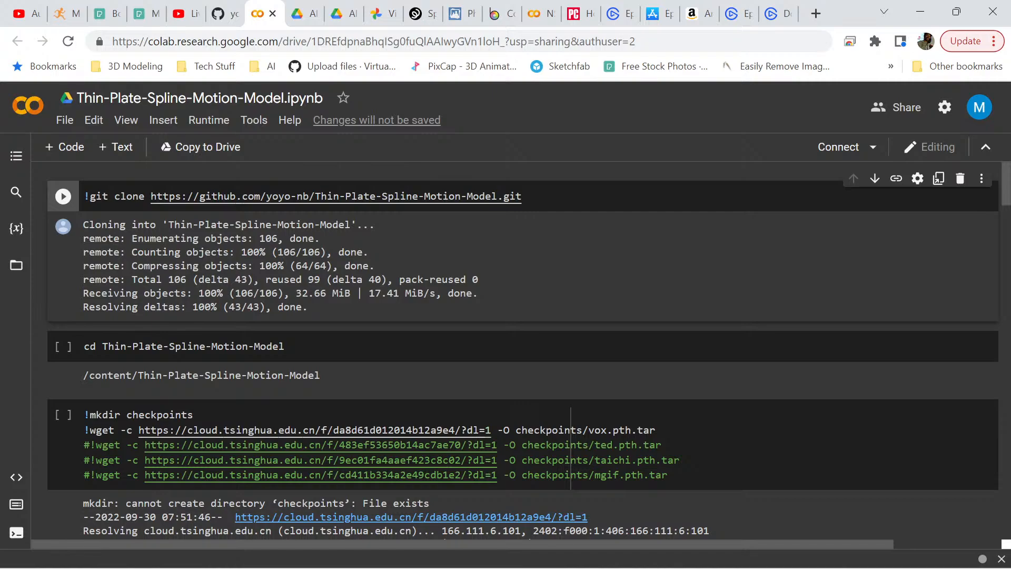
Look through the Thin-Plate-Spline-Motion-Model notebook's cells, from the git clone command to the generated video output
scroll(513, 316, "down", 5)
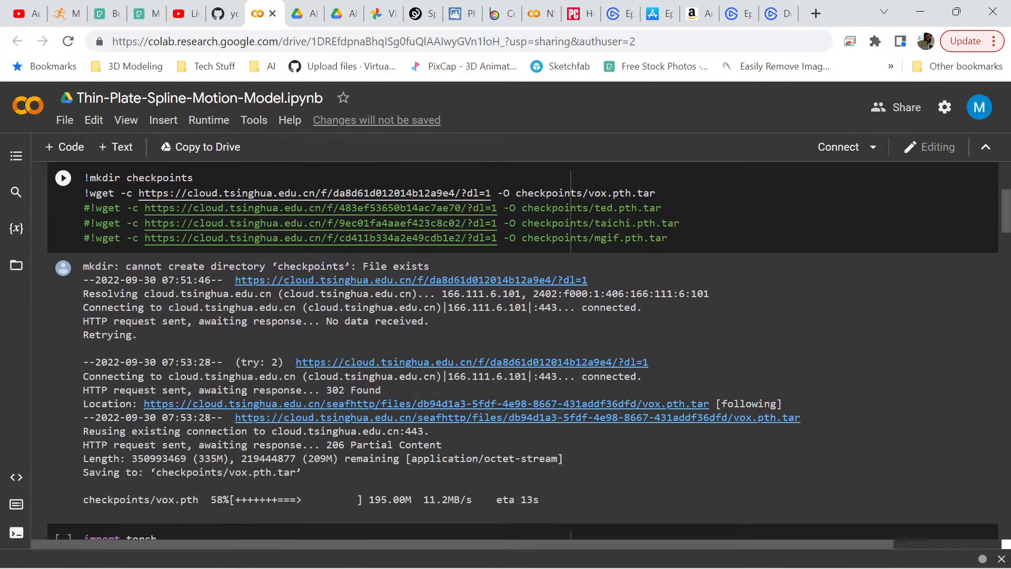
scroll(513, 316, "down", 2)
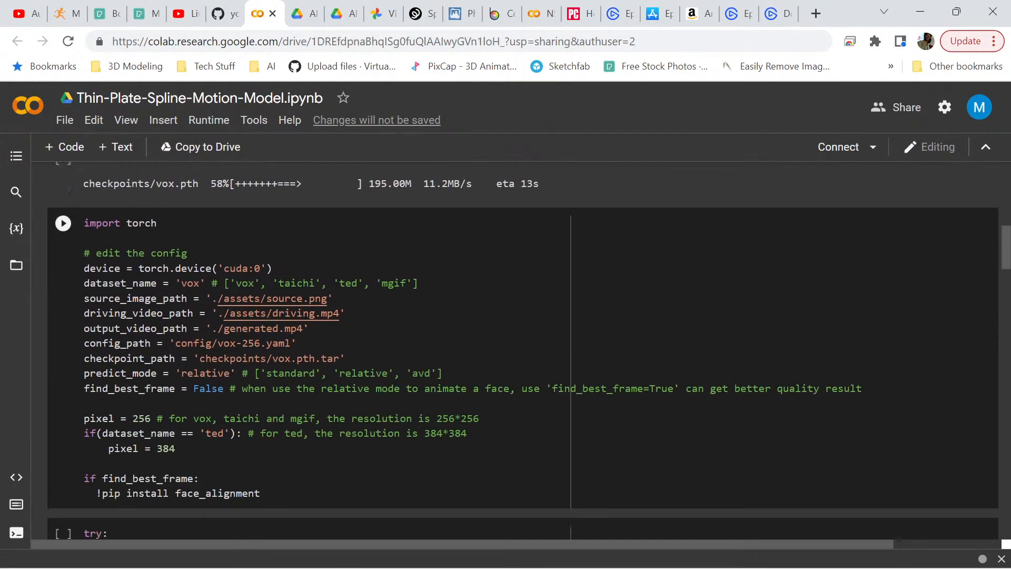
scroll(513, 316, "down", 1)
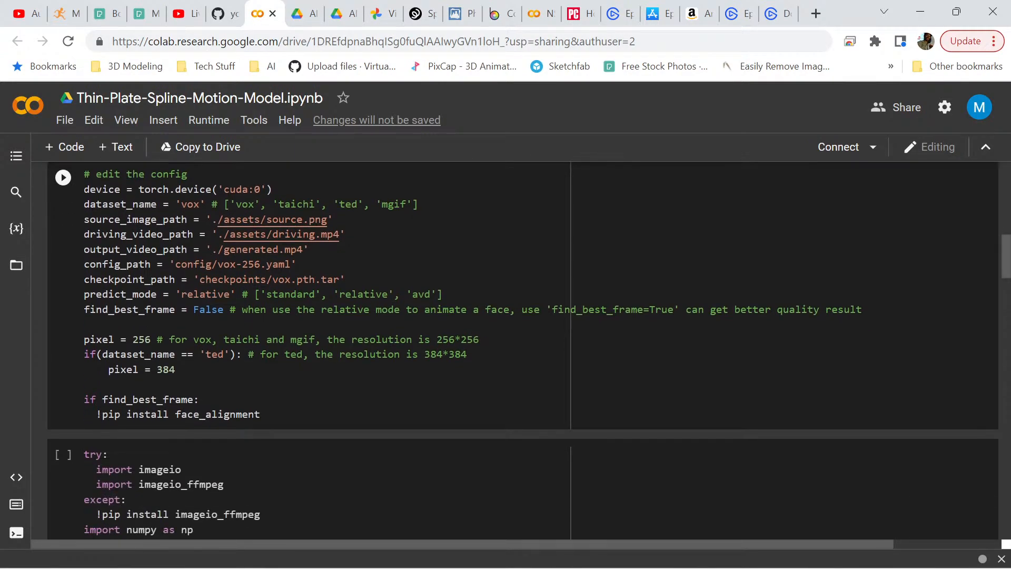
scroll(513, 316, "down", 6)
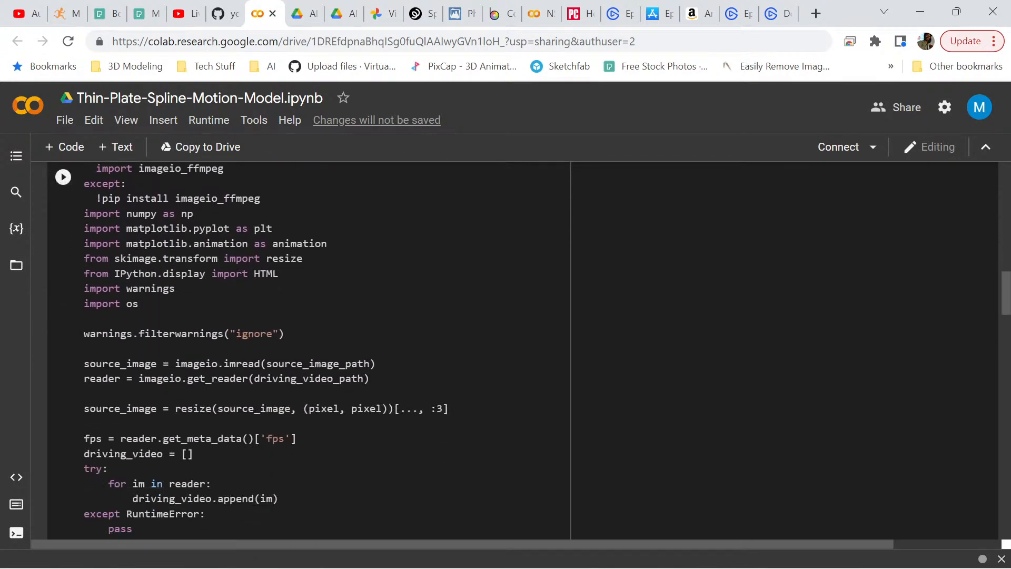
scroll(274, 177, "down", 8)
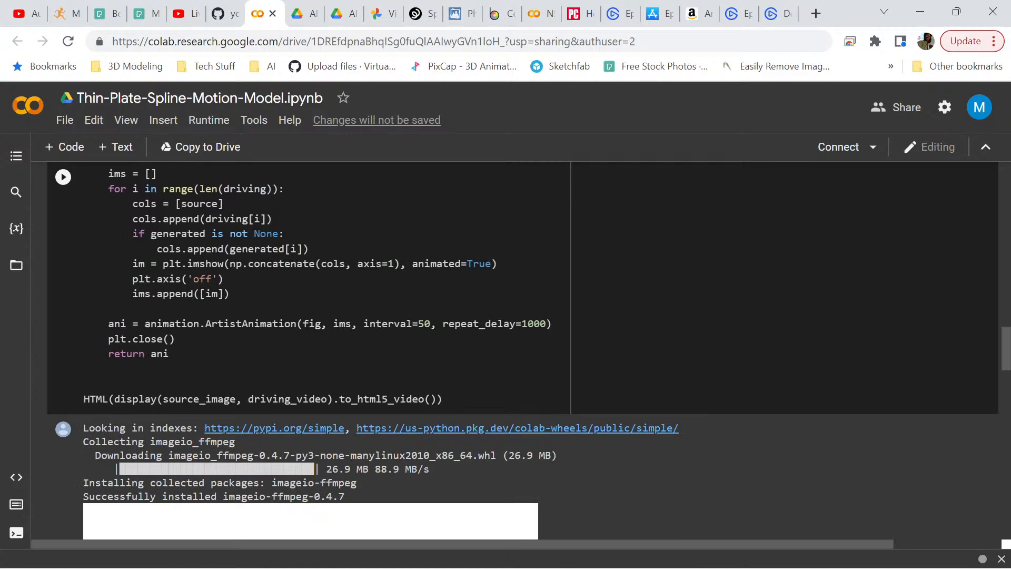
scroll(274, 176, "down", 15)
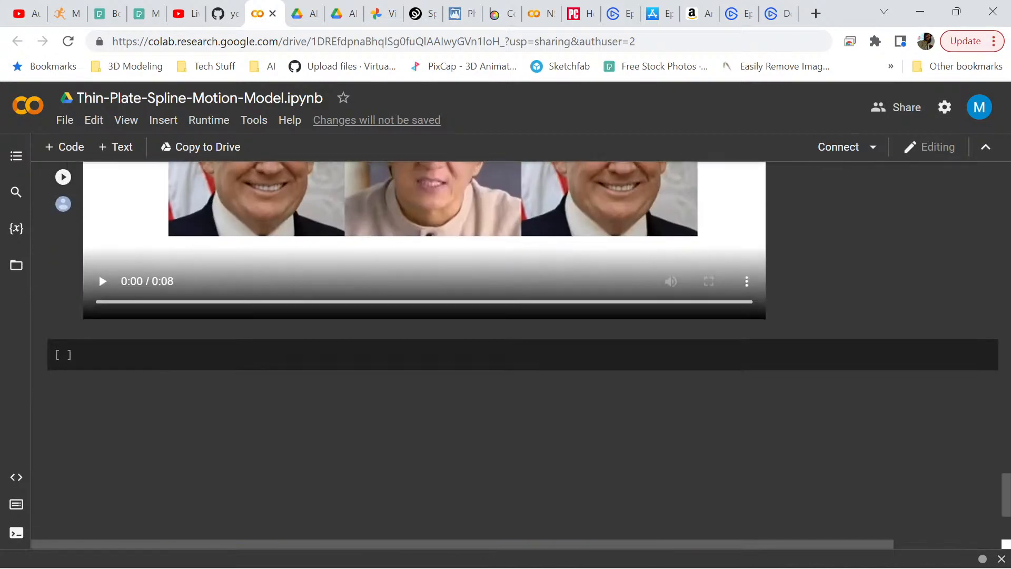
scroll(514, 350, "up", 15)
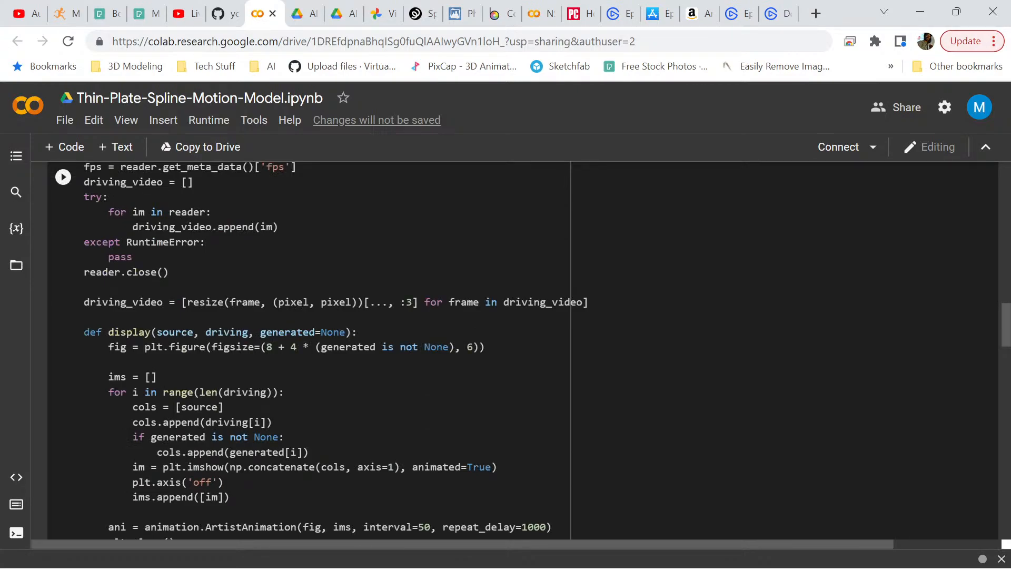
scroll(514, 350, "up", 10)
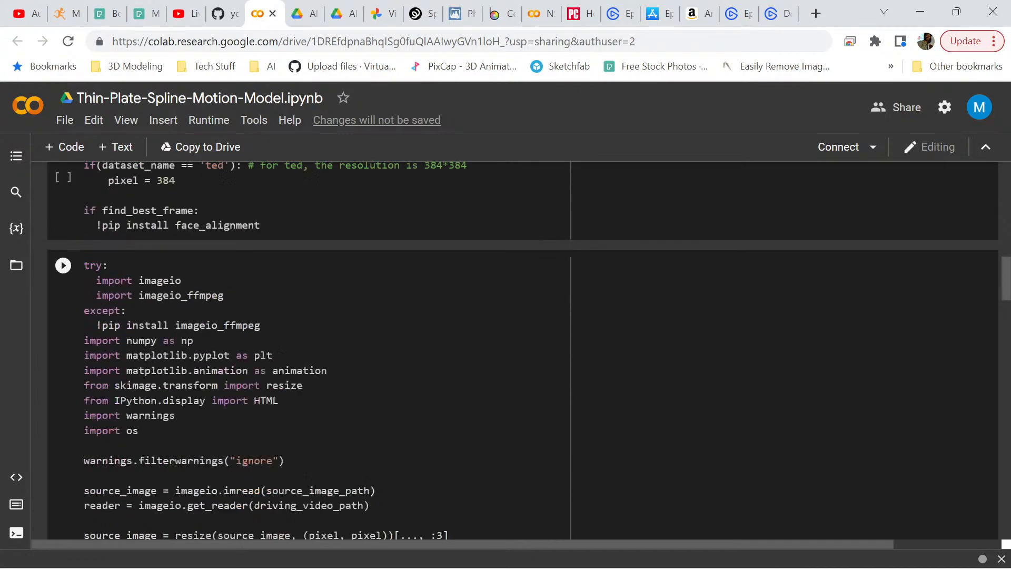
scroll(513, 350, "up", 10)
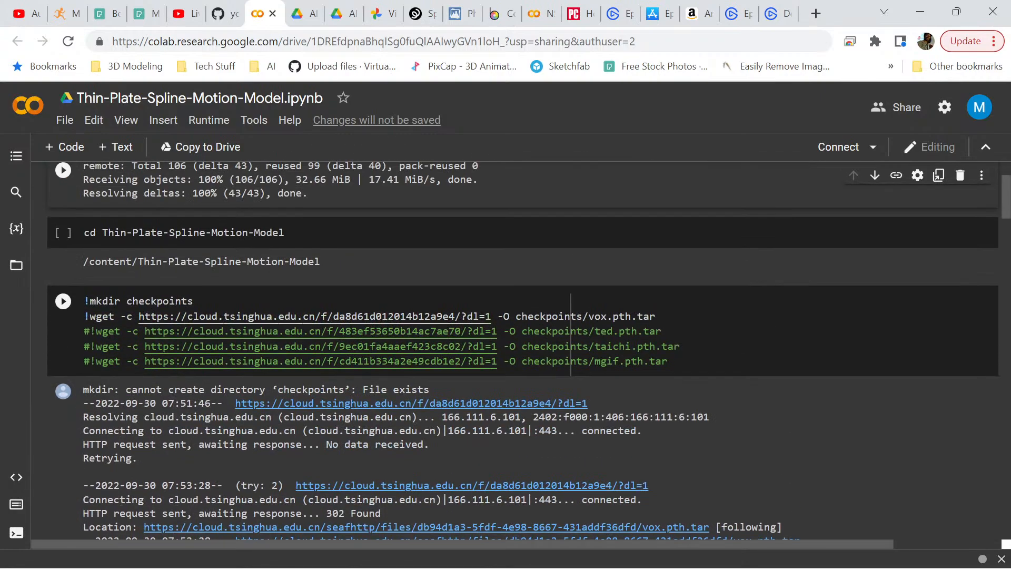
scroll(514, 350, "up", 2)
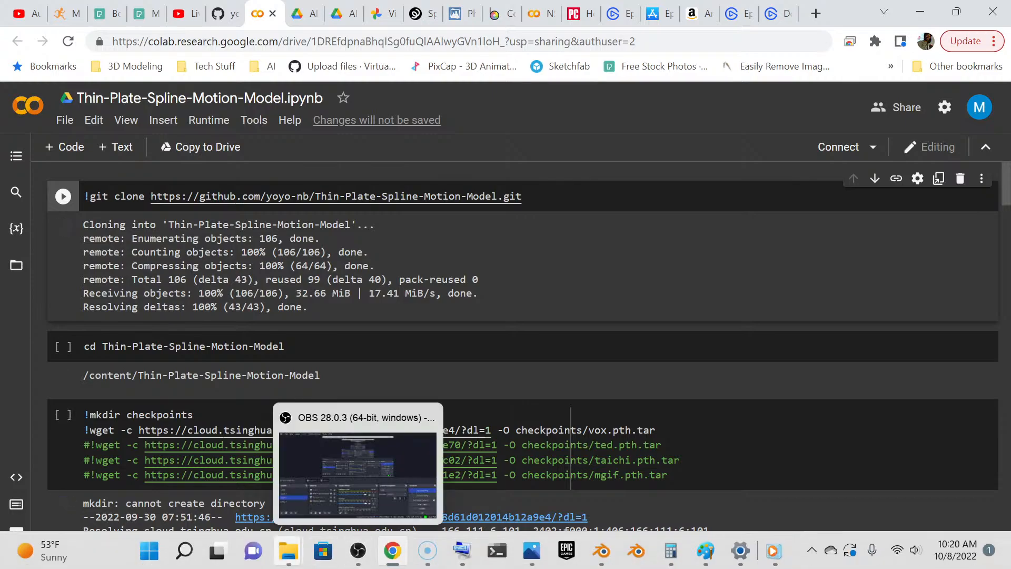
Preview the driving video from the Vidclip folder in Media Player, pausing it early on, and put the player away
mouse_move(288, 550)
left_click(872, 480)
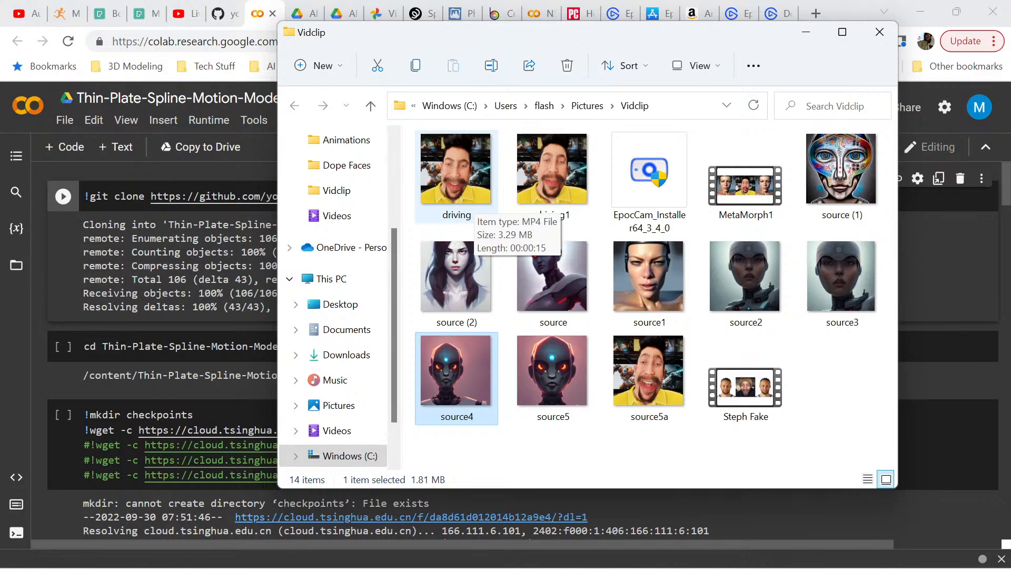
right_click(470, 209)
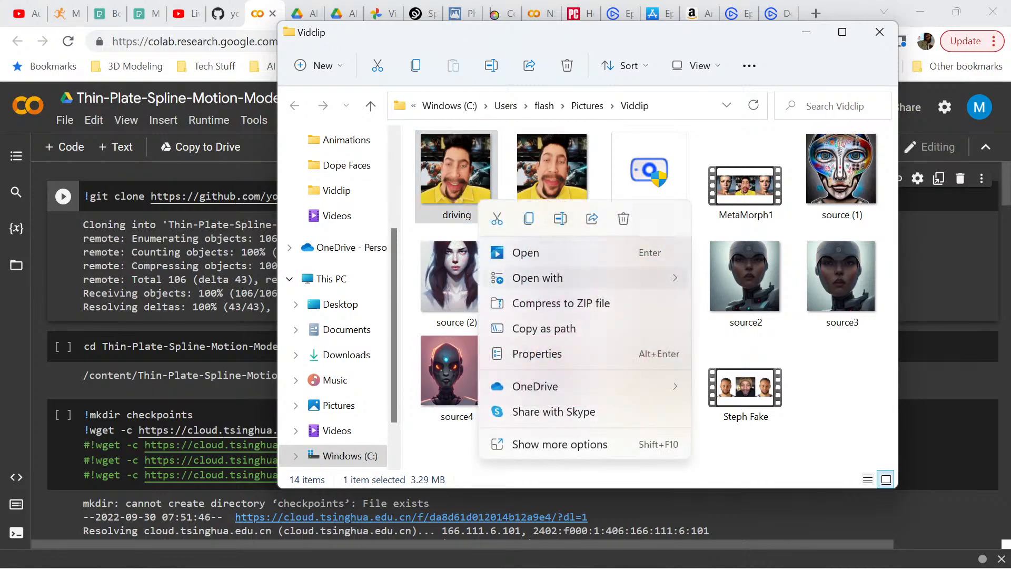
mouse_move(537, 277)
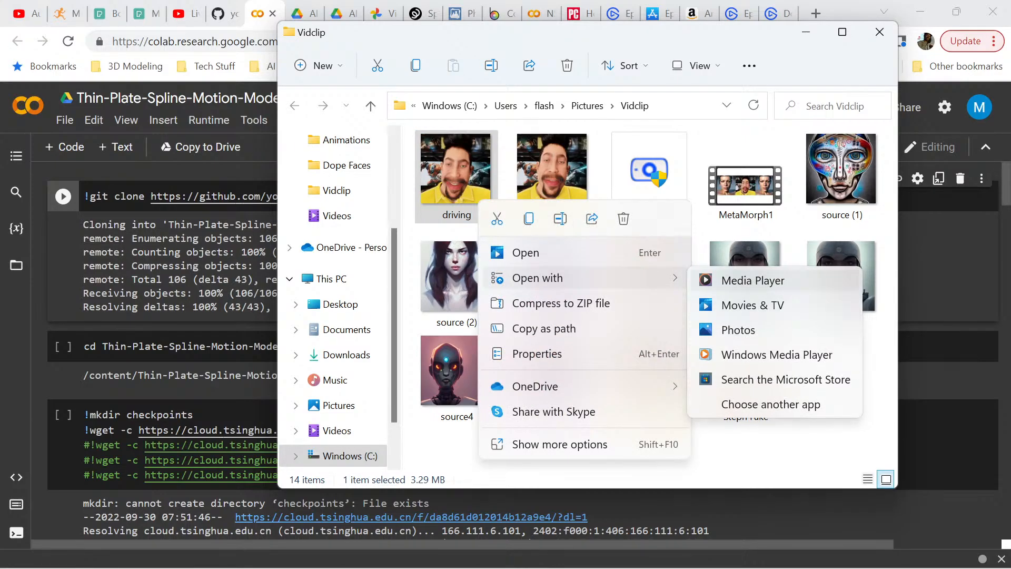
left_click(753, 280)
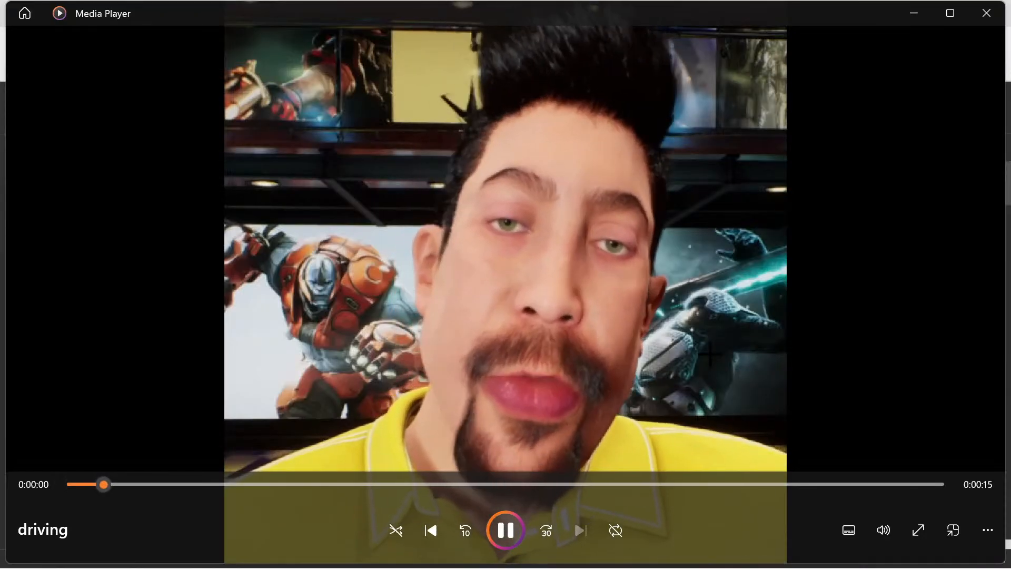
left_click(498, 516)
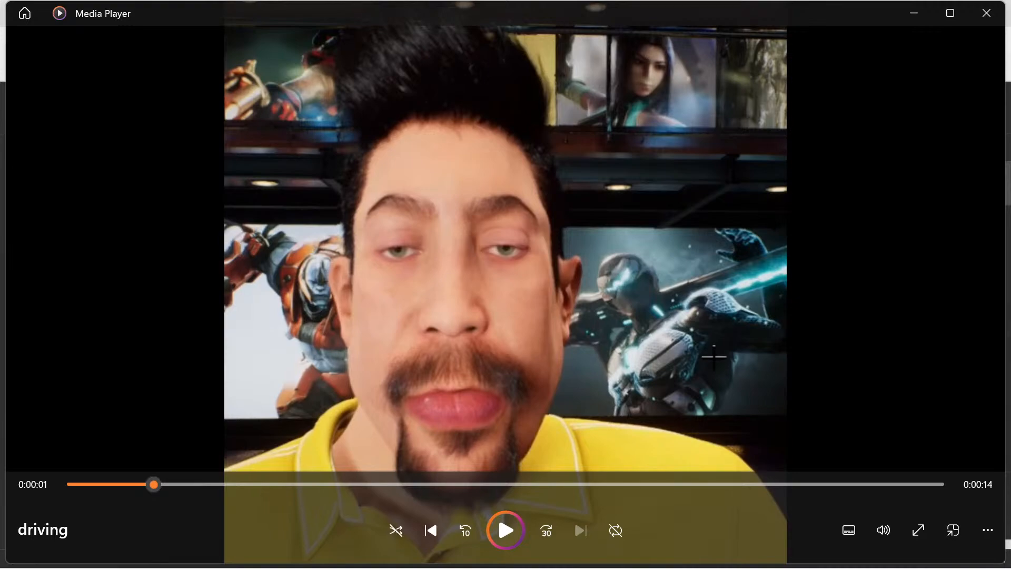
left_click(914, 13)
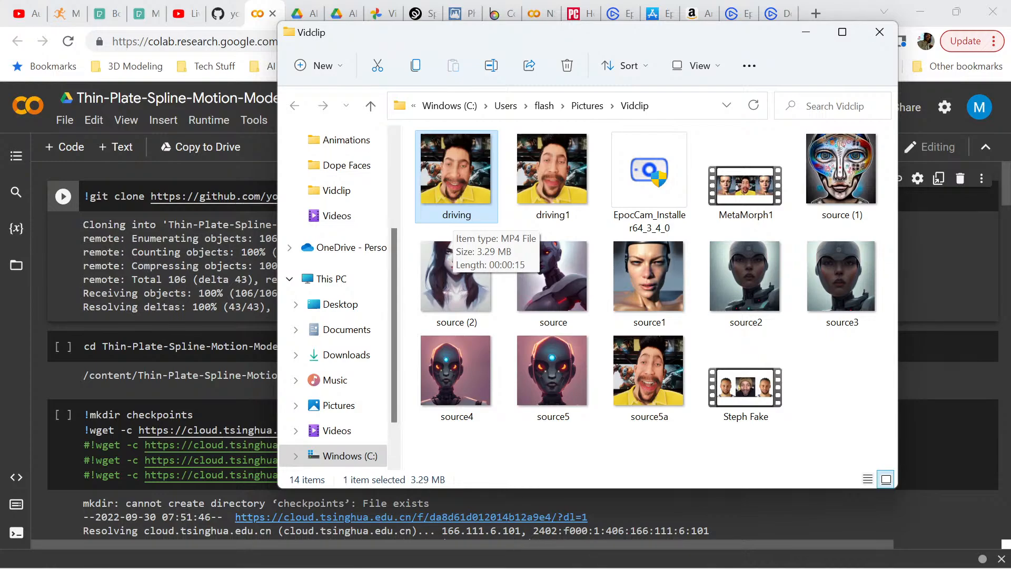
Clear the open windows and the source4 properties off the desktop, and switch to Screencast-O-Matic
mouse_move(428, 550)
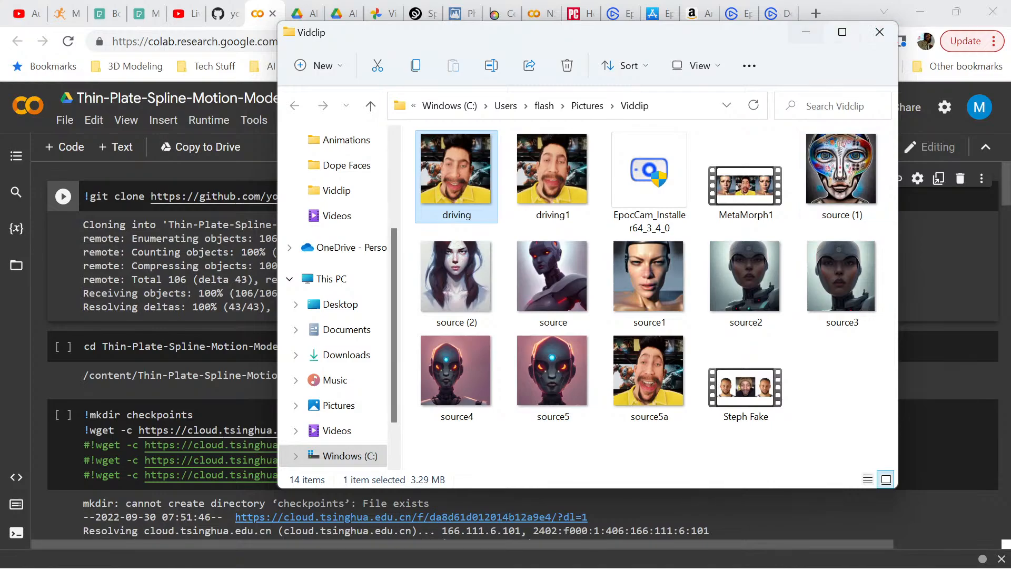
left_click(806, 32)
left_click(919, 12)
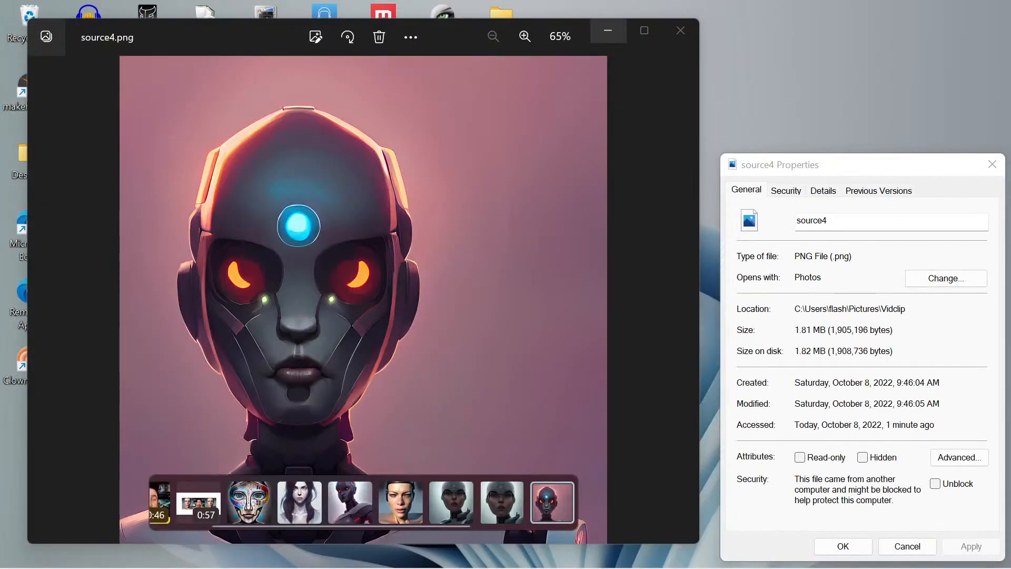
left_click(605, 30)
left_click(992, 165)
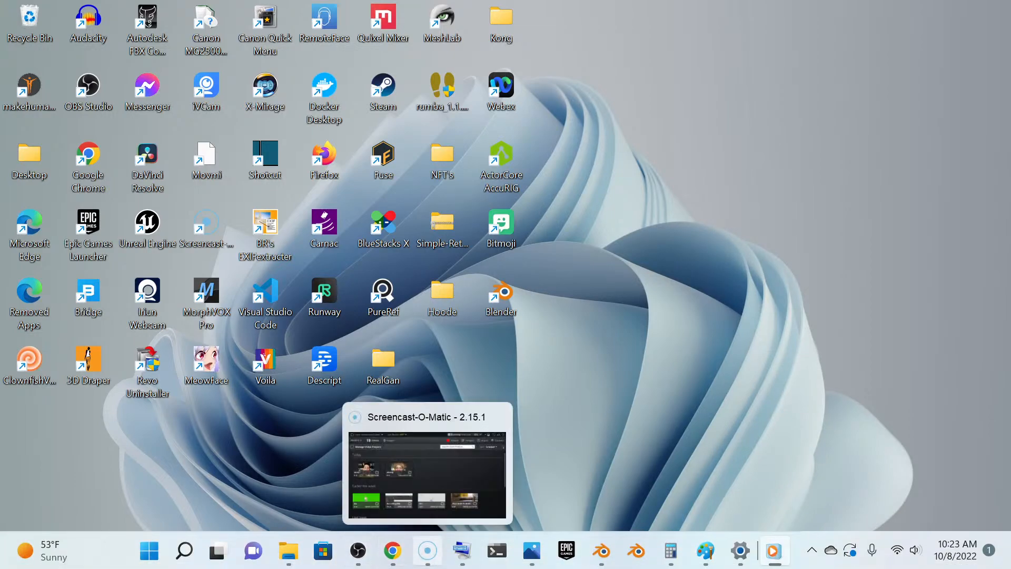
left_click(427, 550)
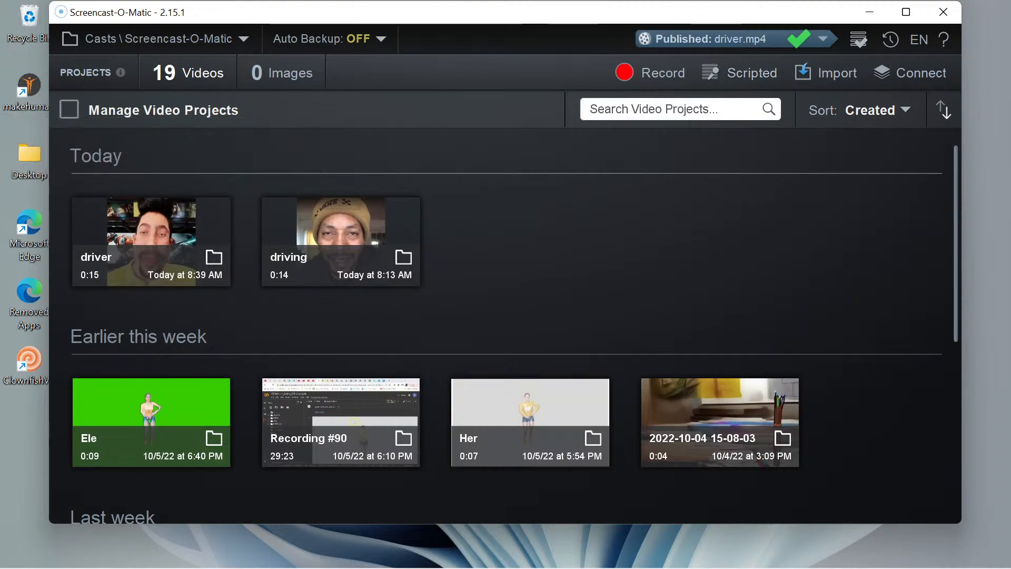
Import the video Lion Animal - 114145.mp4 from the Videos folder and open its project for editing
left_click(826, 73)
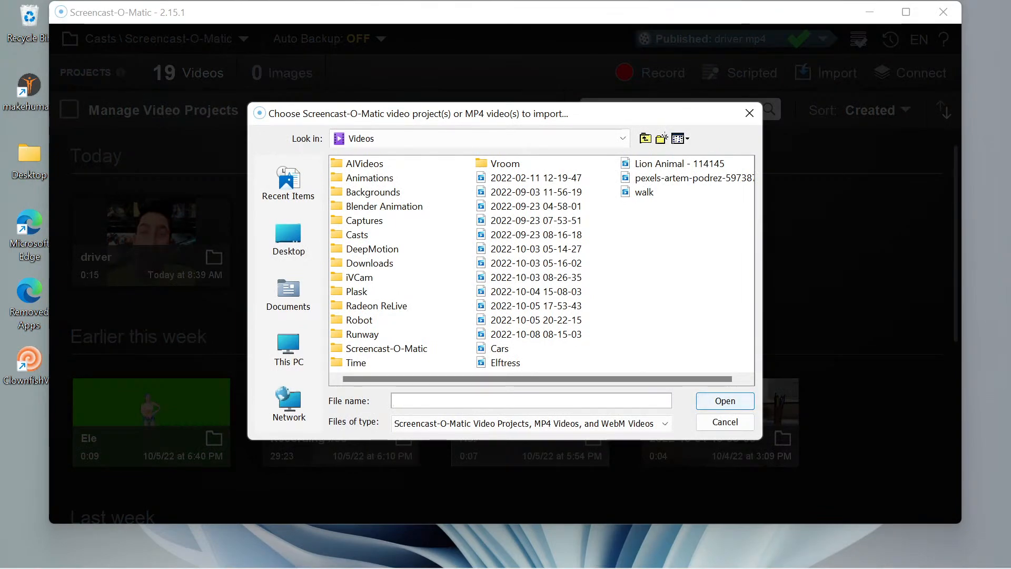
left_click(679, 164)
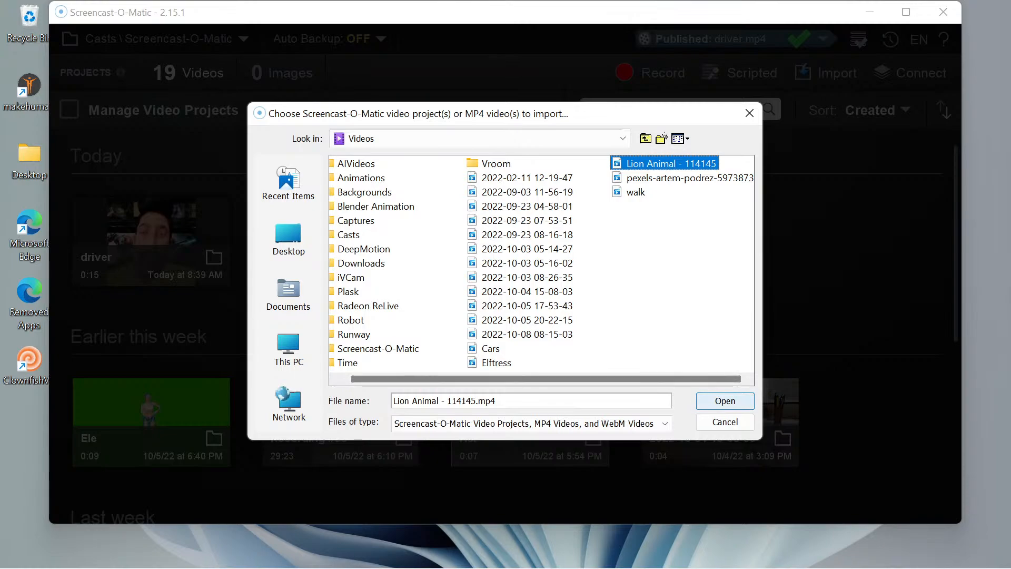
key("Return")
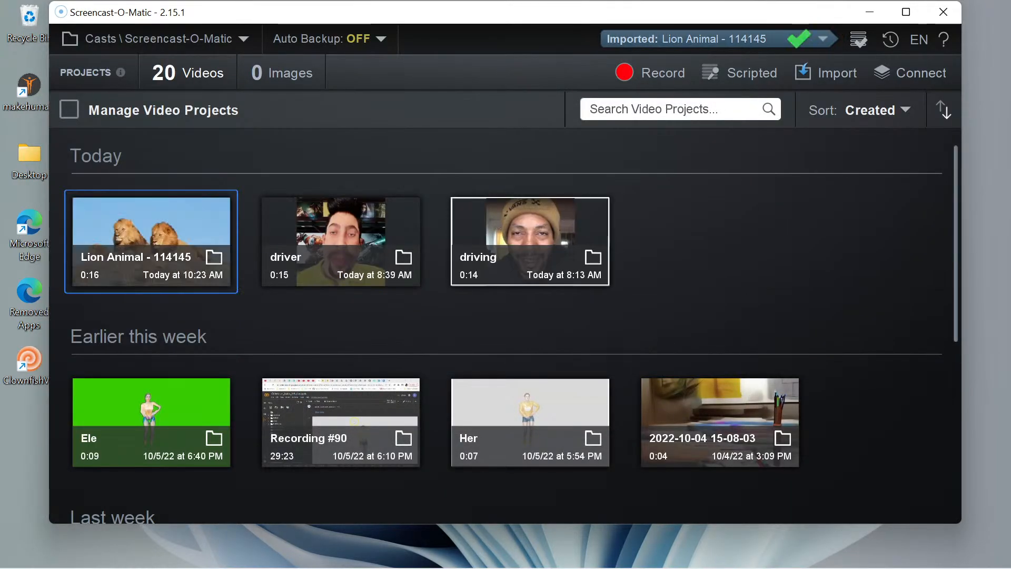
left_click(151, 241)
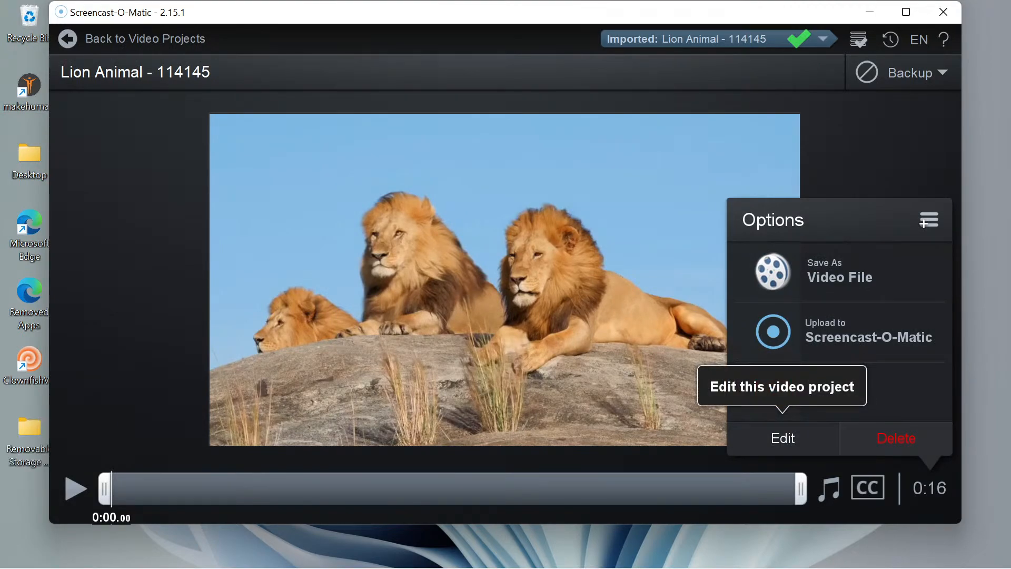
left_click(782, 437)
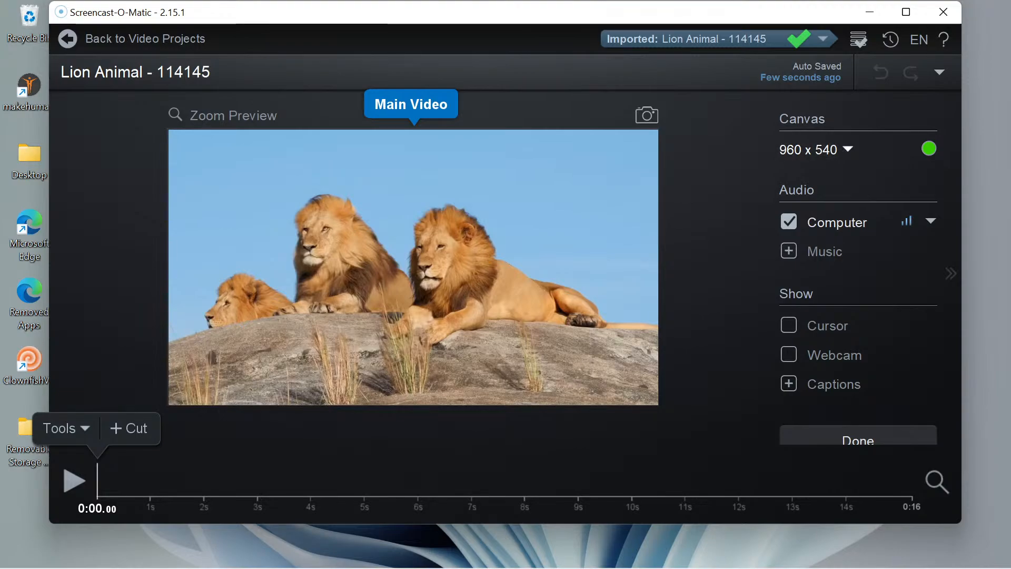
Unlock the canvas height and set the canvas size to 720 x 720
left_click(816, 149)
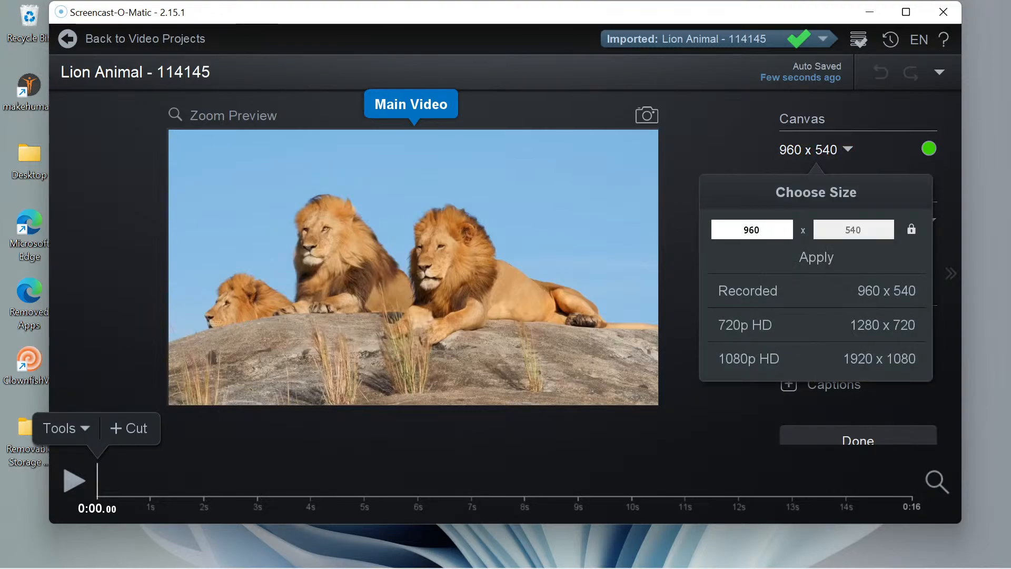
left_click(911, 229)
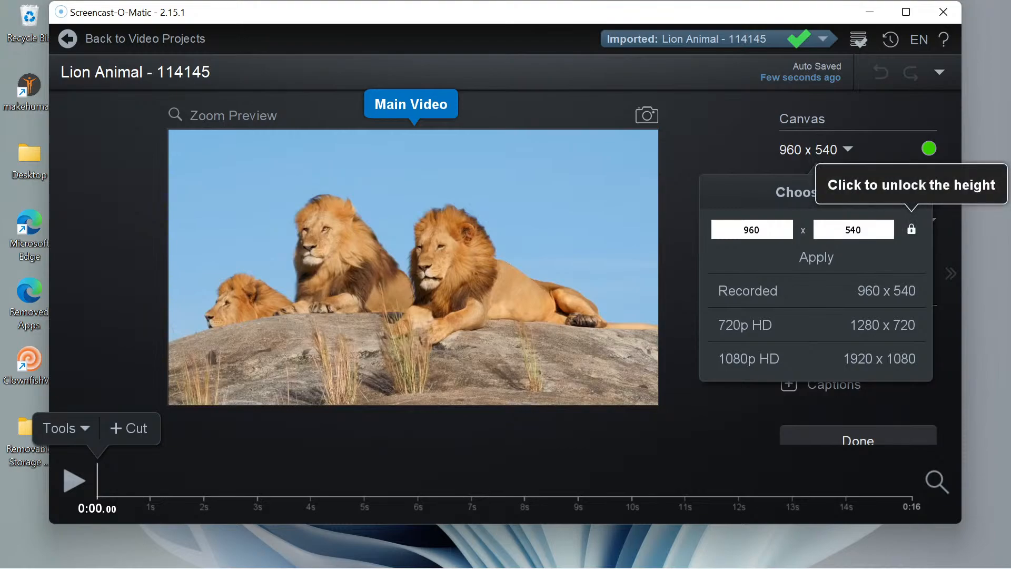
left_click(751, 229)
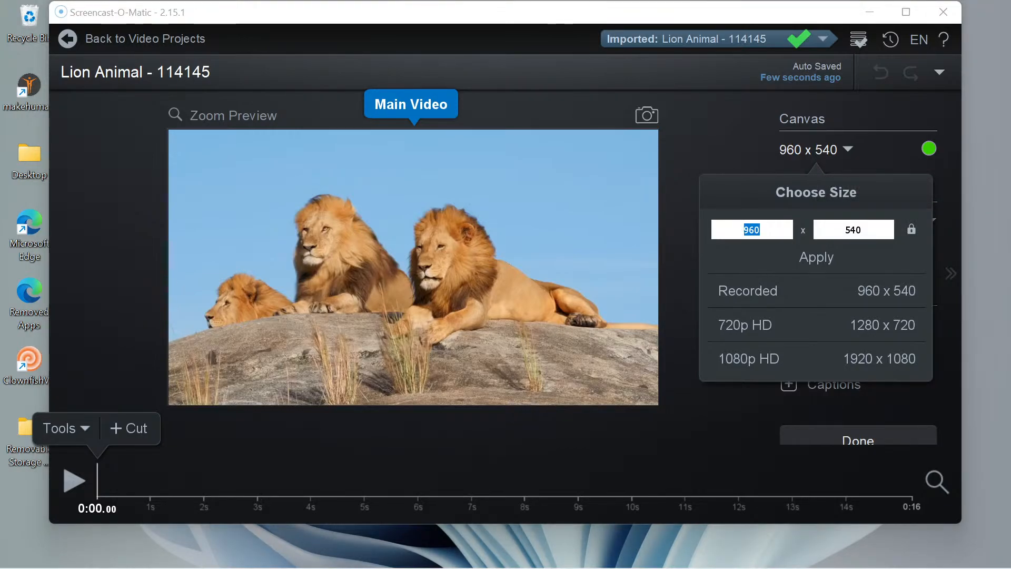
type("720")
key("Tab")
type("720")
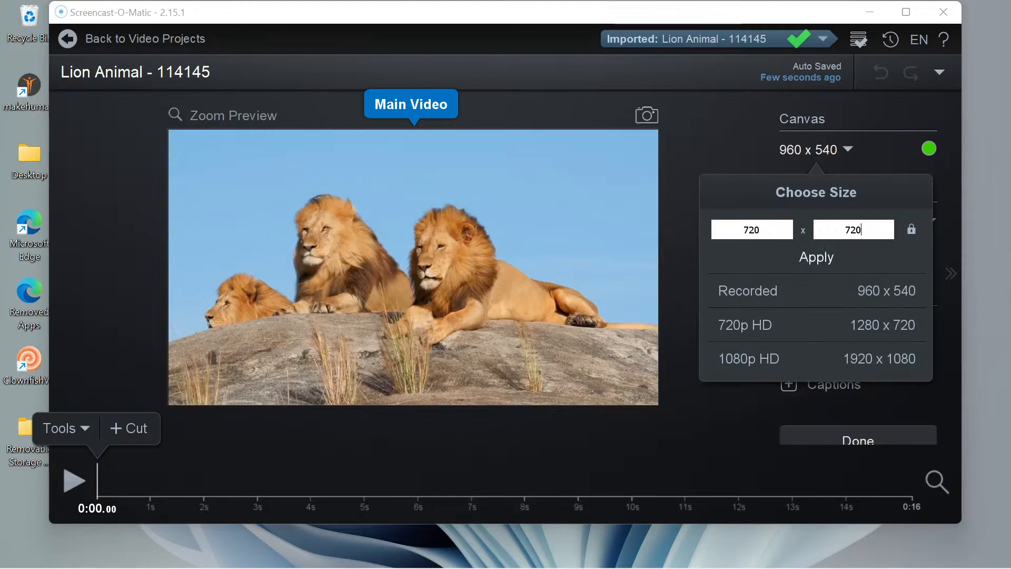
key("Return")
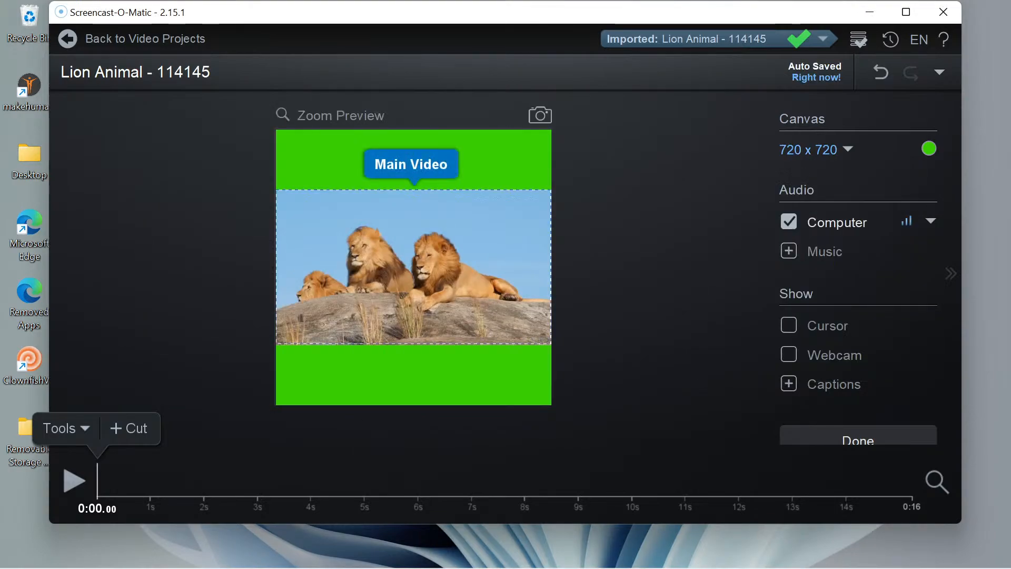
Enlarge and reposition the main video so the rightmost lion's head fills the square canvas, and accept the modification
left_click(413, 267)
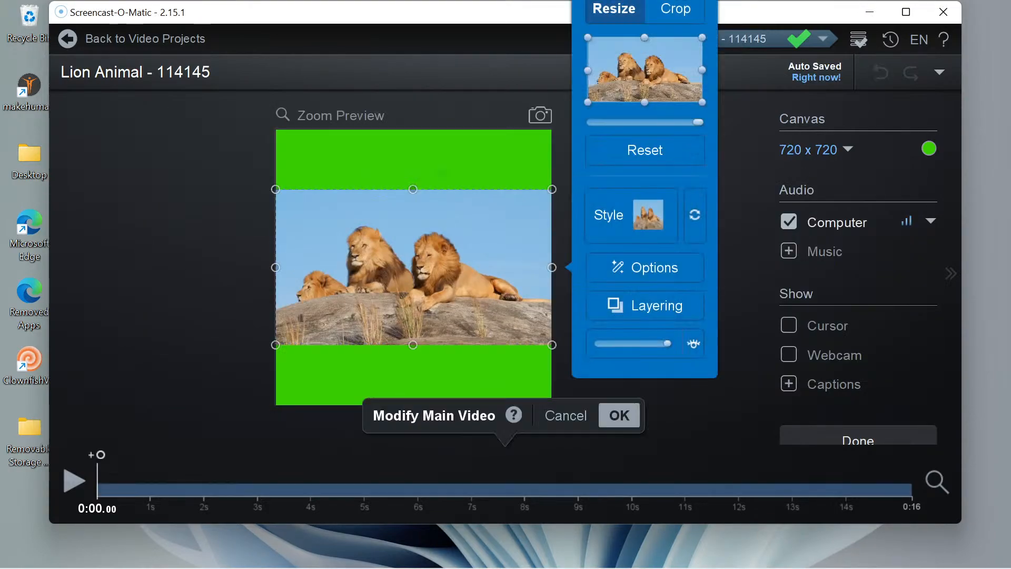
left_click_drag(413, 189, 413, 82)
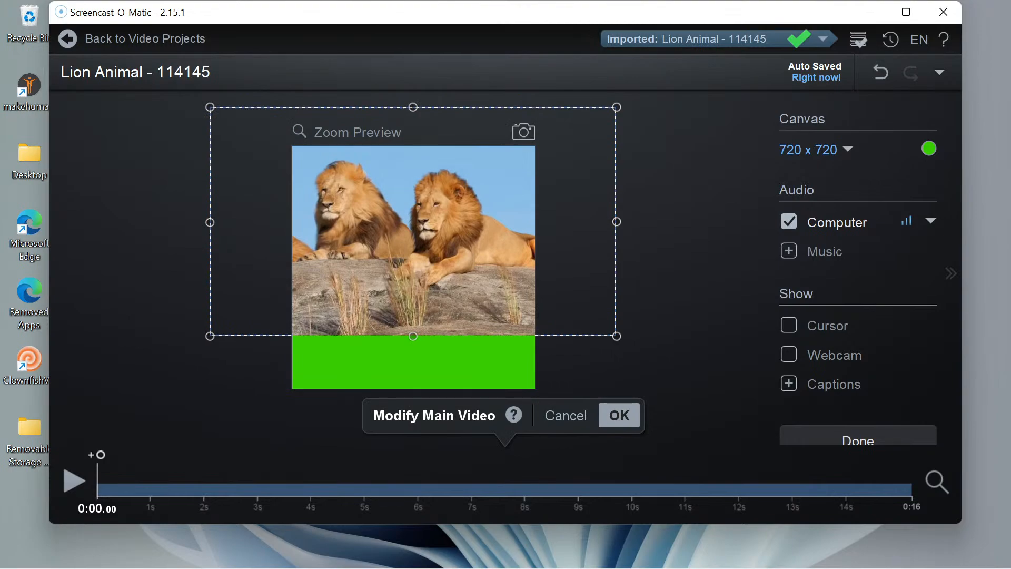
left_click_drag(414, 336, 413, 486)
left_click_drag(413, 295, 387, 272)
left_click_drag(385, 104, 385, 40)
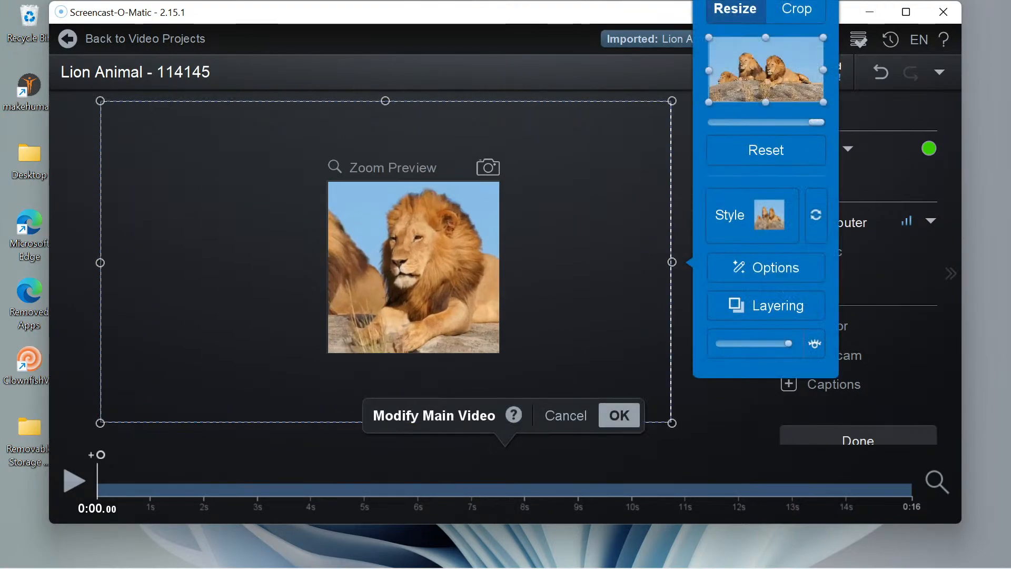
left_click_drag(672, 423, 761, 473)
left_click_drag(428, 285, 382, 277)
left_click_drag(661, 278, 732, 278)
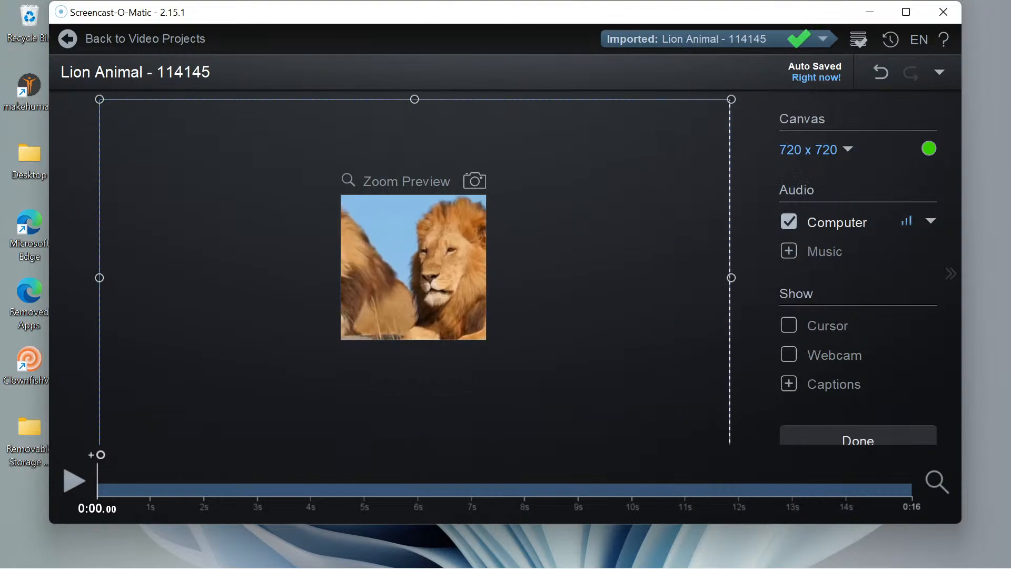
left_click_drag(731, 277, 734, 278)
left_click(619, 415)
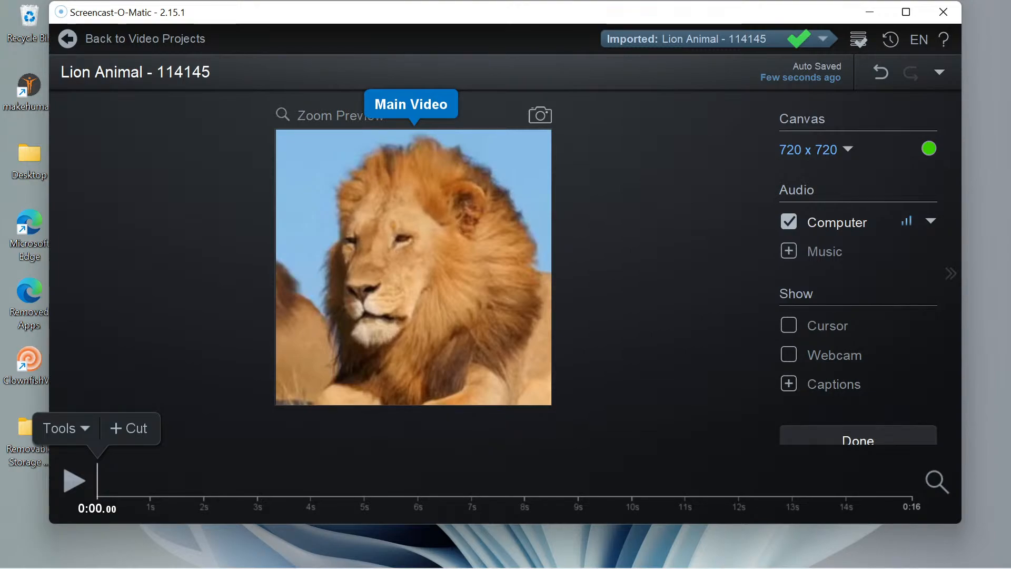
Finish editing the cropped lion project and publish it as an MP4 video file to the Vidclip folder at higher quality
left_click(858, 440)
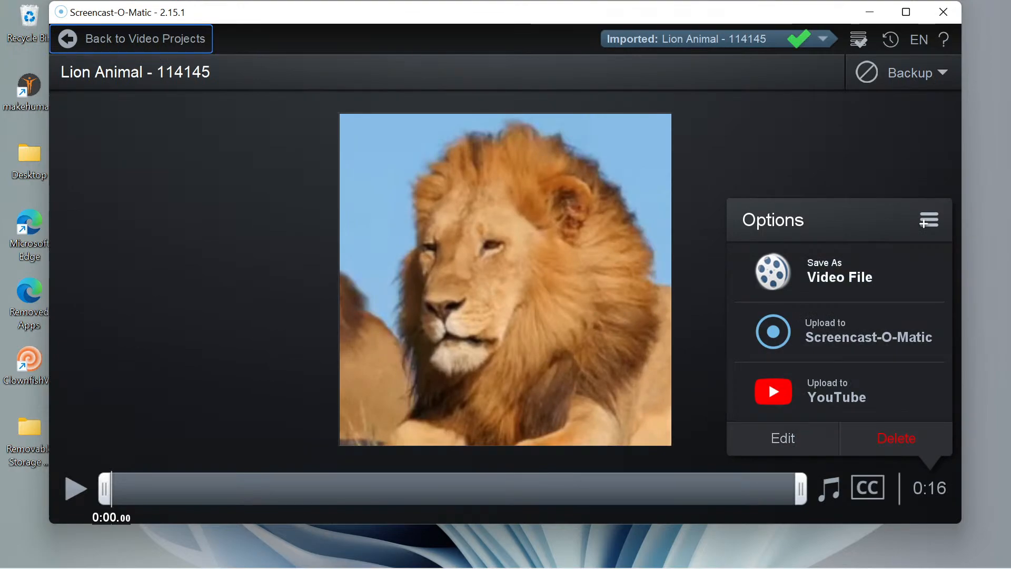
left_click(840, 271)
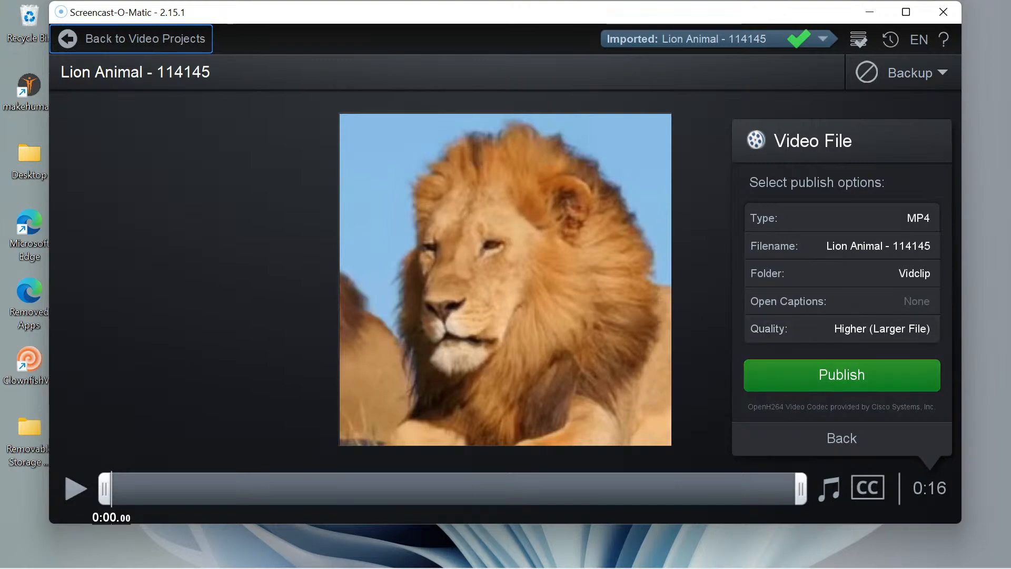
left_click(842, 374)
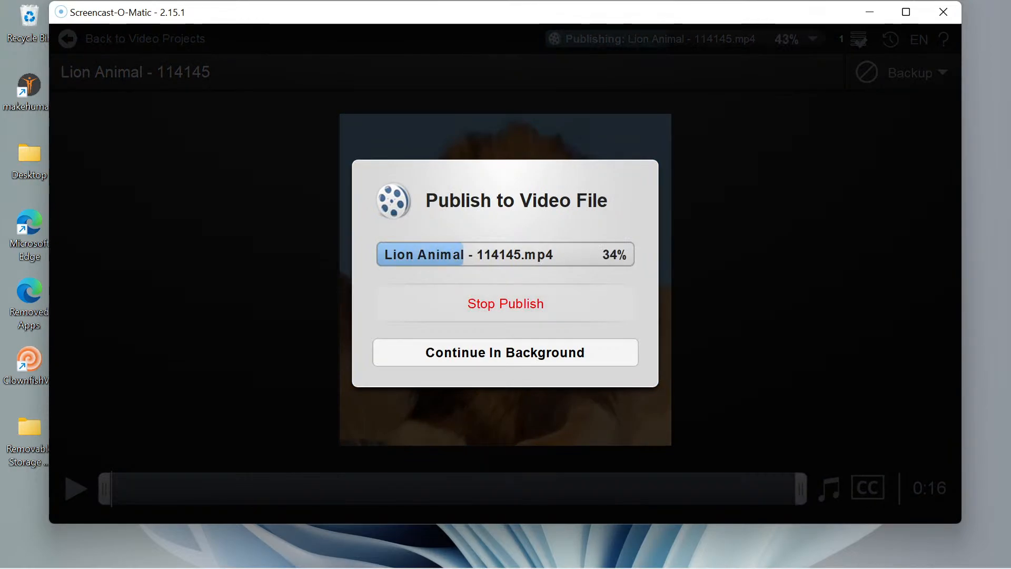
Switch to the Vidclip folder in File Explorer and rename the published lion video as driving2
mouse_move(392, 550)
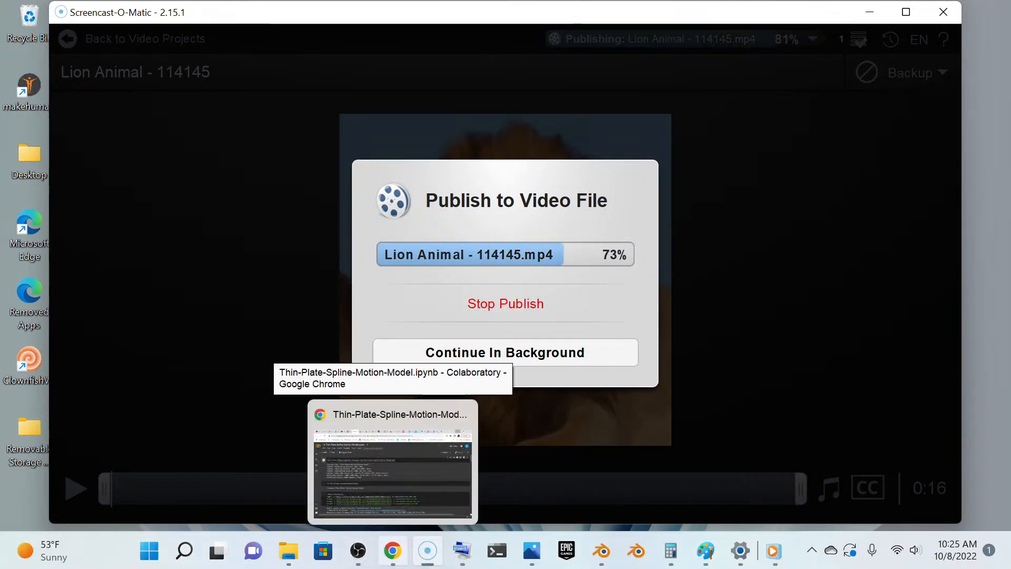
mouse_move(288, 551)
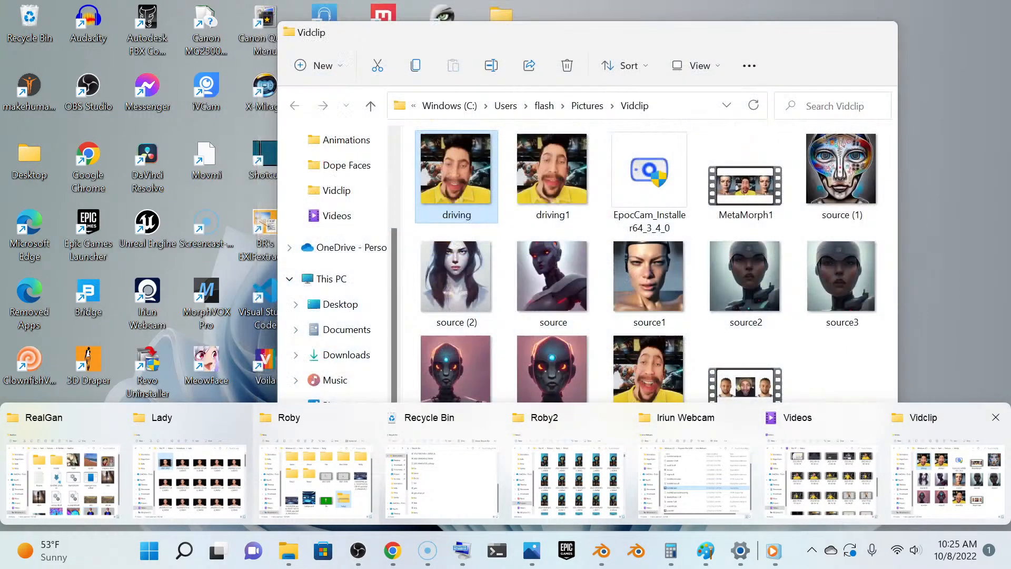
left_click(948, 464)
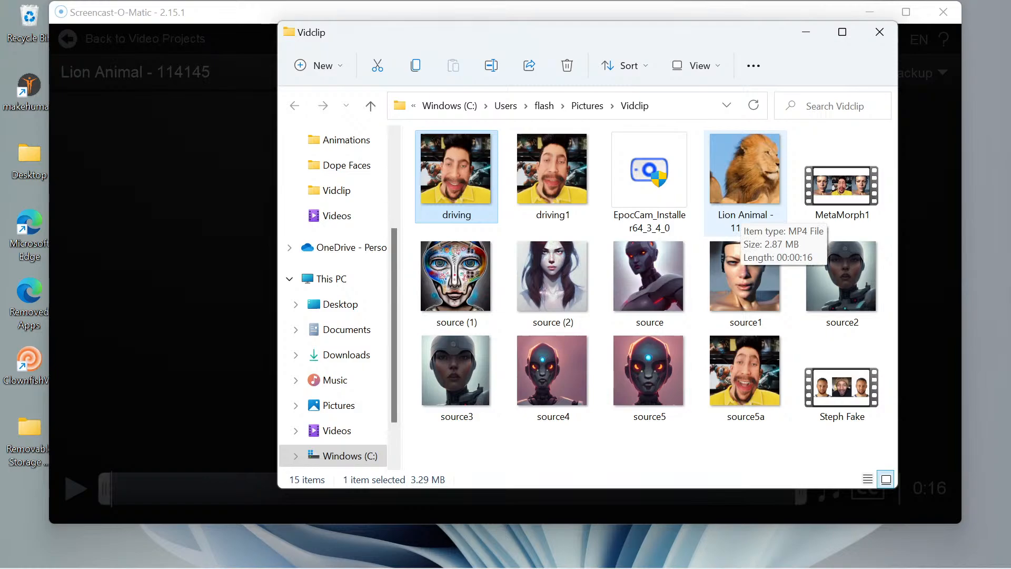
right_click(748, 201)
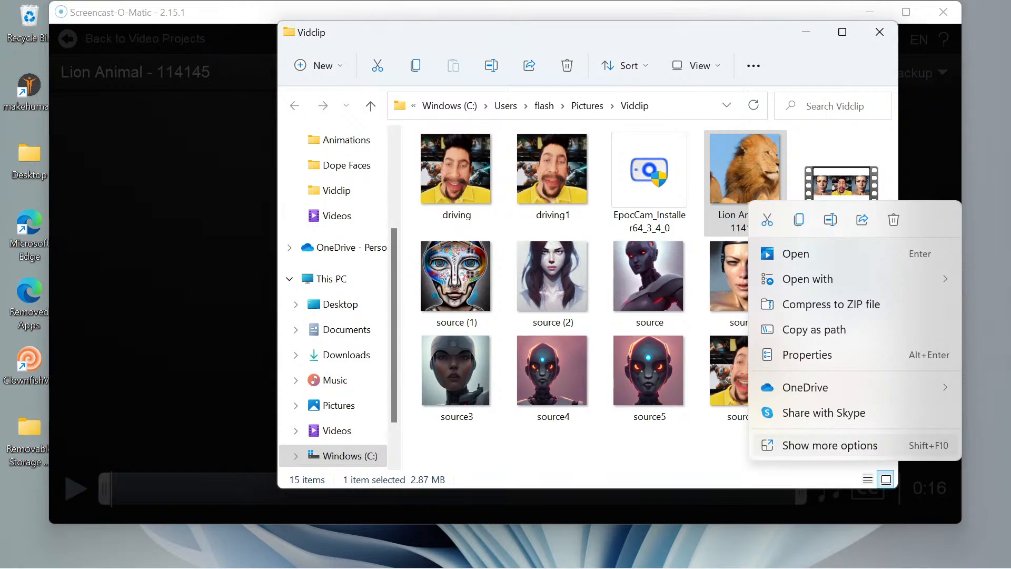
left_click(830, 444)
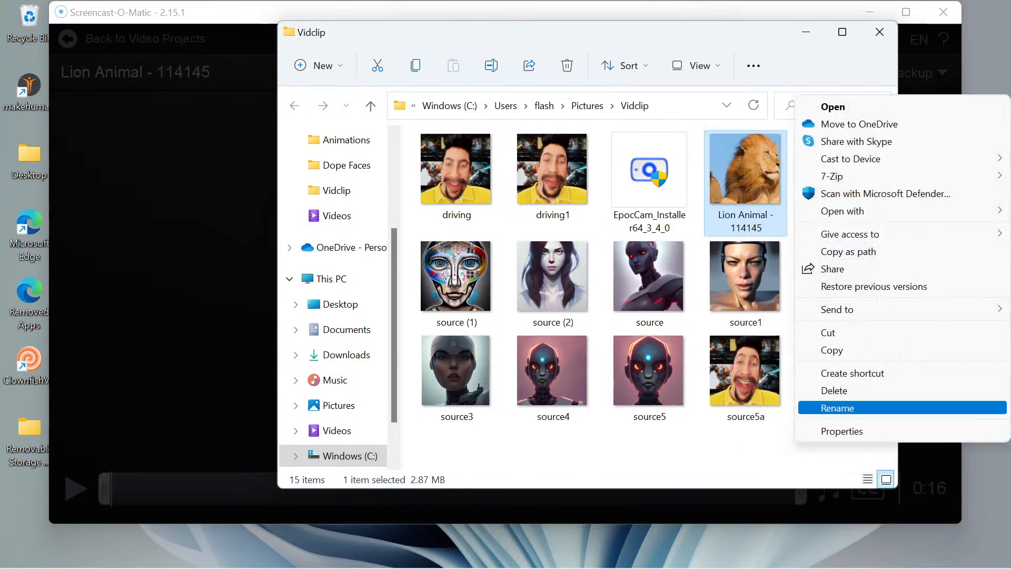
left_click(837, 407)
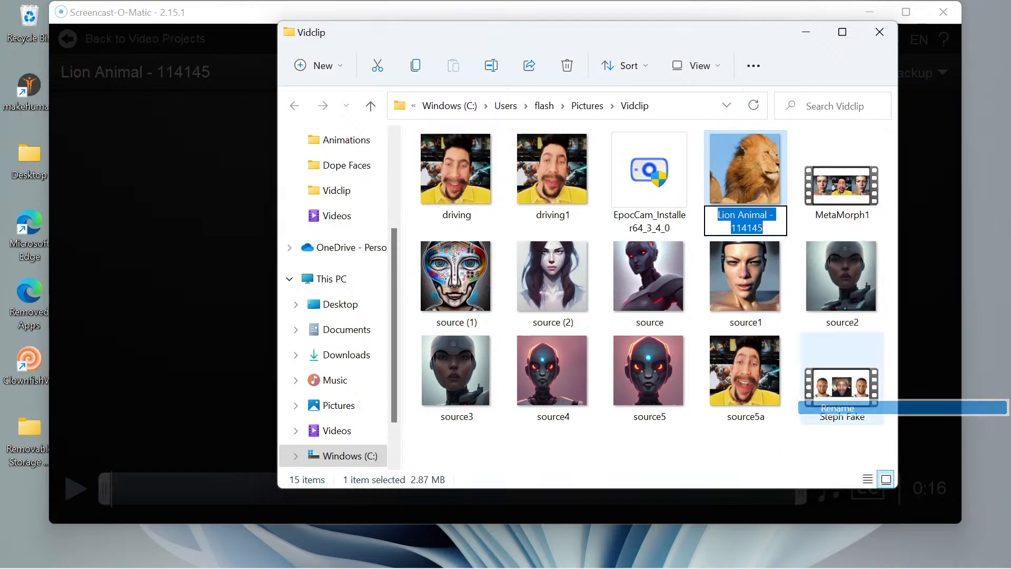
key("ctrl+a")
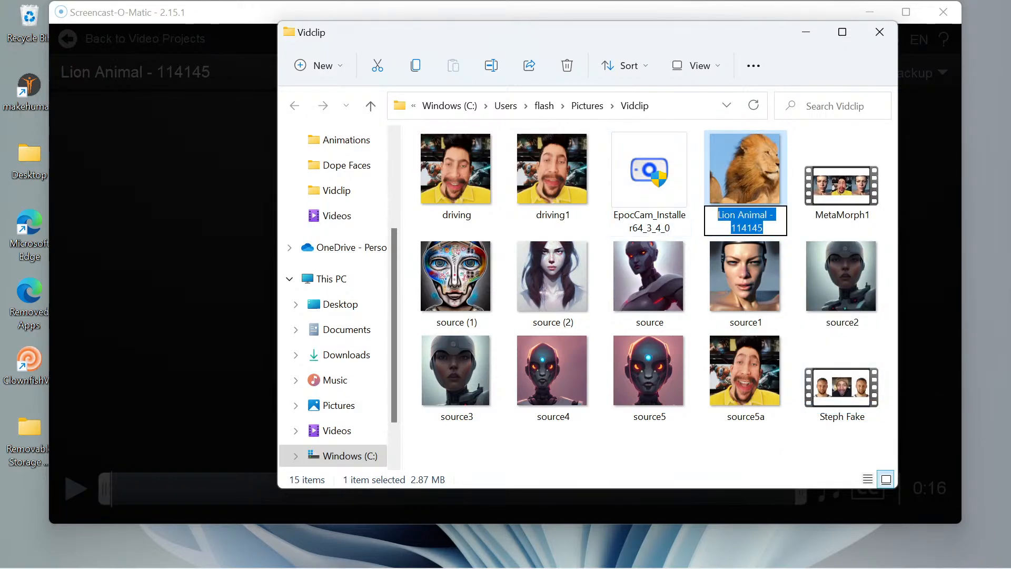
type("Driv")
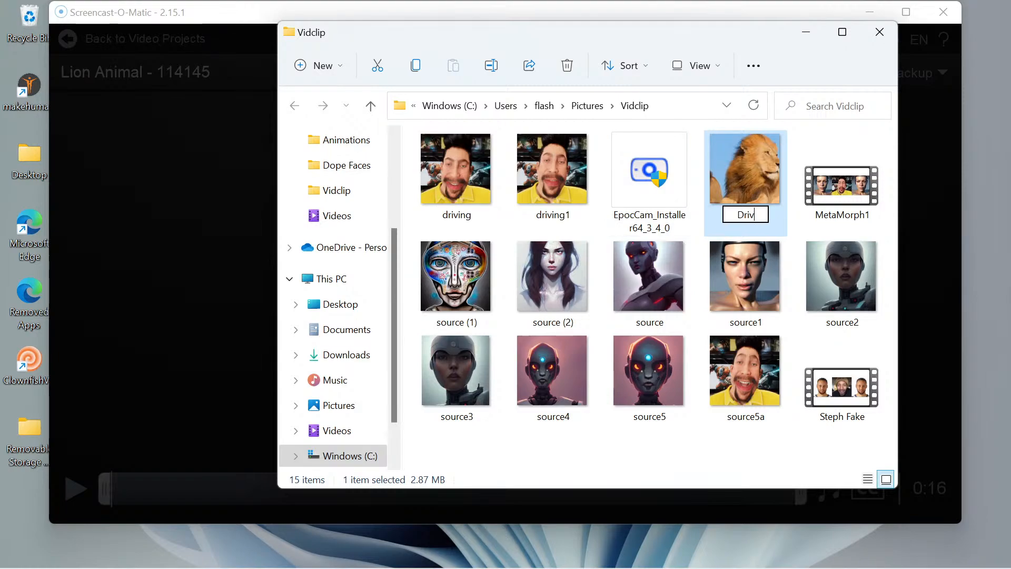
type("ing")
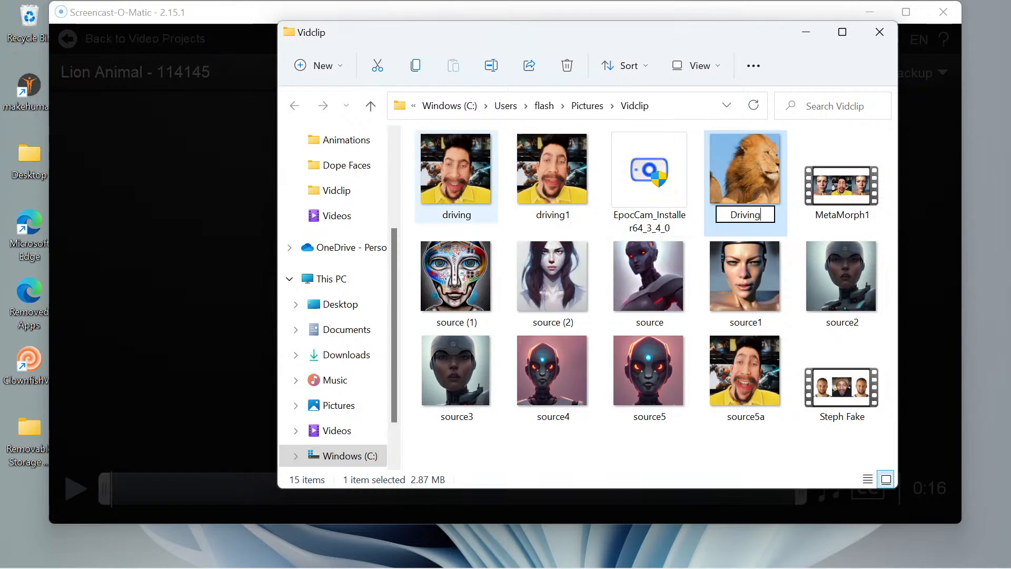
type("2")
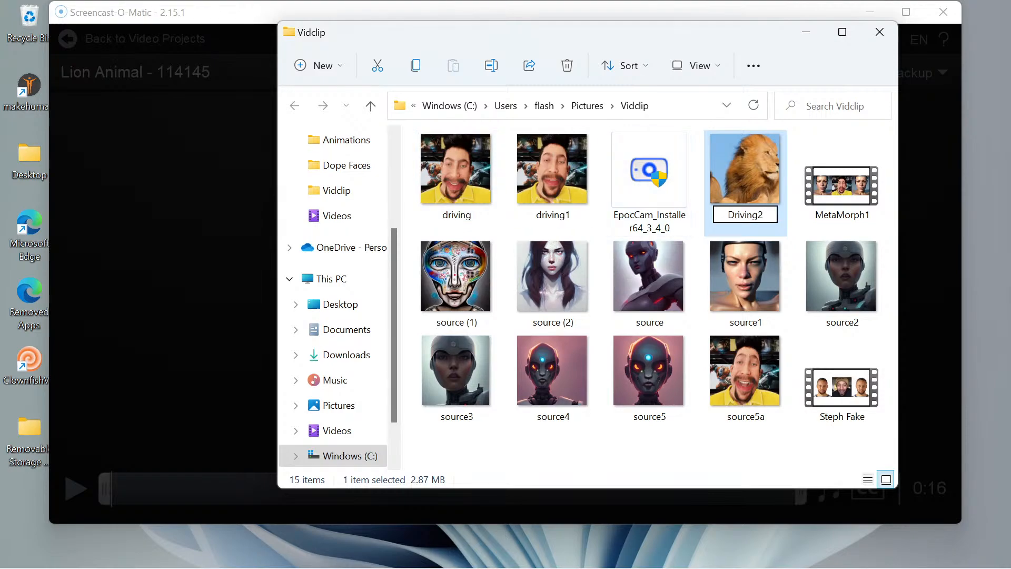
key("Home")
key("shift+Right")
type("d")
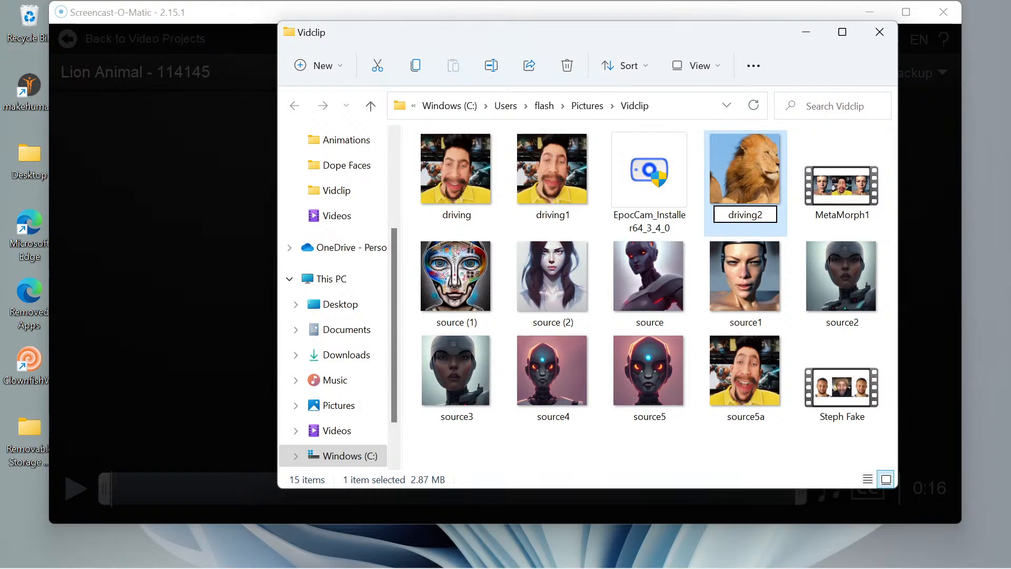
left_click(553, 181)
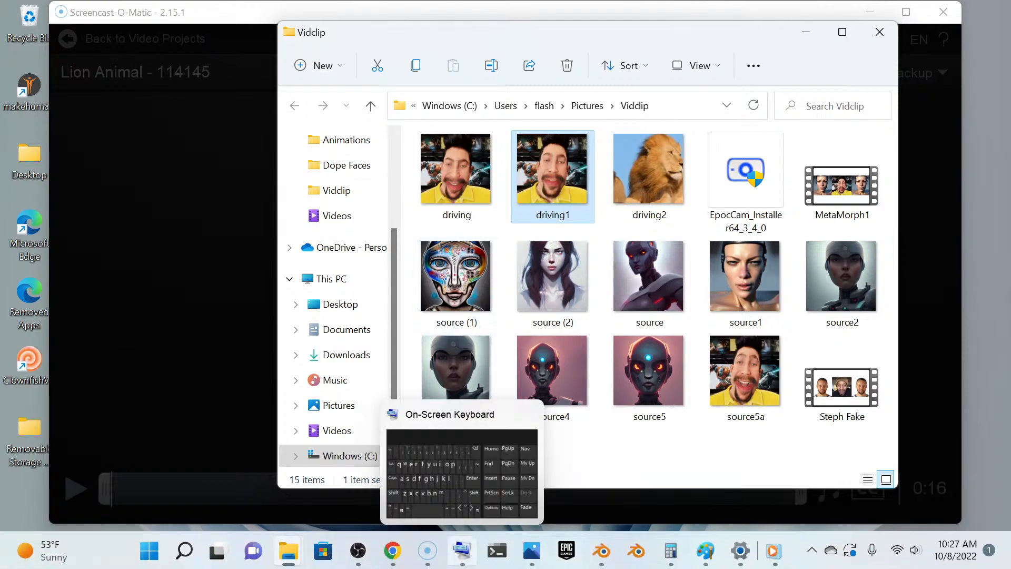
Switch to the Thin-Plate-Spline-Motion-Model notebook in Chrome
left_click(392, 550)
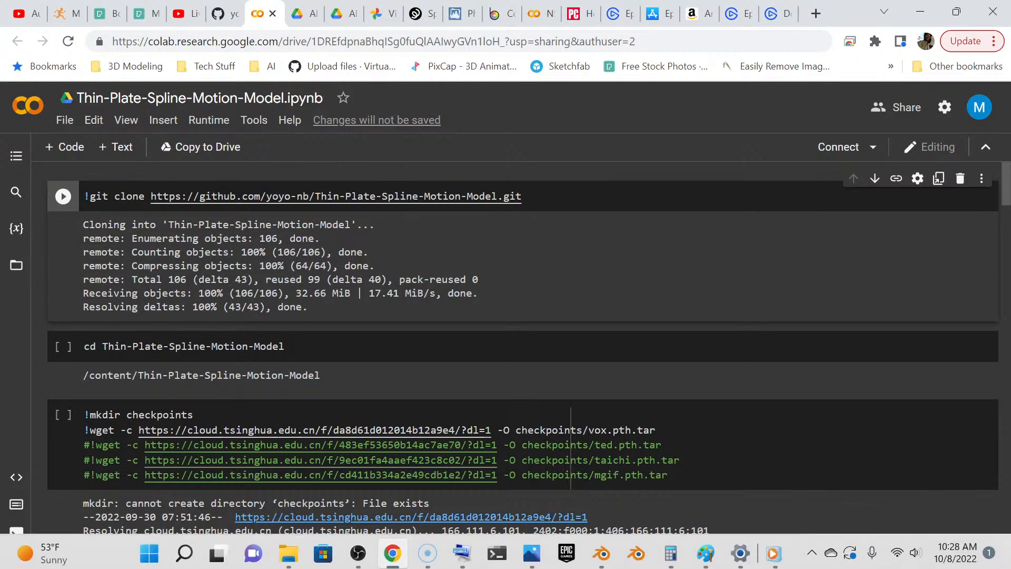
mouse_move(706, 550)
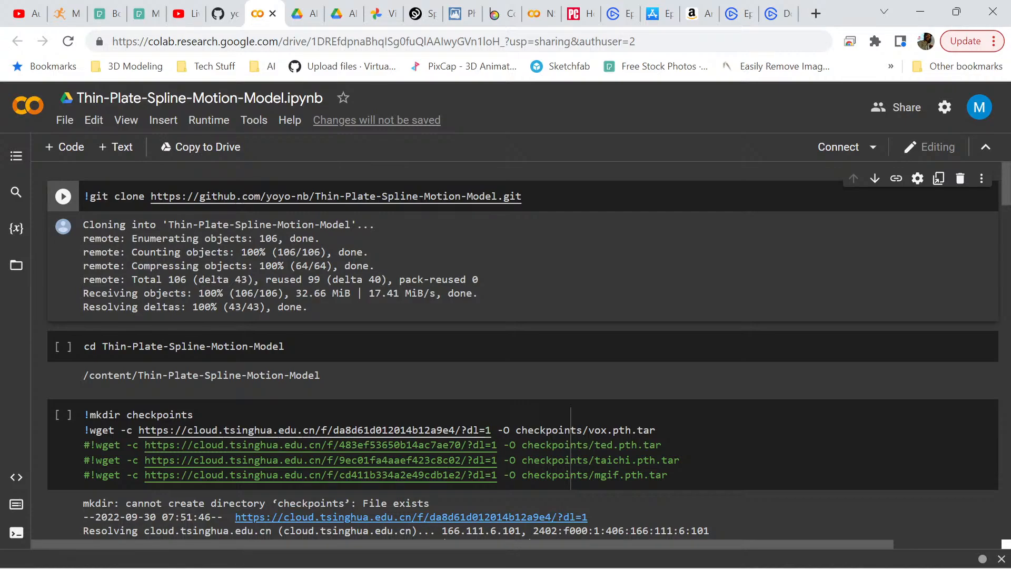
mouse_move(567, 564)
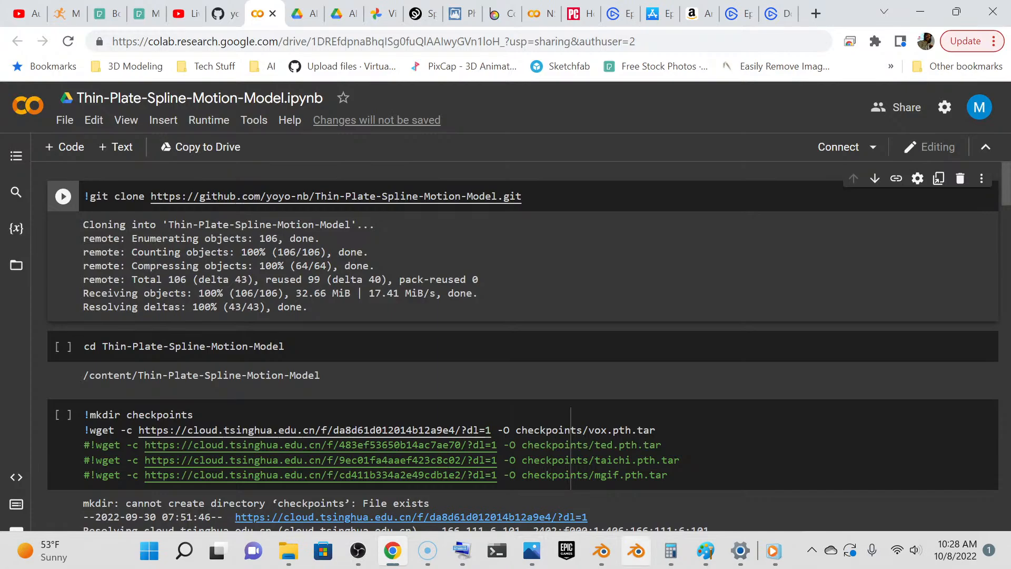
Play part of MetaMorph1 from the Vidclip folder in Media Player, pause it, and minimize the player and folder windows
mouse_move(289, 551)
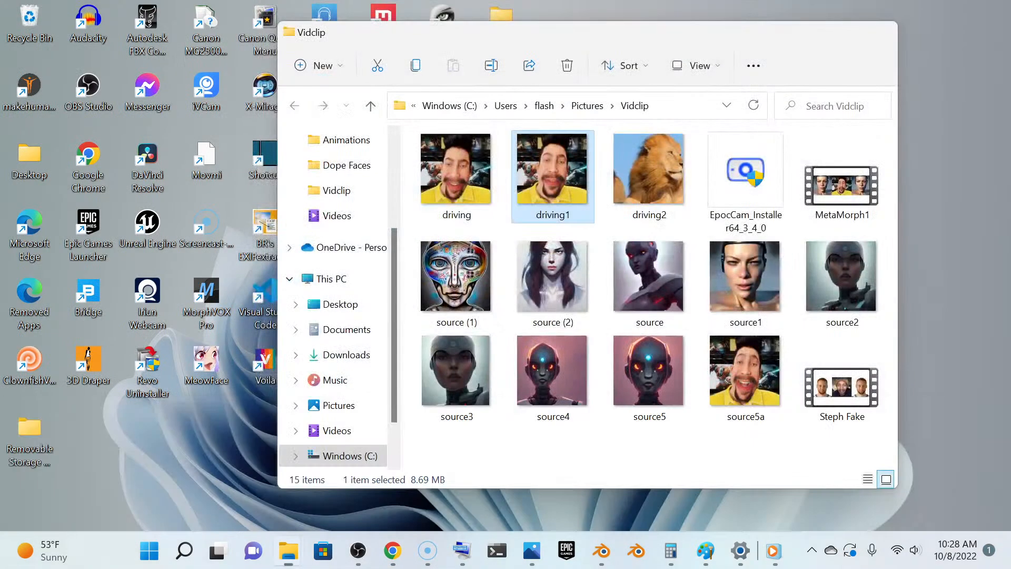
left_click(946, 477)
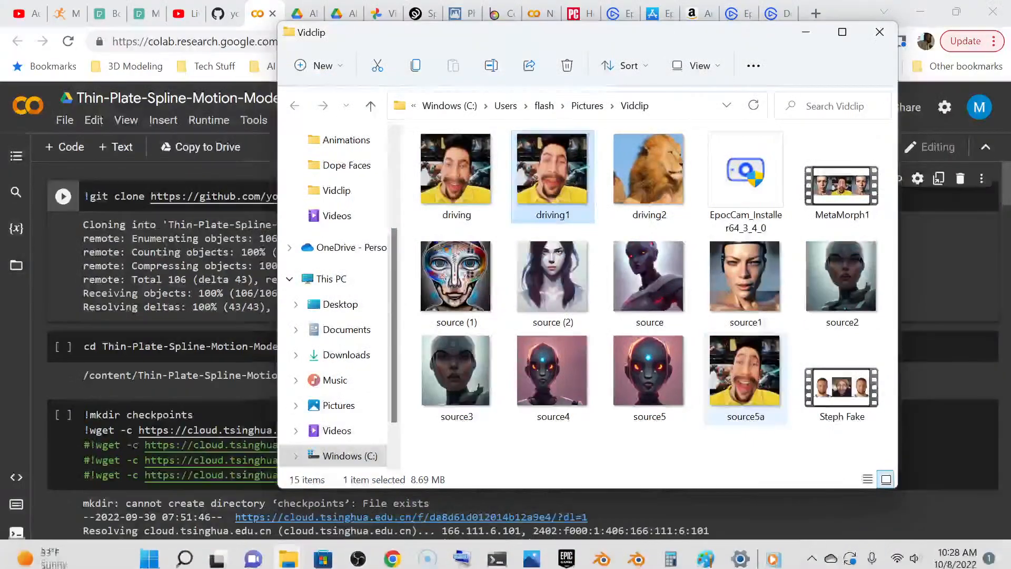
right_click(836, 186)
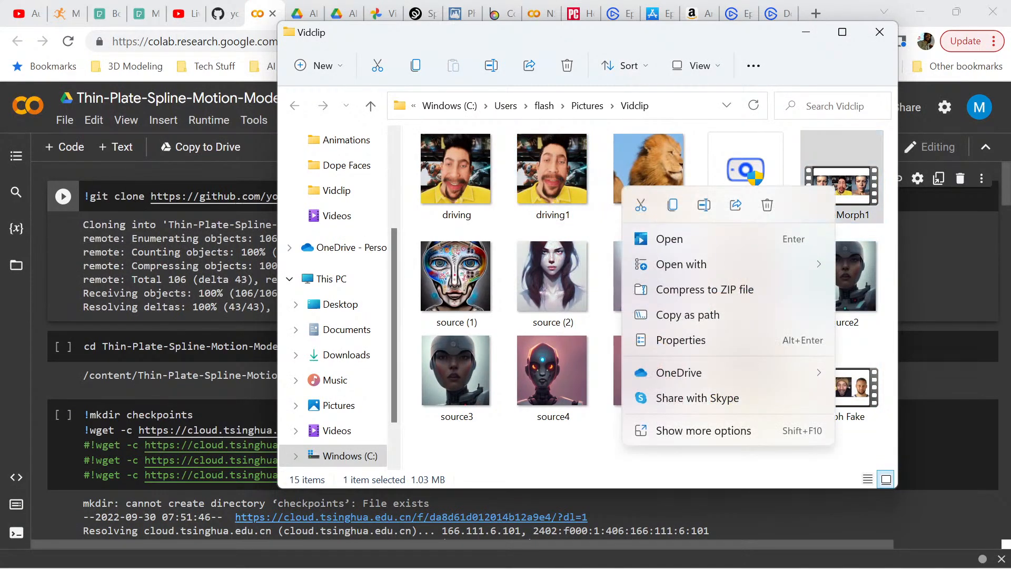
mouse_move(801, 264)
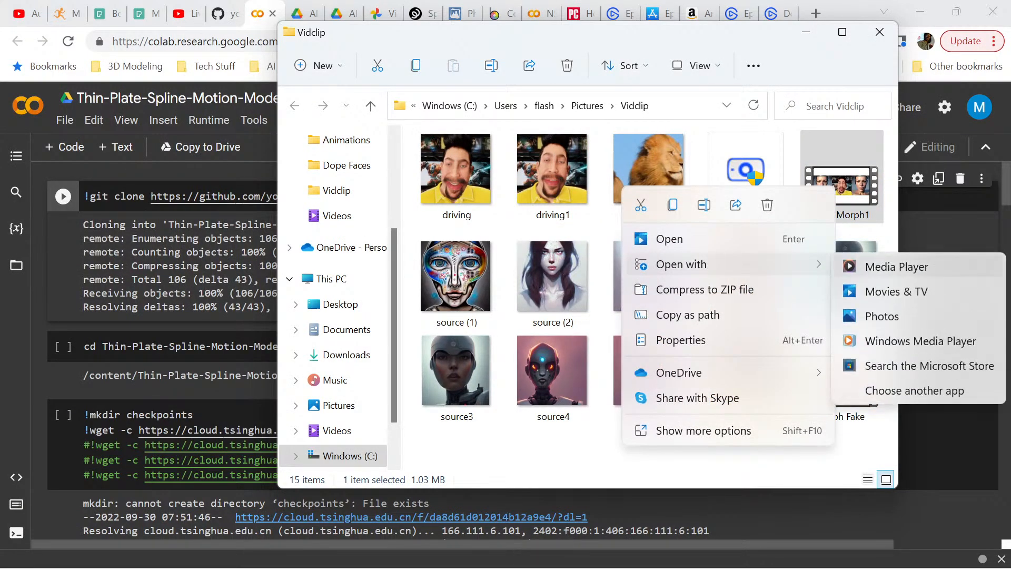
left_click(897, 267)
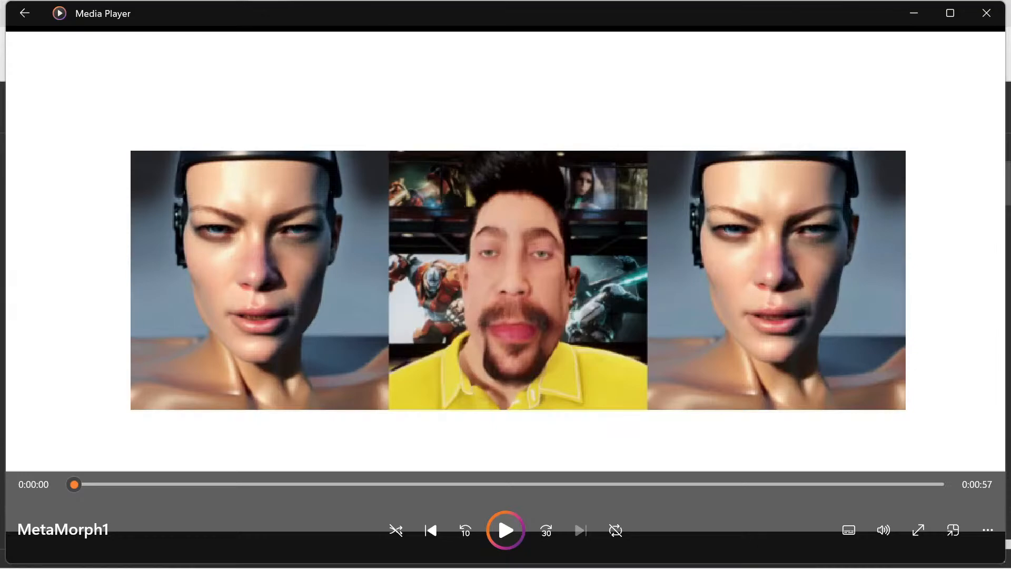
key("space")
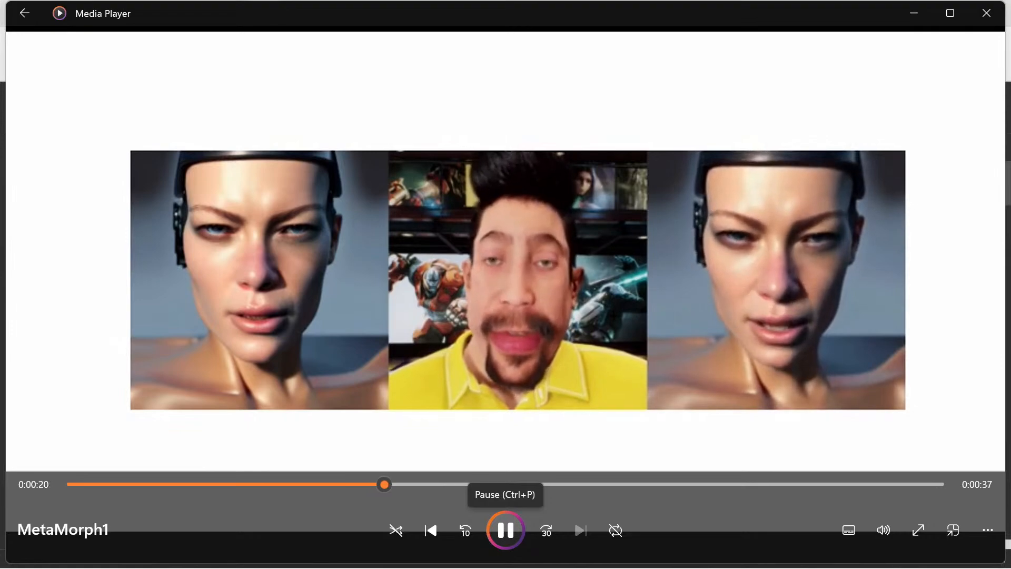
left_click(506, 529)
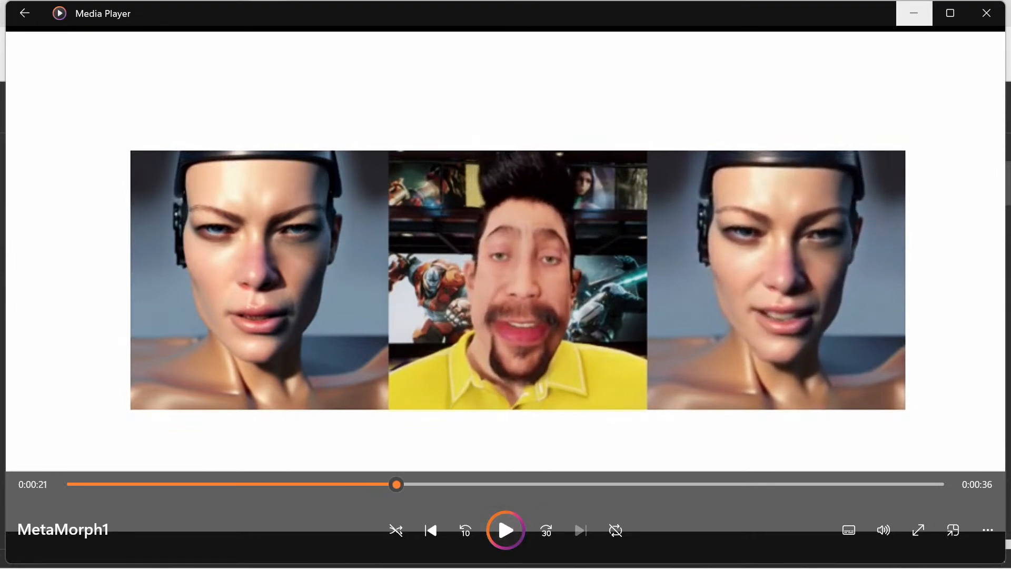
left_click(914, 13)
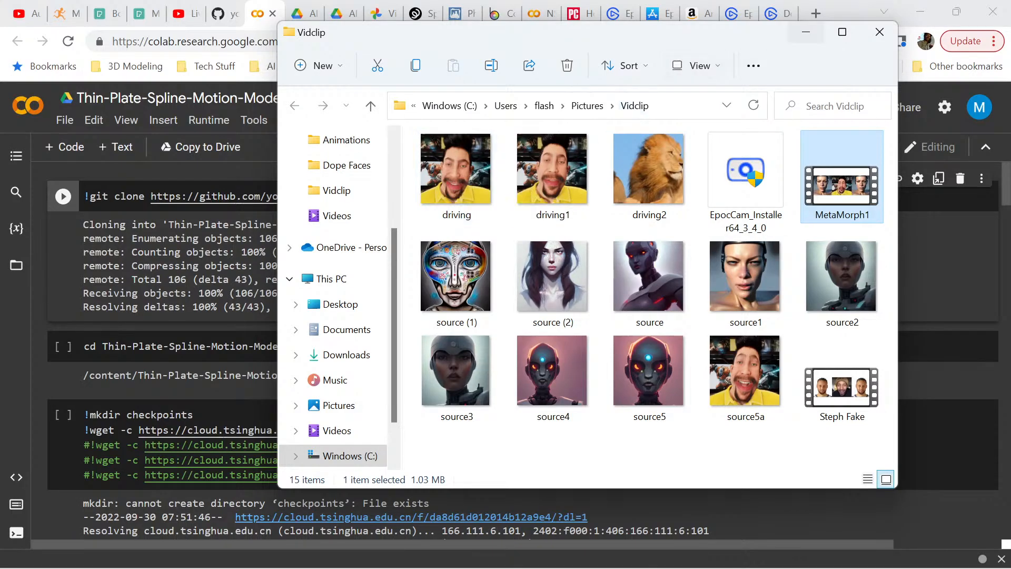
left_click(806, 32)
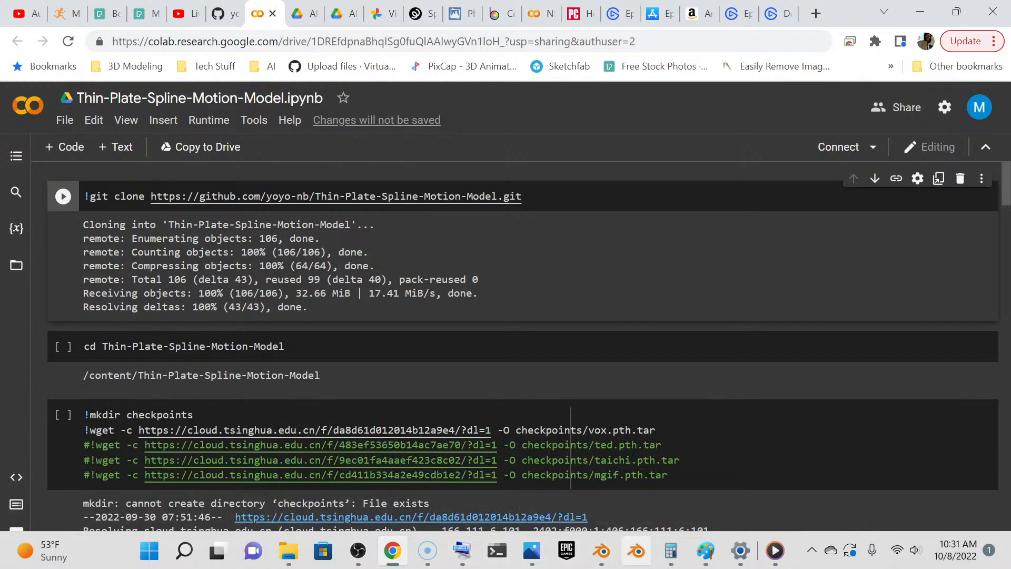
Switch to the source5a window in Paint and move the selected picture off the canvas
mouse_move(706, 550)
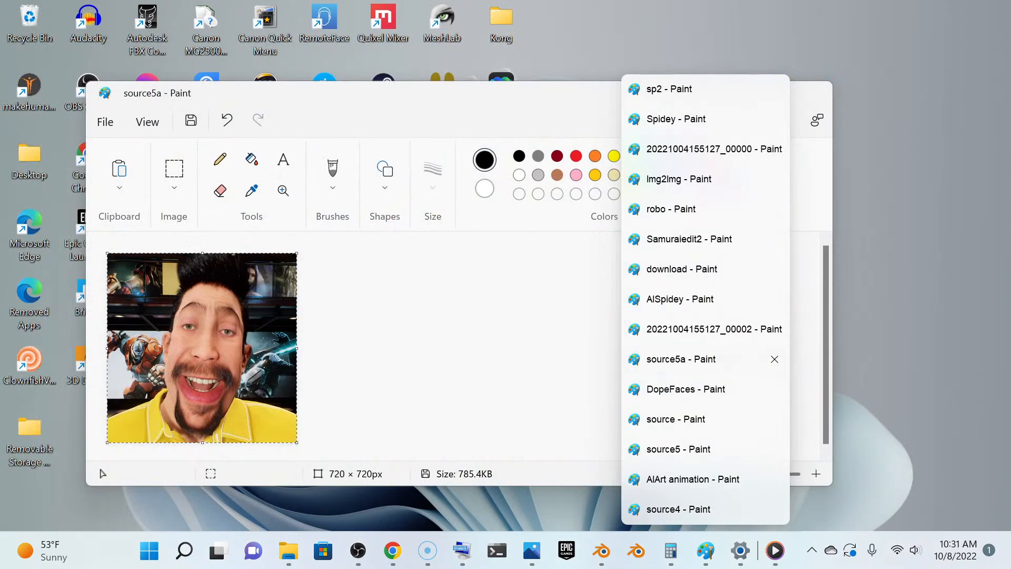
left_click(679, 358)
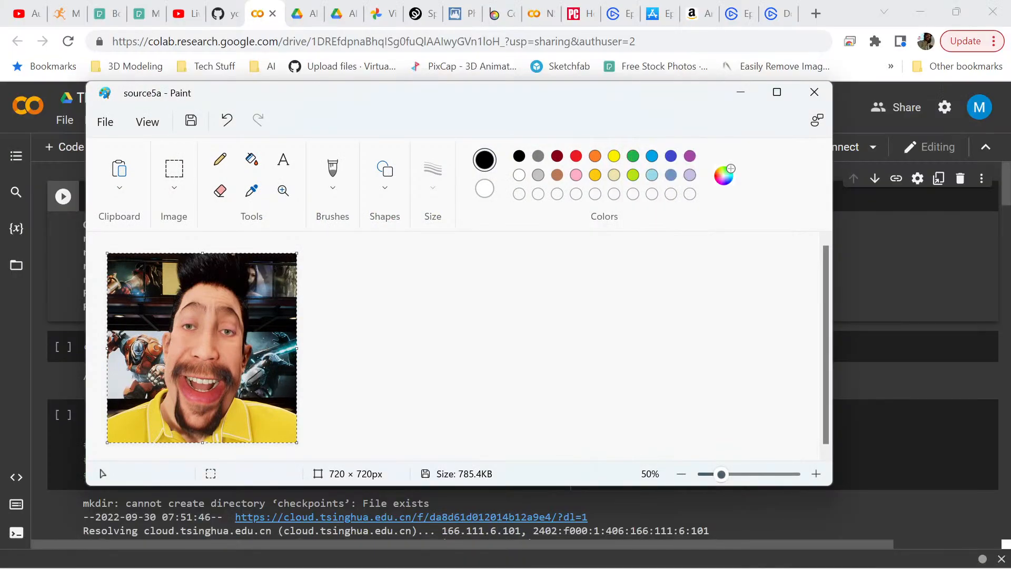
left_click_drag(198, 346, 389, 348)
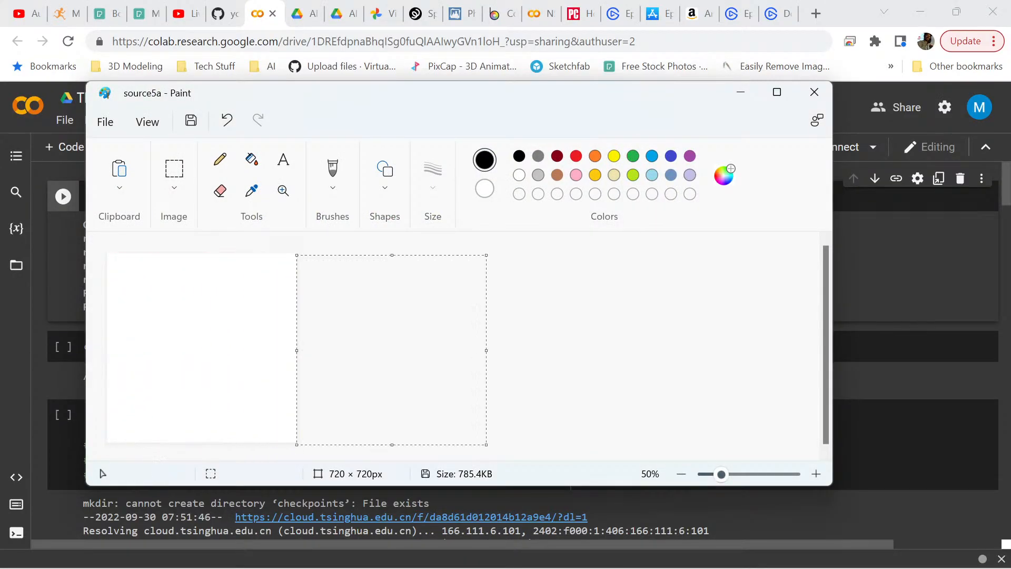
Open the borg picture from the YouTube folder in Pictures, discarding the unsaved changes to source5a
left_click(105, 121)
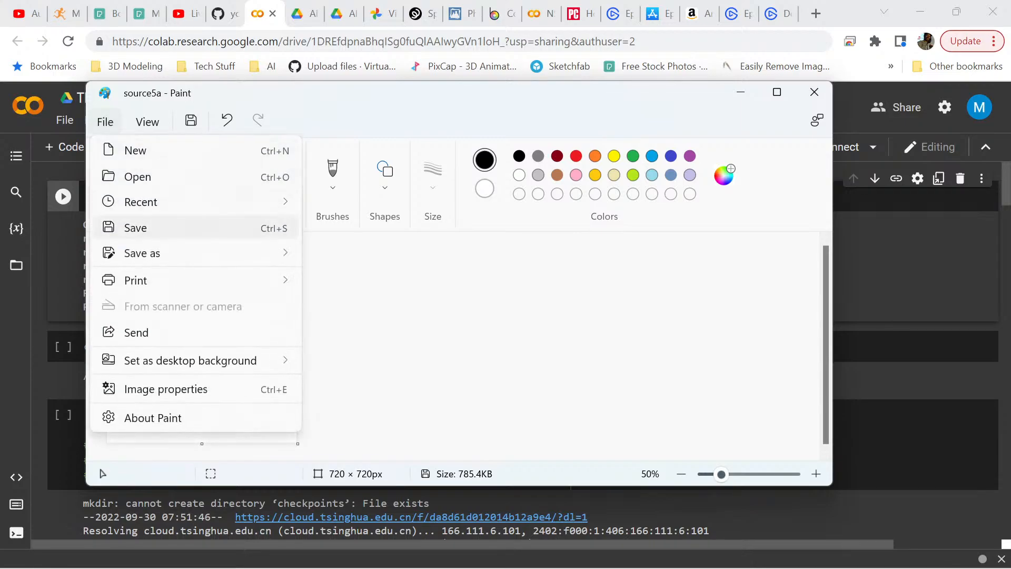
left_click(135, 176)
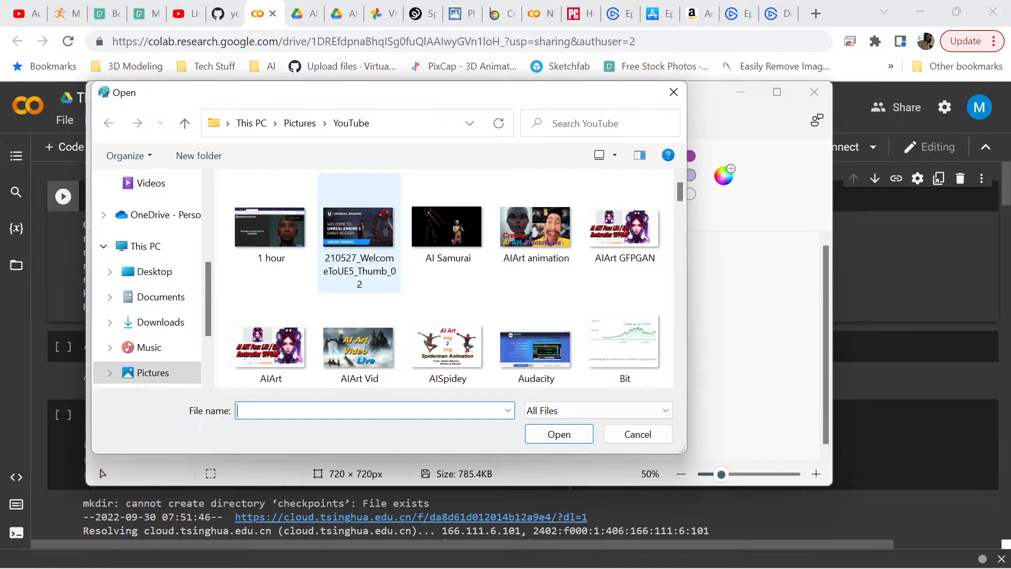
scroll(359, 237, "down", 4)
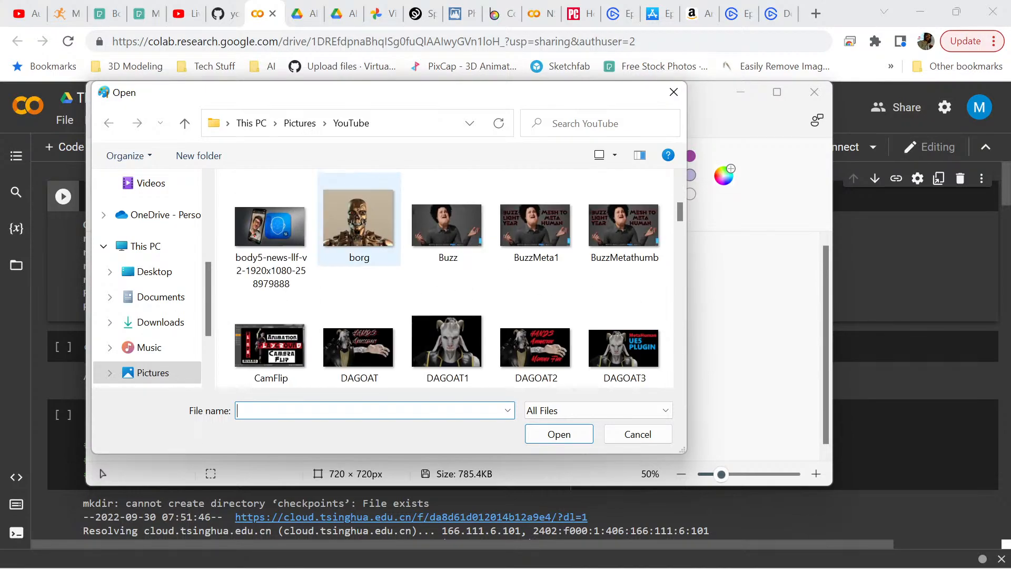
left_click(359, 218)
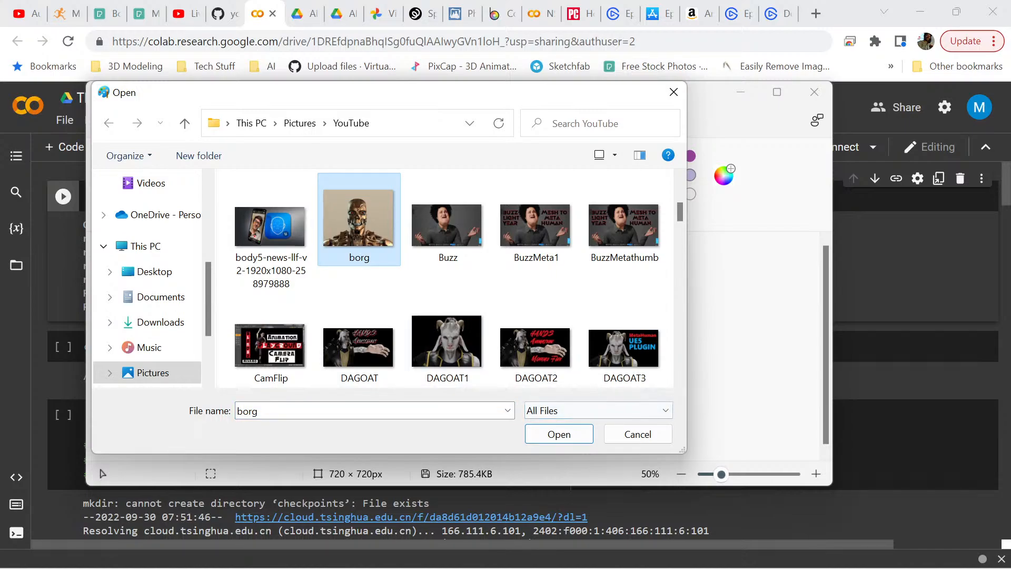
left_click(558, 433)
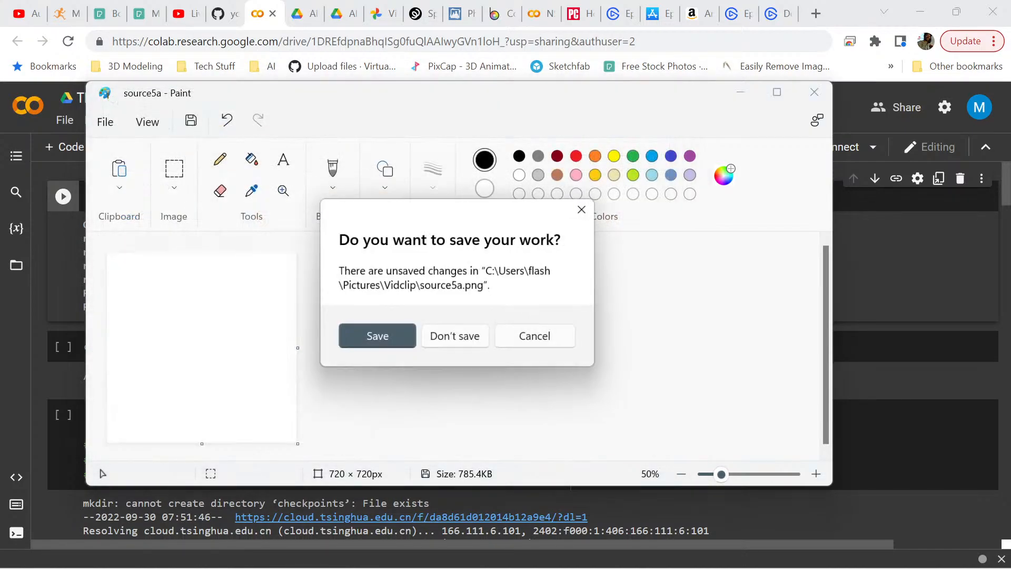
left_click(443, 337)
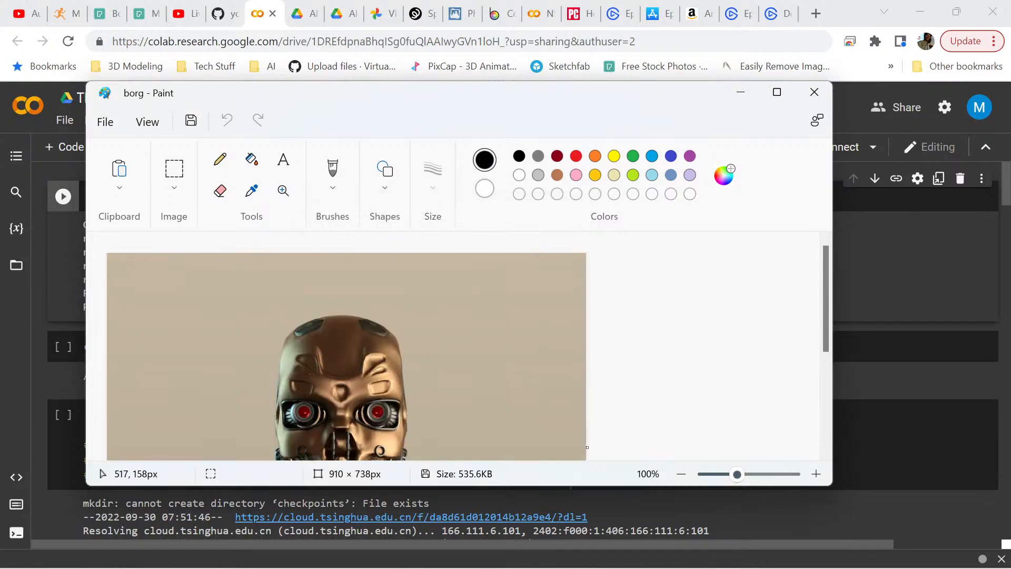
Select the whole robot picture, shift it left and slightly up on the canvas, and deselect it
scroll(447, 352, "down", 2)
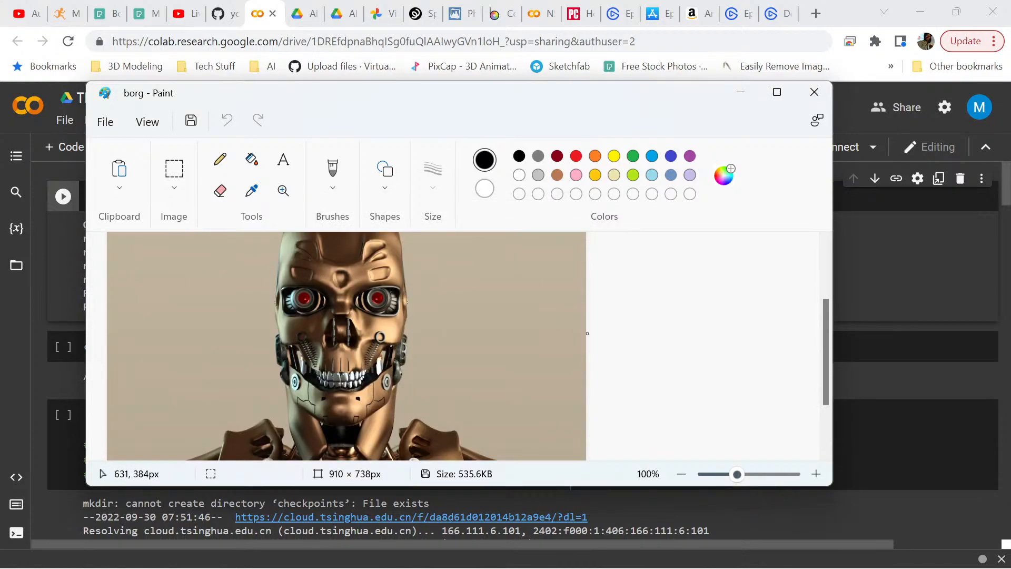
scroll(448, 339, "up", 2)
scroll(446, 337, "down", 1)
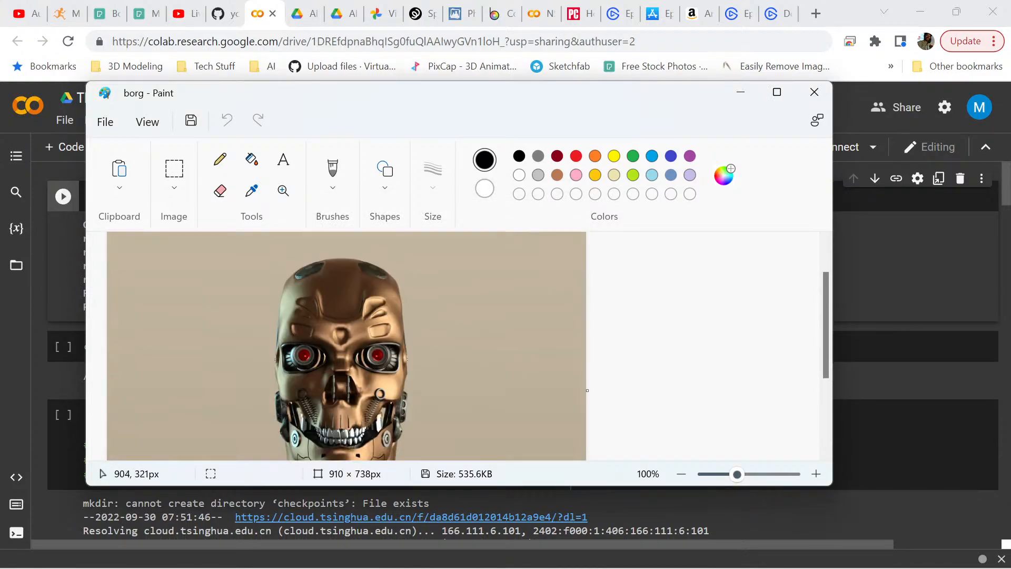
left_click(173, 174)
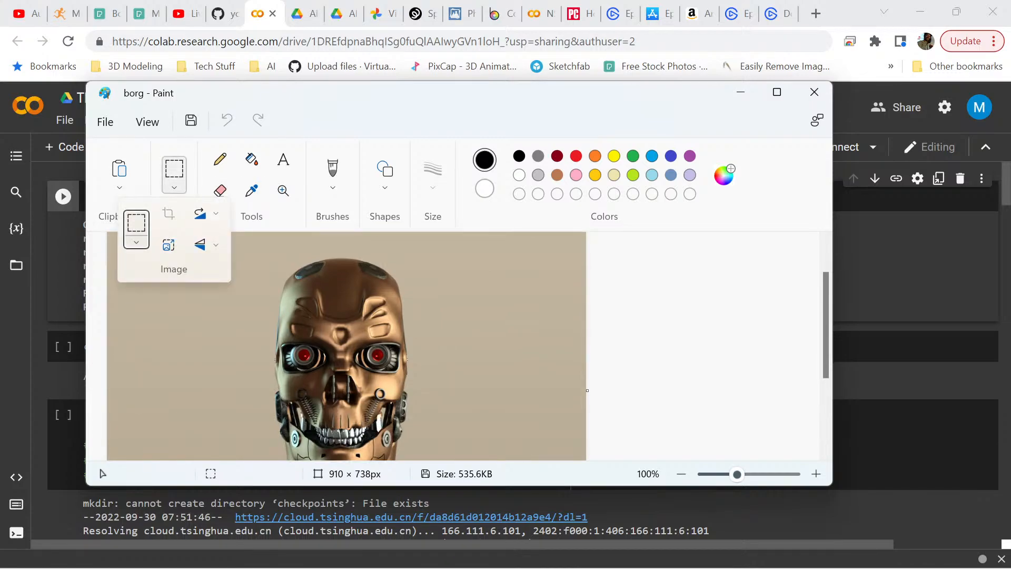
left_click(136, 243)
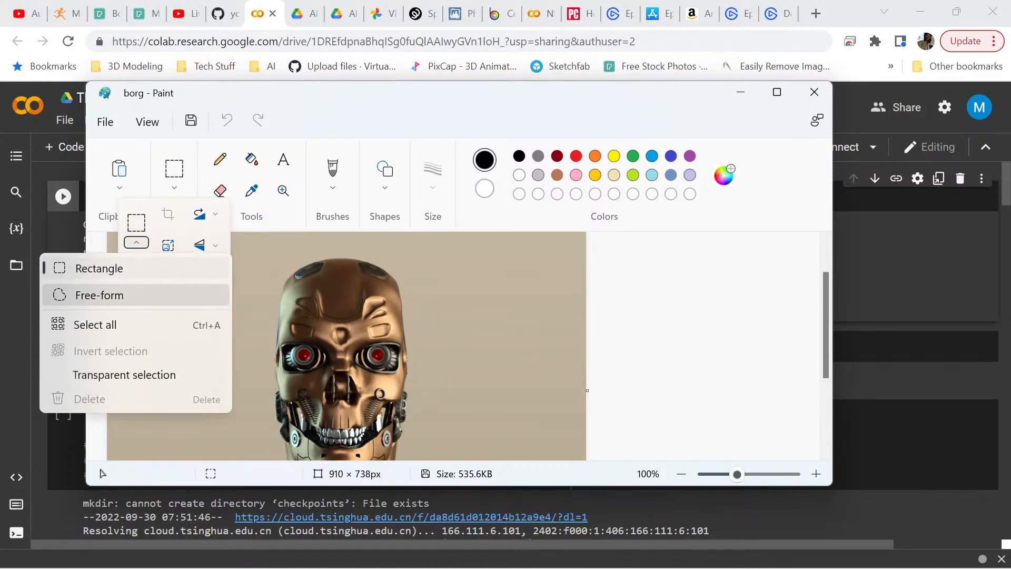
left_click(97, 323)
left_click_drag(381, 356, 283, 335)
scroll(316, 335, "up", 1)
left_click_drag(359, 333, 392, 319)
left_click_drag(825, 316, 826, 396)
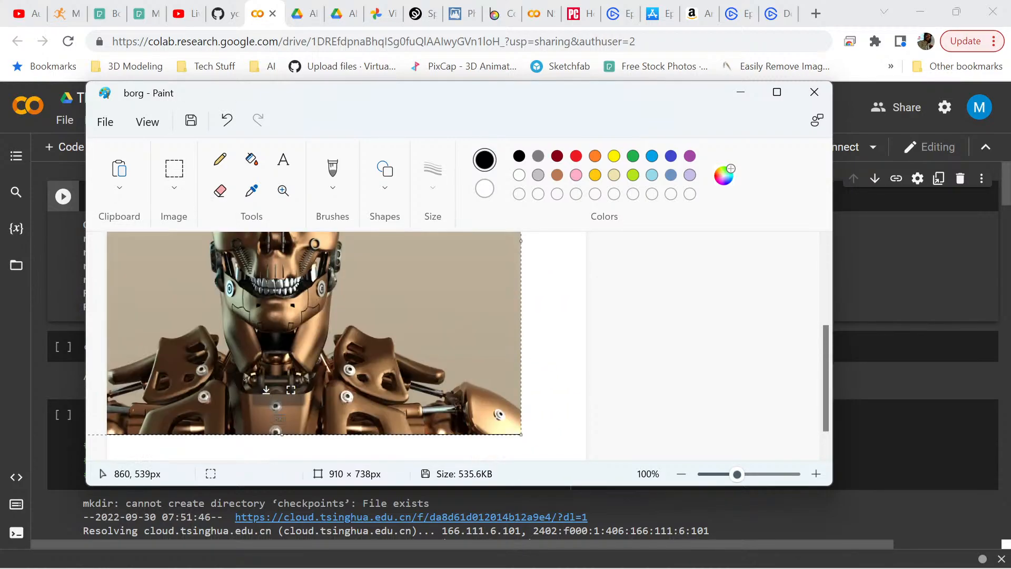
left_click(562, 365)
Trim the right side of the canvas to a width of 624 px, cutting off the empty strip
left_click_drag(585, 280, 445, 274)
left_click(592, 278)
left_click_drag(587, 277, 589, 277)
scroll(413, 304, "up", 4)
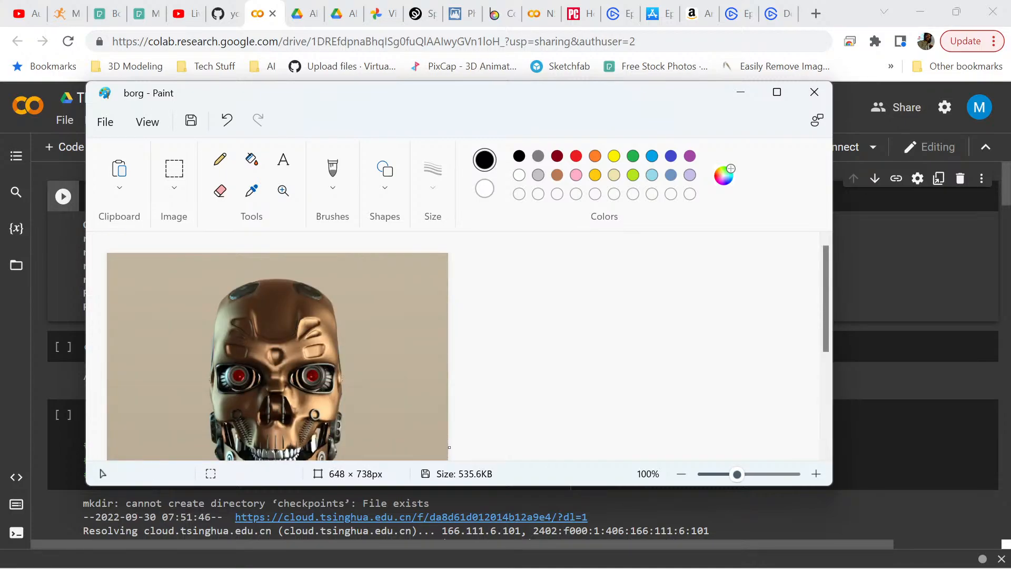
scroll(378, 299, "down", 2)
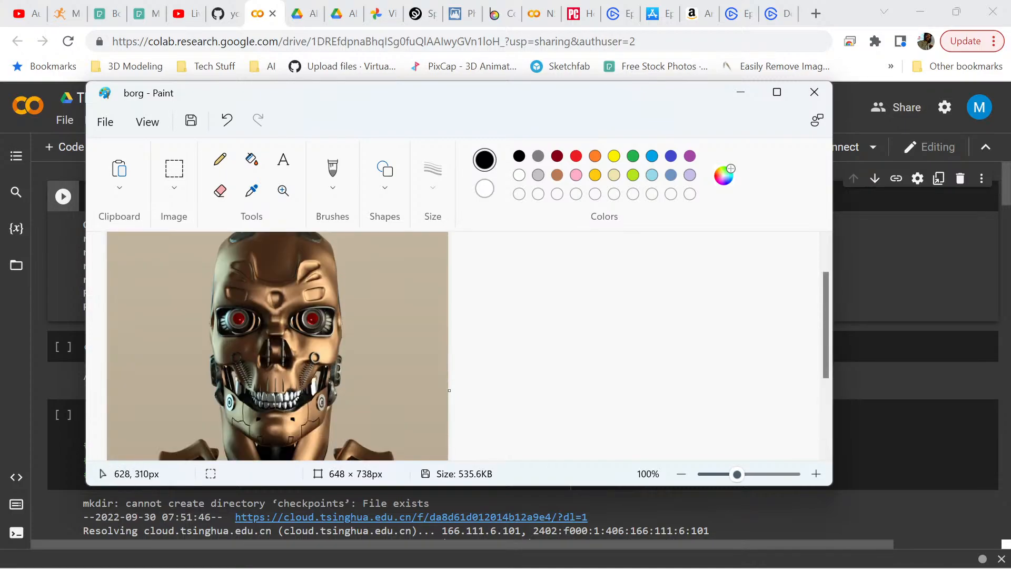
scroll(416, 370, "down", 2)
left_click_drag(449, 333, 437, 333)
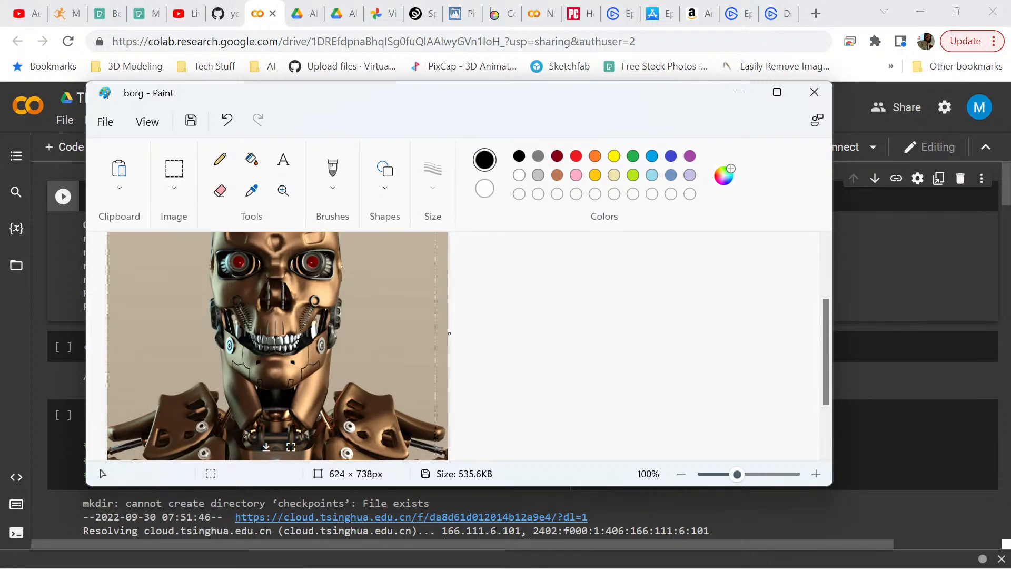
Trim the bottom of the canvas to a height of 554 px, removing the white strip and lower torso
scroll(333, 354, "down", 2)
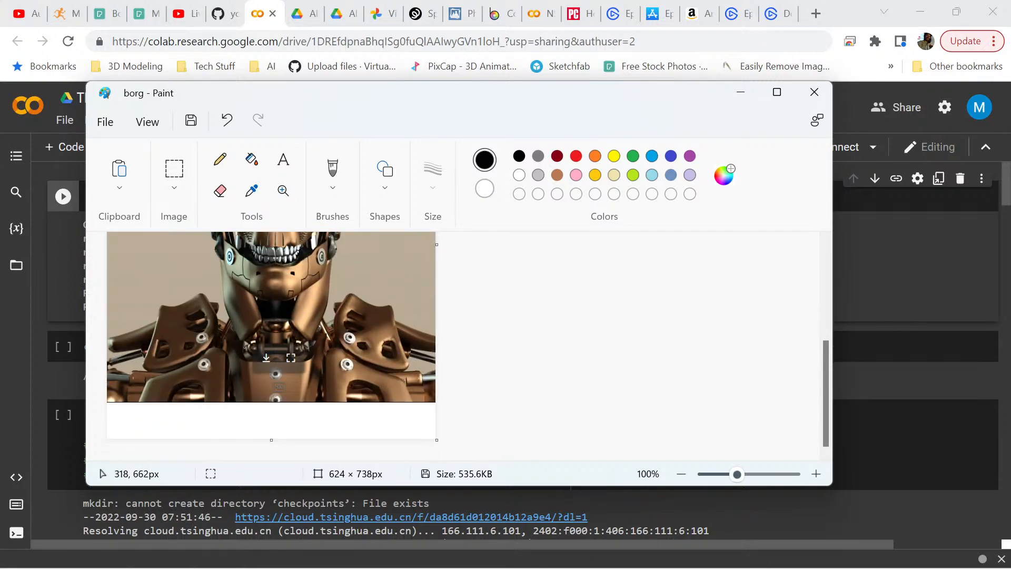
left_click_drag(271, 440, 272, 341)
scroll(314, 343, "up", 5)
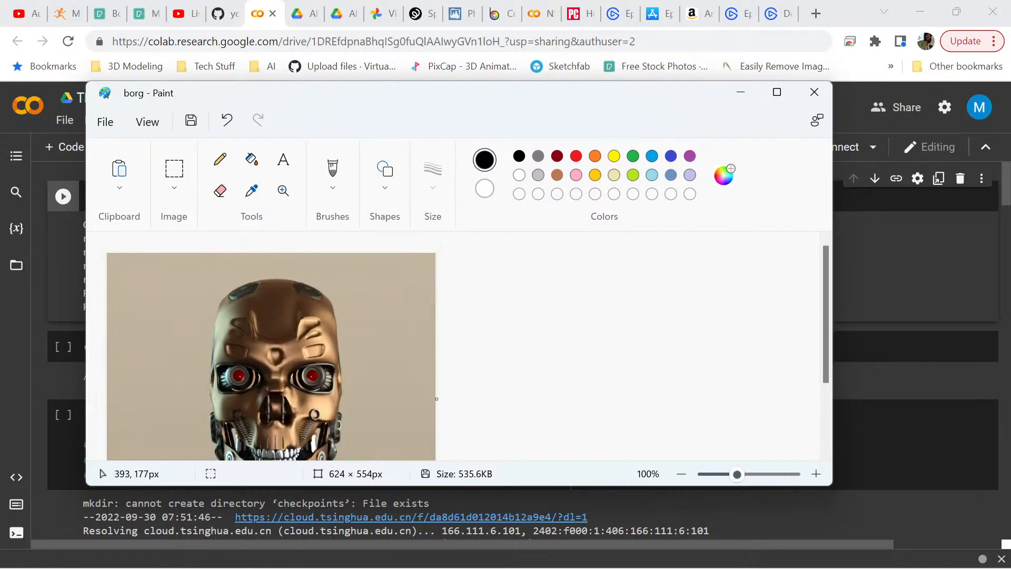
scroll(314, 343, "down", 3)
scroll(314, 343, "up", 3)
scroll(313, 342, "down", 2)
scroll(316, 302, "up", 2)
scroll(316, 302, "down", 2)
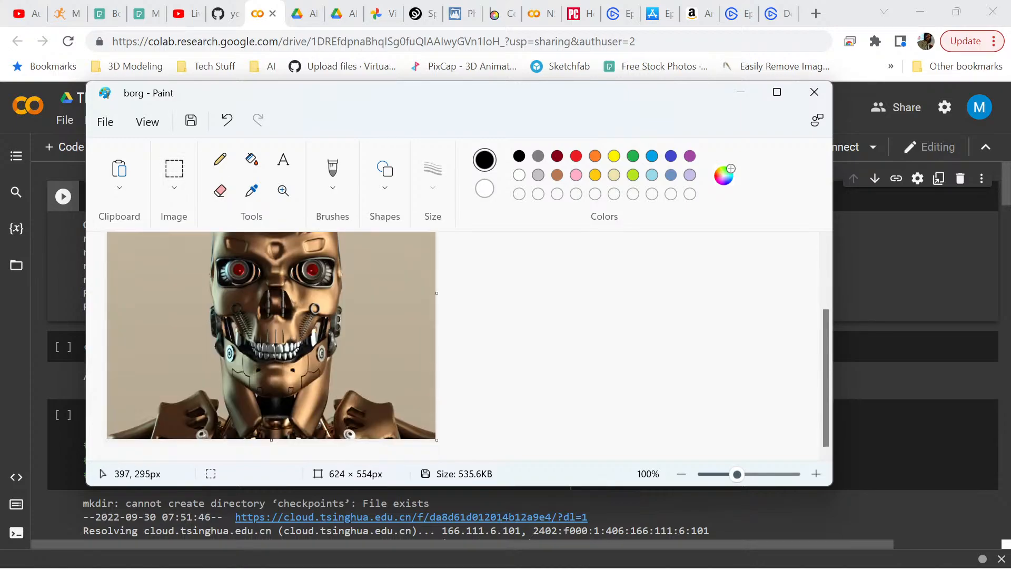
Resize the picture in pixels to a horizontal size of 720 with the aspect ratio unlocked
left_click(174, 171)
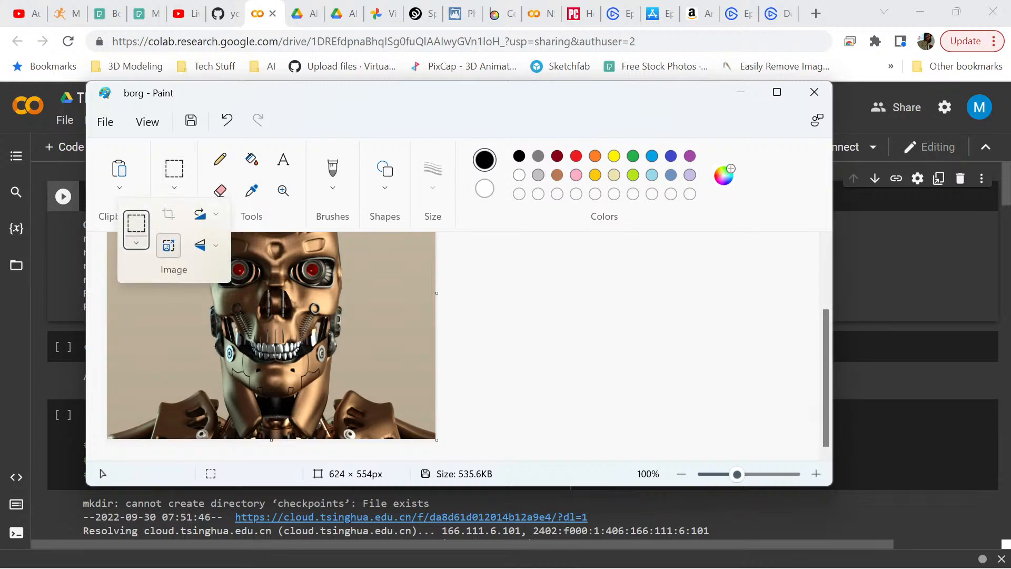
left_click(169, 245)
left_click(471, 211)
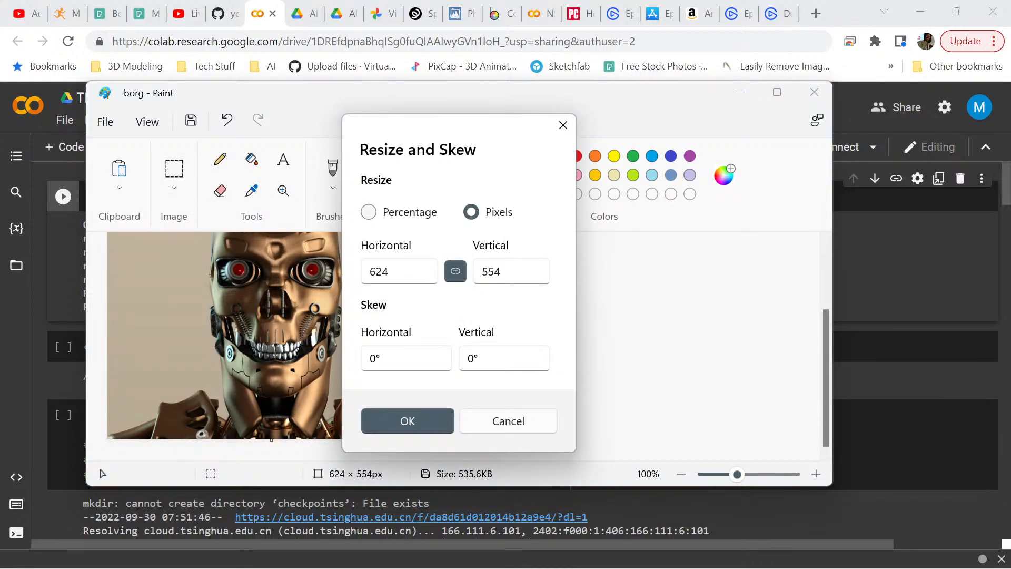
left_click_drag(482, 271, 501, 271)
left_click(455, 272)
left_click(502, 271)
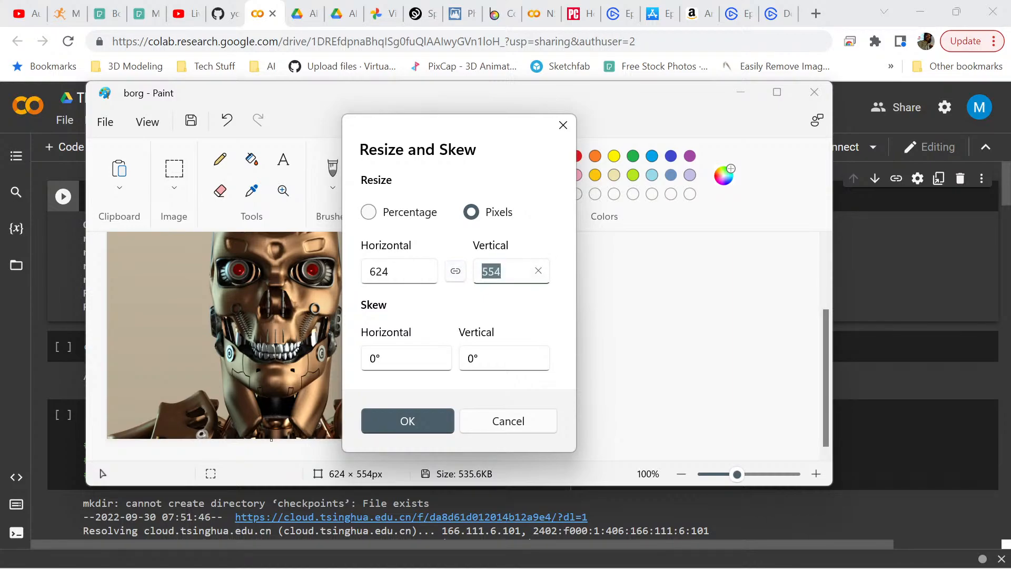
left_click_drag(370, 271, 405, 271)
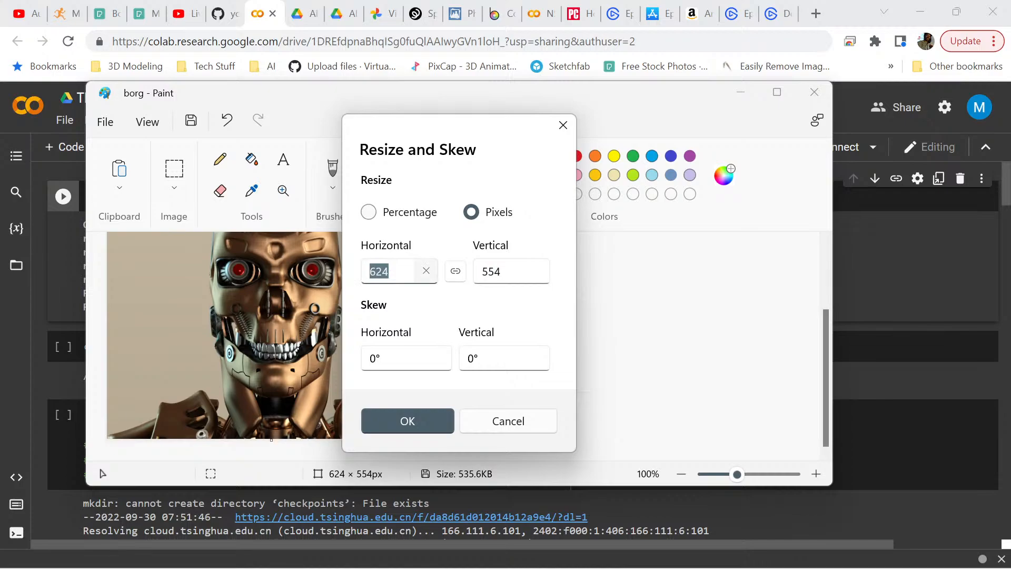
type("720")
left_click(501, 272)
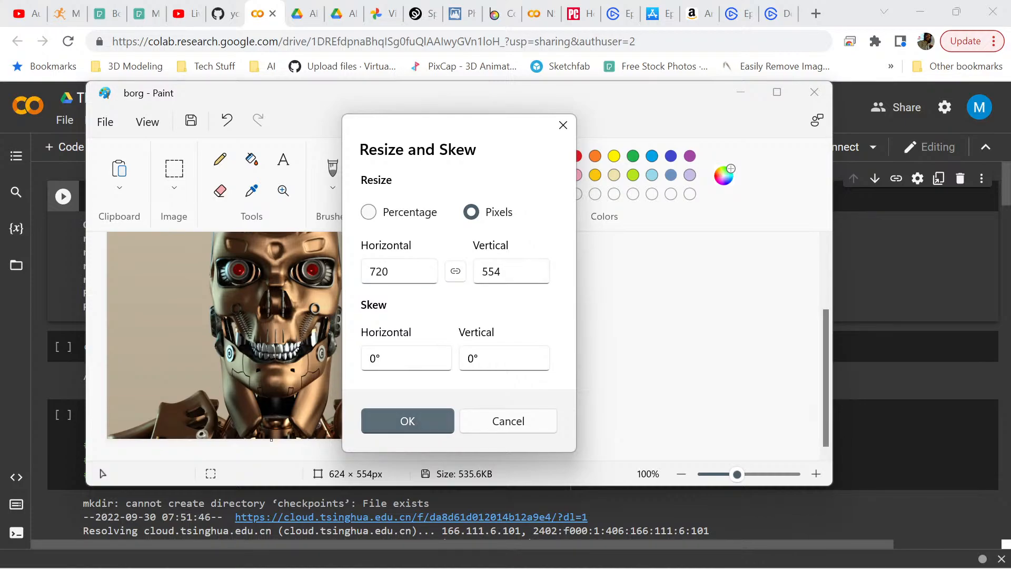
left_click(407, 421)
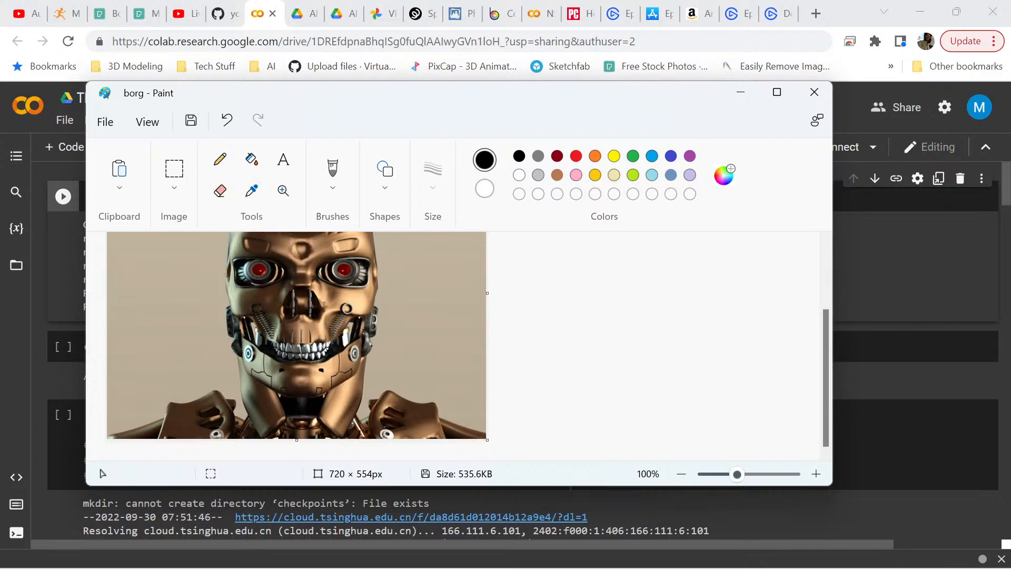
Resize the picture in pixels to a vertical size of 720 with the aspect ratio unlocked
left_click(174, 173)
left_click(169, 246)
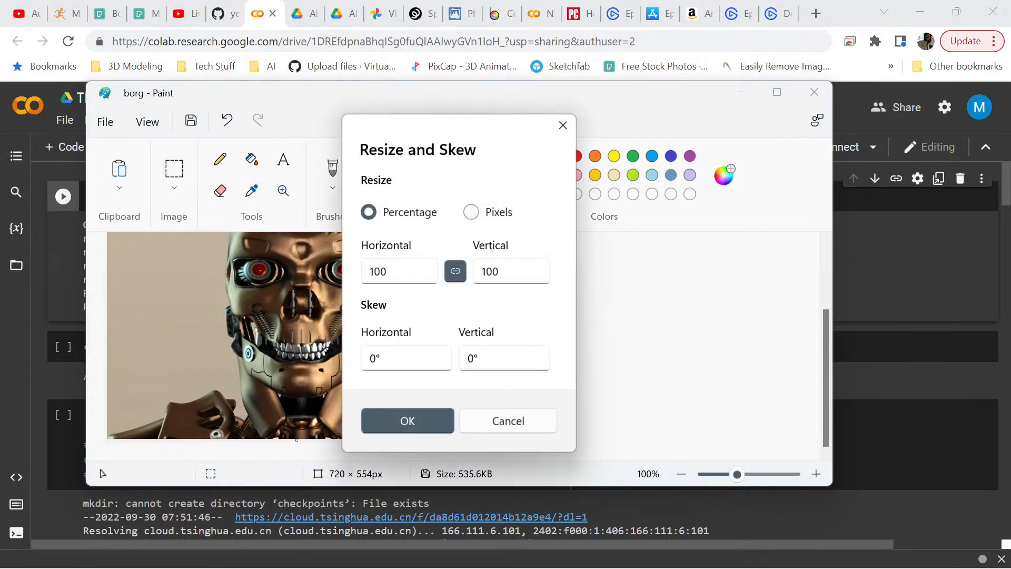
left_click(471, 212)
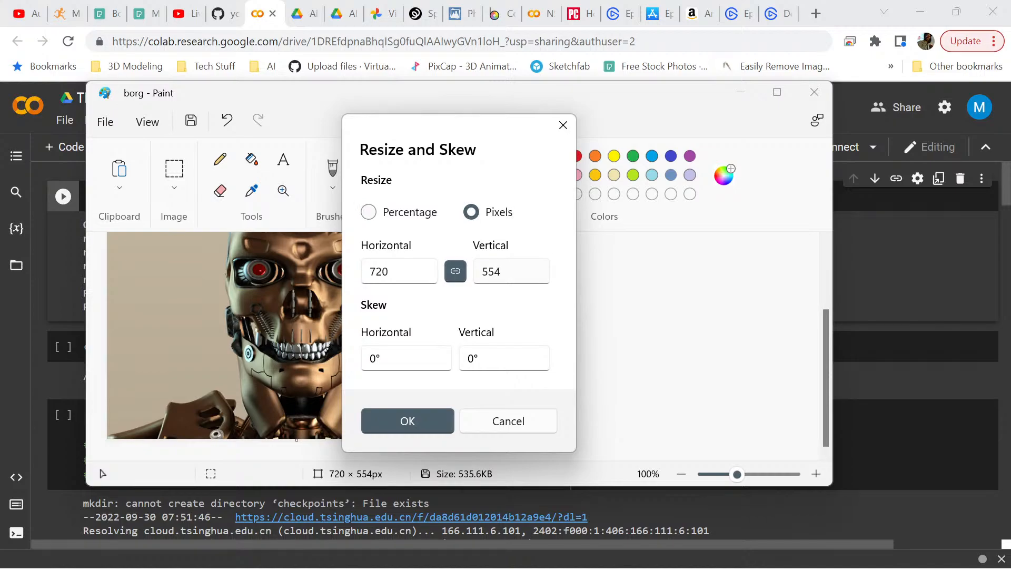
left_click(505, 271)
left_click(456, 272)
left_click_drag(481, 271, 503, 272)
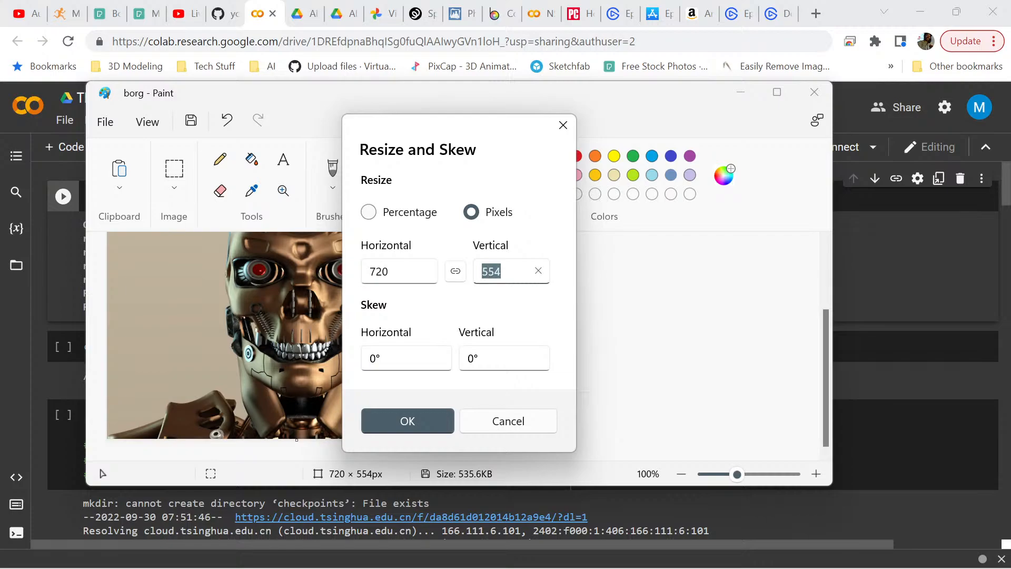
type("720")
left_click(408, 421)
Examine the resized robot picture from the top of the head down to the shoulders
scroll(420, 336, "down", 2)
scroll(421, 336, "up", 4)
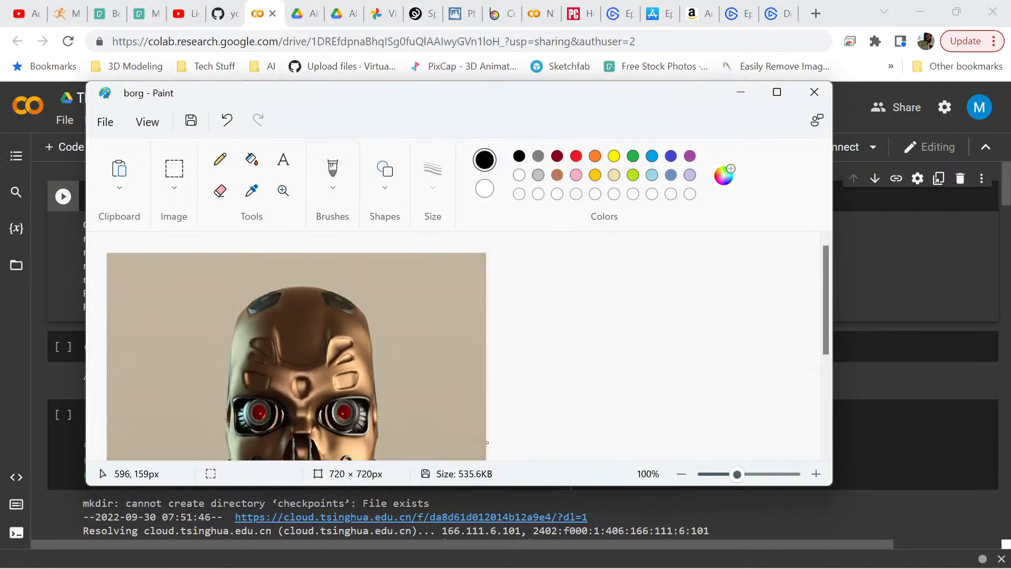
scroll(421, 337, "down", 3)
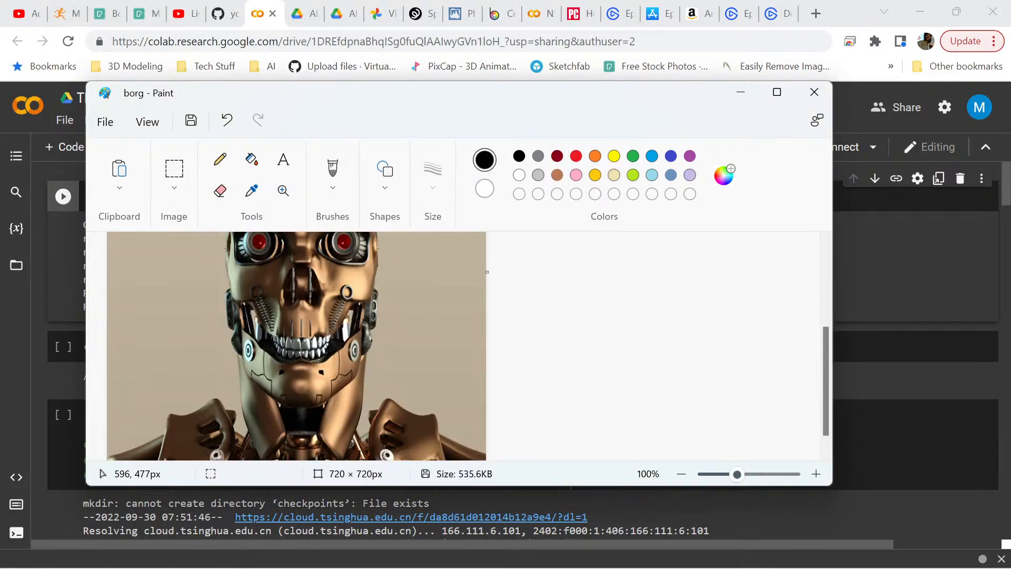
scroll(421, 336, "up", 3)
scroll(420, 336, "down", 4)
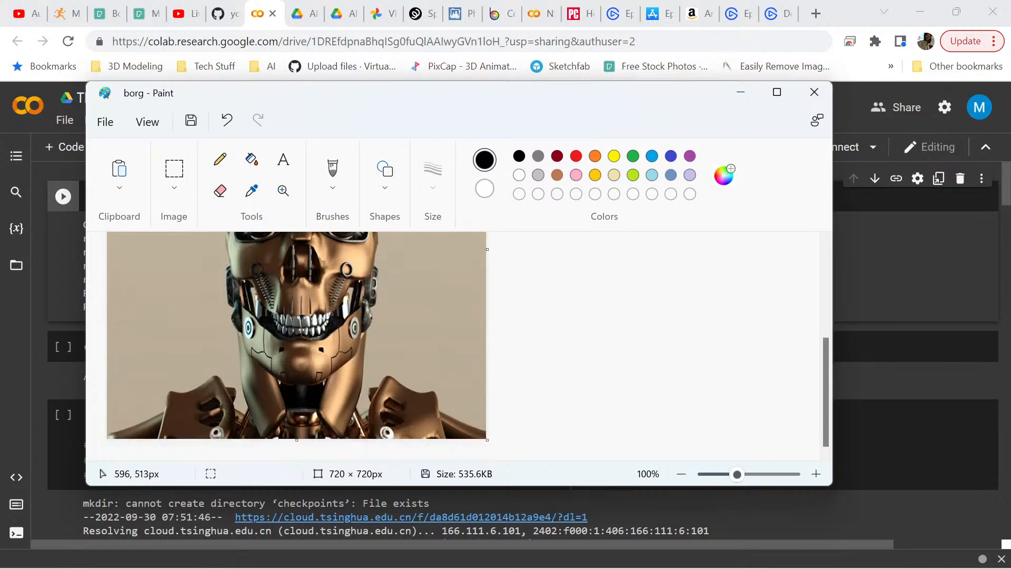
scroll(420, 330, "up", 2)
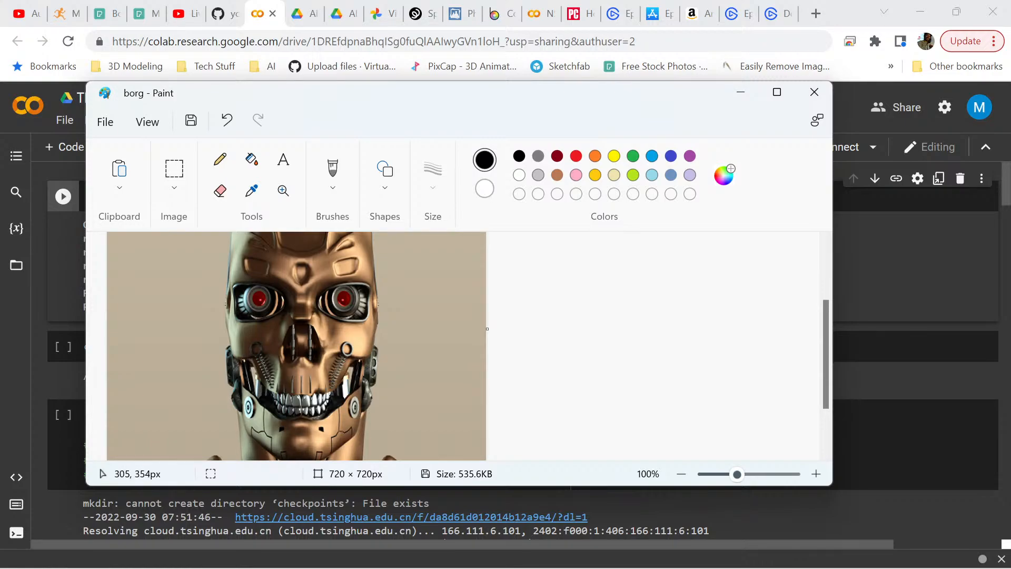
scroll(267, 325, "up", 3)
scroll(260, 316, "down", 5)
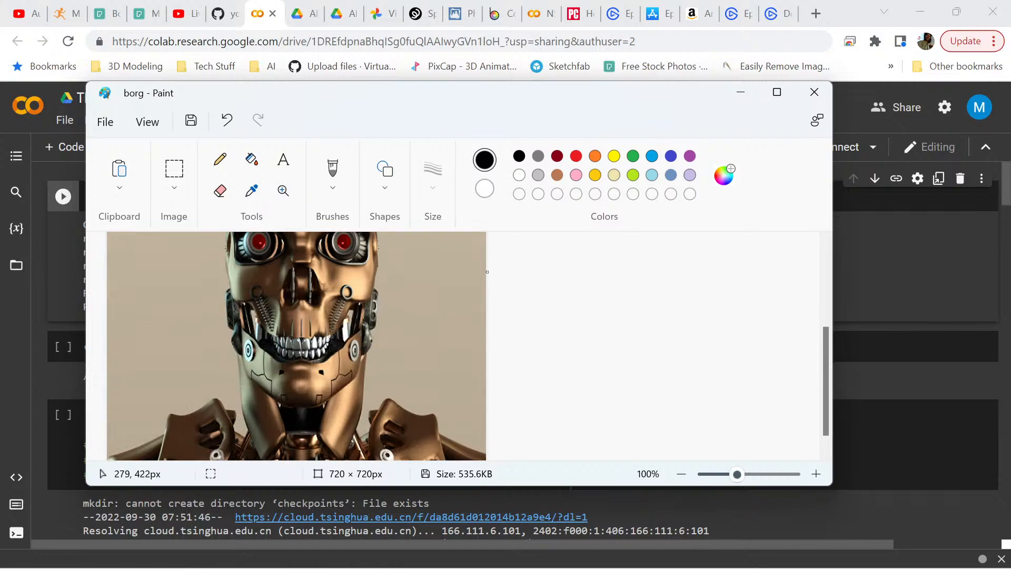
Begin saving a separate PNG copy of the resized robot picture, with Pictures > Vidclip as the destination folder
left_click(105, 122)
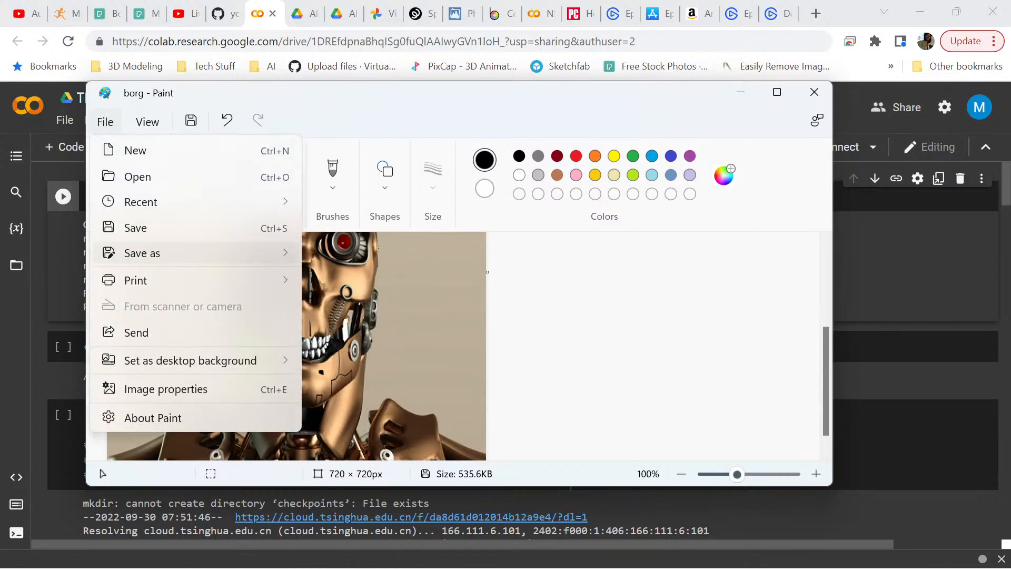
mouse_move(210, 253)
left_click(339, 253)
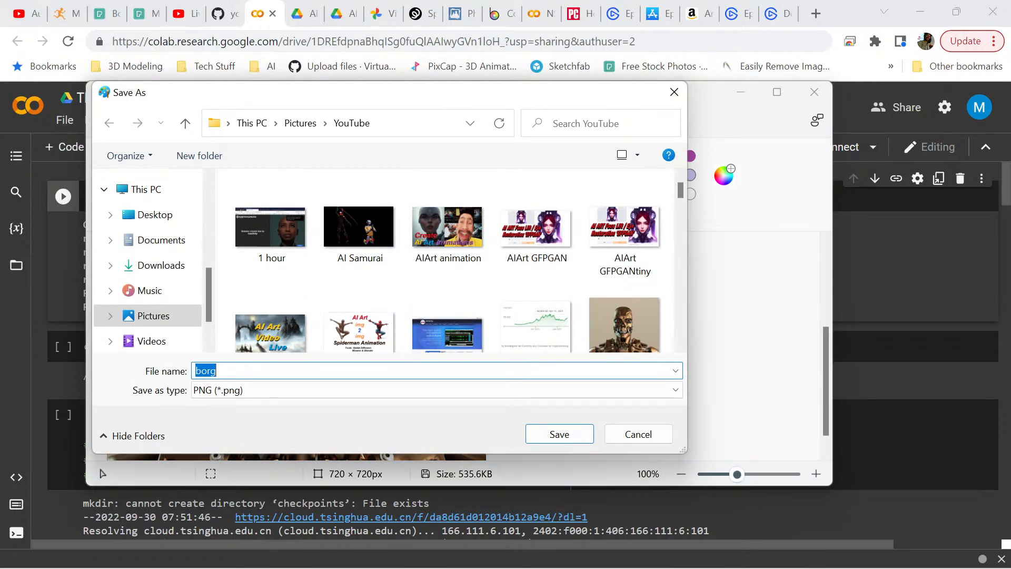
left_click(300, 123)
scroll(537, 263, "down", 10)
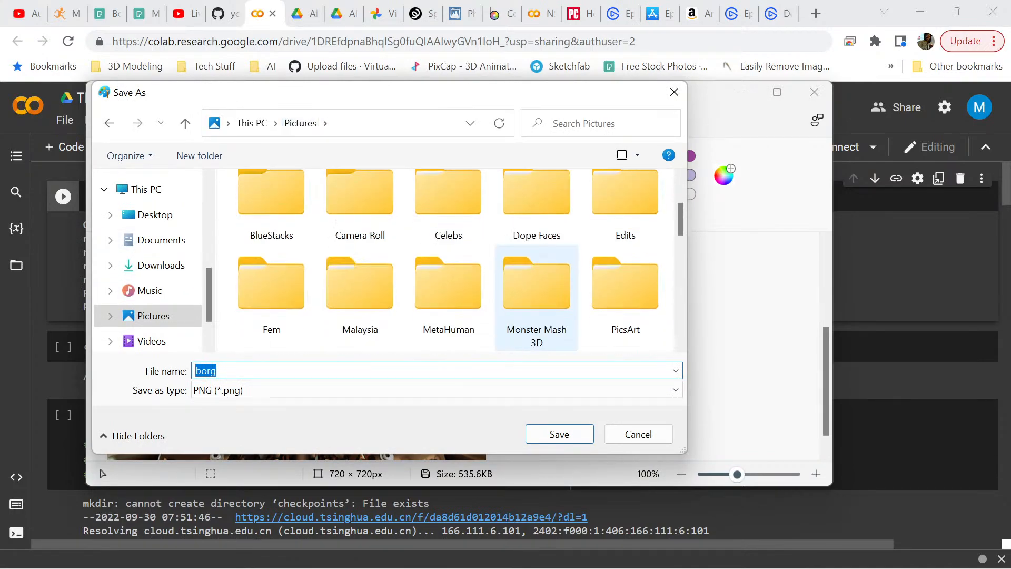
scroll(625, 305, "up", 2)
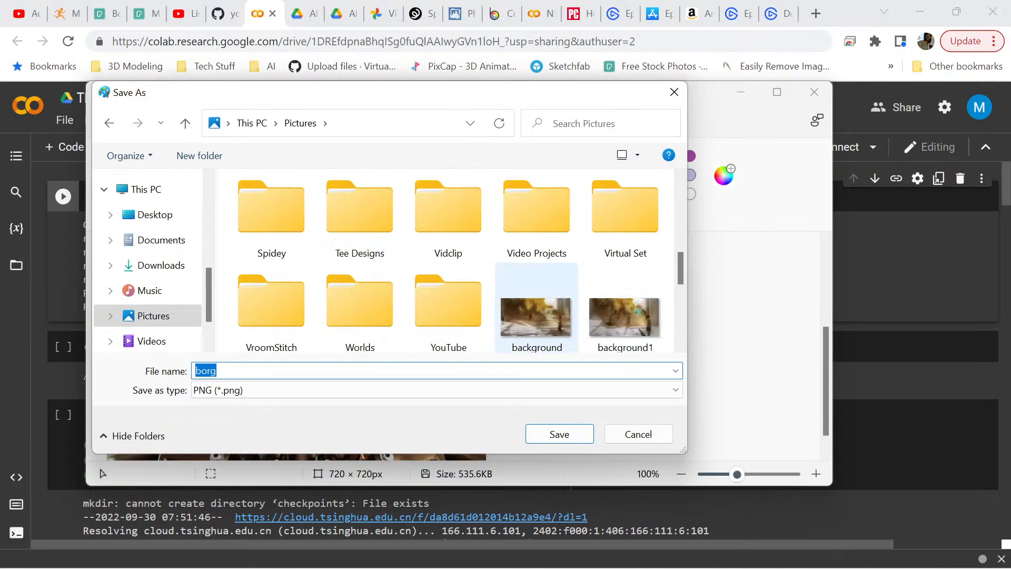
double_click(448, 208)
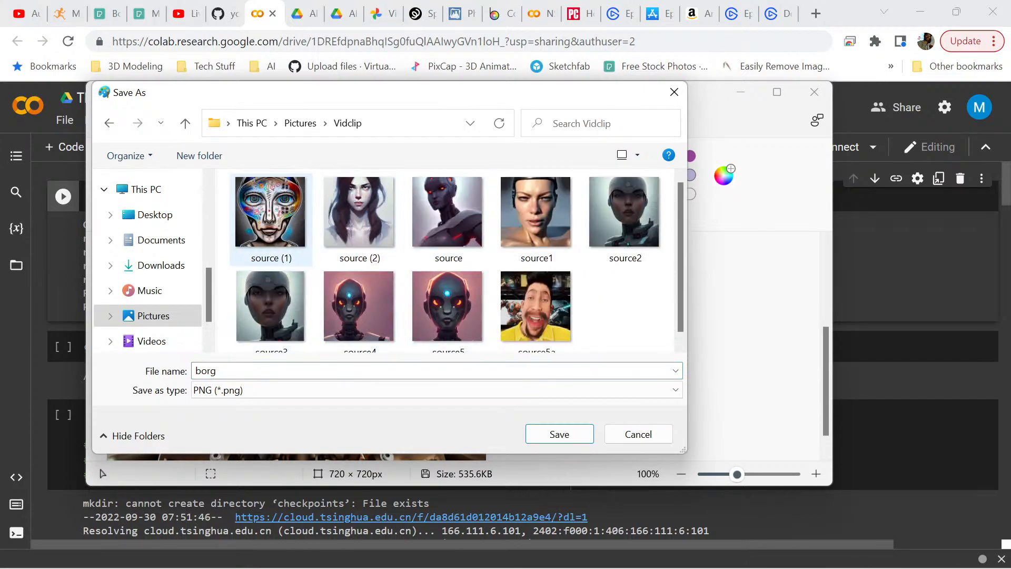
scroll(448, 311, "down", 1)
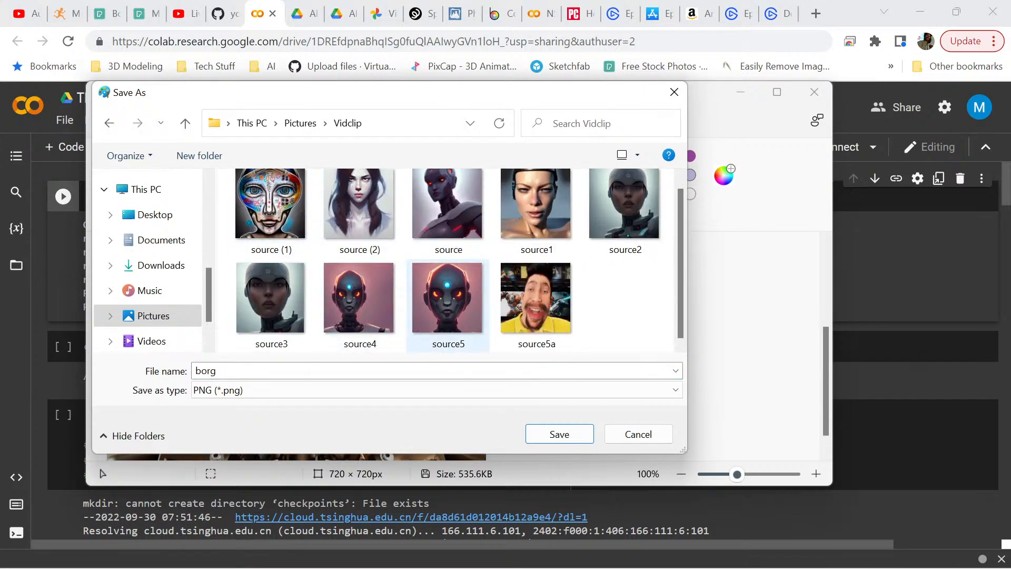
Name the PNG copy source6, following the existing source5 naming, and save it in the Vidclip folder
left_click(448, 310)
left_click(232, 371)
left_click(231, 371)
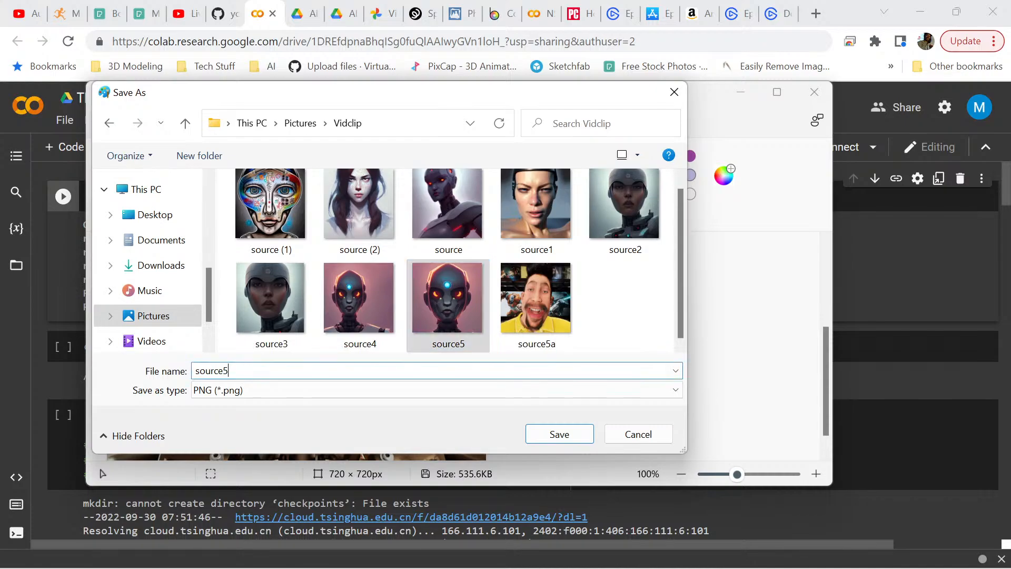
key("shift+Left")
type("6")
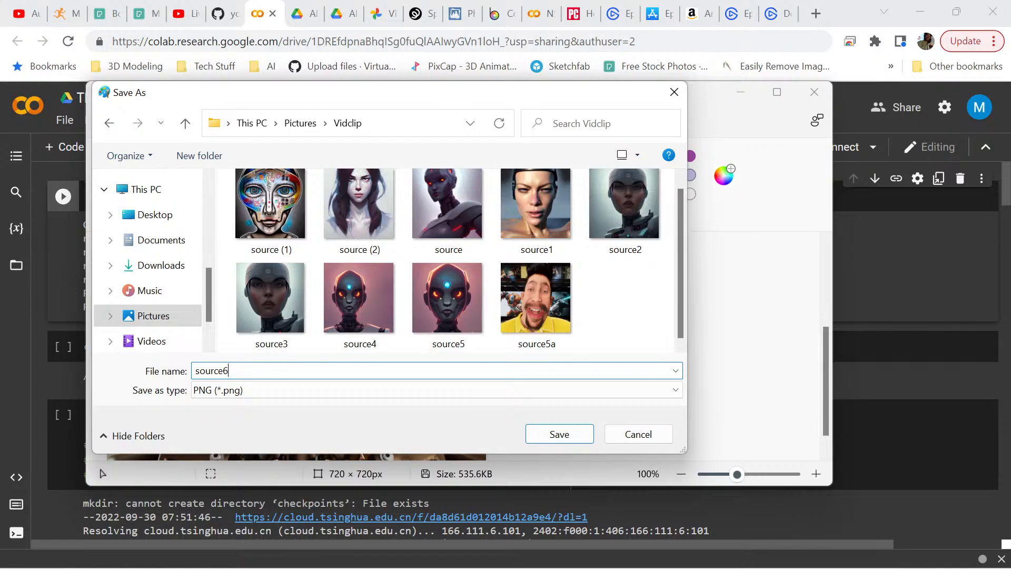
key("Return")
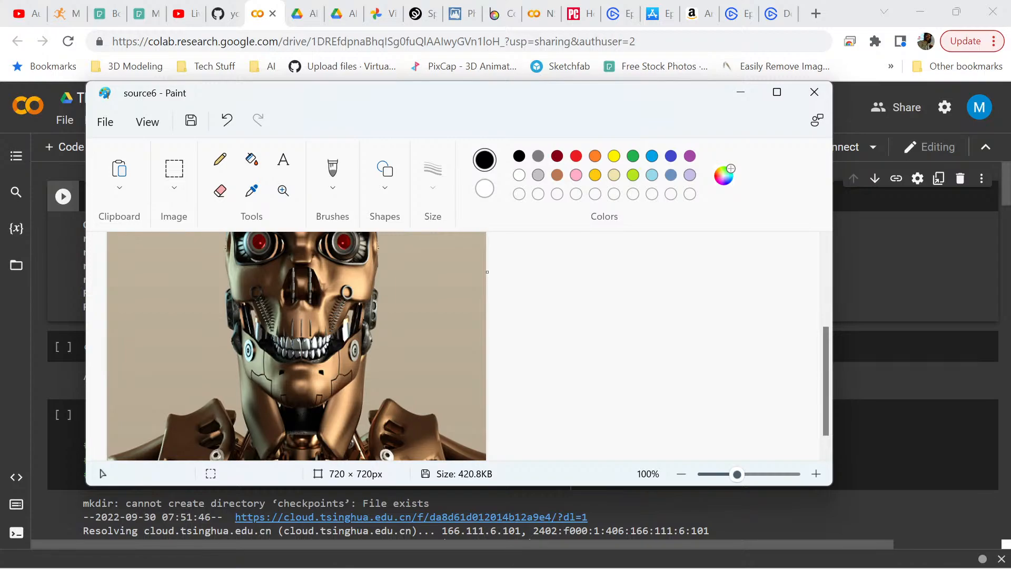
Switch to the Colab notebook and run the git clone and cd Thin-Plate-Spline-Motion-Model cells, accepting the external author warning
left_click(741, 92)
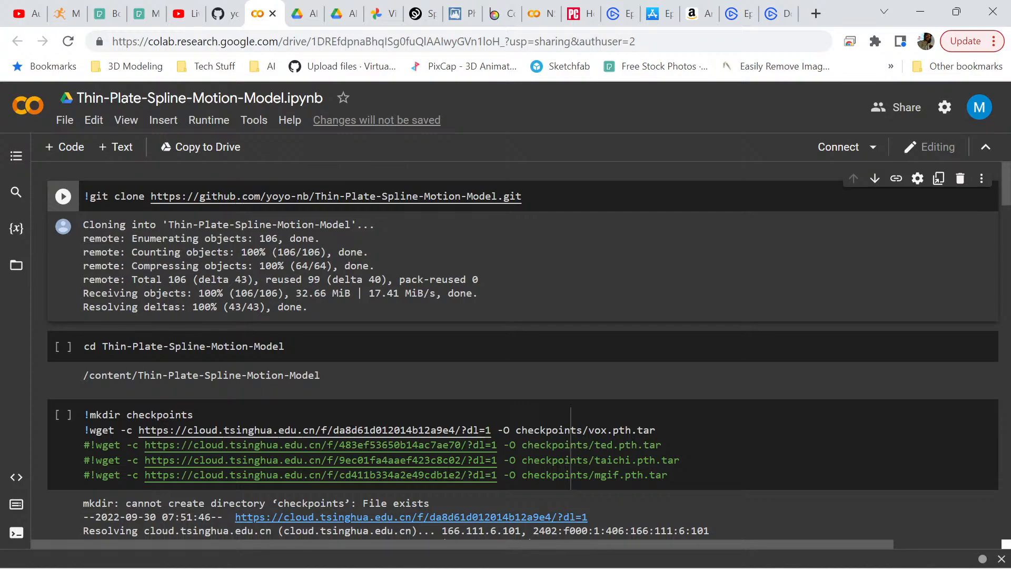
scroll(522, 247, "down", 3)
scroll(521, 248, "up", 2)
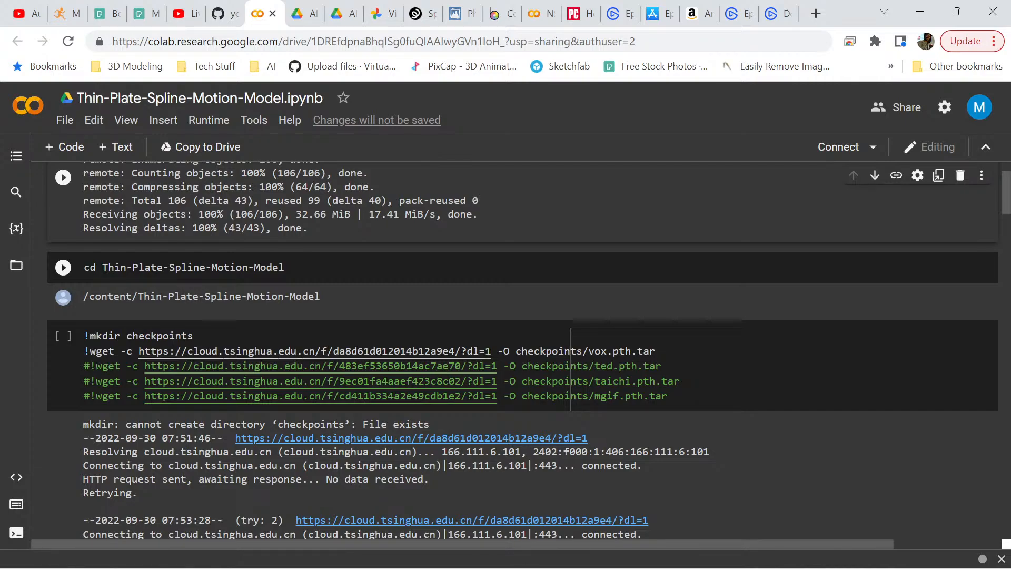
scroll(521, 348, "up", 1)
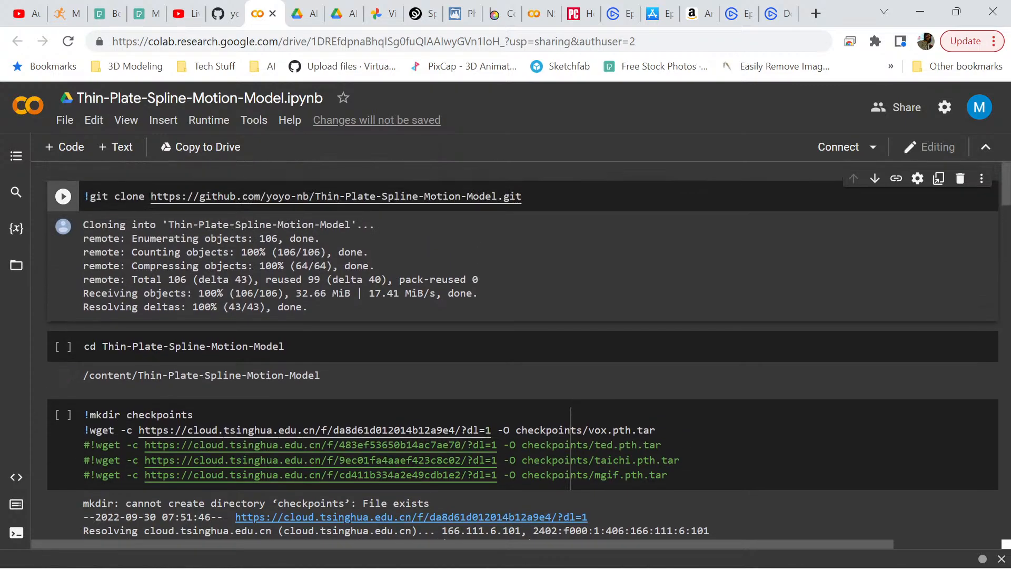
key("ctrl+Return")
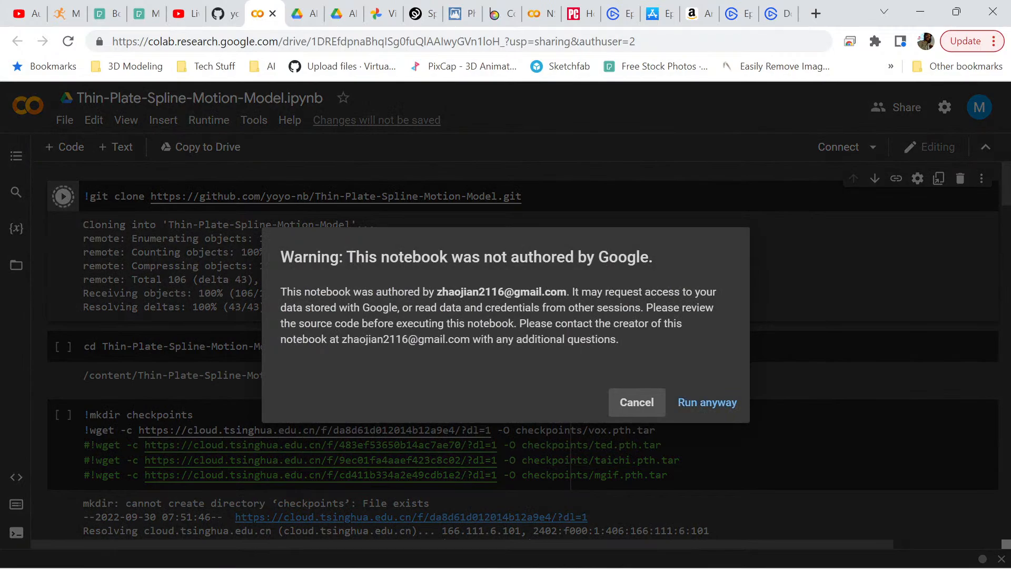
left_click(707, 402)
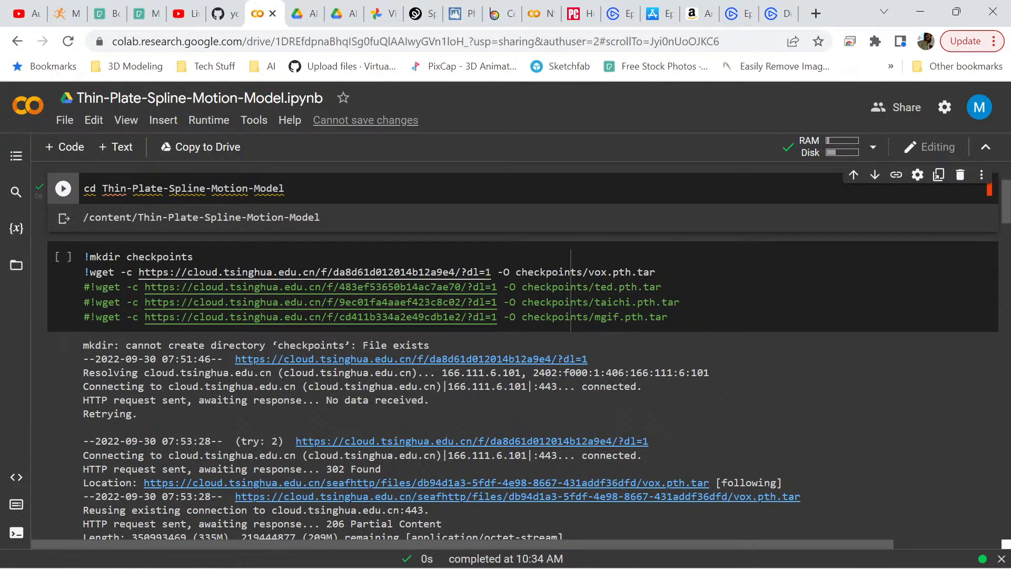
scroll(521, 237, "up", 3)
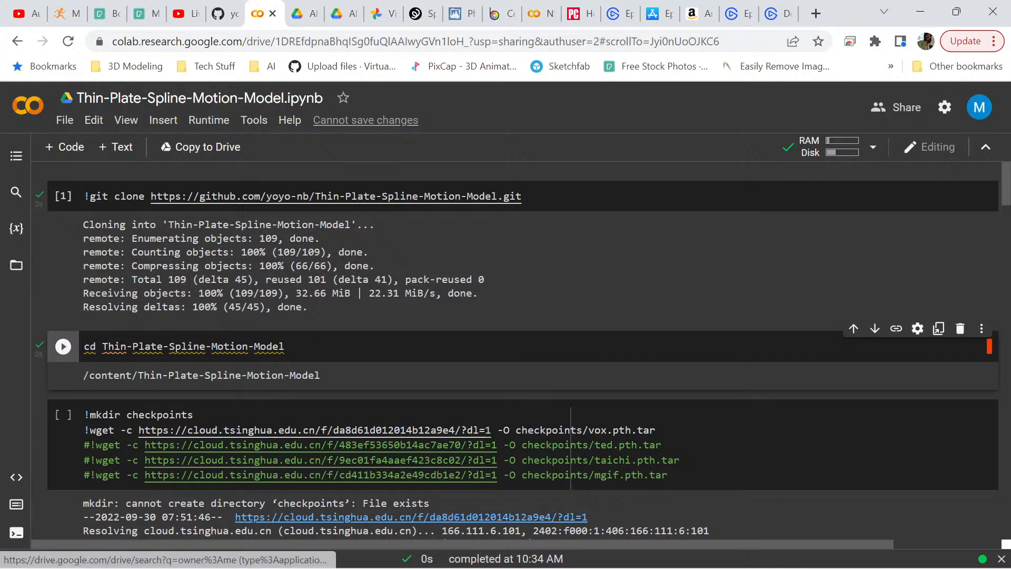
Delete the sample files driving.mp4 and source.png from the assets folder of Thin-Plate-Spline-Motion-Model
left_click(16, 265)
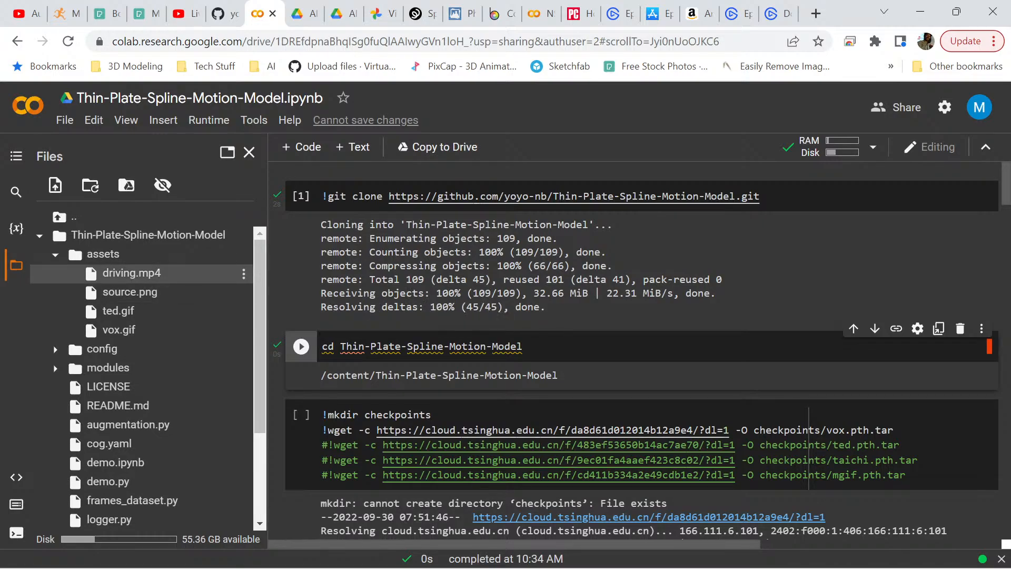
left_click(244, 273)
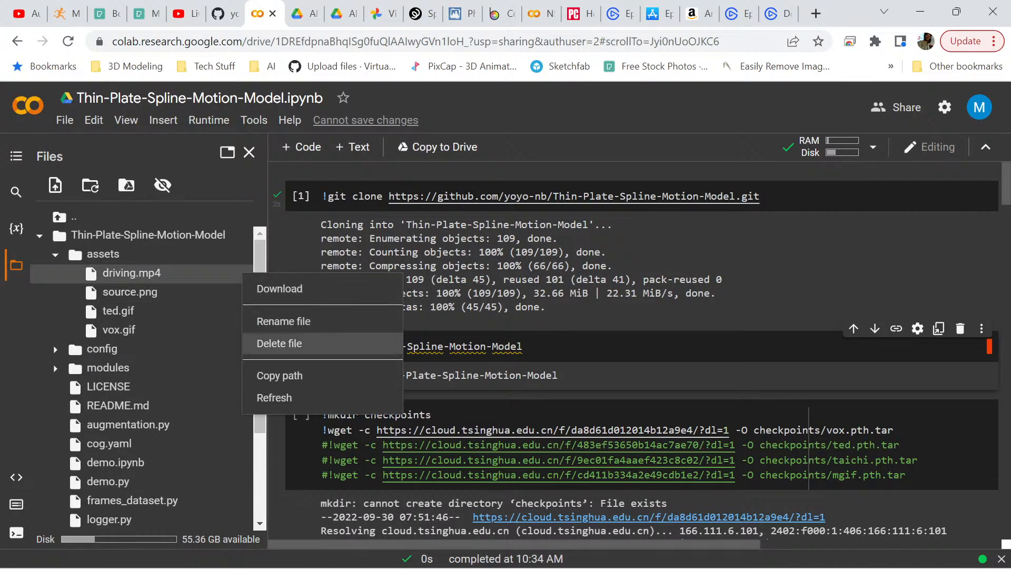
left_click(249, 337)
key("Return")
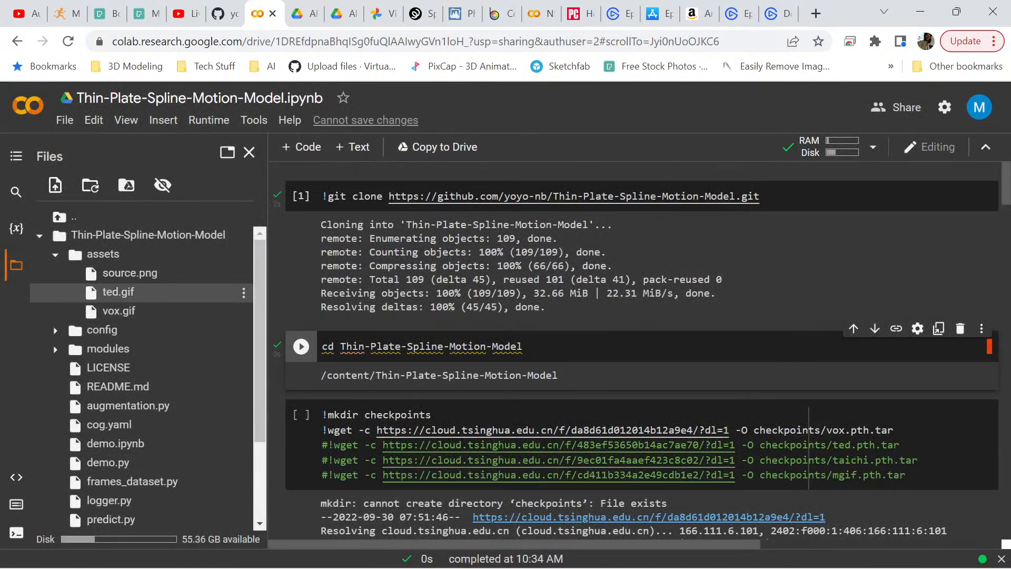
left_click(243, 272)
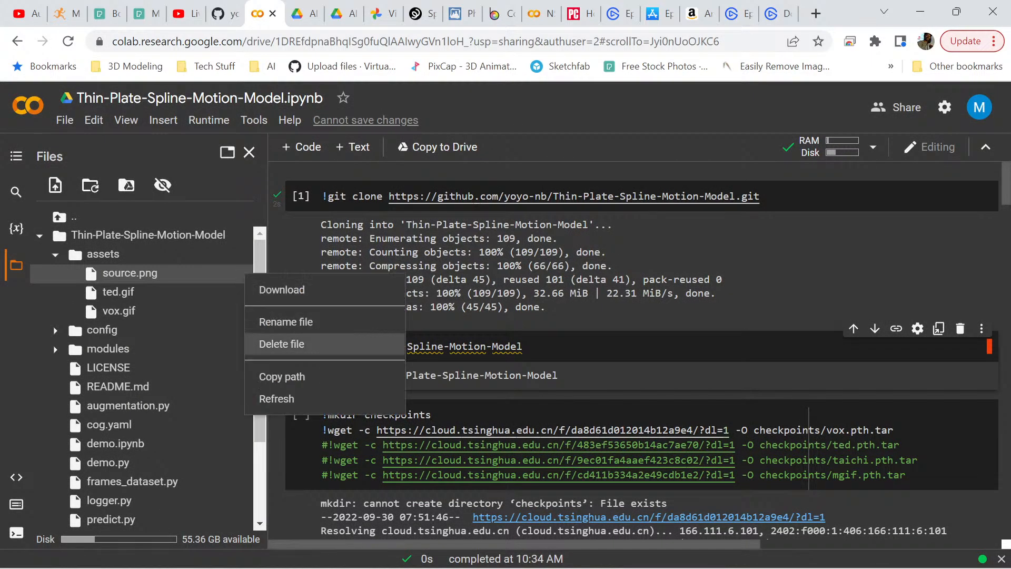
left_click(252, 340)
key("Return")
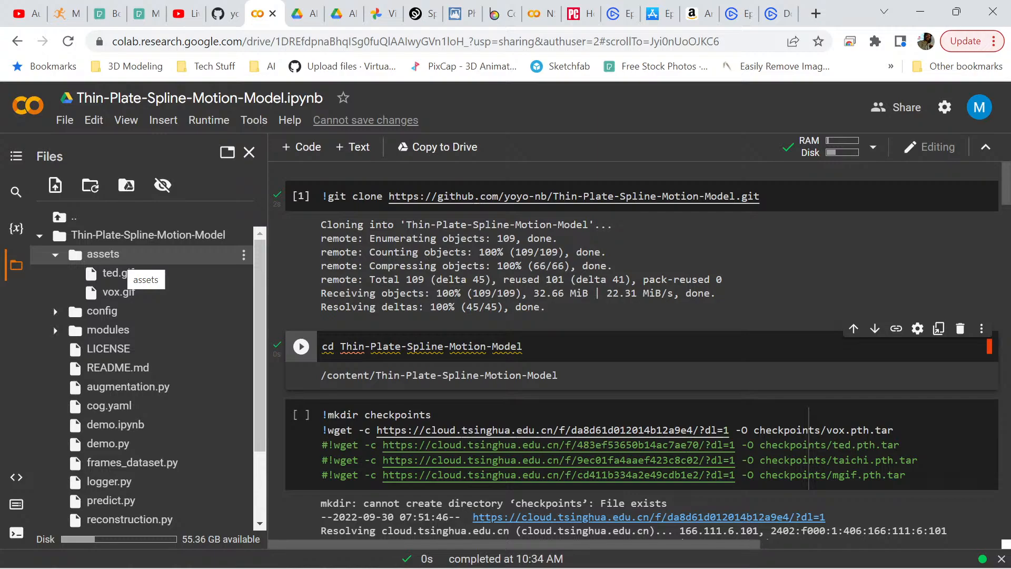
Upload the driving video from Pictures > Vidclip into the assets folder and dismiss the runtime reminder
left_click(244, 255)
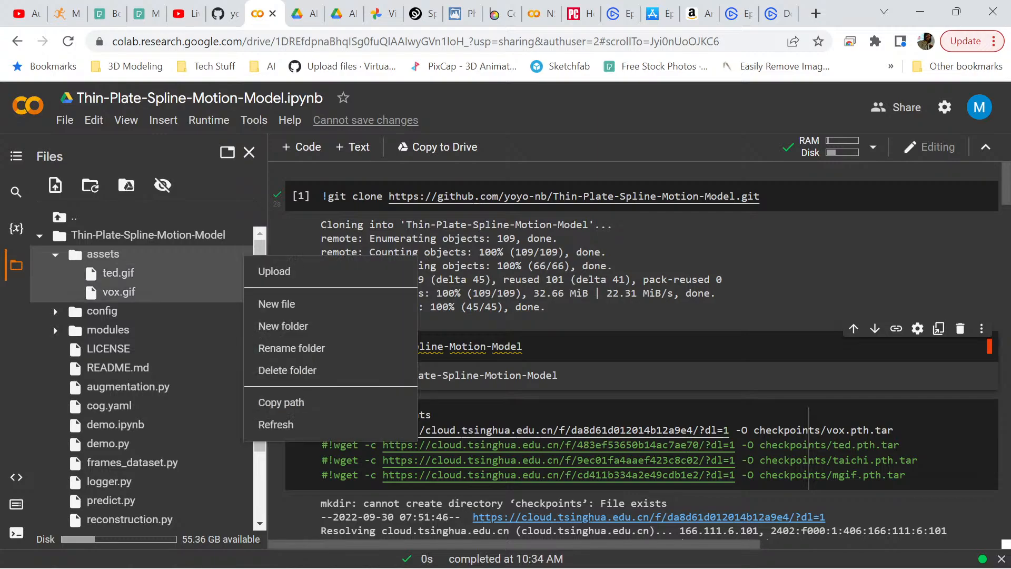
left_click(274, 271)
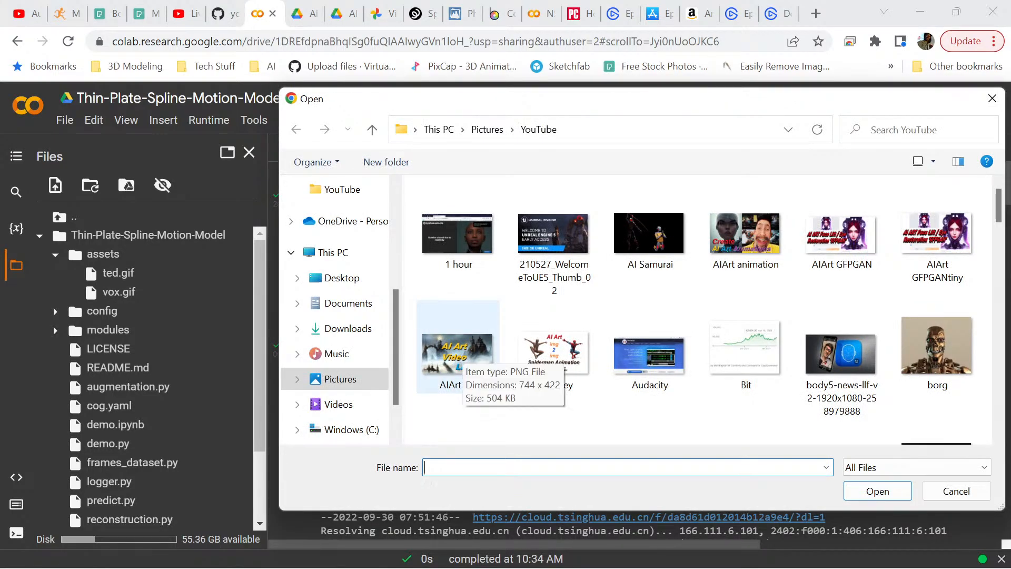
left_click(340, 379)
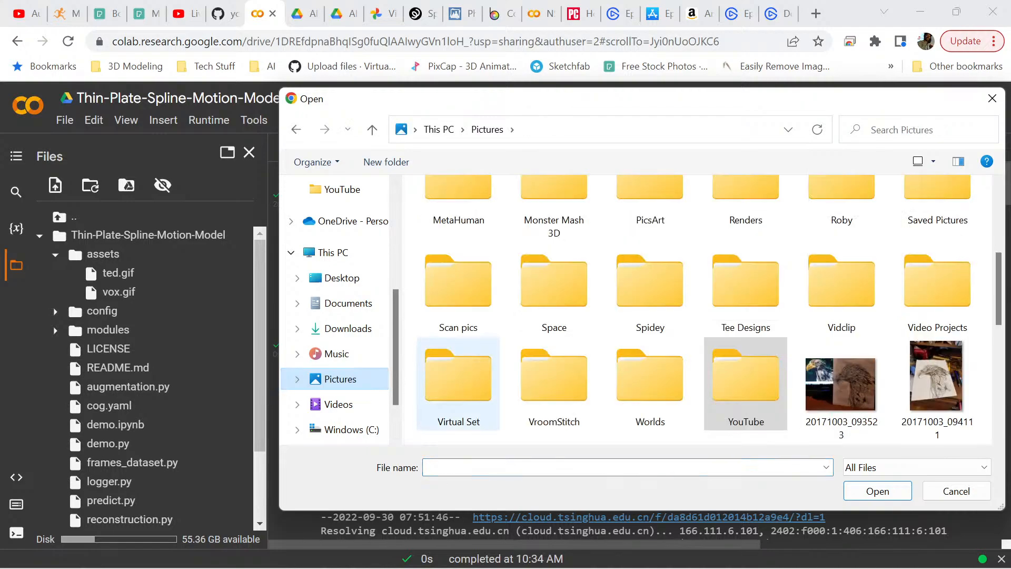
double_click(841, 289)
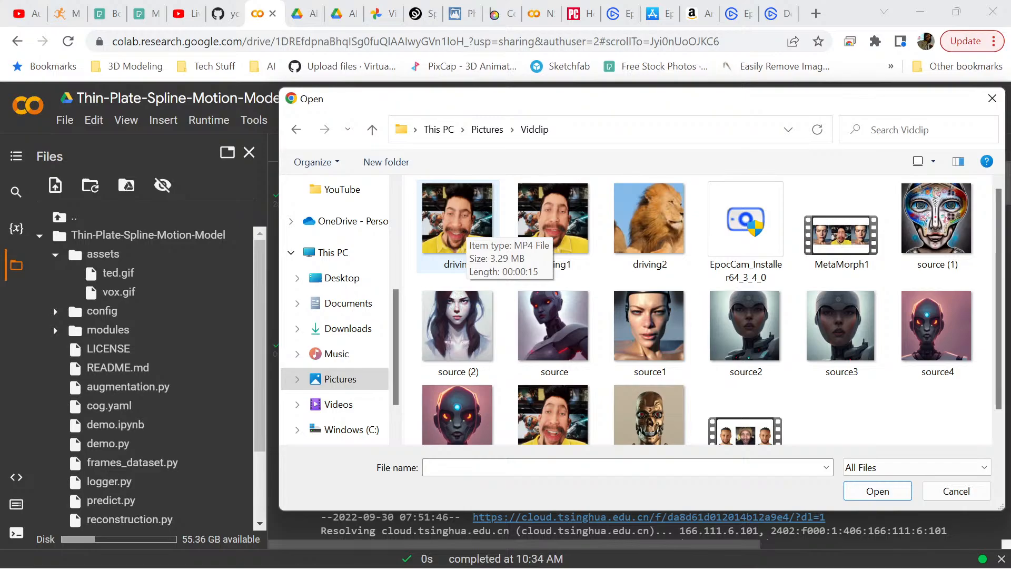
left_click(466, 223)
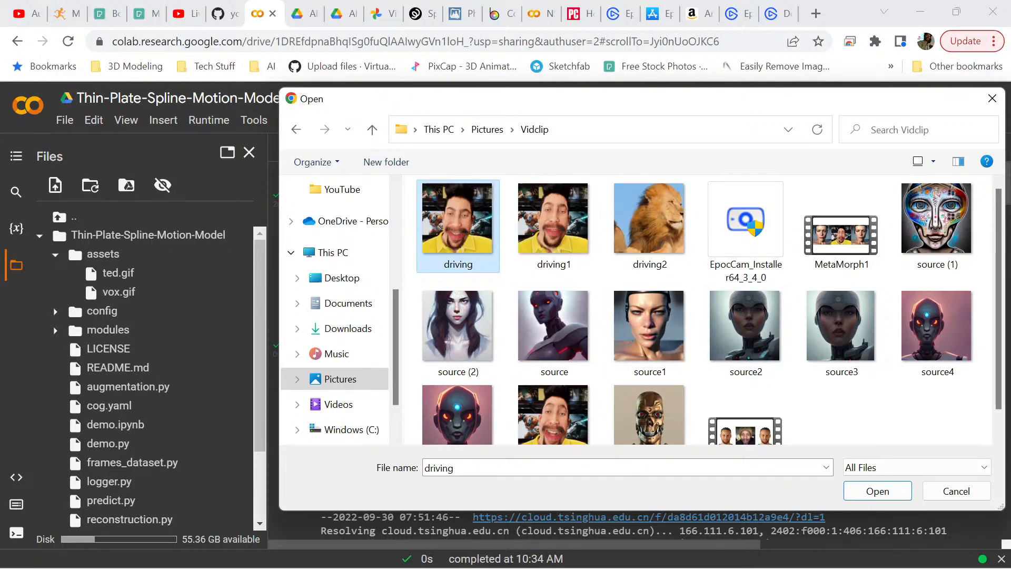
left_click(878, 491)
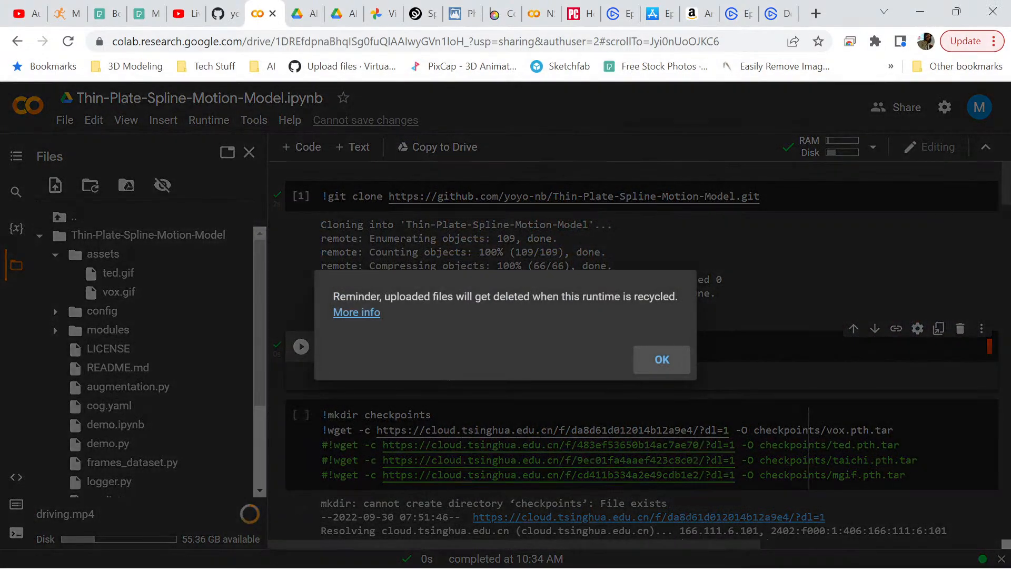
left_click(662, 359)
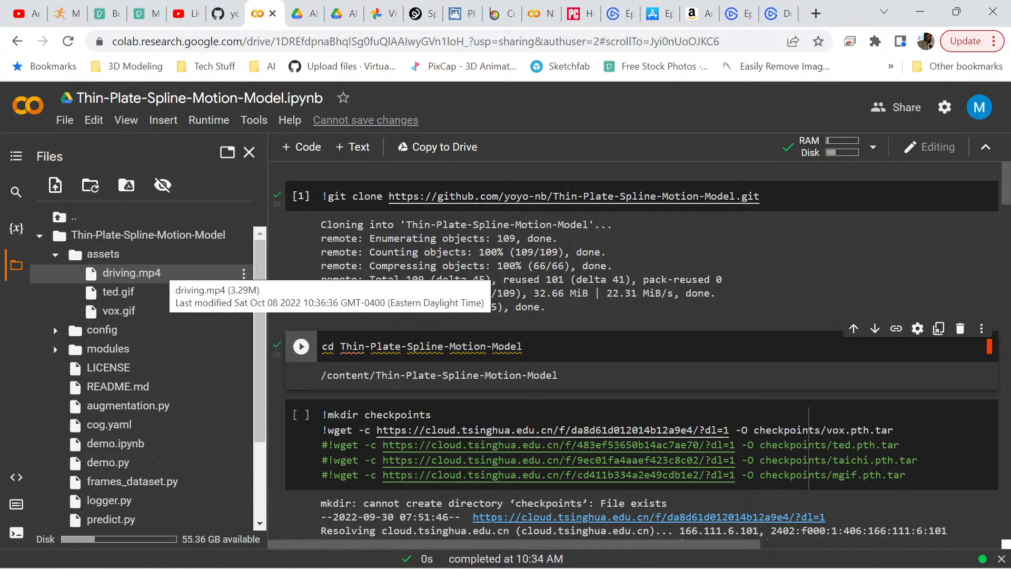
Upload the source6 robot image from the Vidclip folder into the assets folder
left_click(243, 255)
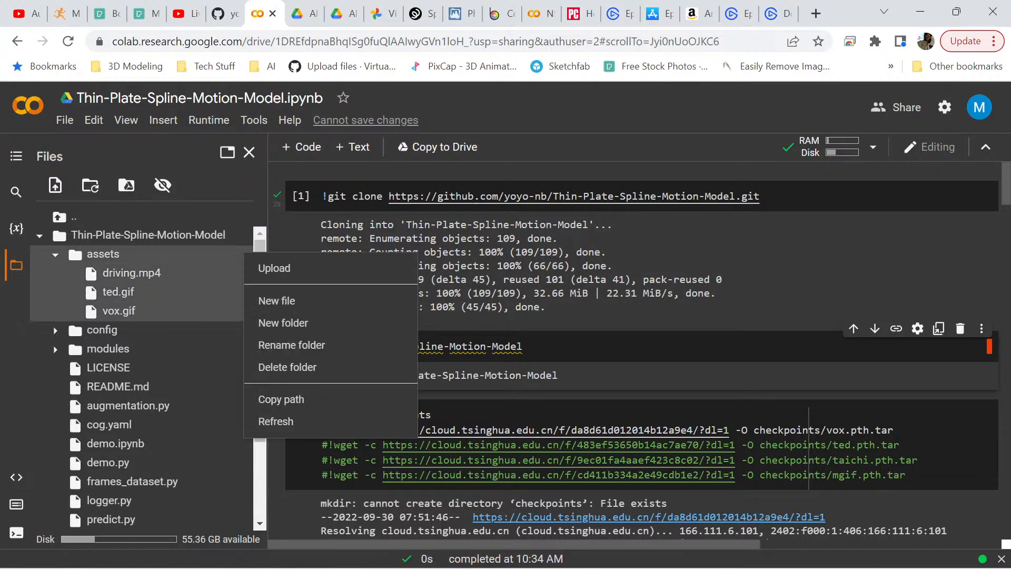
left_click(274, 268)
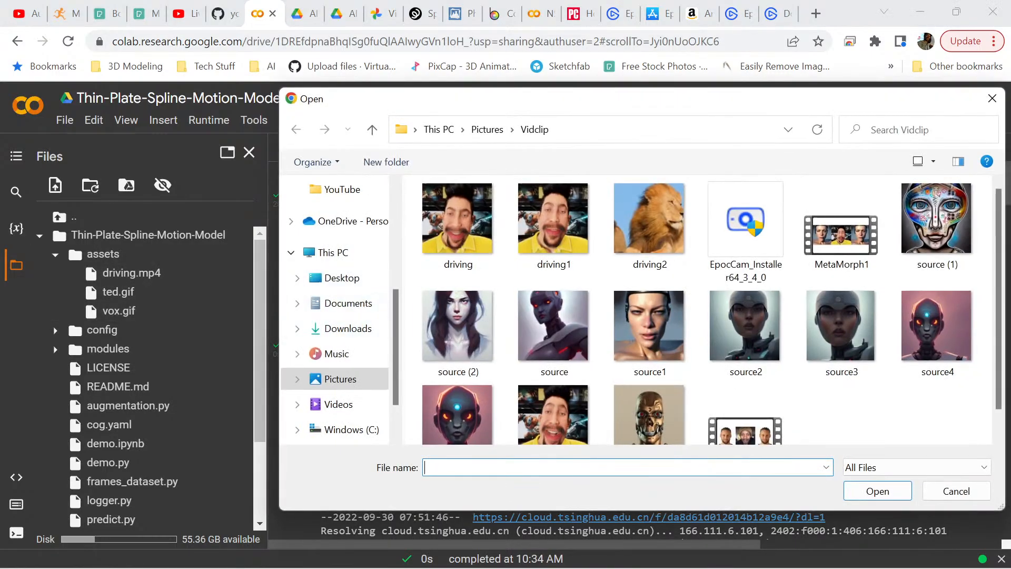
scroll(553, 316, "down", 1)
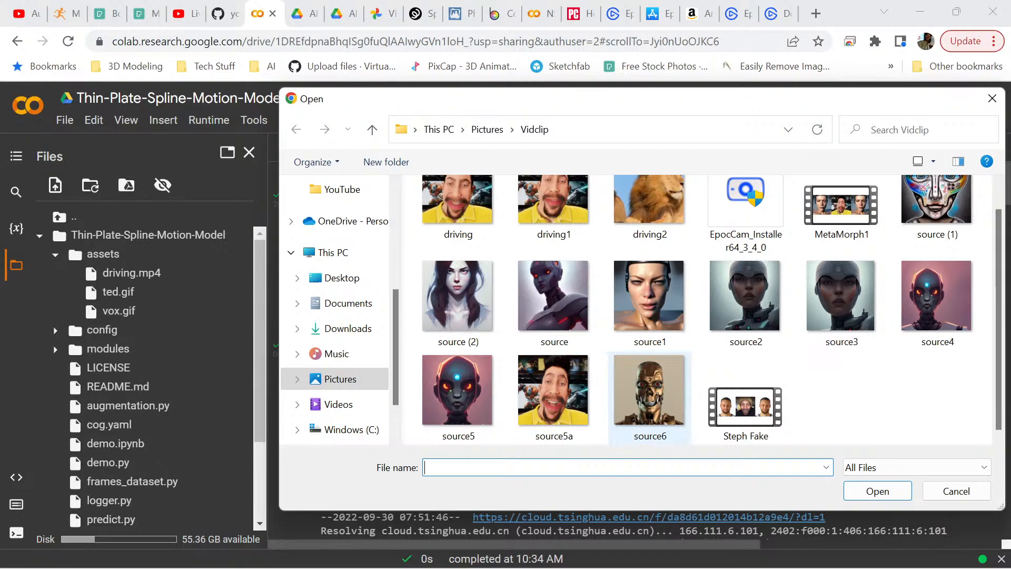
left_click(649, 392)
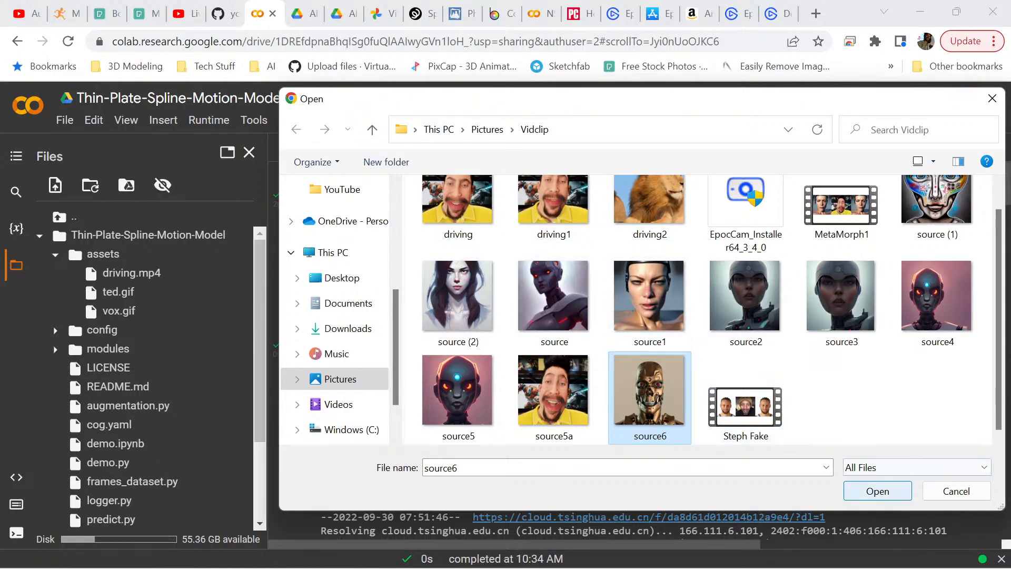
left_click(877, 491)
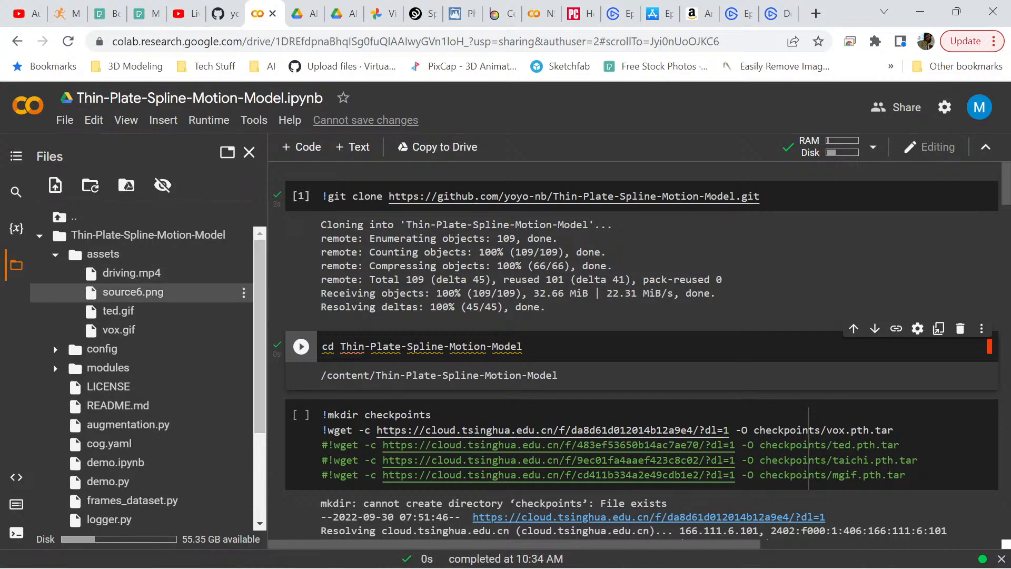
Rename the uploaded source6.png in the assets folder to source.png
left_click(244, 292)
left_click(279, 338)
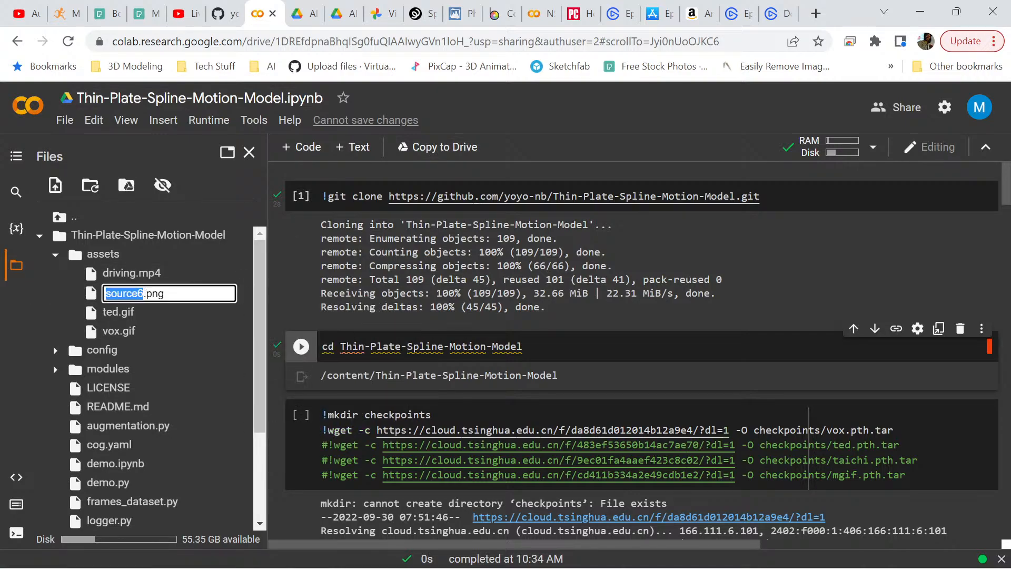
left_click(141, 293)
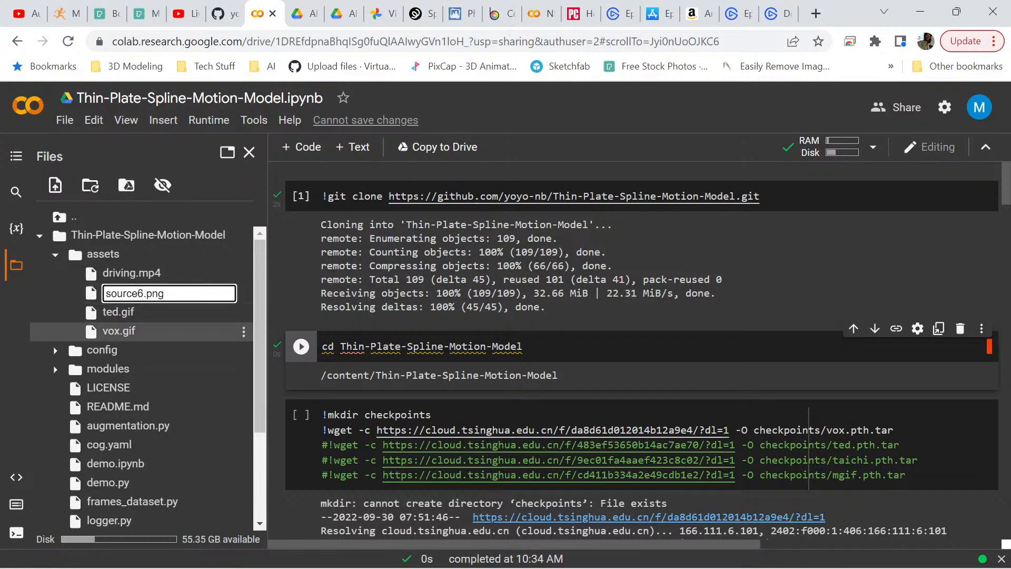
key("BackSpace")
key("Return")
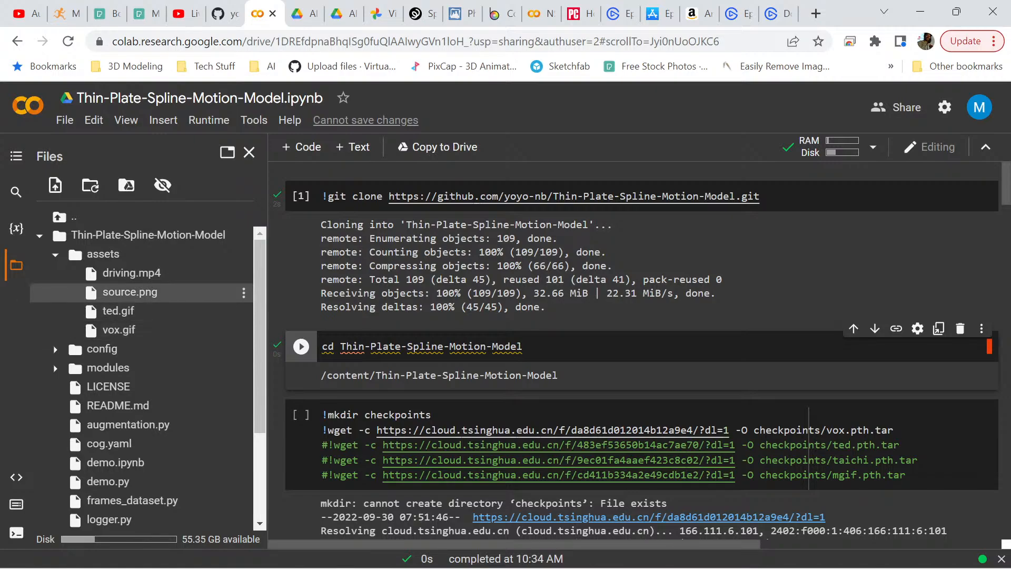
left_click(243, 292)
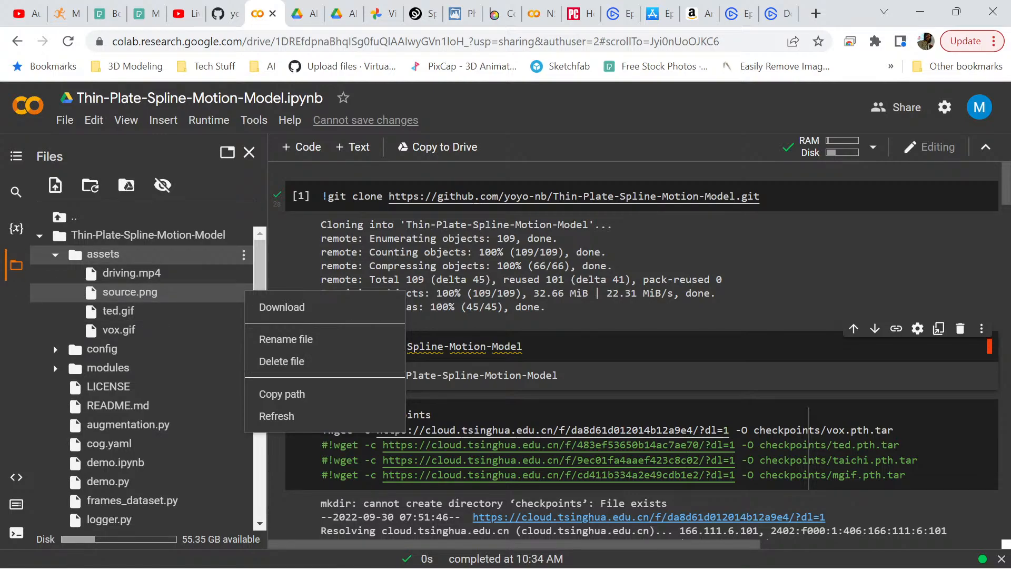
left_click(243, 254)
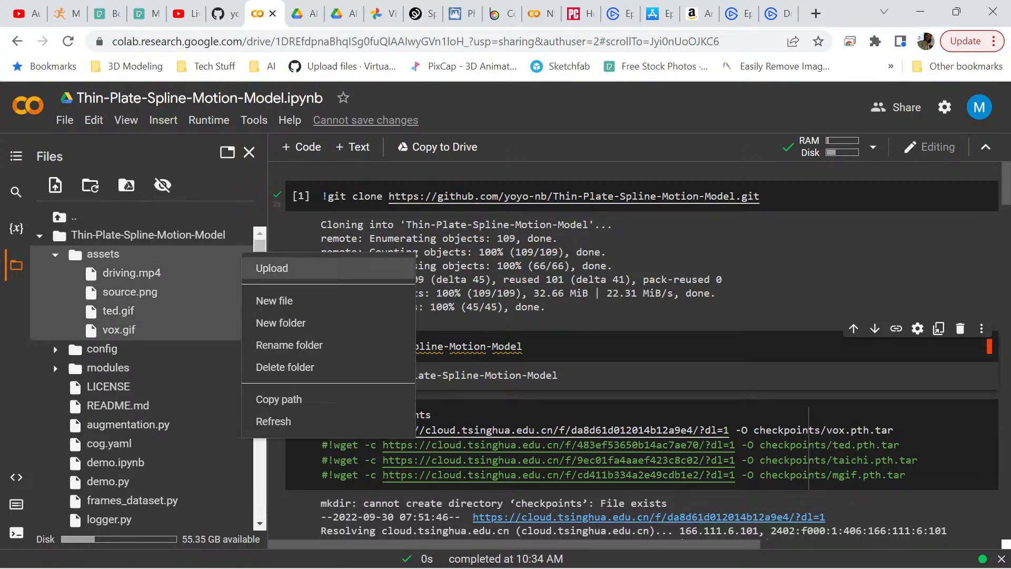
left_click(210, 273)
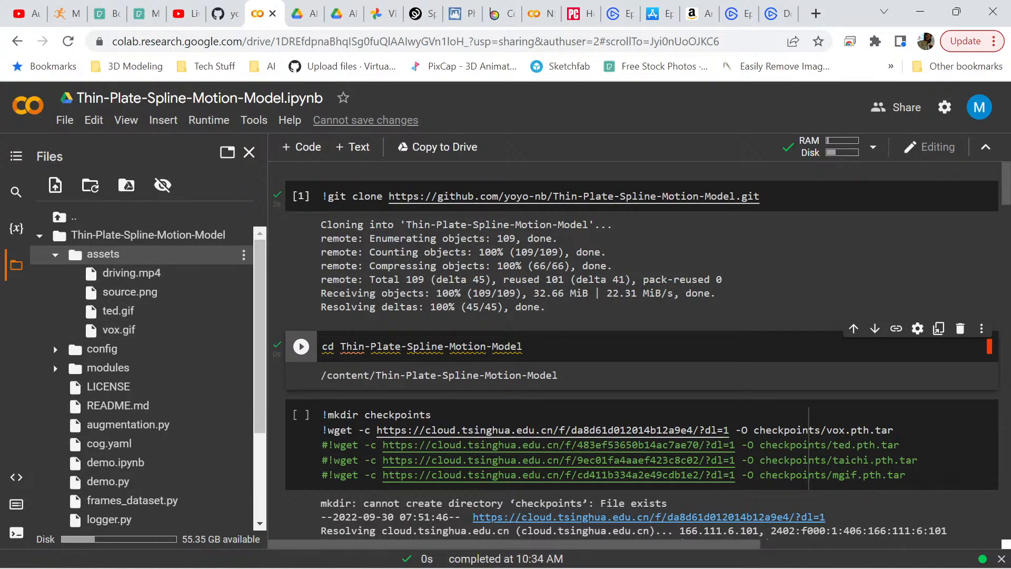
scroll(142, 342, "down", 3)
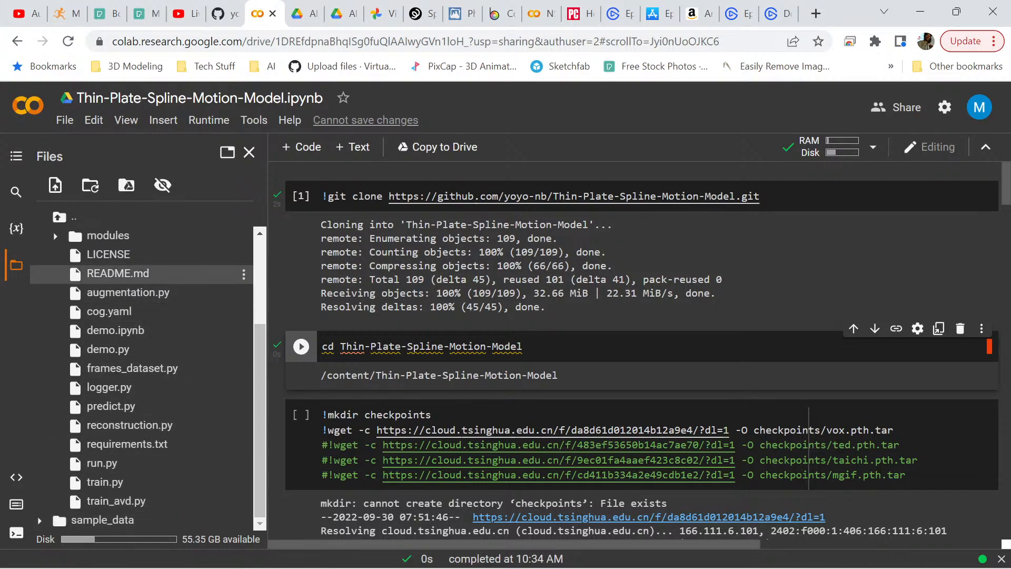
scroll(142, 274, "up", 3)
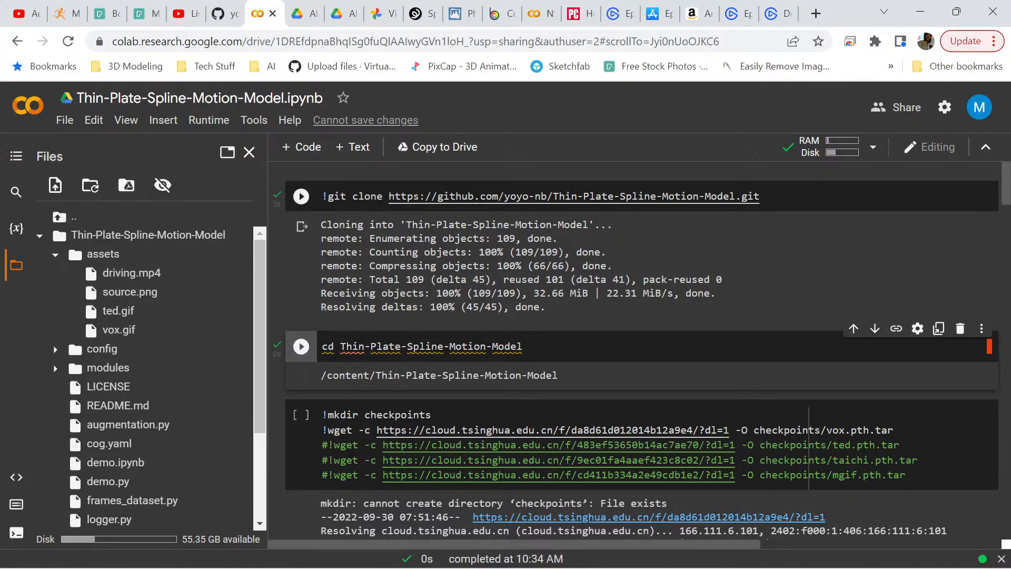
scroll(300, 256, "down", 3)
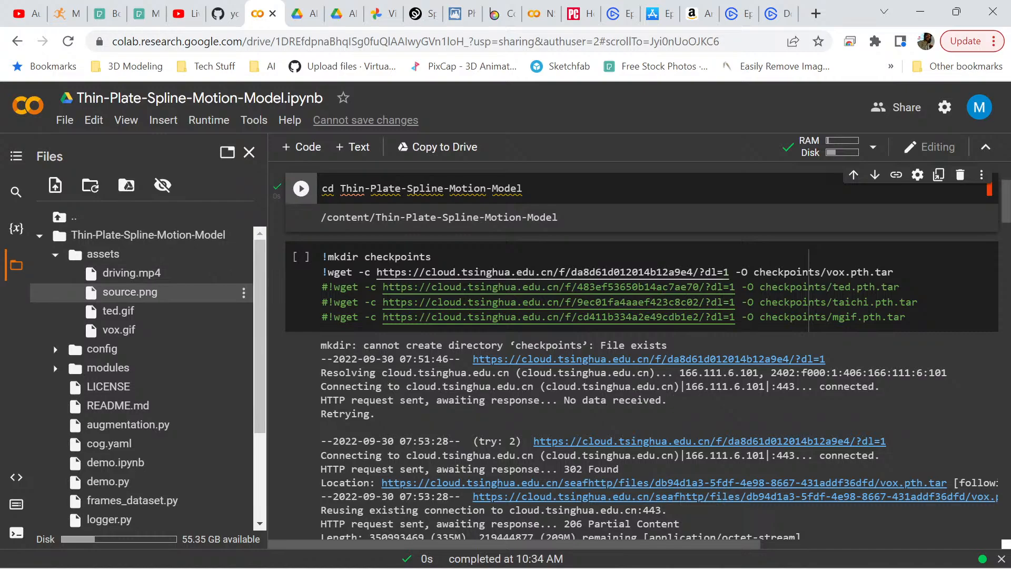
scroll(641, 315, "up", 3)
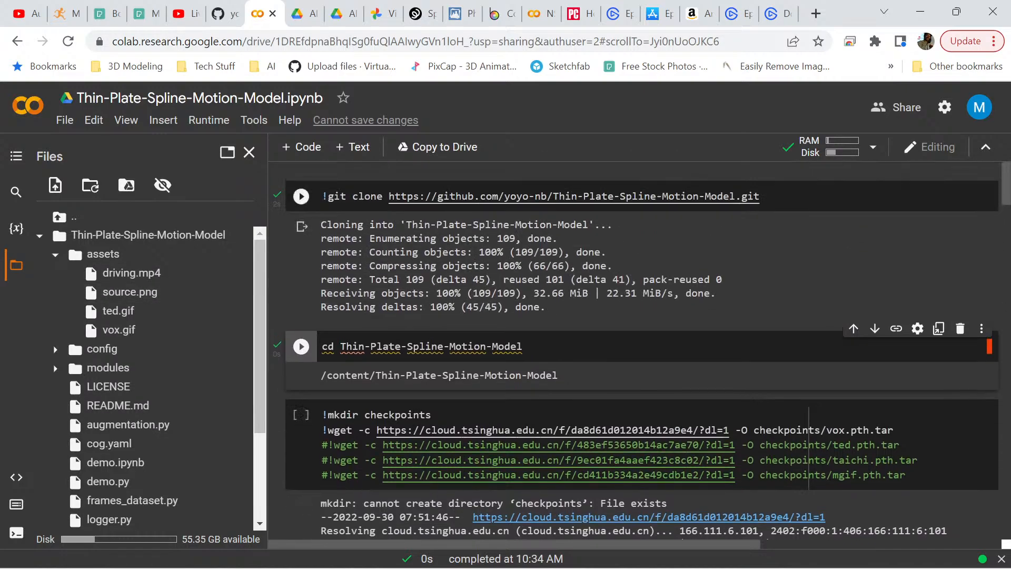
scroll(642, 316, "down", 2)
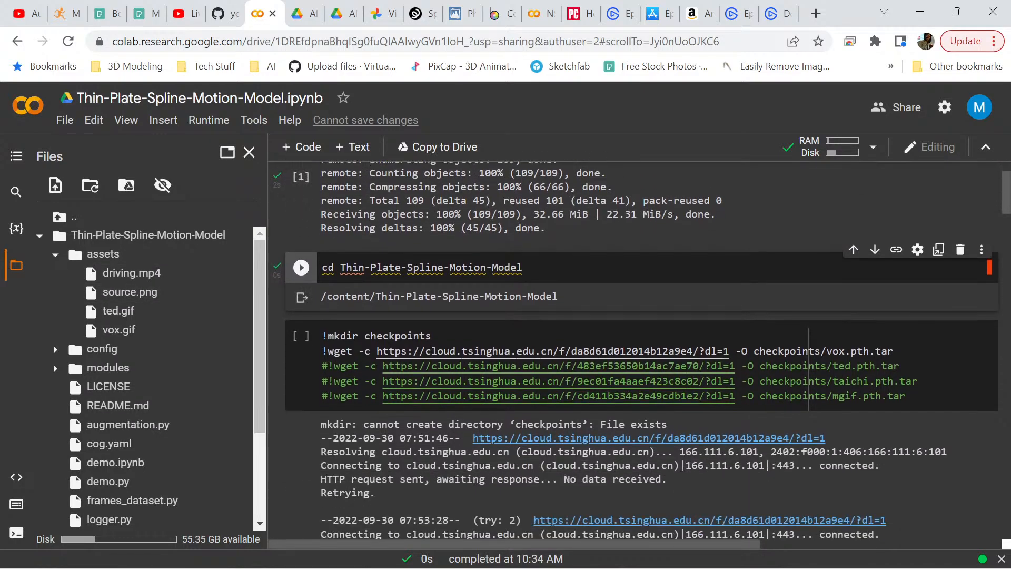
scroll(642, 351, "up", 2)
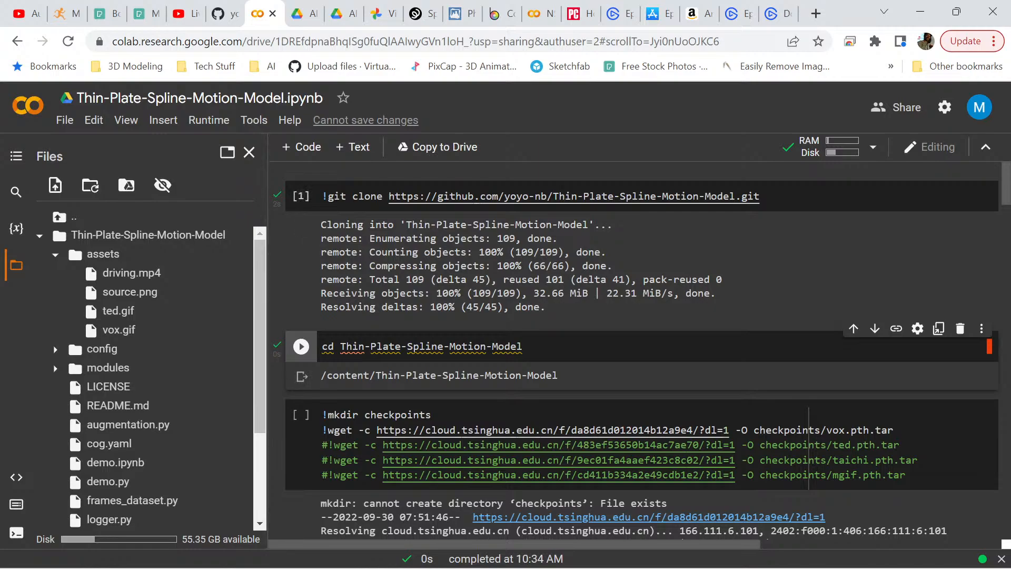
scroll(642, 351, "down", 2)
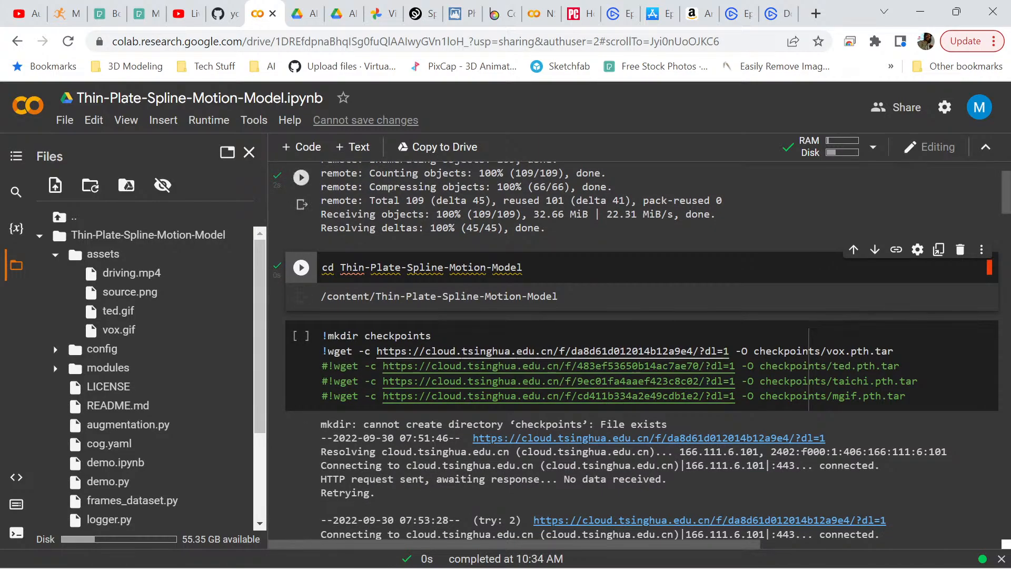
scroll(641, 351, "up", 2)
Run the cell that creates the checkpoints folder and downloads vox.pth.tar, and follow its download output
scroll(641, 351, "down", 2)
scroll(642, 351, "down", 5)
scroll(642, 351, "up", 3)
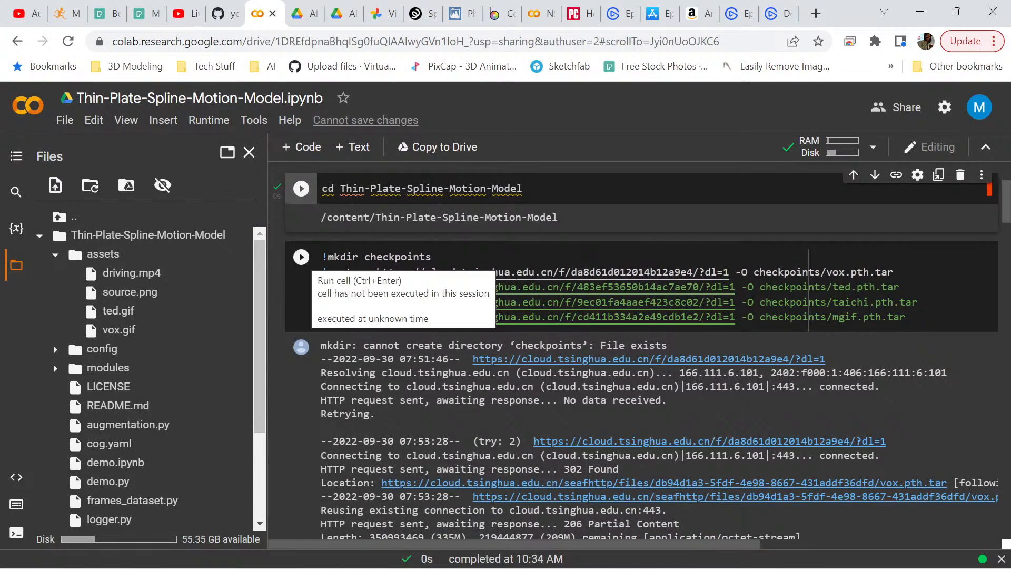
left_click(301, 257)
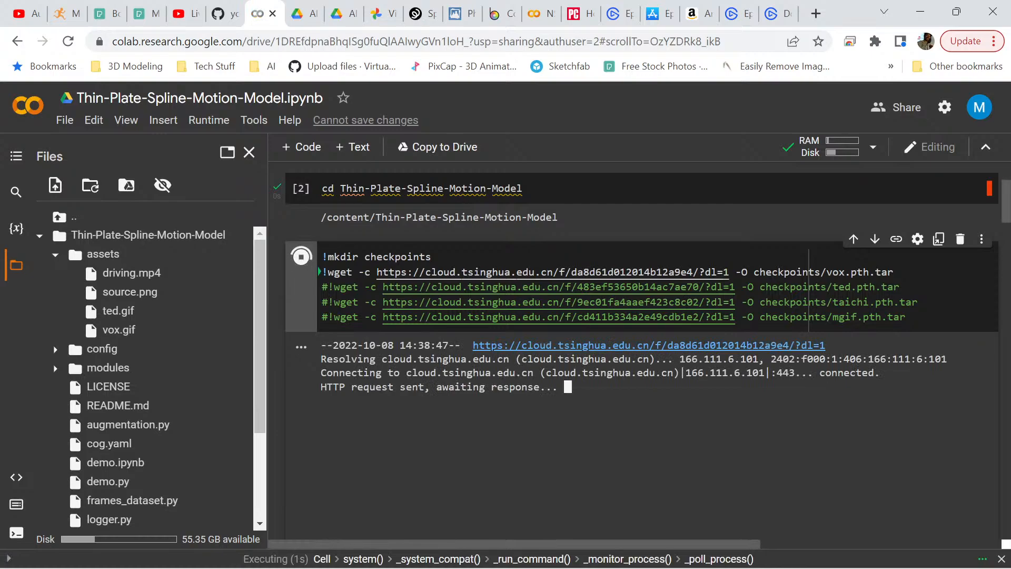
scroll(642, 350, "down", 3)
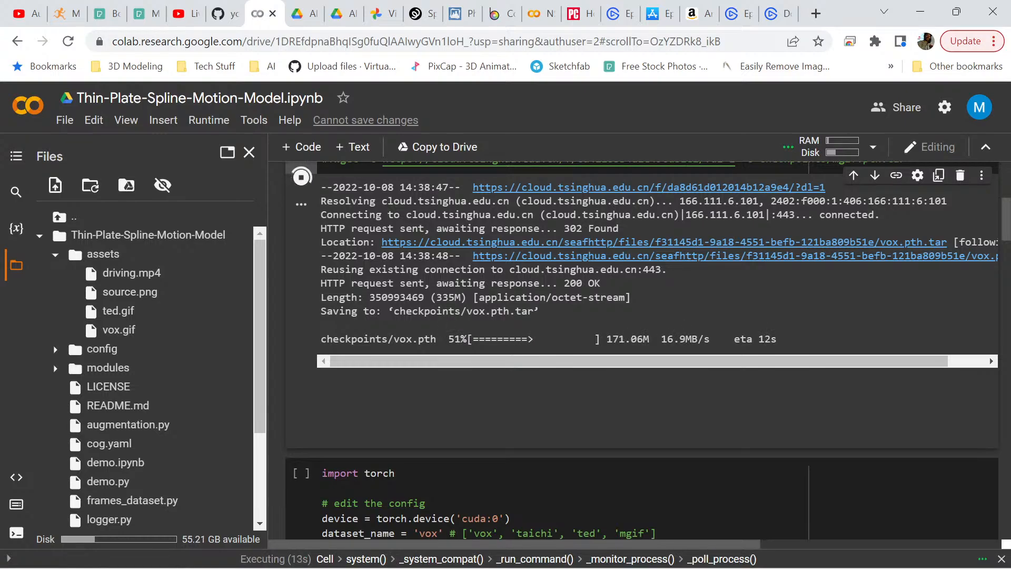
scroll(641, 350, "up", 6)
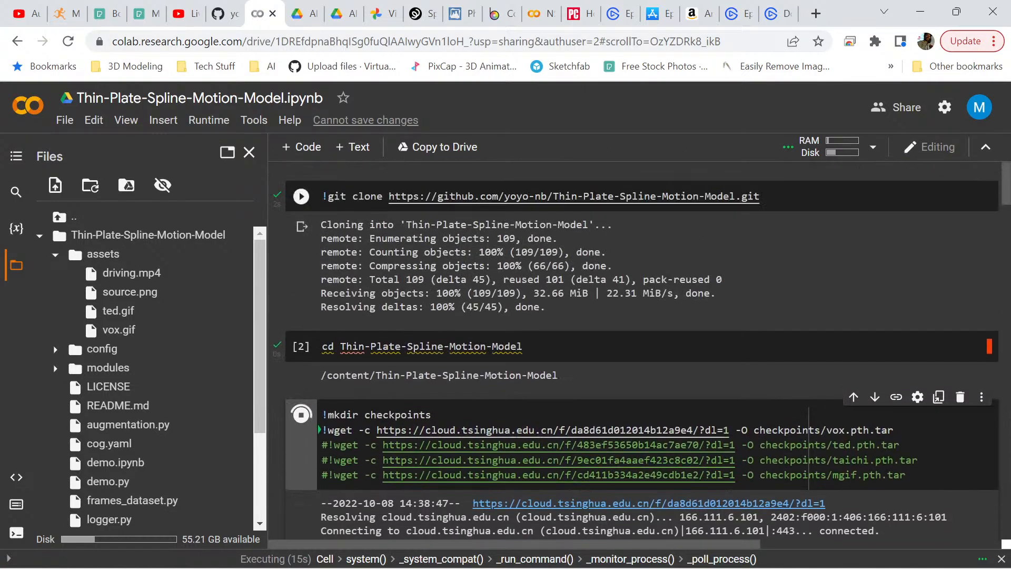
scroll(641, 350, "down", 3)
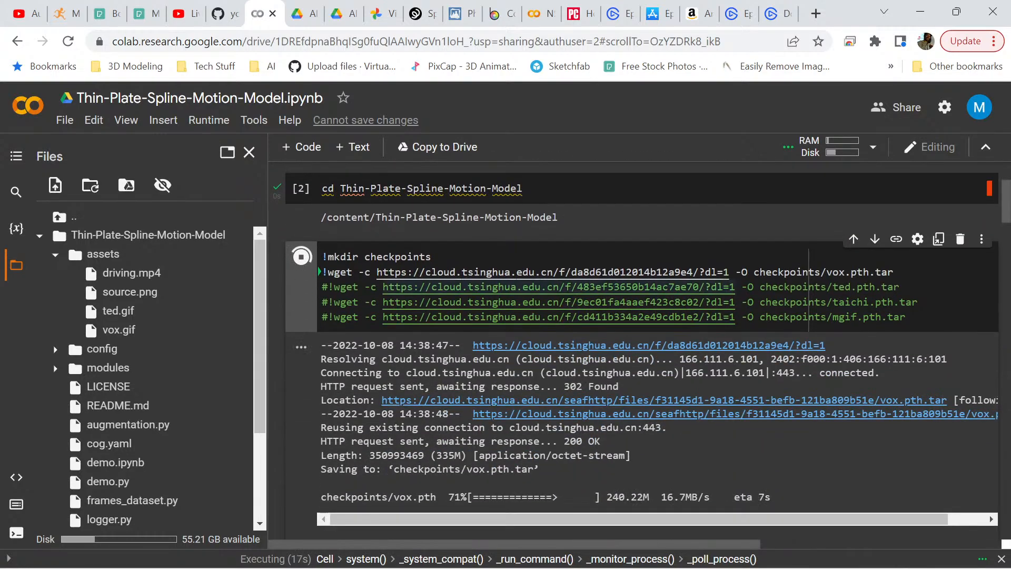
scroll(641, 350, "down", 2)
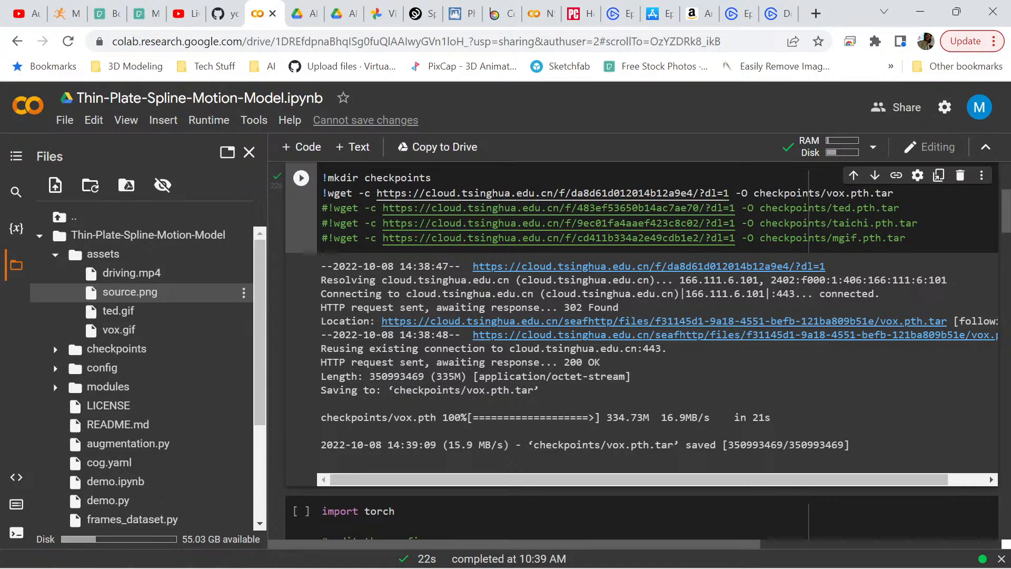
Run the import torch configuration cell with dataset vox, source ./assets/source.png and driving video ./assets/driving.mp4
scroll(642, 347, "down", 3)
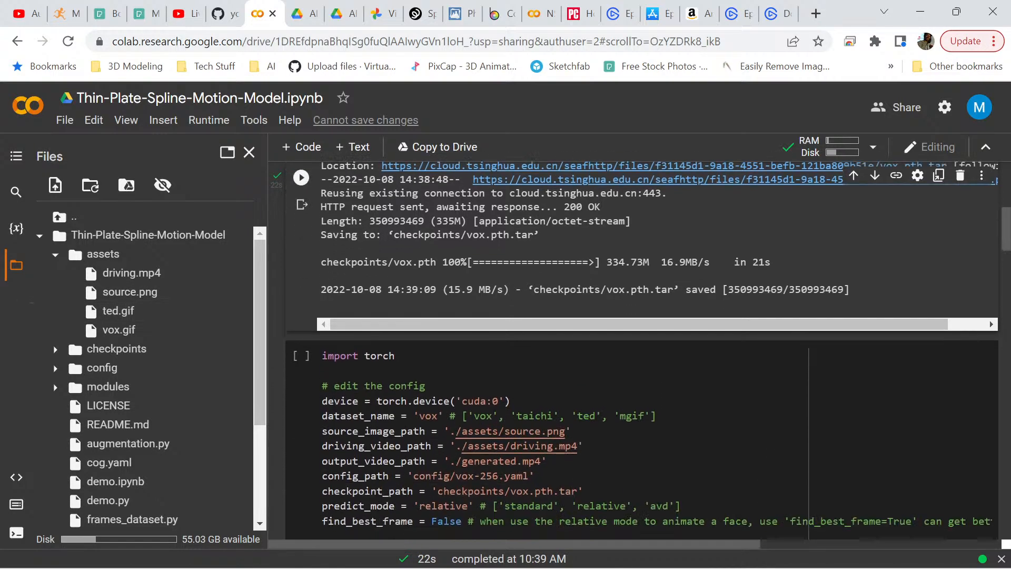
scroll(642, 347, "up", 4)
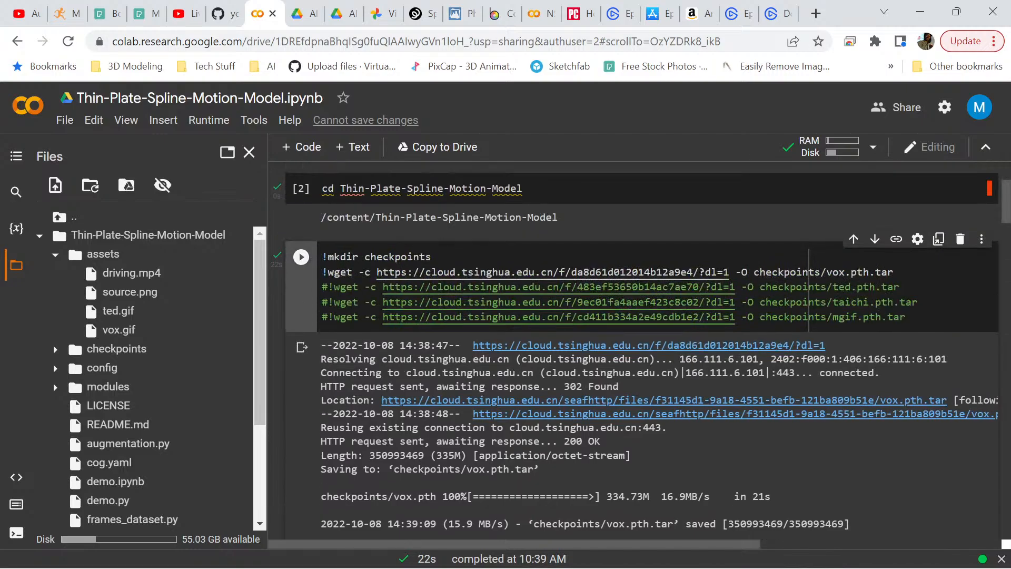
scroll(642, 347, "down", 6)
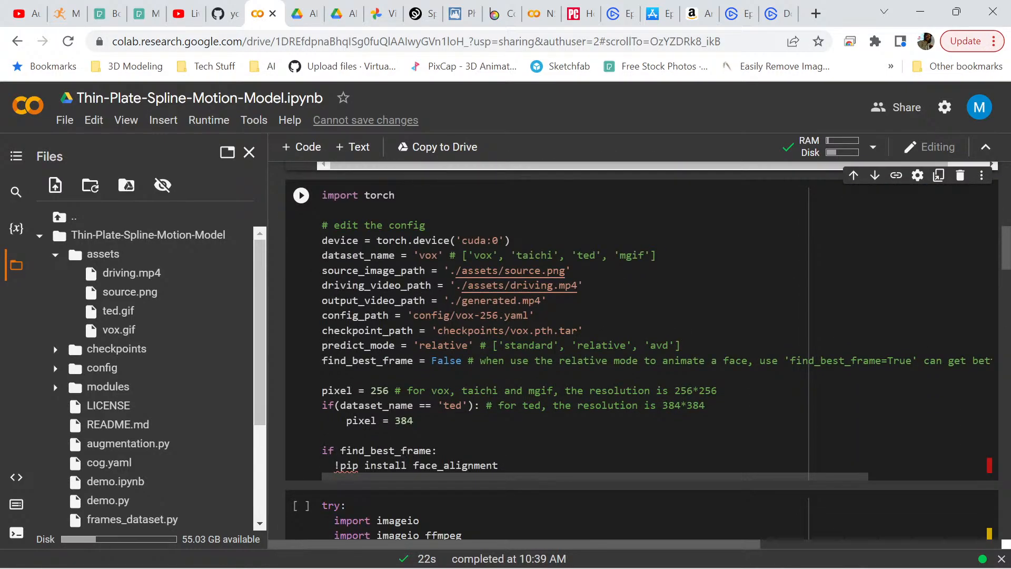
scroll(301, 195, "up", 10)
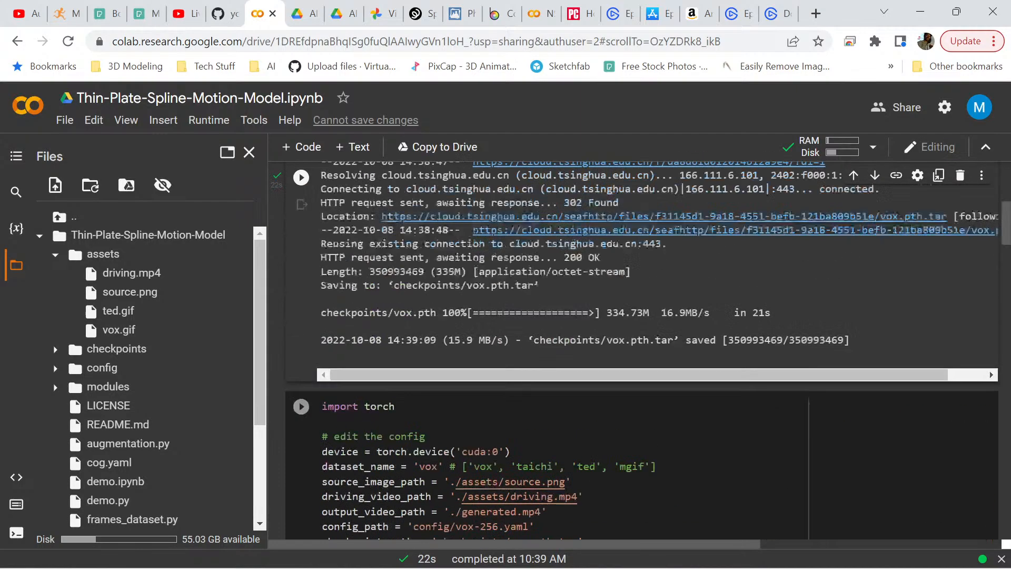
scroll(300, 179, "down", 4)
scroll(300, 189, "down", 5)
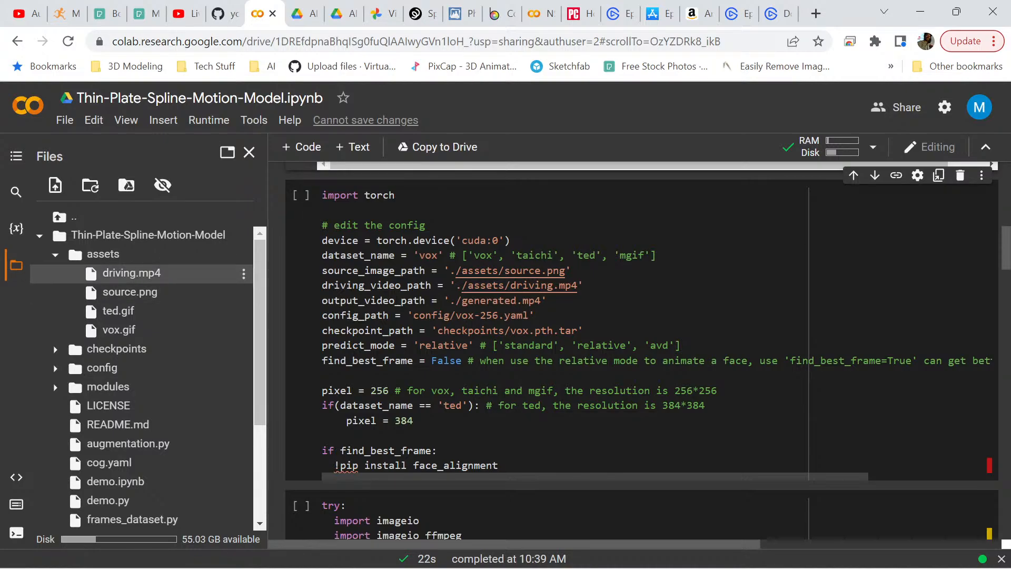
mouse_move(189, 273)
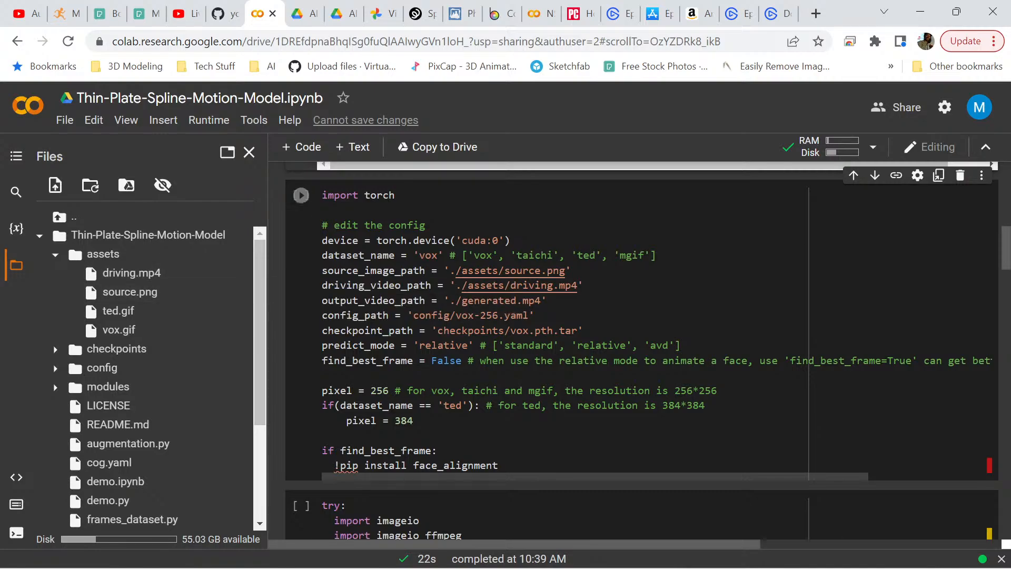
scroll(642, 347, "down", 3)
scroll(642, 348, "up", 5)
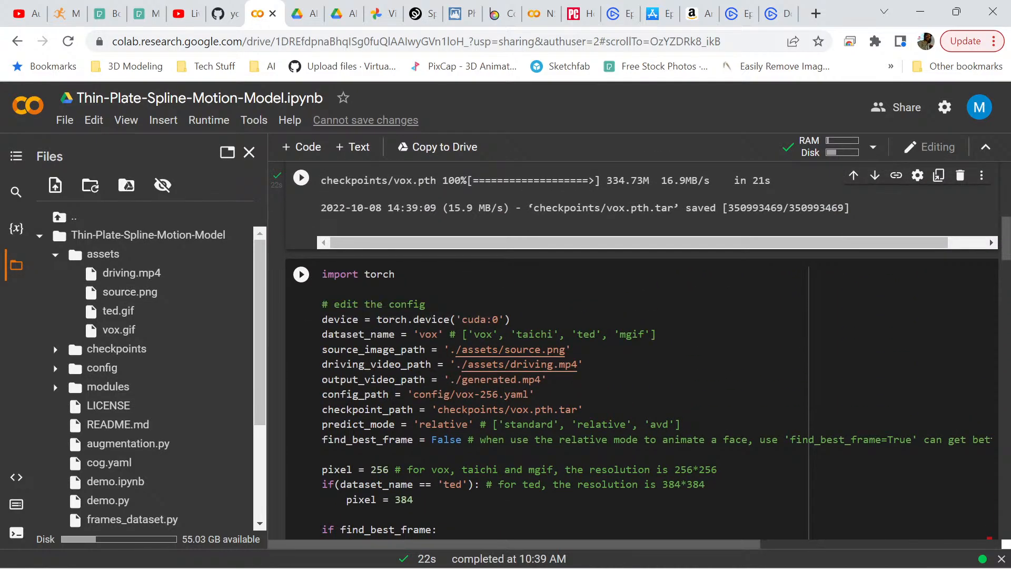
left_click(300, 274)
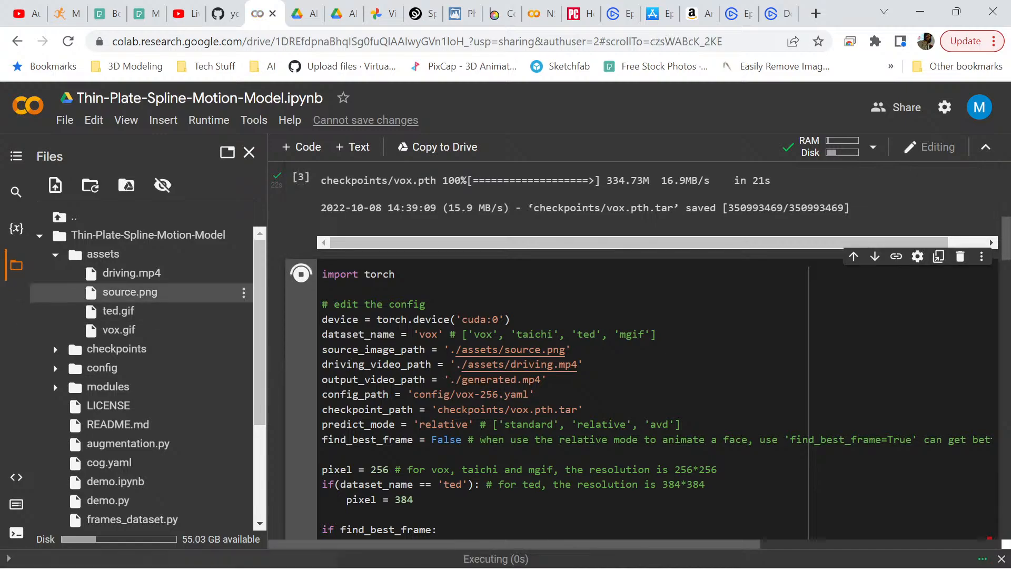
Run the cell that installs imageio_ffmpeg, loads the source image and driving video, and renders their side-by-side preview
scroll(642, 348, "down", 3)
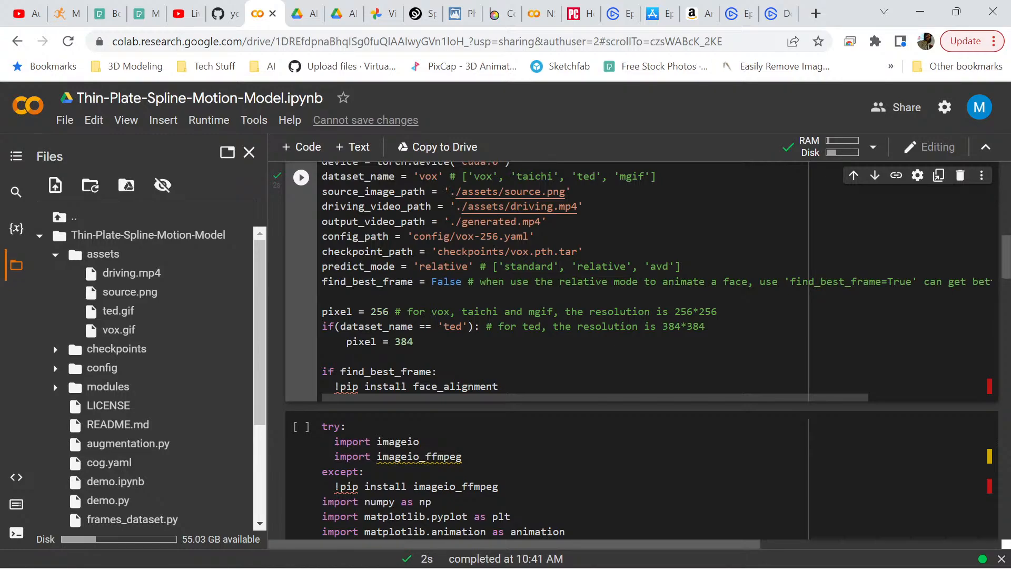
scroll(648, 350, "down", 2)
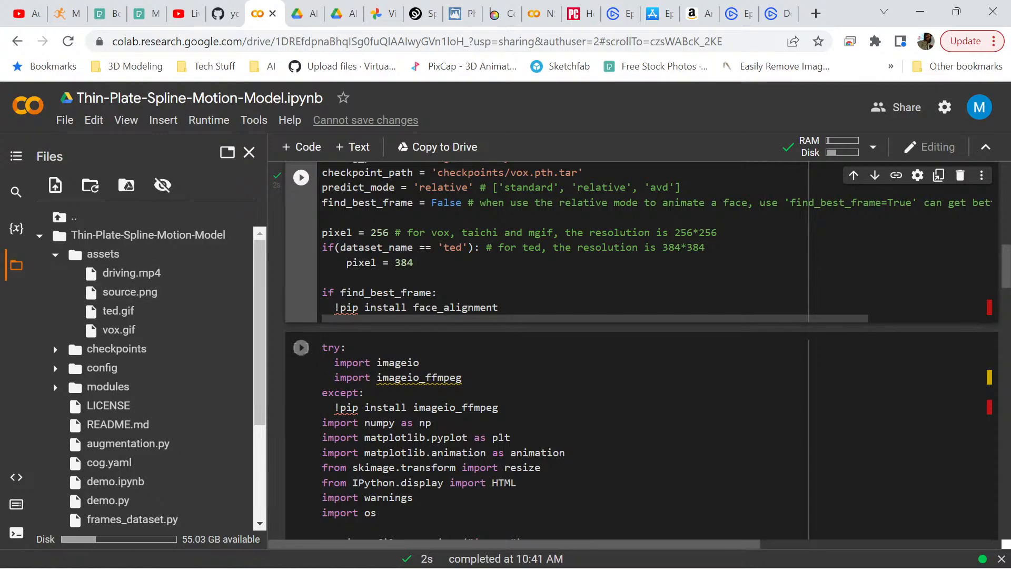
scroll(526, 369, "down", 3)
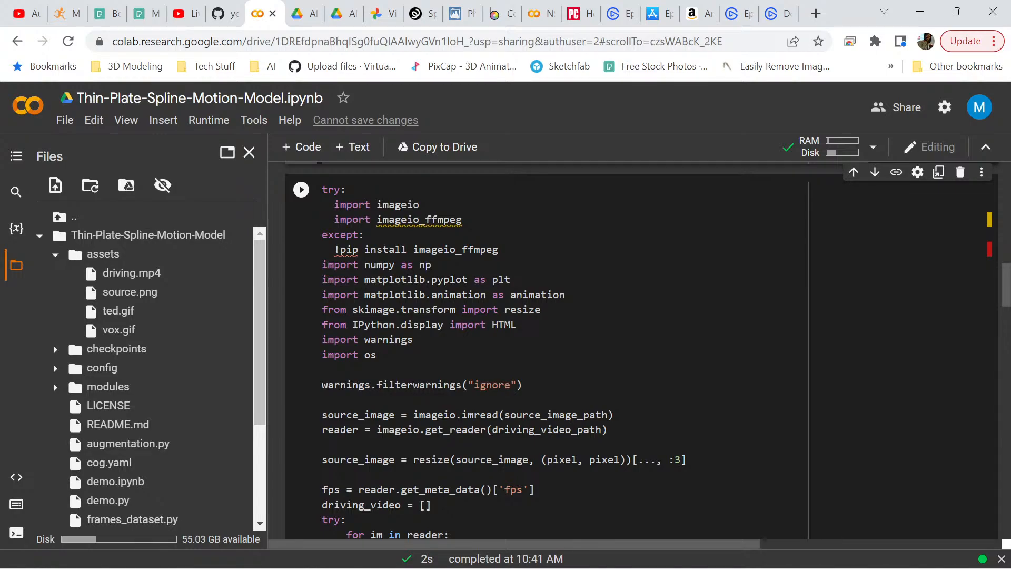
left_click(301, 189)
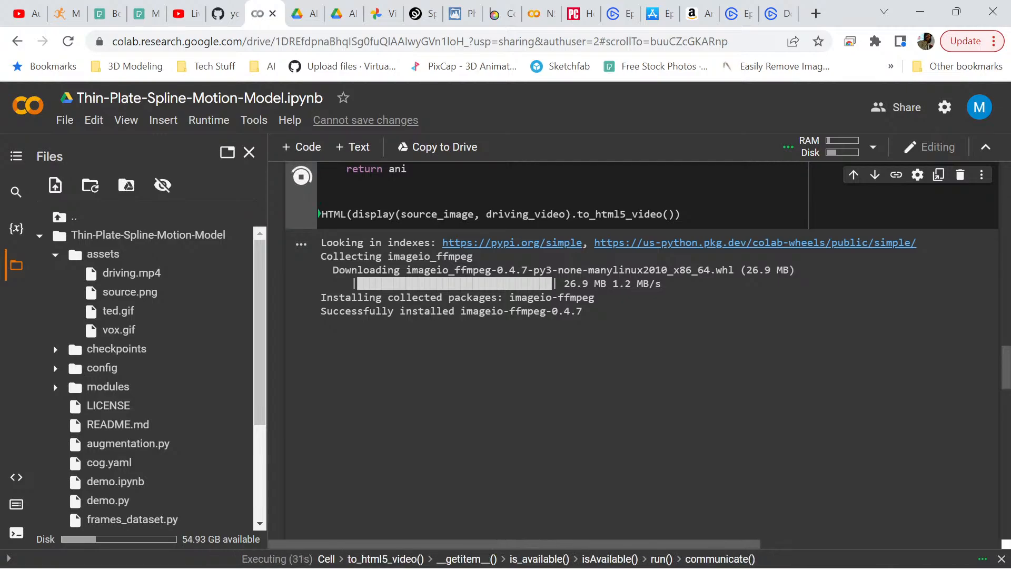
Review the side-by-side preview of the robot source image and driving video, through to the load_checkpoints cell
scroll(632, 347, "up", 20)
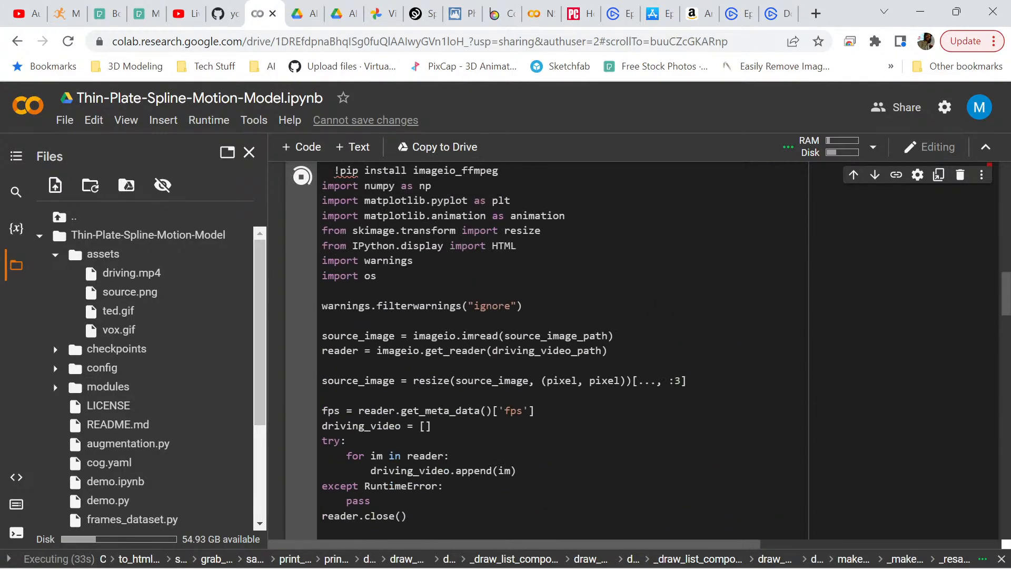
scroll(632, 347, "up", 1)
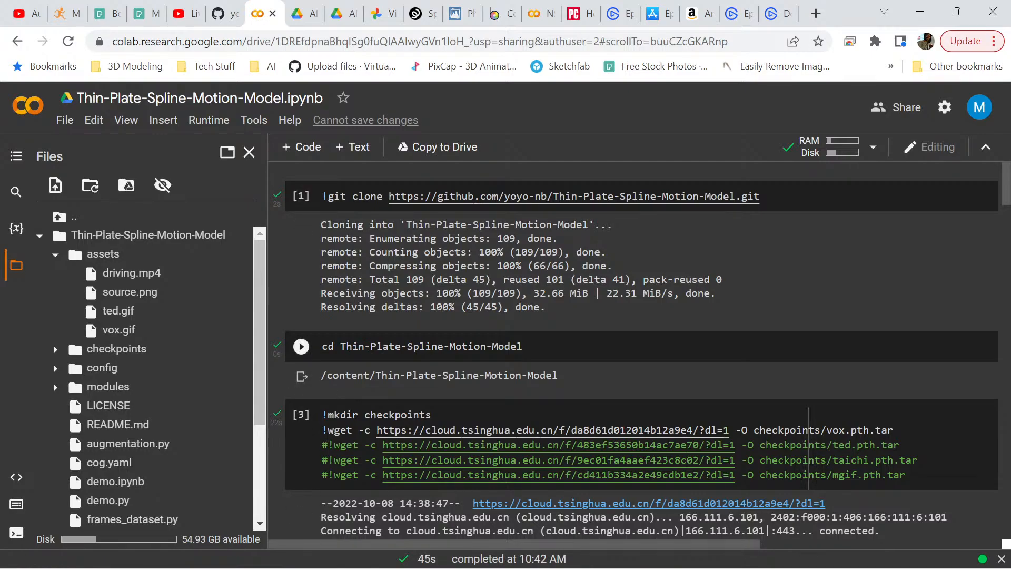
scroll(640, 349, "down", 15)
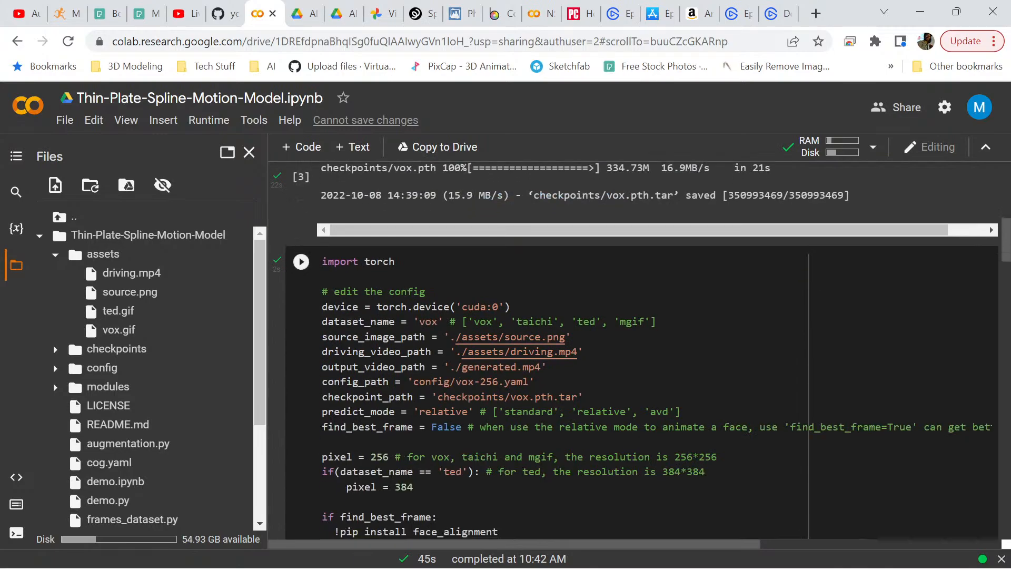
scroll(640, 349, "down", 15)
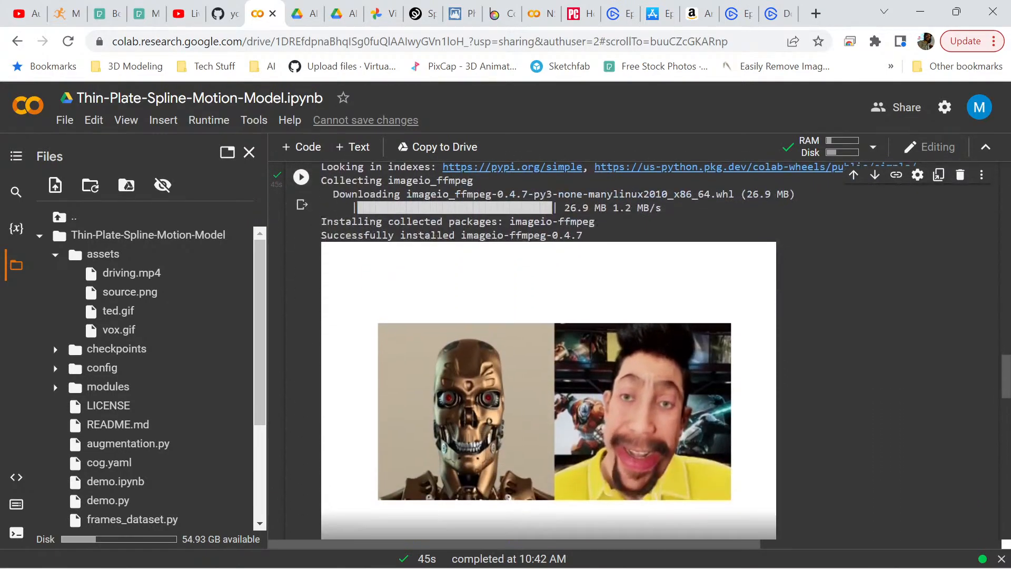
scroll(640, 350, "up", 5)
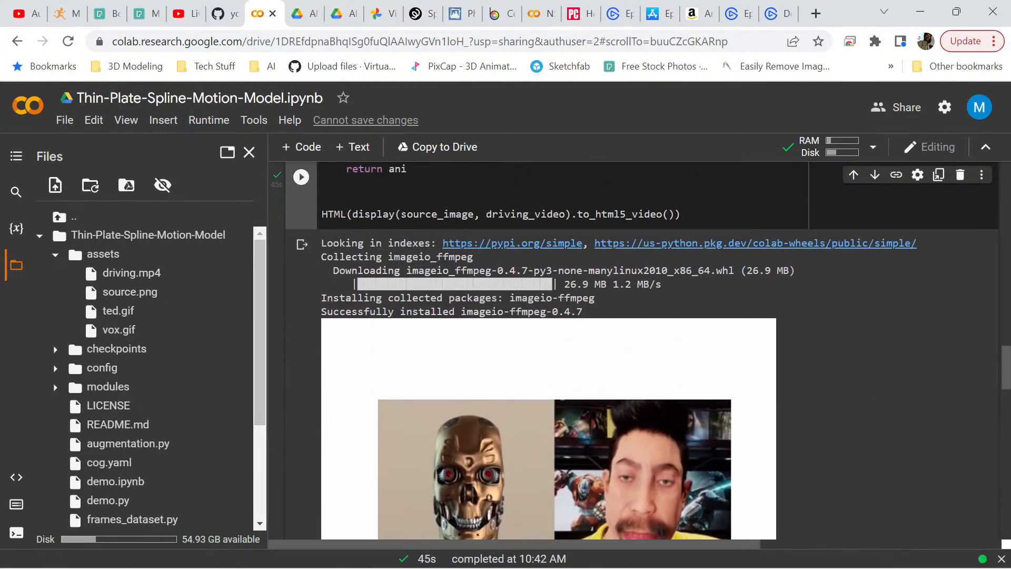
scroll(640, 350, "down", 3)
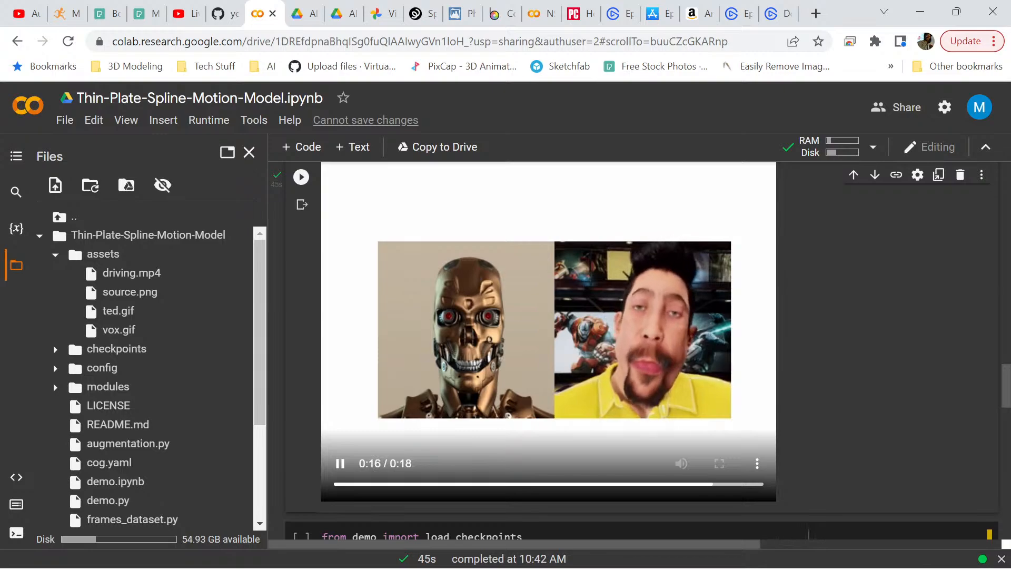
scroll(641, 348, "down", 5)
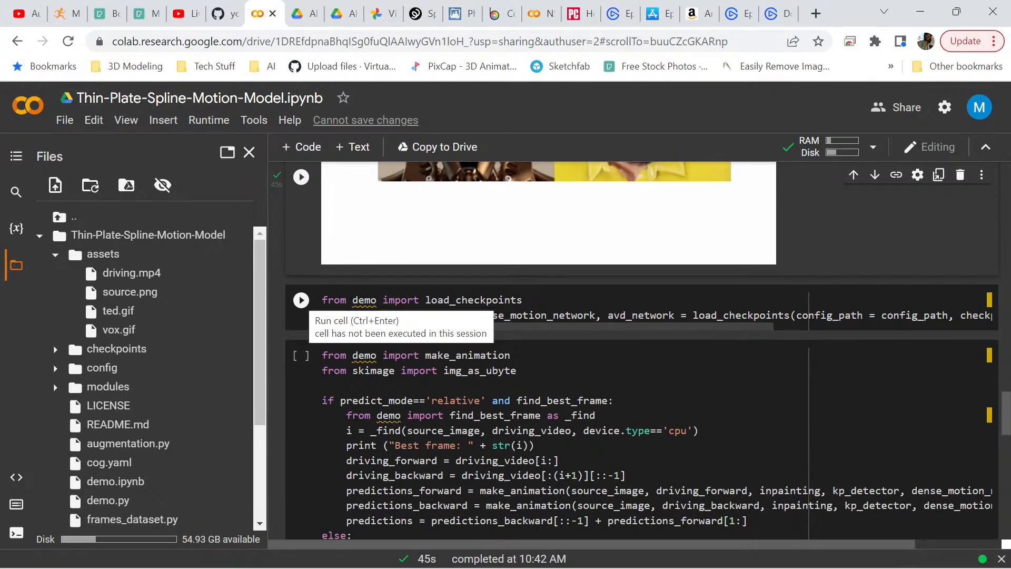
Run the load_checkpoints cell and recheck the preceding cell's code and its side-by-side preview of robot and driving video
left_click(301, 300)
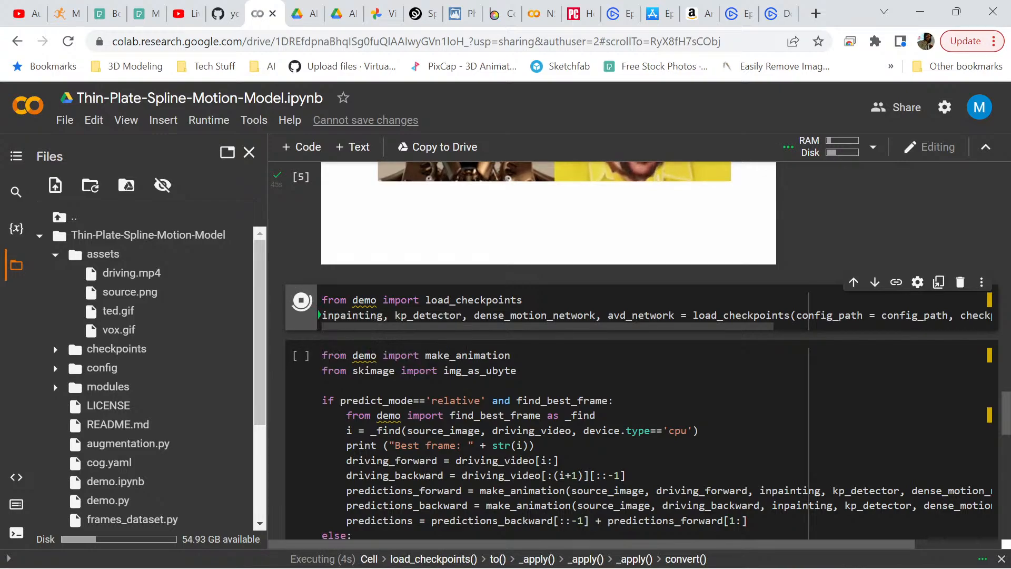
scroll(301, 299, "up", 10)
scroll(642, 352, "up", 7)
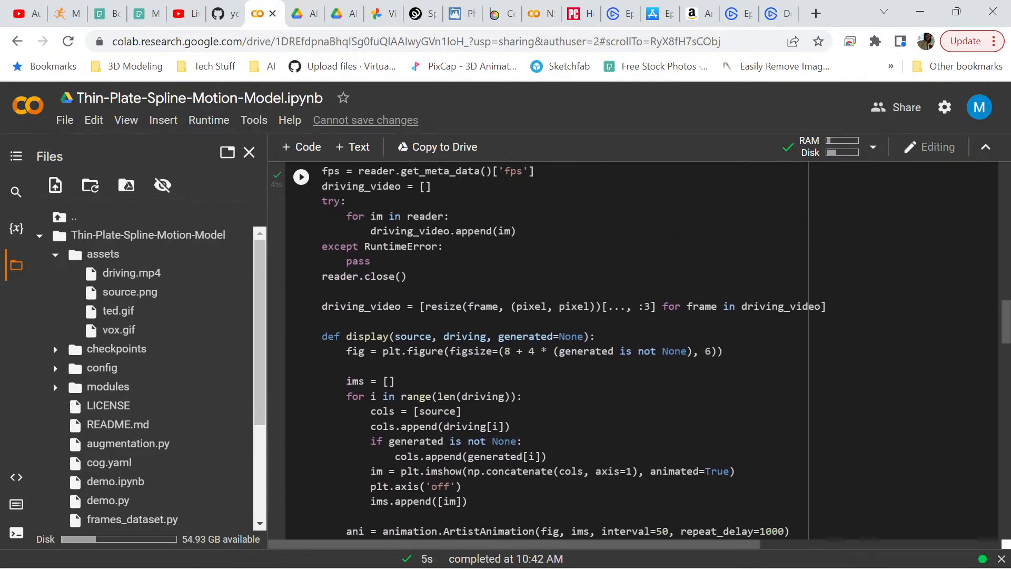
scroll(641, 351, "up", 1)
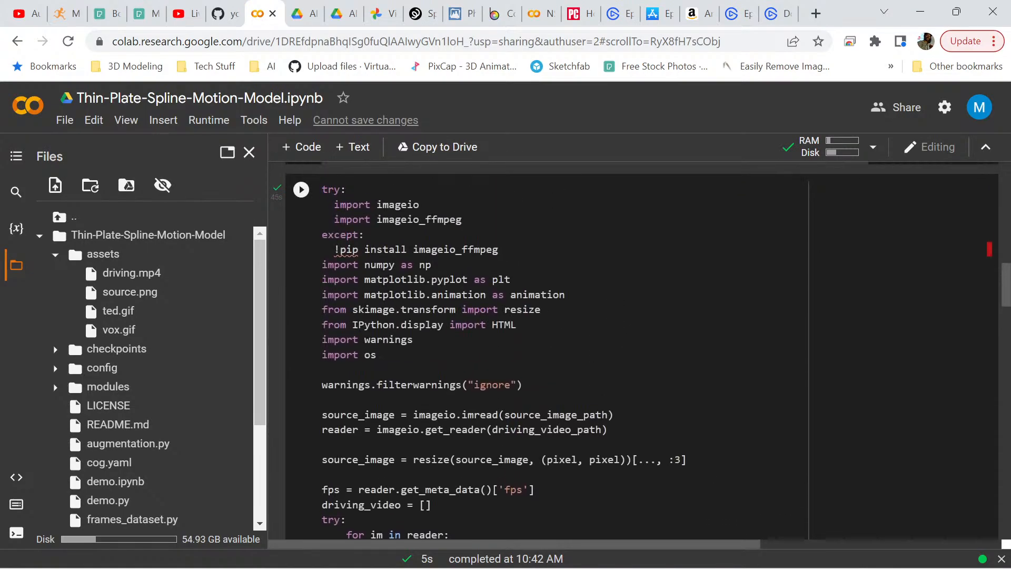
scroll(642, 351, "down", 8)
scroll(641, 351, "down", 8)
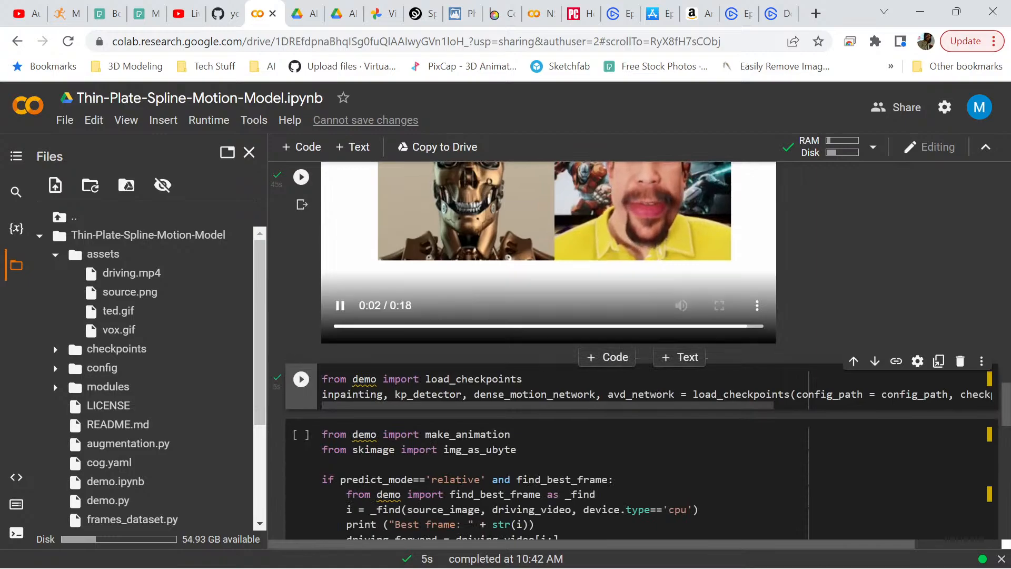
scroll(641, 351, "up", 1)
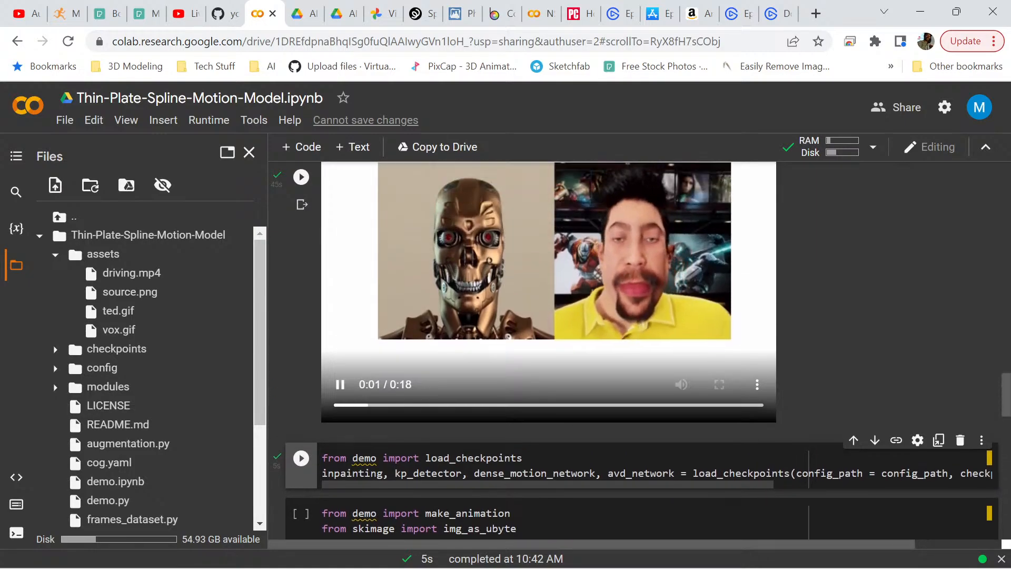
scroll(642, 351, "down", 2)
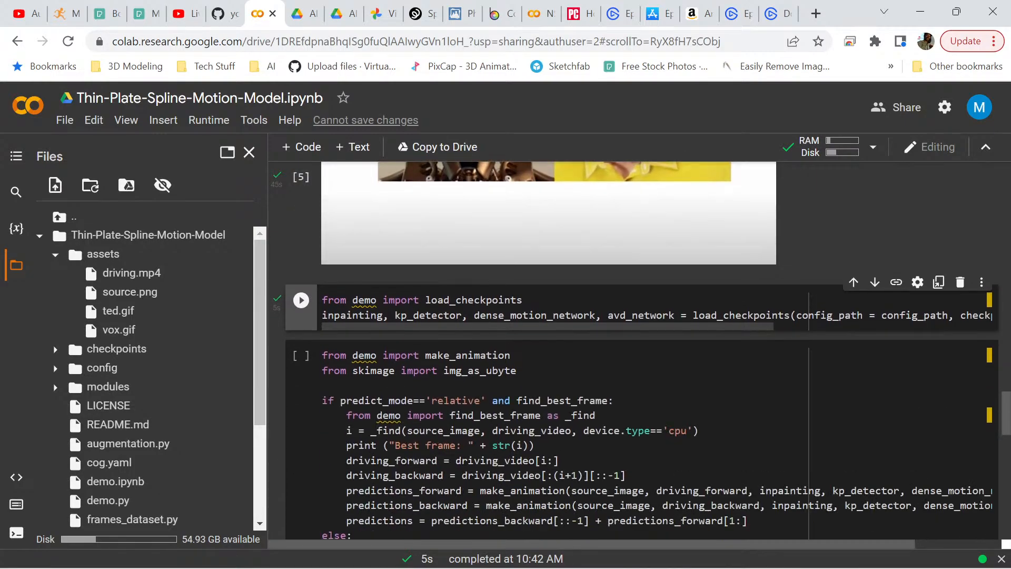
Run the make_animation cell that generates, saves and displays the resulting video, and follow its progress output
scroll(642, 351, "down", 2)
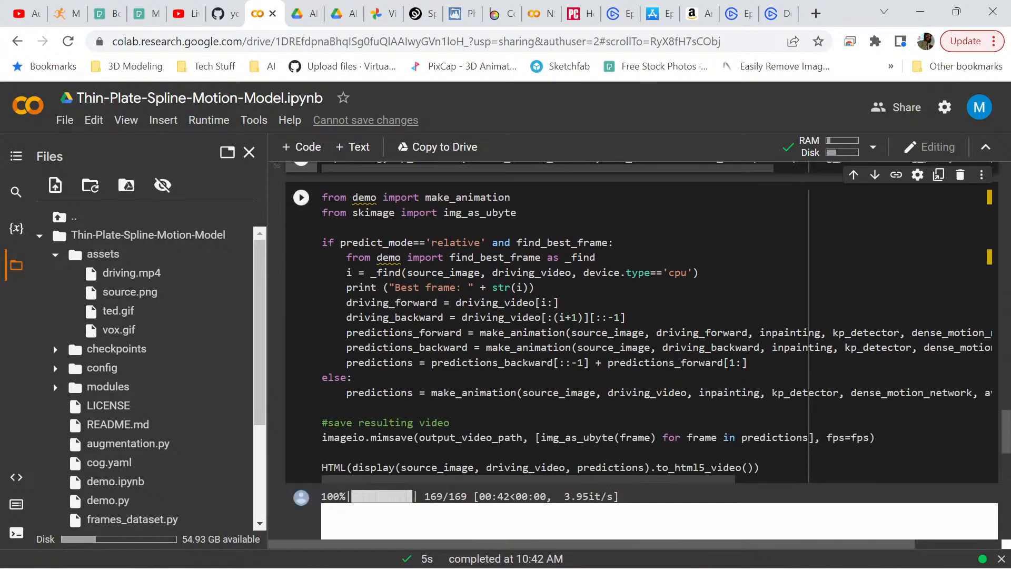
left_click(301, 197)
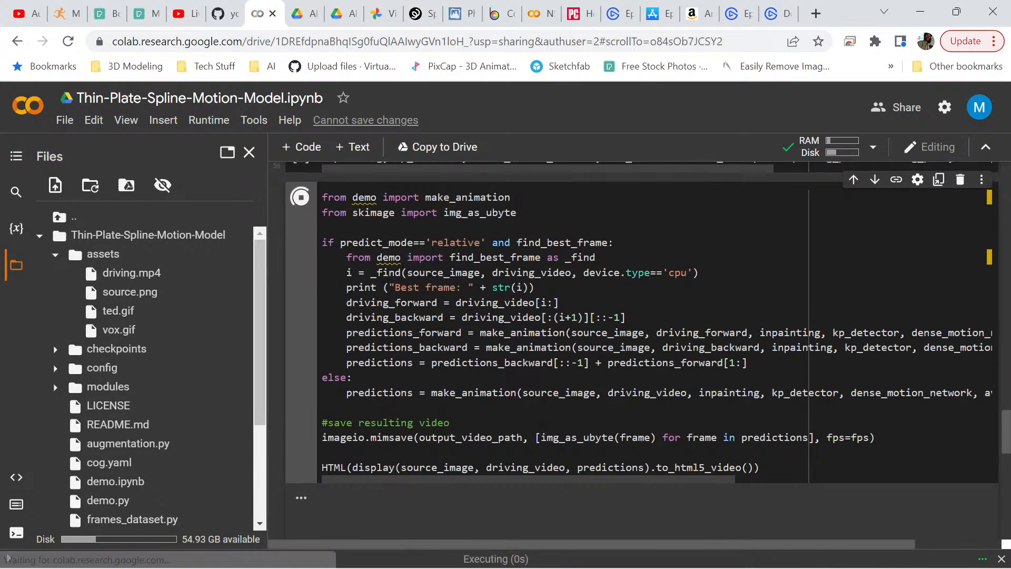
scroll(301, 197, "down", 3)
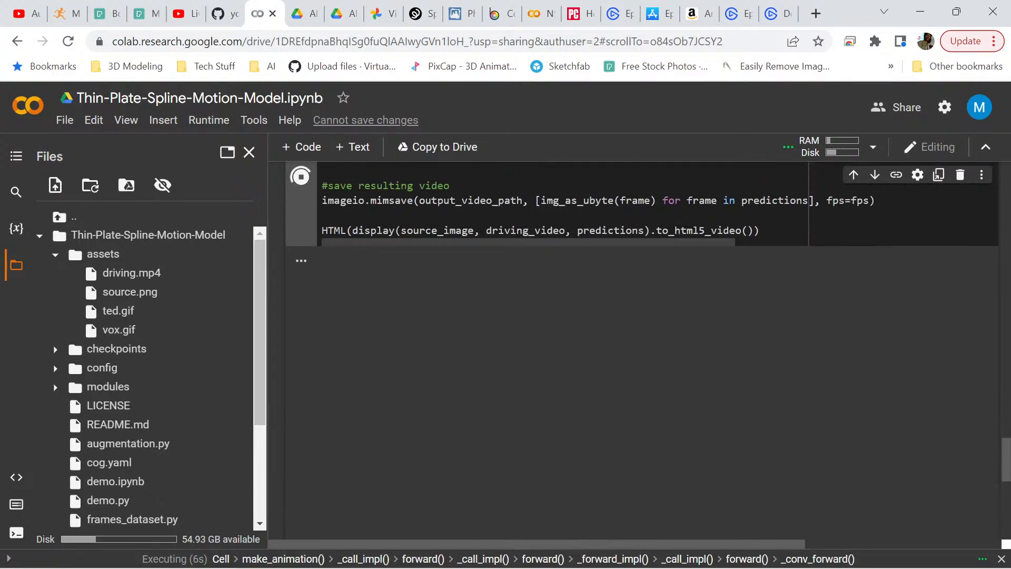
scroll(641, 350, "down", 1)
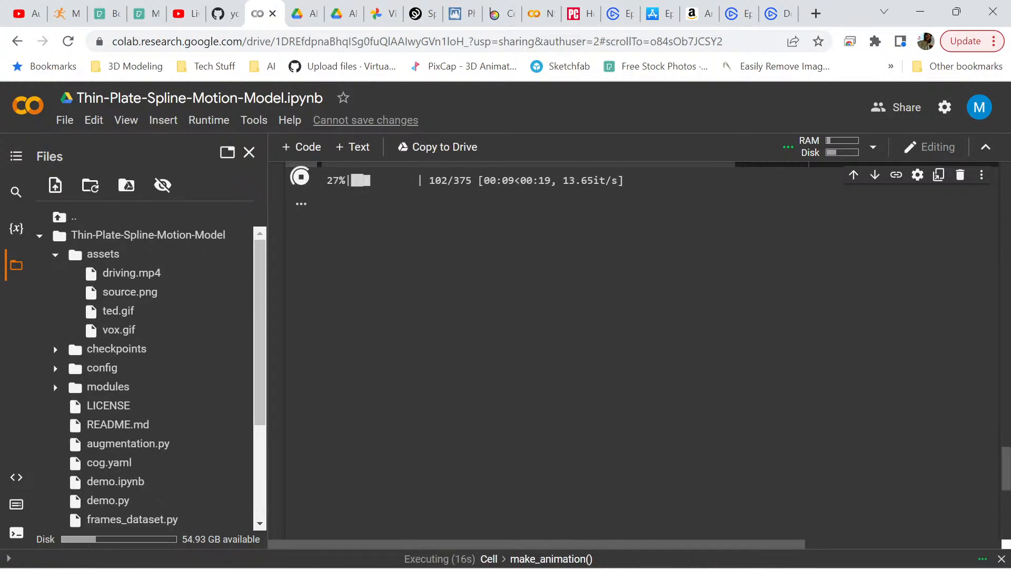
Recheck the source and driving preview during rendering, and pause the three-panel result video at 0:15
scroll(632, 353, "up", 10)
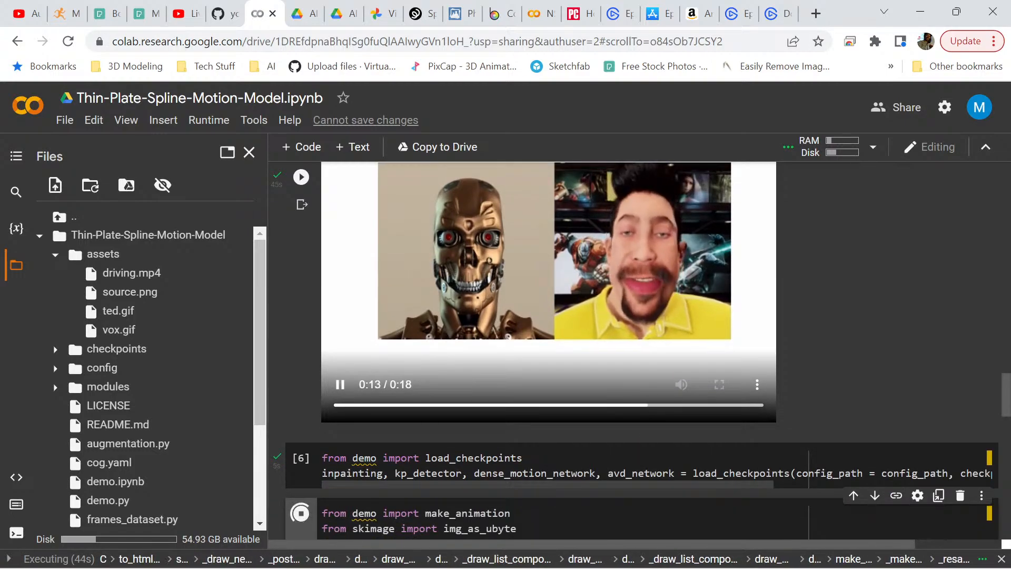
scroll(637, 348, "down", 3)
scroll(637, 348, "down", 6)
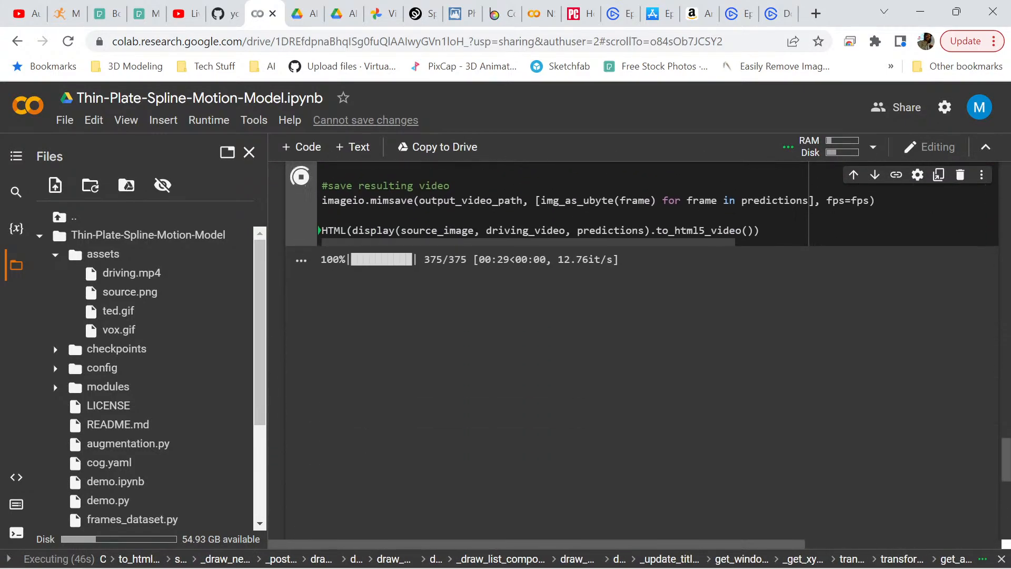
scroll(637, 348, "up", 1)
scroll(637, 347, "down", 1)
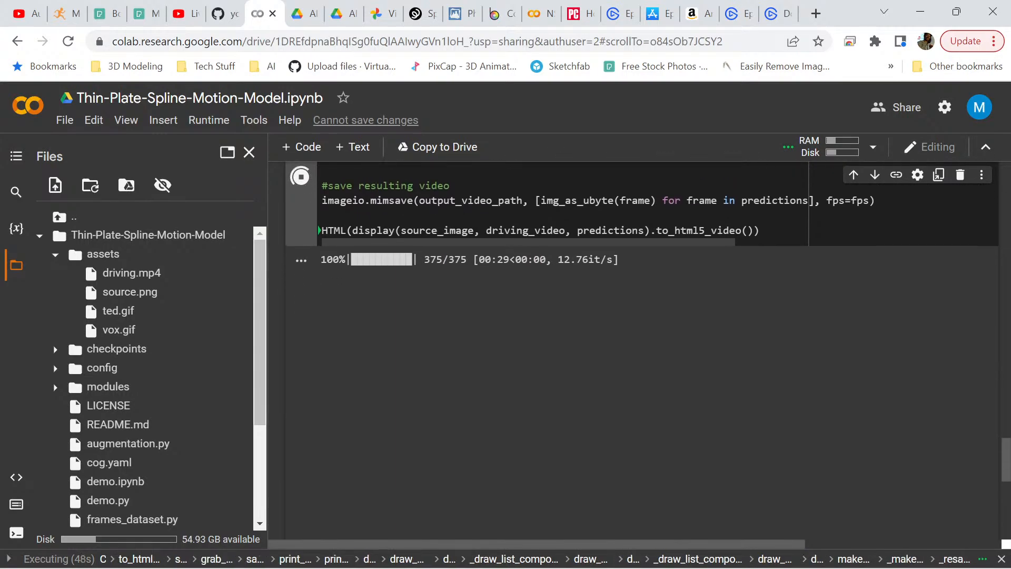
scroll(638, 348, "up", 3)
scroll(637, 347, "down", 3)
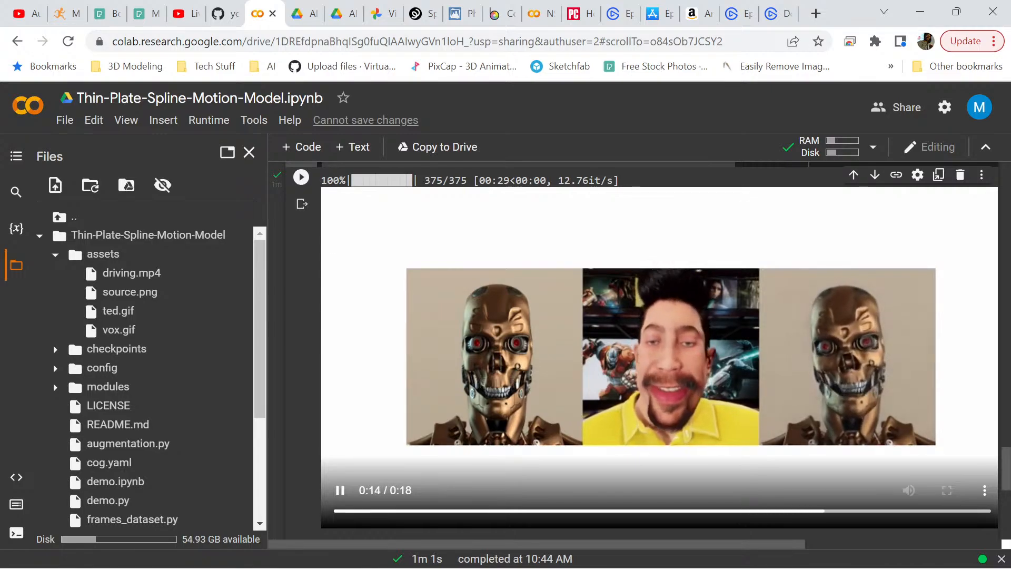
scroll(642, 355, "down", 1)
left_click(340, 411)
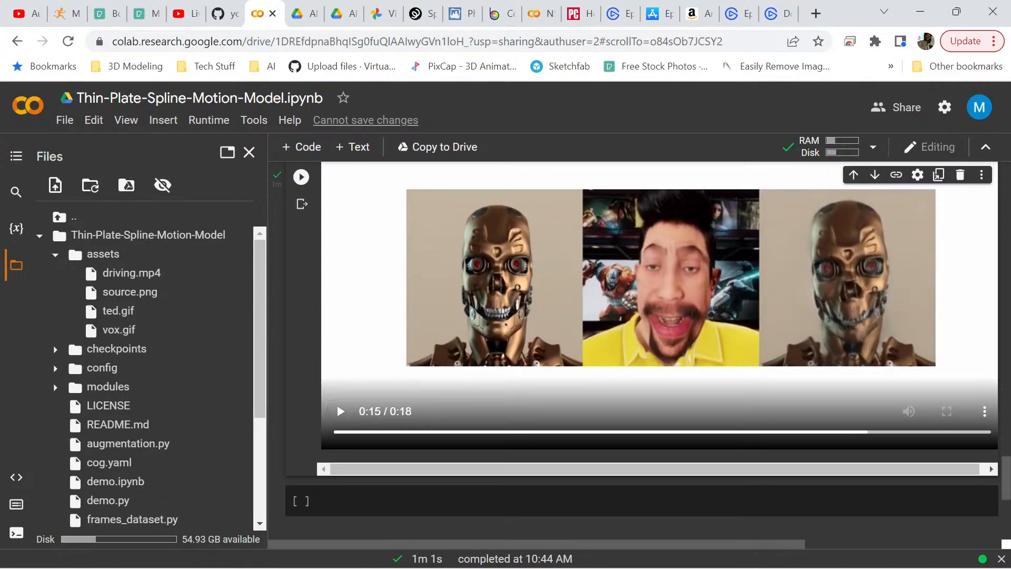
Switch to the source6 image in Paint and widen its canvas to about 1464 × 720 px
right_click(705, 550)
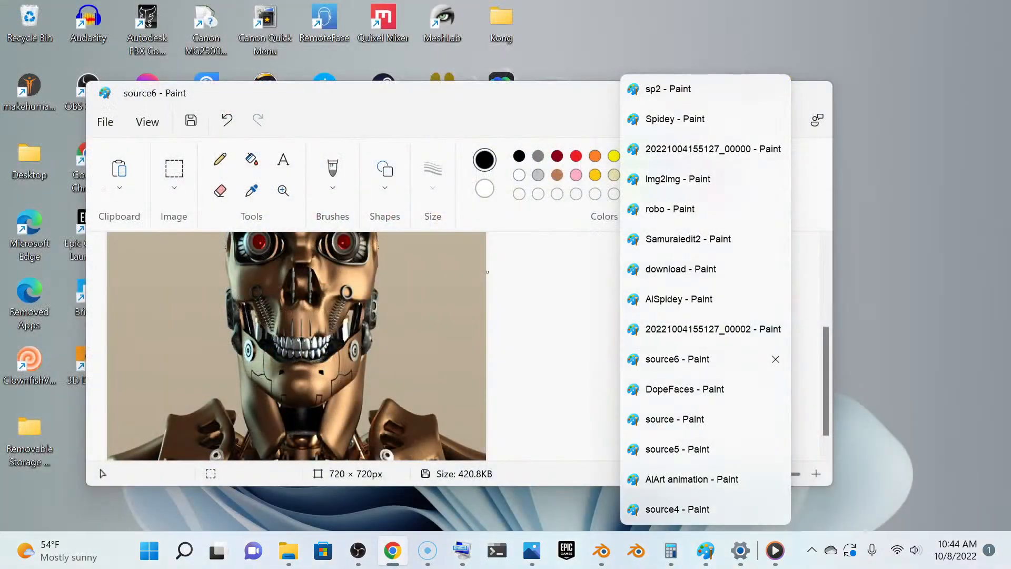
left_click(677, 358)
scroll(295, 345, "up", 5)
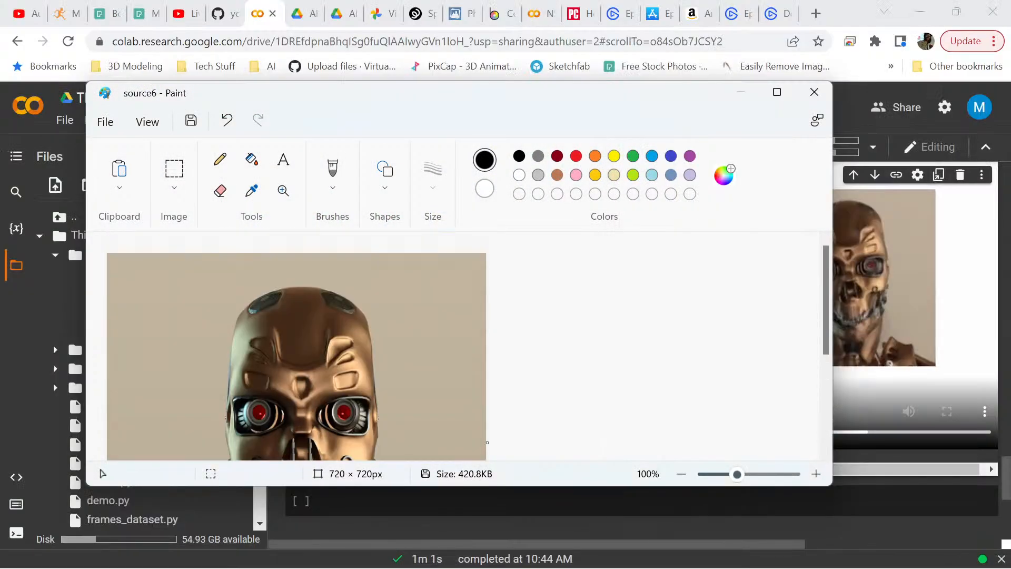
scroll(437, 337, "down", 3)
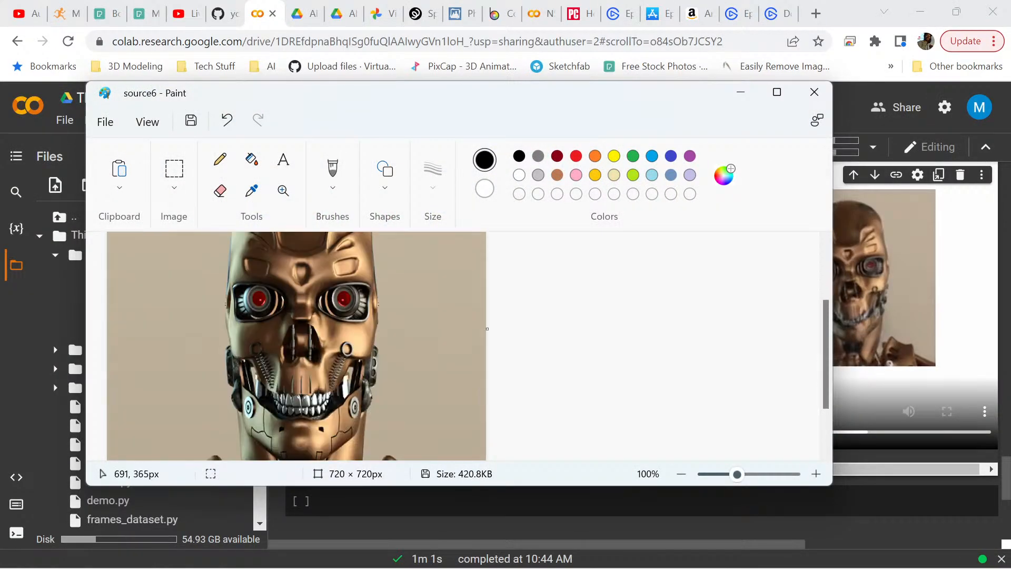
left_click_drag(487, 328, 810, 330)
scroll(666, 368, "down", 2)
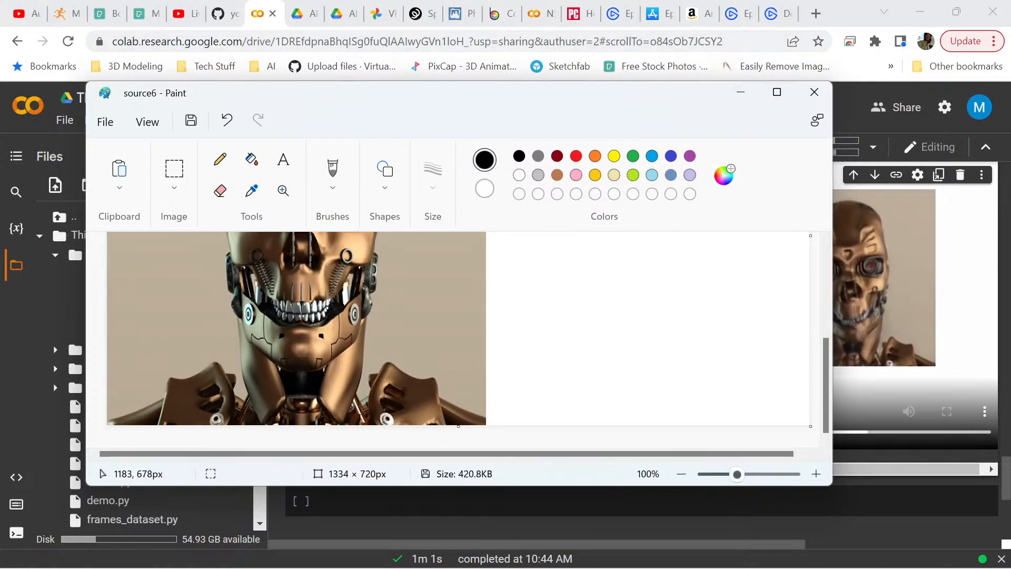
left_click(680, 473)
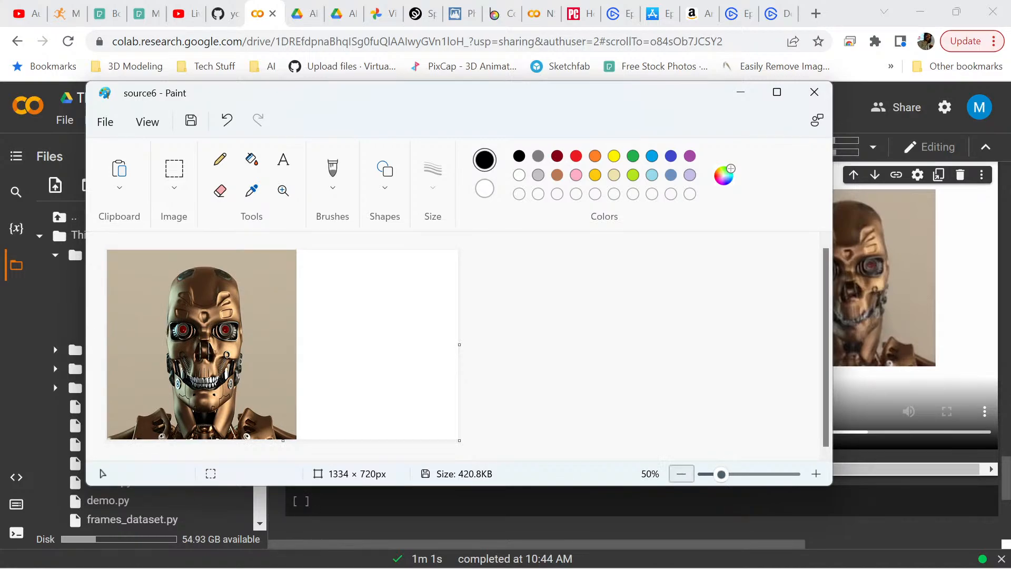
left_click_drag(459, 344, 493, 344)
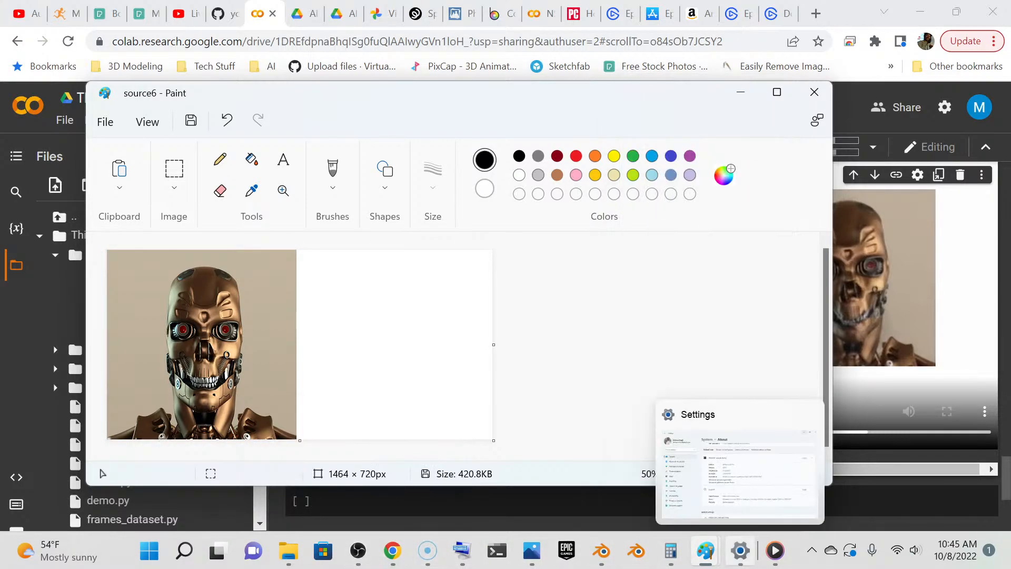
Import the source5a picture from the Vidclip folder and place it in the blank area directly beside the robot
mouse_move(706, 550)
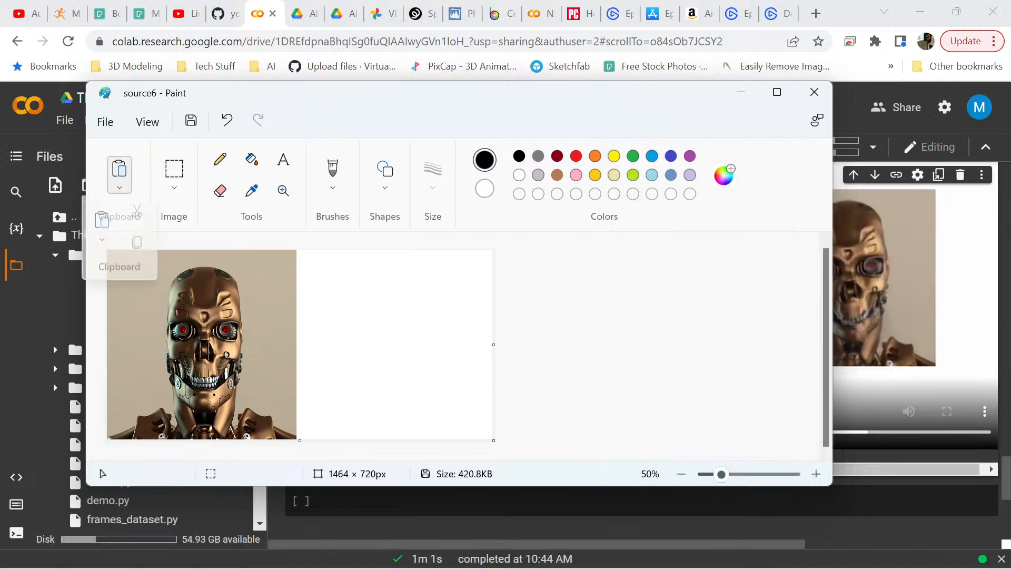
left_click(119, 171)
left_click(102, 243)
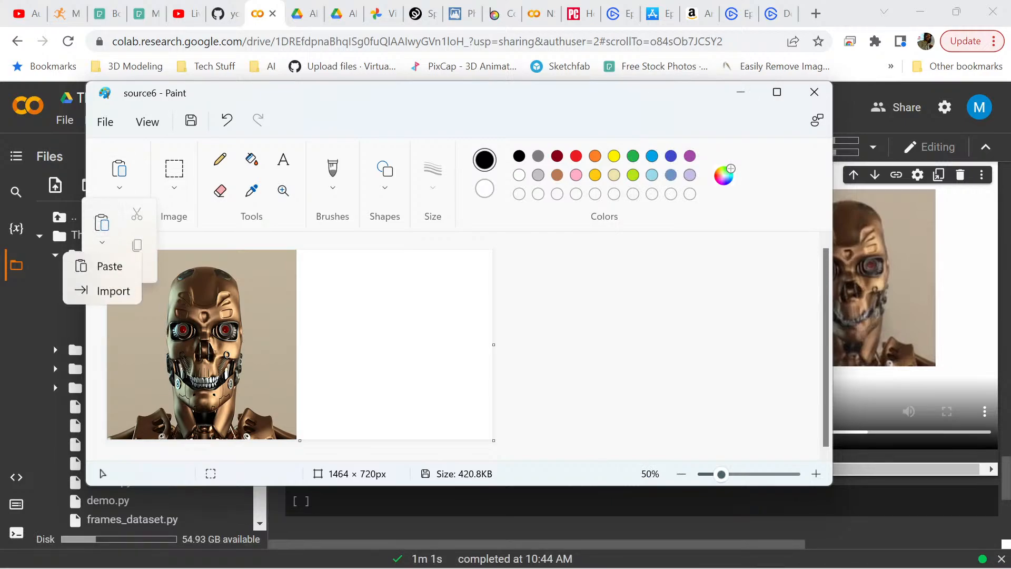
left_click(113, 291)
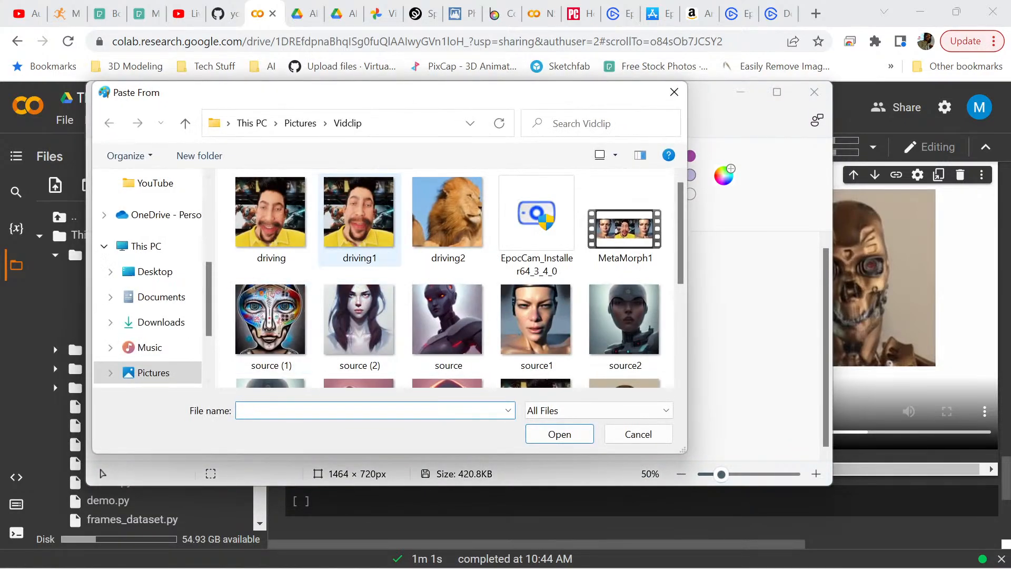
scroll(448, 237, "down", 1)
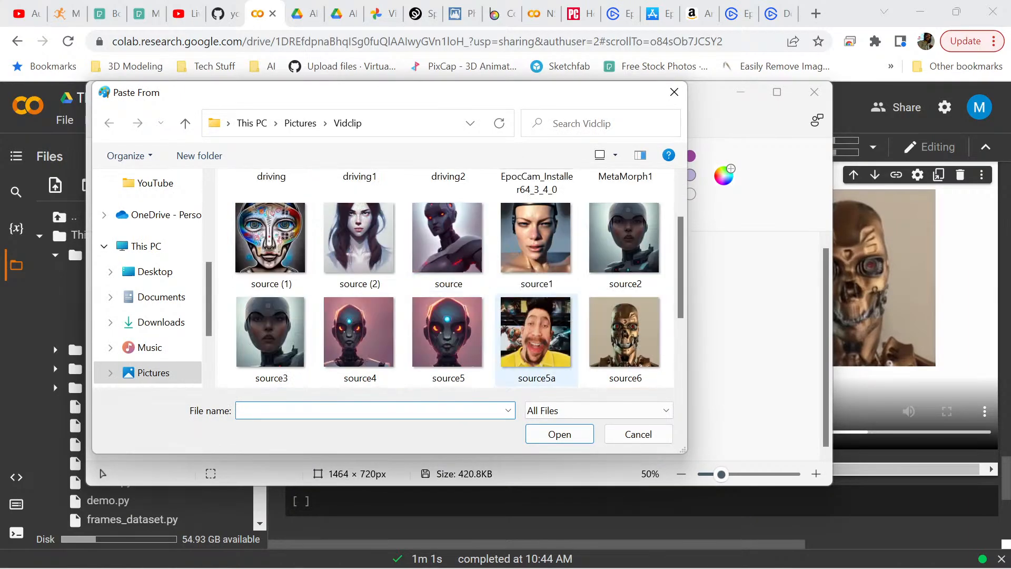
left_click(536, 340)
left_click(560, 434)
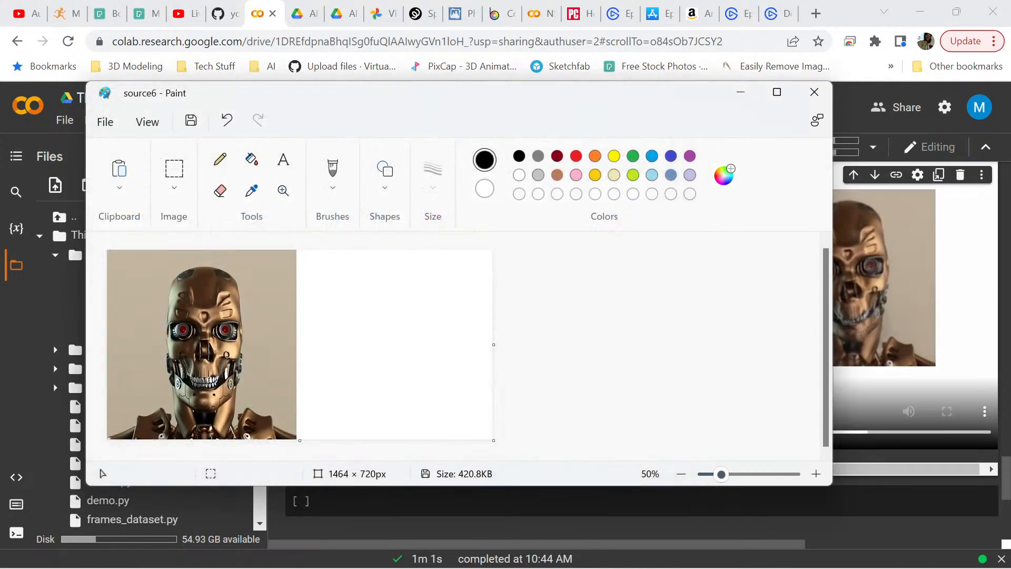
mouse_move(210, 291)
left_mouse_down()
mouse_move(379, 387)
mouse_move(399, 292)
left_mouse_up()
left_click(570, 337)
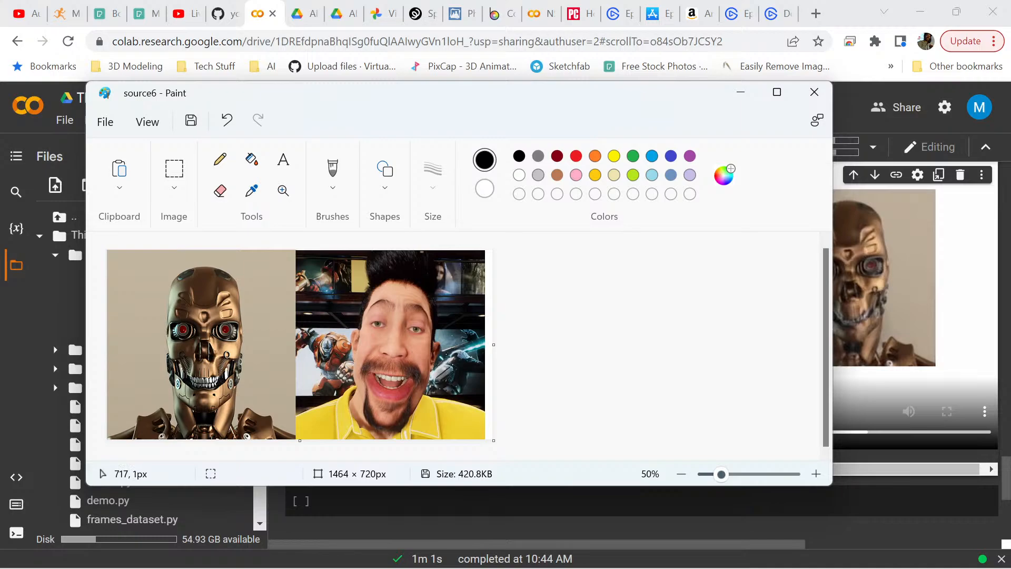
Select the robot picture, about 718 × 719 px, and shift it down to bring its face closer to the man's level
left_click_drag(296, 250, 107, 440)
left_click_drag(233, 348, 233, 366)
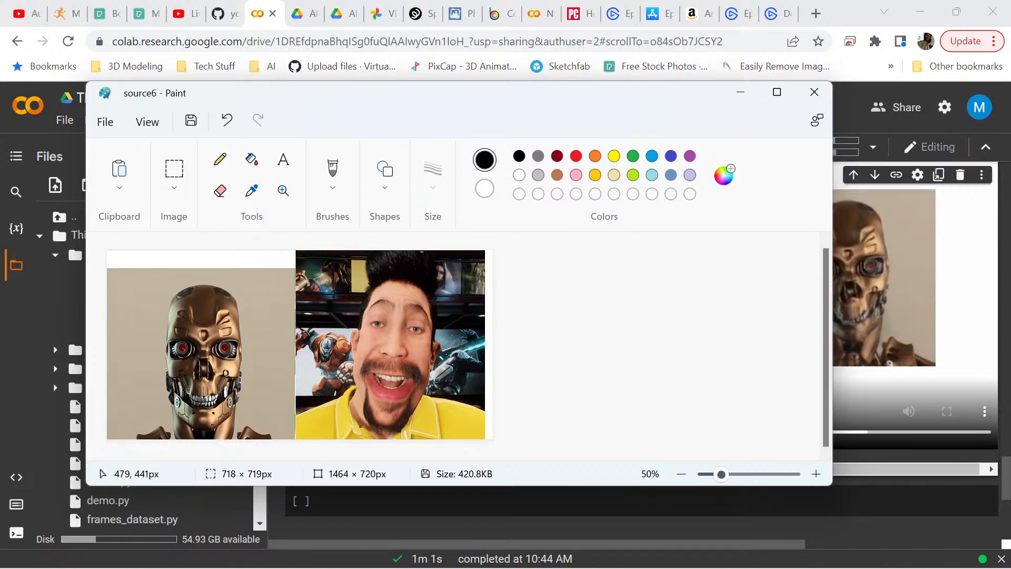
left_click_drag(232, 366, 233, 365)
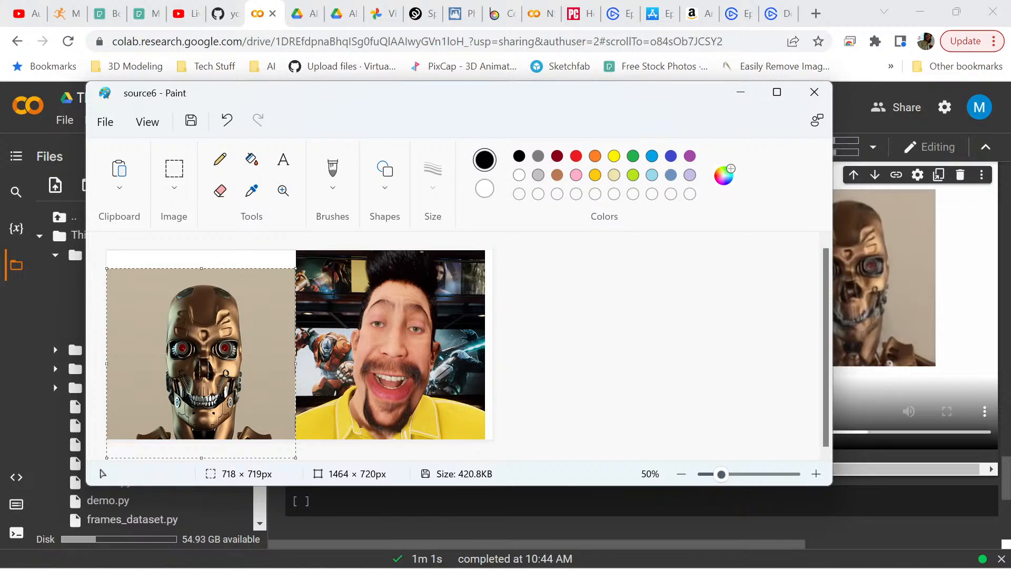
Enlarge the selected robot picture to about 782 × 782 px by its upper-left corner
left_click_drag(106, 268, 93, 257)
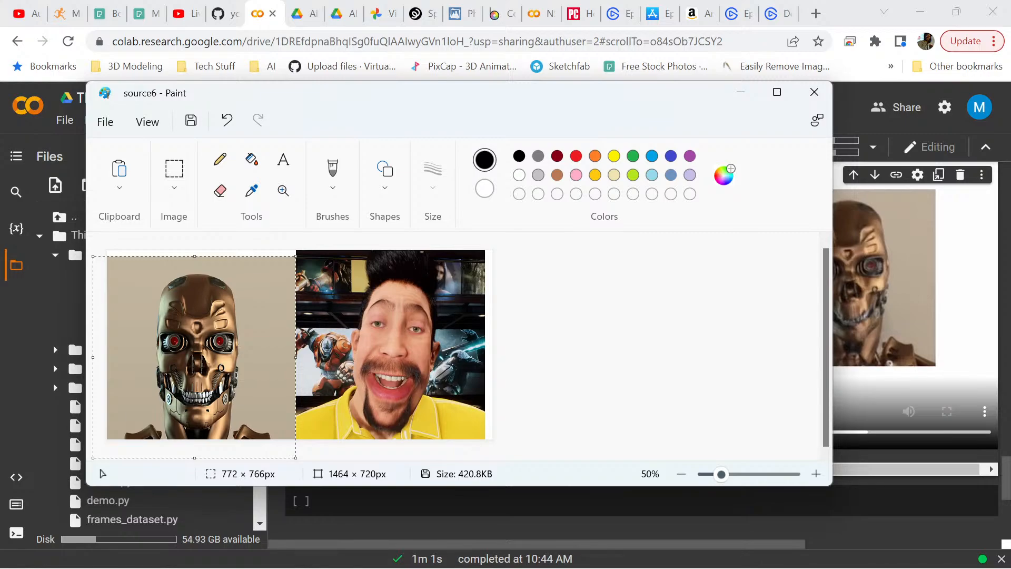
left_click_drag(93, 257, 92, 255)
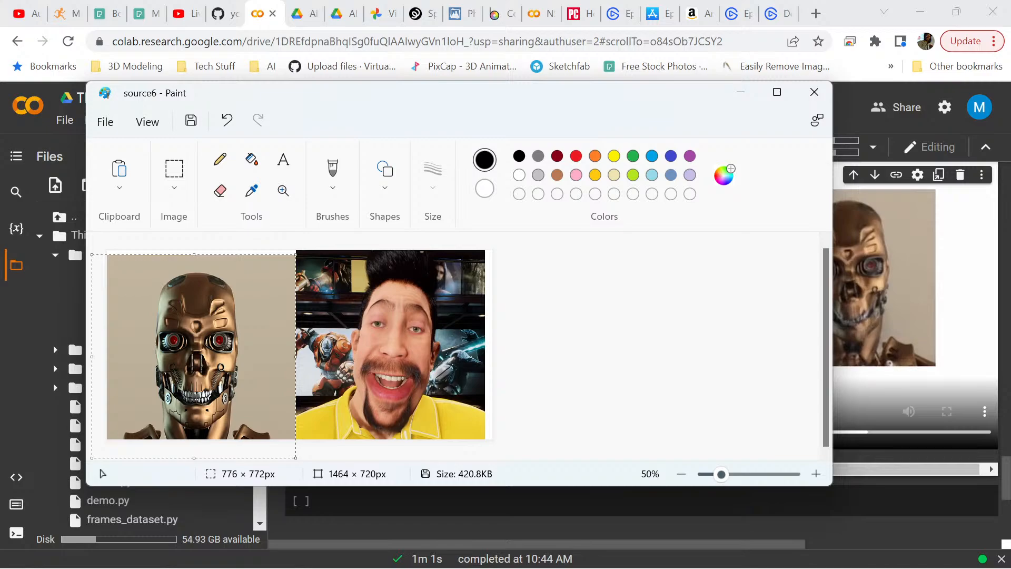
left_click_drag(92, 254, 90, 252)
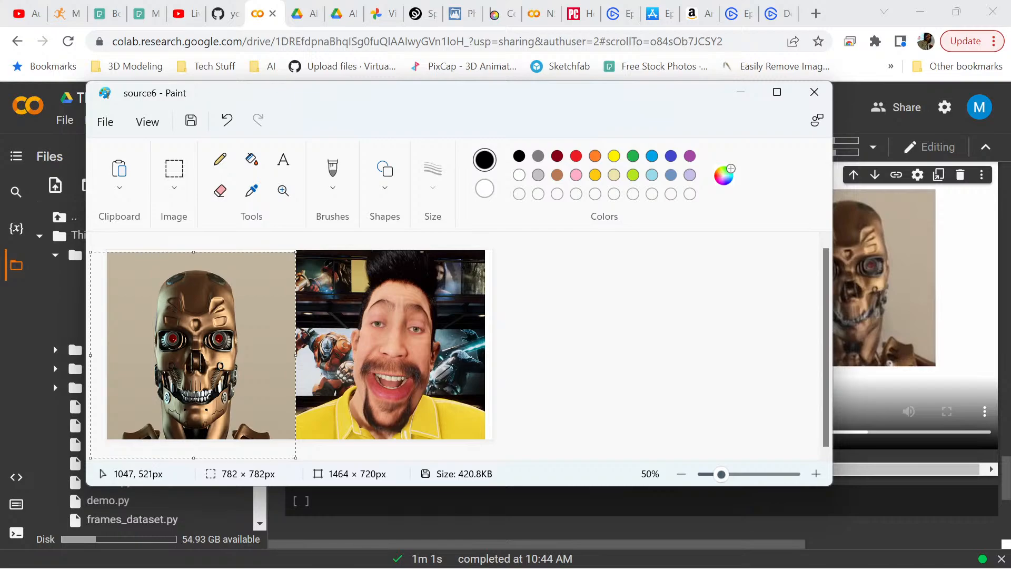
Move the robot selection up to fill the canvas top, stretch it to about 782 × 790 px, and deselect it
left_click_drag(219, 348, 219, 345)
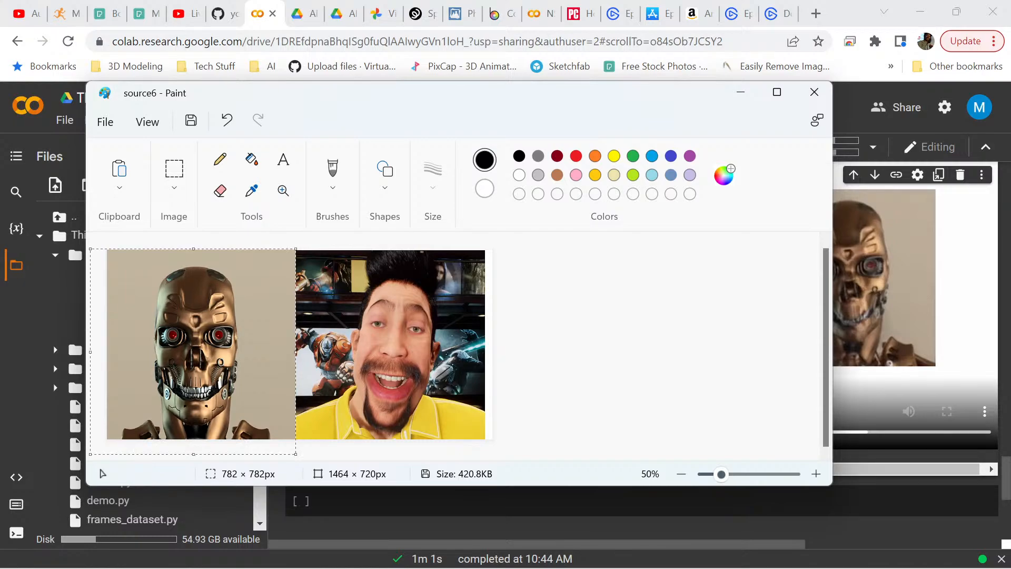
left_click_drag(193, 248, 193, 247)
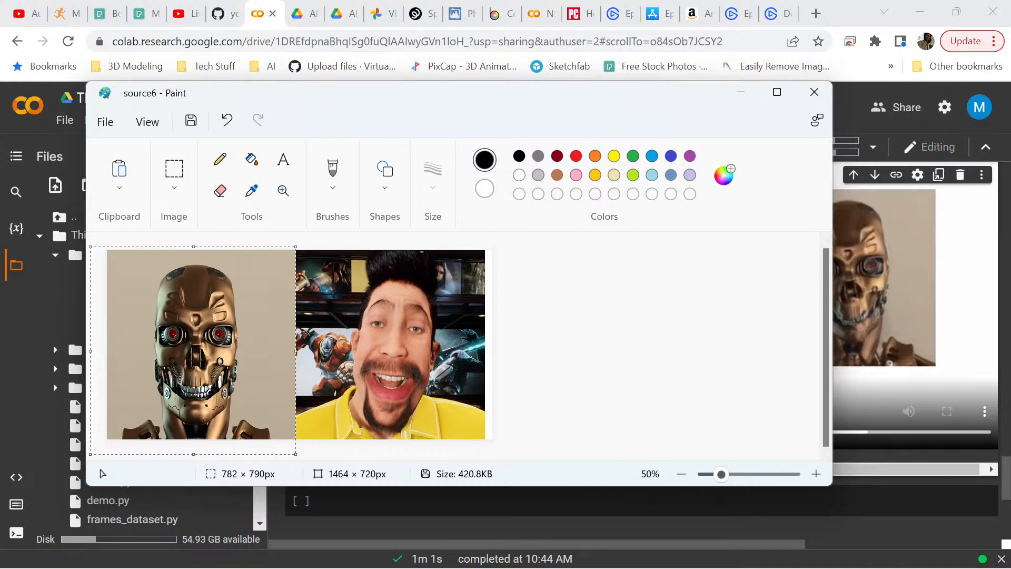
key("Left")
left_click_drag(228, 353, 229, 354)
left_click(548, 347)
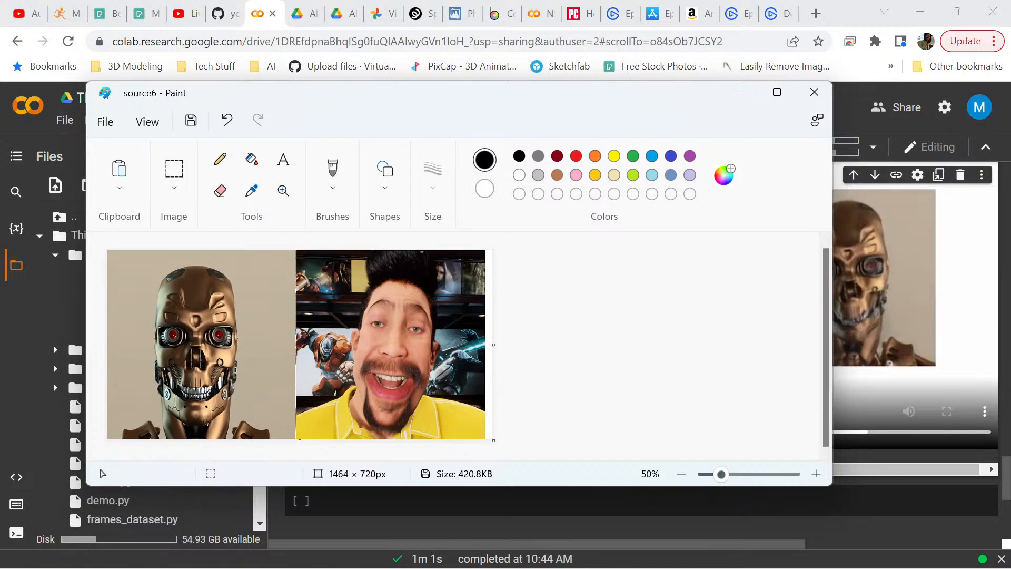
Shrink the canvas to about 716 × 720 px so that only the robot picture remains and the man's picture is cut off
left_click_drag(492, 440, 295, 439)
left_click_drag(295, 345, 296, 344)
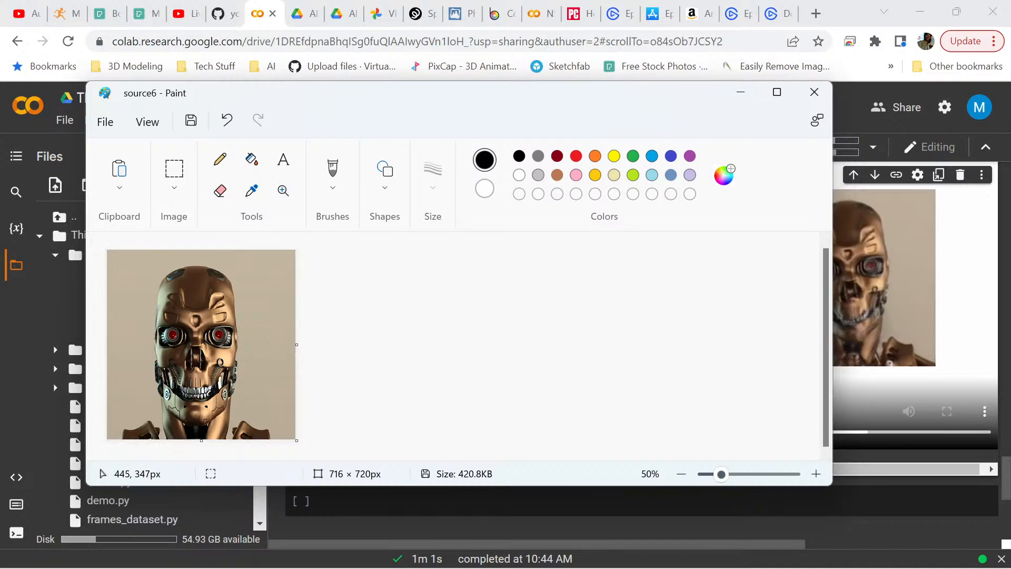
Resize the robot image to 720 × 720 pixels with the aspect ratio lock turned off
left_click(173, 173)
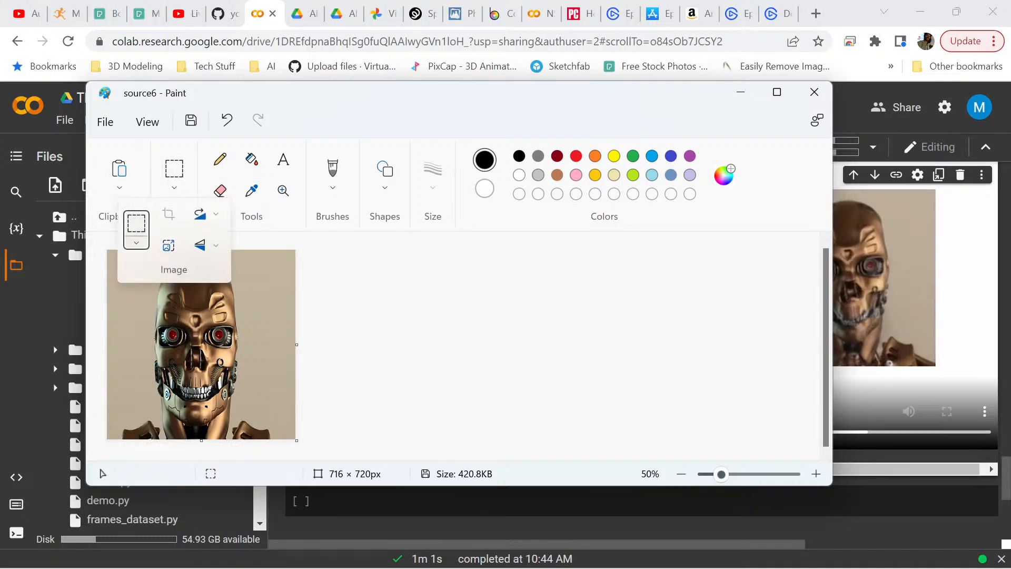
left_click(168, 245)
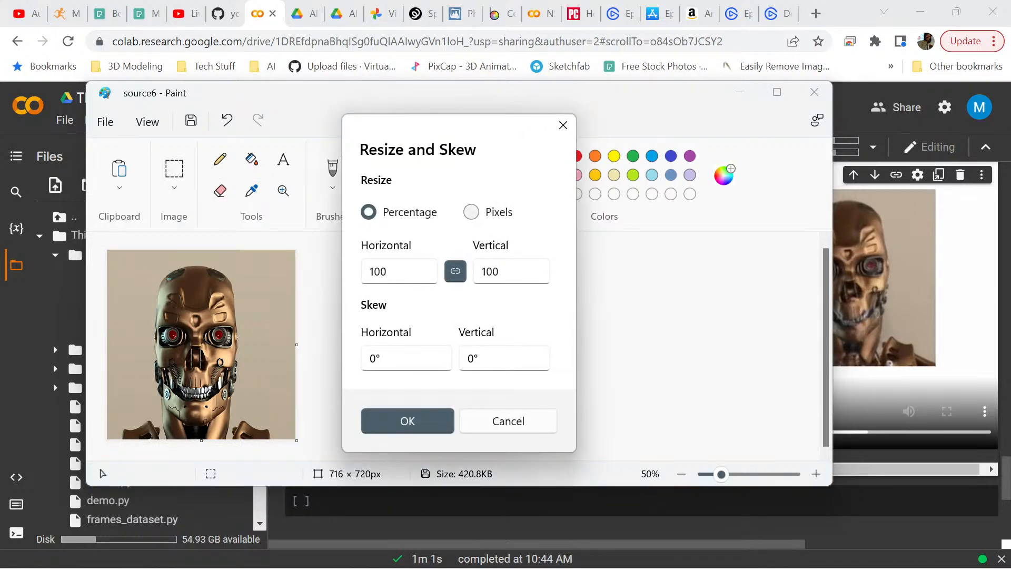
left_click(471, 211)
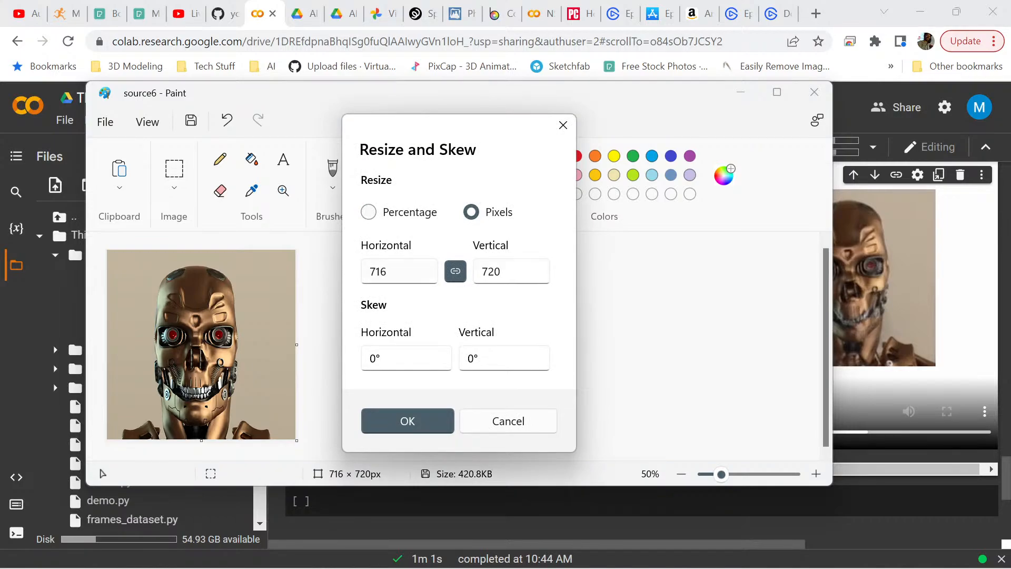
left_click(377, 272)
left_click(377, 271)
left_click_drag(377, 272, 387, 272)
type("20")
left_click(456, 271)
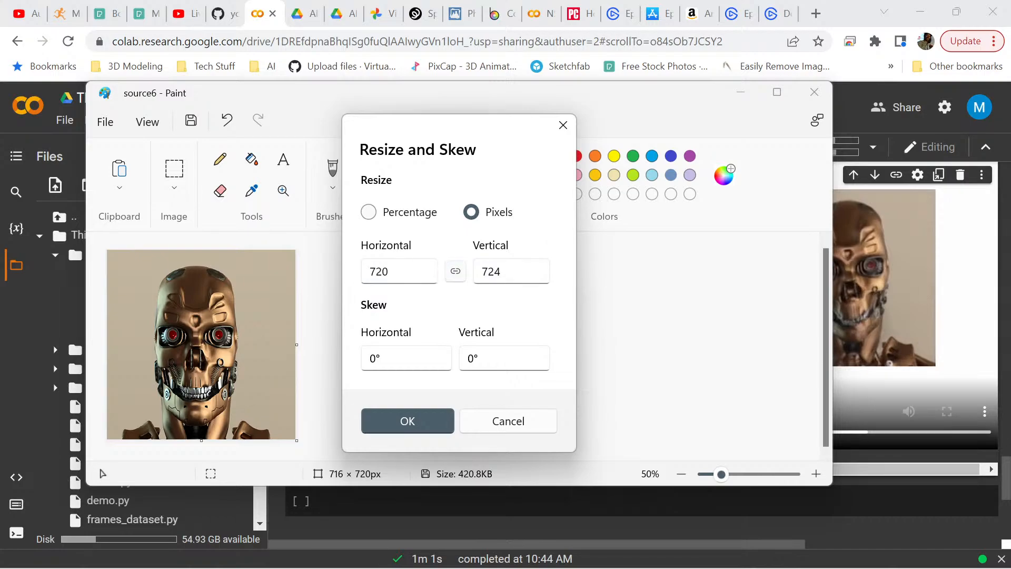
key("Tab")
key("Right")
key("shift+Left")
type("0")
key("Return")
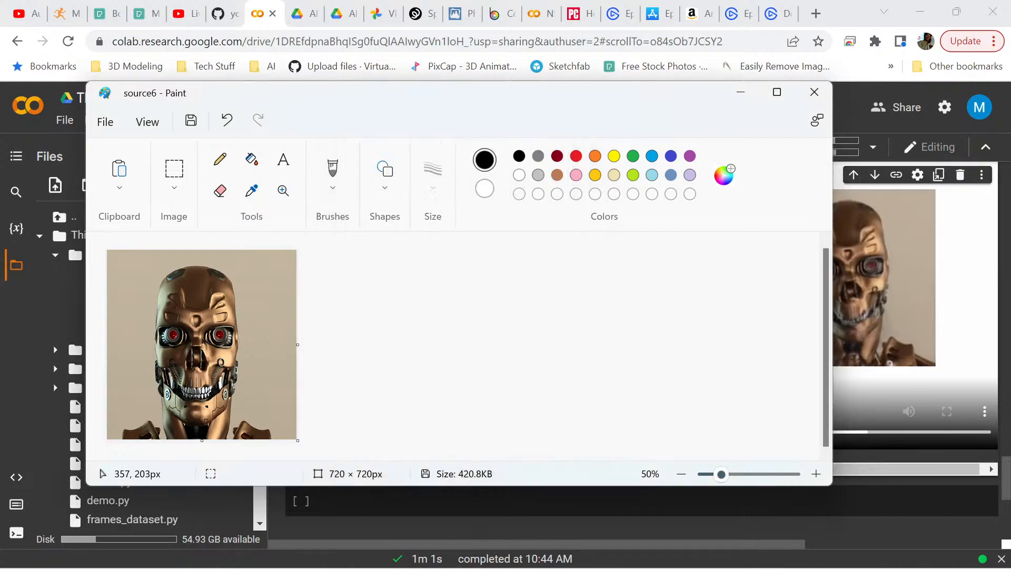
Save the resized robot picture under its existing file name and minimize Paint to return to the Colab notebook
left_click(106, 122)
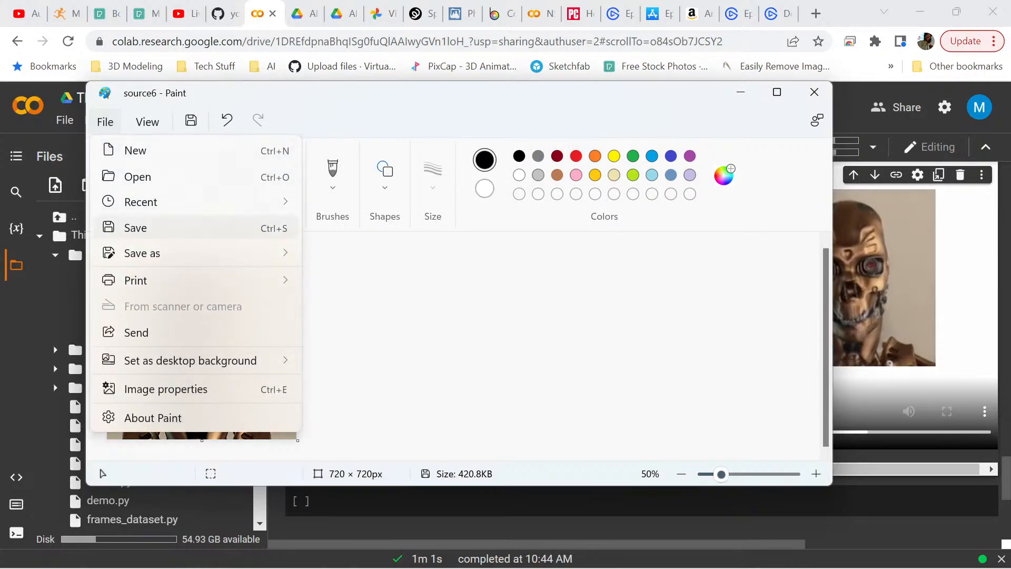
left_click(136, 228)
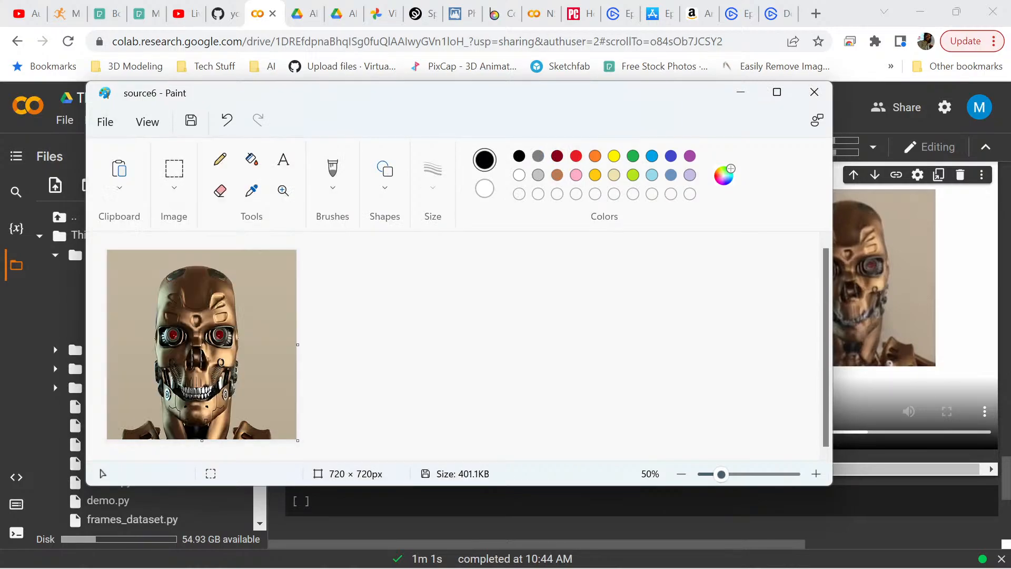
left_click(740, 92)
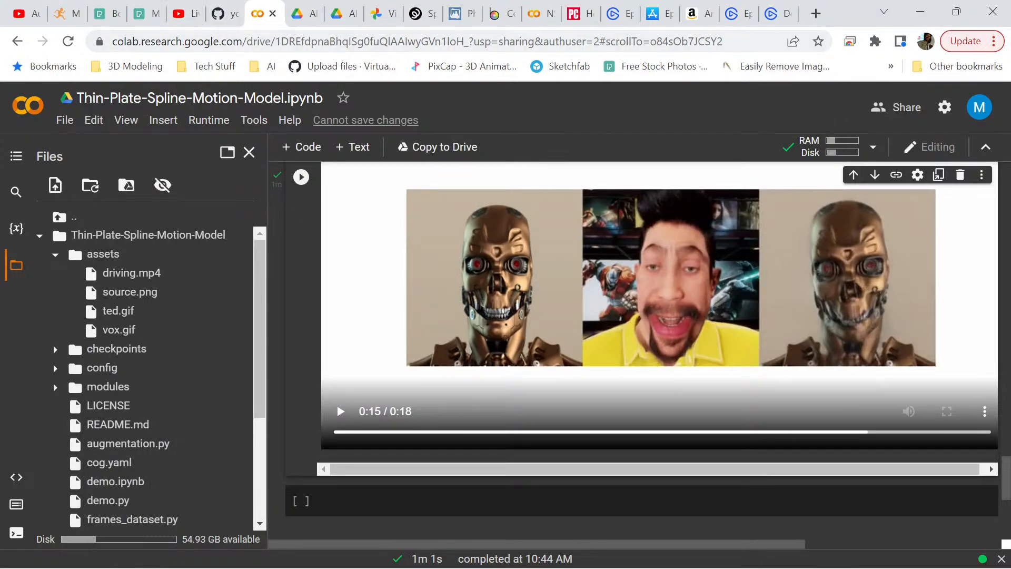
Delete the old source.png from the notebook's assets folder
scroll(632, 332, "up", 10)
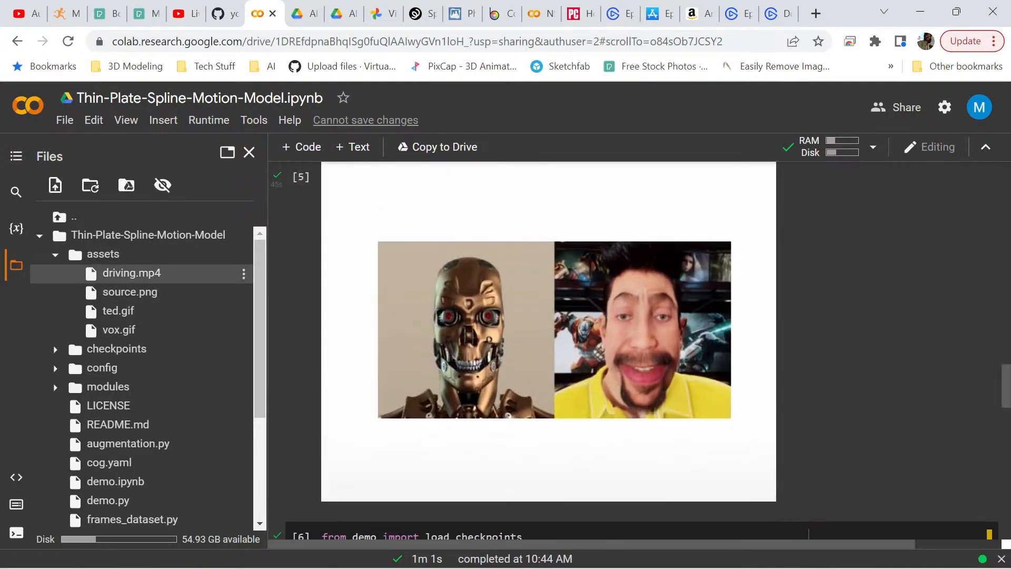
left_click(243, 292)
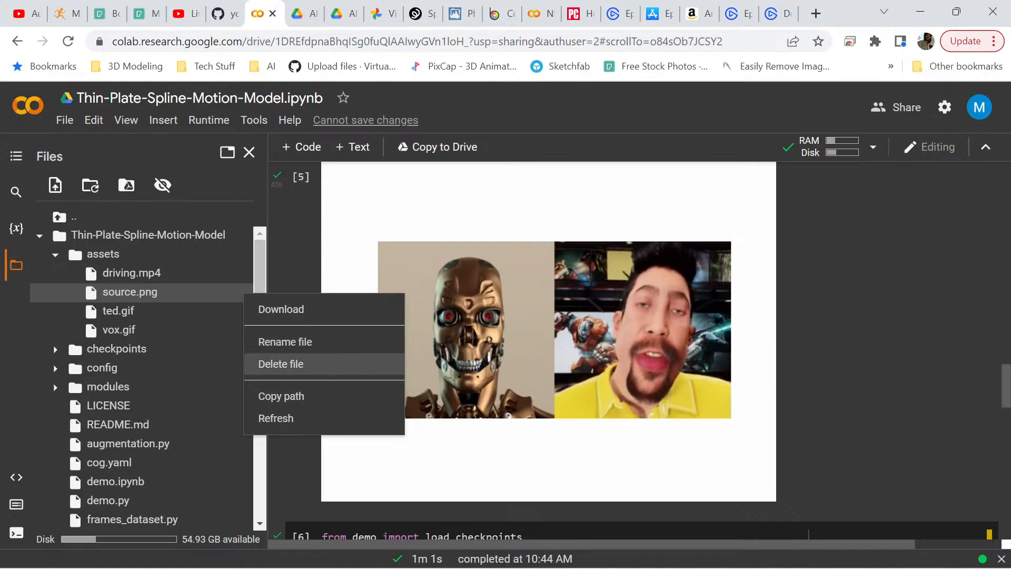
left_click(281, 364)
key("Return")
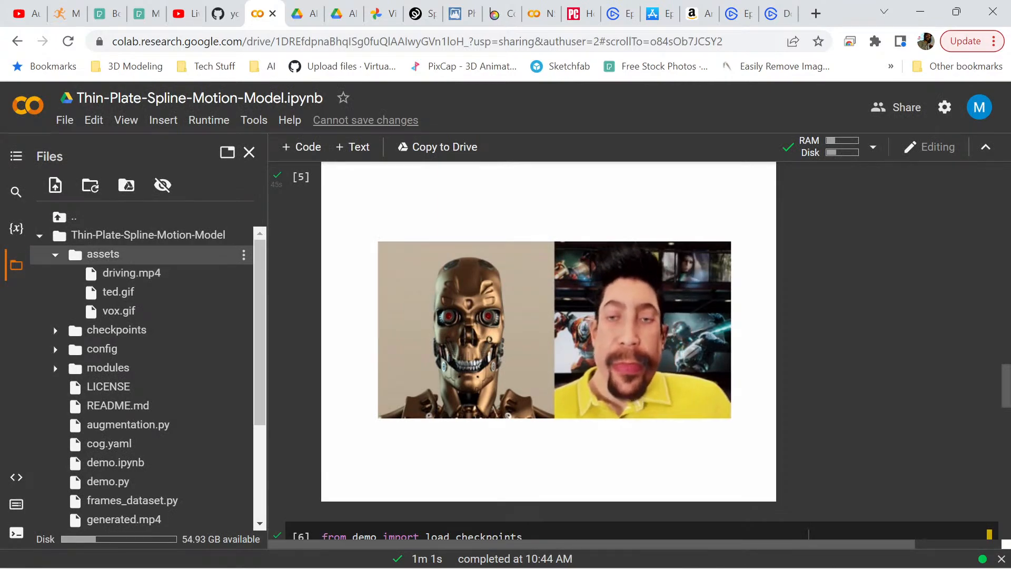
Upload the source6 picture from the Vidclip folder into the assets folder
left_click(243, 255)
left_click(274, 273)
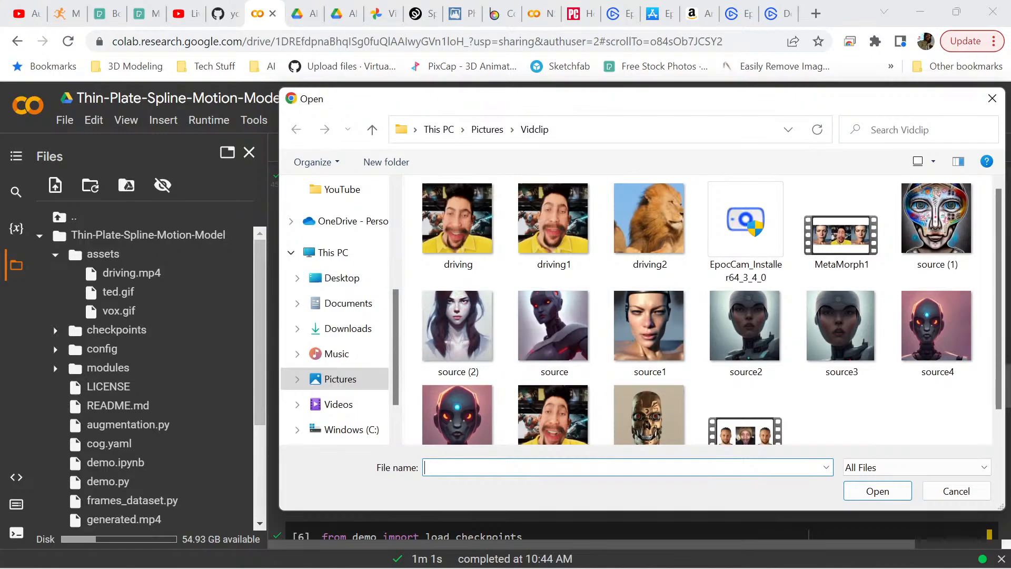
scroll(649, 416, "down", 1)
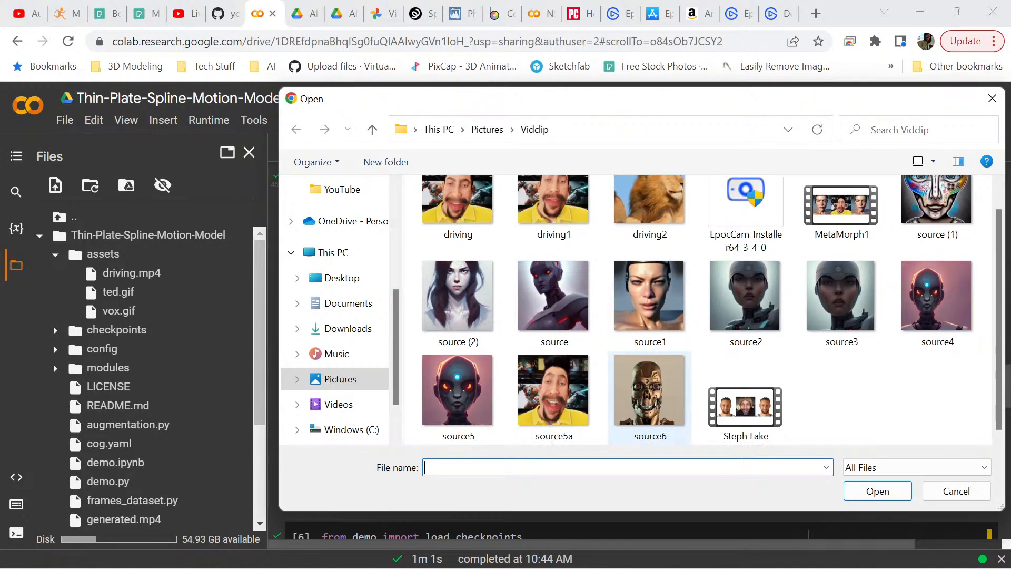
left_click(649, 392)
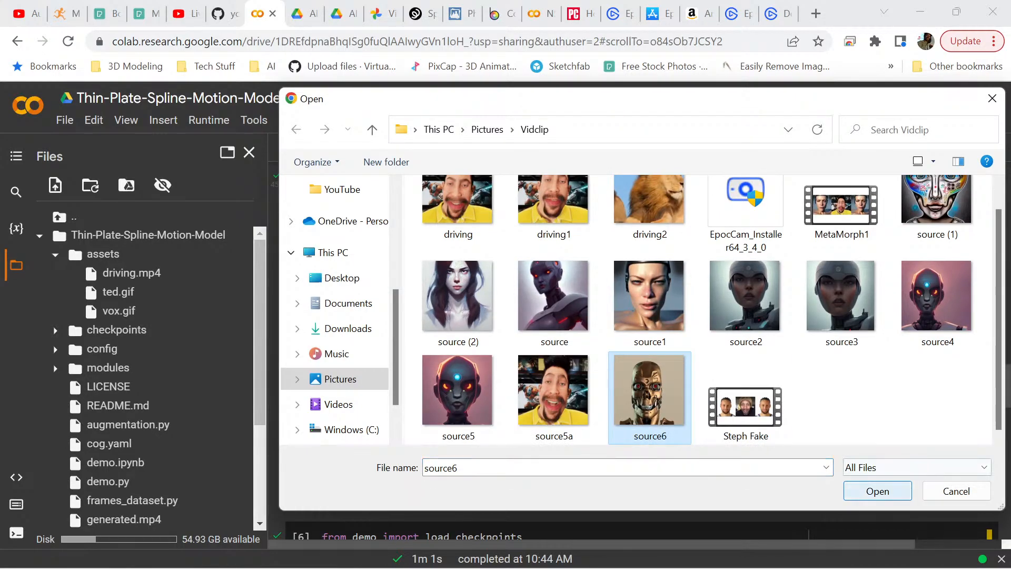
left_click(877, 491)
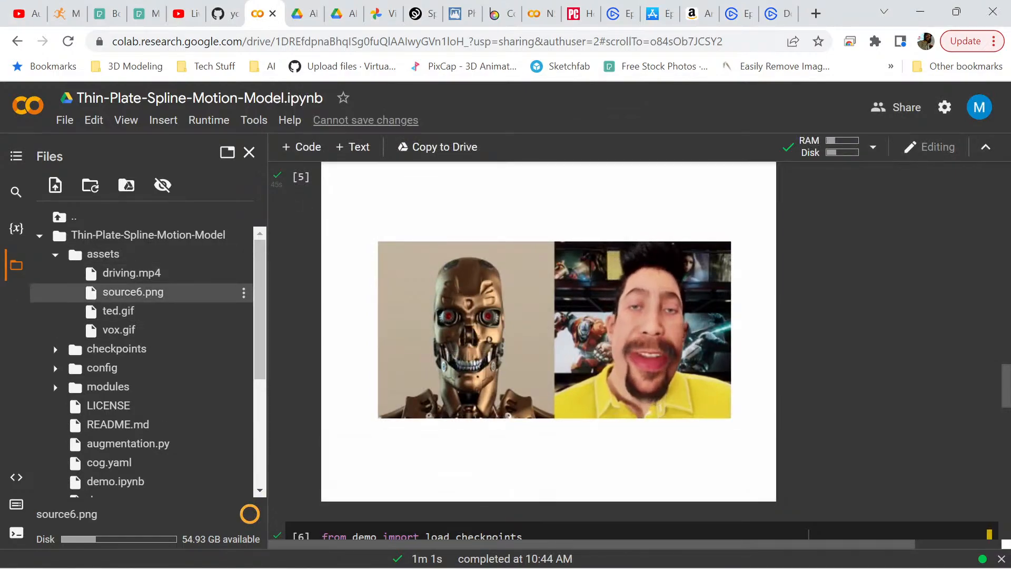
Rename the uploaded source6.png in the assets folder to source.png
left_click(243, 293)
left_click(283, 338)
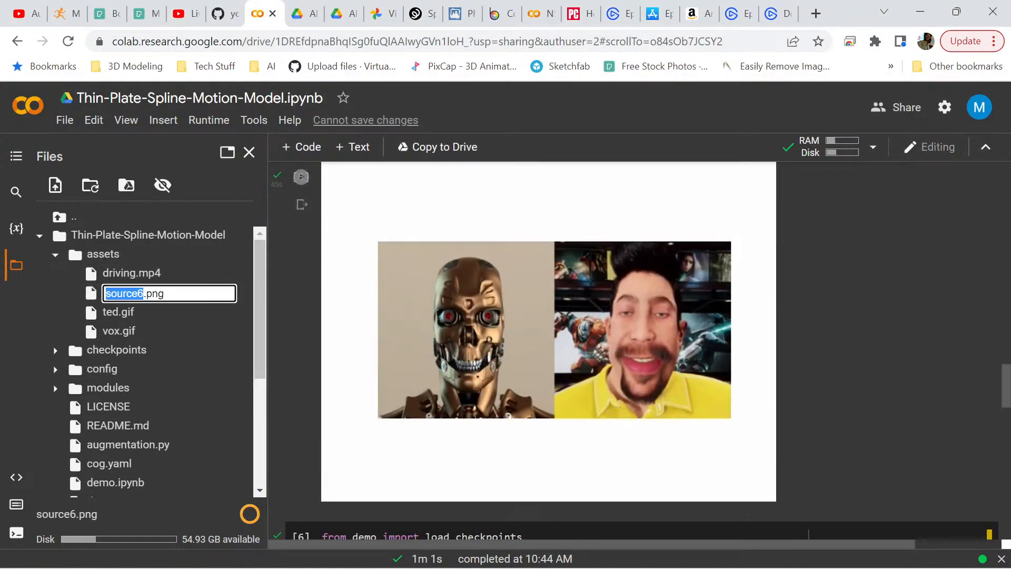
left_click(138, 293)
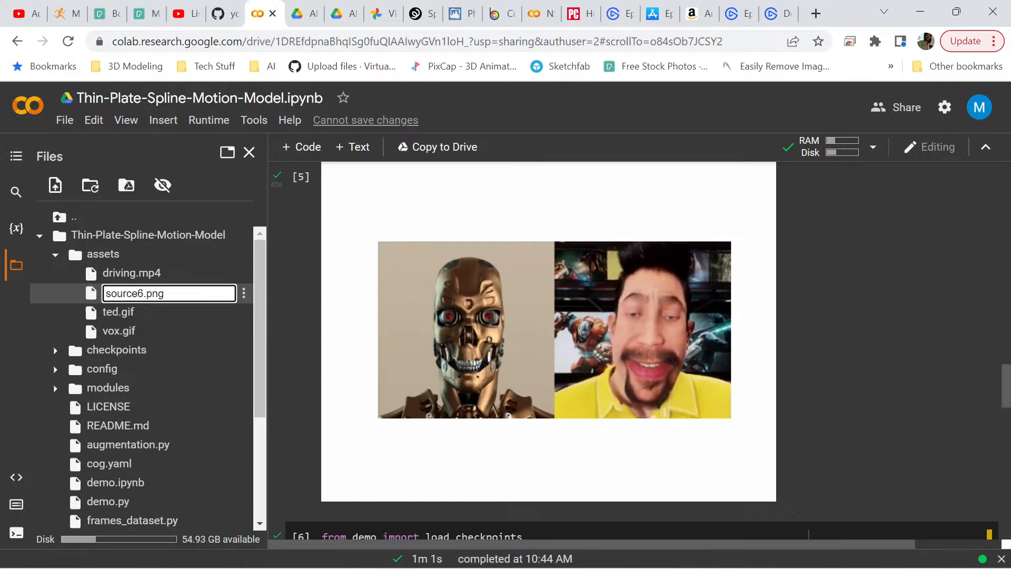
key("Return")
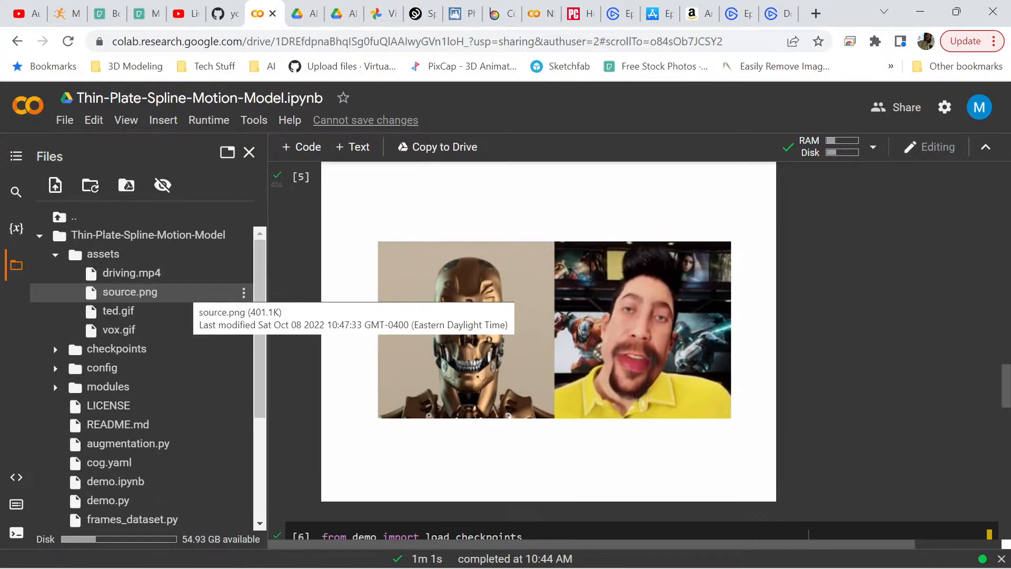
left_click(243, 291)
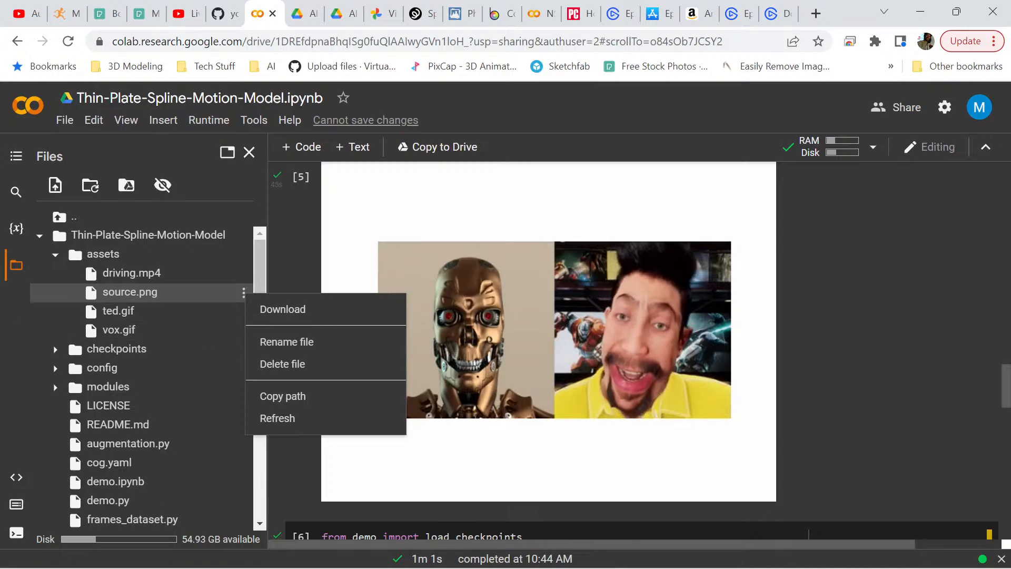
left_click(516, 337)
Rerun the cell that imports imageio and loads and displays the source image beside the driving video
scroll(516, 337, "up", 20)
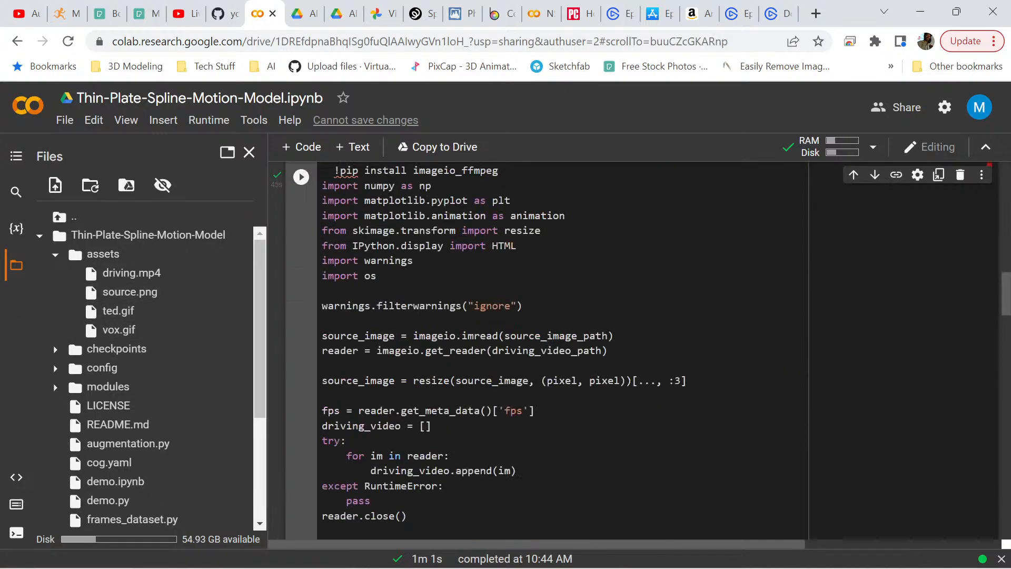
scroll(632, 348, "up", 3)
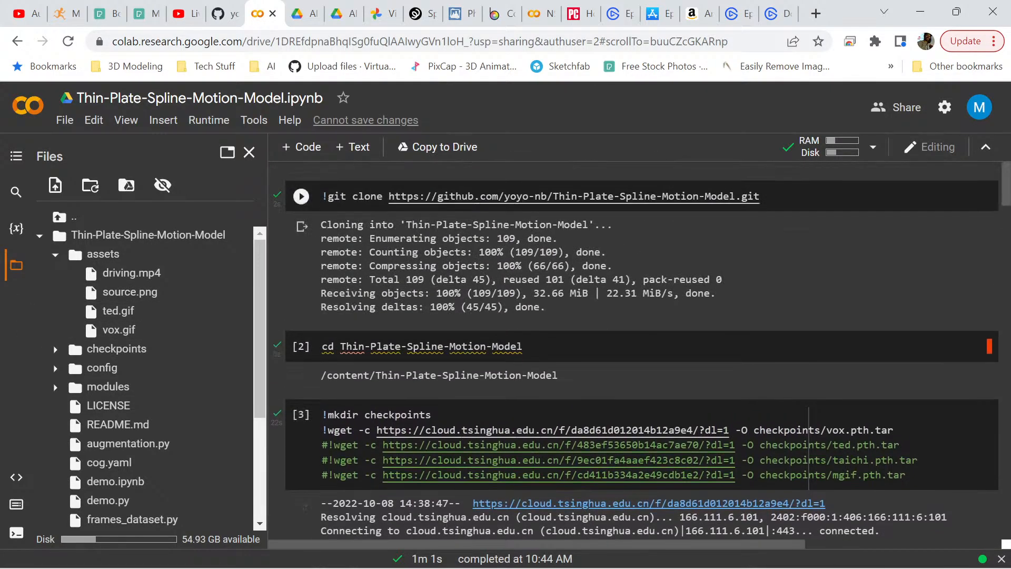
scroll(632, 348, "down", 20)
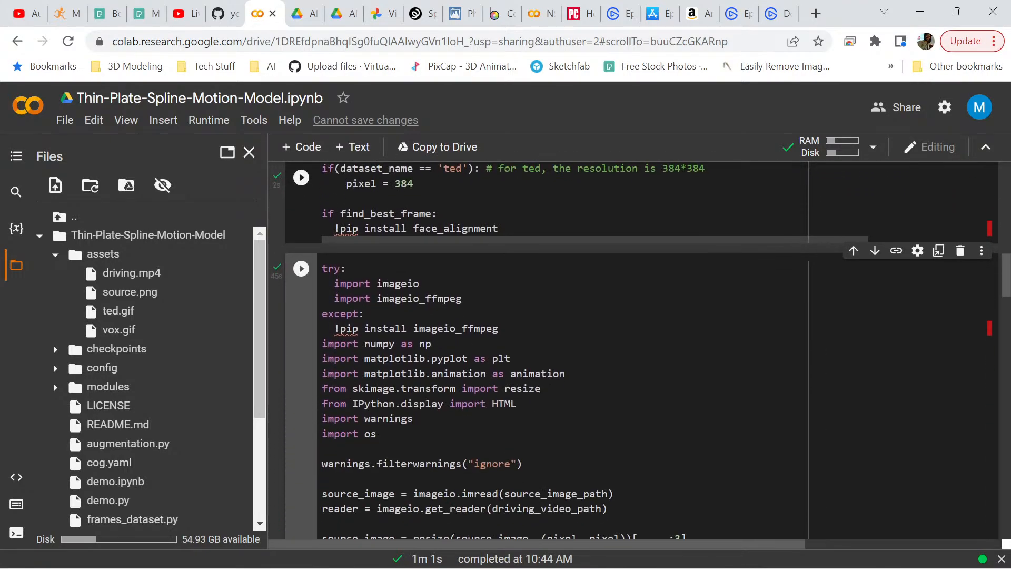
scroll(632, 347, "down", 15)
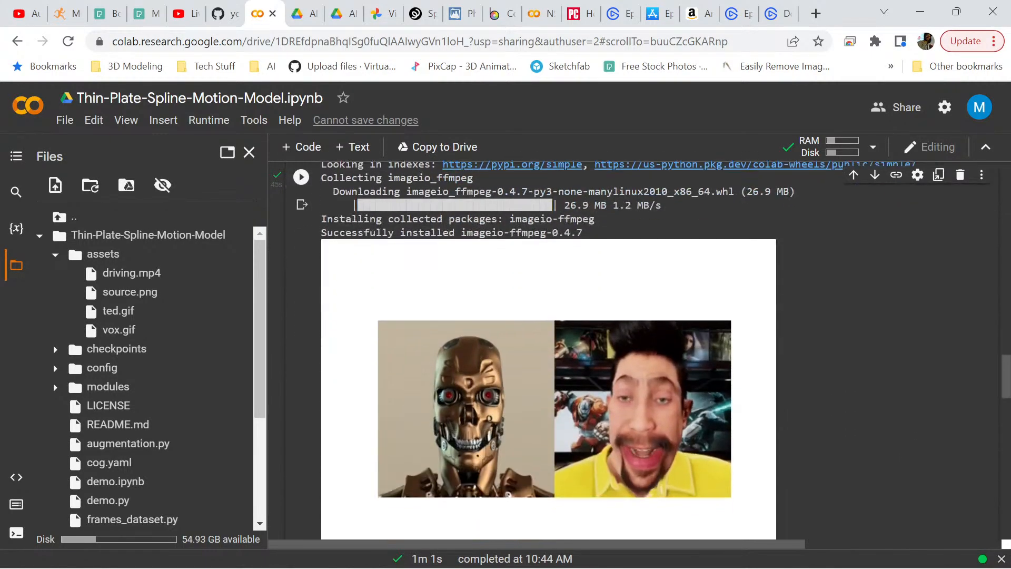
scroll(632, 348, "down", 10)
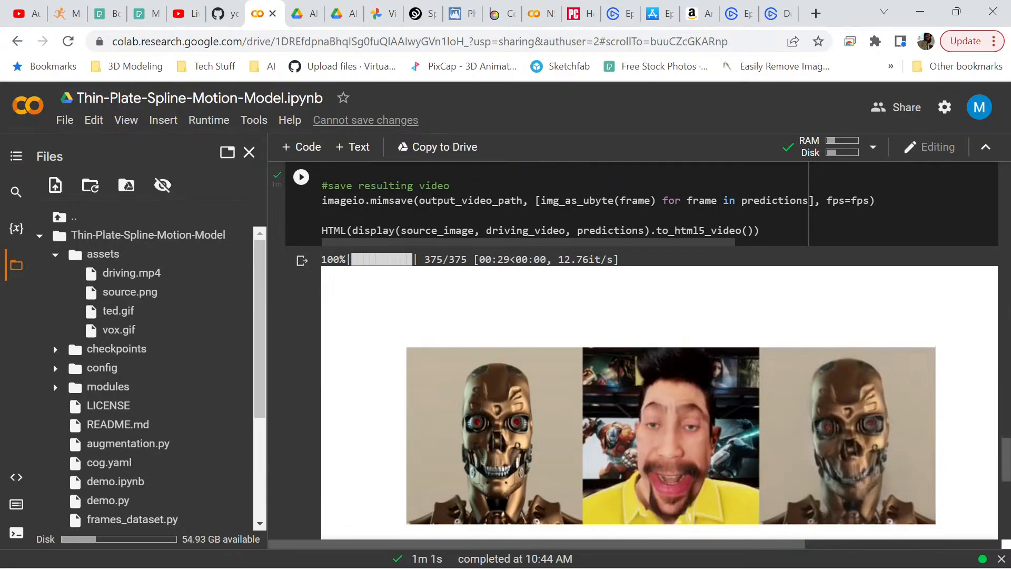
scroll(631, 348, "down", 5)
scroll(631, 347, "up", 12)
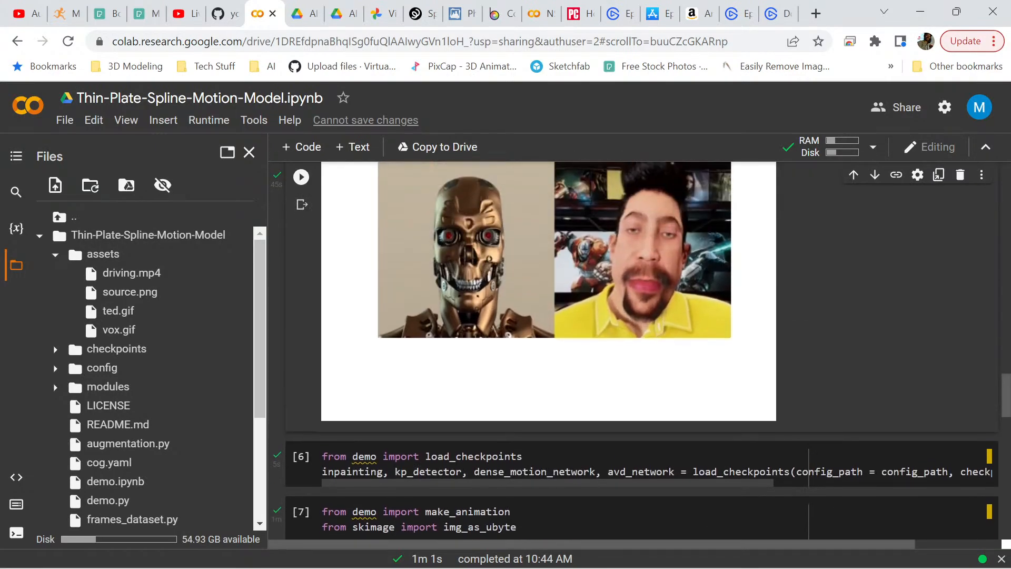
scroll(632, 347, "up", 8)
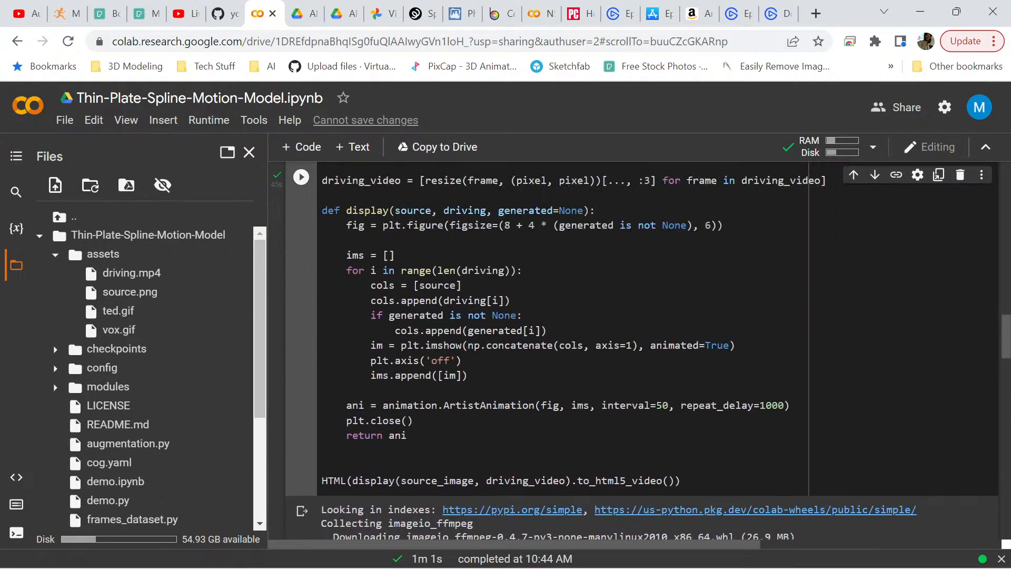
scroll(631, 347, "up", 10)
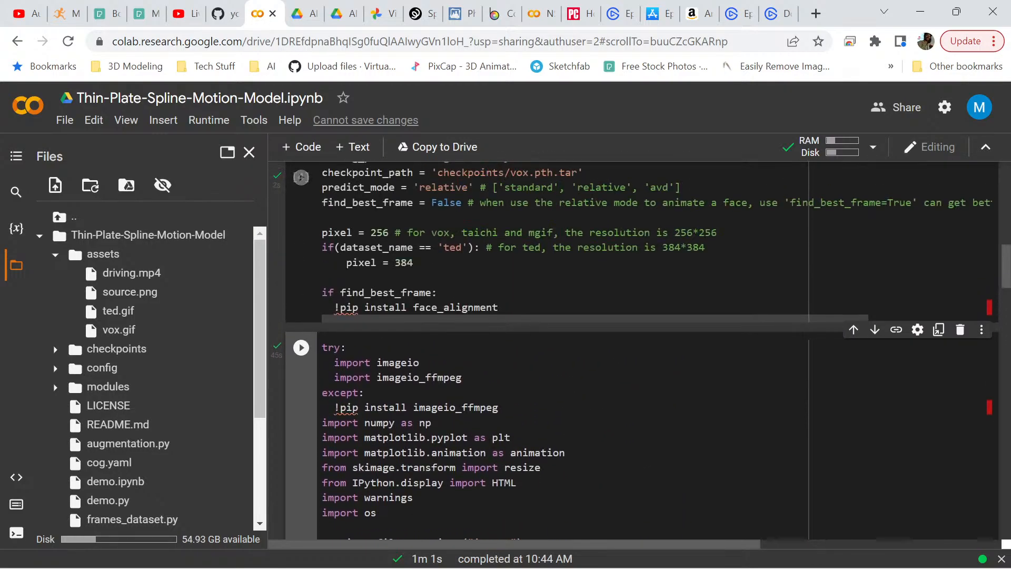
left_click(300, 347)
scroll(301, 347, "down", 3)
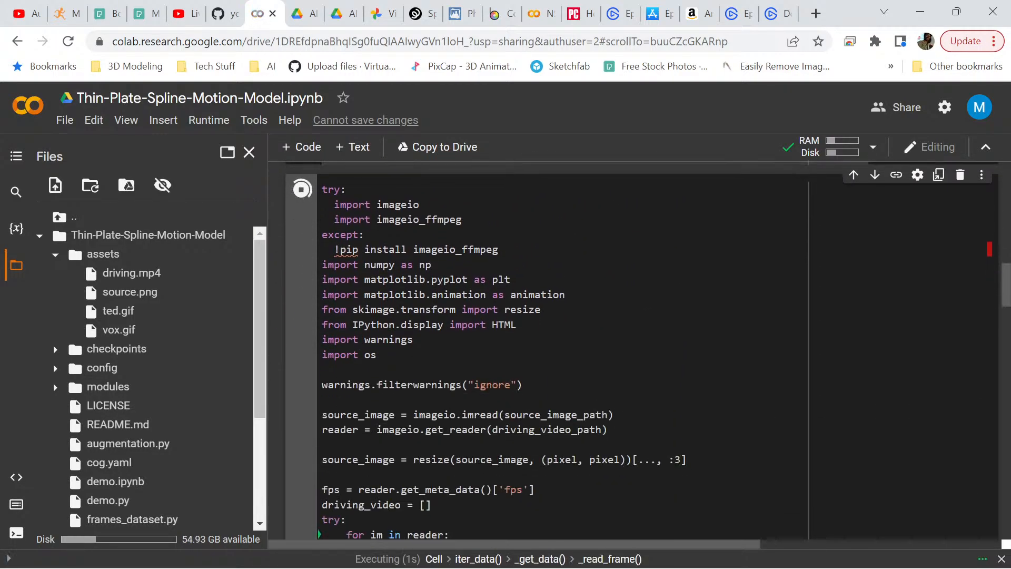
scroll(632, 347, "down", 12)
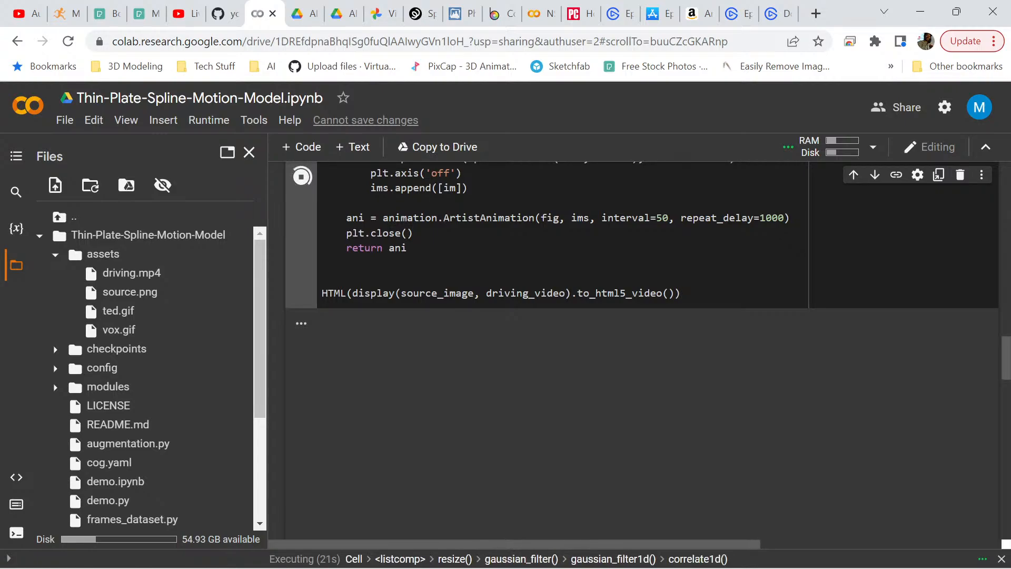
scroll(641, 316, "up", 3)
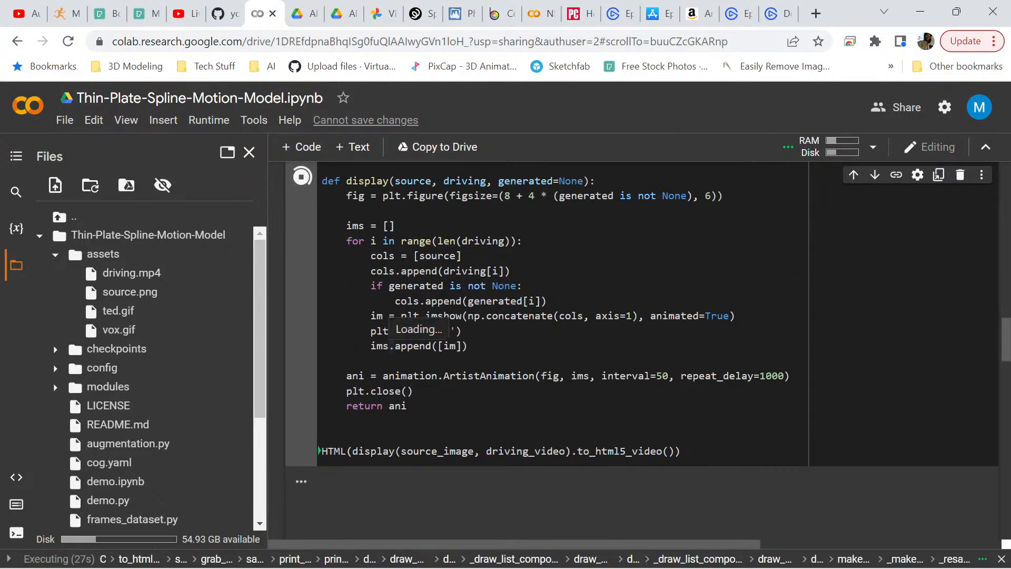
scroll(416, 346, "down", 1)
scroll(641, 295, "down", 2)
scroll(641, 337, "down", 3)
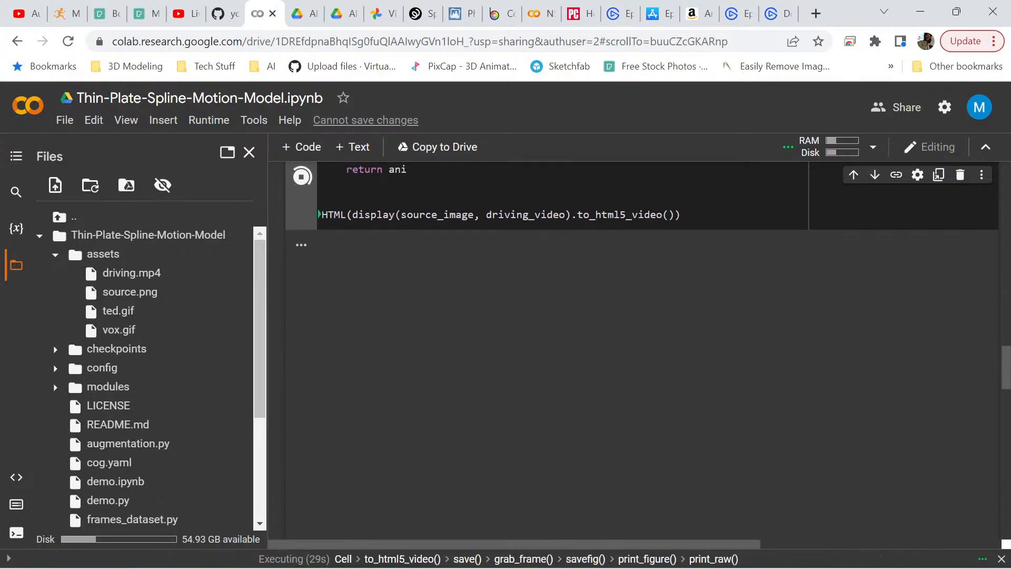
scroll(642, 337, "up", 3)
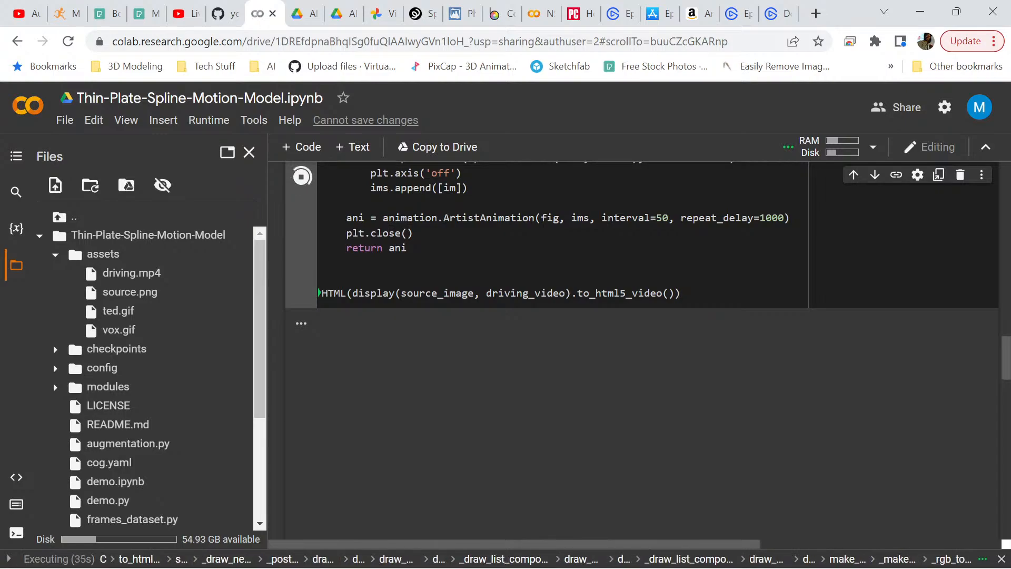
scroll(632, 369, "down", 6)
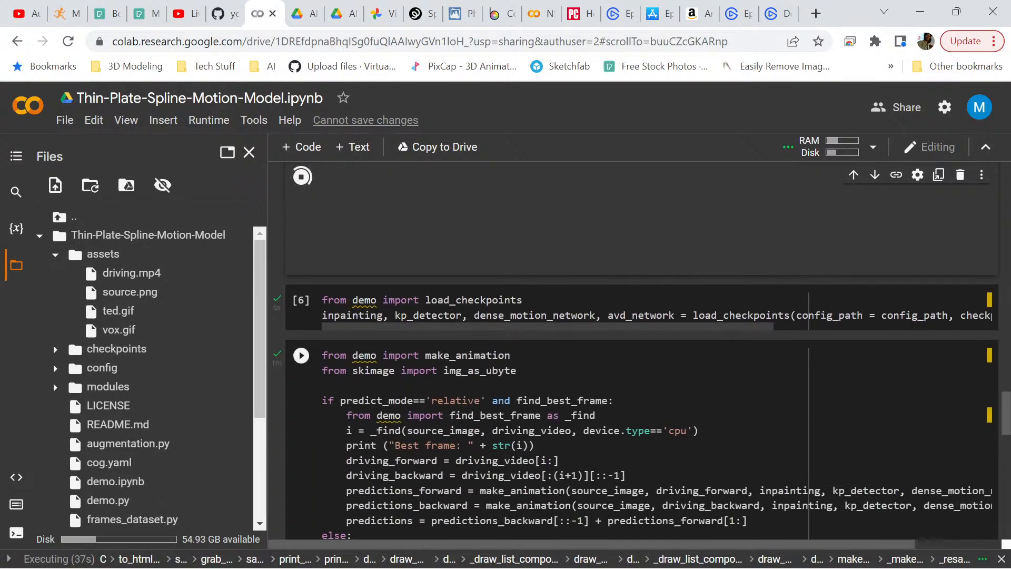
scroll(632, 353, "up", 5)
scroll(632, 353, "up", 10)
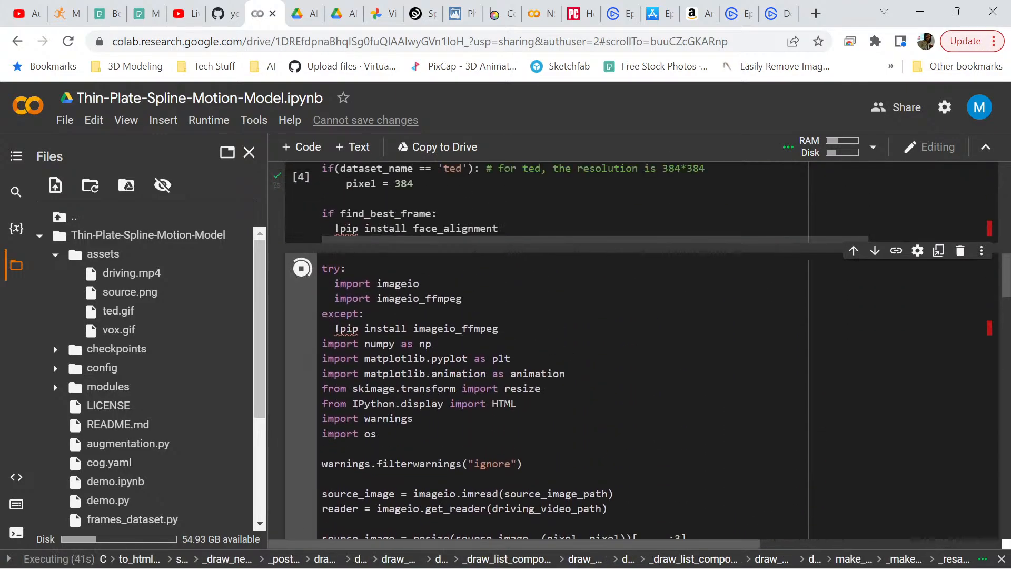
Rerun the load_checkpoints and make_animation cells to generate the robot animation, and pause the resulting comparison video
scroll(632, 353, "down", 15)
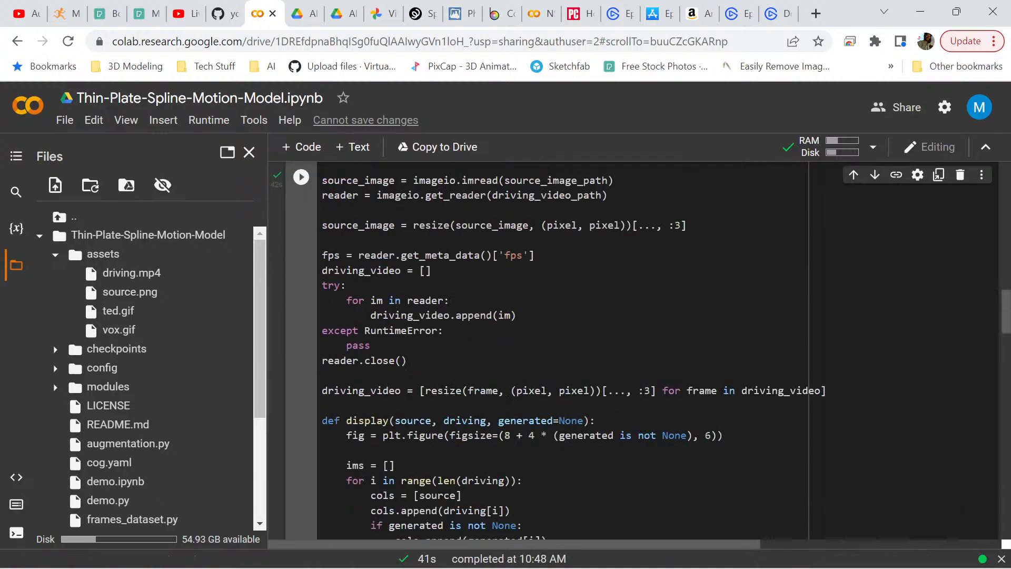
scroll(632, 353, "down", 2)
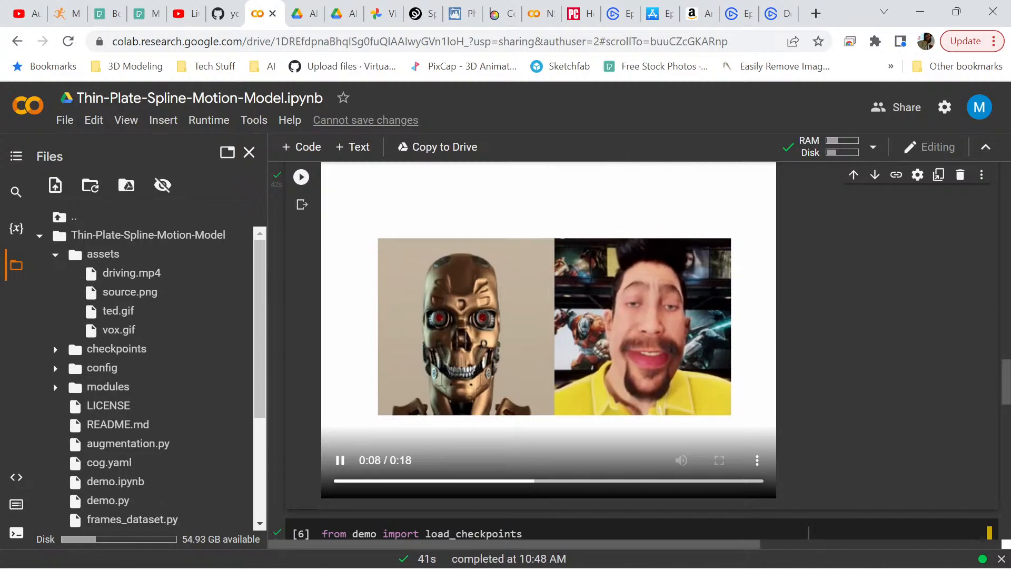
scroll(549, 358, "down", 4)
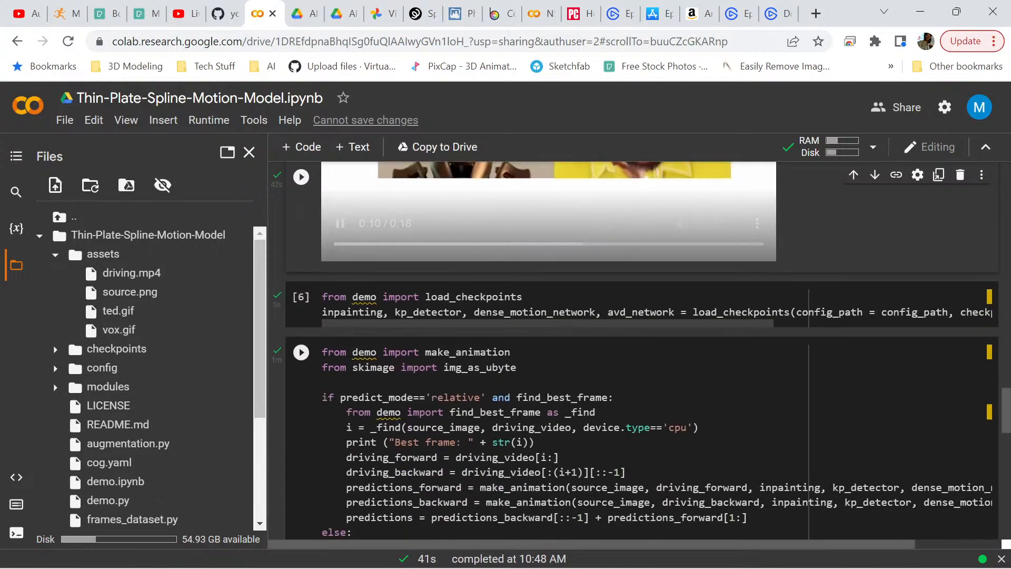
left_click(301, 218)
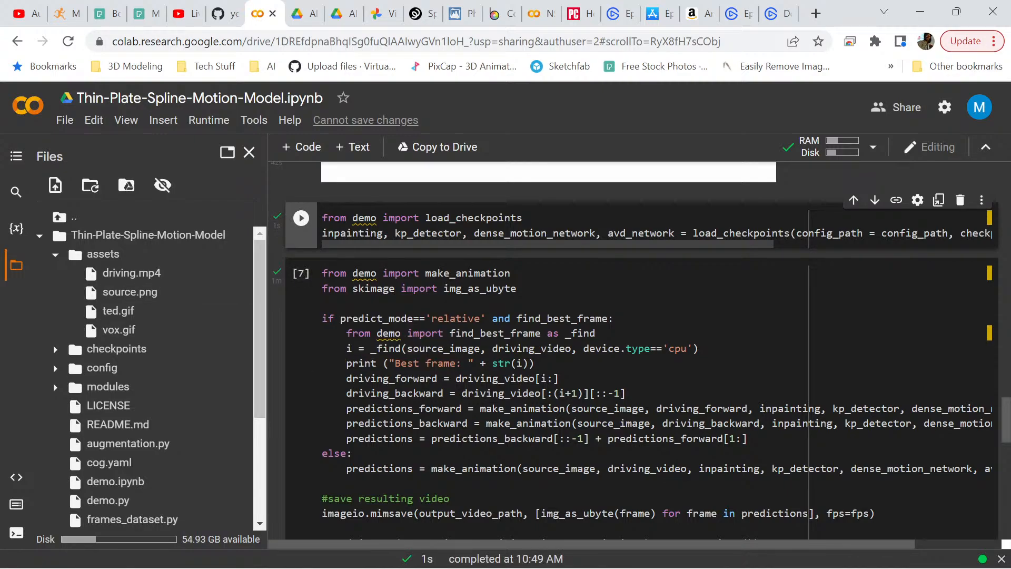
left_click(300, 273)
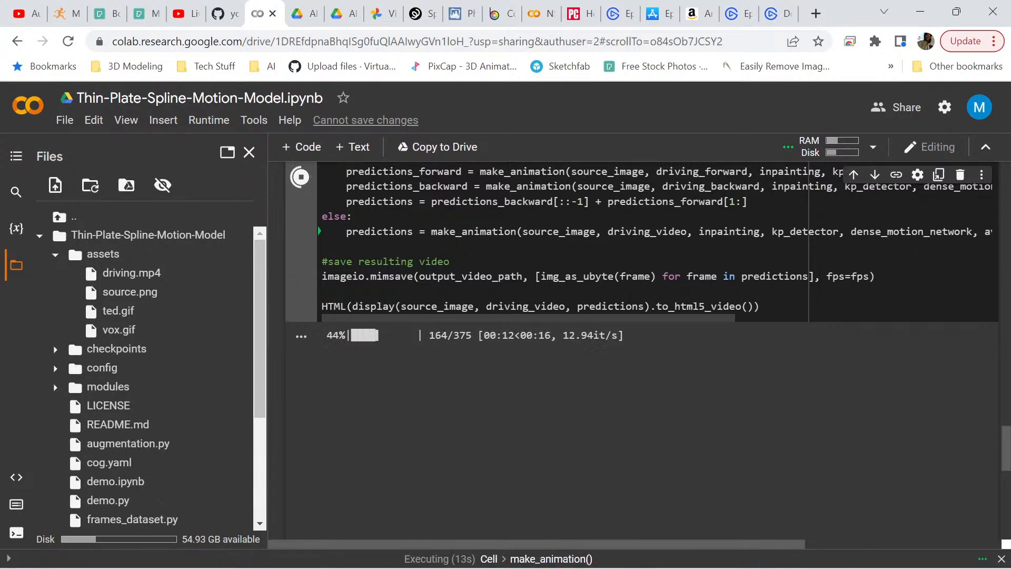
mouse_move(830, 147)
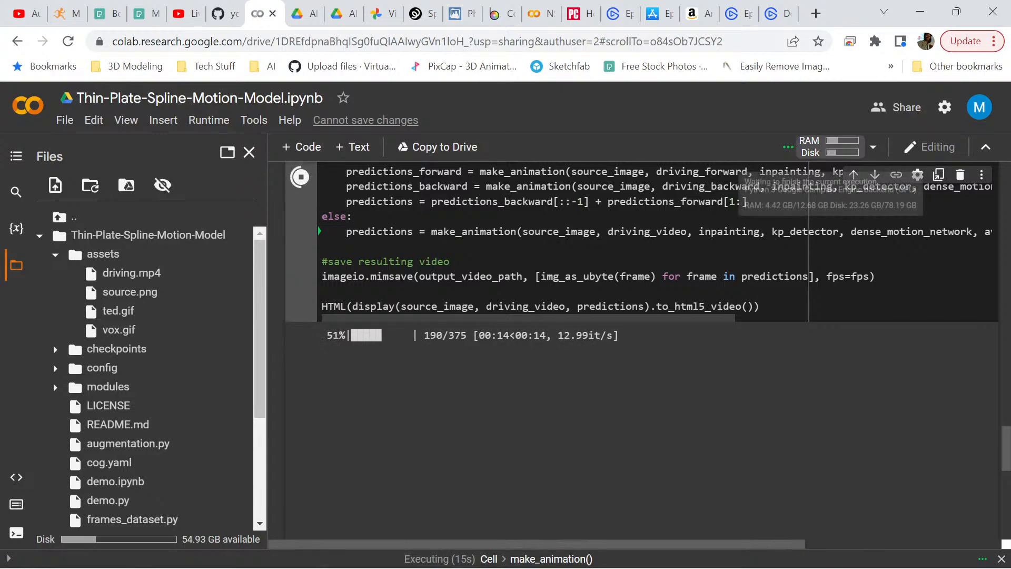
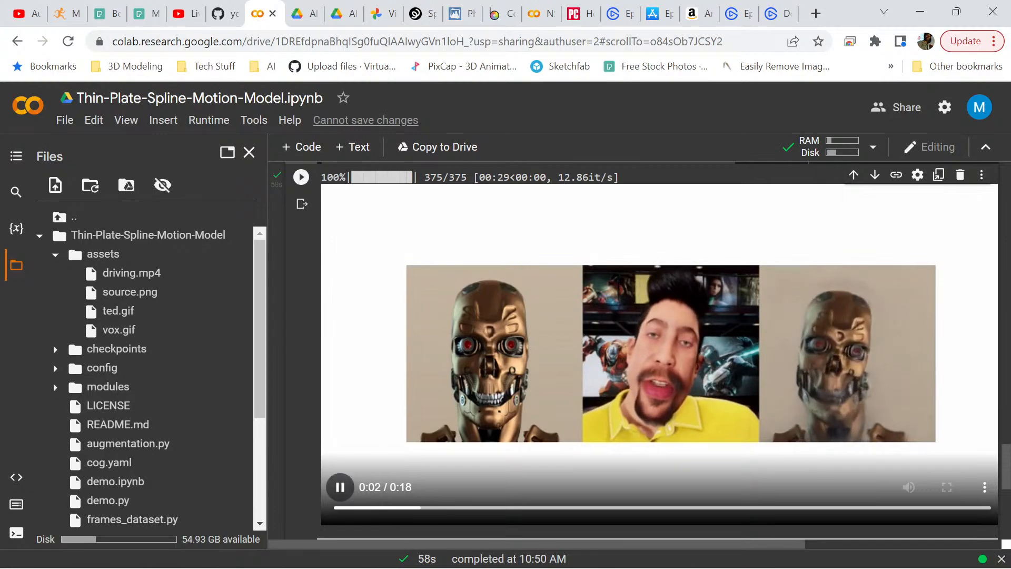
left_click(340, 487)
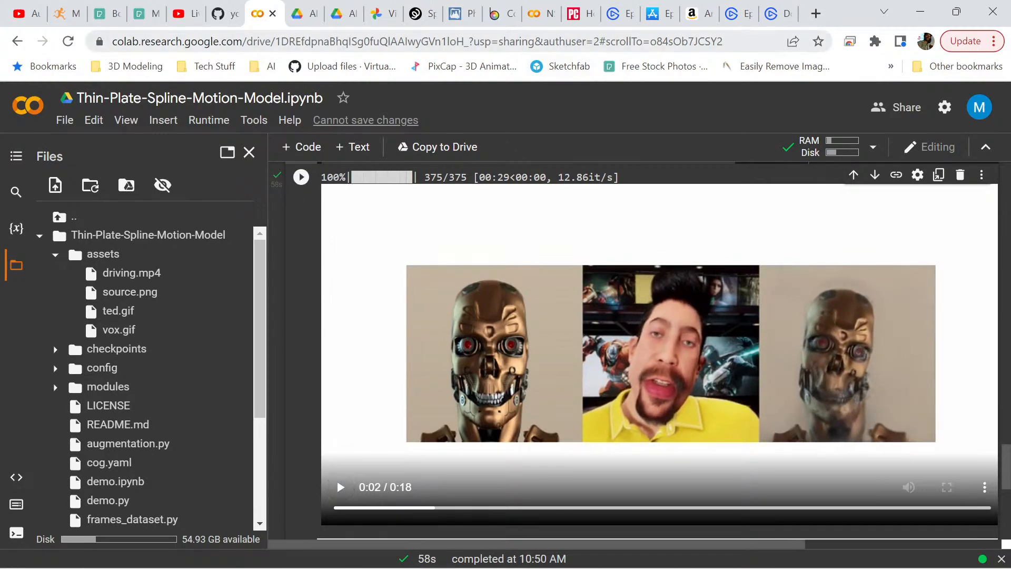
Switch to the NOP's Stable Diffusion Colab notebook, dismiss the runtime notice, and examine the generated robot portraits in the output
left_click(537, 13)
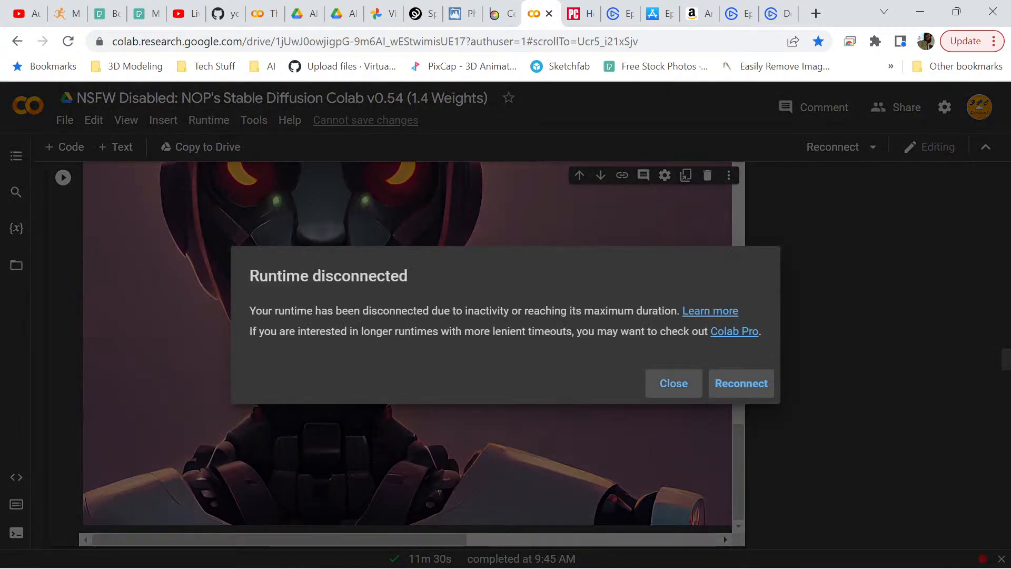
left_click(674, 383)
scroll(408, 348, "up", 5)
scroll(408, 348, "down", 3)
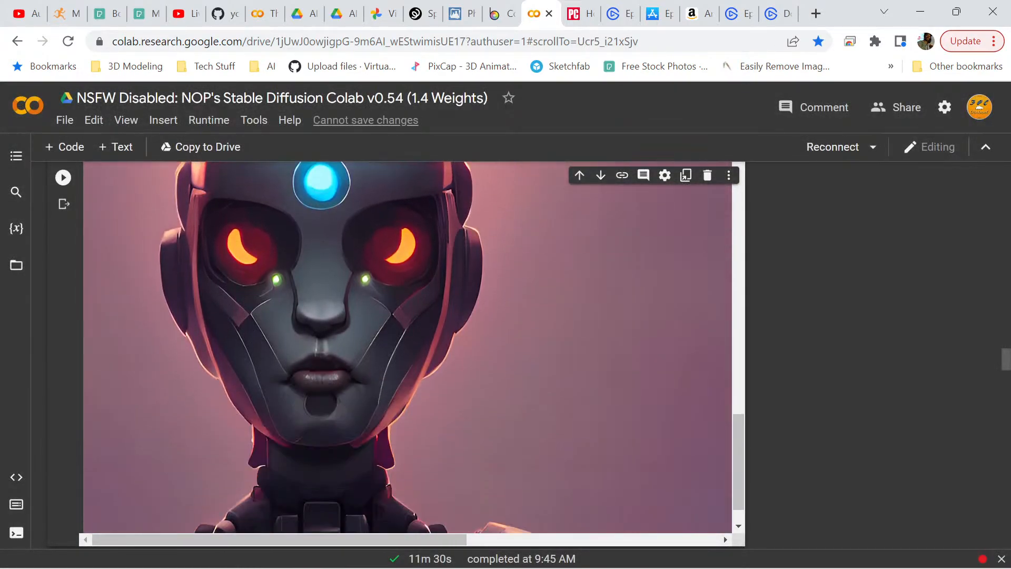
scroll(408, 348, "up", 10)
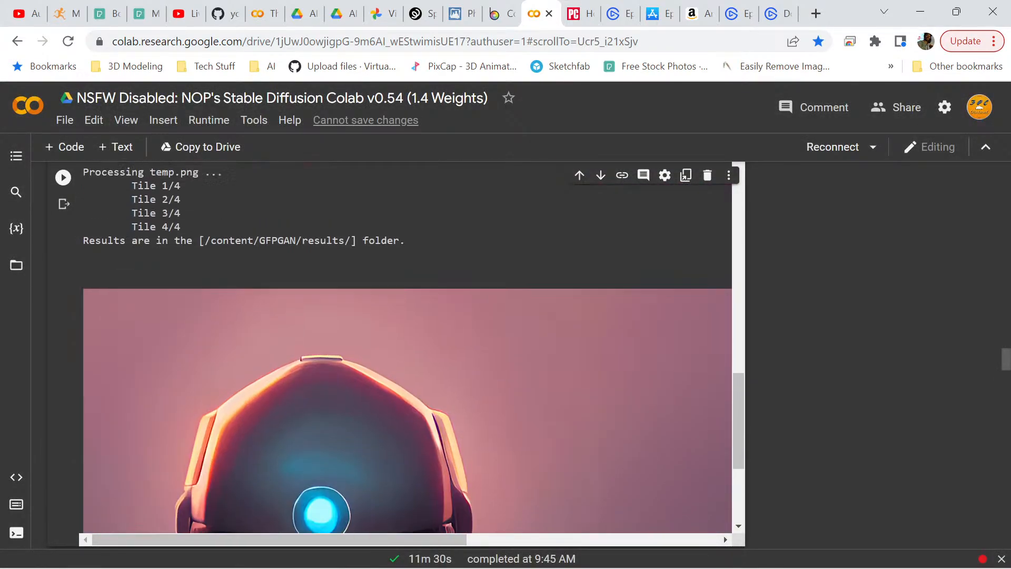
scroll(408, 347, "up", 3)
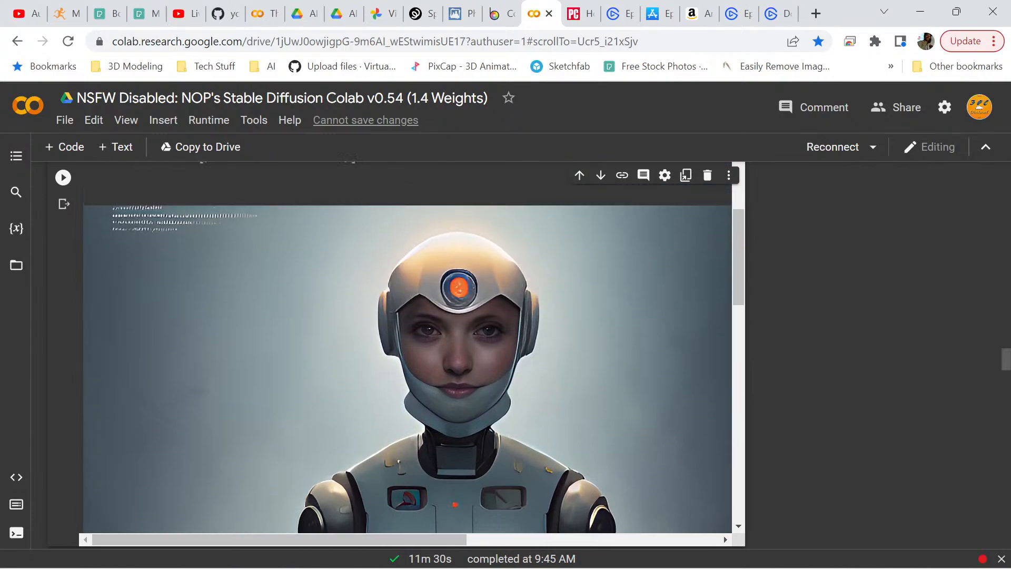
scroll(408, 347, "up", 5)
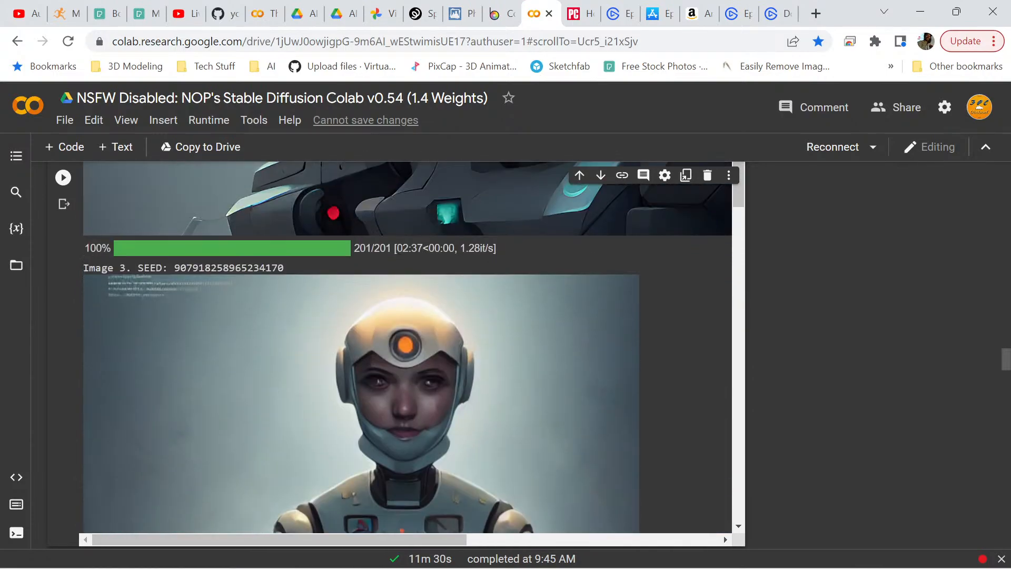
scroll(408, 347, "up", 3)
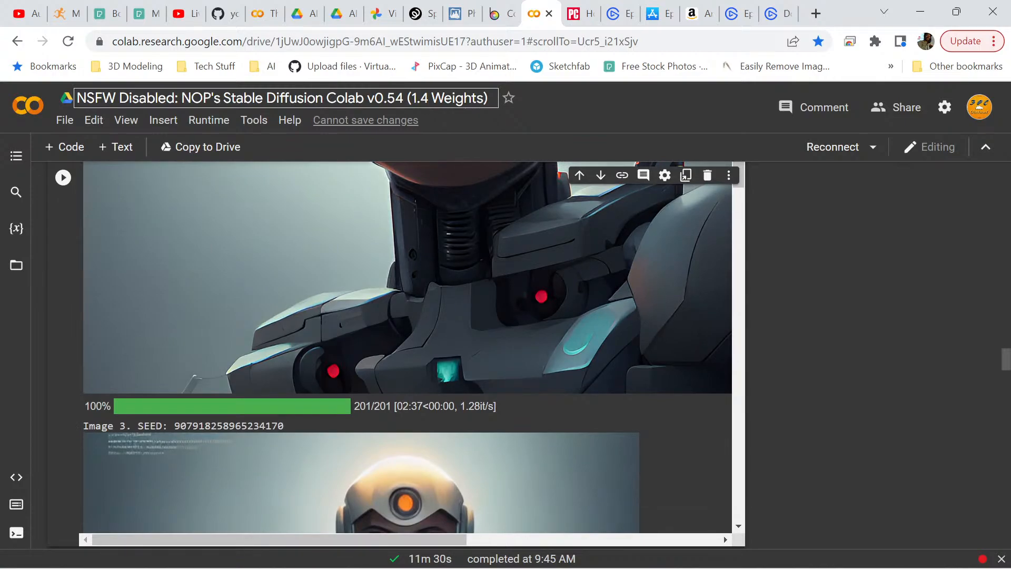
scroll(408, 348, "up", 10)
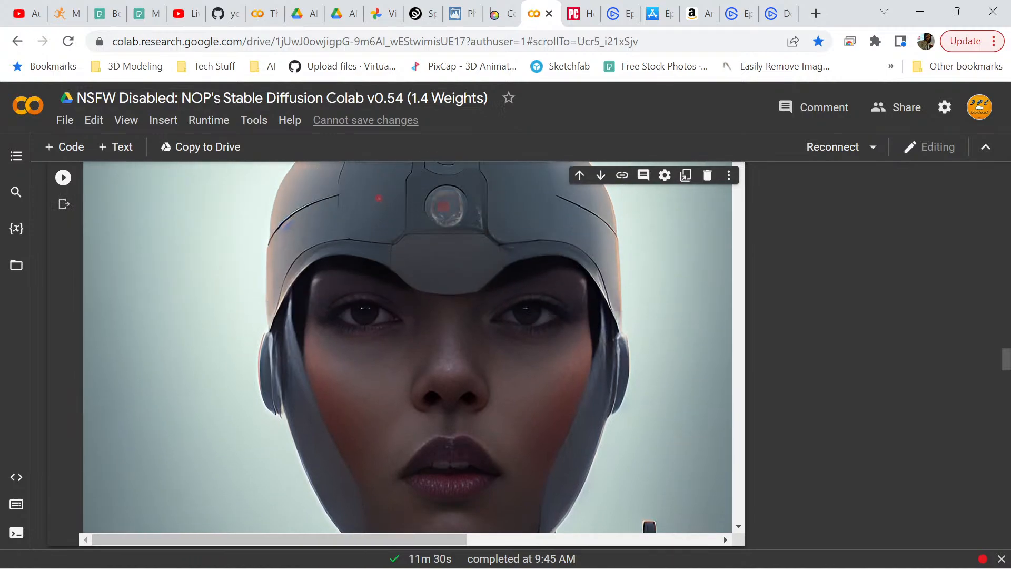
scroll(408, 347, "up", 3)
scroll(408, 348, "down", 12)
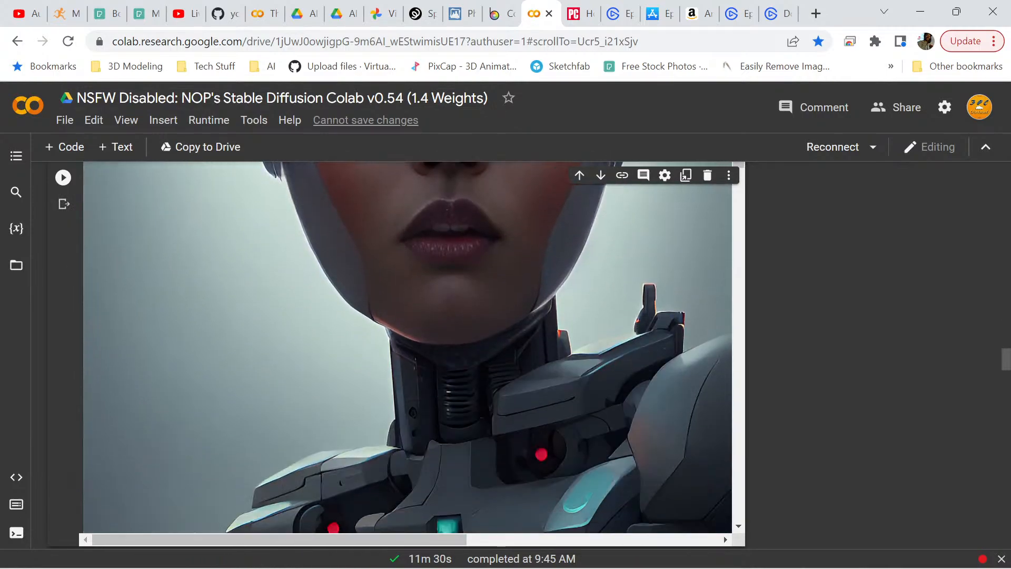
scroll(408, 347, "down", 3)
scroll(408, 348, "up", 1)
scroll(408, 348, "down", 6)
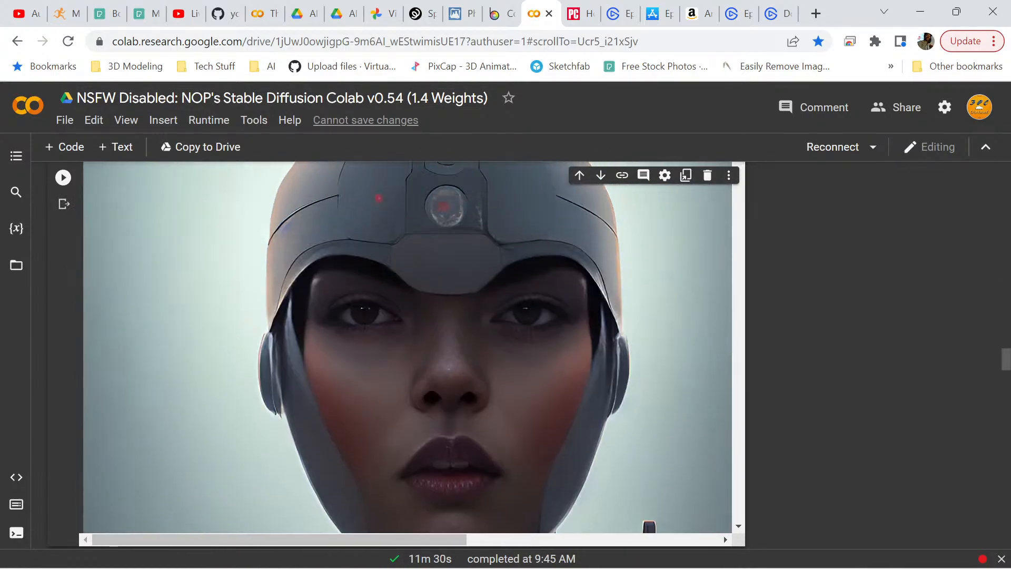
scroll(408, 347, "up", 20)
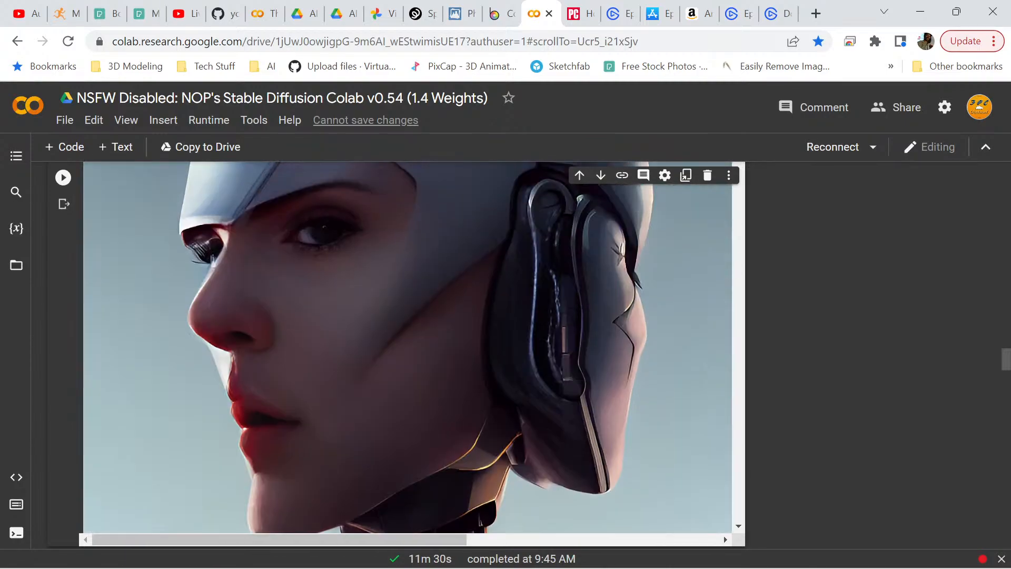
scroll(408, 347, "up", 20)
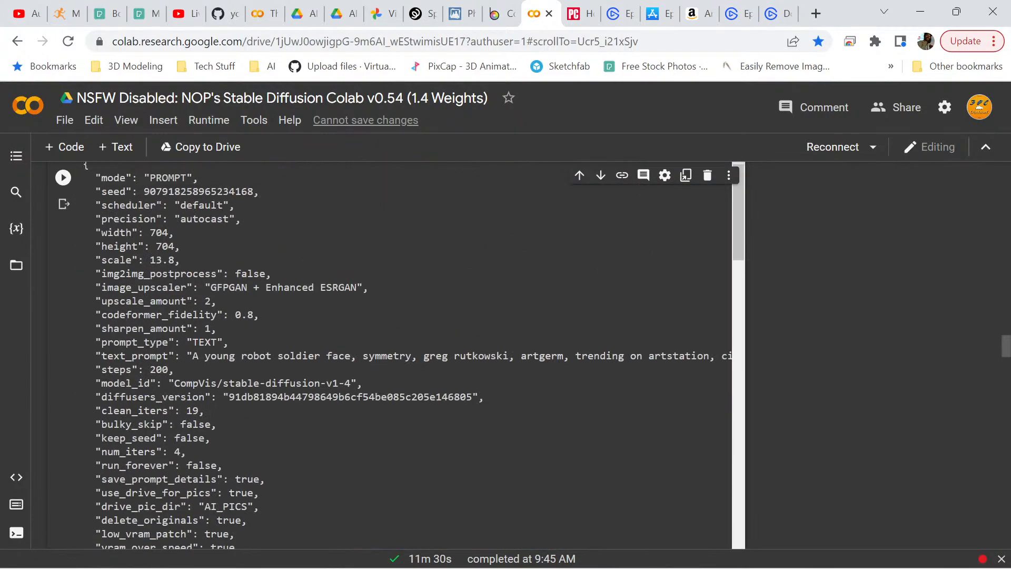
Edit TEXT_PROMPT in the prompt settings: remove "young" and replace "robot soldier" with "cyborg" so it begins "A male cyborg face, symmetry"
scroll(408, 348, "down", 10)
scroll(408, 347, "up", 5)
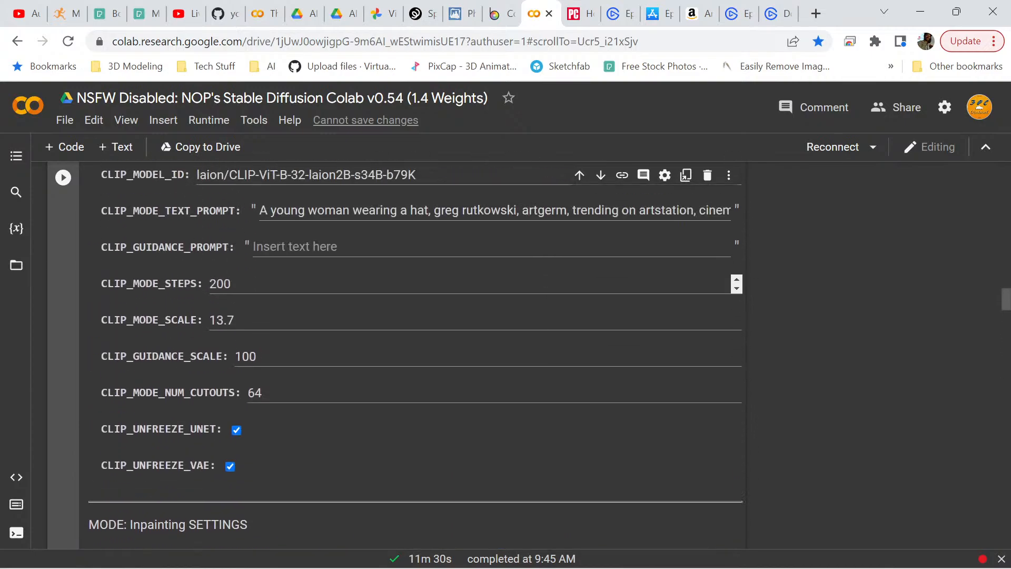
scroll(407, 348, "down", 3)
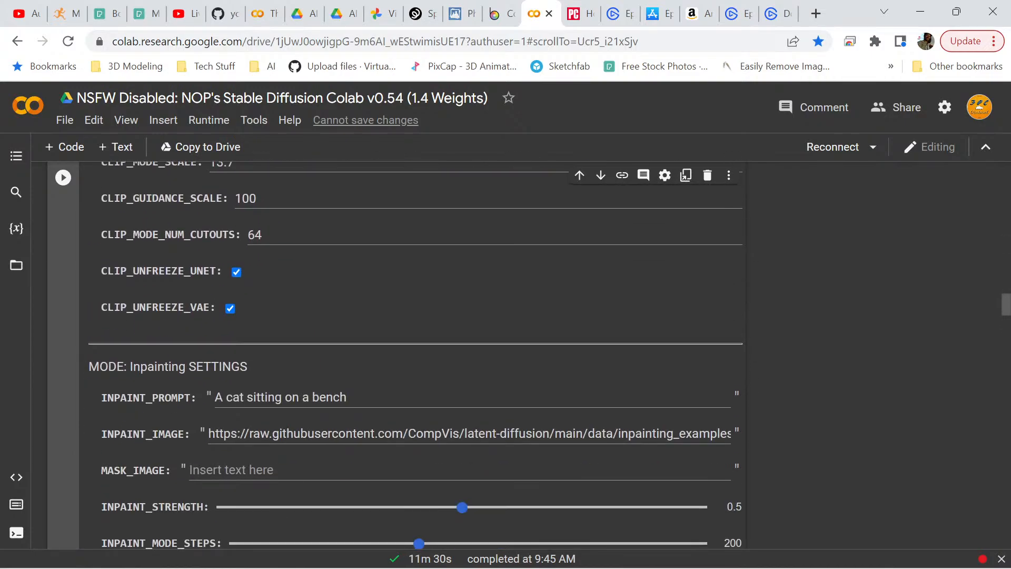
scroll(407, 347, "up", 10)
scroll(407, 347, "up", 15)
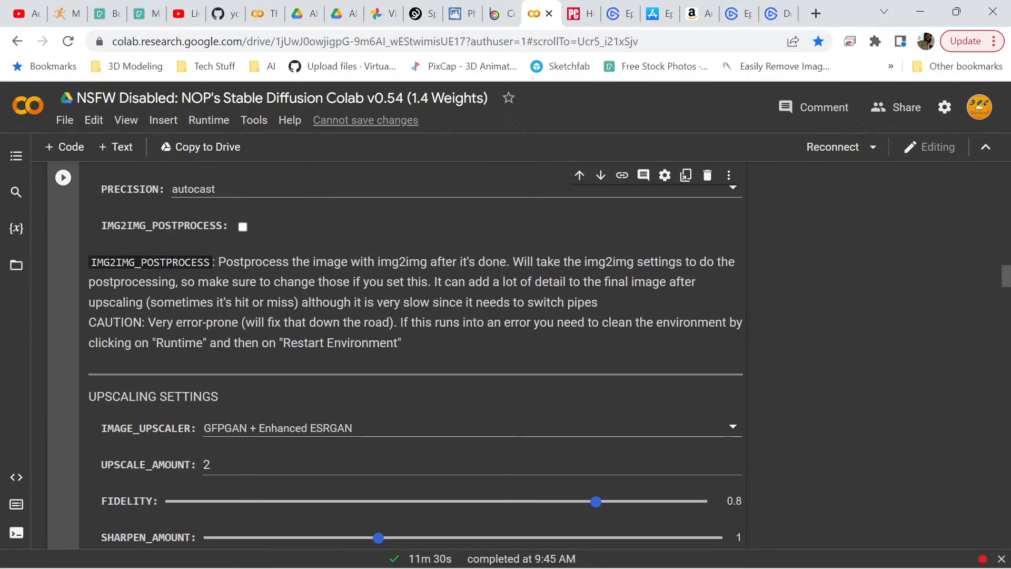
scroll(408, 347, "down", 12)
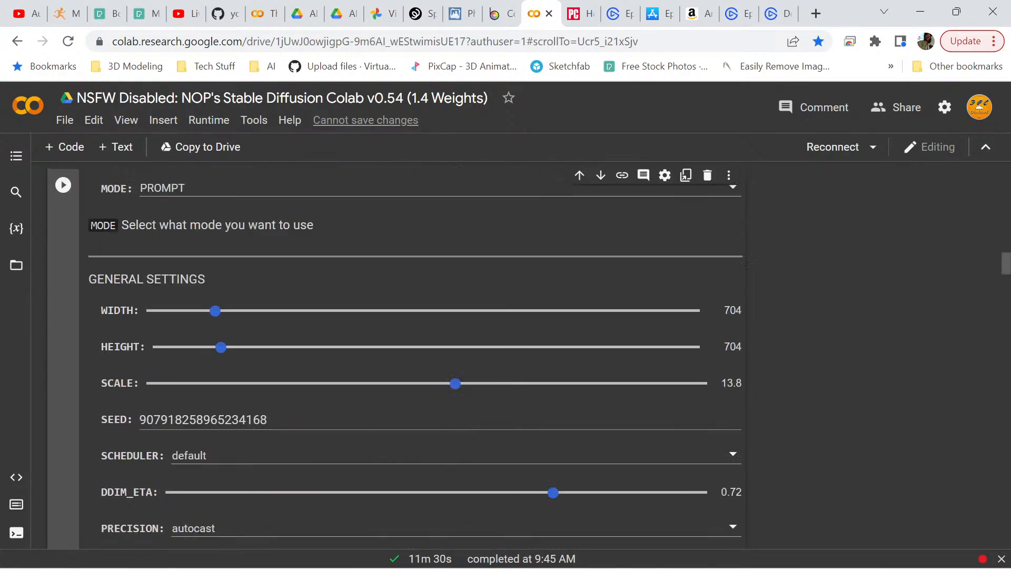
scroll(408, 348, "down", 3)
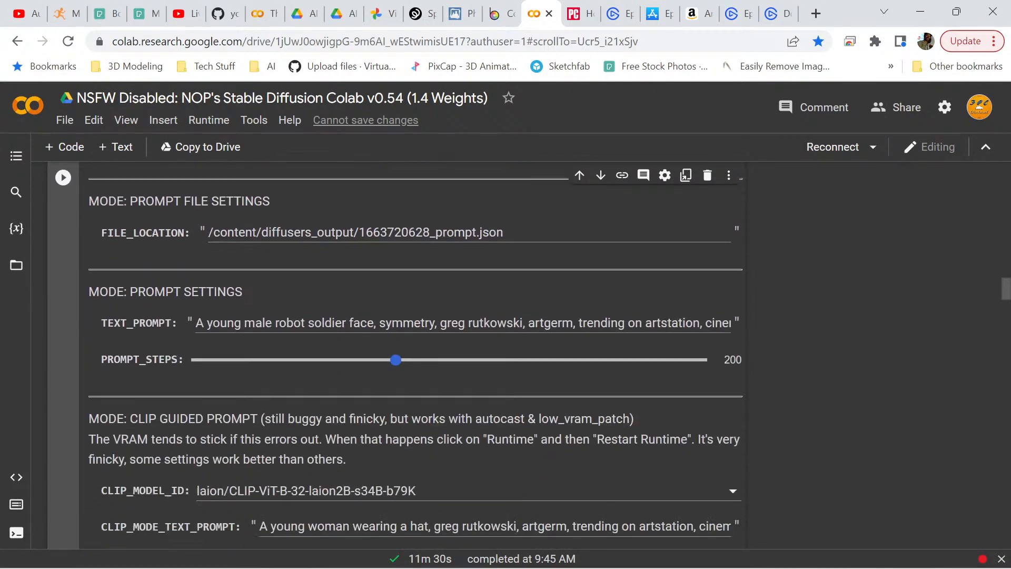
scroll(408, 348, "up", 1)
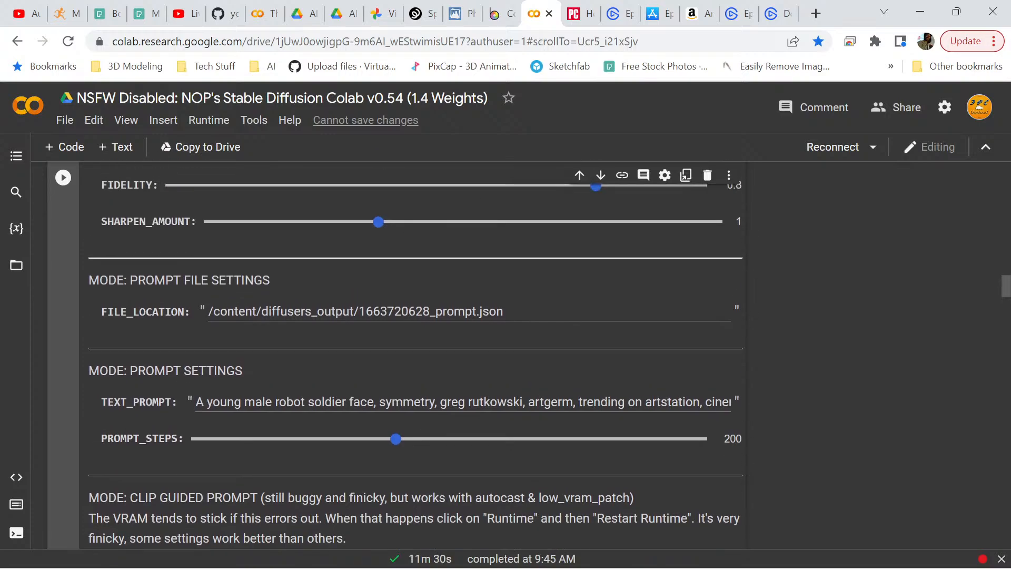
scroll(408, 347, "down", 2)
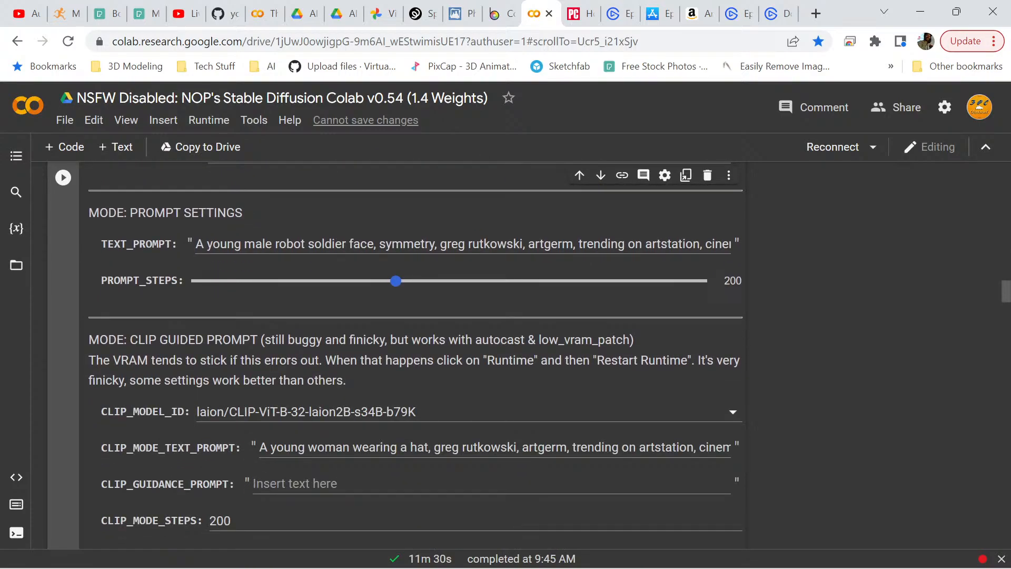
left_click_drag(196, 244, 241, 243)
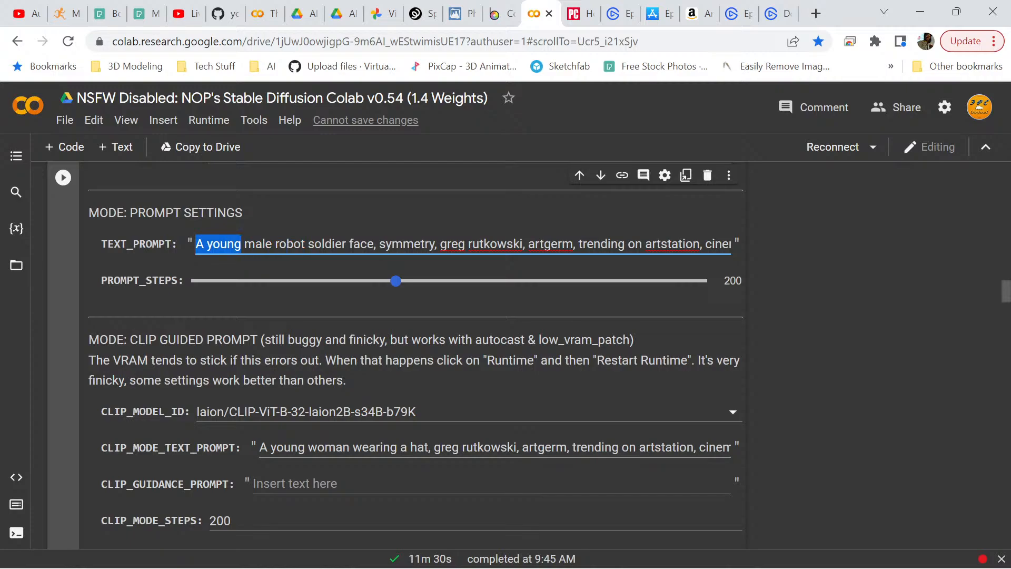
left_click(241, 243)
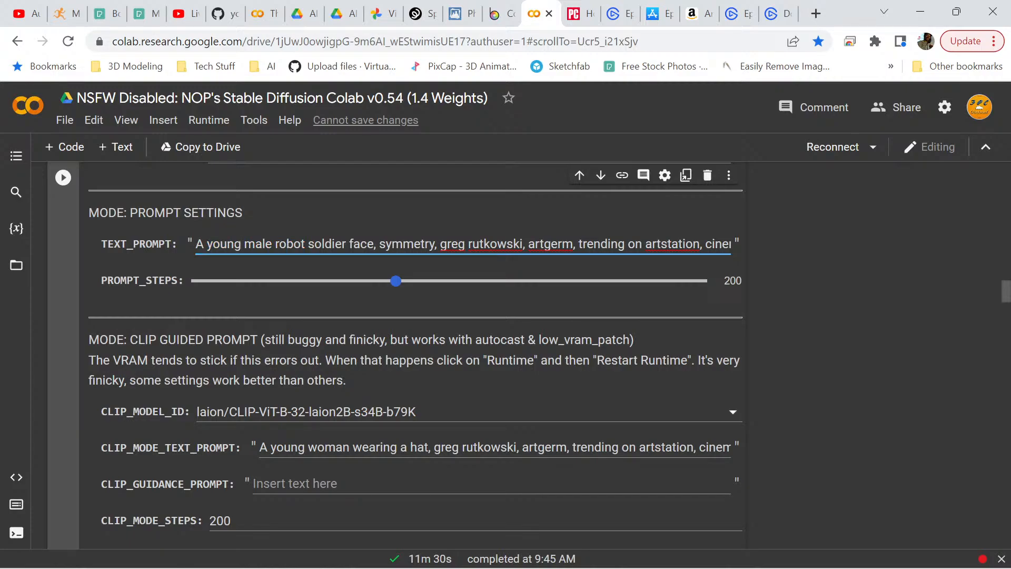
left_click_drag(245, 244, 207, 243)
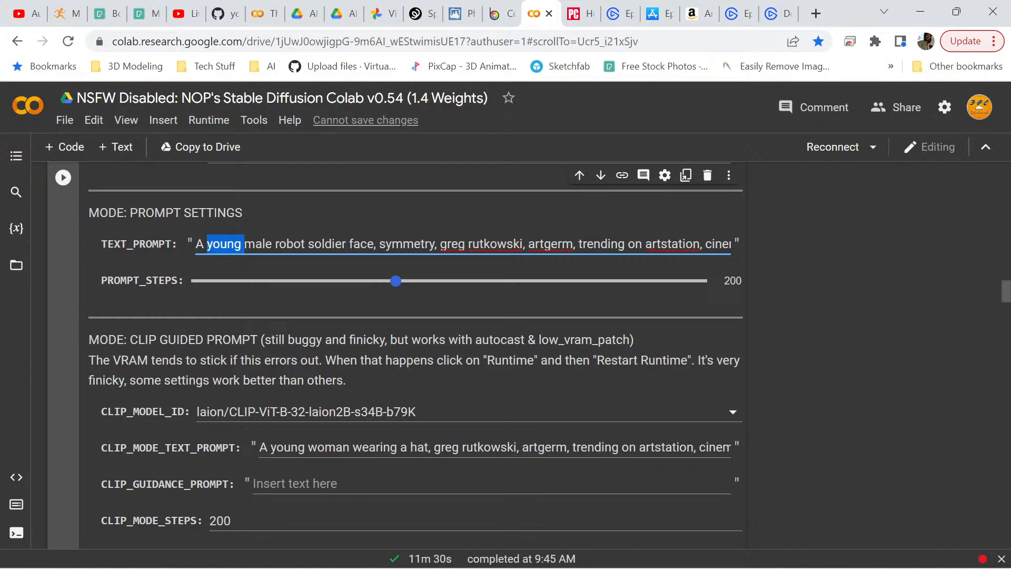
key("BackSpace")
left_click_drag(237, 244, 309, 243)
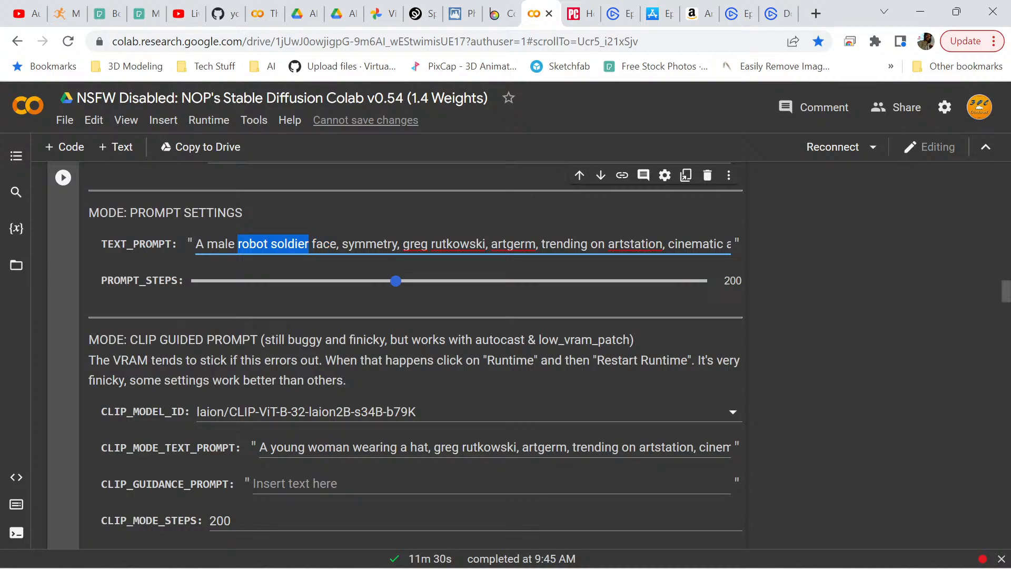
type("cyborg")
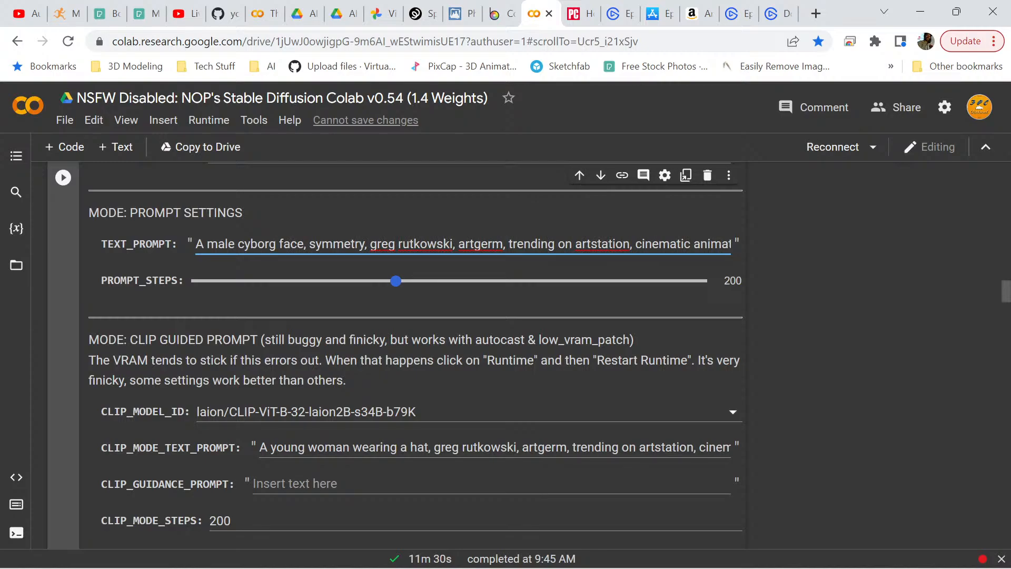
left_click_drag(309, 243, 364, 243)
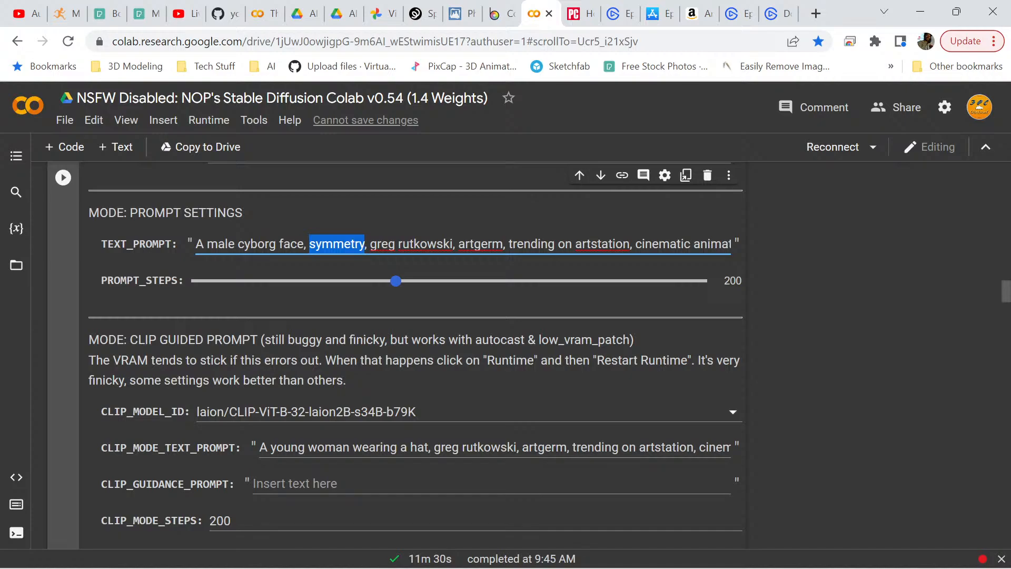
left_click(509, 260)
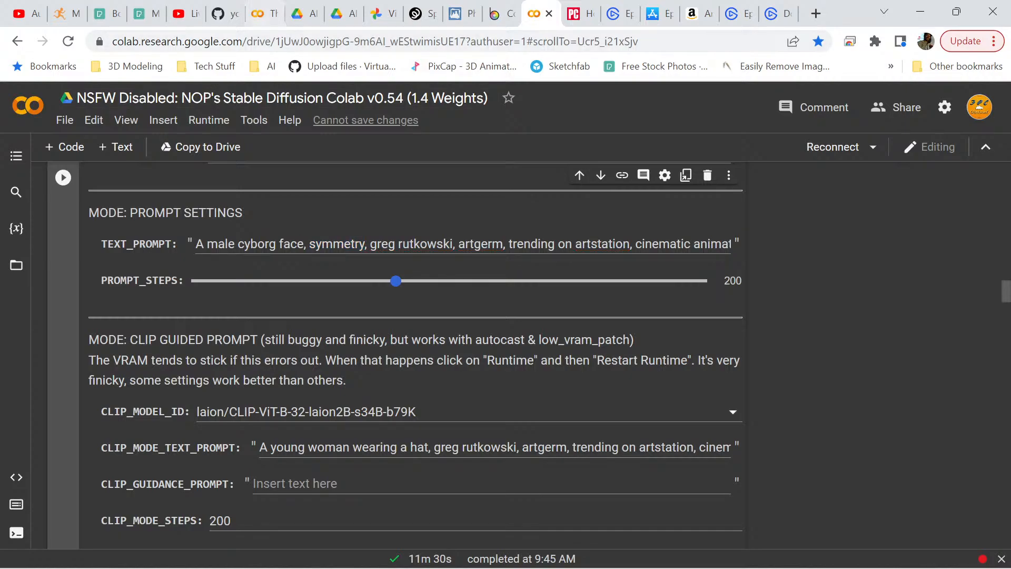
left_click(262, 13)
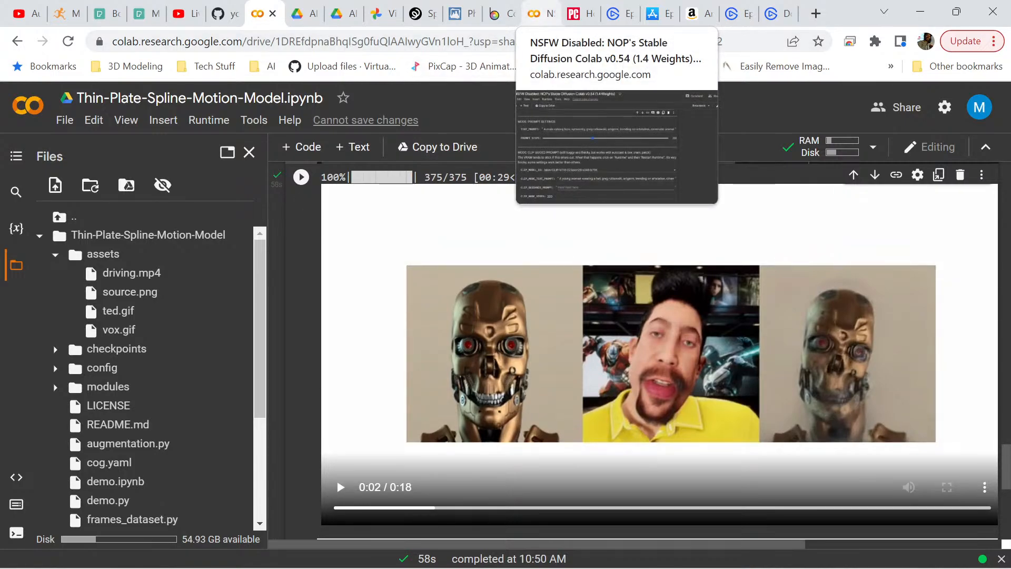
left_click(540, 14)
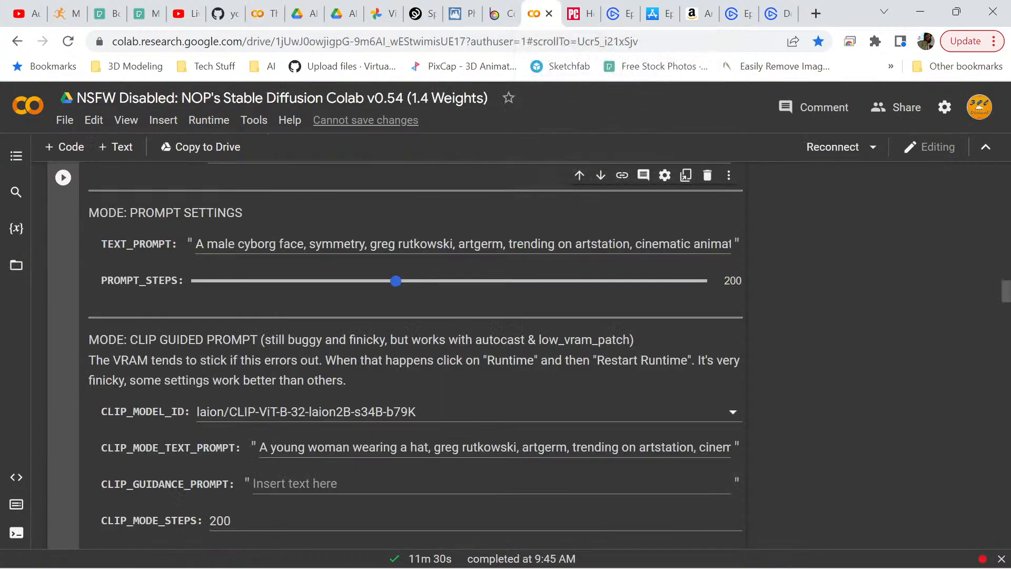
Run the Render Images cell with the cyborg prompt, leaving the remaining mode, version and advanced settings as they are
scroll(415, 356, "down", 3)
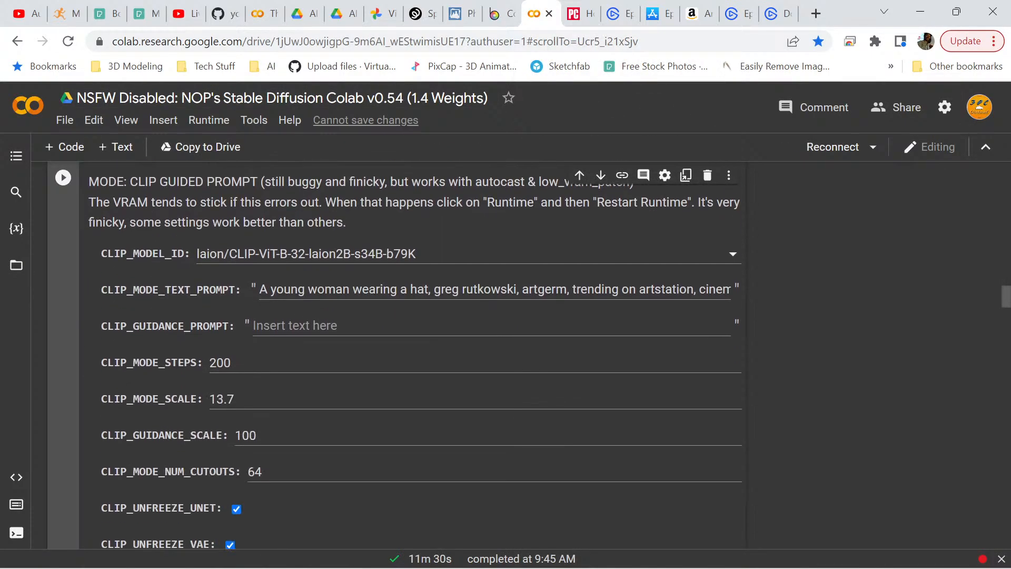
scroll(416, 356, "down", 12)
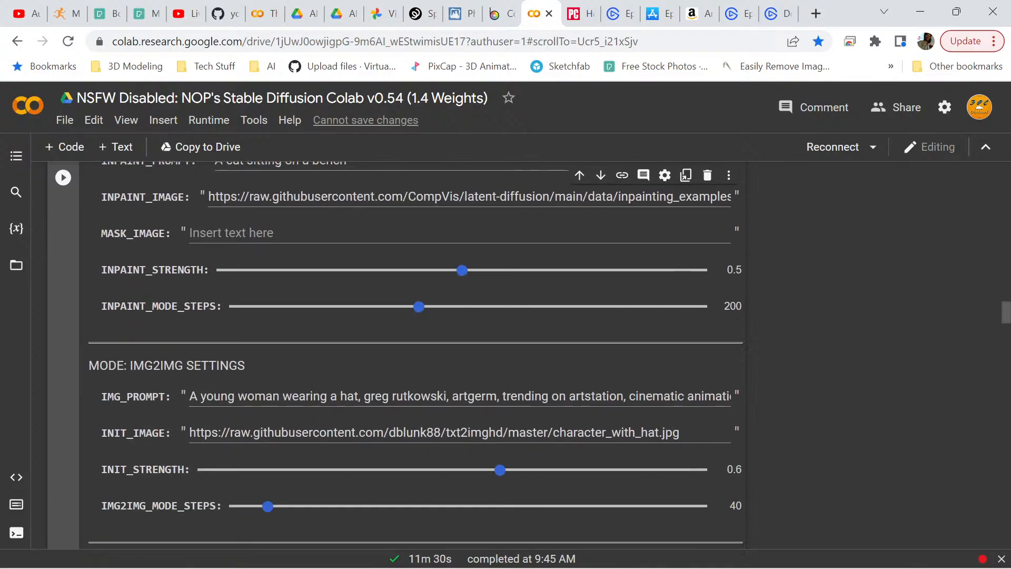
scroll(416, 356, "down", 6)
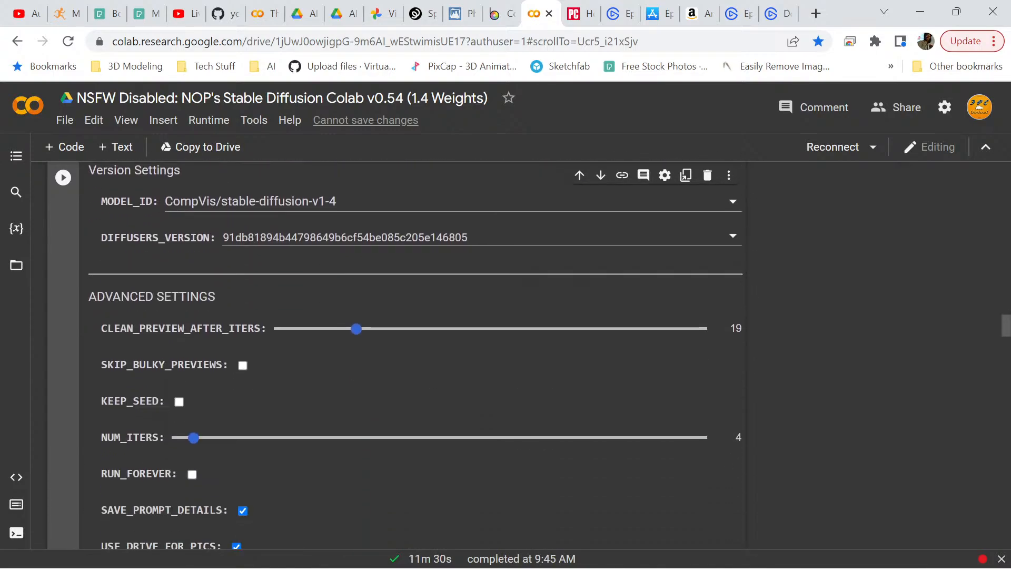
scroll(396, 355, "down", 9)
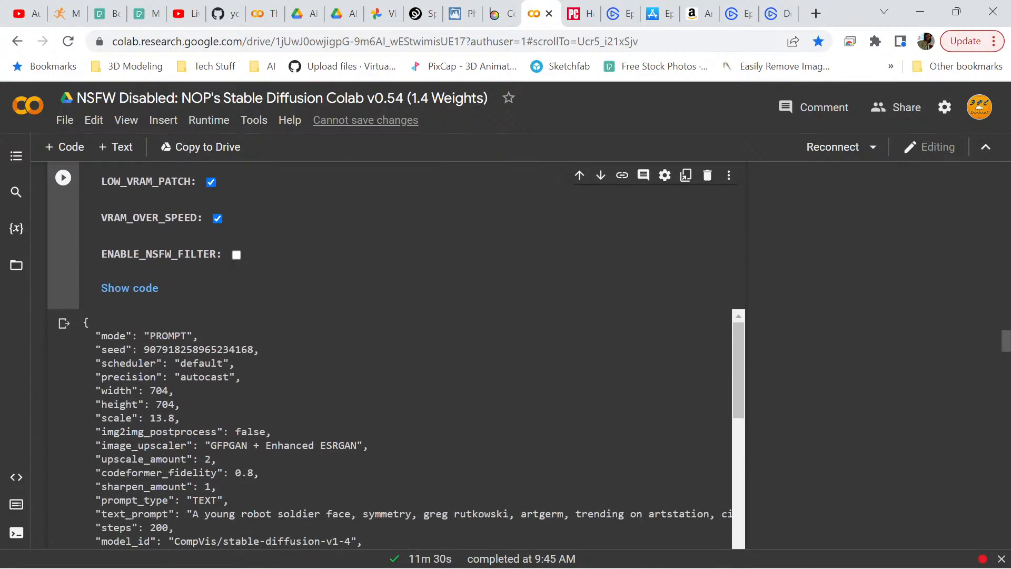
key("ctrl+Return")
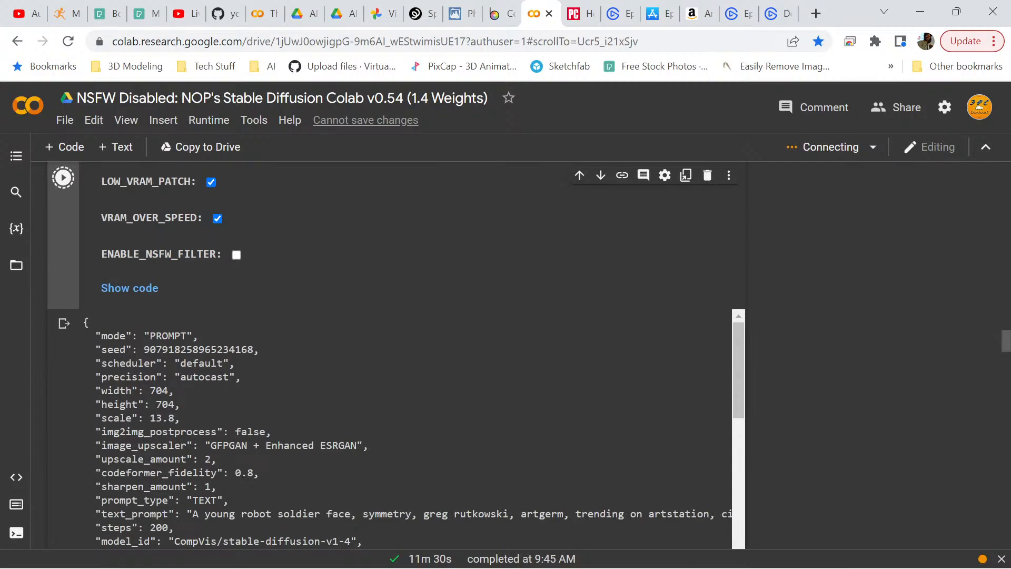
Monitor the Render Images cell's output while it installs its dependencies and downloads the model files
scroll(395, 355, "down", 15)
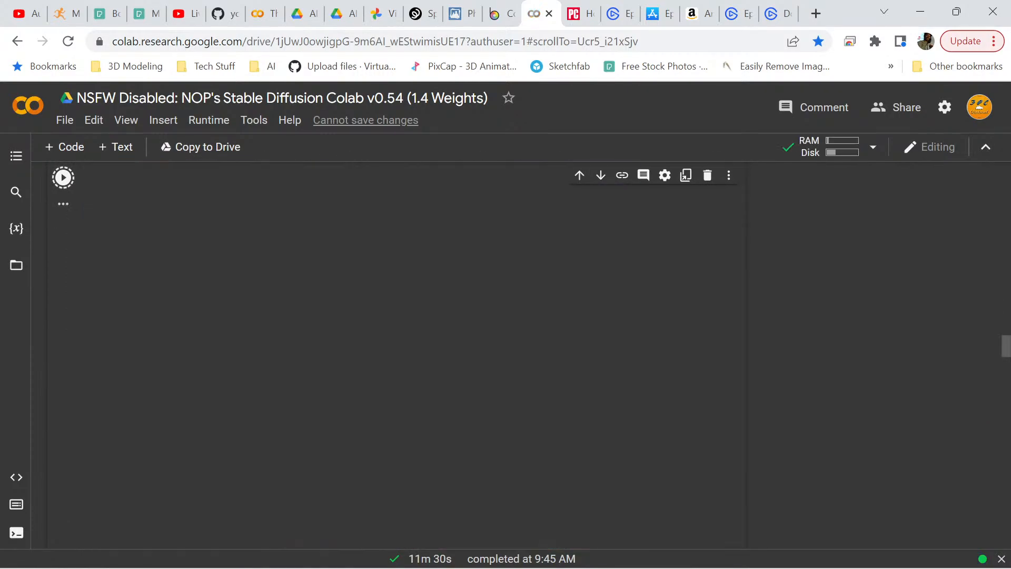
scroll(395, 355, "down", 2)
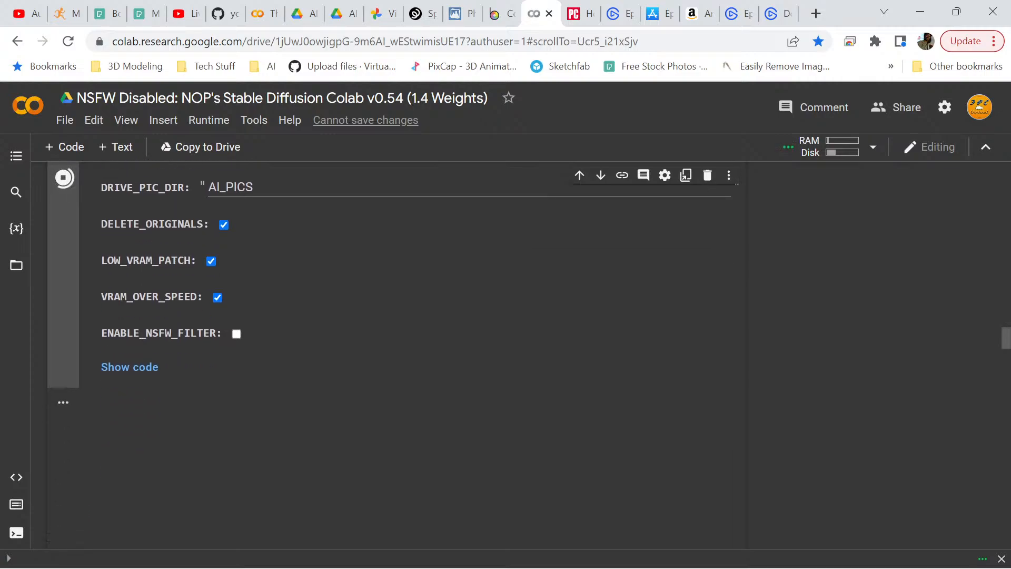
scroll(395, 355, "up", 3)
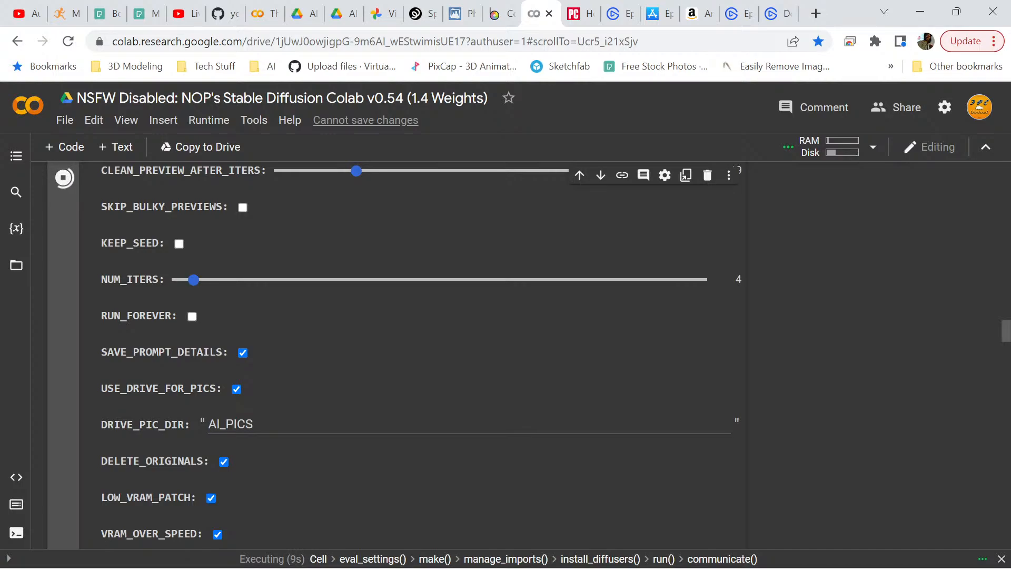
scroll(412, 355, "down", 10)
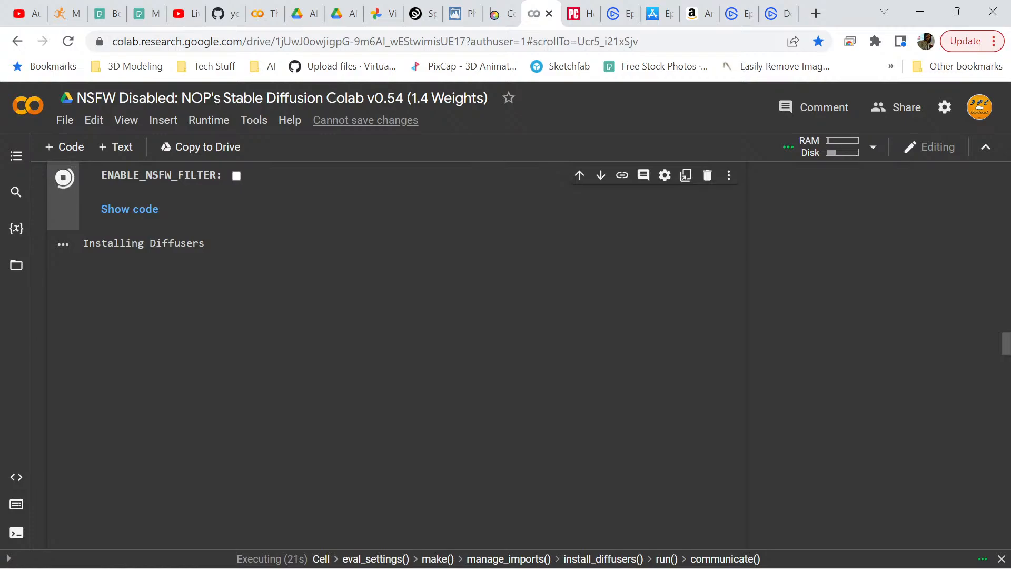
scroll(395, 316, "up", 3)
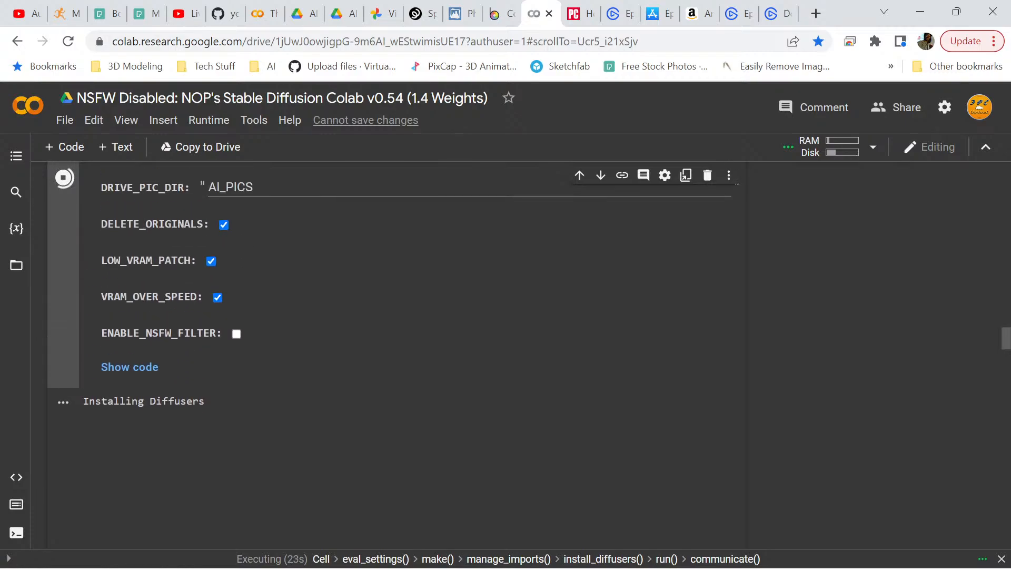
scroll(395, 316, "down", 3)
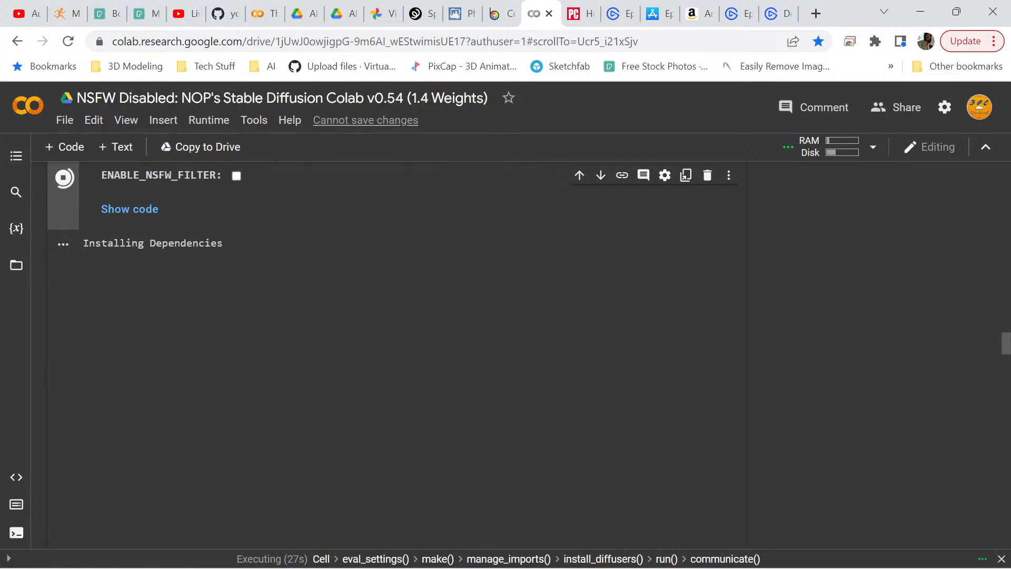
scroll(395, 315, "up", 1)
scroll(395, 316, "up", 3)
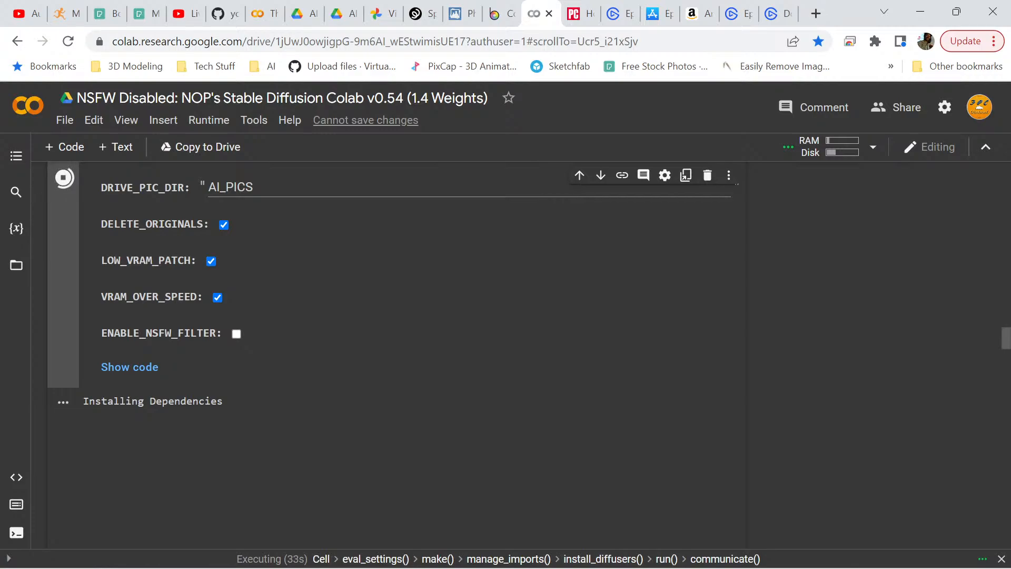
scroll(395, 316, "down", 2)
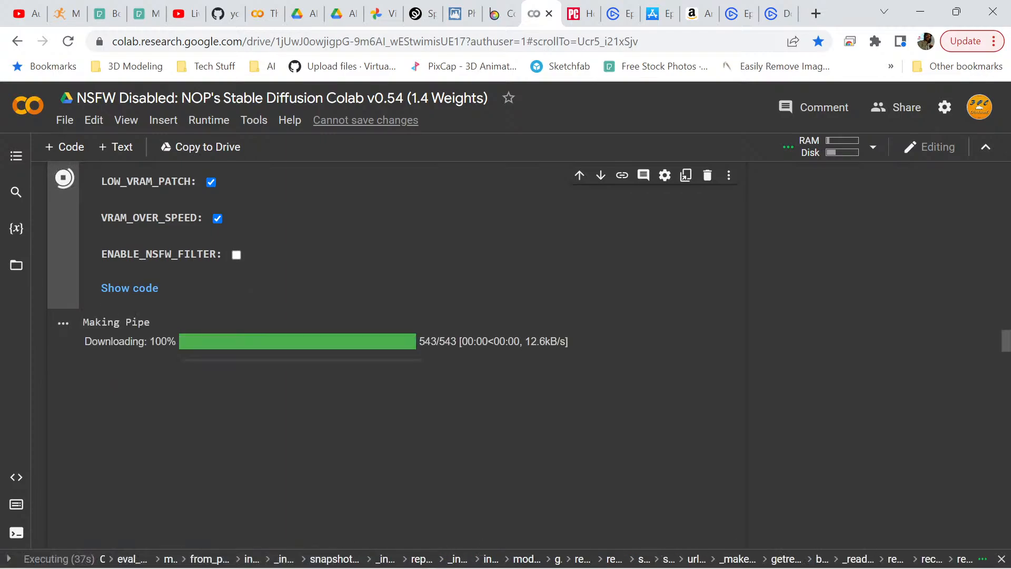
scroll(395, 316, "down", 3)
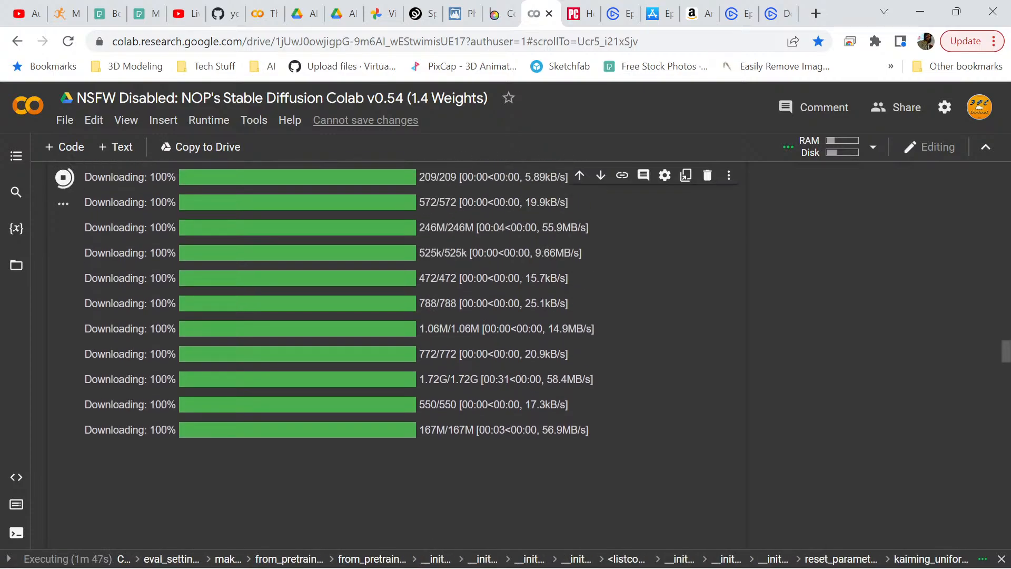
scroll(395, 354, "down", 3)
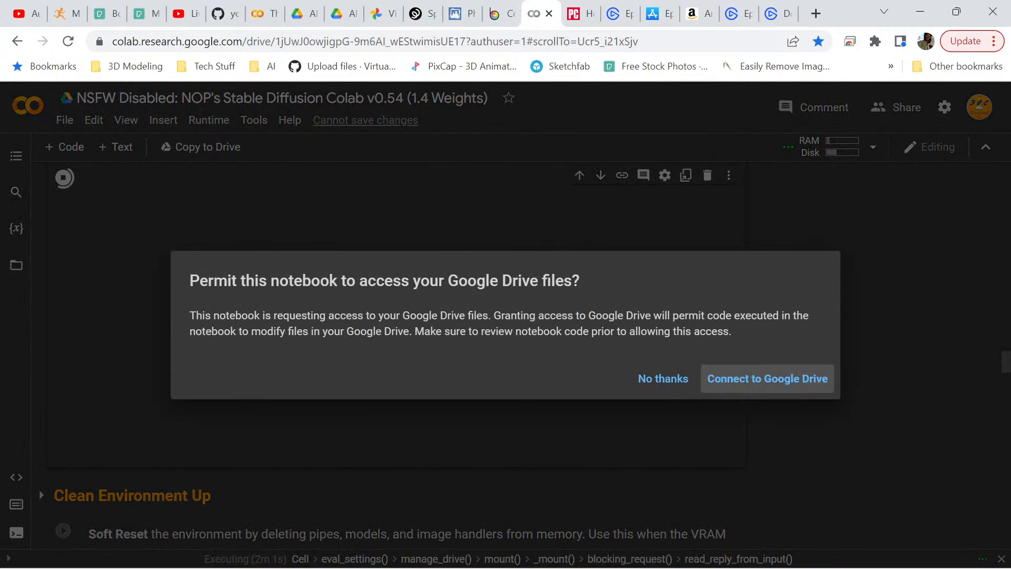
Permit the notebook to access Google Drive by connecting, choosing the signed-in Google account and allowing the requested permissions
left_click(789, 377)
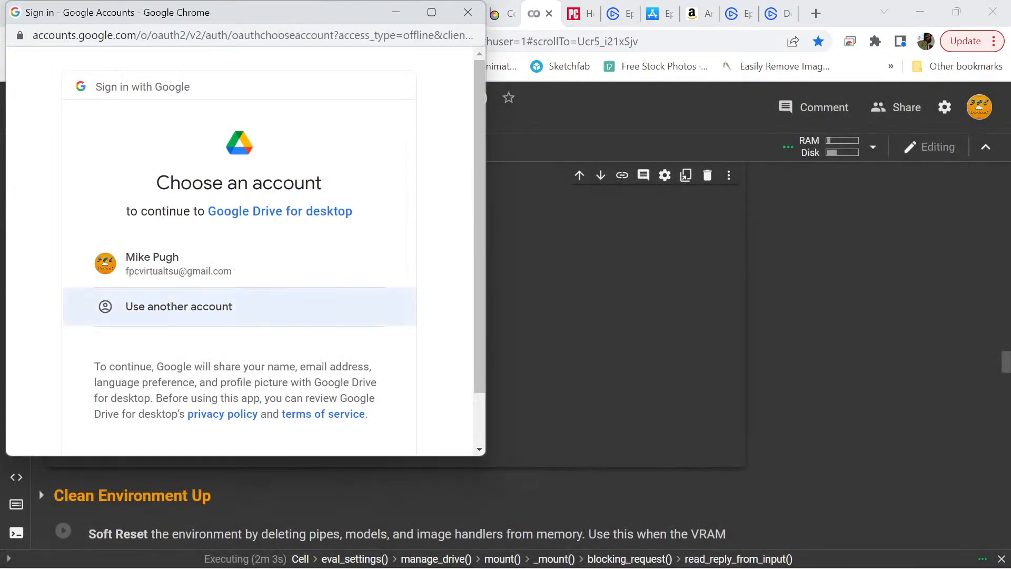
left_click(152, 264)
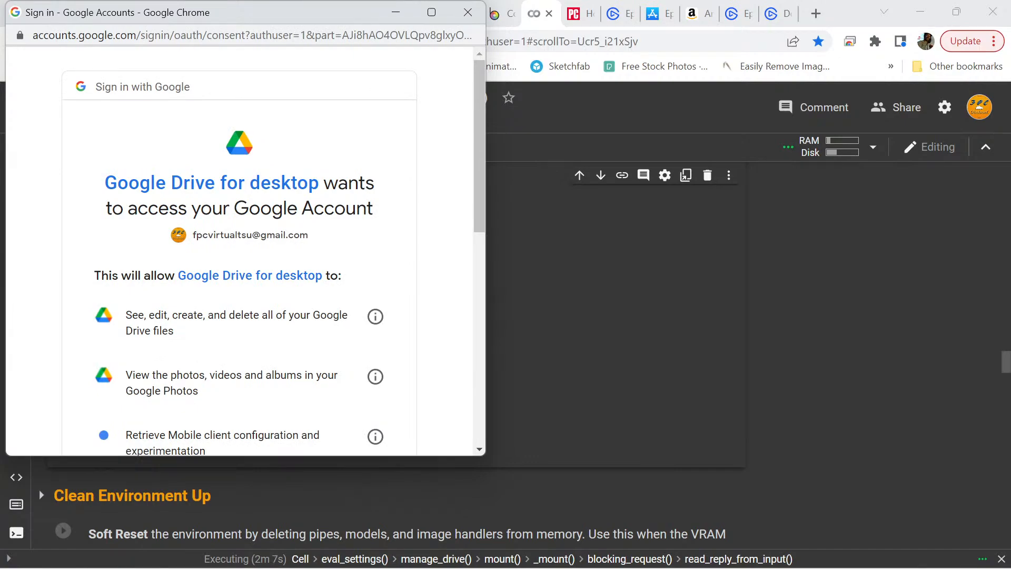
scroll(240, 253, "down", 9)
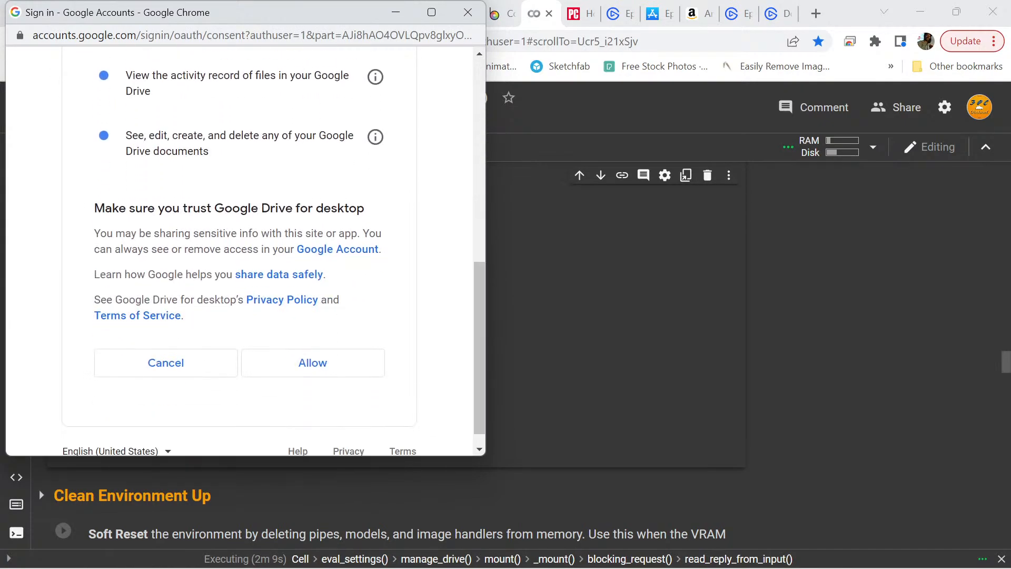
left_click(313, 362)
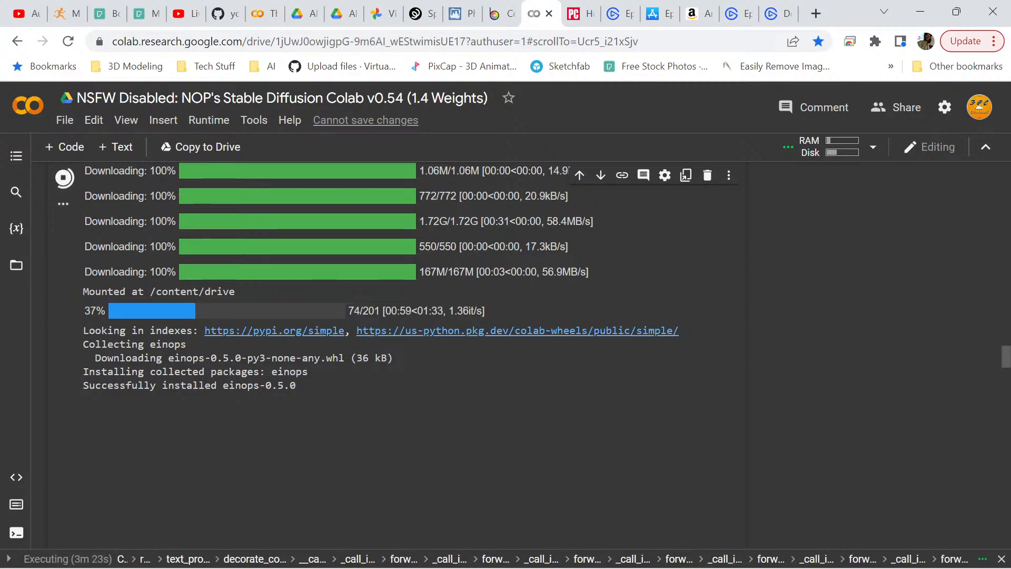
Examine the upscaling settings and the general settings, including width, height, scale, seed, scheduler and DDIM_ETA, while the images render
scroll(390, 355, "up", 8)
scroll(390, 355, "up", 12)
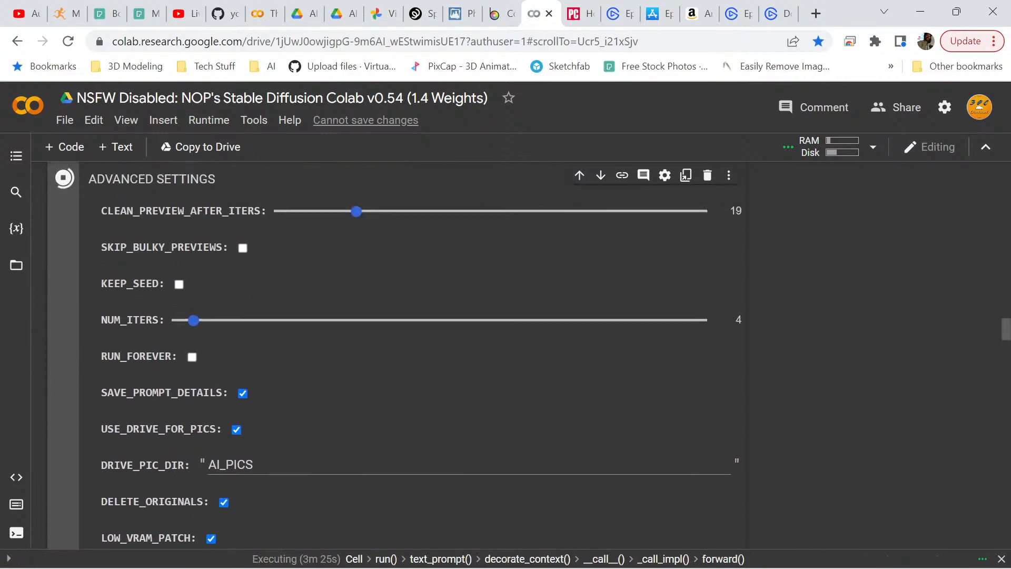
scroll(416, 355, "up", 7)
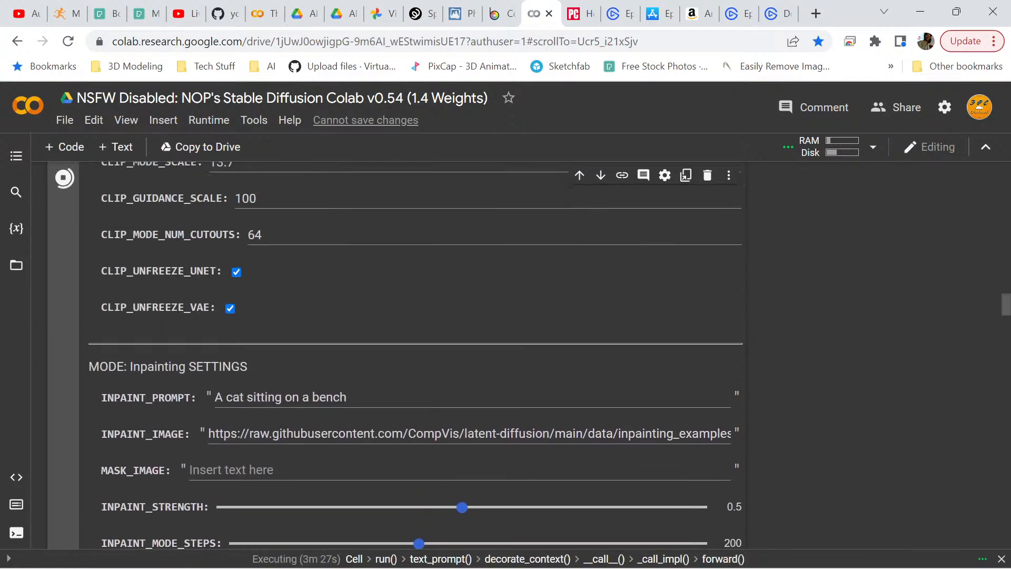
scroll(416, 356, "up", 6)
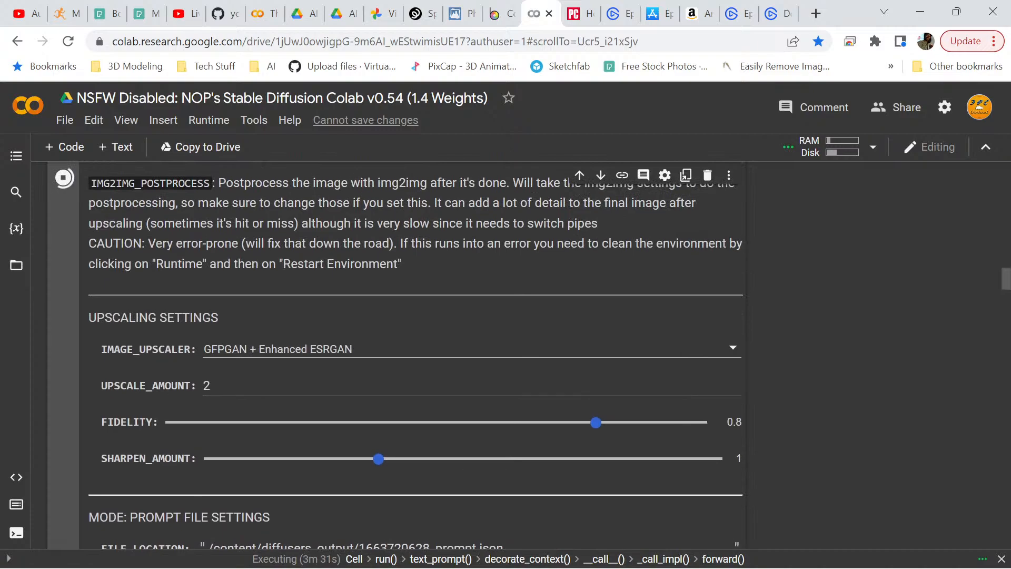
scroll(416, 356, "down", 2)
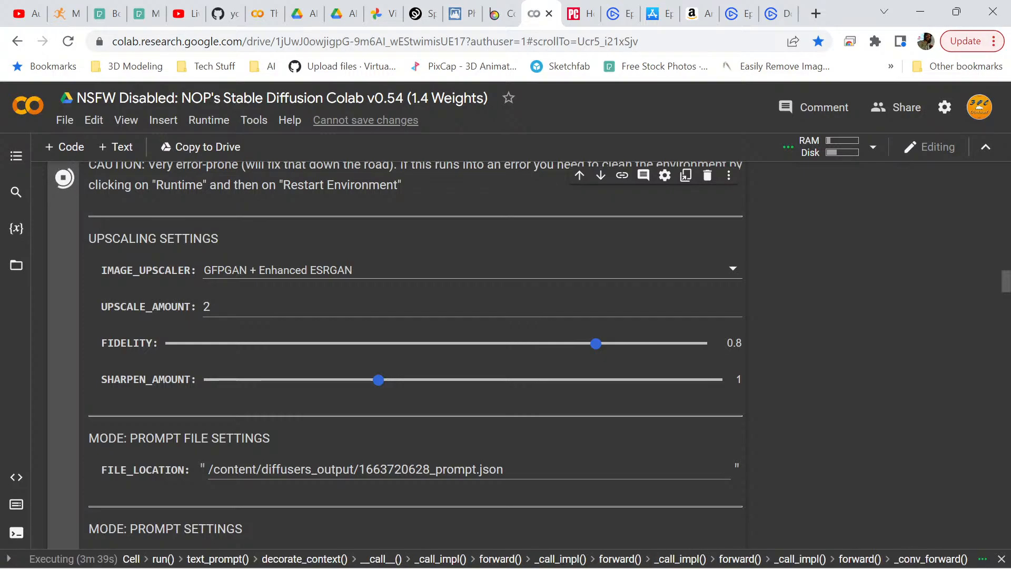
scroll(416, 353, "up", 1)
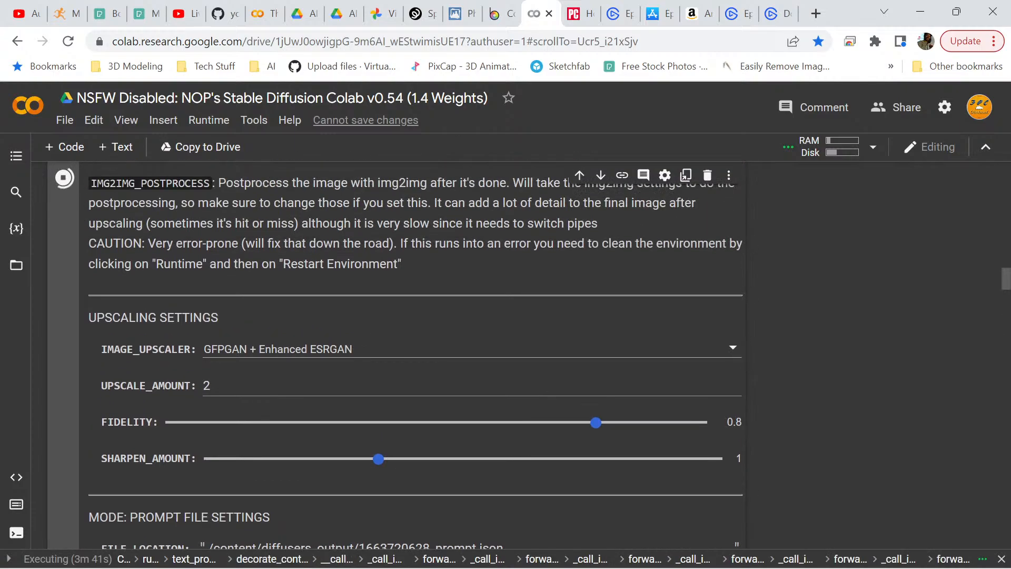
scroll(416, 353, "up", 7)
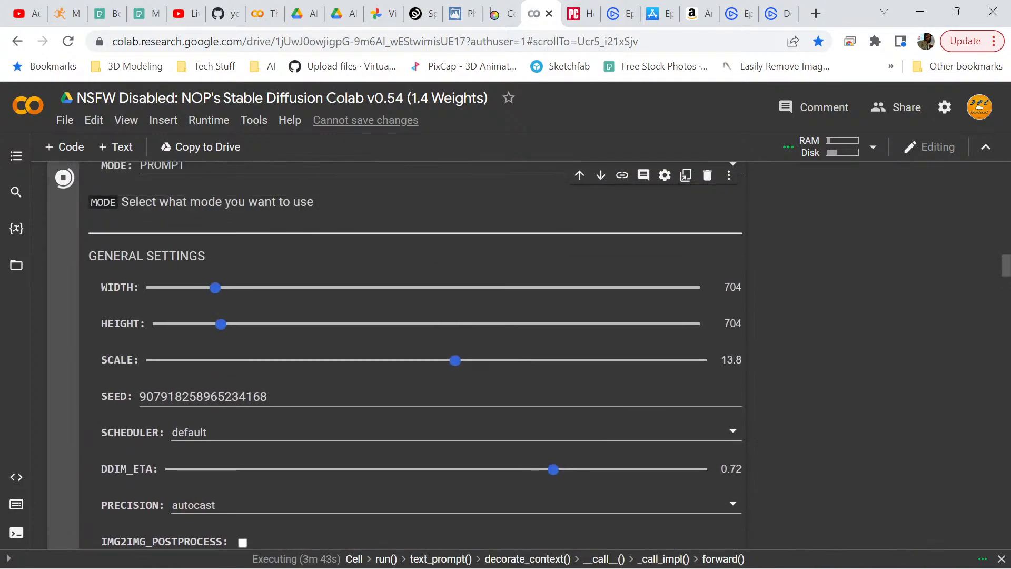
scroll(416, 317, "down", 1)
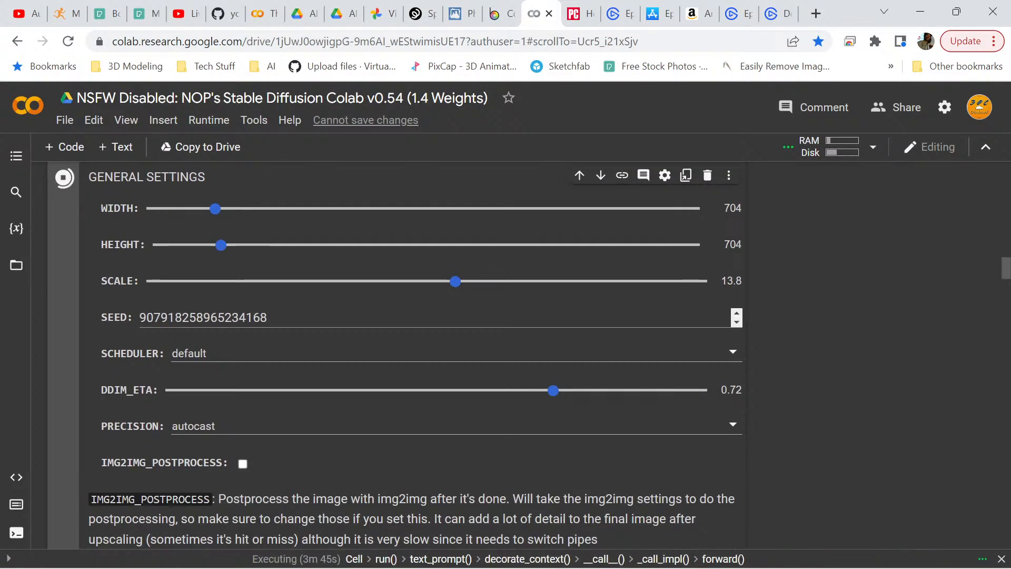
scroll(416, 317, "up", 2)
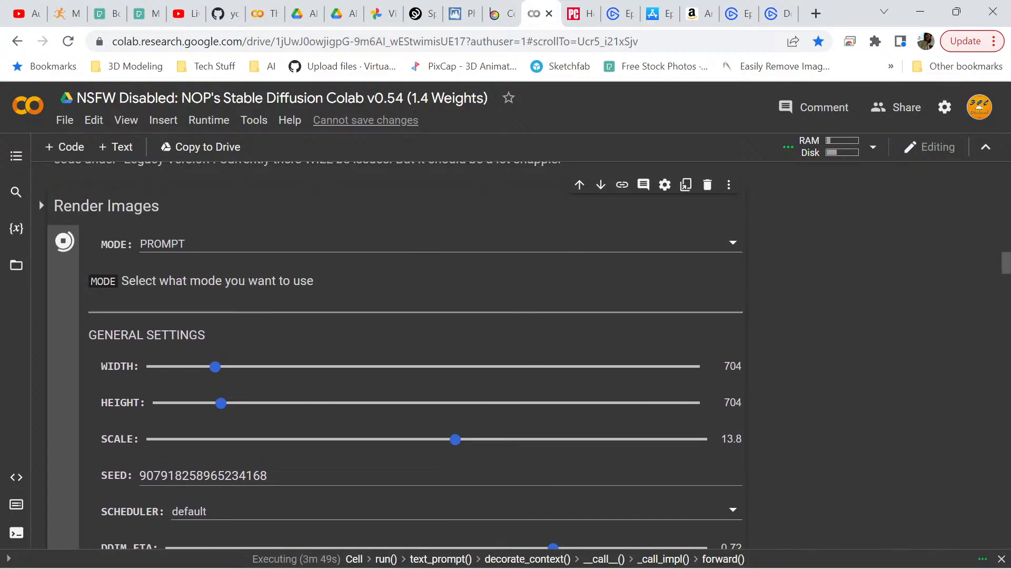
scroll(416, 318, "down", 1)
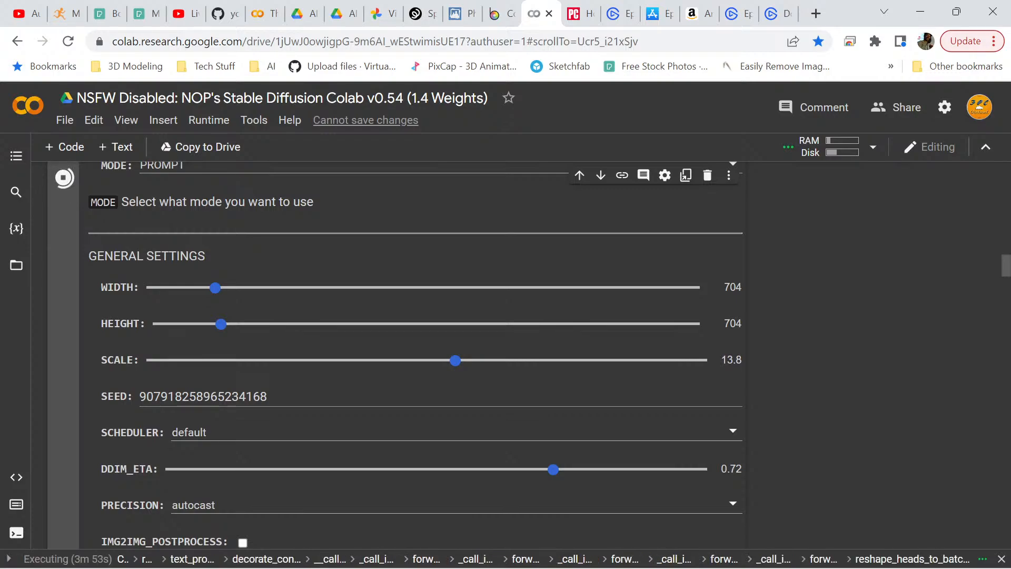
scroll(416, 342, "down", 1)
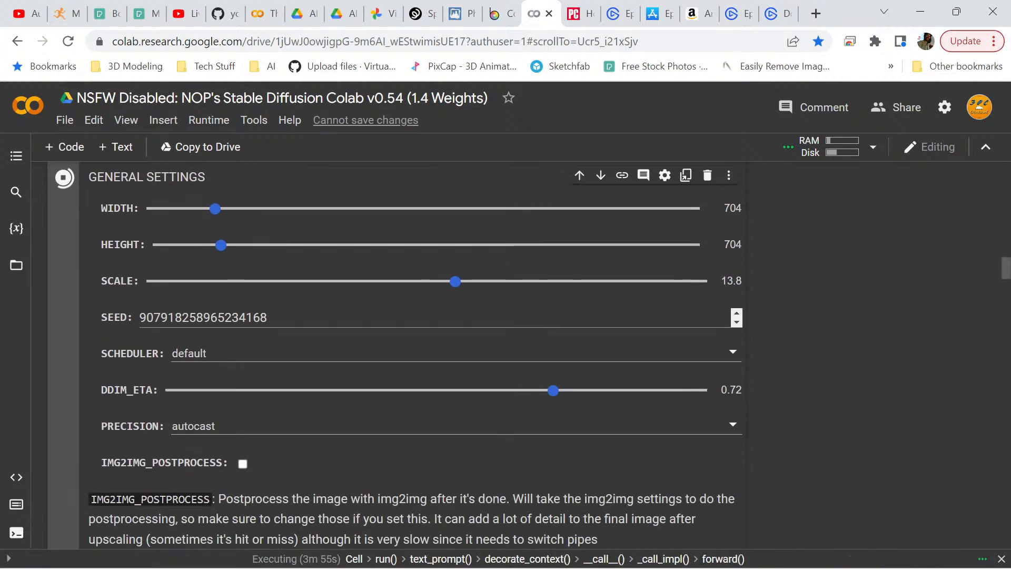
scroll(416, 343, "down", 1)
scroll(416, 342, "down", 1)
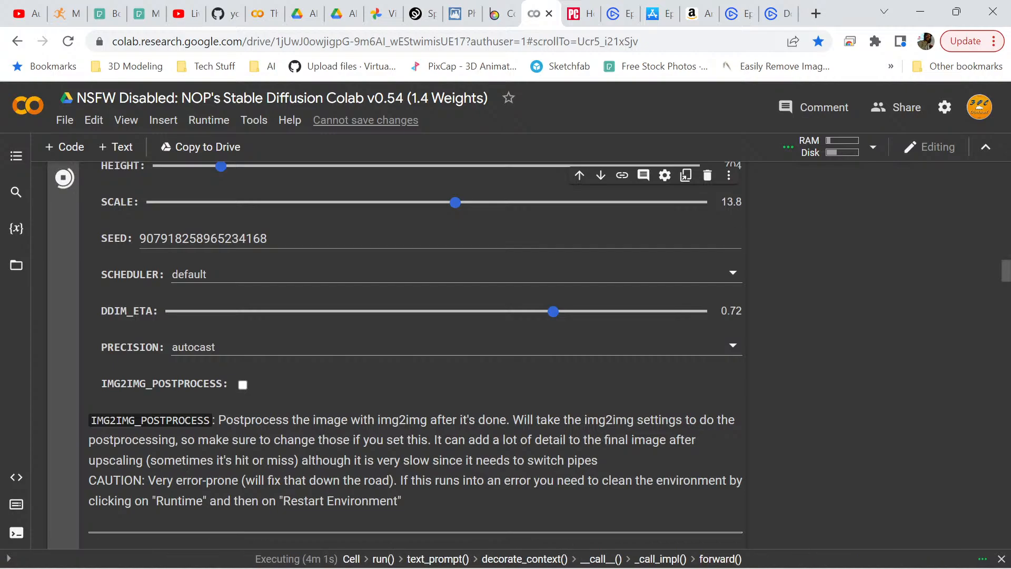
scroll(416, 353, "down", 1)
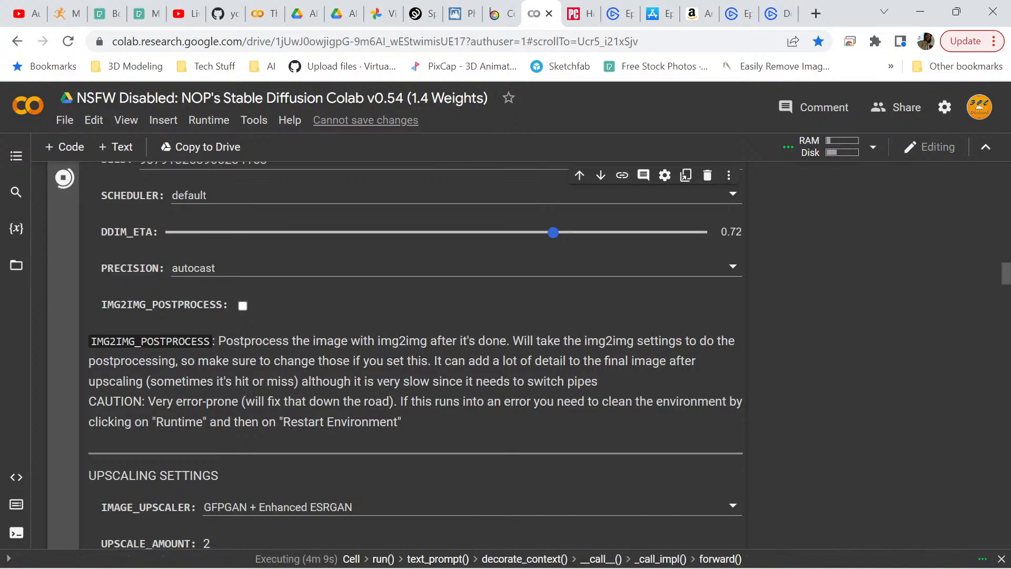
Look over the CLIP, version and advanced settings, such as NUM_ITERS and DRIVE_PIC_DIR, and check the running cell's output
scroll(415, 362, "down", 5)
scroll(416, 362, "down", 14)
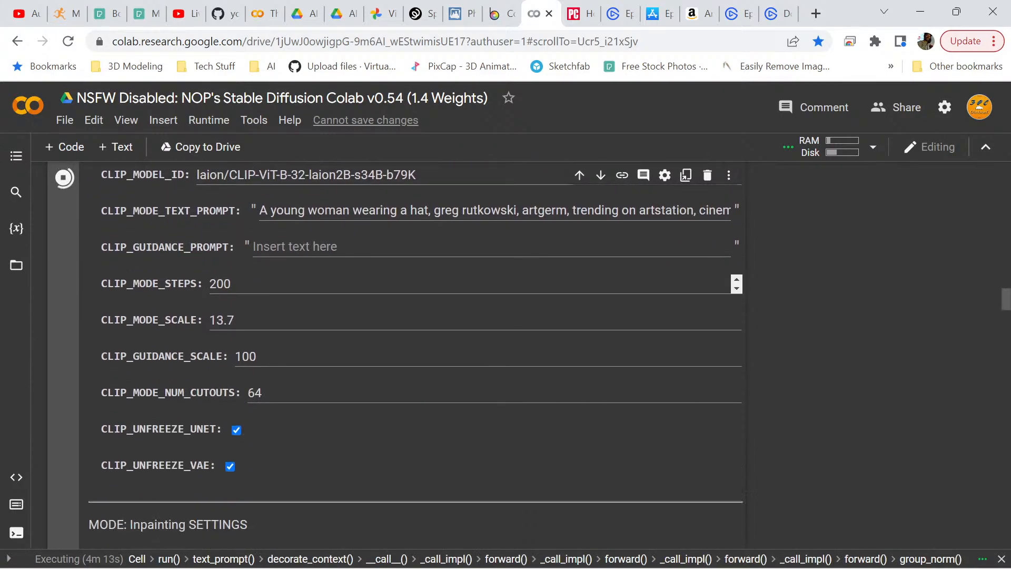
scroll(415, 362, "down", 13)
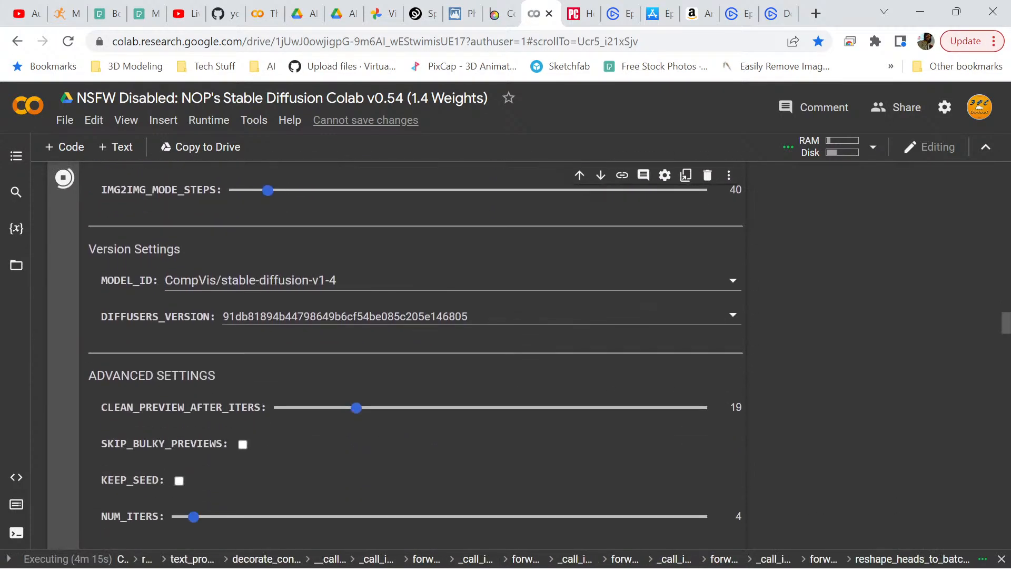
scroll(416, 362, "down", 9)
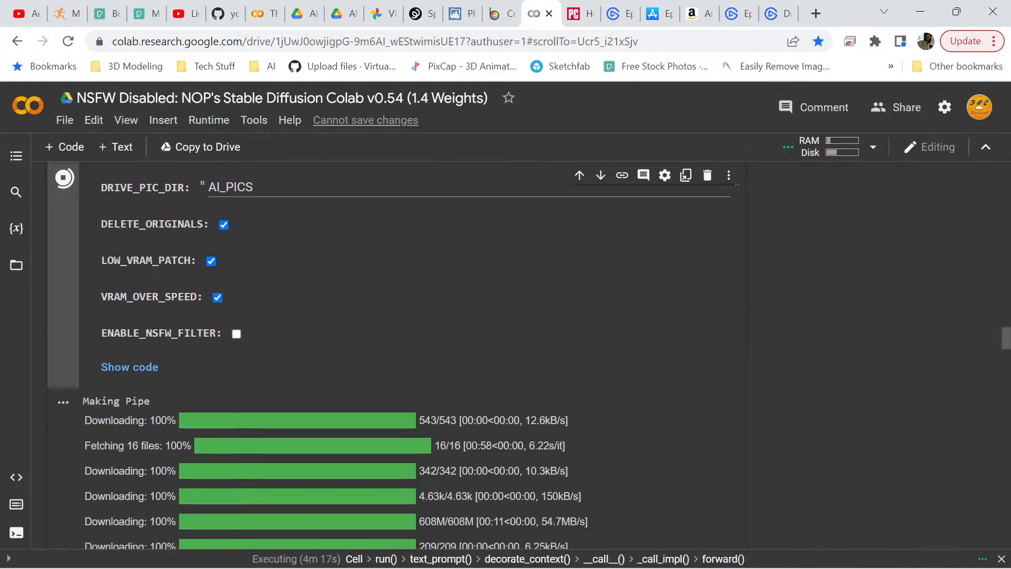
scroll(415, 361, "up", 7)
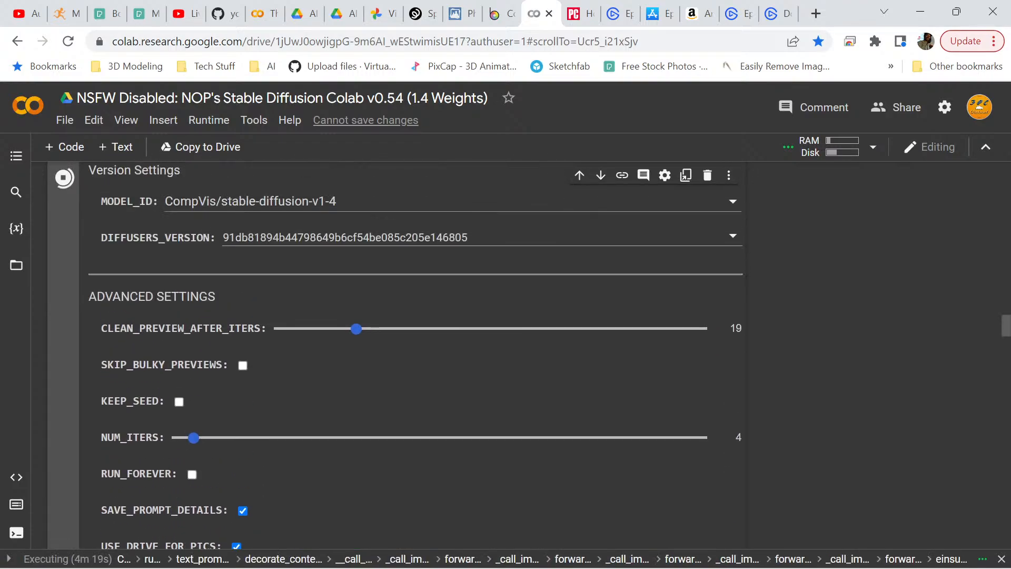
Look through the advanced, prompt and inpainting settings, and examine the male cyborg face rendered in the cell output
scroll(415, 362, "down", 3)
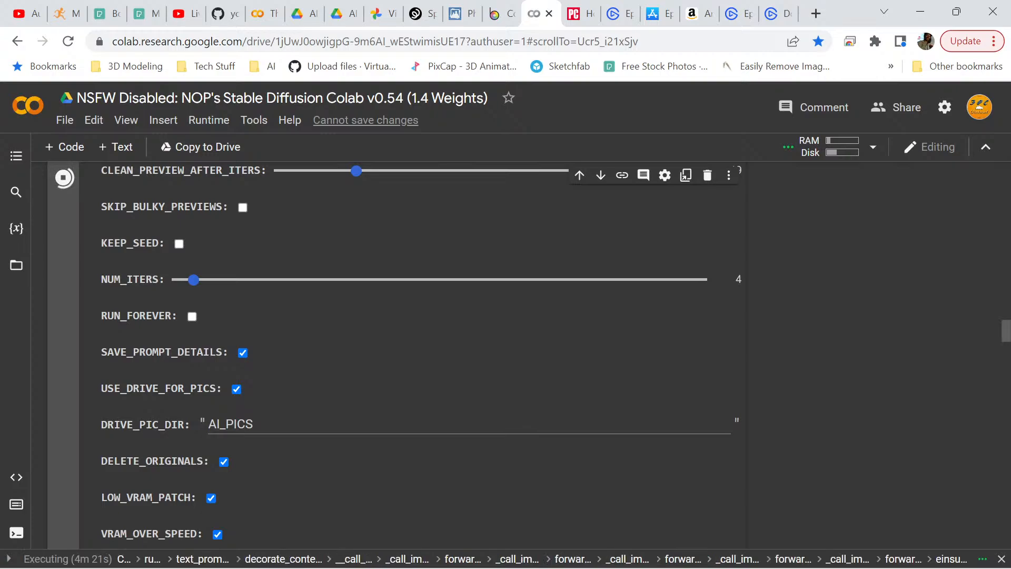
scroll(415, 362, "down", 18)
scroll(415, 362, "up", 11)
scroll(416, 362, "up", 6)
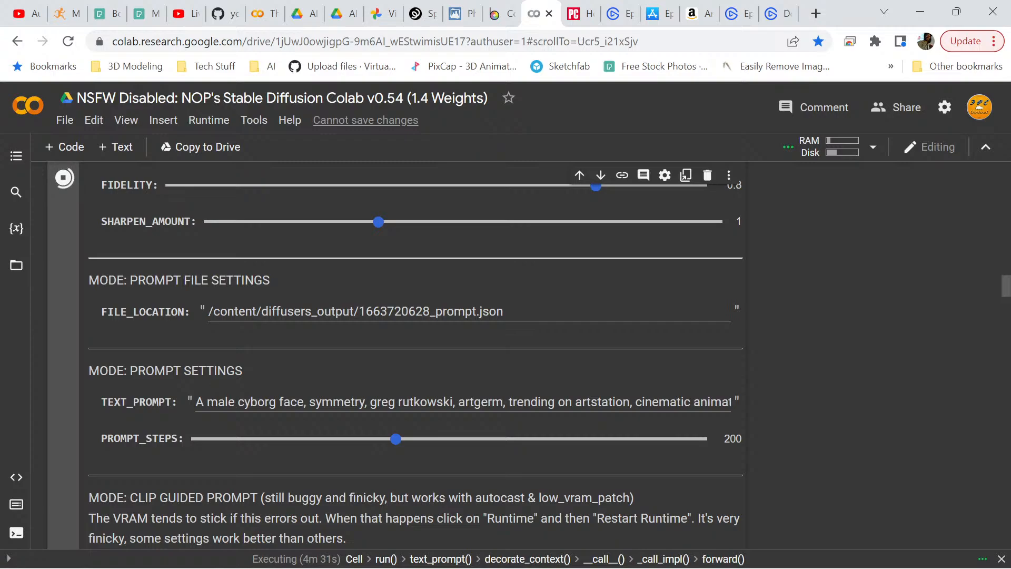
scroll(416, 358, "down", 20)
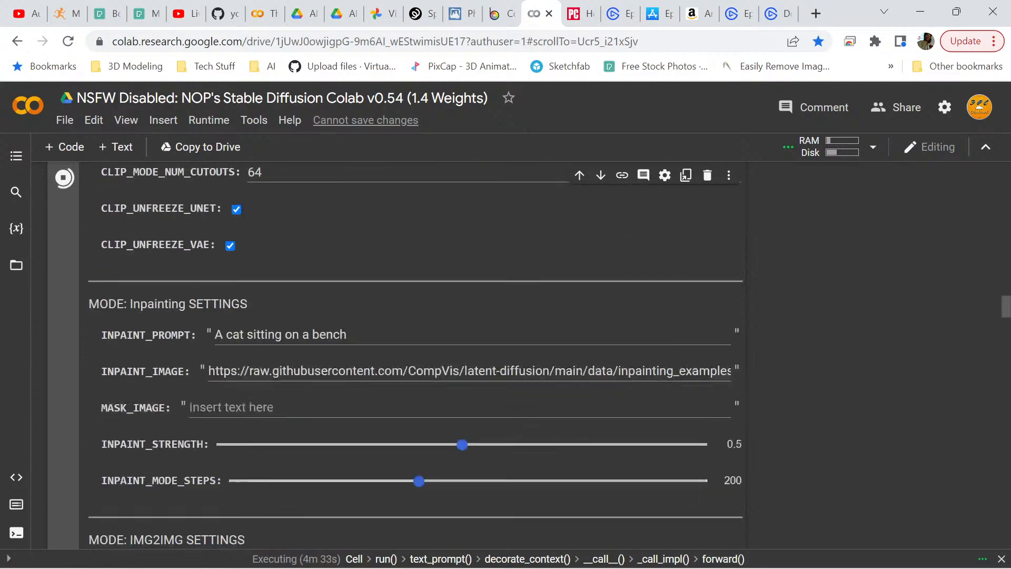
scroll(395, 355, "down", 12)
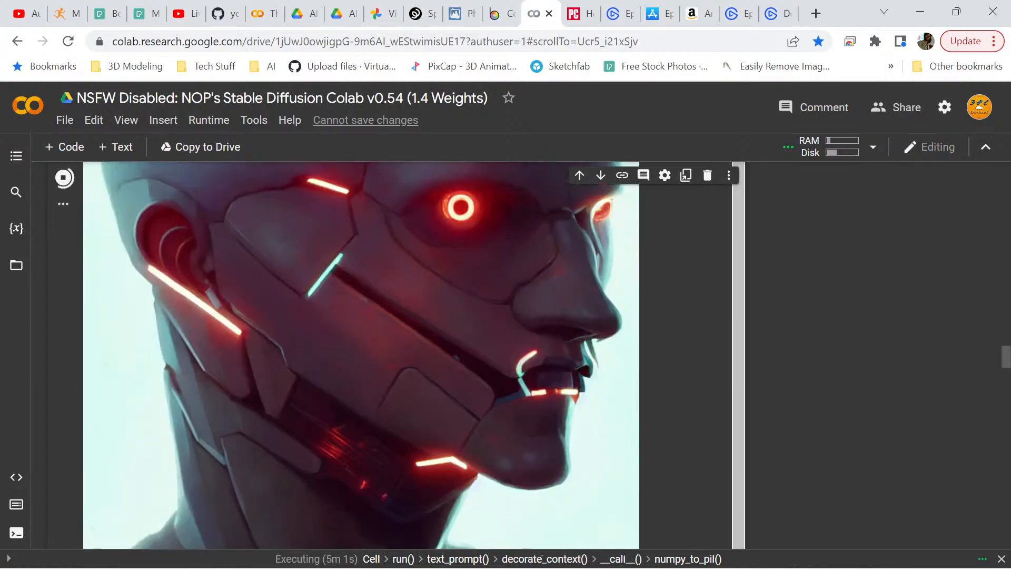
scroll(387, 355, "down", 15)
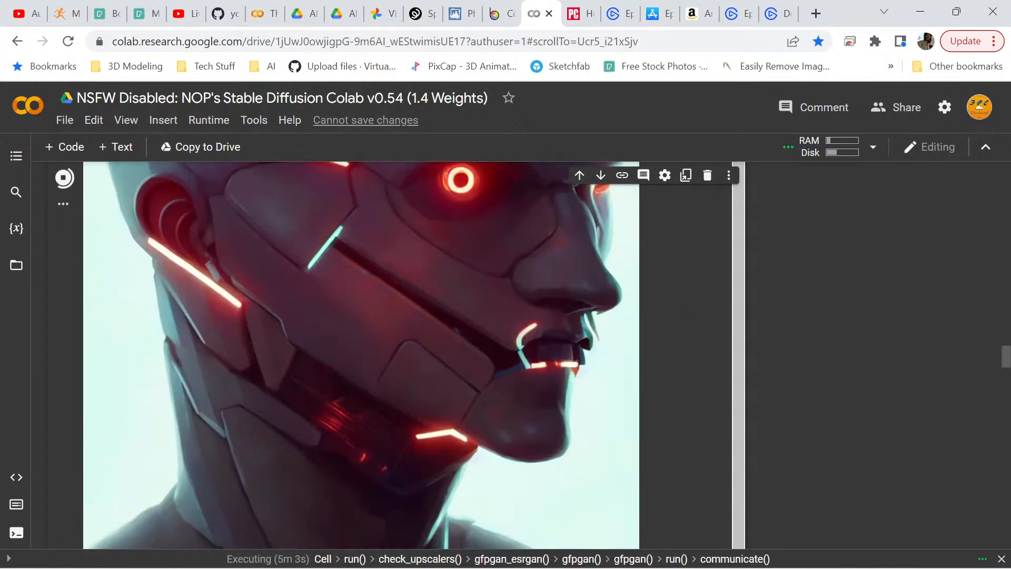
scroll(387, 316, "up", 6)
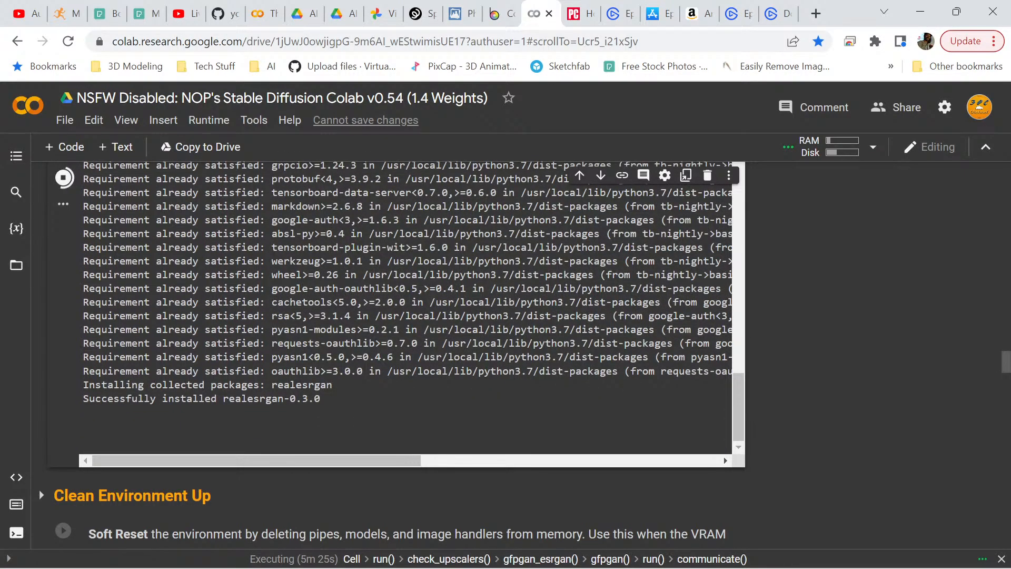
Review the cell's img2img, CLIP guided and prompt settings, including PROMPT_STEPS, while the image is being upscaled
scroll(395, 353, "up", 10)
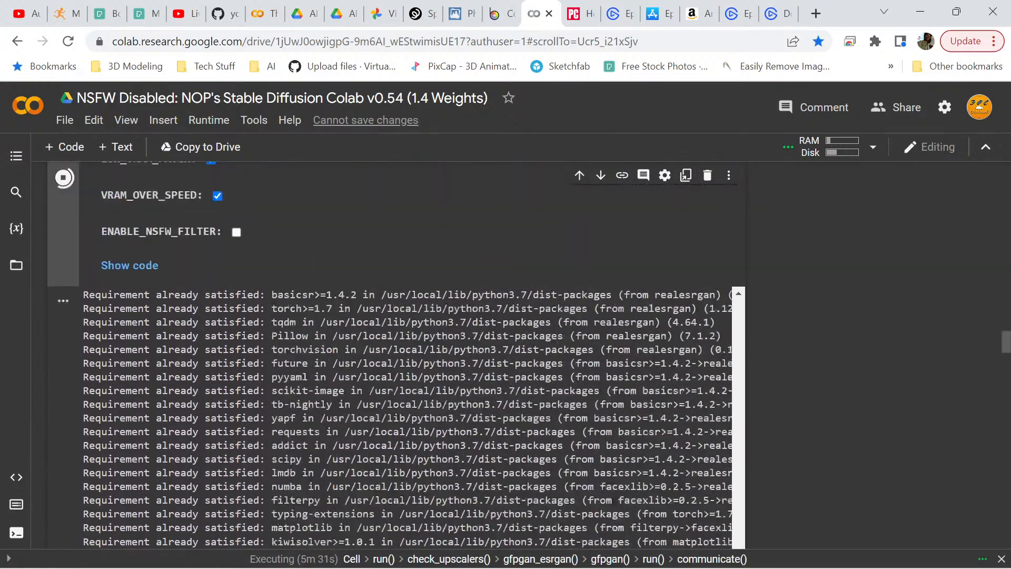
scroll(394, 352, "up", 15)
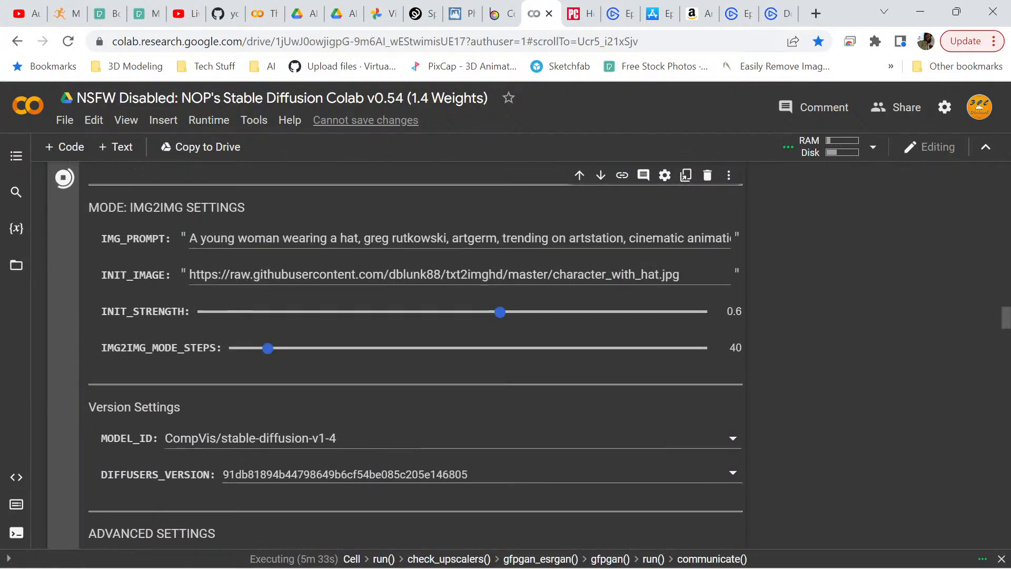
scroll(395, 353, "up", 7)
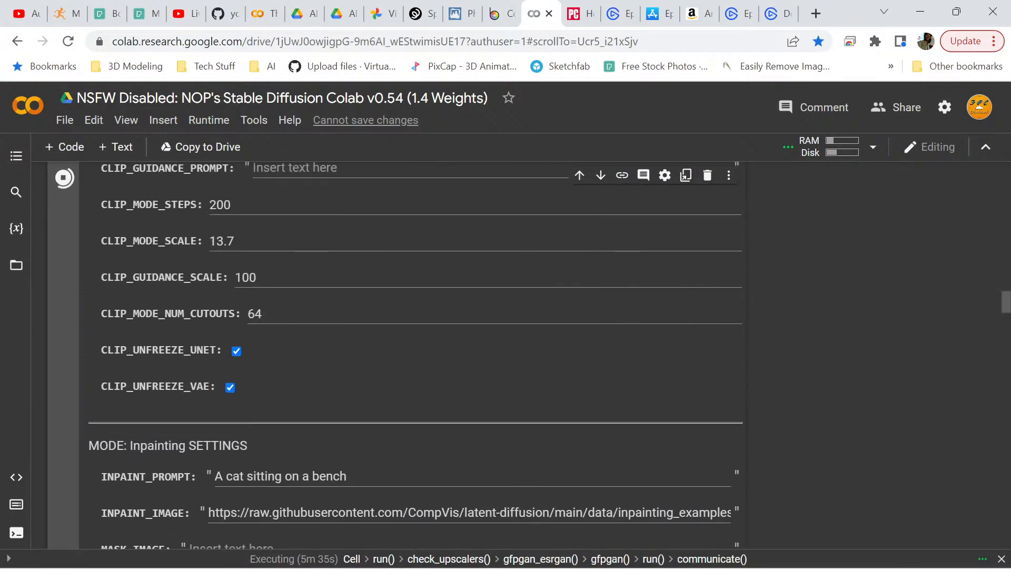
scroll(395, 353, "up", 2)
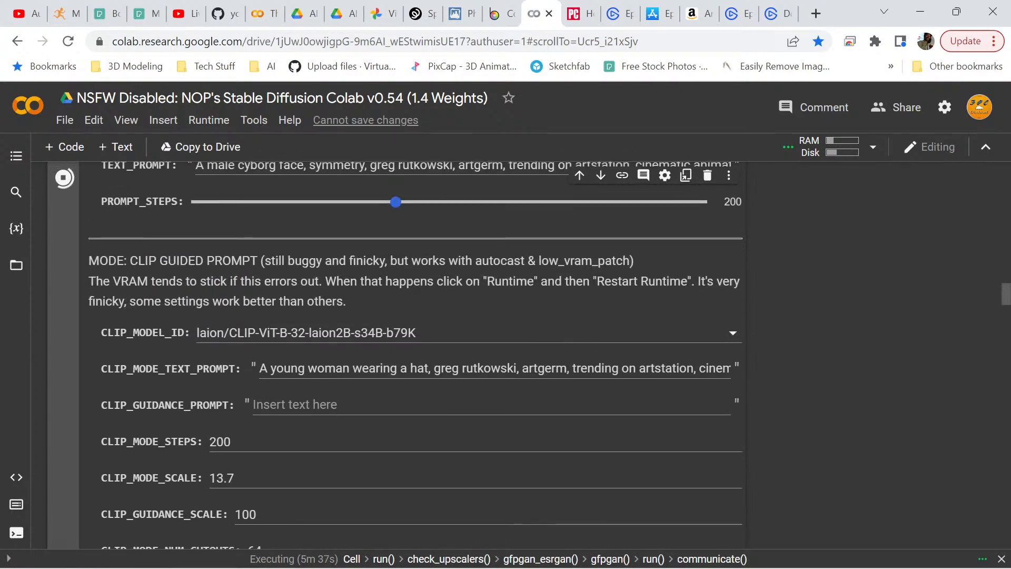
scroll(416, 356, "up", 3)
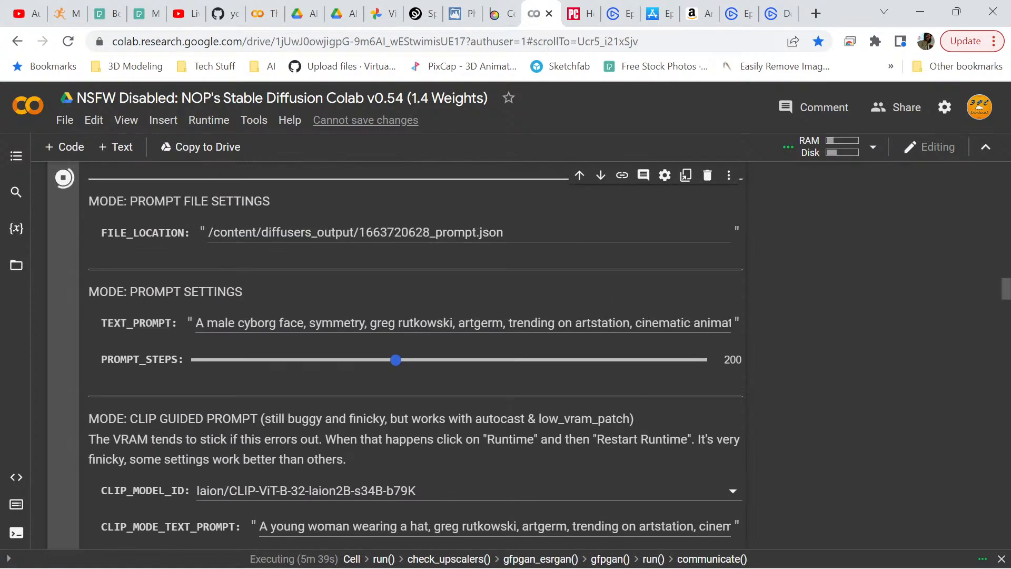
scroll(416, 355, "up", 3)
scroll(416, 355, "down", 3)
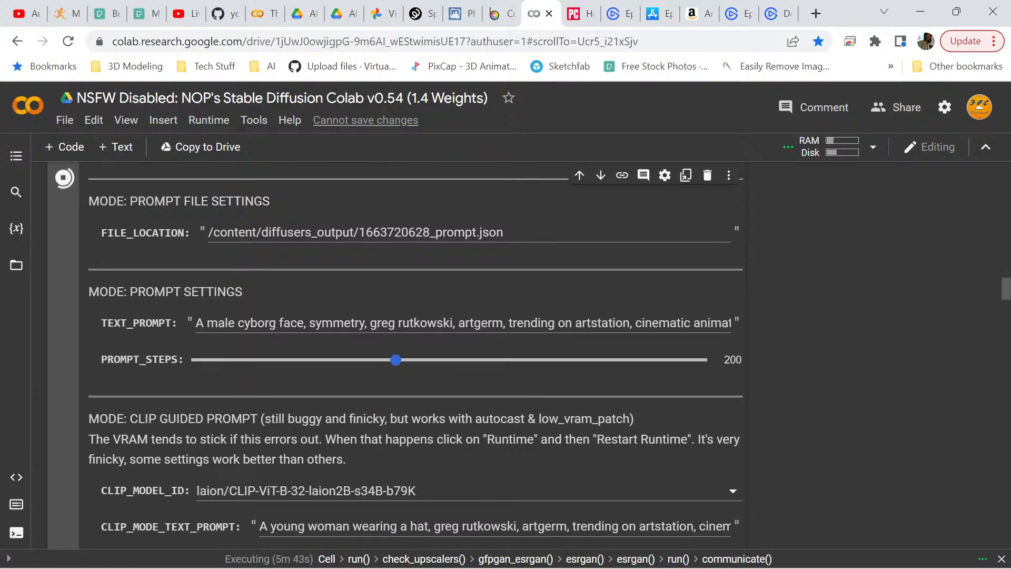
Check the progress of the next image in the output and interrupt the running Render Images cell
scroll(415, 356, "down", 20)
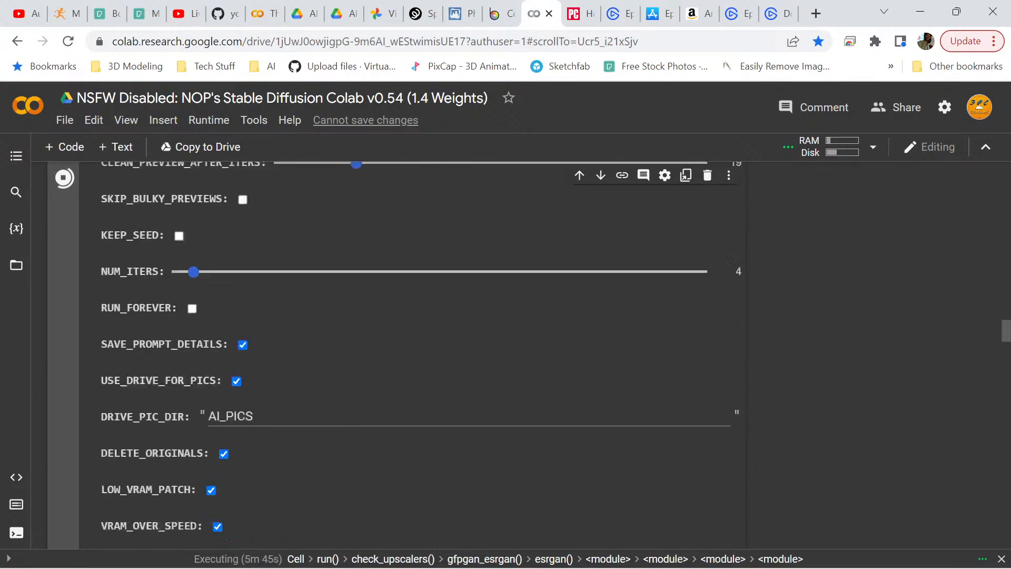
scroll(416, 355, "down", 15)
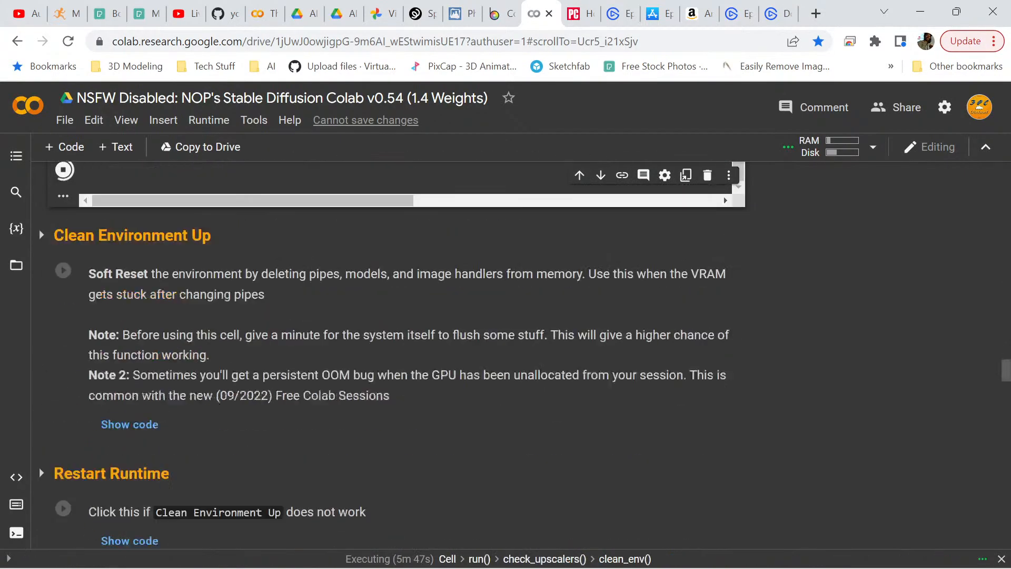
scroll(416, 355, "up", 2)
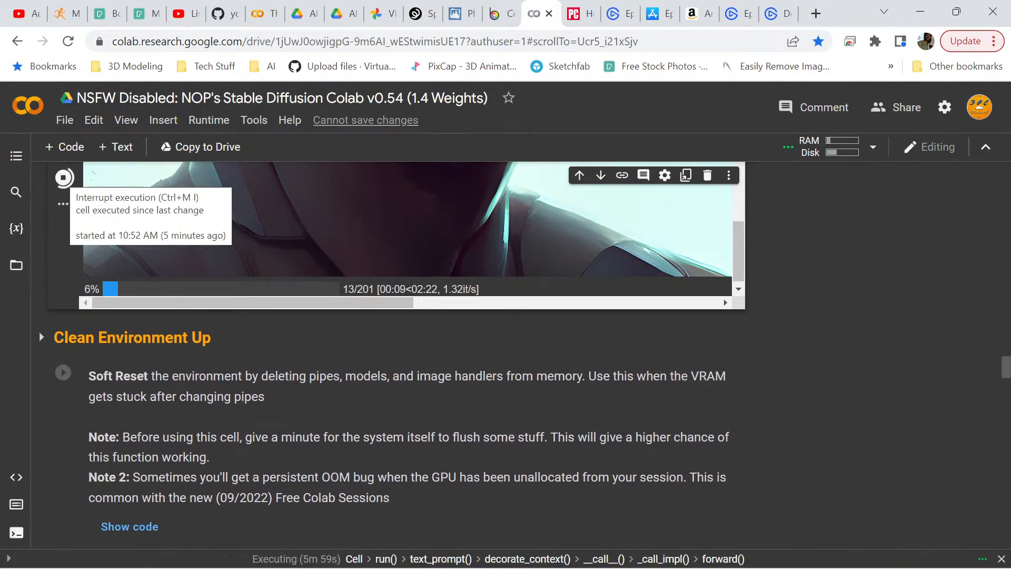
left_click(64, 178)
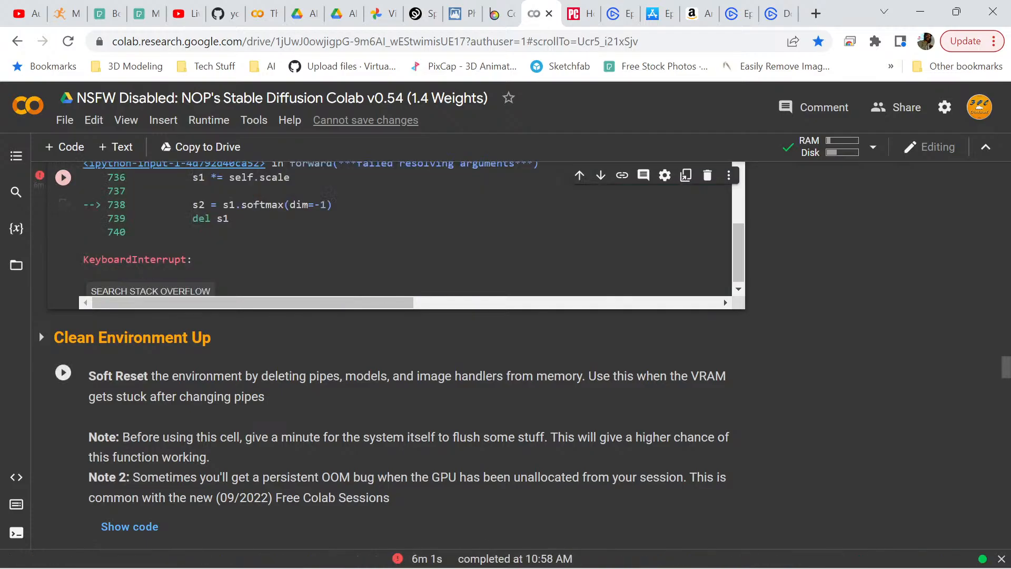
Lower PROMPT_STEPS to 50 in the prompt settings of the Render Images cell
scroll(408, 356, "up", 20)
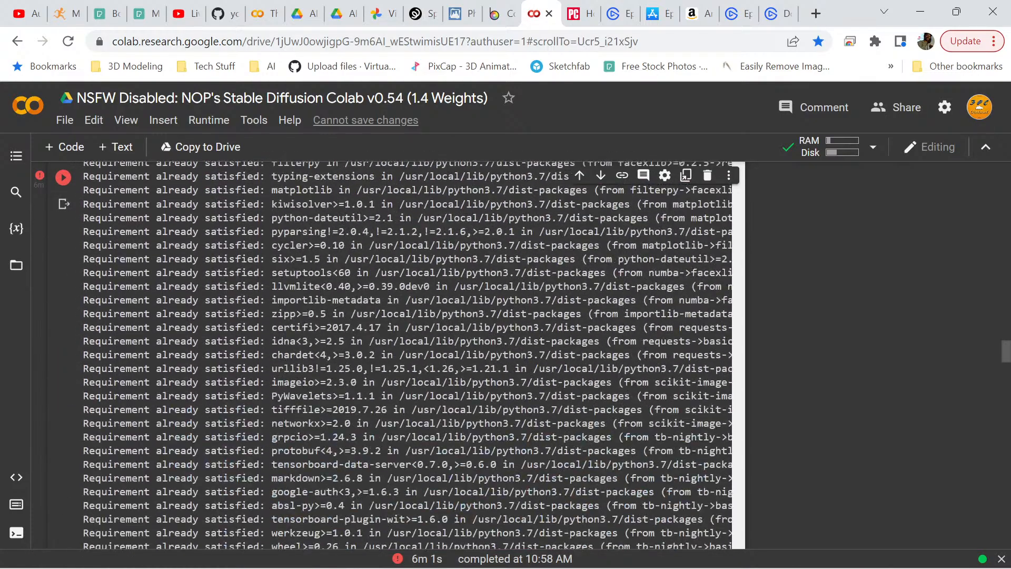
scroll(408, 356, "up", 20)
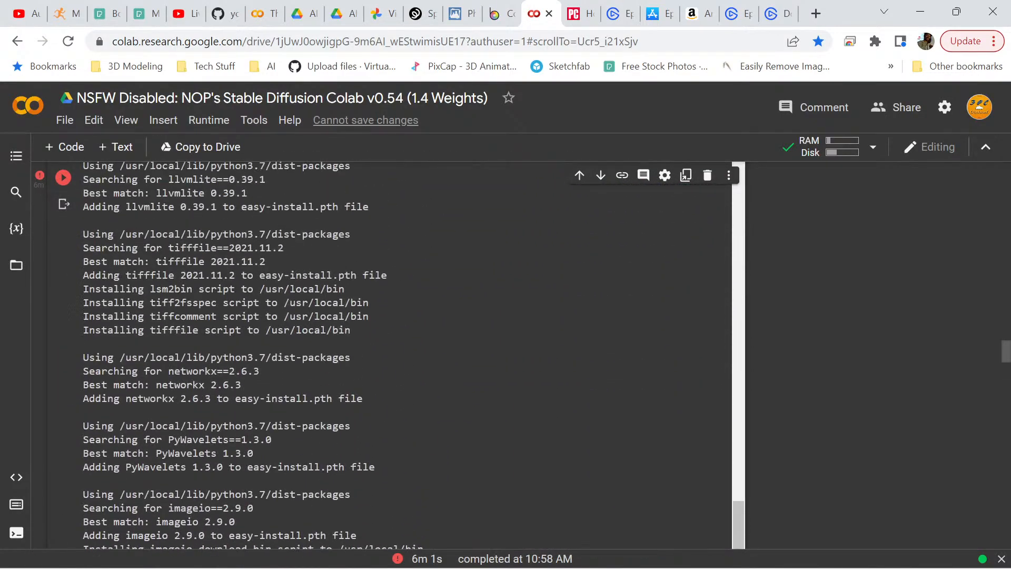
scroll(408, 355, "up", 20)
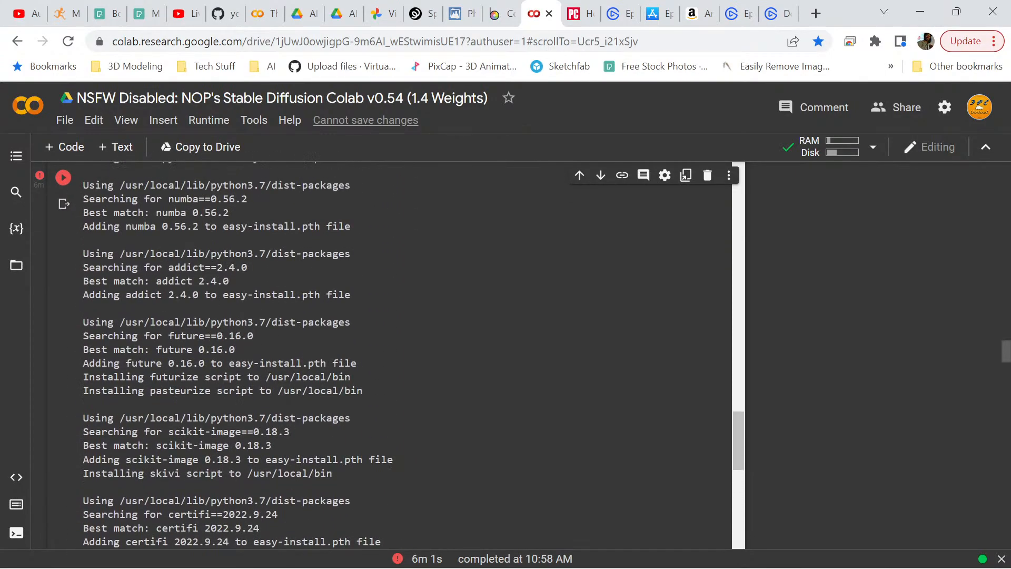
scroll(408, 356, "up", 15)
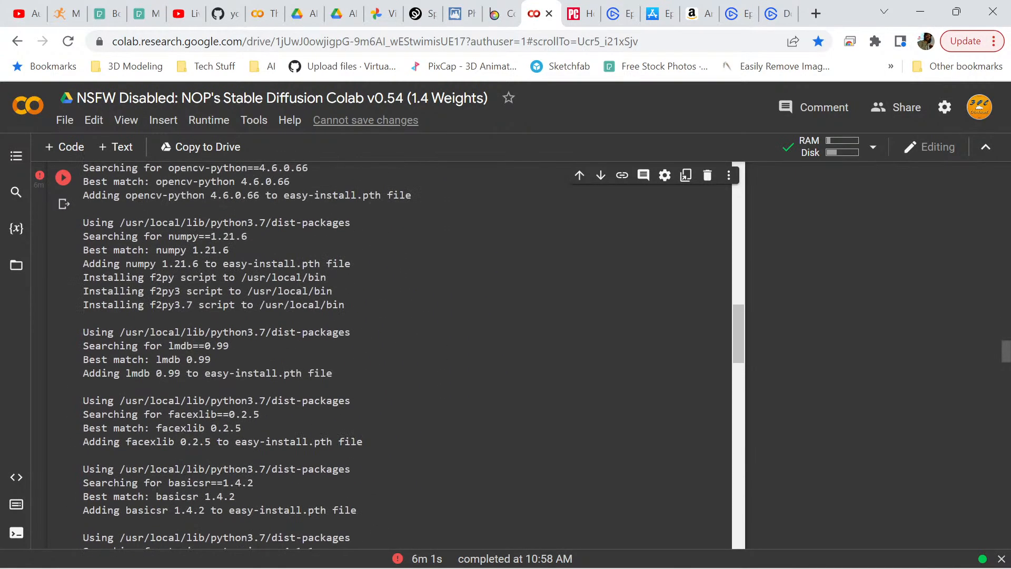
scroll(409, 355, "up", 20)
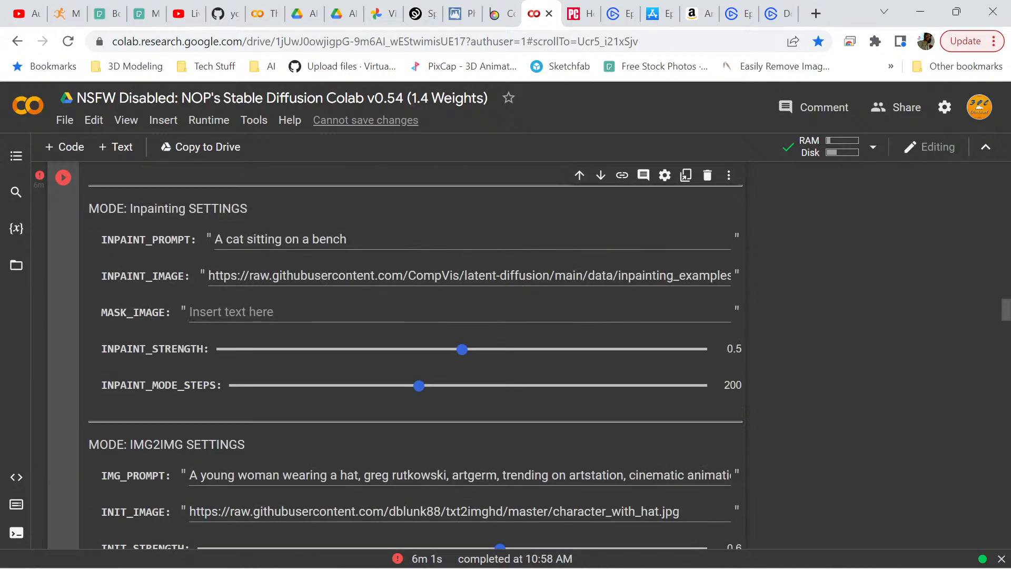
scroll(416, 350, "up", 15)
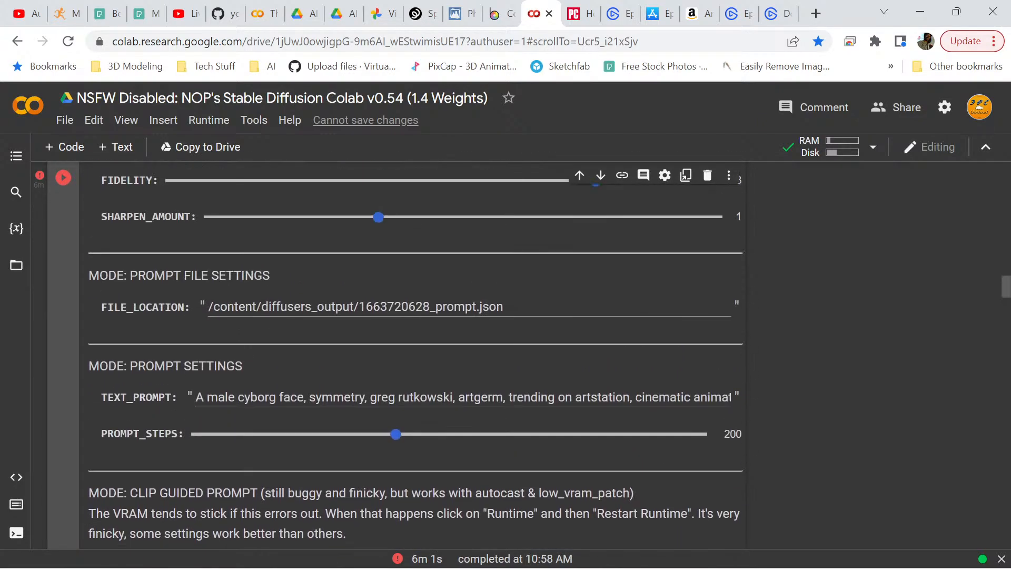
scroll(416, 350, "down", 1)
left_click_drag(395, 359, 257, 359)
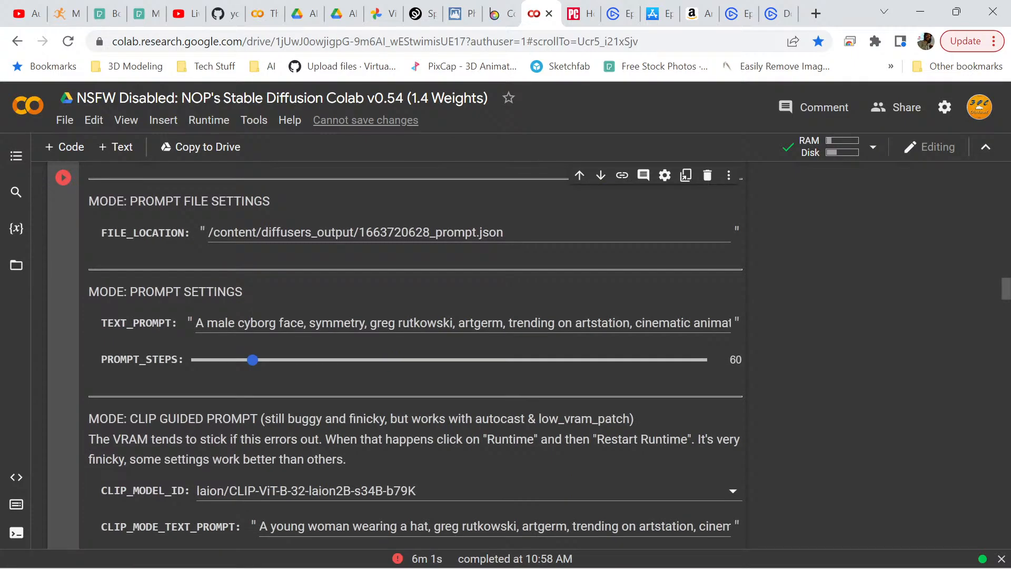
left_click_drag(253, 359, 243, 359)
Set NUM_ITERS to 2 in the advanced settings and run the Render Images cell again
scroll(415, 355, "down", 8)
scroll(415, 355, "down", 17)
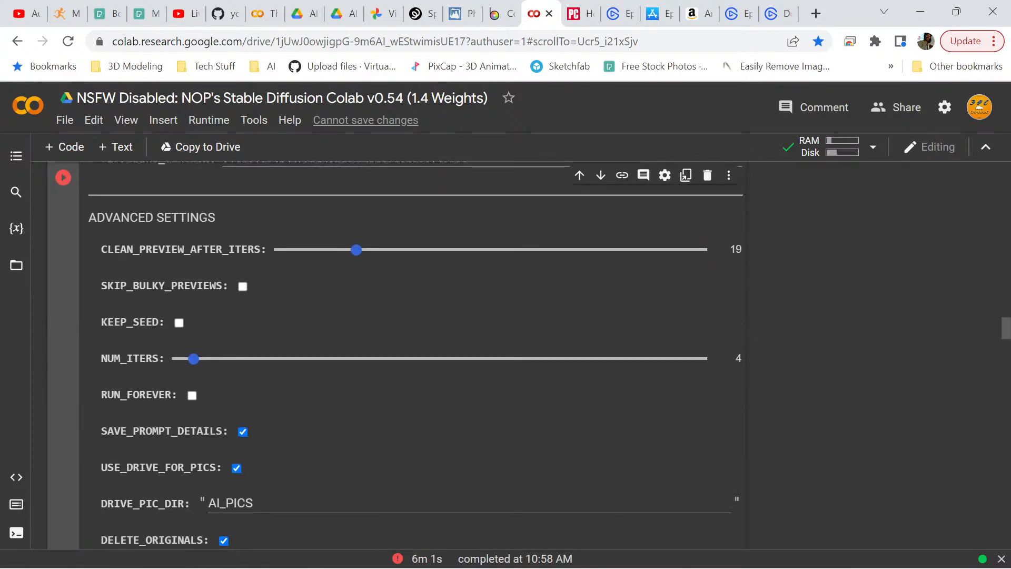
left_click_drag(194, 359, 183, 358)
left_click(64, 177)
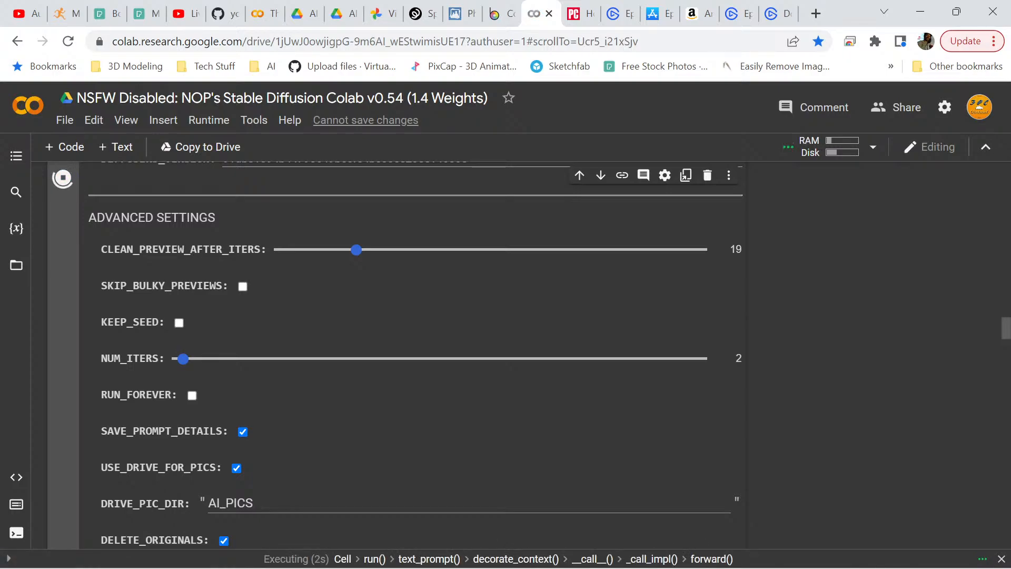
Monitor the cell output to examine the newly rendered cyborg face and the progress of the second iteration
scroll(390, 356, "down", 12)
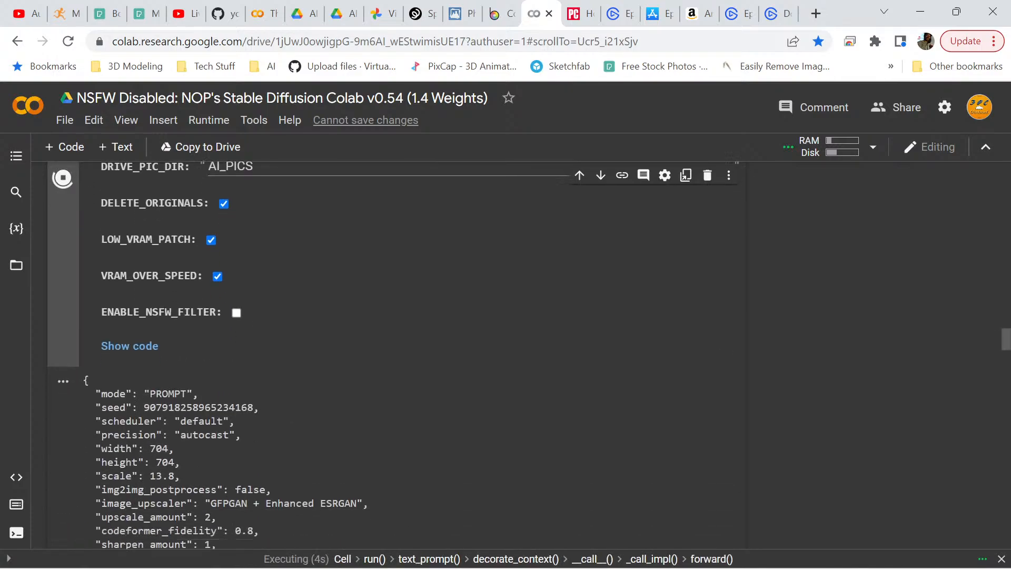
scroll(390, 356, "down", 1)
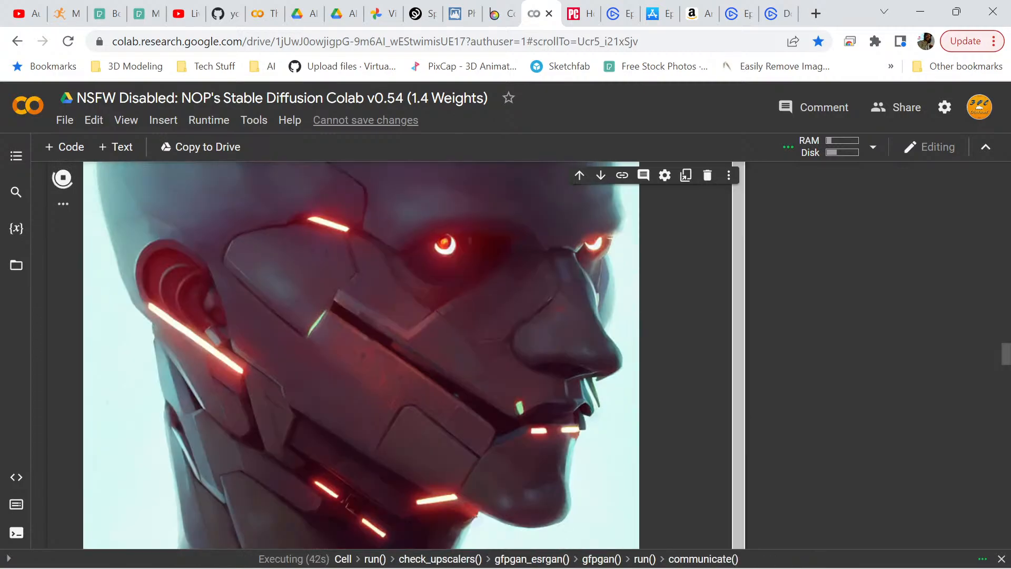
scroll(369, 353, "down", 6)
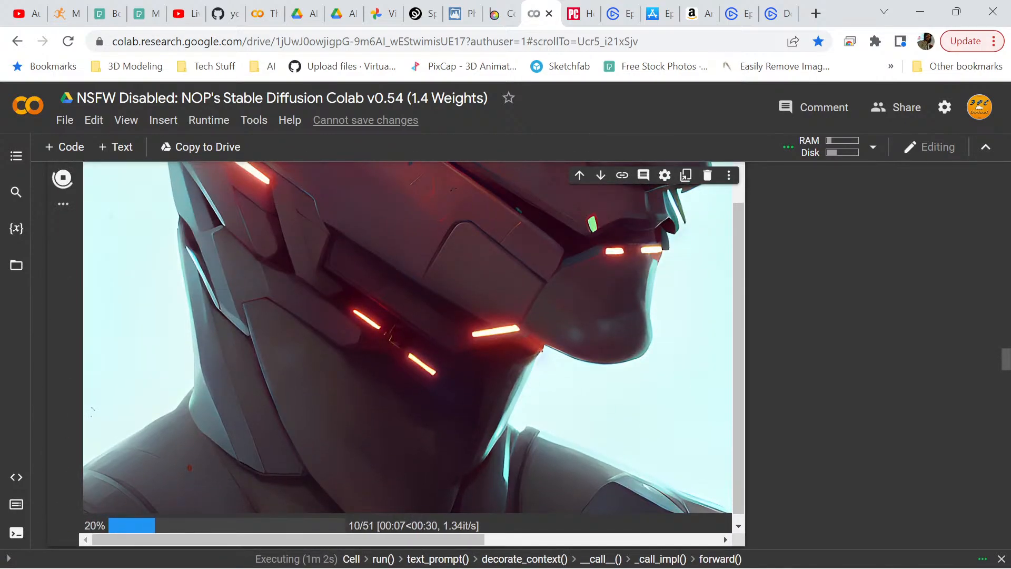
scroll(395, 353, "down", 1)
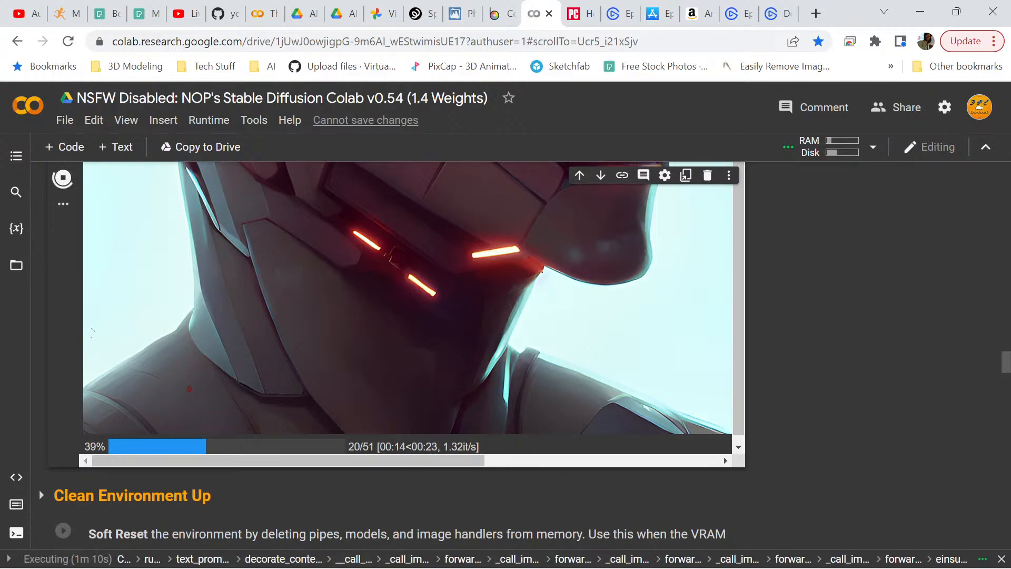
Recheck the advanced, general and prompt settings, from NUM_ITERS and SEED to PROMPT_STEPS, while the second image renders
scroll(395, 355, "up", 15)
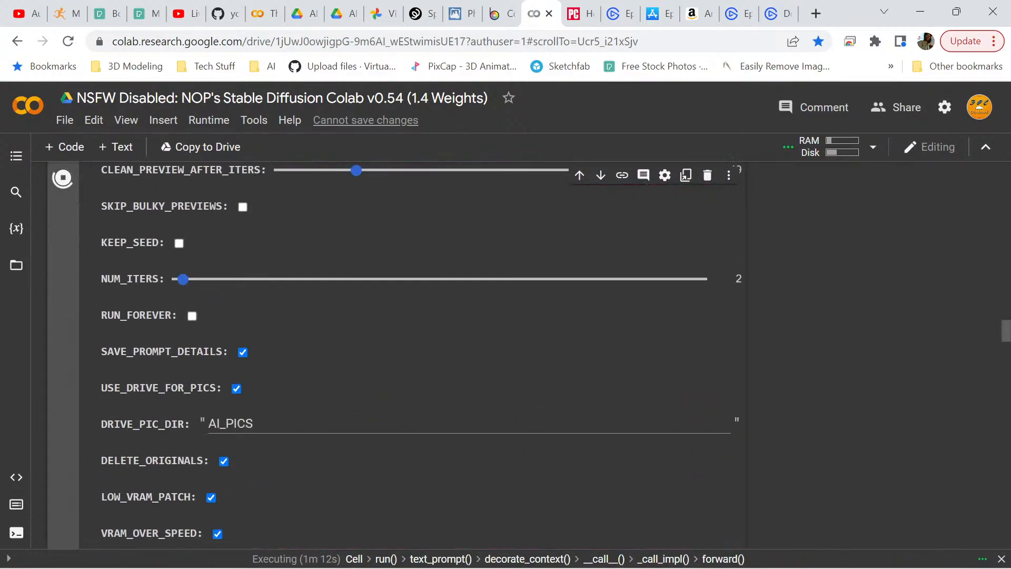
scroll(416, 355, "up", 20)
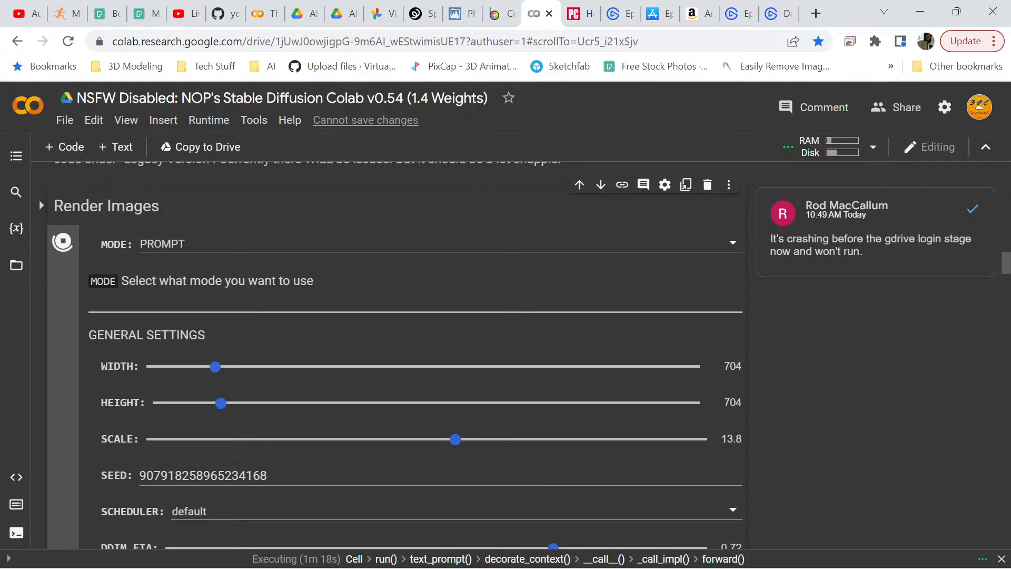
scroll(416, 355, "down", 1)
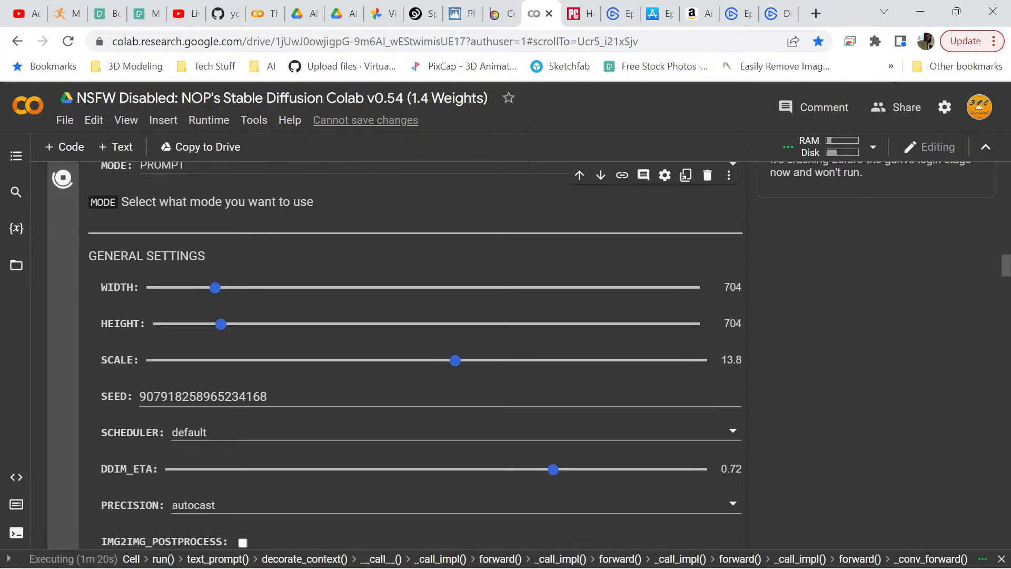
scroll(416, 355, "down", 5)
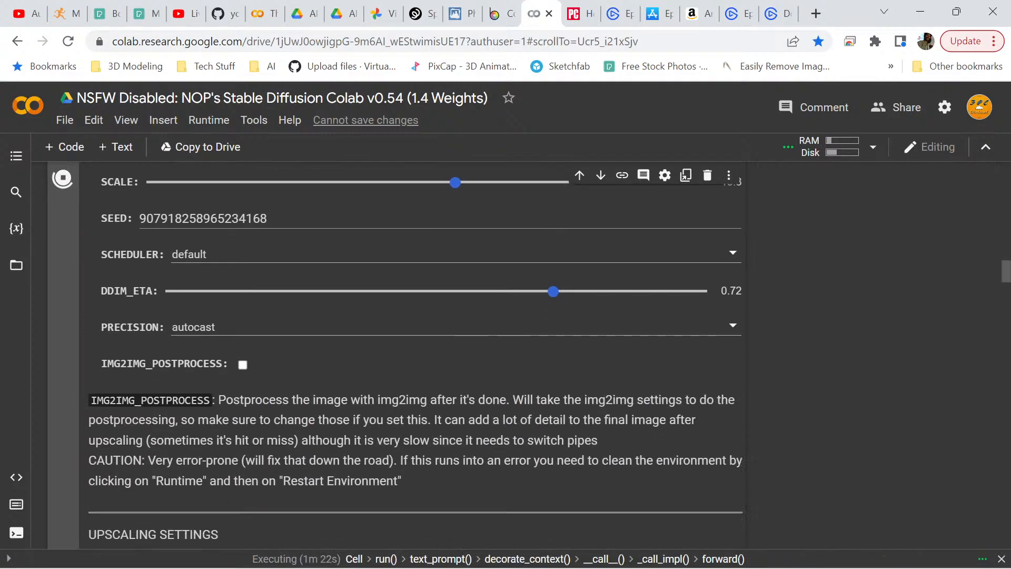
scroll(416, 355, "down", 12)
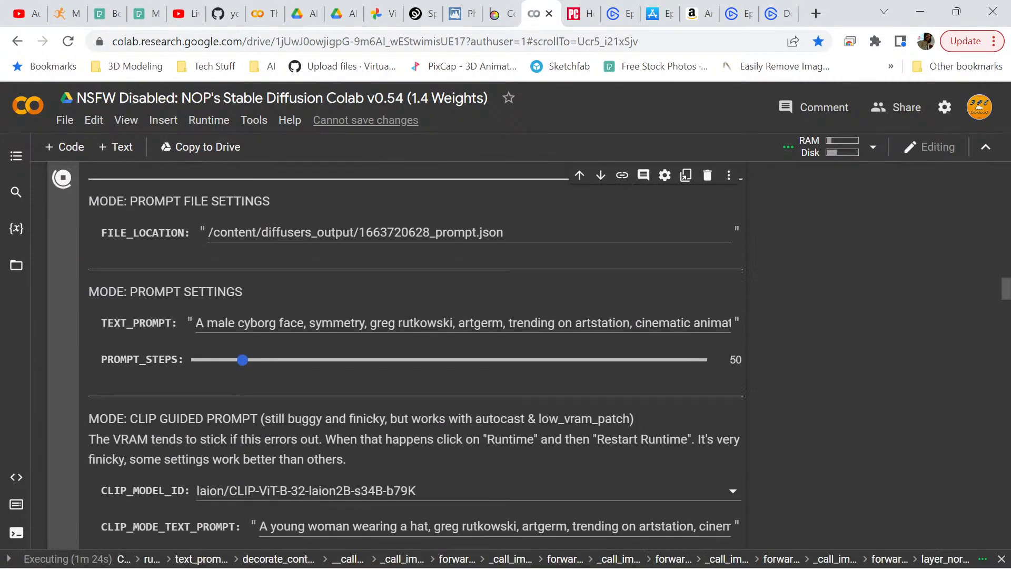
scroll(416, 355, "up", 1)
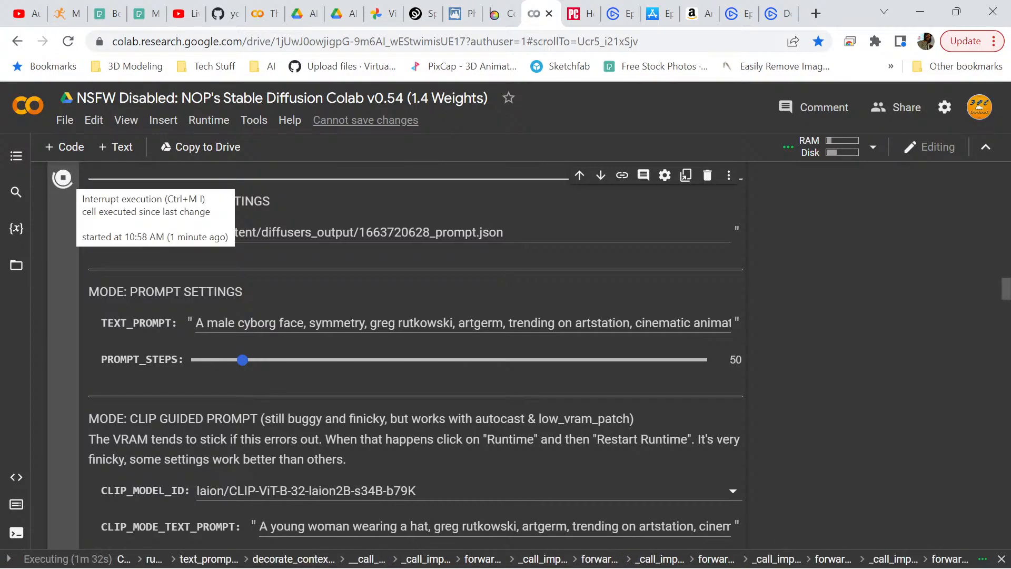
Examine the second cyborg face in the output of the Render Images cell, from the forehead down to the shoulders
scroll(411, 358, "down", 5)
scroll(411, 358, "down", 20)
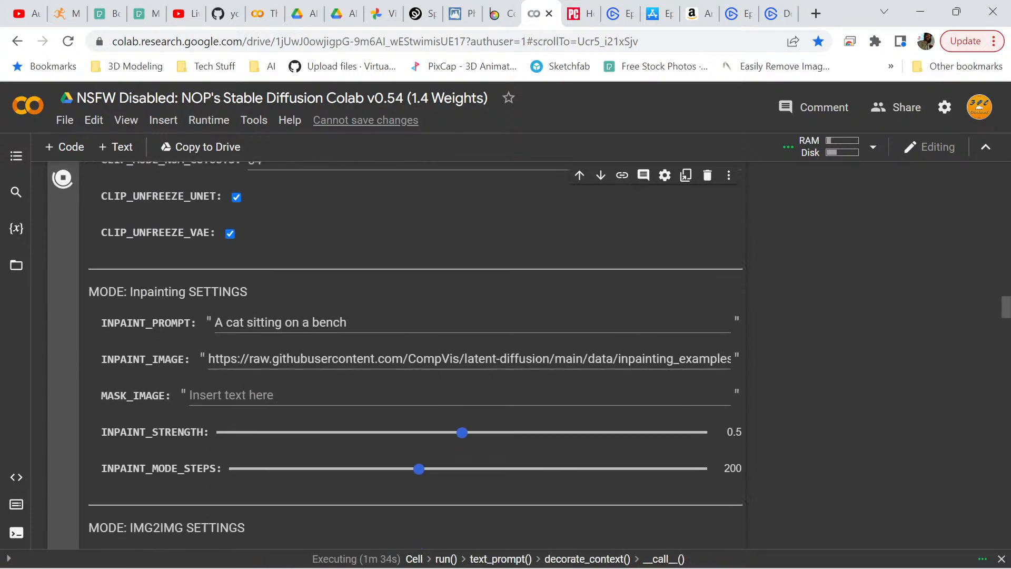
scroll(411, 358, "down", 12)
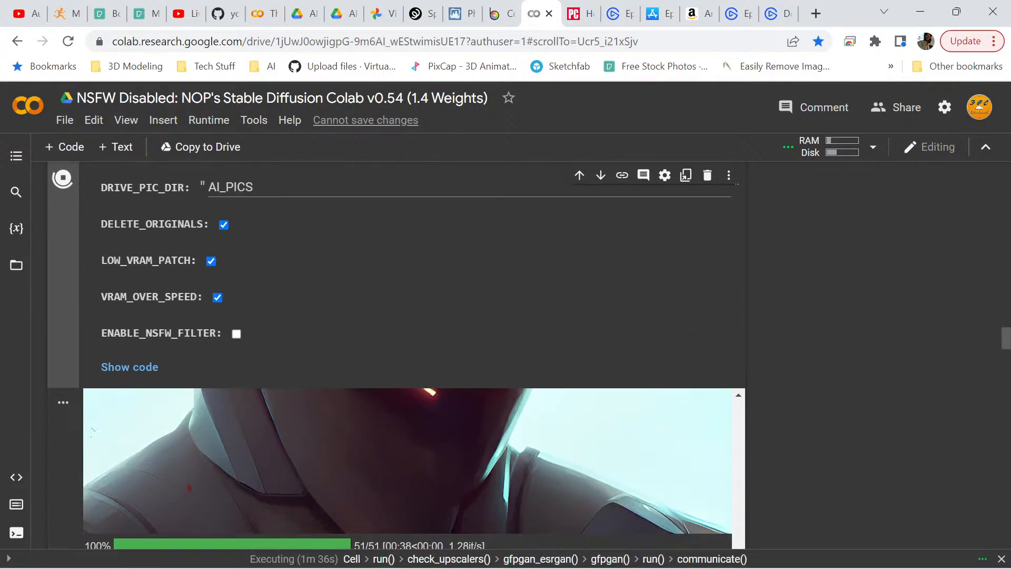
scroll(411, 358, "down", 14)
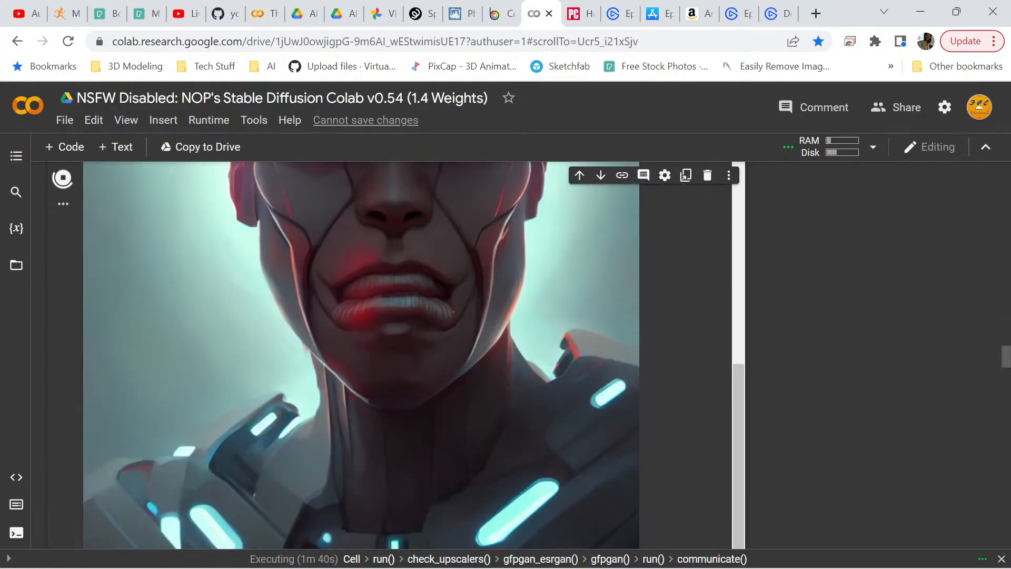
scroll(411, 358, "up", 3)
scroll(410, 358, "down", 2)
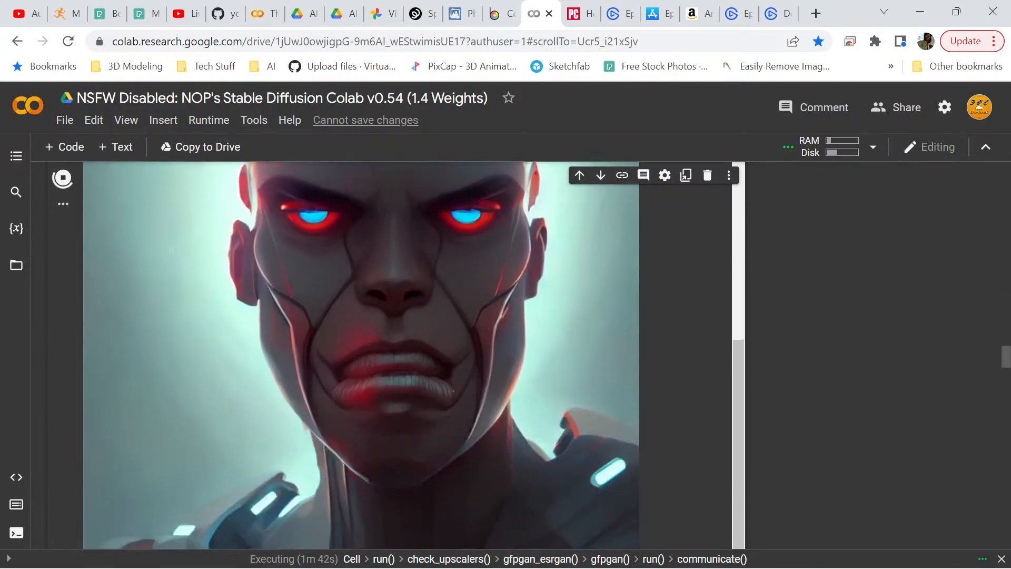
scroll(411, 358, "up", 4)
scroll(410, 358, "down", 5)
scroll(411, 358, "up", 1)
Save the second rendered cyborg face as the PNG file source7 in the Vidclip folder
right_click(541, 308)
left_click(598, 341)
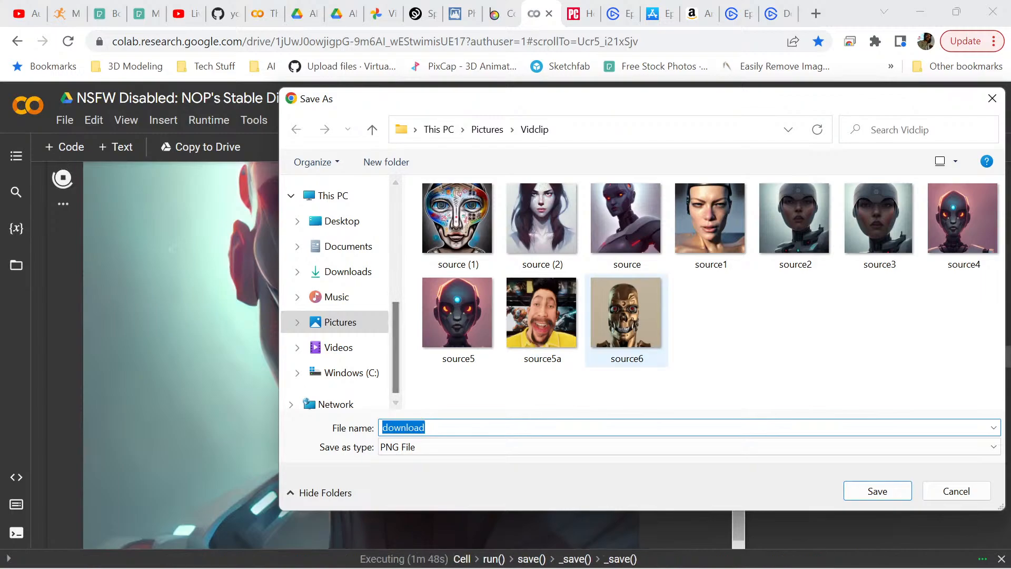
left_click(627, 321)
left_click(505, 428)
left_click(506, 428)
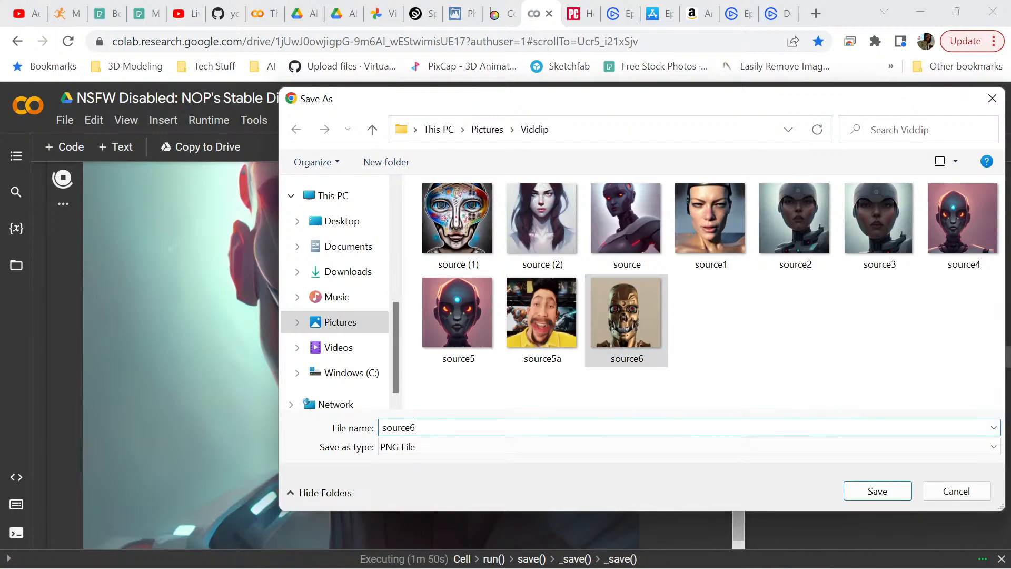
key("shift+Left")
type("7")
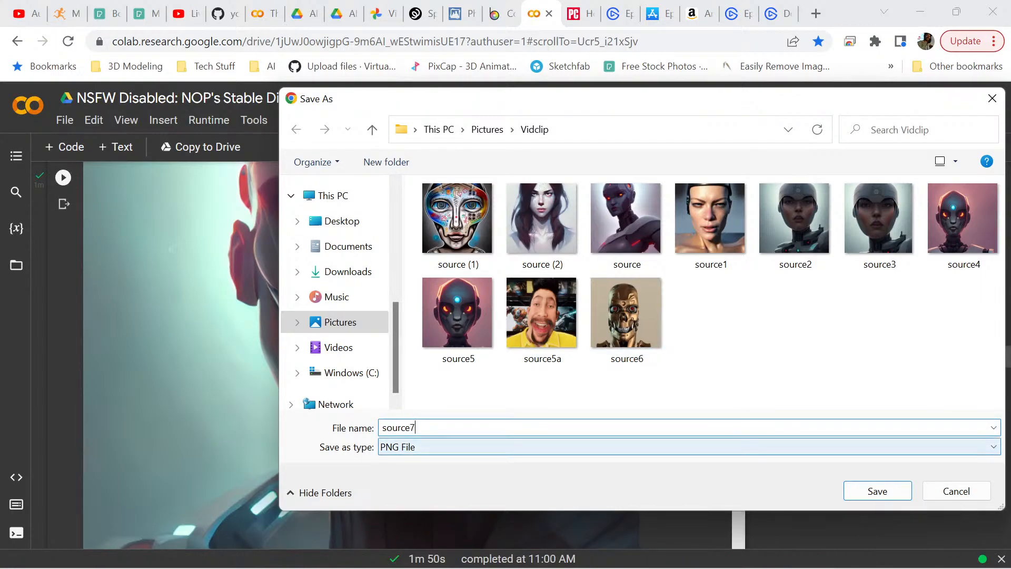
key("Return")
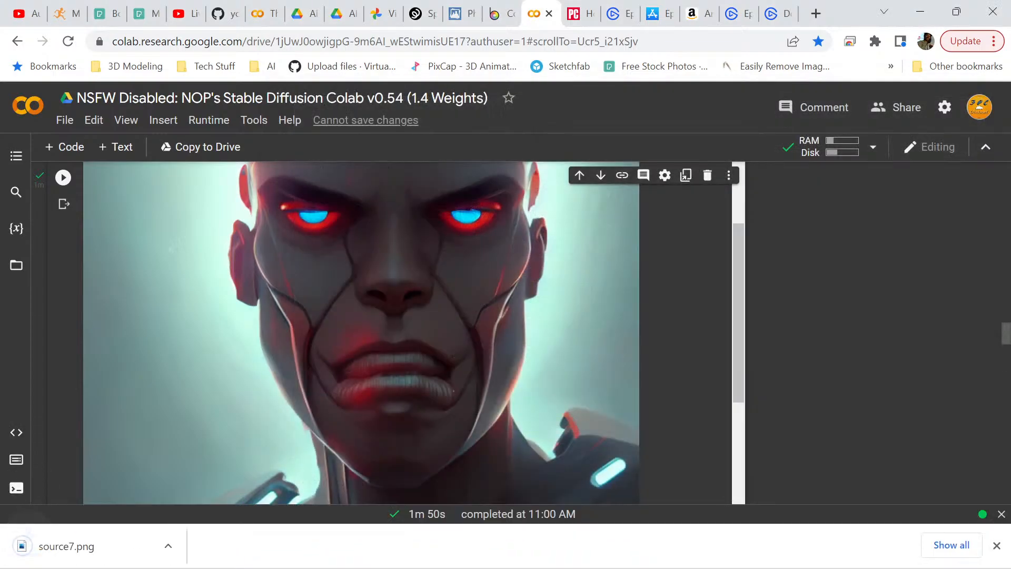
scroll(411, 333, "up", 3)
scroll(411, 333, "down", 3)
scroll(361, 333, "up", 2)
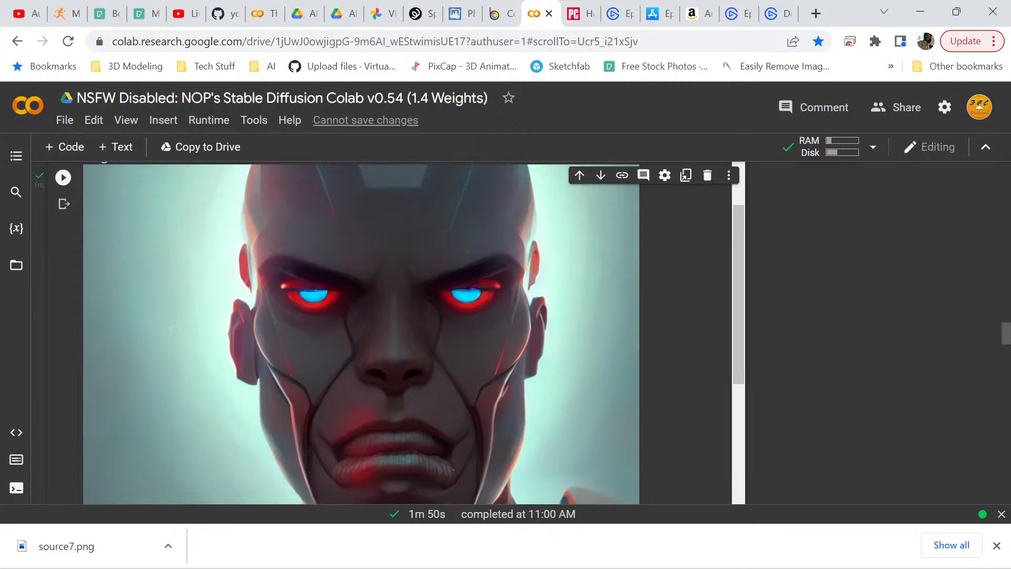
scroll(361, 333, "up", 1)
scroll(361, 333, "down", 2)
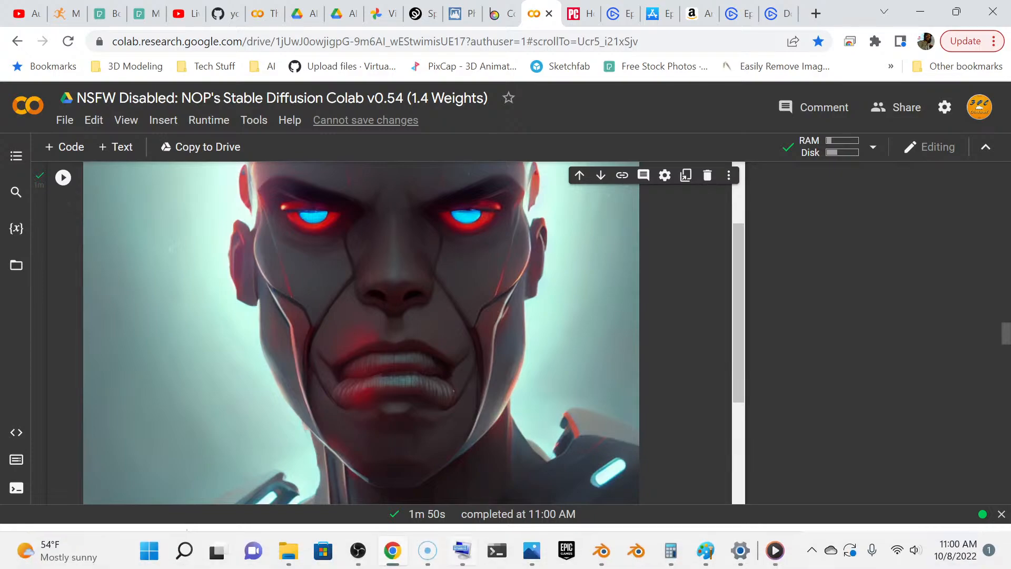
Switch to the source6 image in Paint and undo its last three edits to restore the canvas with two pictures side by side
left_click(706, 550)
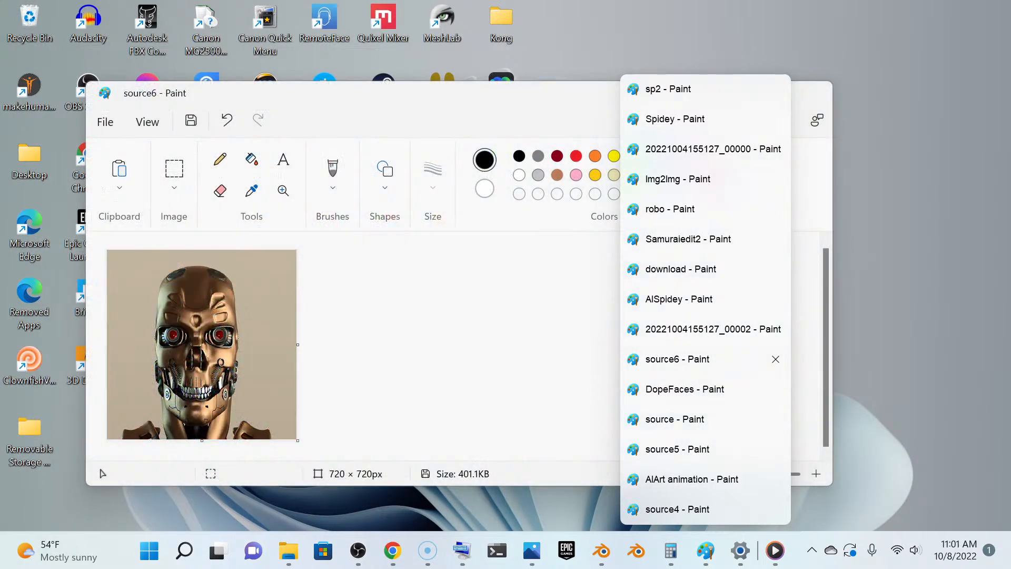
left_click(677, 359)
left_click(227, 120)
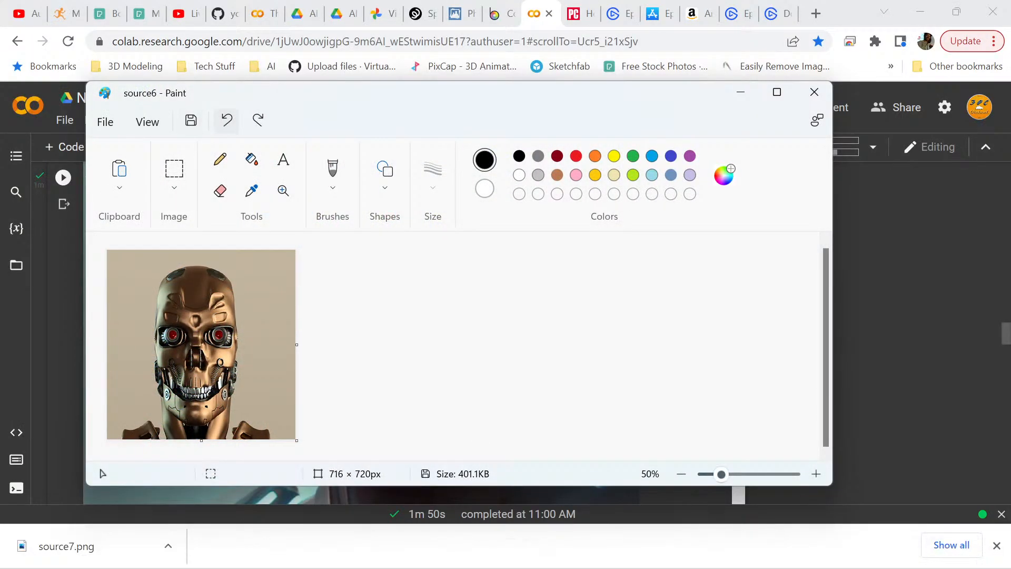
left_click(227, 121)
left_click(227, 120)
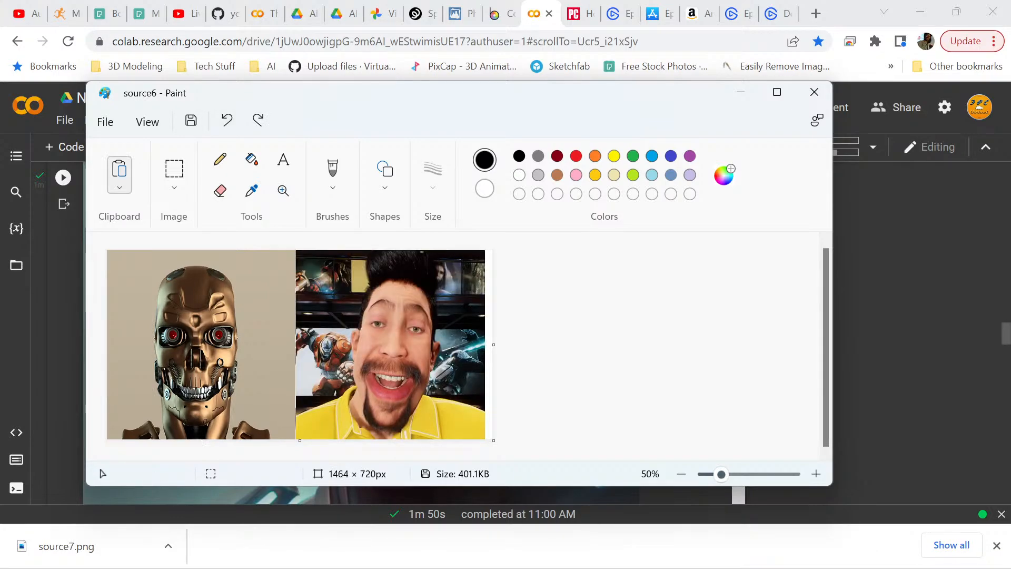
Import source7 from the Vidclip folder and place it over the robot skull, flush with the picture's lower edge and the man's photo
left_click(119, 174)
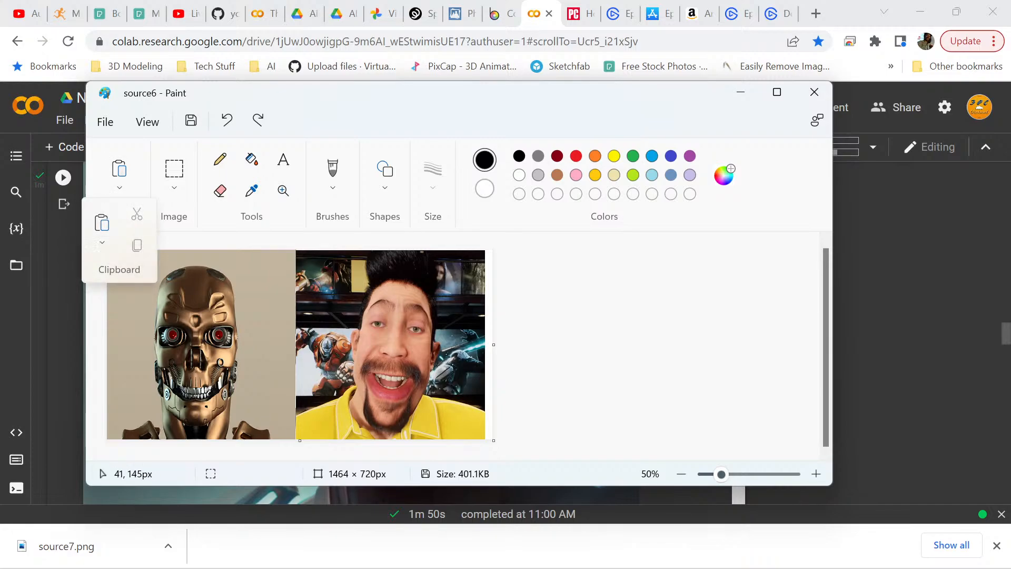
left_click(103, 242)
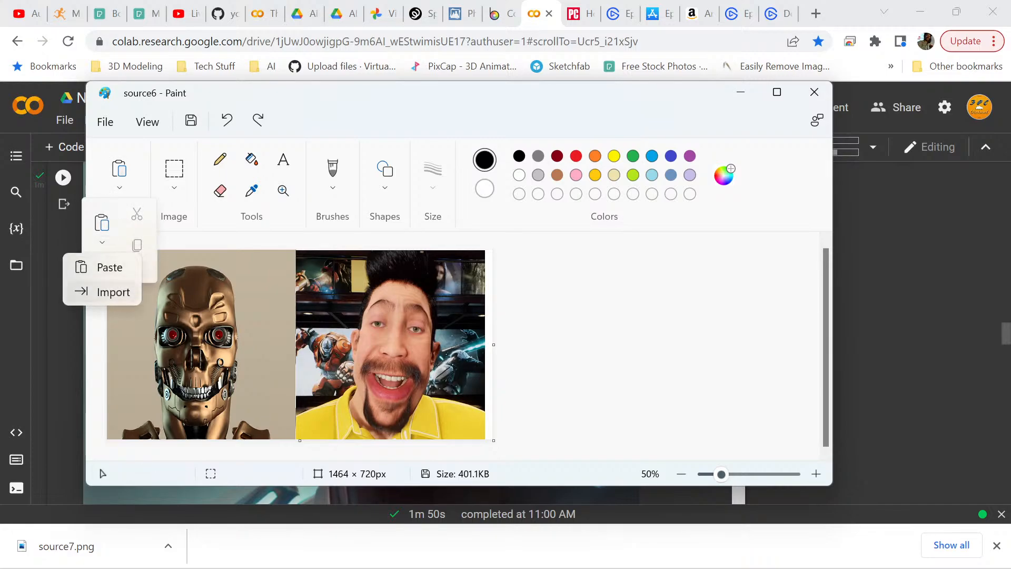
left_click(108, 292)
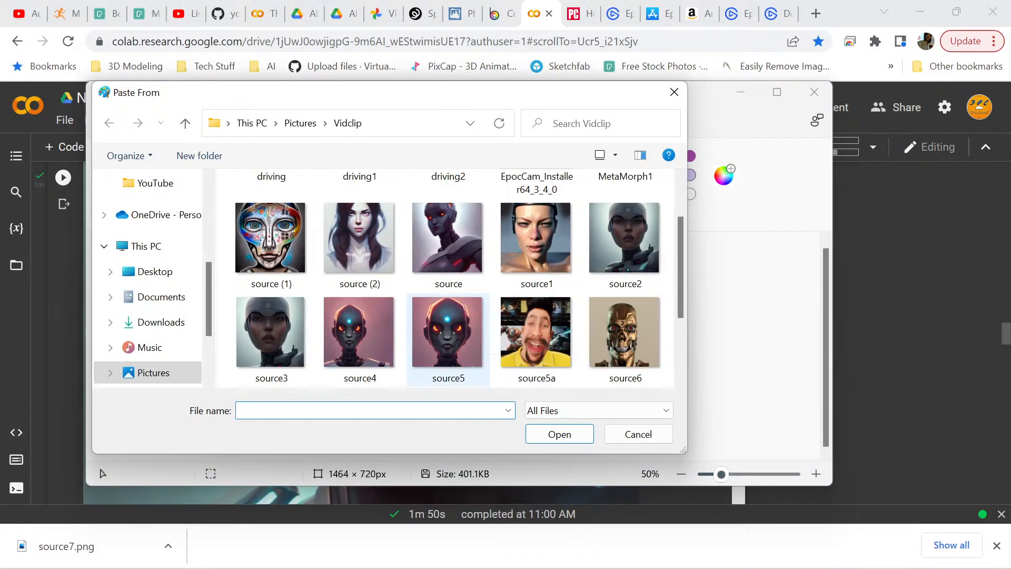
scroll(536, 340, "down", 1)
left_click(270, 333)
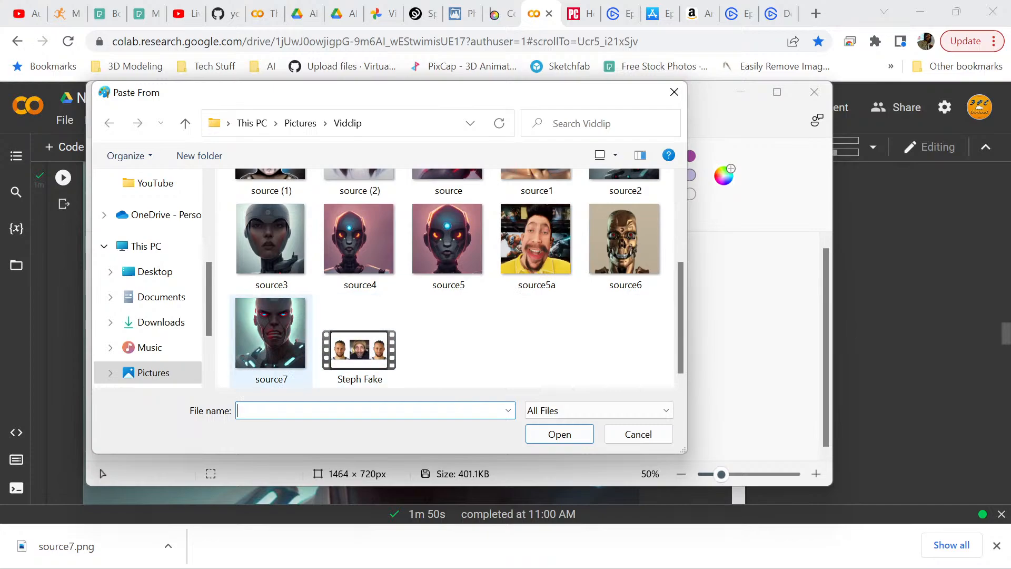
left_click(559, 433)
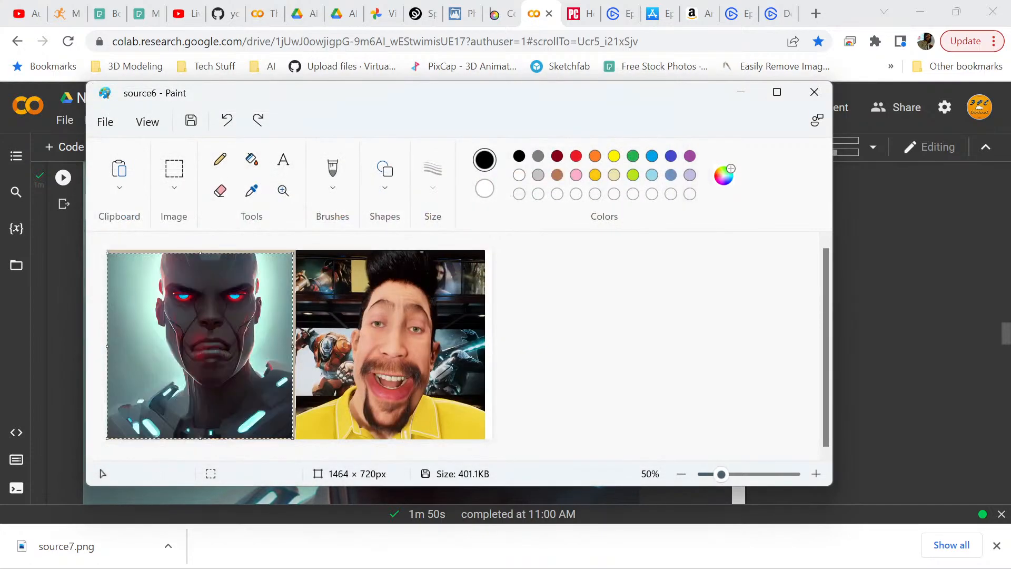
left_click_drag(266, 346, 270, 383)
left_click(227, 263)
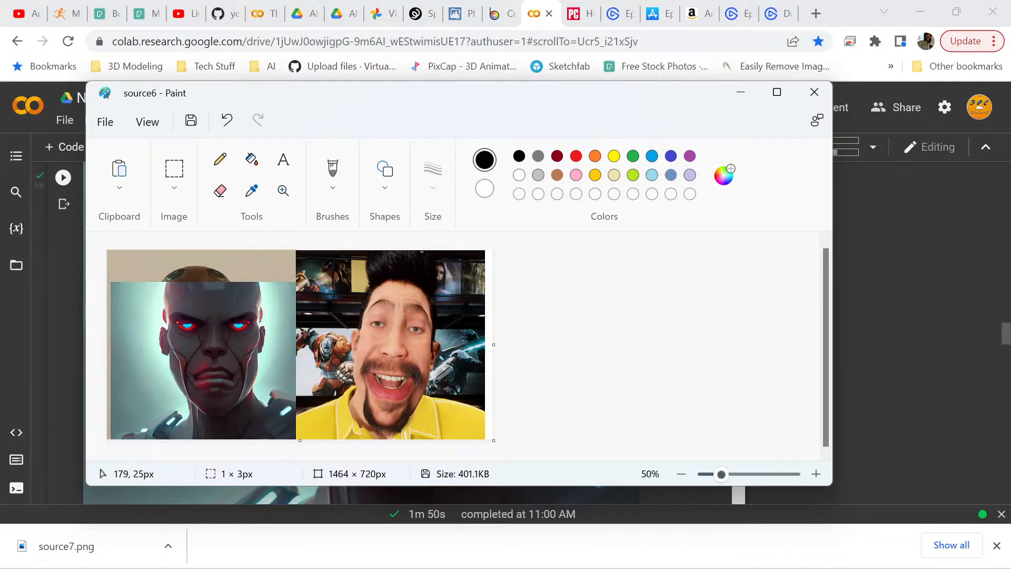
left_click_drag(152, 255, 245, 264)
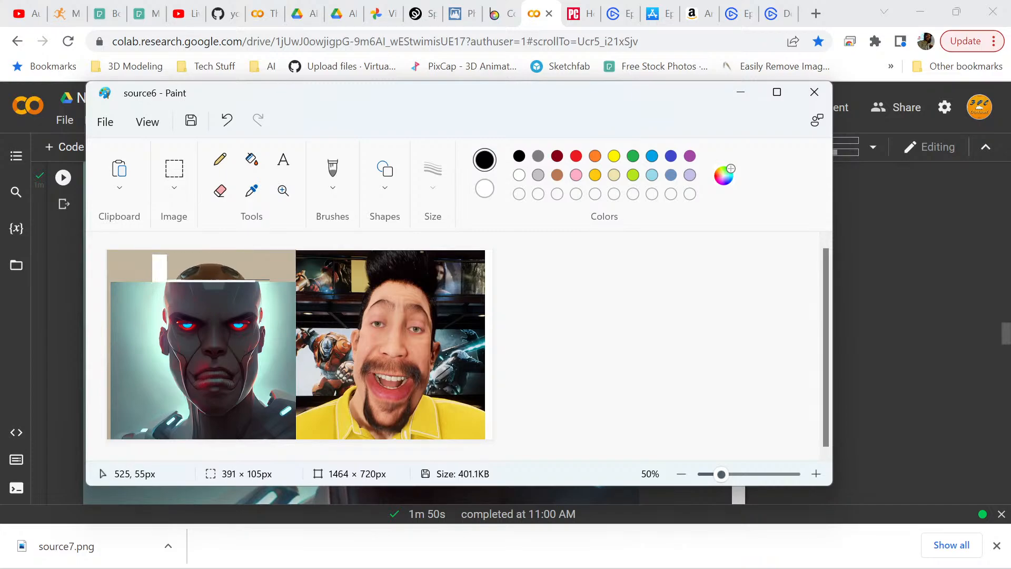
key("ctrl+z")
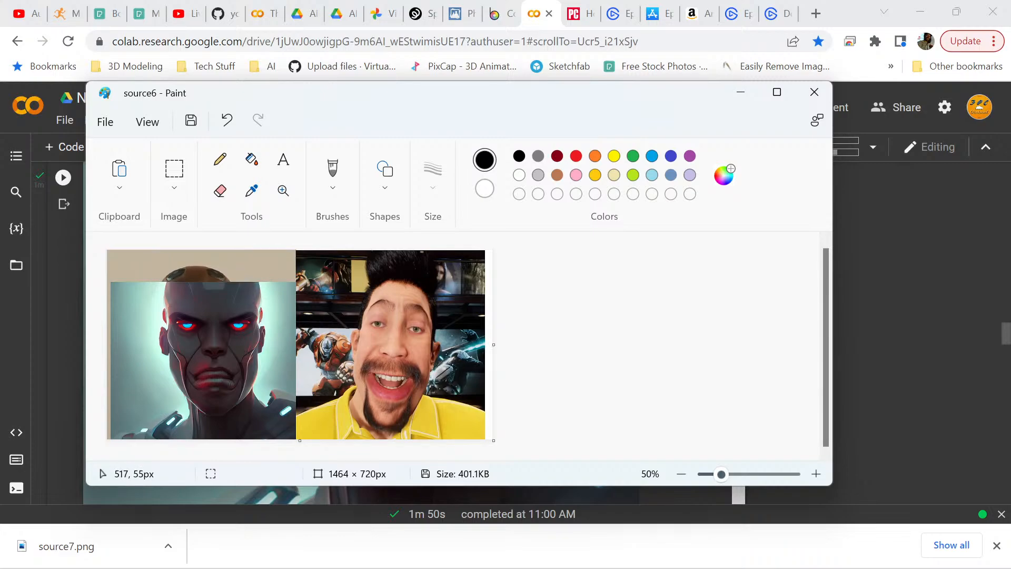
left_click_drag(151, 268, 241, 274)
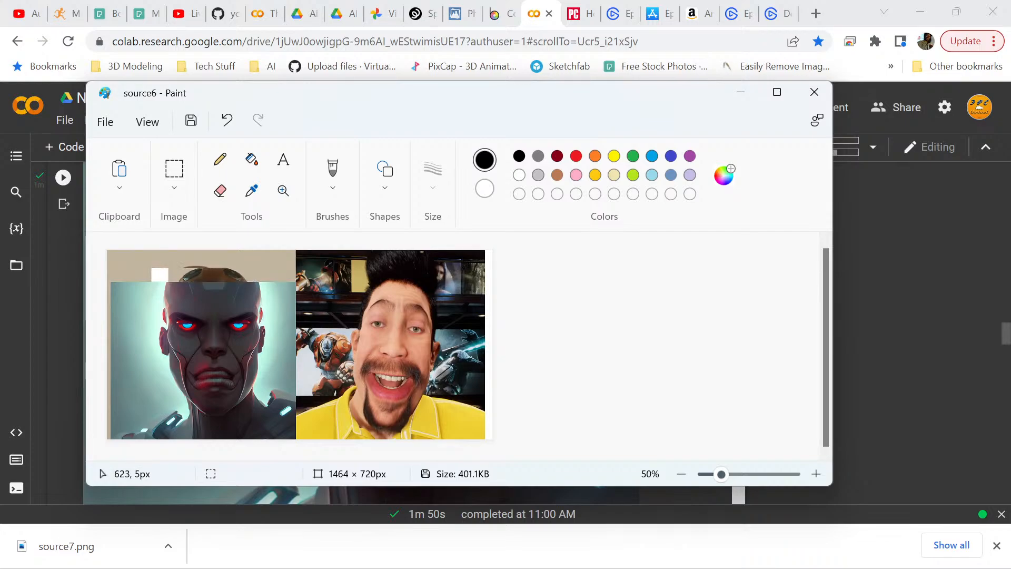
right_click(273, 251)
left_click(227, 120)
left_click(227, 120)
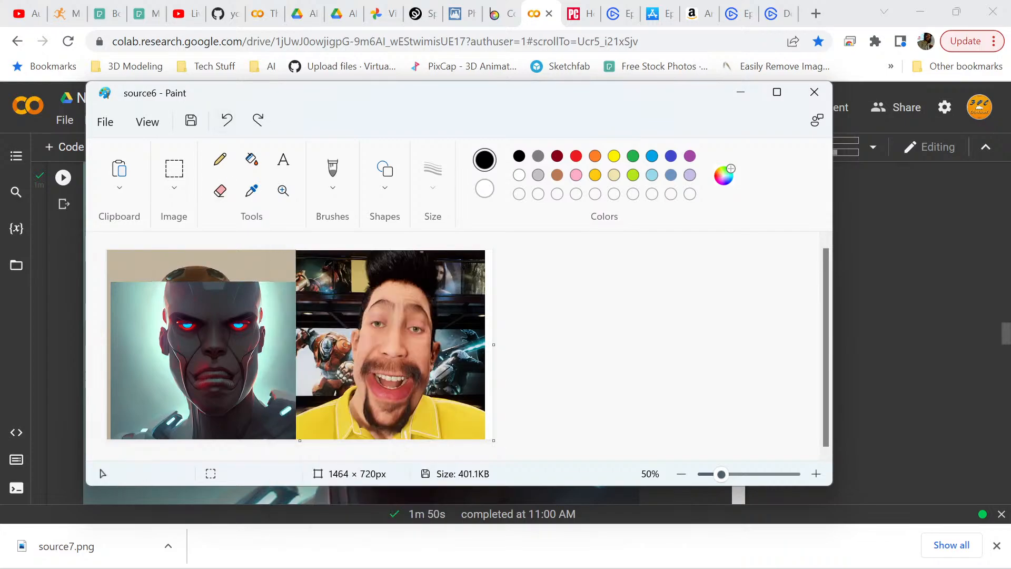
left_click_drag(151, 265, 264, 281)
mouse_move(208, 265)
left_mouse_down()
mouse_move(198, 275)
mouse_move(207, 274)
left_mouse_up()
key("ctrl+z")
Select the exposed top of the robot skull, about 427 × 81 px, and shift it right over the cyborg's forehead
left_click_drag(147, 260, 258, 281)
left_click_drag(258, 280, 260, 282)
left_click_drag(189, 272, 206, 273)
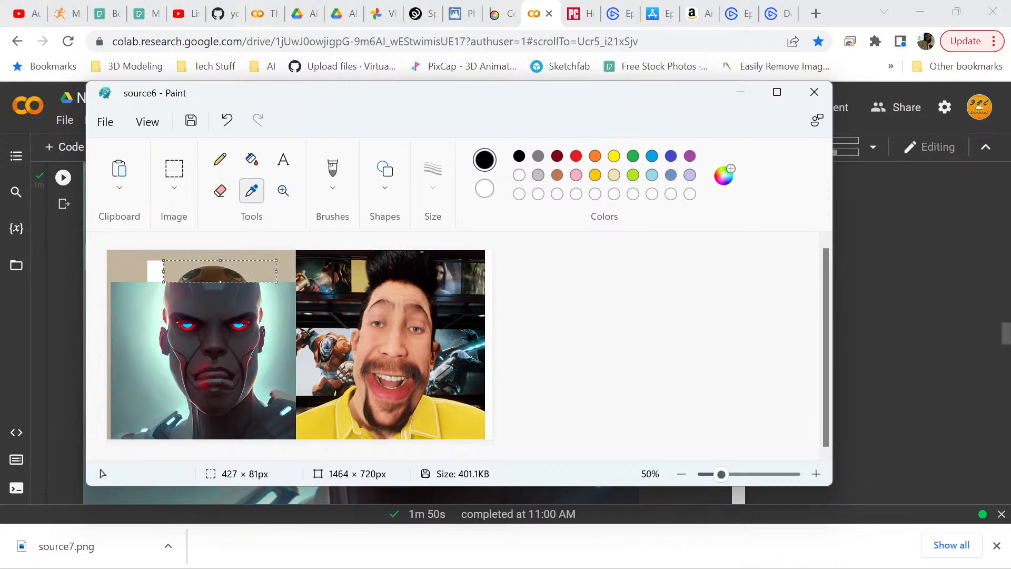
Resize the selected skull top to a horizontal size of 500 pixels
left_click(174, 173)
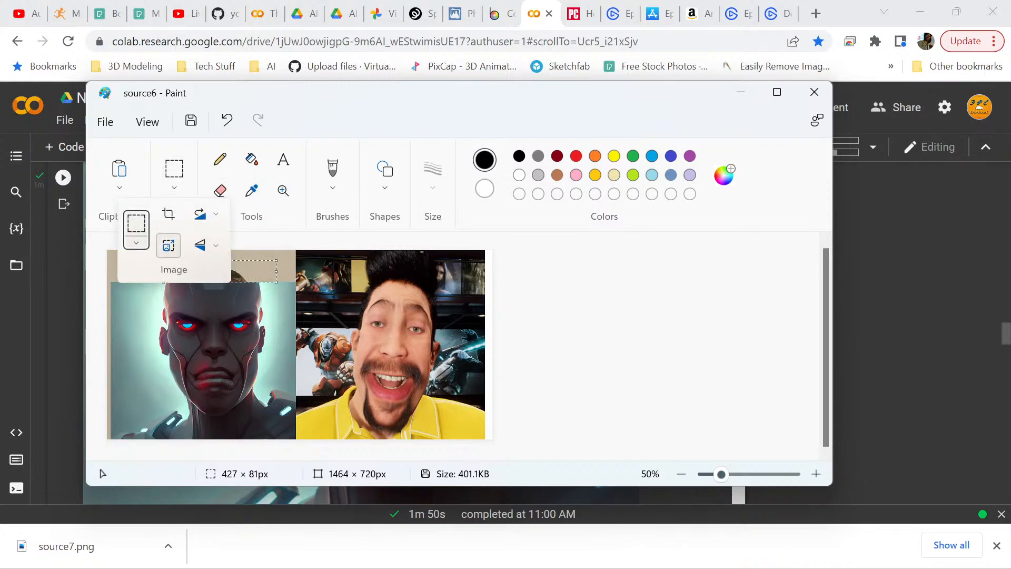
left_click(169, 245)
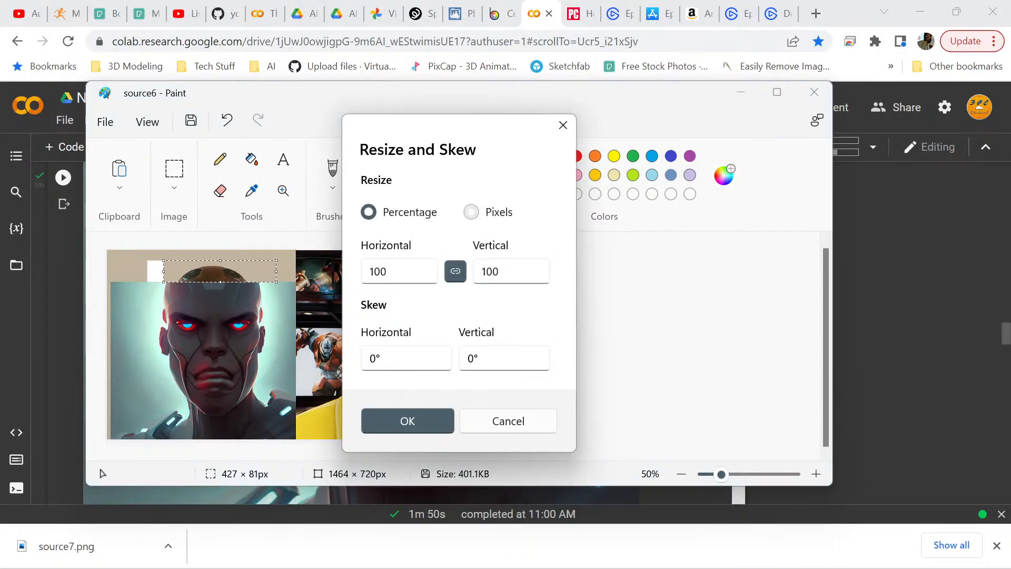
left_click(471, 212)
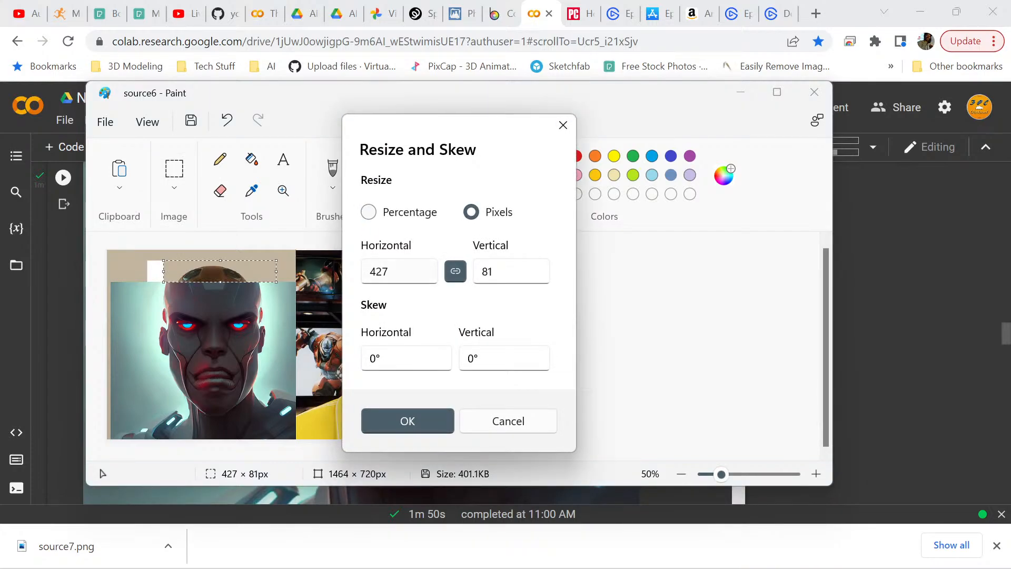
left_click(390, 271)
left_click(370, 271)
left_click(389, 271)
double_click(390, 272)
type("500")
left_click(407, 420)
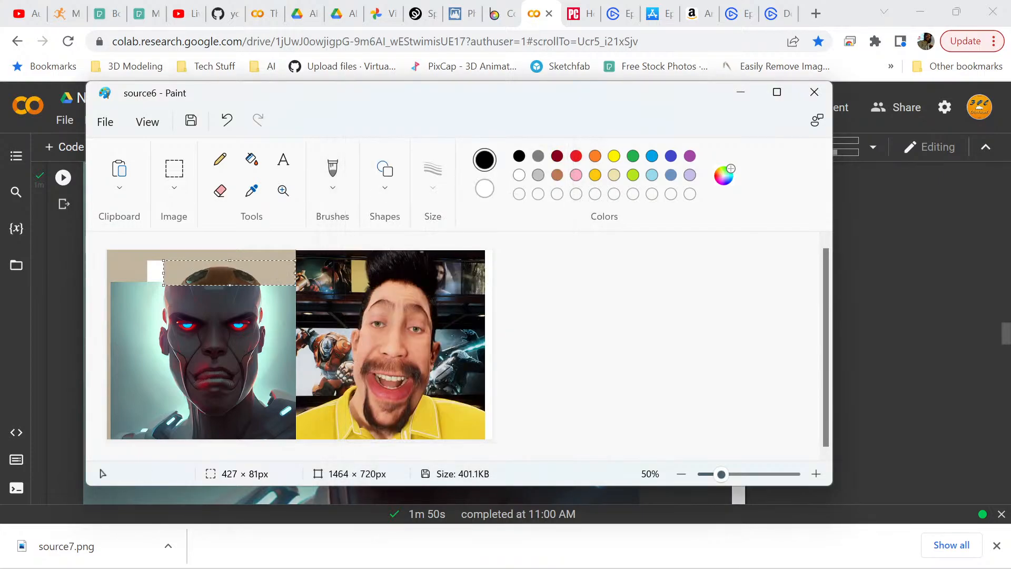
Align the skull top with the cyborg's forehead and stretch it to about 558 × 114 px, covering the white gap beside it
left_click_drag(244, 272, 237, 269)
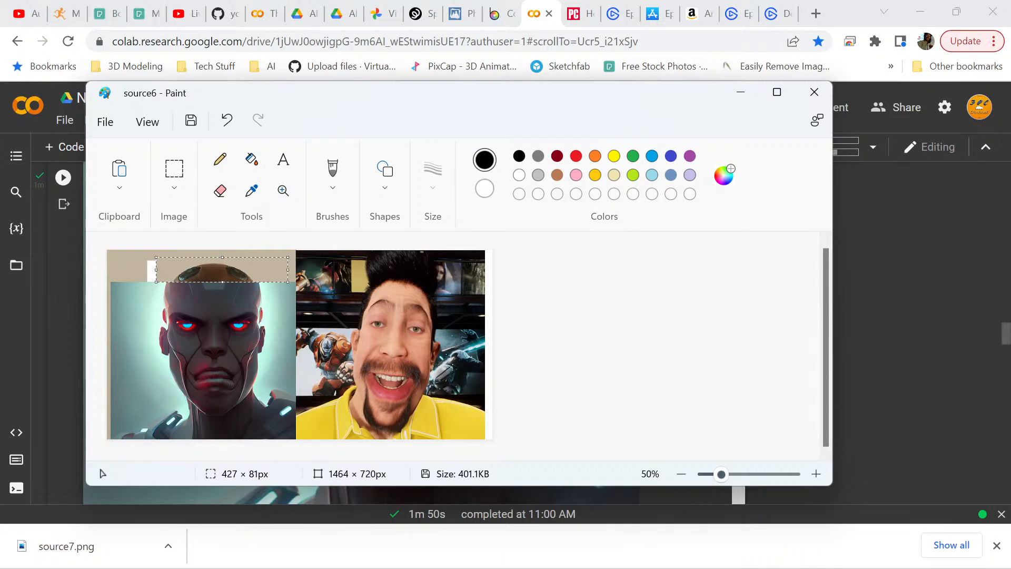
left_click_drag(288, 257, 288, 253)
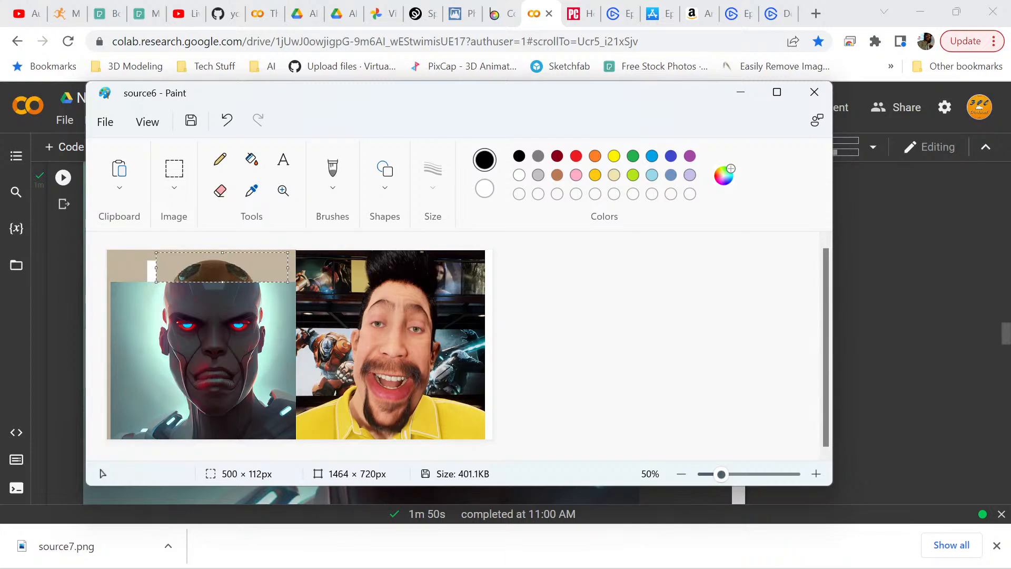
left_click_drag(222, 253, 222, 282)
left_click_drag(156, 267, 141, 267)
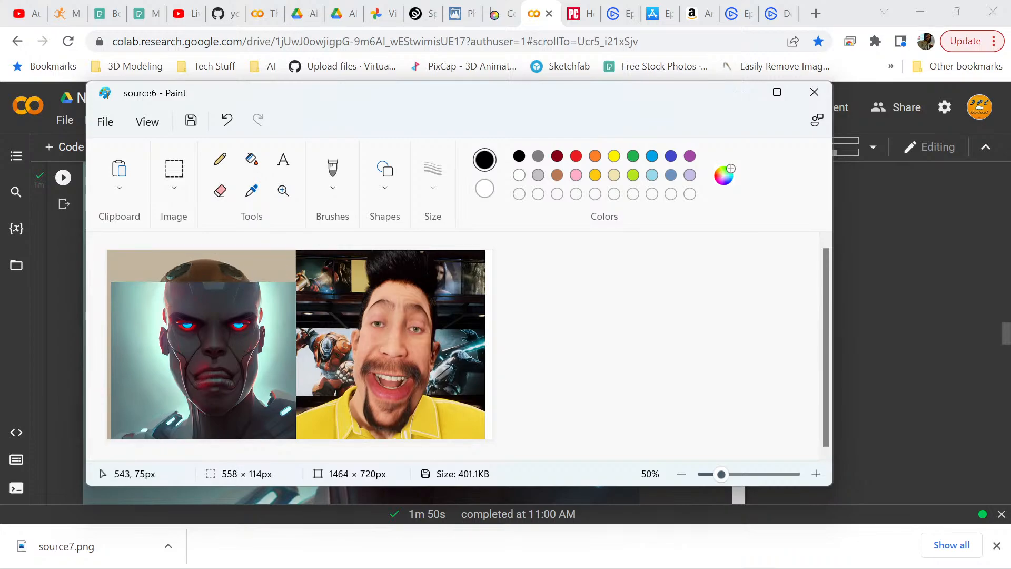
Widen the skull top to about 574 × 114 px, center it on the cyborg's head and deselect it
left_click_drag(249, 269, 257, 269)
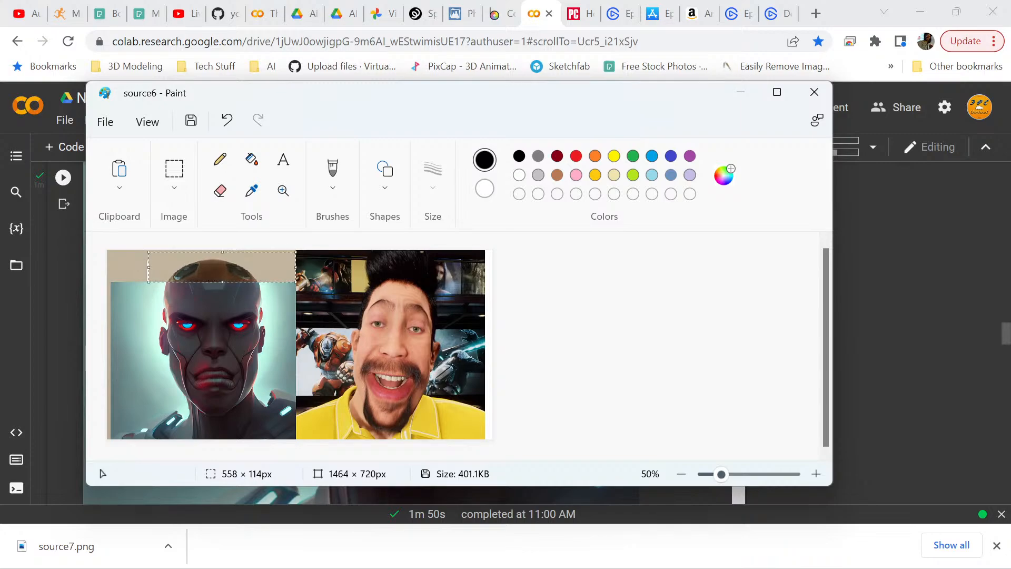
left_click_drag(149, 267, 145, 267)
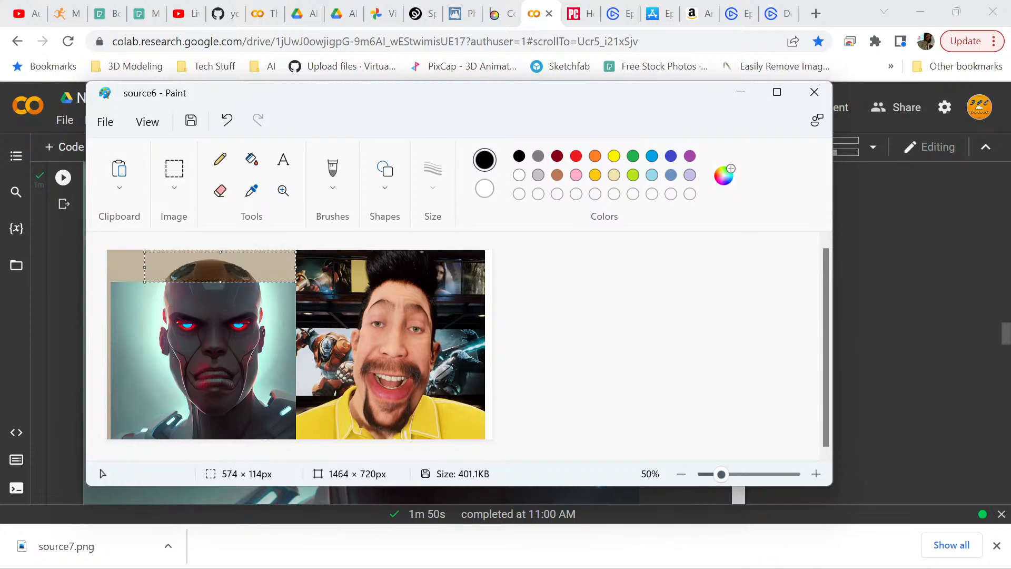
left_click_drag(222, 268, 224, 269)
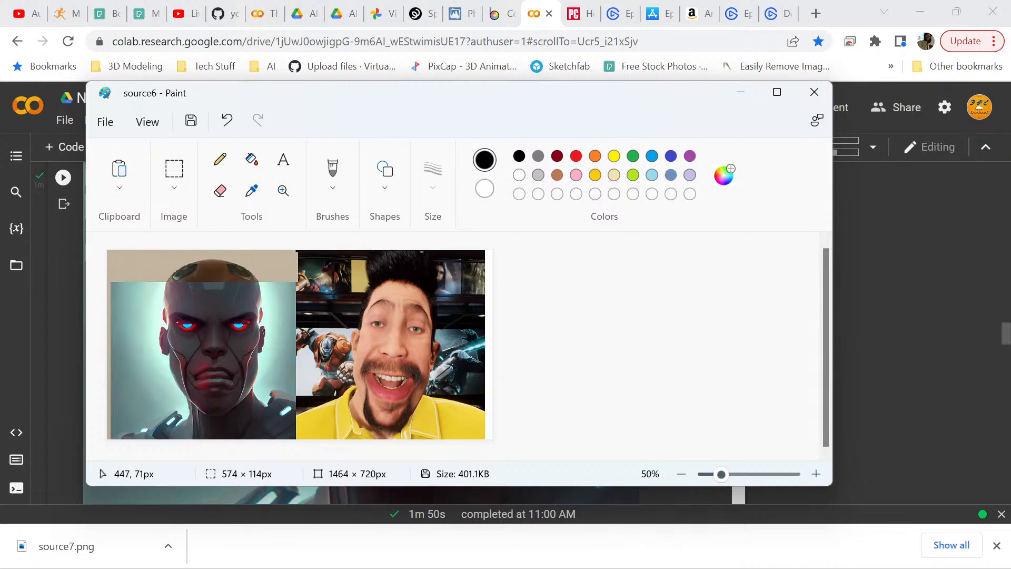
left_click_drag(224, 269, 223, 269)
left_click(348, 306)
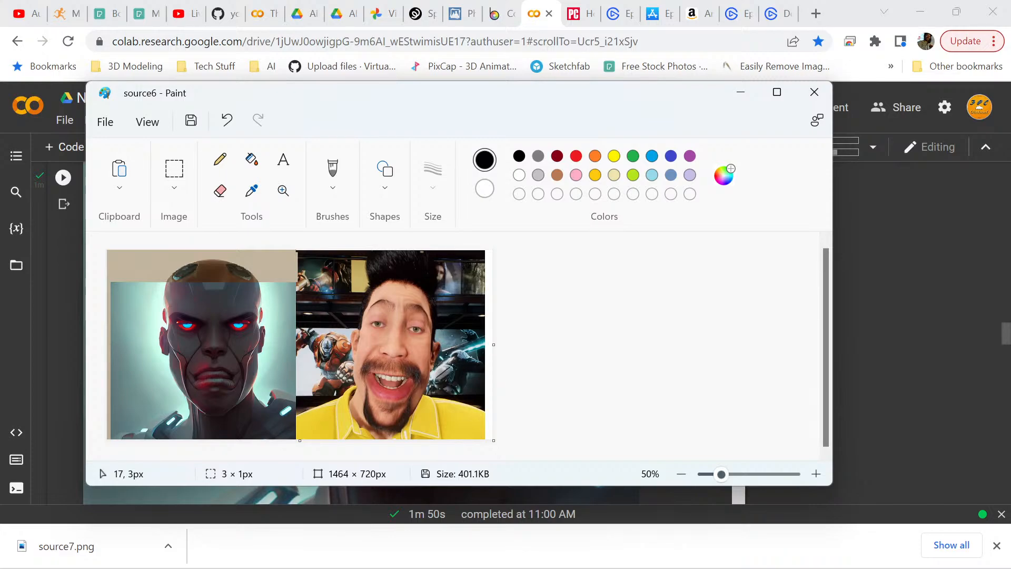
Select the cyborg picture, about 705 × 719 px, shift it slightly down and left, and crop the canvas to 732 × 720 px
mouse_move(111, 251)
left_mouse_down()
mouse_move(285, 382)
mouse_move(307, 440)
mouse_move(296, 438)
left_mouse_up()
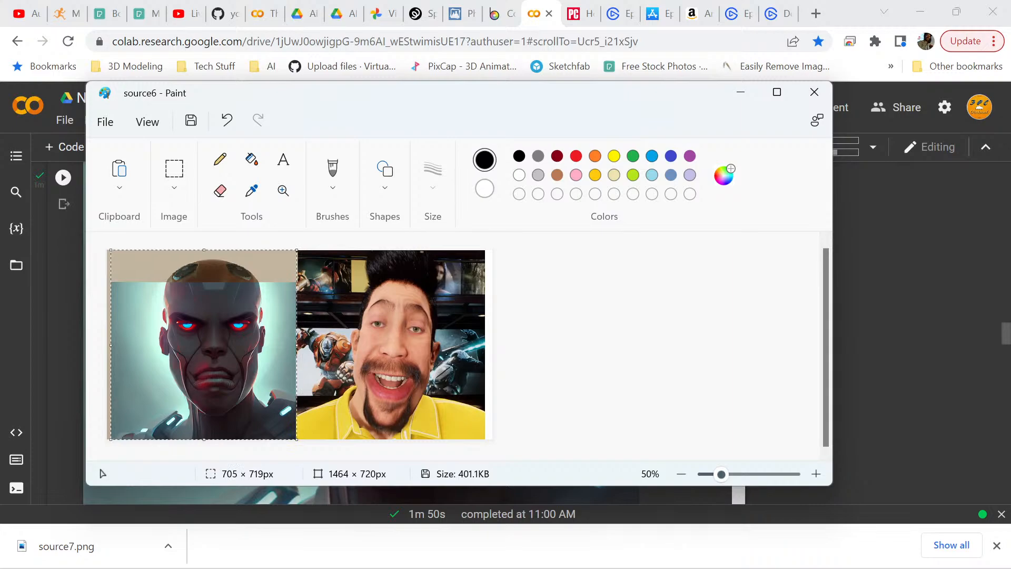
left_click_drag(261, 363, 261, 372)
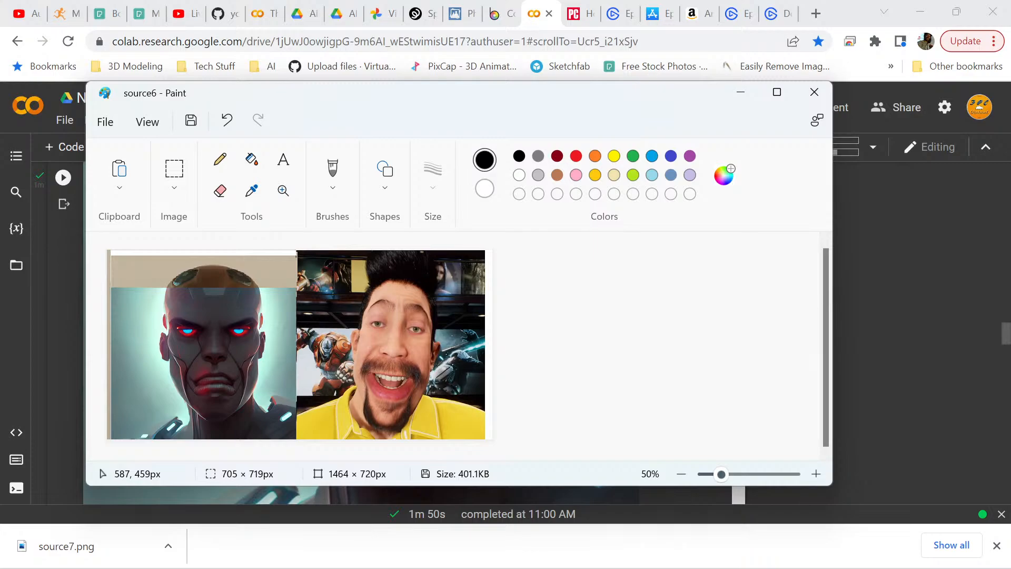
left_click_drag(262, 371, 256, 371)
left_click(343, 326)
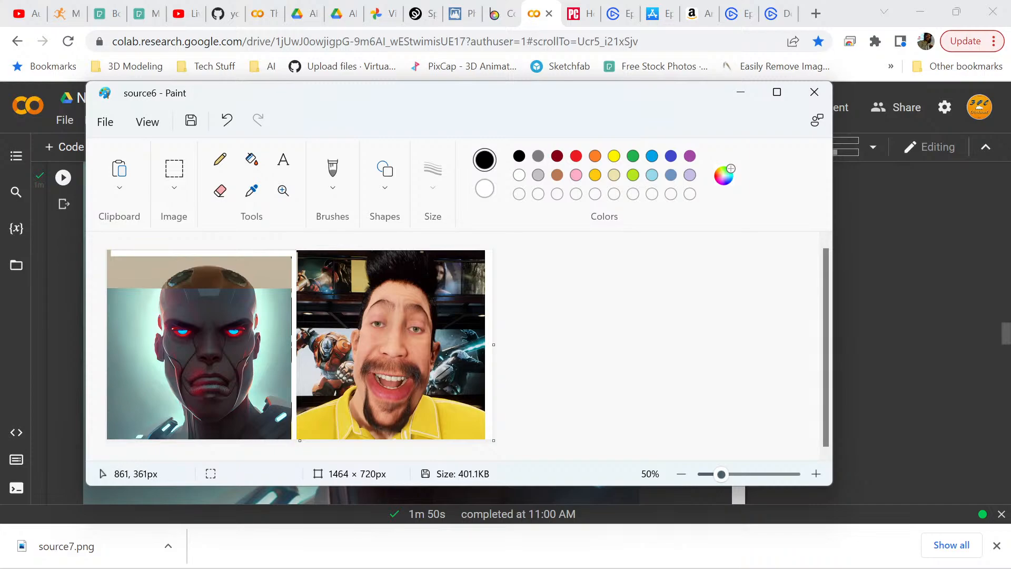
left_click_drag(493, 344, 300, 344)
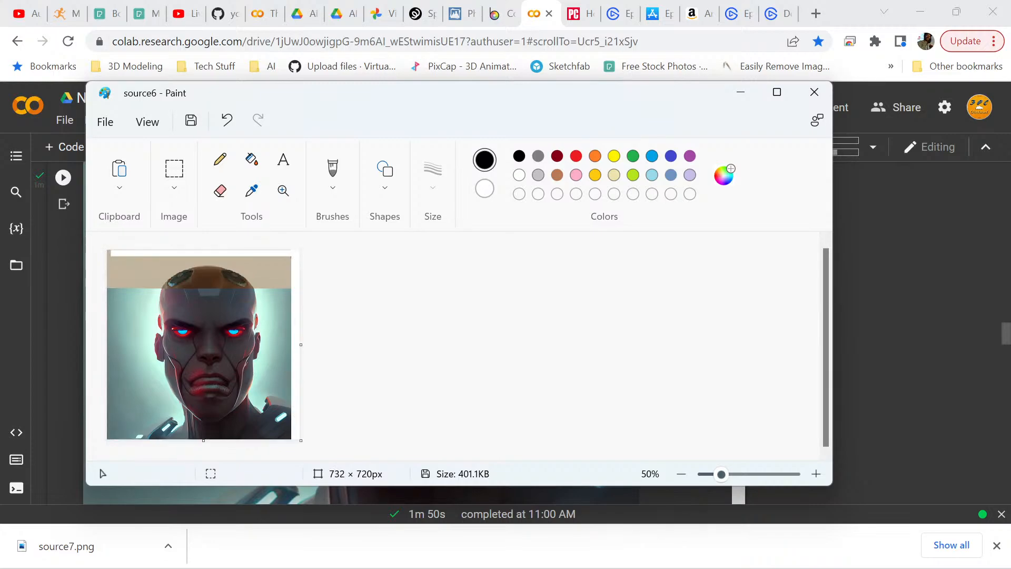
Copy a strip of about 109 × 489 px from the picture's right edge and place the copy over the white gap beside it
left_click_drag(271, 264, 299, 393)
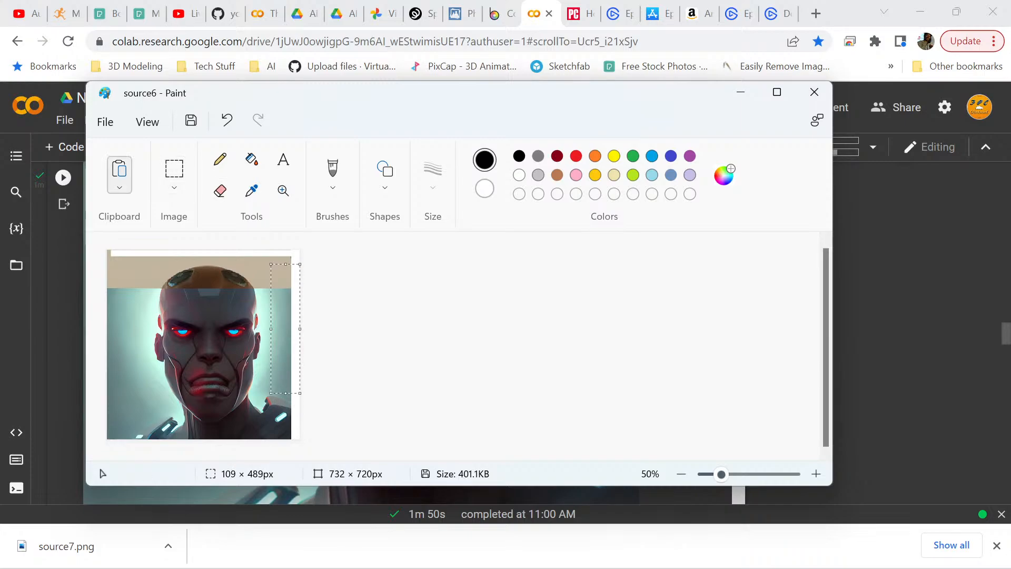
left_click(119, 171)
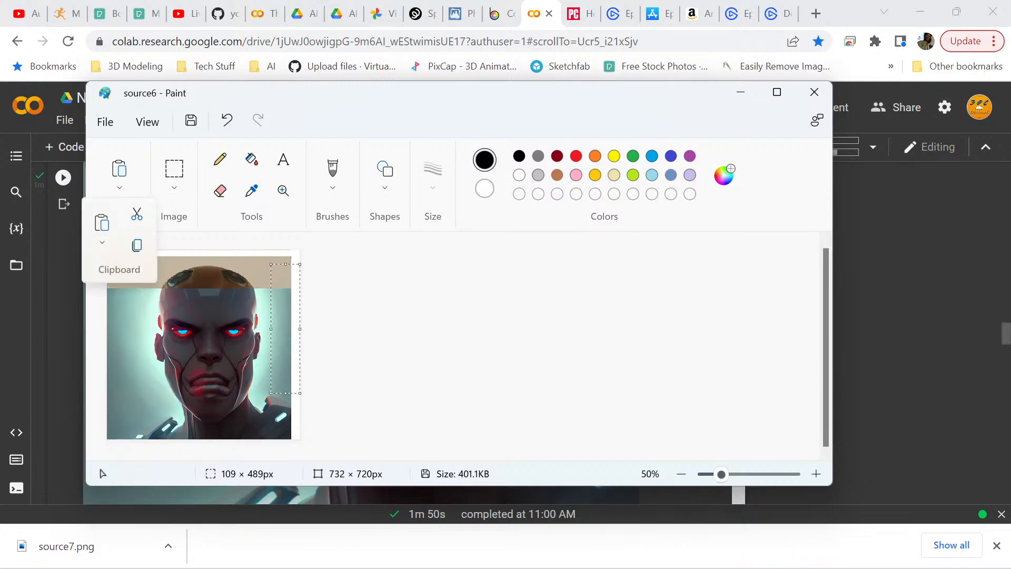
left_click(137, 245)
left_click(119, 173)
left_click(102, 221)
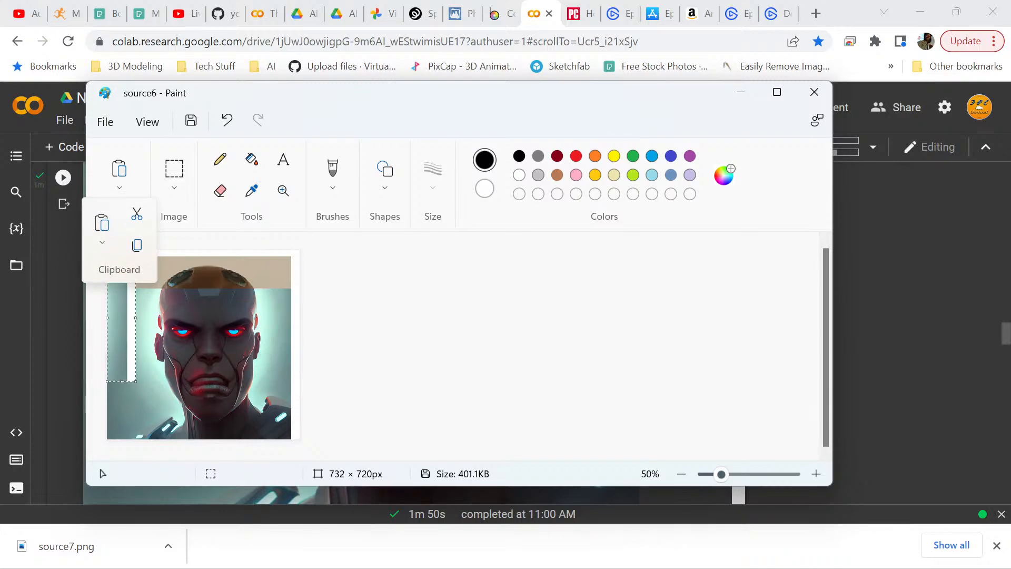
left_click_drag(126, 327, 306, 322)
left_click(342, 327)
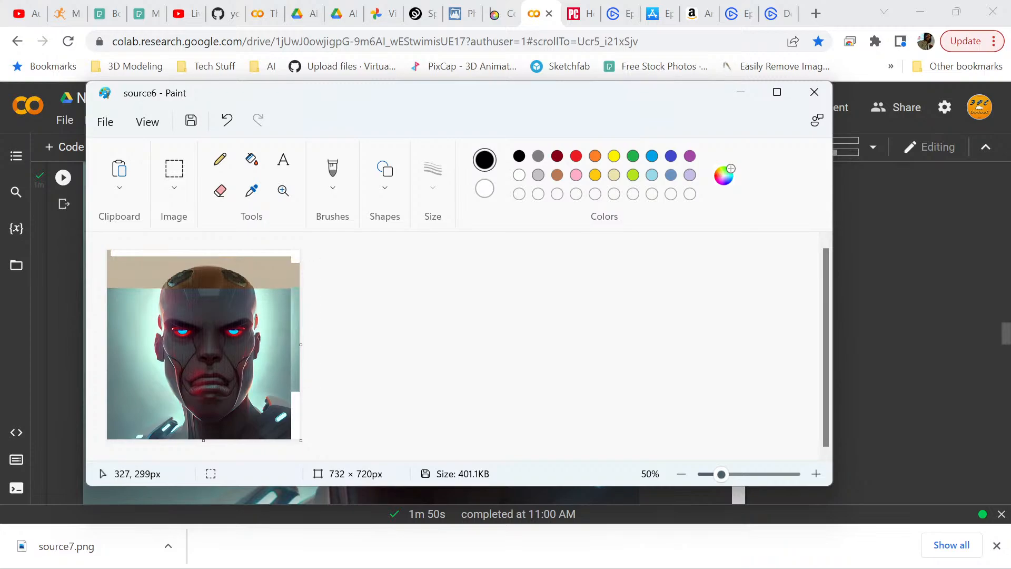
Paste the background strip again over the right-edge gap and stretch it past 682 px in height down to the canvas's lower edge
left_click(119, 168)
left_click(102, 223)
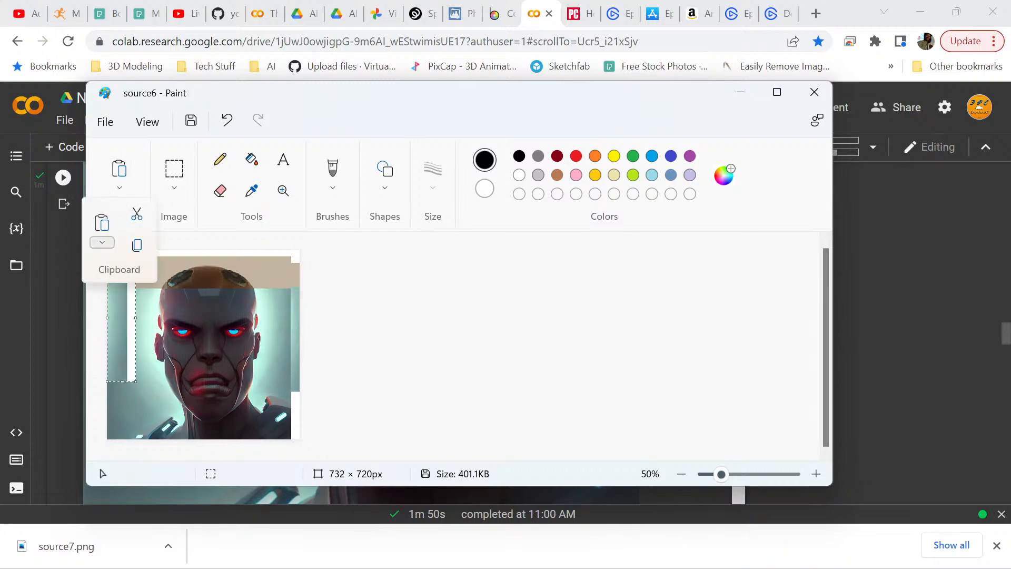
left_click_drag(120, 307, 304, 317)
left_click_drag(306, 393, 306, 444)
left_click_drag(305, 297, 303, 287)
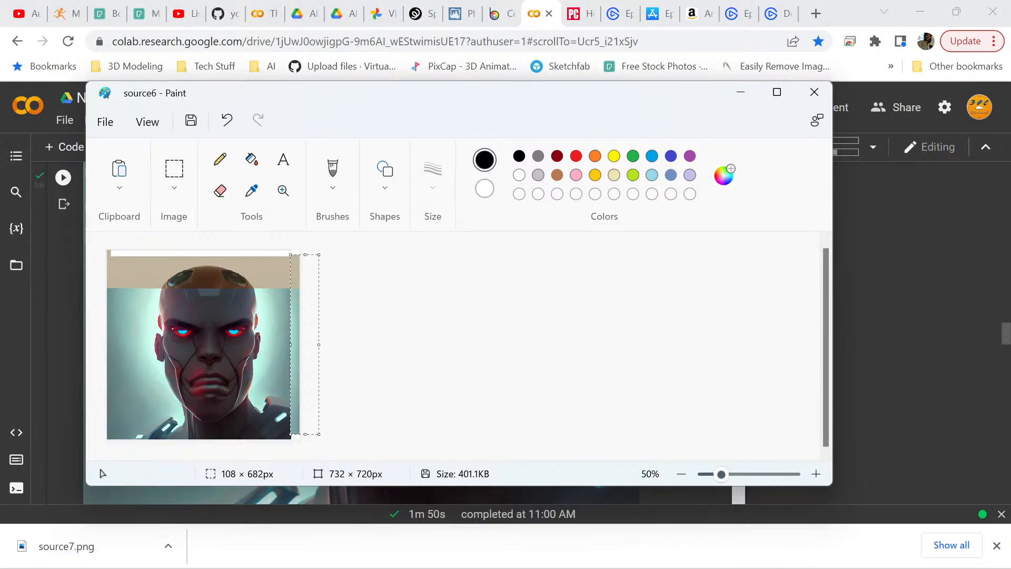
left_click_drag(305, 434, 305, 440)
left_click(363, 387)
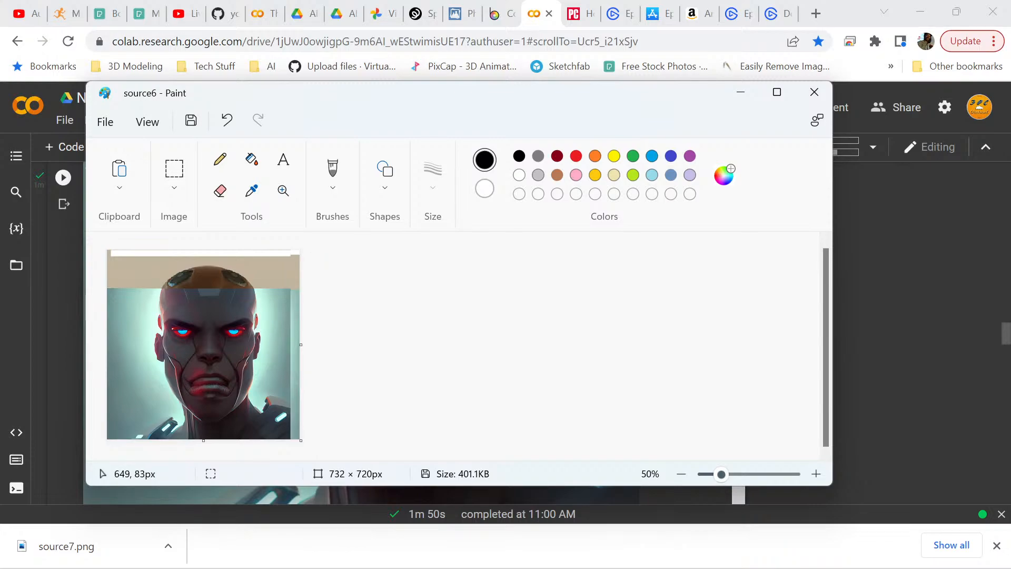
Sample the beige background beside the skull and fill the white band above the head with it
left_click(251, 190)
left_click(279, 270)
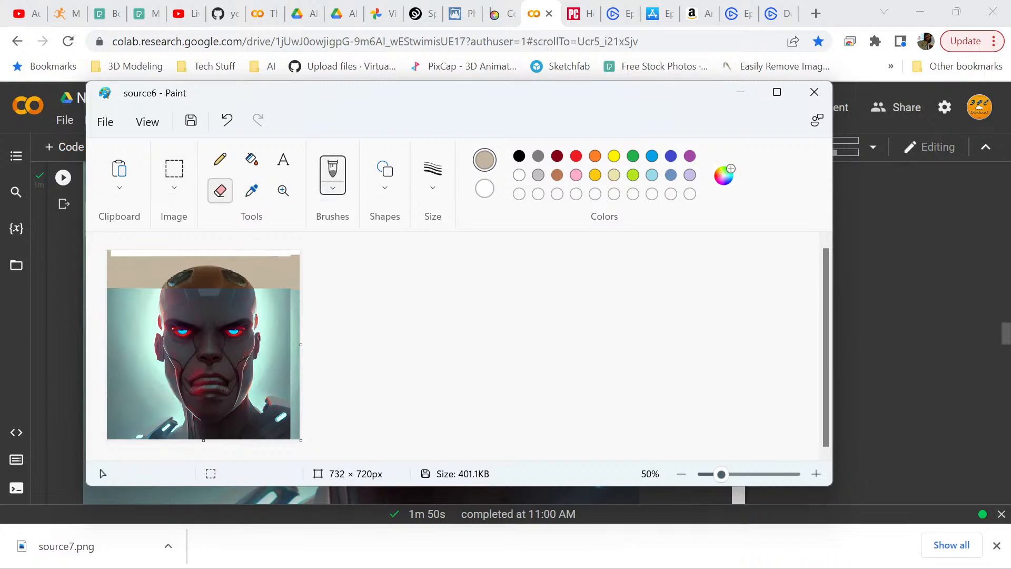
left_click(251, 159)
left_click(261, 252)
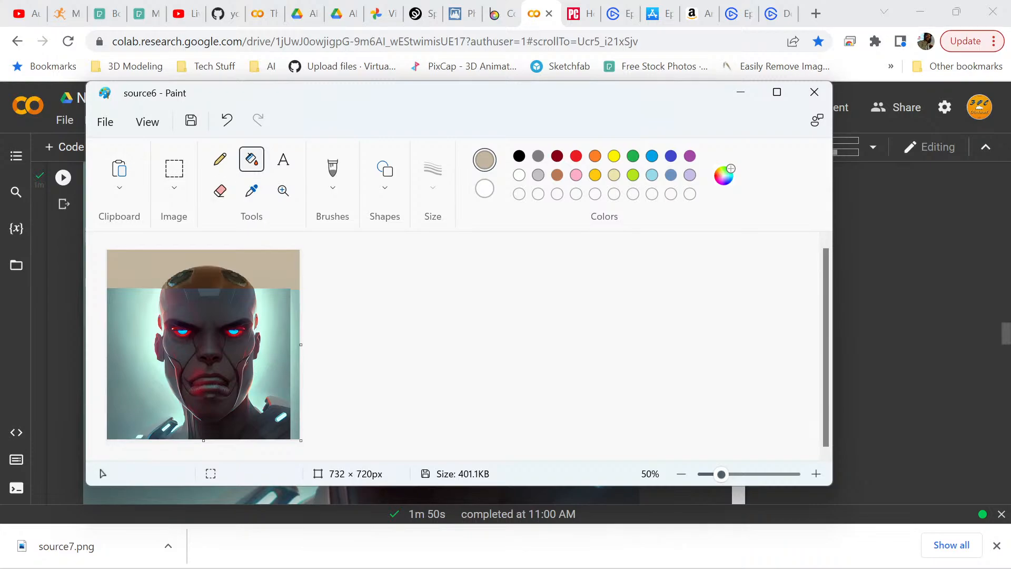
Open the resize settings for the whole image and switch the units to pixels
left_click(175, 168)
left_click(169, 245)
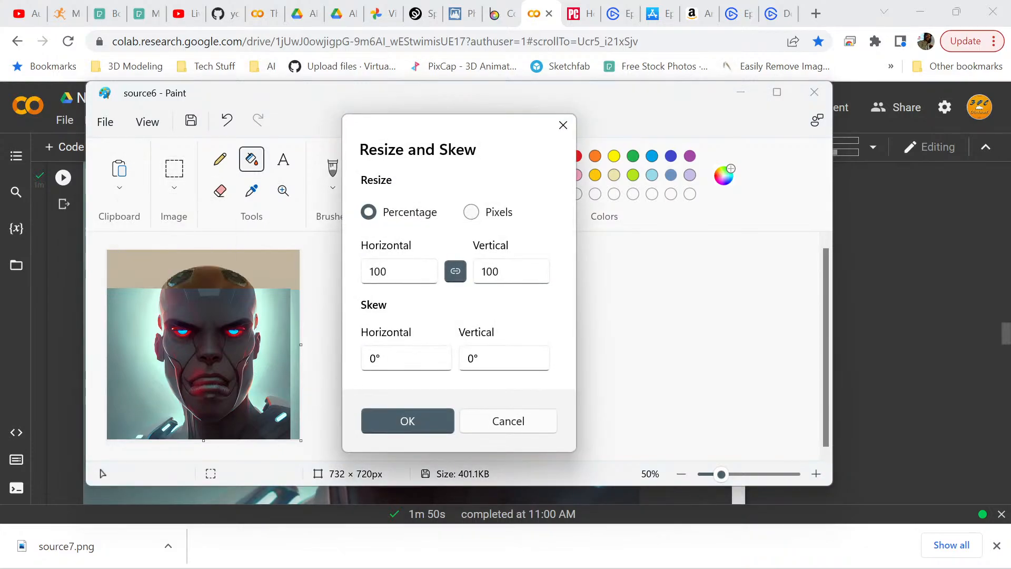
left_click(471, 212)
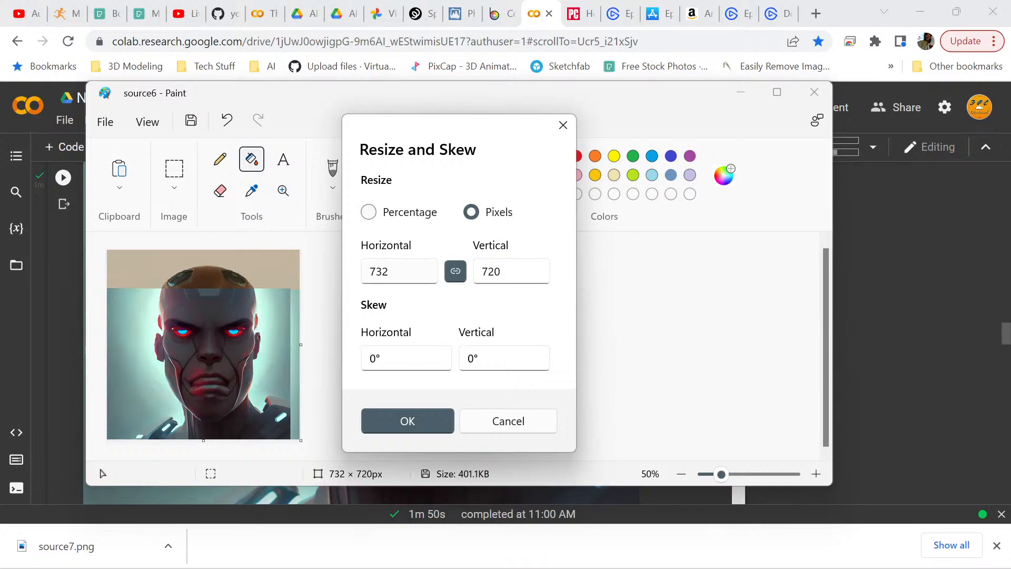
Resize the image to 720 pixels wide by 720 pixels high with the aspect-ratio lock off
left_click(376, 271)
left_click_drag(376, 271, 389, 272)
left_click(455, 271)
left_click(381, 271)
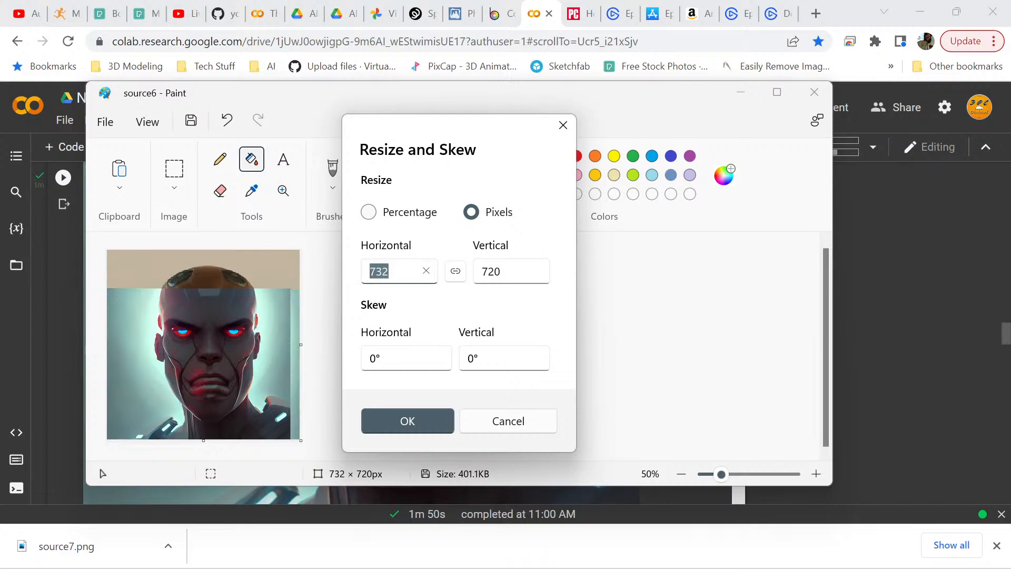
left_click(390, 271)
key("BackSpace")
key("BackSpace")
type("20")
left_click(407, 421)
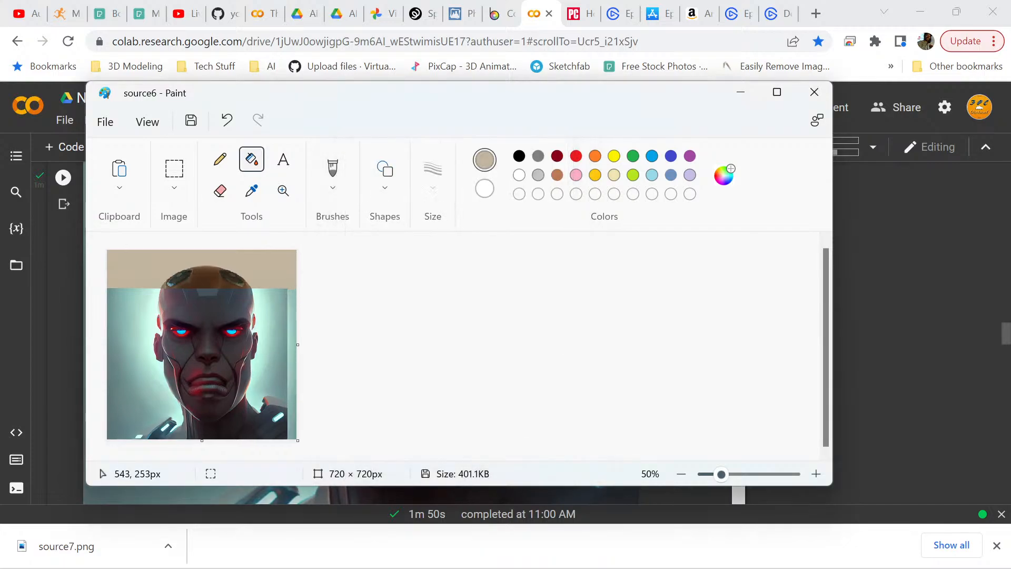
Save the resized image as a new PNG picture named source8 in the Vidclip folder
left_click(107, 121)
mouse_move(142, 253)
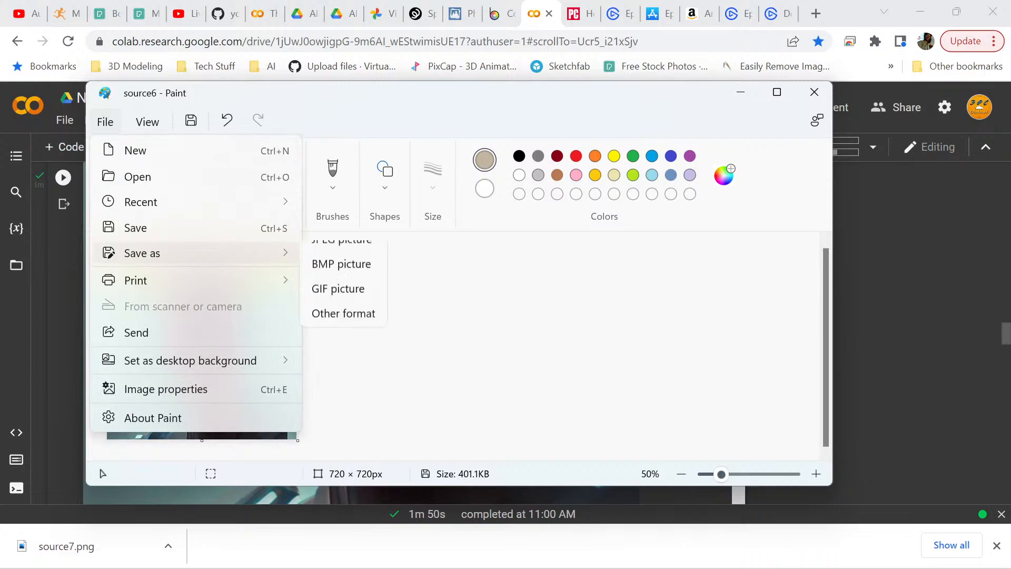
left_click(343, 254)
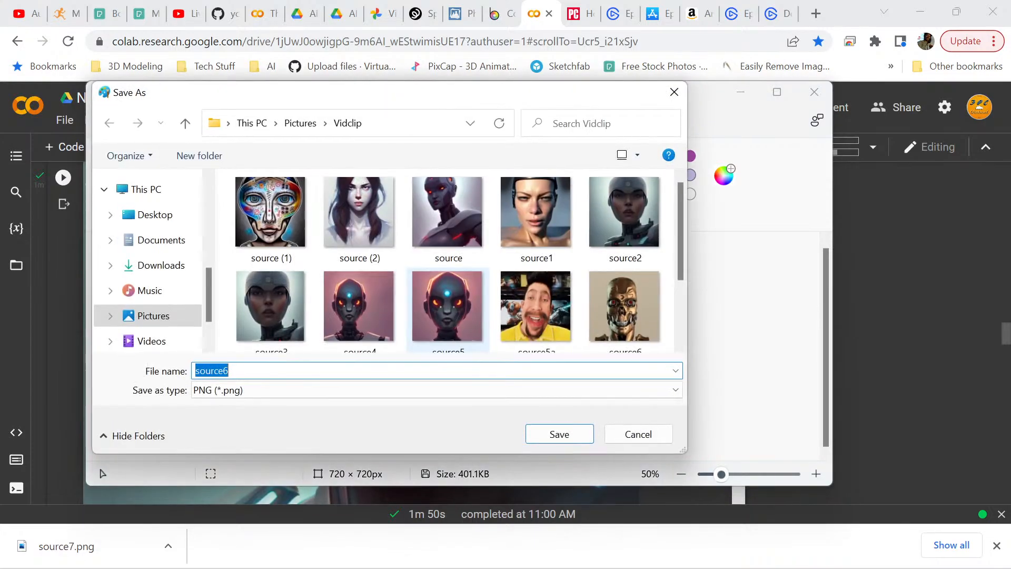
scroll(448, 315, "down", 3)
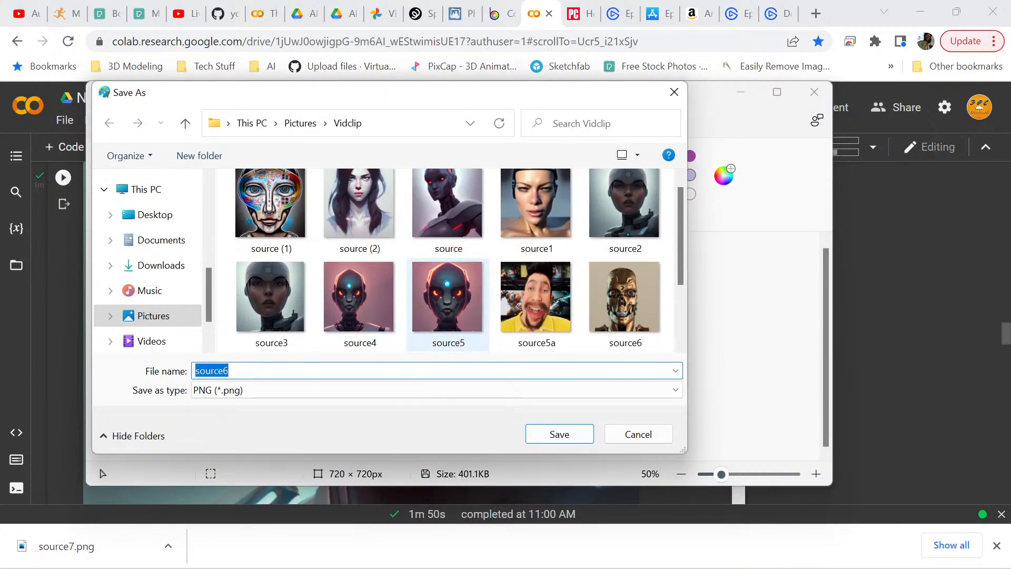
left_click(230, 371)
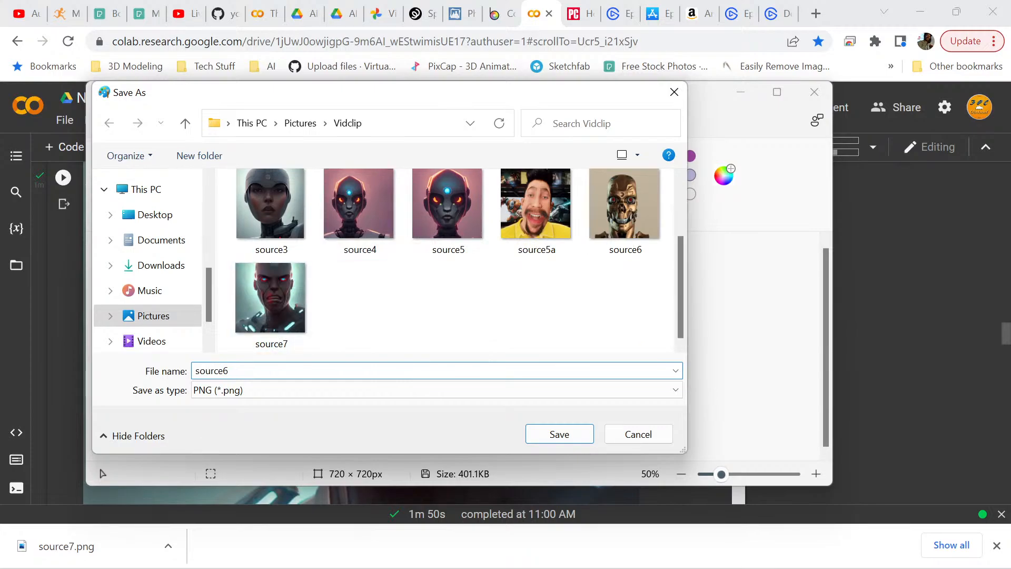
key("shift+Left")
type("8")
key("Return")
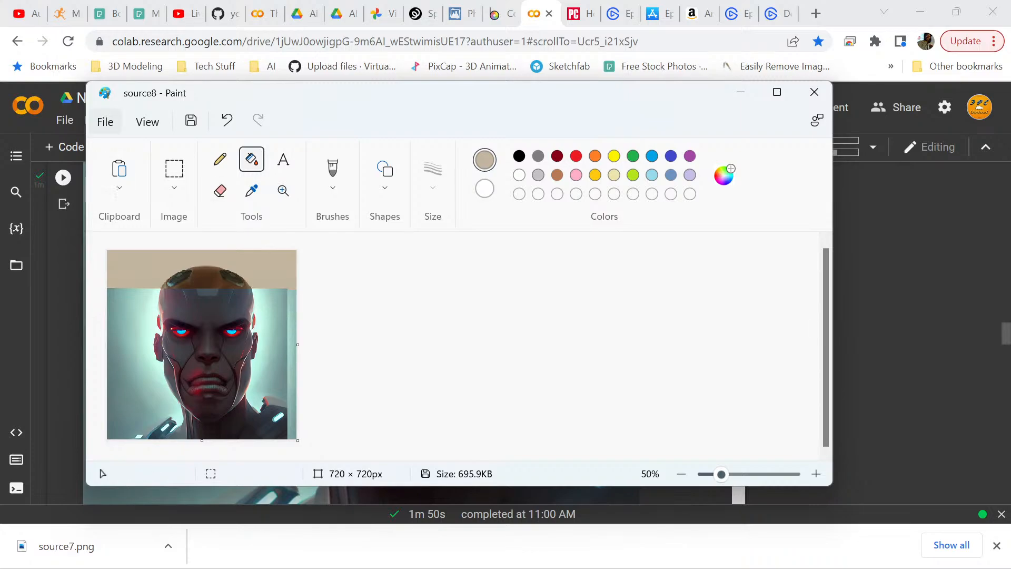
Switch to the Thin-Plate-Spline-Motion-Model notebook in Colab and delete source.png from its assets folder
left_click(740, 92)
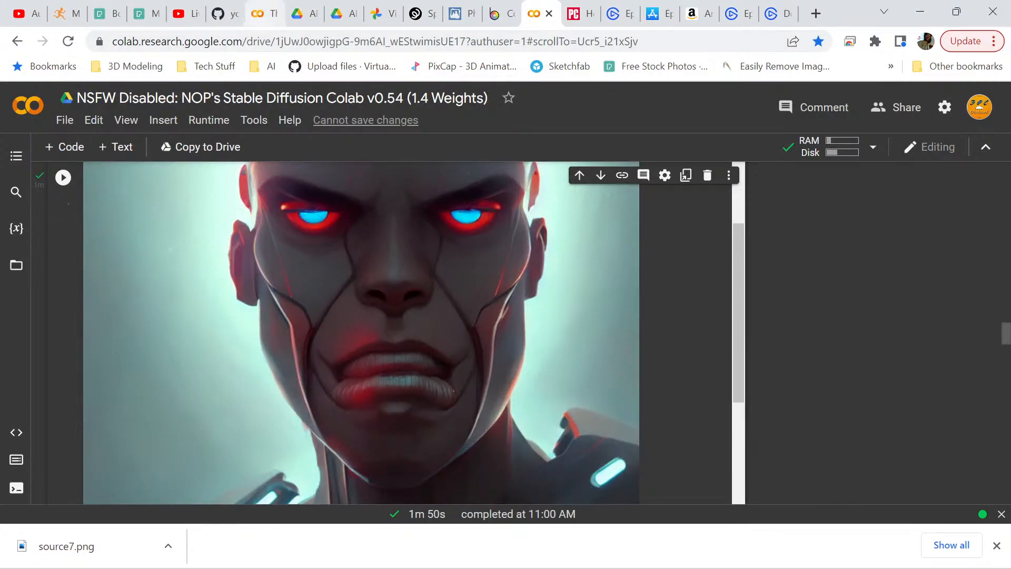
left_click(263, 14)
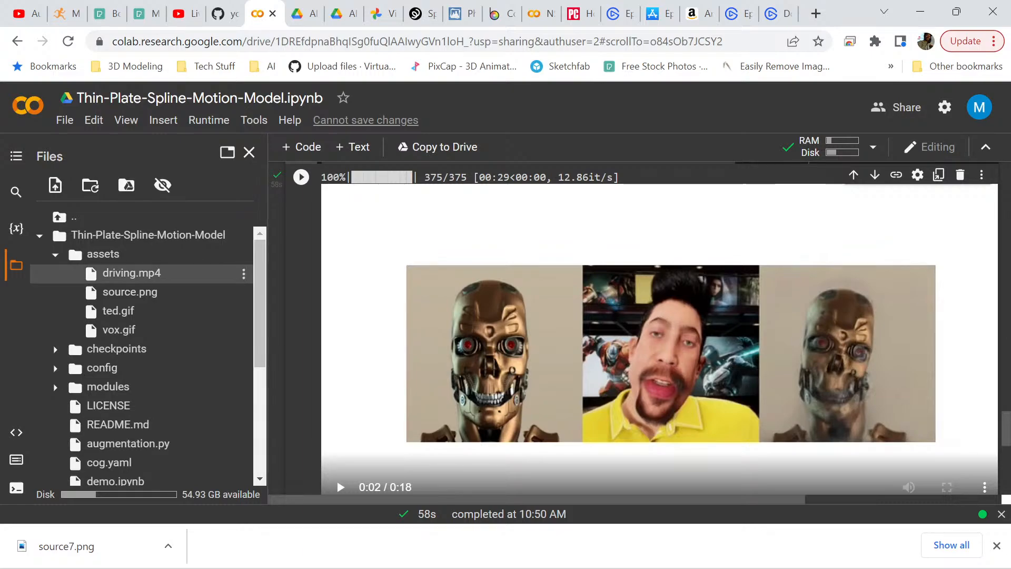
left_click(243, 292)
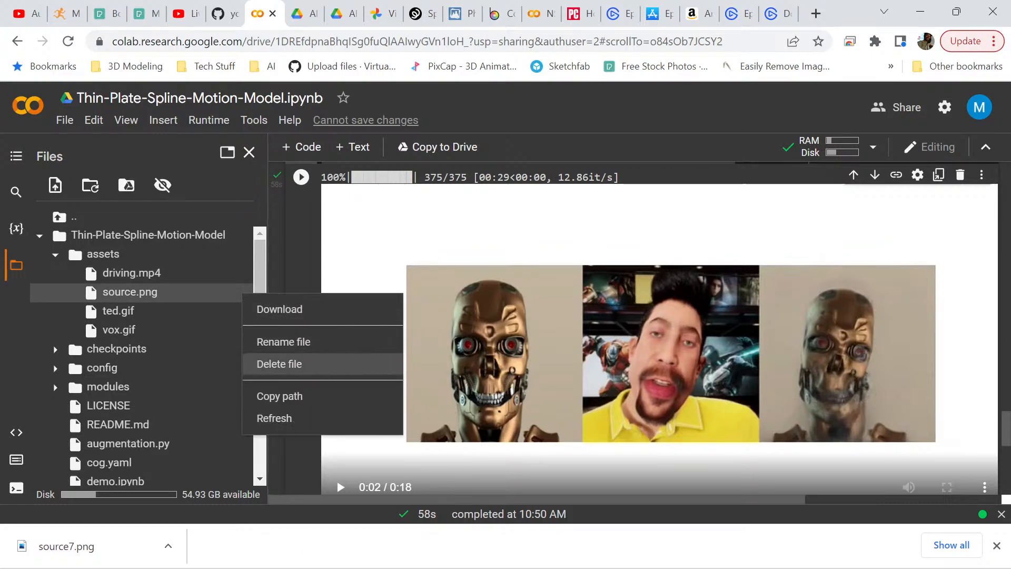
left_click(279, 364)
key("Return")
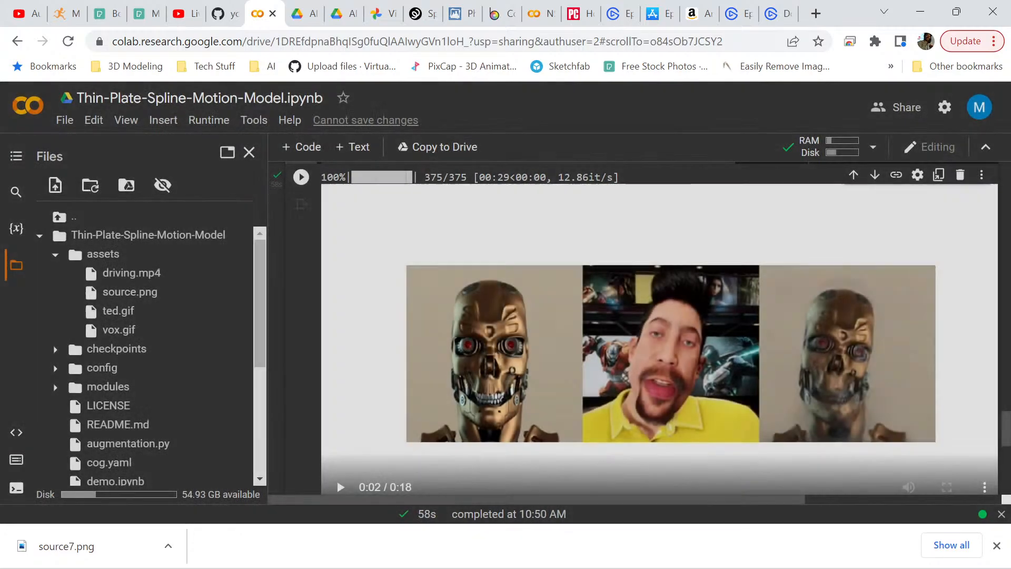
Upload the source8 image from the Vidclip folder into the Thin-Plate-Spline-Motion-Model folder
left_click(243, 235)
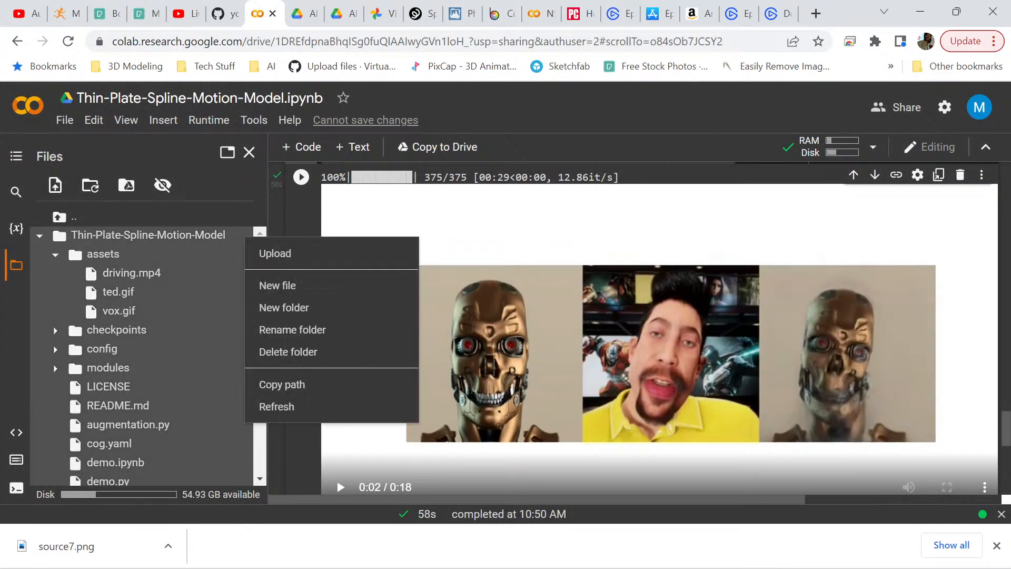
left_click(276, 253)
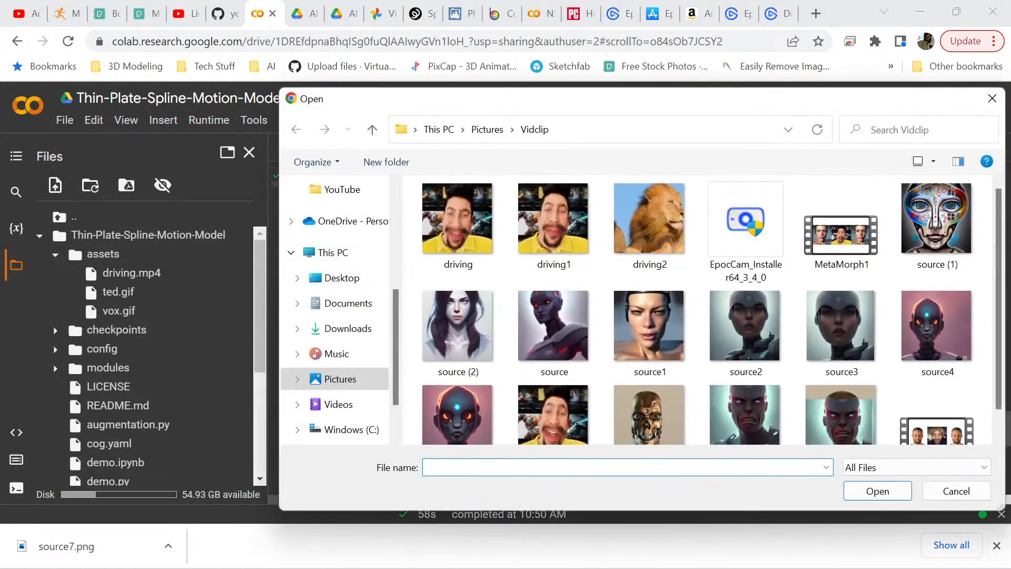
scroll(553, 327, "down", 2)
left_click(842, 398)
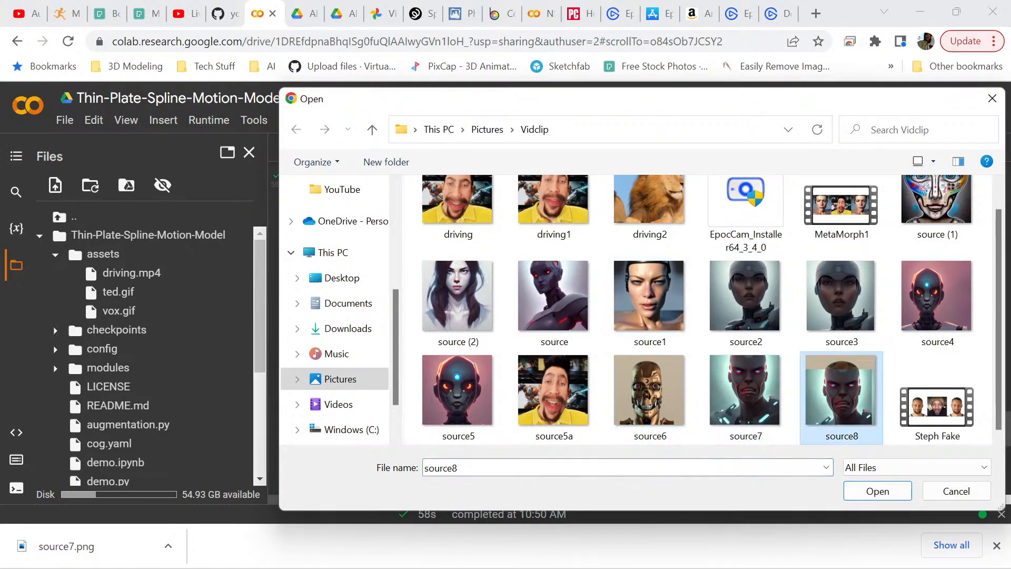
left_click(877, 491)
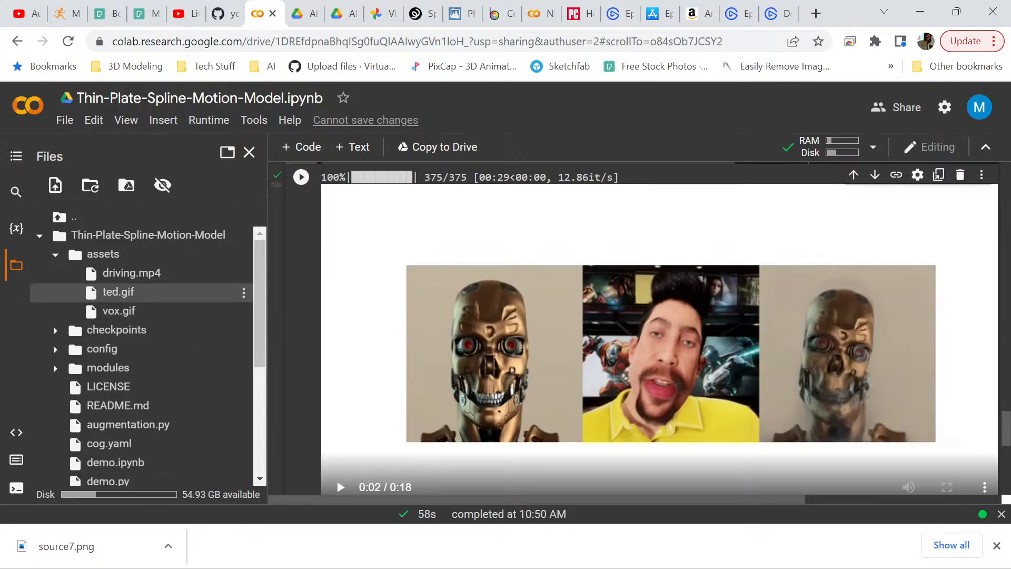
Move source8.png into the assets folder and rename it source.png
scroll(143, 295, "down", 4)
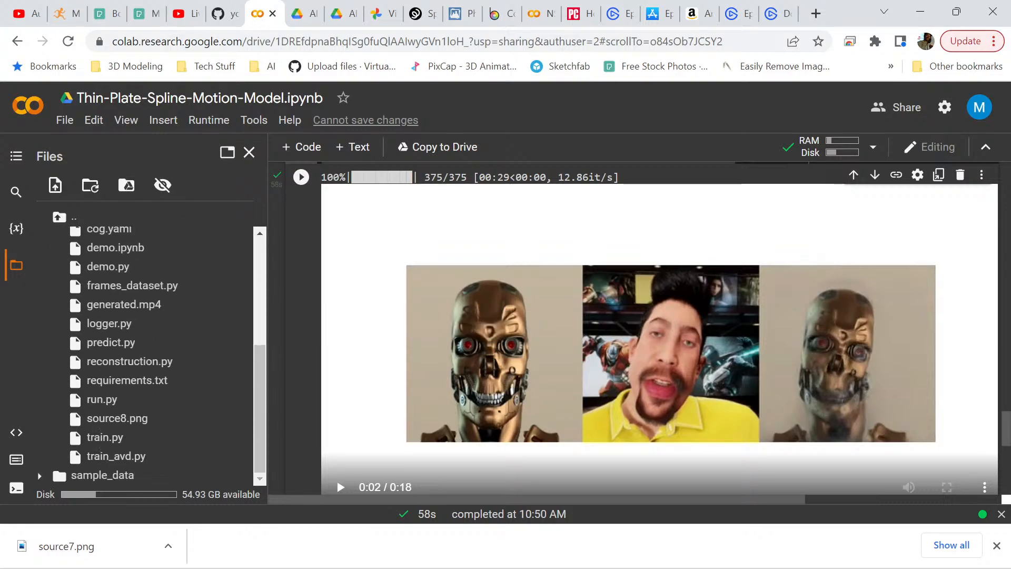
left_click_drag(116, 418, 138, 257)
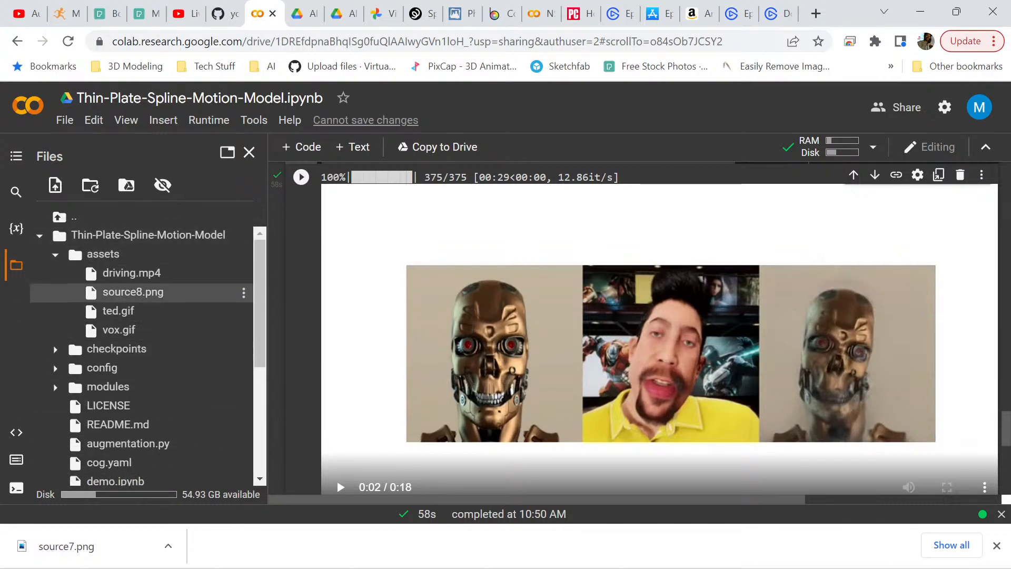
left_click(243, 292)
left_click(289, 338)
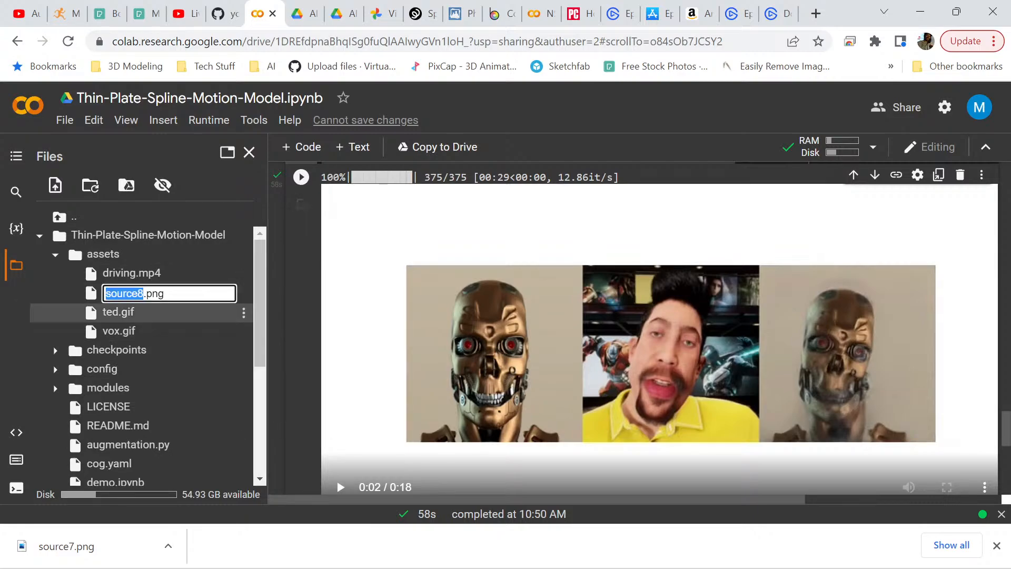
left_click(138, 294)
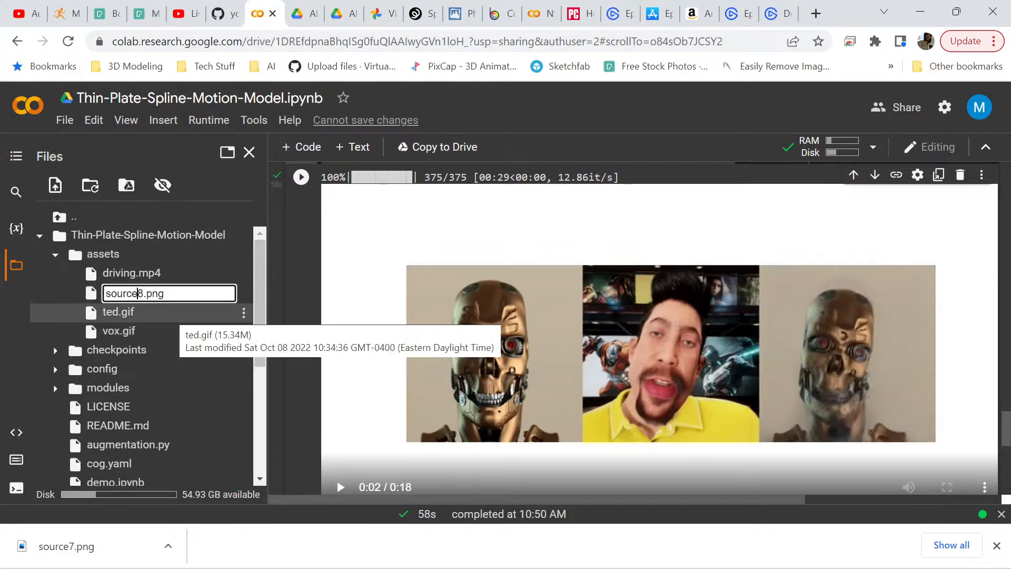
key("Delete")
key("Return")
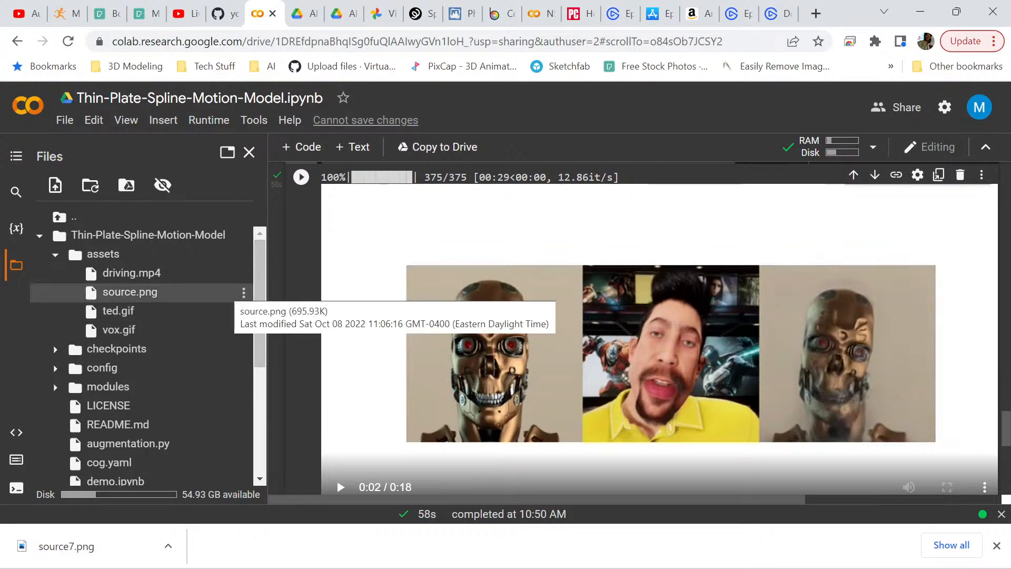
Rerun the notebook cell that imports imageio and reads the source image and driving video, and dismiss the browser's downloads bar
scroll(632, 327, "up", 10)
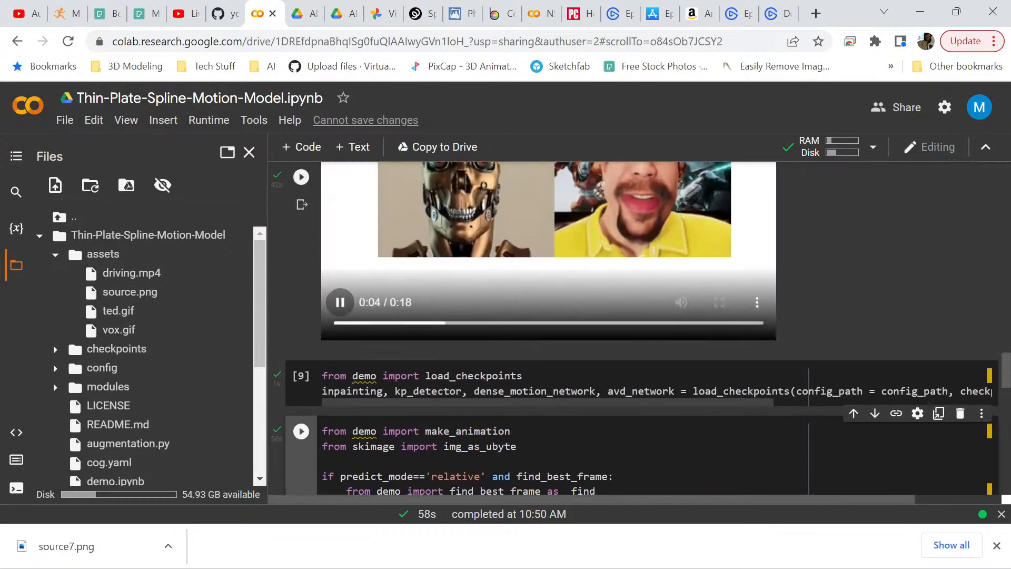
scroll(632, 327, "up", 15)
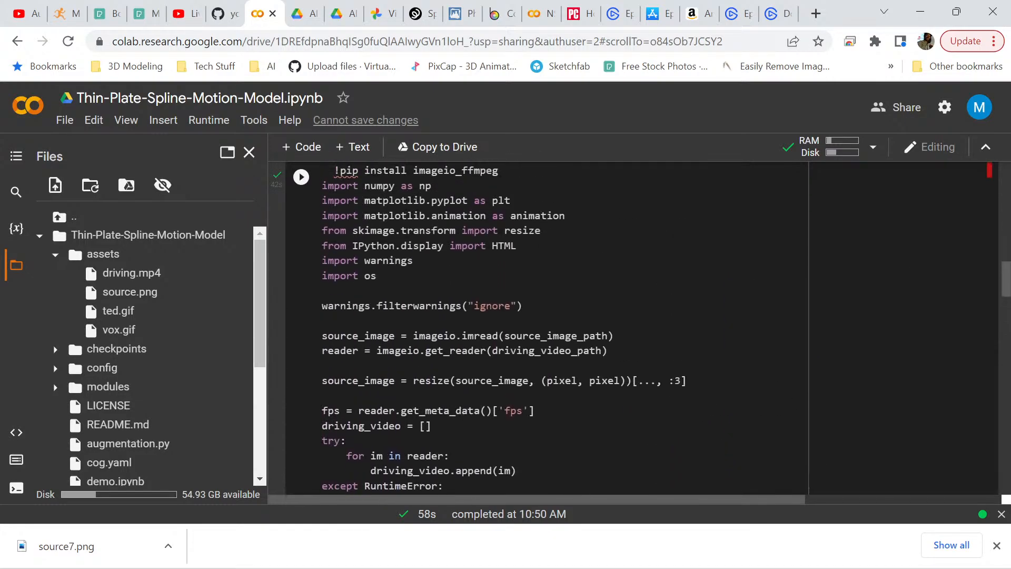
scroll(632, 326, "up", 3)
scroll(632, 326, "down", 12)
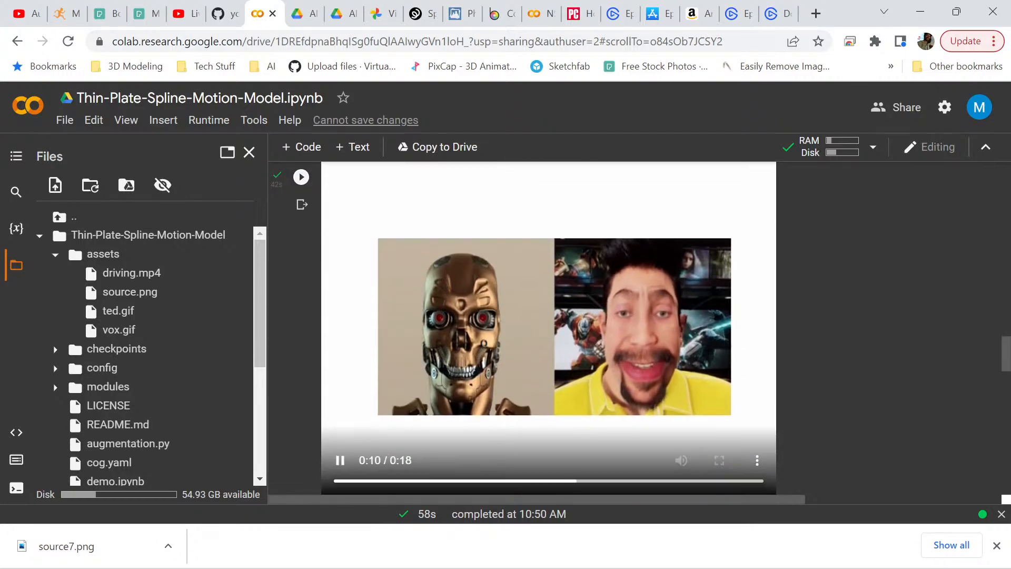
scroll(632, 326, "up", 10)
scroll(526, 295, "up", 1)
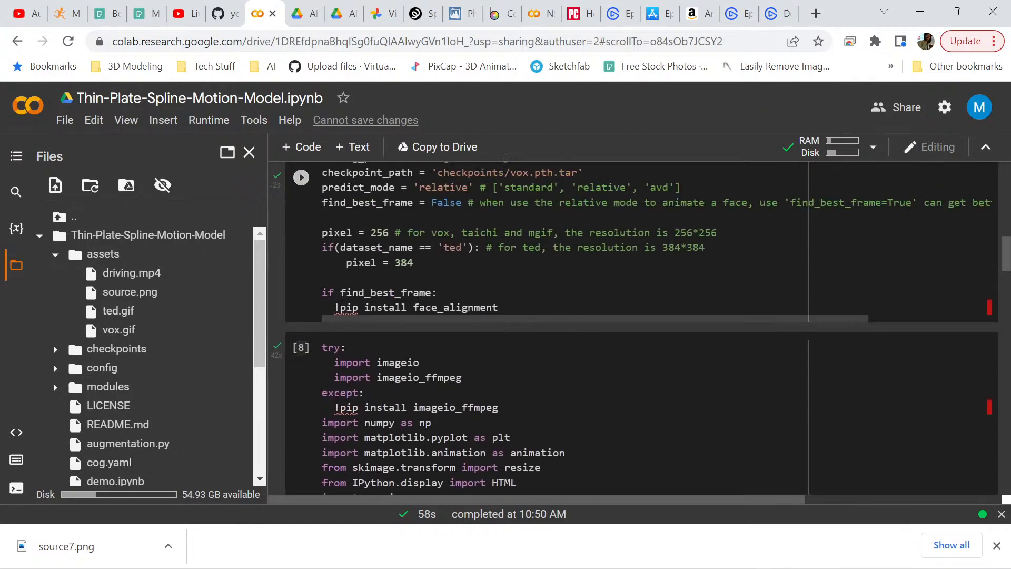
left_click(301, 347)
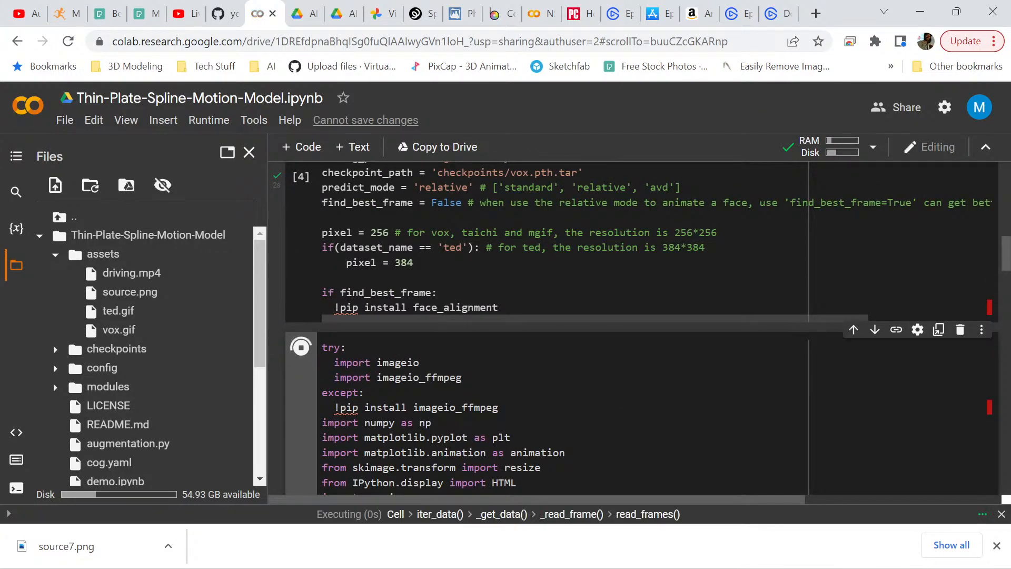
left_click(996, 545)
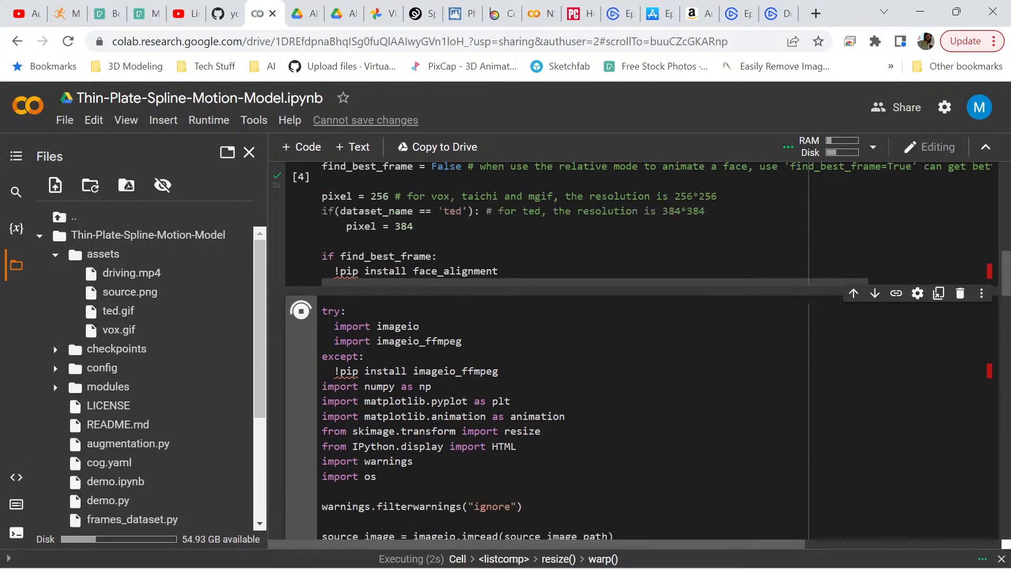
Check the source and driving video preview, and rerun the load_checkpoints cell
scroll(615, 525, "down", 15)
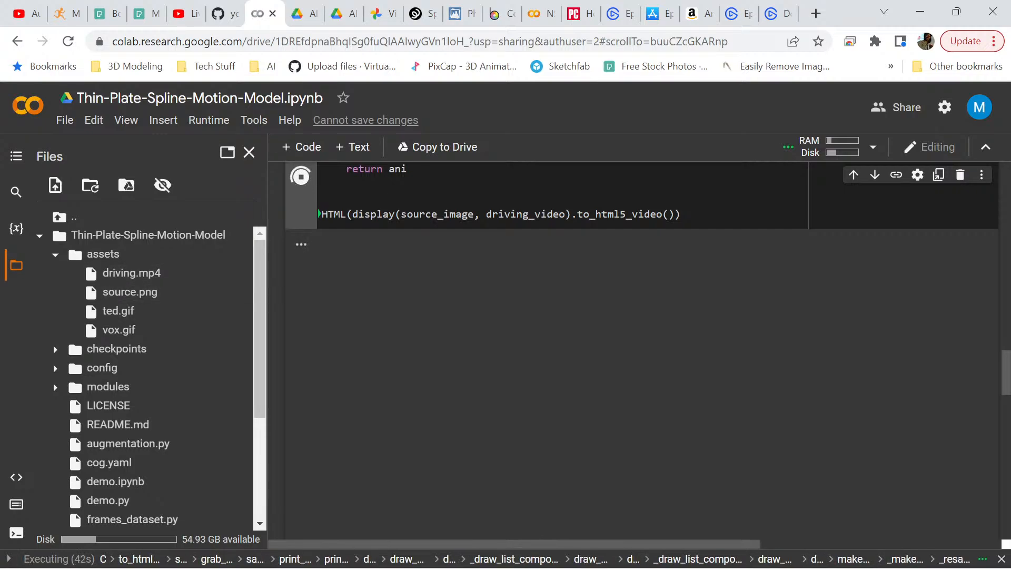
scroll(549, 353, "down", 1)
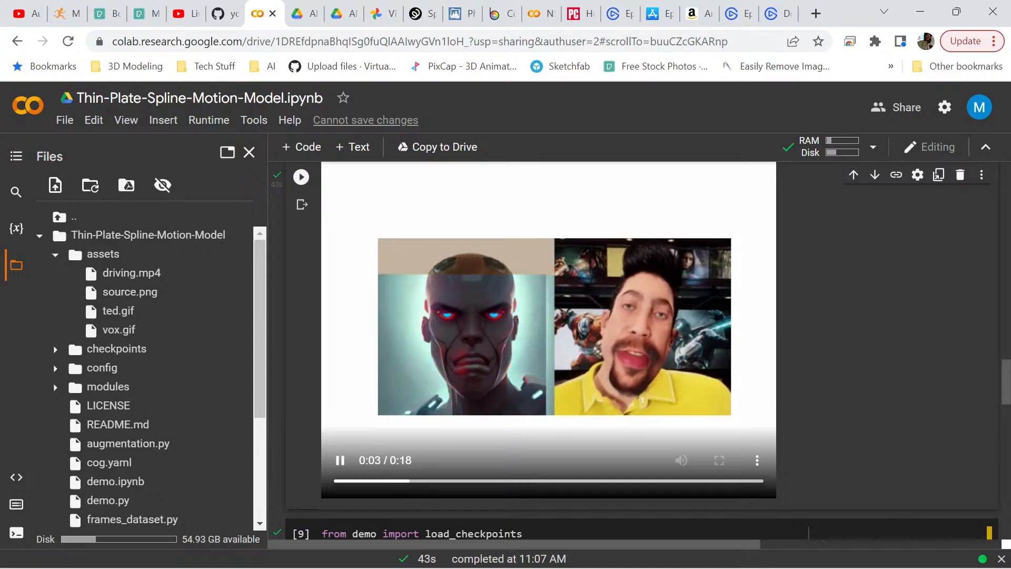
scroll(631, 347, "down", 4)
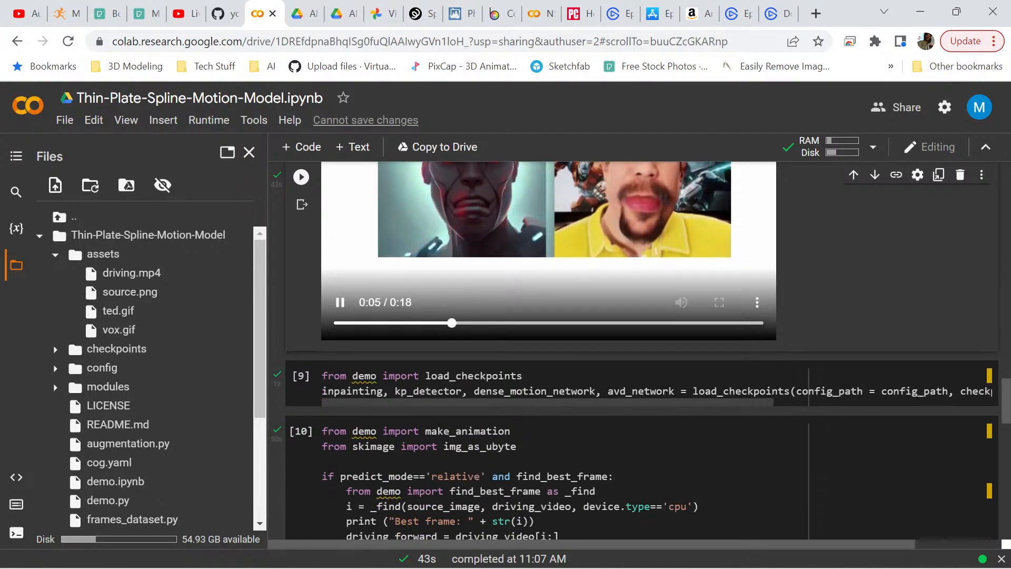
left_click(301, 297)
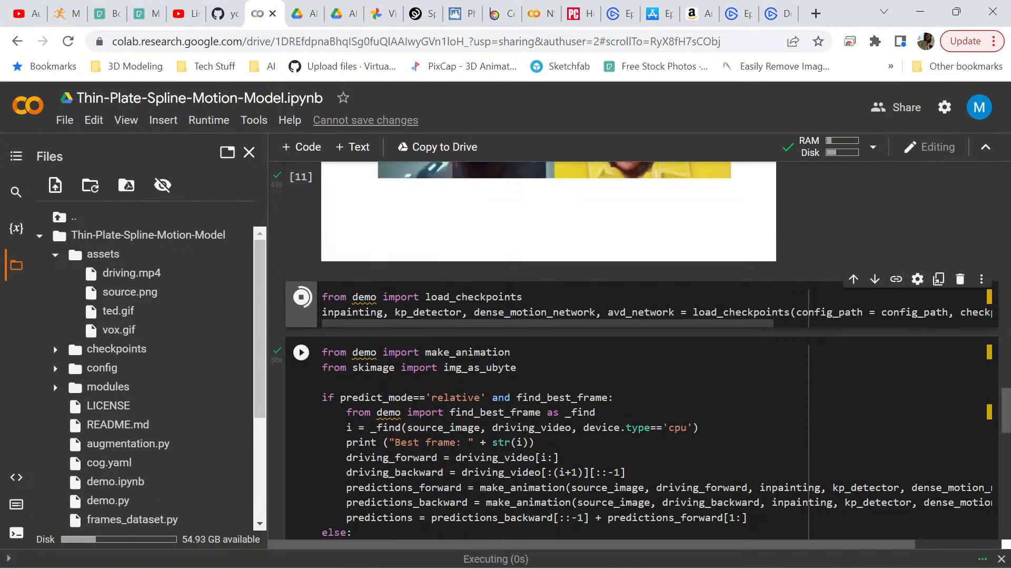
Rerun the make_animation cell to generate the animated video, and view the resulting side-by-side comparison
scroll(337, 368, "down", 1)
left_click(301, 274)
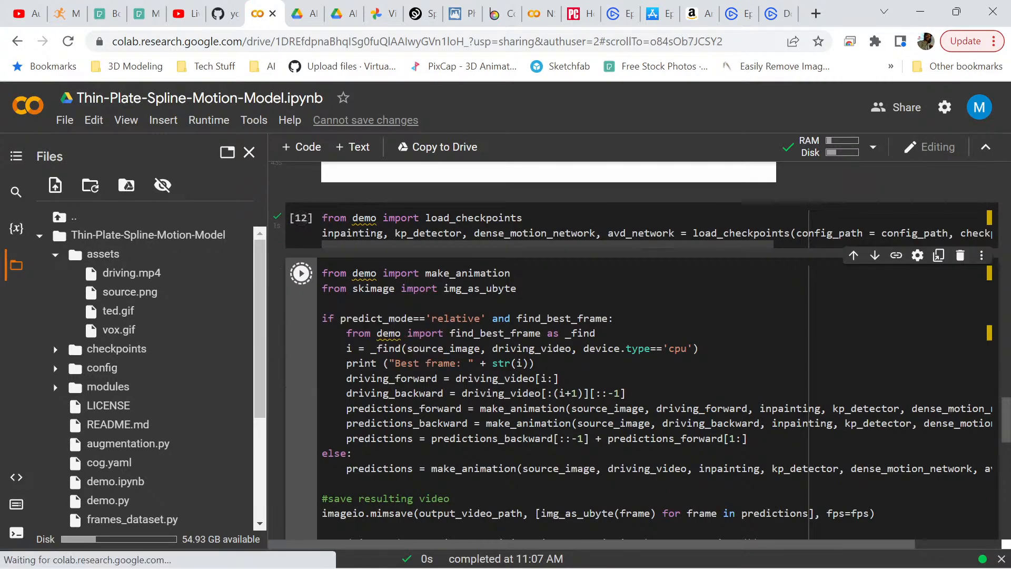
scroll(337, 327, "down", 2)
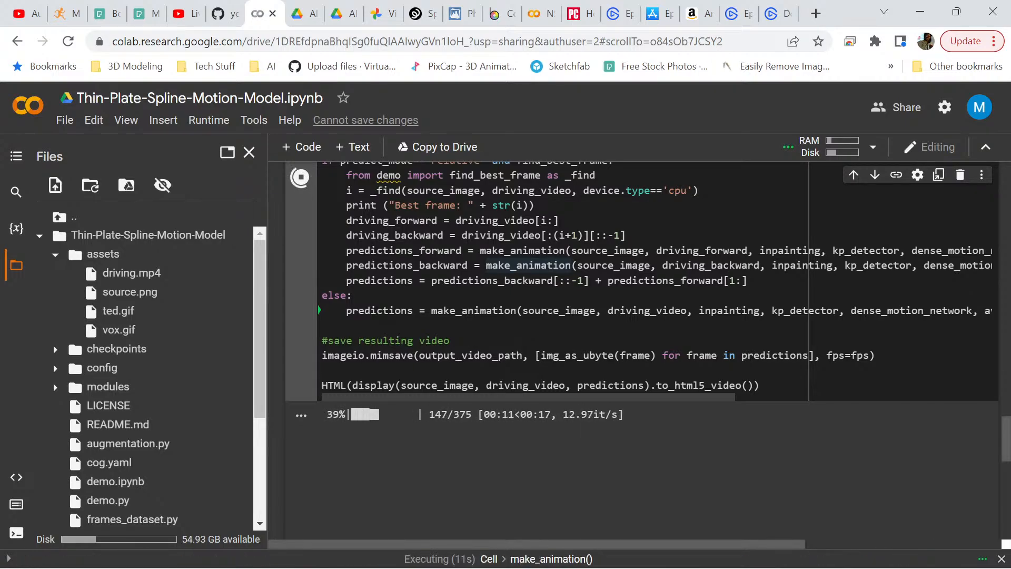
scroll(632, 315, "down", 1)
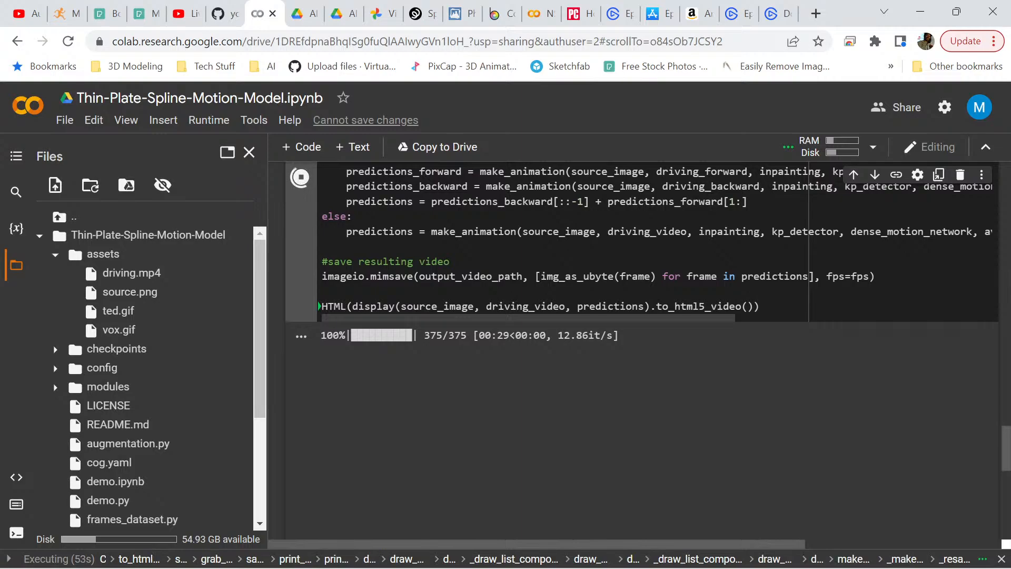
scroll(659, 363, "down", 2)
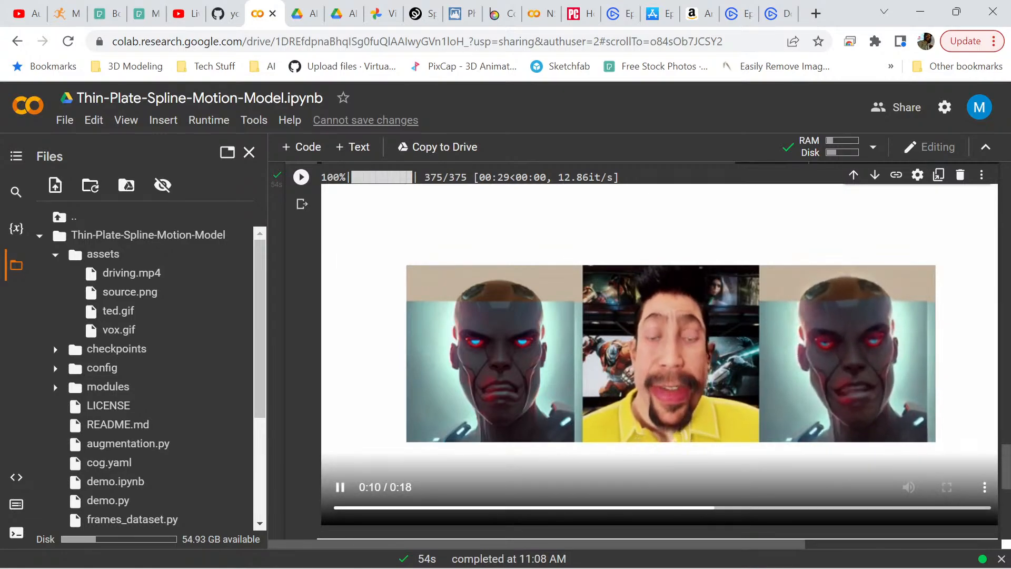
scroll(658, 316, "down", 2)
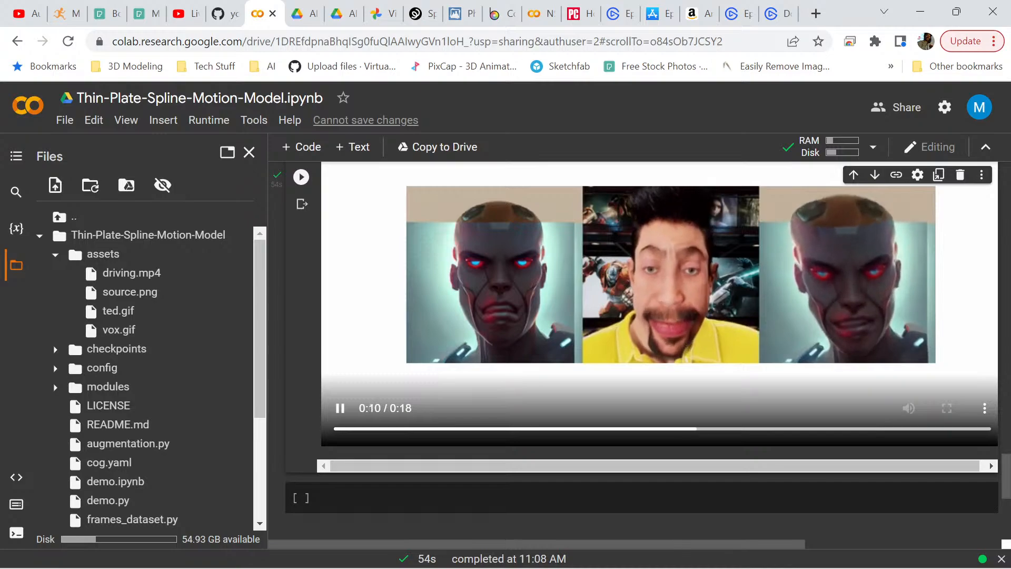
left_click(984, 408)
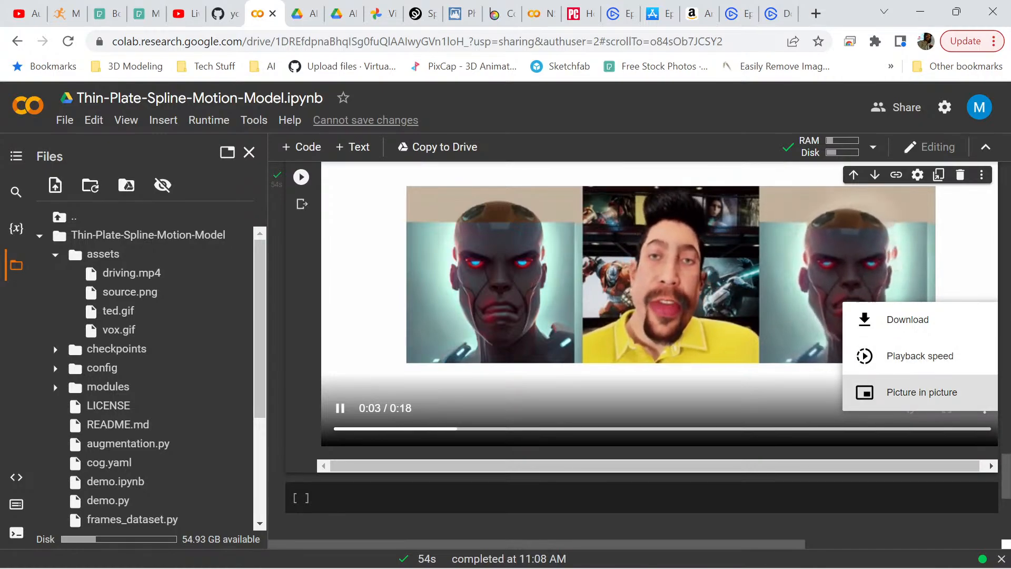
left_click(922, 392)
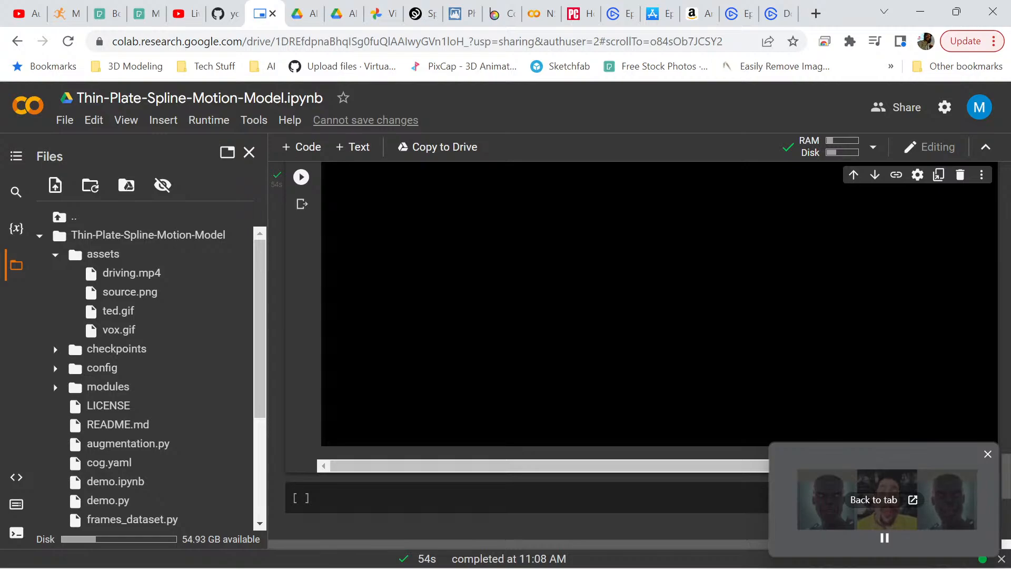
left_click(987, 454)
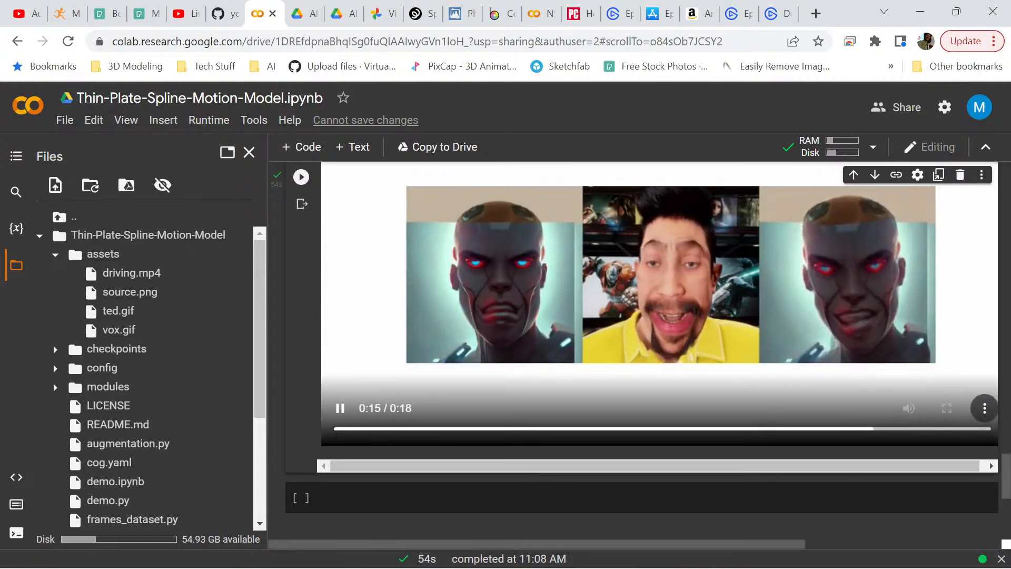
Download the generated comparison video into the Vidclip folder as an MP4 named MetaMorph2
left_click(984, 408)
left_click(907, 319)
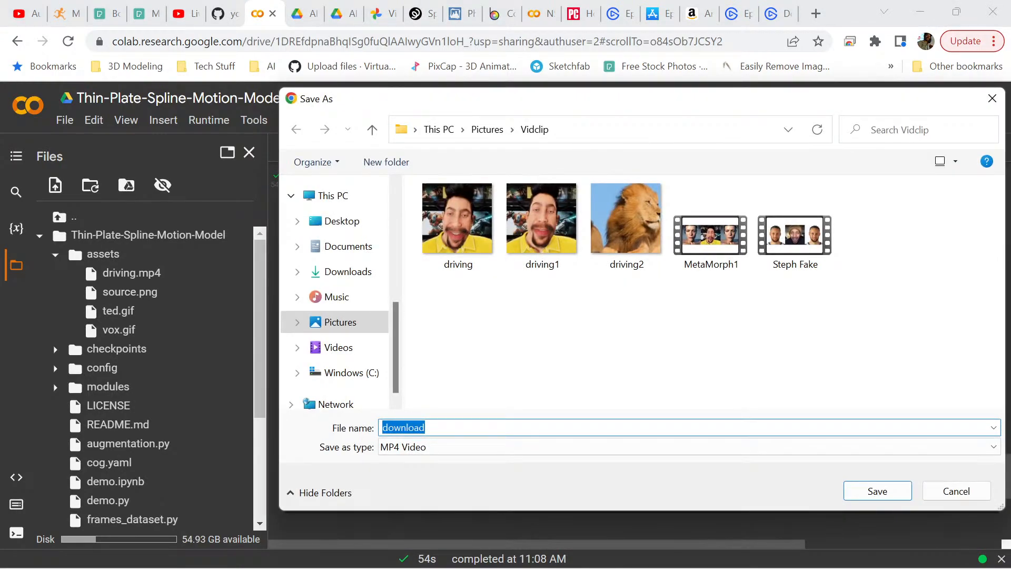
left_click(710, 234)
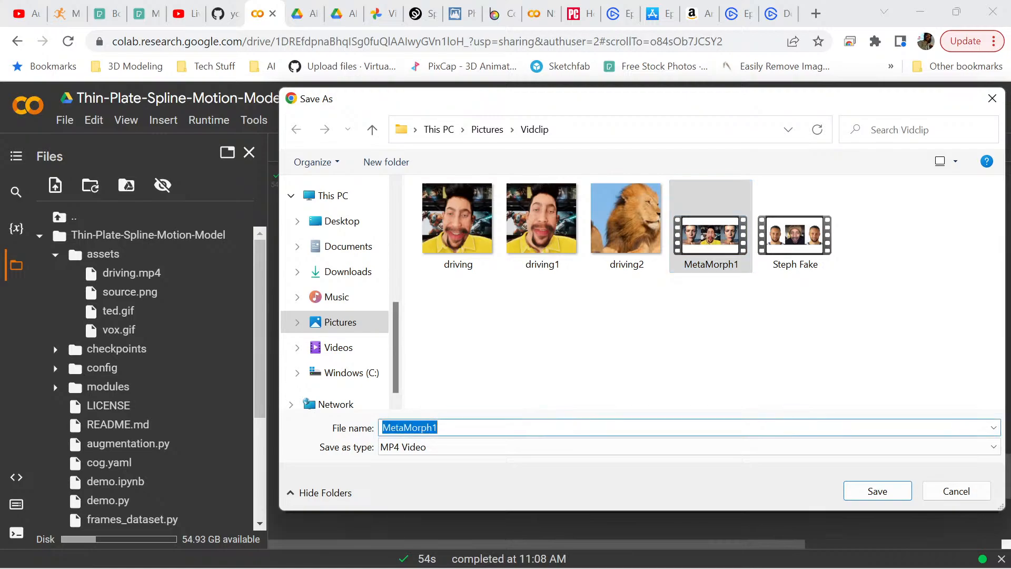
key("End")
key("shift+Left")
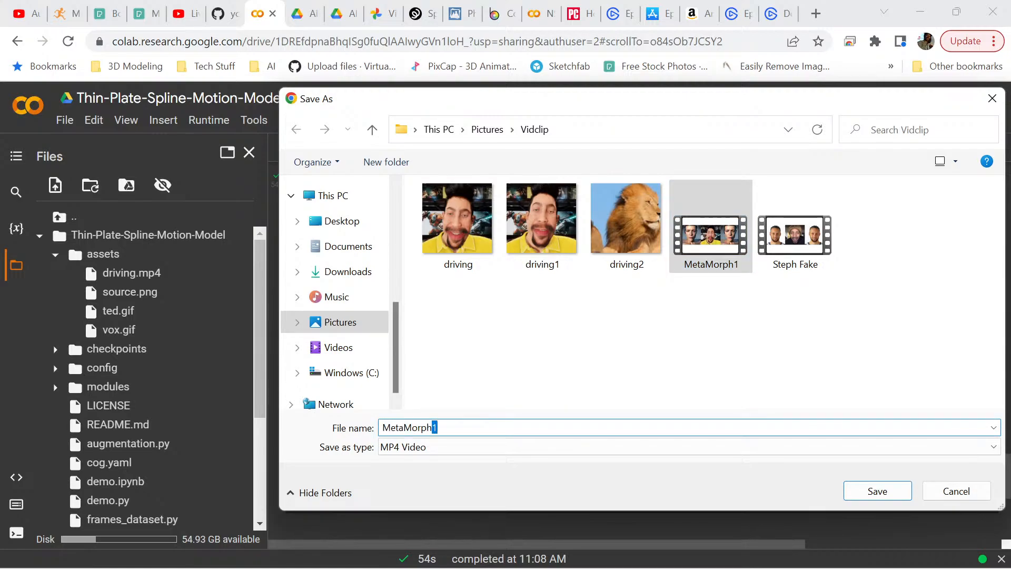
type("2")
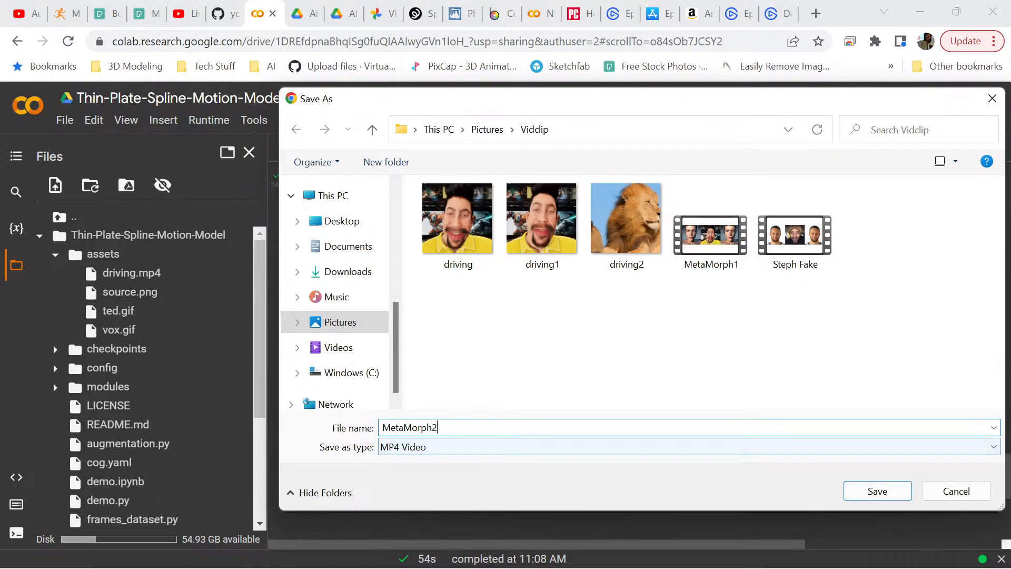
key("Tab")
key("Return")
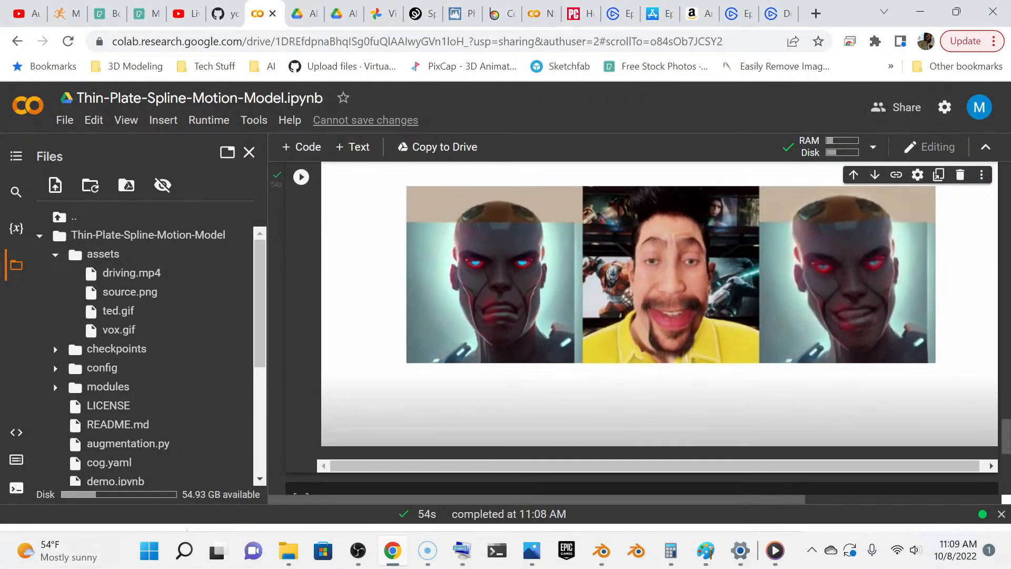
Open MetaMorph2 from the Vidclip folder with Media Player, watch it in full screen, and minimize the player and folder windows
mouse_move(289, 550)
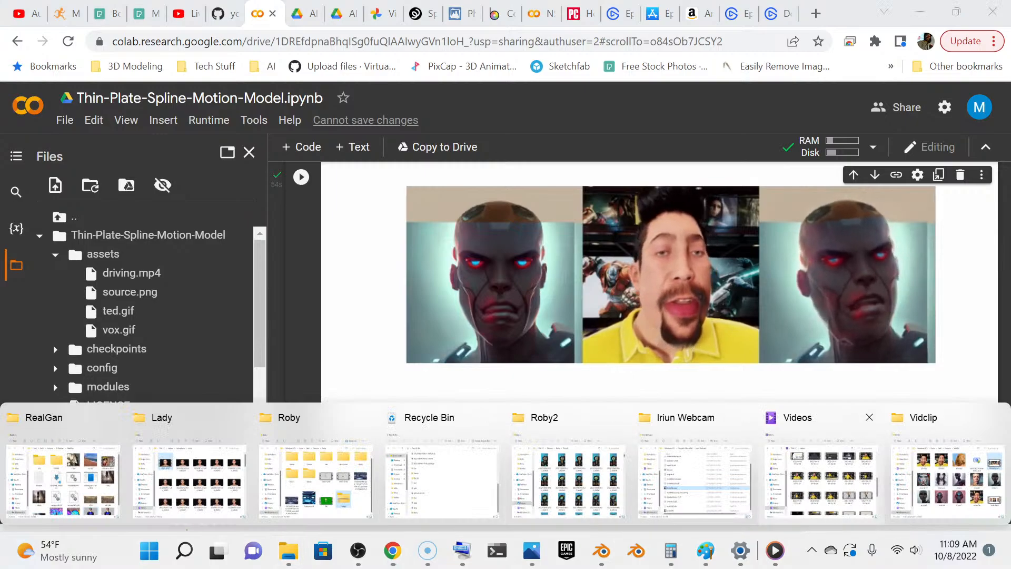
left_click(948, 479)
scroll(644, 390, "down", 1)
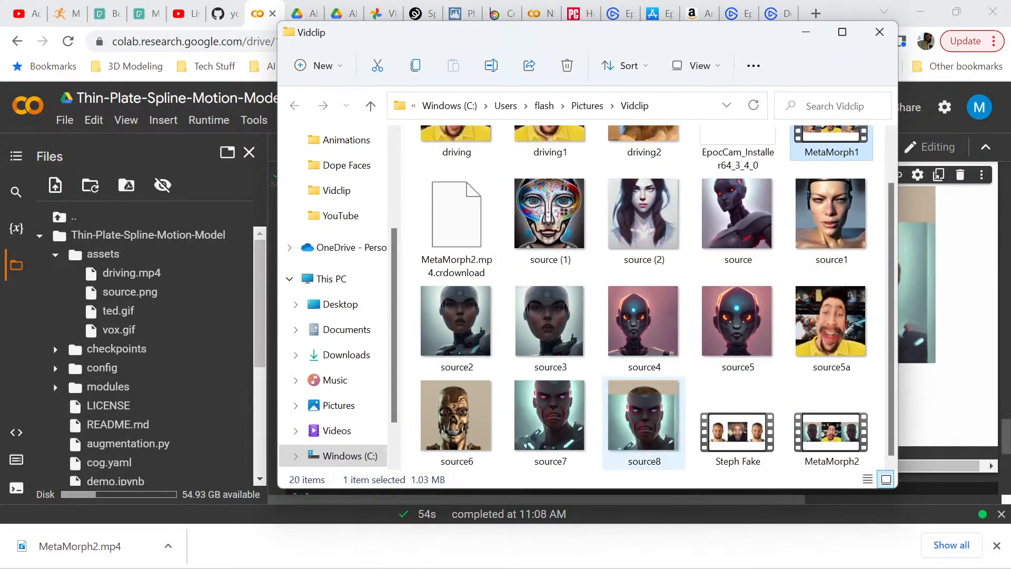
right_click(824, 426)
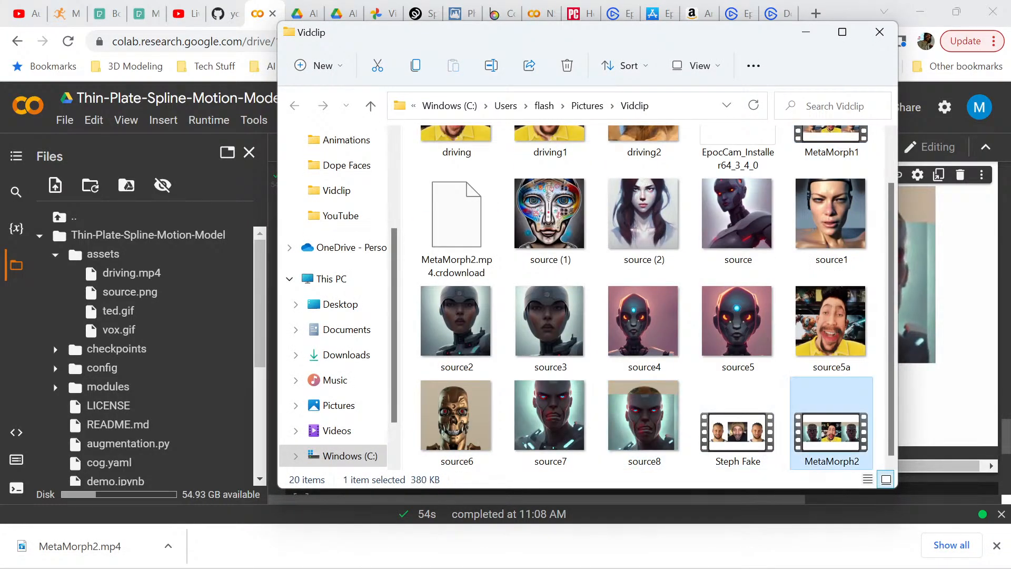
mouse_move(684, 375)
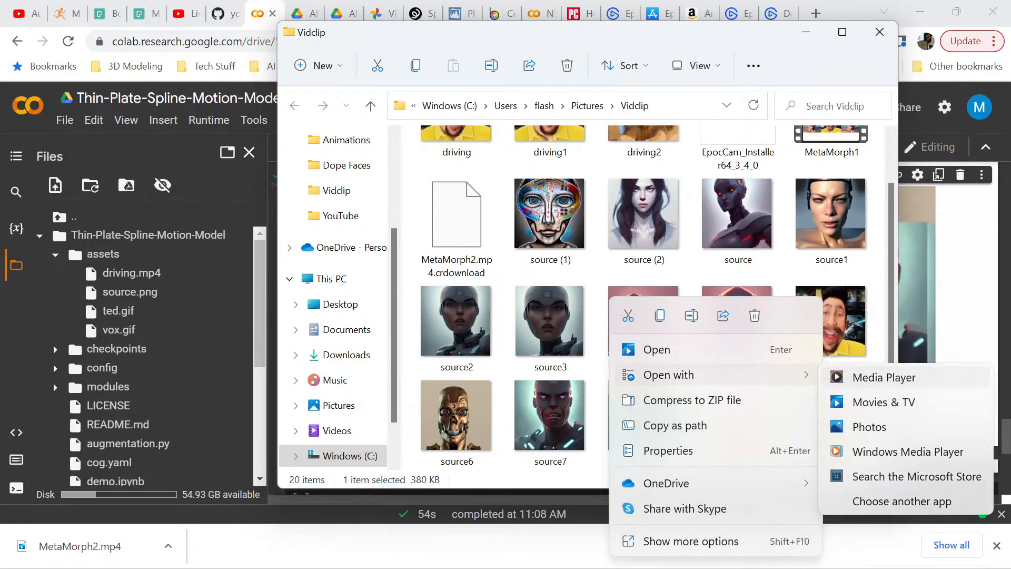
left_click(885, 377)
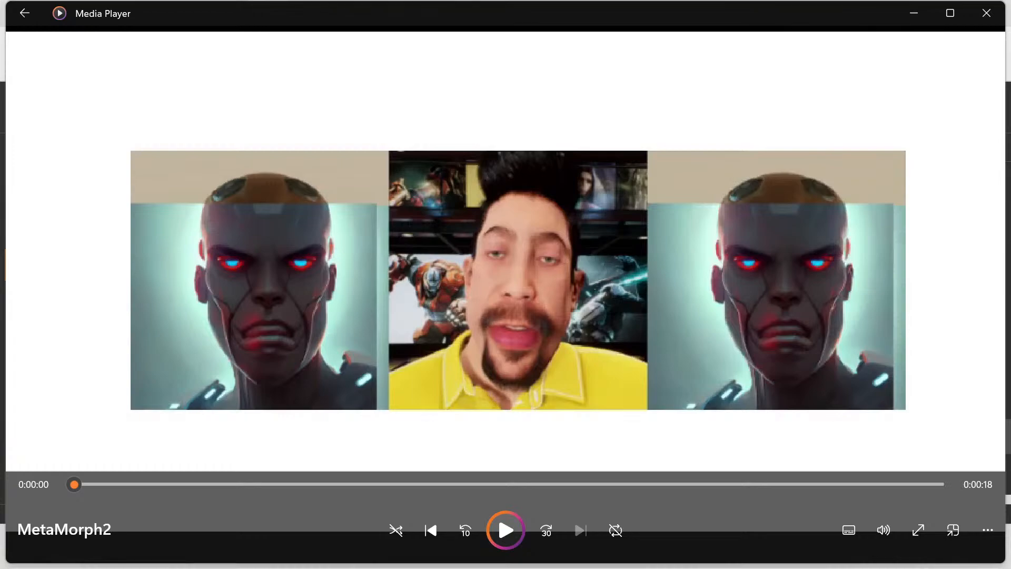
key("space")
left_click(918, 530)
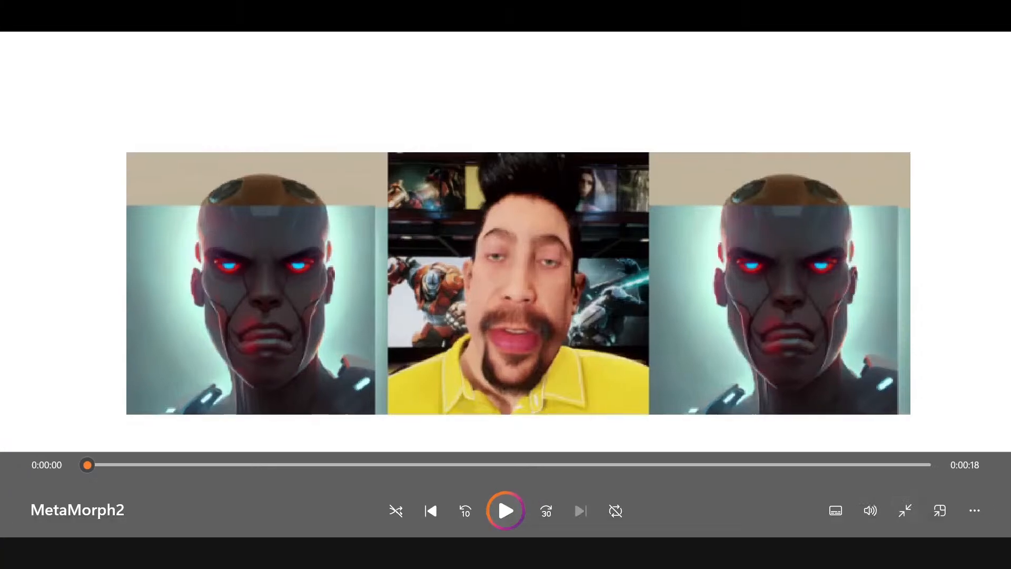
left_click(905, 510)
left_click(909, 14)
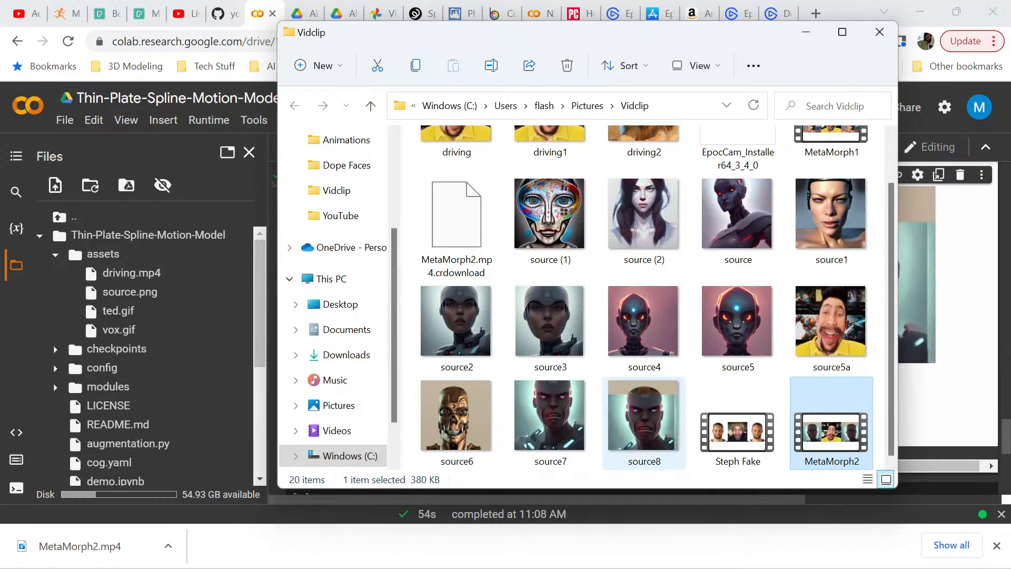
left_click(805, 32)
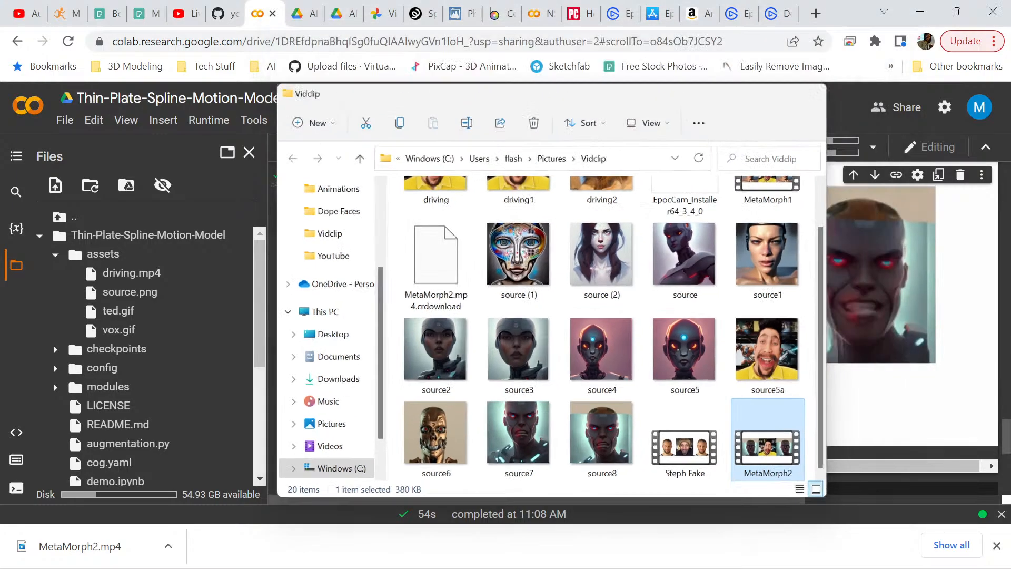
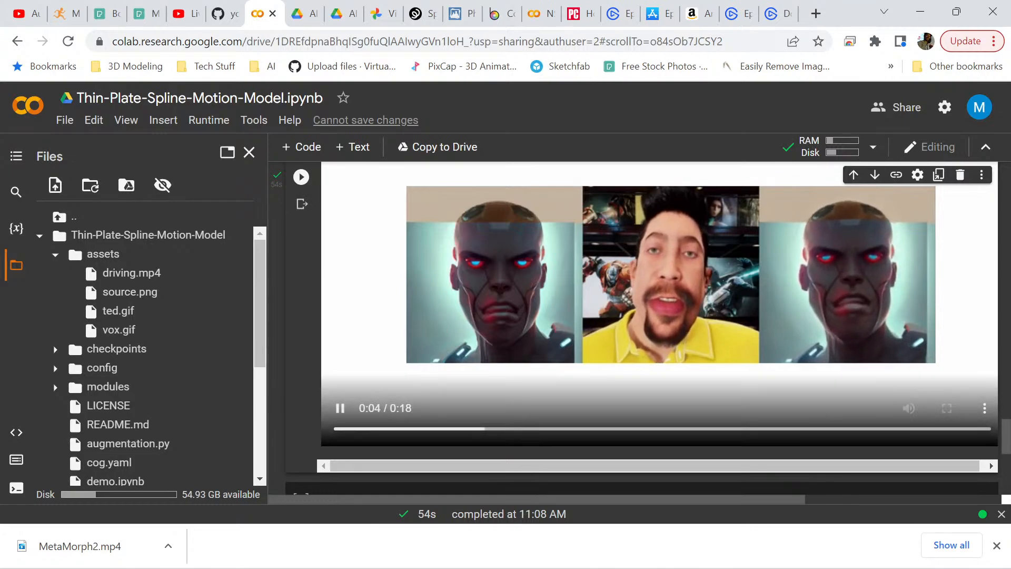
Clear the browser and Screencast-O-Matic windows off the desktop and switch to the Blender video editing project with the woman's portrait
scroll(641, 316, "down", 1)
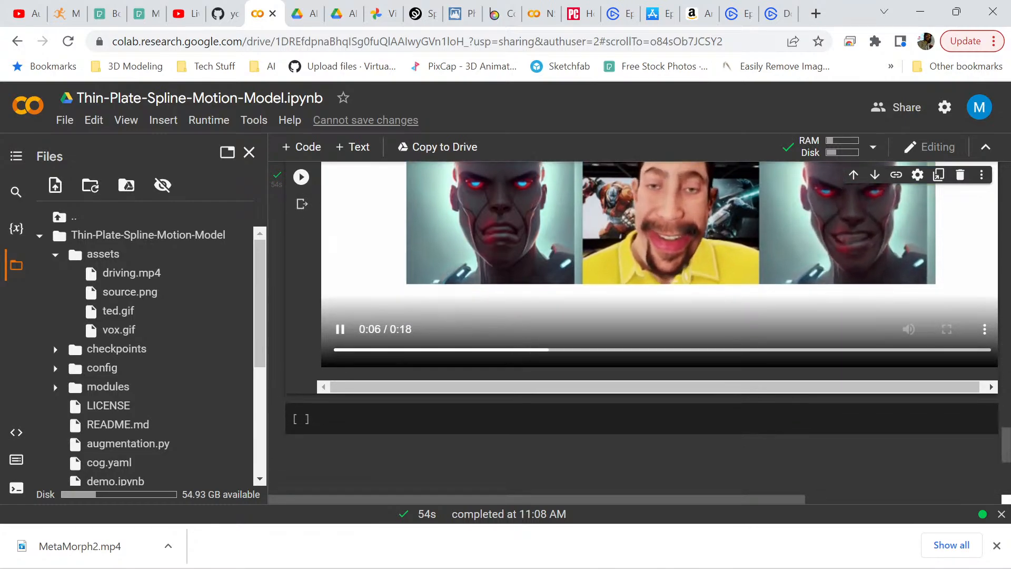
scroll(642, 315, "up", 1)
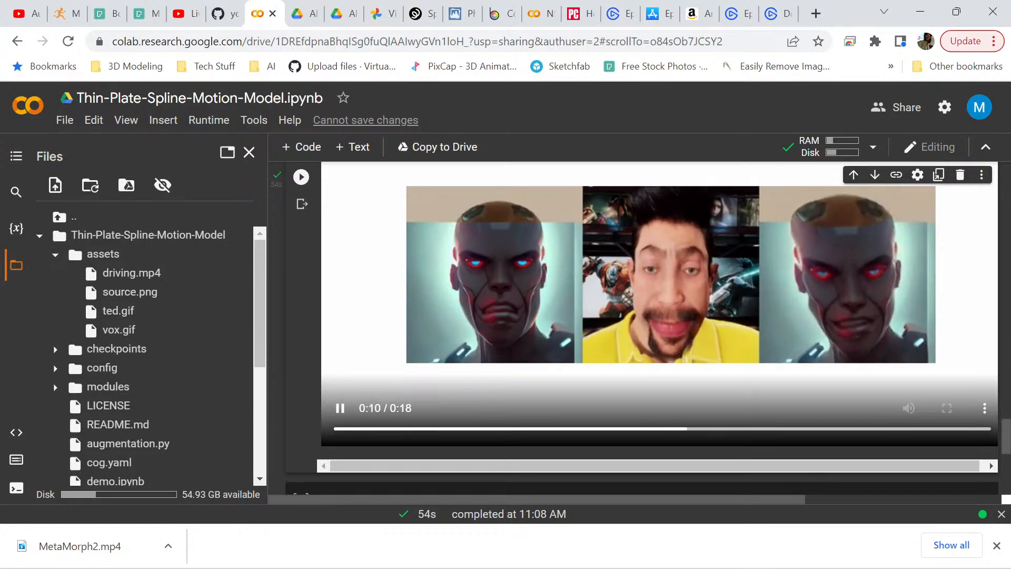
left_click(921, 11)
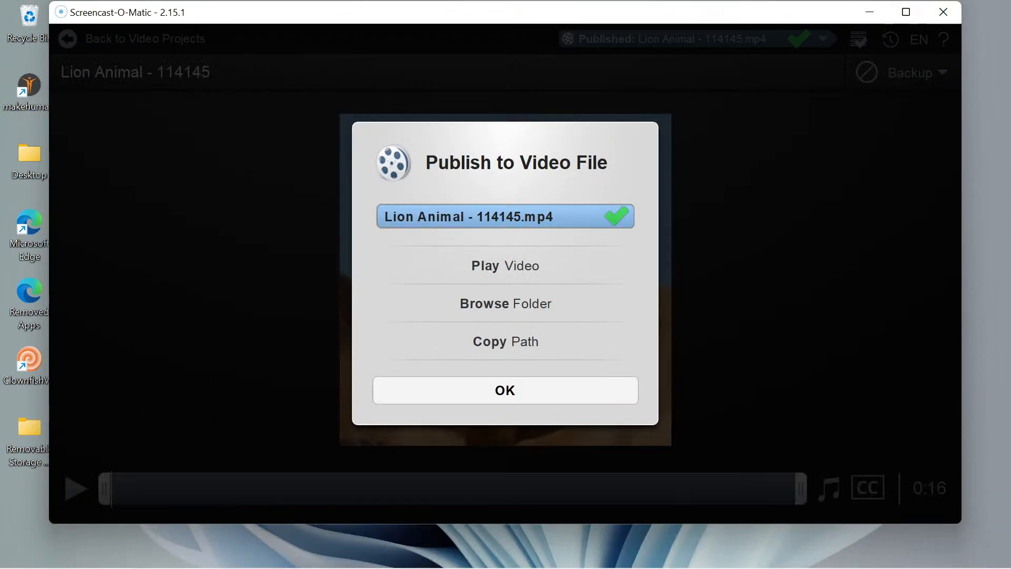
left_click(504, 390)
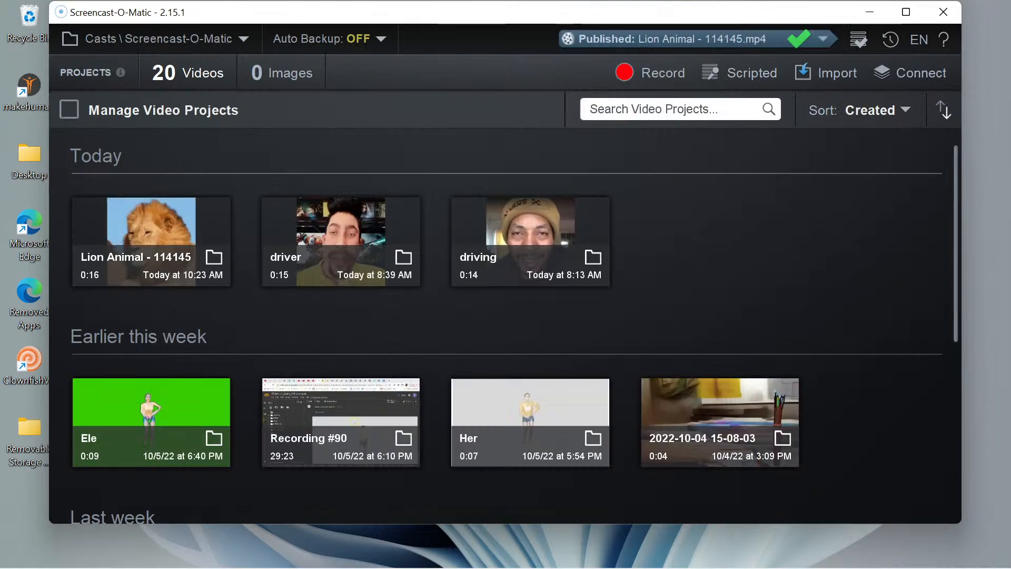
left_click(869, 12)
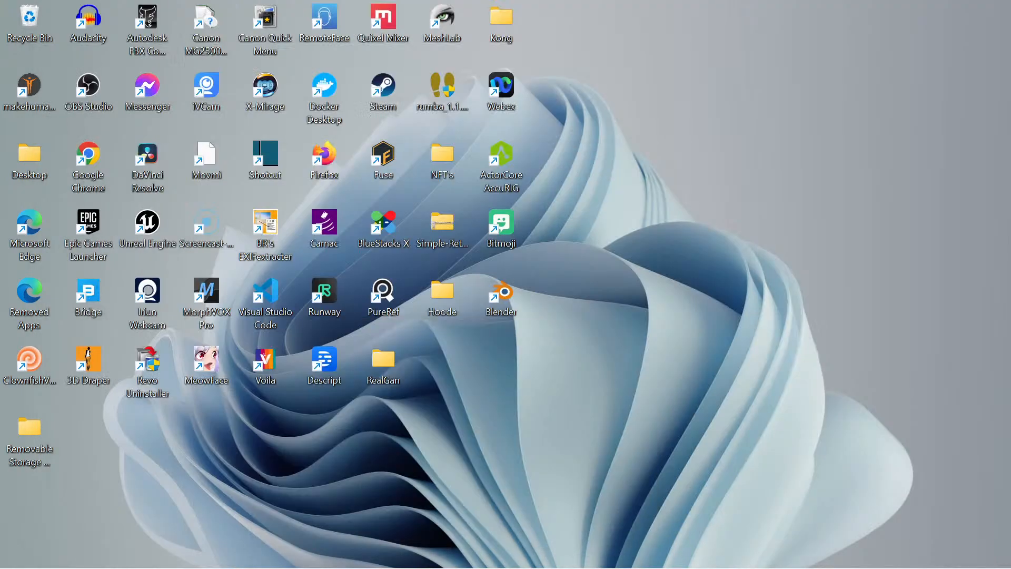
mouse_move(635, 567)
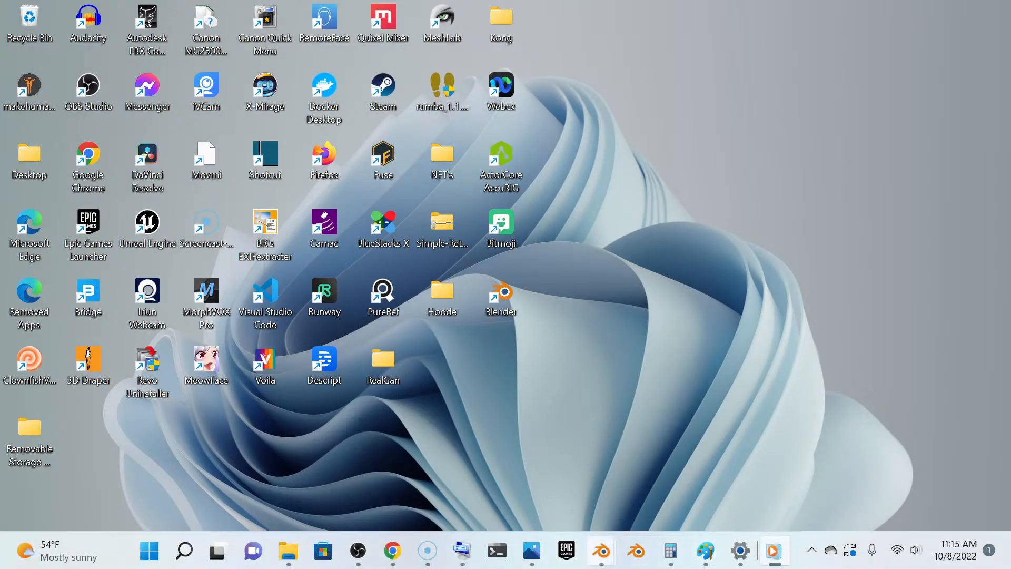
mouse_move(600, 550)
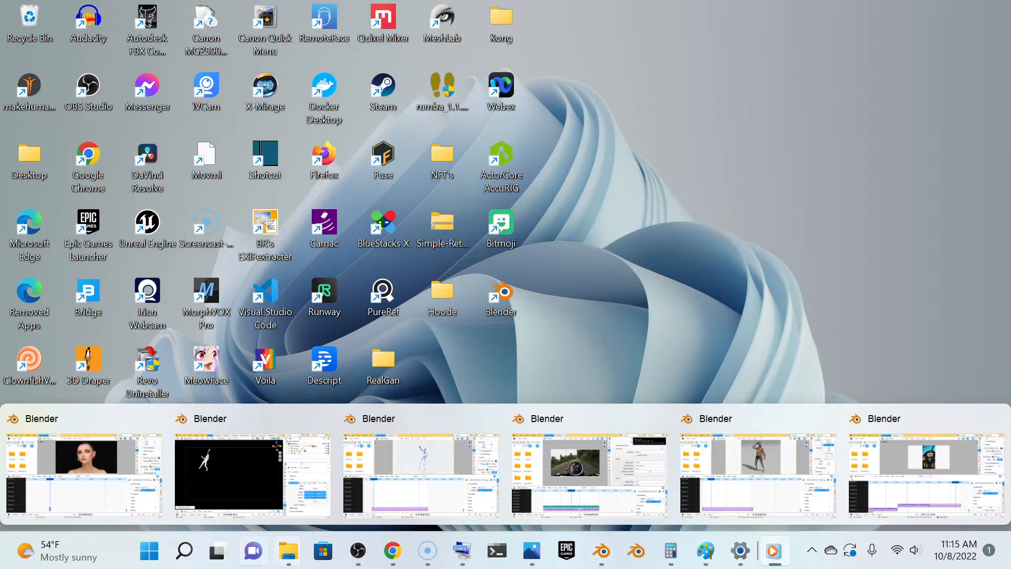
left_click(84, 468)
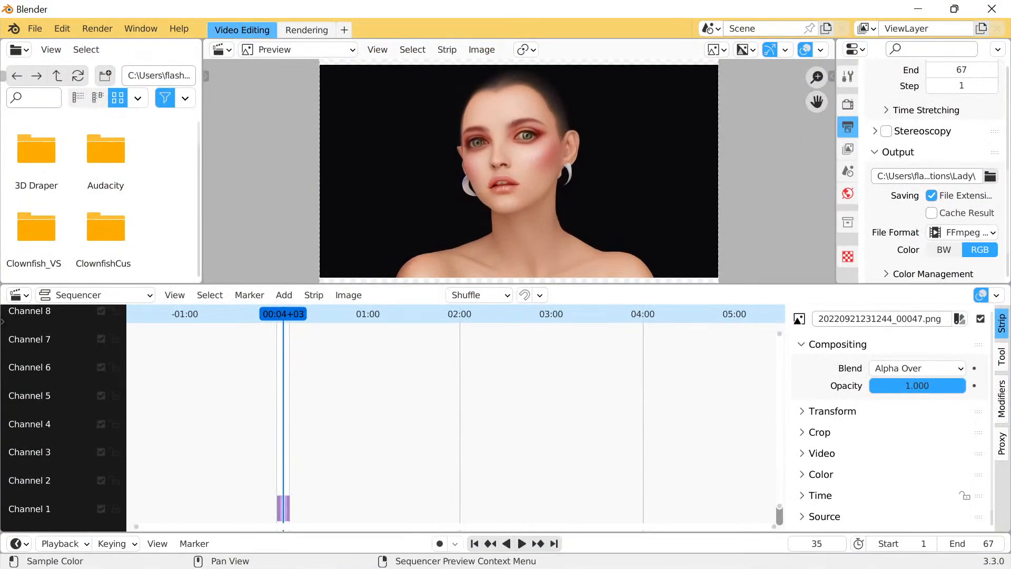
Play the portrait image sequence from frame 0 in the Sequencer, and stop the playback
mouse_move(285, 314)
left_mouse_down()
mouse_move(305, 314)
mouse_move(276, 314)
left_mouse_up()
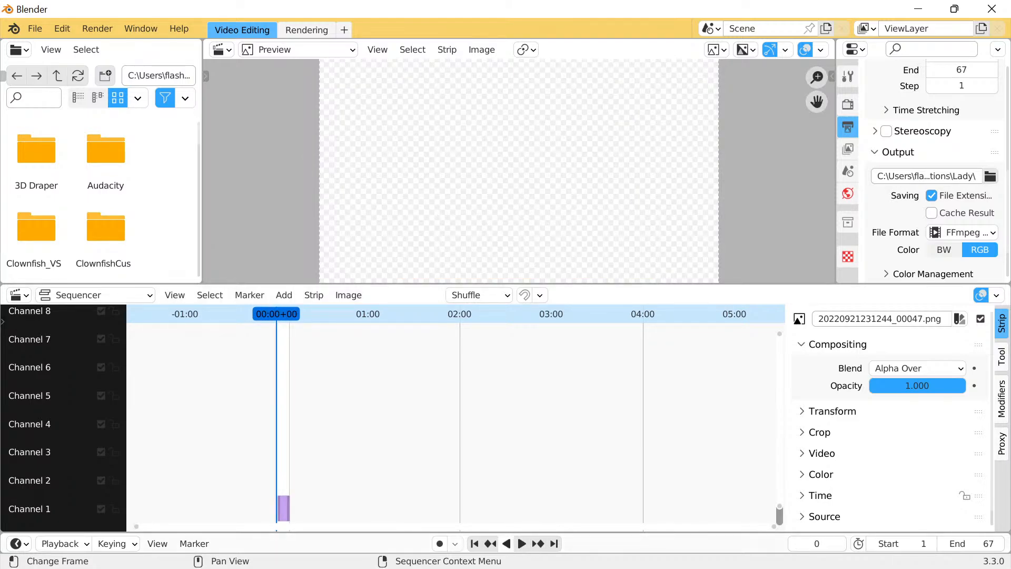
key("space")
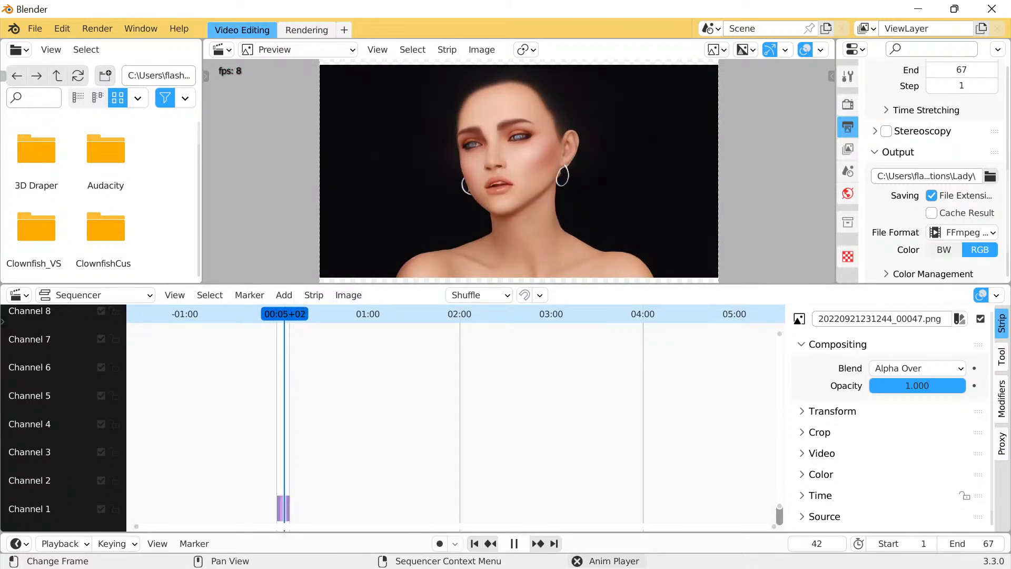
key("space")
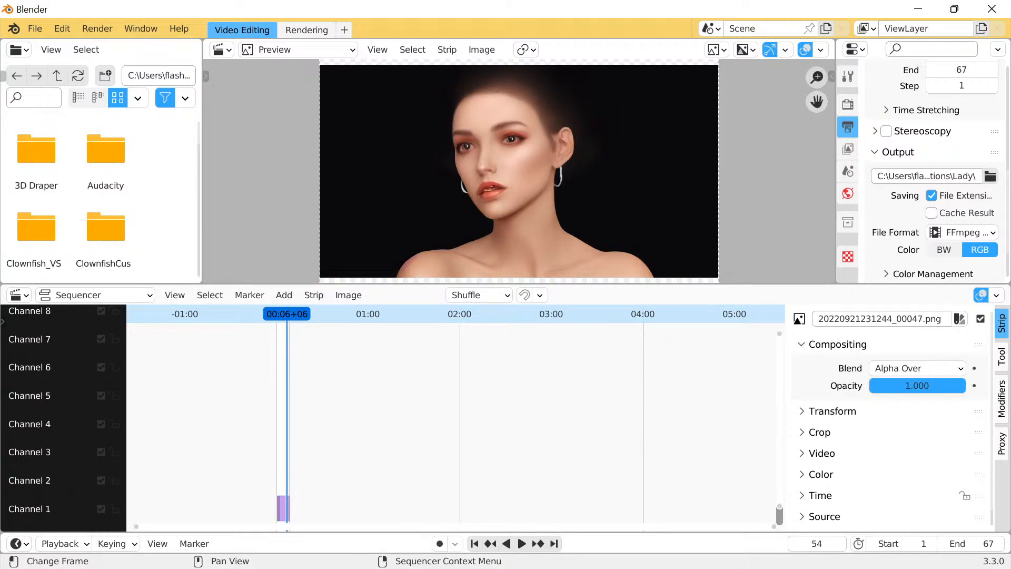
Delete the portrait image strip from the Sequencer and return the playhead to frame 1
left_click(518, 171)
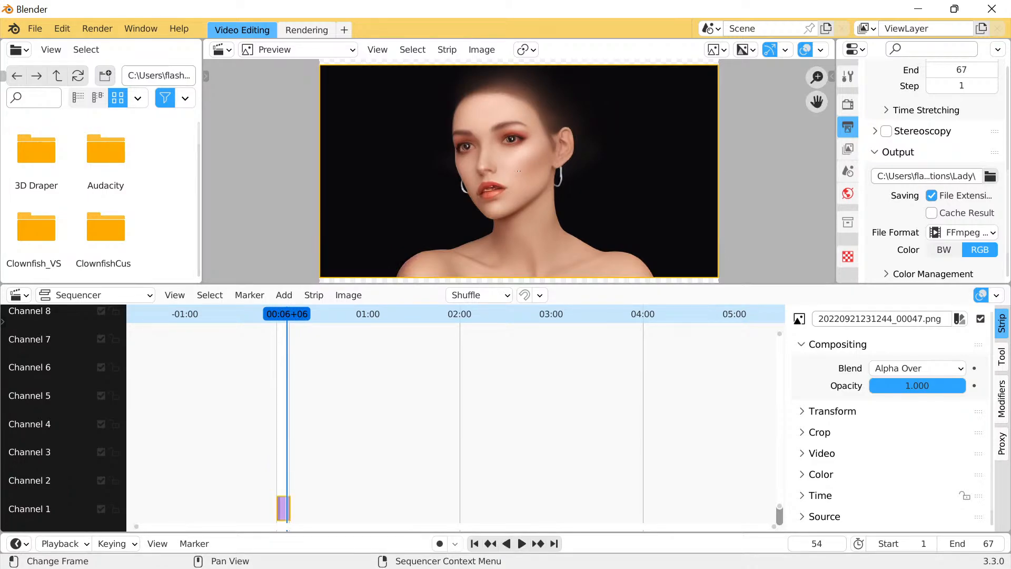
key("Delete")
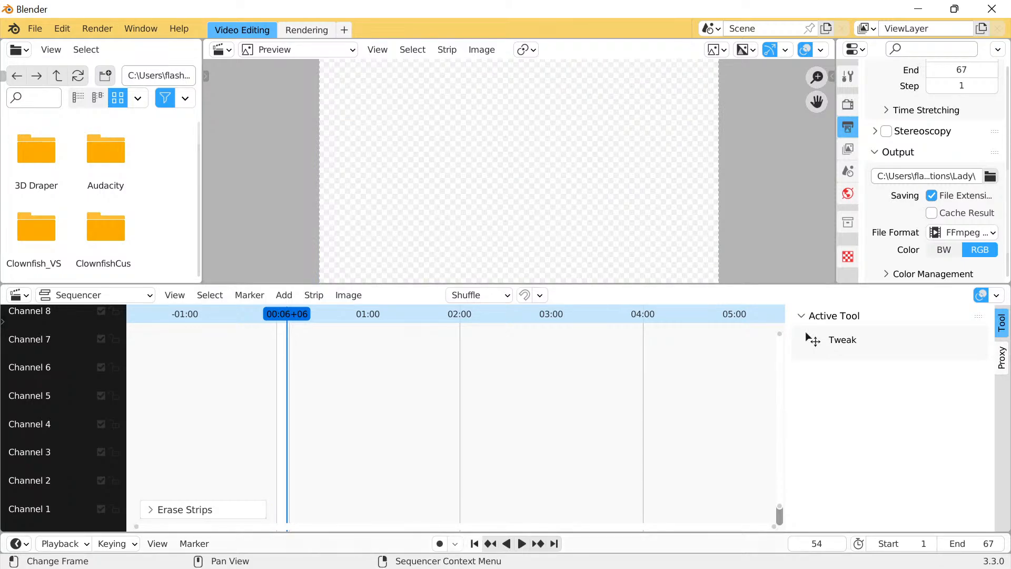
left_click(474, 543)
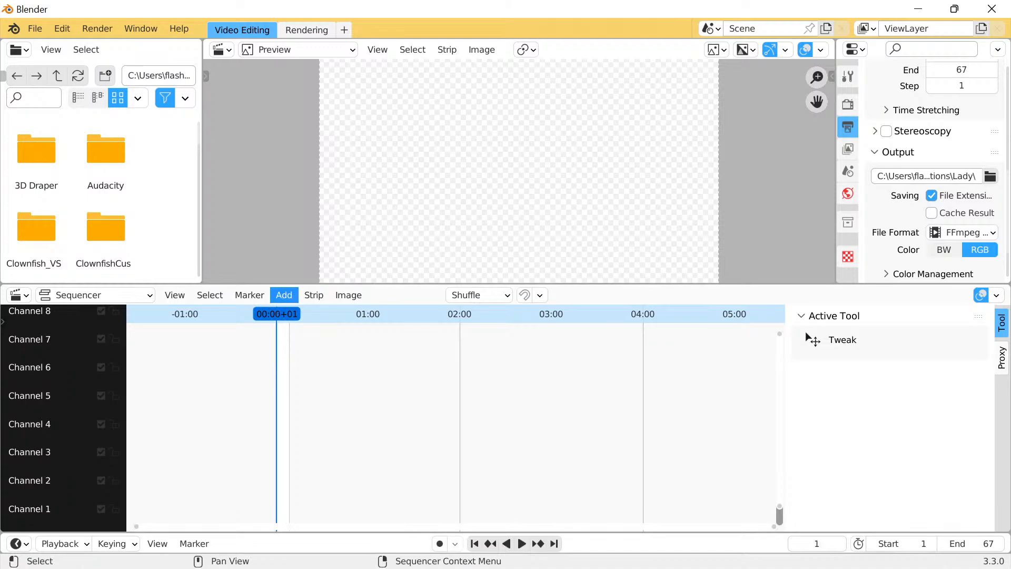
left_click(284, 295)
left_click(330, 399)
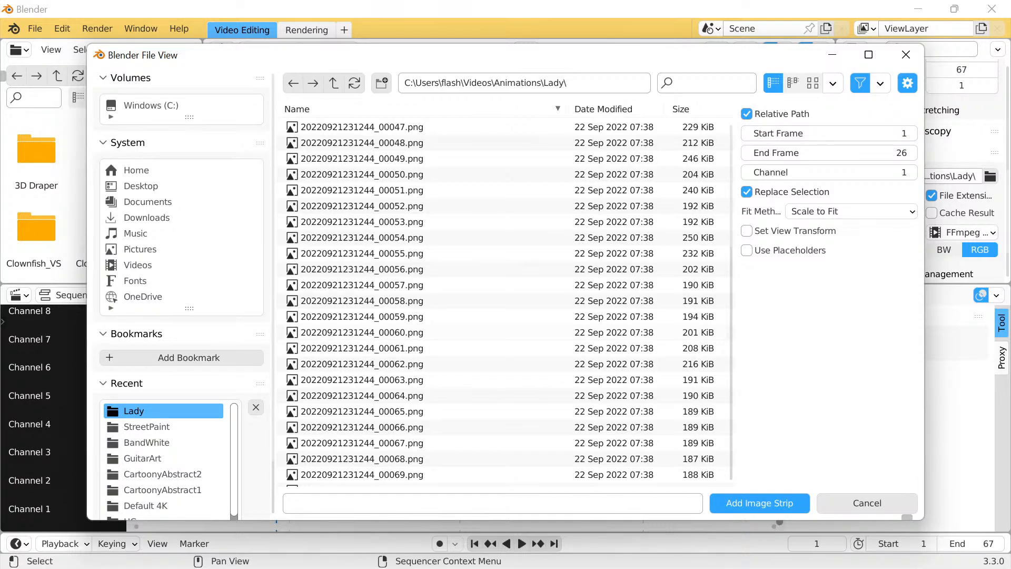
left_click(140, 250)
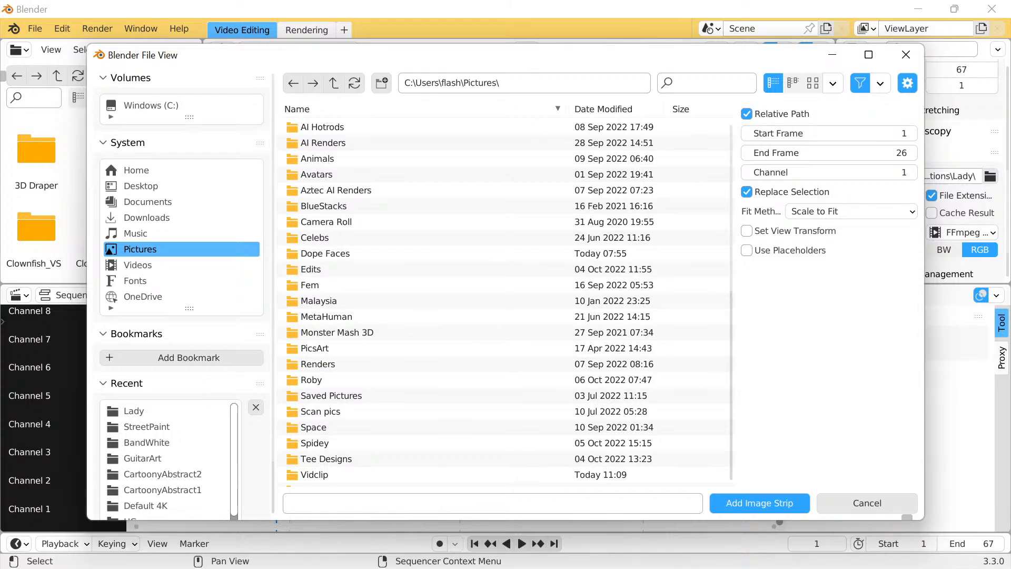
left_click(315, 475)
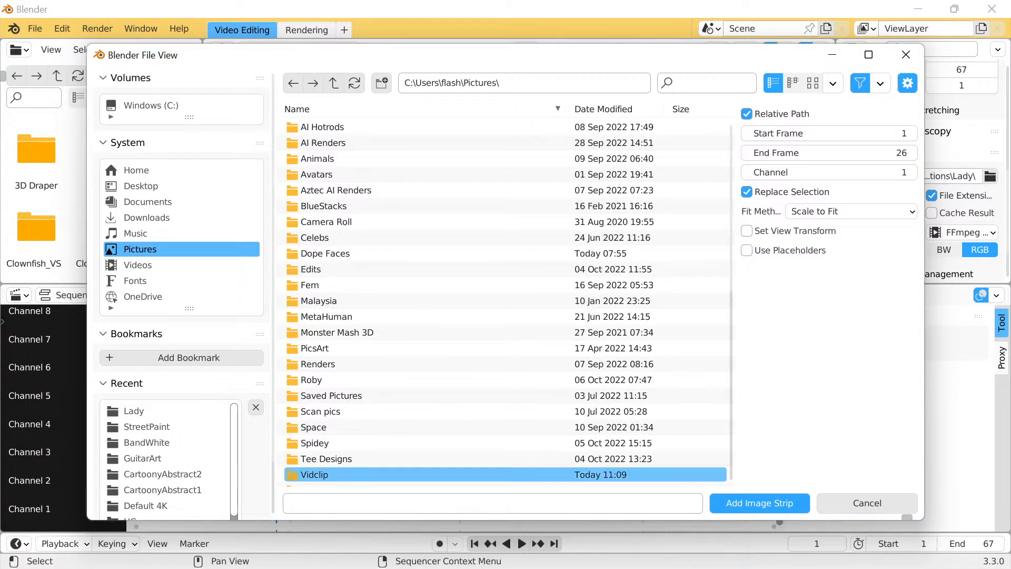
left_click(759, 503)
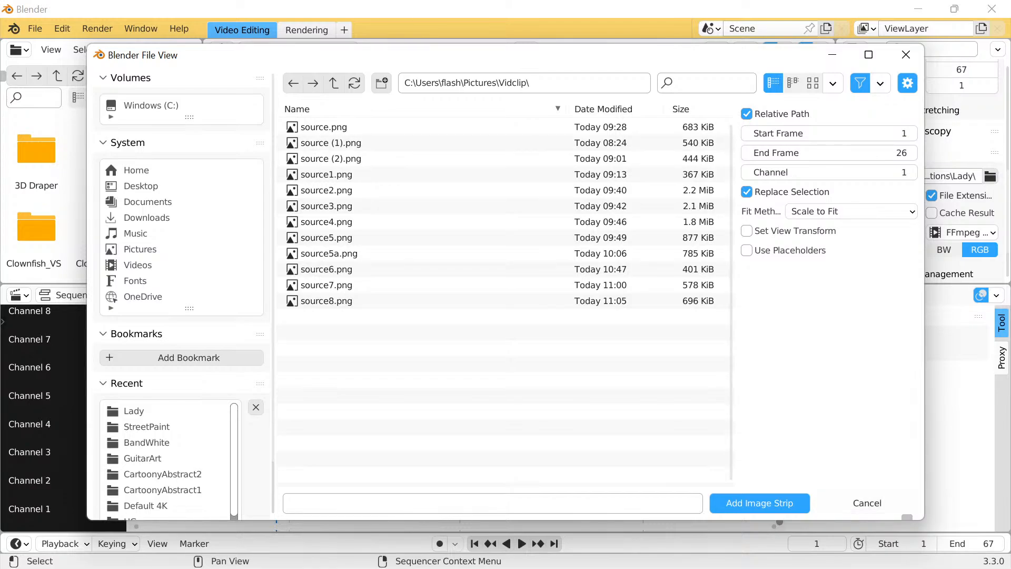
left_click(866, 503)
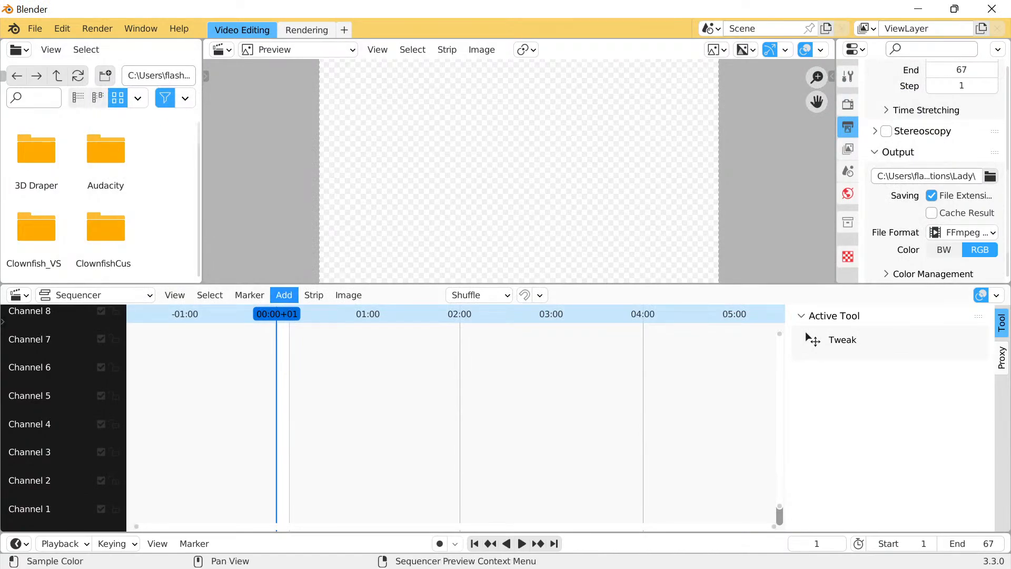
Add MetaMorph2.mp4 from the Pictures\Vidclip folder to the Sequencer as a movie strip on channel 1 at frame 1
left_click(283, 295)
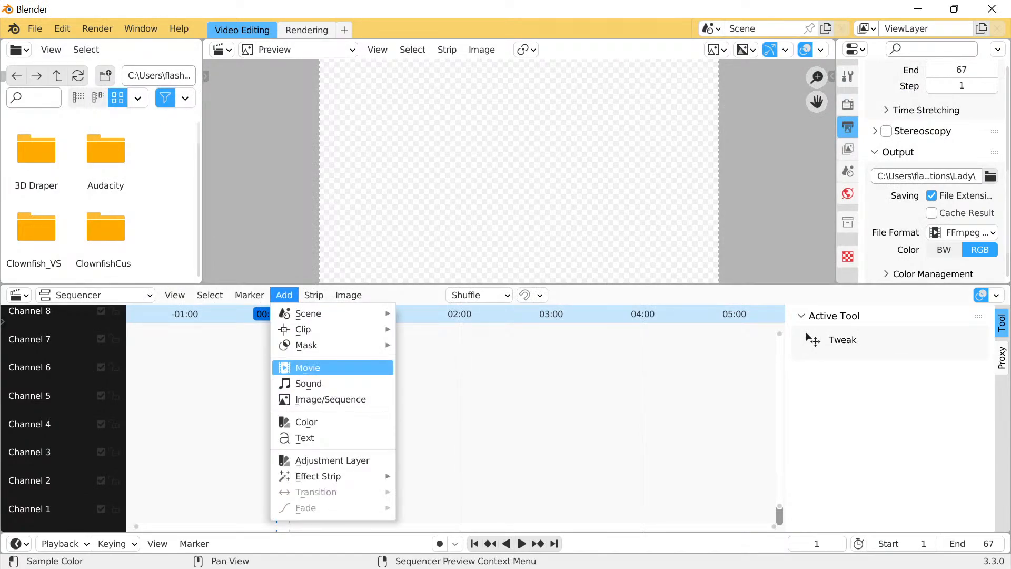
left_click(308, 367)
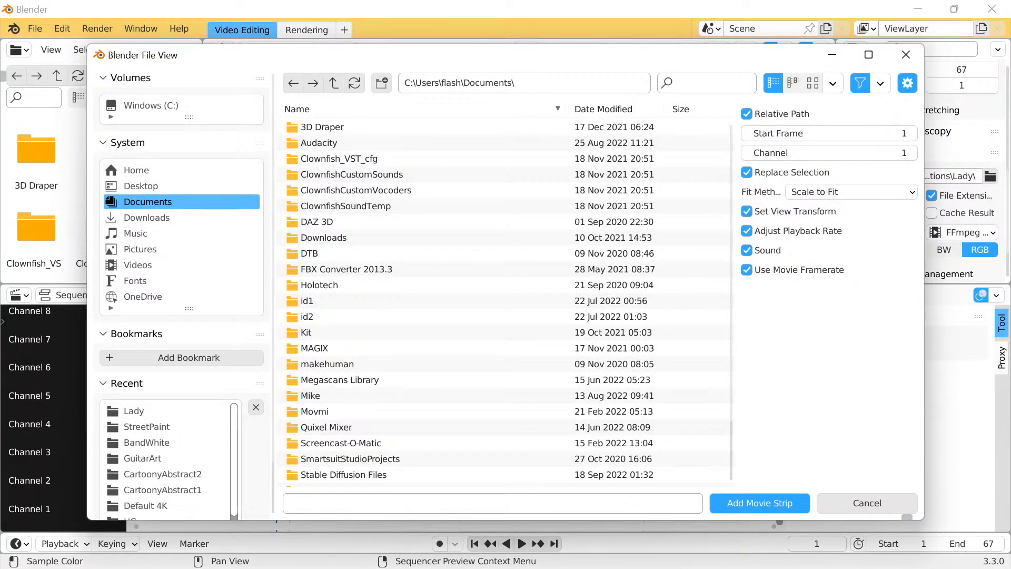
left_click(140, 249)
scroll(506, 302, "down", 2)
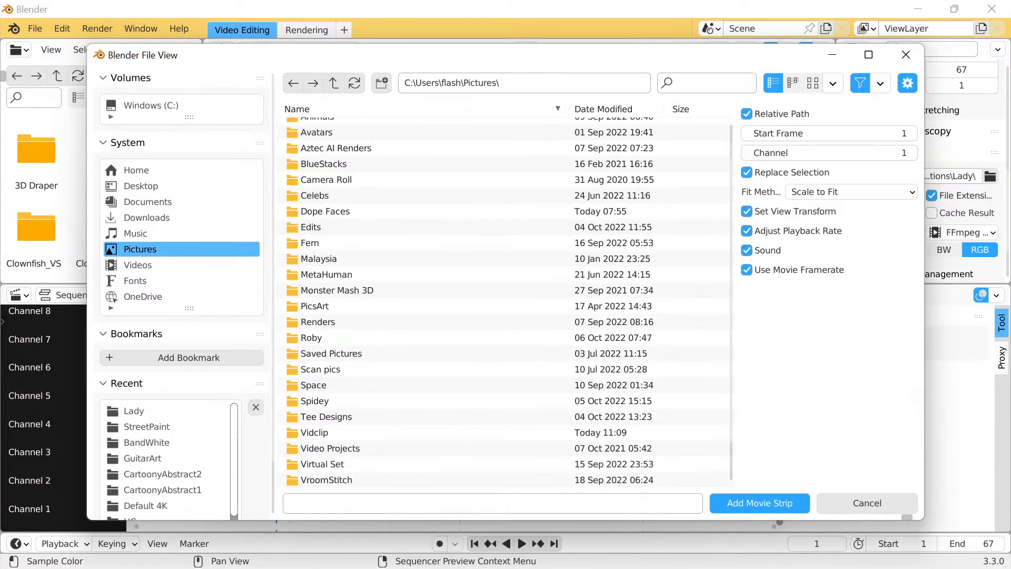
left_click(315, 433)
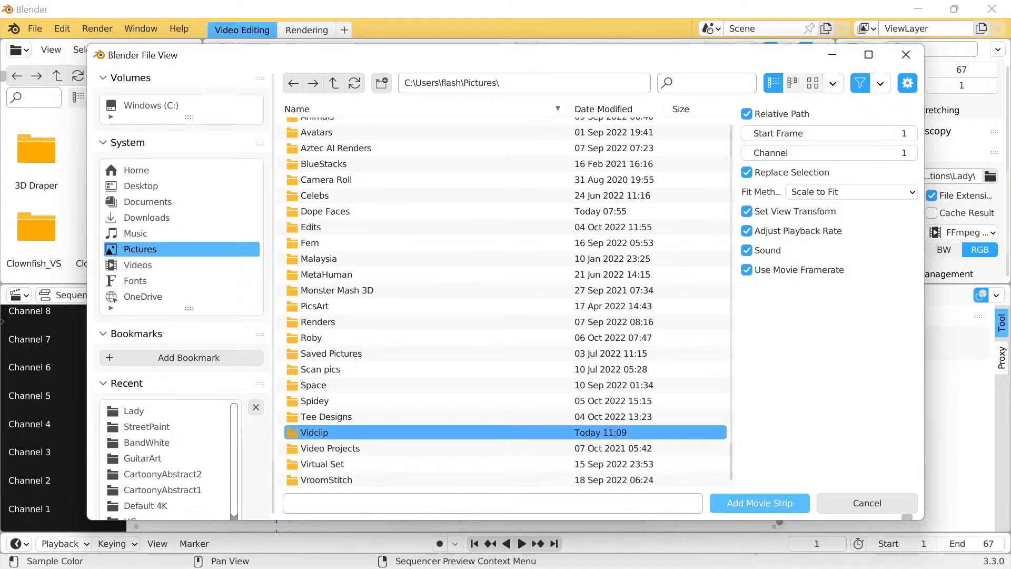
double_click(315, 432)
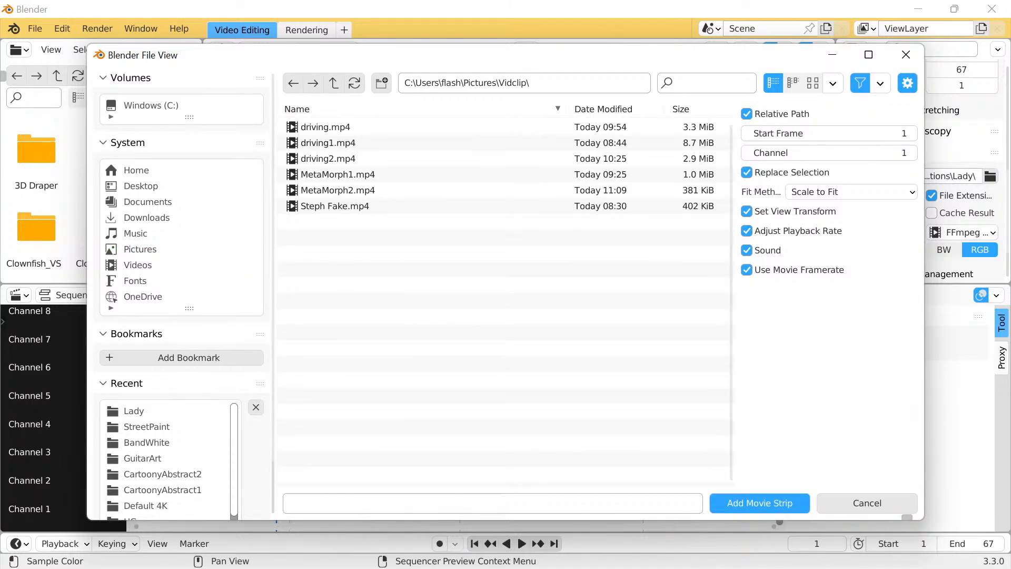
left_click(338, 190)
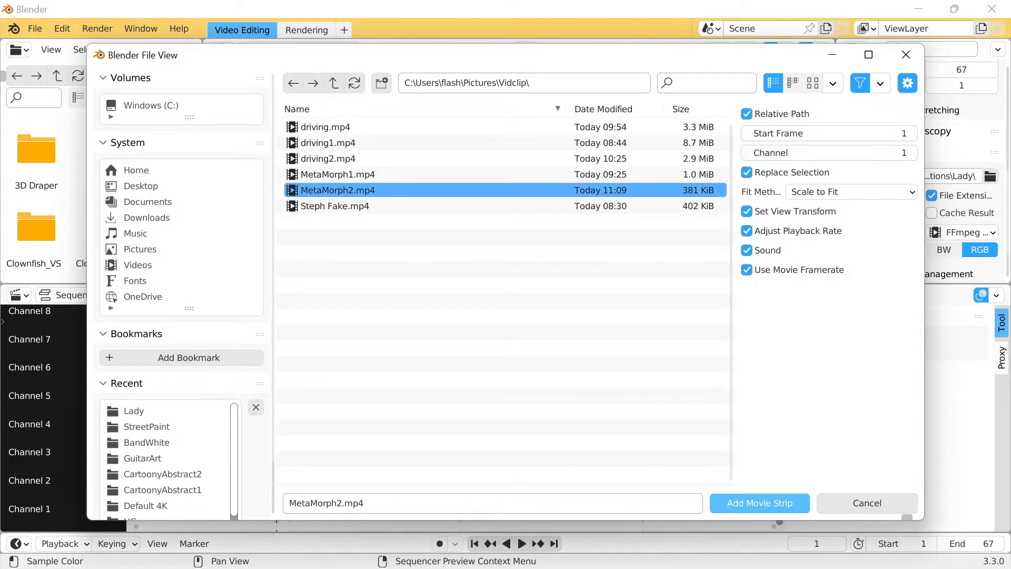
left_click(760, 502)
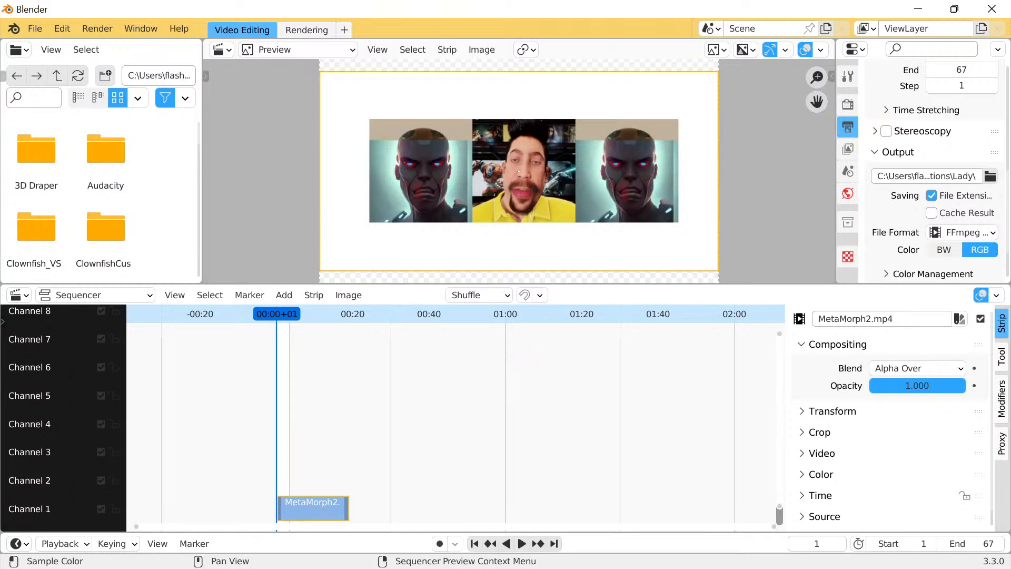
Crop the MetaMorph2 strip by 500 px from its left side
left_click(813, 433)
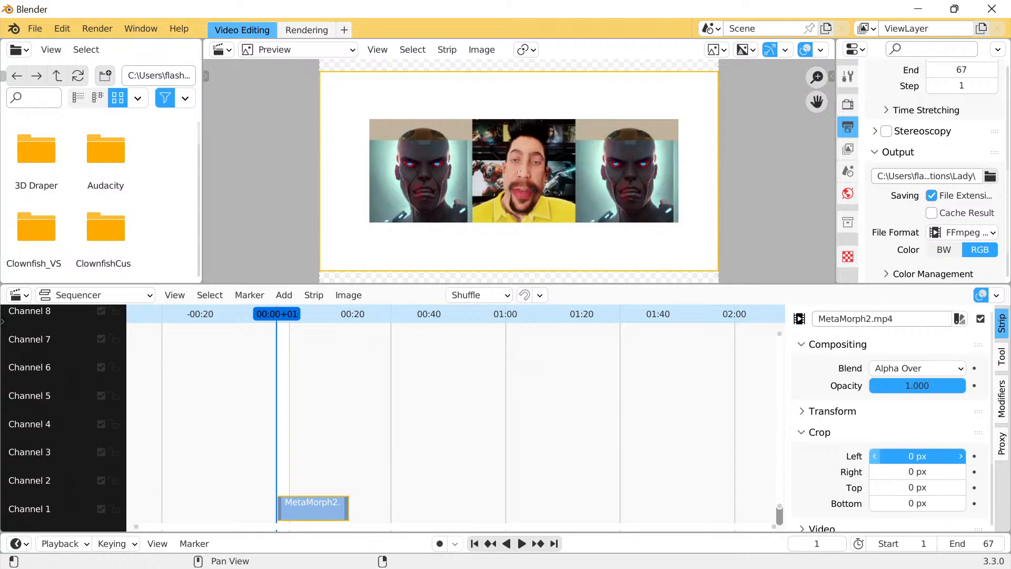
left_click(875, 456)
left_click_drag(960, 456, 967, 456)
left_click(960, 456)
left_click(960, 456)
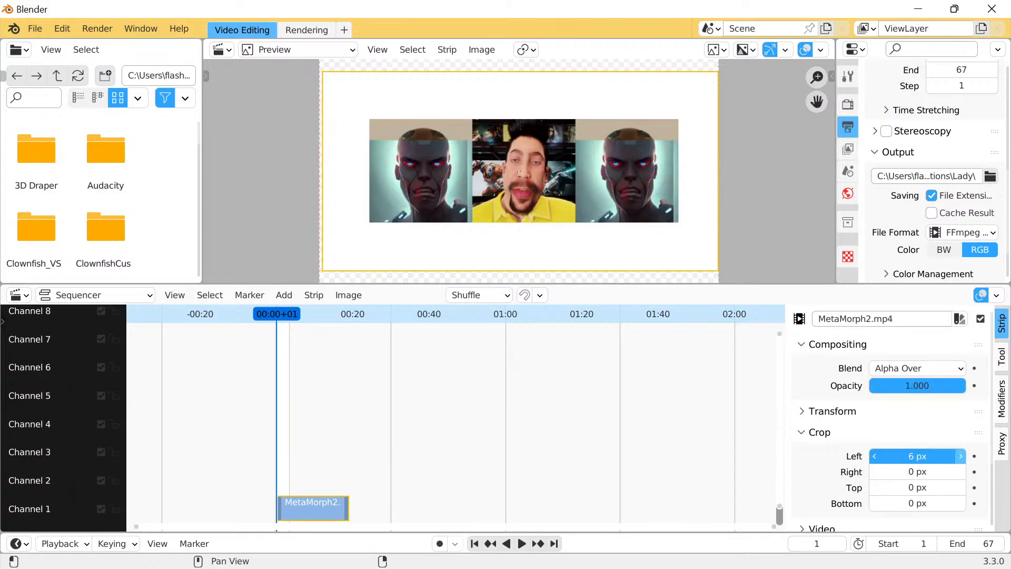
left_click(960, 456)
left_click(961, 456)
left_click(960, 456)
left_click(960, 456)
left_click(961, 456)
left_click(960, 455)
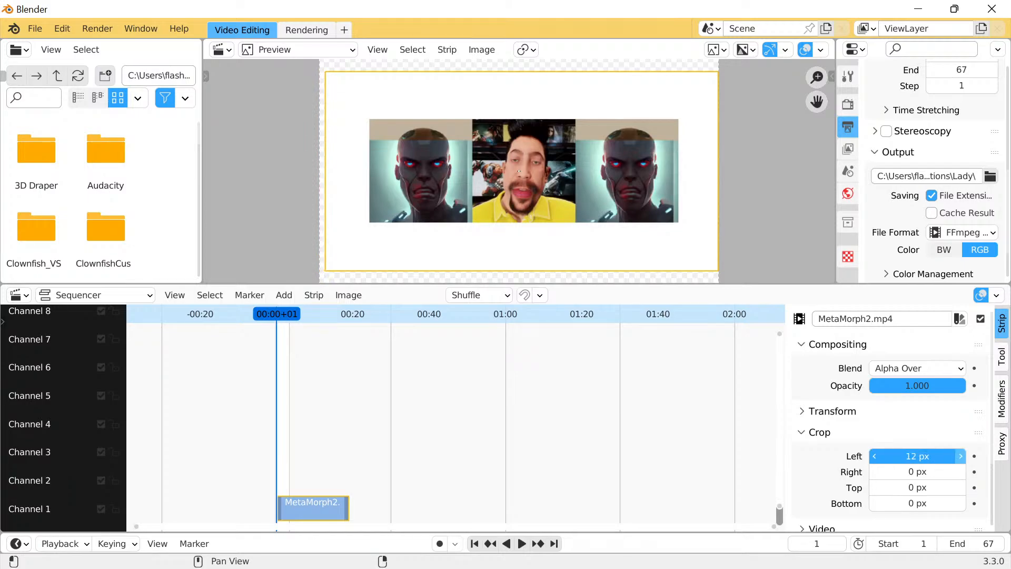
left_click(960, 456)
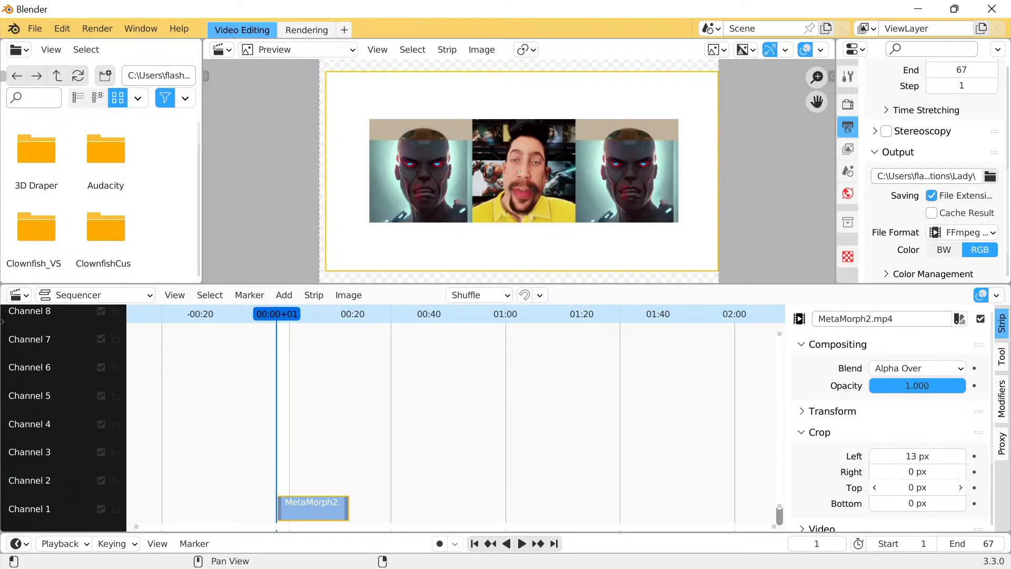
left_click(917, 456)
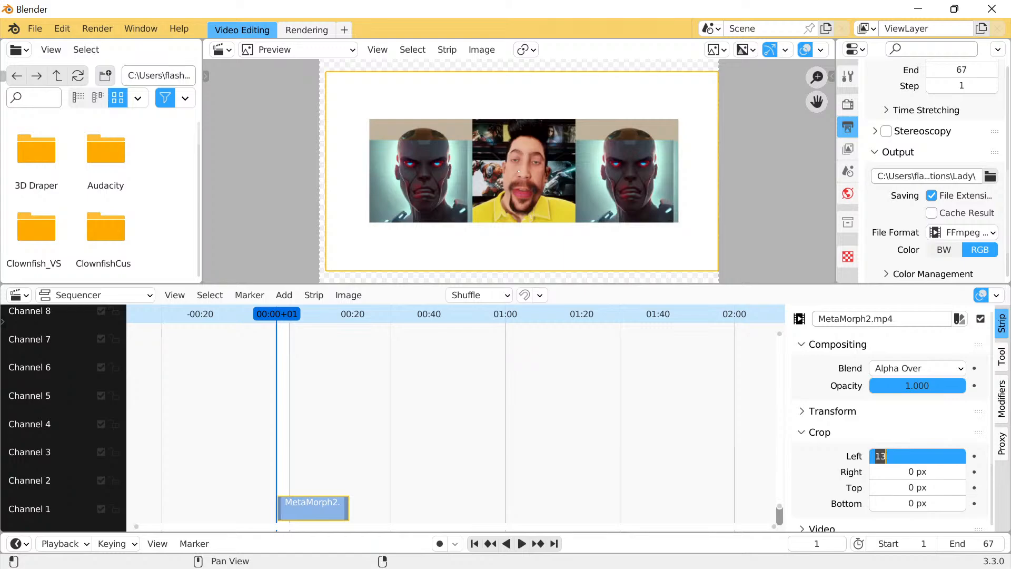
type("500")
key("Return")
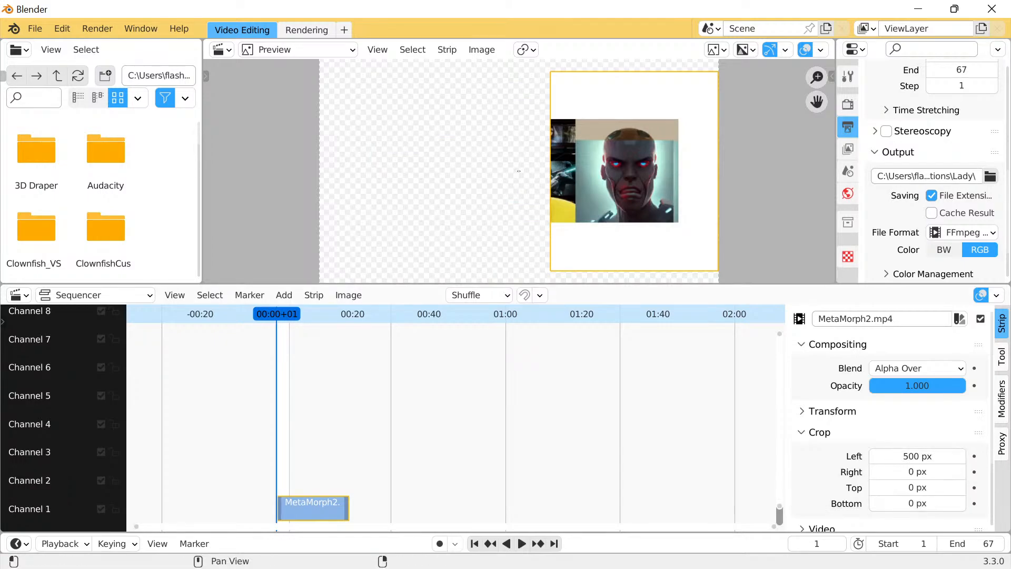
Raise the strip's left crop to 554 px and set its right crop to 86 px to isolate the rightmost cyborg face
left_click(960, 456)
left_click(960, 456)
left_click(960, 456)
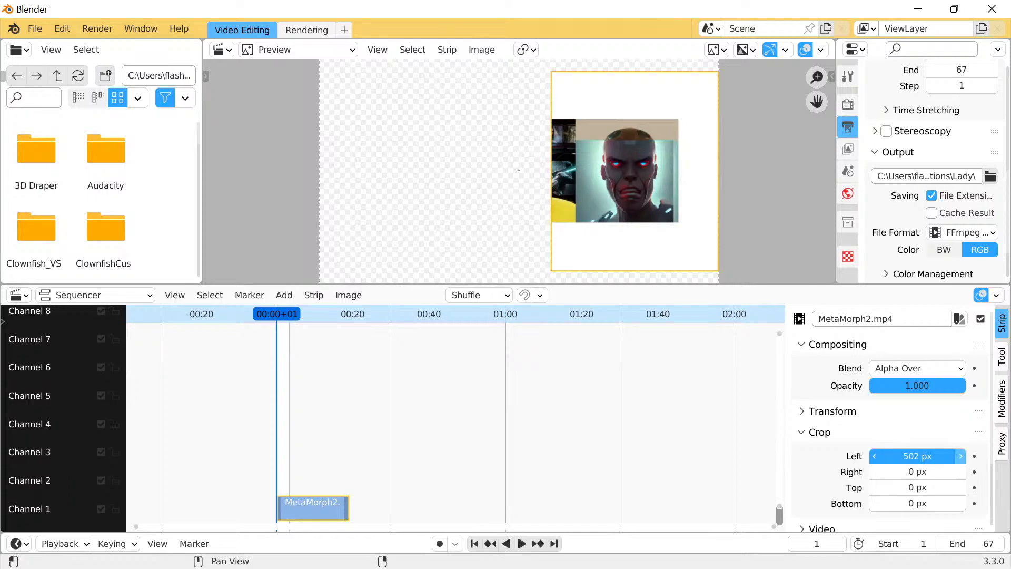
left_click(960, 457)
left_click(960, 456)
left_click(960, 456)
left_click(960, 456)
left_click(961, 456)
left_click(960, 456)
left_click(960, 456)
left_click(960, 456)
left_click(961, 456)
left_click(960, 456)
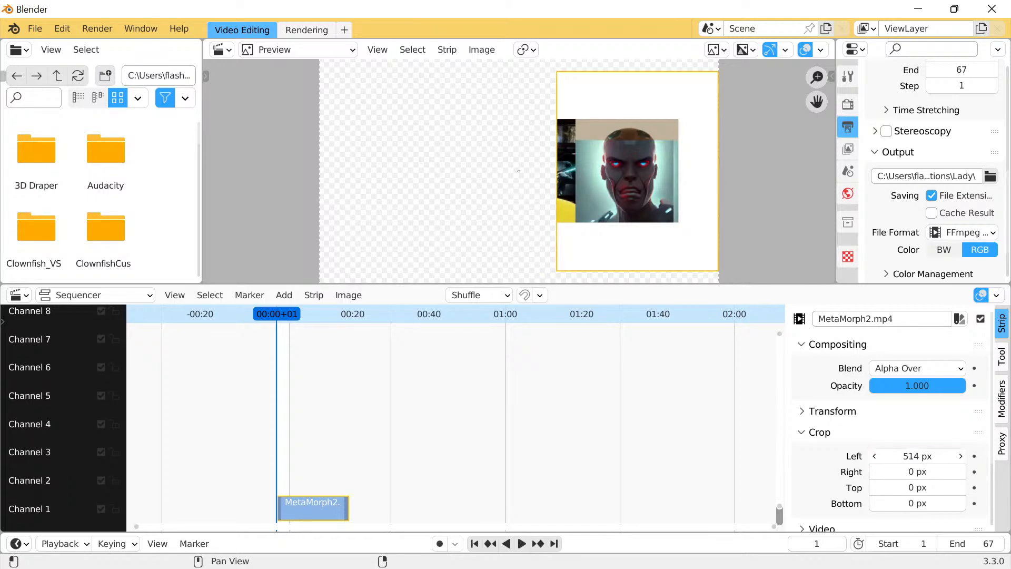
left_click_drag(960, 456, 964, 456)
left_click_drag(917, 456, 950, 456)
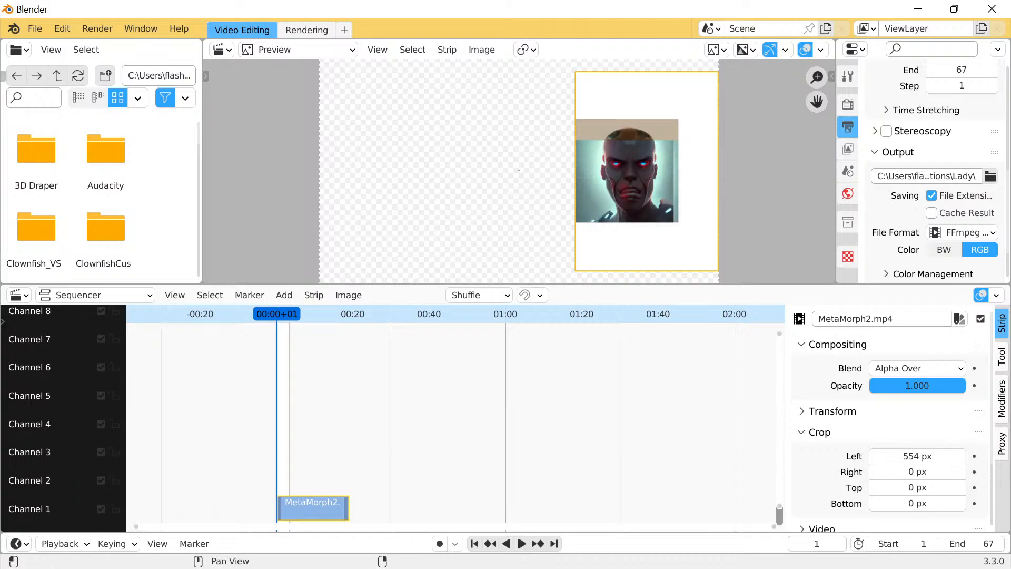
scroll(916, 464, "down", 4)
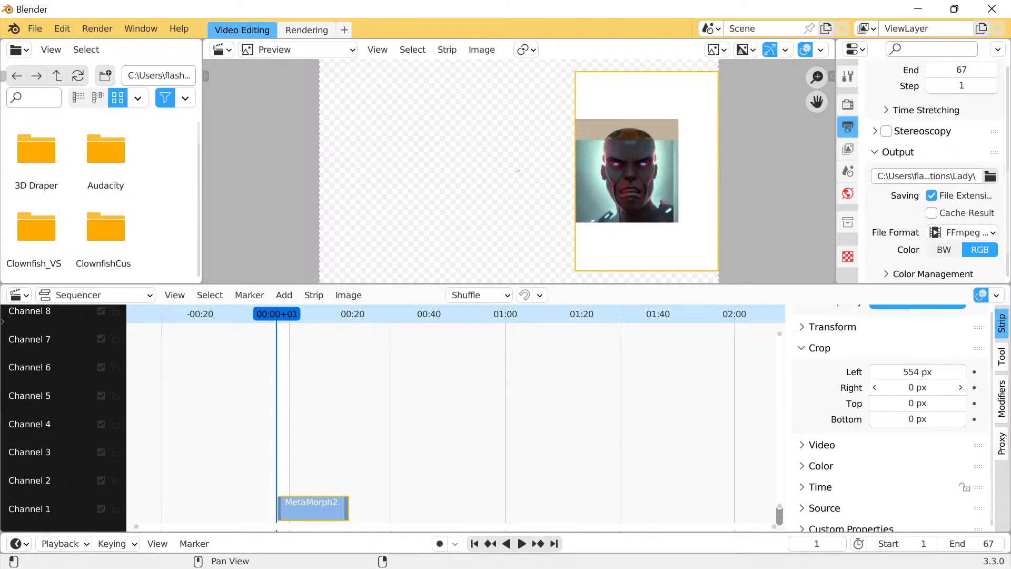
left_click_drag(918, 387, 963, 387)
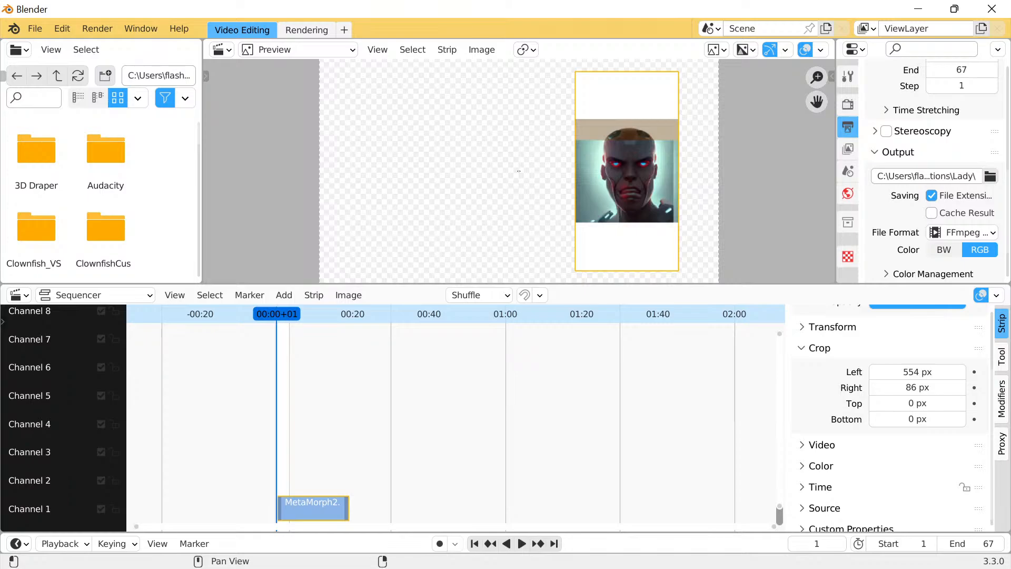
Set the MetaMorph2 strip's X scale to 2.282 and its X origin to 0.990 in the transform settings
scroll(843, 363, "up", 1)
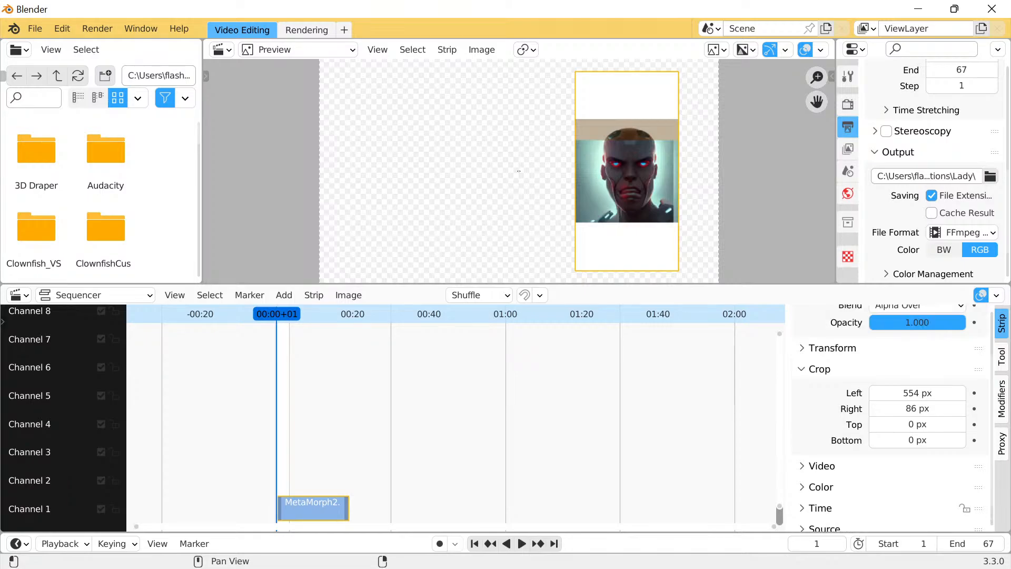
left_click(832, 347)
scroll(917, 414, "down", 1)
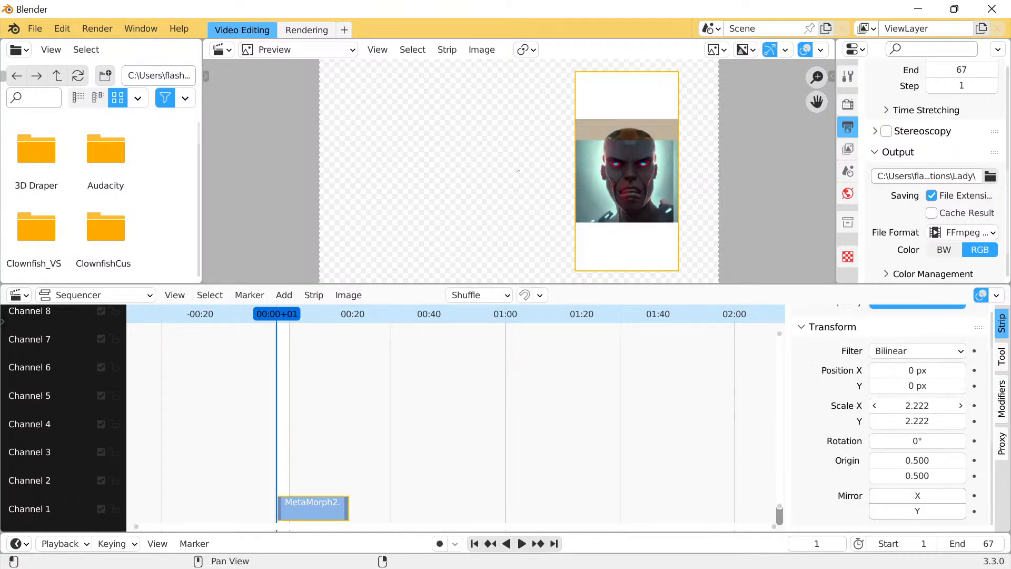
mouse_move(917, 404)
left_mouse_down()
mouse_move(900, 404)
mouse_move(923, 405)
left_mouse_up()
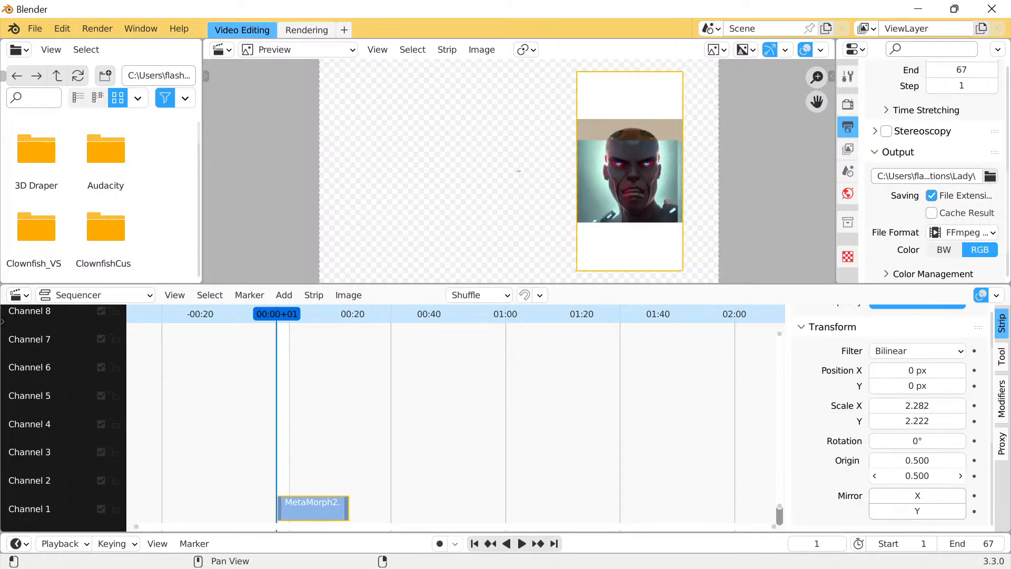
left_click_drag(918, 460, 945, 460)
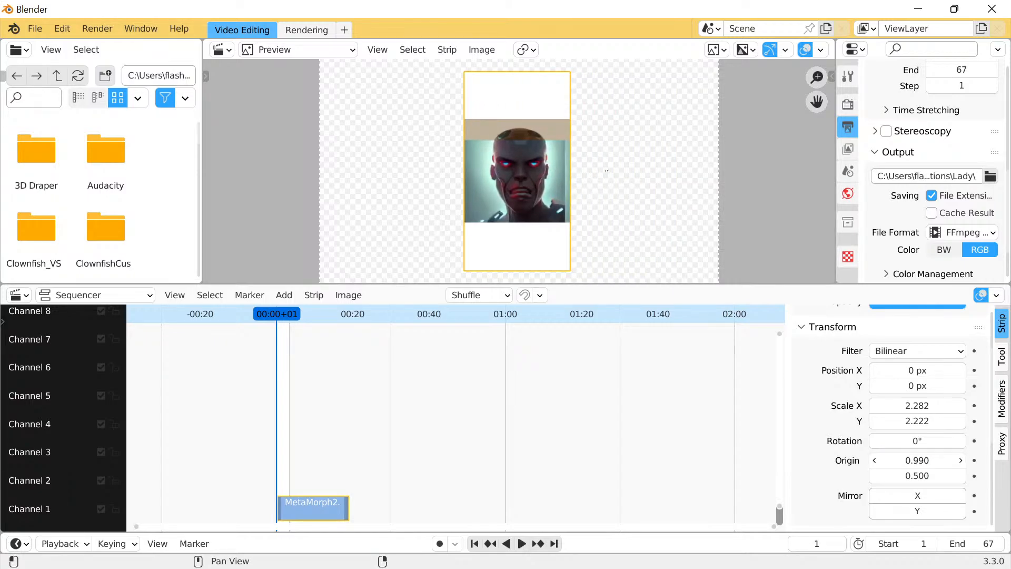
Enlarge the cropped face to scale X 3.782 and Y 3.362, and shift the strip to position X 294 px
left_click_drag(917, 405, 977, 421)
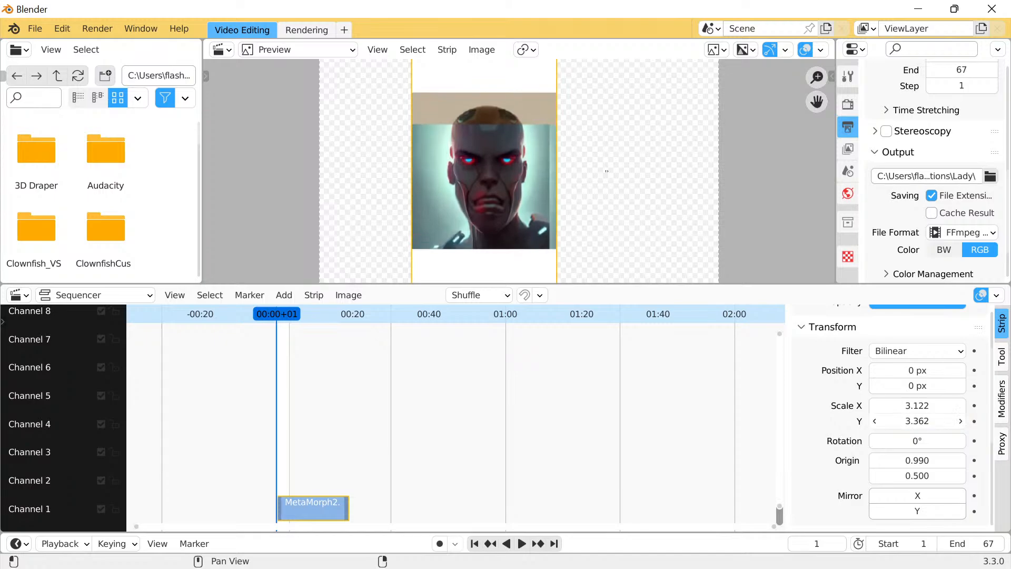
left_click_drag(917, 406, 953, 405)
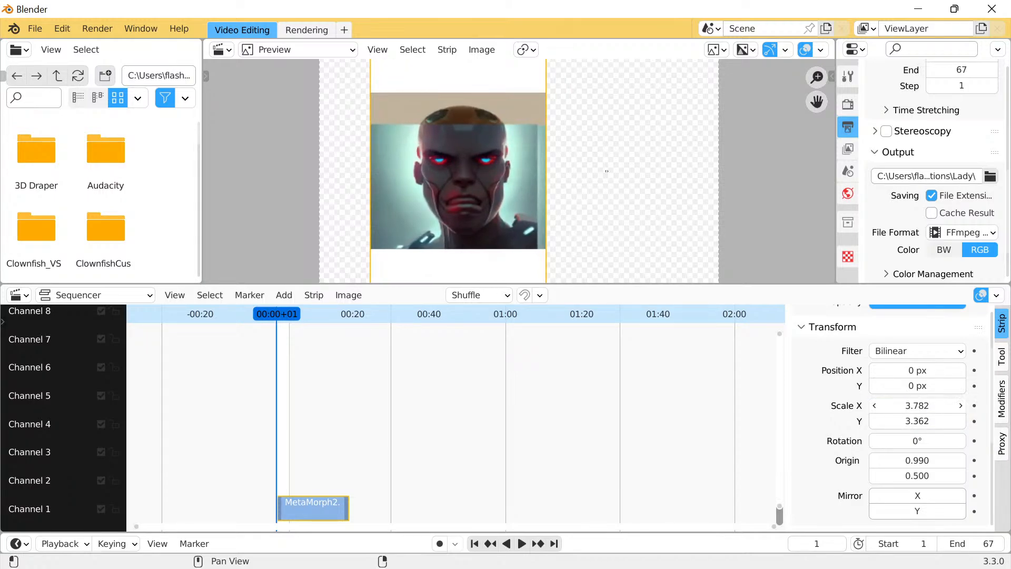
left_click_drag(917, 370, 974, 370)
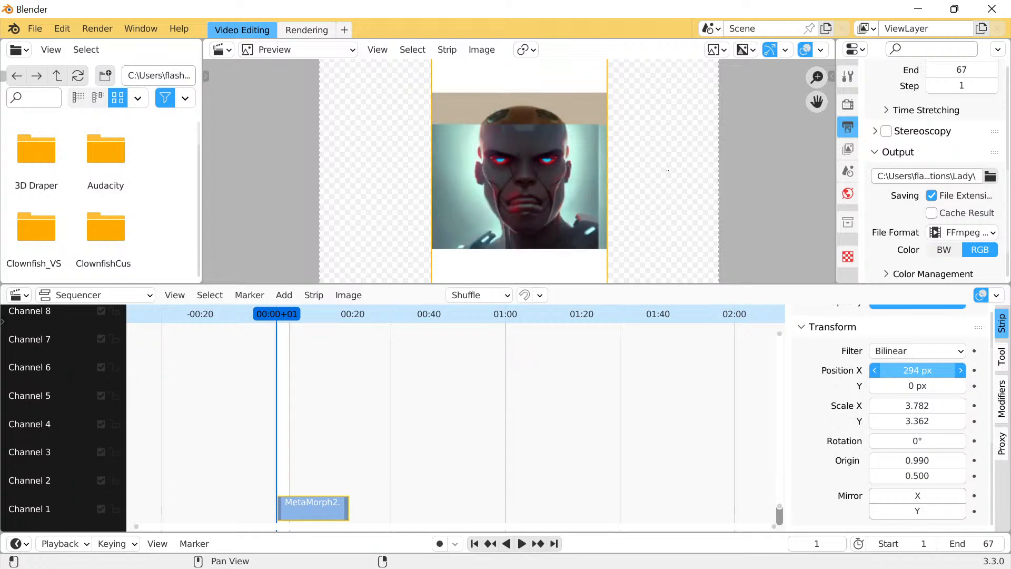
left_click_drag(974, 370, 974, 371)
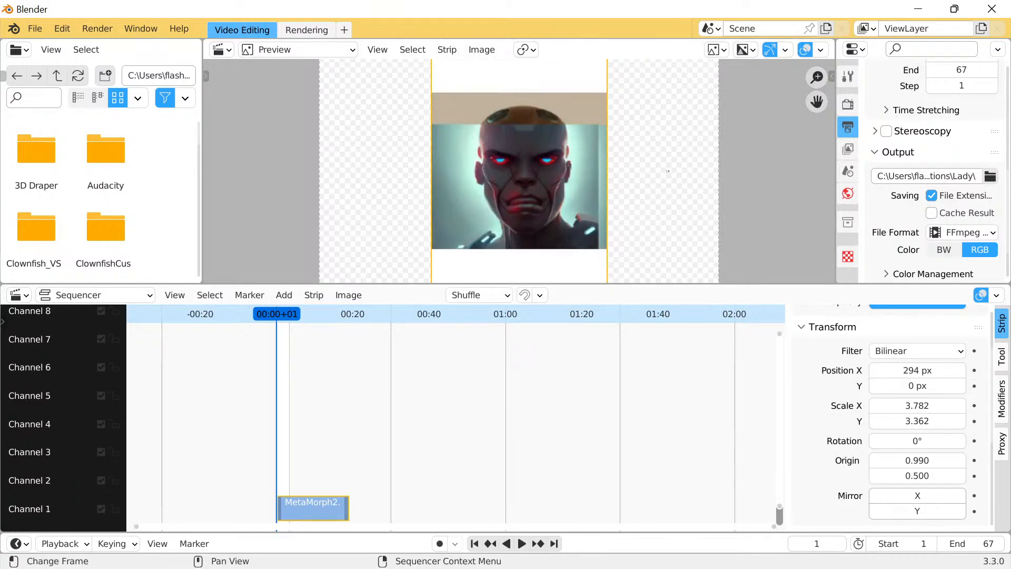
Add MetaMorph1.mp4 from the Vidclip folder as a movie strip starting at frame 1
left_click(284, 295)
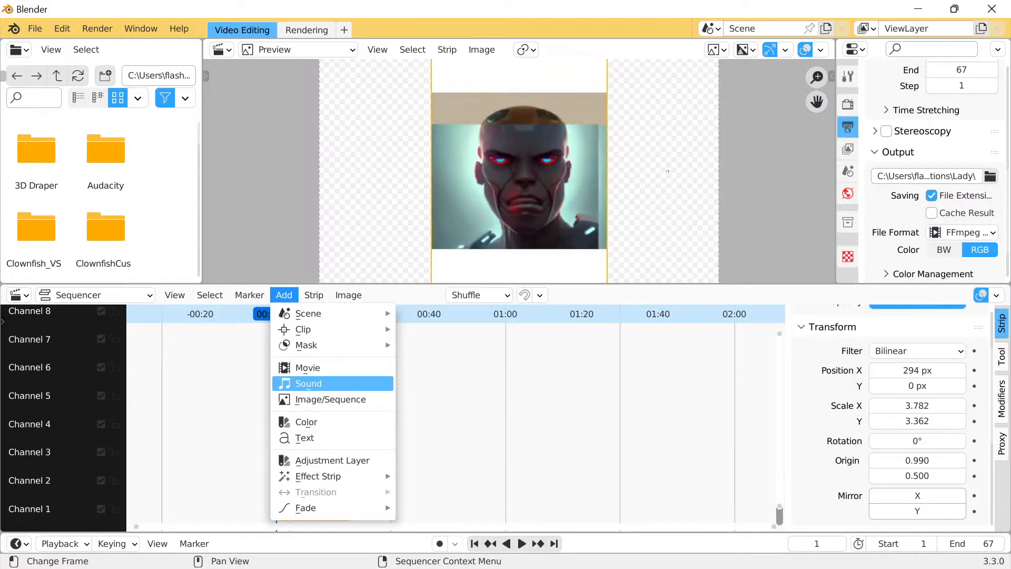
left_click(307, 367)
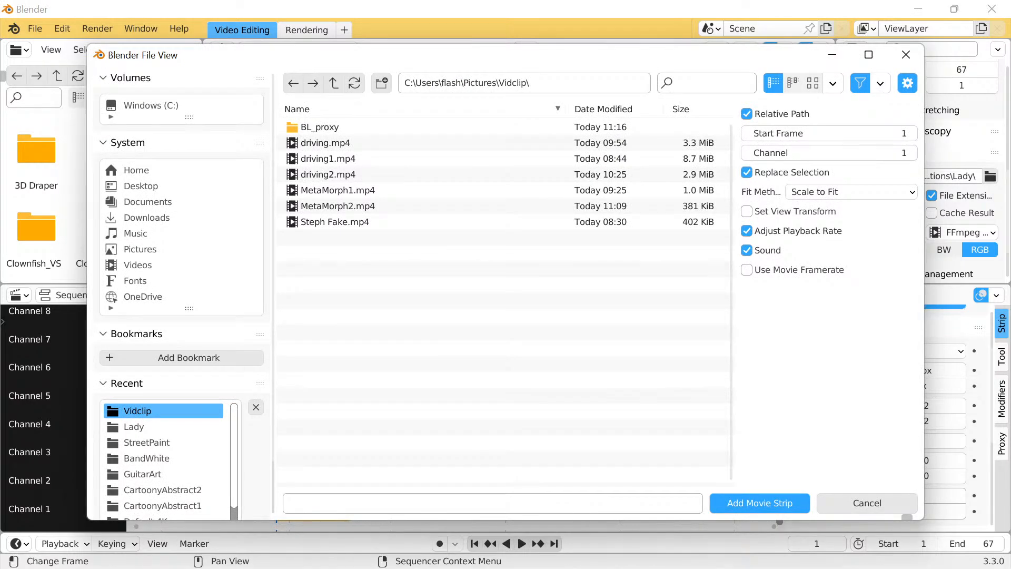
left_click(335, 221)
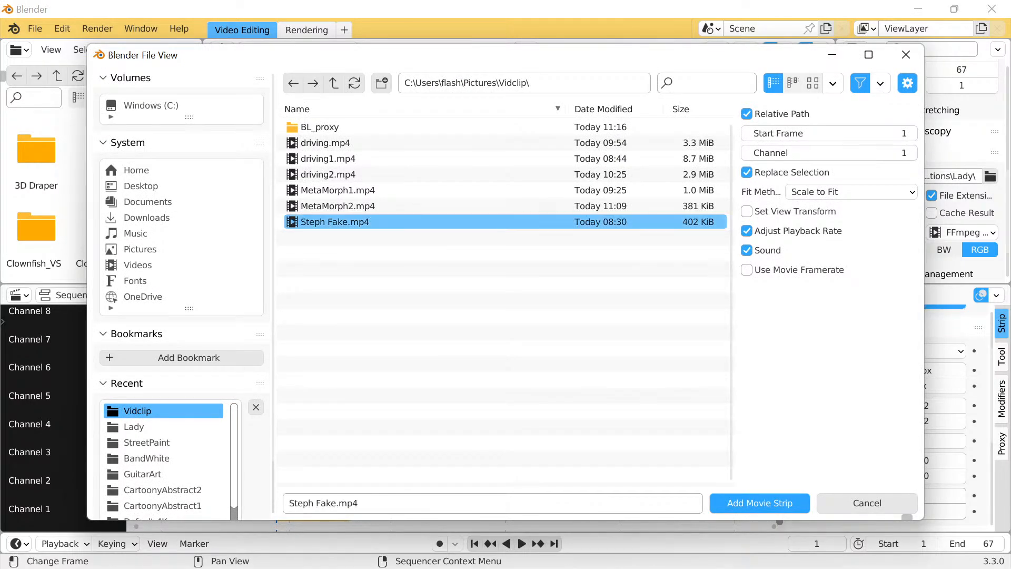
left_click(338, 205)
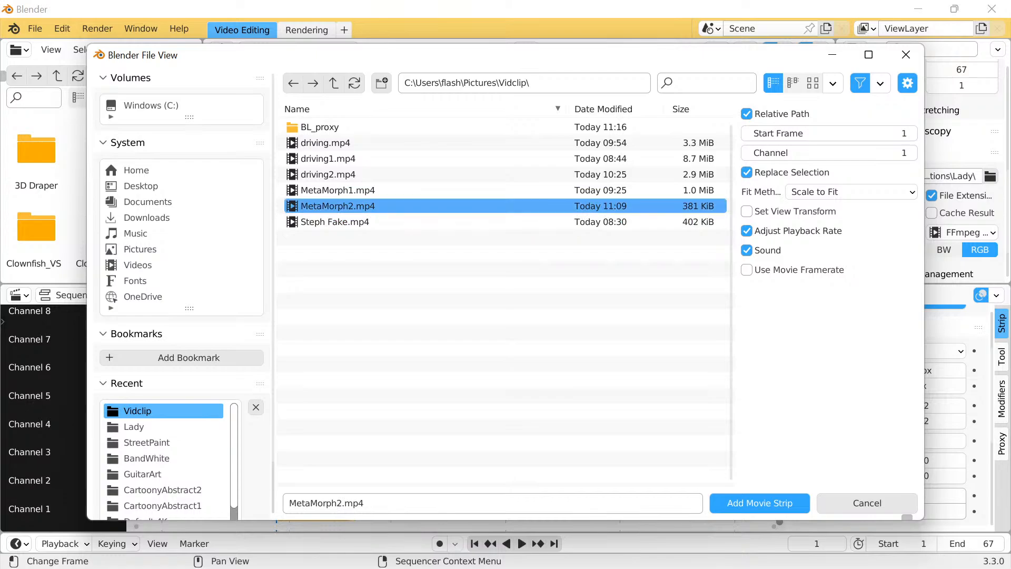
left_click(337, 190)
left_click(760, 503)
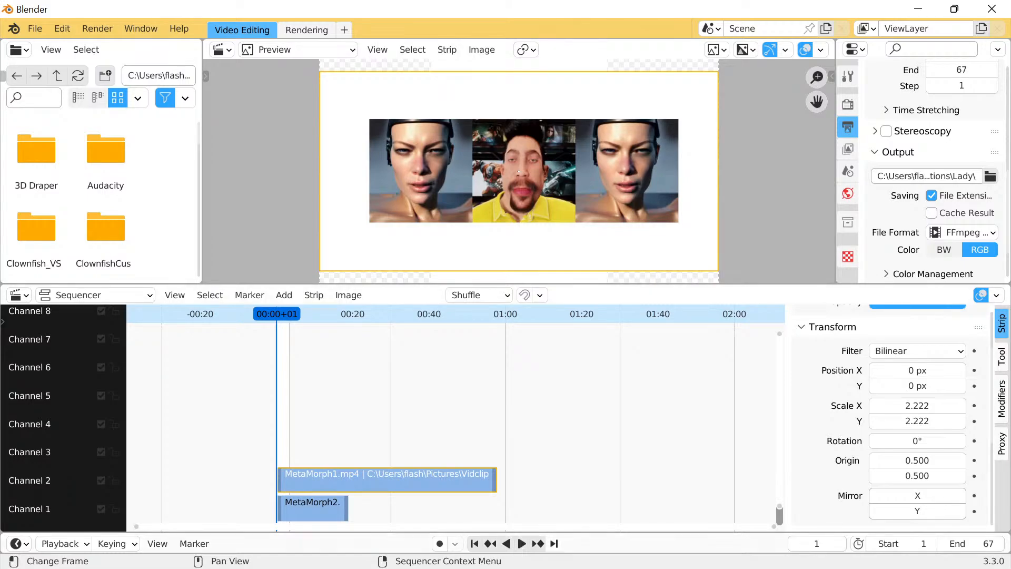
Play back the MetaMorph1 strip briefly, stop it and delete the strip
left_click(522, 544)
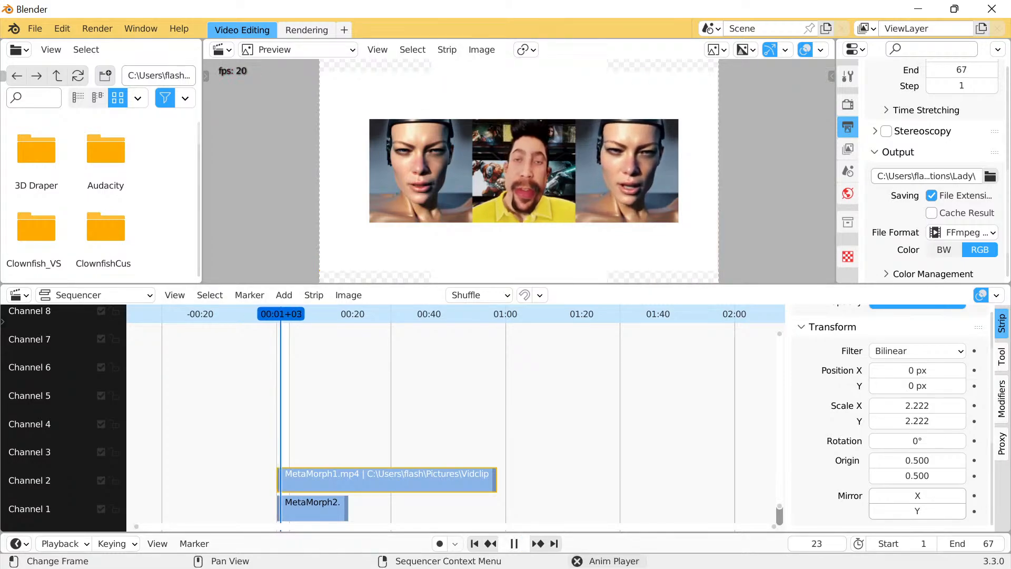
key("space")
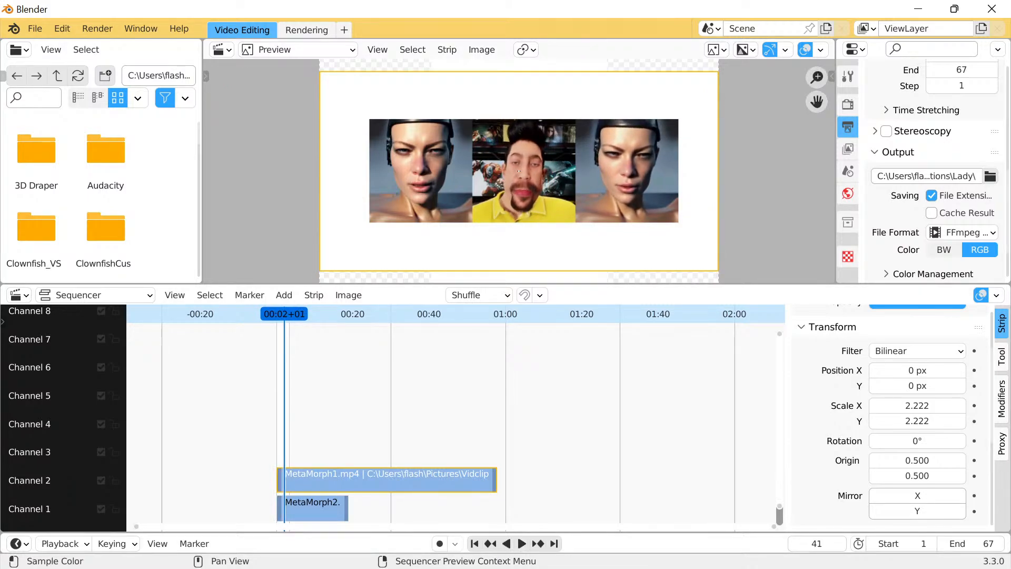
key("Delete")
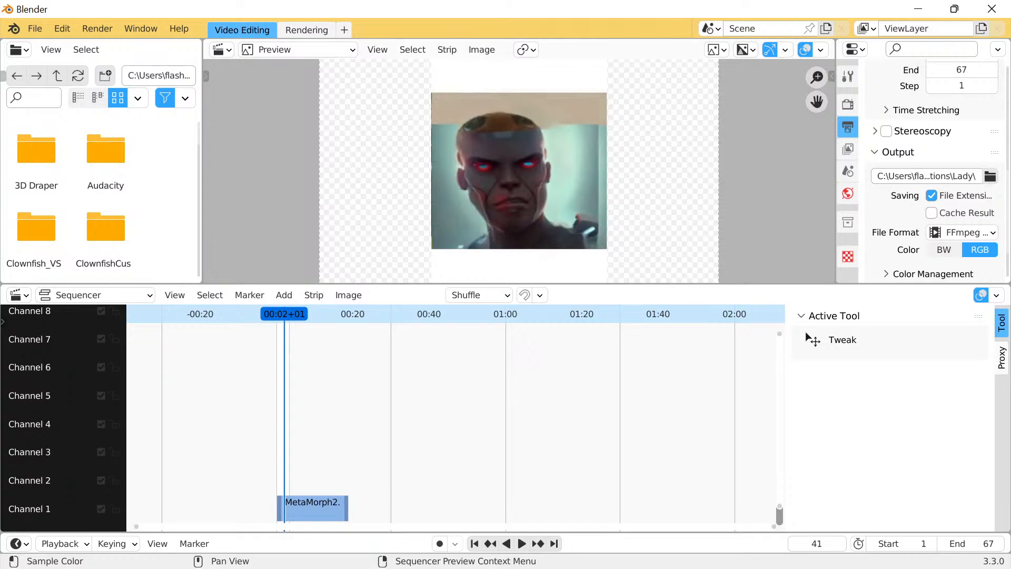
Add Lion Animal - 114145.mp4 from the Videos folder as a movie strip at frame 41, and delete its video and sound strips
left_click(284, 295)
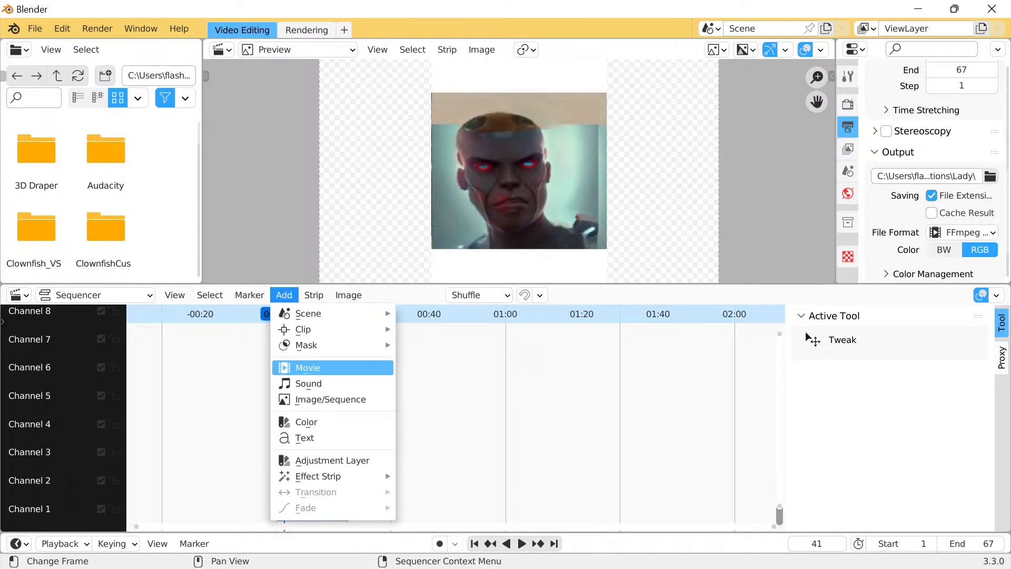
left_click(307, 368)
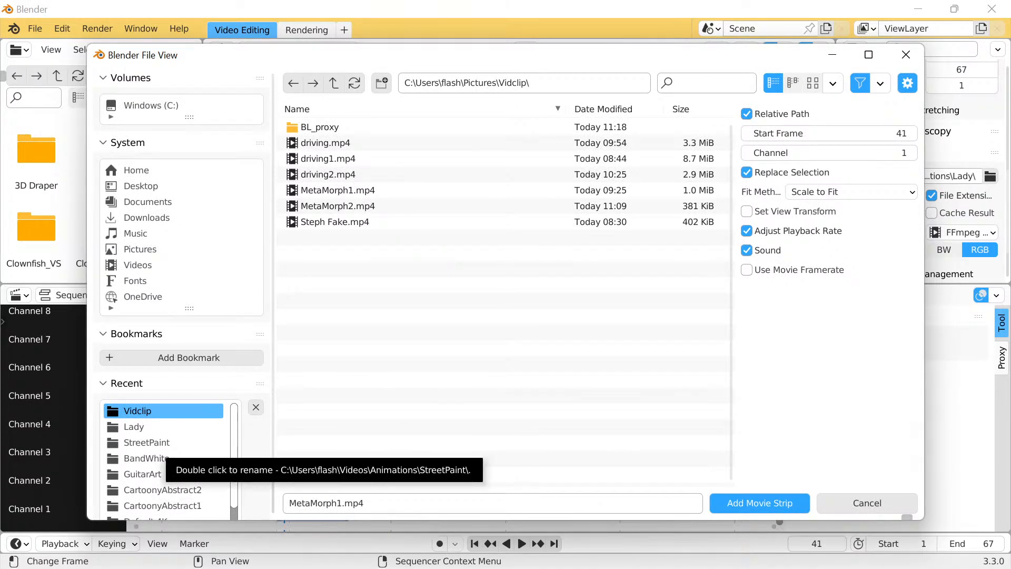
left_click(138, 265)
scroll(505, 303, "down", 8)
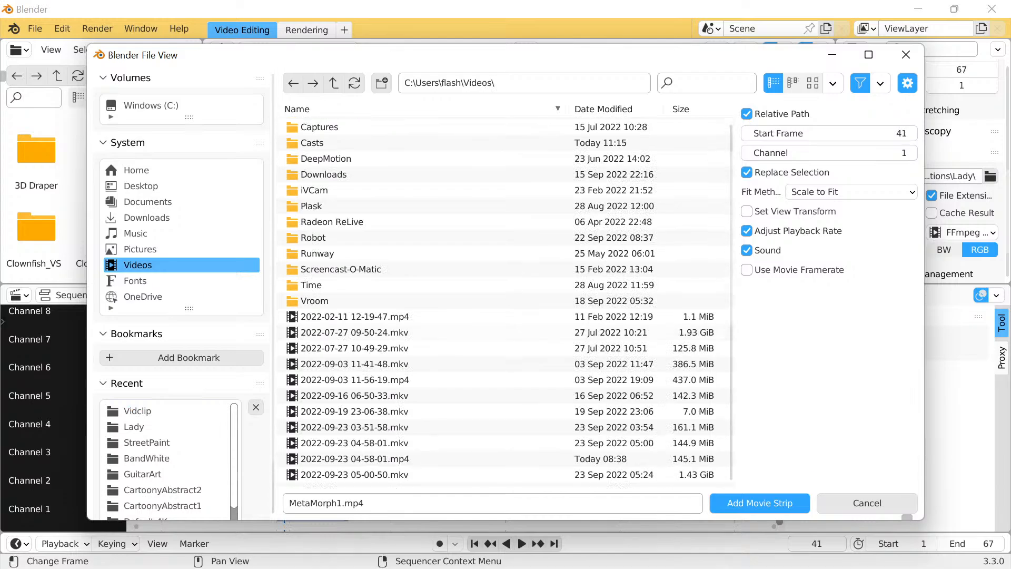
scroll(506, 303, "down", 2)
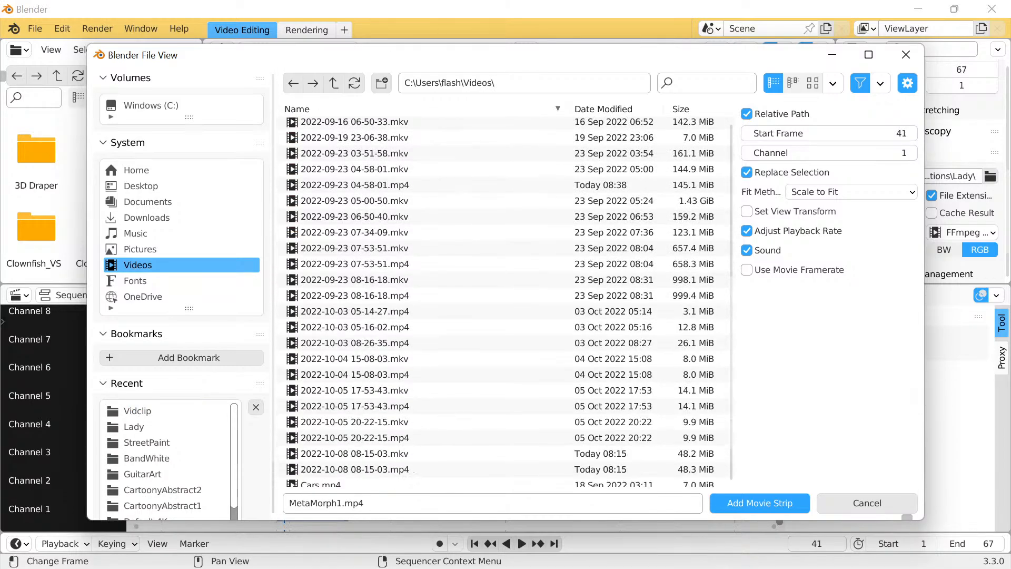
scroll(500, 300, "down", 3)
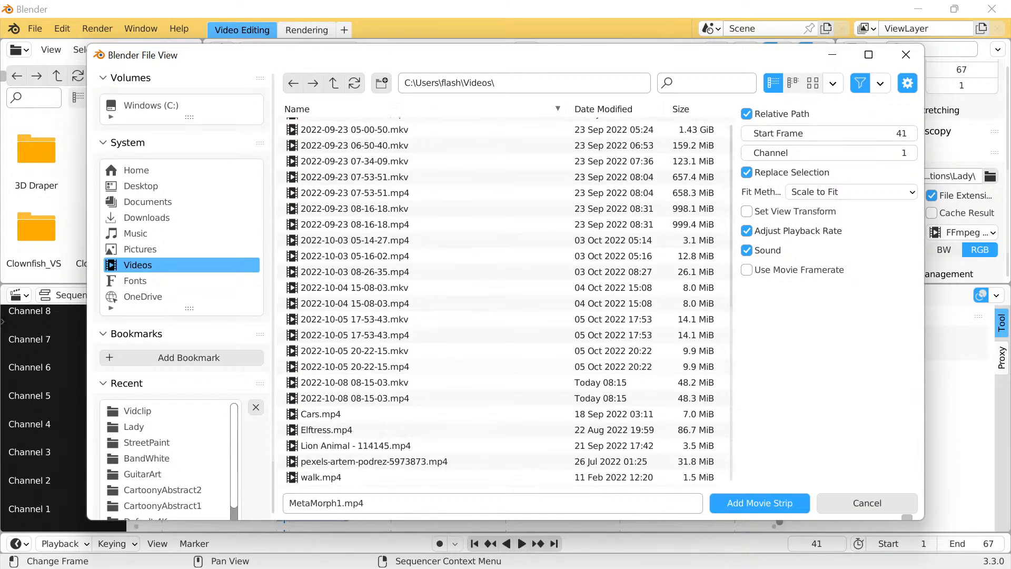
left_click(356, 445)
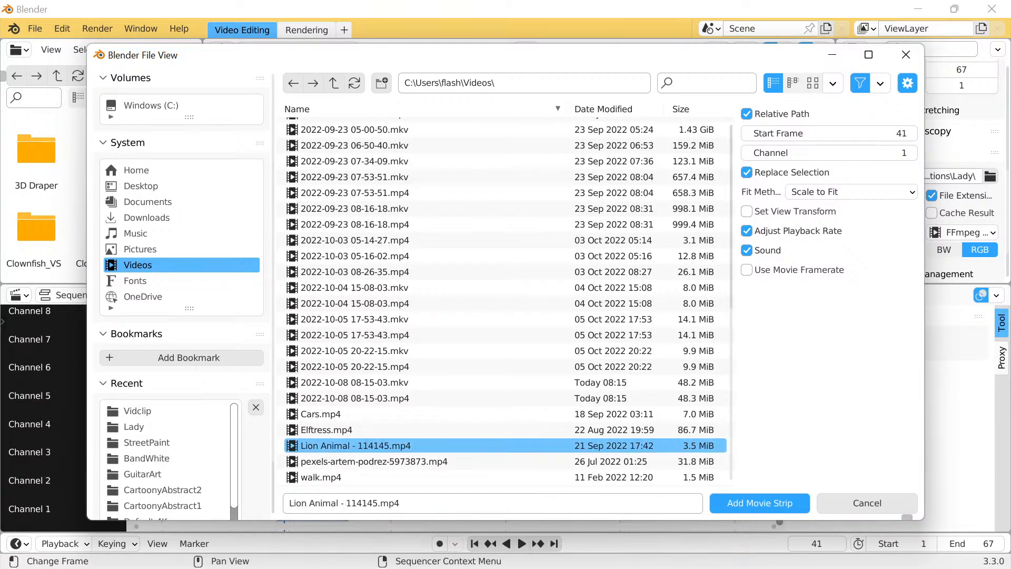
left_click(760, 503)
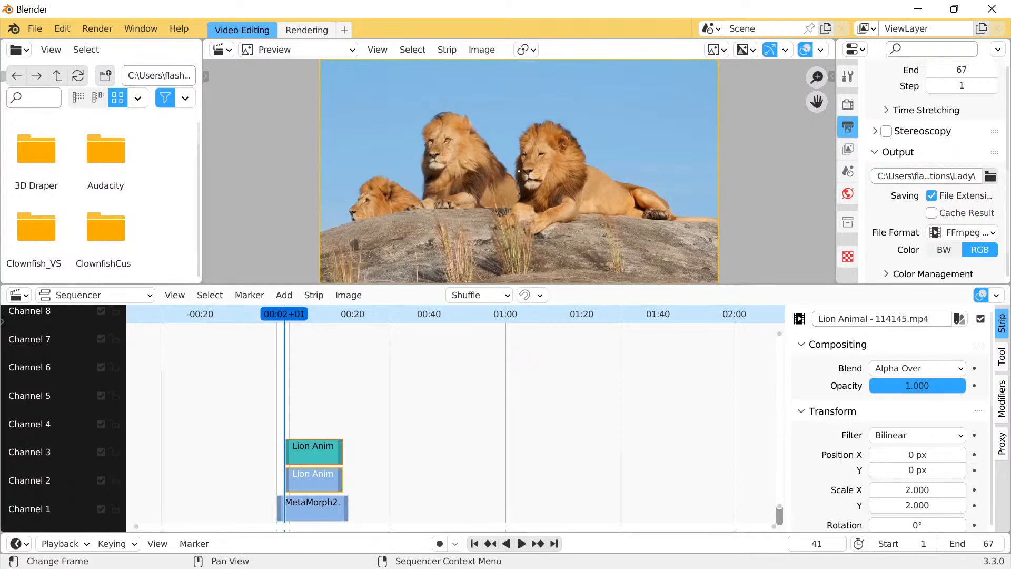
key("Delete")
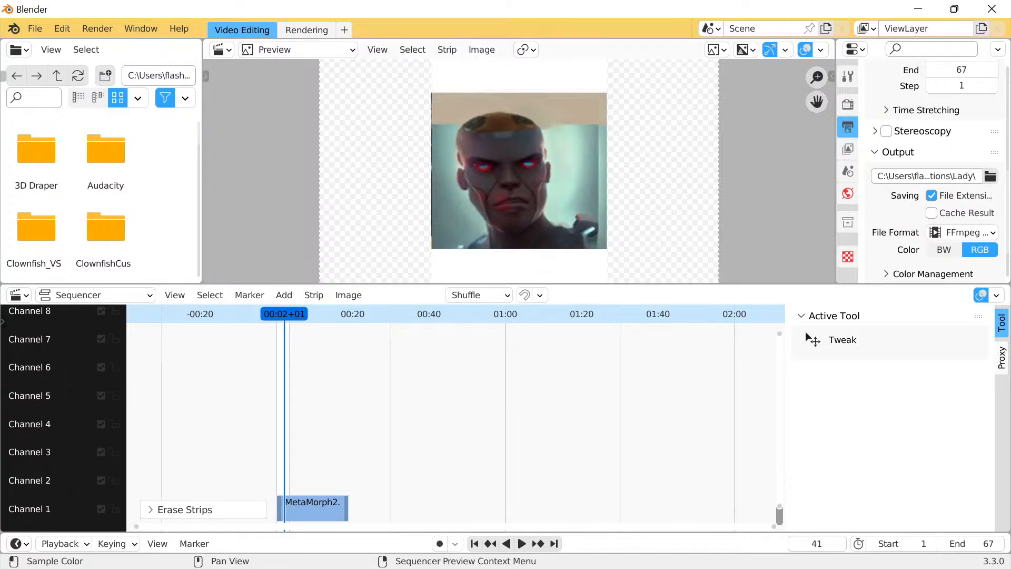
Enlarge the MetaMorph2 strip to scale X 5.342 and Y 4.892, and shift it to position X 573 px
left_click(313, 508)
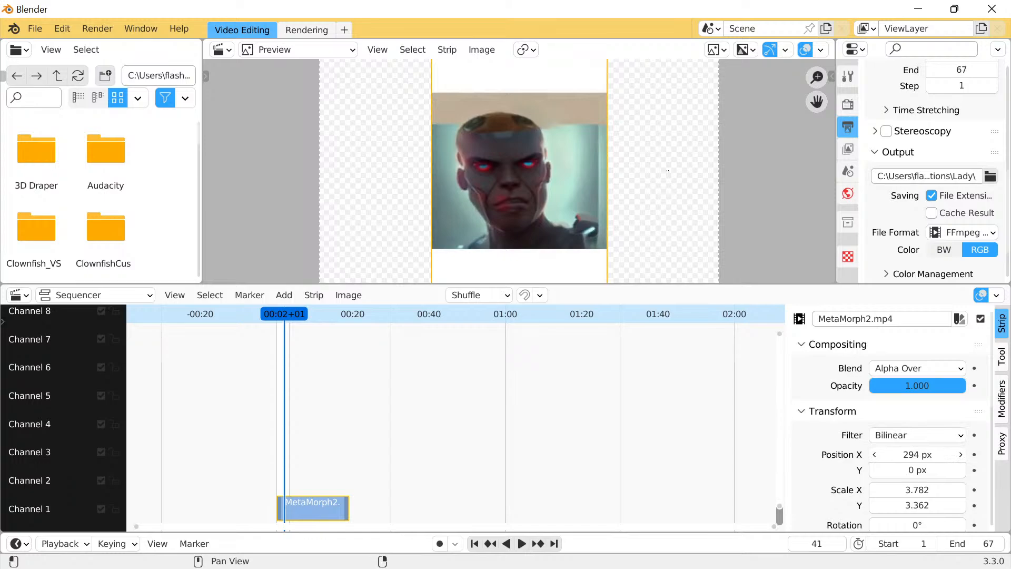
left_click_drag(917, 454, 898, 453)
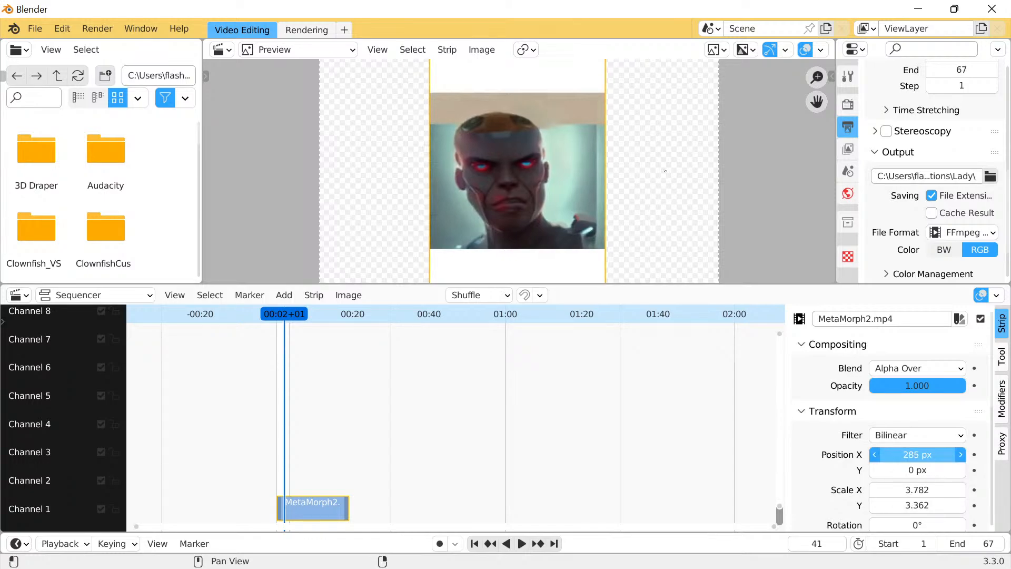
scroll(918, 448, "down", 3)
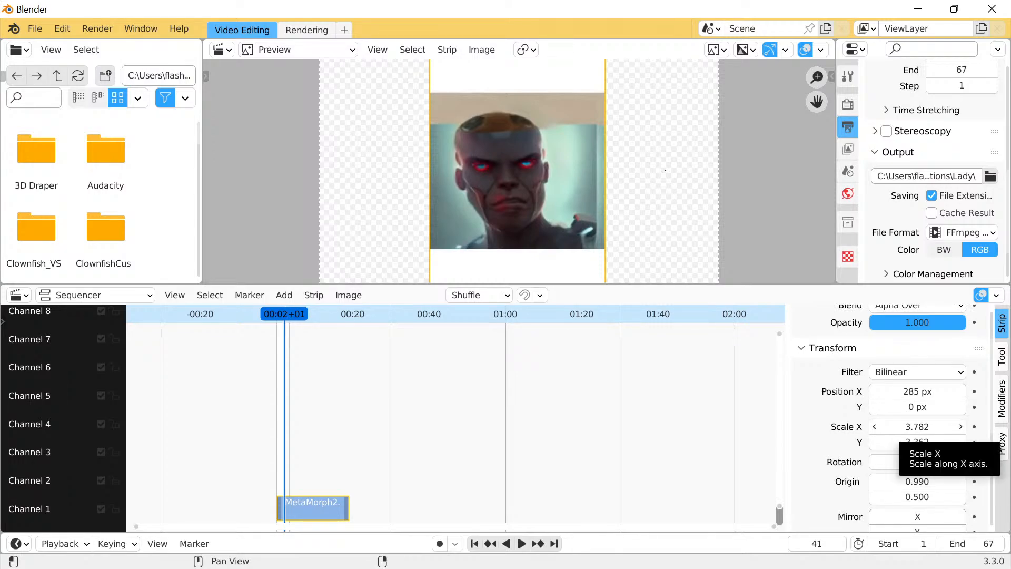
left_click_drag(917, 426, 962, 442)
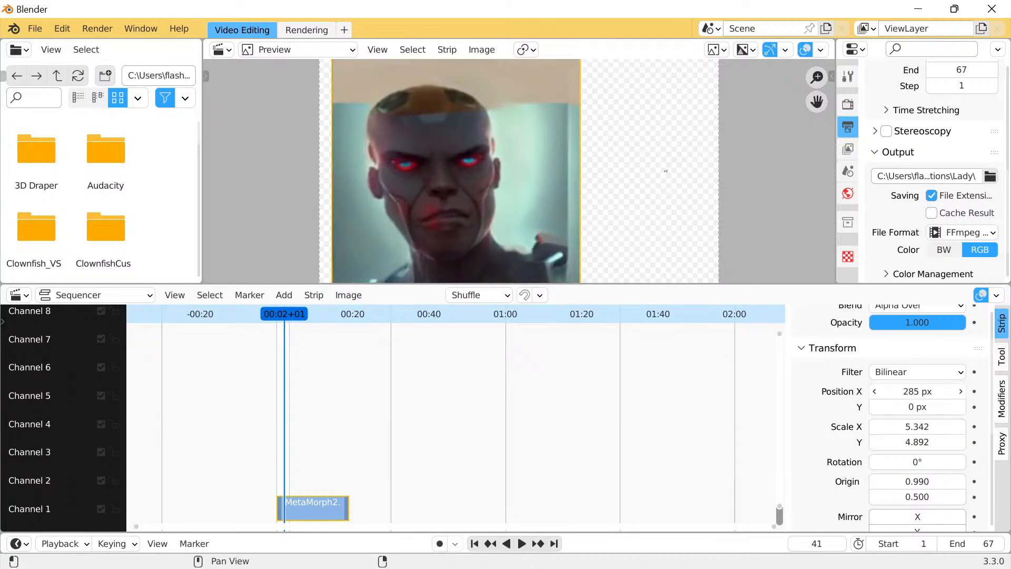
left_click_drag(918, 392, 955, 391)
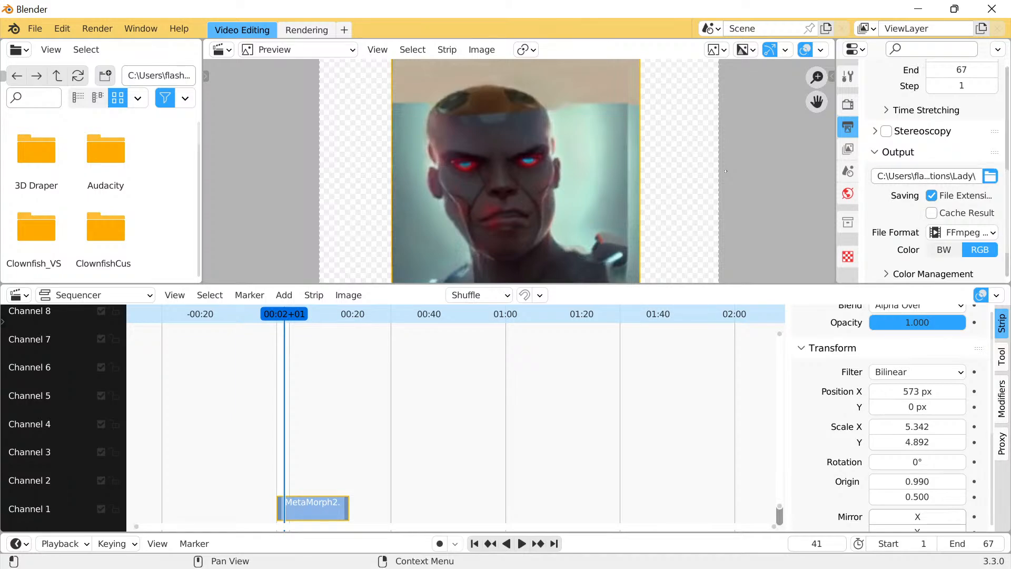
Set the render output folder to Vidclip inside Pictures
left_click(990, 175)
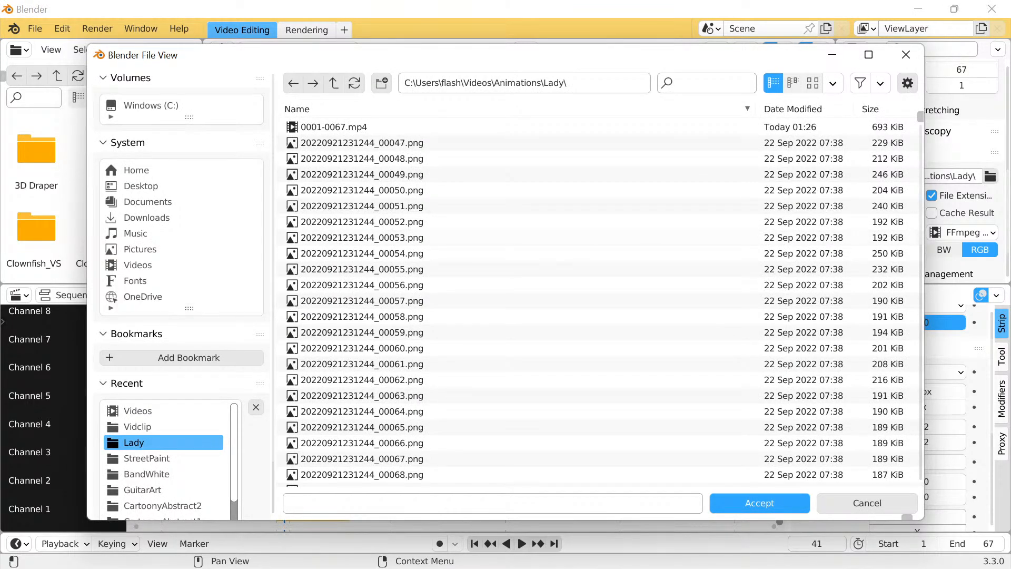
left_click(140, 249)
scroll(600, 300, "down", 7)
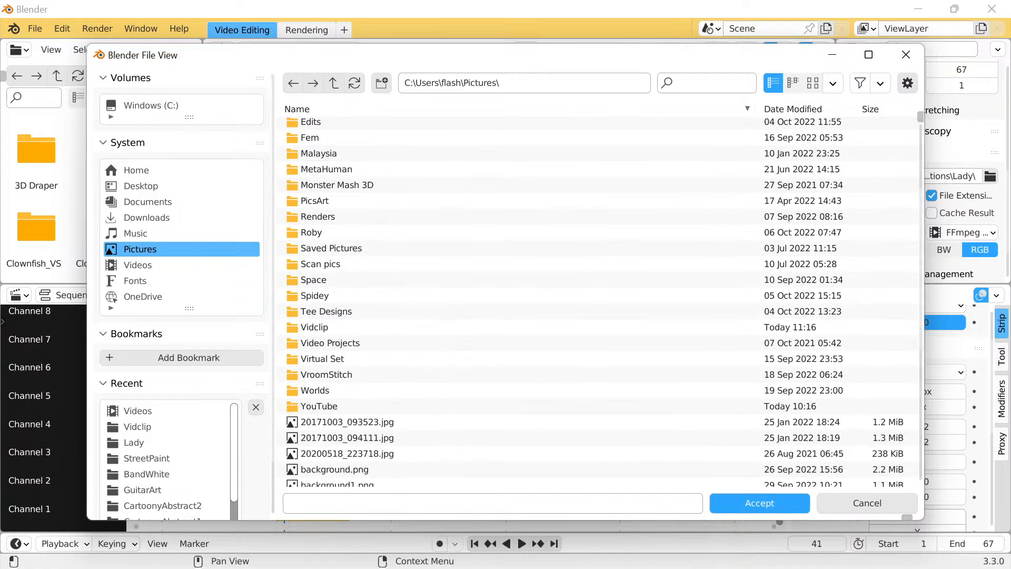
left_click(314, 327)
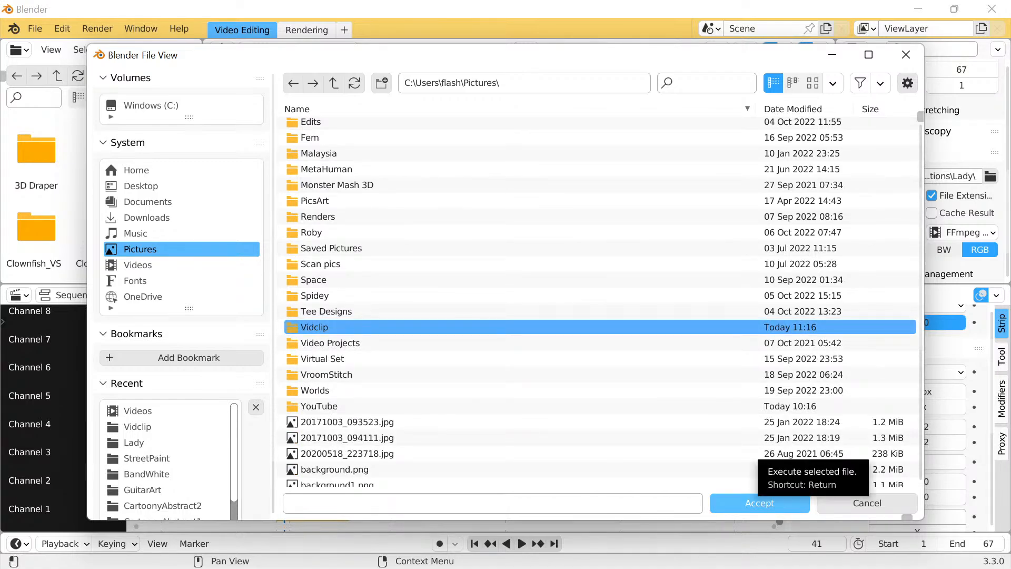
left_click(760, 503)
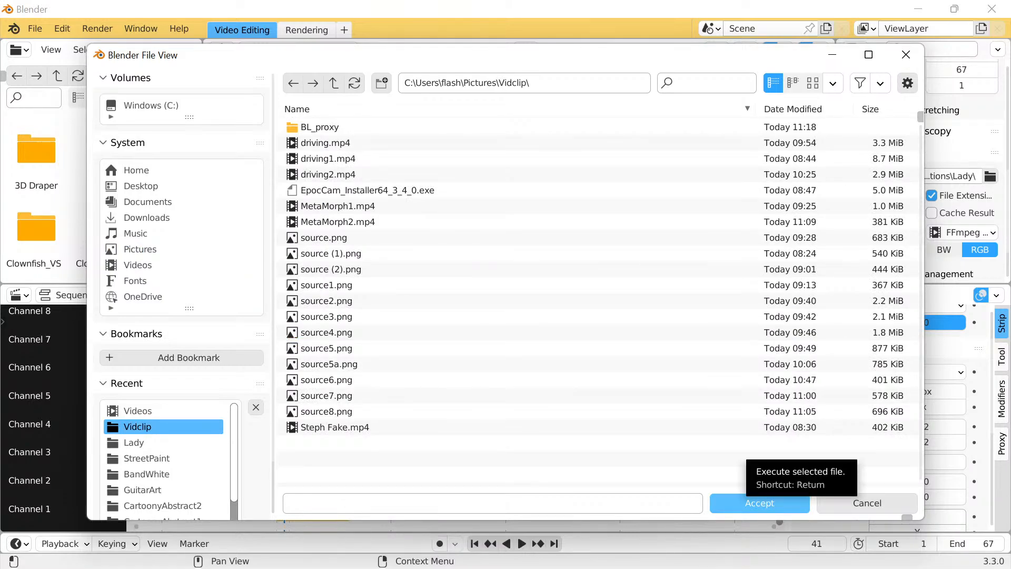
left_click_drag(780, 55, 755, 62)
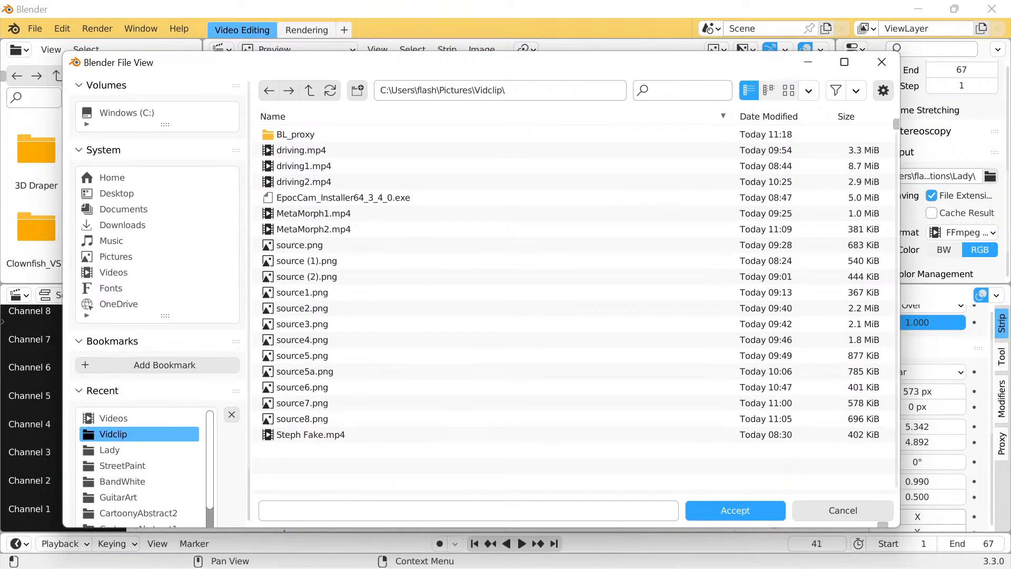
key("Return")
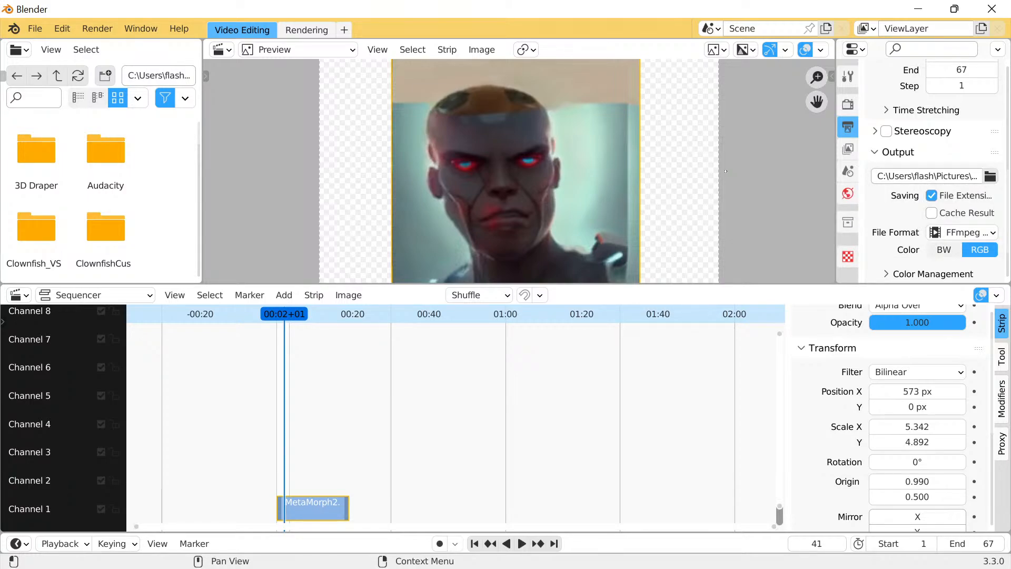
left_click(963, 232)
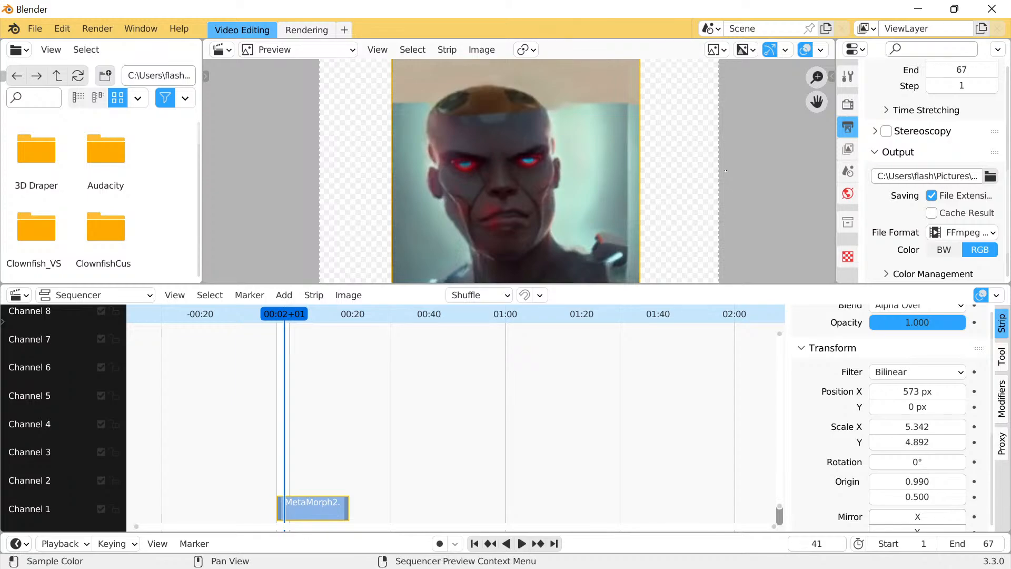
Play back the enlarged MetaMorph2 strip to check its framing, and stop playback
key("space")
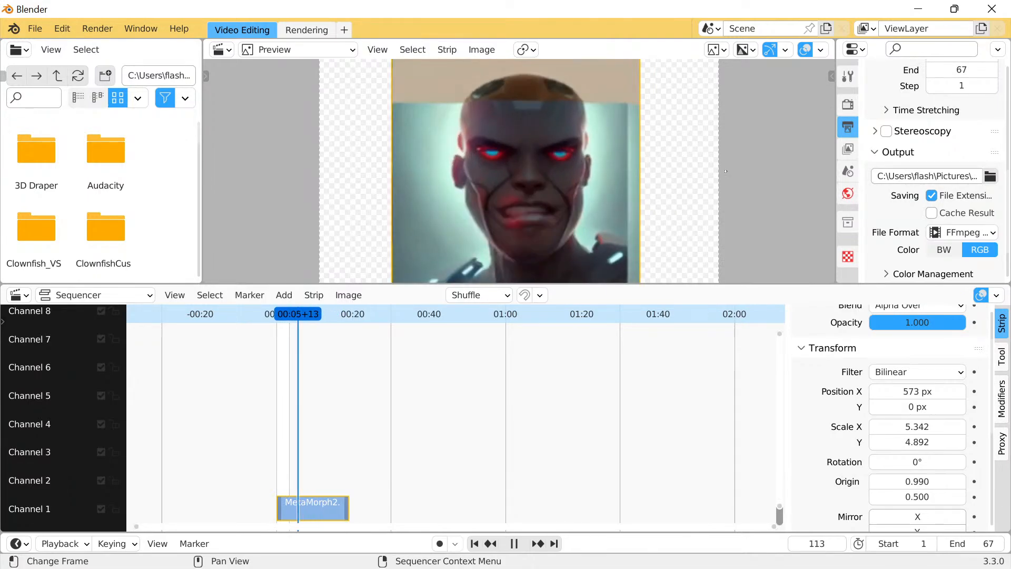
key("space")
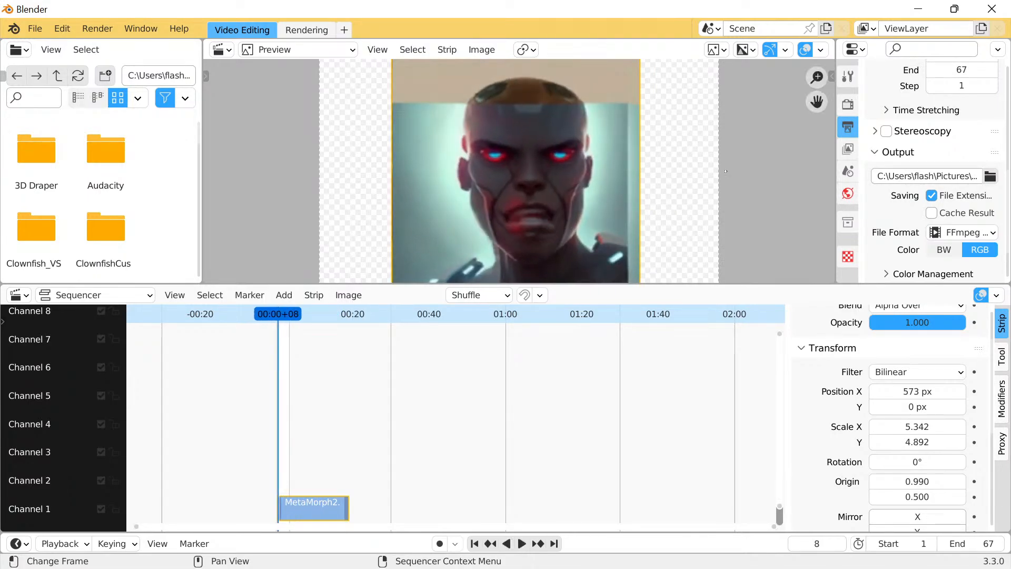
mouse_move(358, 550)
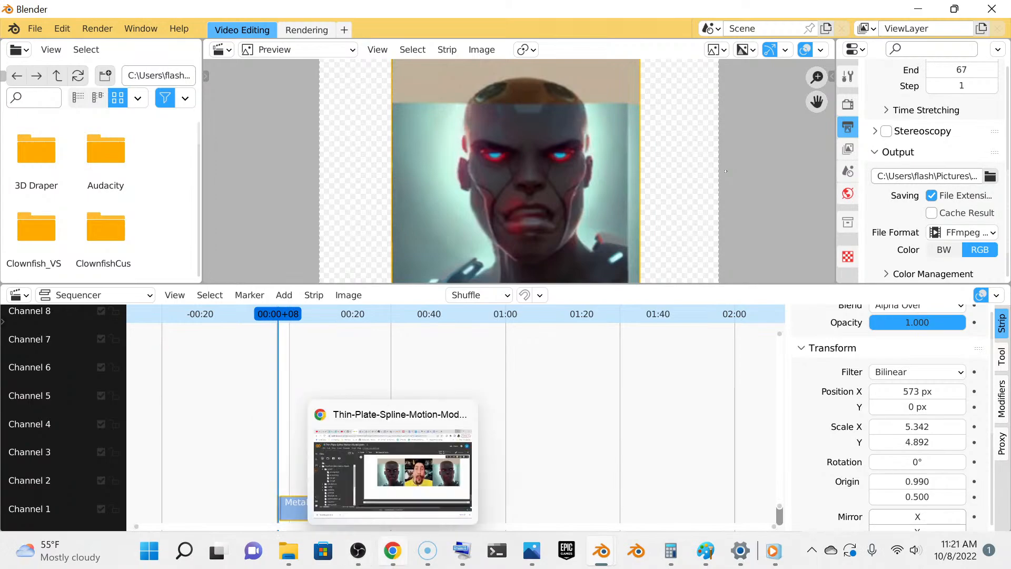
left_click(393, 550)
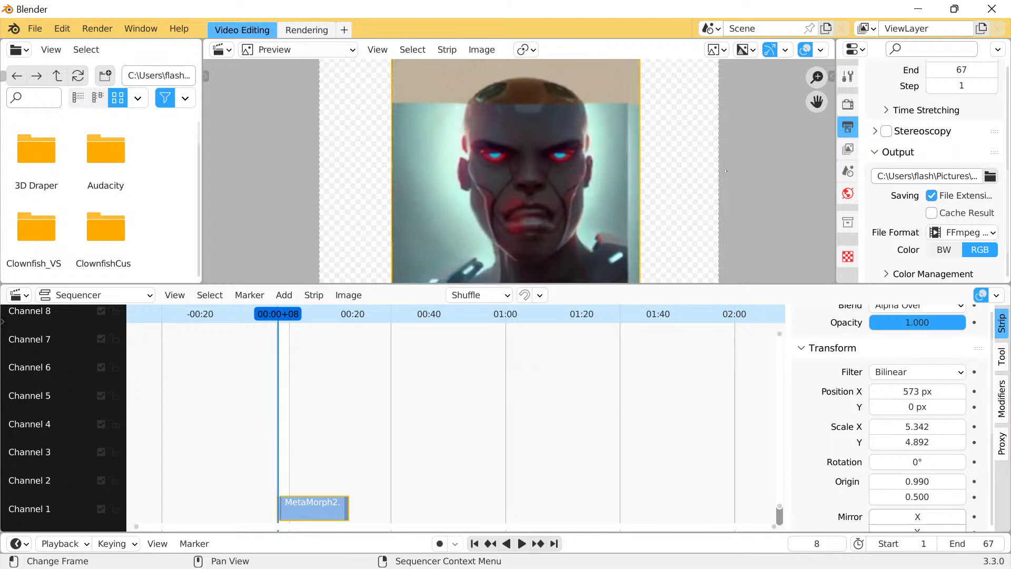
Minimize Blender and open Audacity through a Windows search for "aud"
left_click(917, 8)
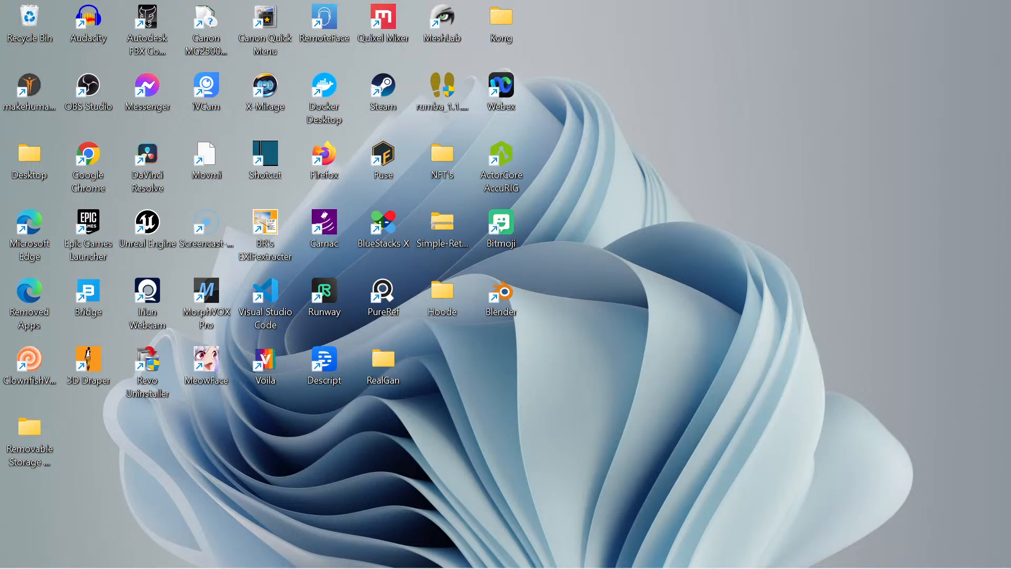
mouse_move(66, 566)
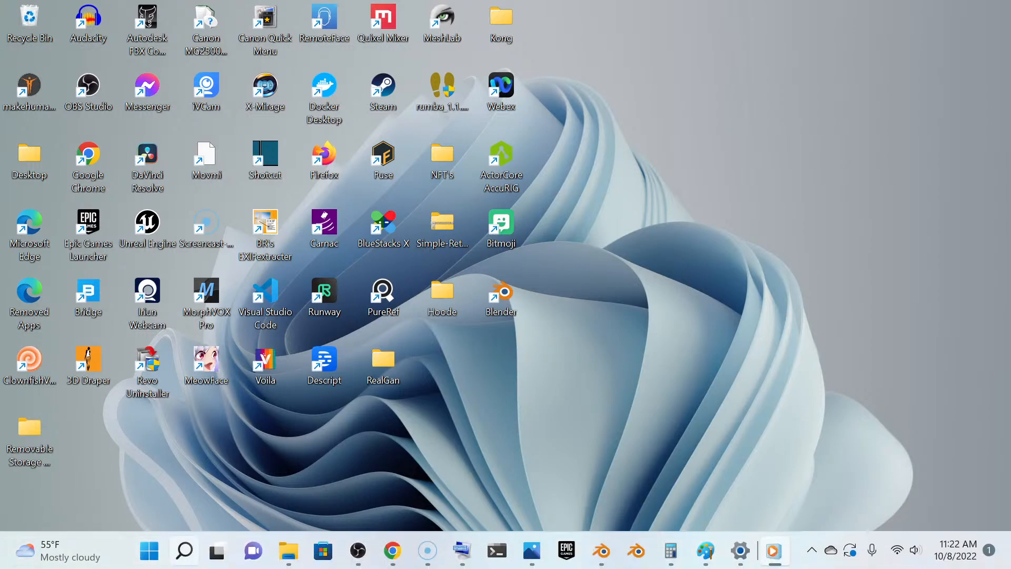
left_click(183, 550)
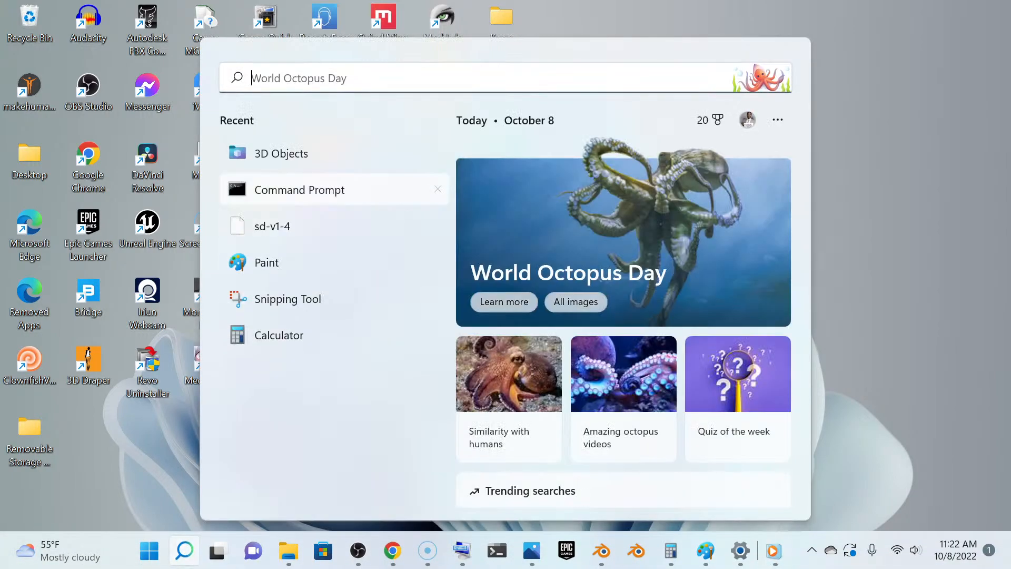
type("aud")
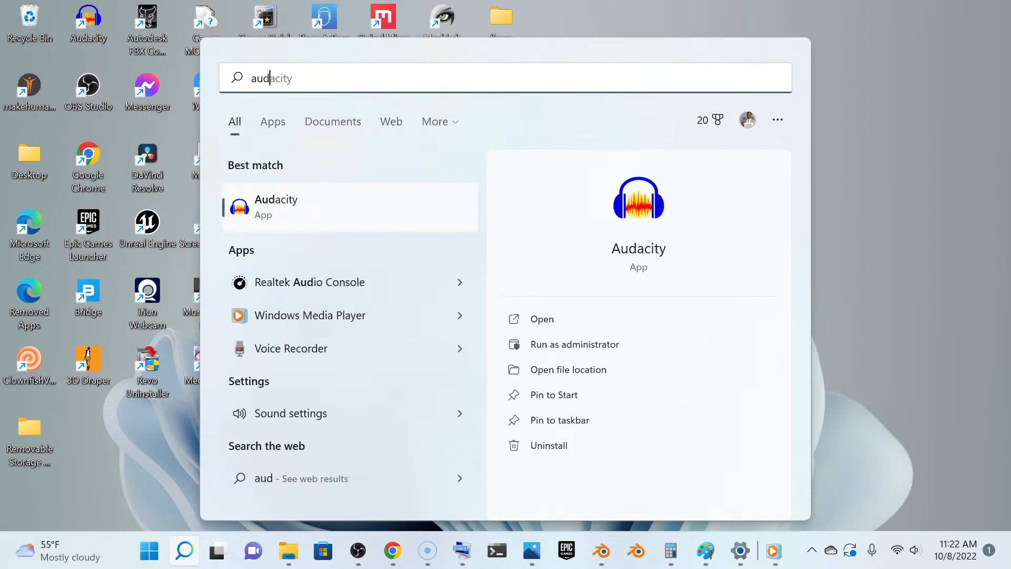
key("Return")
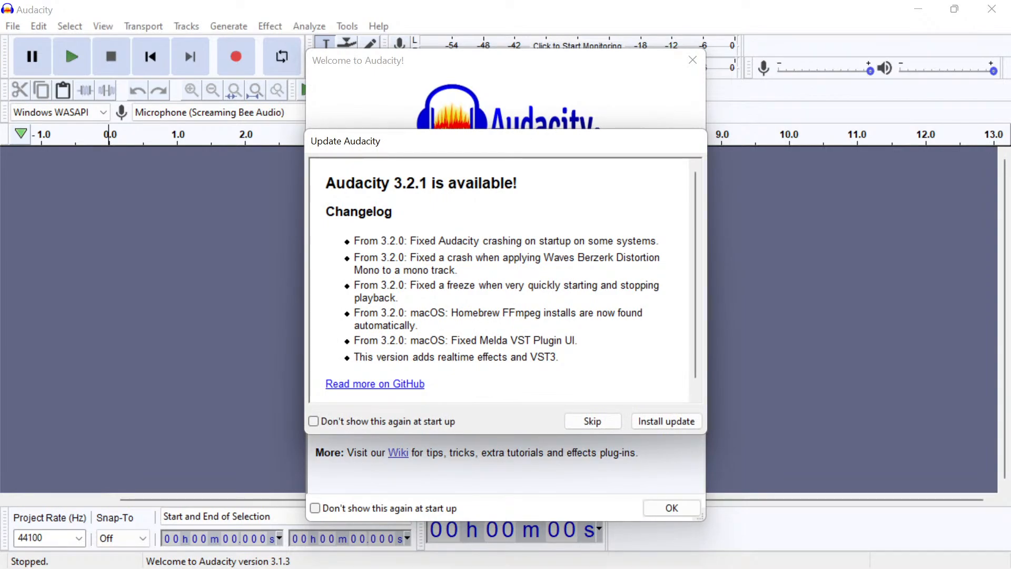
Accept the Audacity 3.2.1 update and configure its English setup to use C:\Program Files\Audacity and create a desktop shortcut
left_click(666, 421)
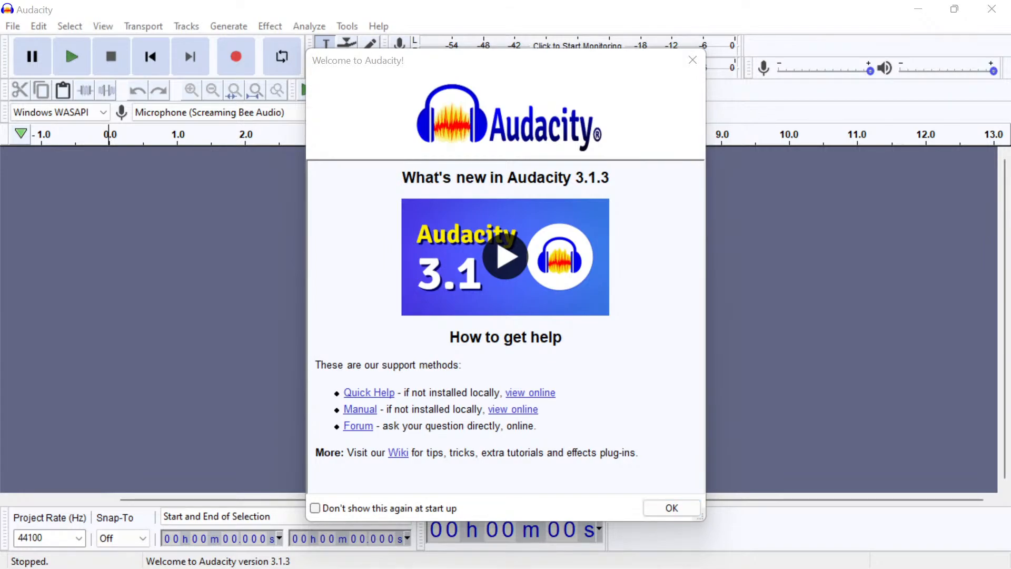
left_click(672, 507)
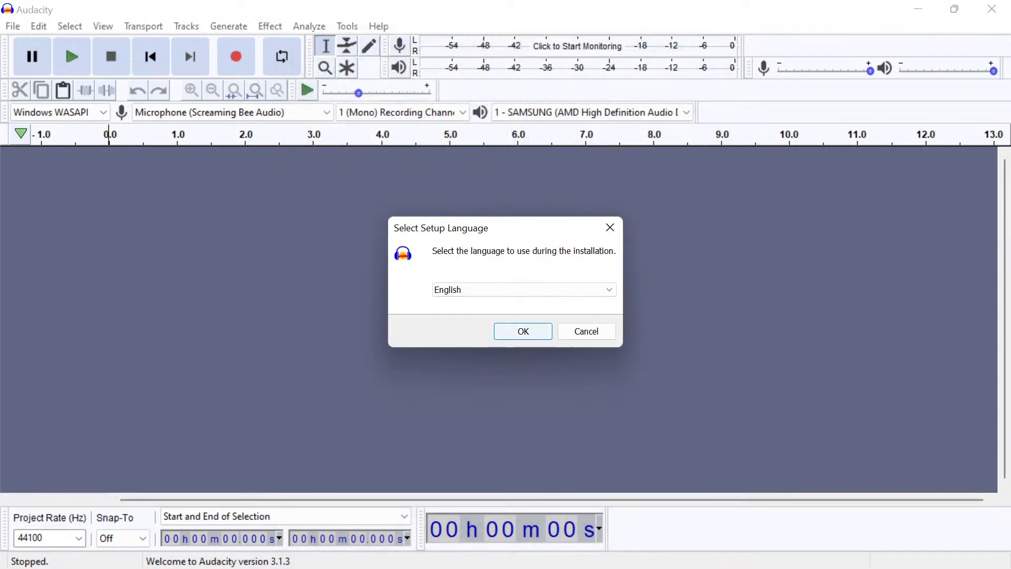
key("Return")
key("Return")
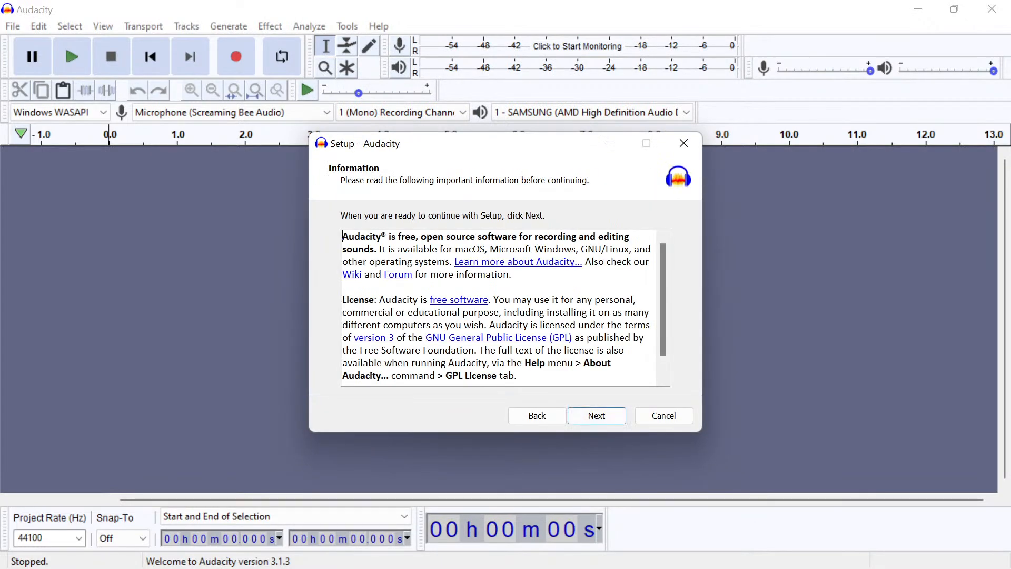
key("Return")
key("Return")
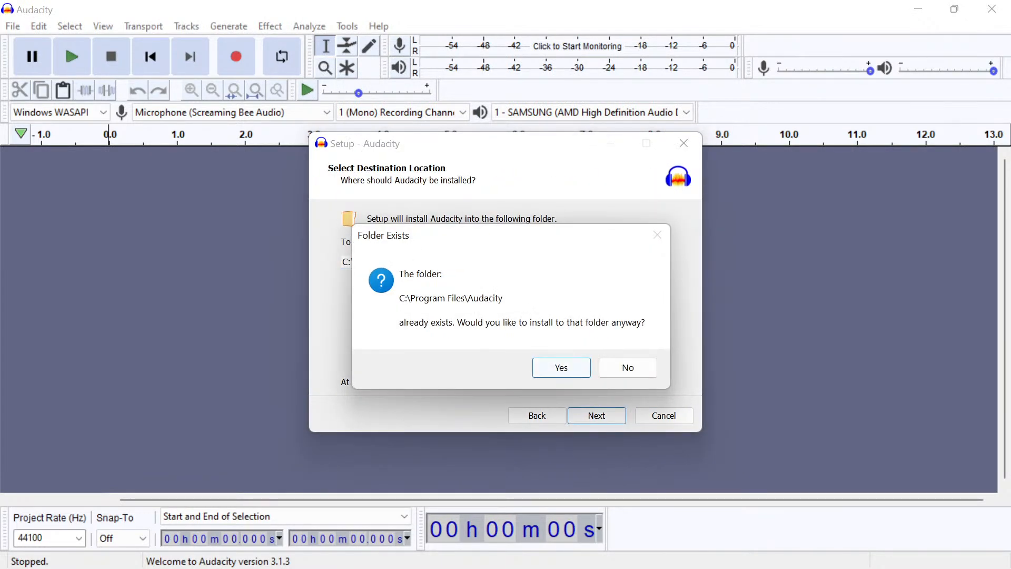
key("Return")
key("Return")
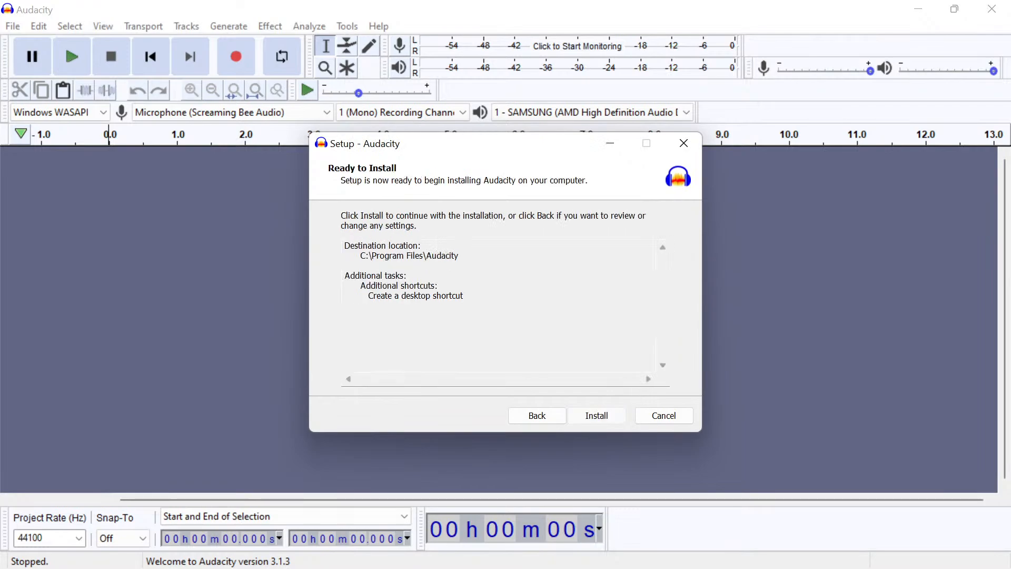
Install the update, allow setup to automatically close the running application, and finish setup by launching the updated Audacity
key("Return")
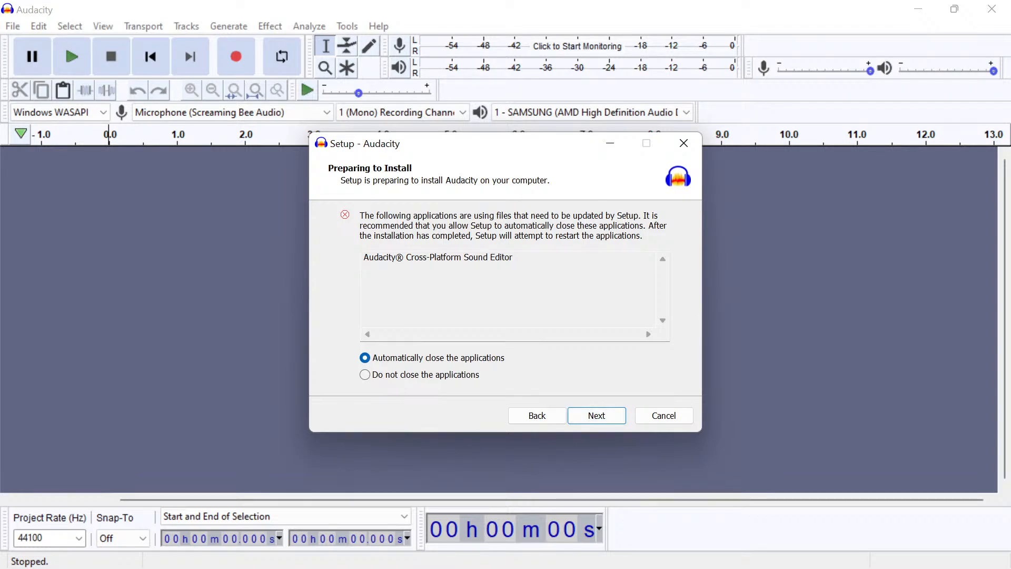
key("Return")
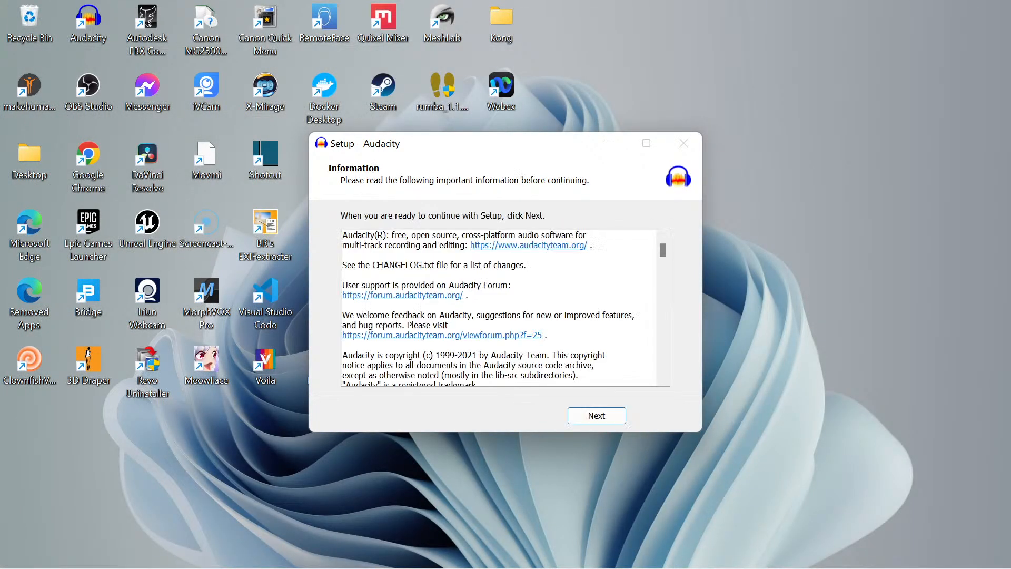
key("Return")
key("Return")
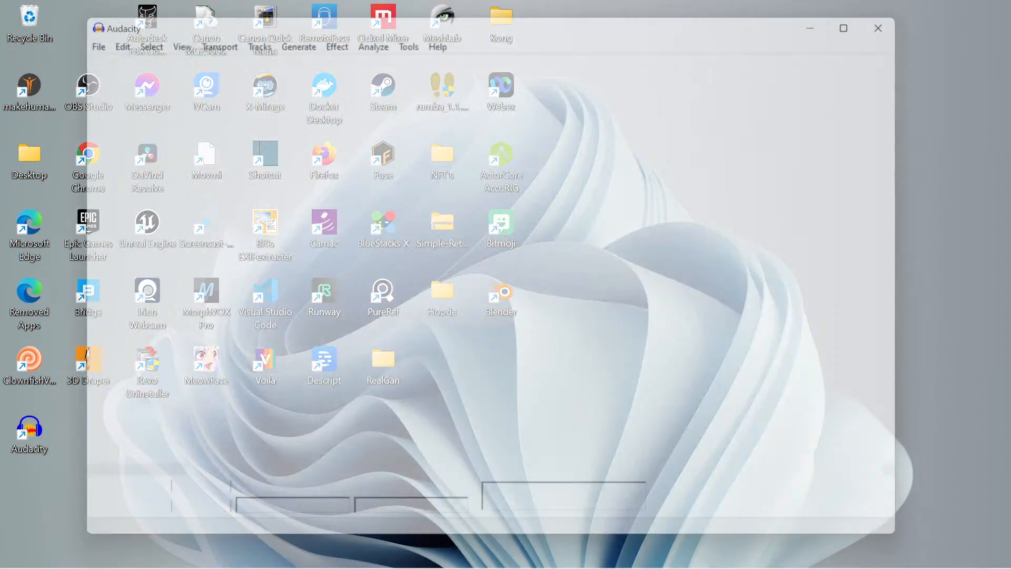
key("Return")
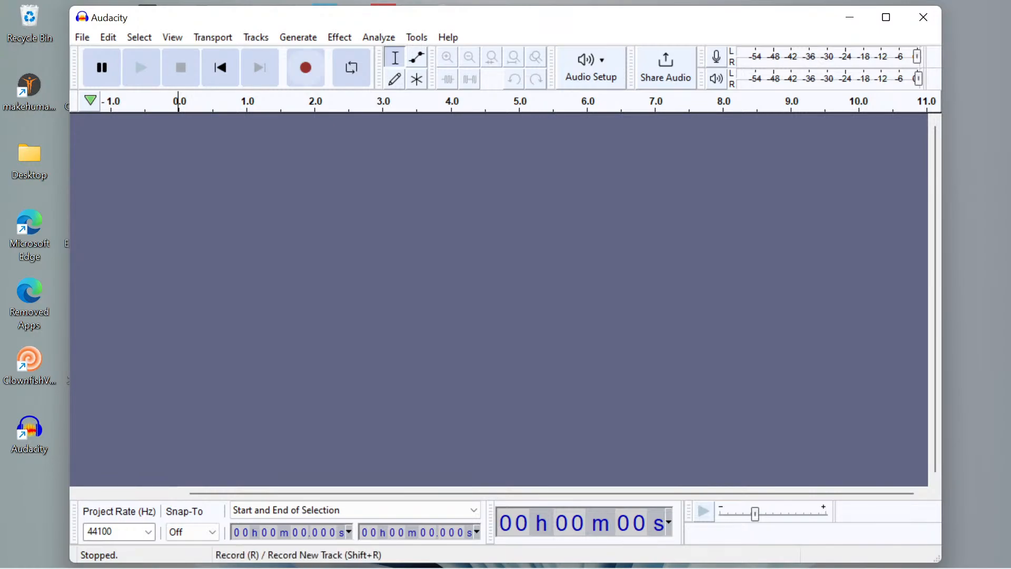
Record a test track of about 5 seconds, stop the recording, and delete the track
left_click(305, 68)
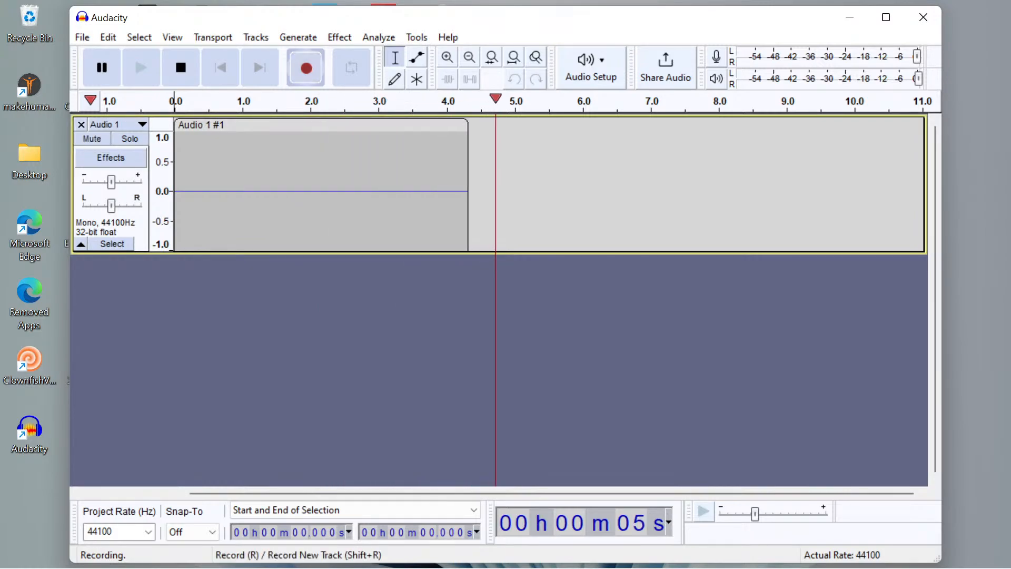
left_click(181, 68)
left_click(81, 125)
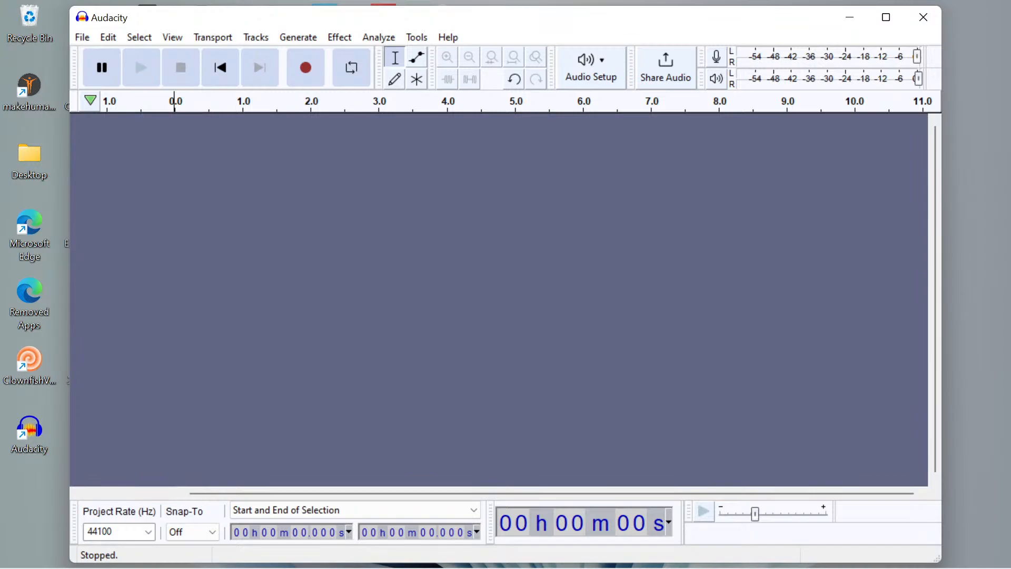
key("ctrl+super+o")
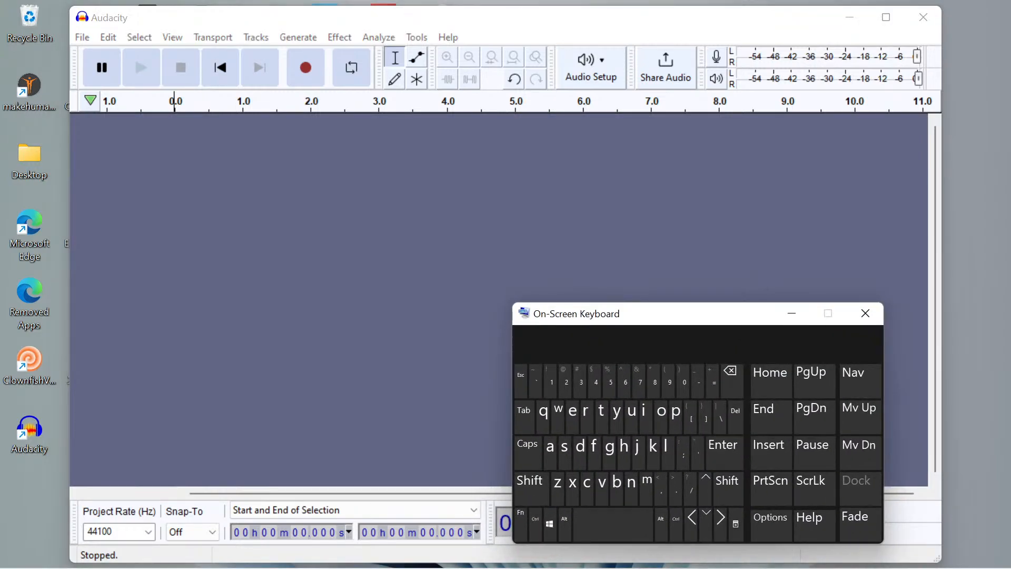
left_click(792, 313)
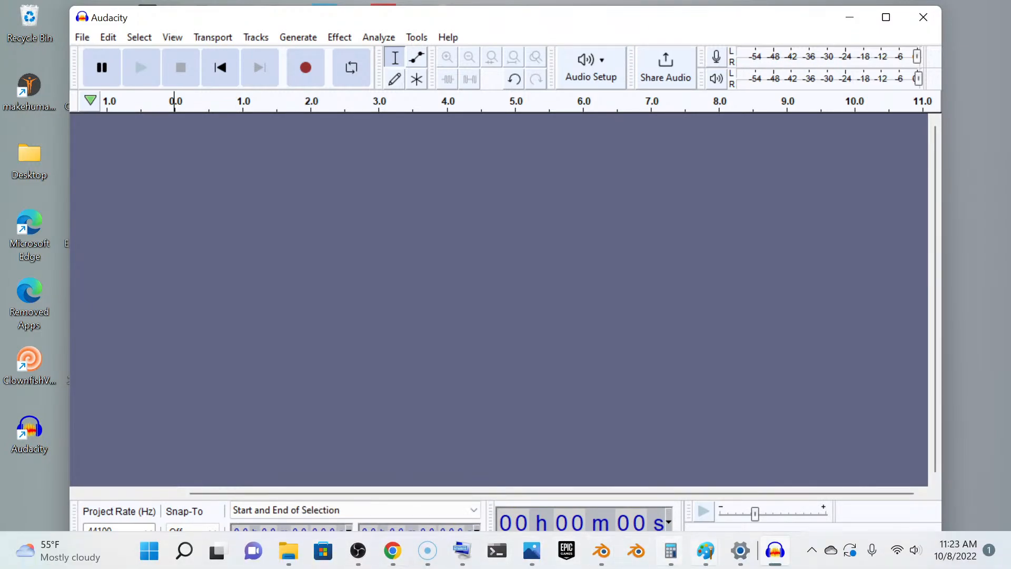
Switch to Windows Media Player, replay the driving1 clip to check its sound, and minimize the player
left_click(775, 550)
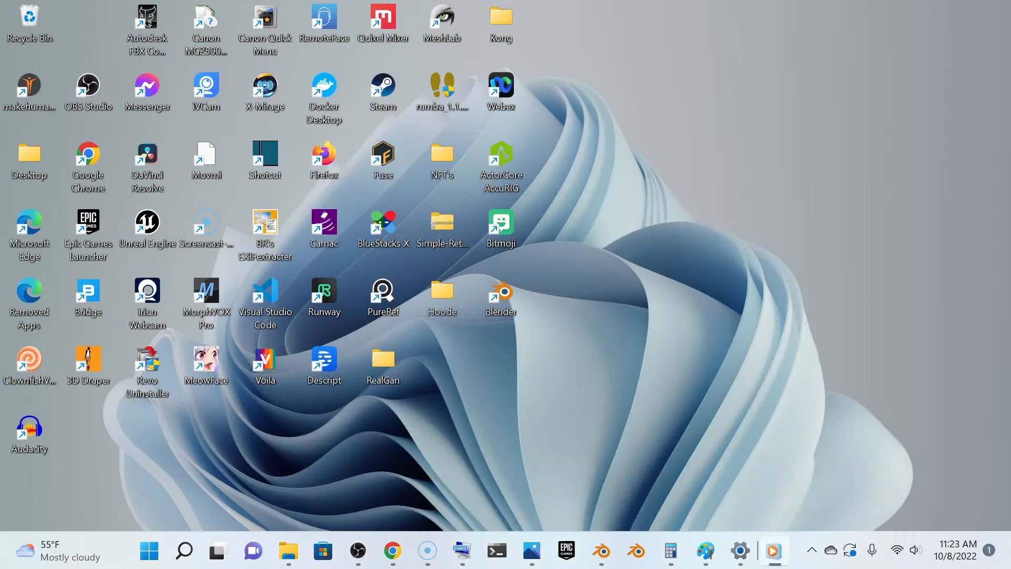
mouse_move(773, 550)
left_click(774, 443)
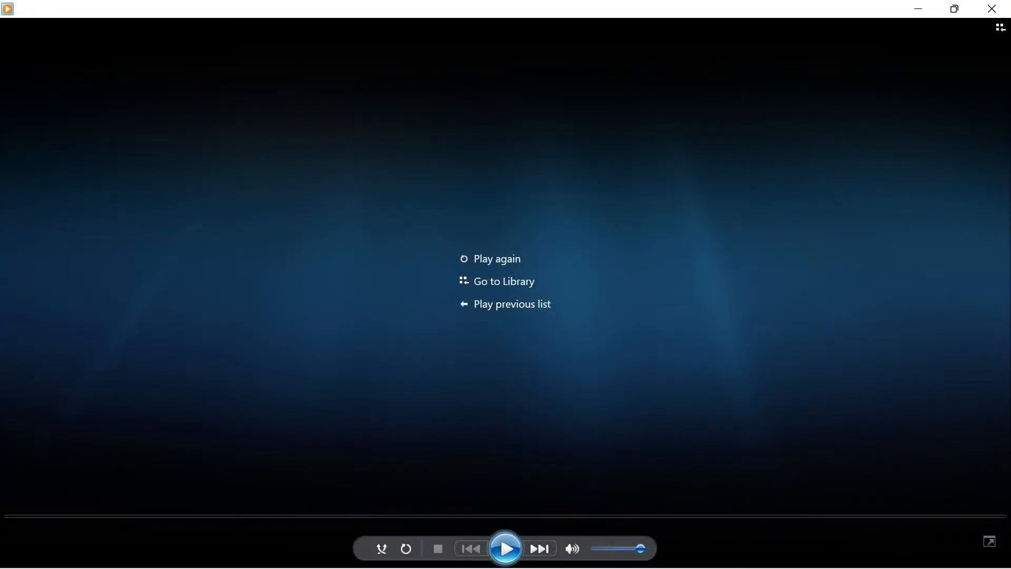
left_click(501, 536)
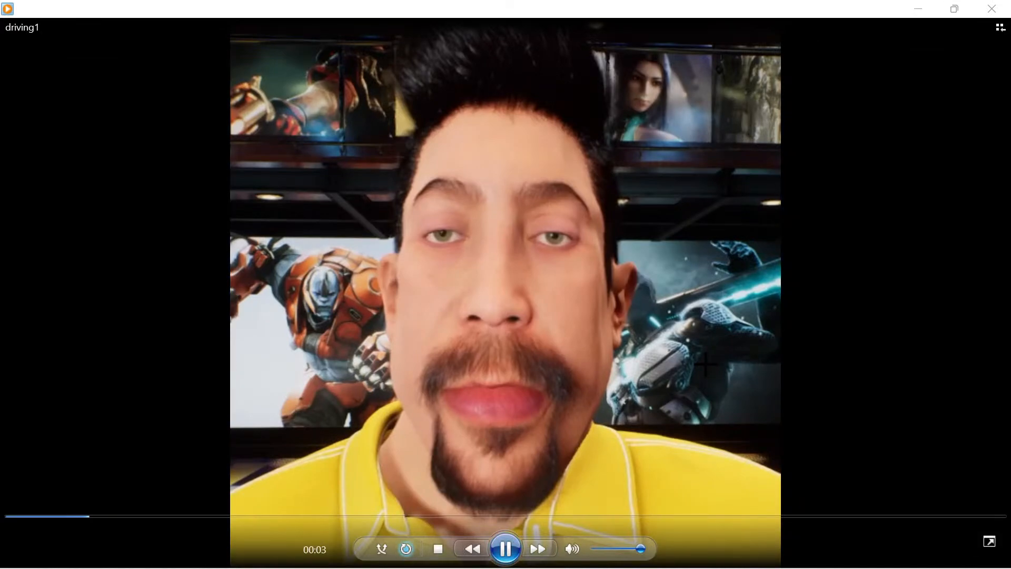
left_click(917, 8)
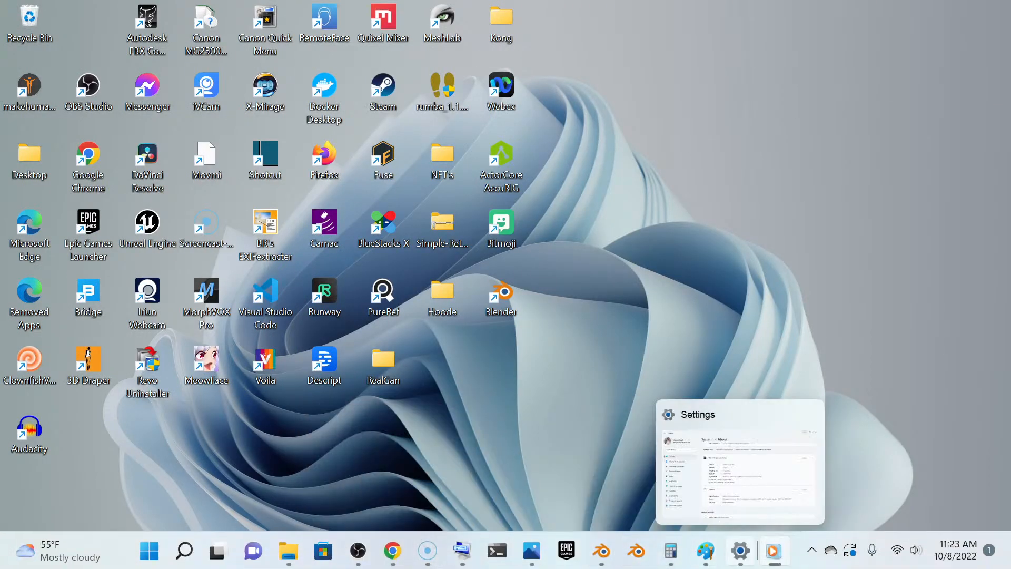
Switch back to Audacity using the recent apps in Windows search
mouse_move(705, 550)
mouse_move(462, 550)
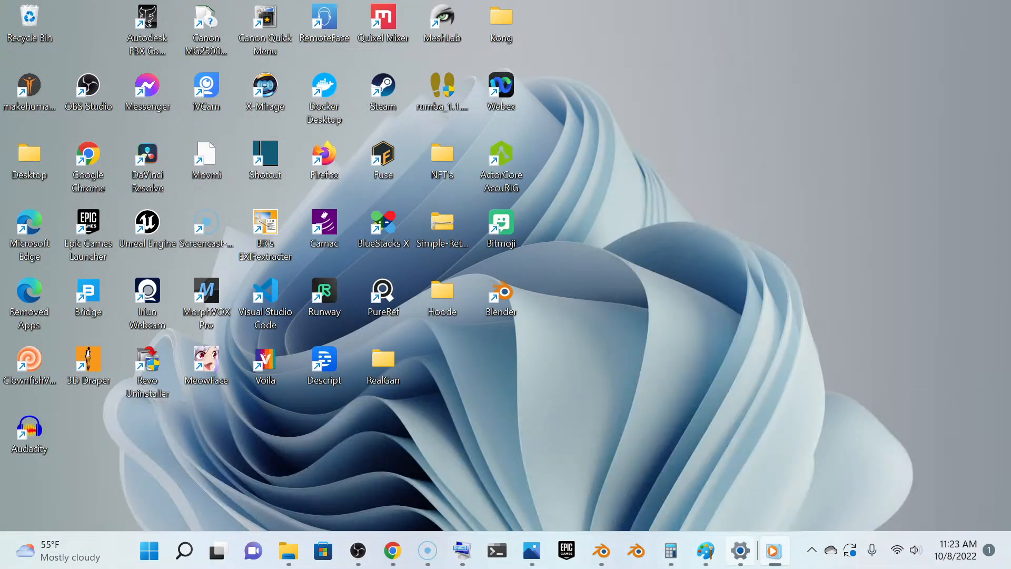
mouse_move(773, 550)
left_click(812, 550)
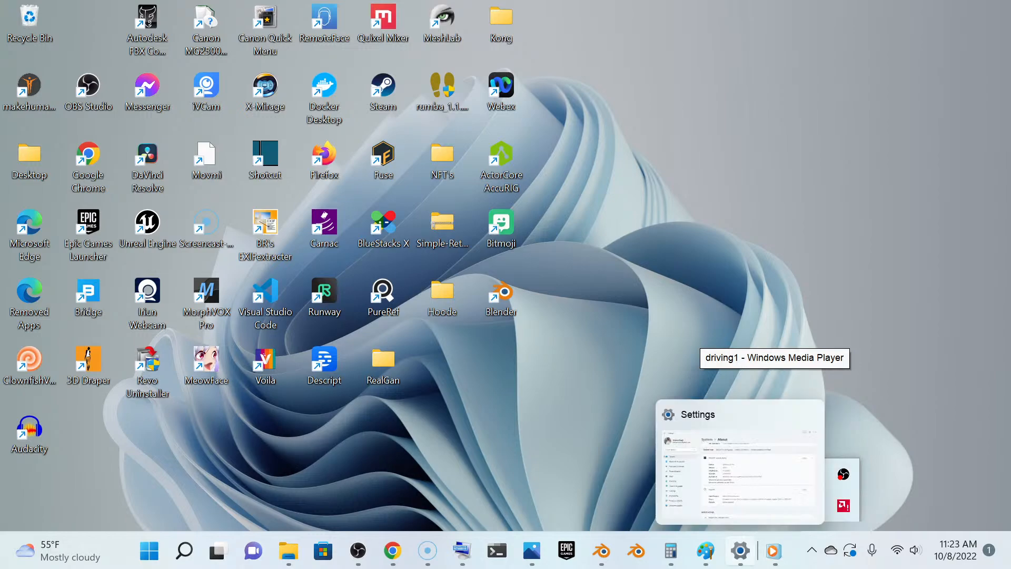
mouse_move(532, 550)
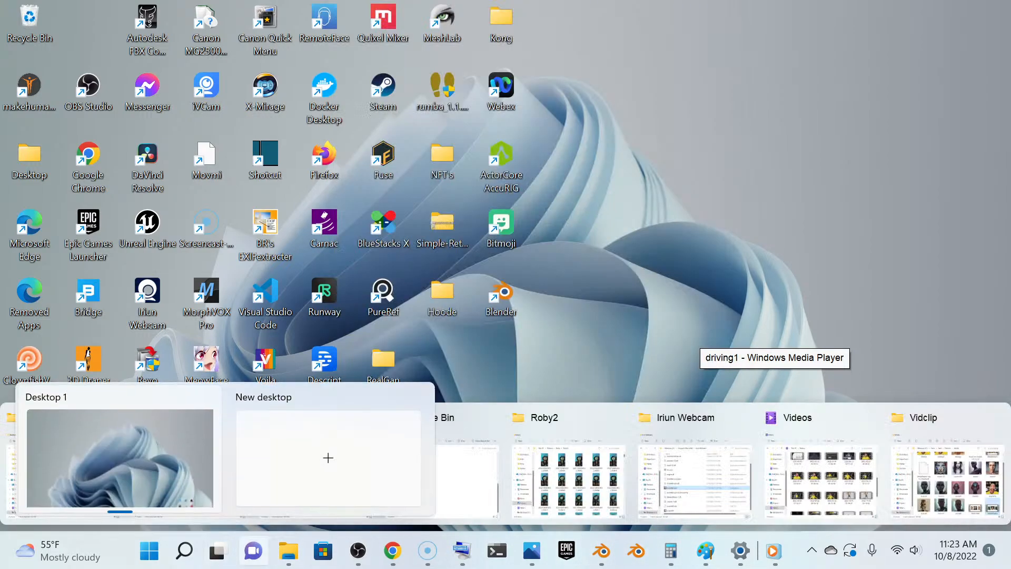
left_click(183, 550)
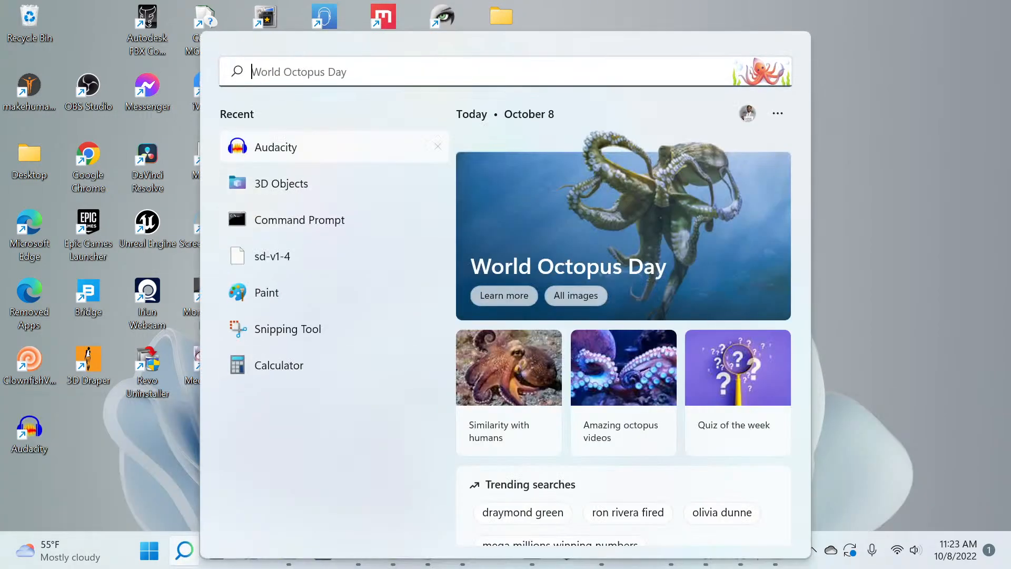
left_click(274, 147)
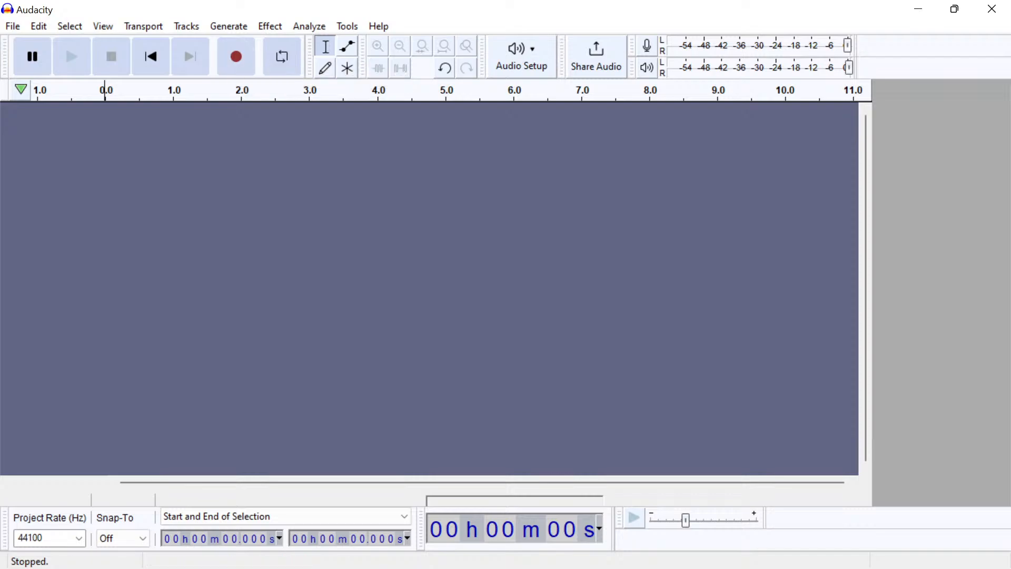
Switch to OBS, mute Desktop Audio in the mixer, and minimize OBS
mouse_move(288, 551)
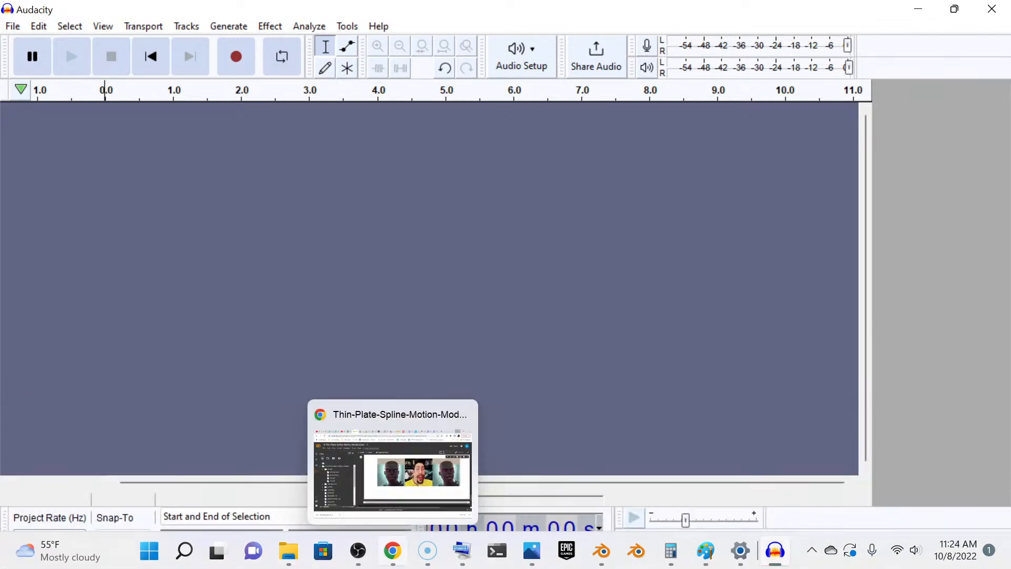
left_click(358, 550)
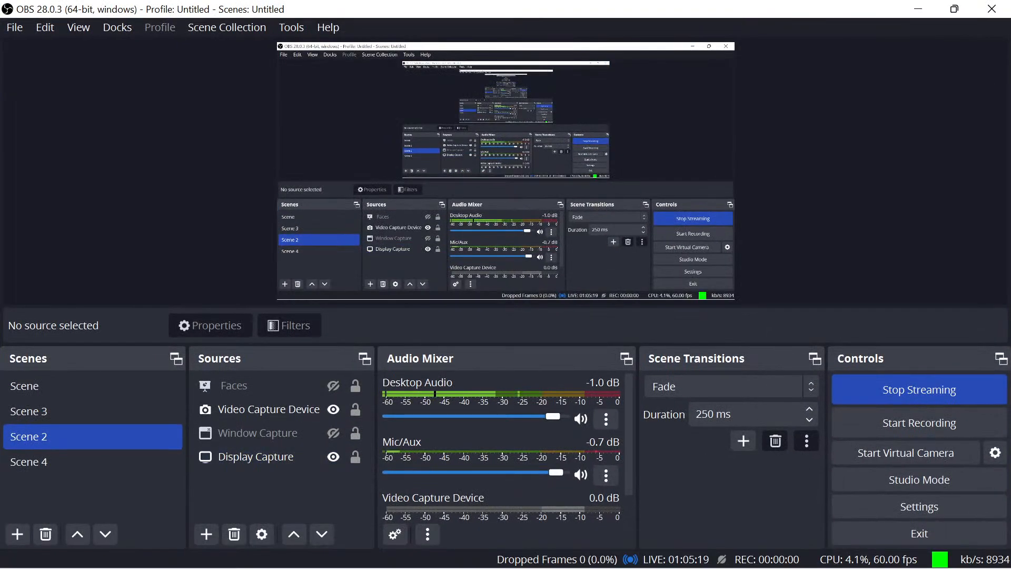
left_click(581, 419)
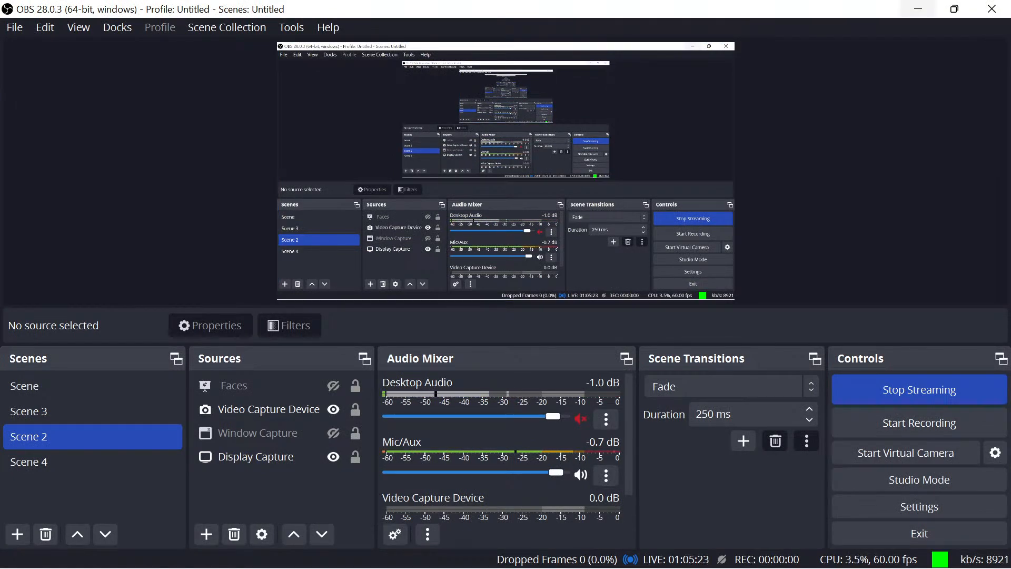
left_click(918, 9)
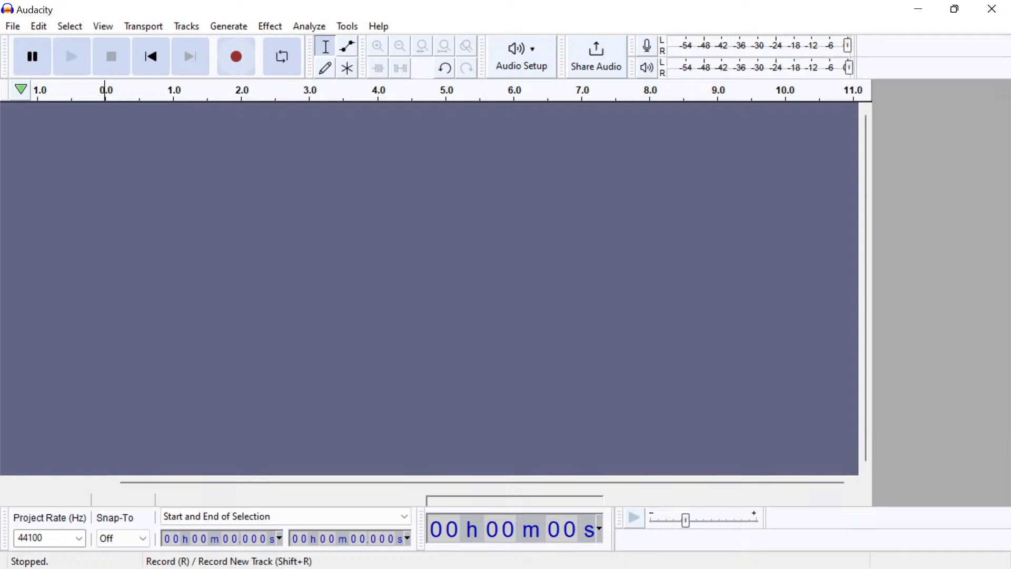
Record about 4 seconds of audio onto a new mono track in Audacity, and stop recording
left_click(236, 56)
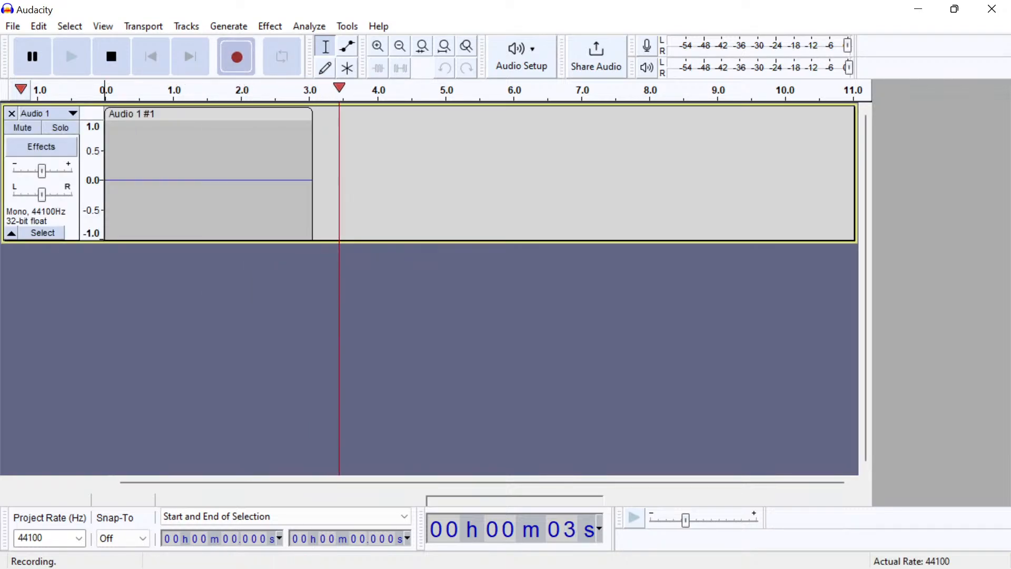
left_click(111, 56)
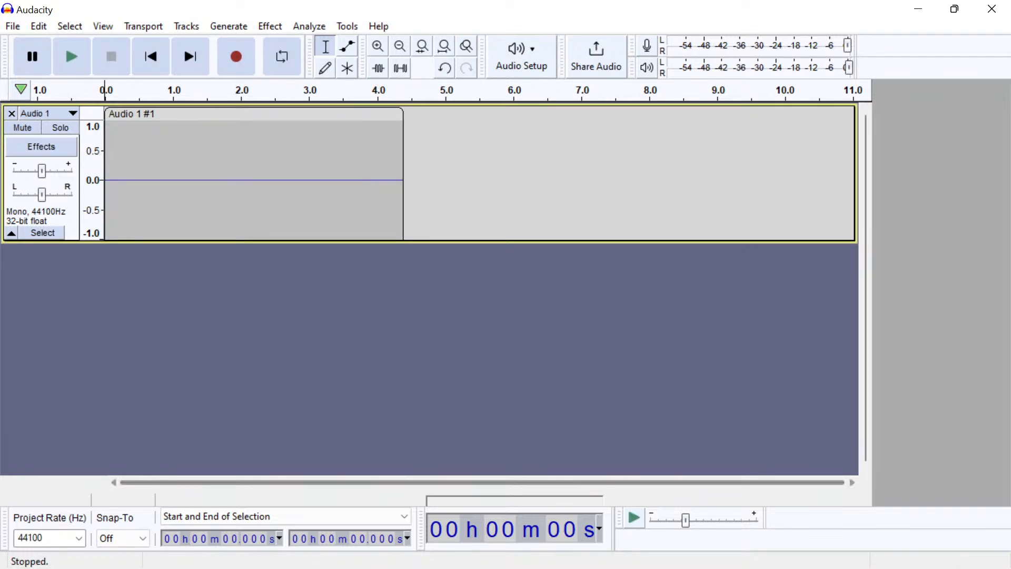
mouse_move(775, 551)
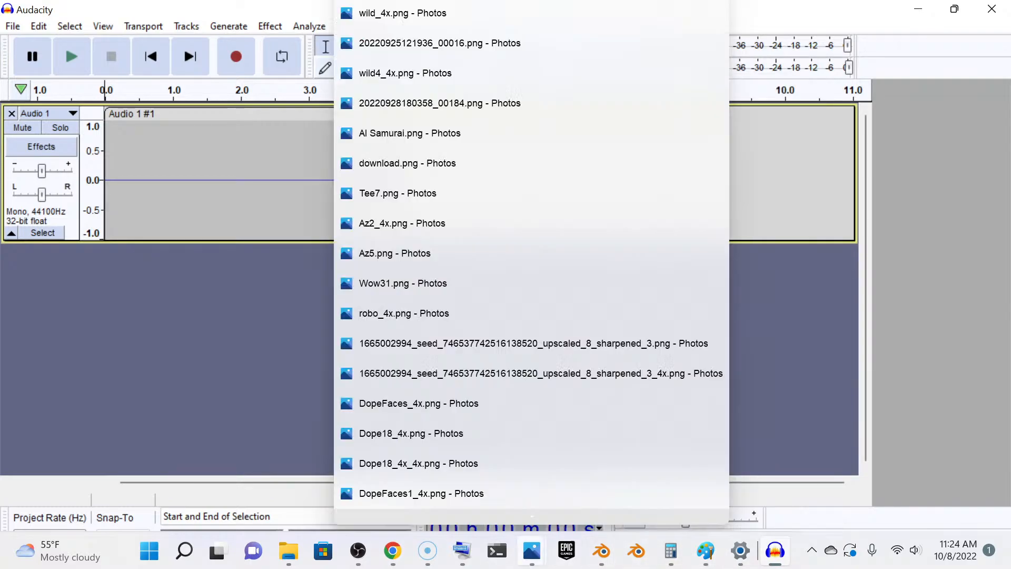
mouse_move(462, 550)
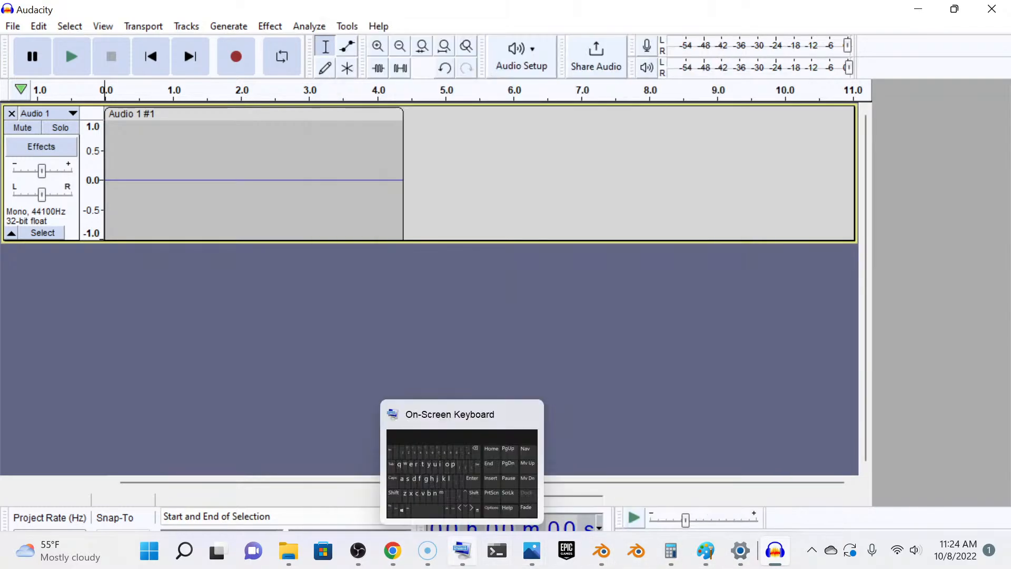
left_click(812, 550)
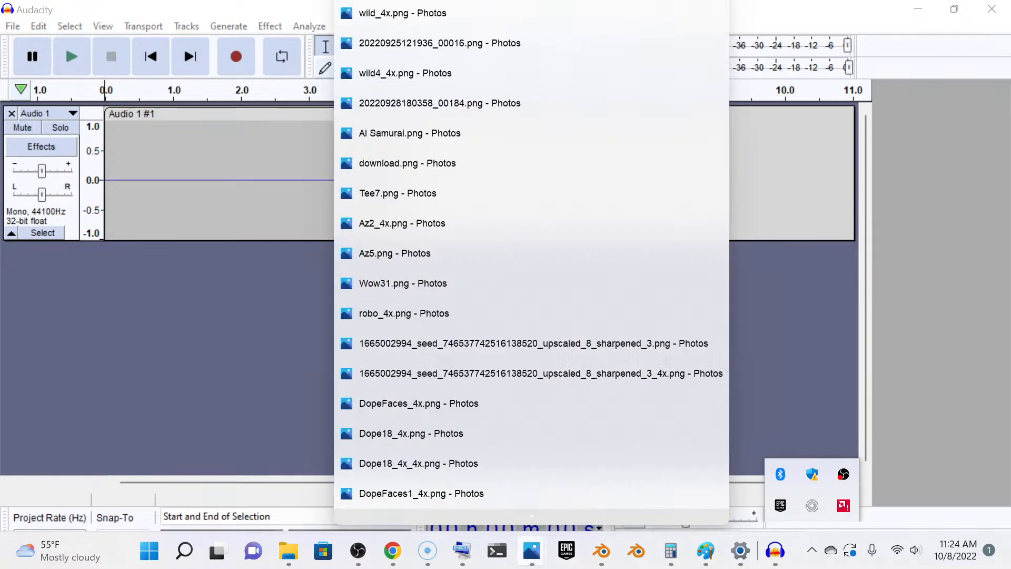
mouse_move(601, 550)
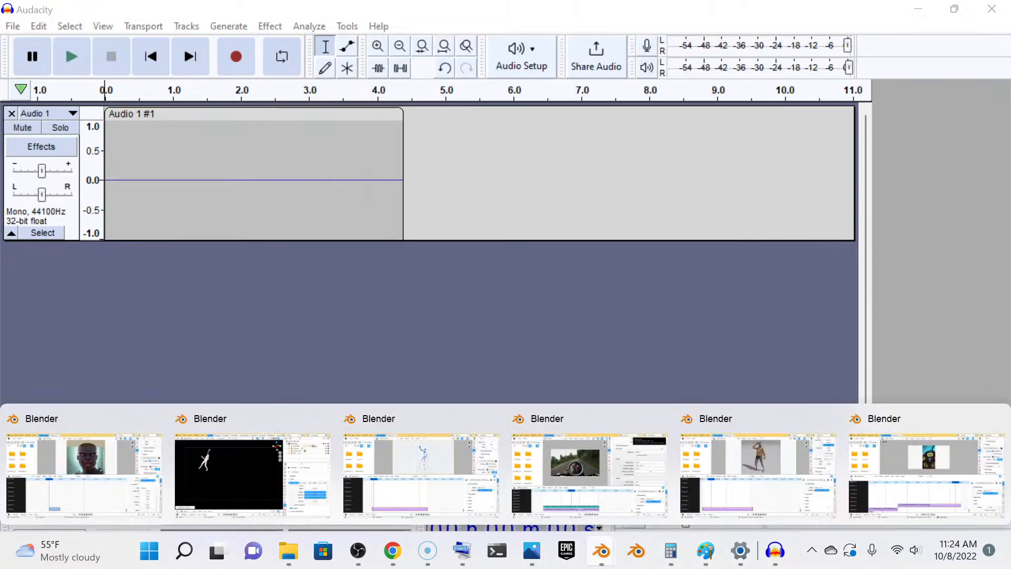
left_click(812, 550)
left_click(812, 550)
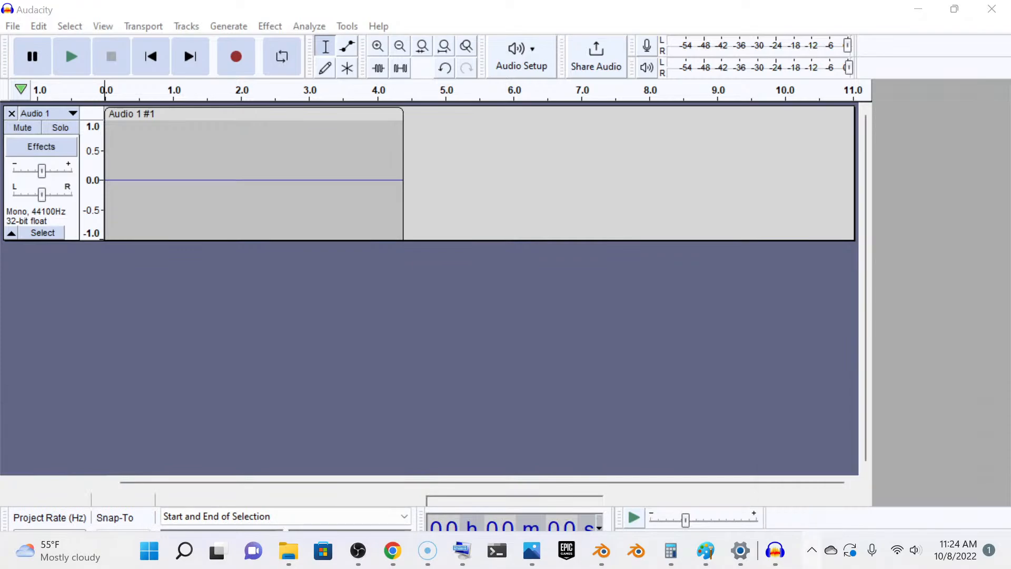
left_click(812, 551)
left_click(812, 550)
mouse_move(775, 550)
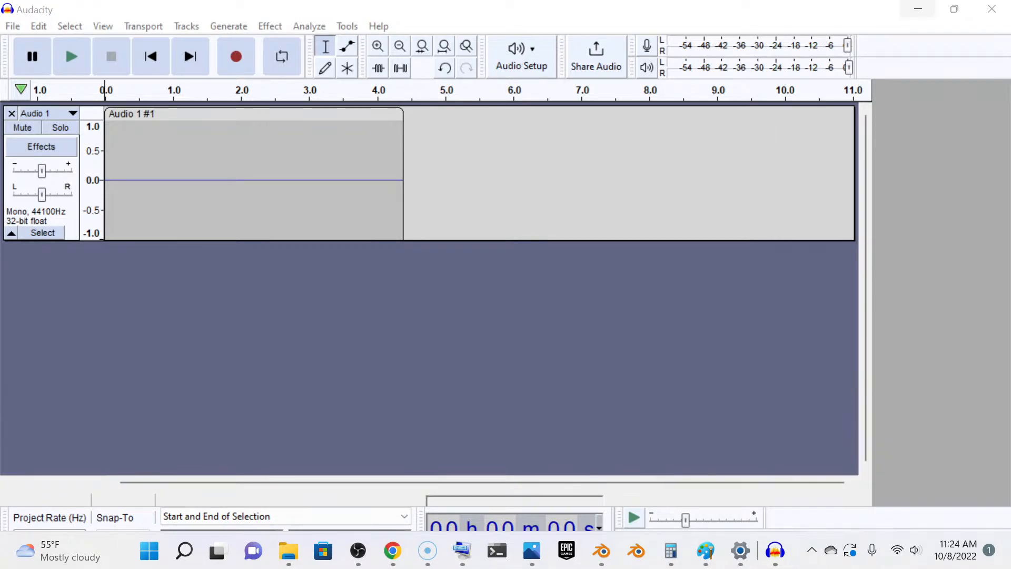
Minimize Audacity, switch to Windows Media Player to pause the driving1 clip, and minimize the player
left_click(918, 9)
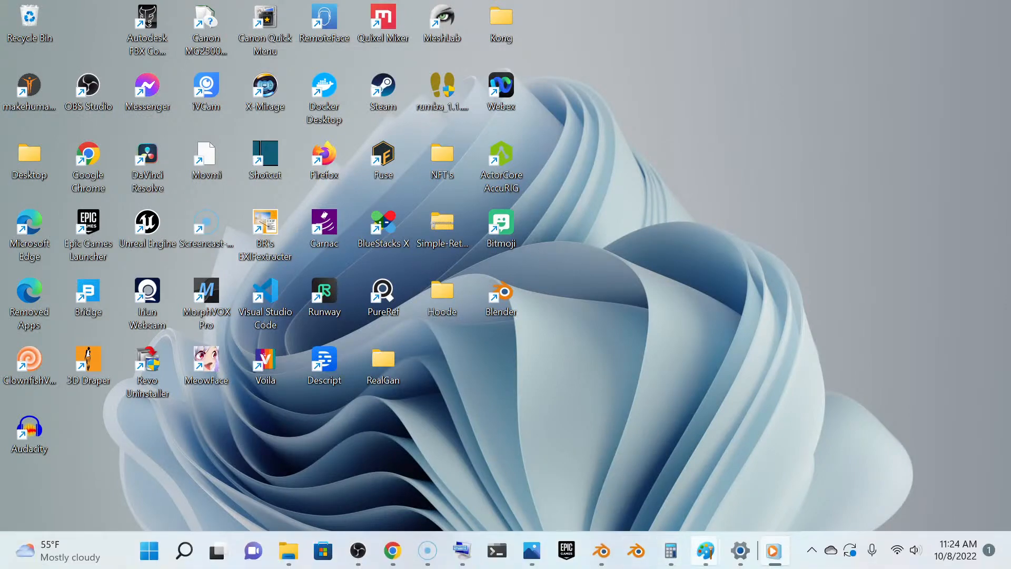
left_click(773, 551)
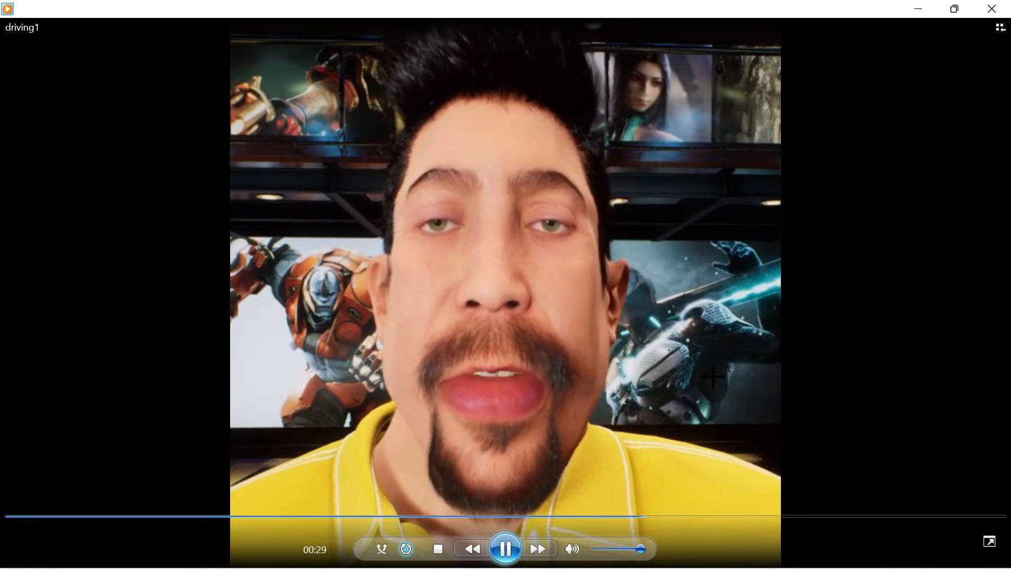
left_click(918, 9)
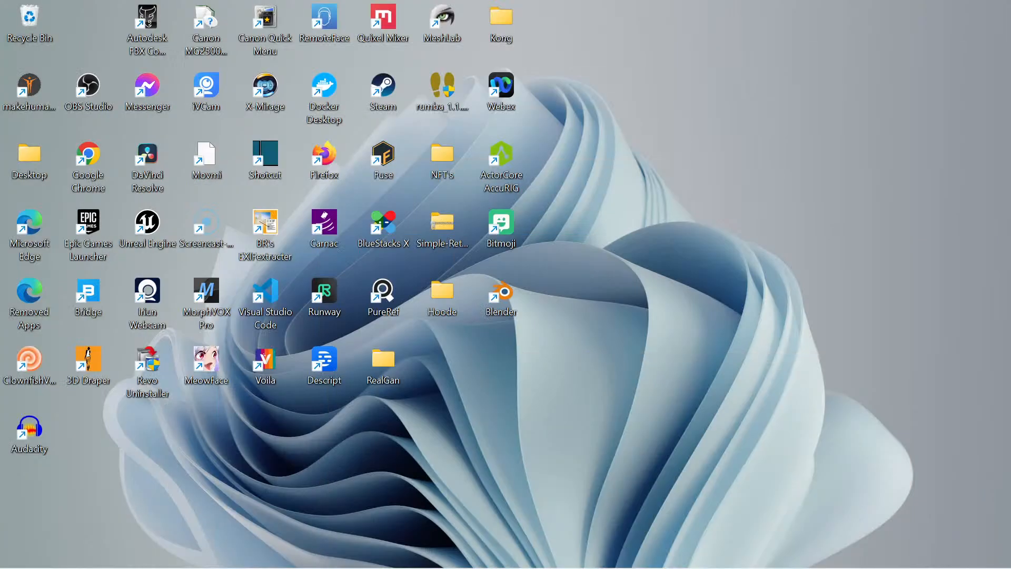
Close the open Settings, Snipping Tool, Edge traffic map and Epic Games Launcher windows from their taskbar previews
mouse_move(773, 550)
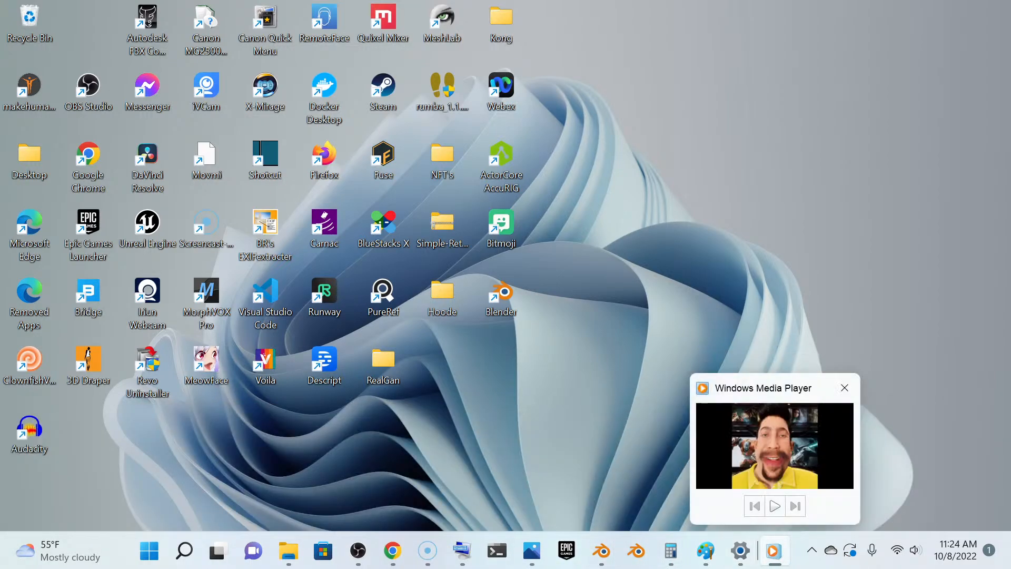
mouse_move(740, 550)
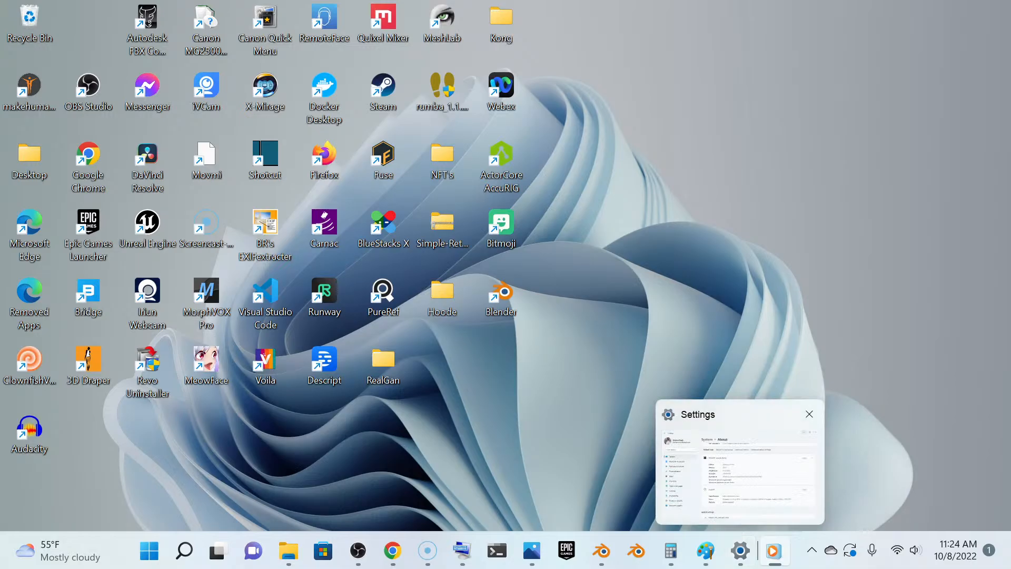
left_click(810, 414)
mouse_move(739, 558)
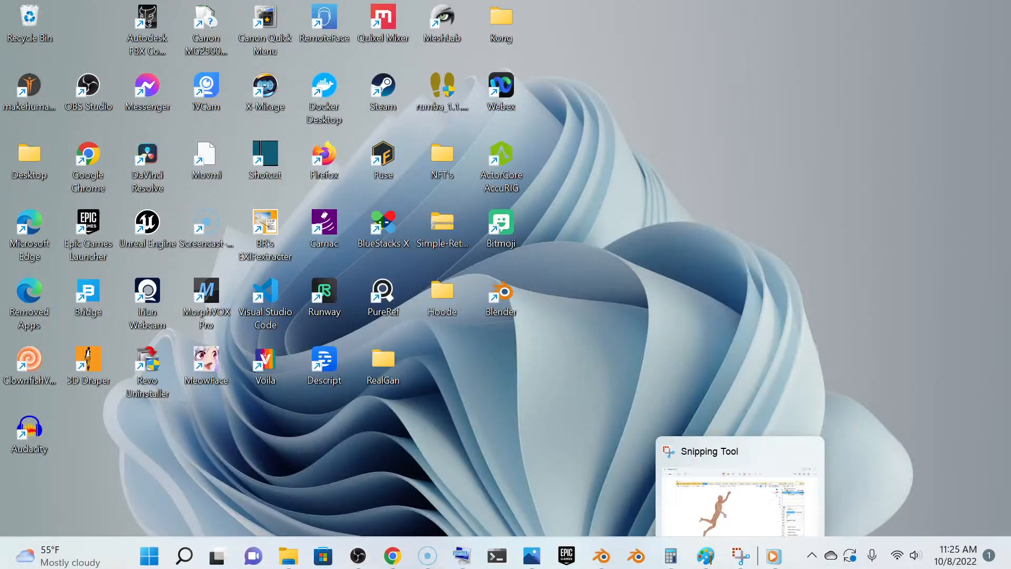
left_click(809, 451)
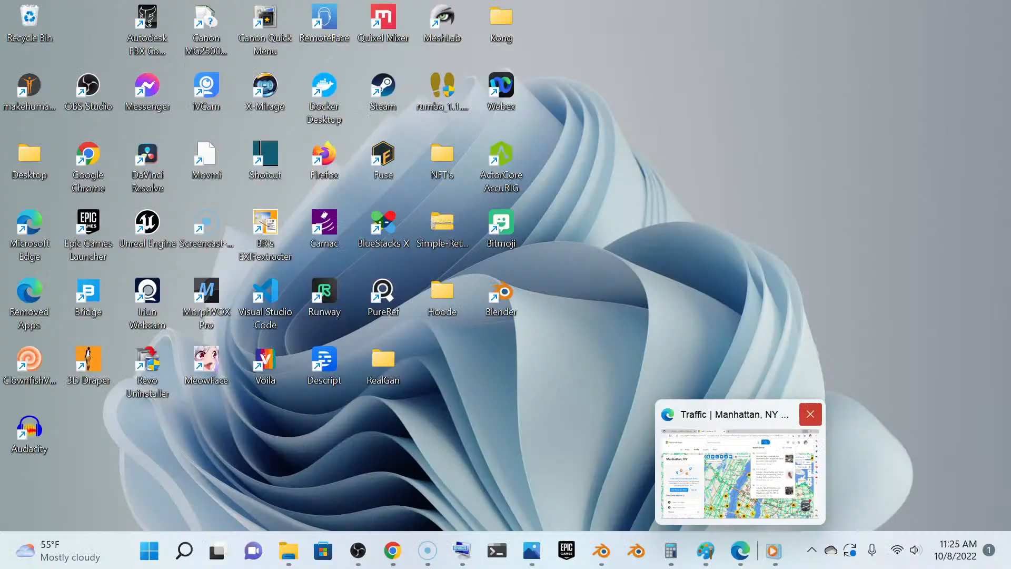
left_click(810, 414)
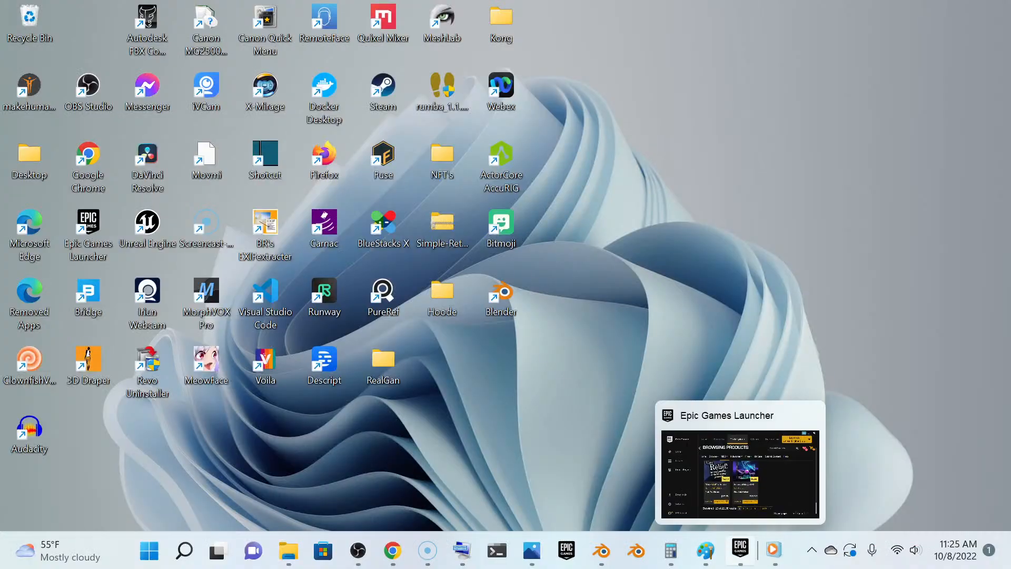
left_click(809, 415)
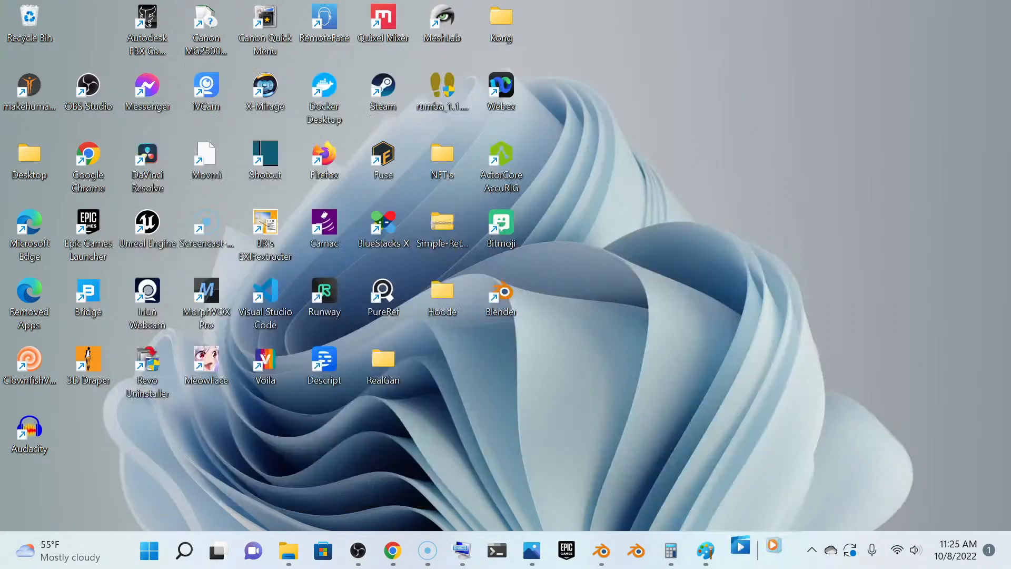
Close the Movies & TV window and the Media Player window showing MetaMorph2, leaving Windows Media Player open
mouse_move(739, 551)
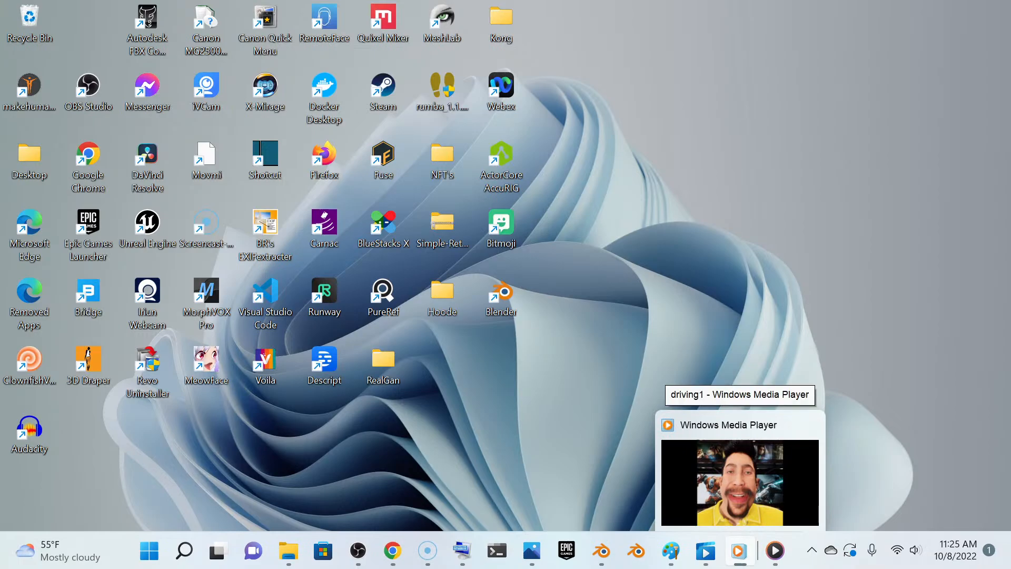
mouse_move(705, 550)
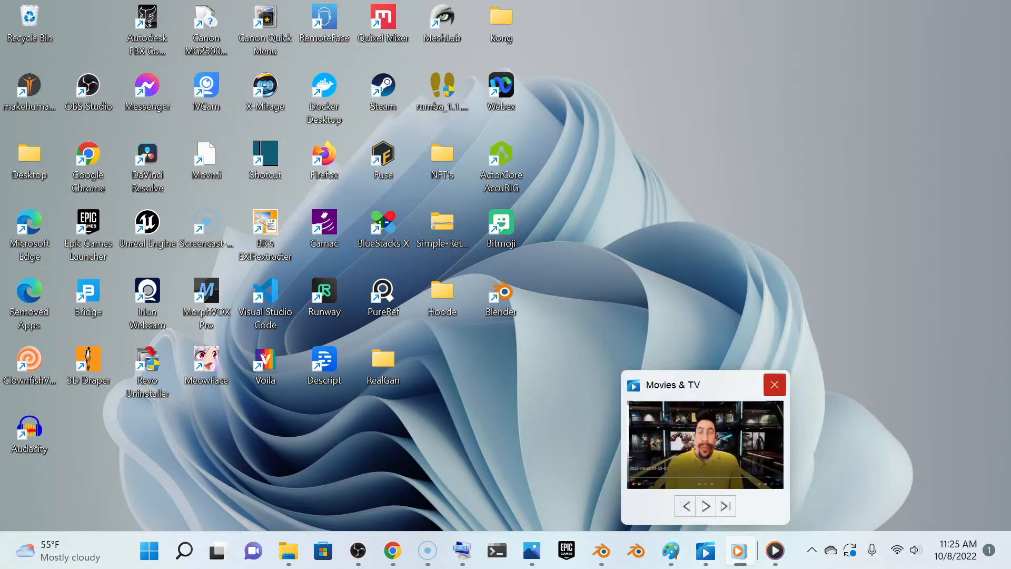
left_click(774, 384)
mouse_move(740, 550)
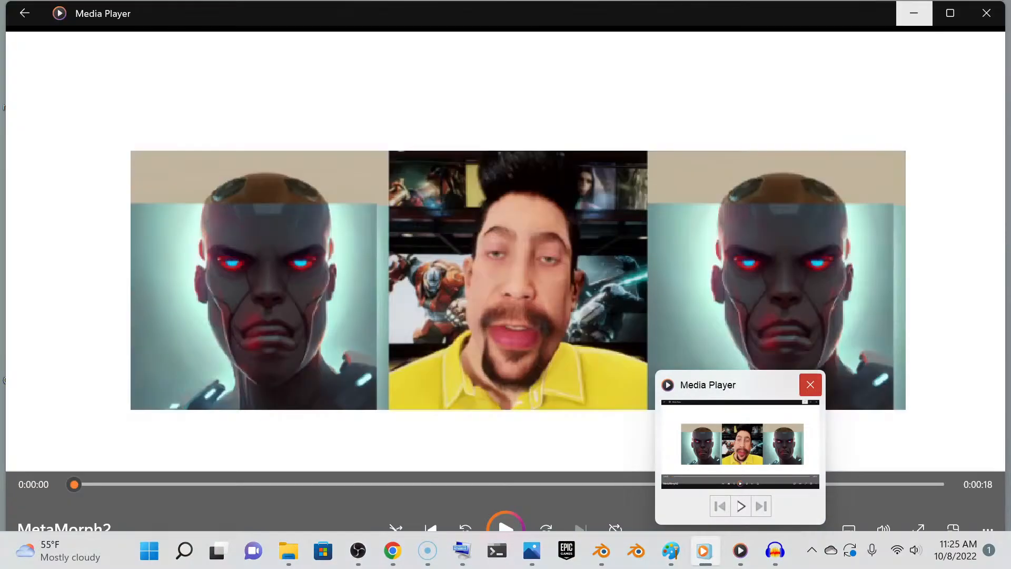
left_click(812, 385)
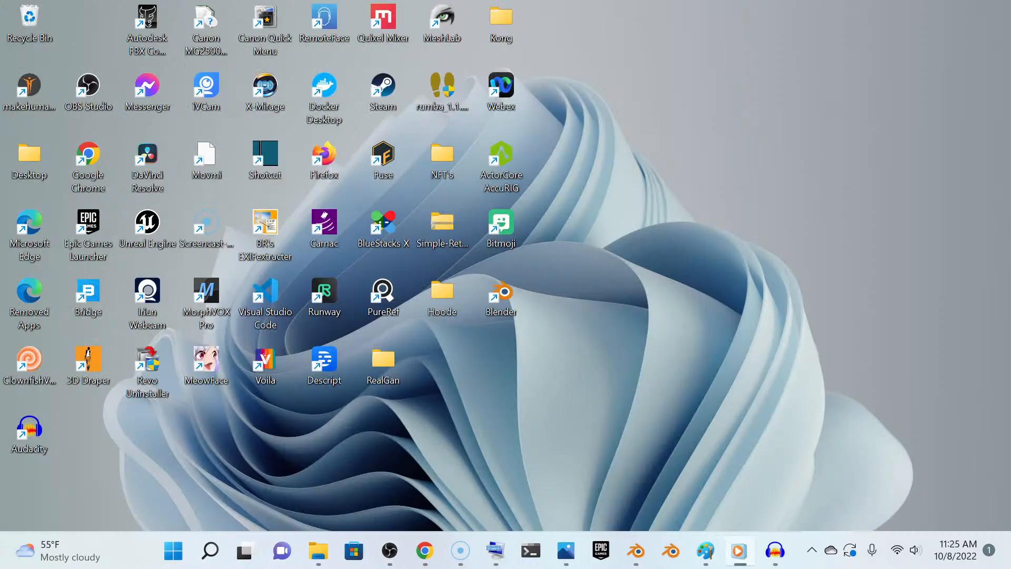
Switch to Audacity and set the recording device to 1 - SAMSUNG (AMD High Definition Audio Device) (loopback)
mouse_move(740, 550)
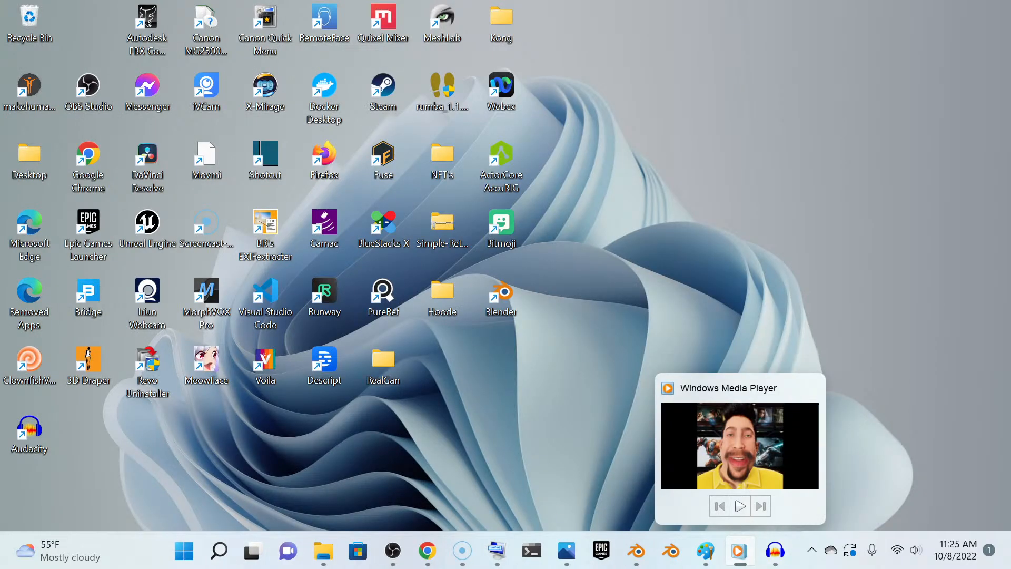
mouse_move(775, 551)
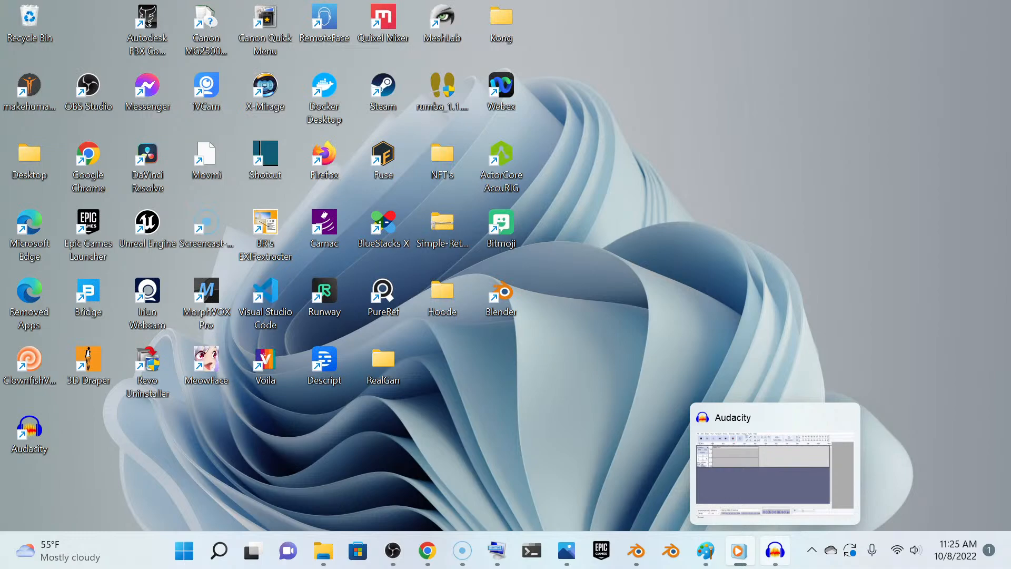
left_click(774, 550)
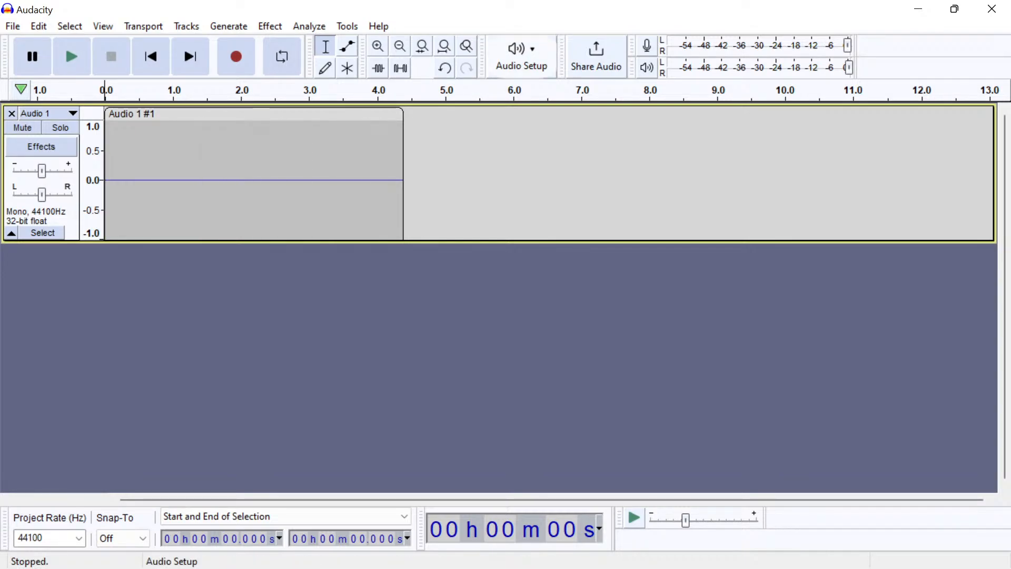
left_click(521, 56)
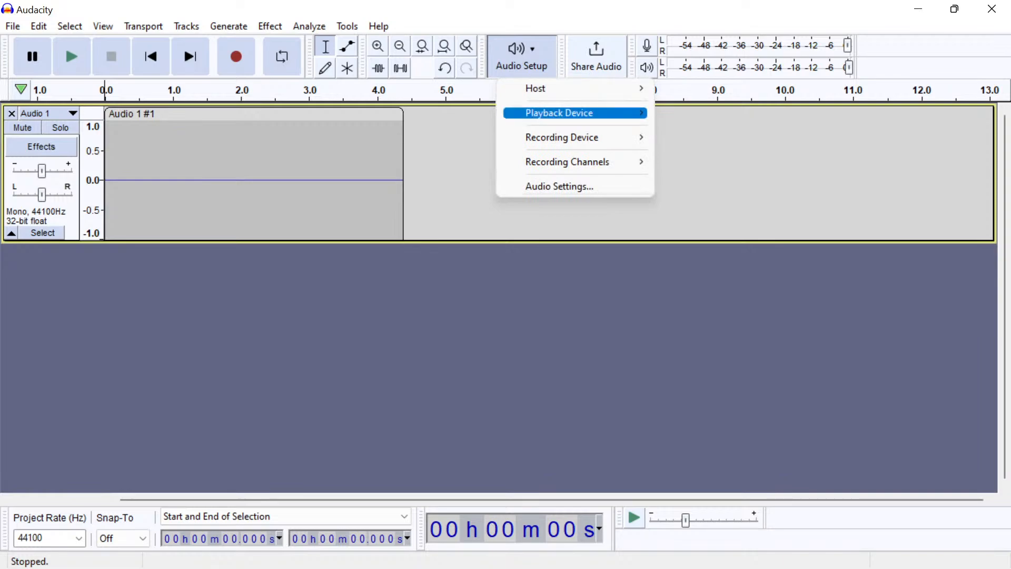
mouse_move(559, 112)
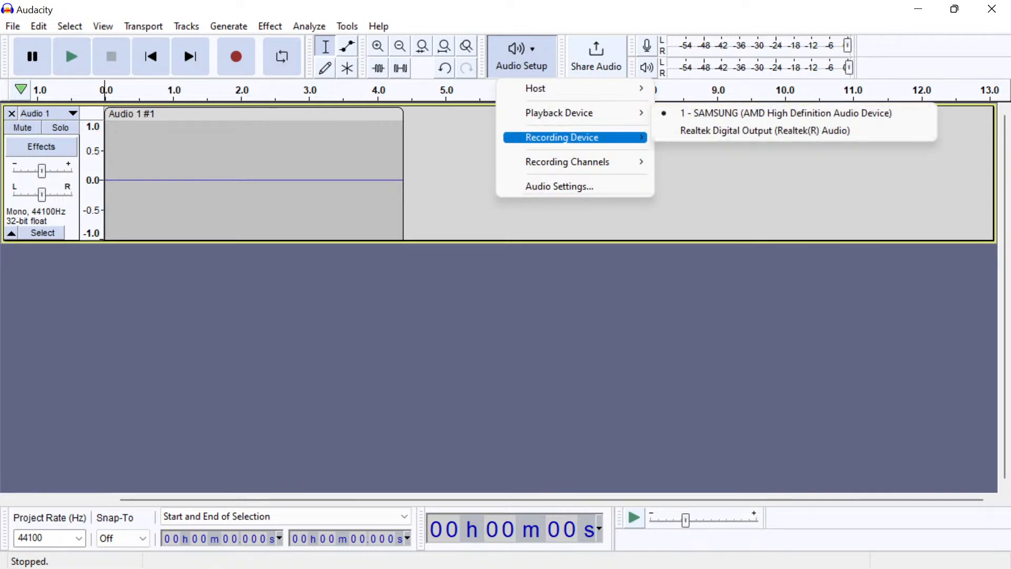
mouse_move(562, 137)
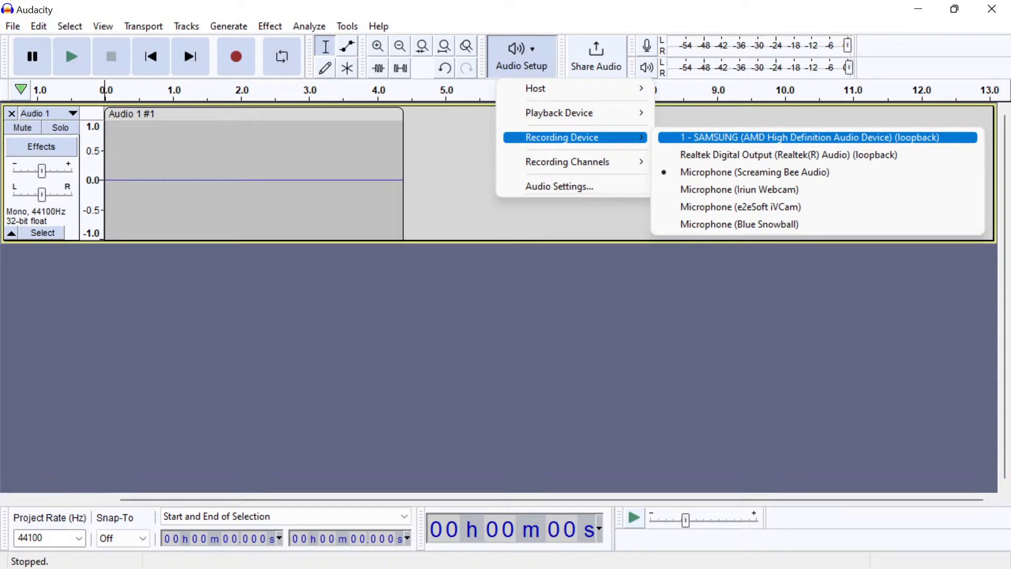
left_click(810, 137)
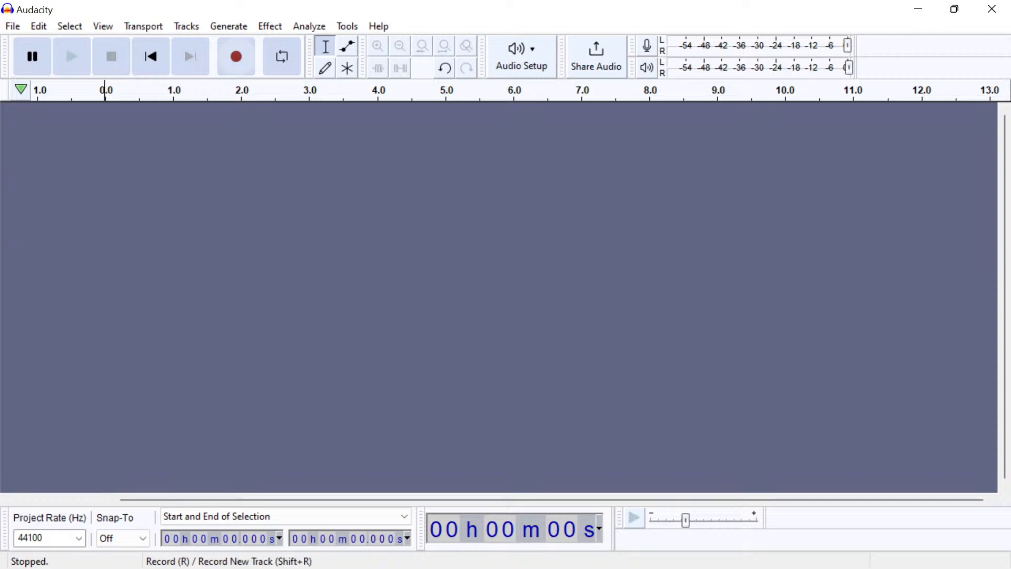
Start recording in Audacity, resume the driving1 clip in Windows Media Player, and minimize the player
left_click(236, 56)
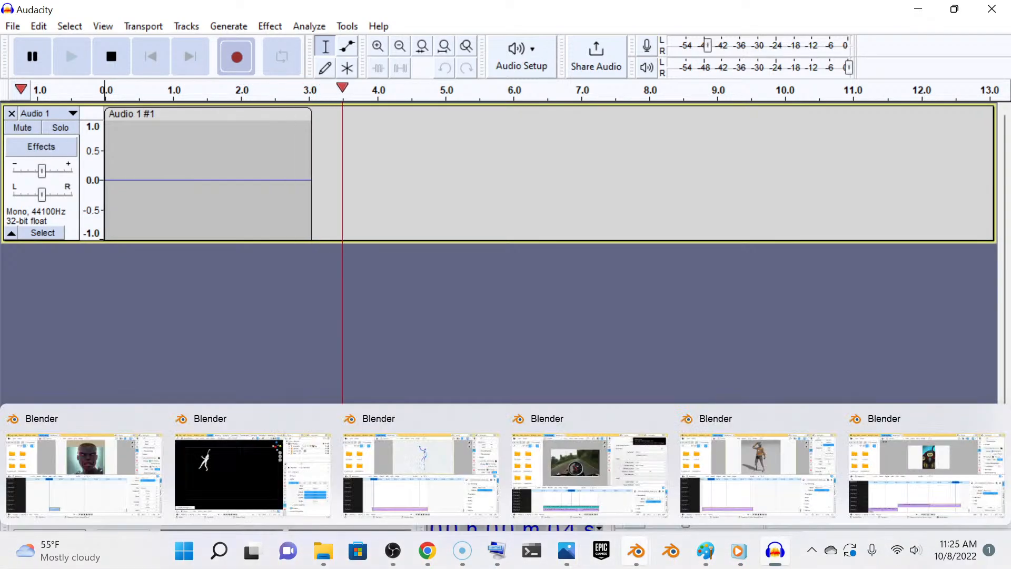
left_click(739, 551)
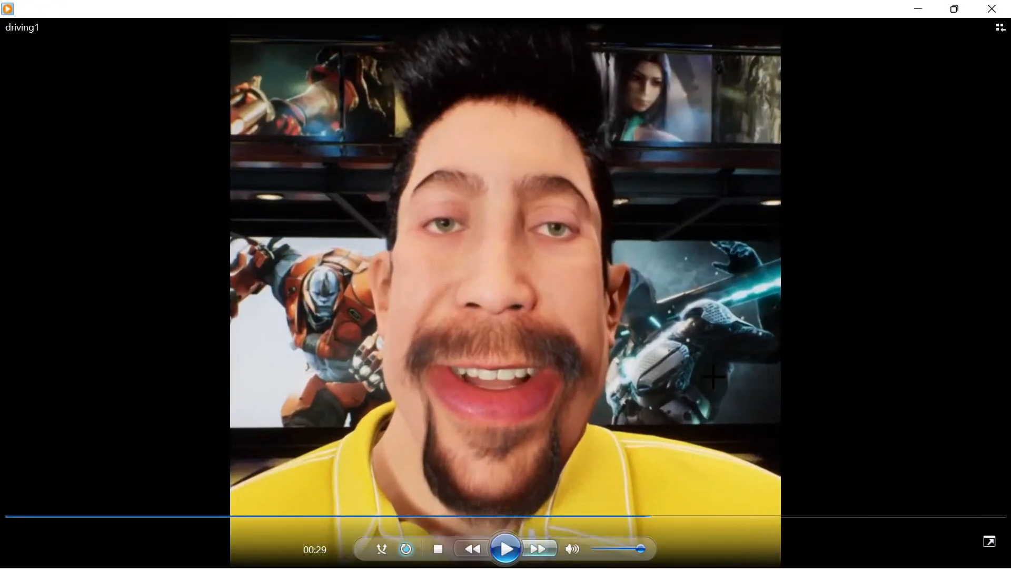
left_click(505, 548)
left_click(918, 9)
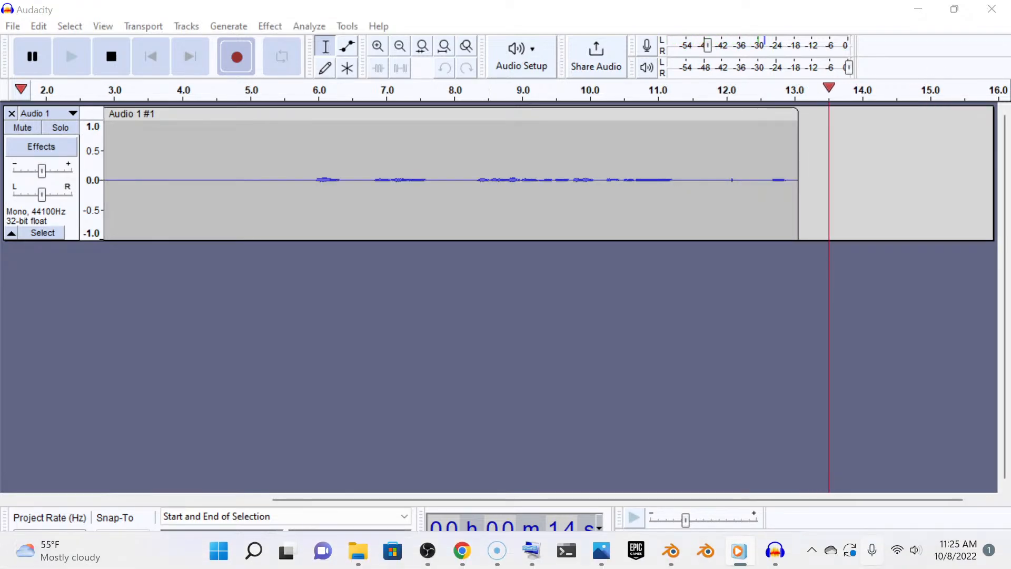
Raise the Windows output volume to 57% while Audacity keeps recording
left_click(915, 550)
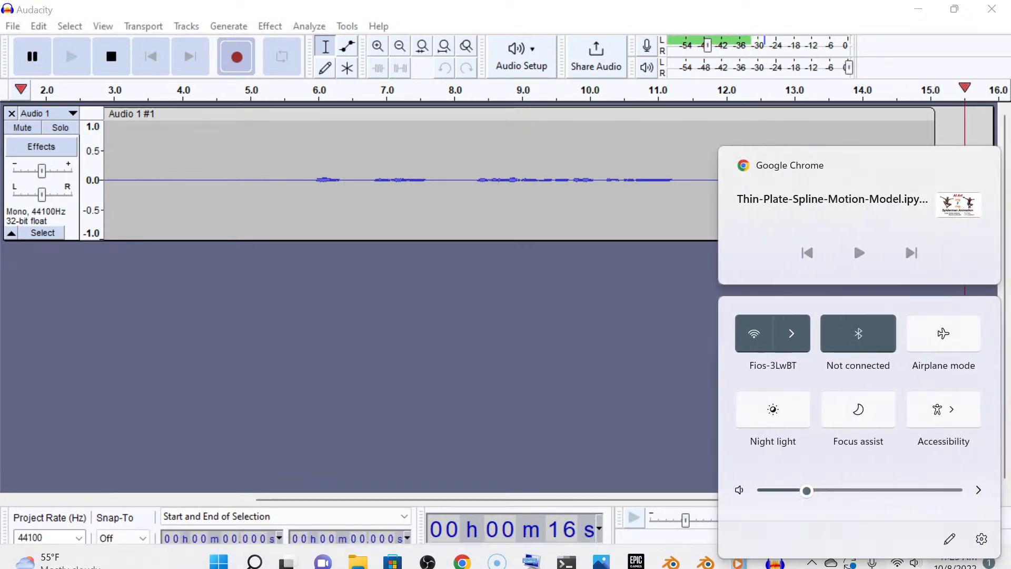
left_click_drag(806, 490, 873, 491)
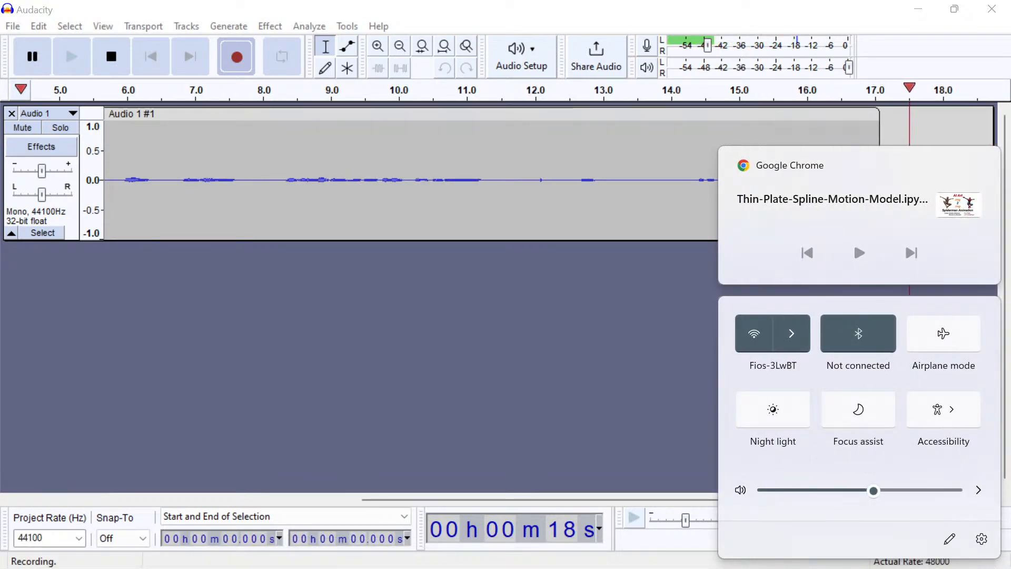
left_click(653, 368)
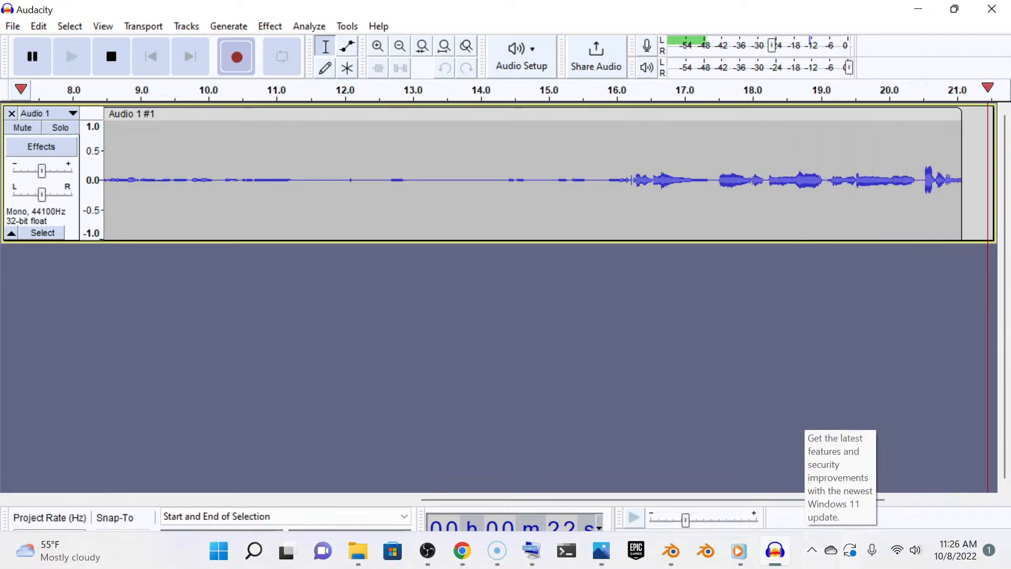
Raise the Windows output volume further in two stages, up to nearly the maximum, during the recording
left_click(812, 550)
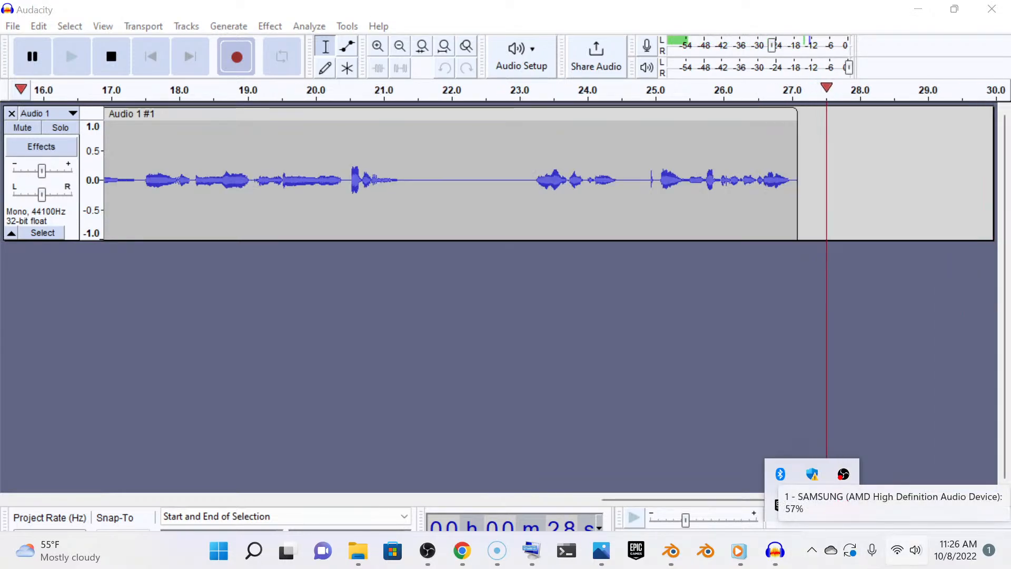
left_click(916, 549)
left_click_drag(874, 490, 914, 490)
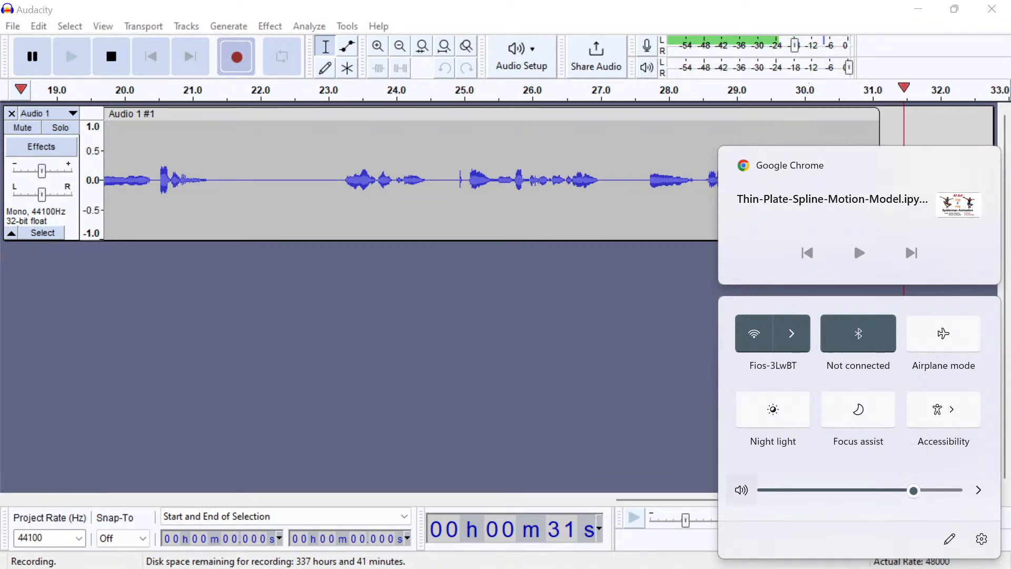
left_click(642, 421)
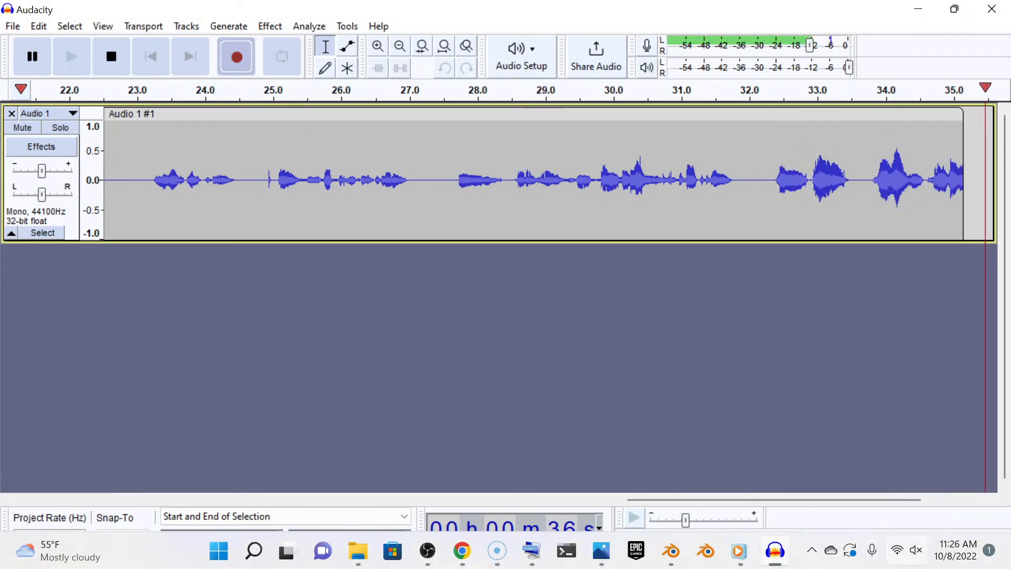
left_click(909, 549)
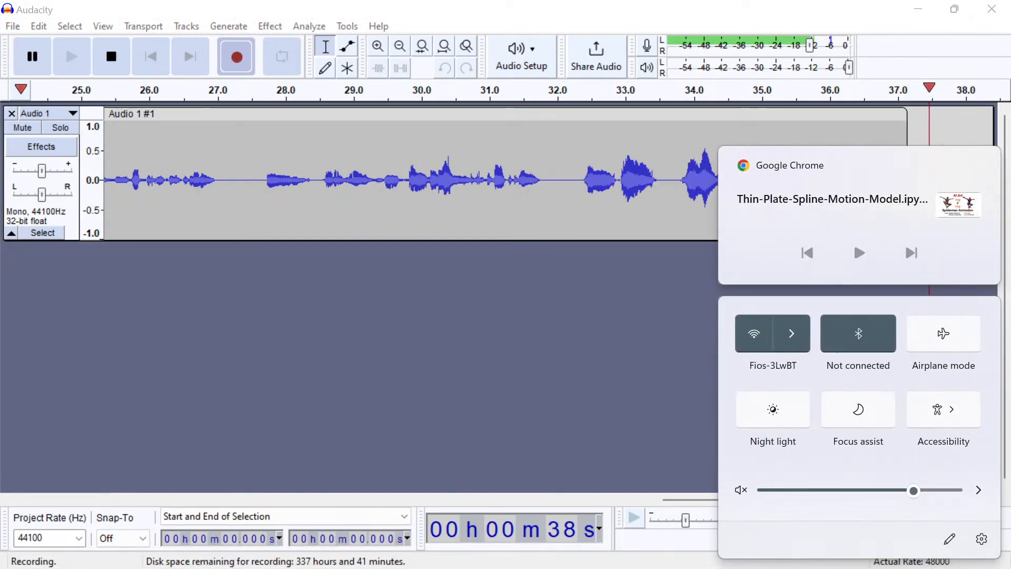
left_click_drag(914, 490, 956, 490)
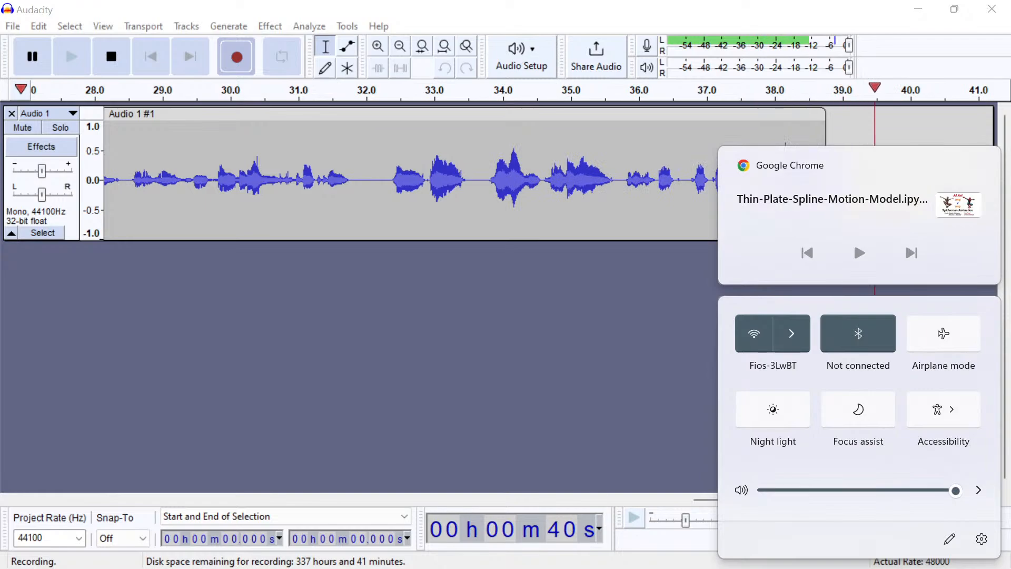
Check the driving1 clip's progress in Windows Media Player while Audacity keeps recording, and minimize the player again
key("Escape")
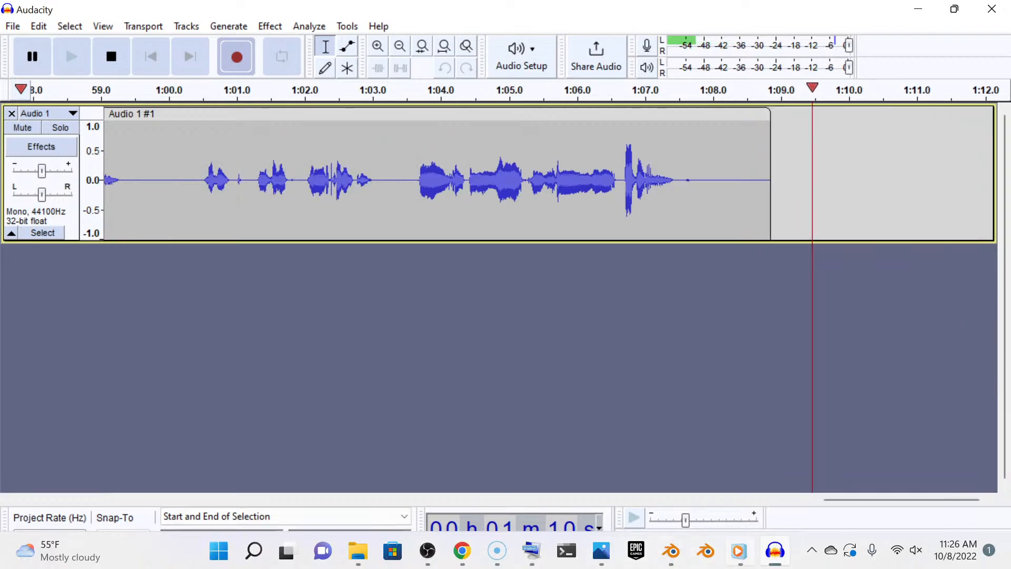
left_click(739, 550)
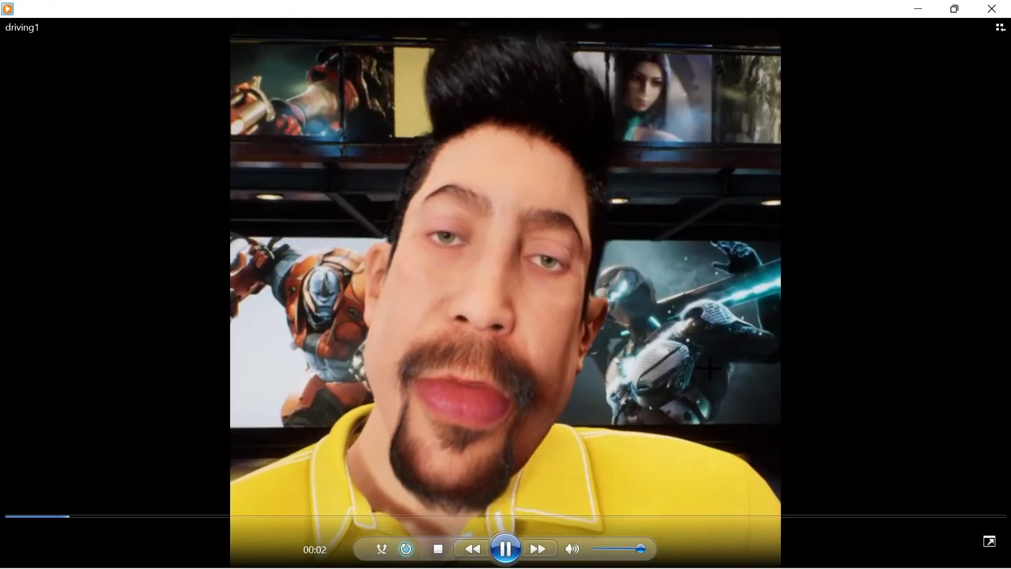
mouse_move(740, 567)
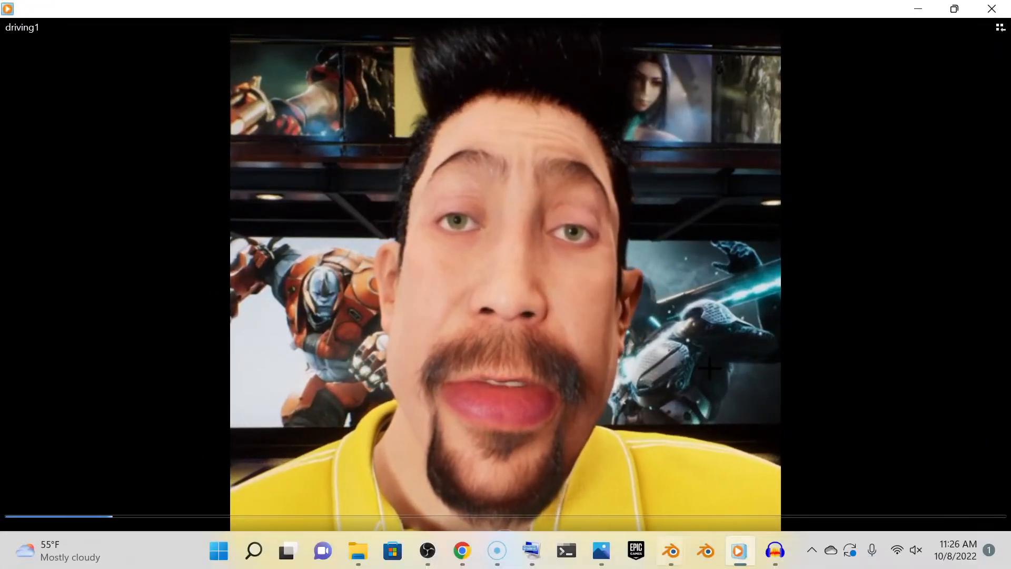
left_click(918, 9)
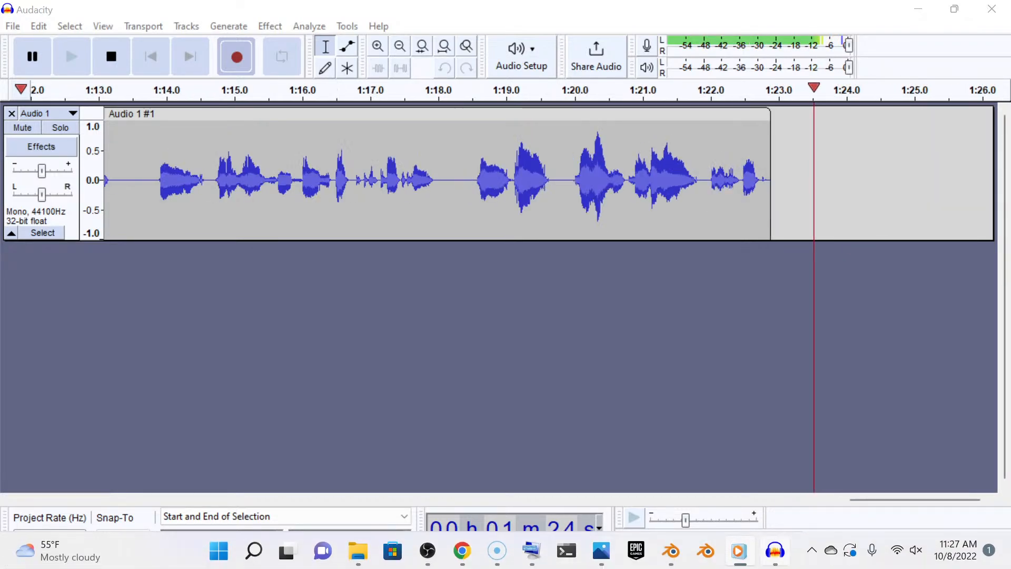
Check that the driving1 clip is near its end, minimize the player, and stop the Audacity recording once the clip loops
mouse_move(774, 550)
left_click(739, 551)
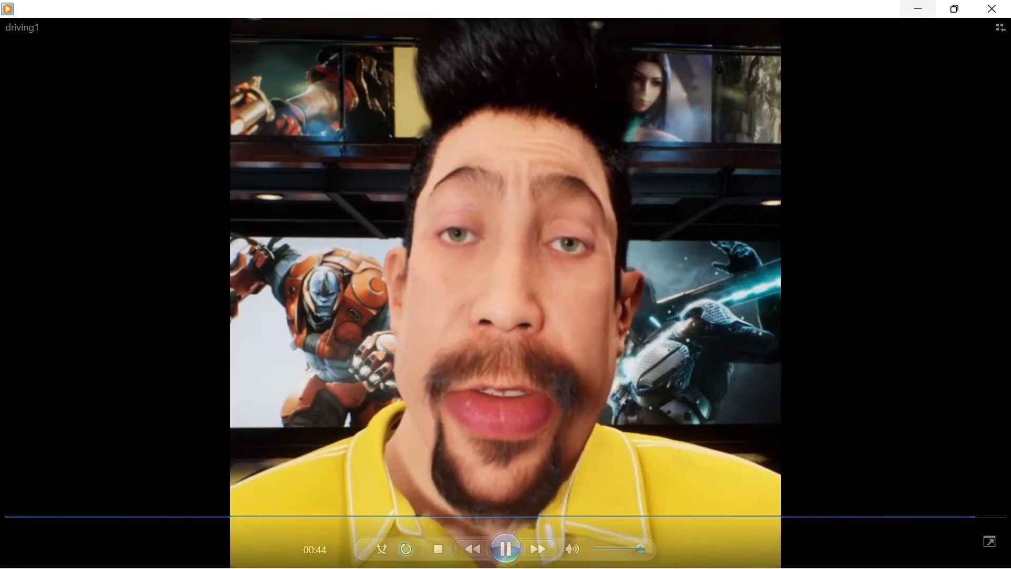
left_click(918, 9)
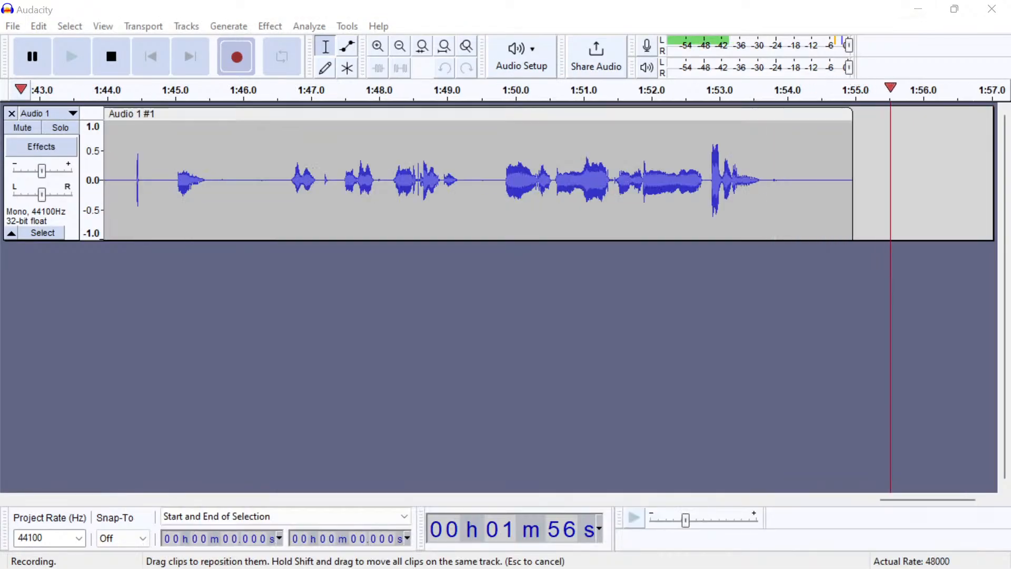
left_click(111, 57)
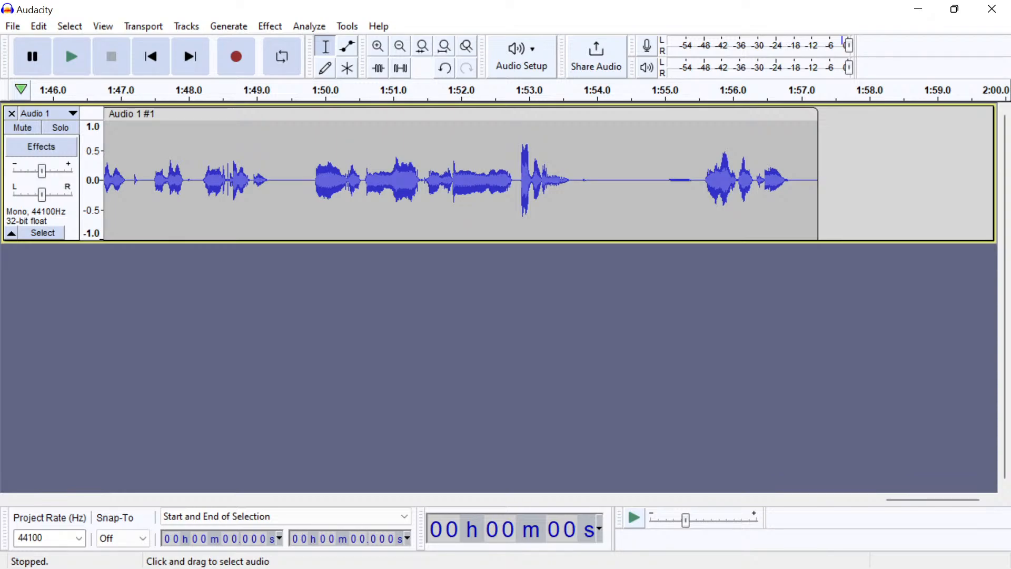
Trim the recording to one clip pass by deleting the audio after 1:55.589 and everything from the start to 1:07.489
left_click_drag(706, 180, 840, 179)
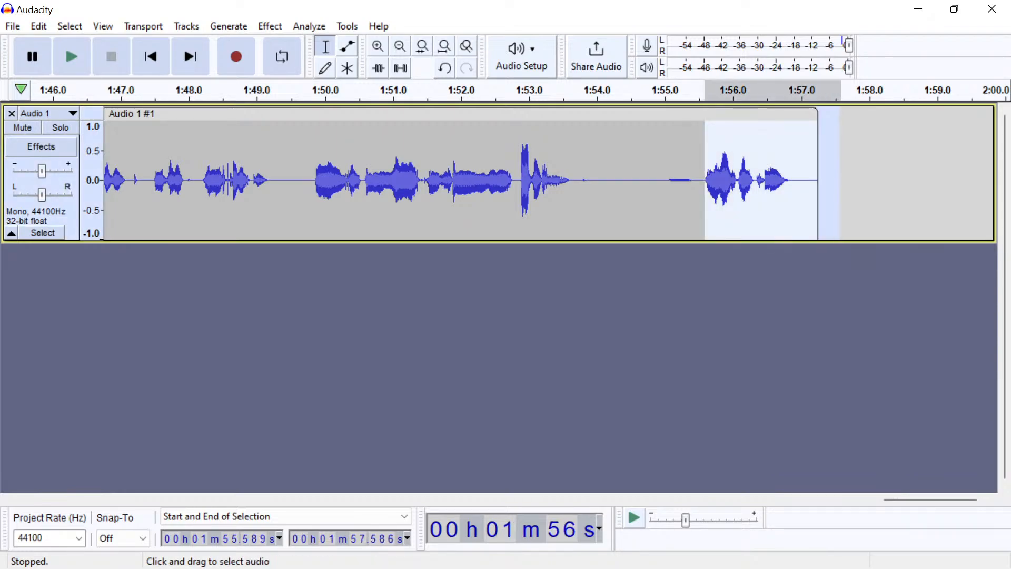
key("Delete")
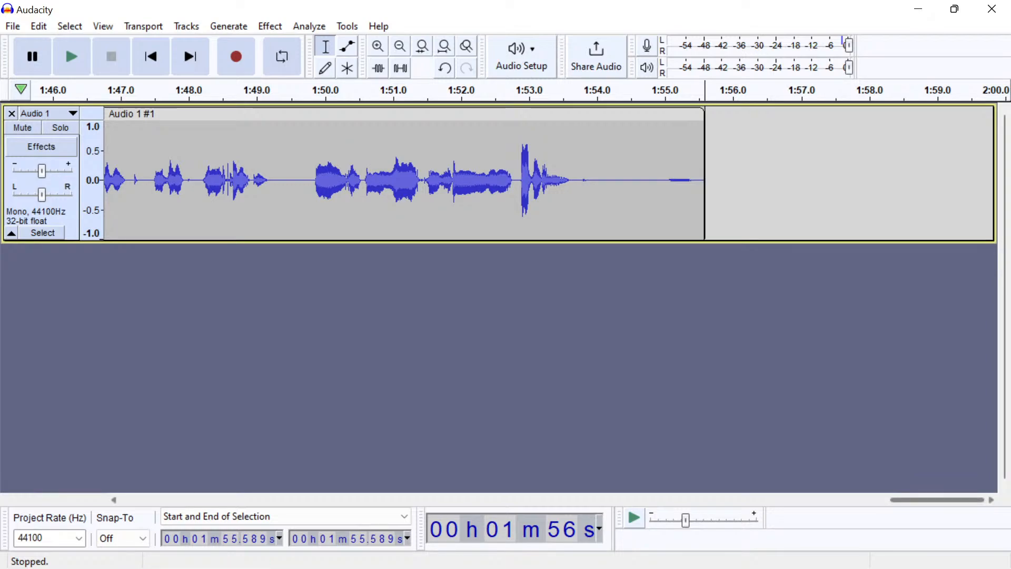
scroll(548, 173, "left", 10)
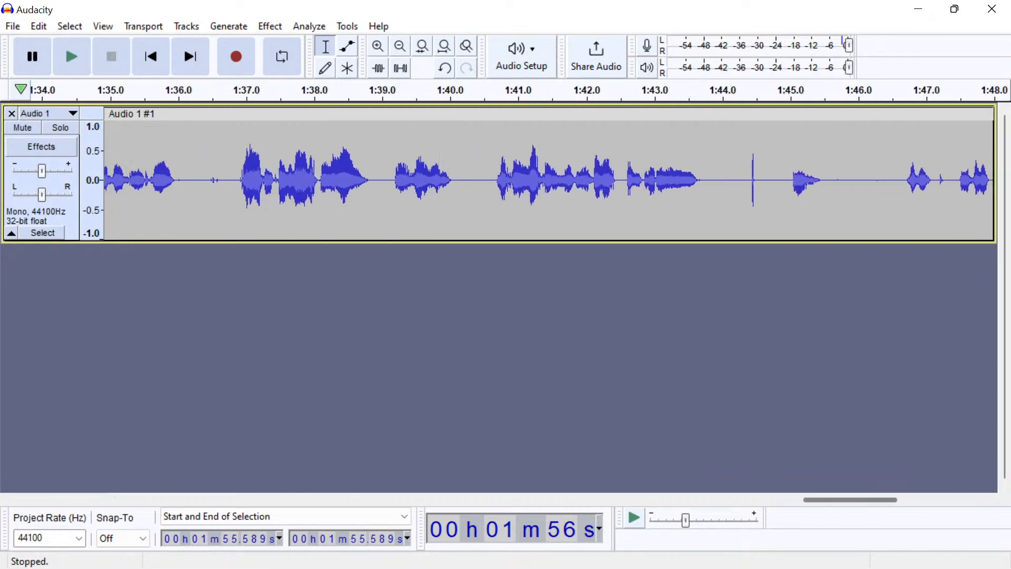
scroll(547, 174, "left", 13)
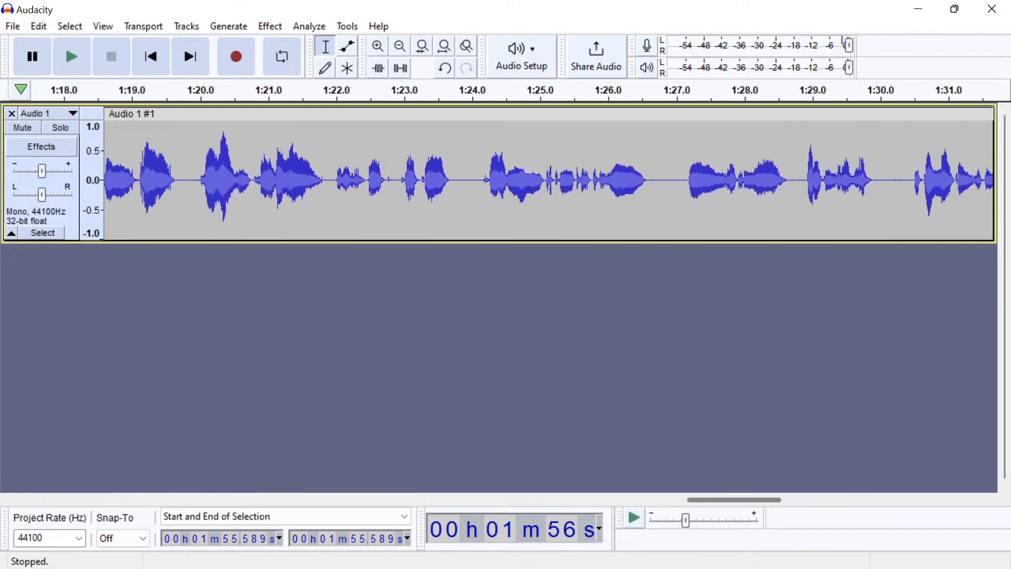
scroll(547, 174, "left", 8)
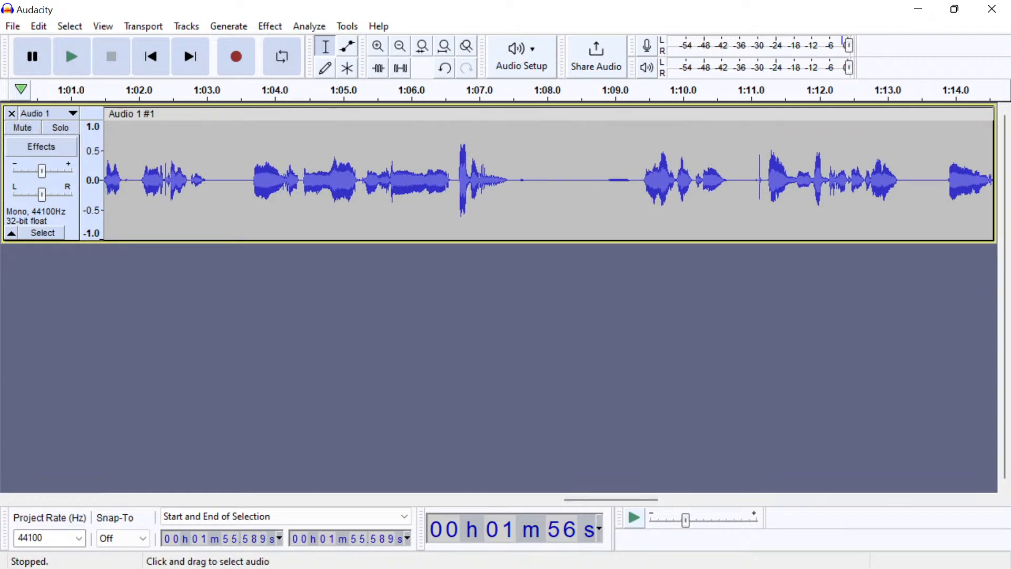
left_click_drag(512, 180, 1, 180)
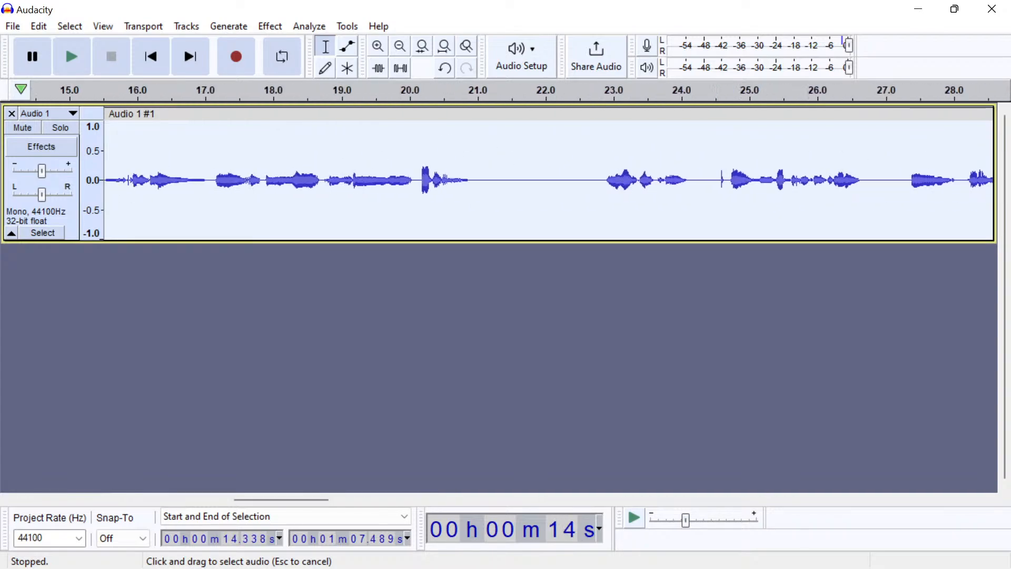
left_click_drag(2, 180, 2, 180)
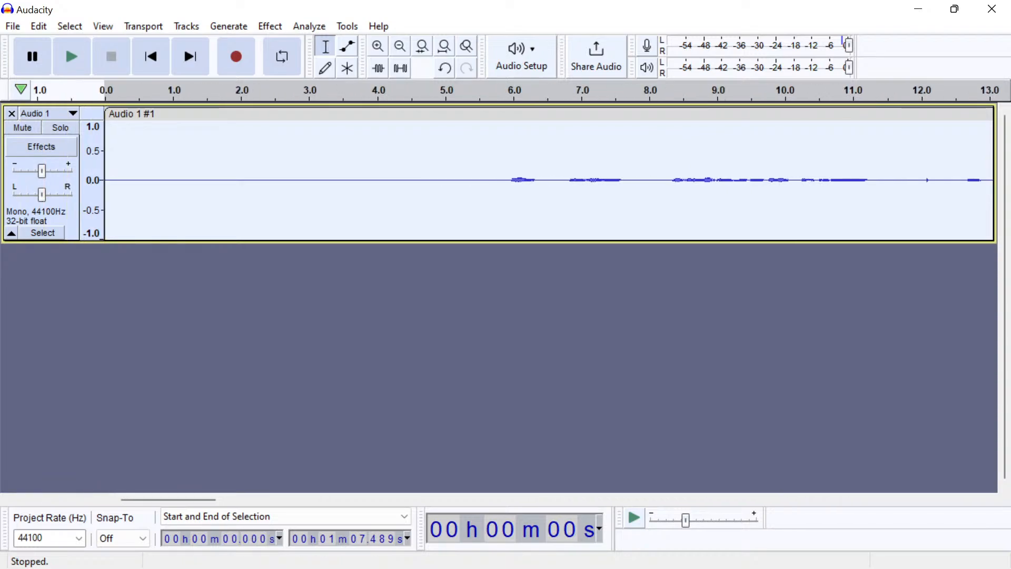
key("Delete")
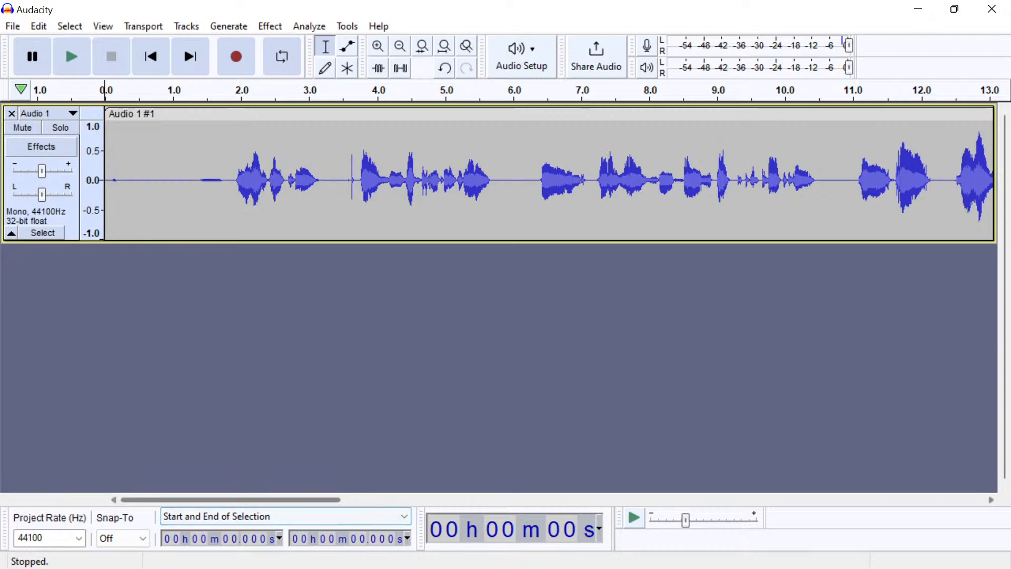
Review the trimmed recording's waveform from start to end and play its first 4 seconds
left_click_drag(311, 500, 568, 500)
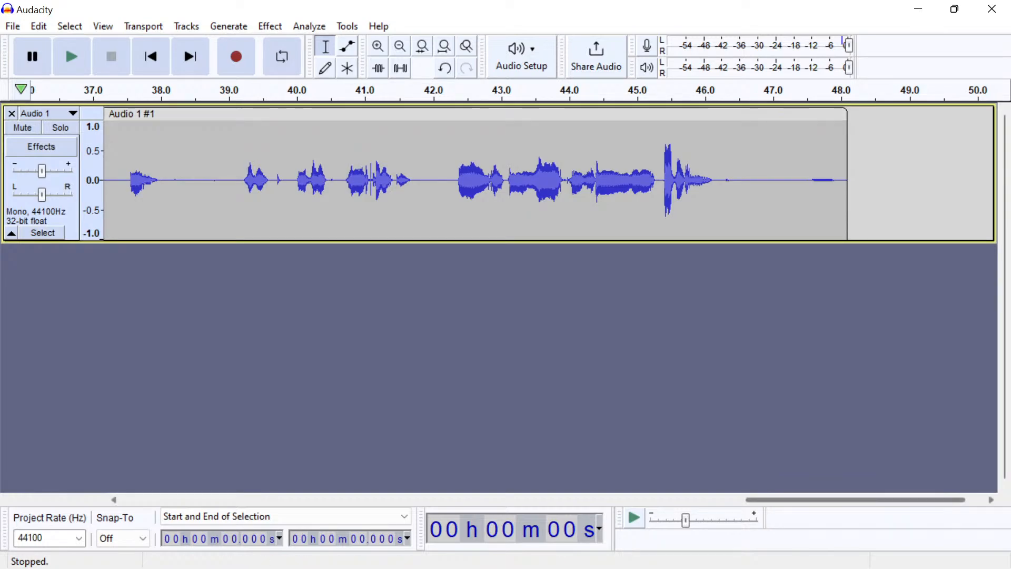
left_click_drag(855, 500, 664, 499)
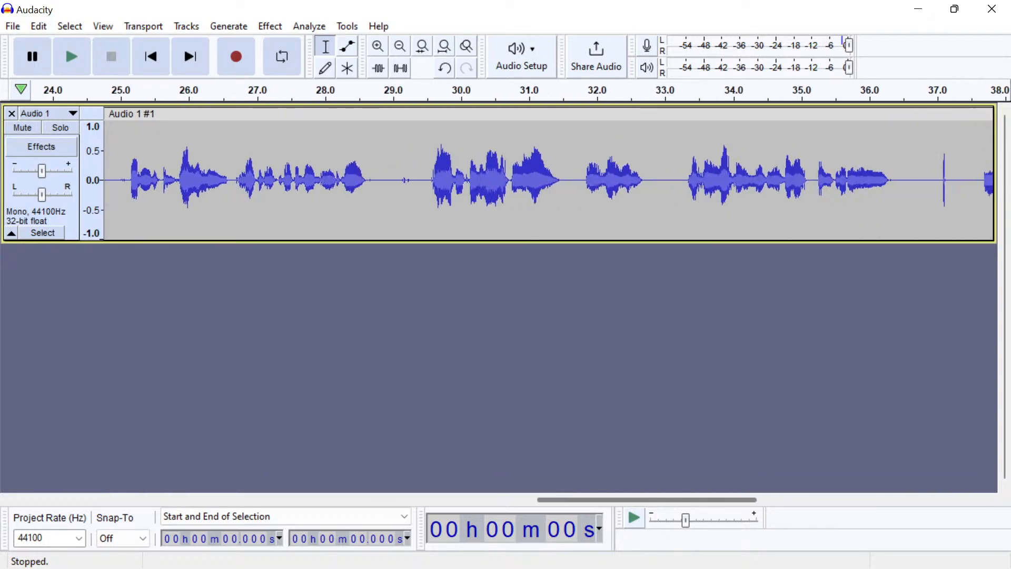
left_click_drag(698, 500, 231, 500)
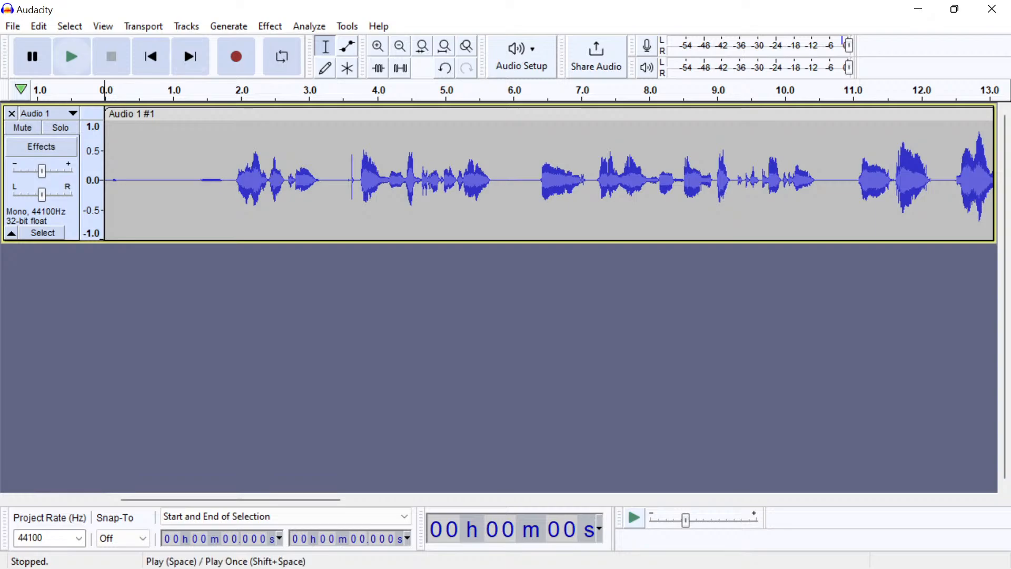
left_click(71, 57)
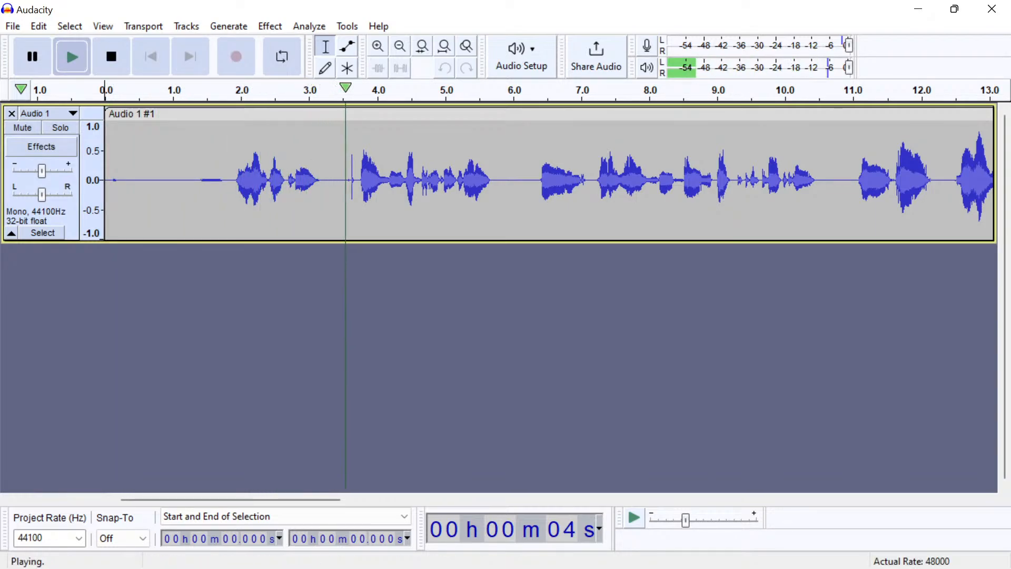
left_click(111, 56)
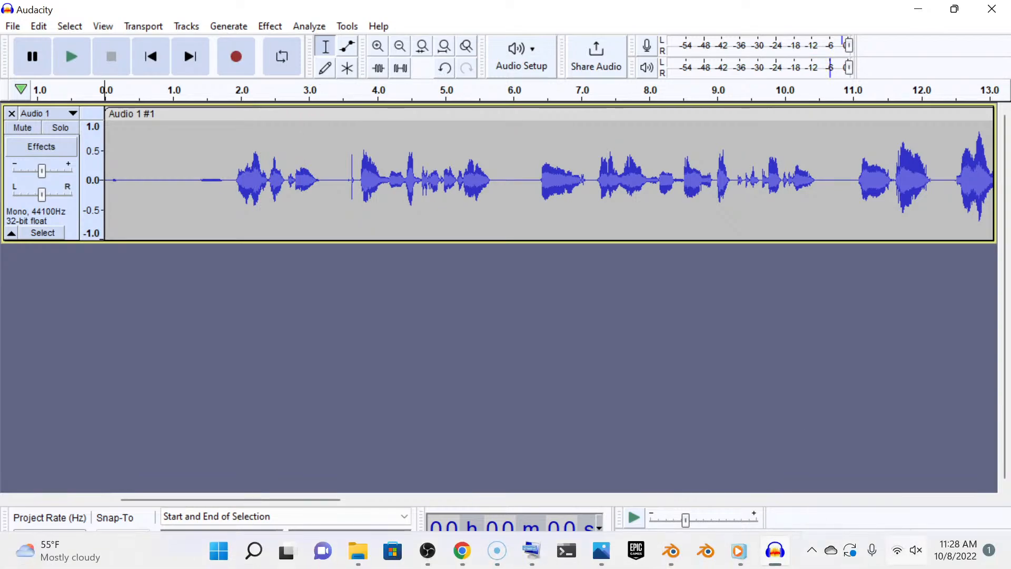
Unmute the Windows output volume and return to Audacity
left_click(906, 550)
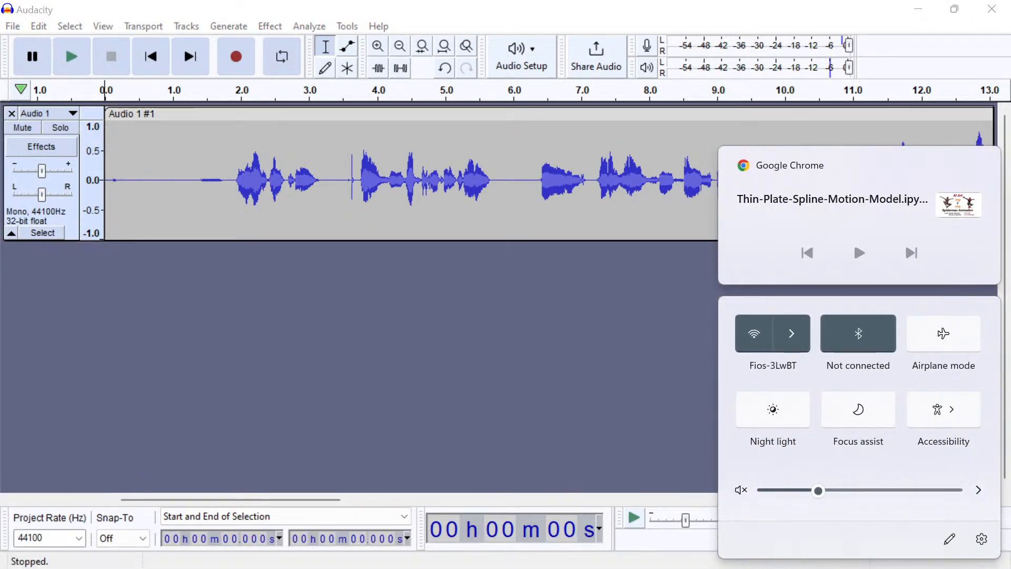
left_click(741, 489)
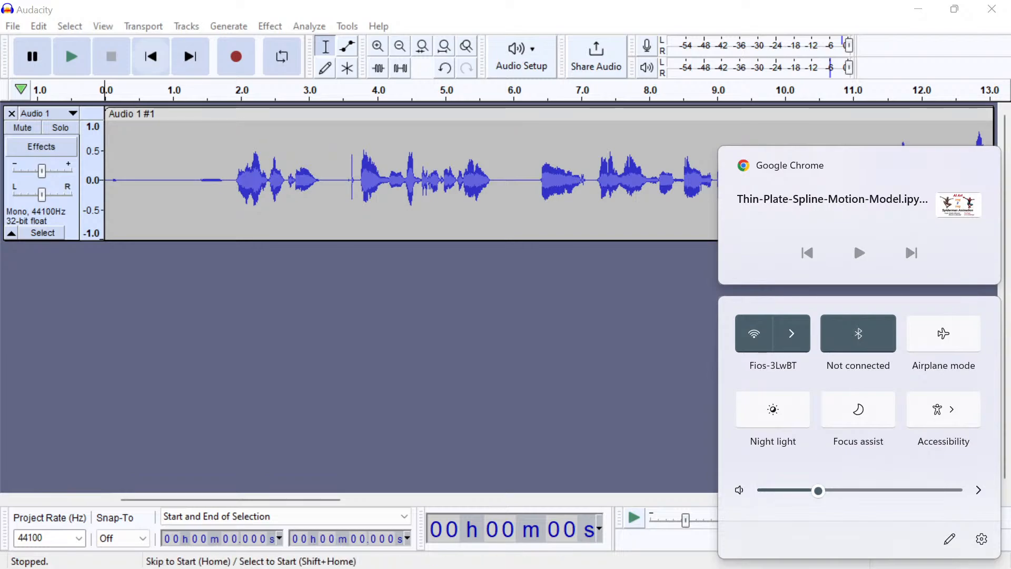
left_click(148, 60)
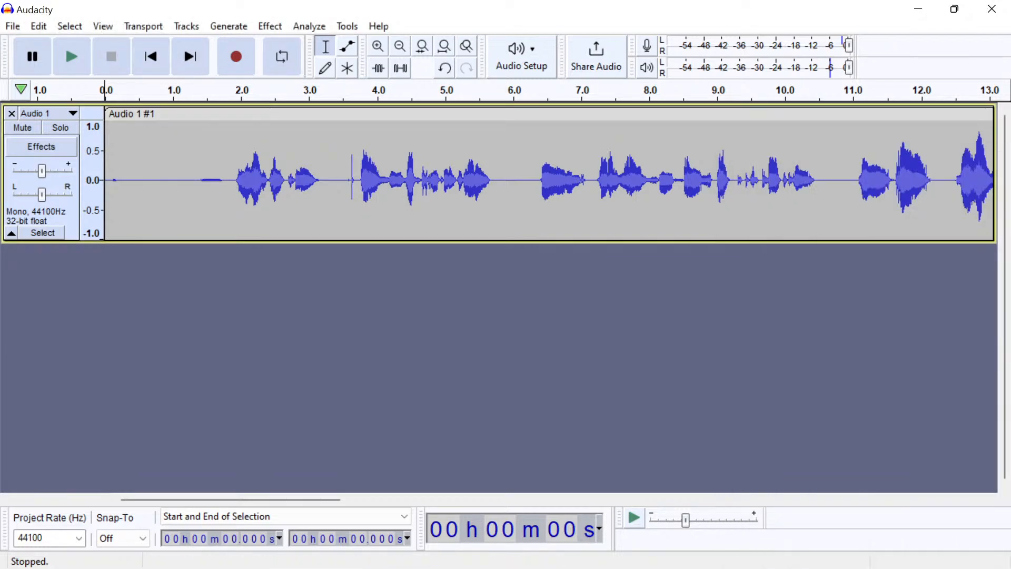
left_click(32, 56)
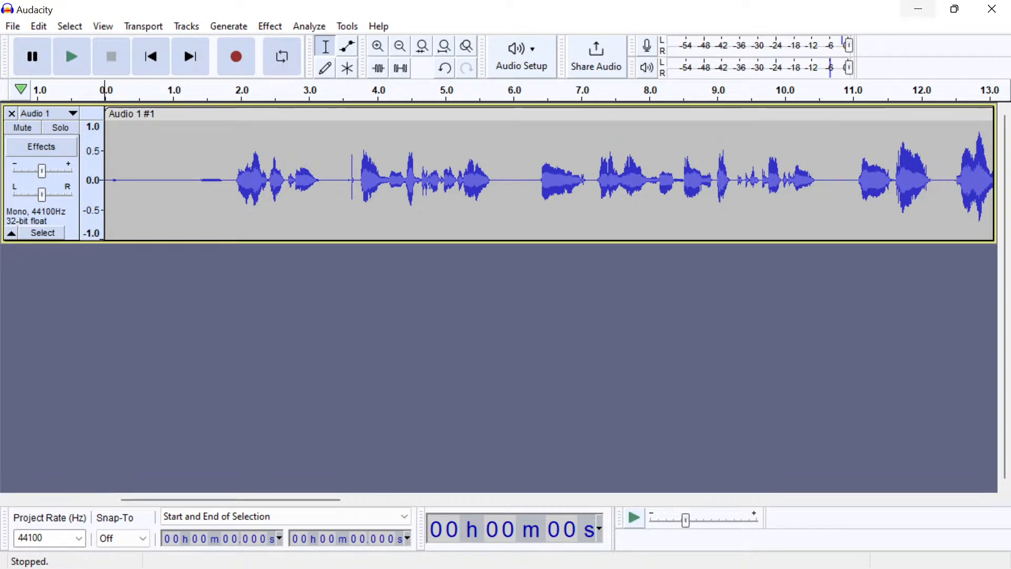
left_click(32, 56)
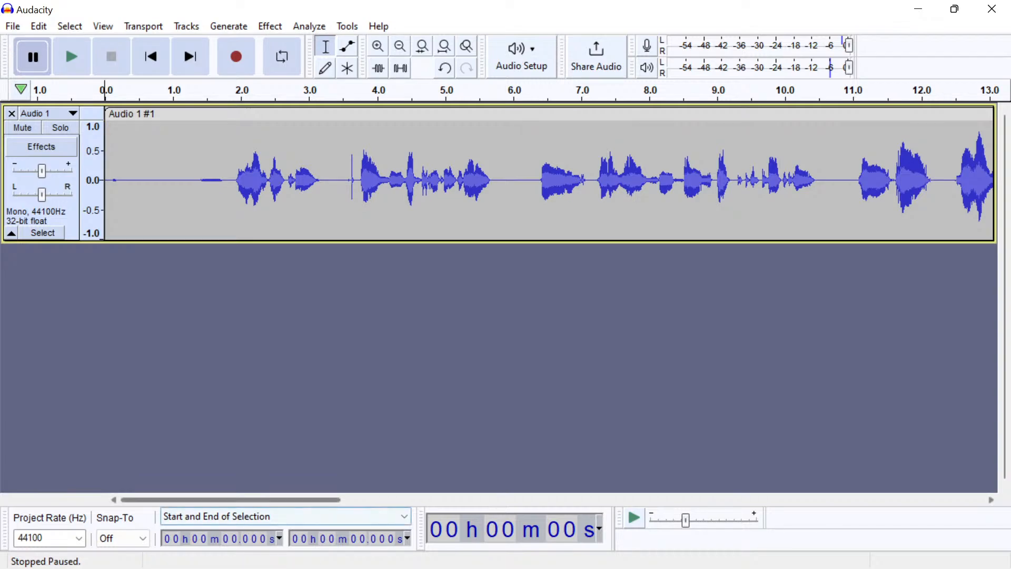
mouse_move(231, 499)
left_mouse_down()
mouse_move(876, 499)
mouse_move(229, 499)
left_mouse_up()
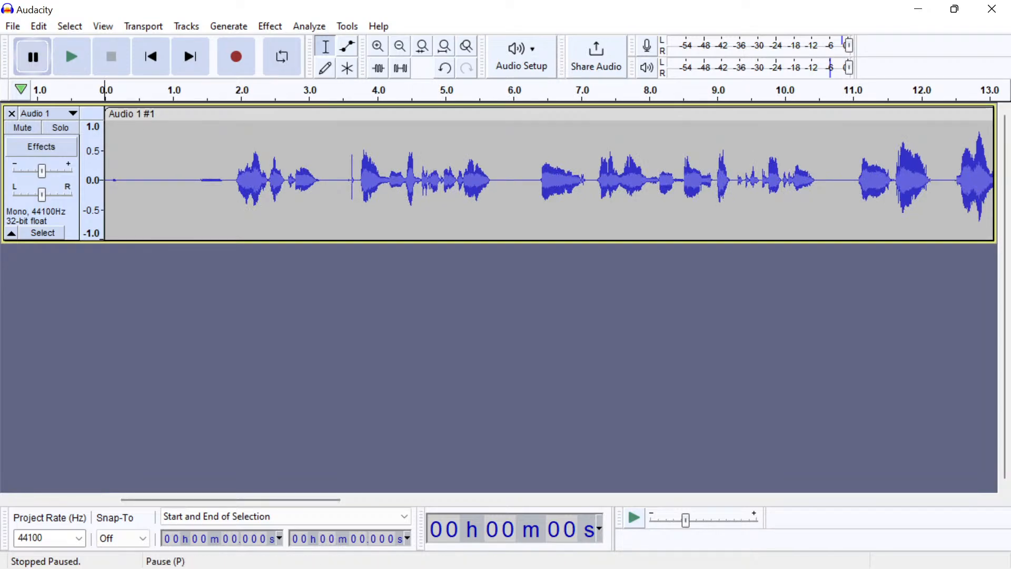
left_click(33, 56)
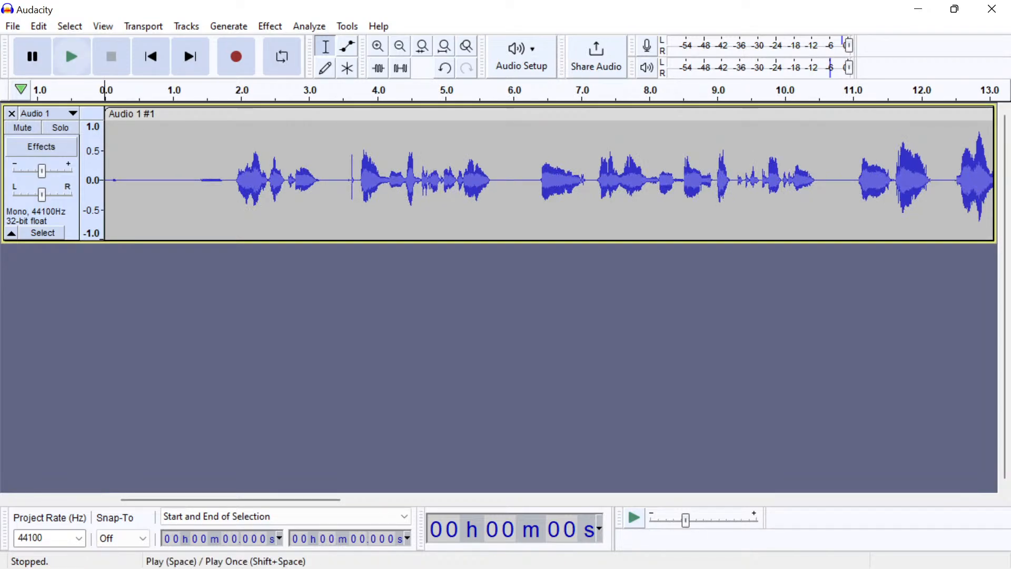
Minimize Audacity, pause the driving1 clip in Windows Media Player, and close the player
left_click(918, 9)
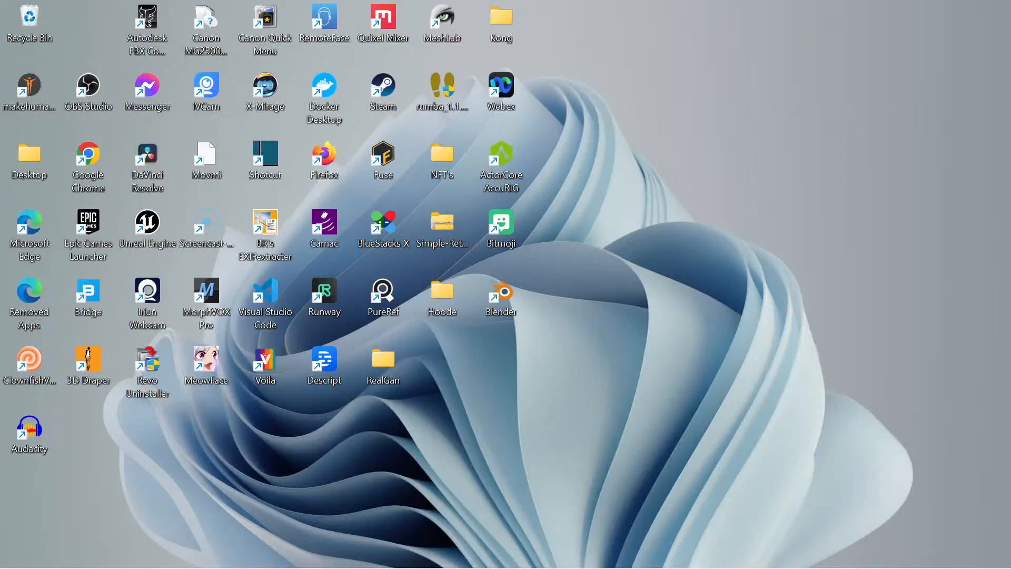
mouse_move(775, 559)
left_click(739, 551)
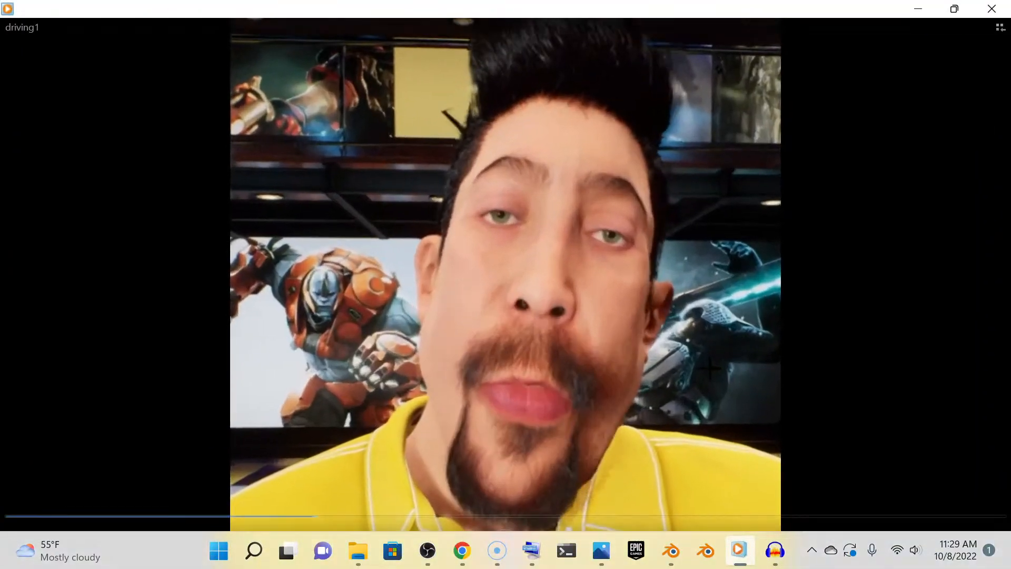
left_click(505, 548)
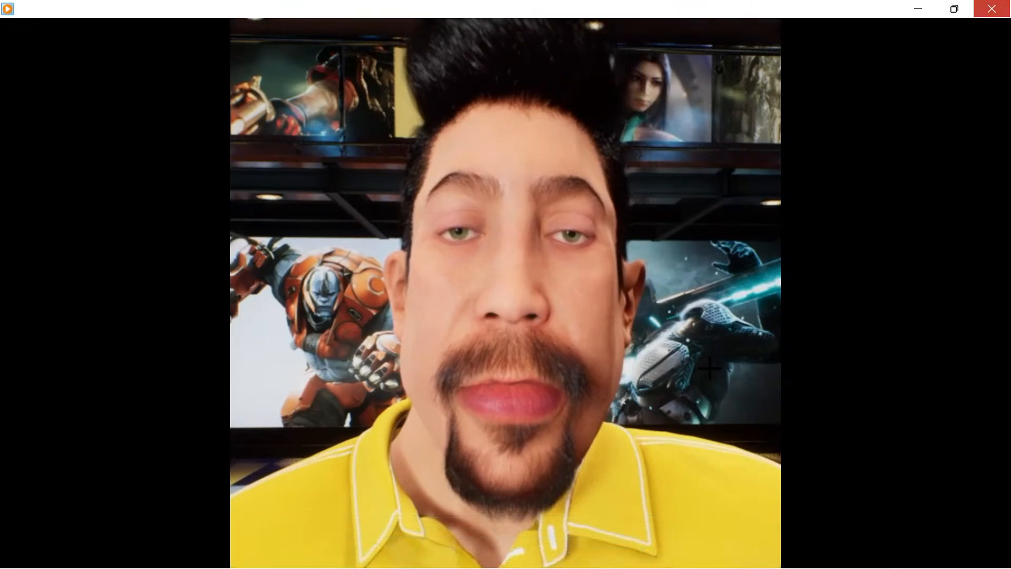
left_click(992, 9)
Restore Audacity, play the trimmed recording from the start to about 23 seconds, stop playback, and minimize the window
mouse_move(738, 567)
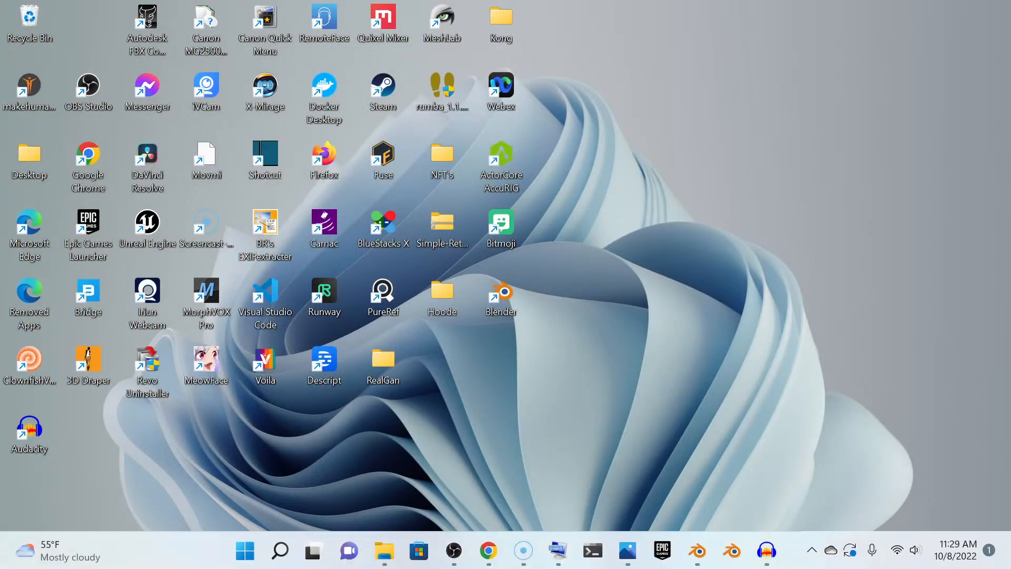
left_click(767, 550)
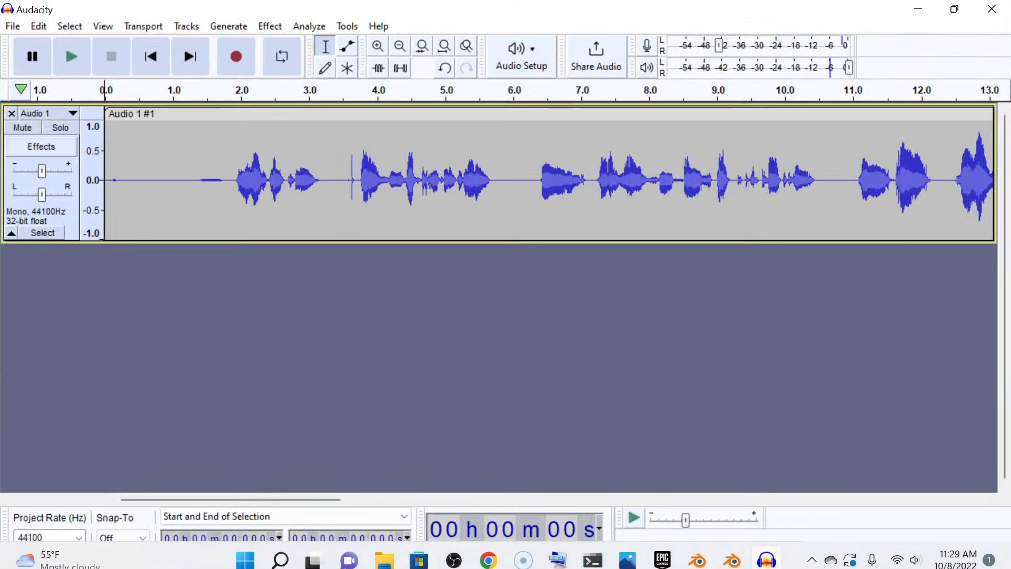
left_click(71, 57)
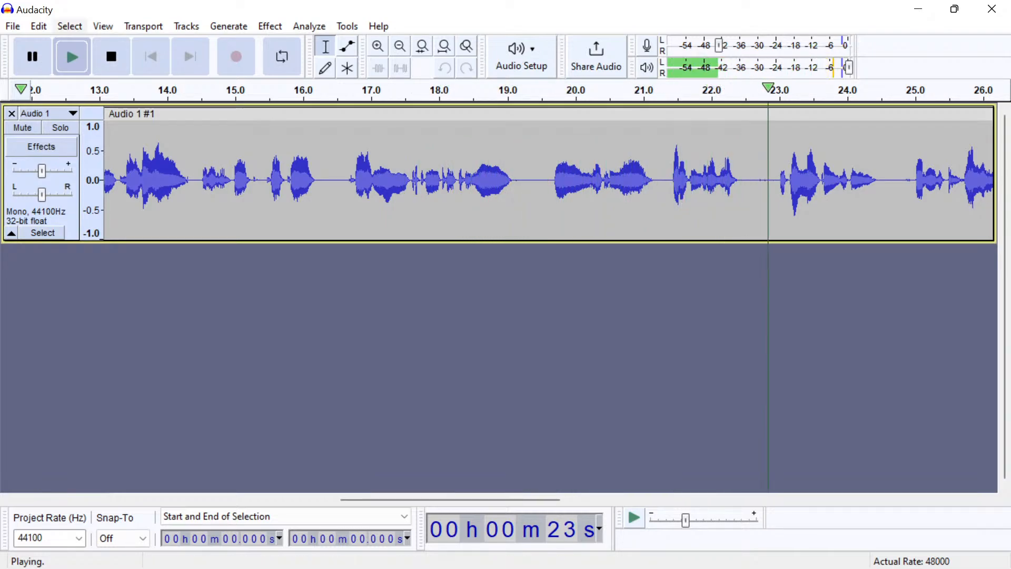
left_click(111, 56)
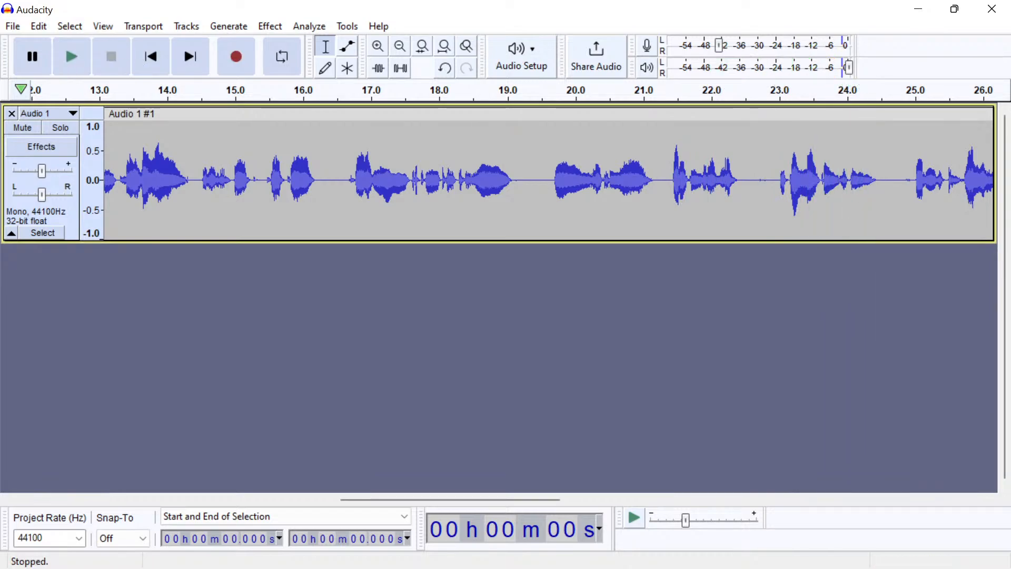
left_click(919, 9)
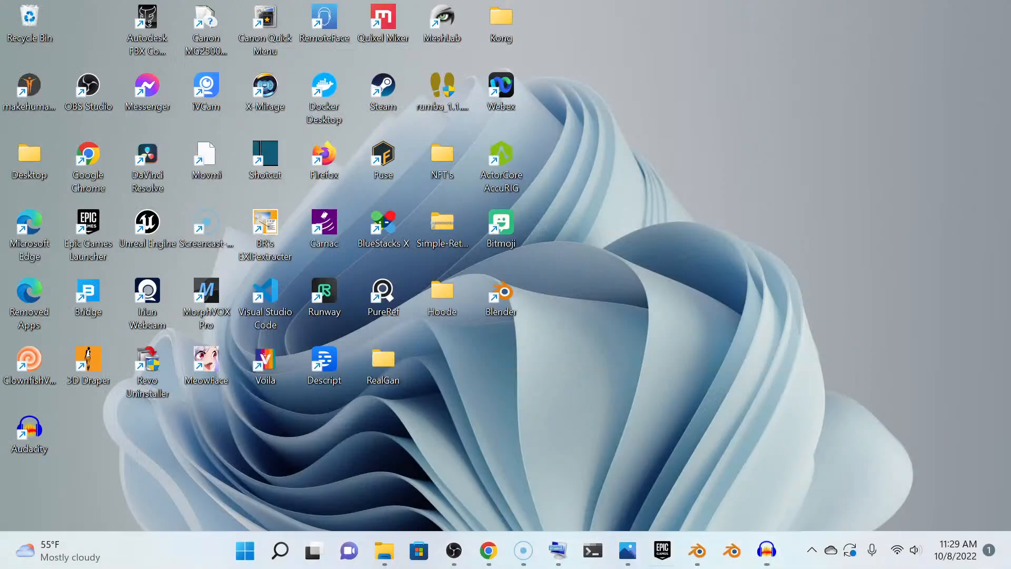
Switch to the Vidclip folder in File Explorer and open the driving clip with Media Player
mouse_move(766, 550)
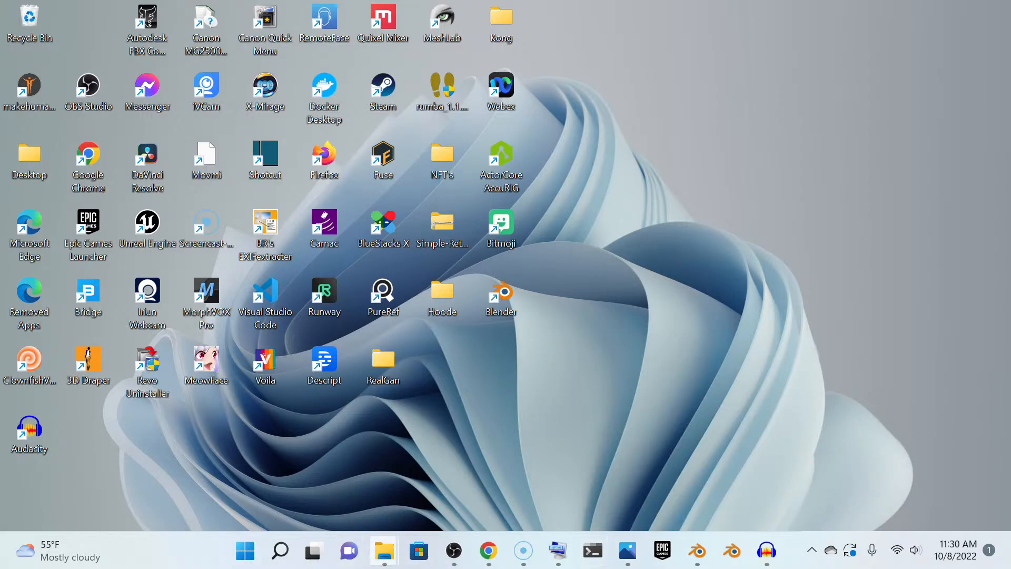
mouse_move(385, 550)
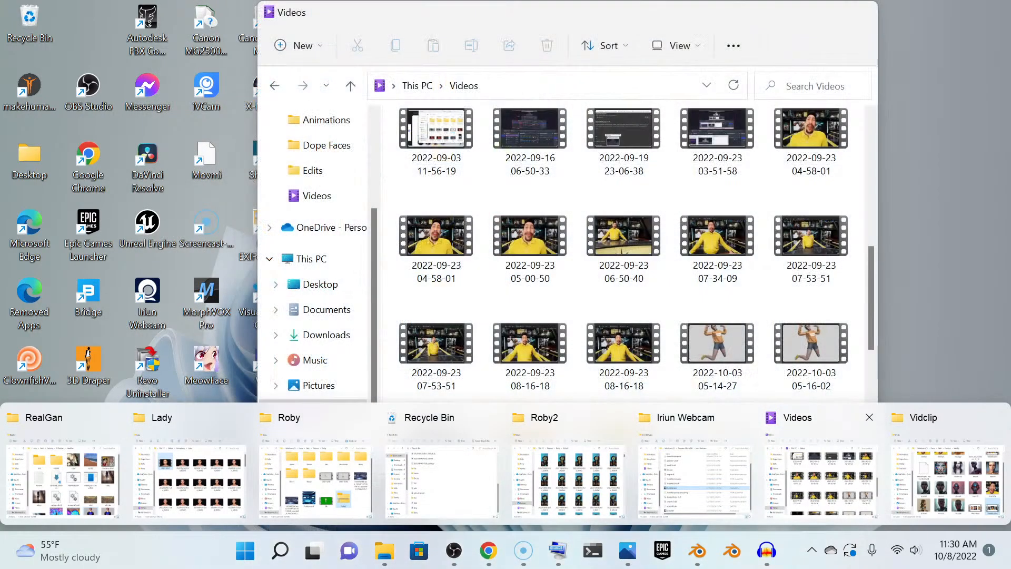
left_click(822, 474)
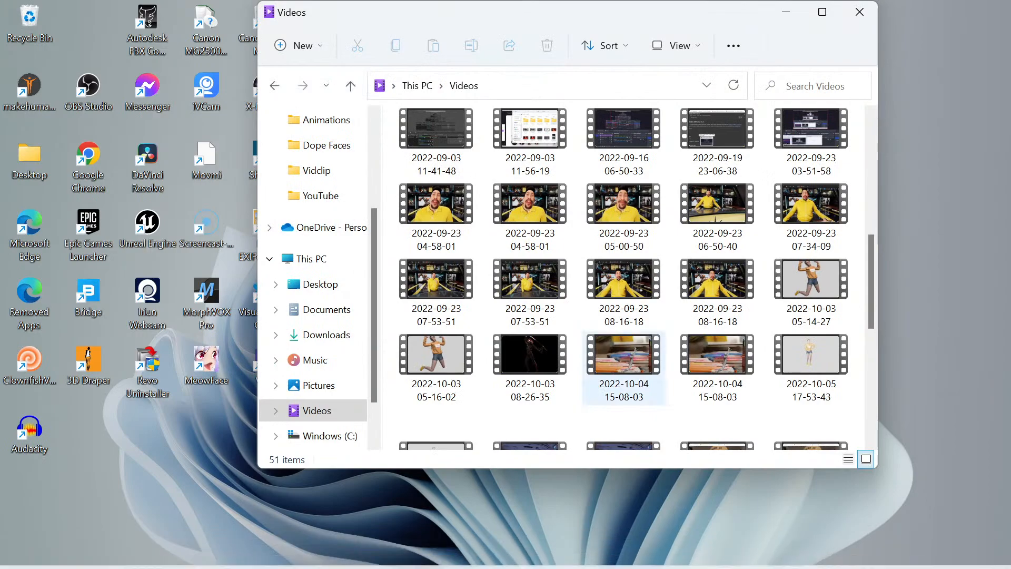
mouse_move(384, 550)
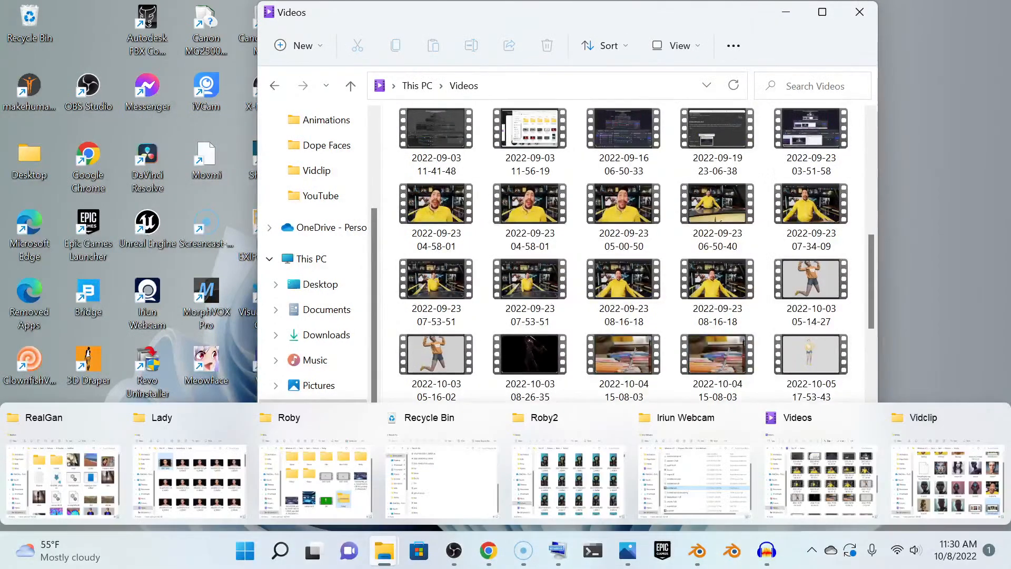
left_click(943, 474)
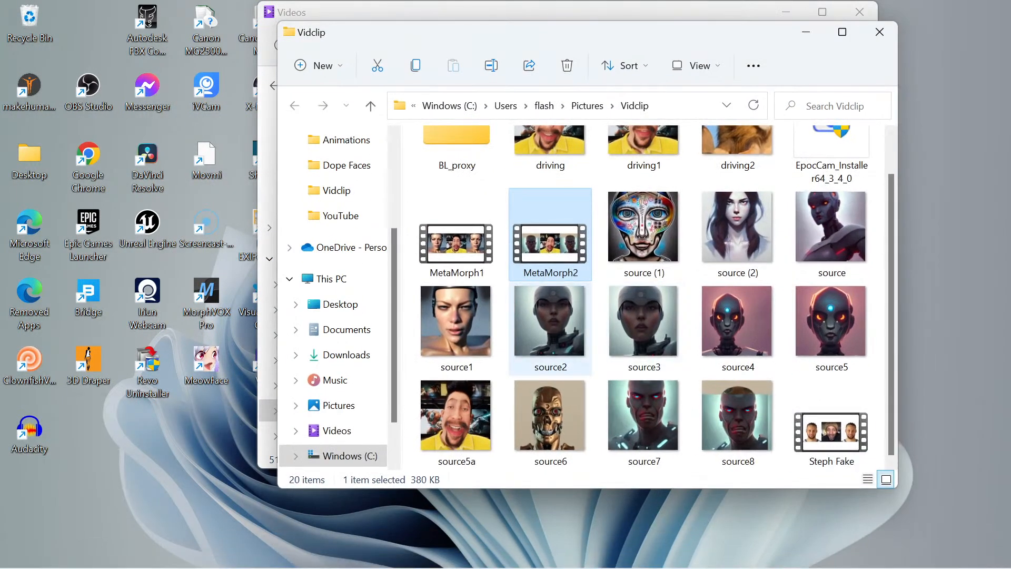
scroll(656, 298, "up", 2)
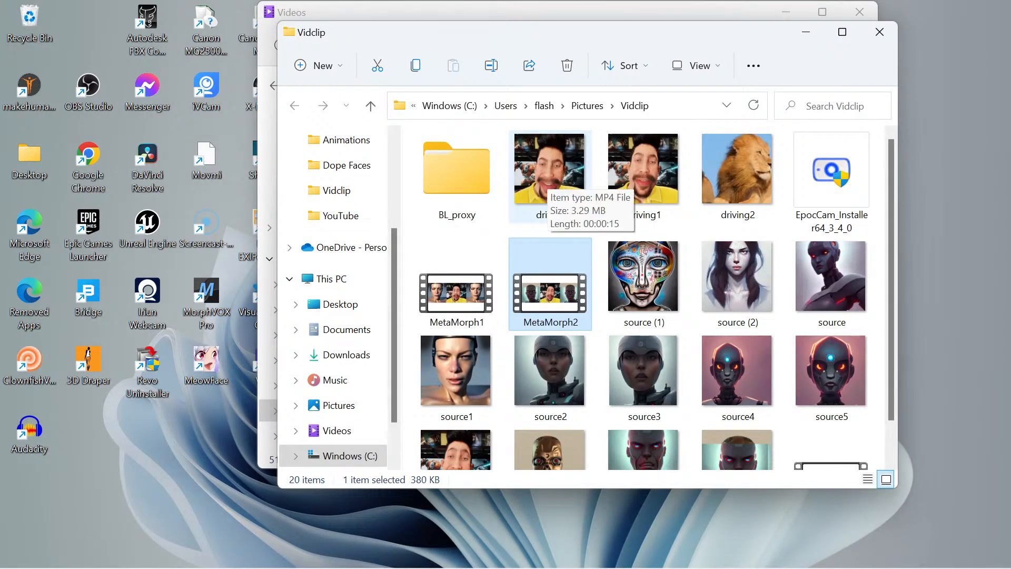
left_click(548, 176)
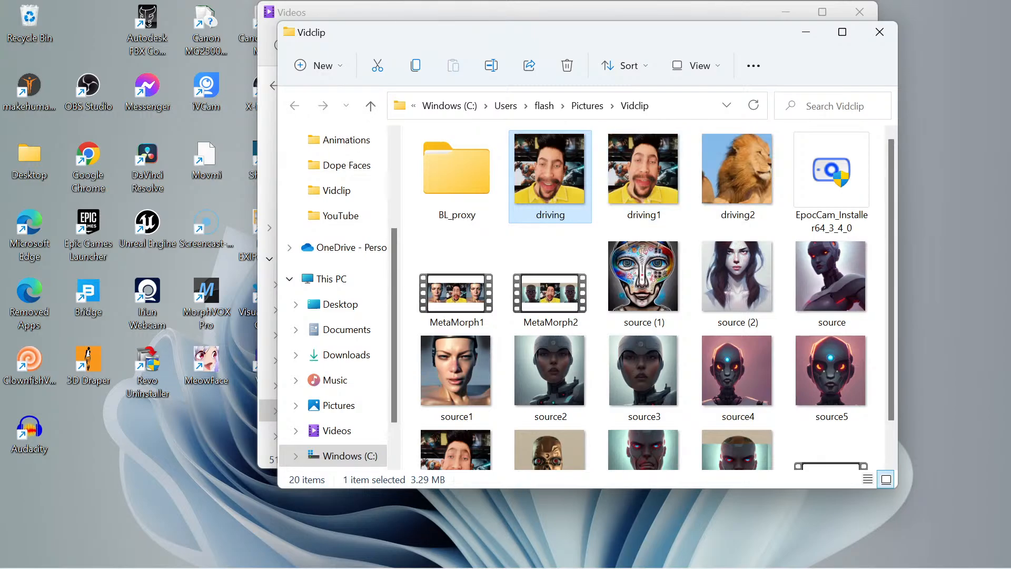
right_click(549, 176)
mouse_move(611, 253)
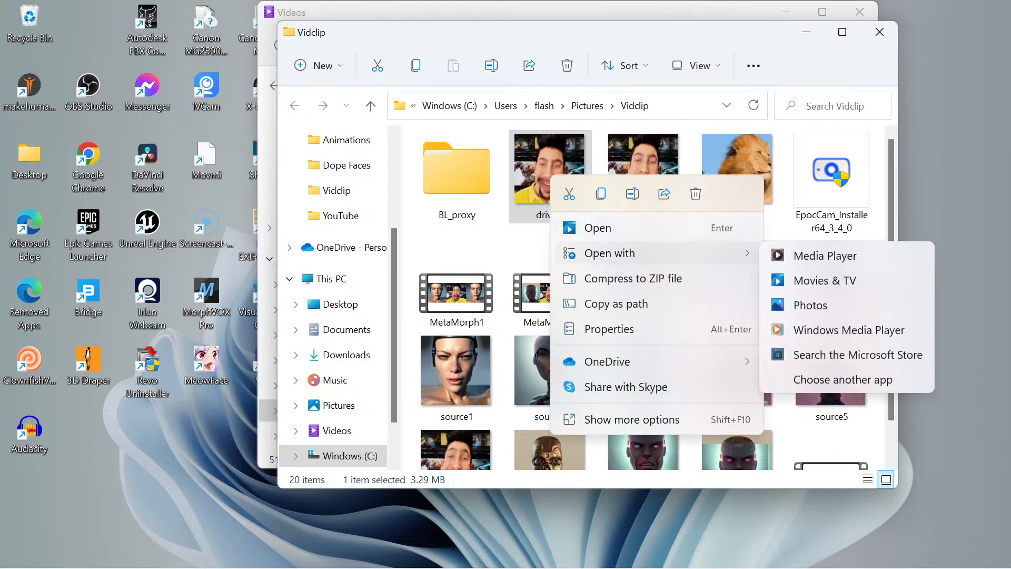
left_click(824, 255)
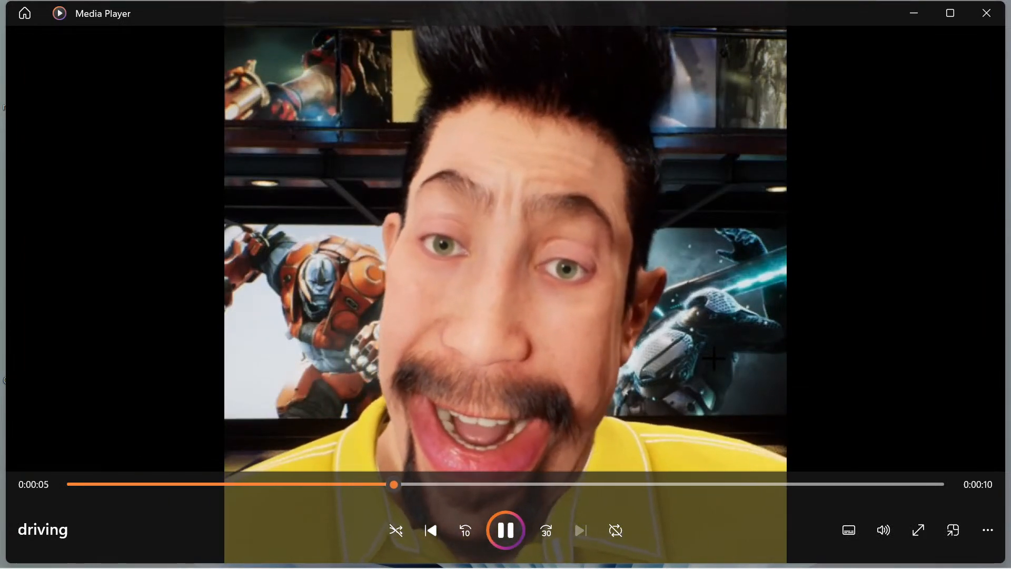
Check the driving clip's end around 13 seconds, replay its opening, pause it, and minimize the player
left_click(906, 484)
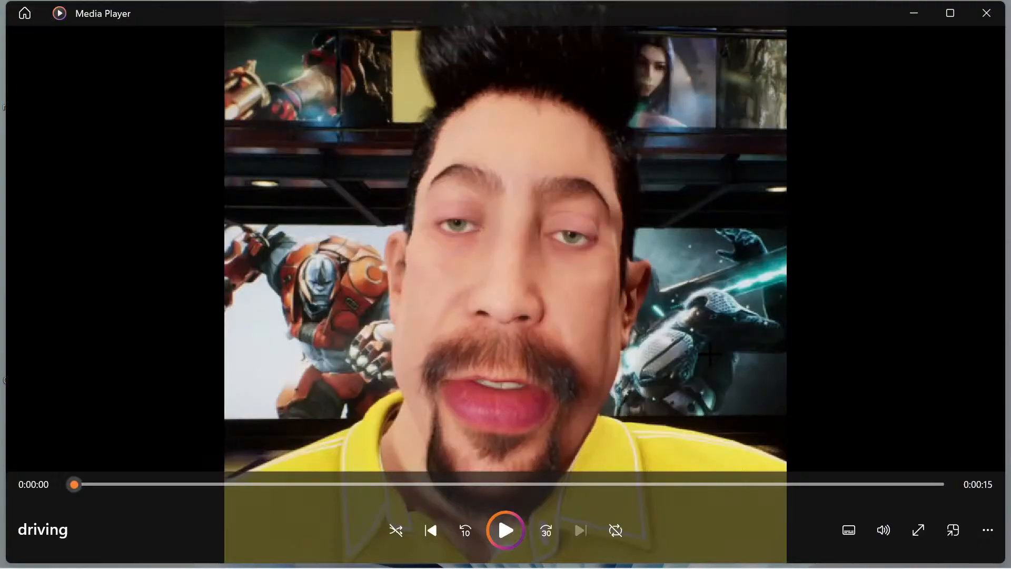
left_click(829, 484)
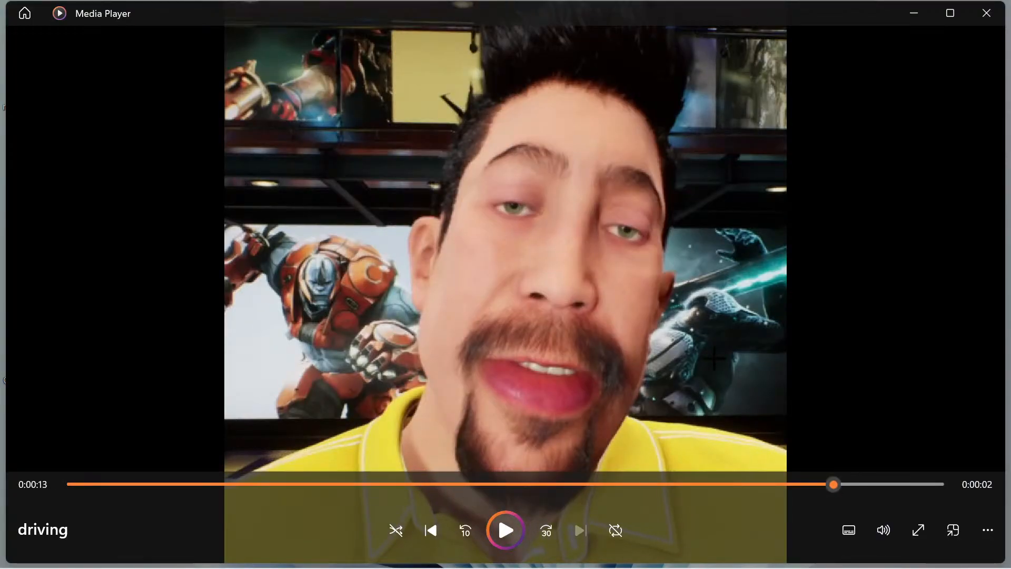
left_click(497, 516)
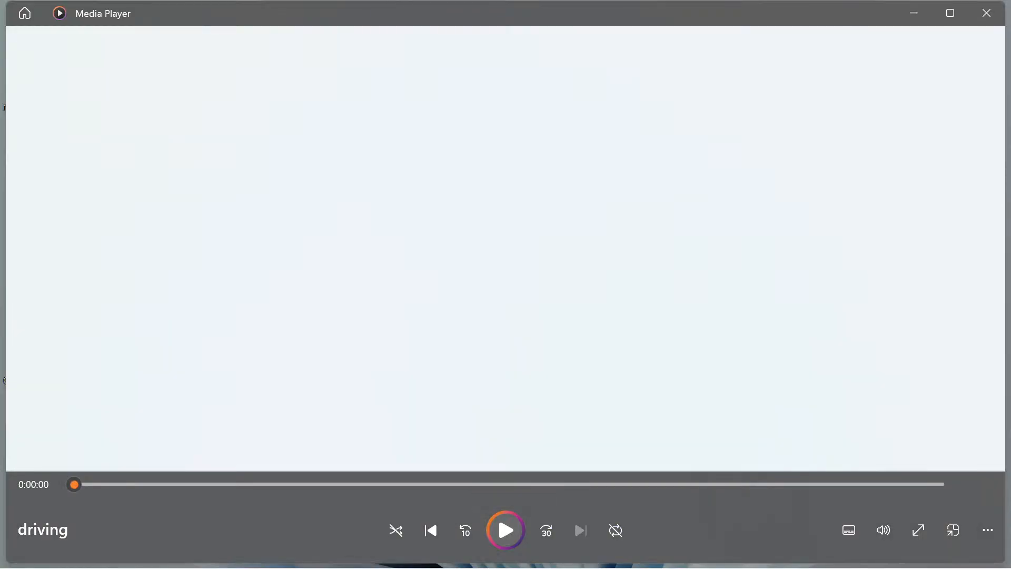
left_click(505, 529)
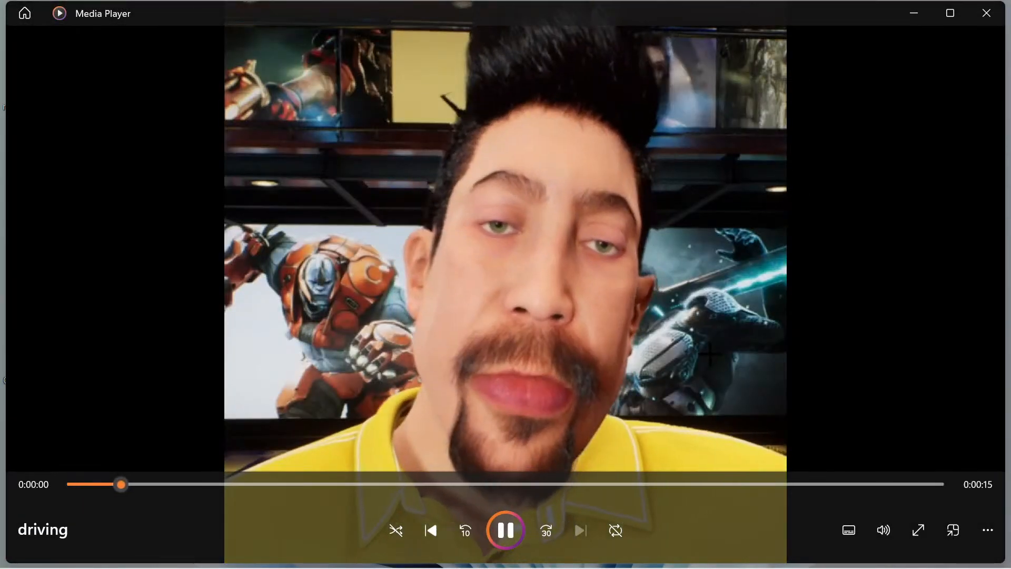
left_click(497, 516)
left_click(913, 13)
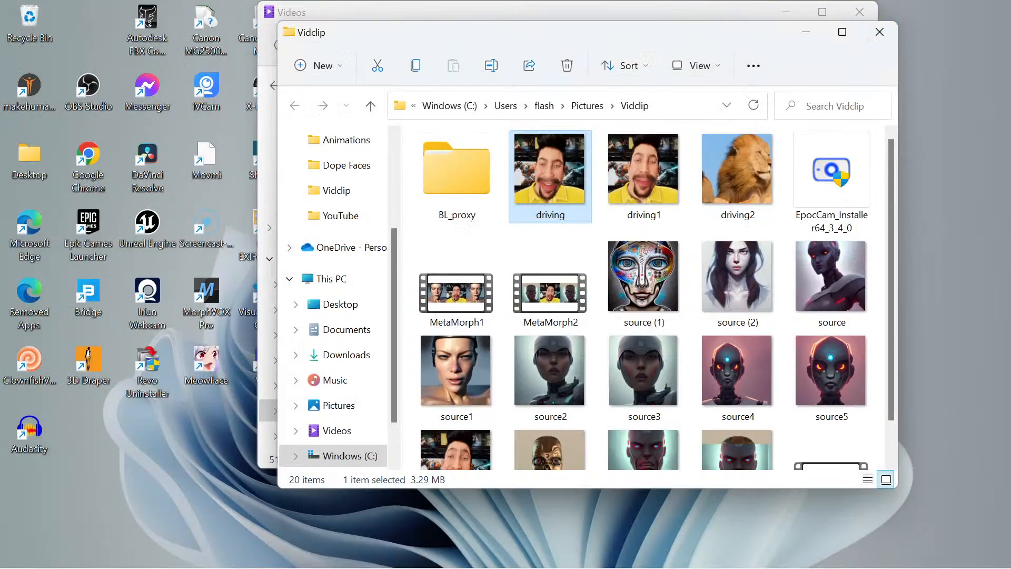
Return to Audacity, play the recording from about 10.4 seconds, and stop at about 16 seconds
mouse_move(670, 550)
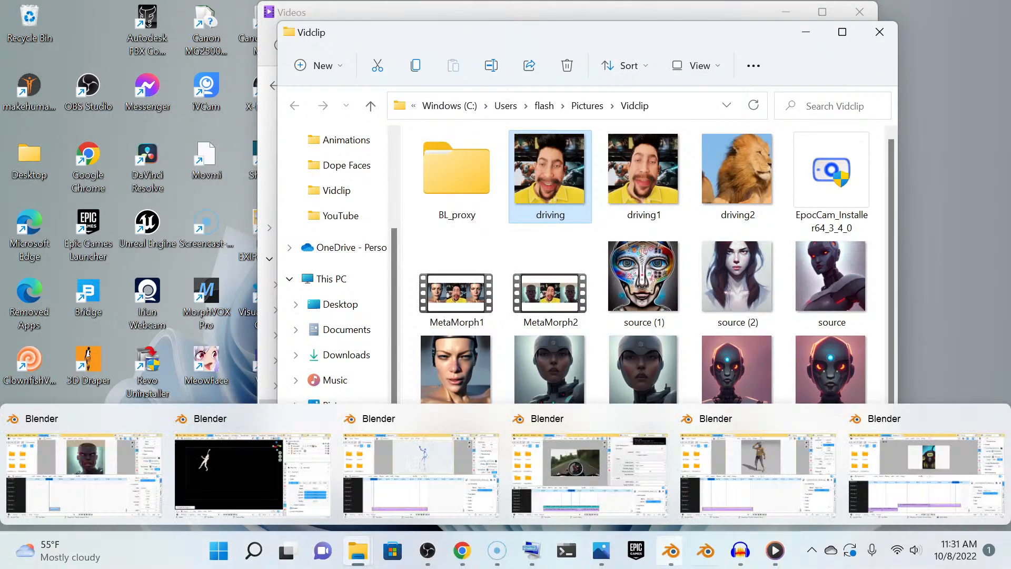
left_click(740, 550)
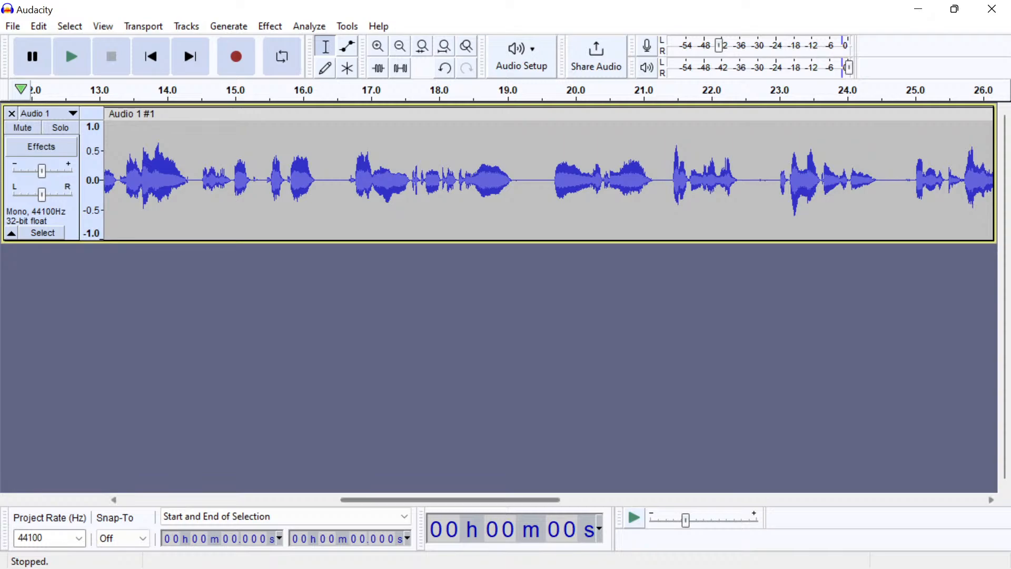
left_click(150, 56)
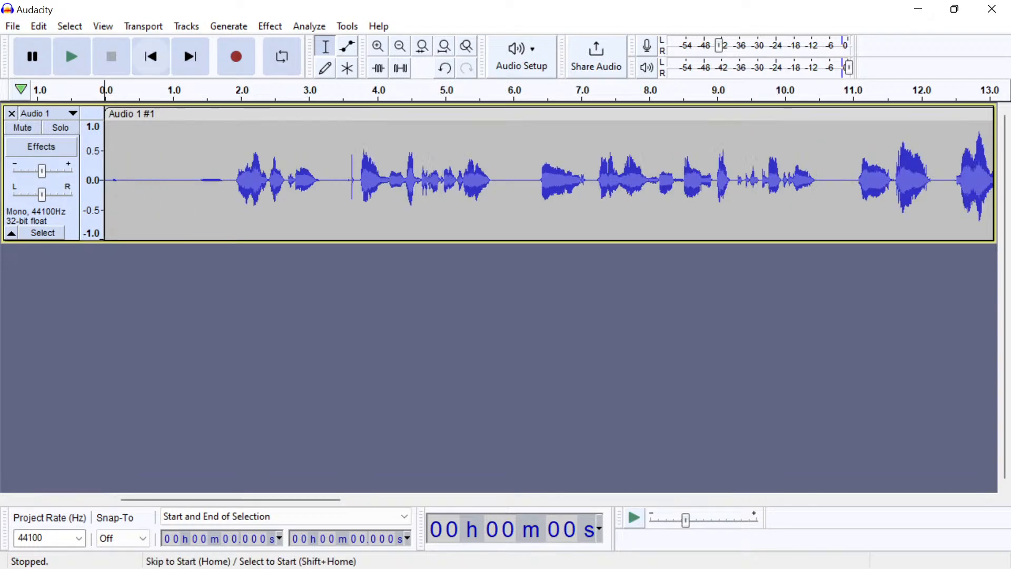
left_click_drag(245, 179, 712, 179)
left_click(814, 179)
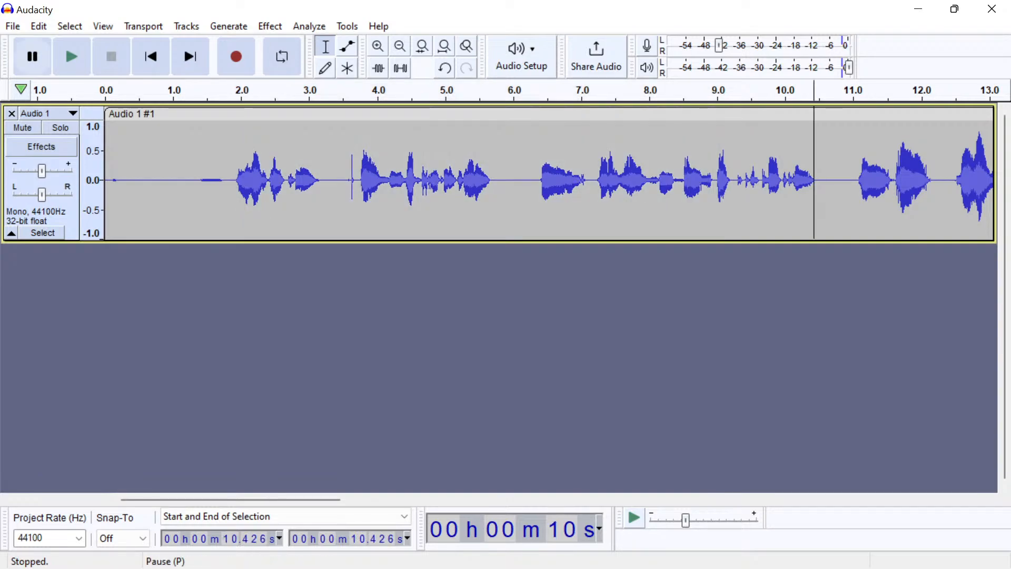
left_click(72, 57)
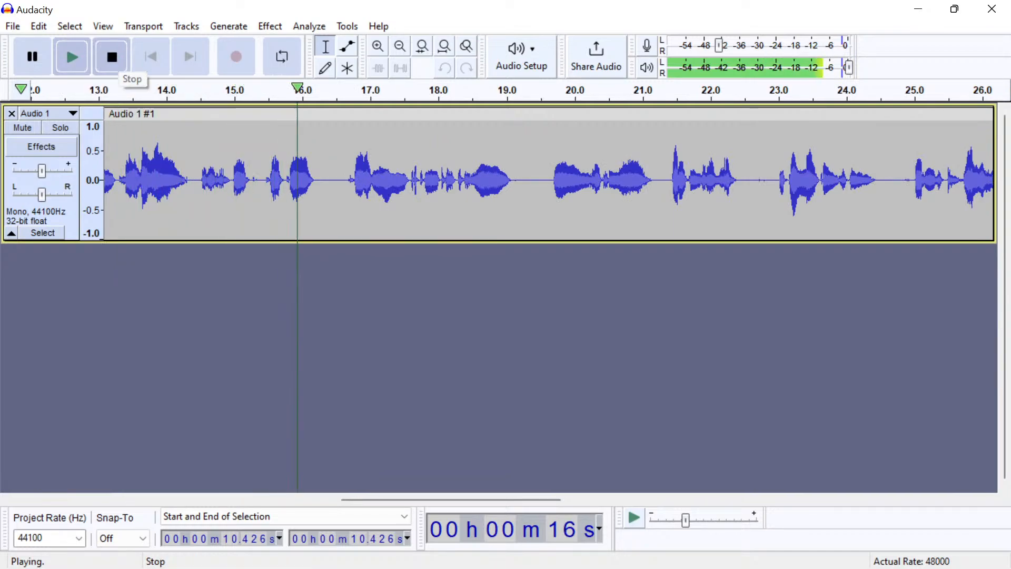
left_click(111, 57)
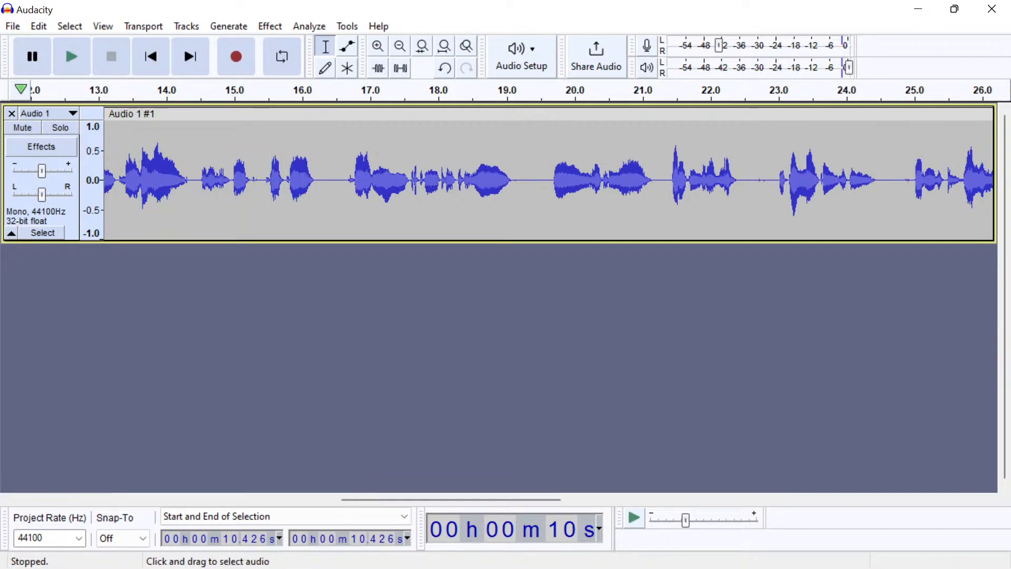
Delete the recording from about 16.4 seconds to its end, and cut about 1.8 seconds of lead-in before the first speech
left_click_drag(328, 179, 998, 179)
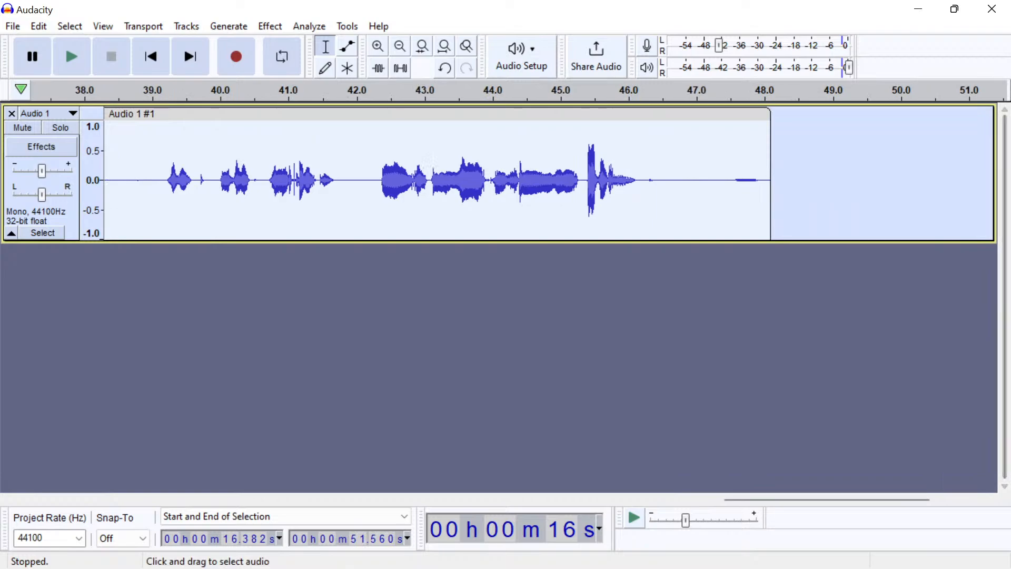
key("Delete")
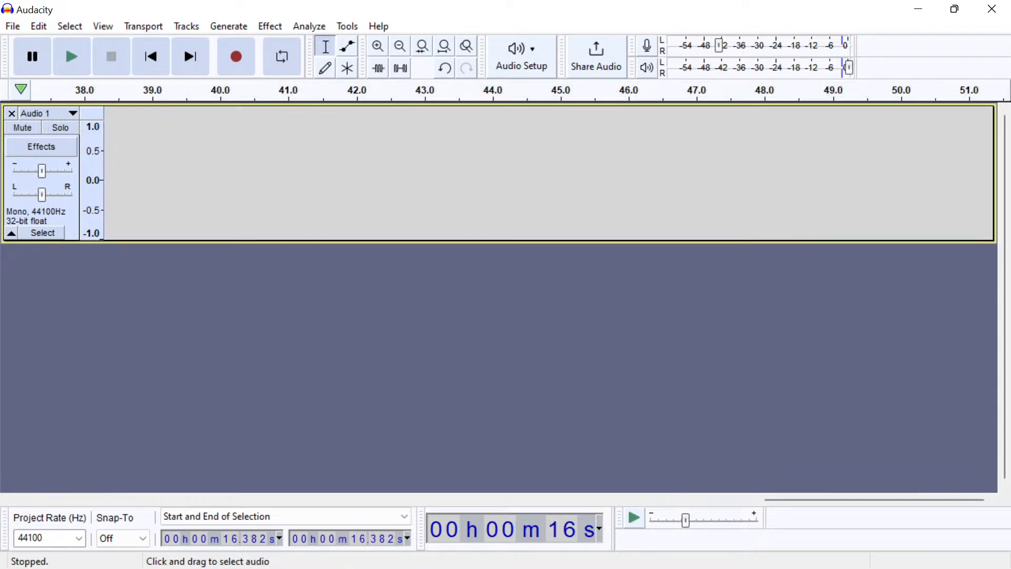
left_click(151, 56)
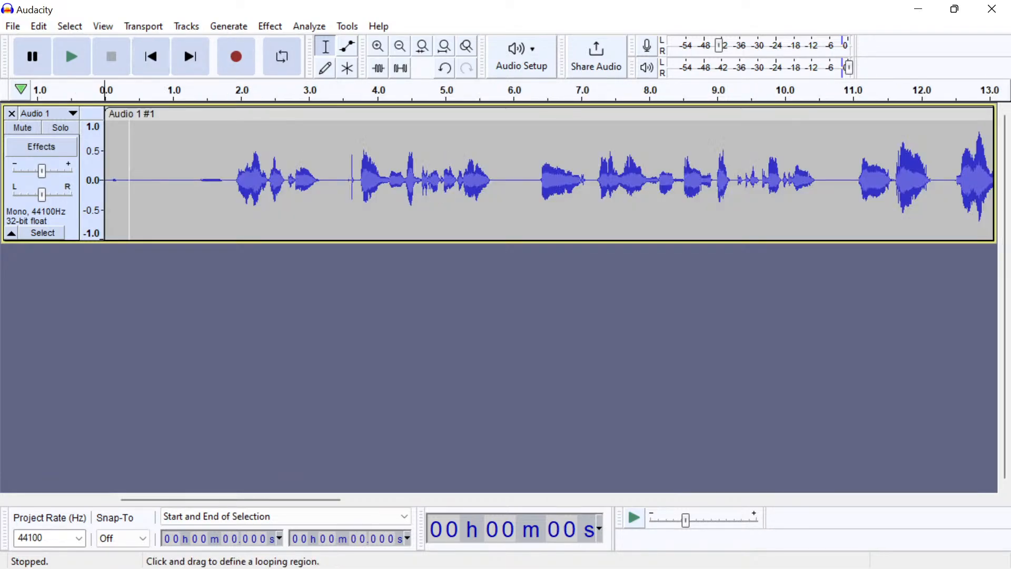
left_click_drag(224, 179, 105, 179)
key("Delete")
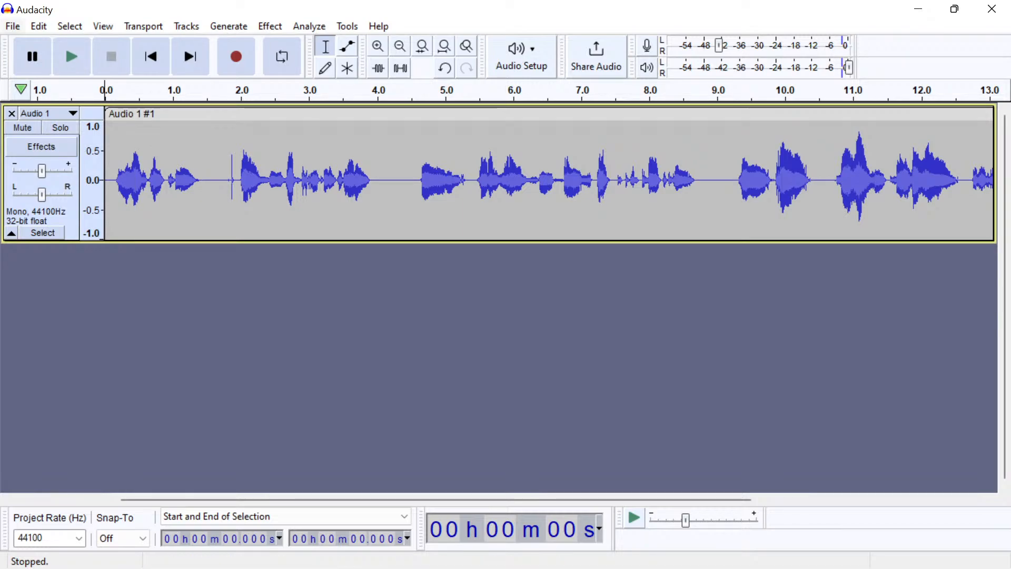
Start exporting the trimmed audio as an MP3 file named MetaMorph
left_click(13, 26)
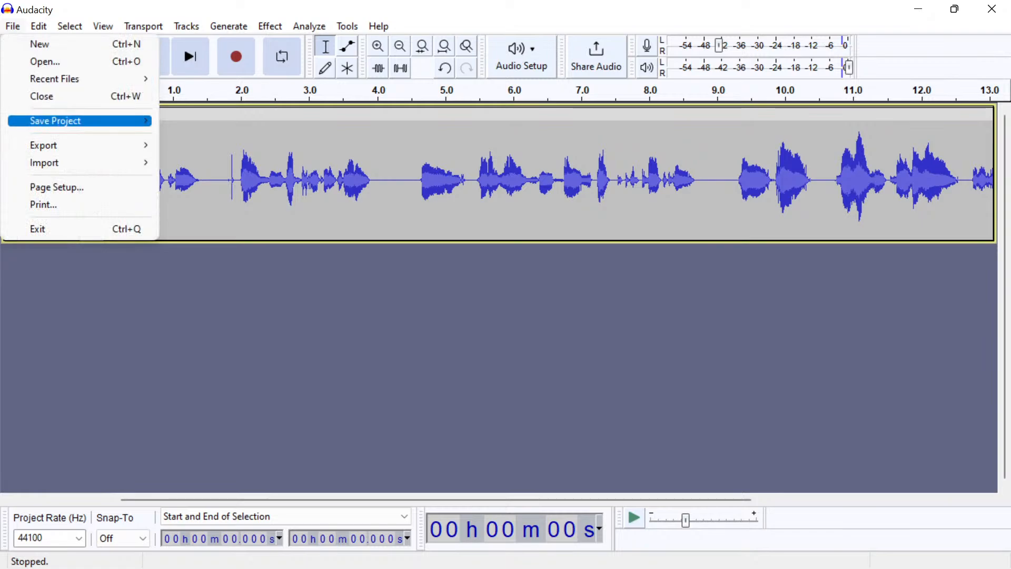
mouse_move(79, 145)
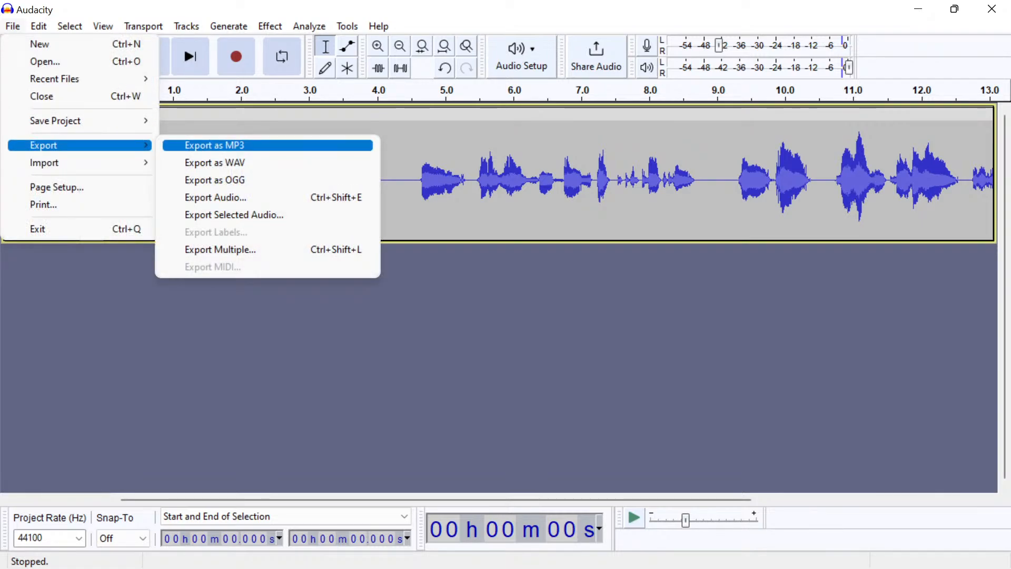
left_click(216, 145)
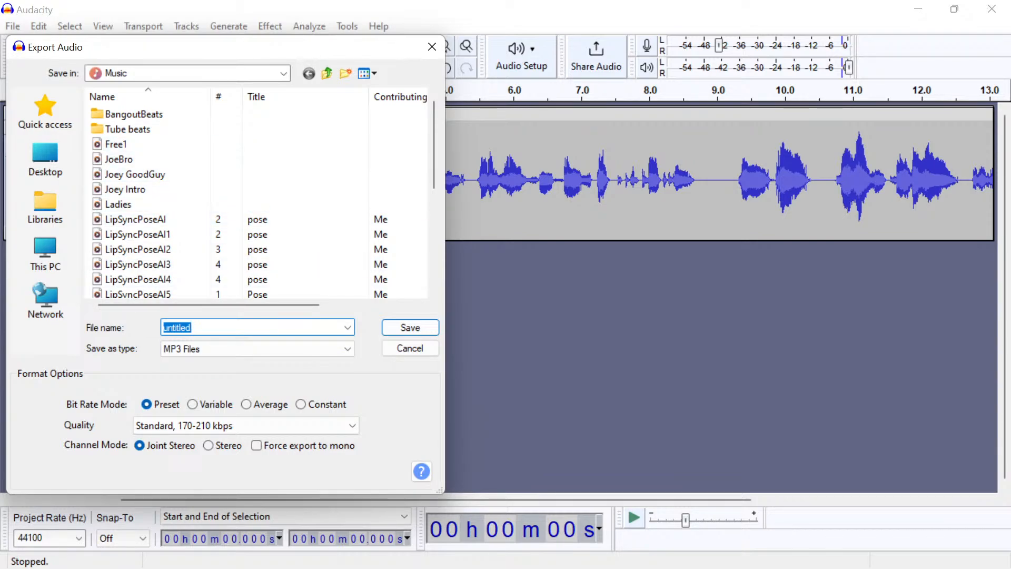
type("Meta")
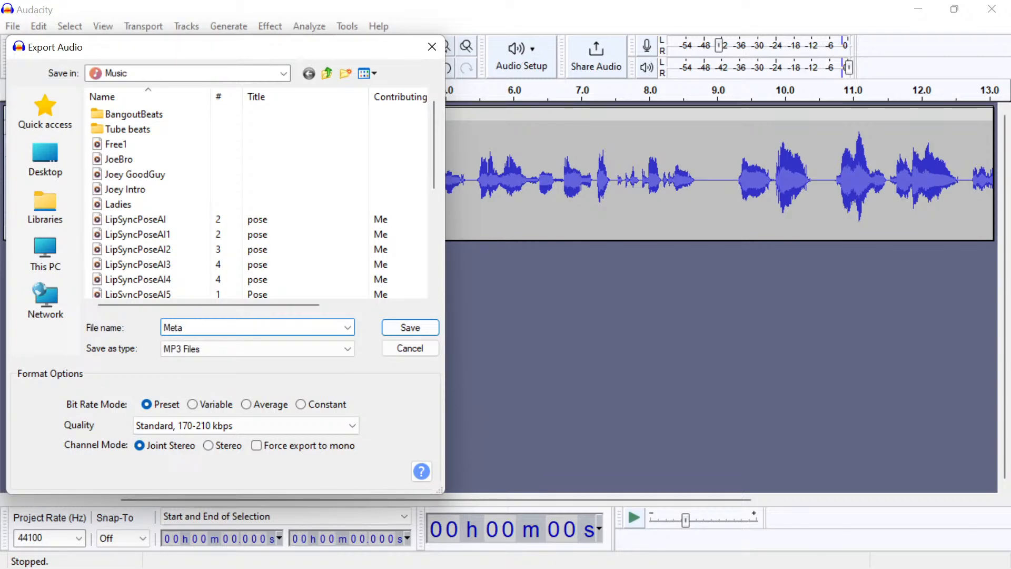
type("Morph")
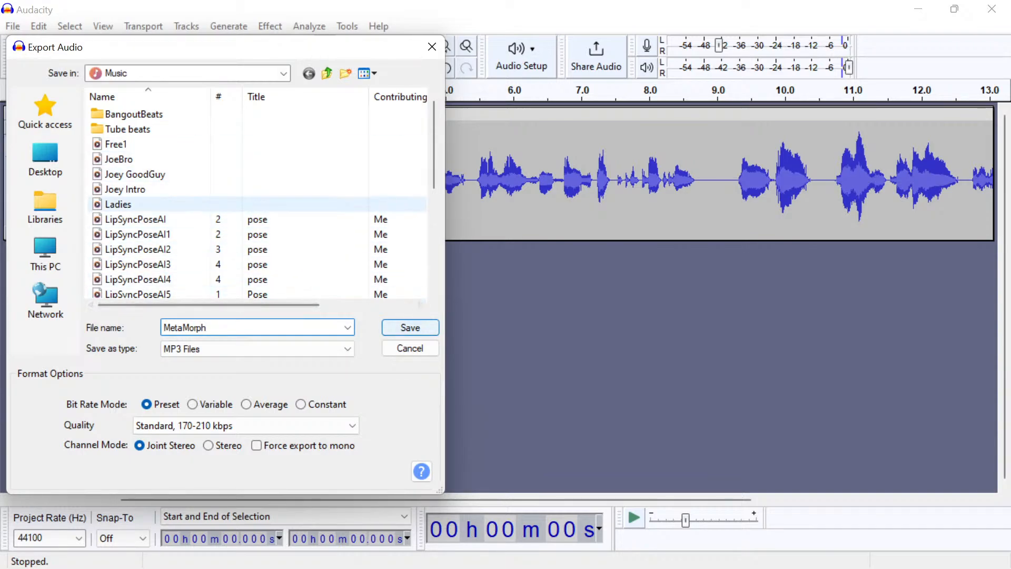
Choose the Vidclip folder inside Pictures as the export destination and save the MP3 there
left_click(283, 73)
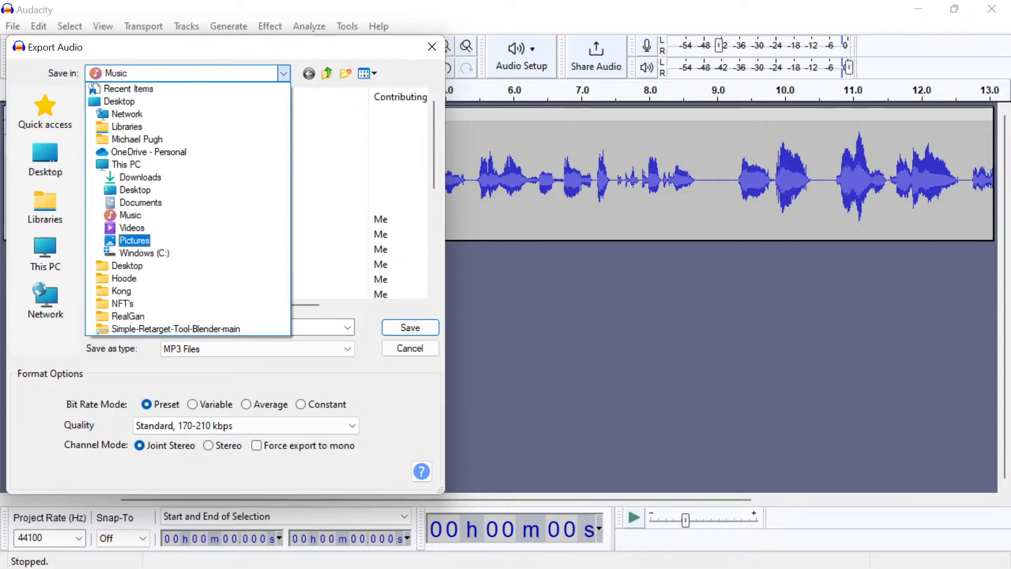
left_click(174, 241)
scroll(210, 248, "down", 2)
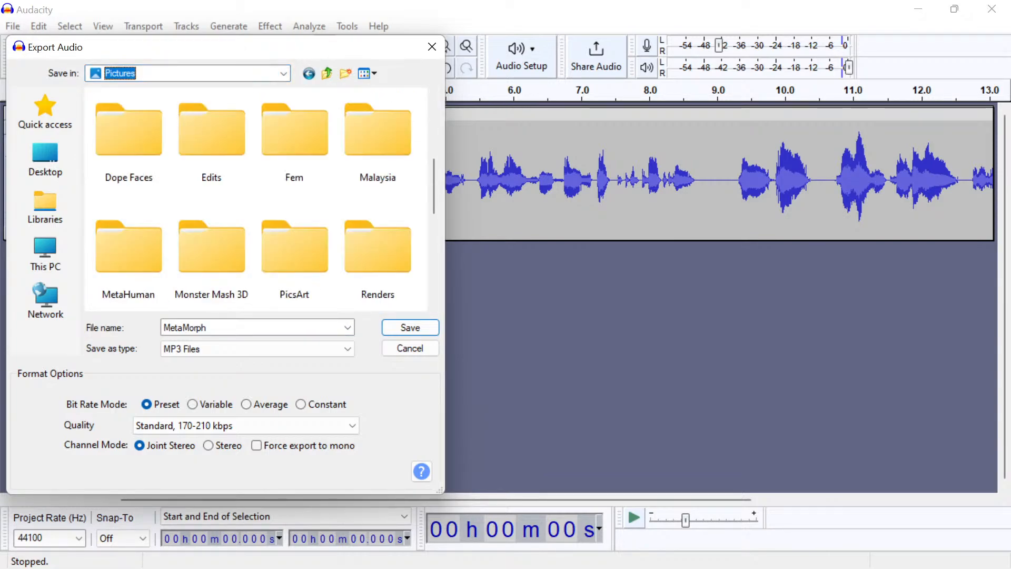
scroll(260, 200, "down", 3)
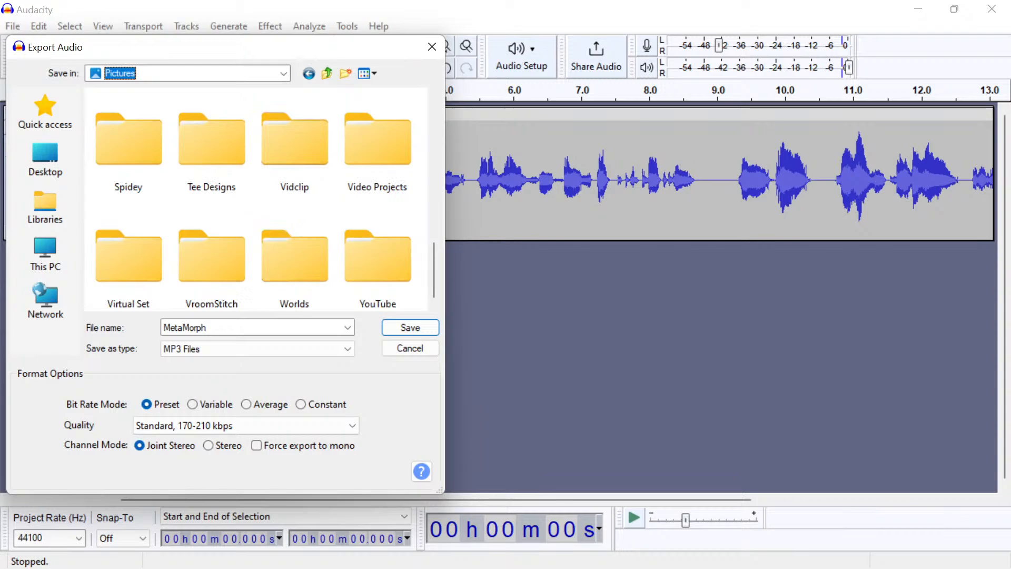
double_click(294, 140)
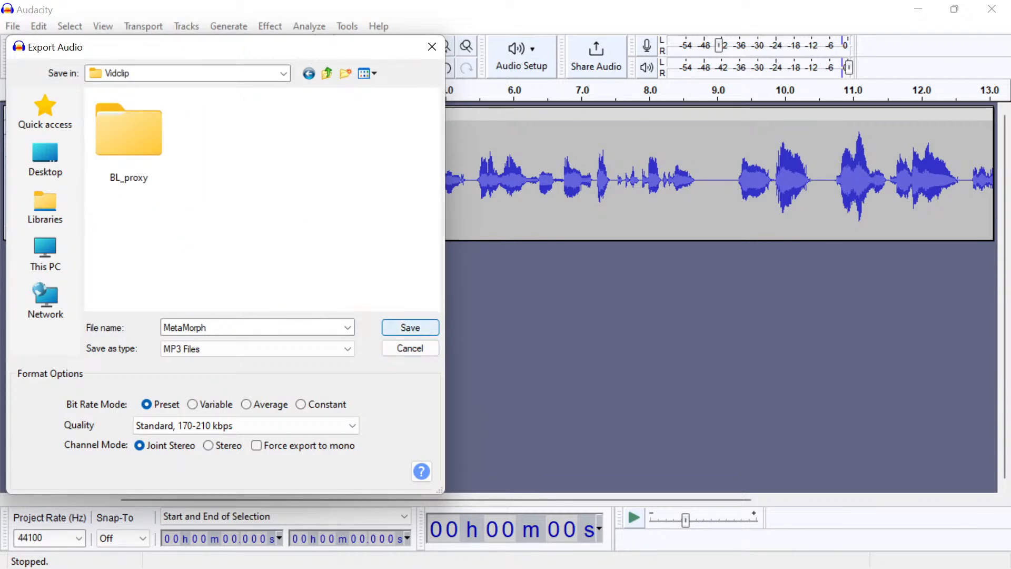
left_click(410, 327)
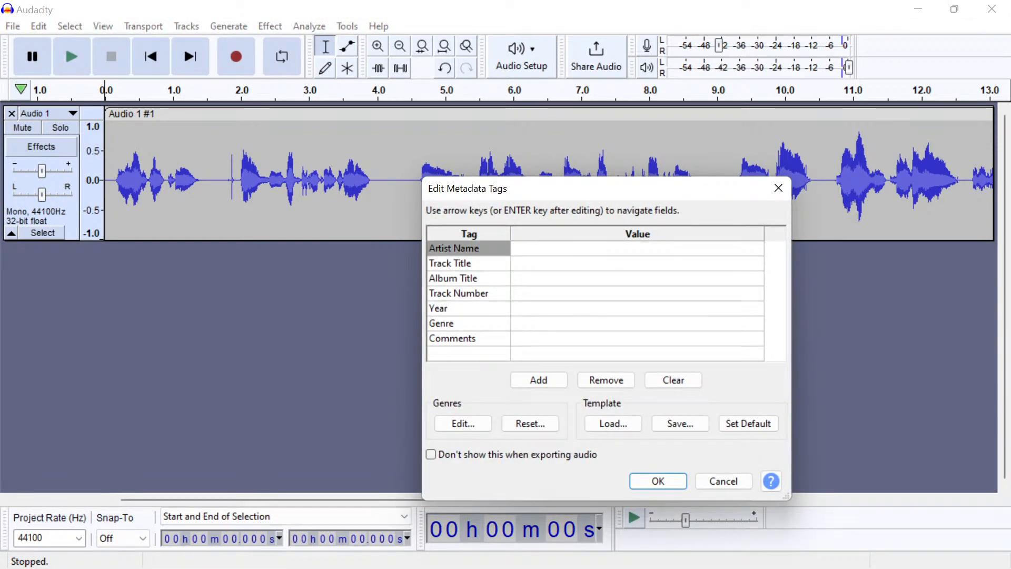
Enter Morph as the artist name and MetaMorph as the track title in the export metadata
type("M")
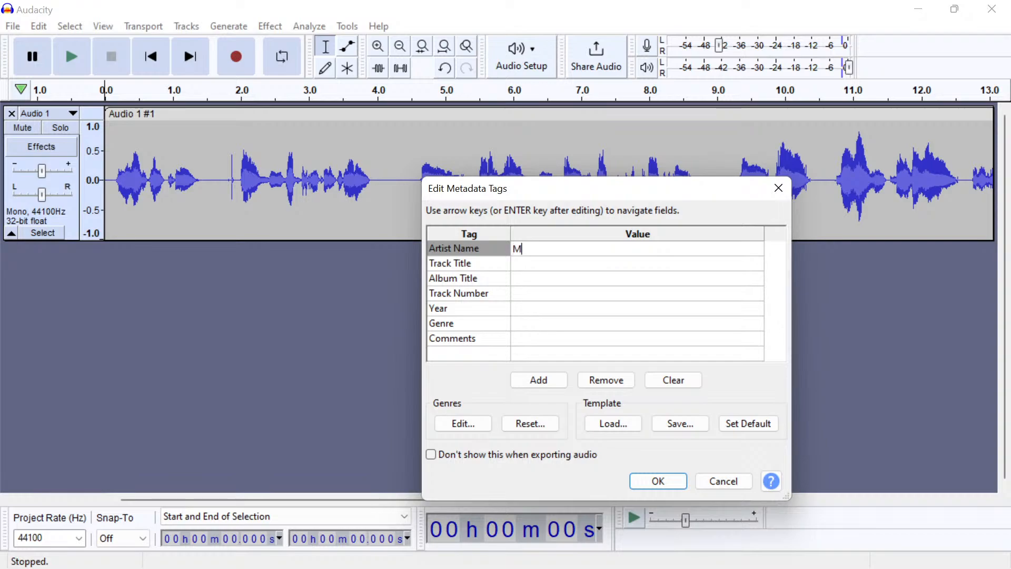
type("orph")
key("Return")
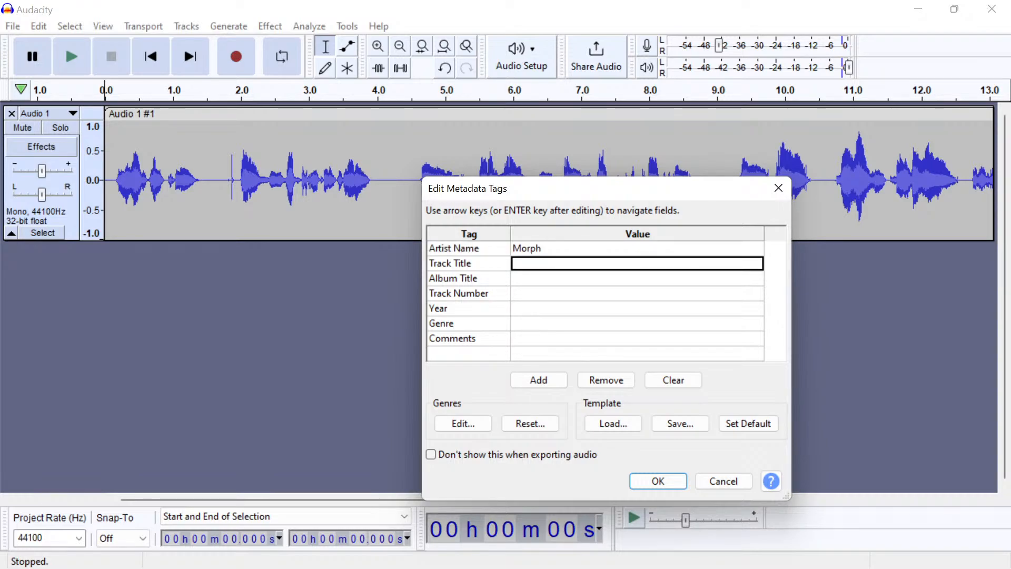
left_click(637, 264)
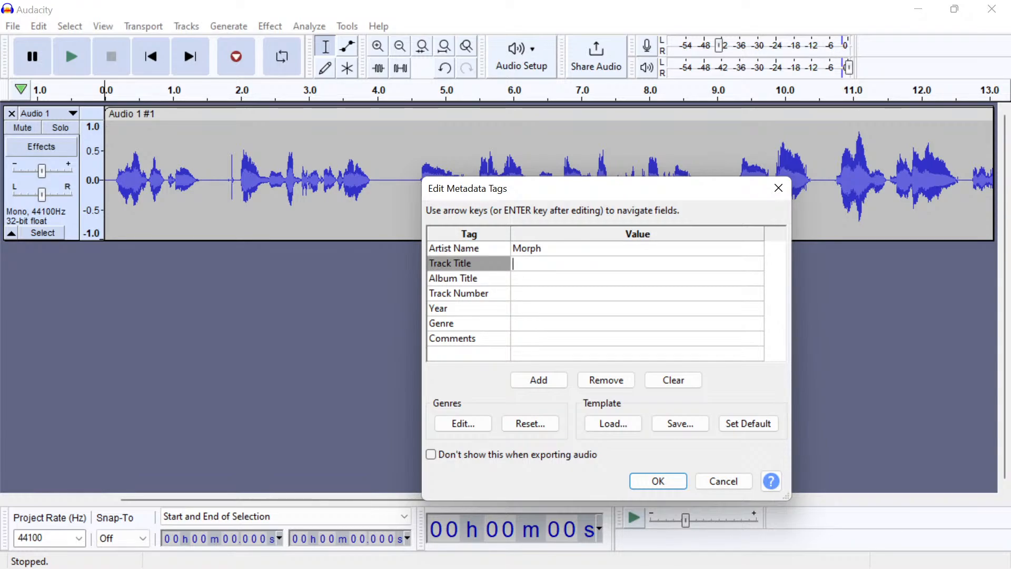
type("Meta")
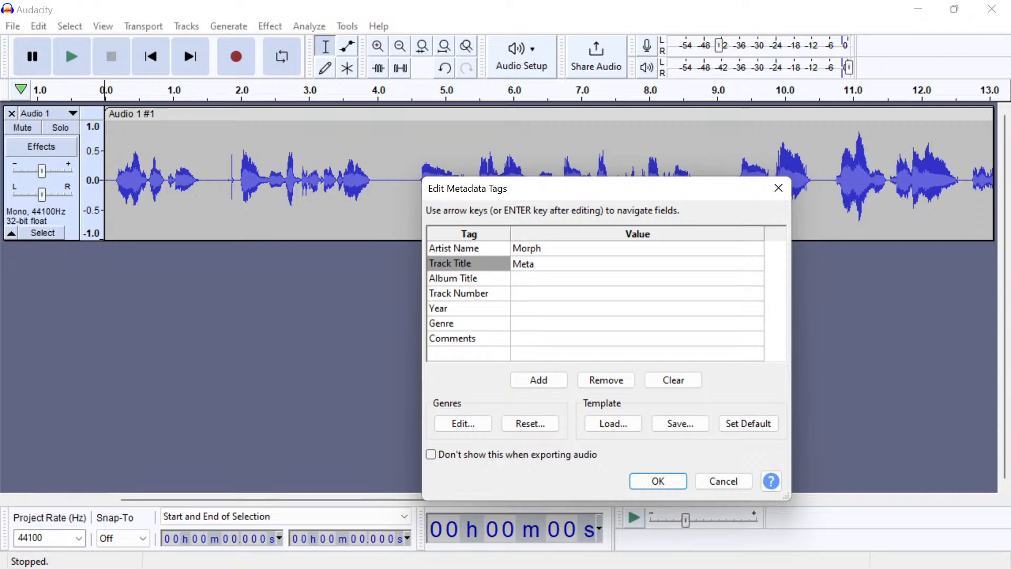
type("Morph")
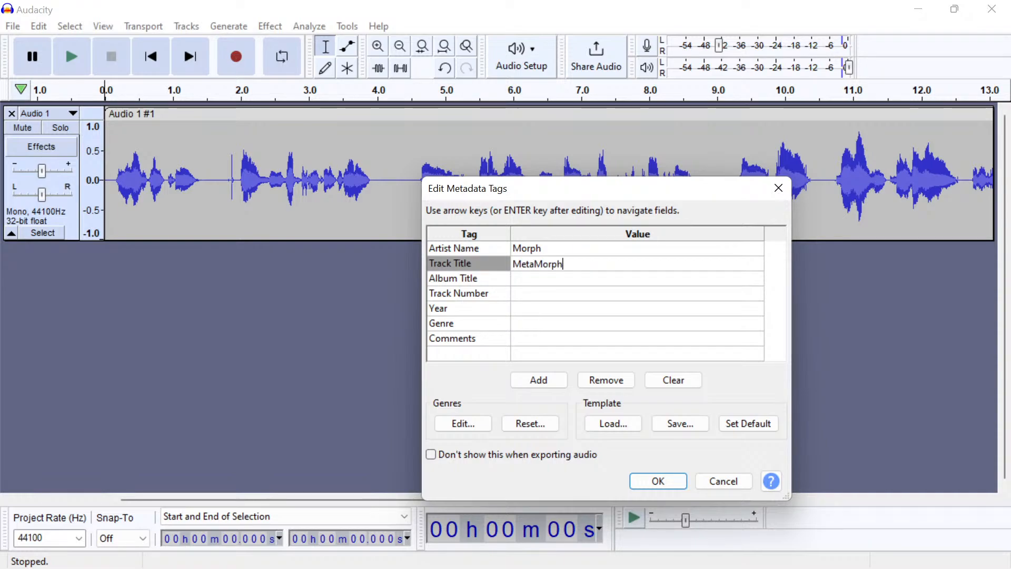
key("Return")
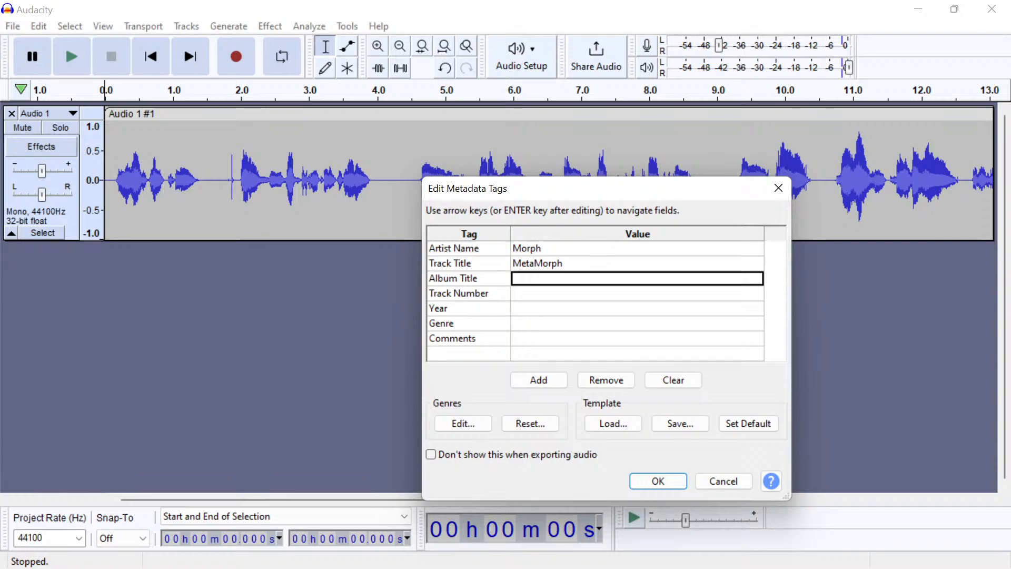
Fill in the metadata with album title M, track number 1 and year 2022
left_click(637, 278)
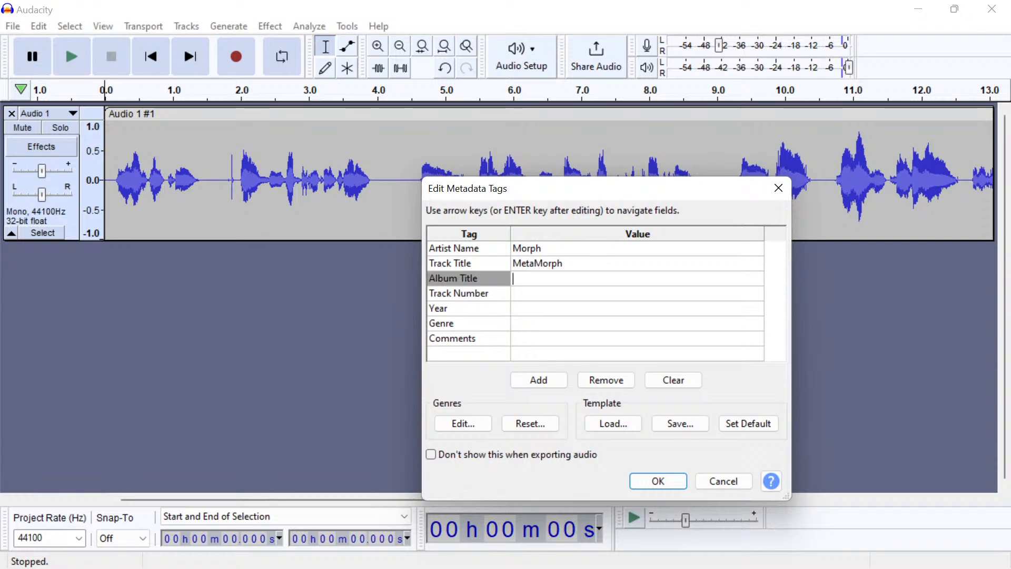
type("M")
key("Return")
type("1")
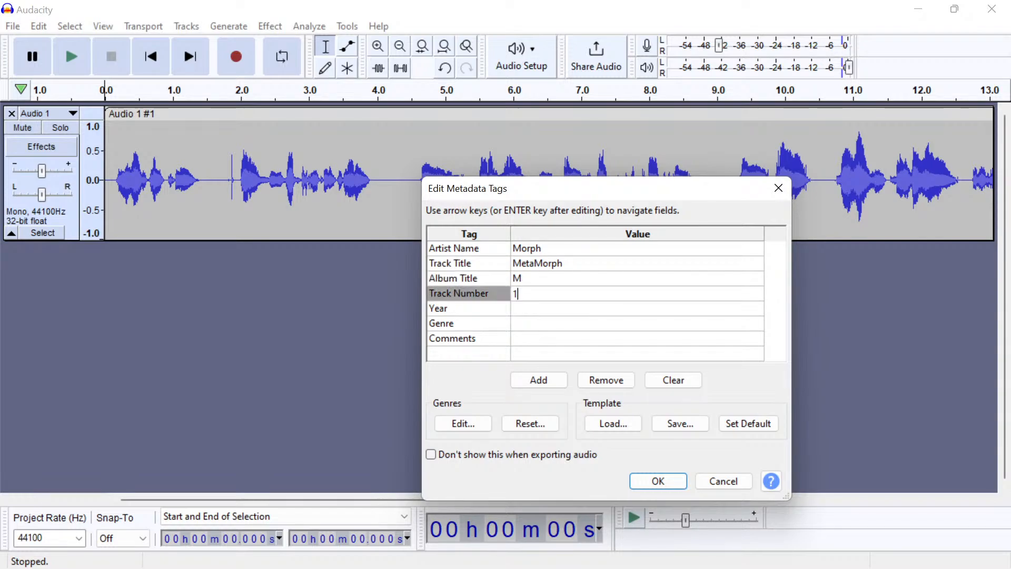
key("Return")
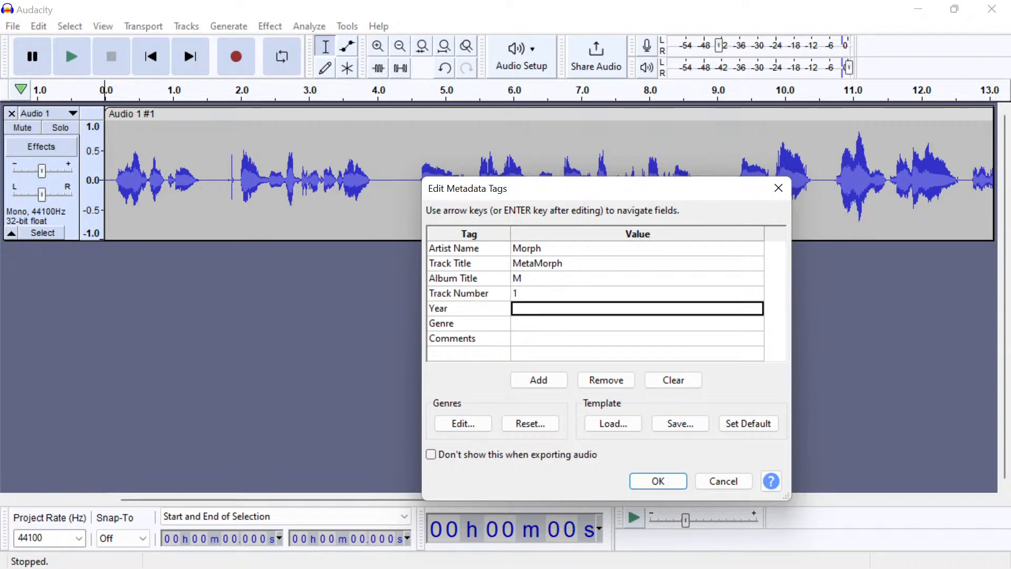
type("2022")
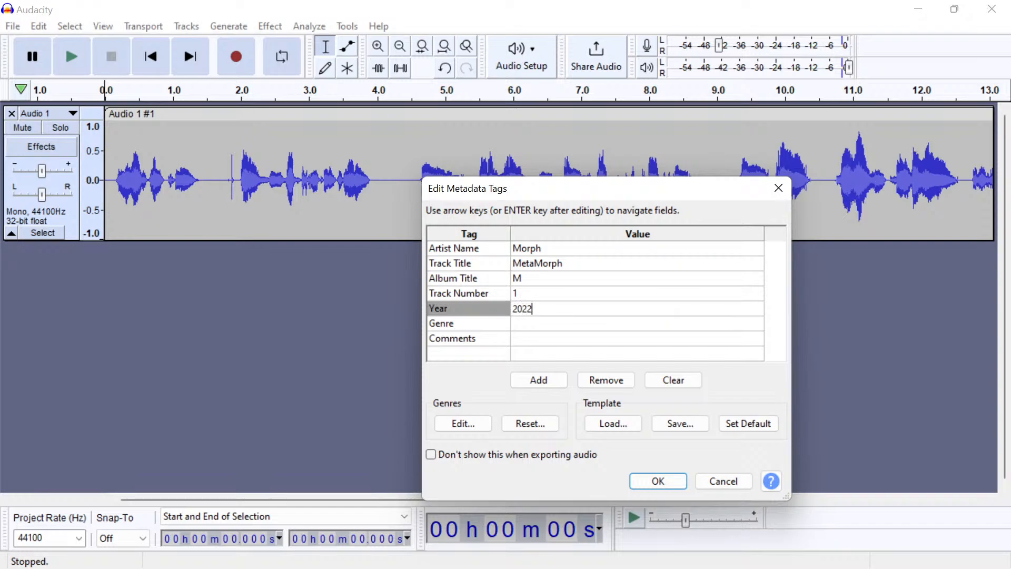
key("Return")
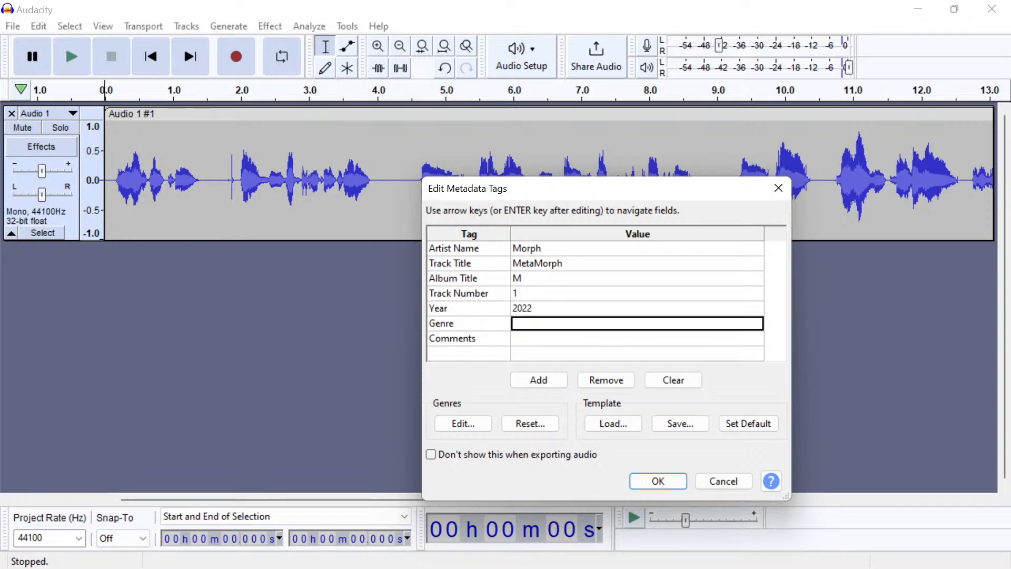
Enter ai as the genre and confirm the metadata to complete the MP3 export
type("nov=")
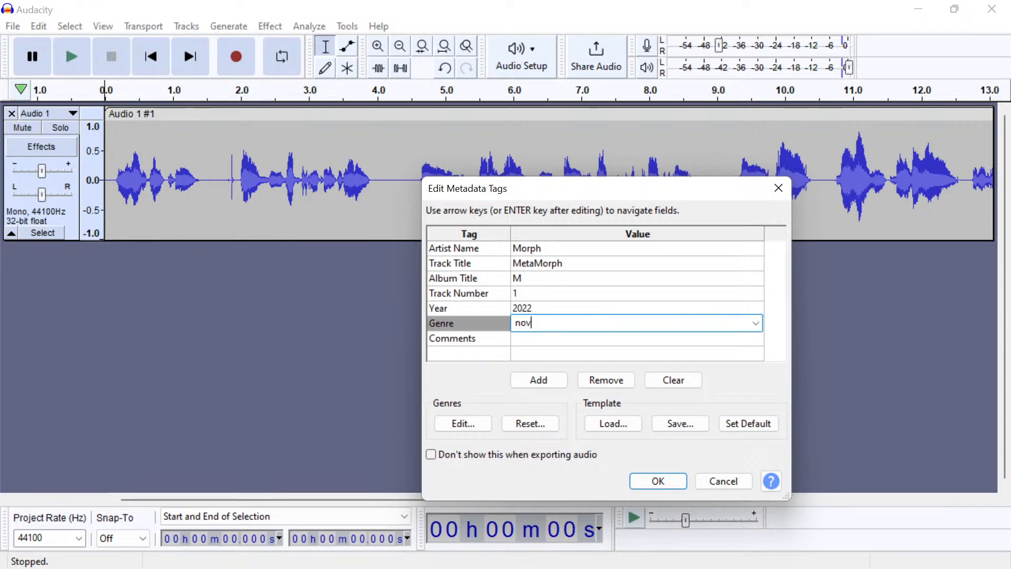
key("BackSpace")
key("BackSpace")
key("BackSpace")
key("BackSpace")
type("ay")
key("BackSpace")
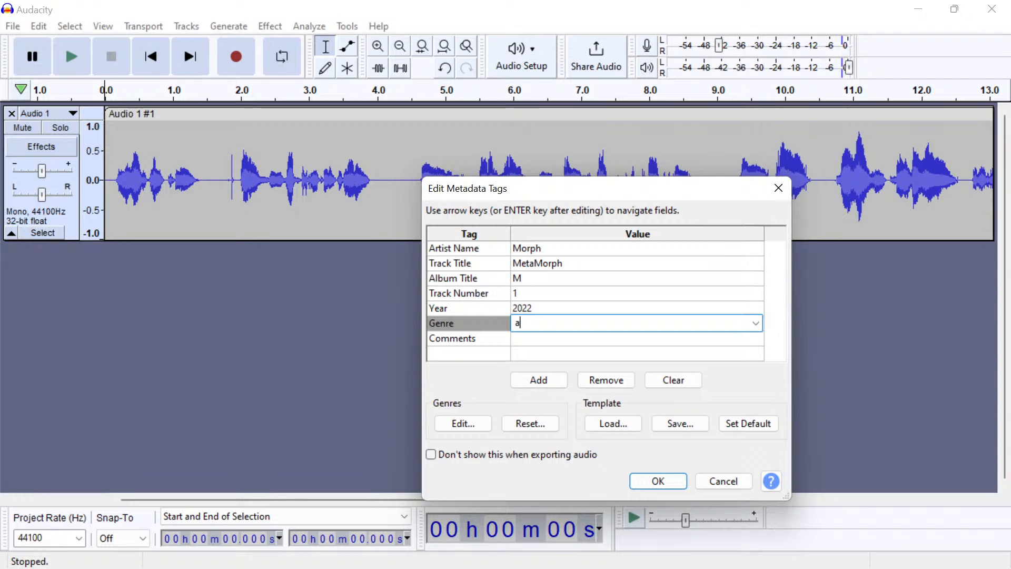
type("i")
key("Return")
key("Return")
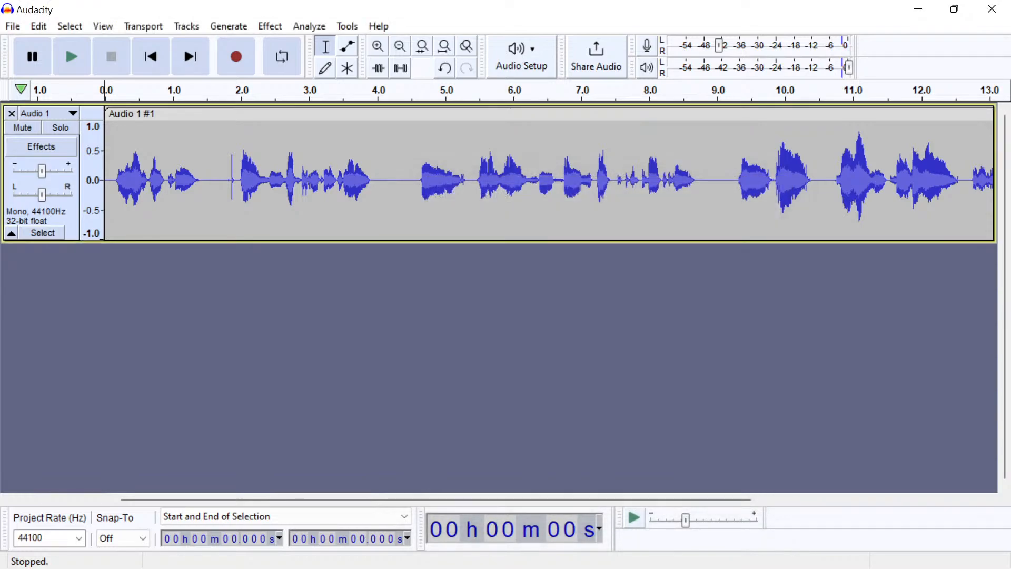
Switch to the Blender window containing the MetaMorph2 clip and add MetaMorph.mp3 from the Vidclip folder as a sound strip at frame 8
left_click(918, 9)
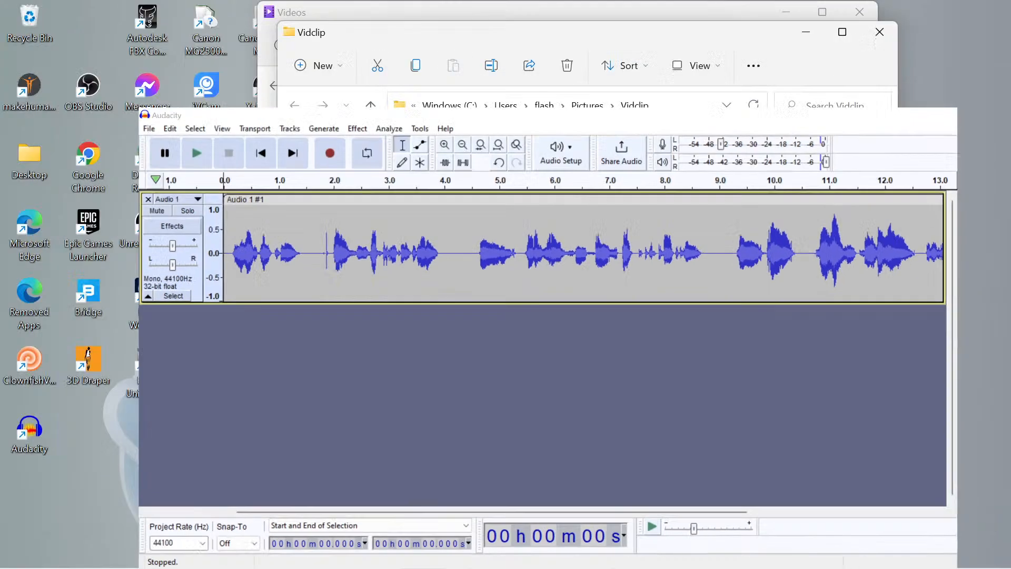
mouse_move(671, 550)
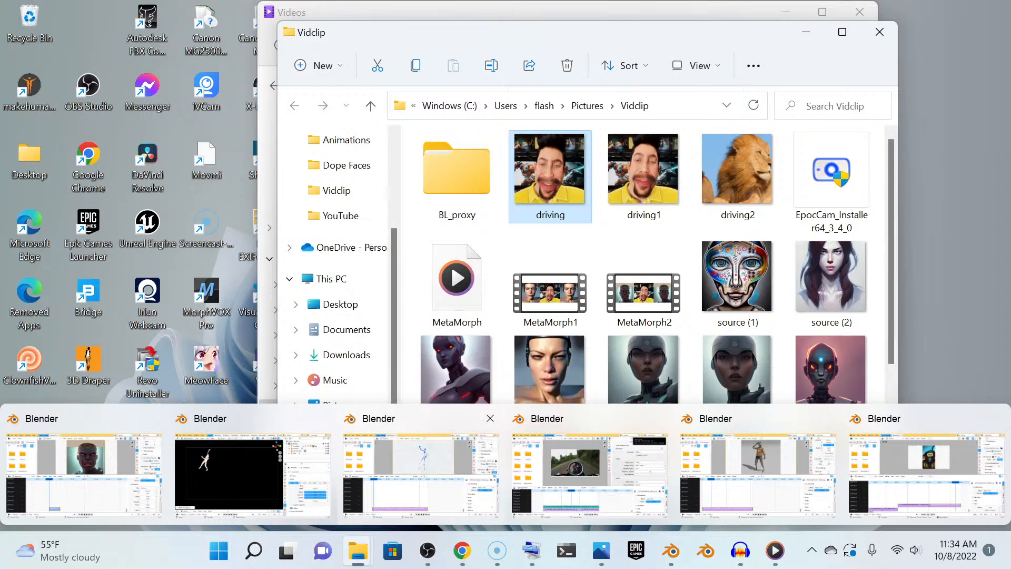
left_click(100, 473)
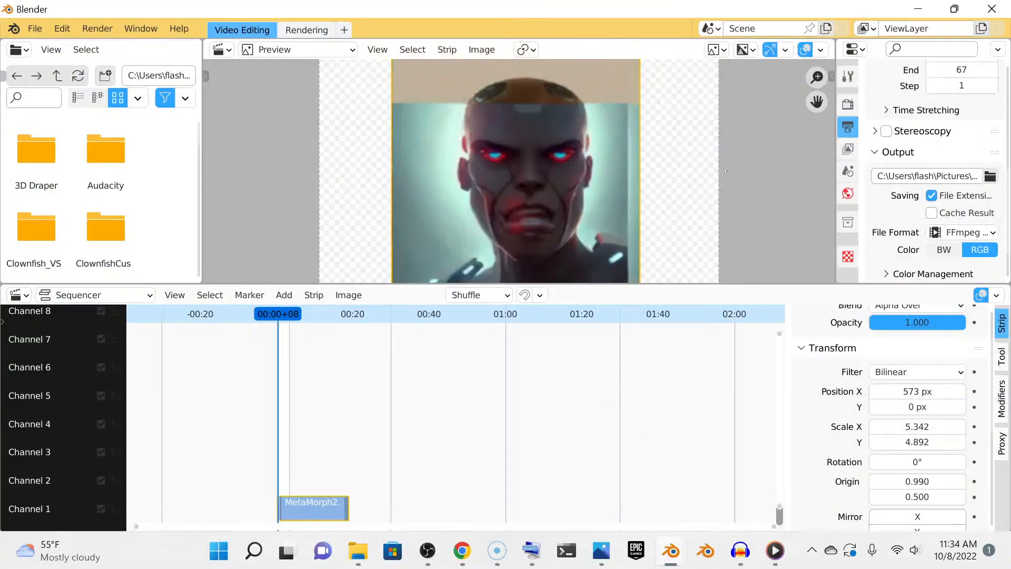
left_click(283, 295)
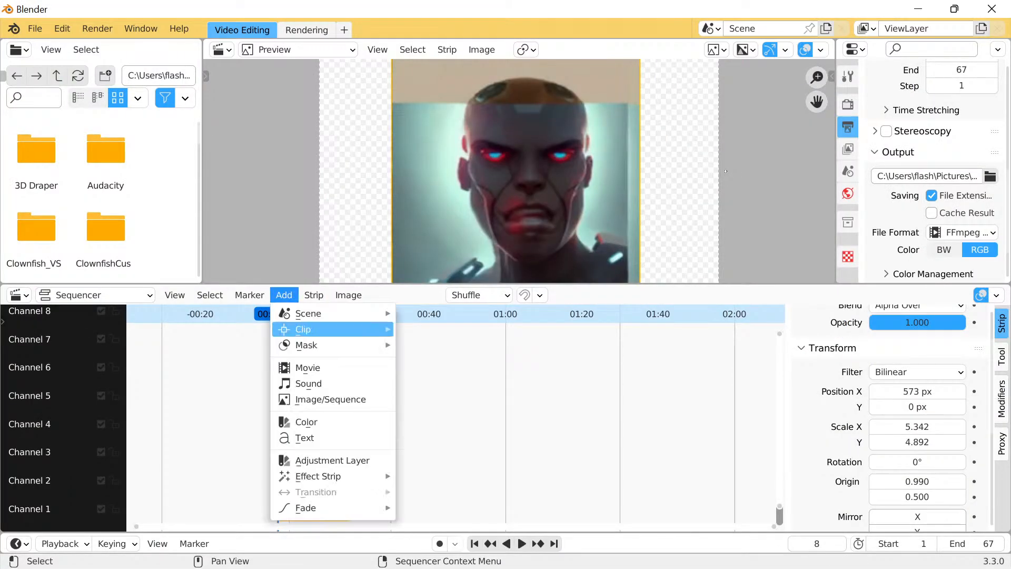
left_click(308, 384)
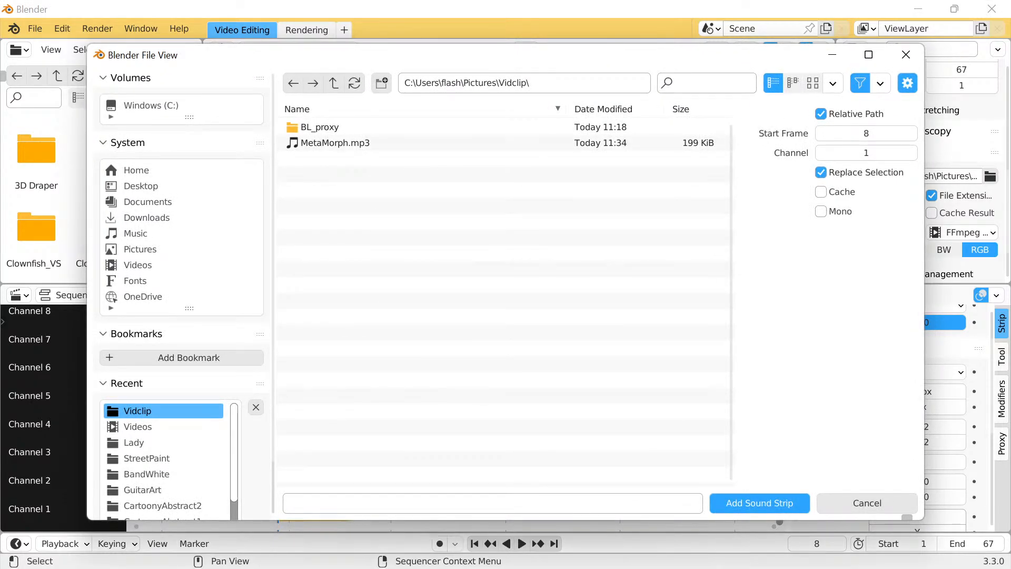
left_click(335, 143)
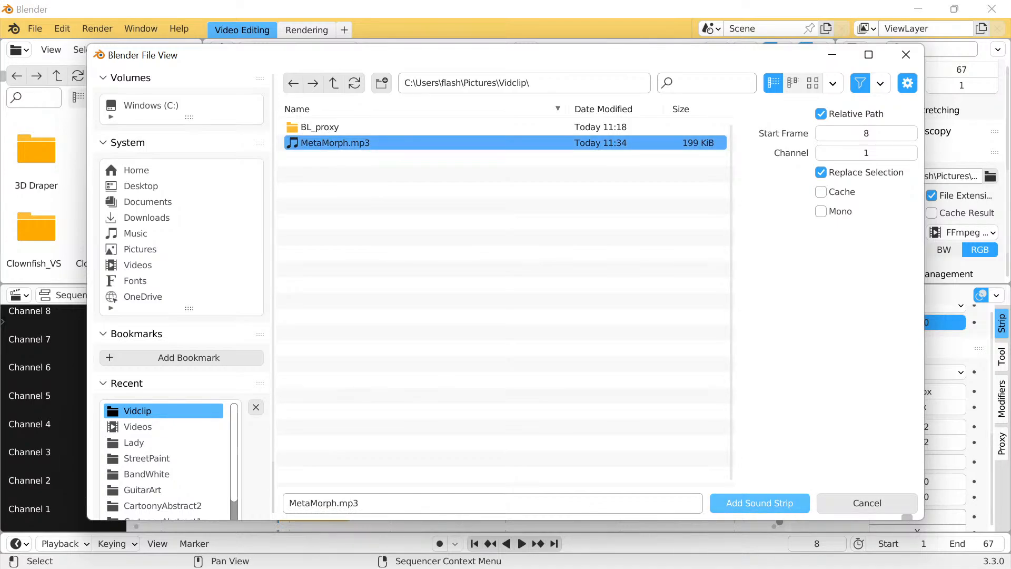
left_click(760, 503)
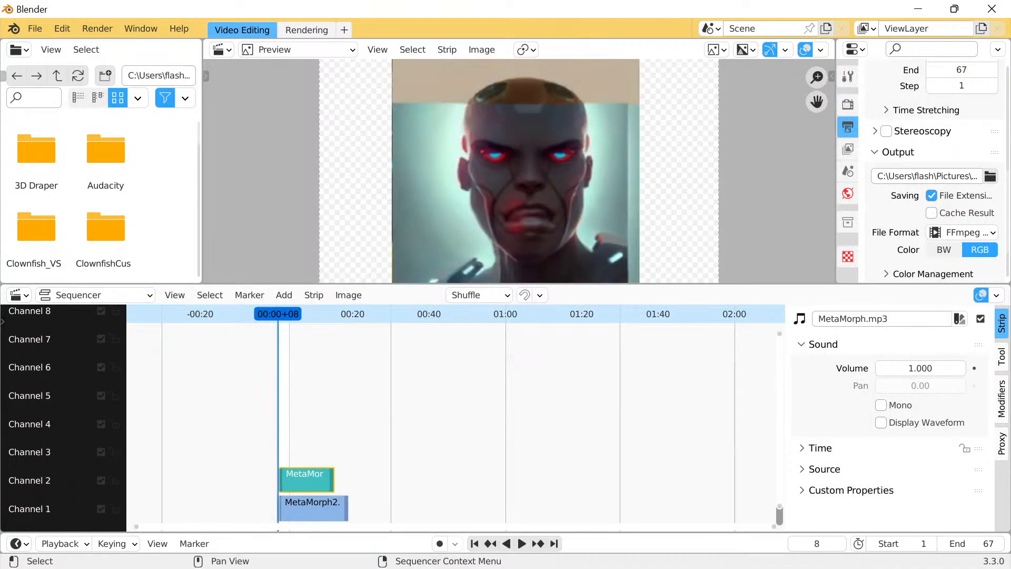
Play the video and sound strips together, and park the playhead at the end of the MetaMorph2 strip, frame 369
scroll(456, 419, "down", 1)
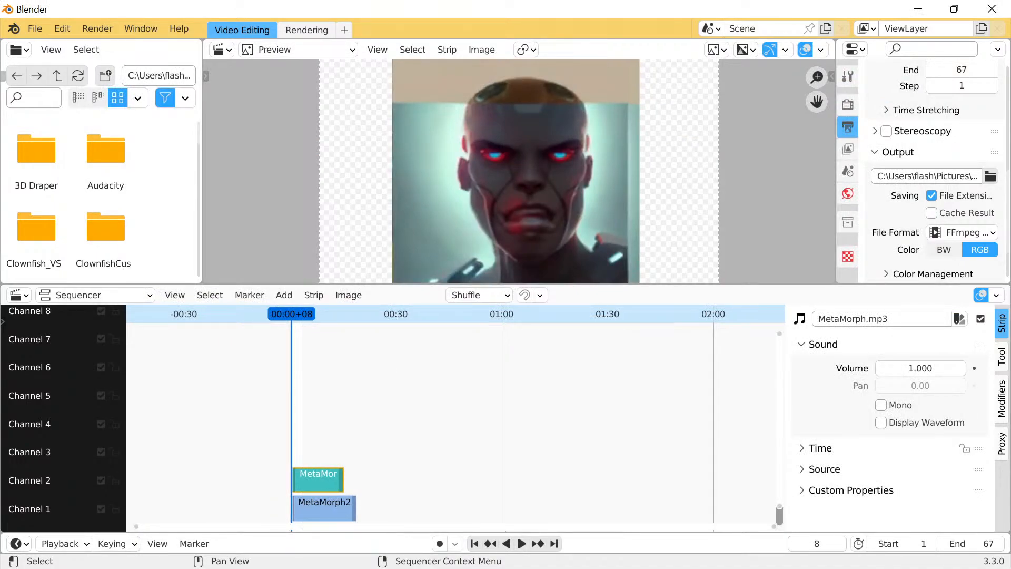
left_click(521, 543)
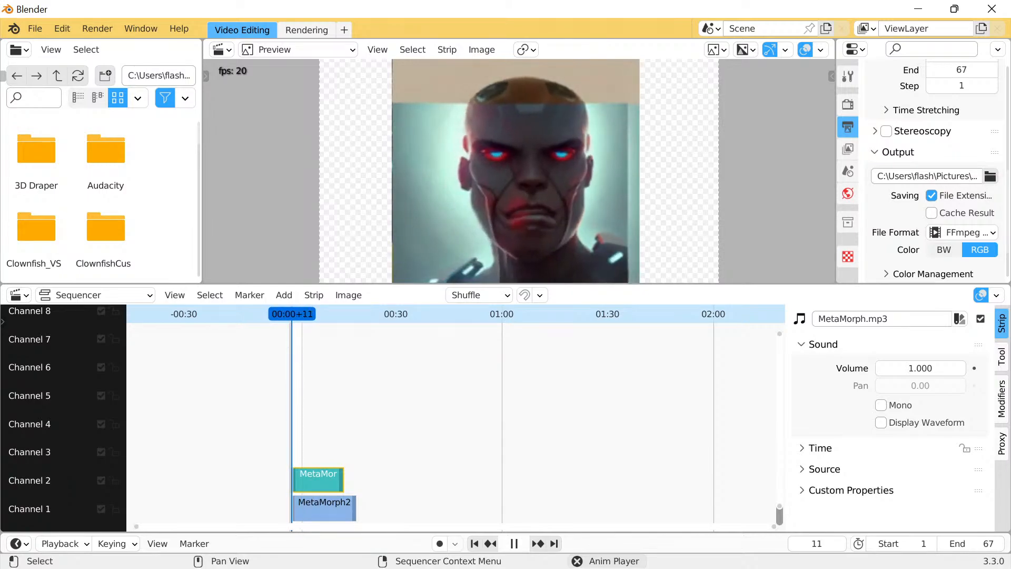
key("space")
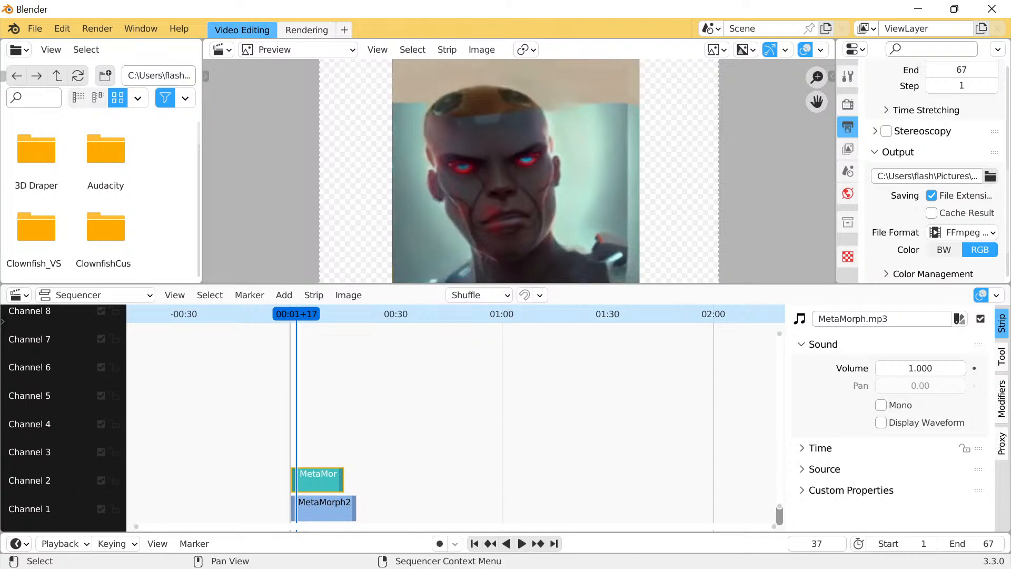
left_click(341, 480)
key("space")
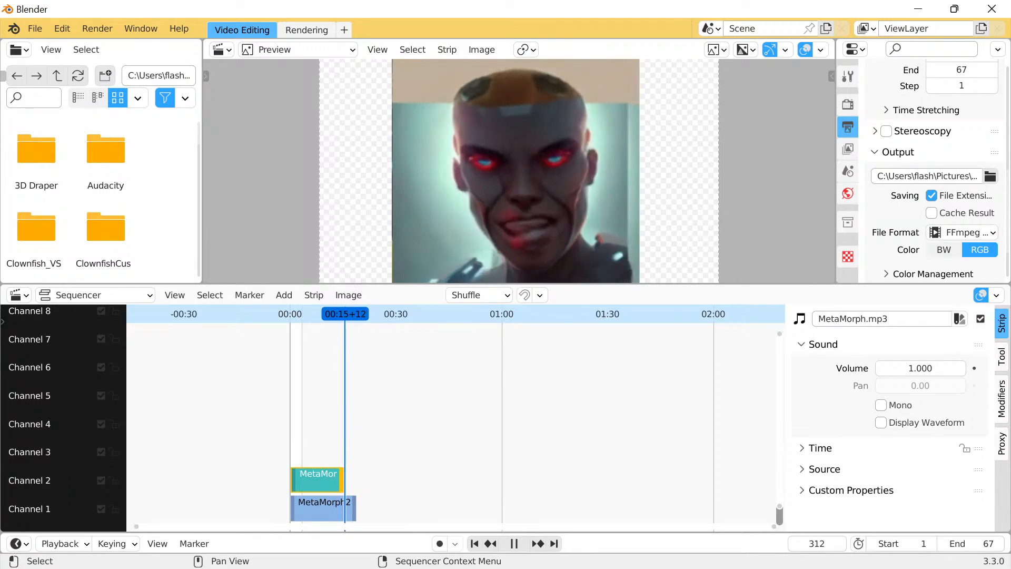
left_click_drag(345, 313, 342, 314)
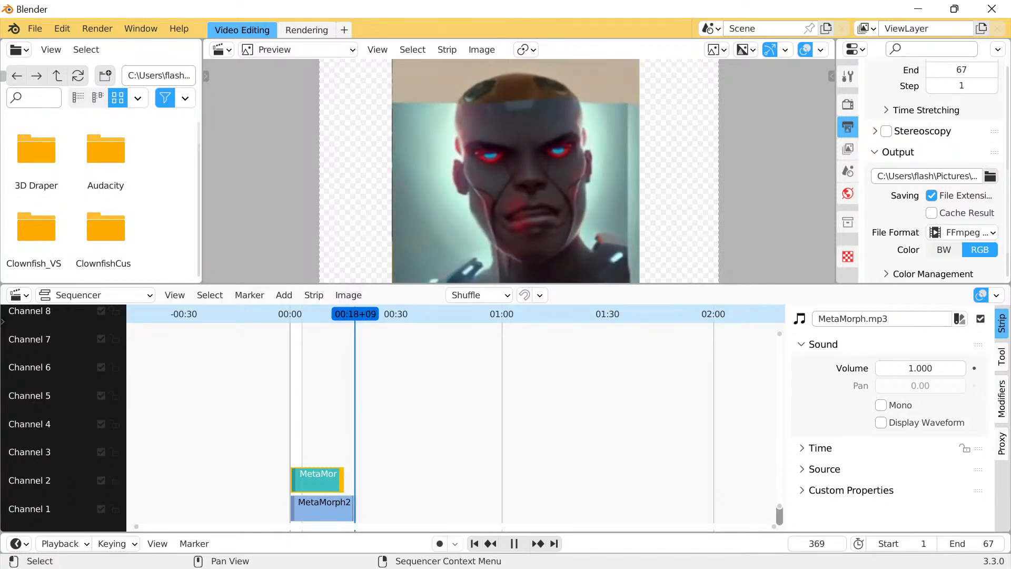
key("space")
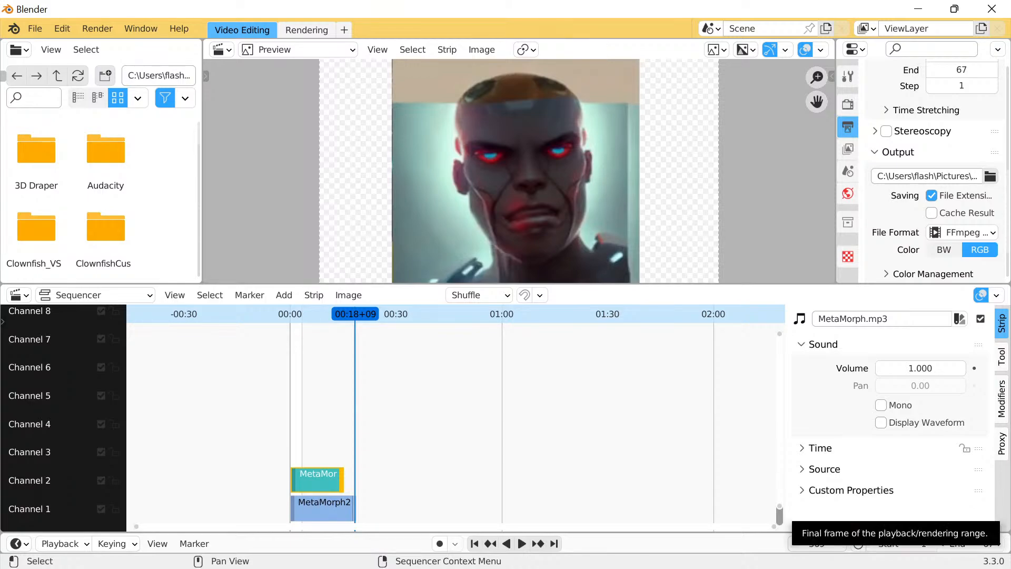
Set the final frame of the playback and rendering range to 369
left_click(963, 543)
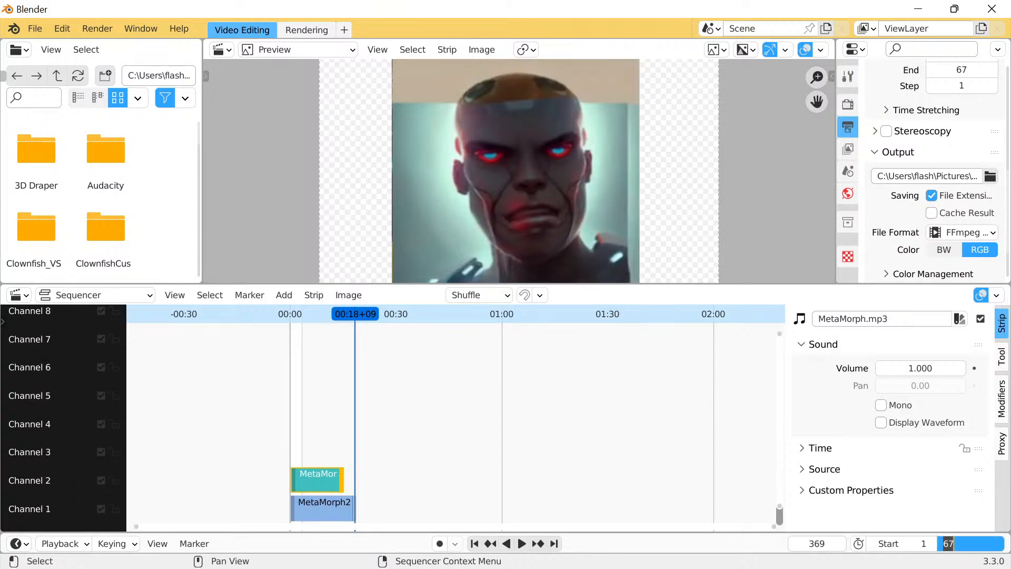
type("369")
key("Return")
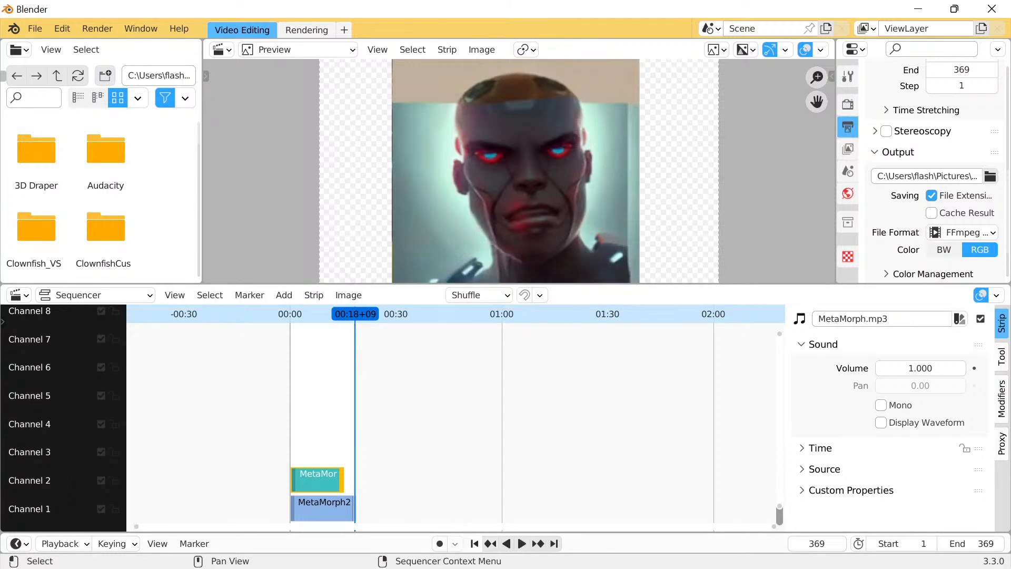
Play the sequence from the first frame to check the audio against the face animation, and stop at frame 18
left_click(474, 543)
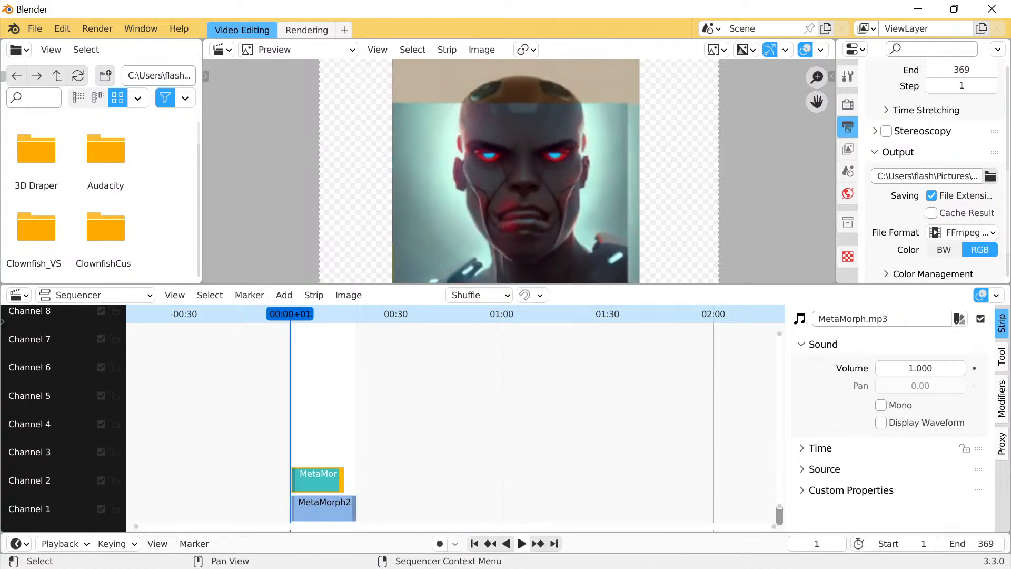
left_click(522, 544)
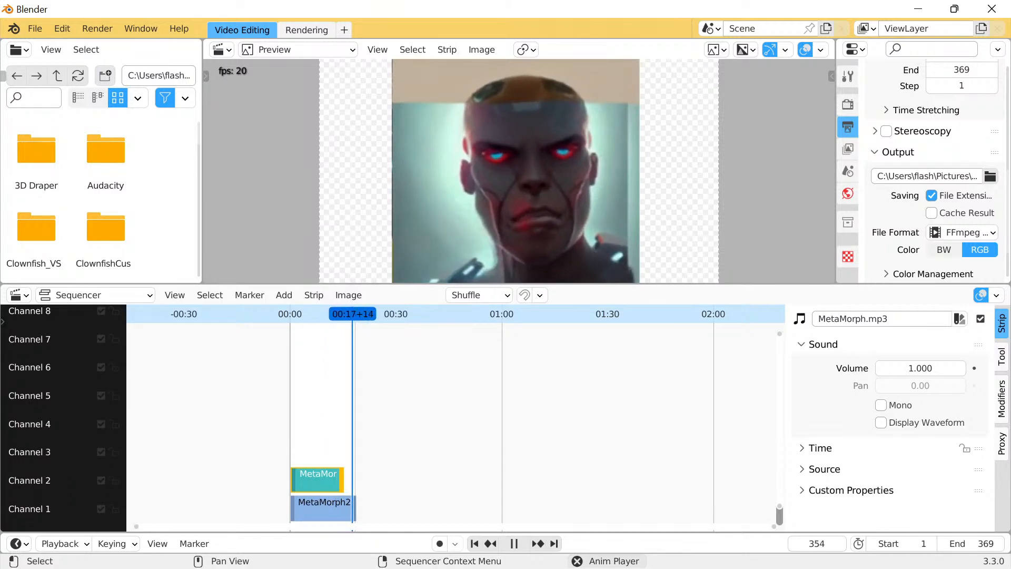
key("space")
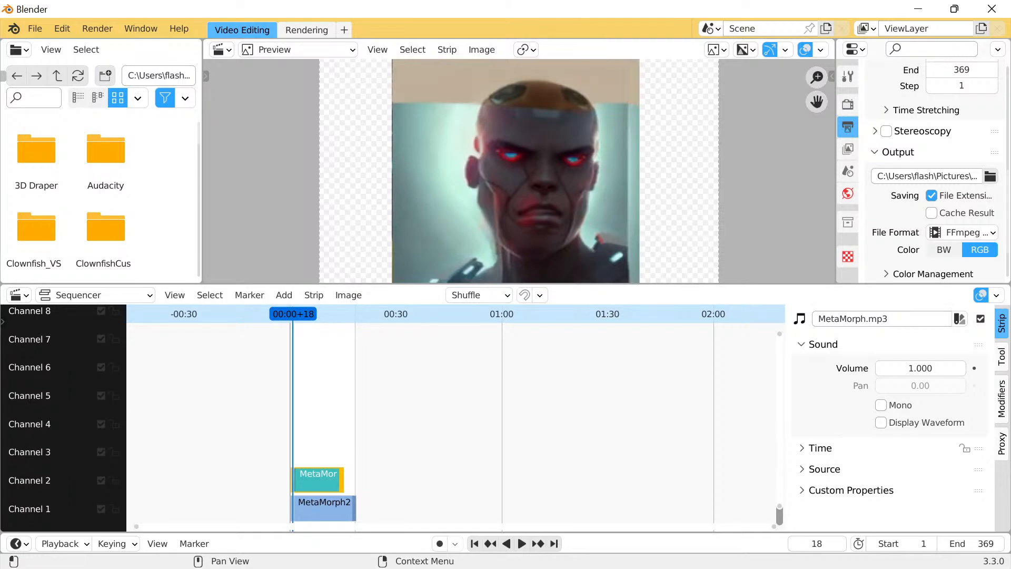
Set the output frame rate to 15 FPS, and minimise Blender to return to the Vidclip folder
scroll(932, 169, "up", 5)
scroll(932, 169, "up", 5)
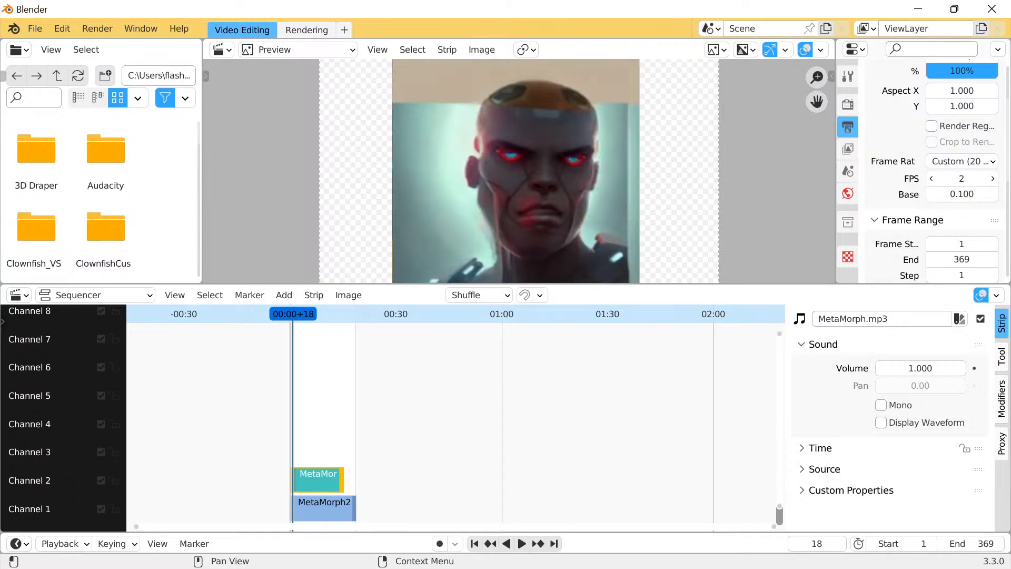
mouse_move(962, 178)
left_mouse_down()
mouse_move(994, 179)
mouse_move(976, 179)
left_mouse_up()
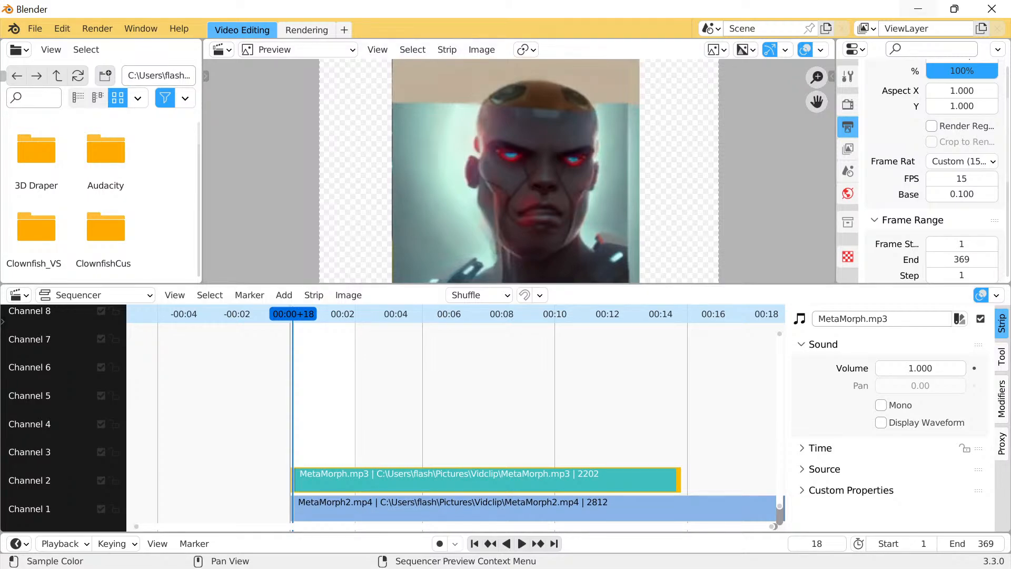
left_click(918, 9)
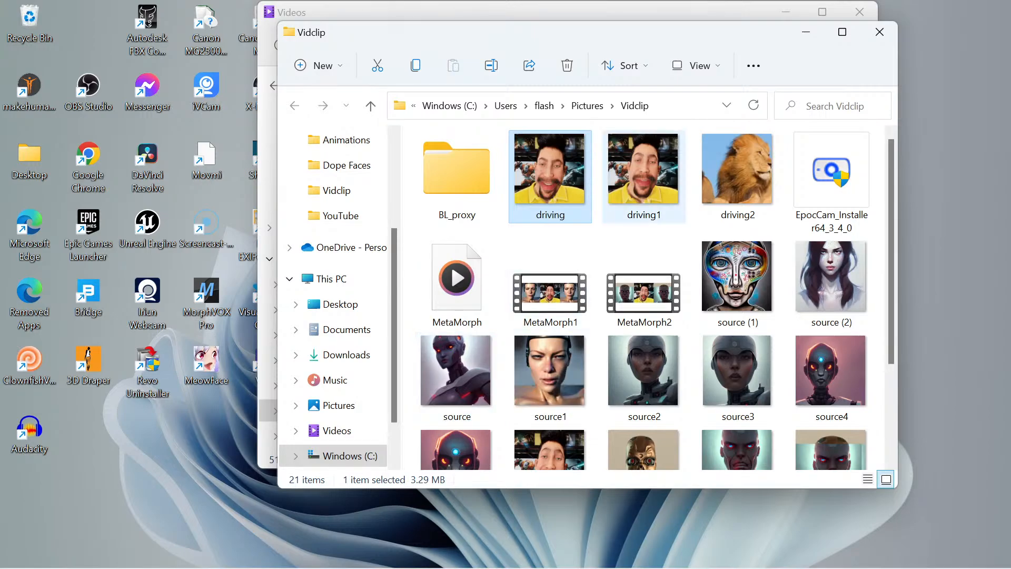
Check the length and frame rate in the detailed properties of the driving video, and dismiss its properties without changes
right_click(576, 169)
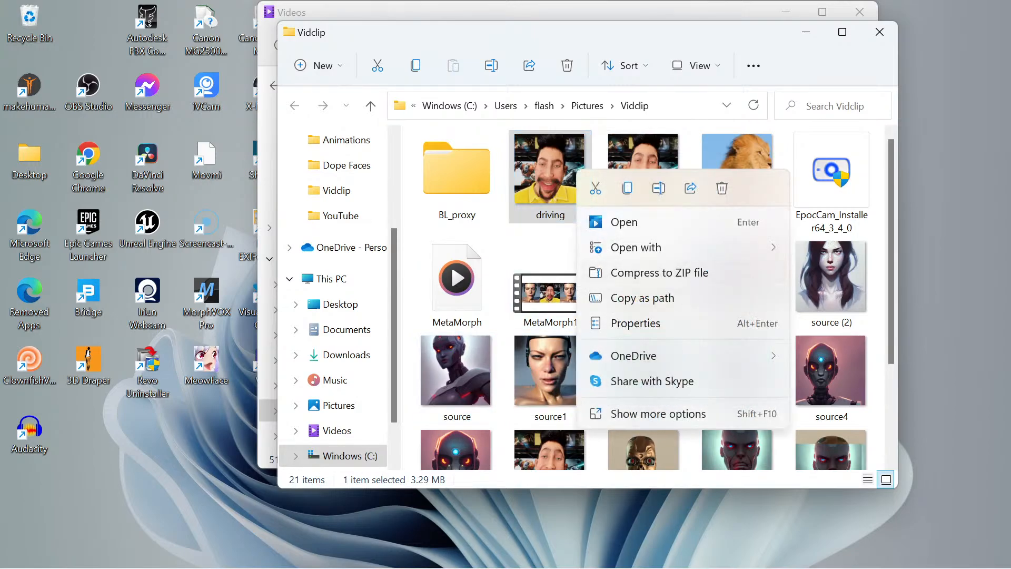
left_click(659, 414)
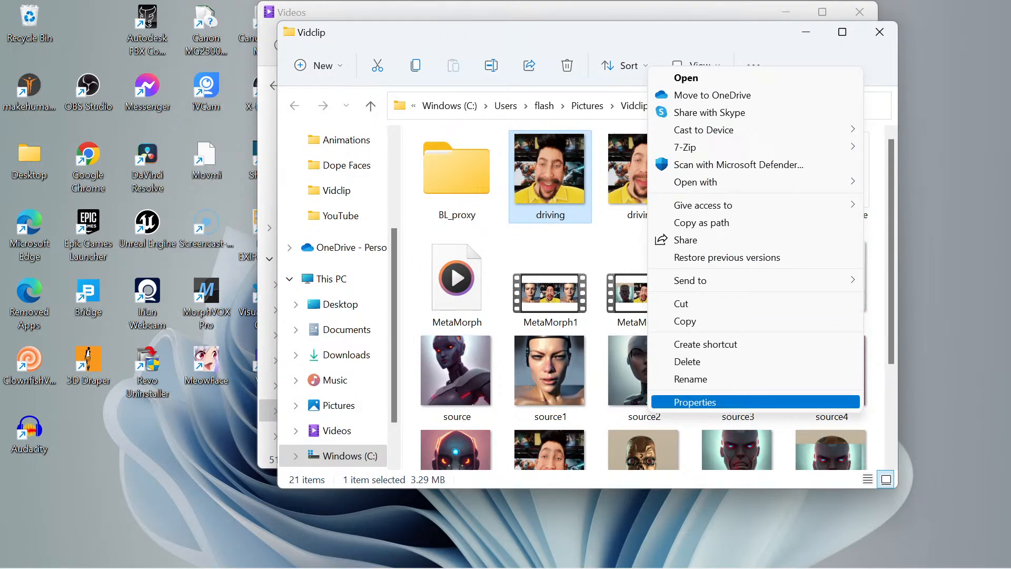
left_click(695, 402)
left_click(682, 191)
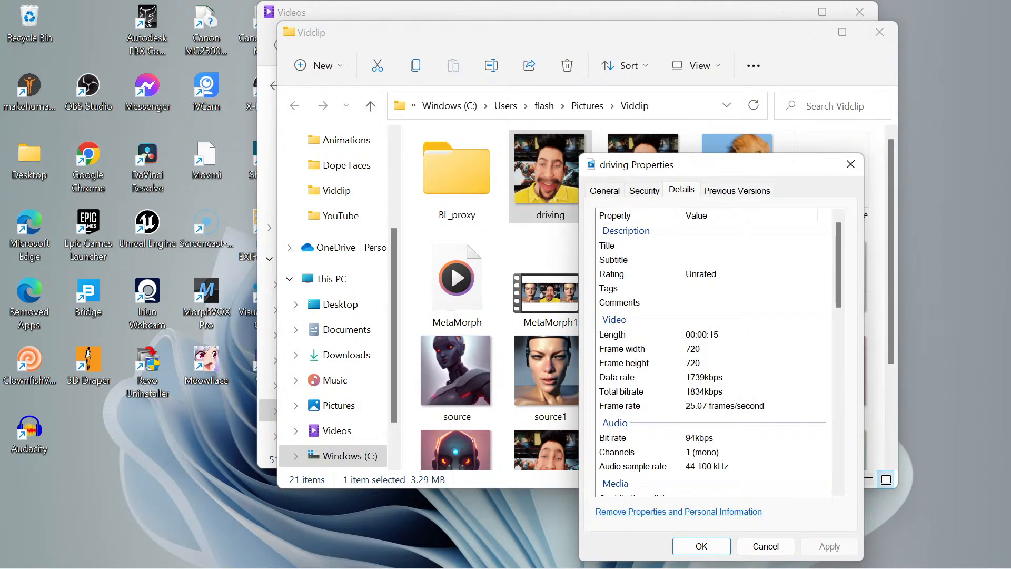
left_click(766, 546)
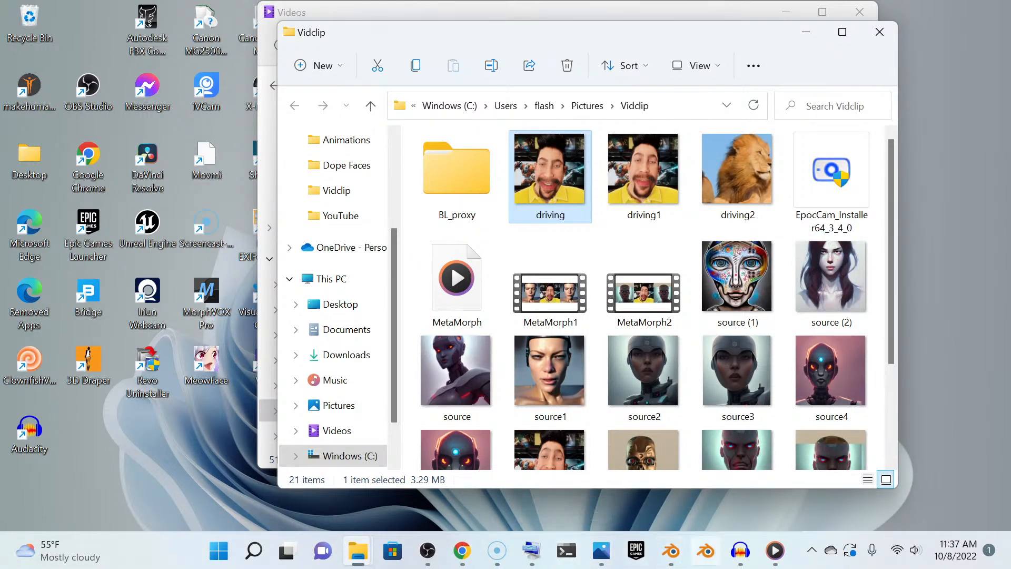
Glance at the audio project in Audacity, and read through the detailed file properties of the MetaMorph MP3
mouse_move(739, 550)
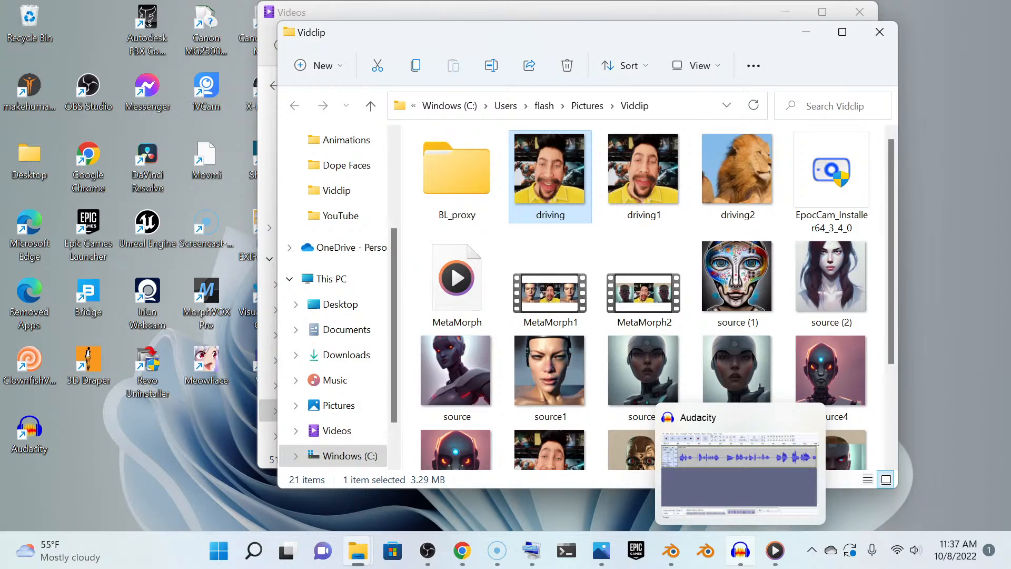
left_click(740, 550)
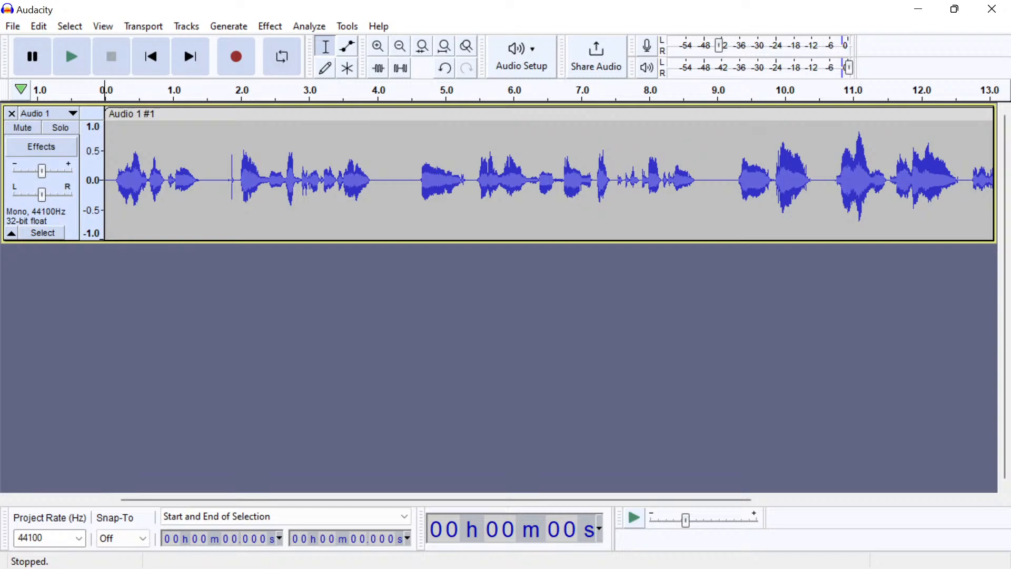
mouse_move(462, 550)
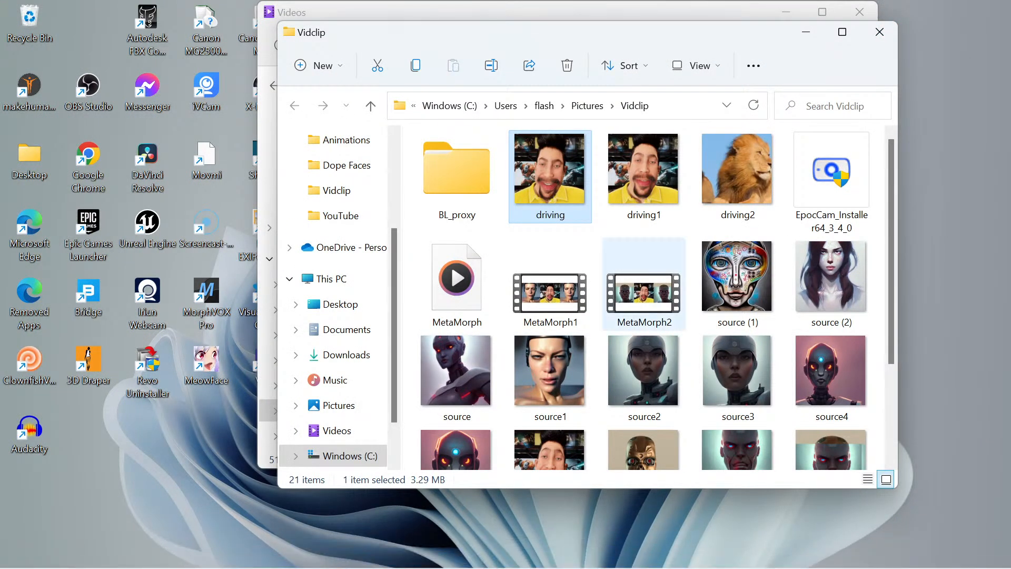
right_click(463, 282)
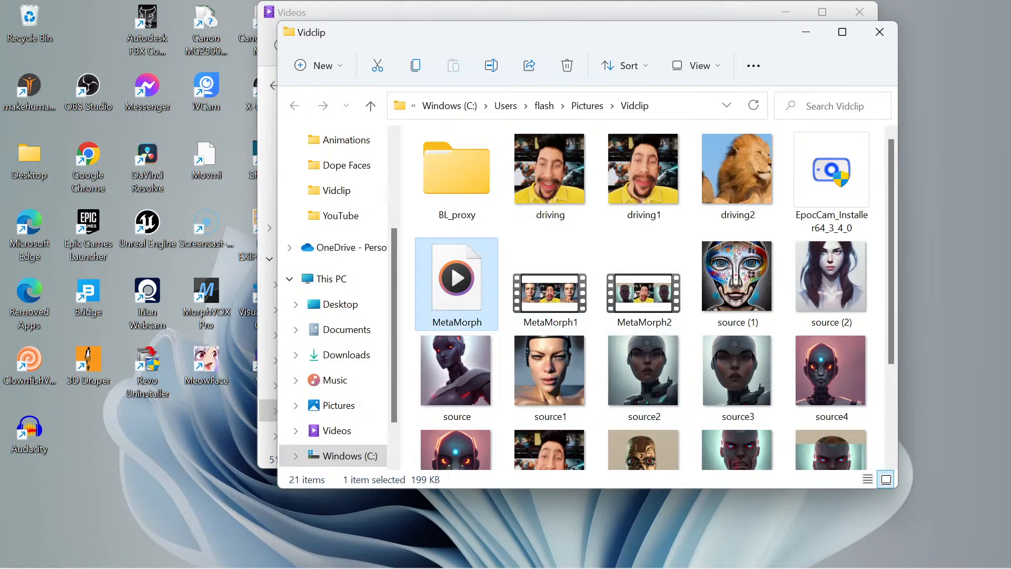
left_click(545, 526)
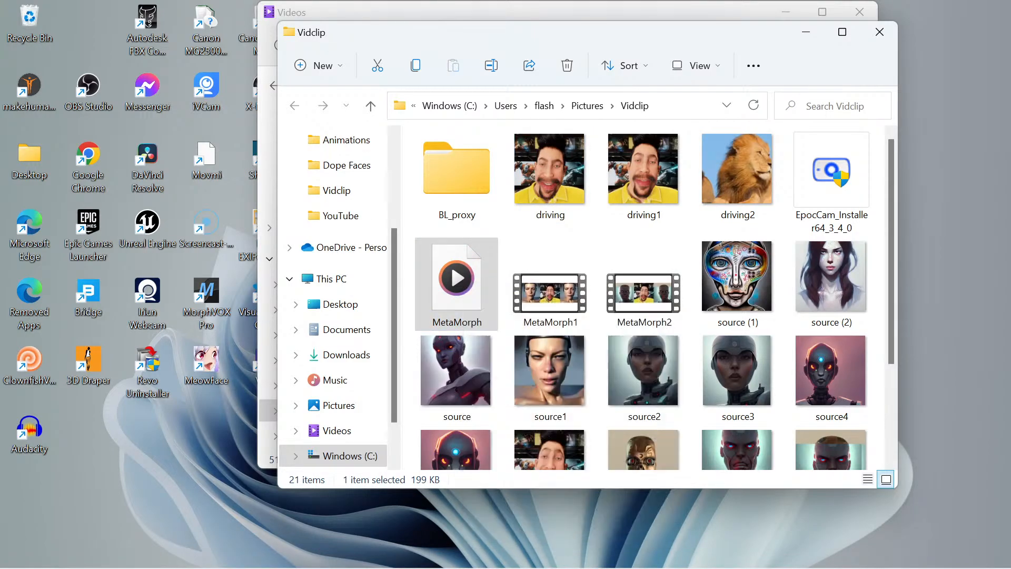
left_click(593, 512)
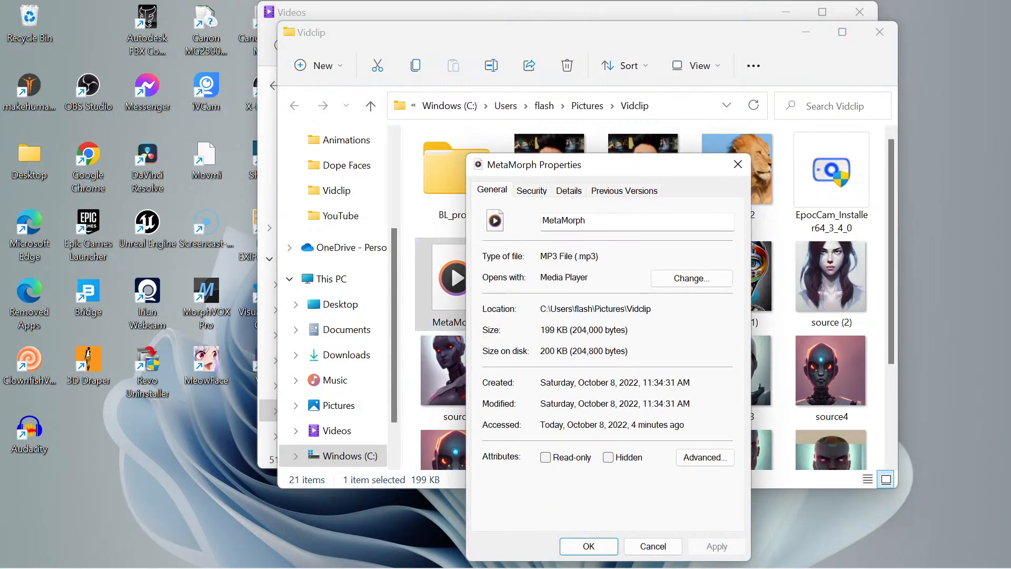
left_click(568, 190)
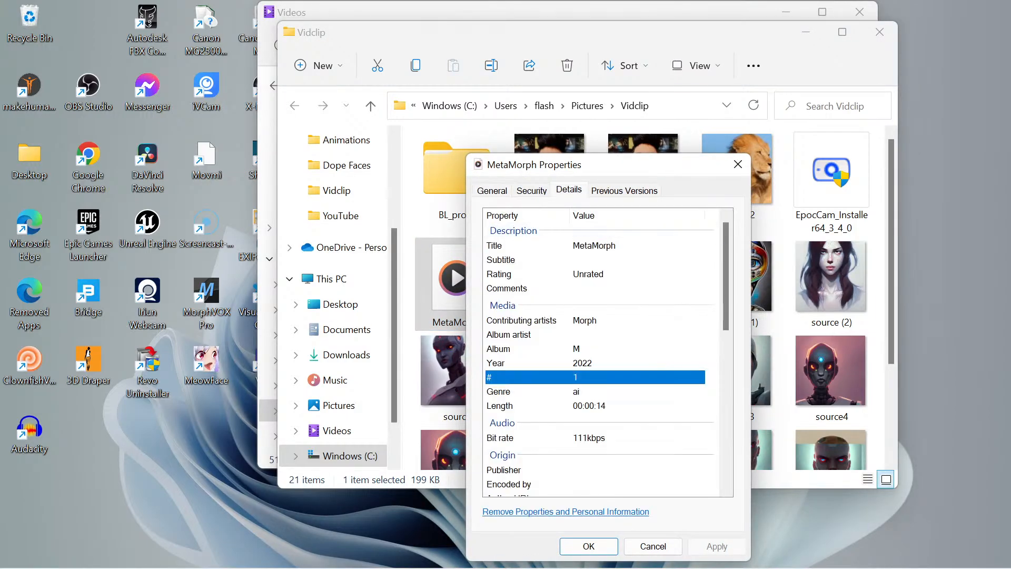
scroll(601, 352, "down", 3)
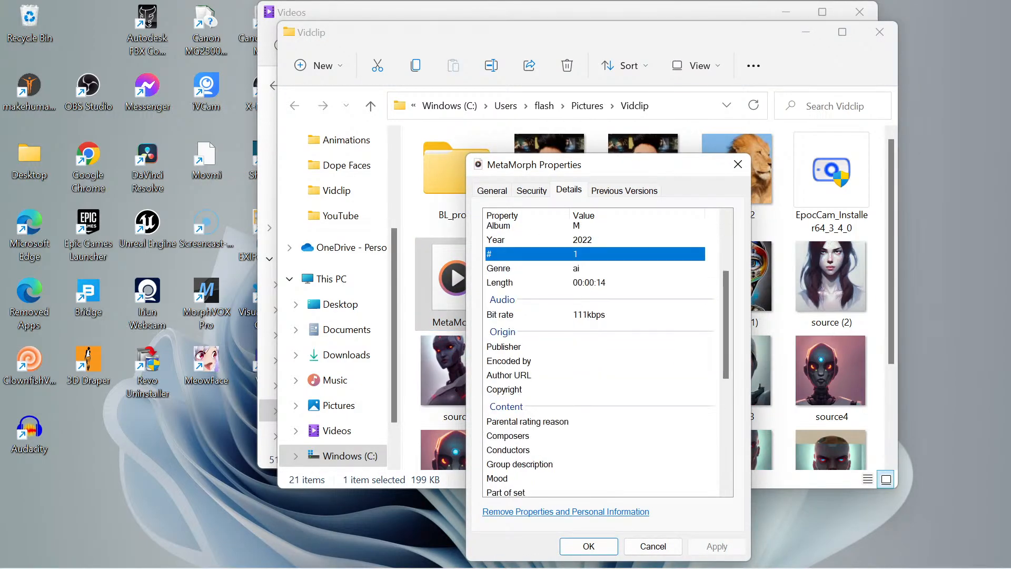
scroll(600, 352, "down", 4)
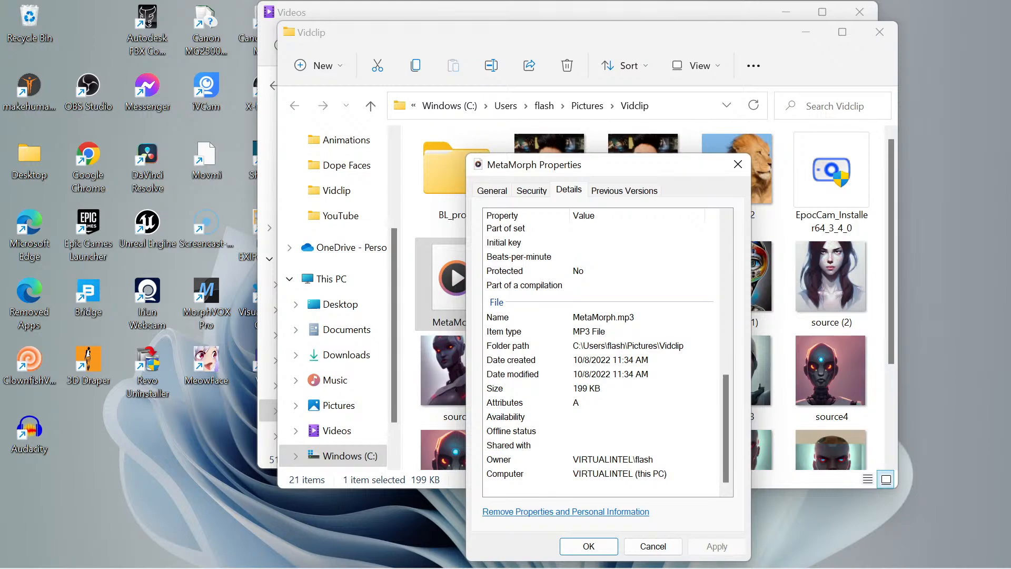
scroll(600, 353, "up", 6)
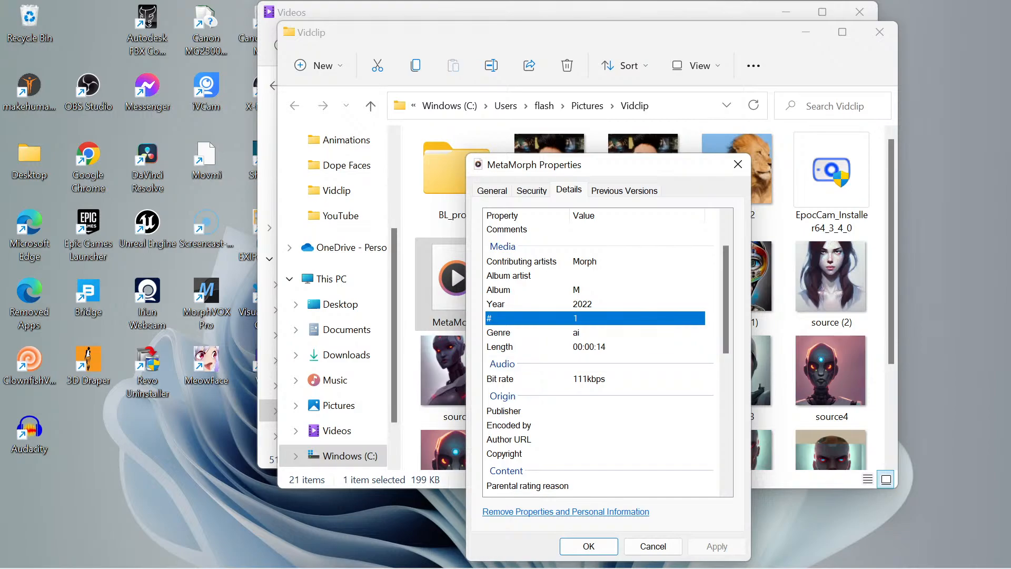
left_click(653, 547)
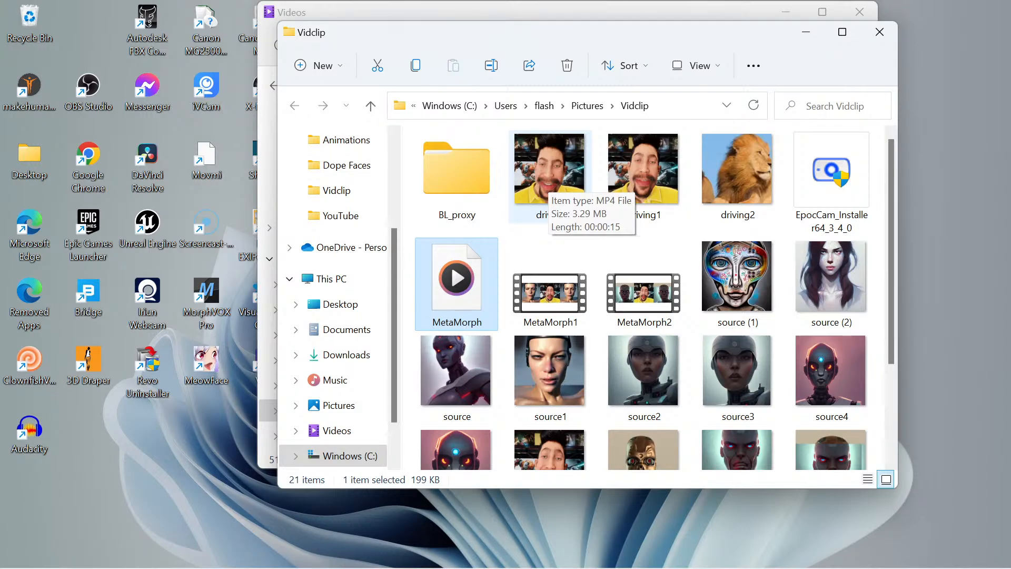
Open the driving video from the Vidclip folder in Windows Media Player
right_click(557, 191)
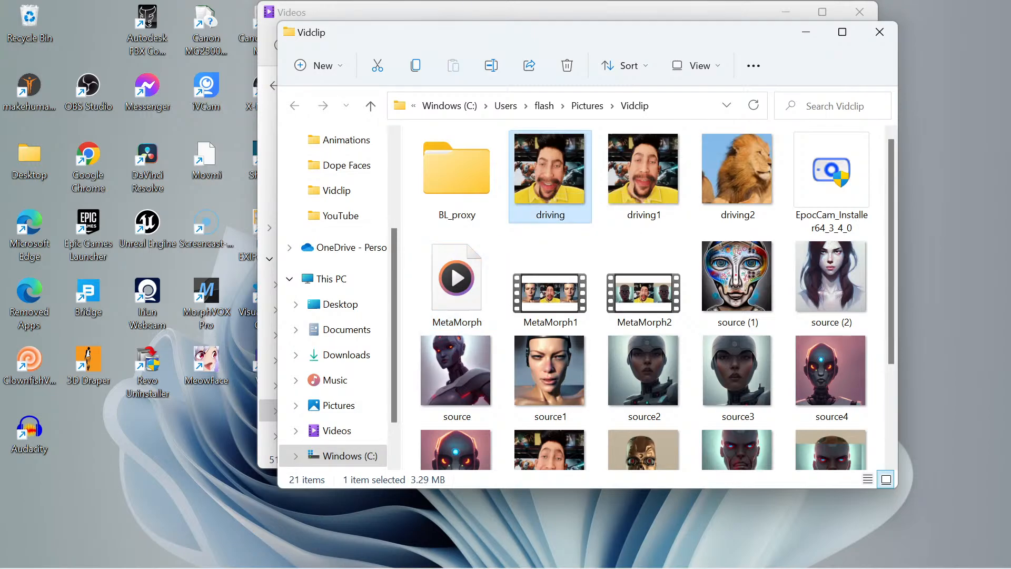
mouse_move(658, 269)
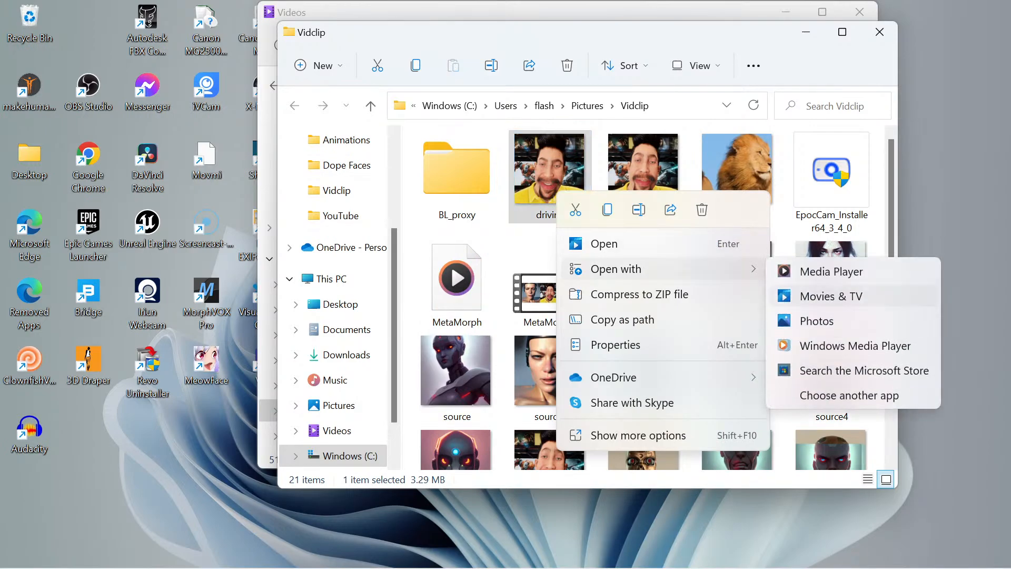
left_click(855, 345)
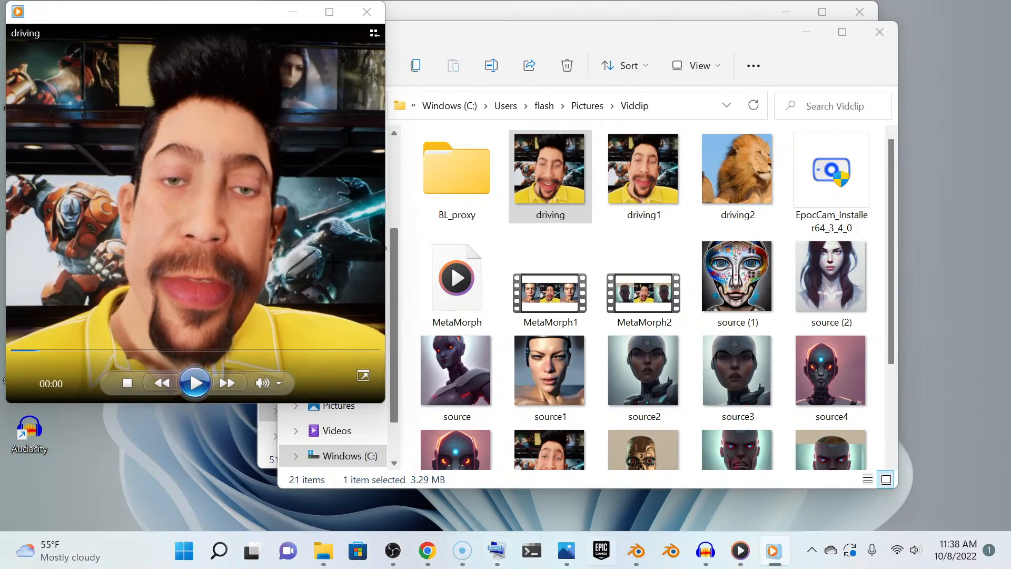
Switch to Audacity and examine the Audio 1 waveform from start to end, trying playback from about 10.9 s
left_click(706, 550)
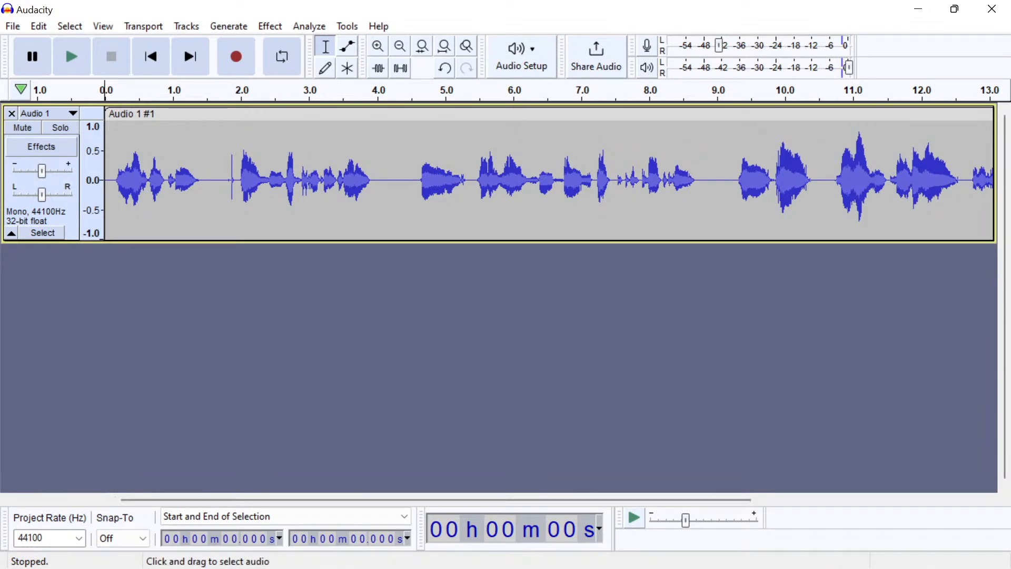
left_click_drag(595, 179, 998, 179)
left_click(517, 179)
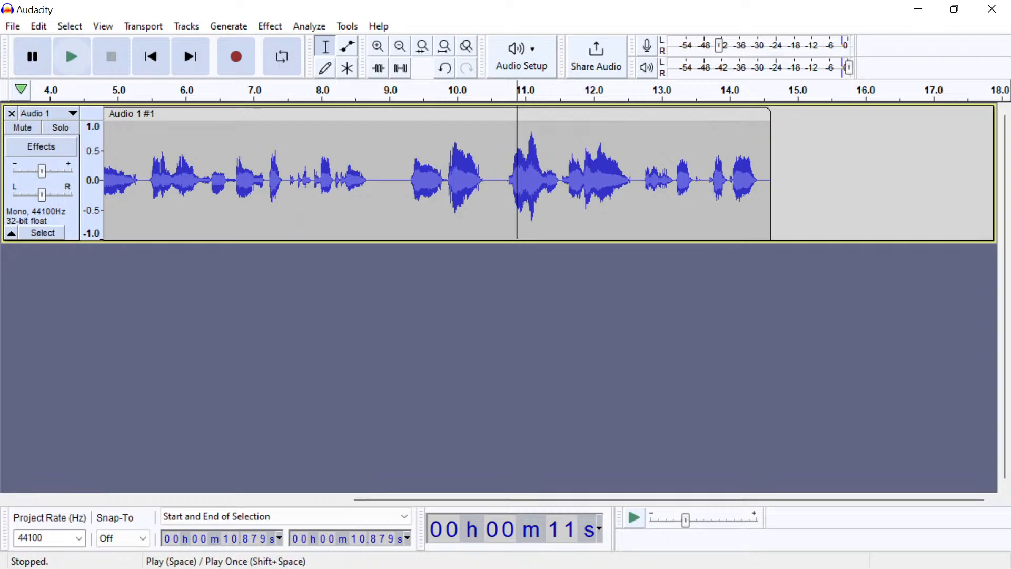
left_click(72, 57)
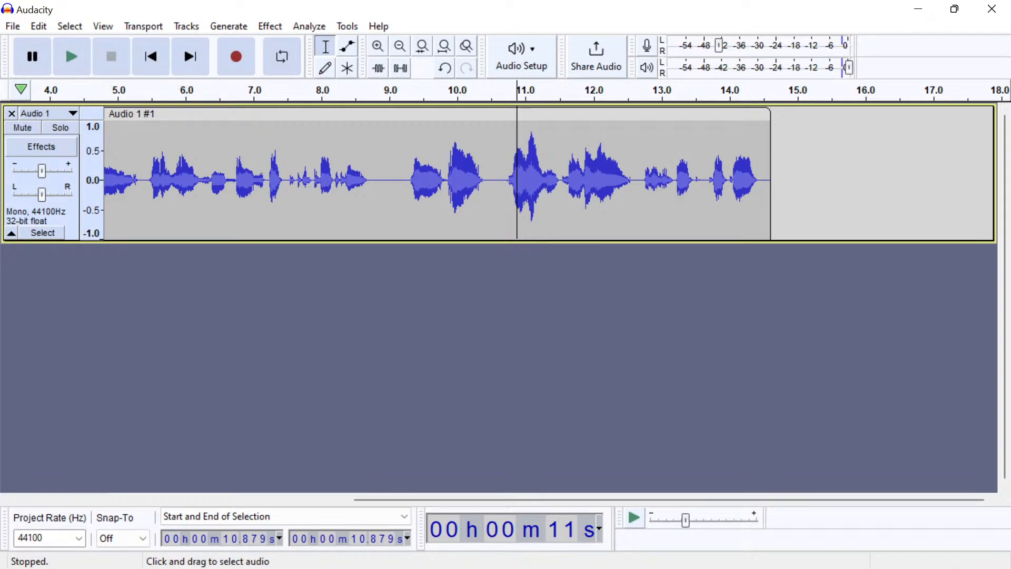
left_click_drag(463, 179, 38, 179)
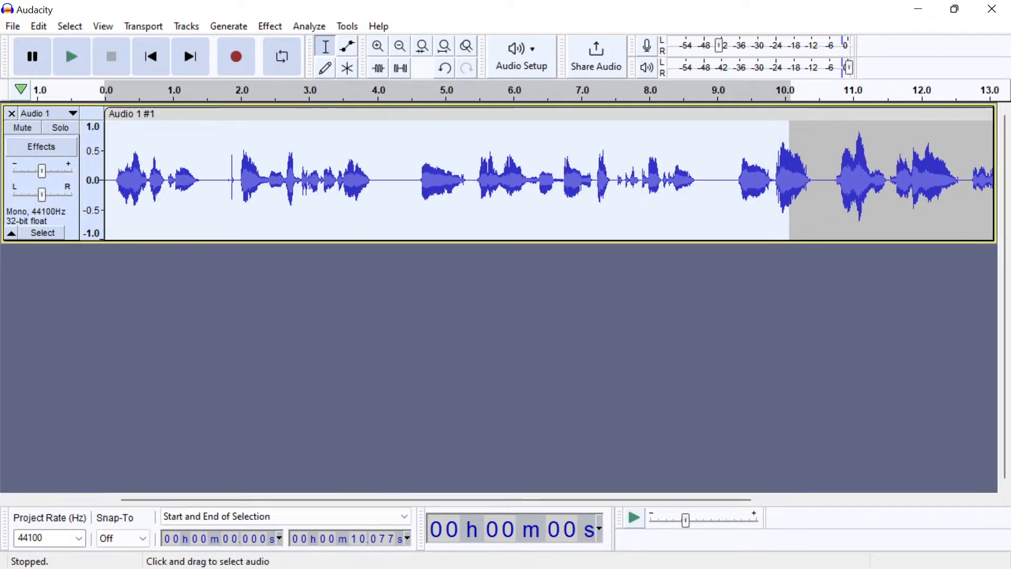
left_click_drag(235, 179, 995, 179)
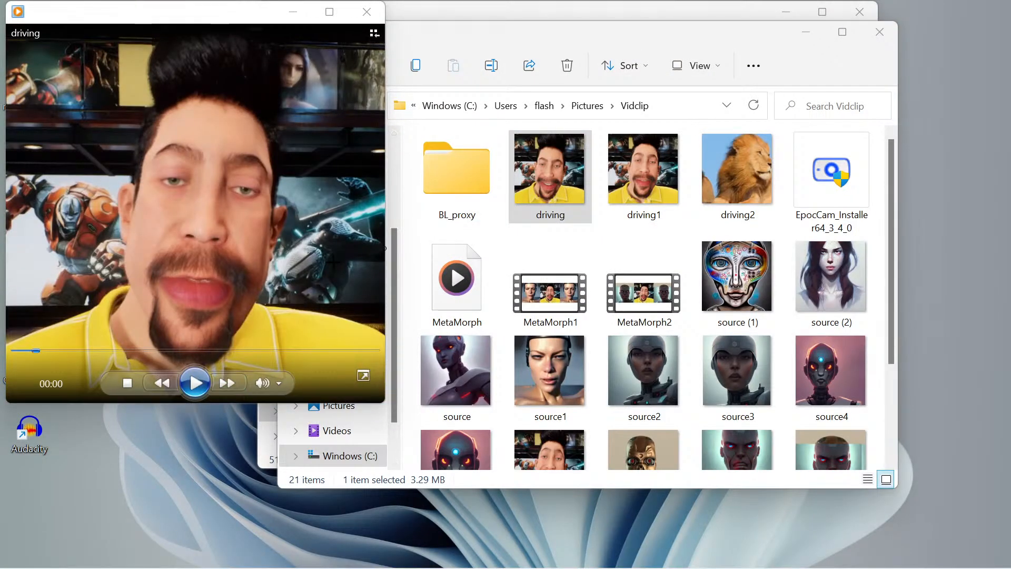
Skip to 00:14 in the driving video and play it to check how it ends
left_click_drag(37, 350, 359, 350)
left_click(195, 383)
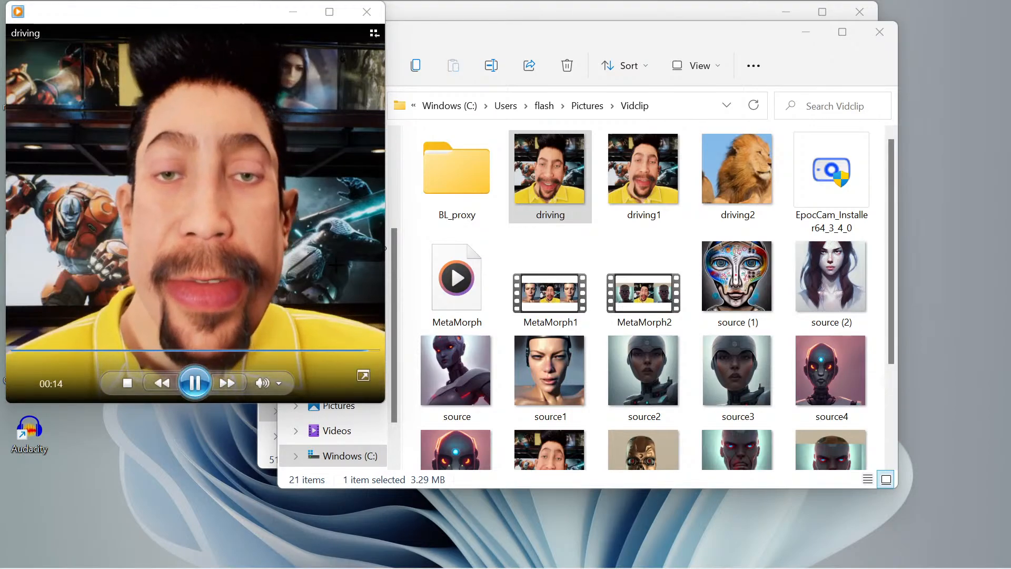
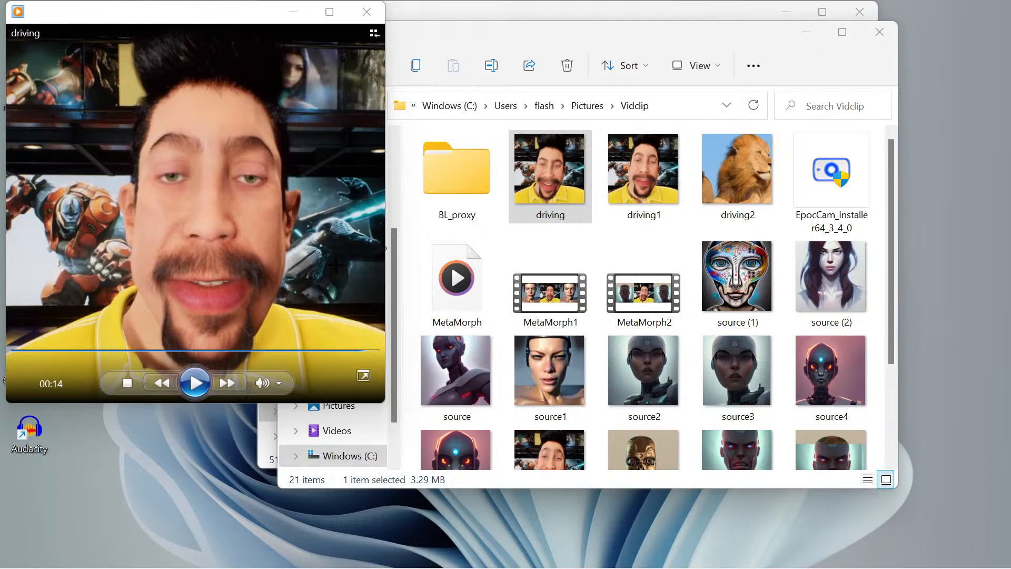
Return to Blender, play the strips again from frame 0 to check the sound against the face animation, and stop at frame 334
mouse_move(427, 566)
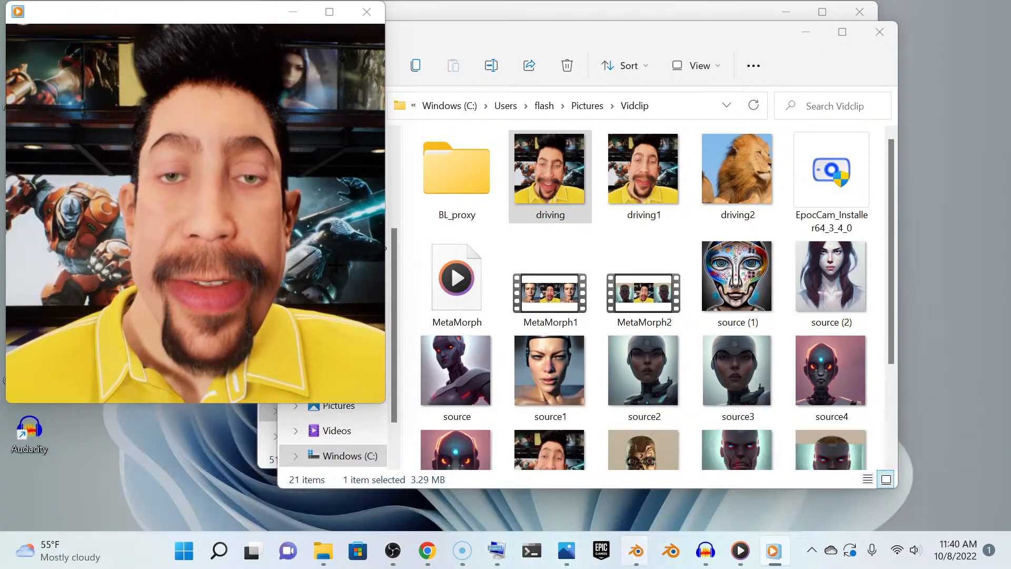
mouse_move(636, 550)
left_click(84, 464)
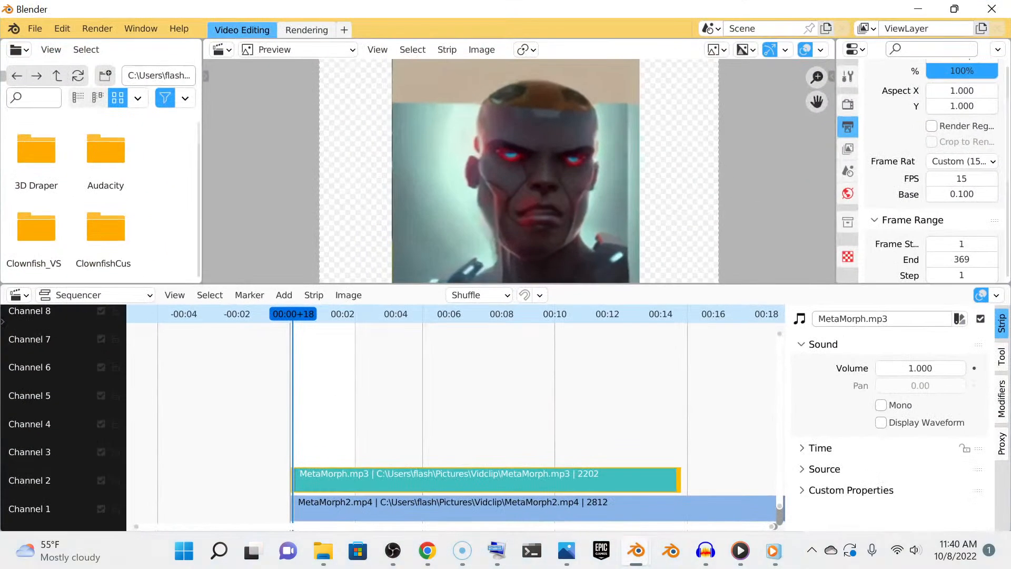
key("space")
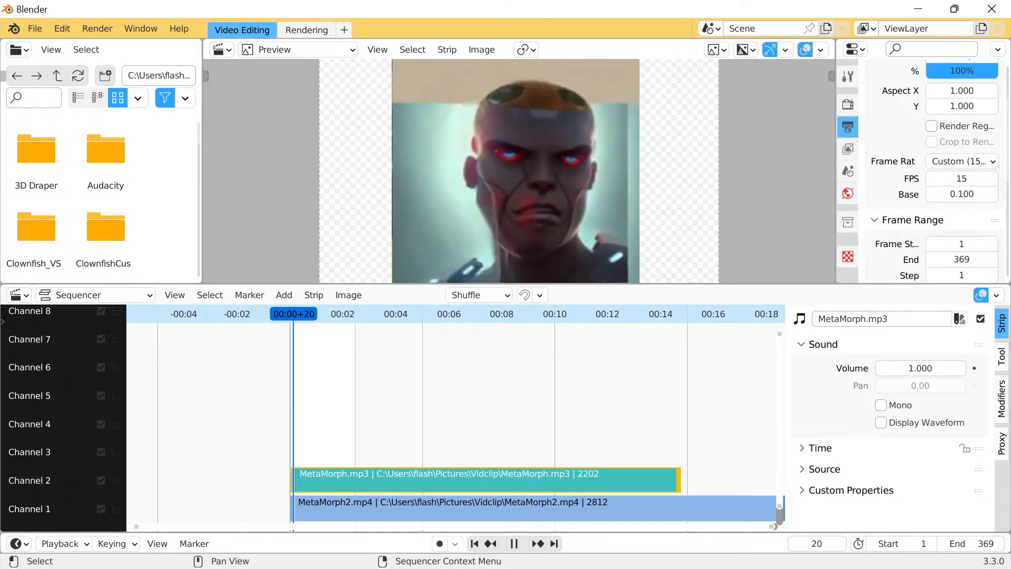
key("Escape")
key("space")
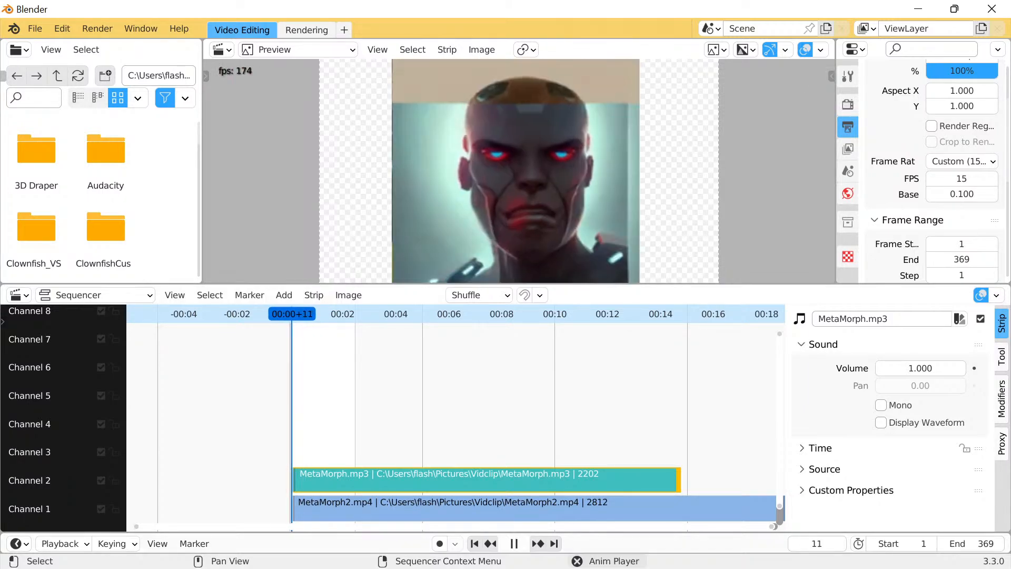
key("space")
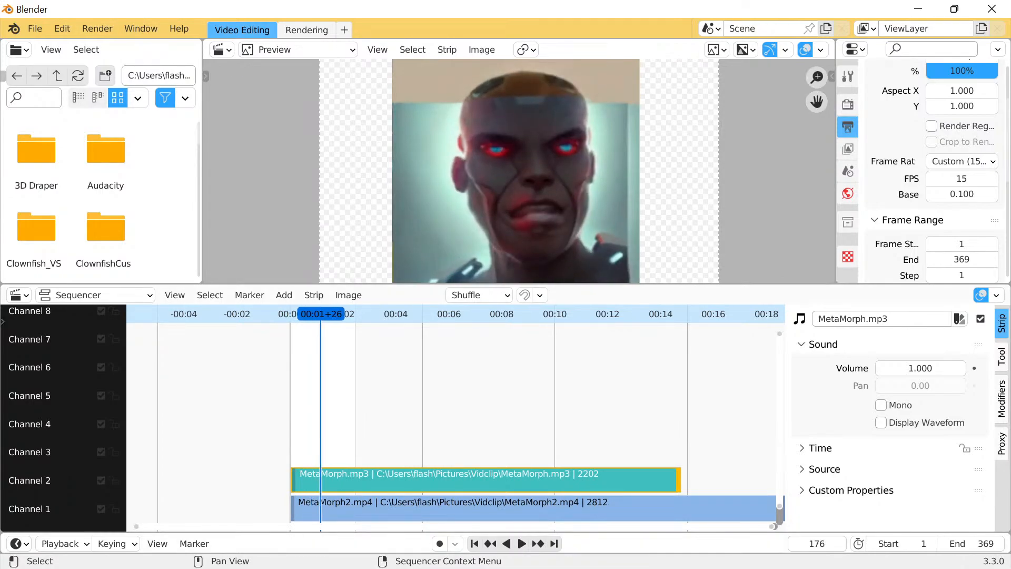
left_click_drag(321, 314, 289, 314)
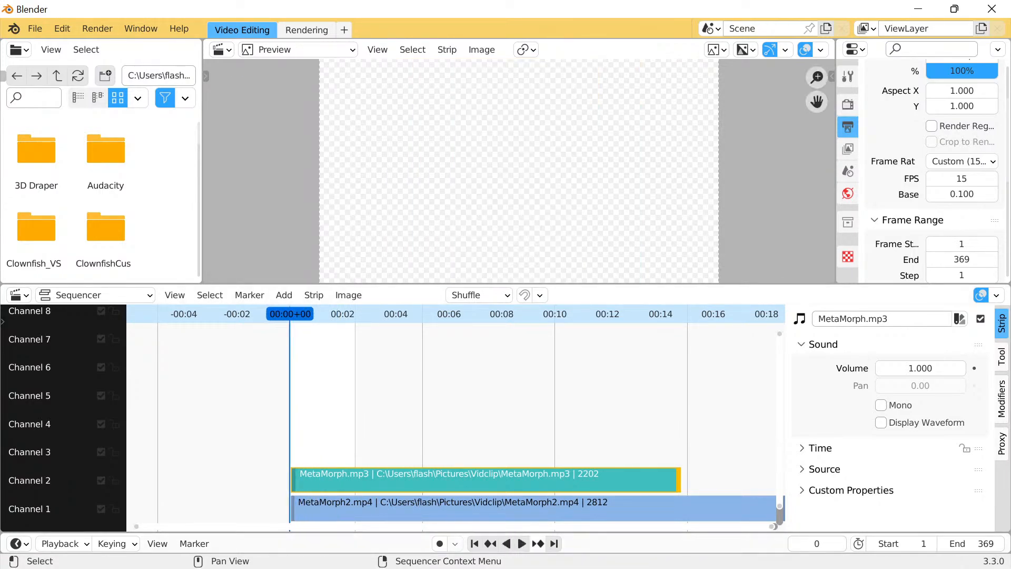
key("space")
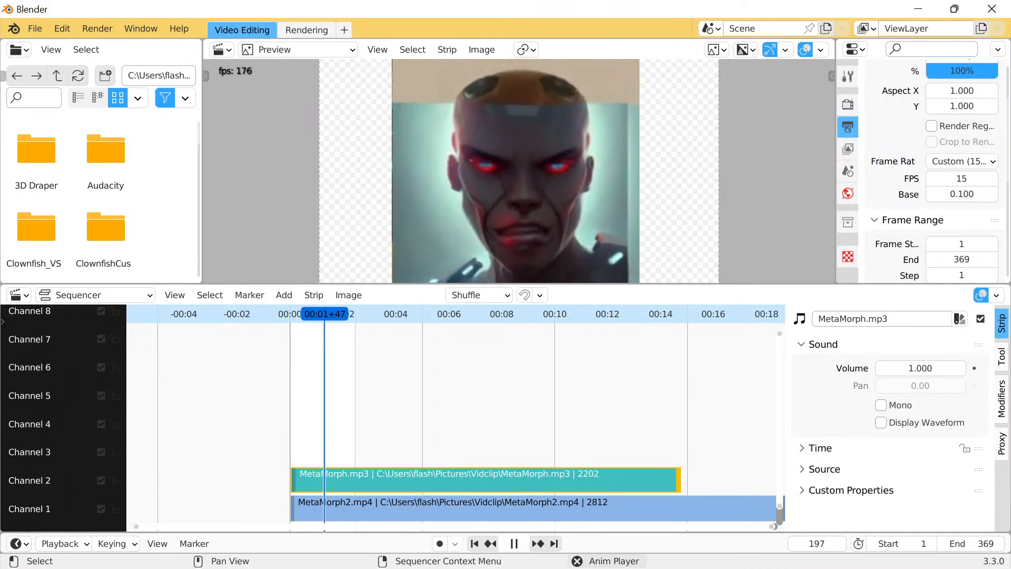
key("space")
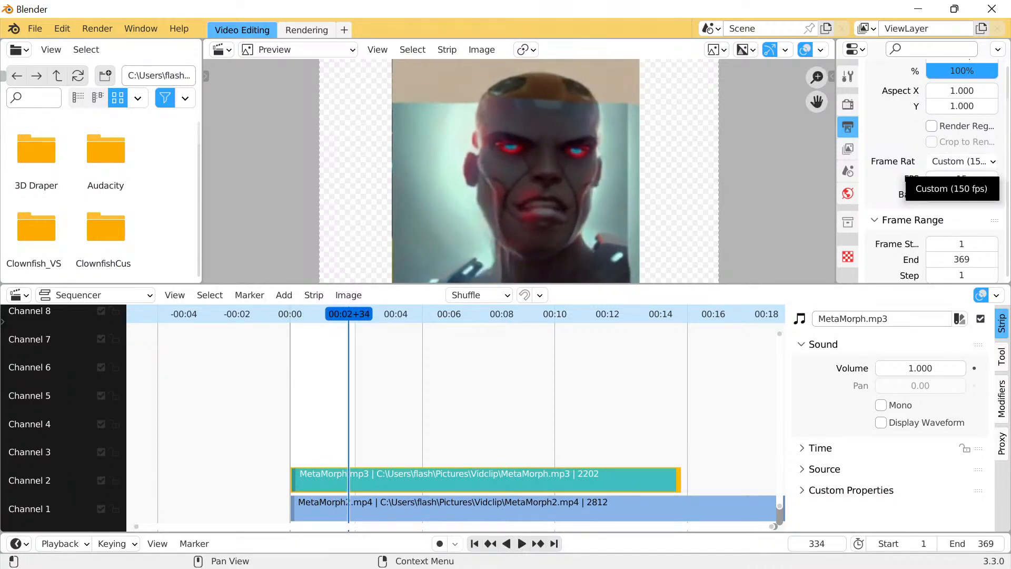
Try a scene frame rate of 31 FPS, and lower it to 25 FPS with base 0.100
left_click(962, 162)
left_click(962, 162)
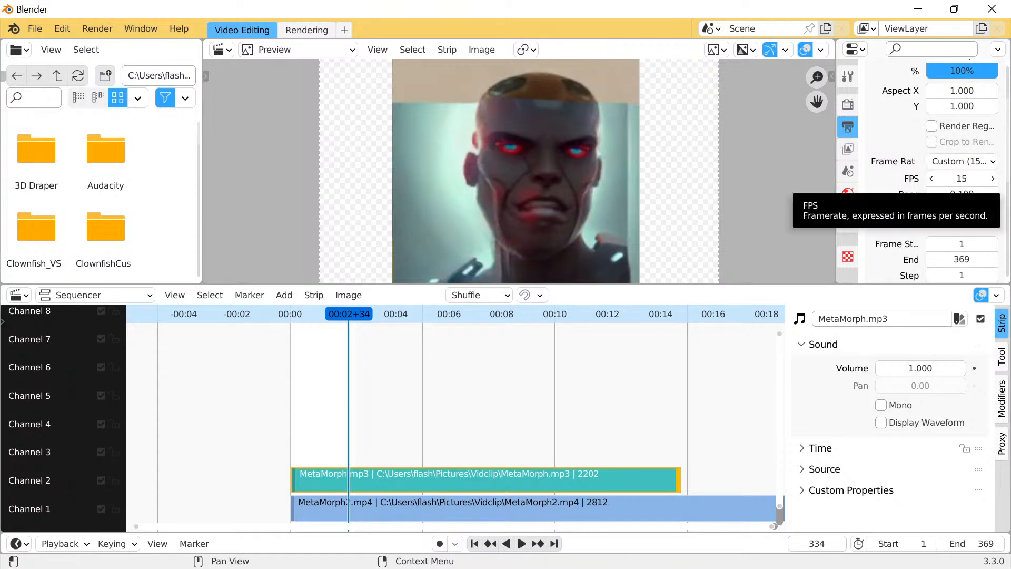
left_click(961, 178)
left_click(962, 179)
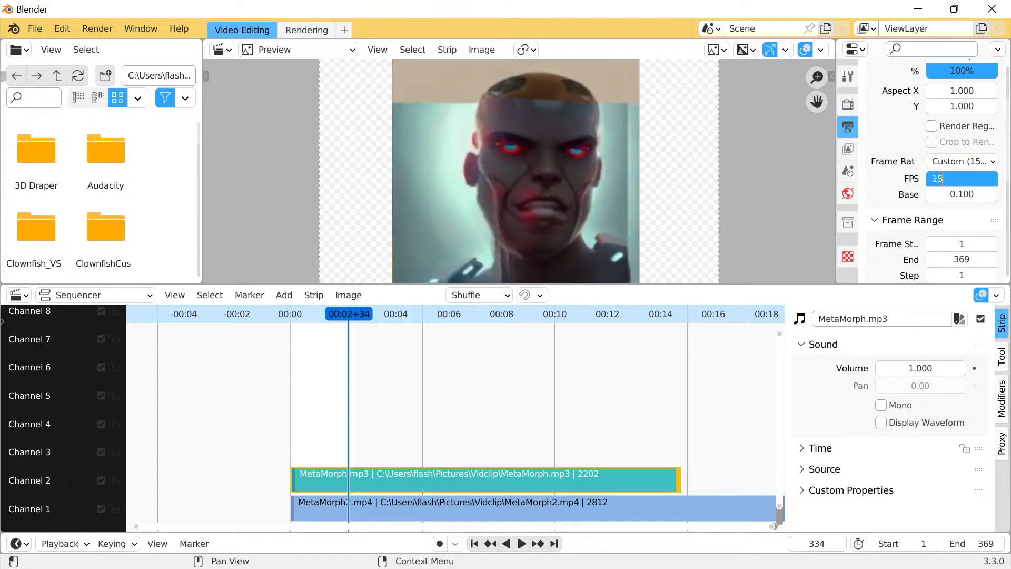
key("BackSpace")
key("BackSpace")
type("31")
key("Return")
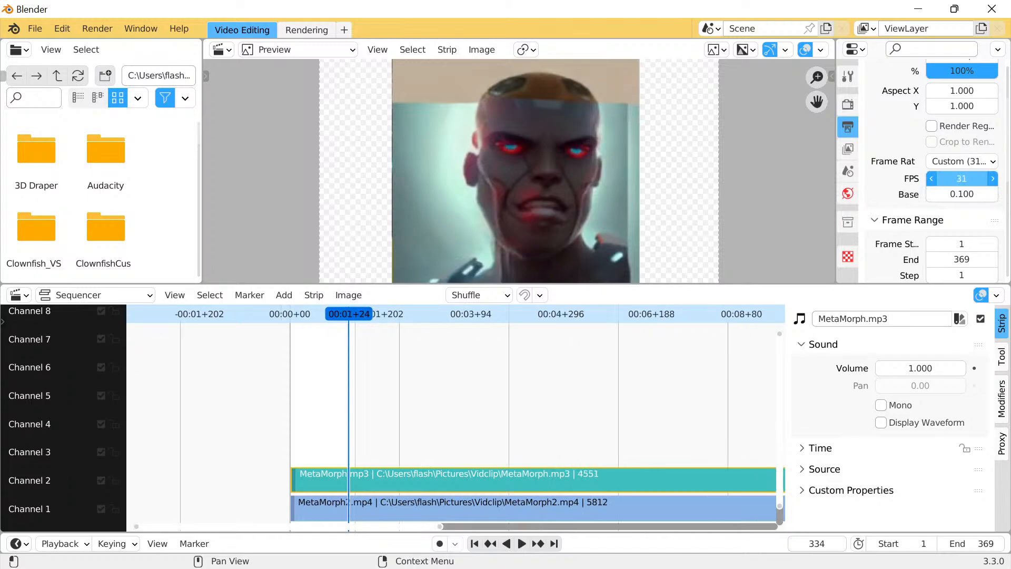
left_click_drag(961, 178, 949, 178)
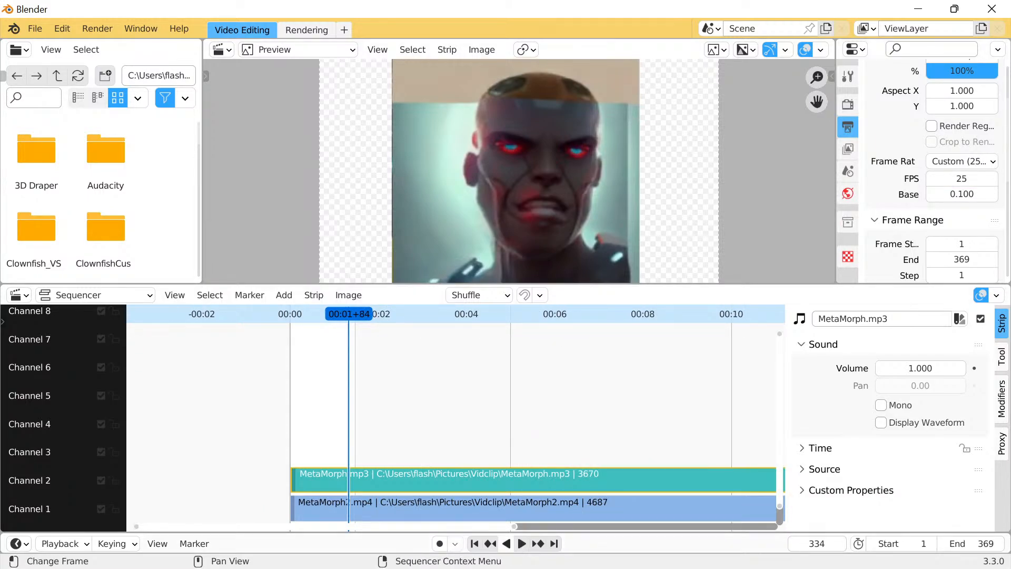
Play the strips from frame 1 to check the sound against the face animation, and stop at frame 34
left_click(475, 543)
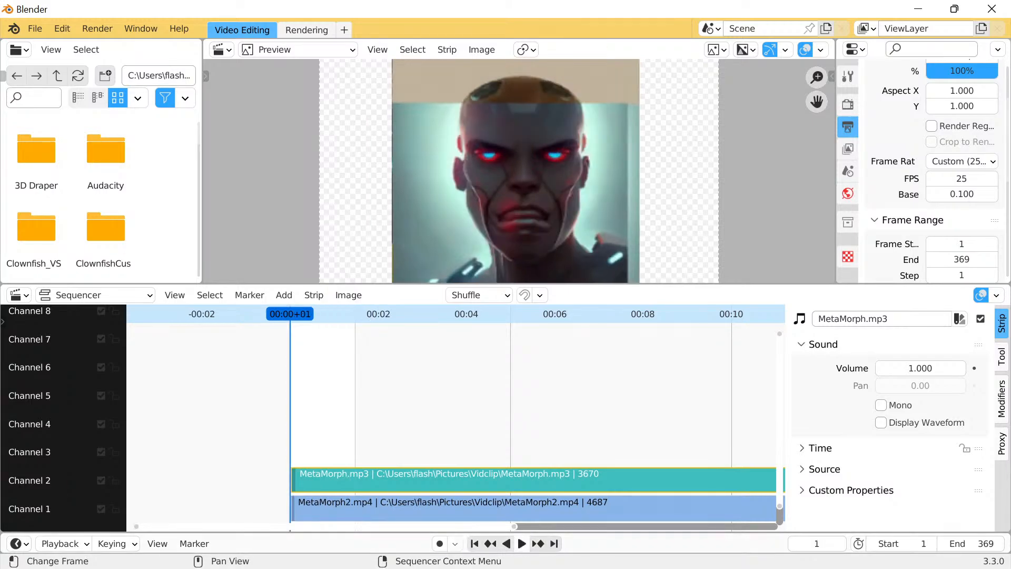
left_click(521, 544)
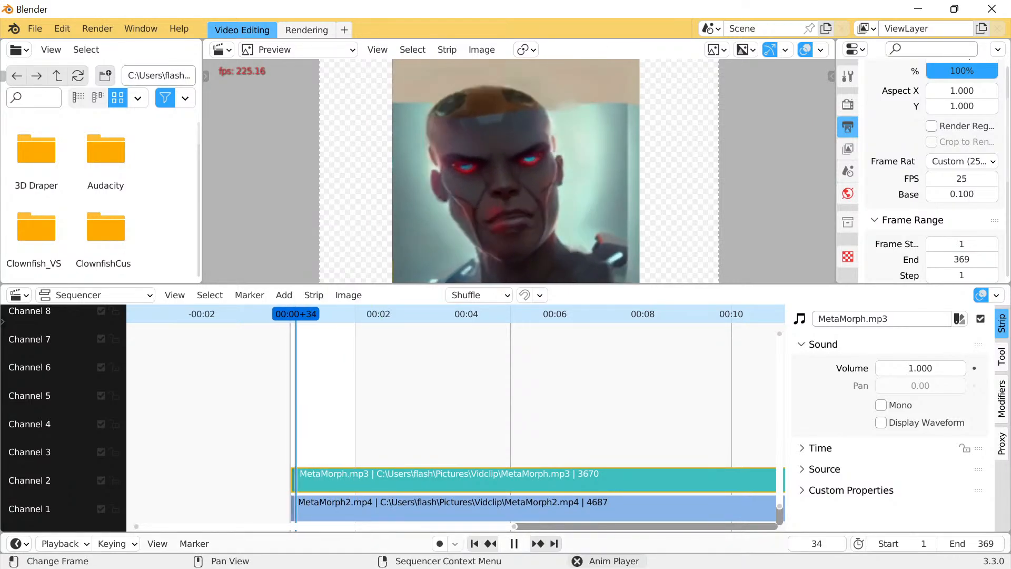
key("space")
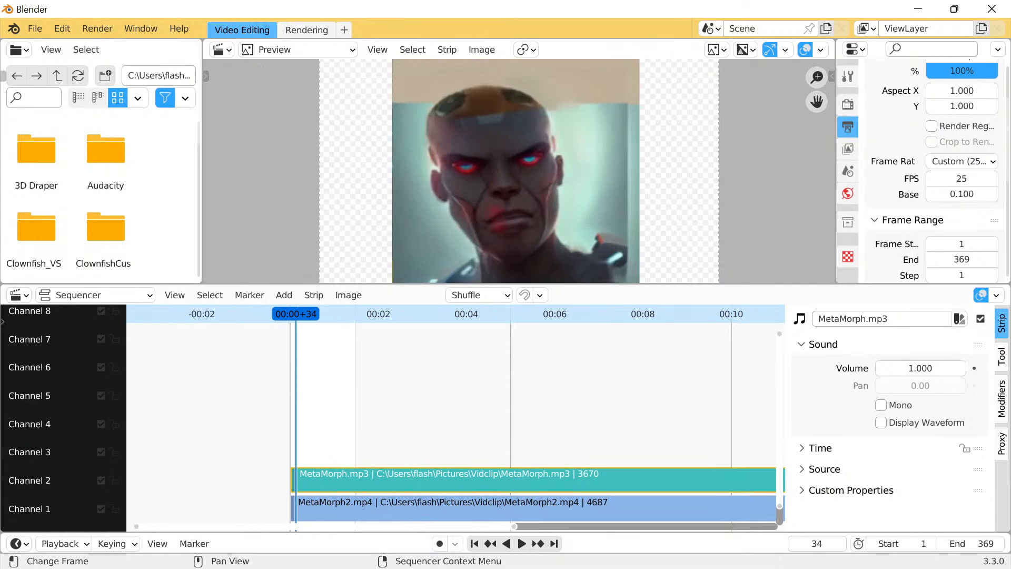
Start a new Video Editing project and discard the unsaved changes in the current one
left_click(34, 29)
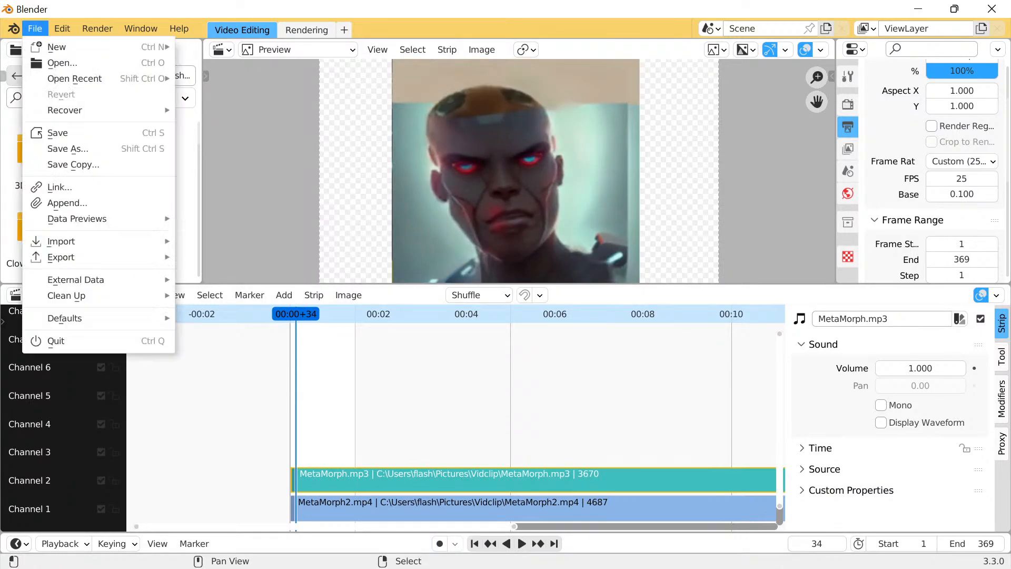
mouse_move(56, 47)
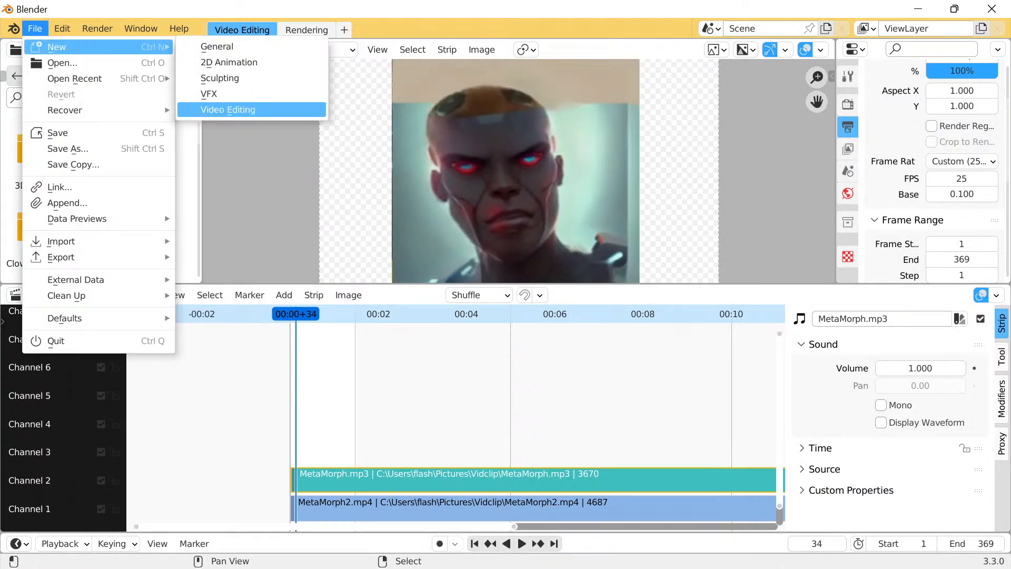
left_click(228, 110)
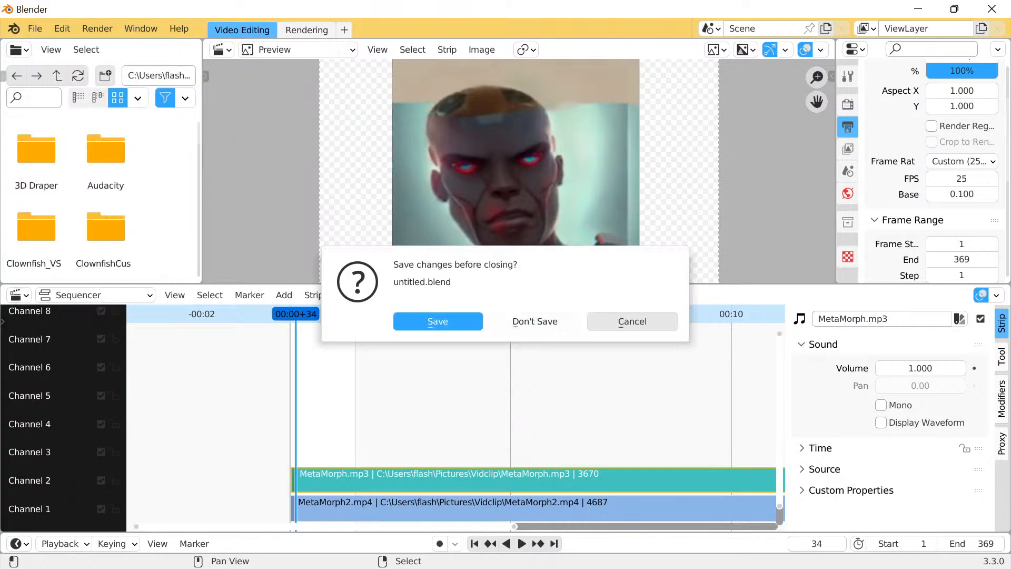
left_click(536, 321)
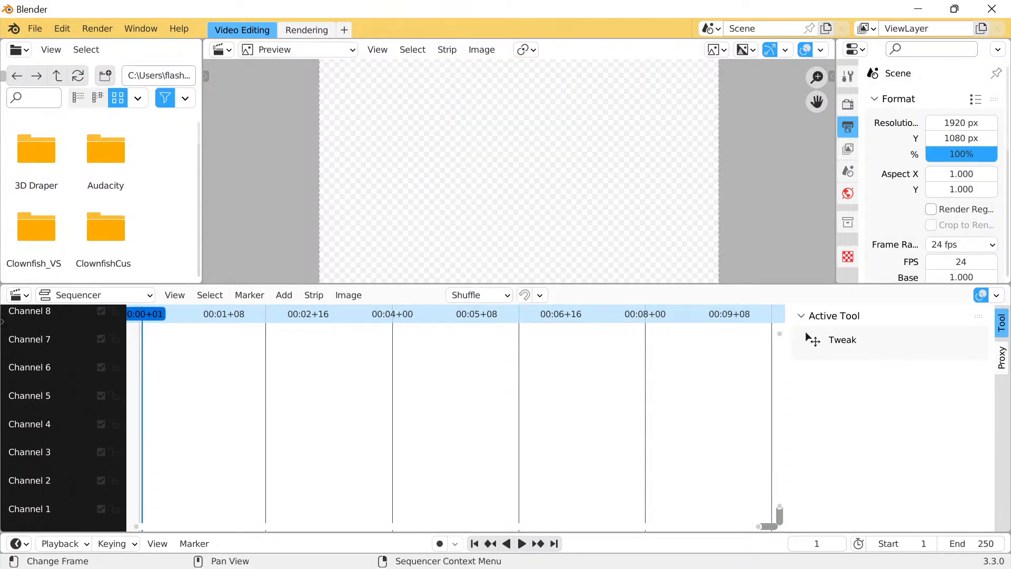
Set the new project's frame rate to 25 fps
left_click(284, 295)
left_click(961, 262)
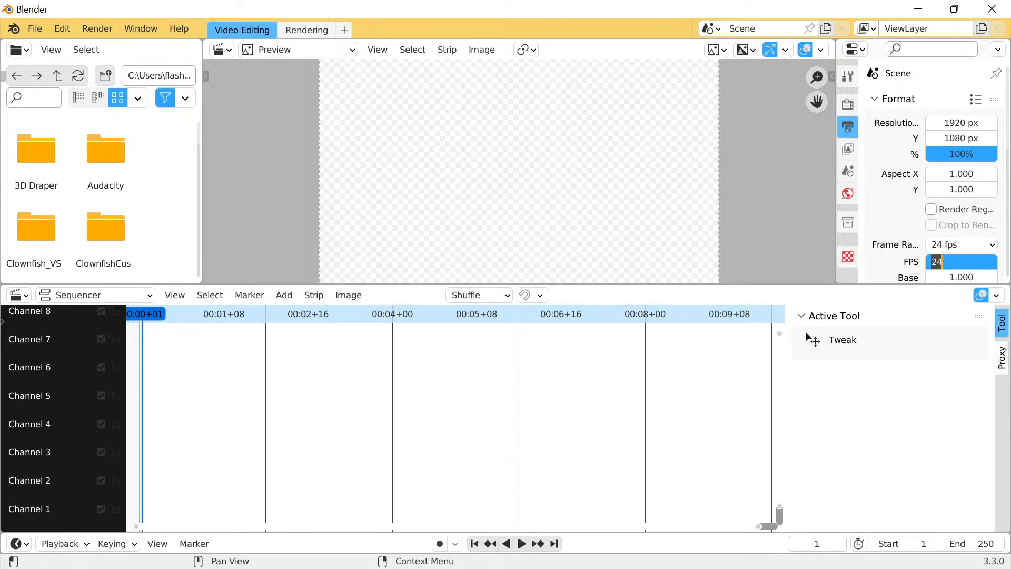
type("25")
key("Return")
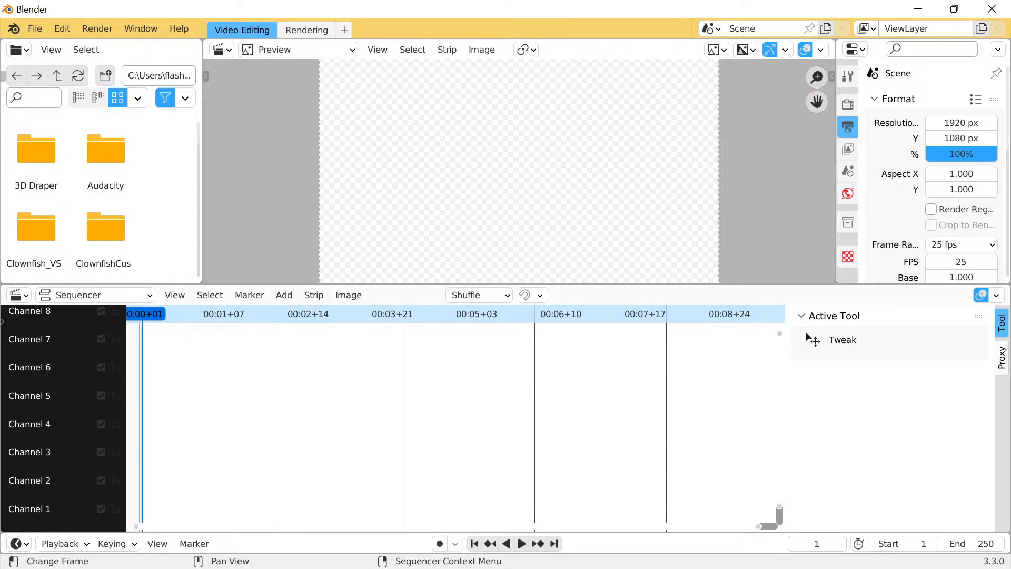
Add MetaMorph2.mp4 from the Vidclip folder as a movie strip on channel 128 starting at frame 1, using the movie's frame rate
left_click(284, 294)
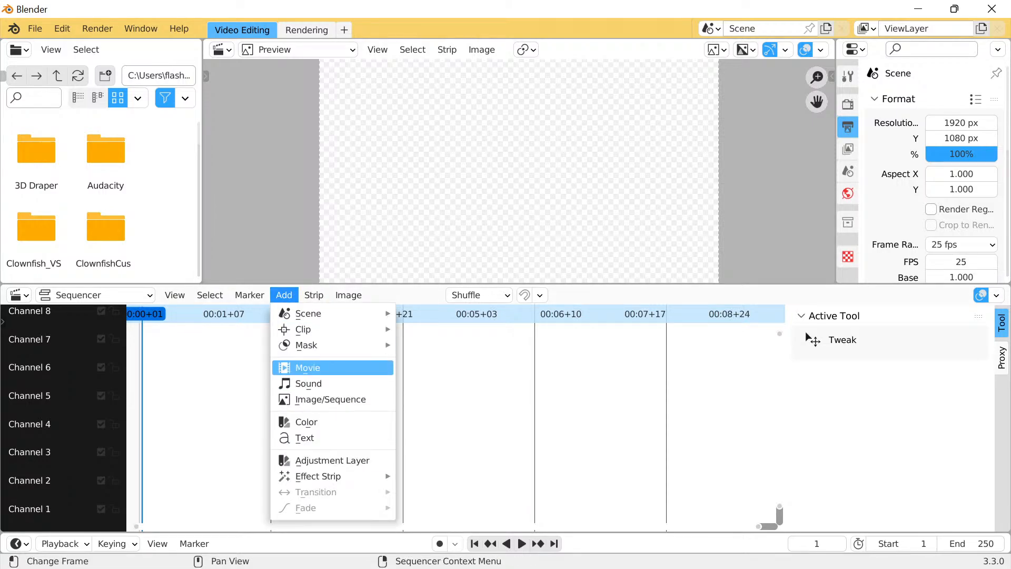
left_click(307, 368)
left_click(138, 410)
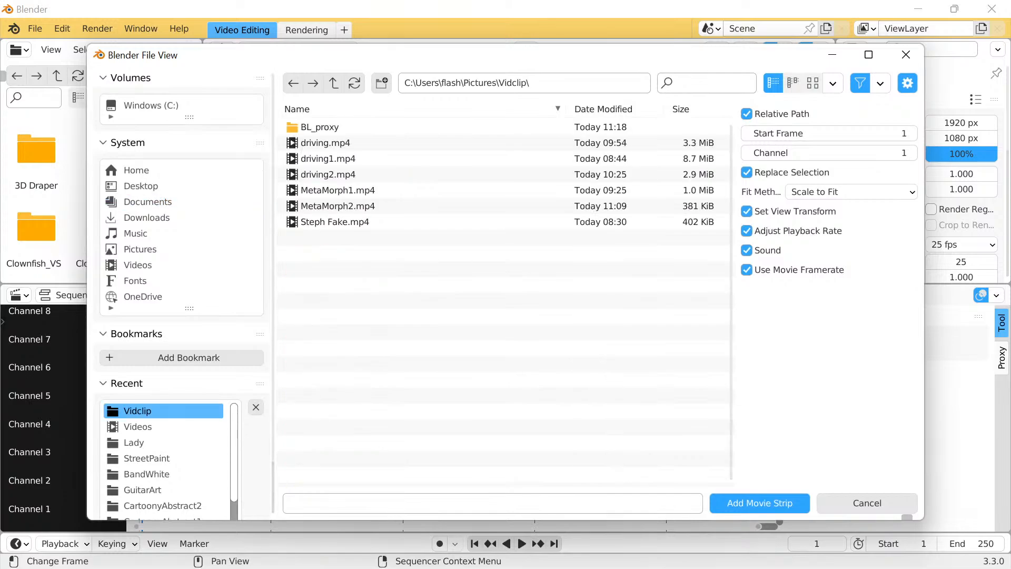
left_click(338, 206)
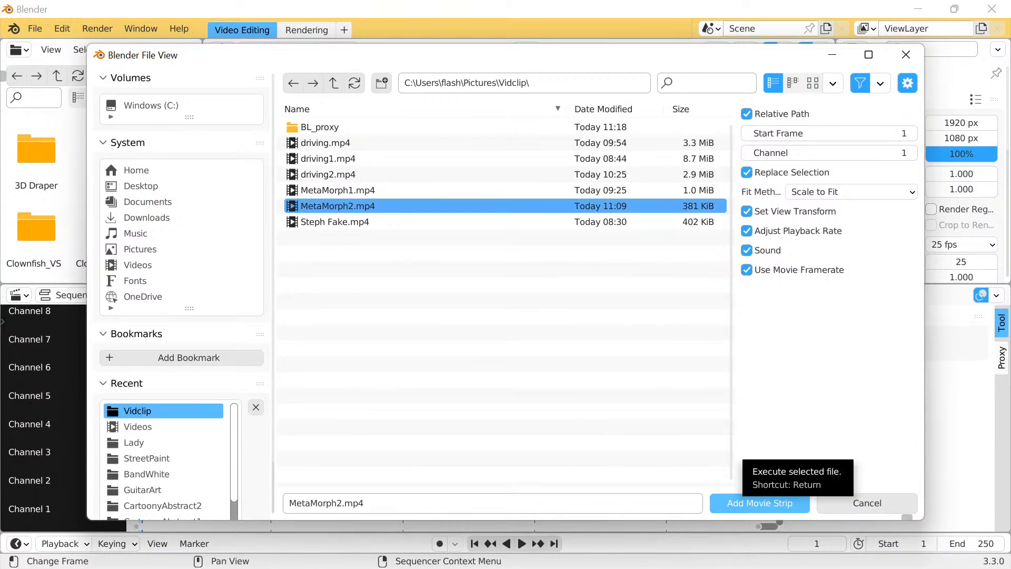
left_click(829, 153)
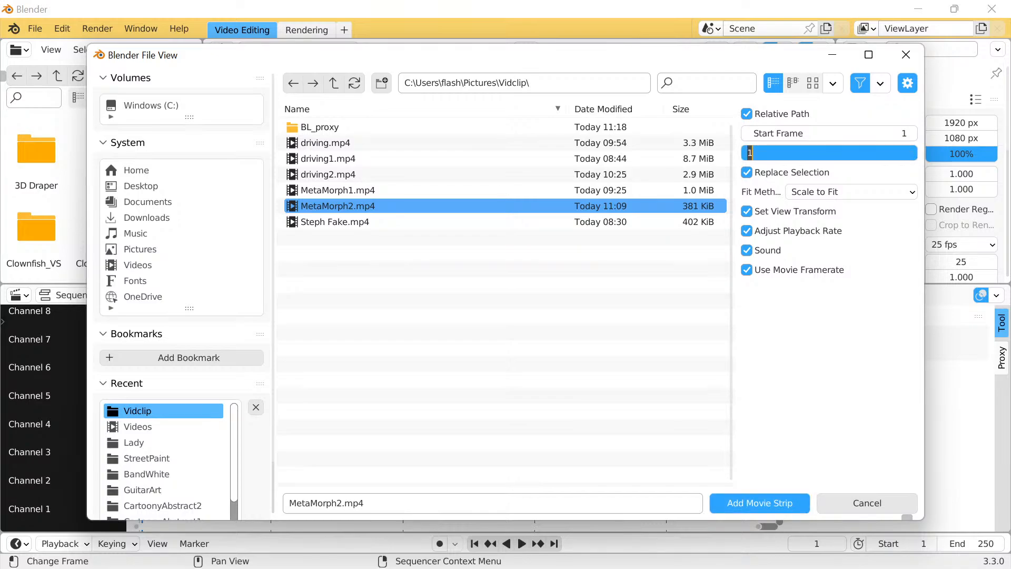
type("369")
key("Return")
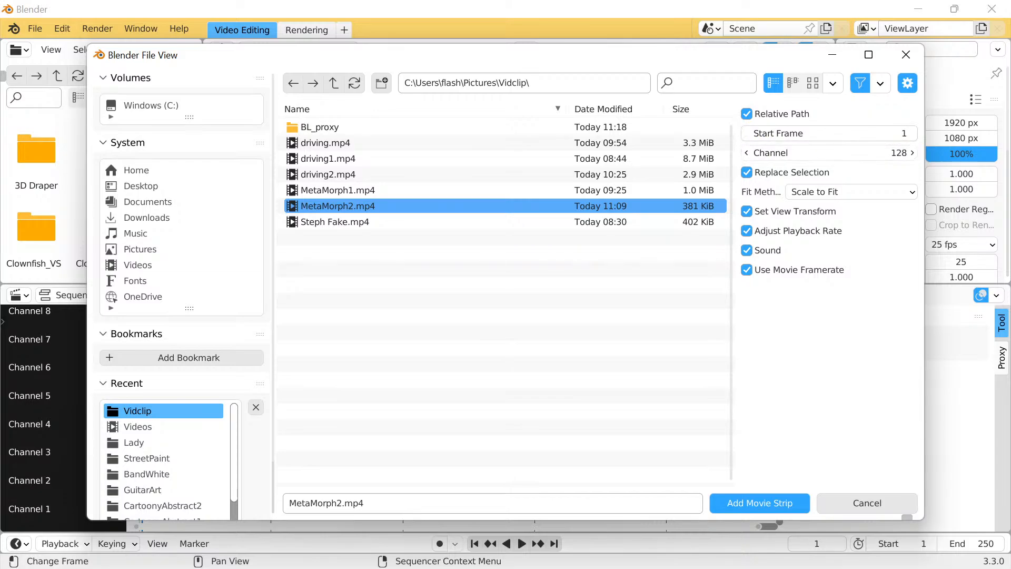
left_click(830, 153)
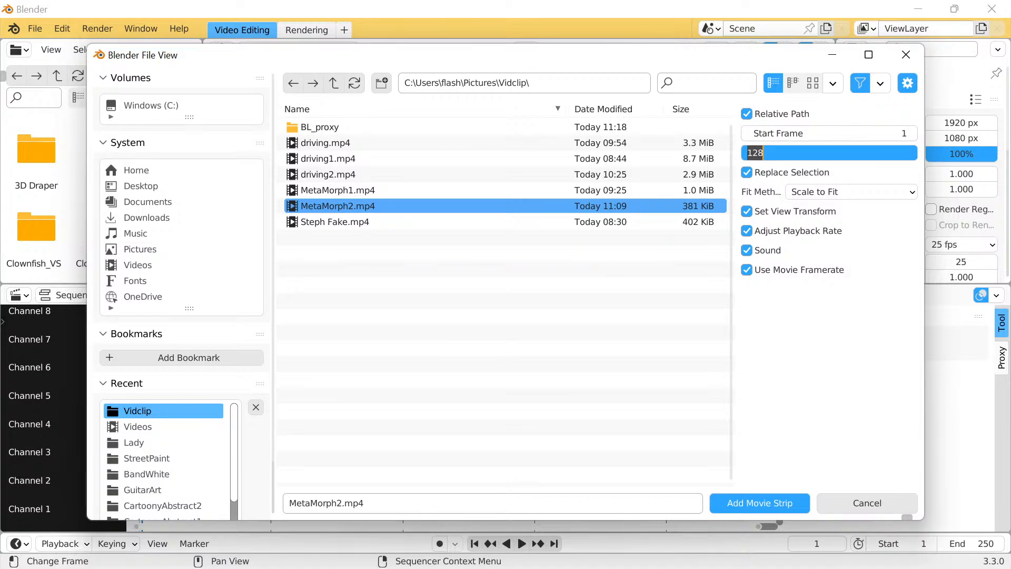
type("569")
key("Return")
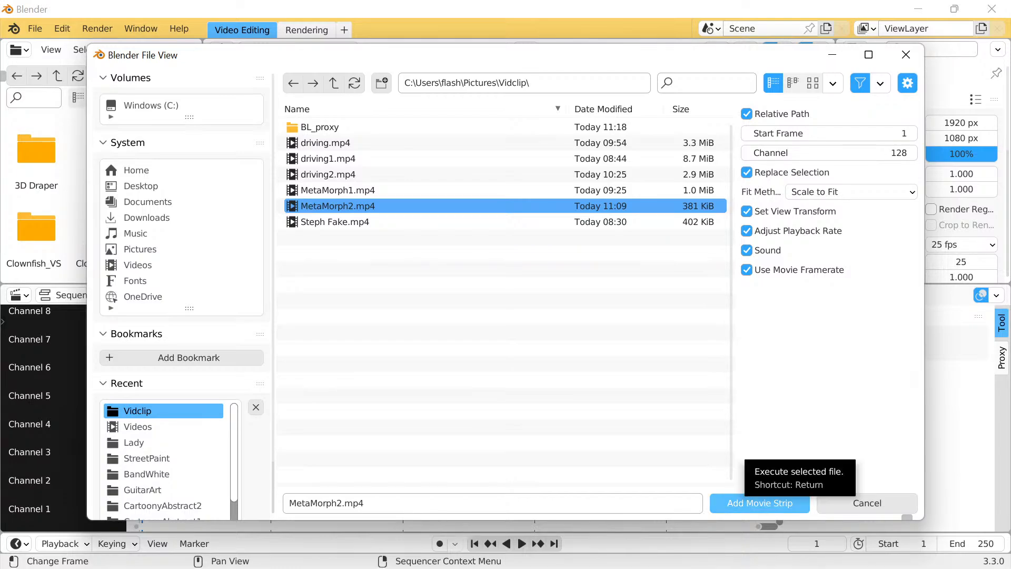
left_click(759, 502)
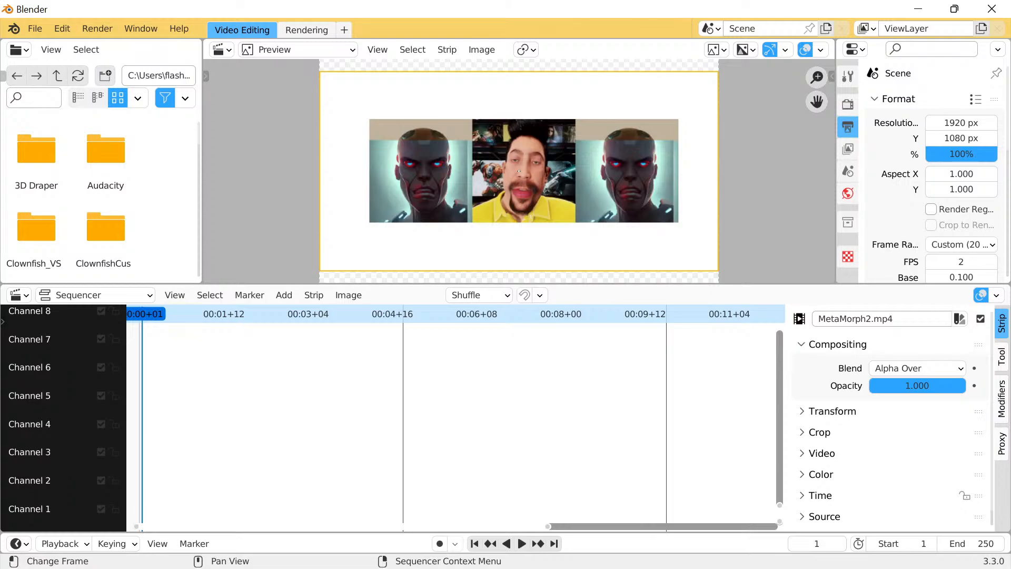
Look through the sequencer's timeline and channels for the added MetaMorph2.mp4 strip
scroll(452, 419, "down", 3)
scroll(453, 420, "up", 3)
scroll(453, 419, "up", 1)
scroll(452, 419, "down", 2)
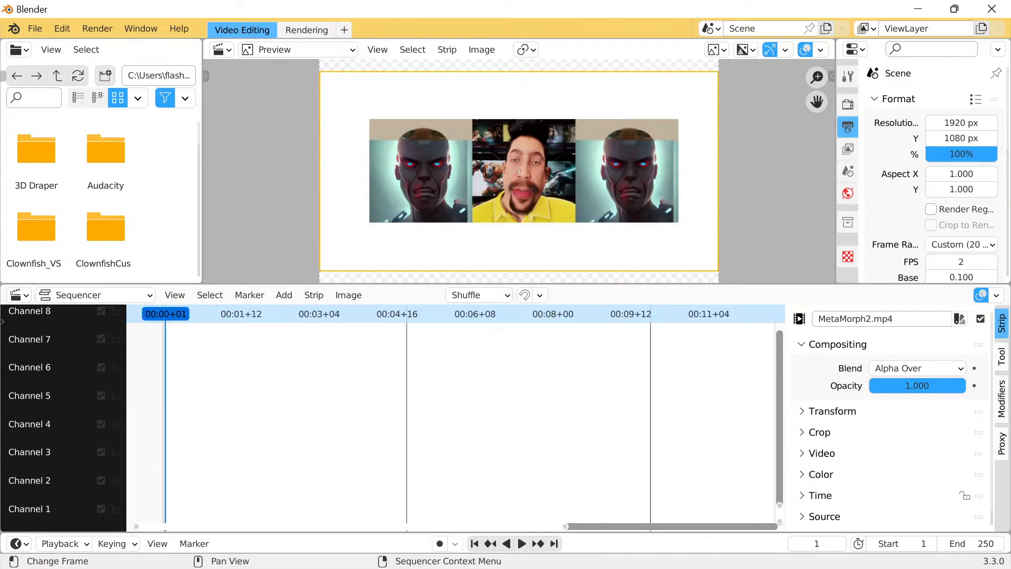
scroll(453, 419, "down", 6)
scroll(453, 419, "up", 1)
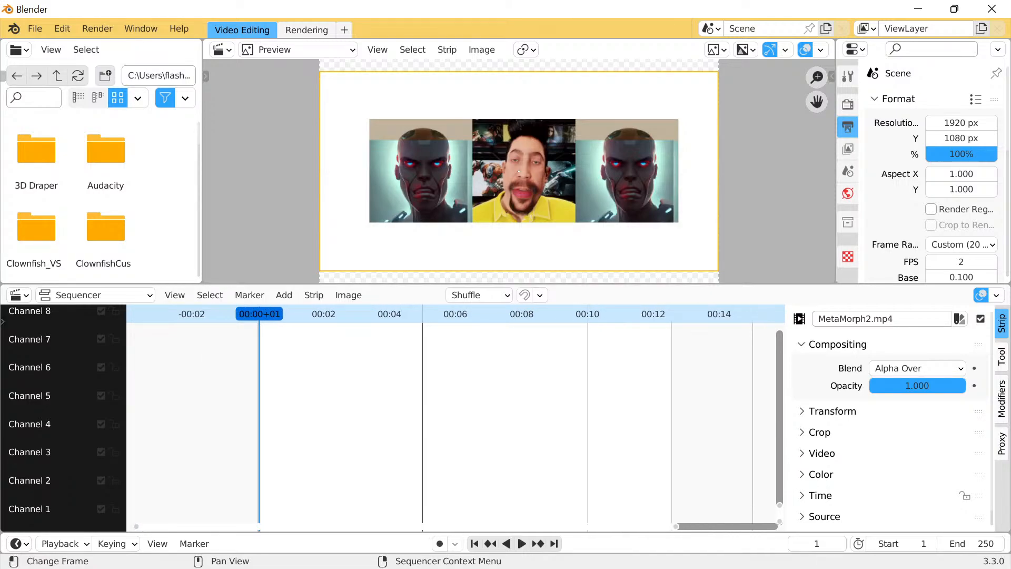
scroll(452, 419, "up", 1)
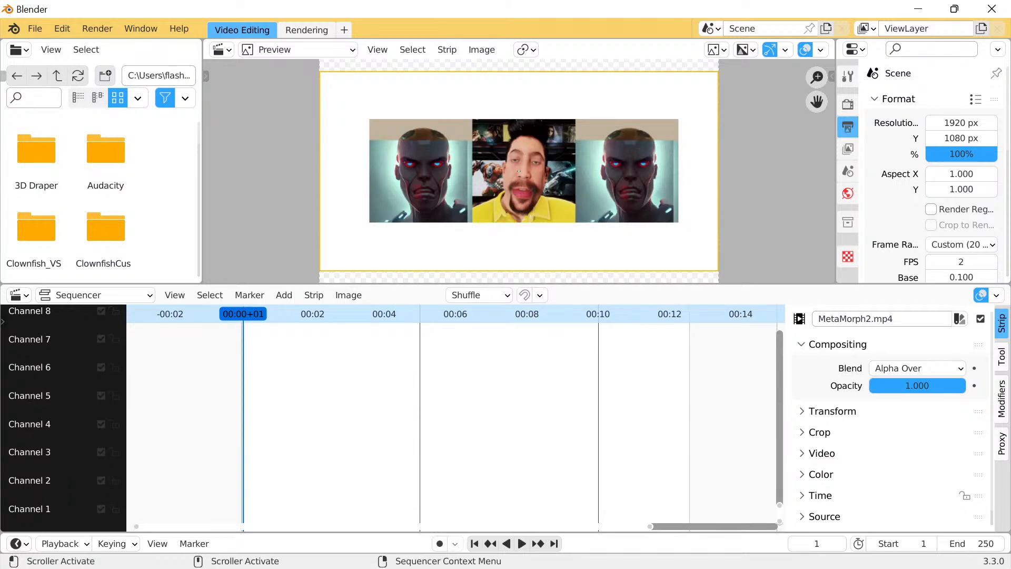
left_click_drag(779, 513, 780, 477)
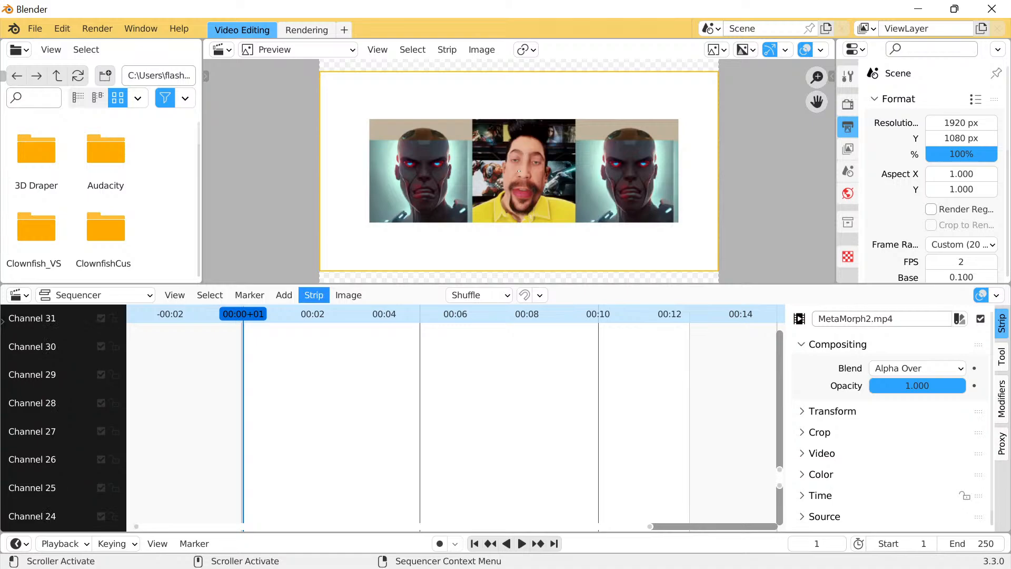
scroll(456, 418, "down", 5)
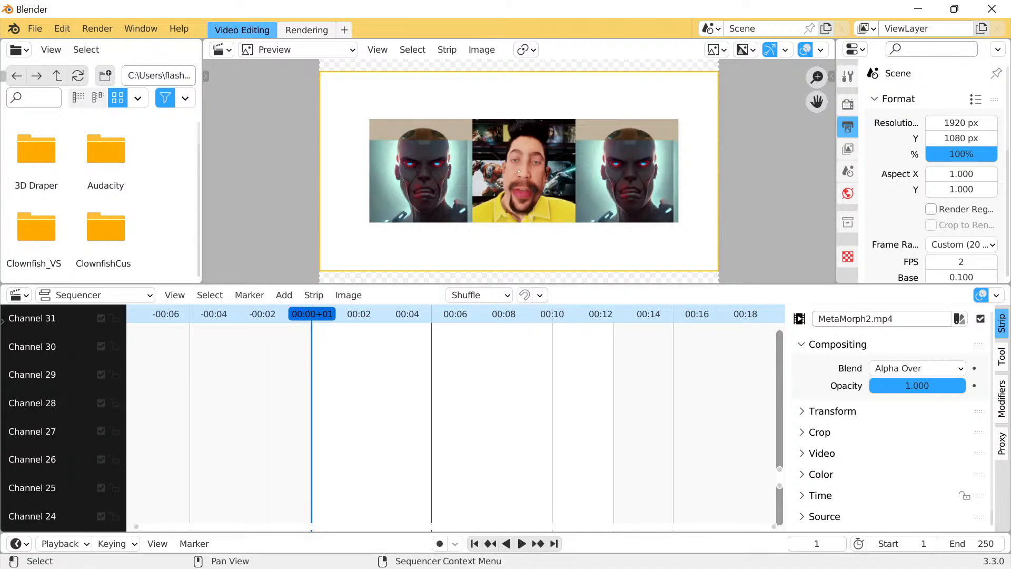
left_click_drag(779, 477, 779, 512)
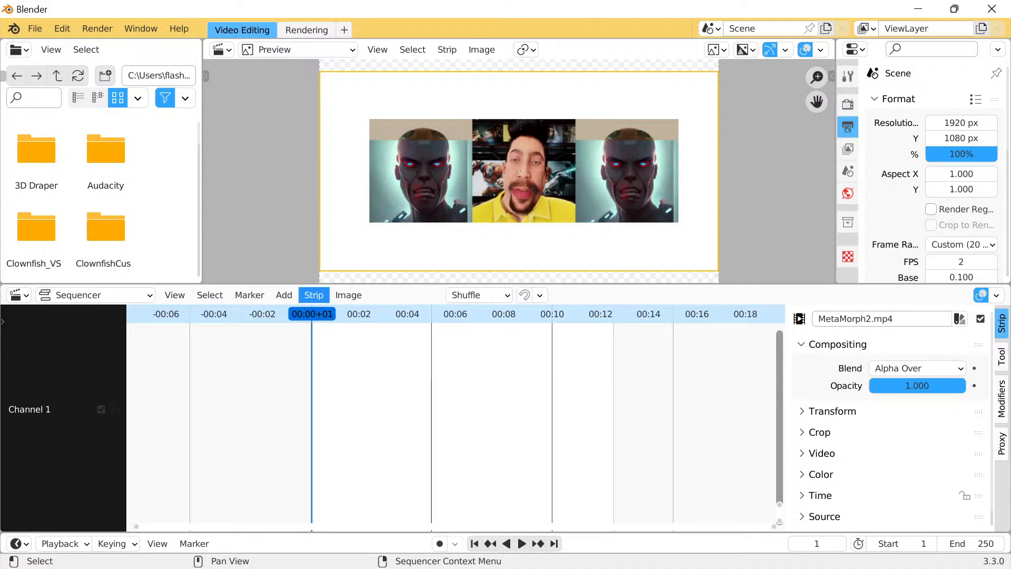
Add MetaMorph2.mp4 again as a movie strip on channel 1 at frame 1, and delete that strip
left_click(284, 295)
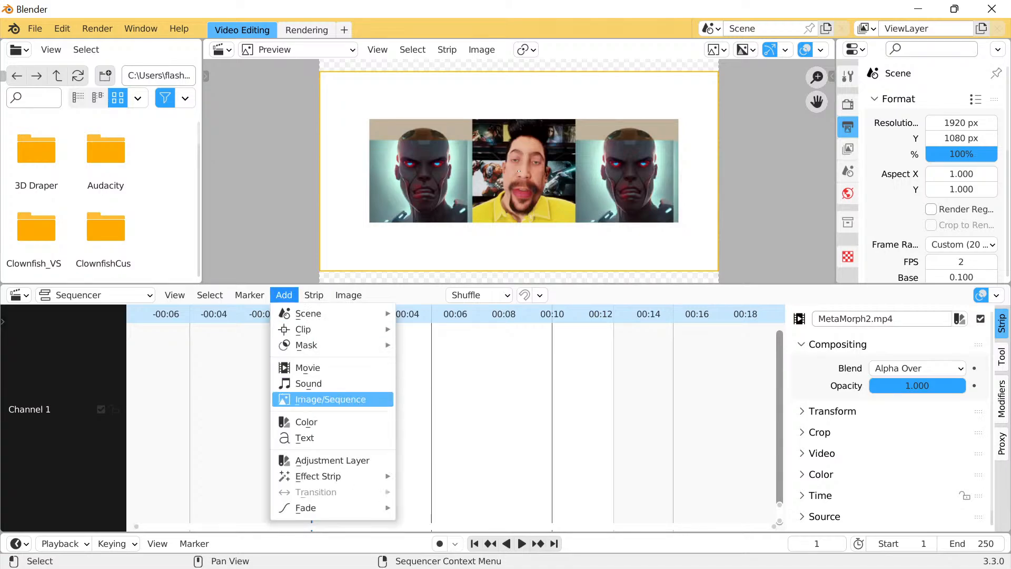
left_click(307, 368)
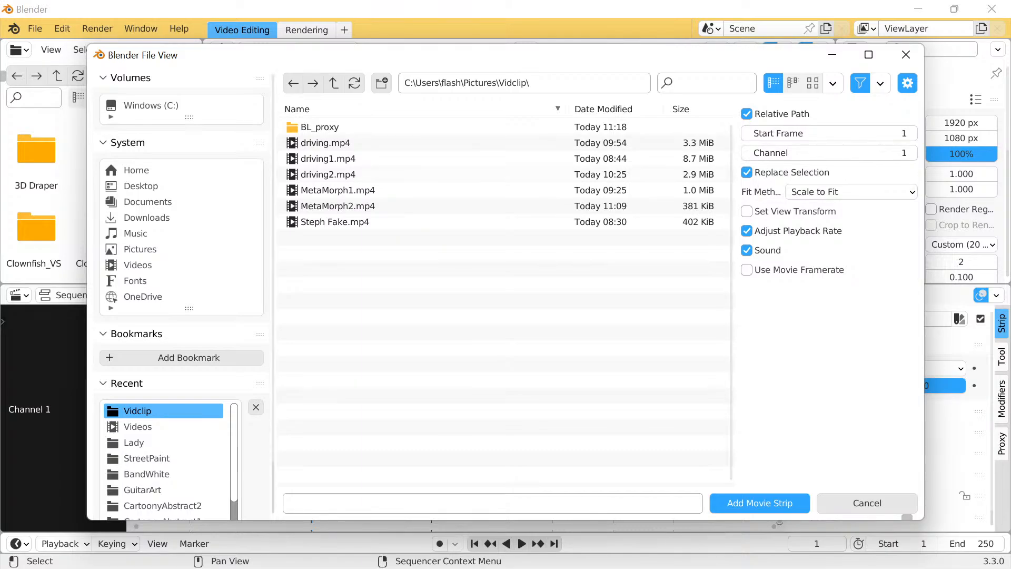
left_click(338, 190)
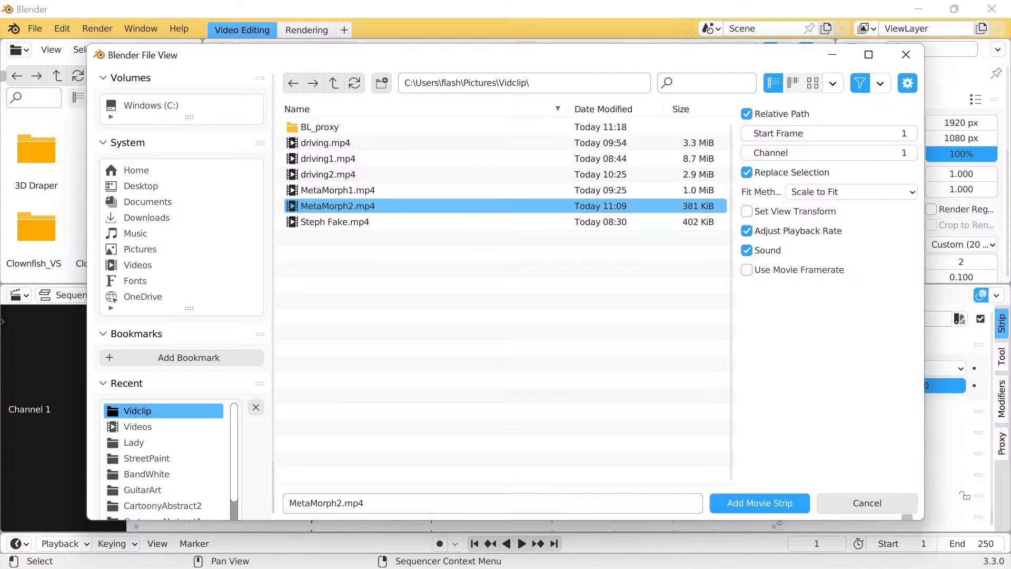
left_click(760, 503)
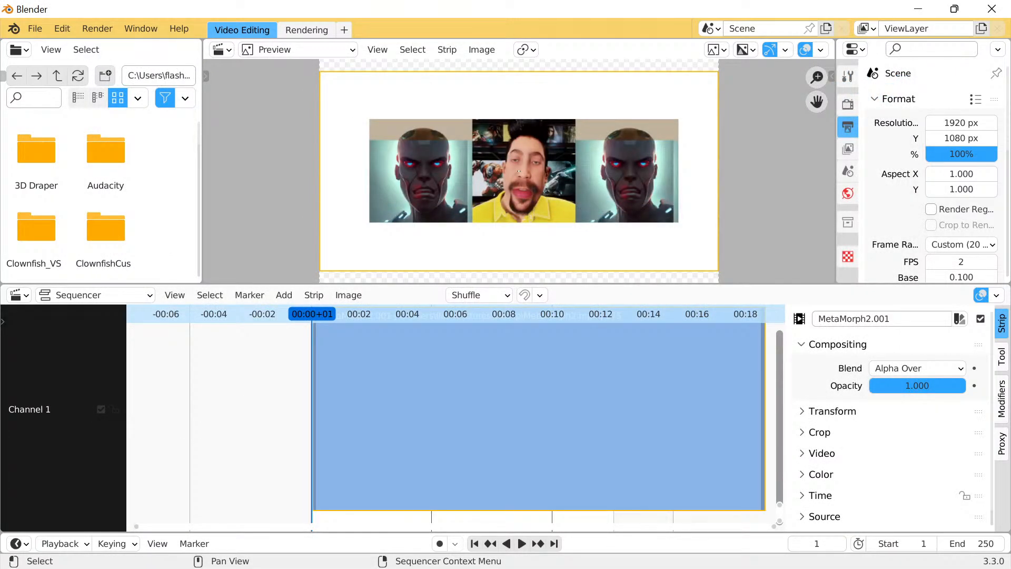
key("Delete")
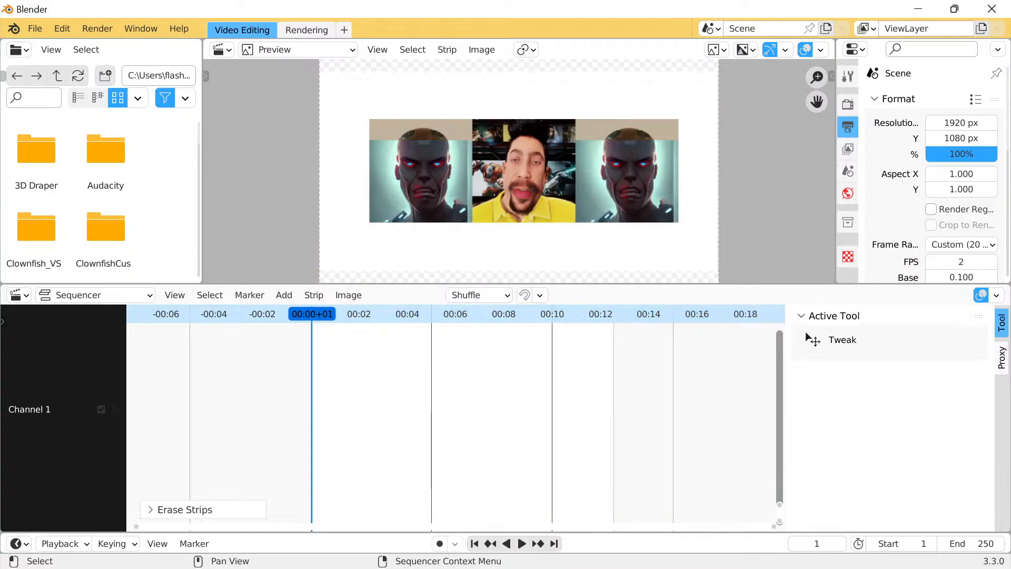
left_click(538, 197)
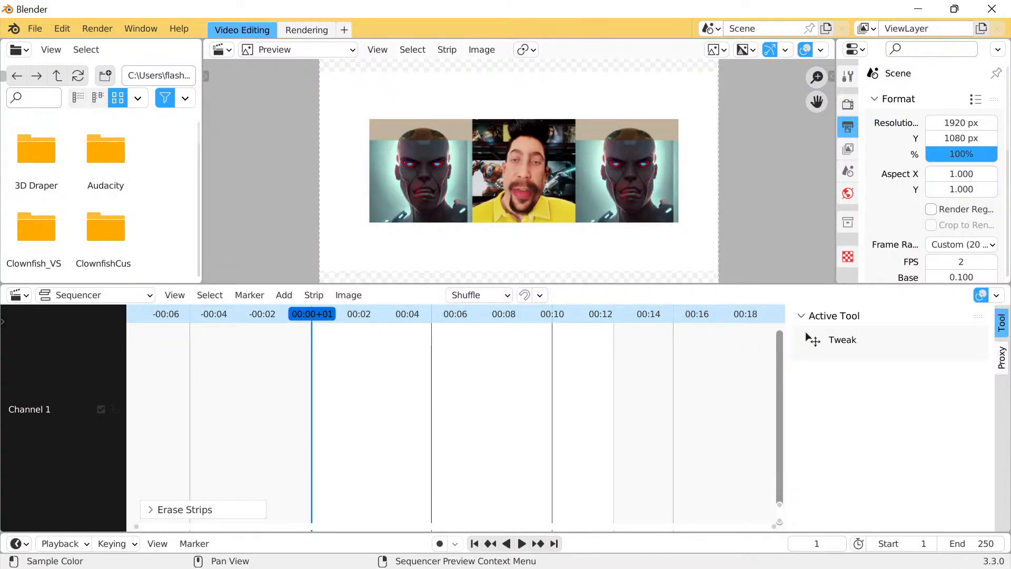
Add MetaMorph1.mp4 from the Vidclip folder as a movie strip on channel 1 at frame 1, play it briefly, and delete the strip
left_click(284, 295)
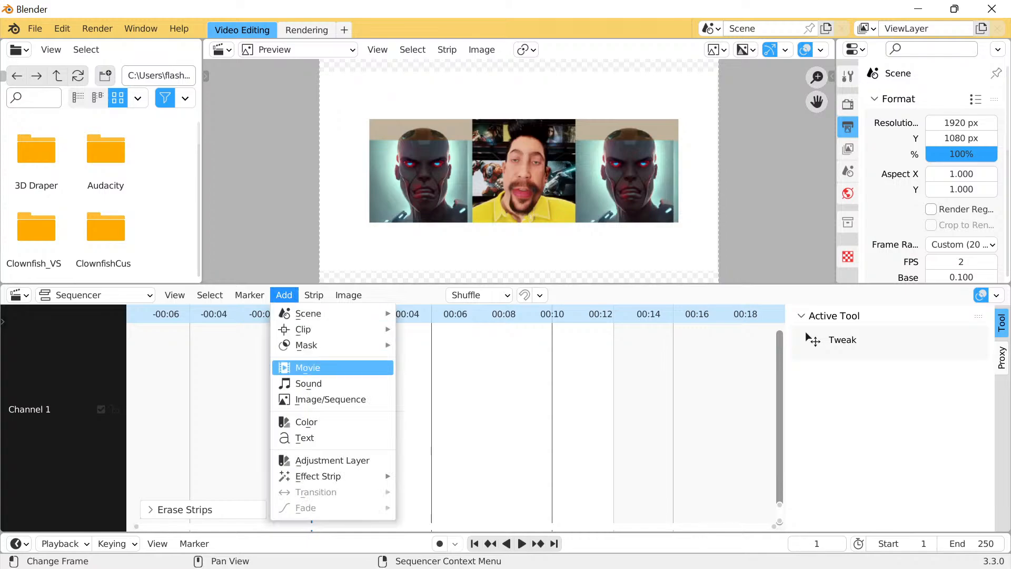
left_click(307, 368)
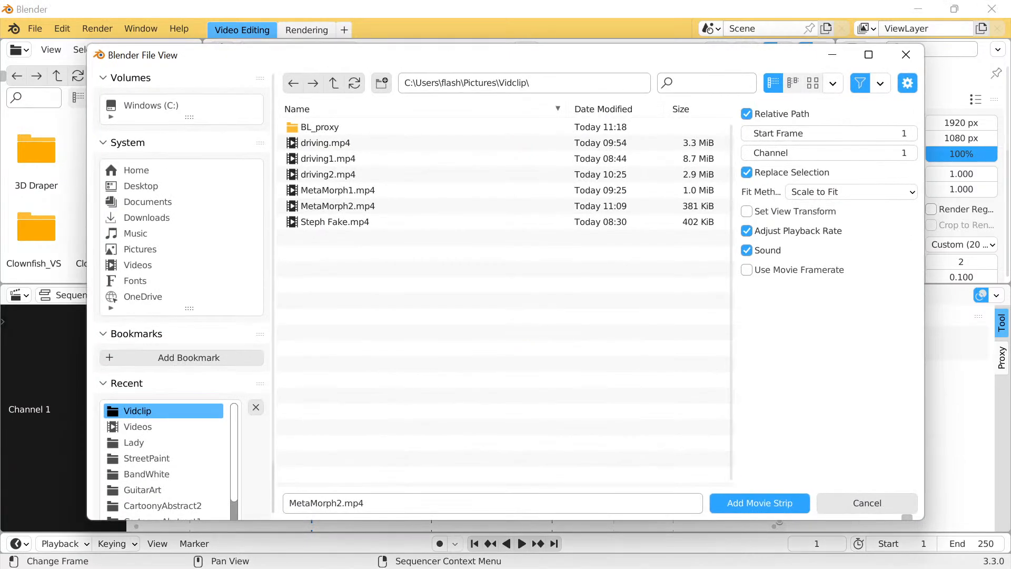
left_click(337, 190)
left_click(759, 503)
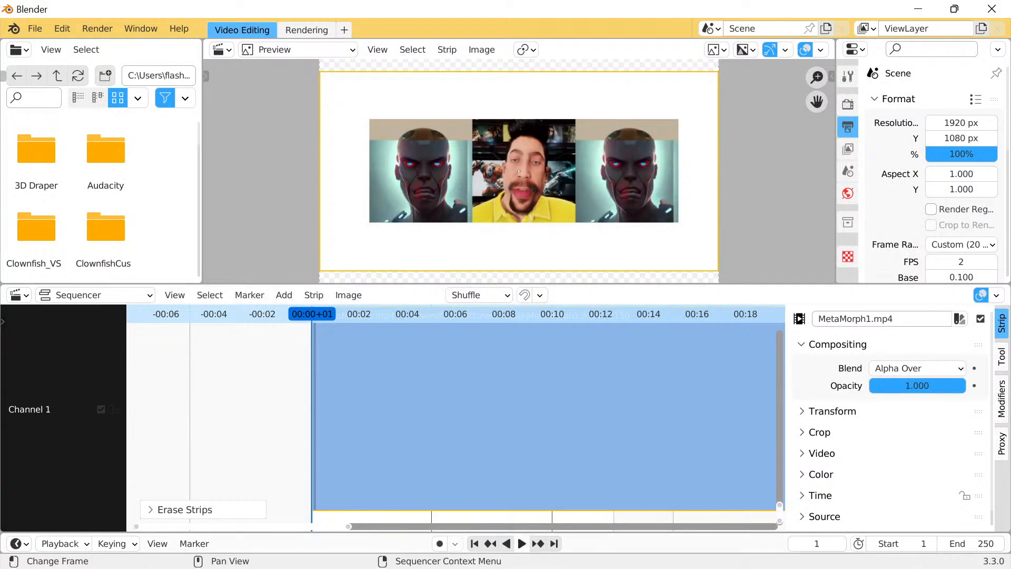
left_click(522, 543)
key("space")
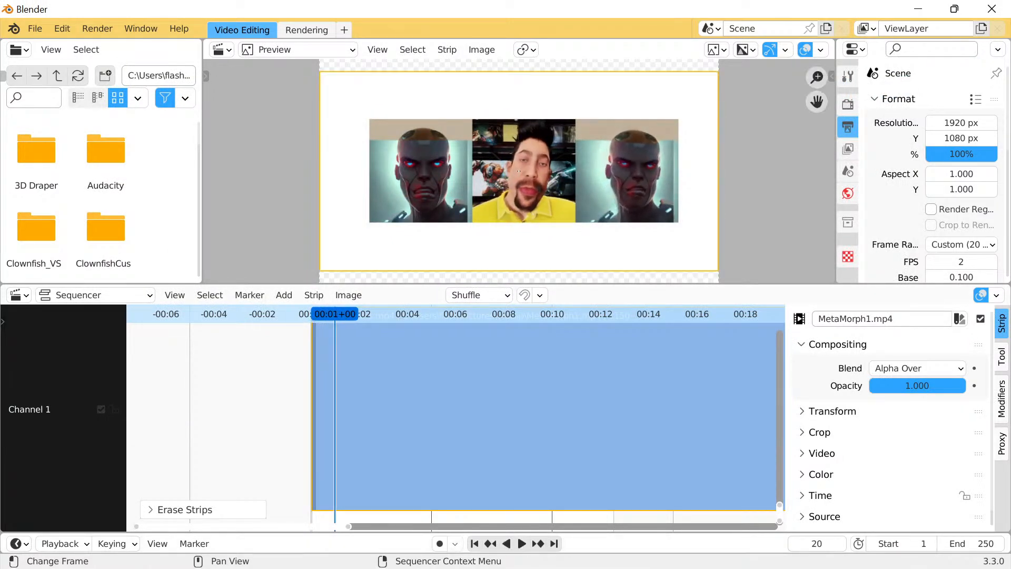
key("Delete")
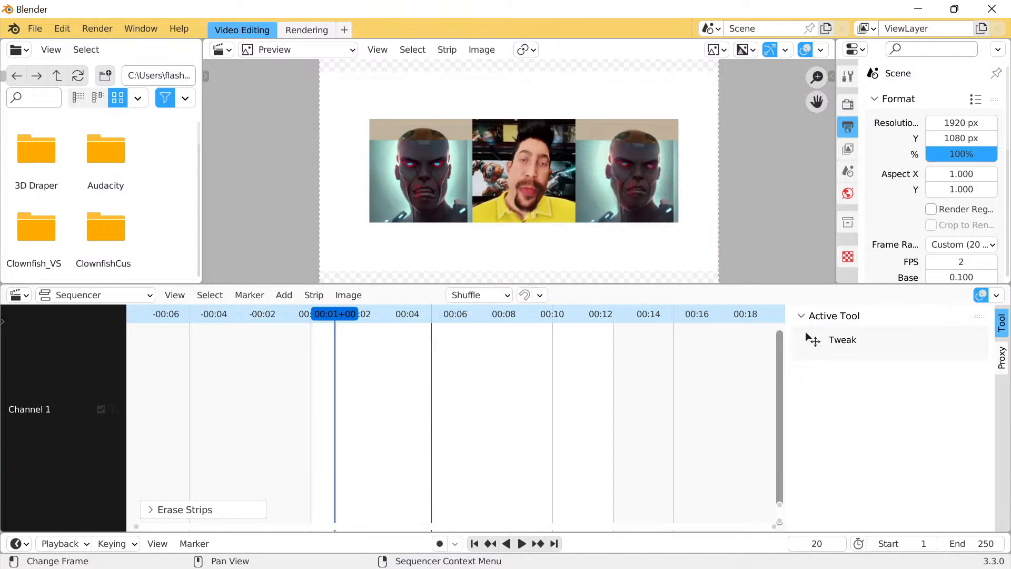
Add MetaMorph2.mp4 as a movie strip on channel 1 at frame 20, and delete that strip
left_click(513, 200)
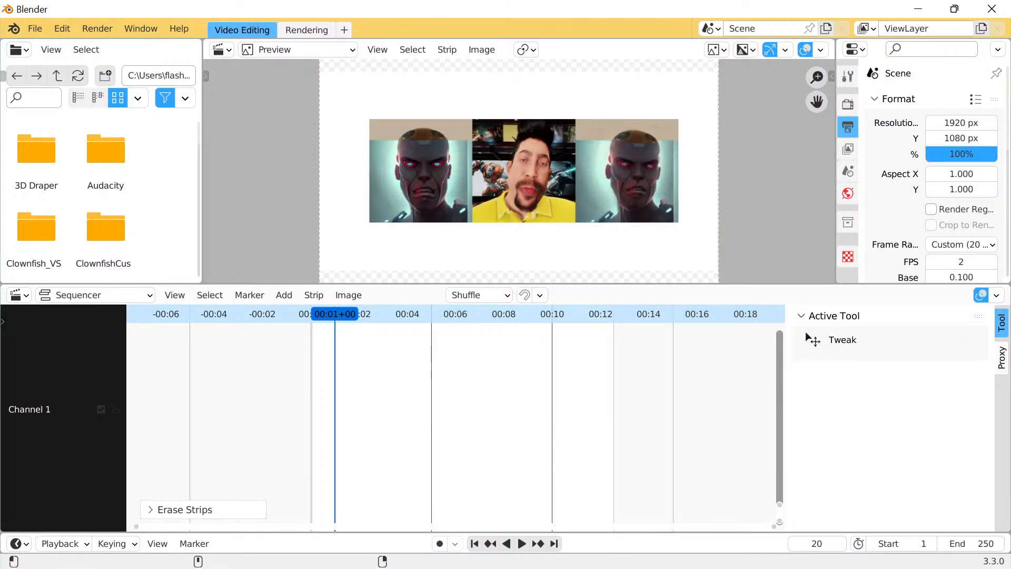
left_click(348, 295)
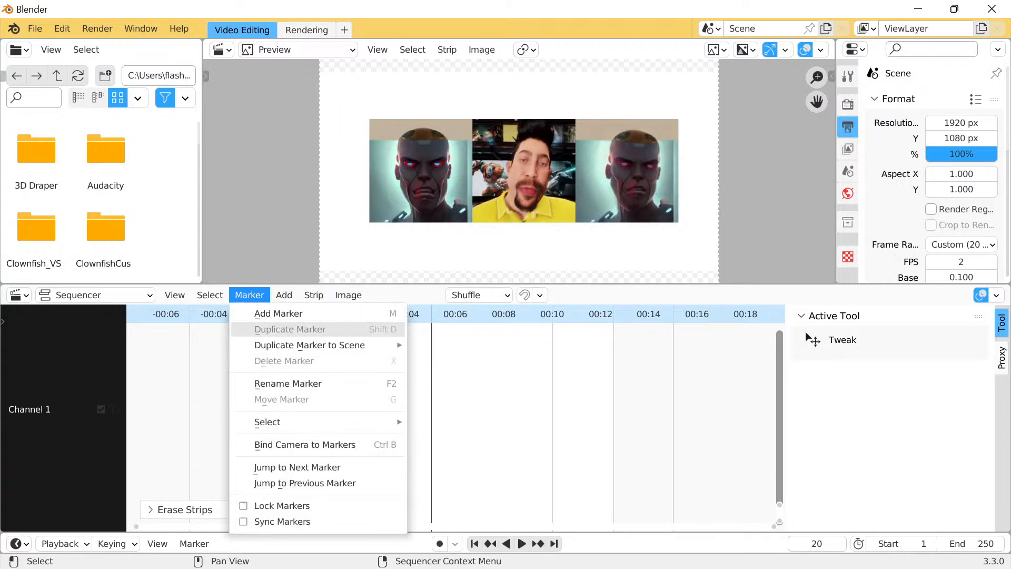
mouse_move(284, 295)
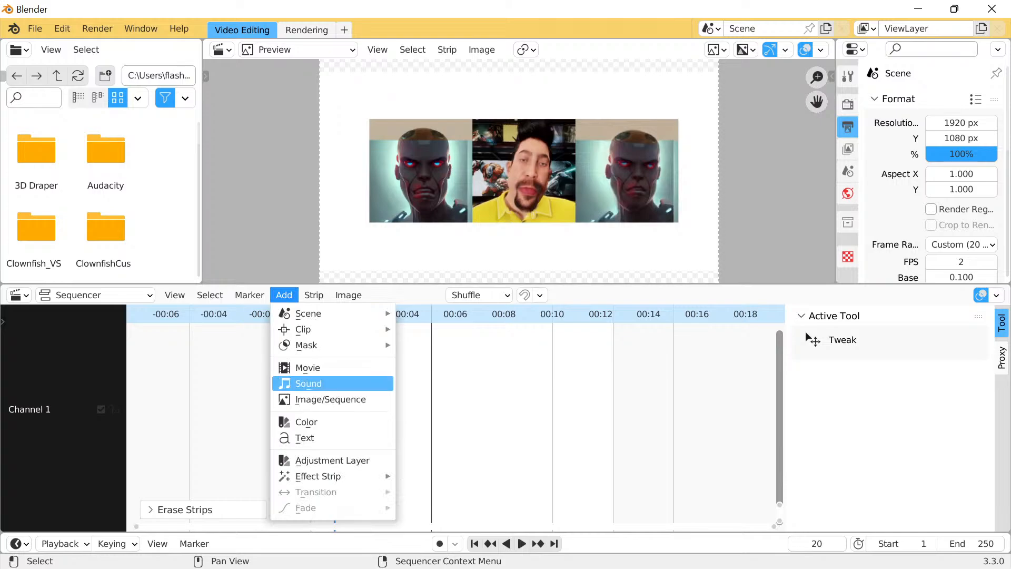
left_click(308, 367)
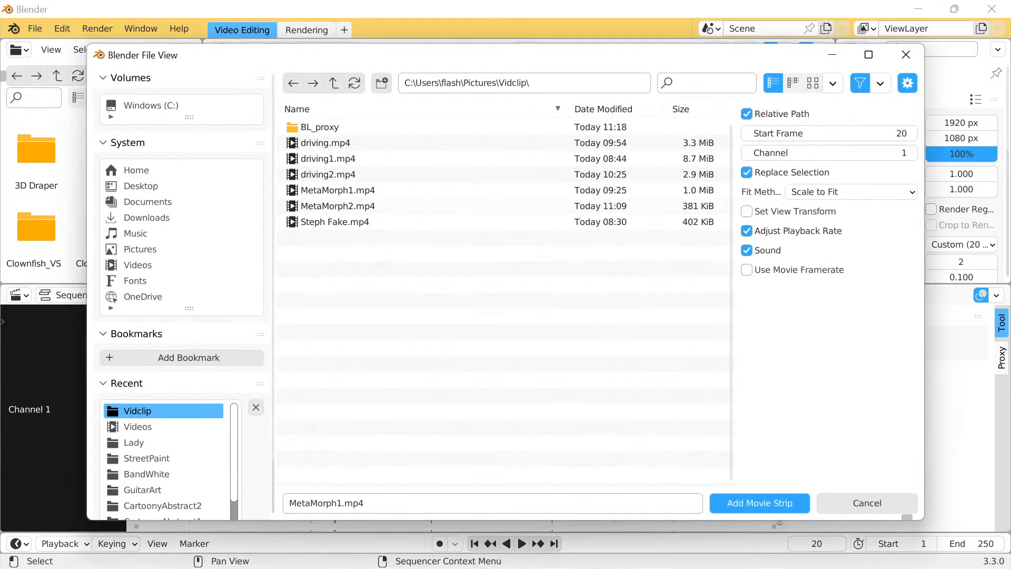
left_click(337, 205)
left_click(760, 503)
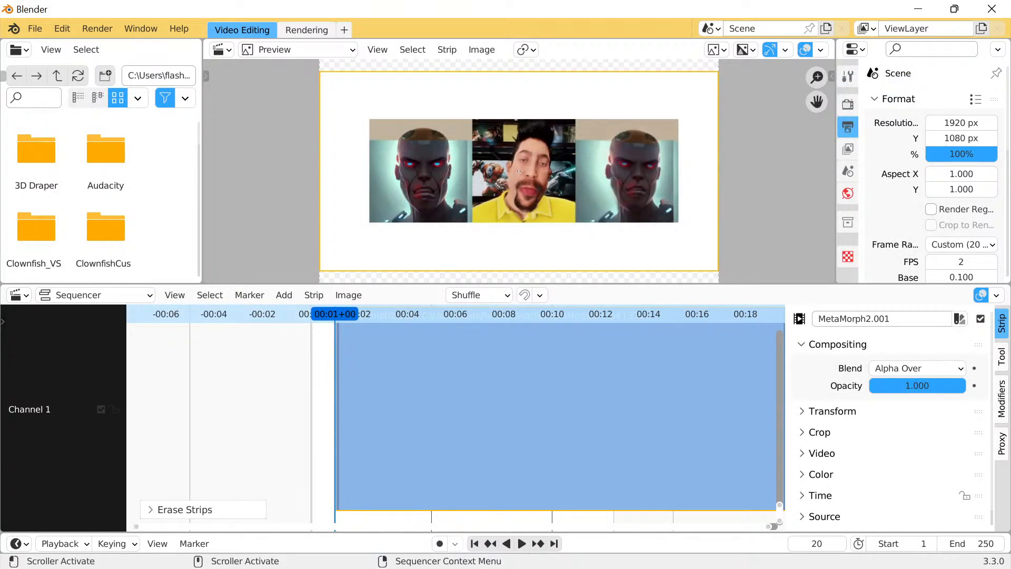
key("Delete")
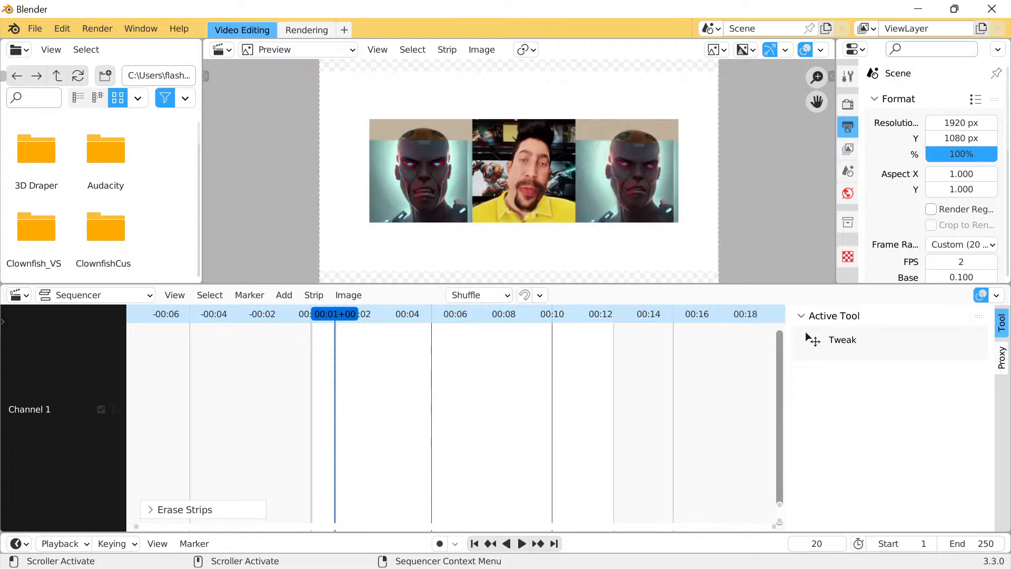
Add MetaMorph2.mp4 from the Vidclip folder once more as a movie strip on channel 1, starting at frame 20
left_click(284, 295)
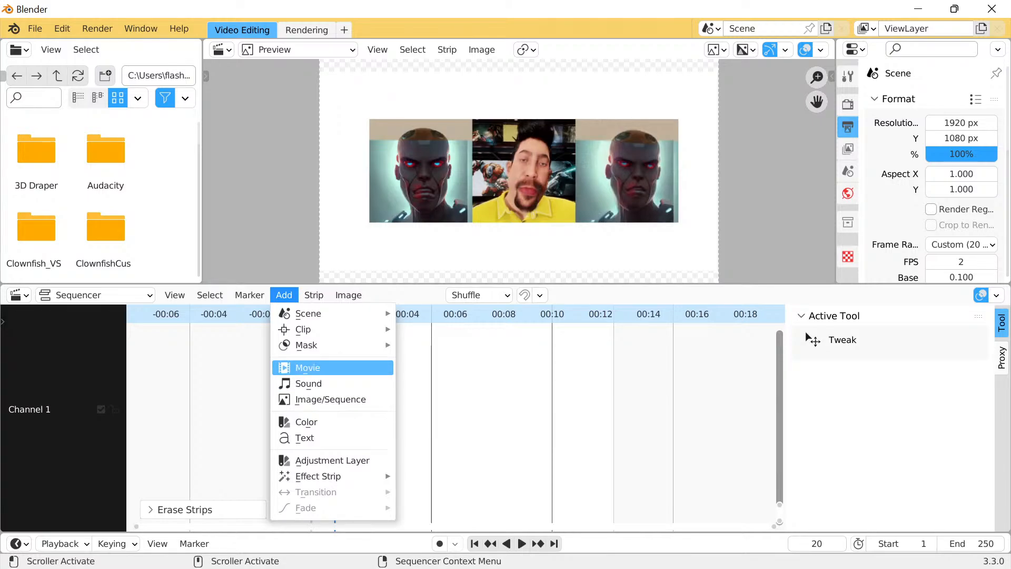
left_click(328, 367)
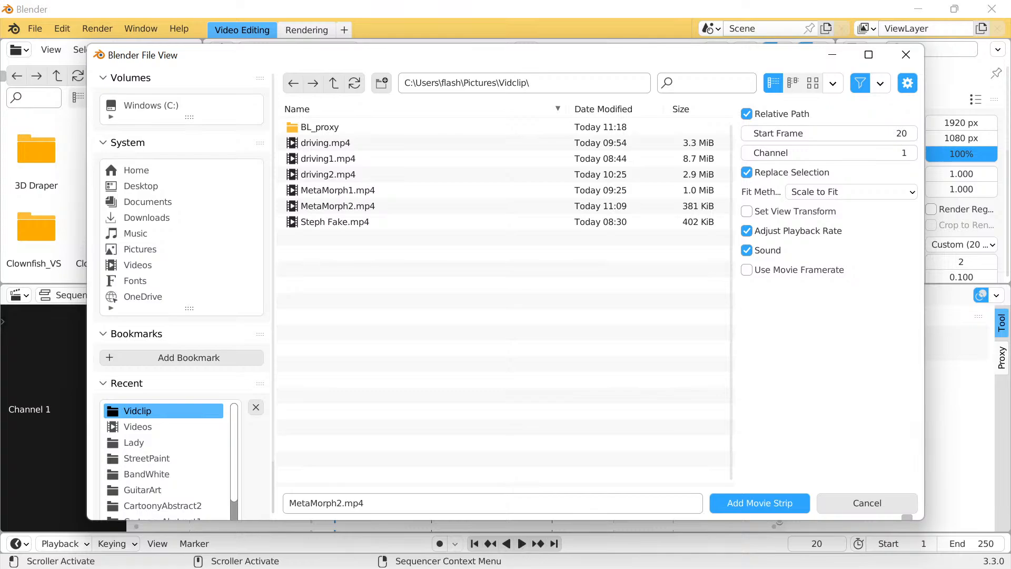
mouse_move(497, 551)
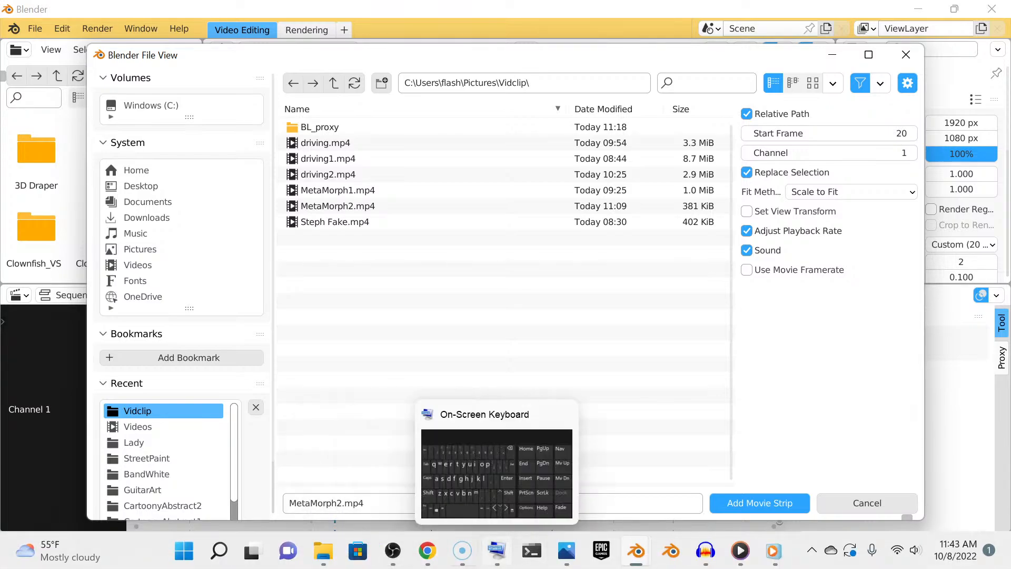
mouse_move(324, 551)
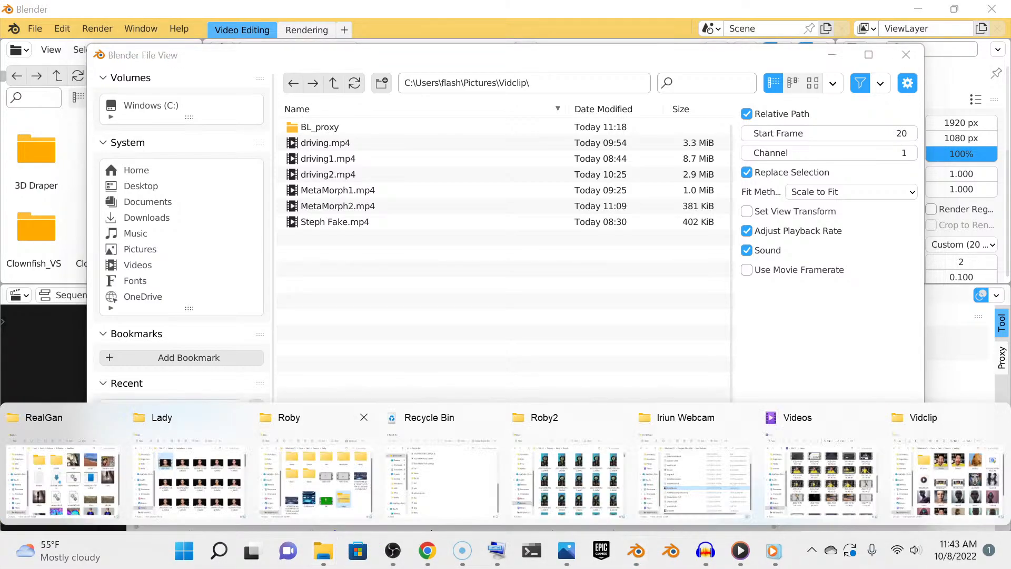
mouse_move(316, 468)
left_click(338, 205)
left_click(759, 503)
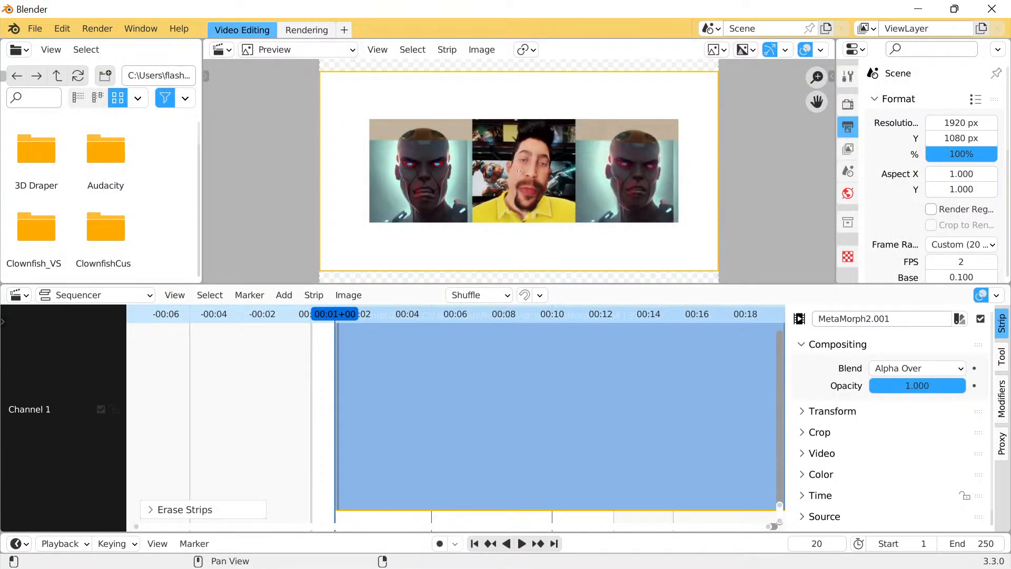
Crop the MetaMorph2 strip by 600 px on its left side
left_click(819, 433)
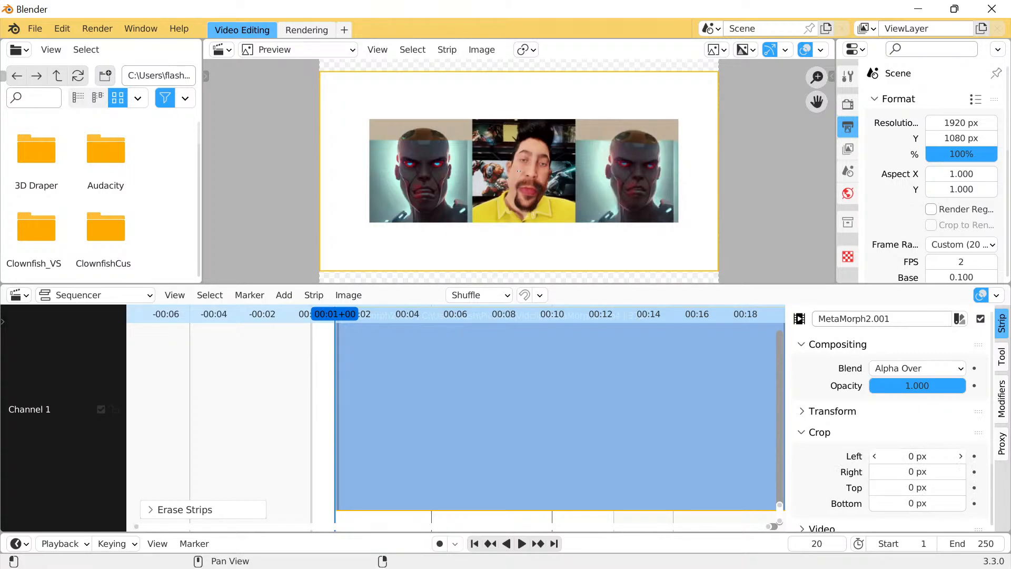
left_click(917, 456)
type("600")
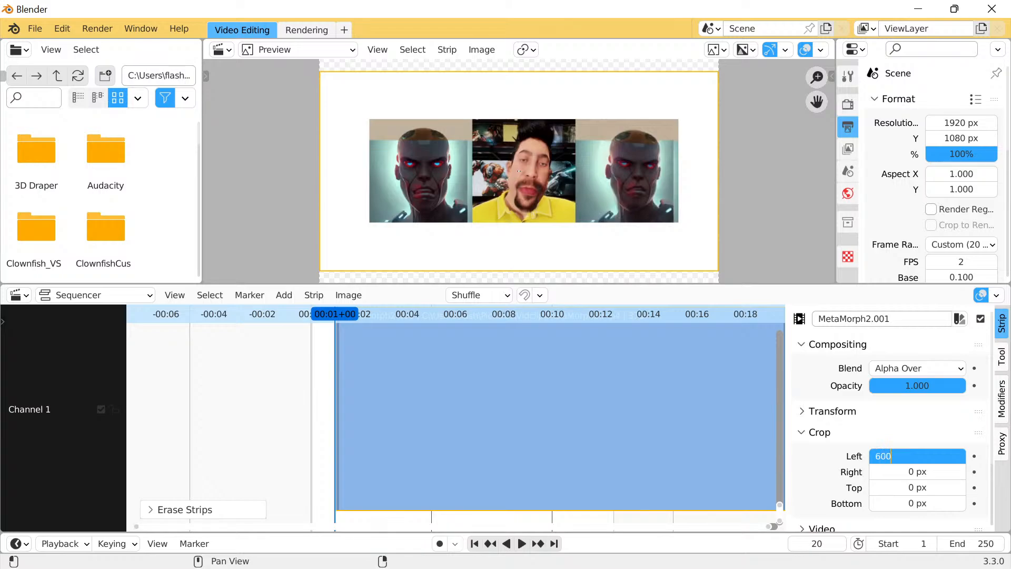
key("Return")
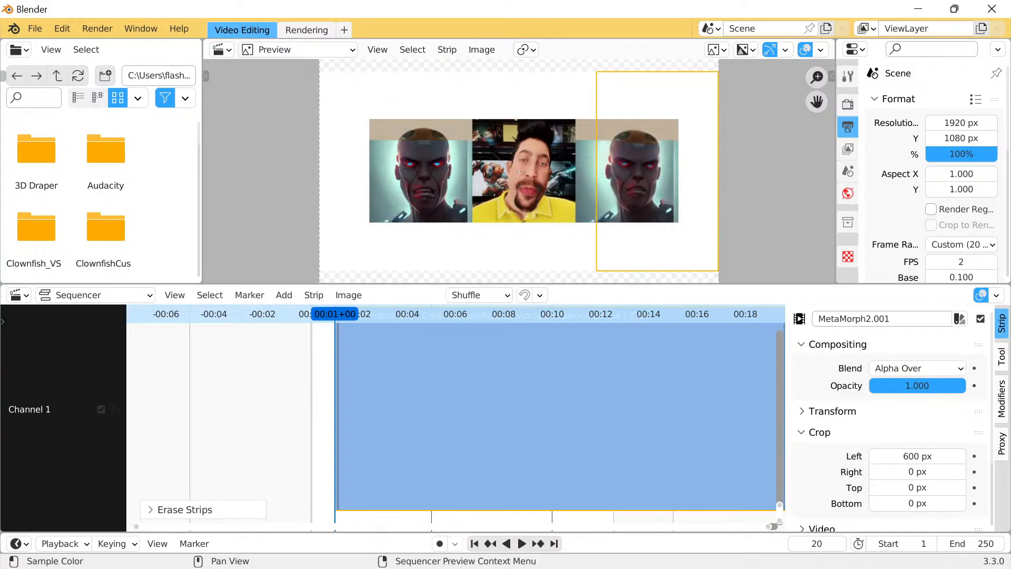
Create a new Video Editing project, discarding the unsaved changes to the current one
left_click(34, 29)
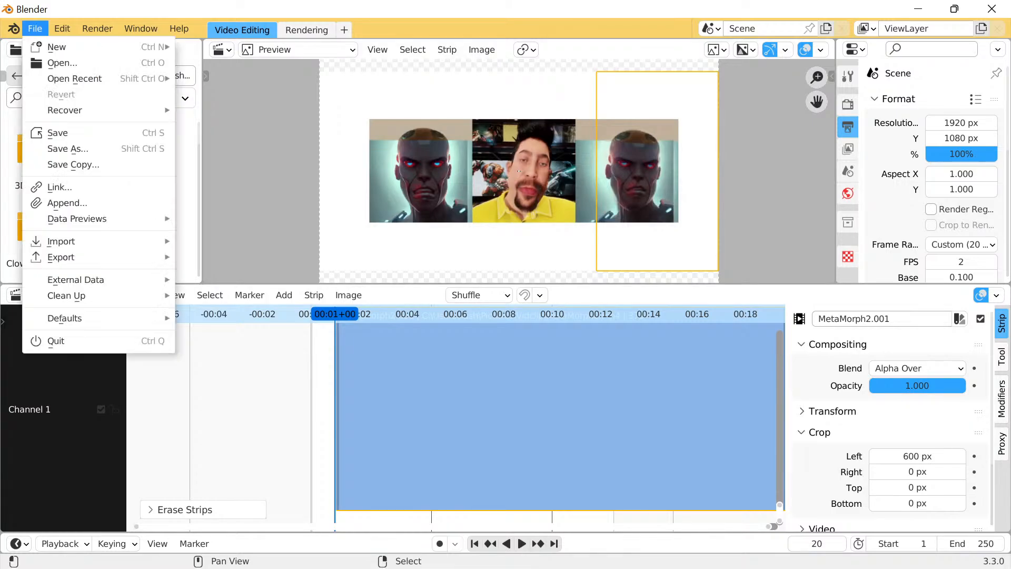
mouse_move(56, 47)
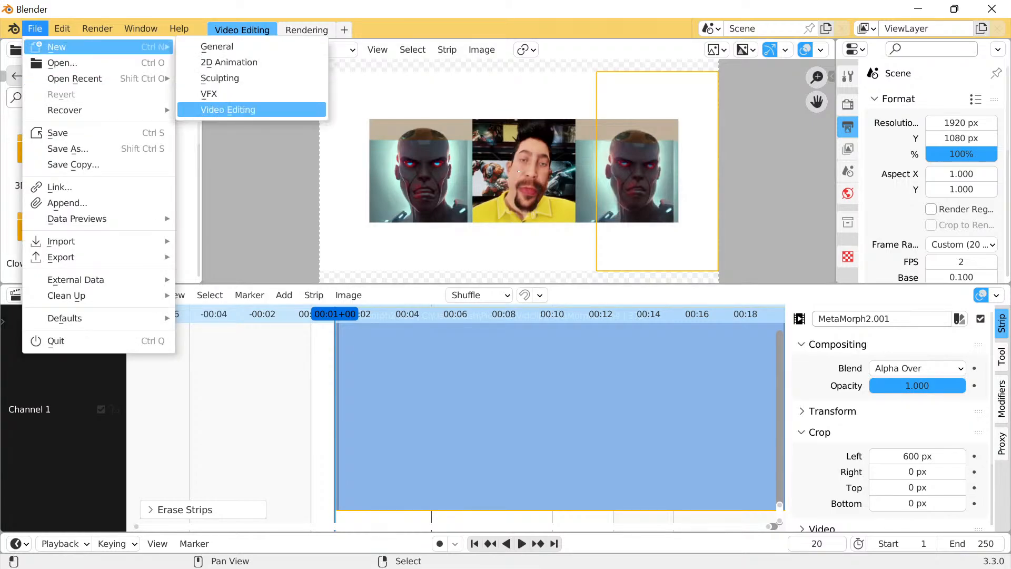
left_click(228, 109)
left_click(535, 319)
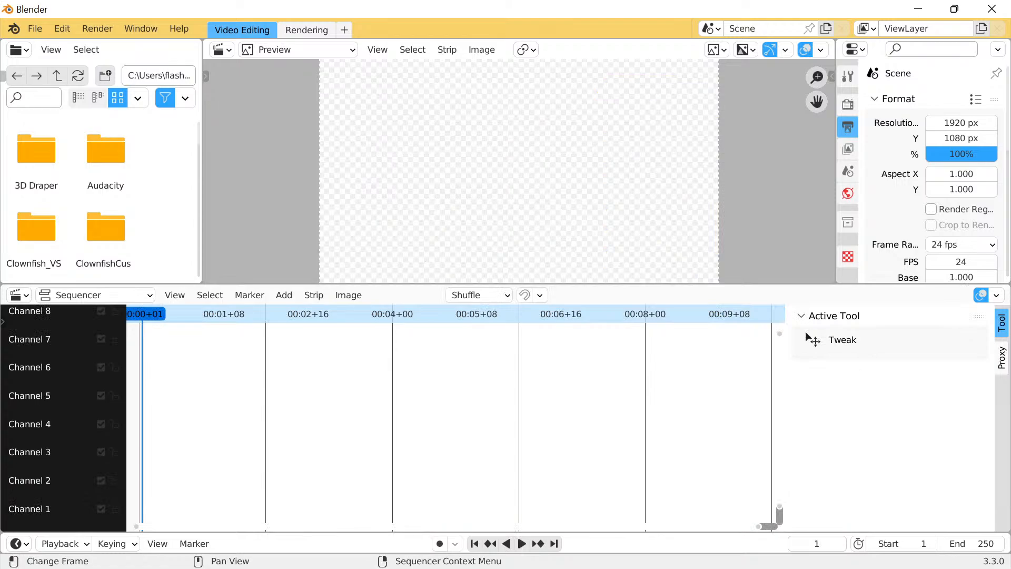
Add the movie strip MetaMorph2.mp4 from the Vidclip folder to channel 1, starting at frame 1
left_click(283, 295)
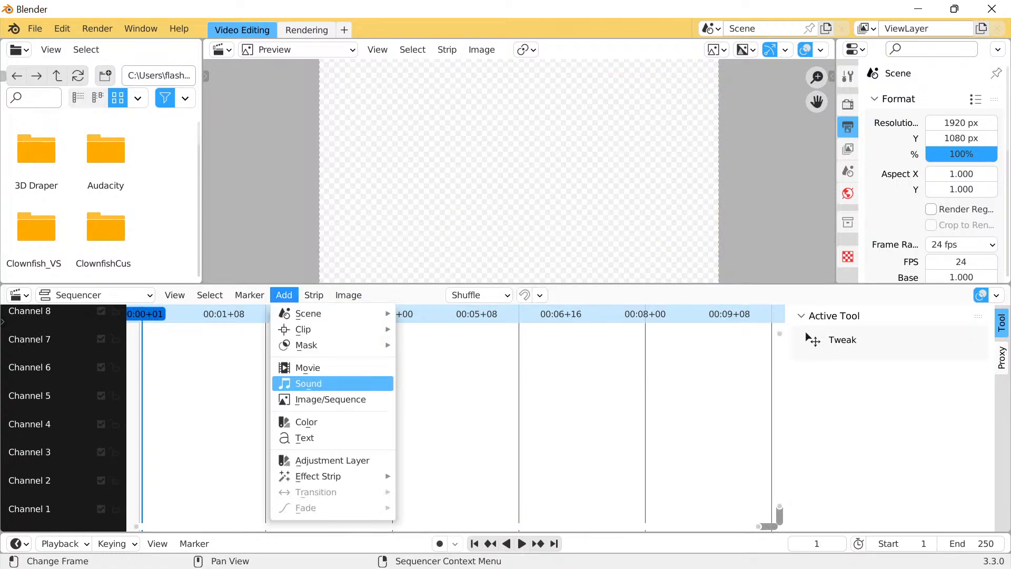
left_click(307, 367)
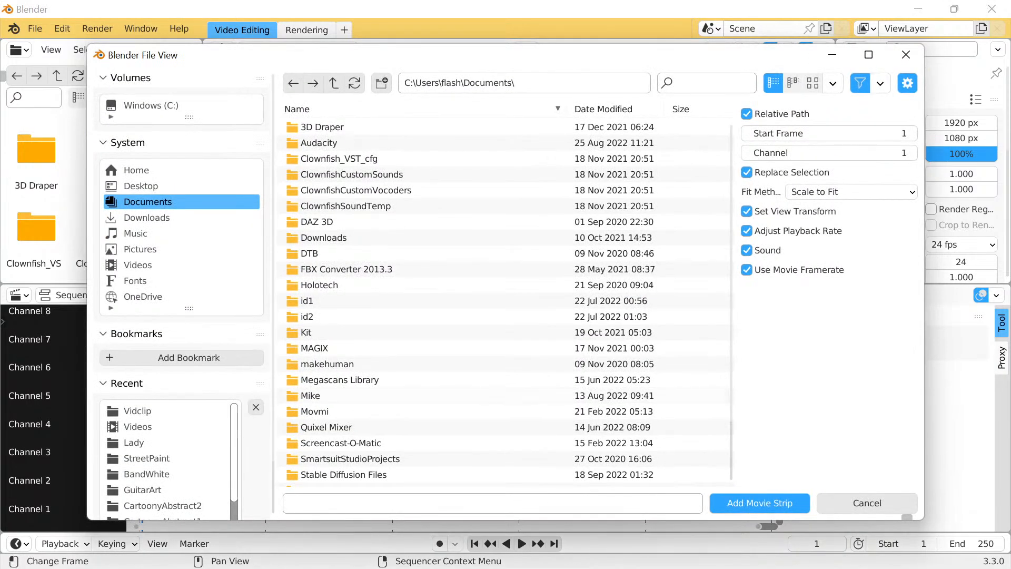
left_click(137, 411)
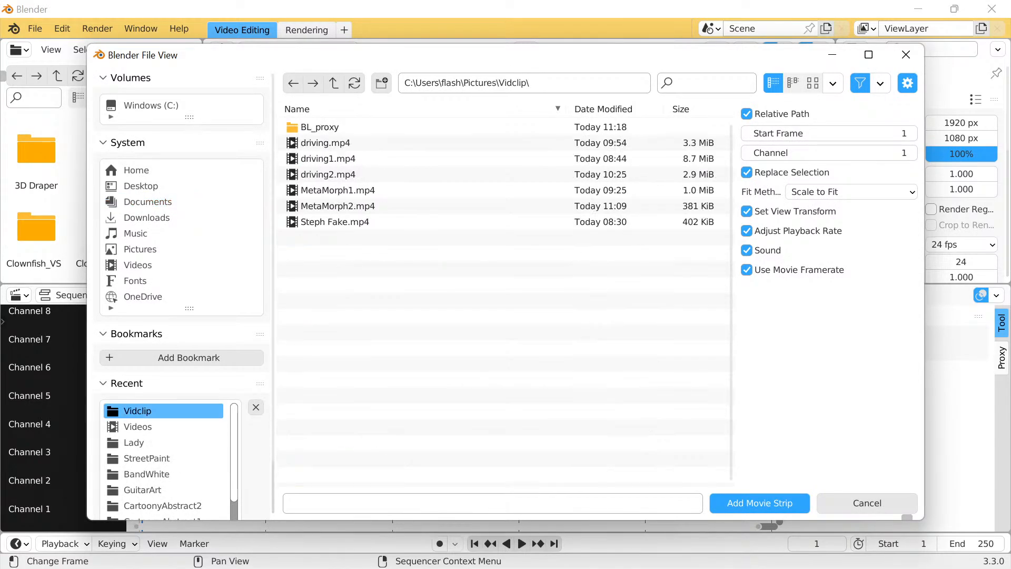
left_click(337, 206)
left_click(760, 503)
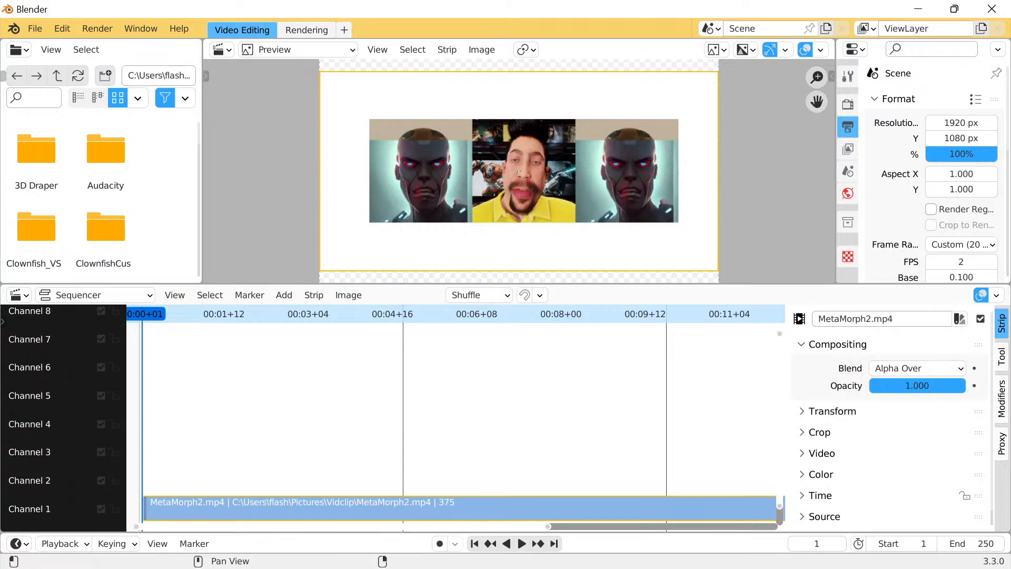
Crop the movie strip to the rightmost face: Left 555 px, Right 87 px, Top 103 px, Bottom 106 px
left_click(819, 432)
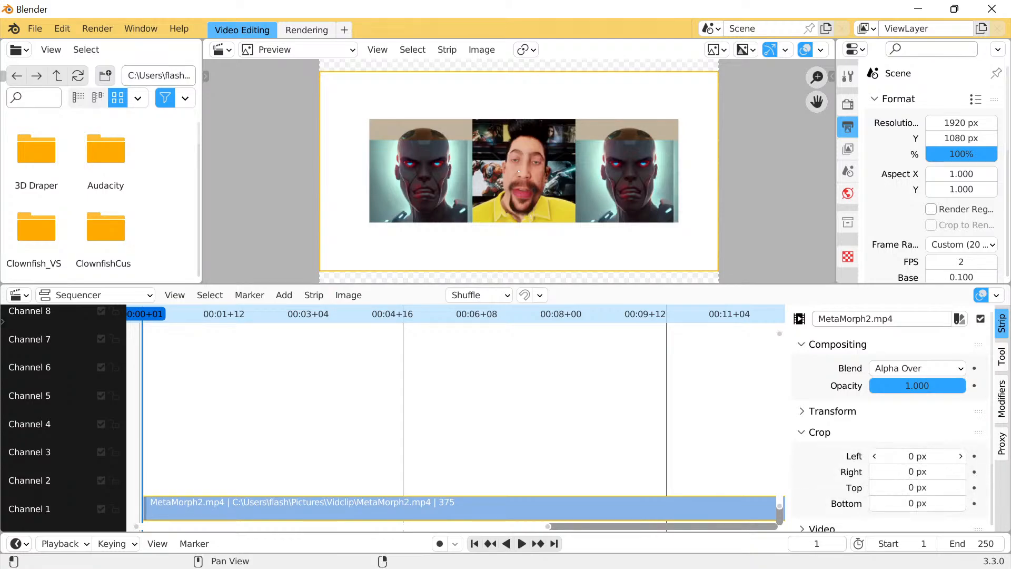
left_click_drag(917, 456, 1002, 456)
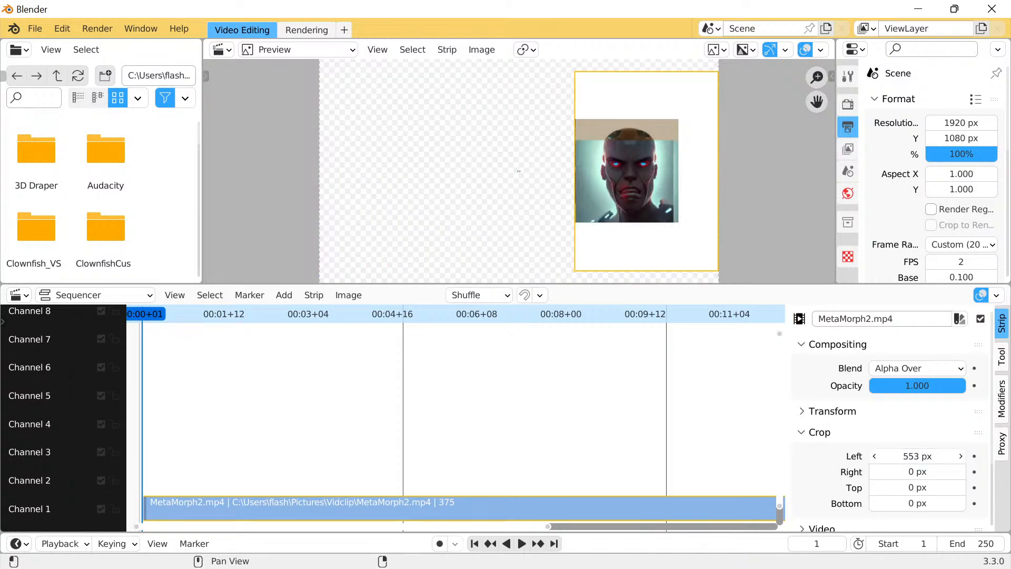
left_click_drag(917, 455, 918, 456)
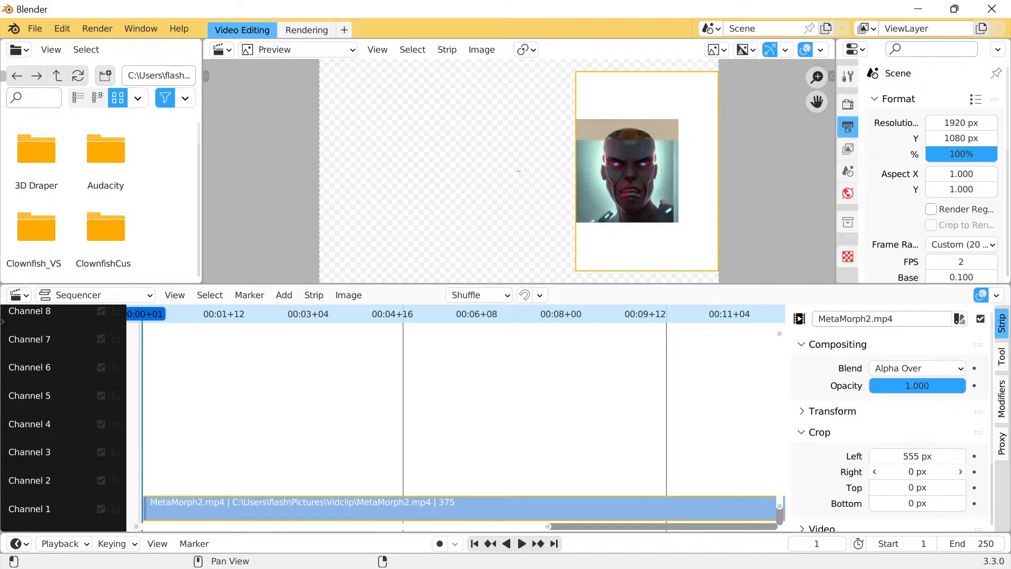
left_click_drag(917, 487, 933, 471)
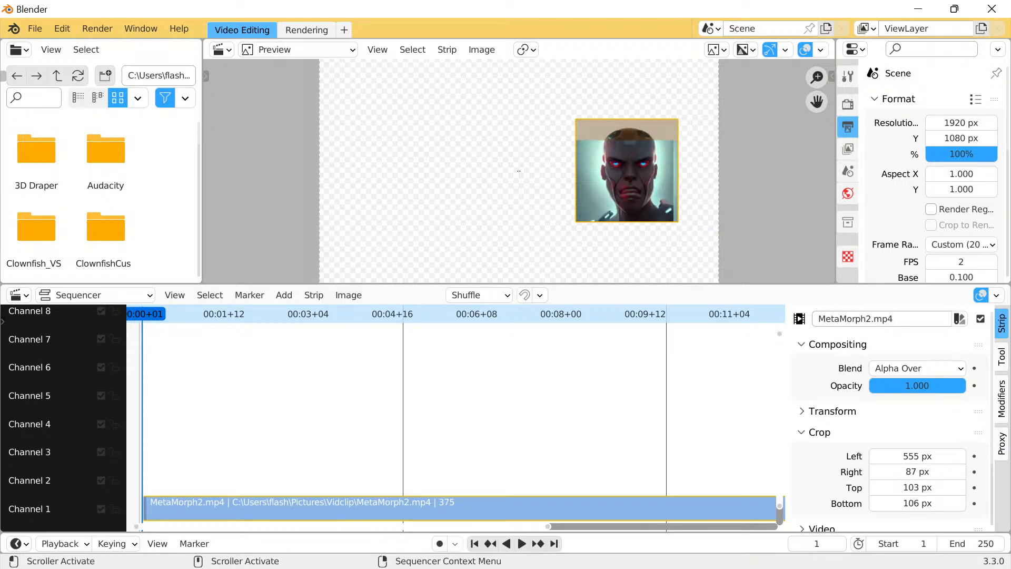
Enlarge and centre the cropped movie strip with Scale X 5.612, Scale Y 5.012 and Position X -1282 px
left_click(832, 411)
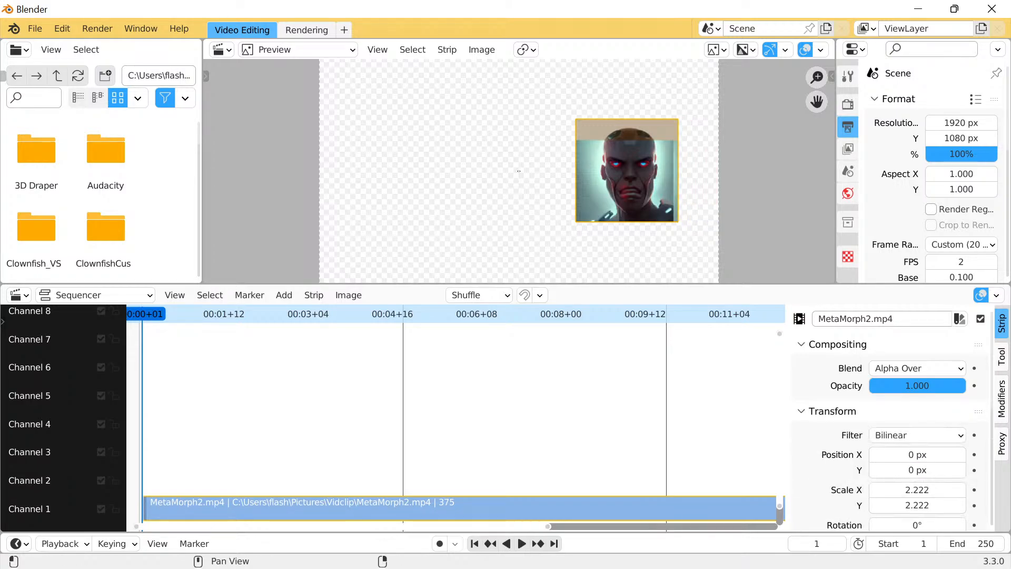
scroll(895, 413, "down", 2)
left_click_drag(917, 413, 813, 412)
scroll(917, 439, "down", 3)
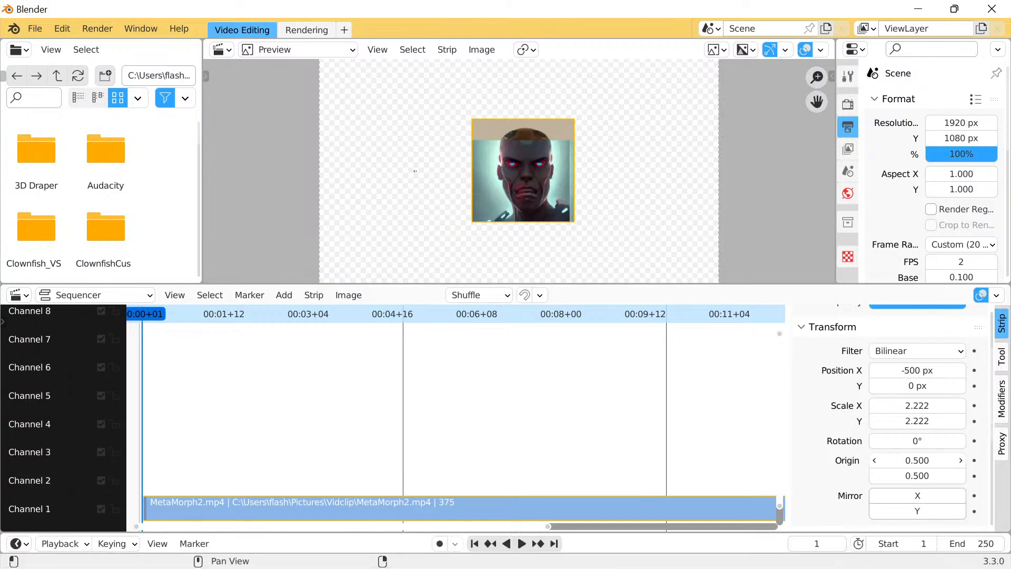
scroll(917, 438, "down", 2)
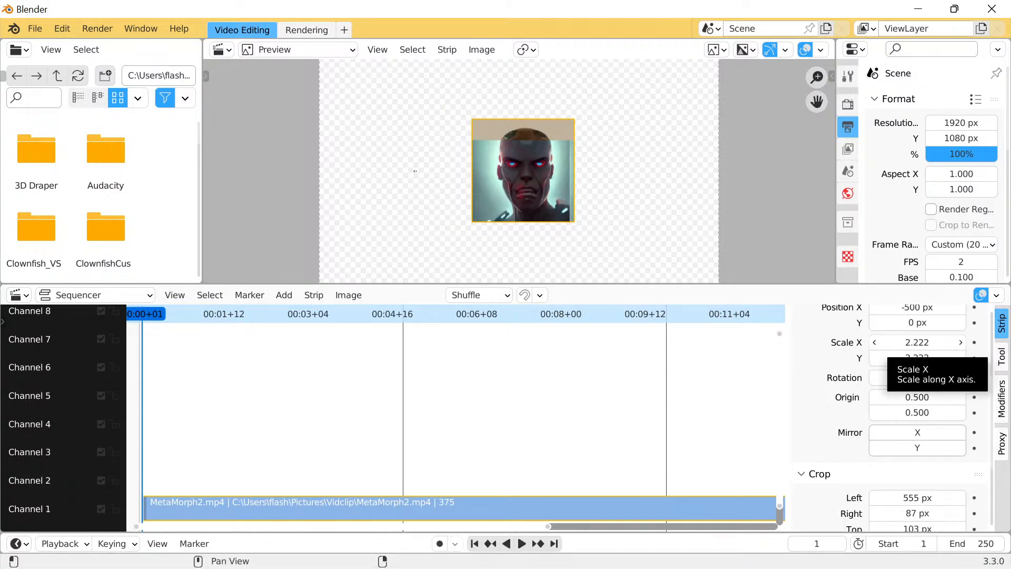
left_click_drag(917, 343, 969, 358)
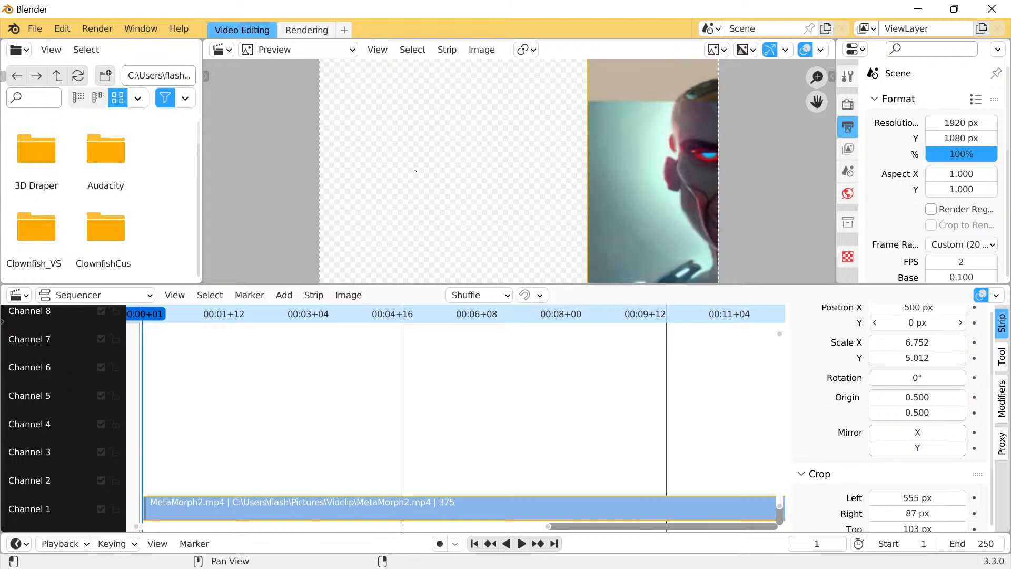
left_click_drag(917, 307, 761, 307)
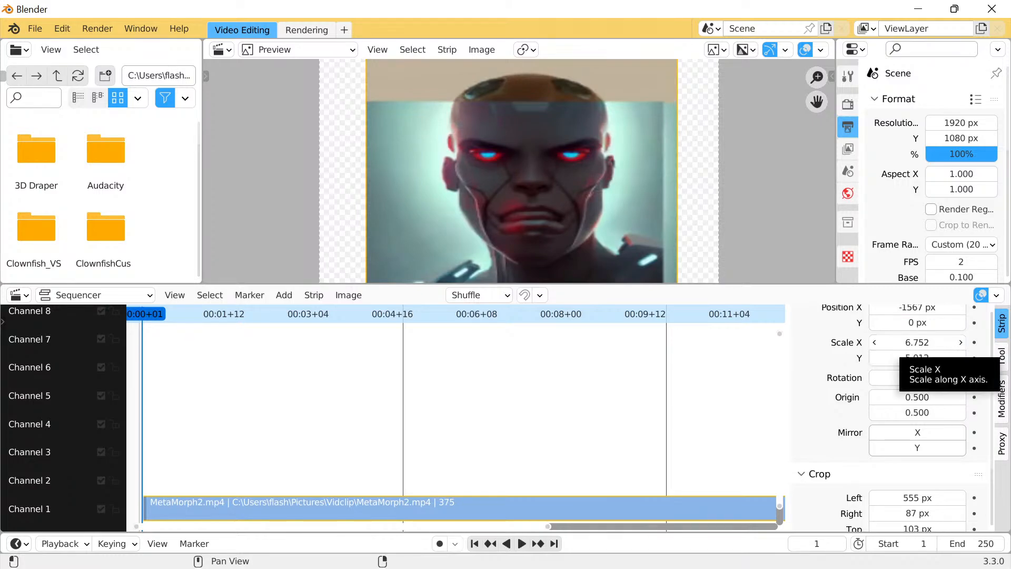
left_click_drag(916, 342, 859, 342)
left_click_drag(917, 308, 983, 308)
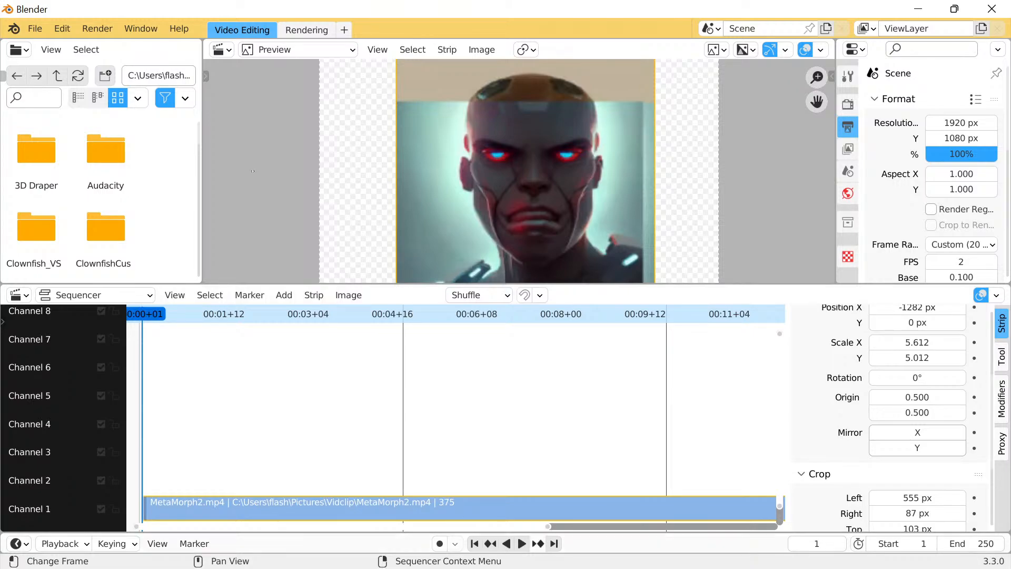
Play back the start of the enlarged movie strip, stop it and try jumping to the previous keyframe
left_click(522, 544)
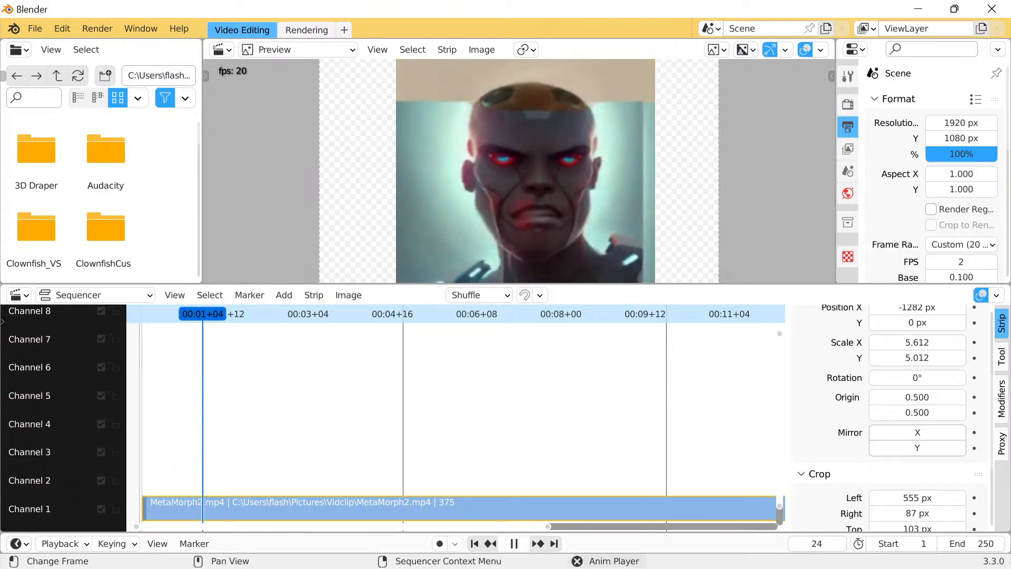
key("space")
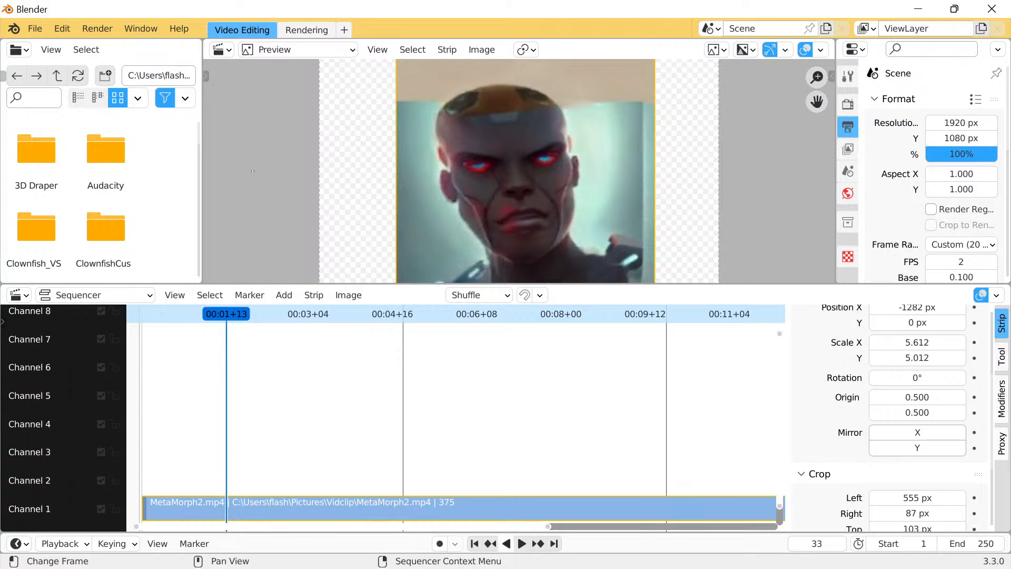
left_click(490, 543)
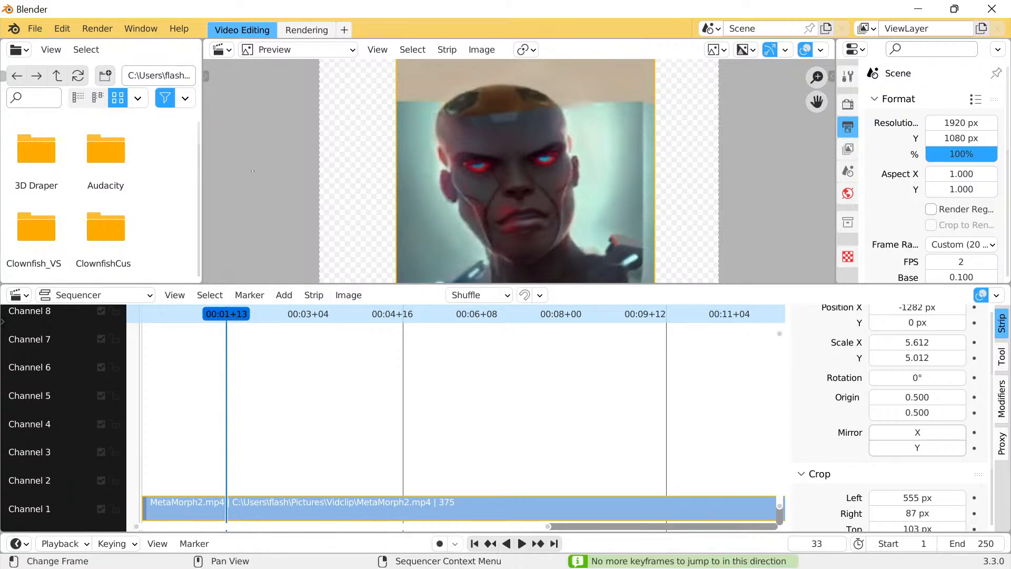
Add the sound strip MetaMorph.mp3 from the Vidclip folder at frame 33
left_click(283, 295)
left_click(308, 383)
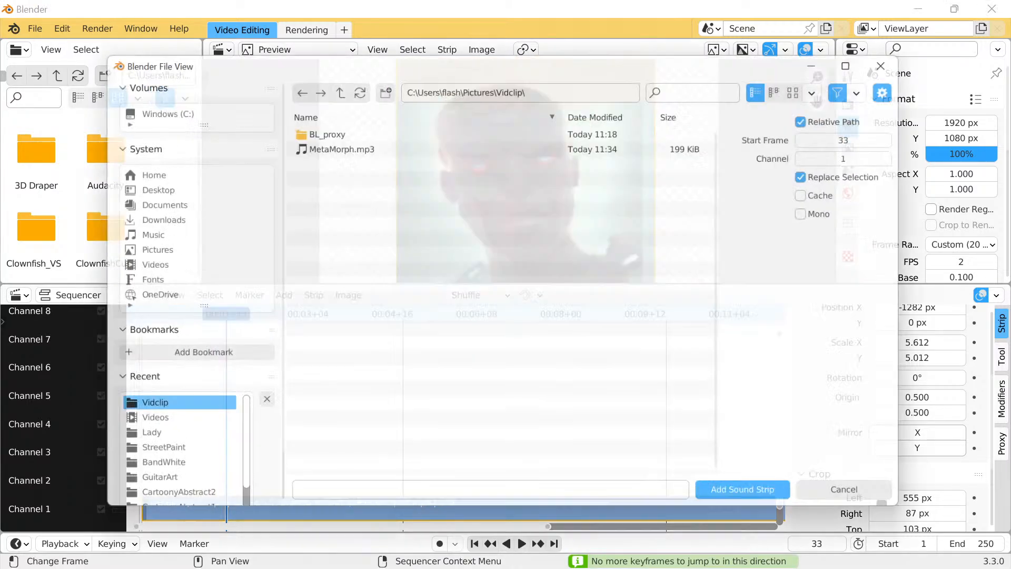
left_click(335, 143)
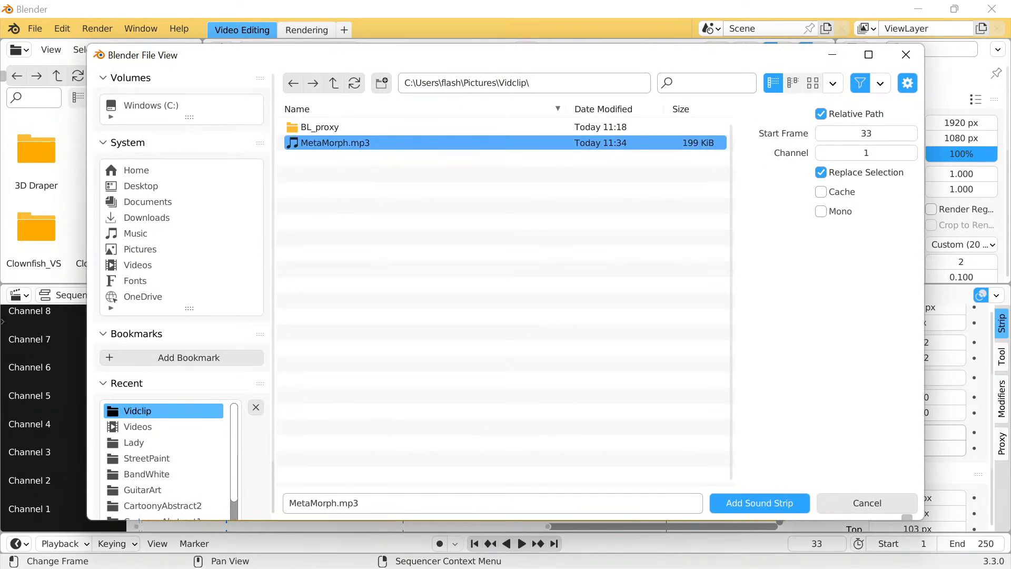
left_click(759, 503)
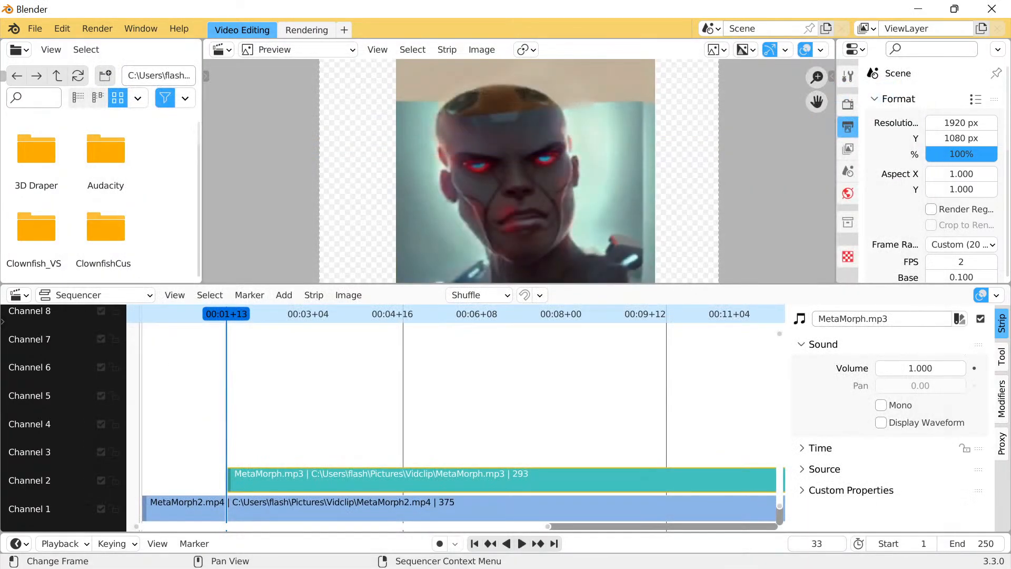
Slide the sound strip back along channel 2 so it starts together with the movie strip
scroll(456, 411, "down", 11)
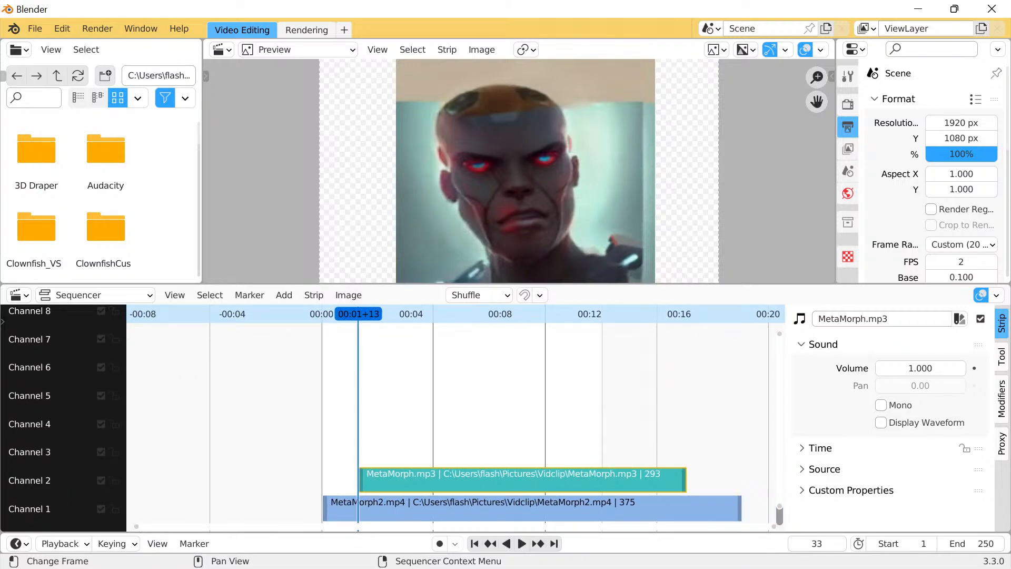
key("g")
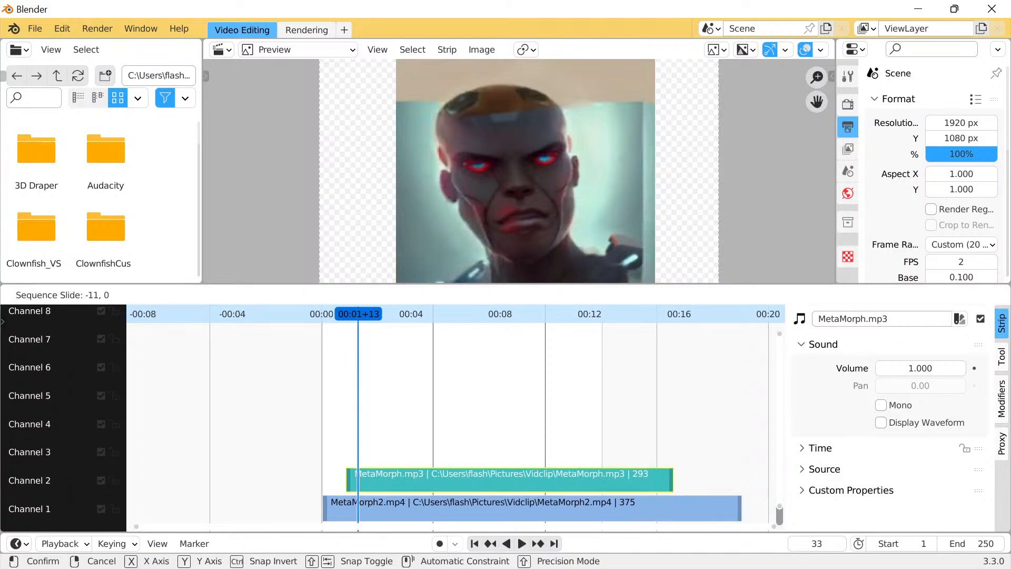
key("Return")
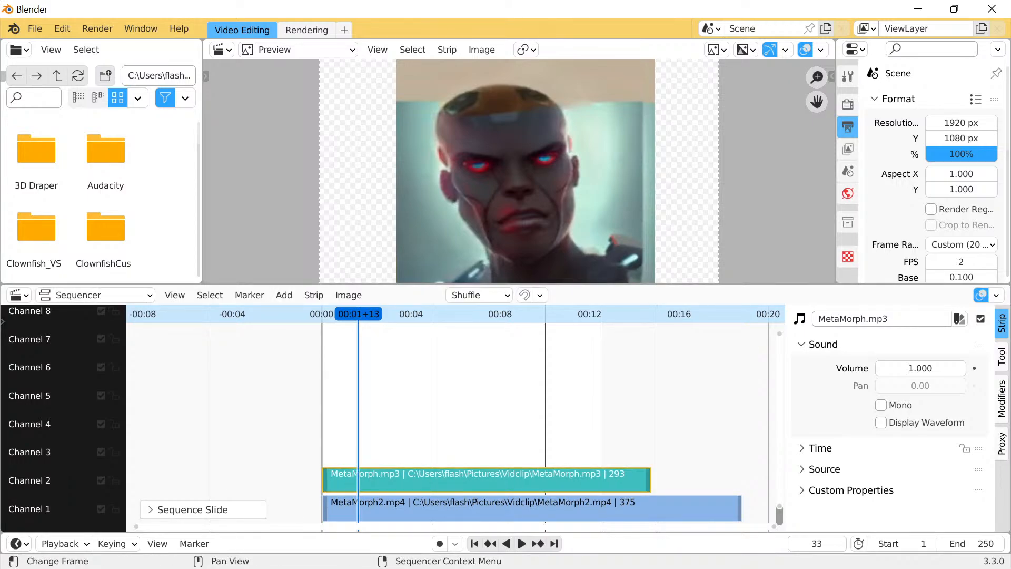
Play back the combined movie and sound strips from several points to check their synchronisation
key("space")
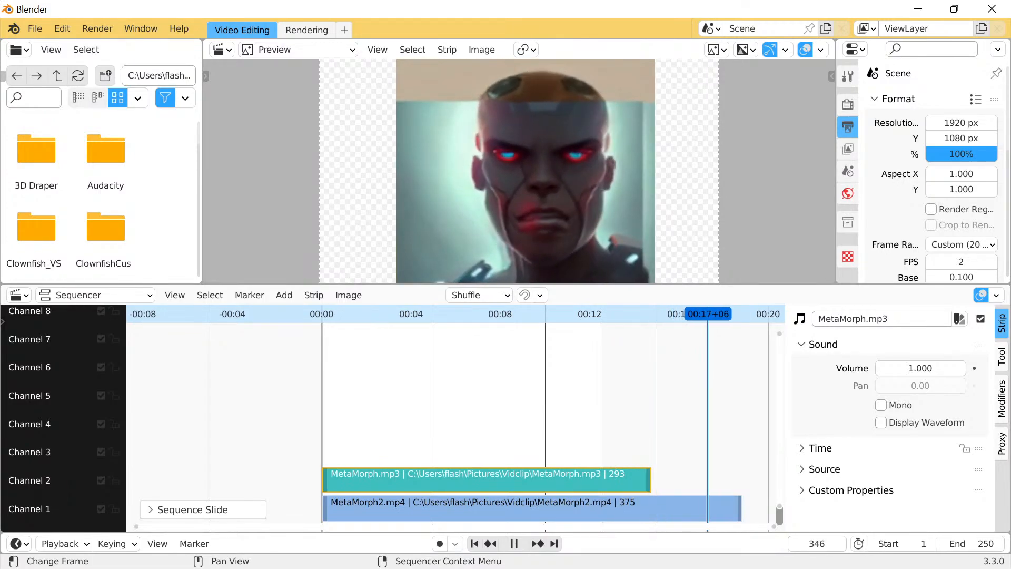
left_click_drag(708, 314, 340, 314)
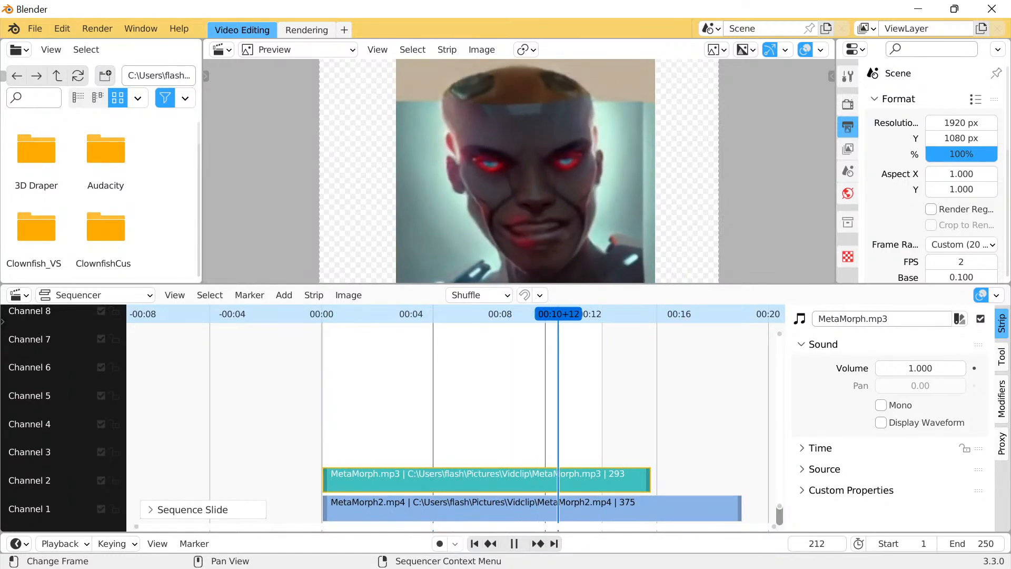
key("space")
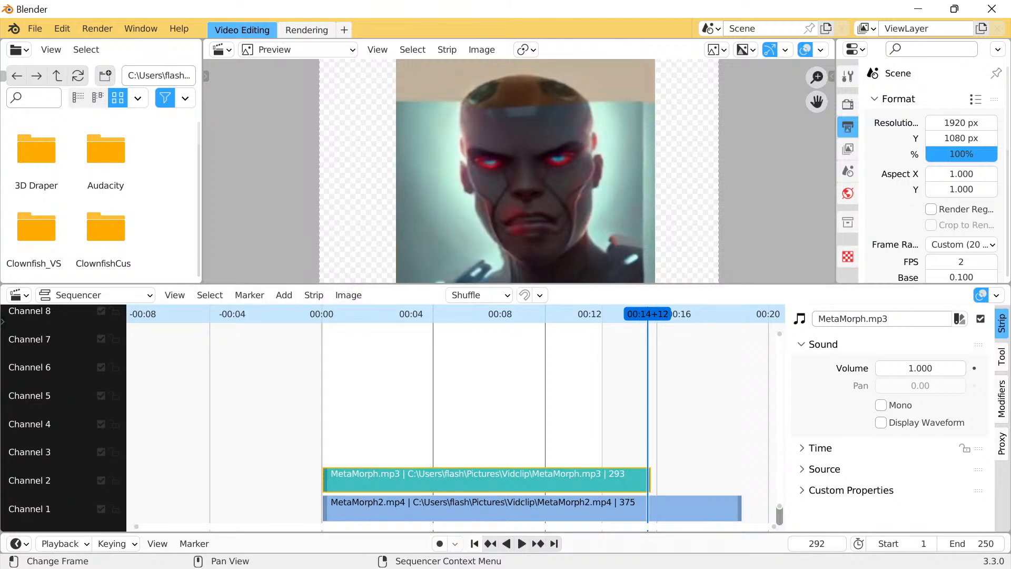
left_click(475, 543)
key("space")
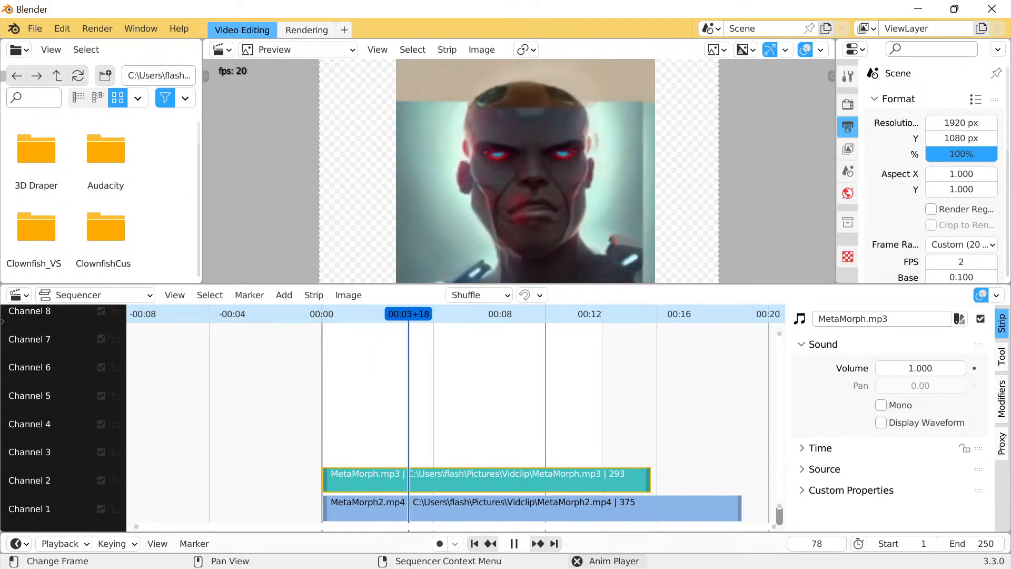
key("space")
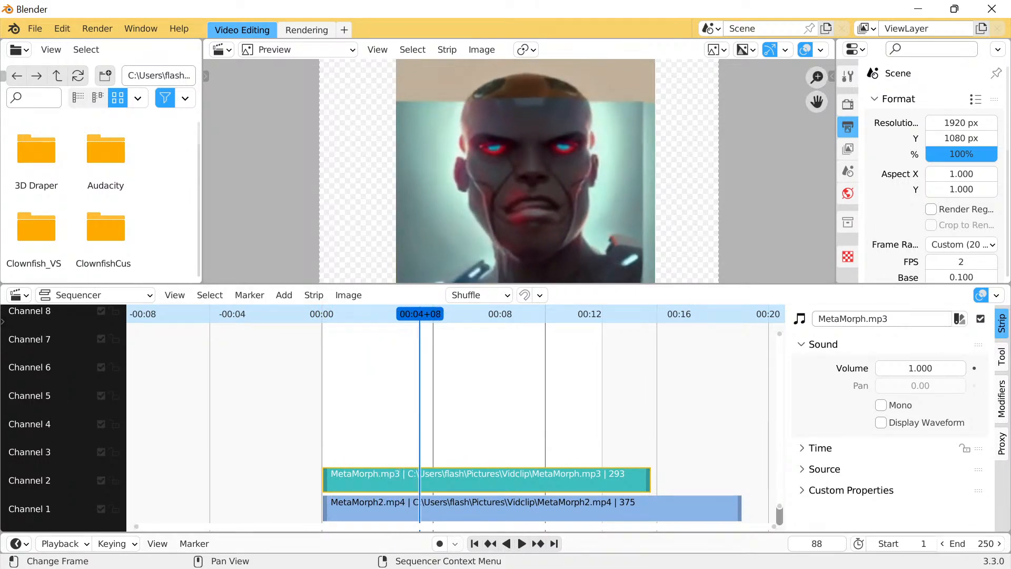
Set the scene's end frame to 376 and review the last part of the sequence
left_click_drag(972, 544, 999, 543)
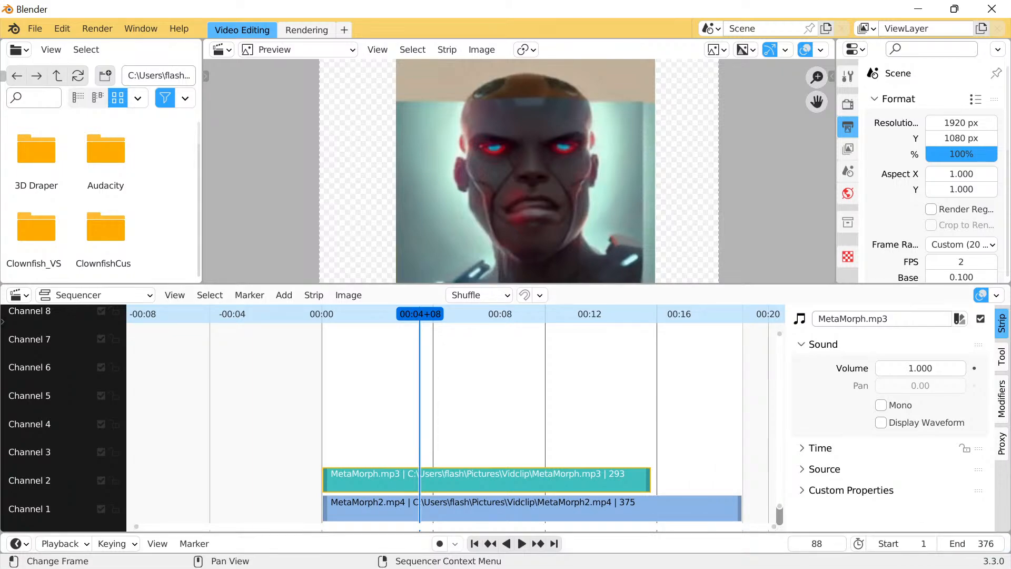
left_click_drag(420, 314, 580, 314)
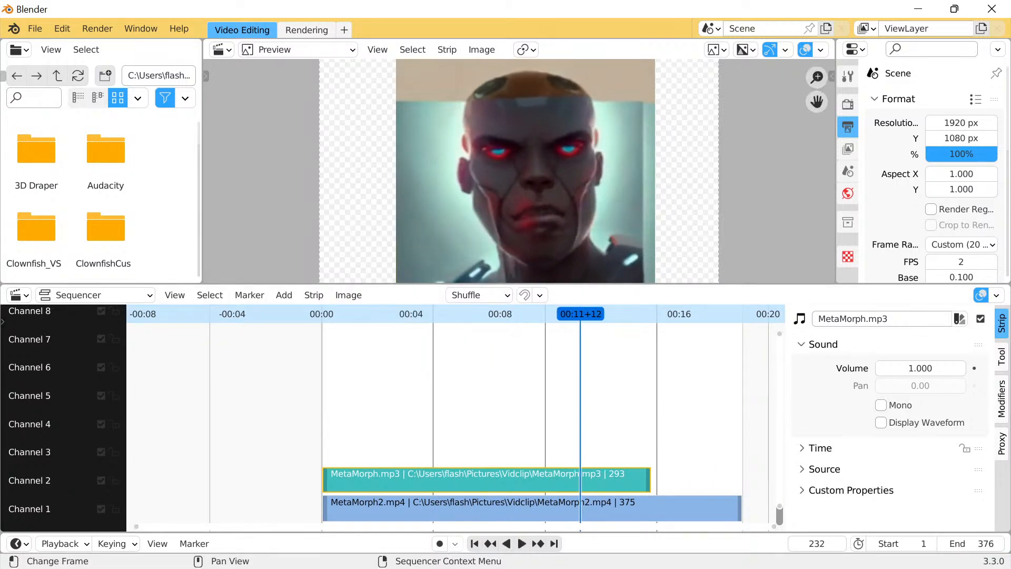
key("space")
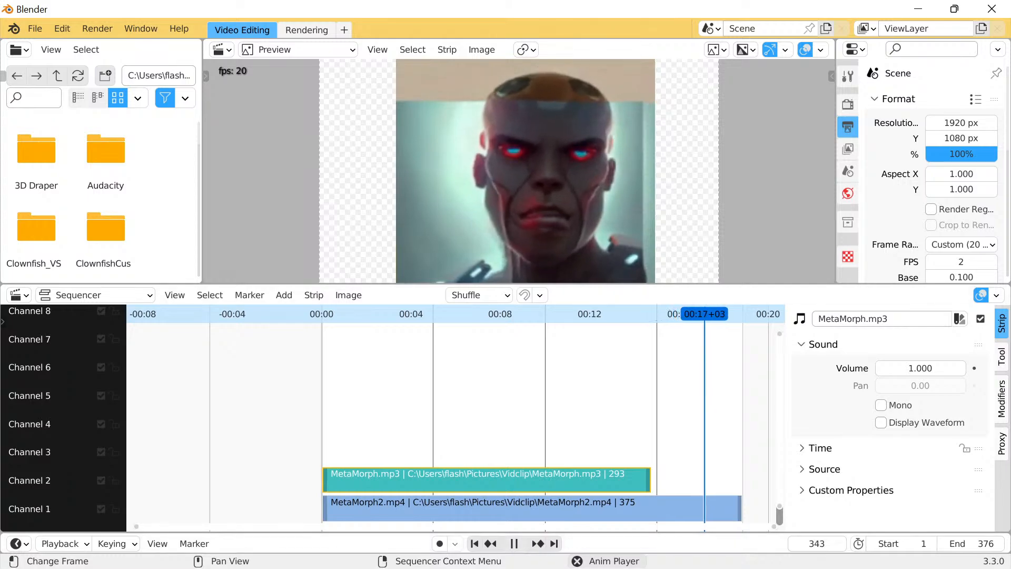
key("space")
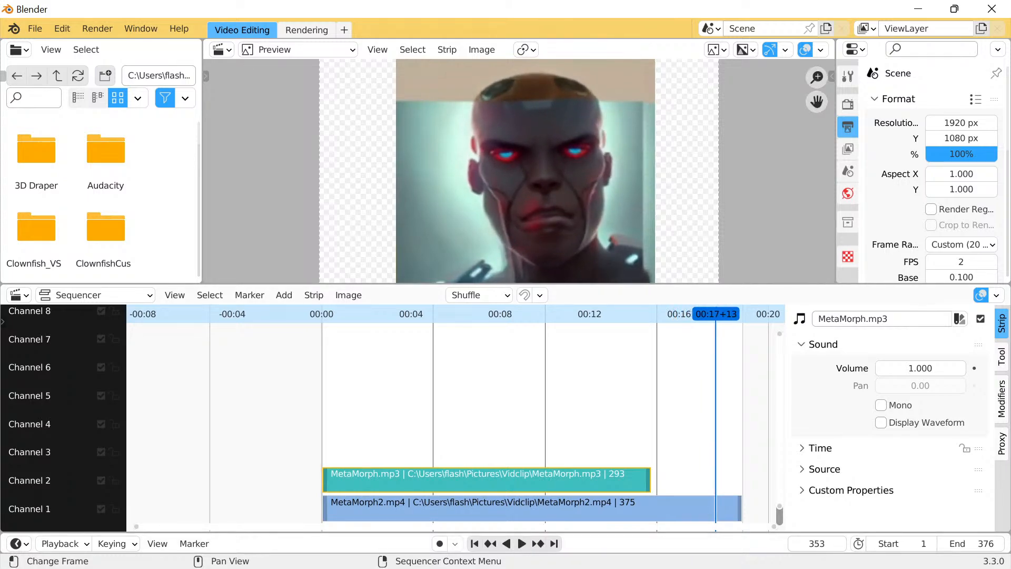
mouse_move(715, 314)
left_mouse_down()
mouse_move(559, 314)
mouse_move(735, 314)
left_mouse_up()
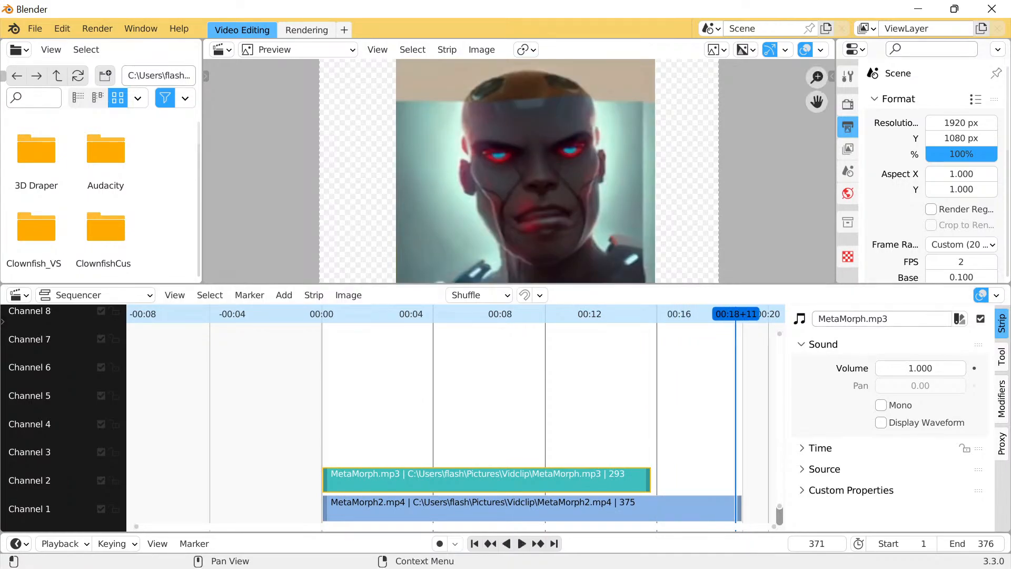
Set the scene's output frame rate to 25 fps
left_click(962, 245)
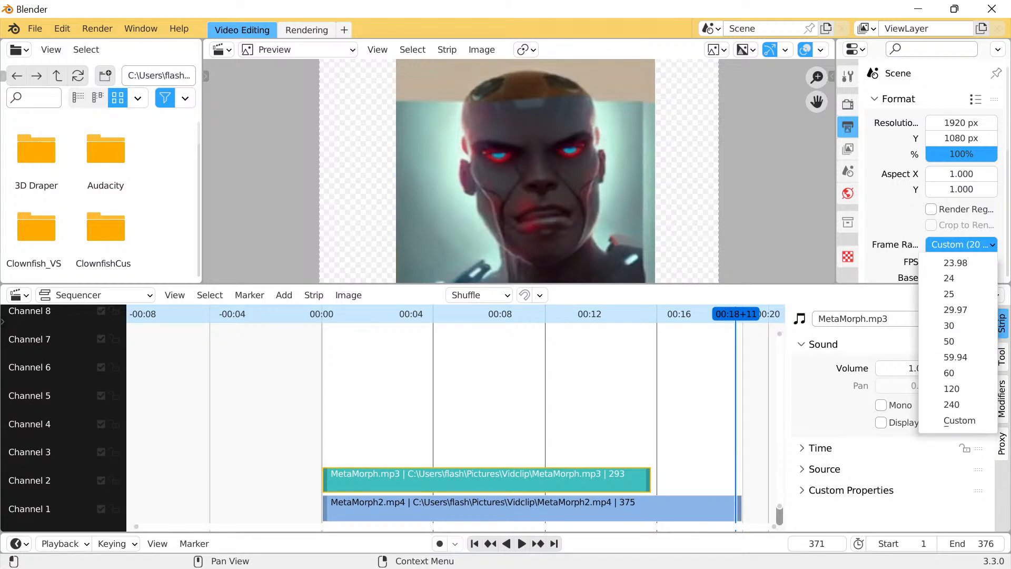
left_click(948, 294)
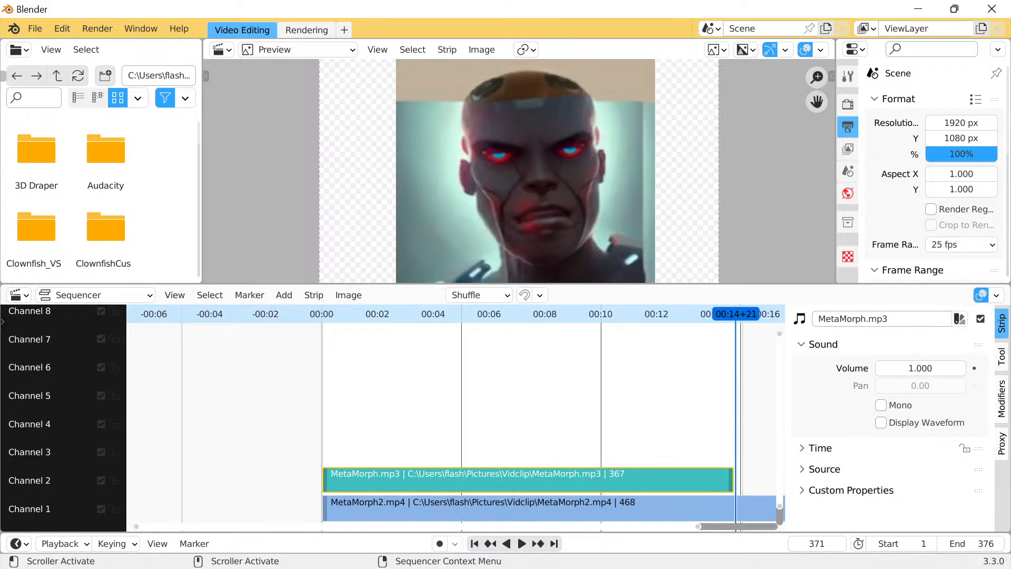
Switch the scene to a custom frame rate of 19 fps and move the playhead back to frame 210
left_click(738, 526)
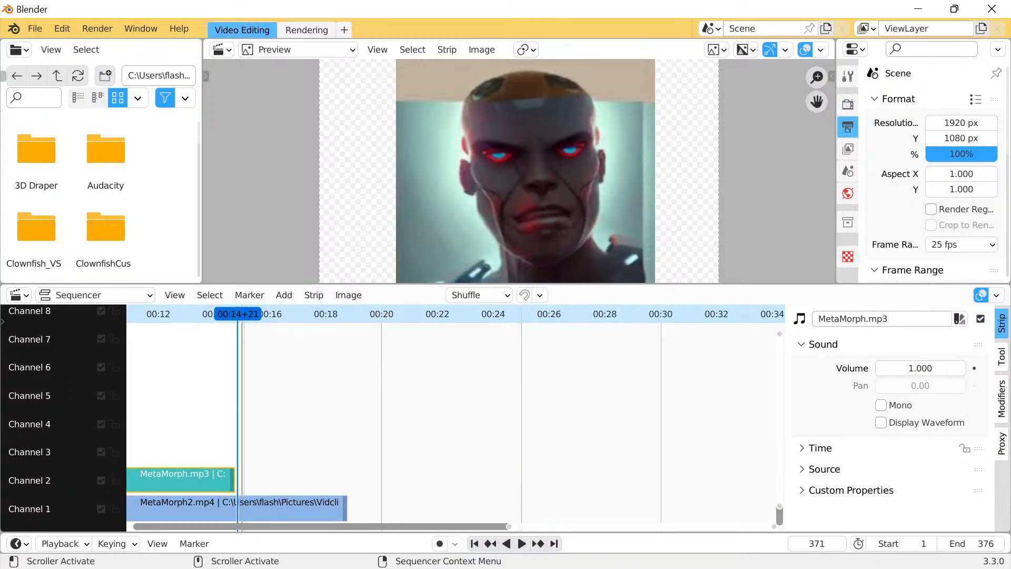
left_click(337, 526)
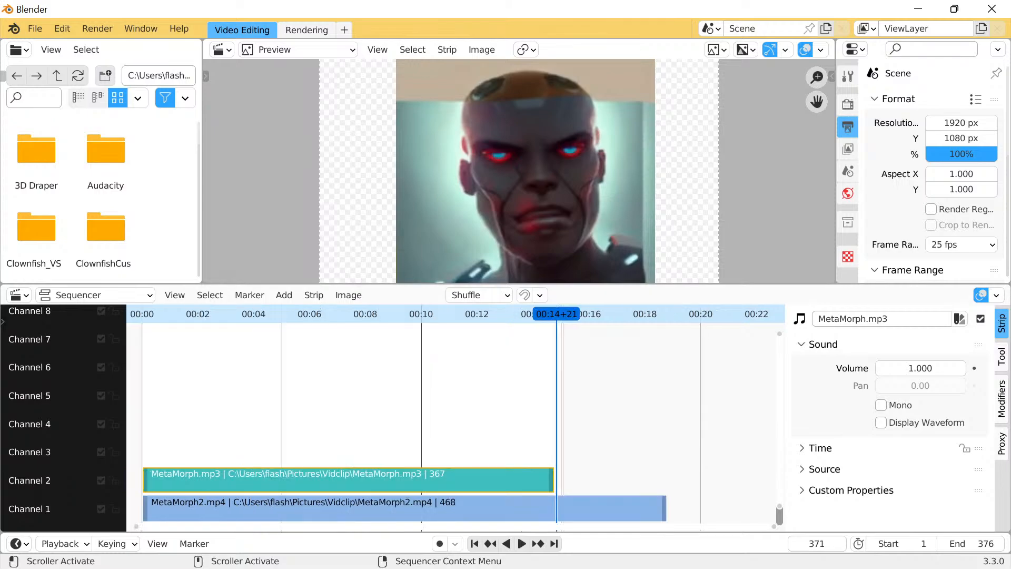
left_click(962, 245)
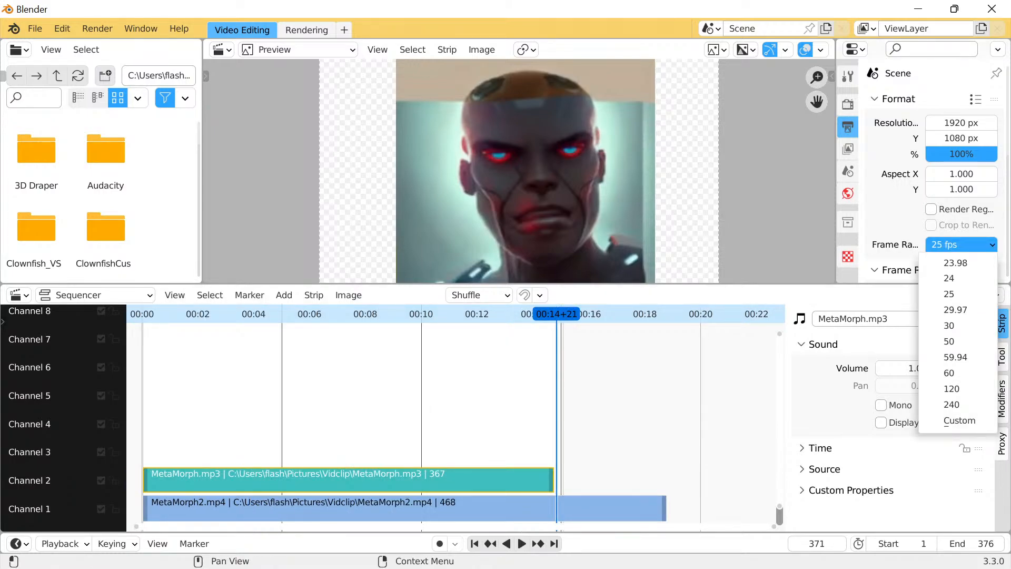
left_click(961, 245)
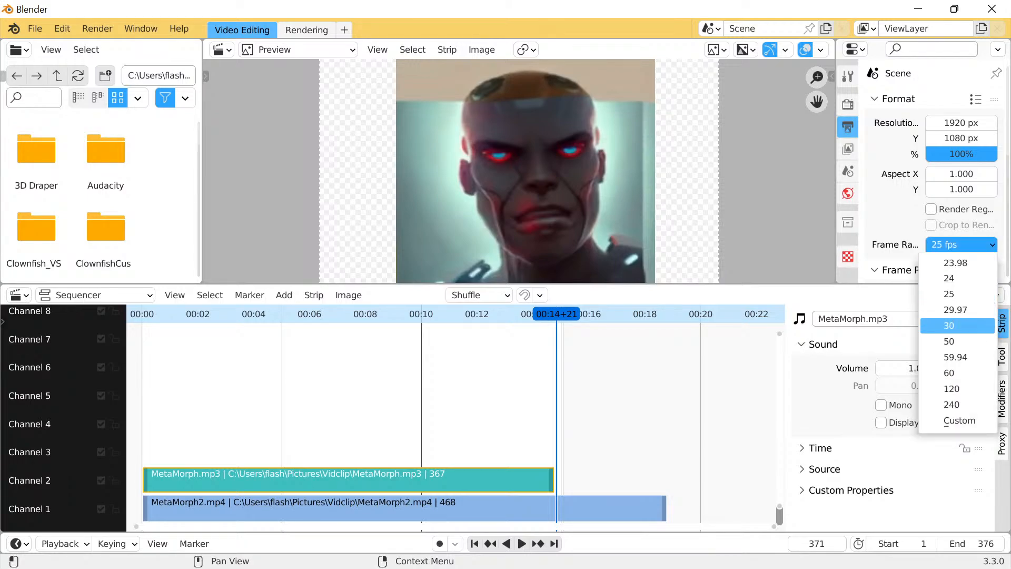
left_click(959, 420)
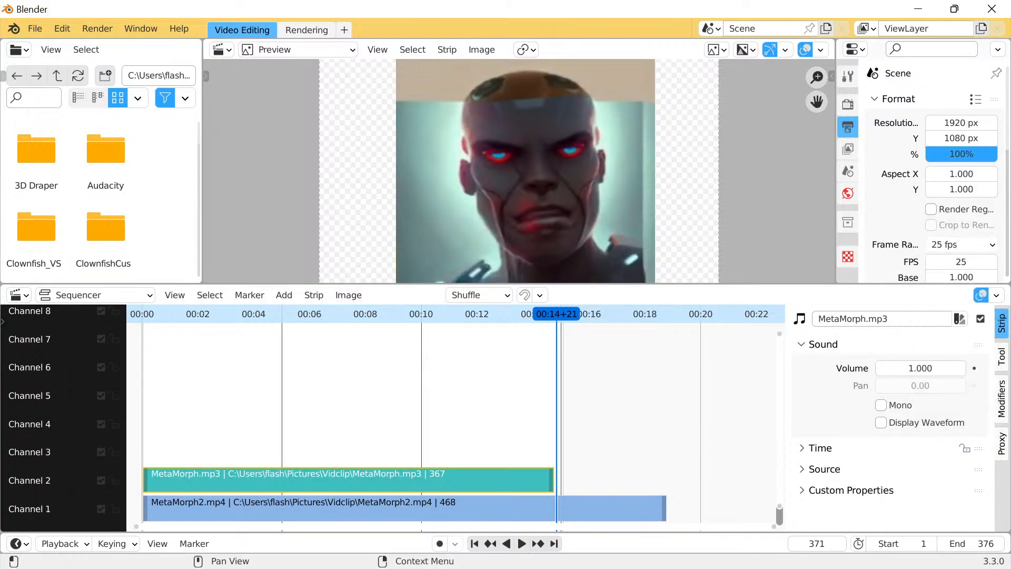
left_click_drag(962, 261, 953, 261)
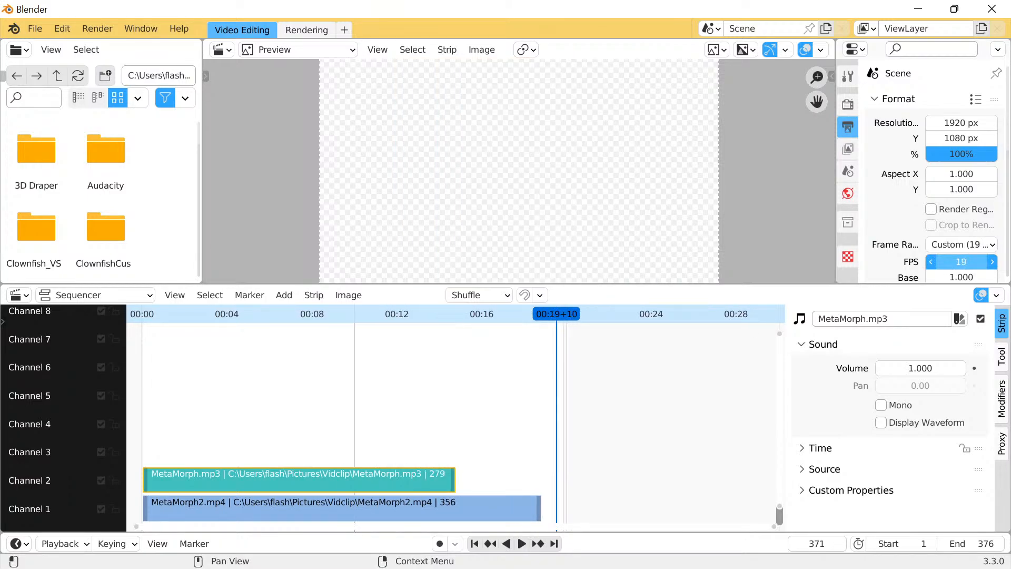
left_click_drag(557, 314, 376, 314)
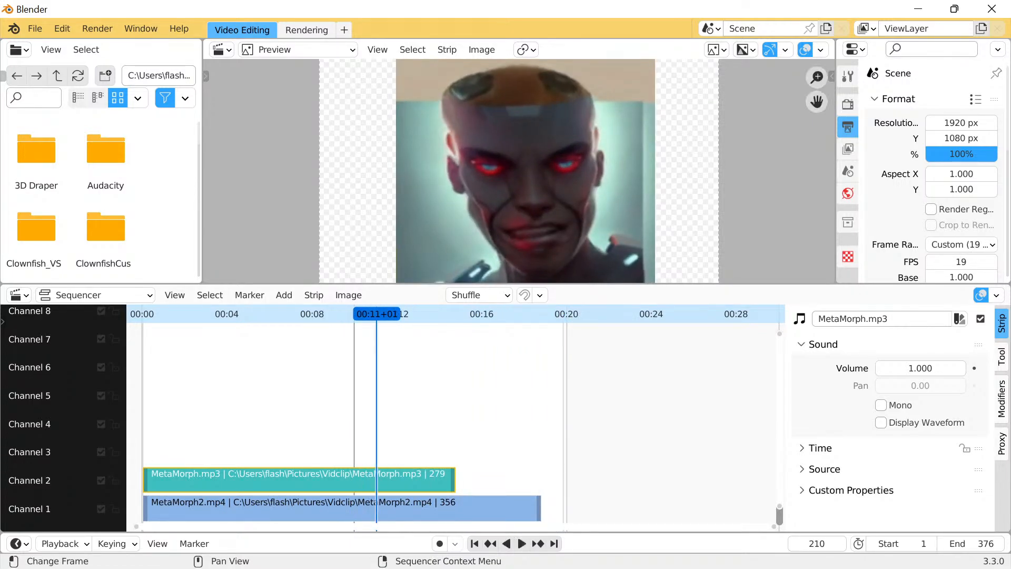
Replace the sound strip with a newly added MetaMorph.mp3 on channel 2, slid back 124 frames to the start of the movie strip
key("Delete")
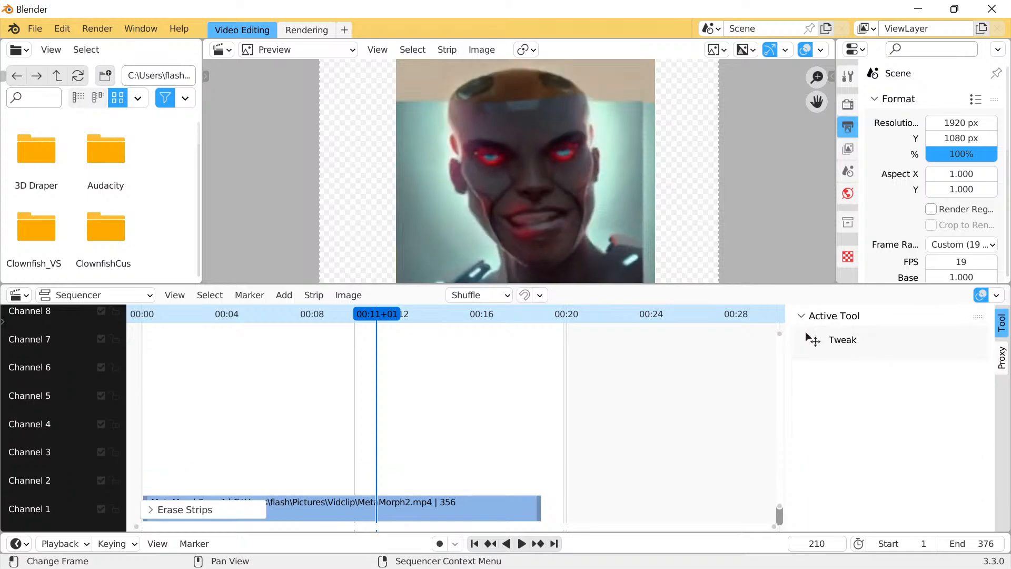
left_click(281, 313)
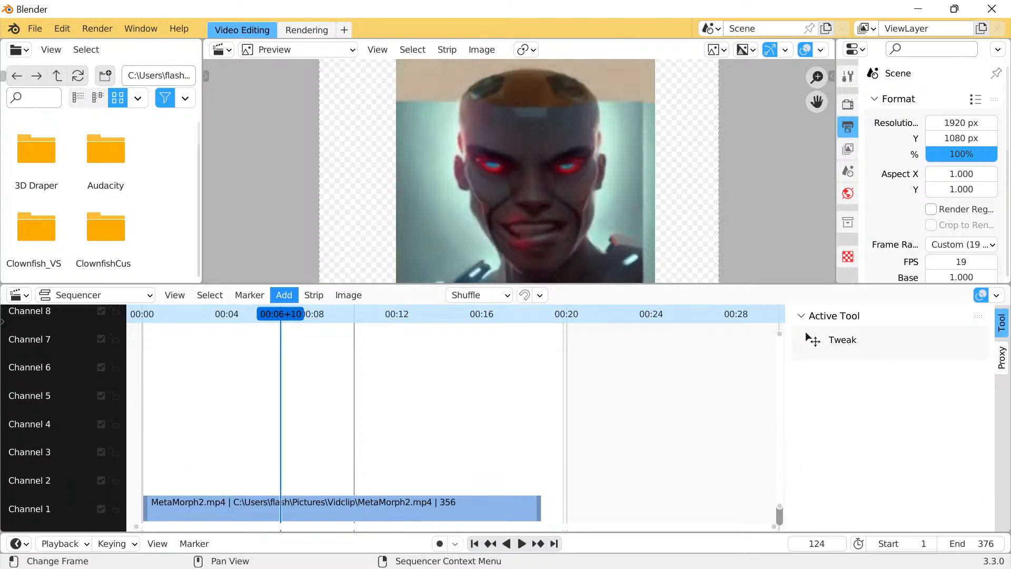
left_click(284, 296)
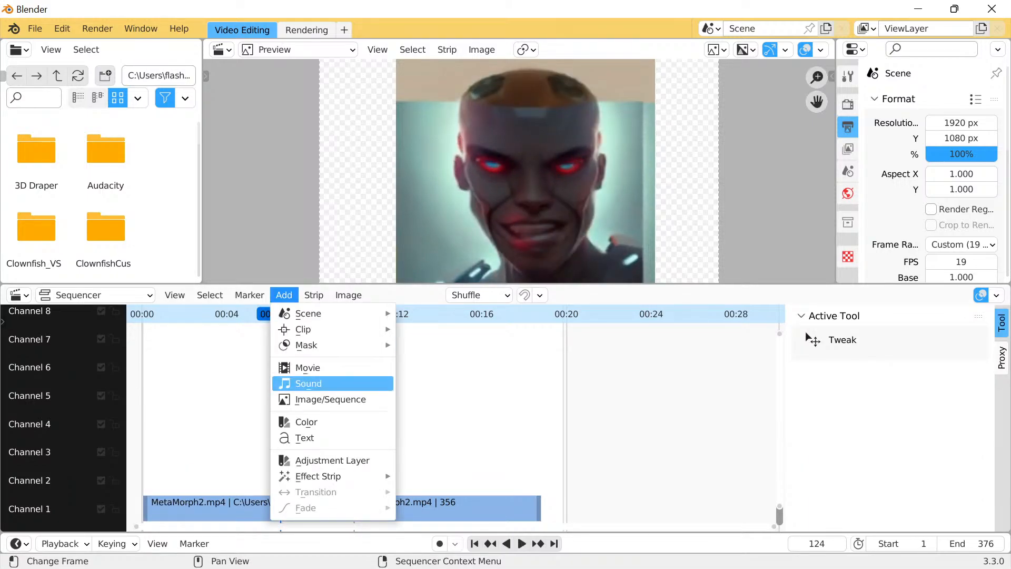
left_click(308, 384)
left_click(335, 143)
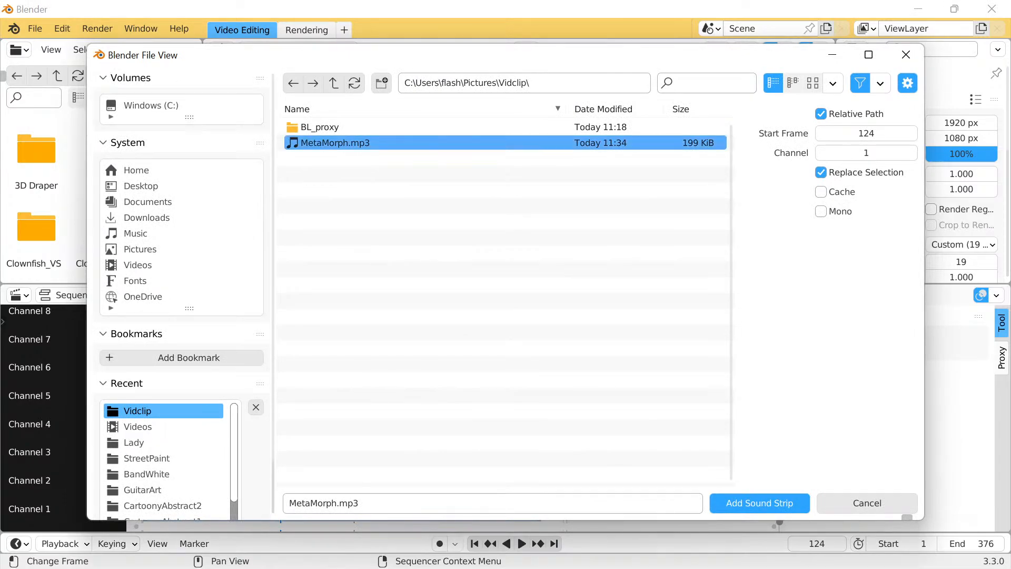
left_click(759, 503)
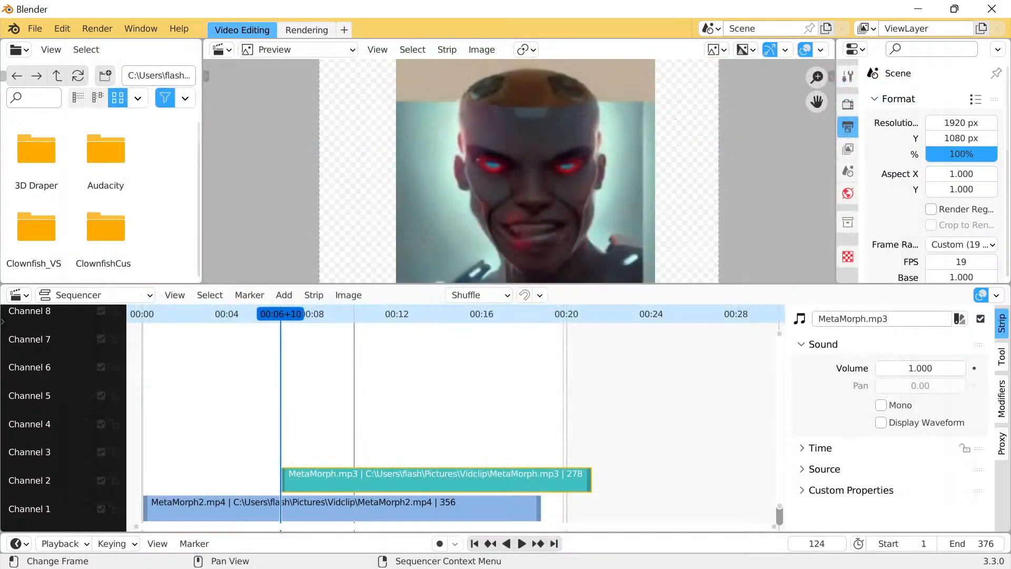
key("g")
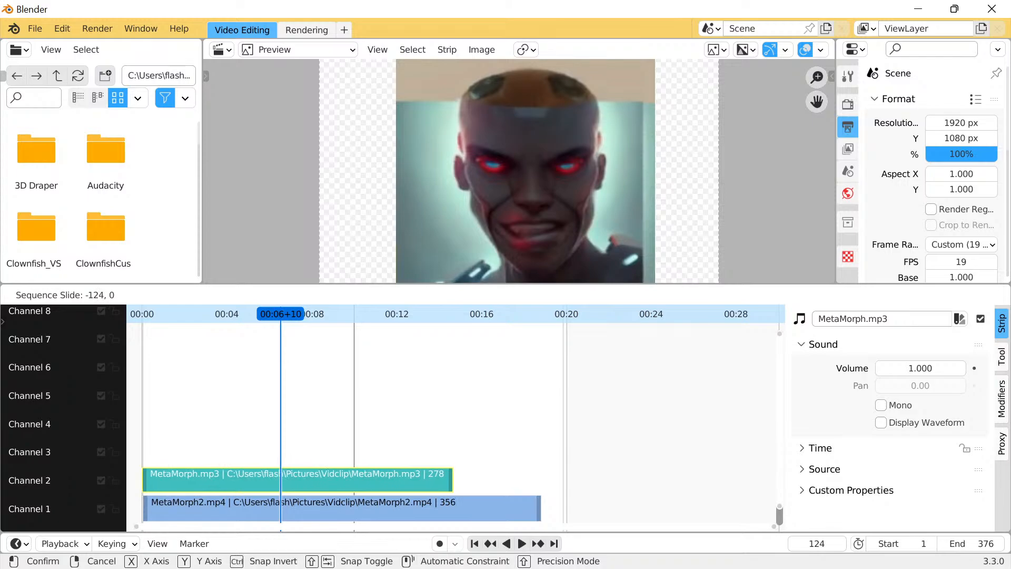
key("Return")
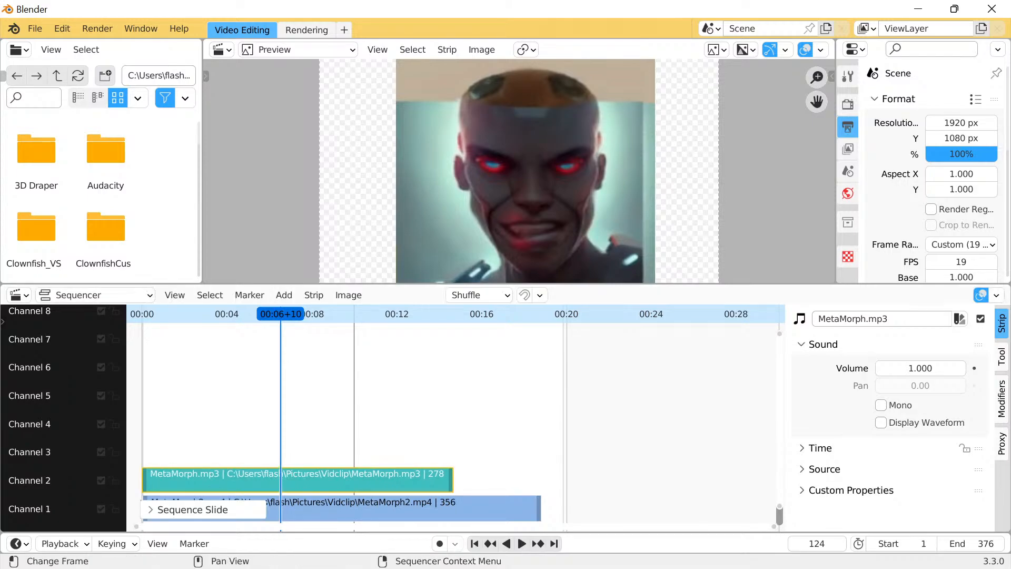
Set the custom frame rate to 14 fps and replace the sound strip with a new MetaMorph.mp3 strip, slid slightly earlier on channel 2
key("Delete")
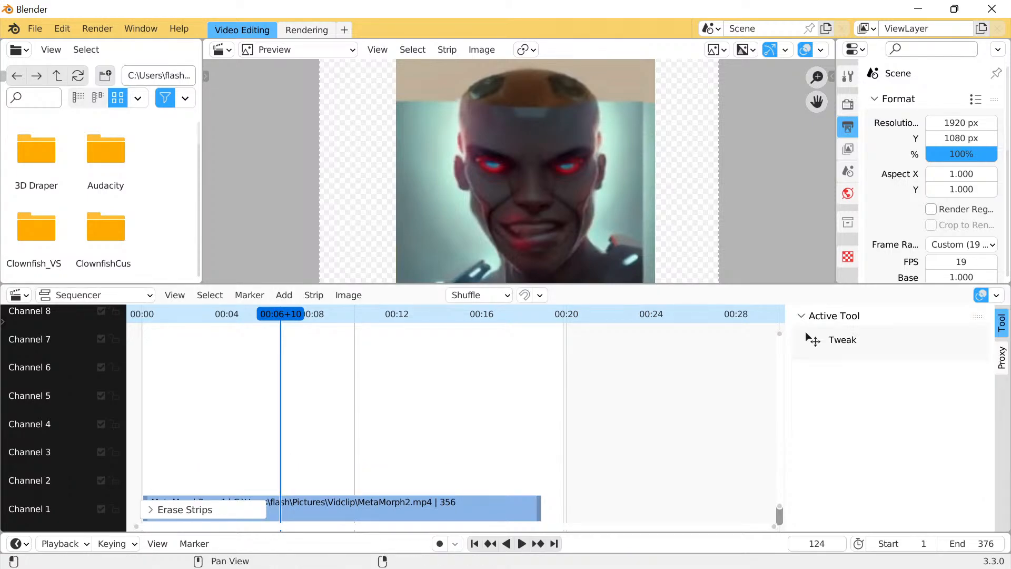
left_click_drag(961, 262, 936, 262)
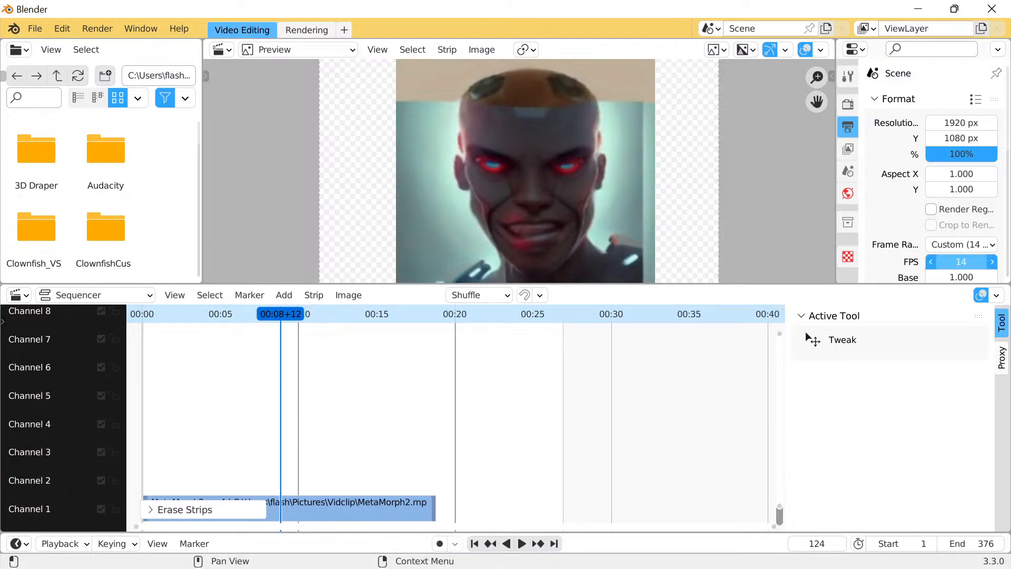
left_click(284, 295)
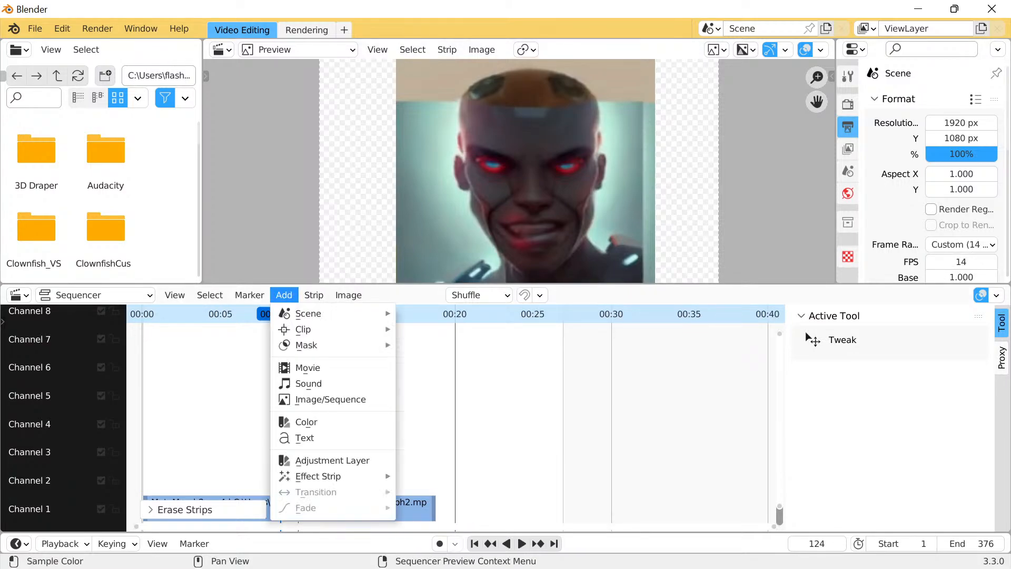
left_click(308, 384)
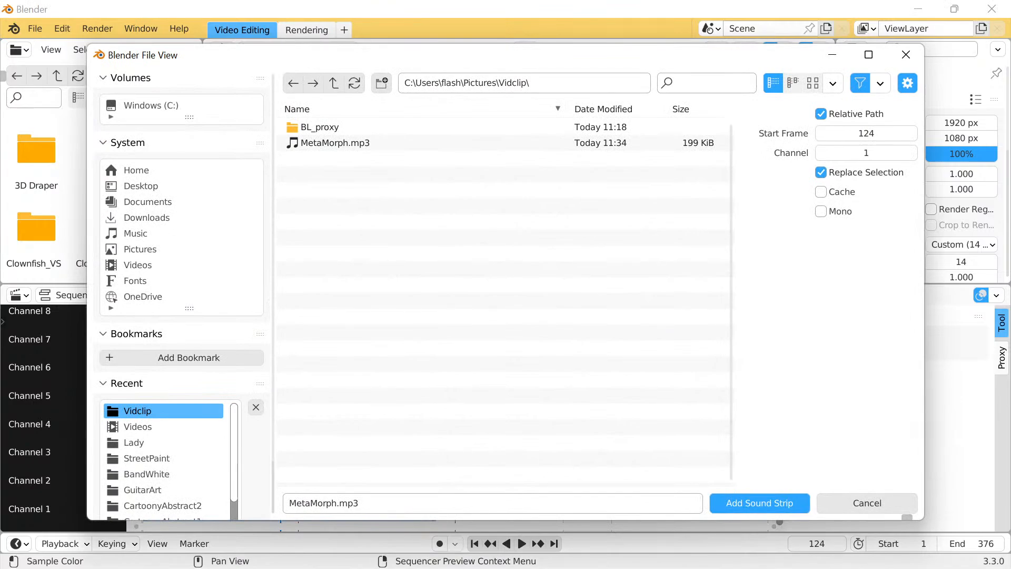
left_click(335, 143)
left_click(760, 503)
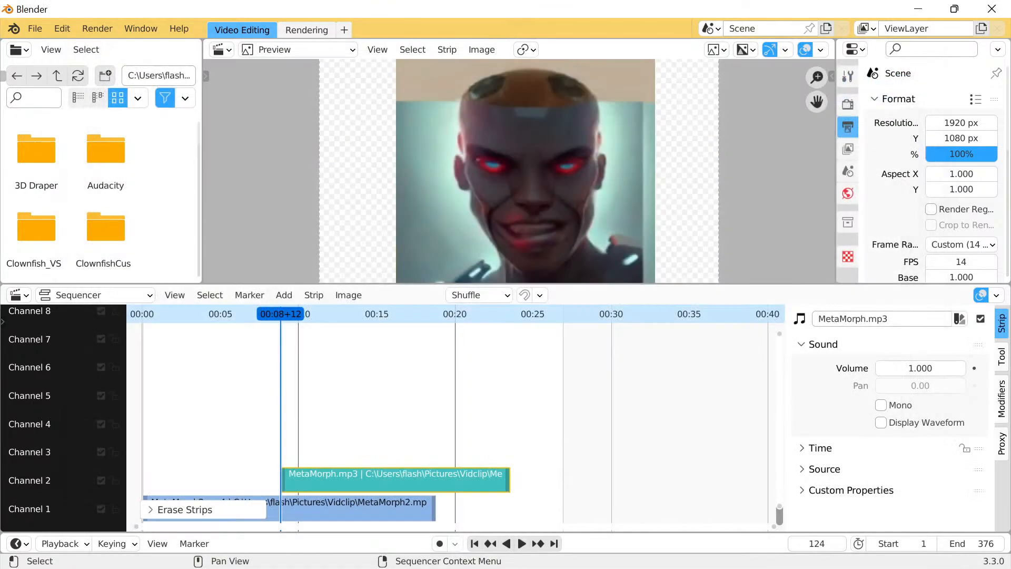
key("g")
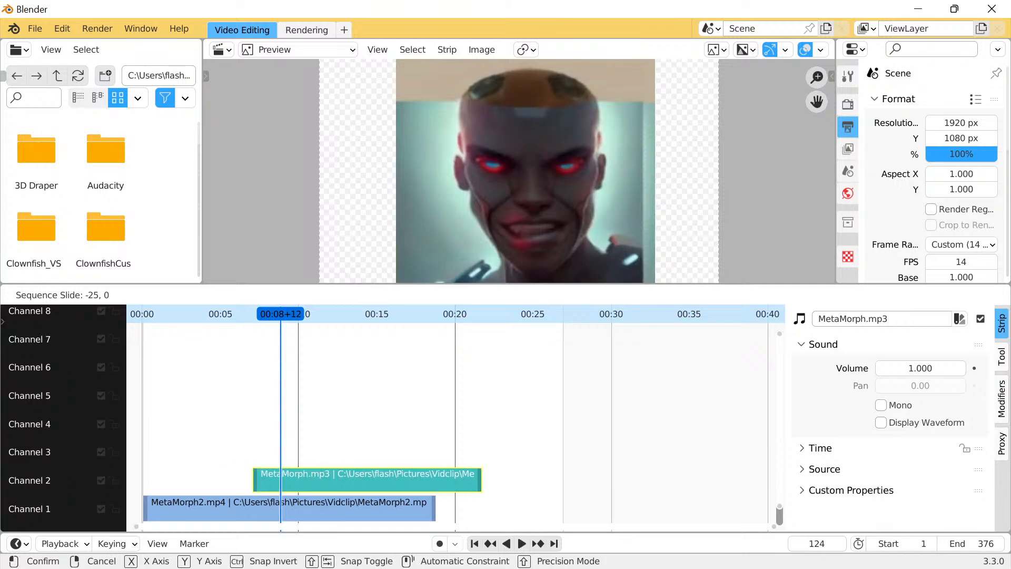
key("Return")
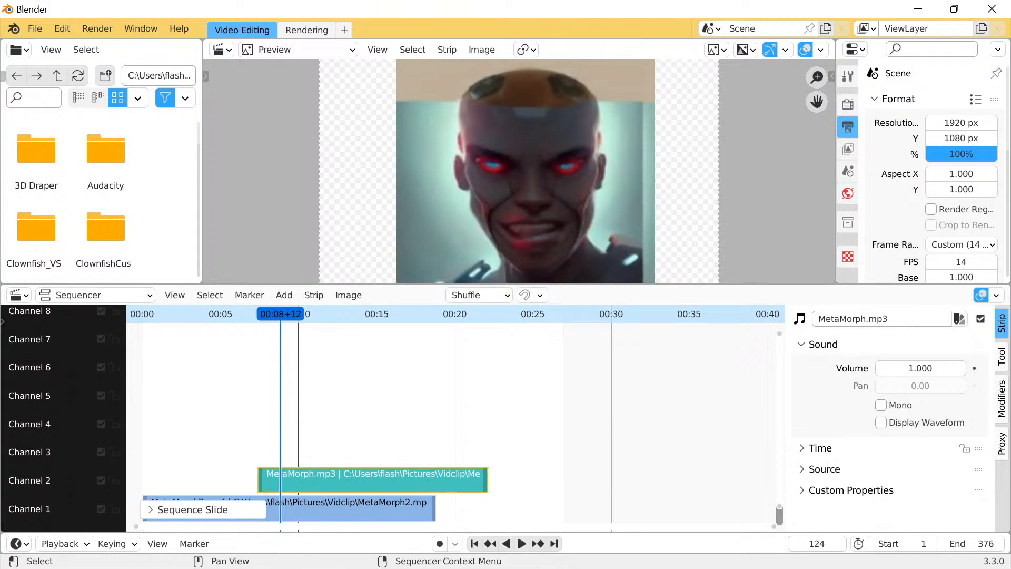
Delete the sound strip from channel 2 and lower the custom frame rate to 2 fps
key("Delete")
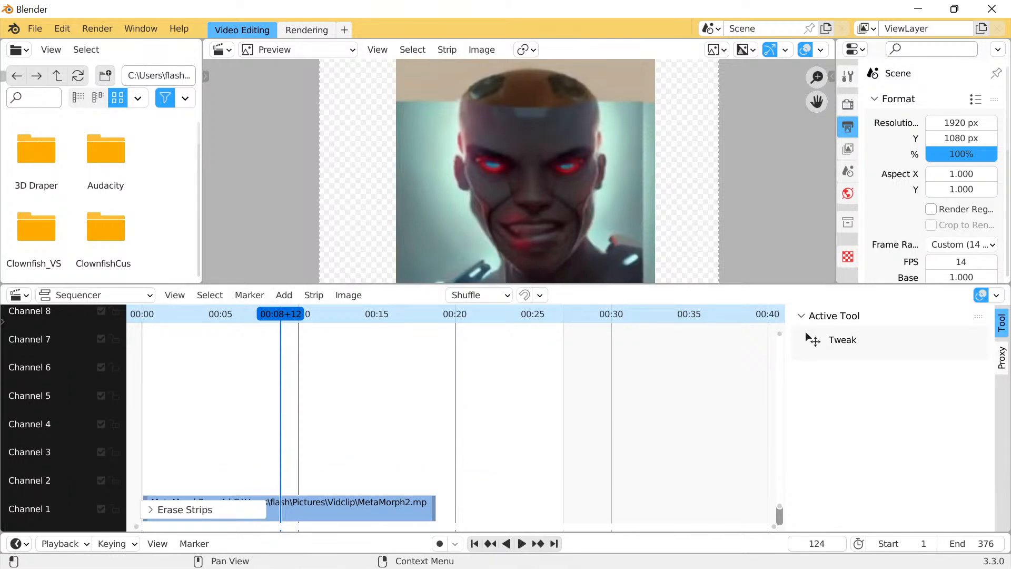
left_click(961, 245)
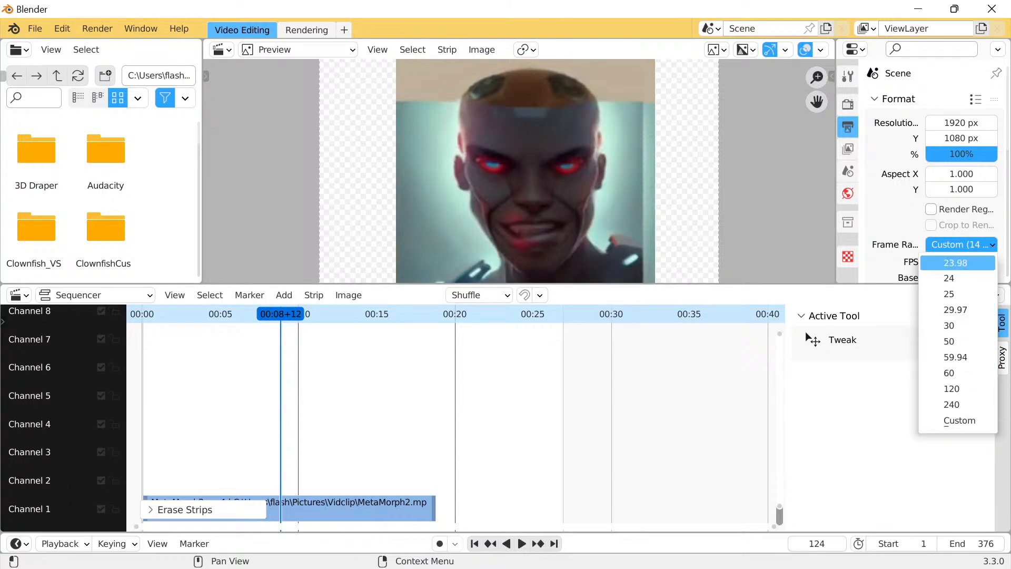
left_click_drag(961, 262, 938, 262)
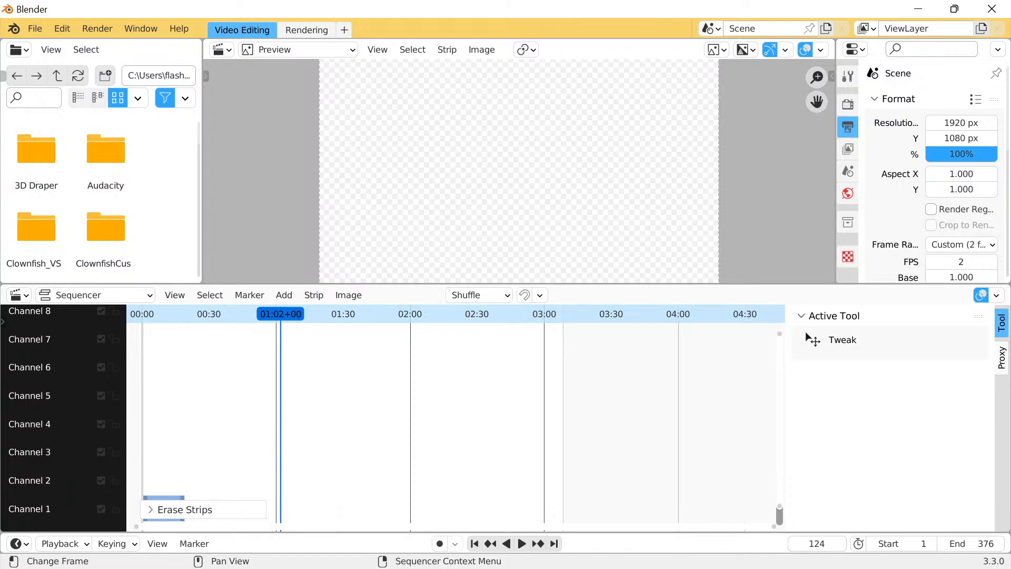
Add MetaMorph.mp3 as a sound strip and slide it to channel 2 so it starts together with the movie strip
left_click(284, 295)
left_click(306, 384)
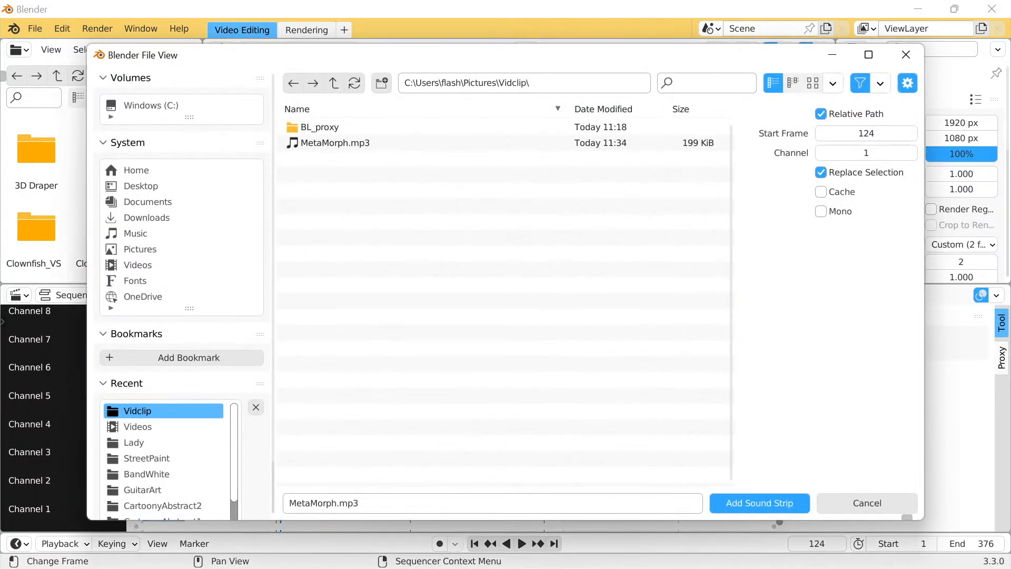
left_click(335, 143)
left_click(759, 503)
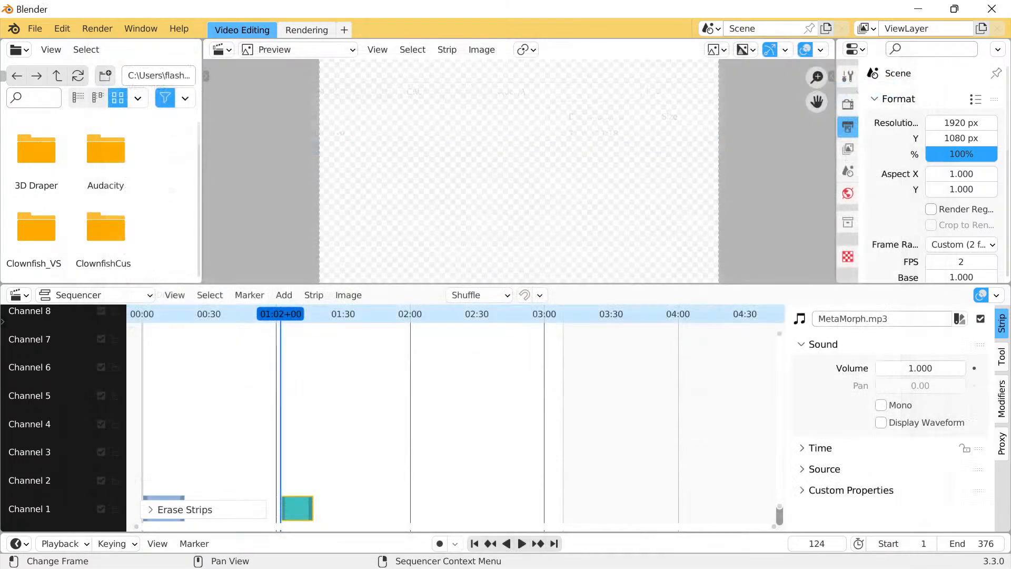
key("g")
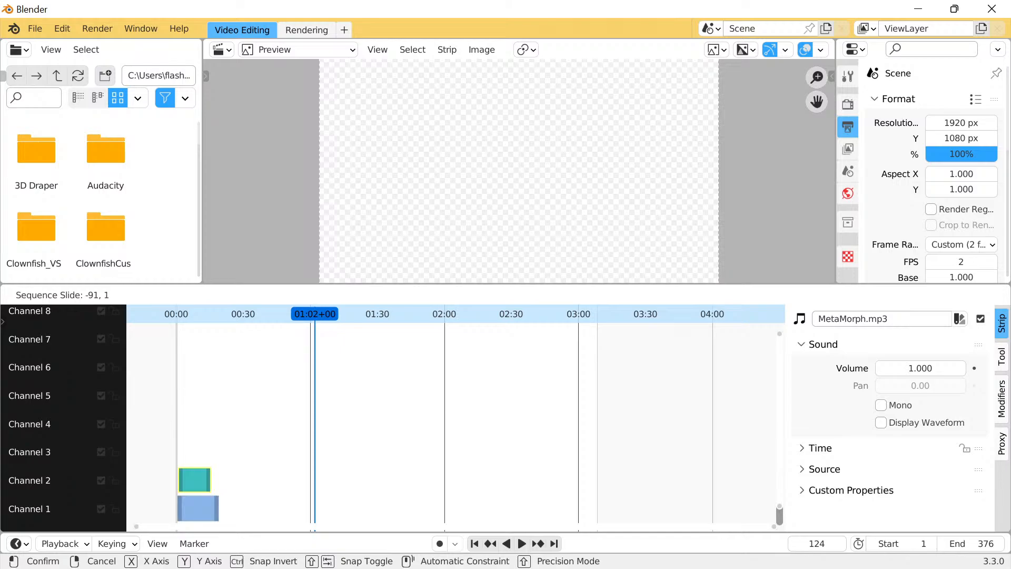
key("Return")
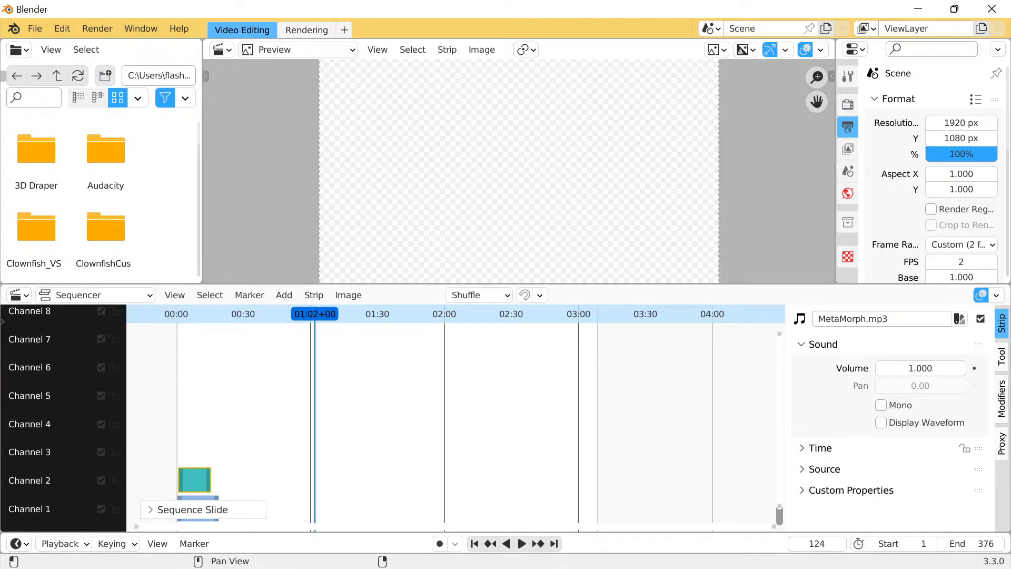
Set the scene's frame rate to 25 fps and extend the end of the sound strip to a length of 371 frames
scroll(960, 235, "down", 2)
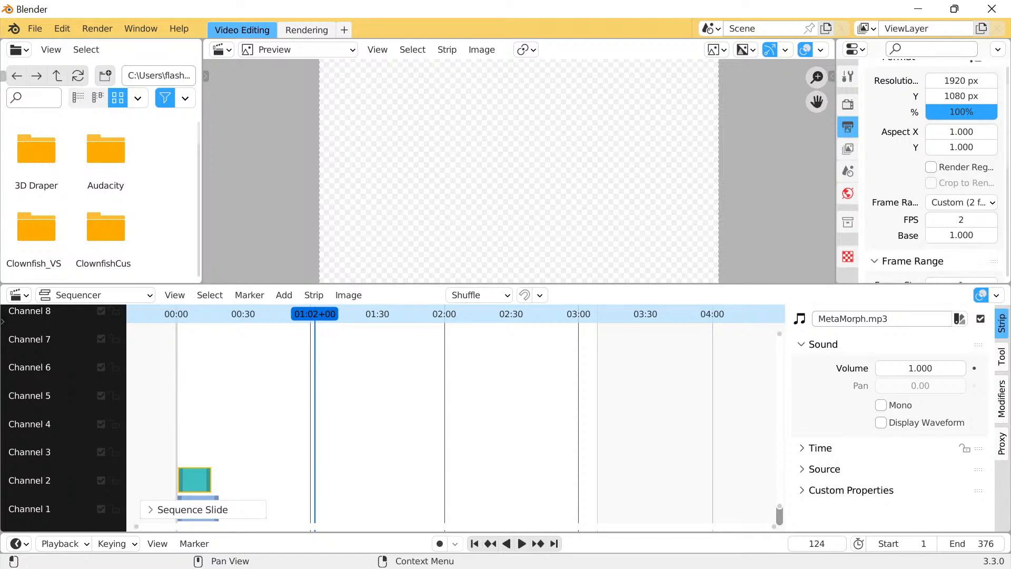
double_click(961, 220)
type("27")
key("Return")
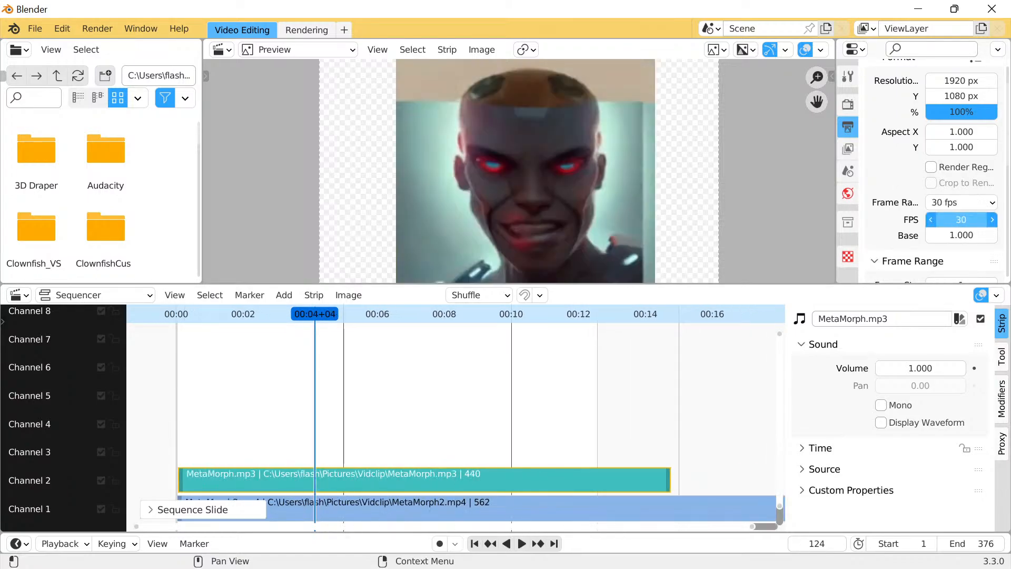
left_click_drag(960, 220, 951, 220)
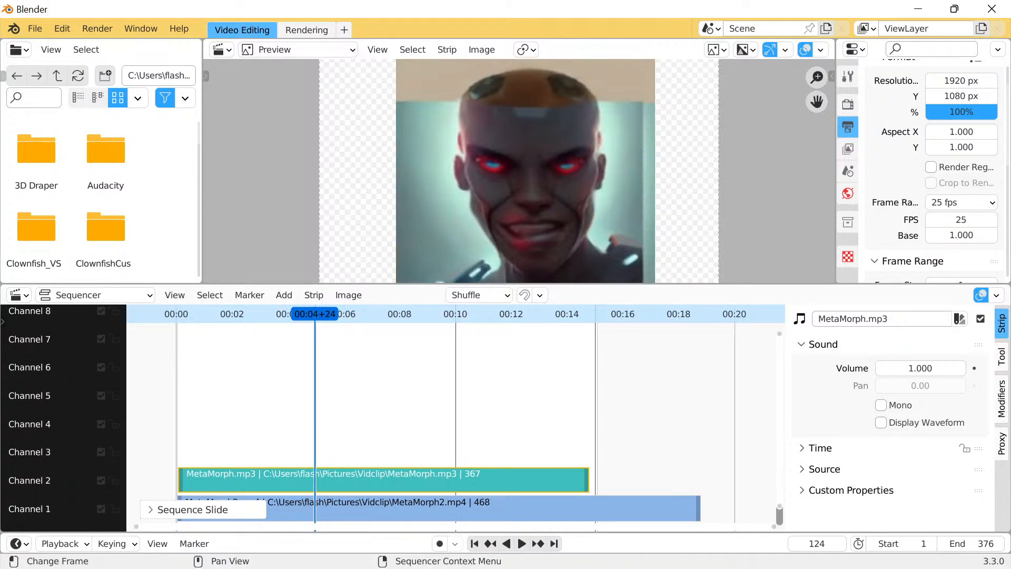
mouse_move(587, 479)
left_mouse_down()
mouse_move(698, 480)
mouse_move(591, 480)
left_mouse_up()
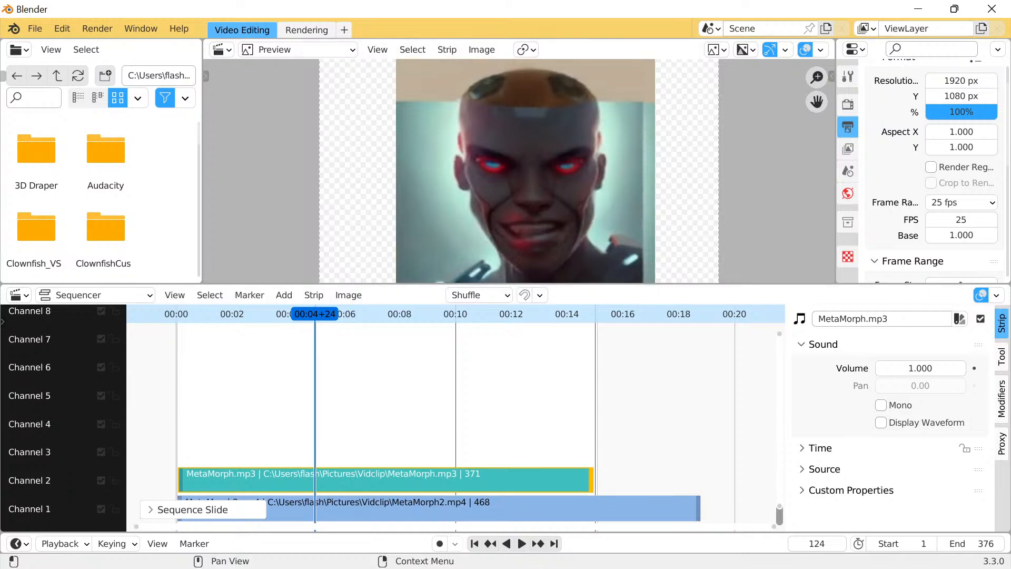
Minimize Blender and the Vidclip and Videos folder windows, leaving the video player open over the desktop
left_click(917, 9)
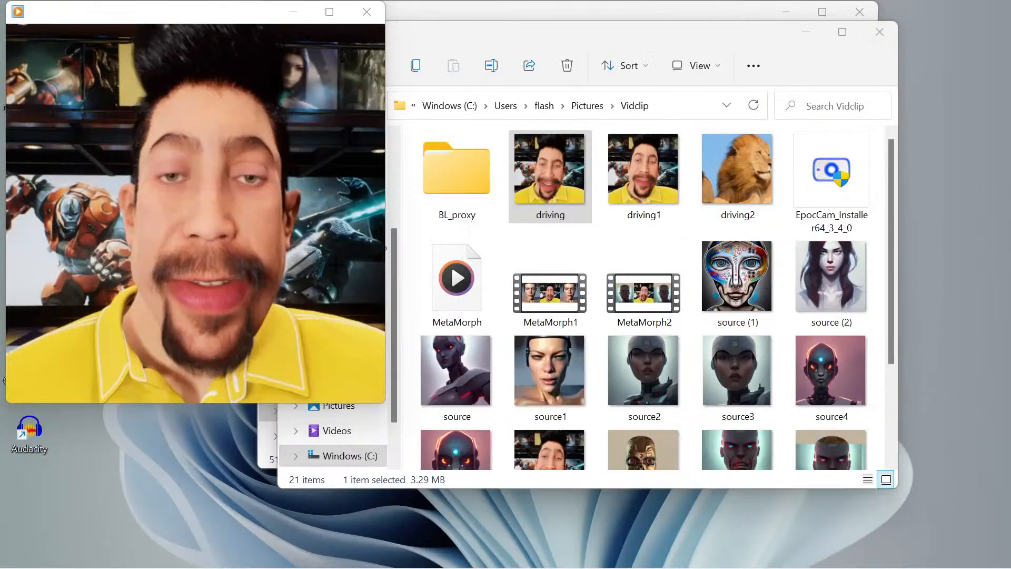
left_click(805, 32)
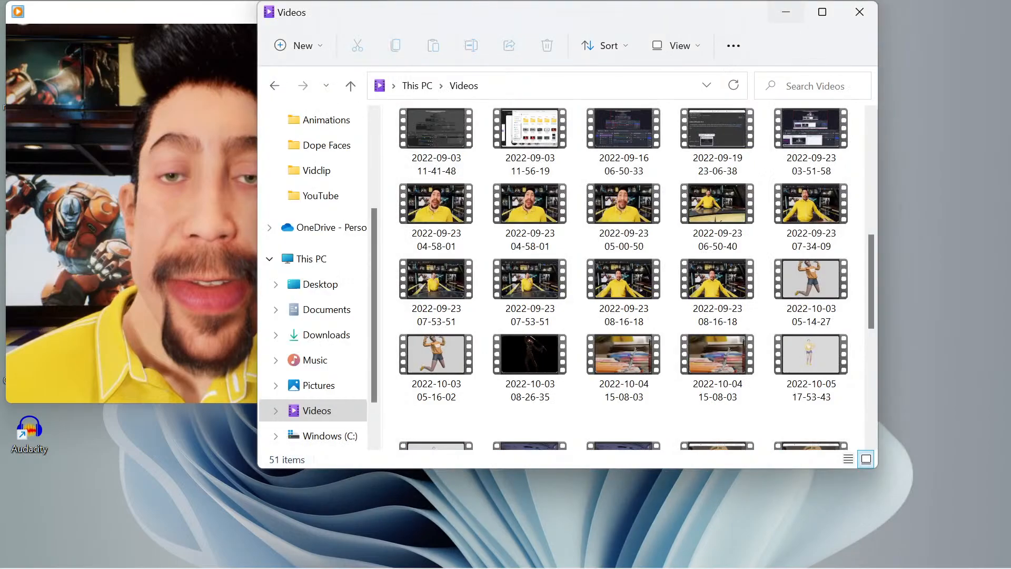
left_click(786, 12)
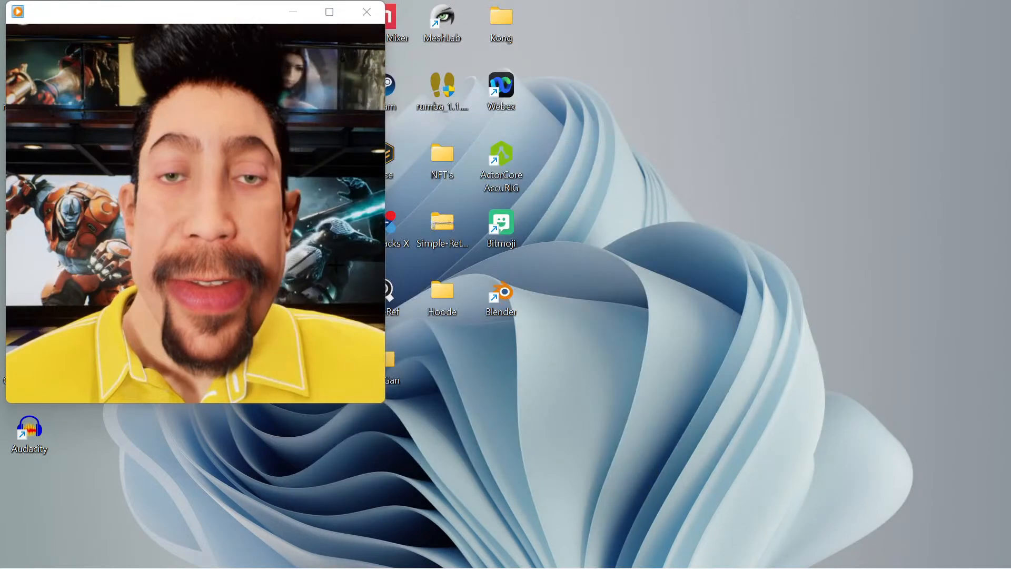
Skip the driving clip to its end in the video player and switch back to the Blender window holding the MetaMorph strips
mouse_move(336, 264)
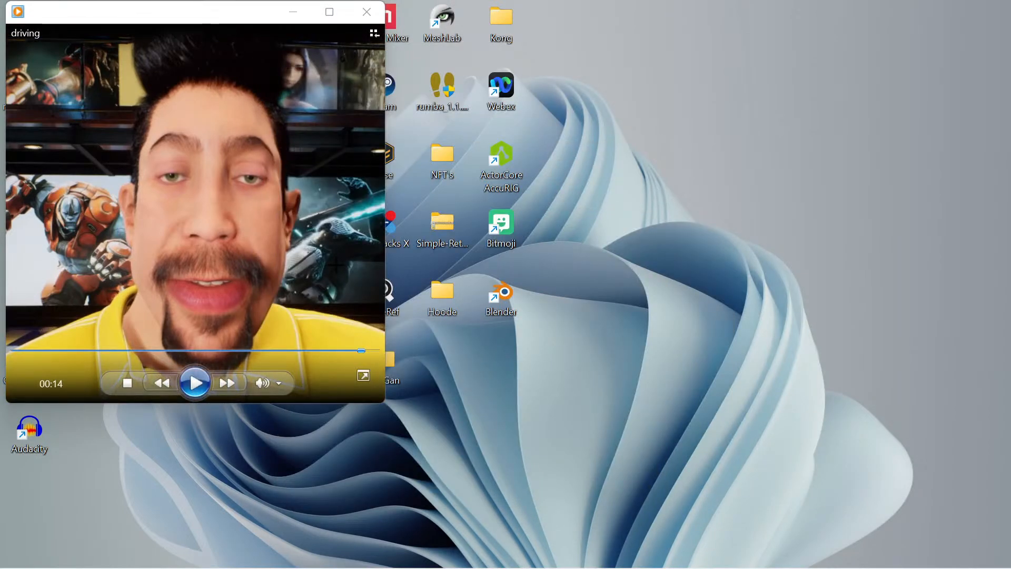
mouse_move(362, 350)
left_mouse_down()
mouse_move(22, 350)
mouse_move(375, 350)
left_mouse_up()
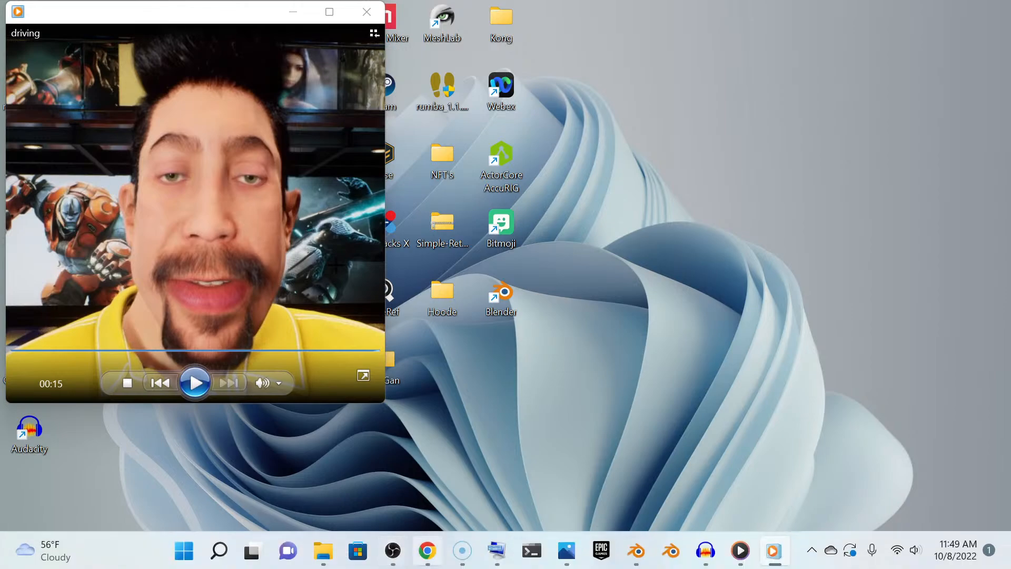
left_click(636, 551)
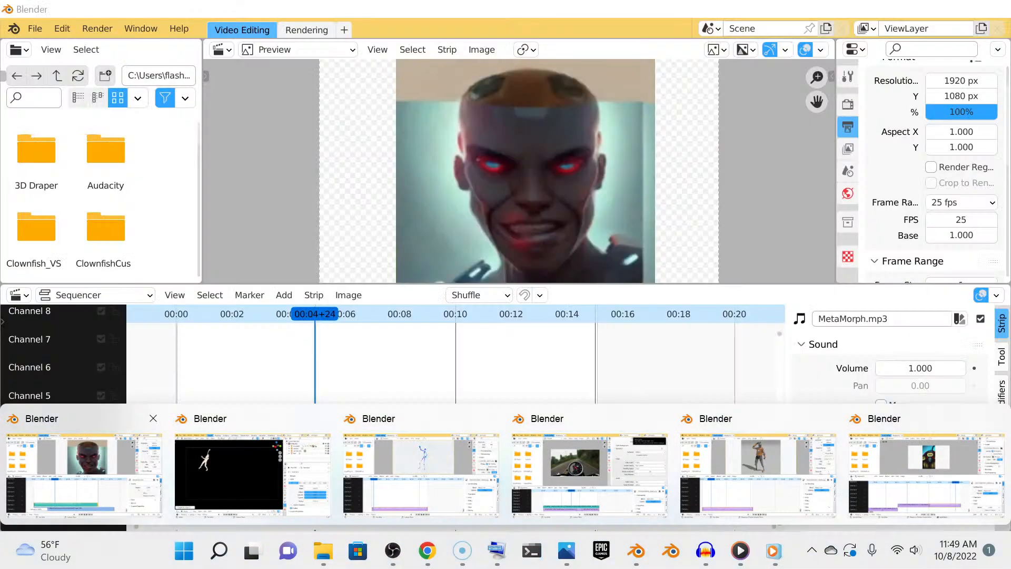
left_click(84, 473)
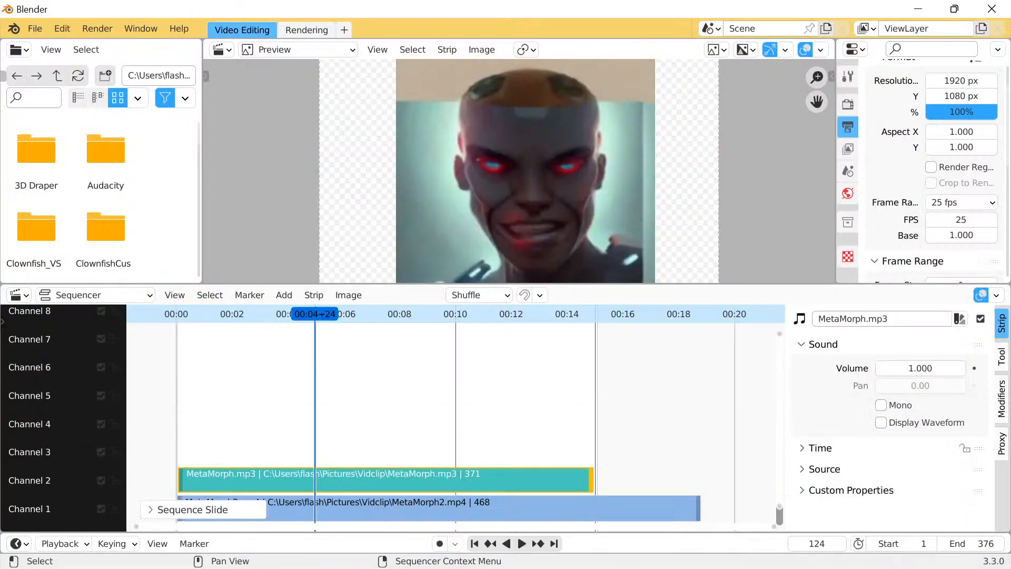
Add driving.mp4 as a movie strip and slide it with its sound strip to the start of the timeline, above the MetaMorph strips
left_click(284, 295)
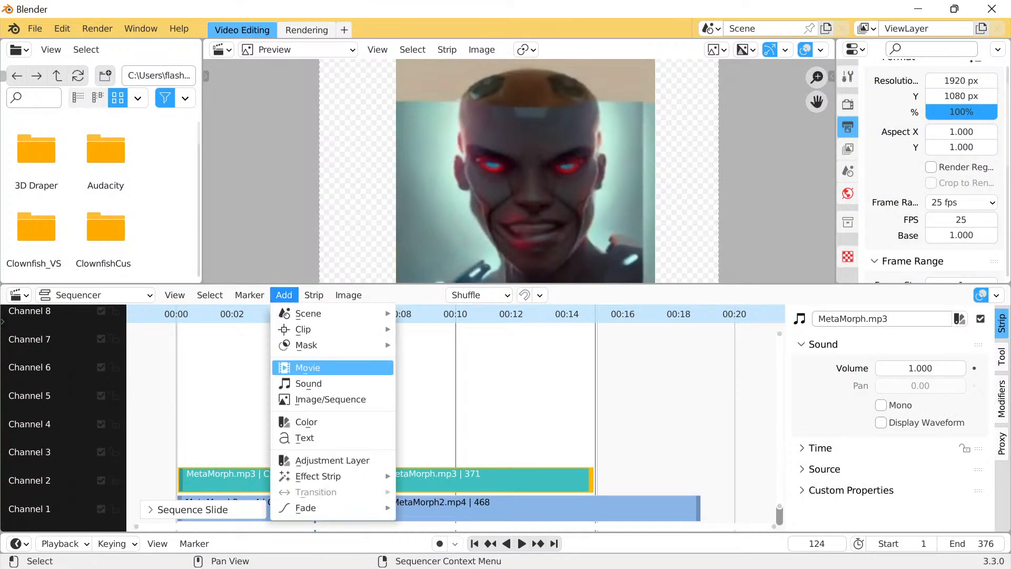
left_click(307, 367)
left_click(325, 143)
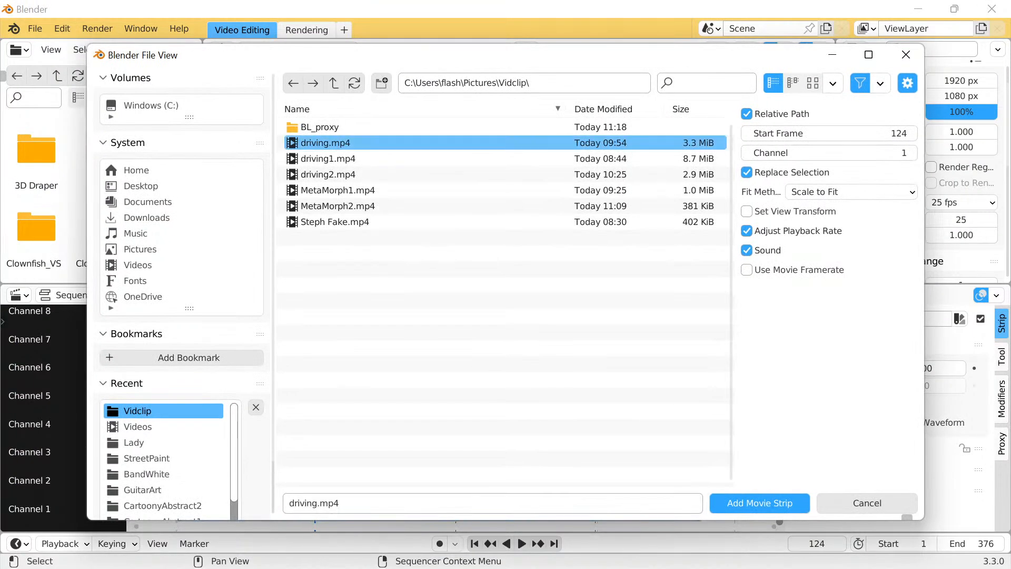
left_click(760, 503)
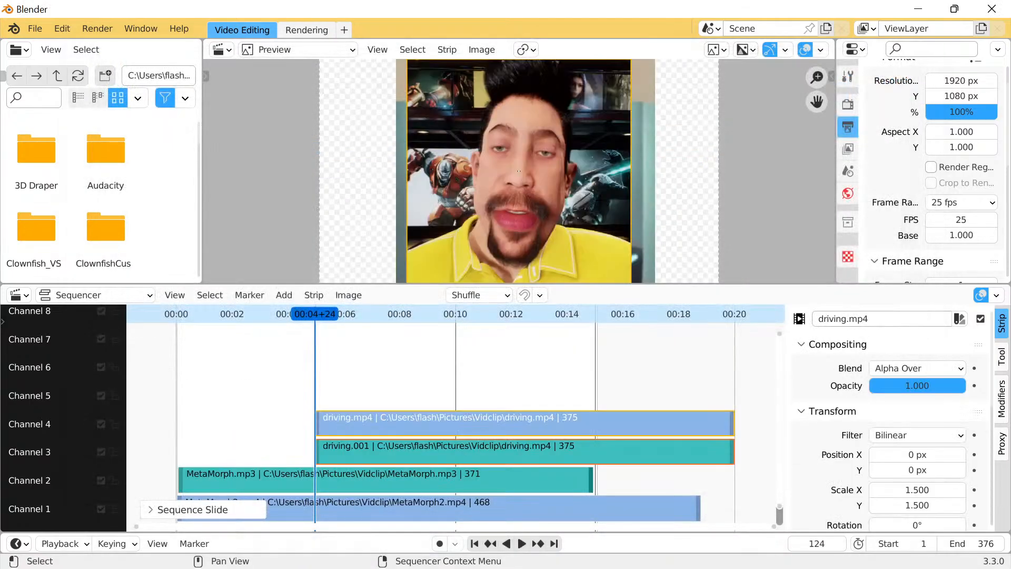
key("g")
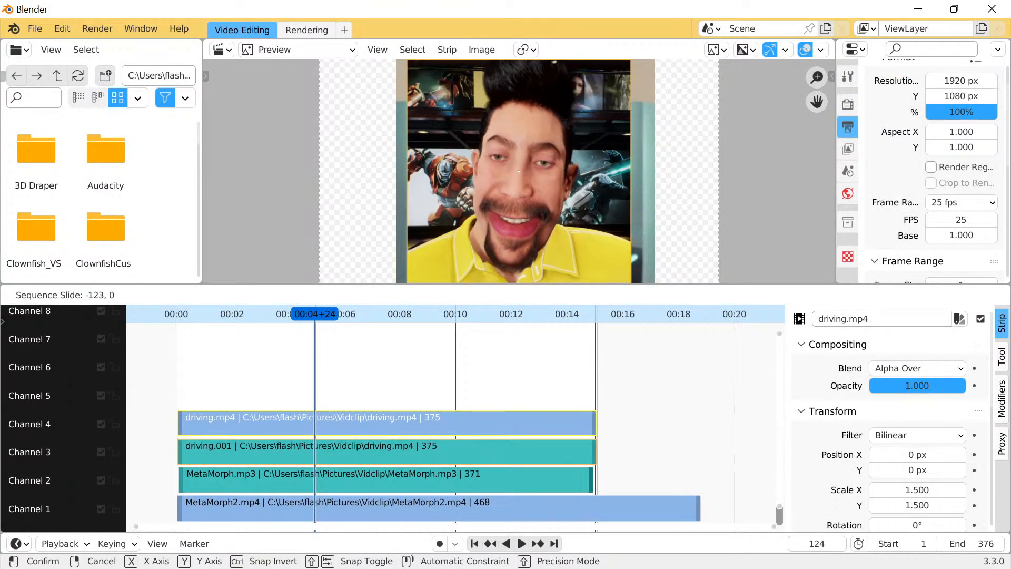
key("Return")
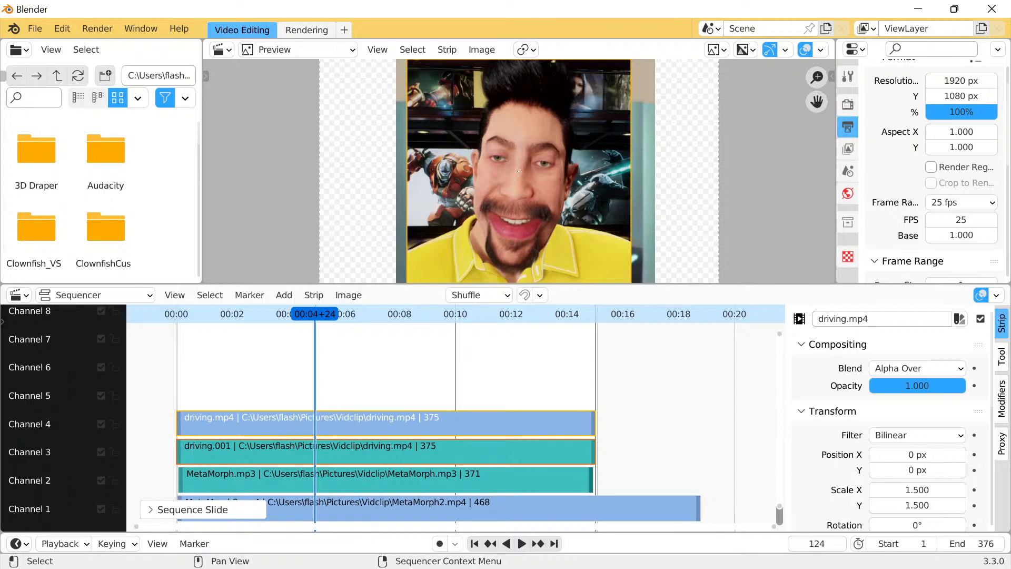
Switch to the Blender window with the dancing figure, zoom out, and play its animation briefly before stopping it
right_click(566, 550)
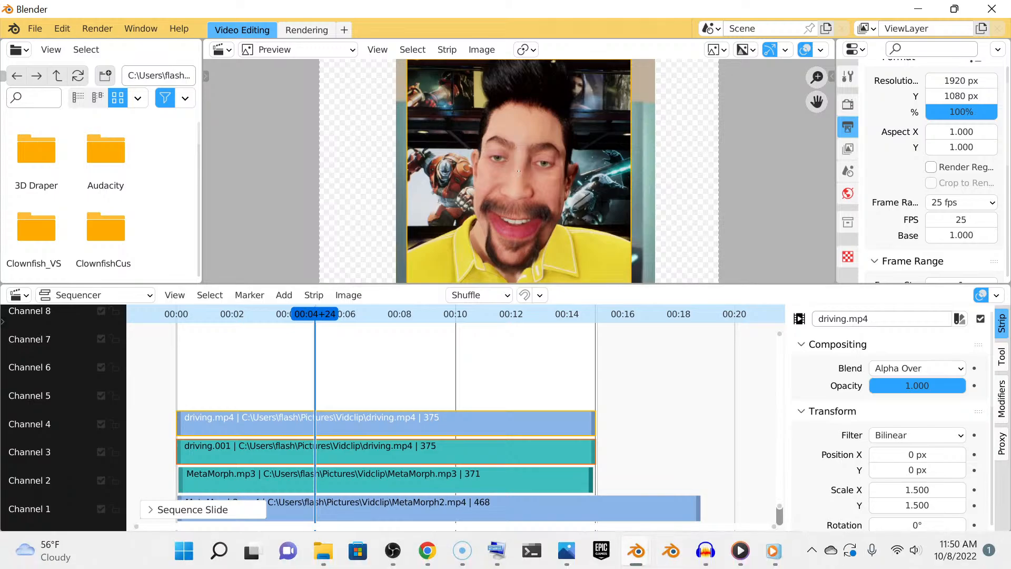
mouse_move(636, 550)
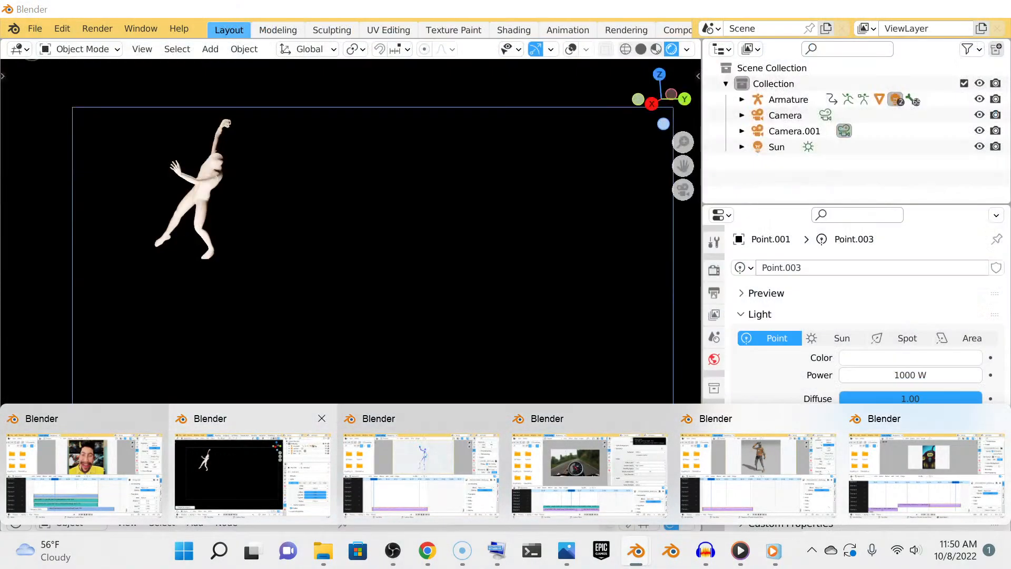
left_click(252, 474)
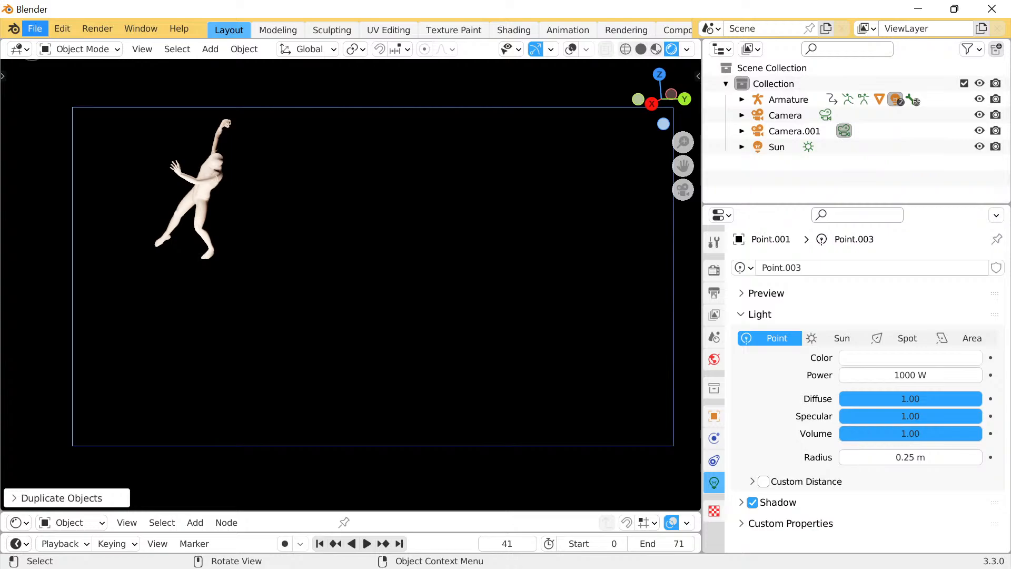
left_click(35, 28)
mouse_move(57, 47)
key("Escape")
scroll(351, 284, "down", 2)
left_click(367, 543)
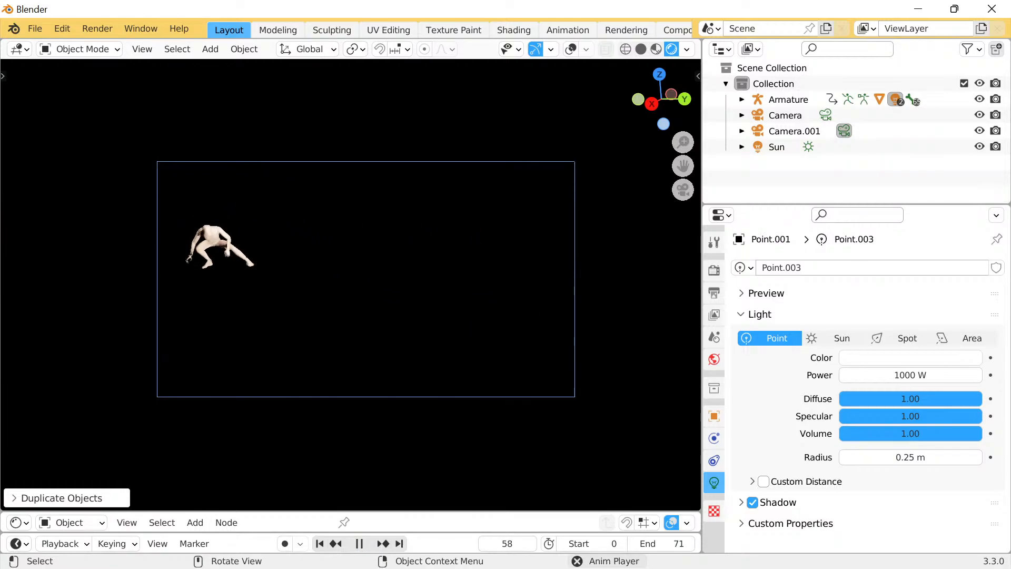
key("space")
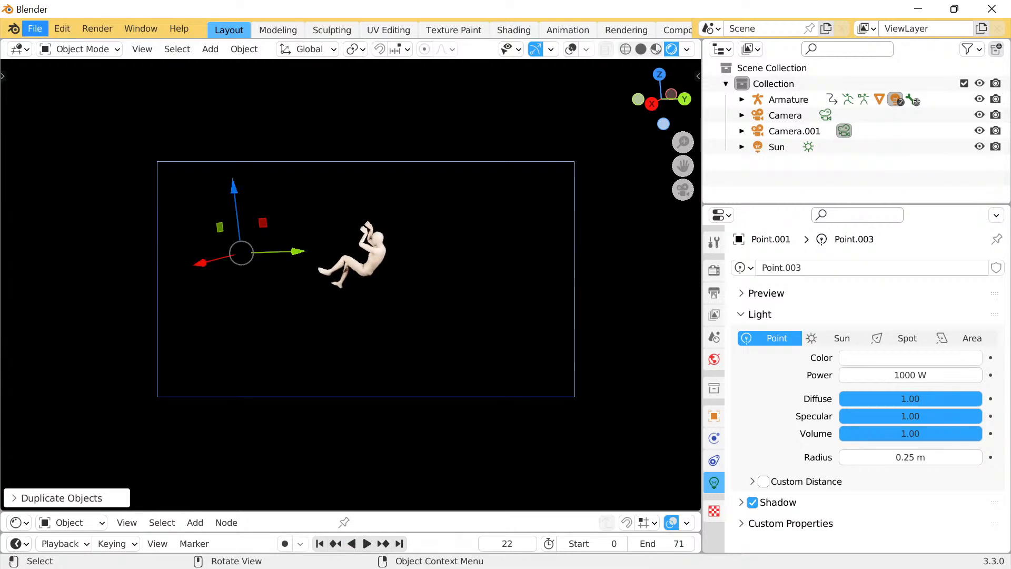
Create a new Video Editing file, discarding the unsaved changes of the dancing figure scene
left_click(34, 29)
mouse_move(57, 47)
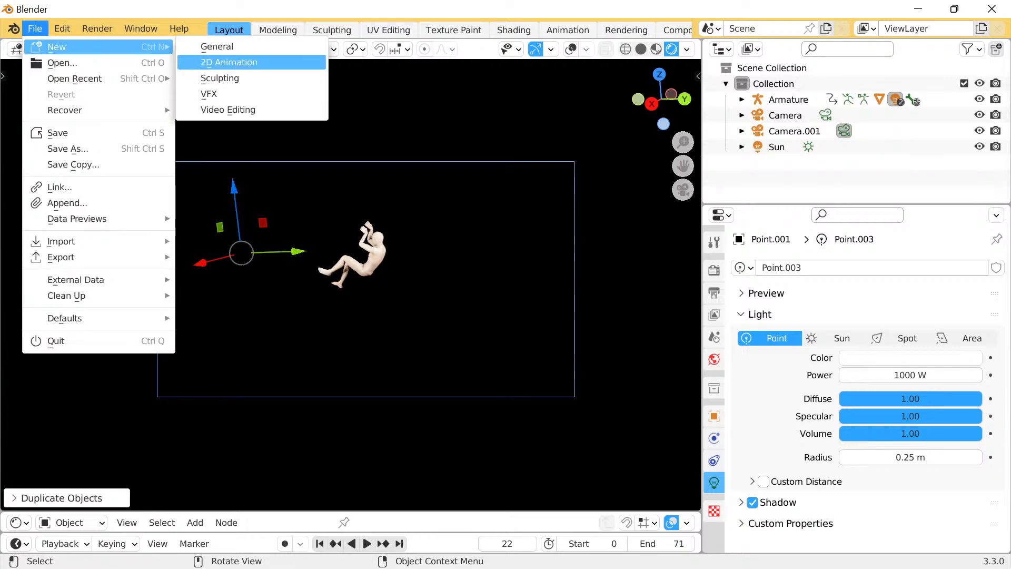
left_click(228, 109)
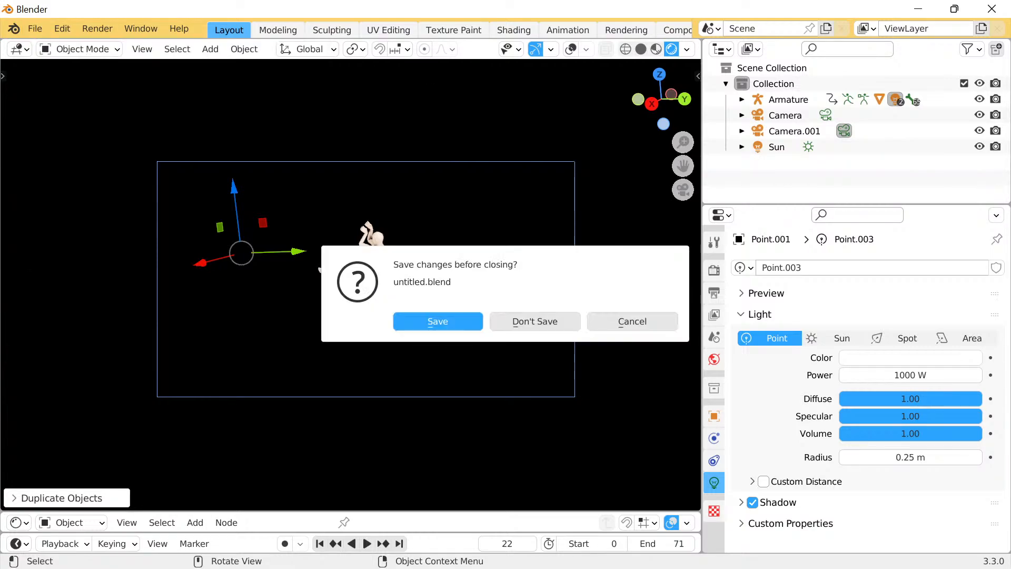
left_click(536, 321)
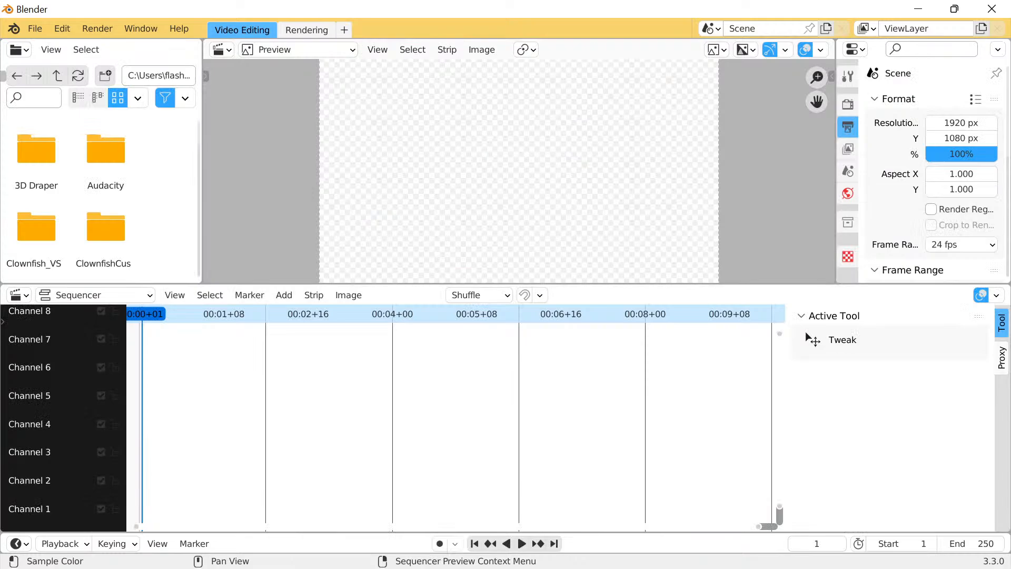
Add MetaMorph1.mp4 from the Pictures\Vidclip folder as a movie strip with Use Movie Framerate disabled
left_click(284, 295)
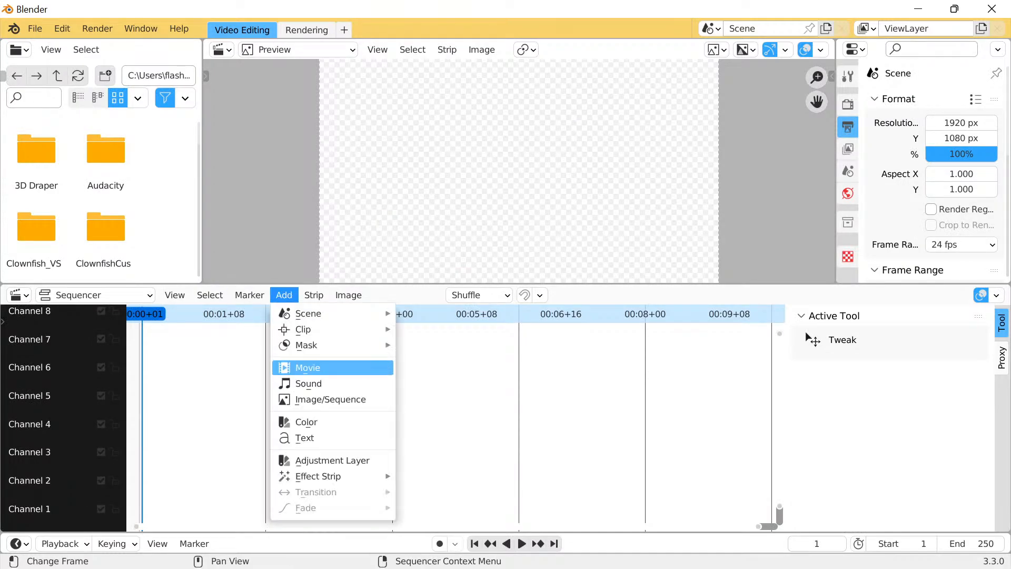
left_click(307, 367)
scroll(505, 300, "down", 3)
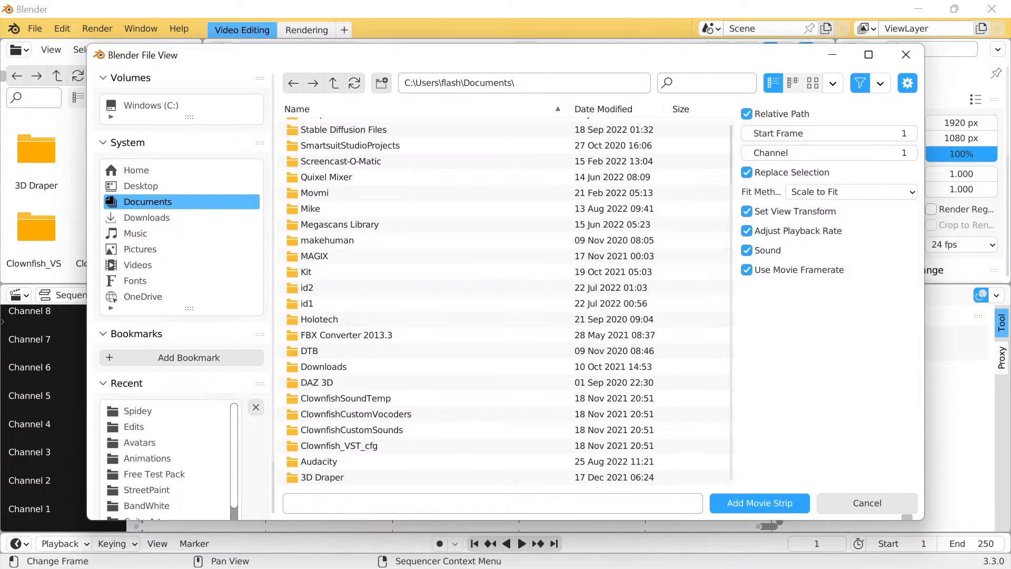
left_click(140, 249)
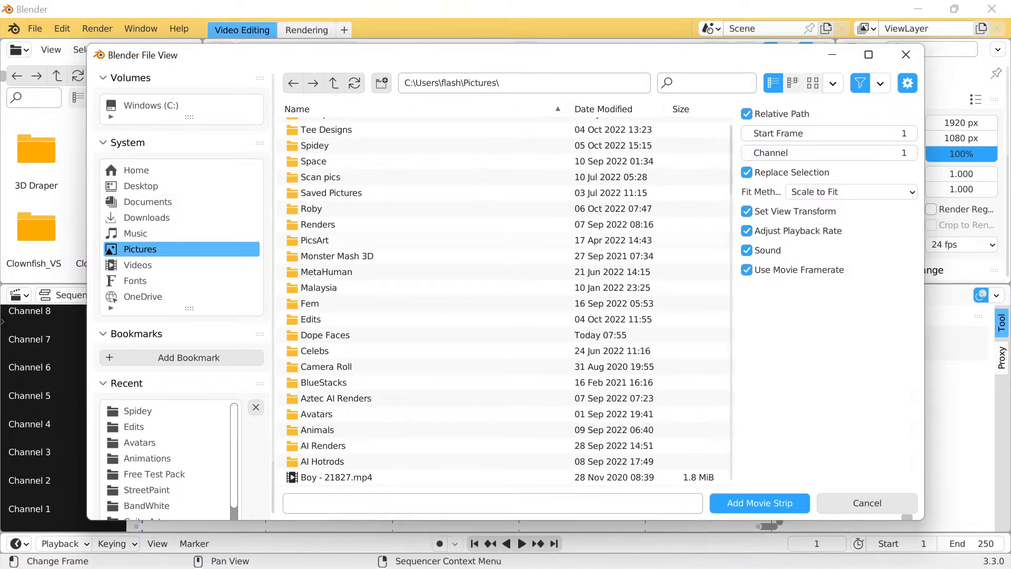
scroll(505, 300, "up", 5)
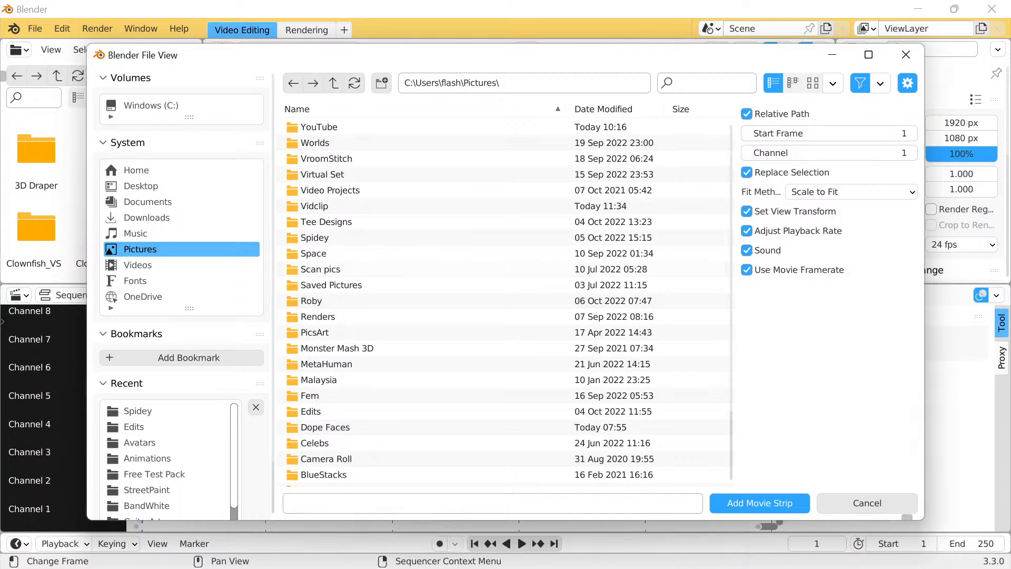
left_click(327, 206)
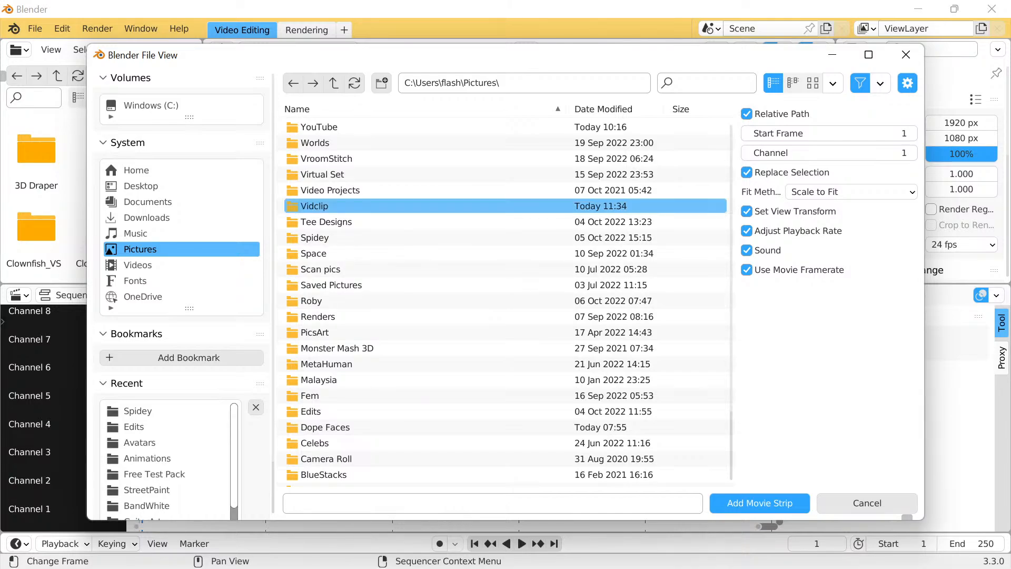
left_click(760, 503)
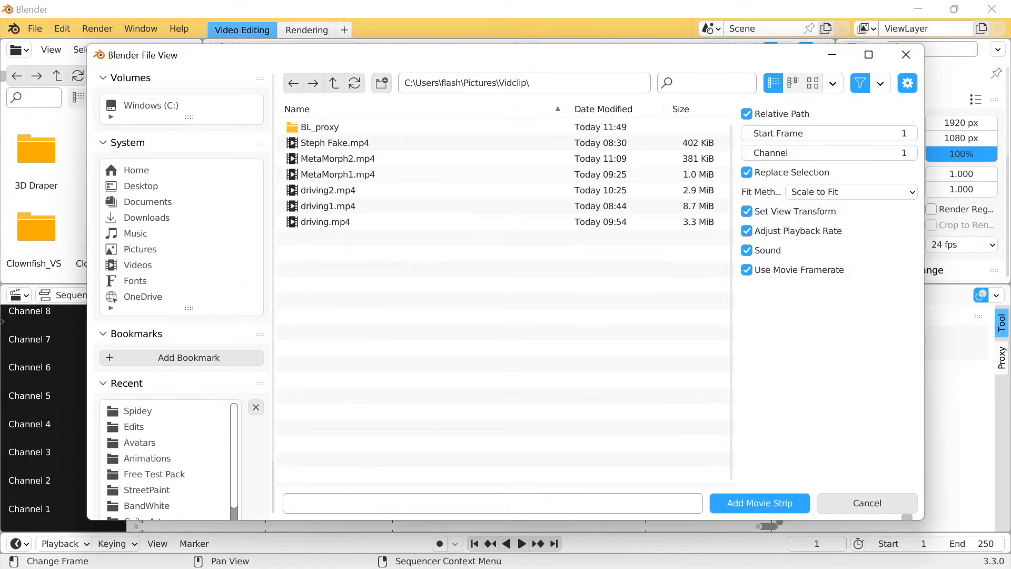
left_click(337, 174)
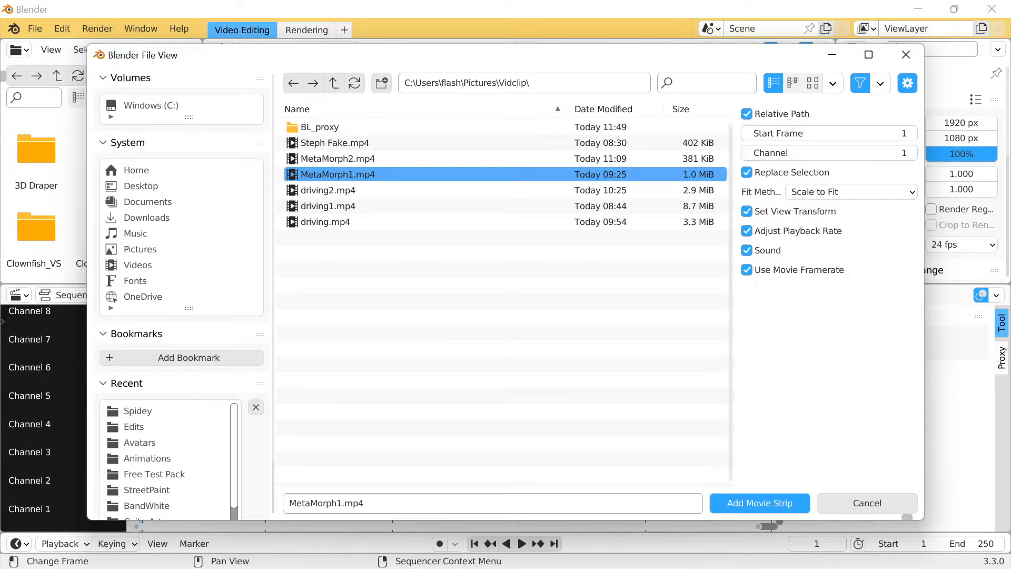
left_click(747, 269)
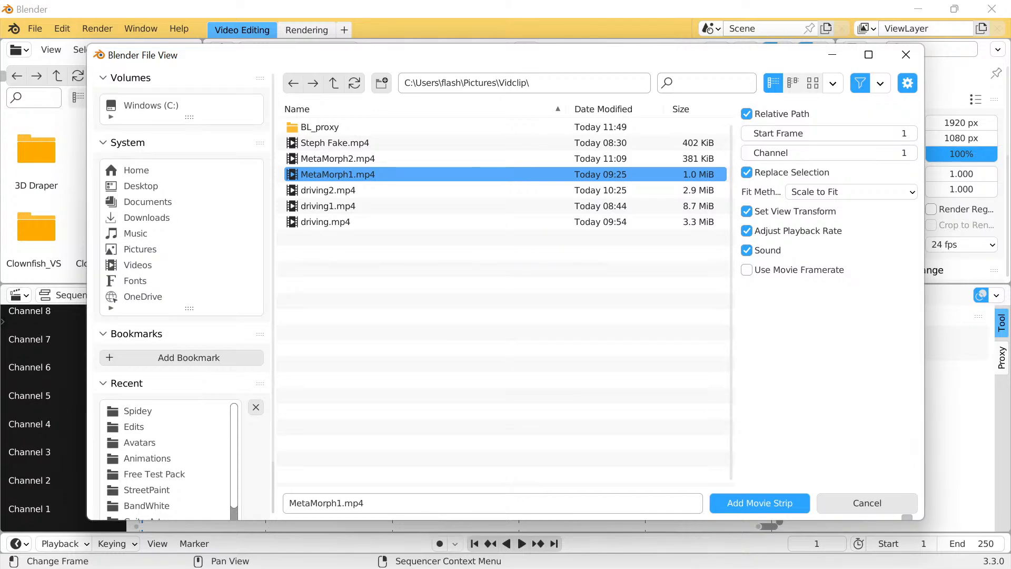
left_click(760, 503)
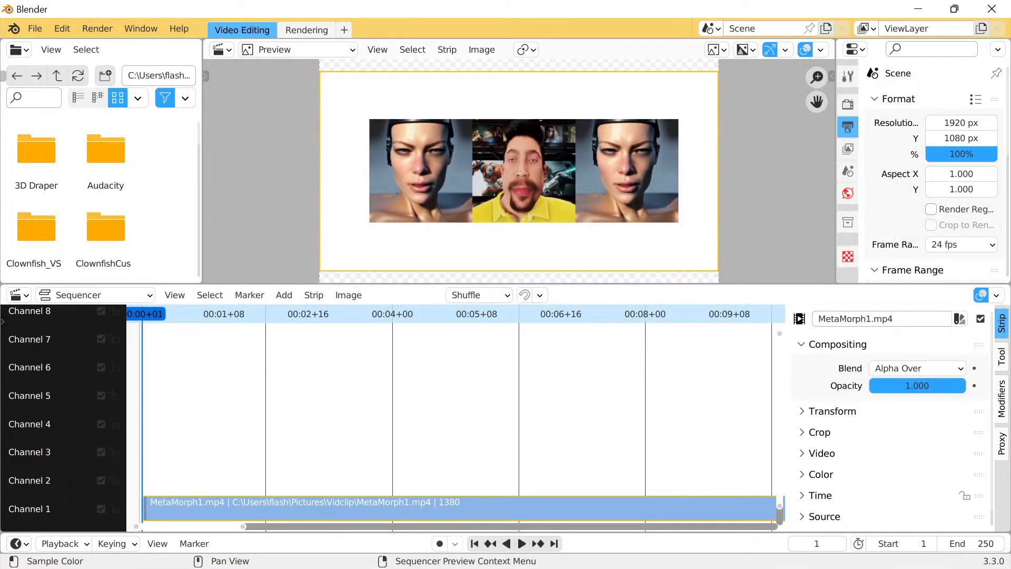
Set the scene's frame rate to 25 fps and fit the whole MetaMorph1.mp4 strip in the timeline
left_click(961, 244)
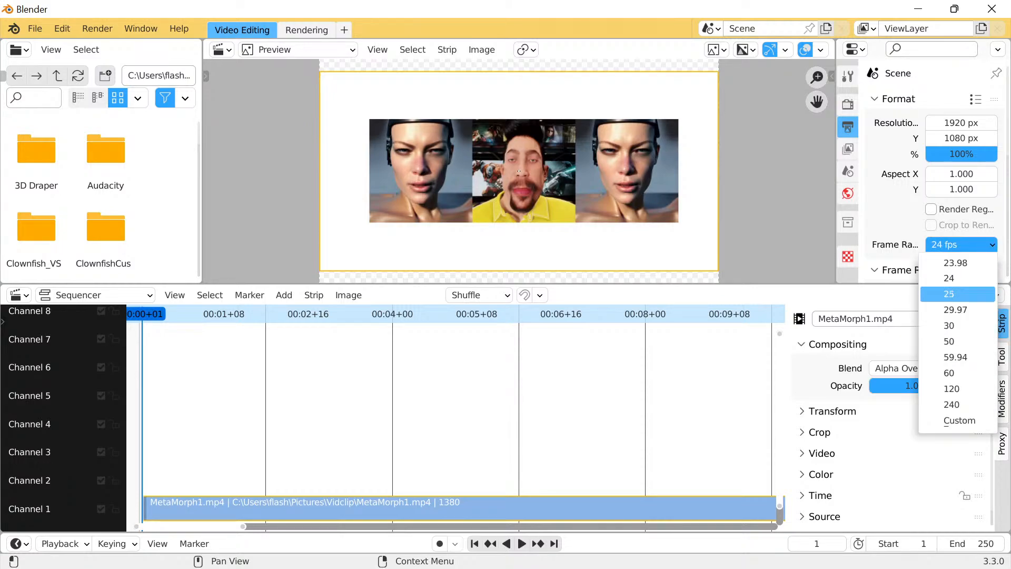
left_click(948, 293)
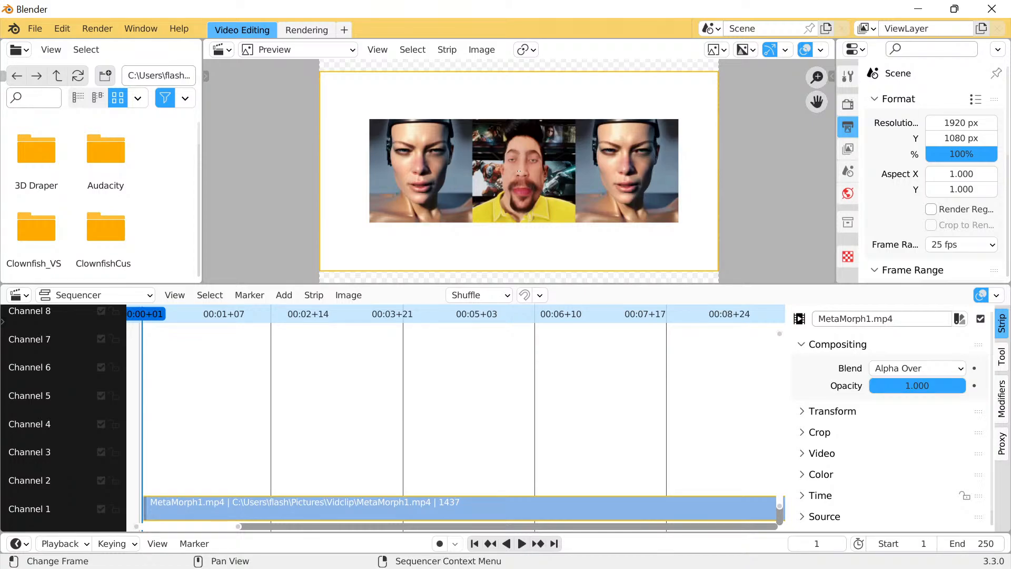
scroll(455, 410, "down", 18)
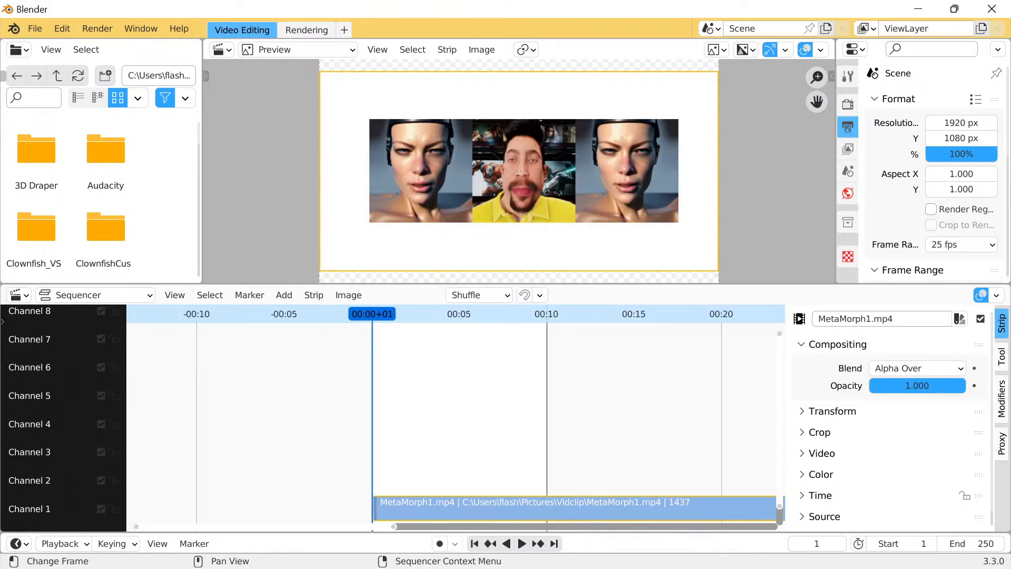
scroll(455, 410, "down", 8)
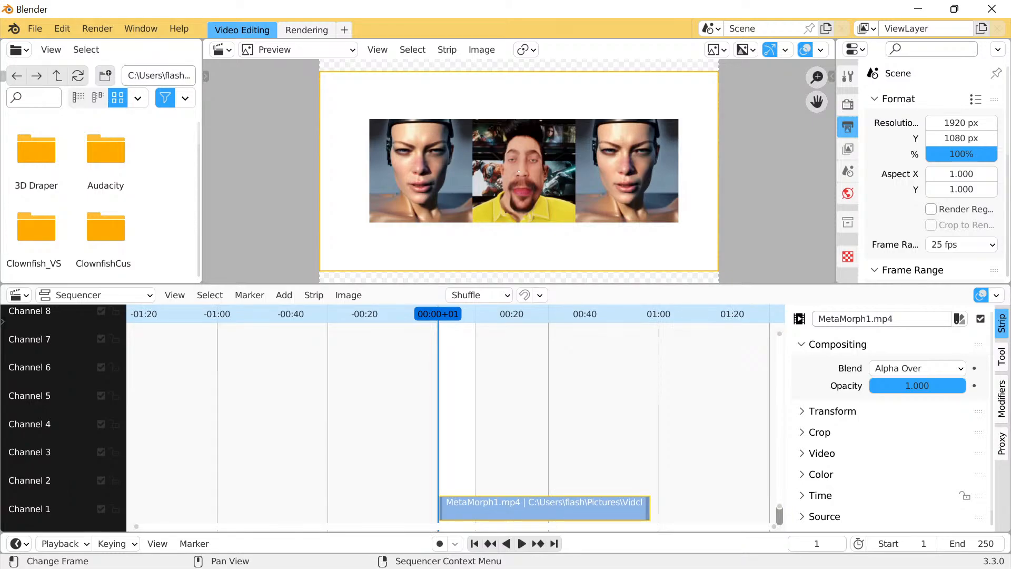
Crop the MetaMorph1.mp4 strip by 553 px from its left side
left_click(97, 28)
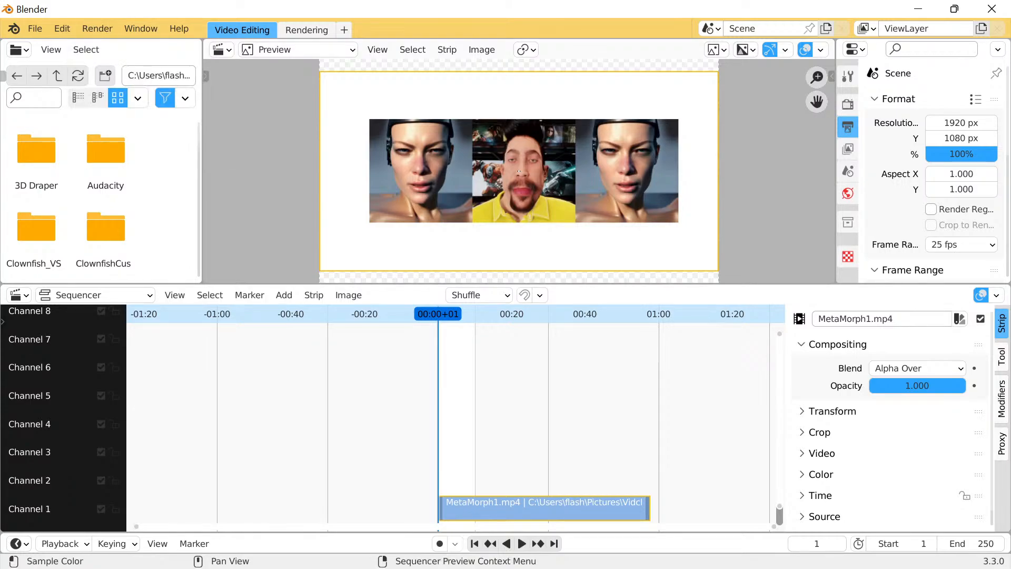
left_click(519, 172)
left_click(518, 173)
left_click(819, 432)
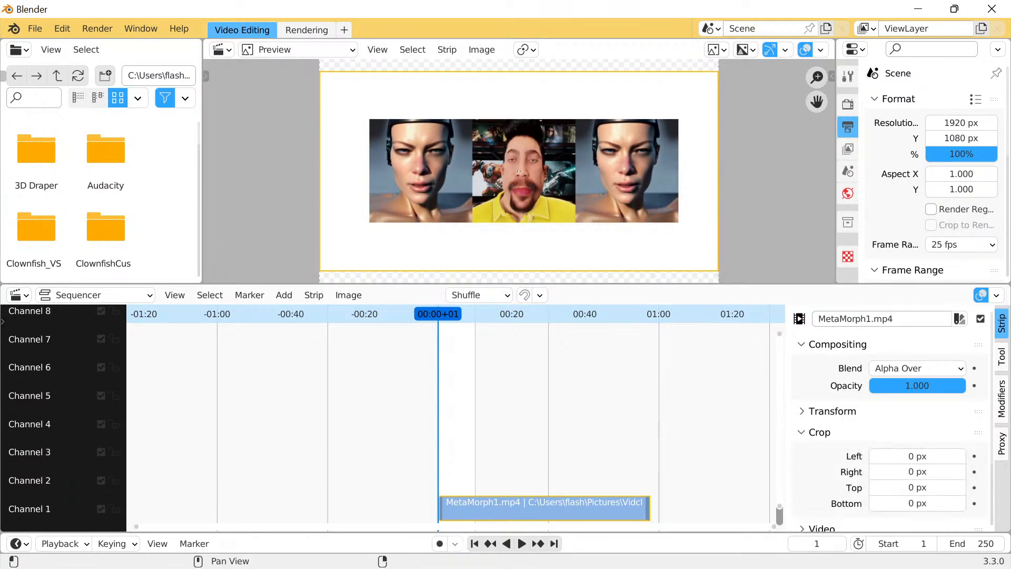
left_click_drag(917, 456, 1000, 456)
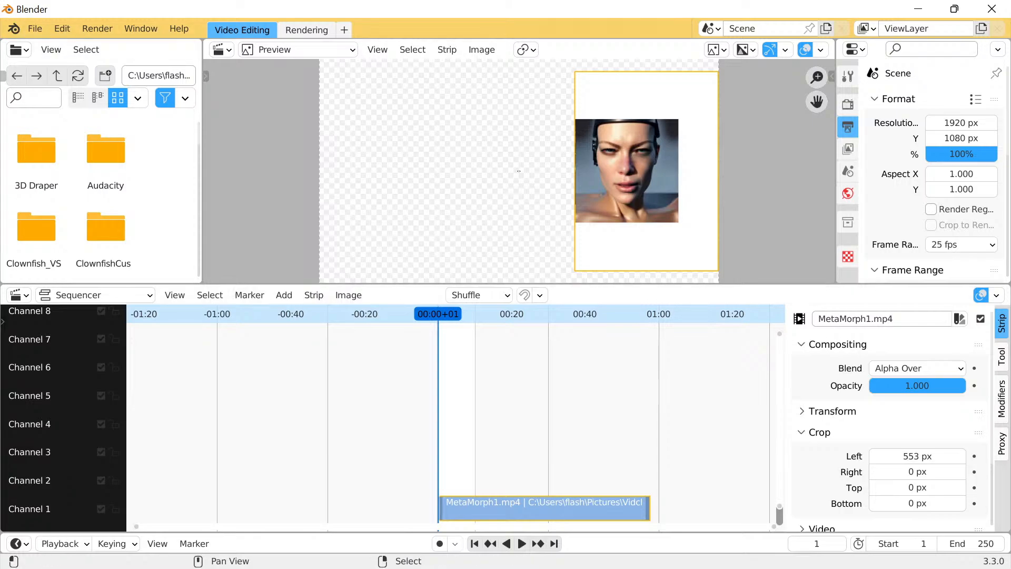
Undo the recent edits back to the empty sequence before MetaMorph1.mp4 was added
left_click(62, 28)
left_click(90, 45)
left_click(62, 28)
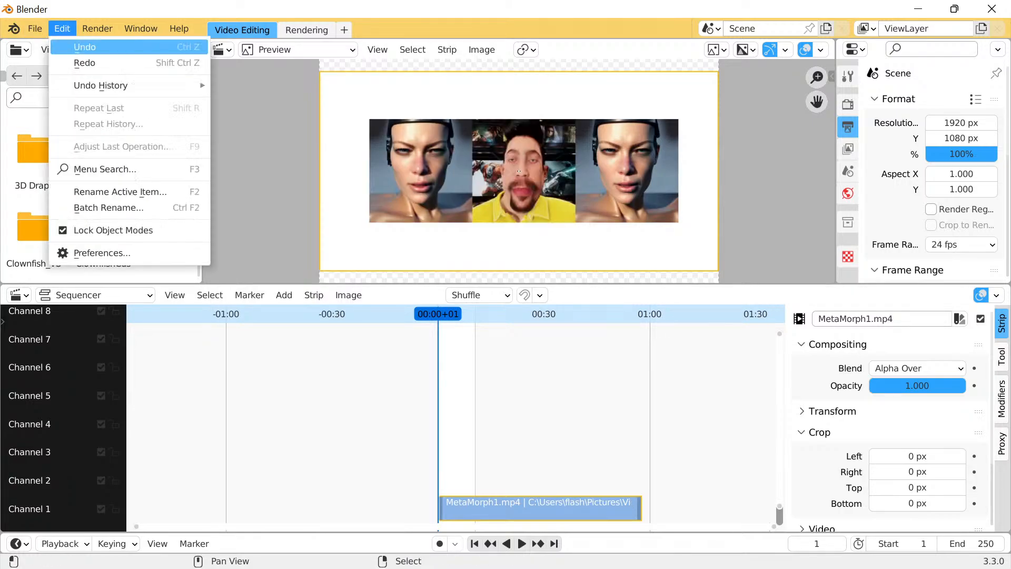
left_click(87, 46)
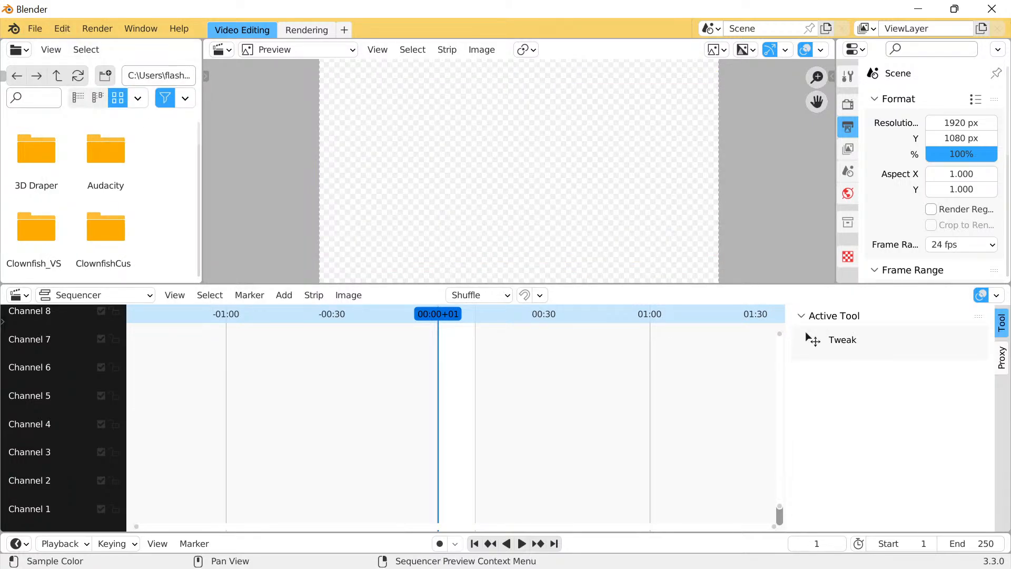
left_click(283, 295)
left_click(330, 399)
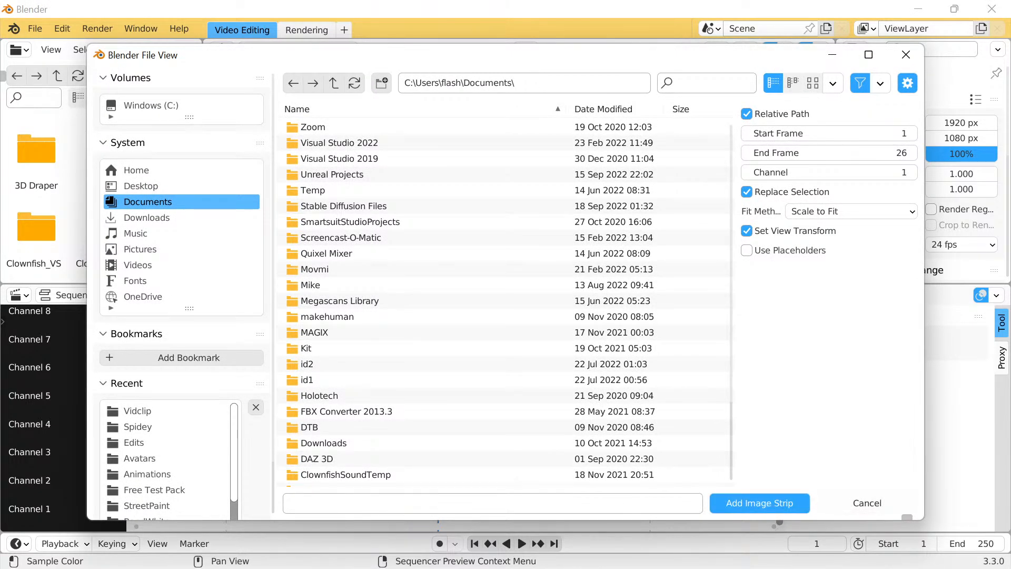
left_click(866, 503)
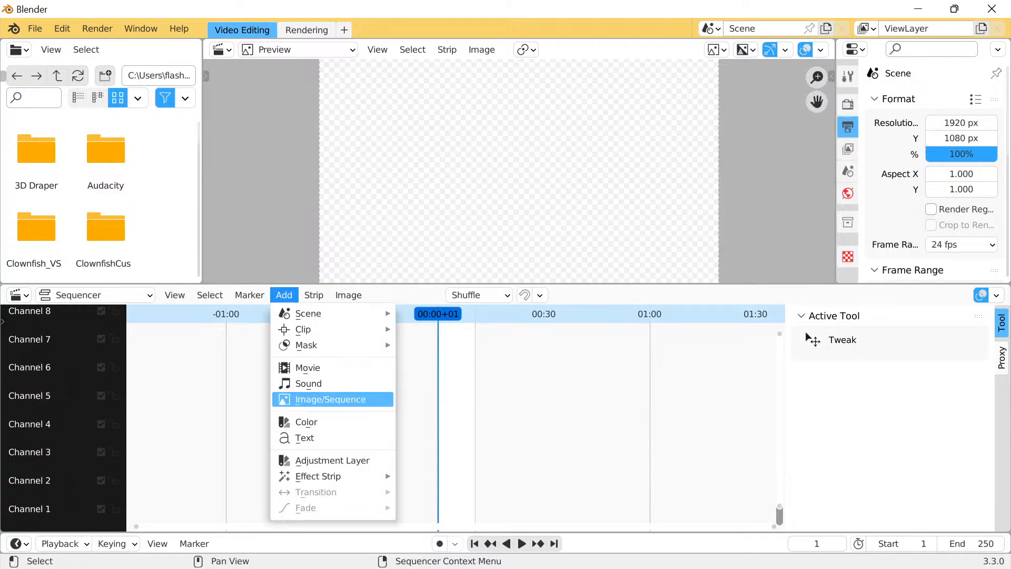
Add MetaMorph2.mp4 from the Pictures\Vidclip folder as a movie strip with Use Movie Framerate disabled
left_click(307, 367)
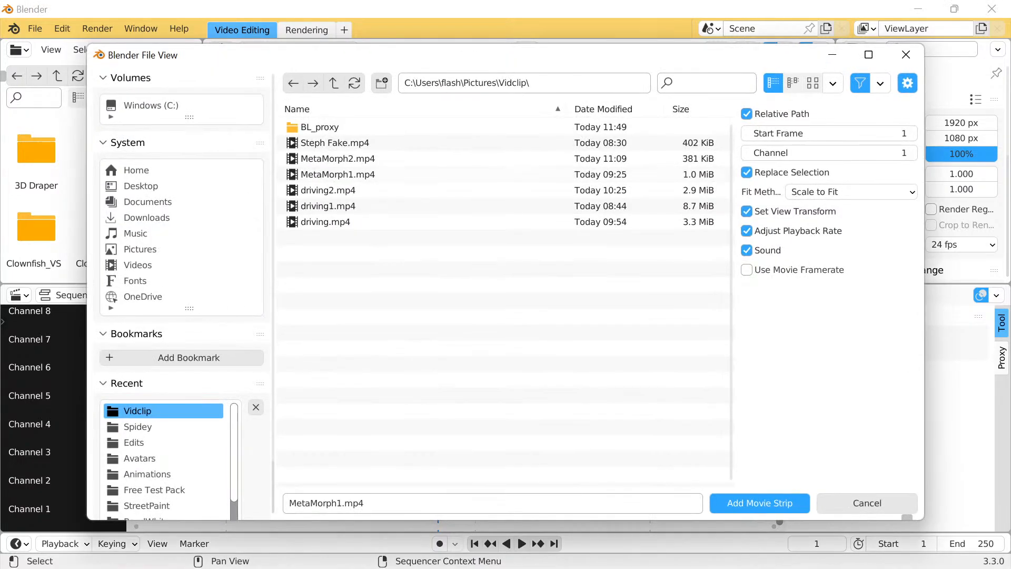
left_click(342, 158)
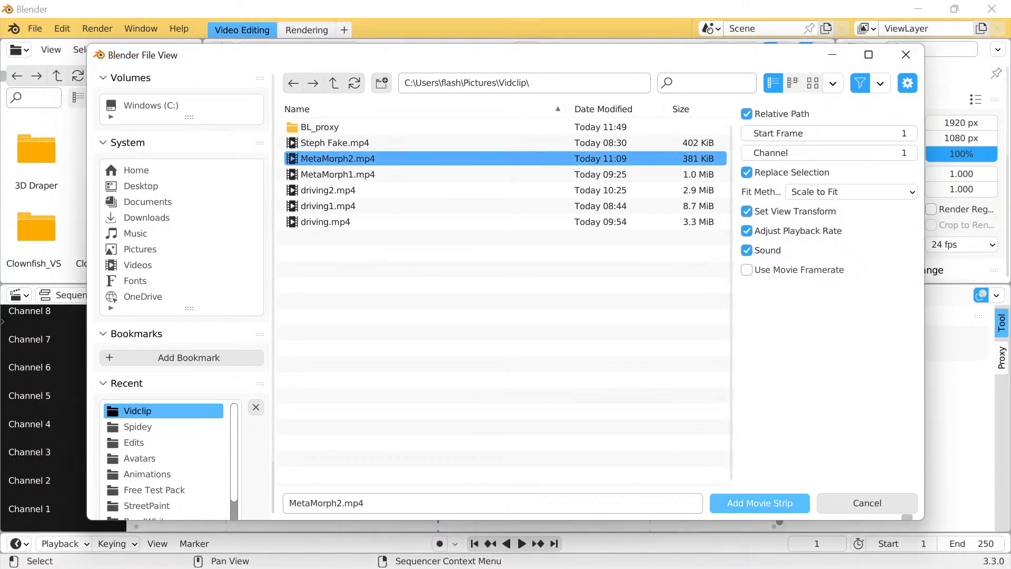
left_click(760, 503)
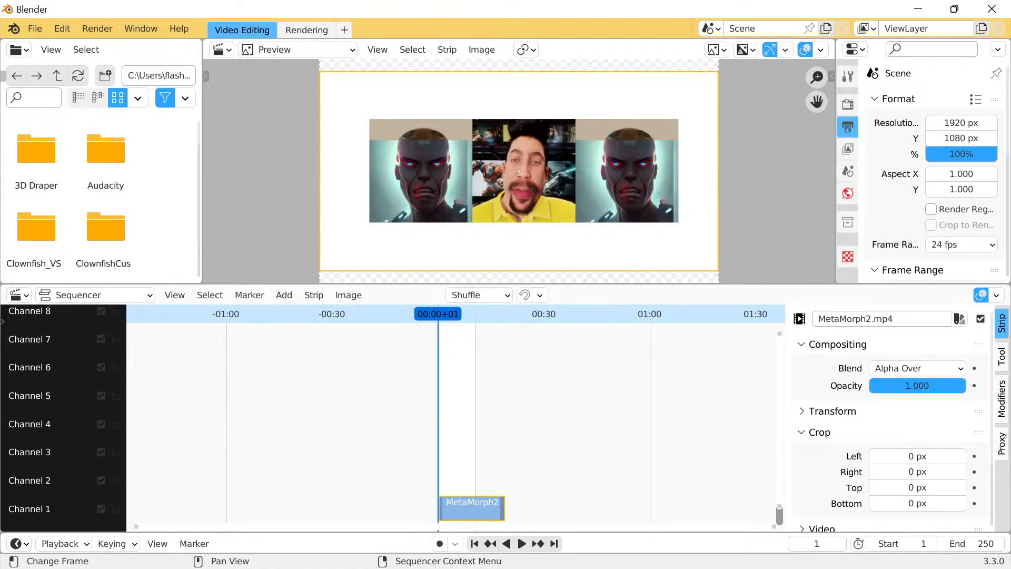
Crop the MetaMorph2.mp4 strip by 556 px left, 85 px right, 104 px top and 105 px bottom
left_click_drag(917, 456, 982, 456)
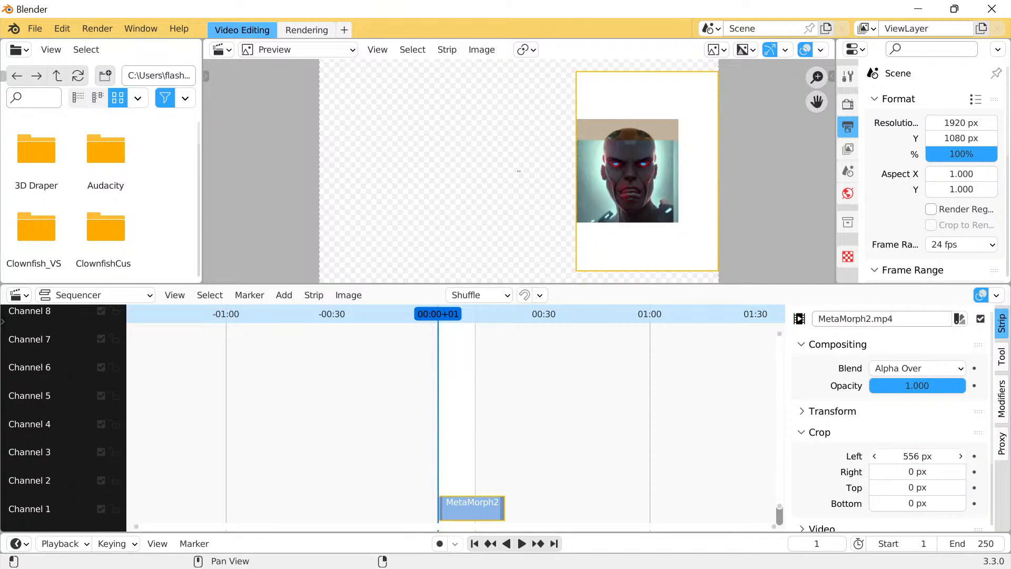
left_click_drag(918, 487, 949, 503)
left_click_drag(918, 471, 946, 471)
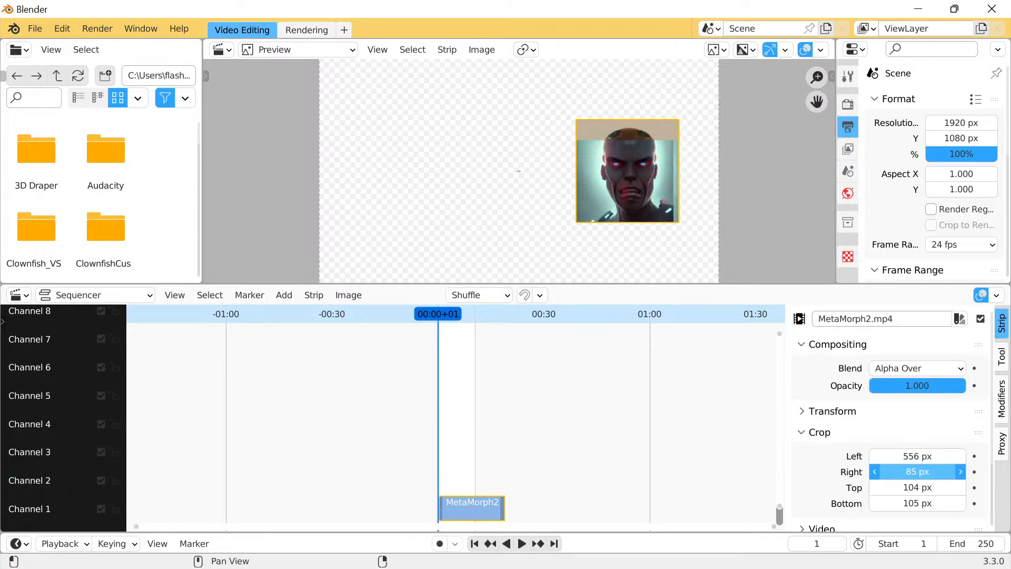
Scale the MetaMorph2.mp4 strip to 5.222 in X and 4.772 in Y, and centre it with Position X at -1239 px
scroll(890, 422, "down", 4)
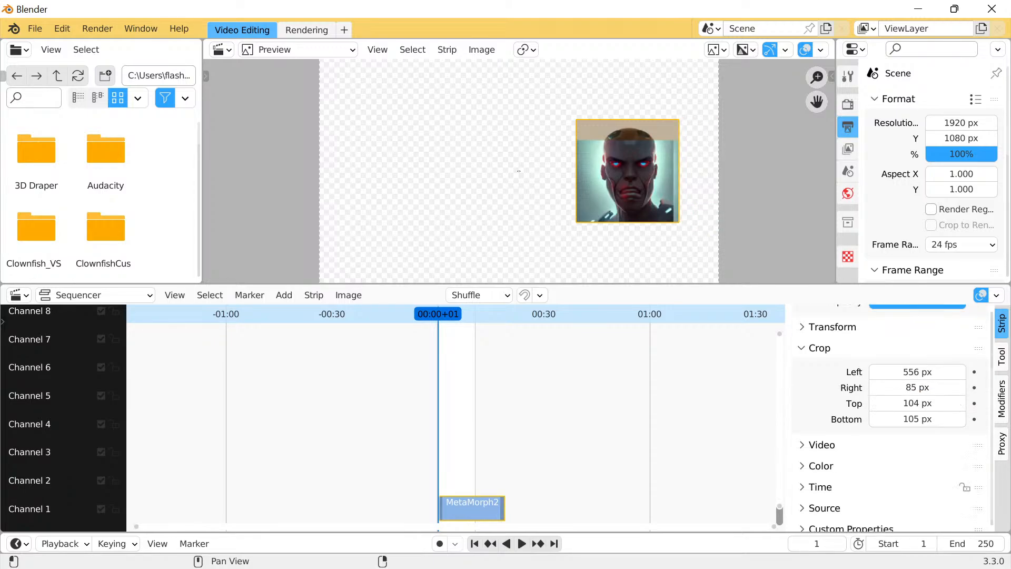
left_click(832, 327)
scroll(890, 416, "down", 1)
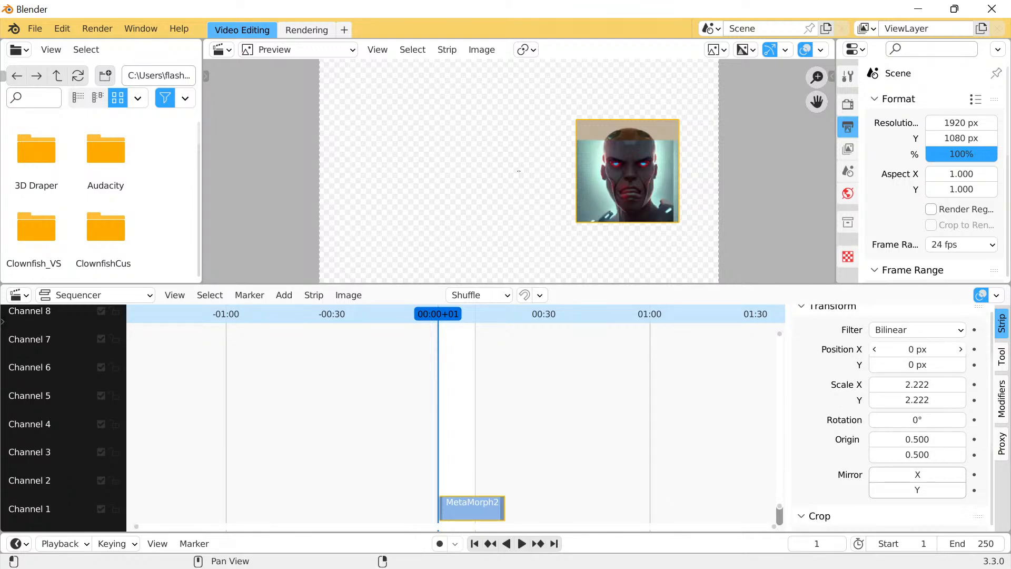
left_click_drag(917, 349, 836, 349)
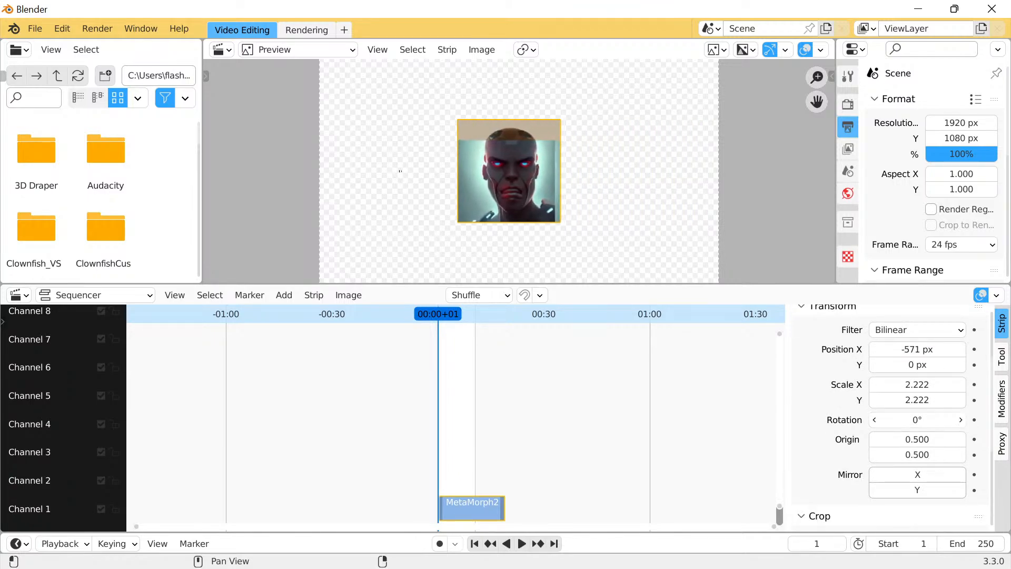
left_click_drag(917, 384, 948, 400)
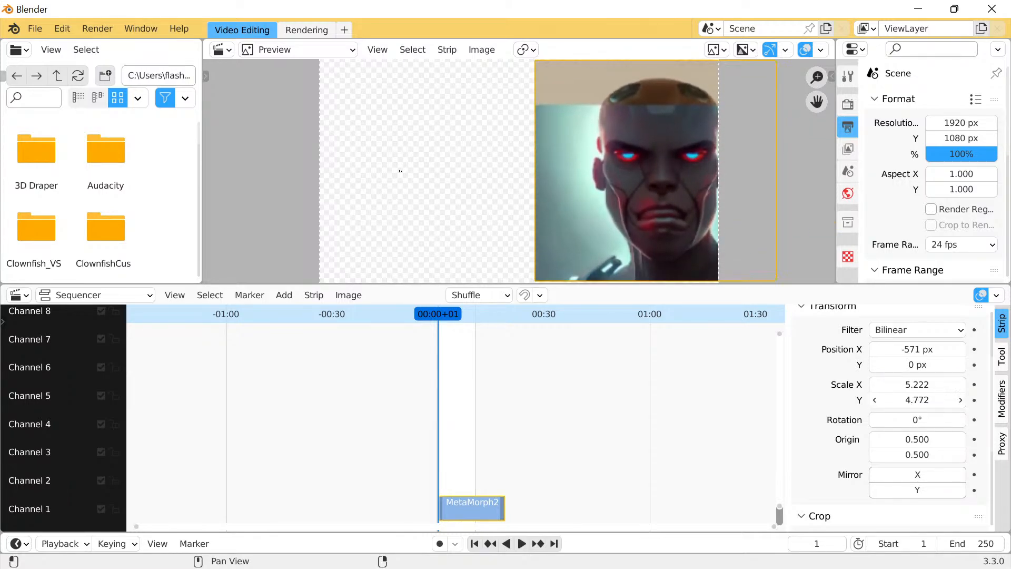
left_click_drag(917, 349, 889, 349)
left_click_drag(276, 171, 262, 171)
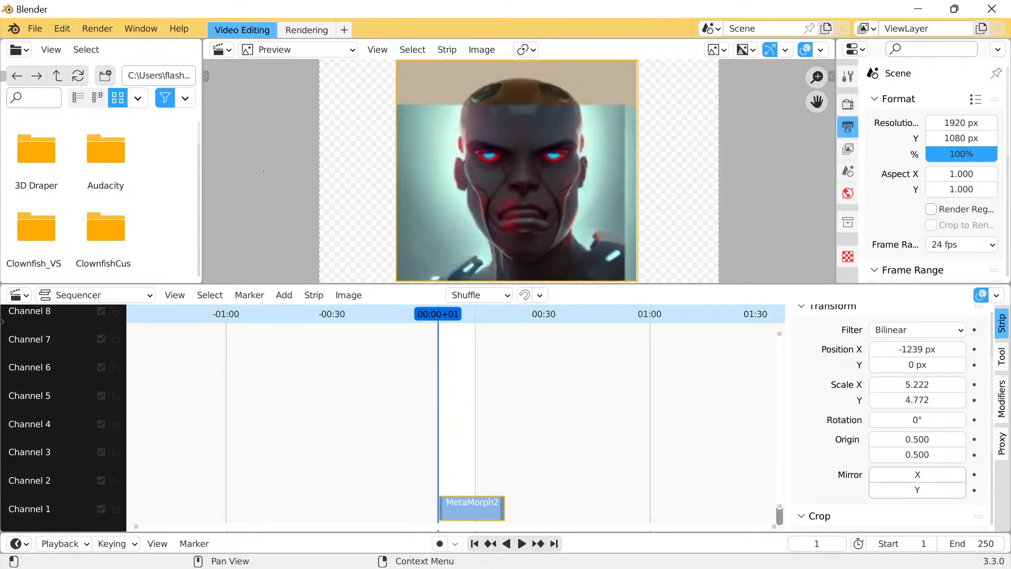
Set the render output location to the Pictures\Vidclip folder
scroll(932, 169, "down", 5)
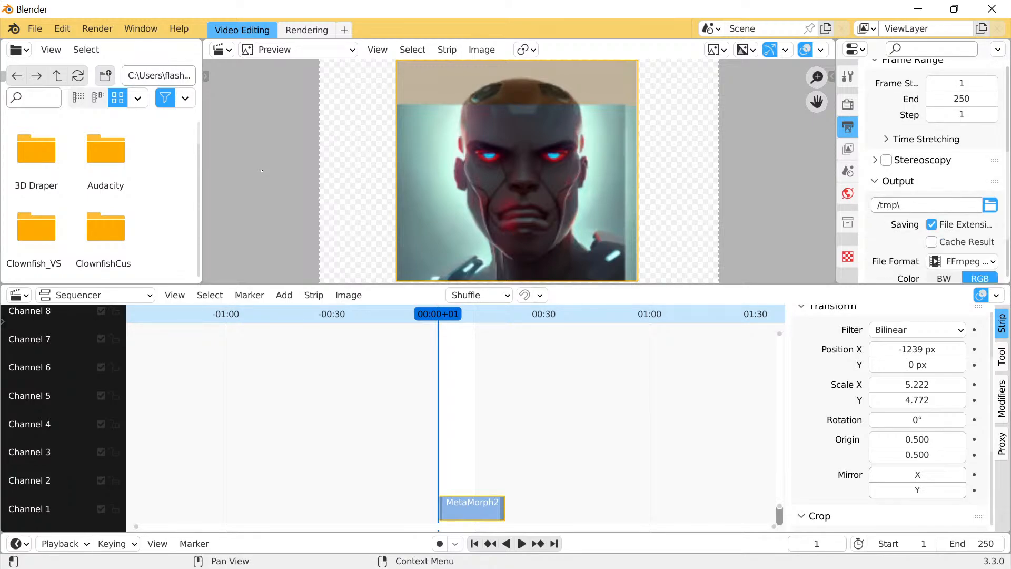
left_click(989, 205)
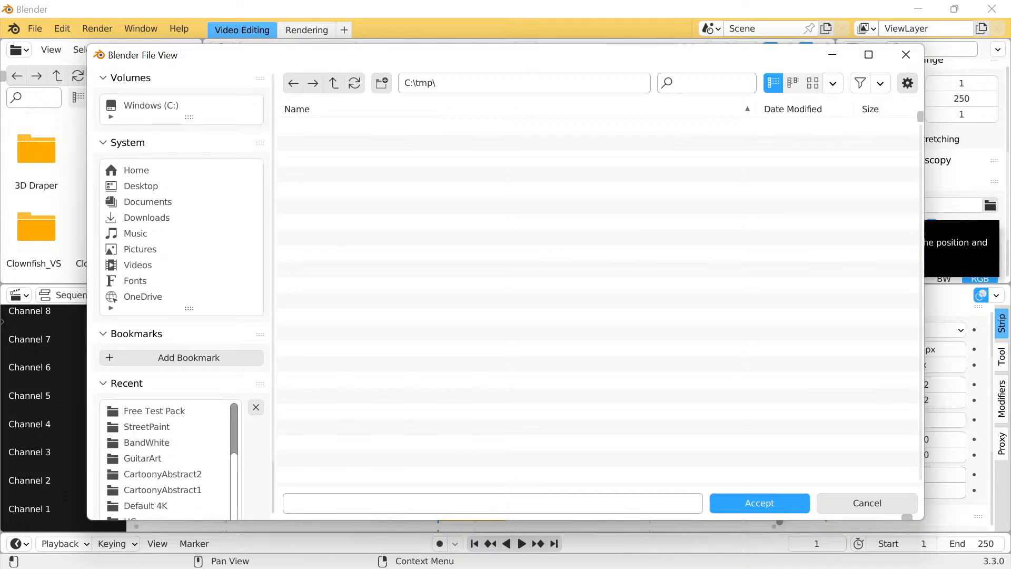
left_click(140, 249)
scroll(601, 302, "down", 6)
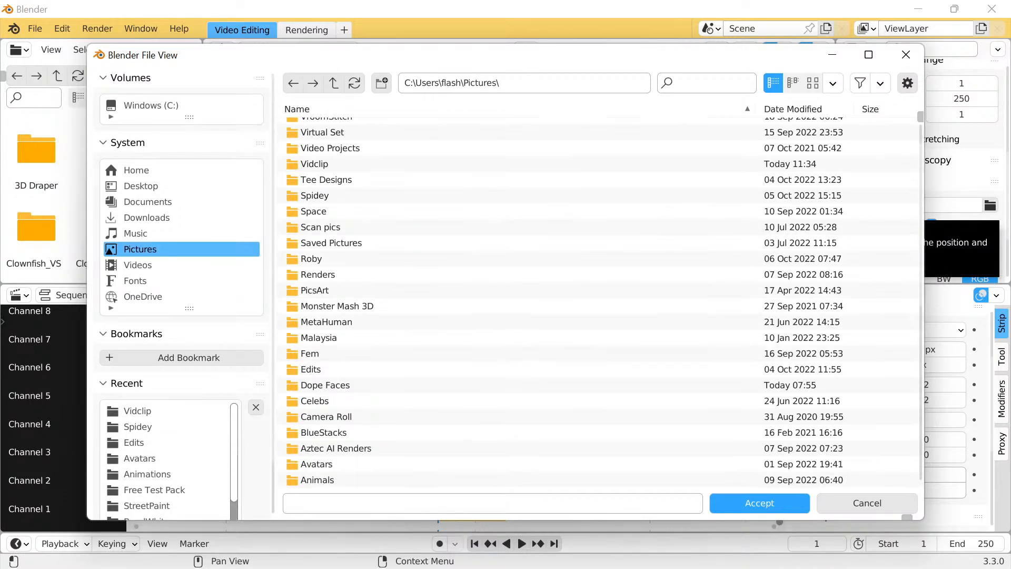
scroll(600, 302, "up", 6)
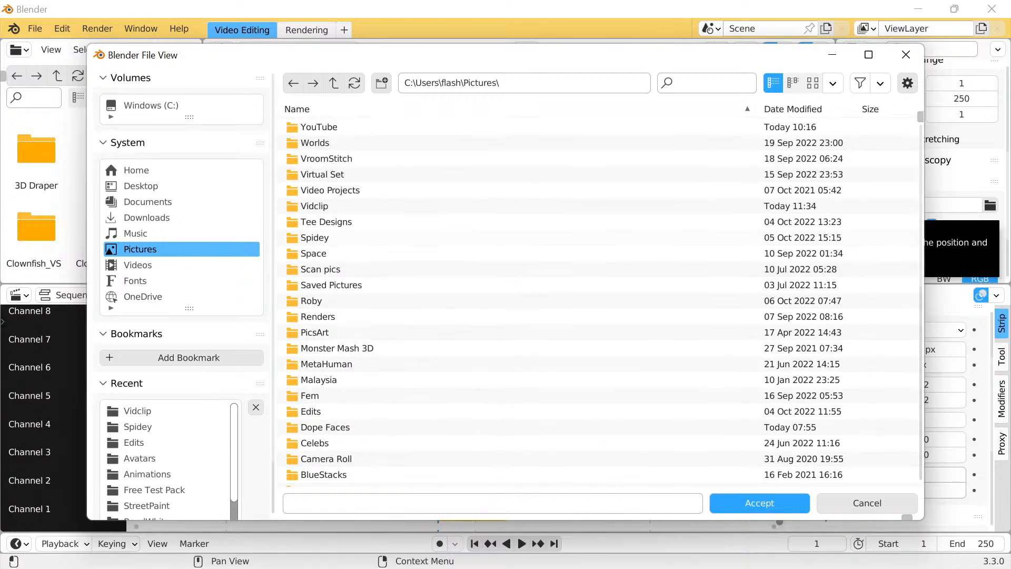
double_click(314, 206)
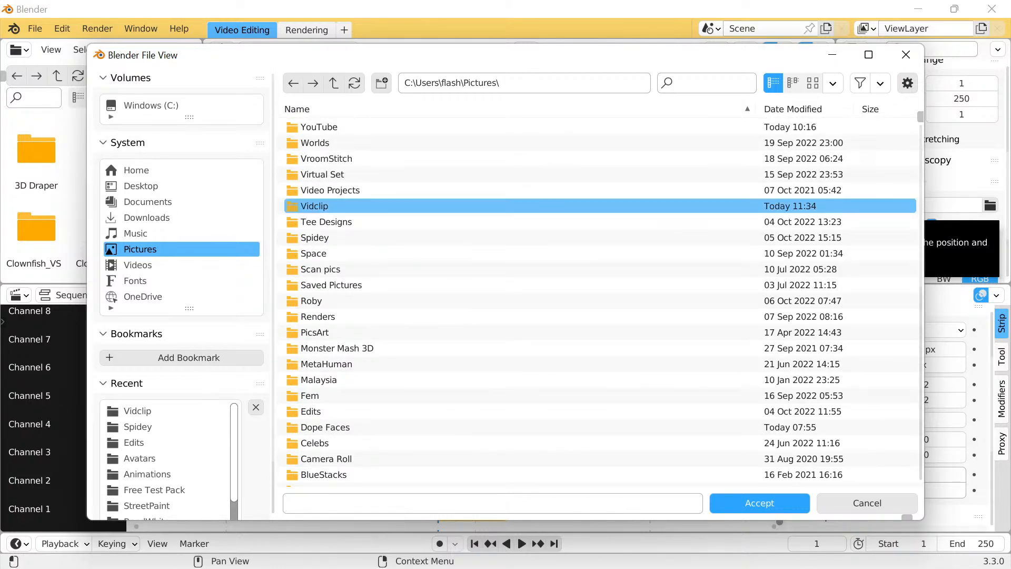
left_click(769, 505)
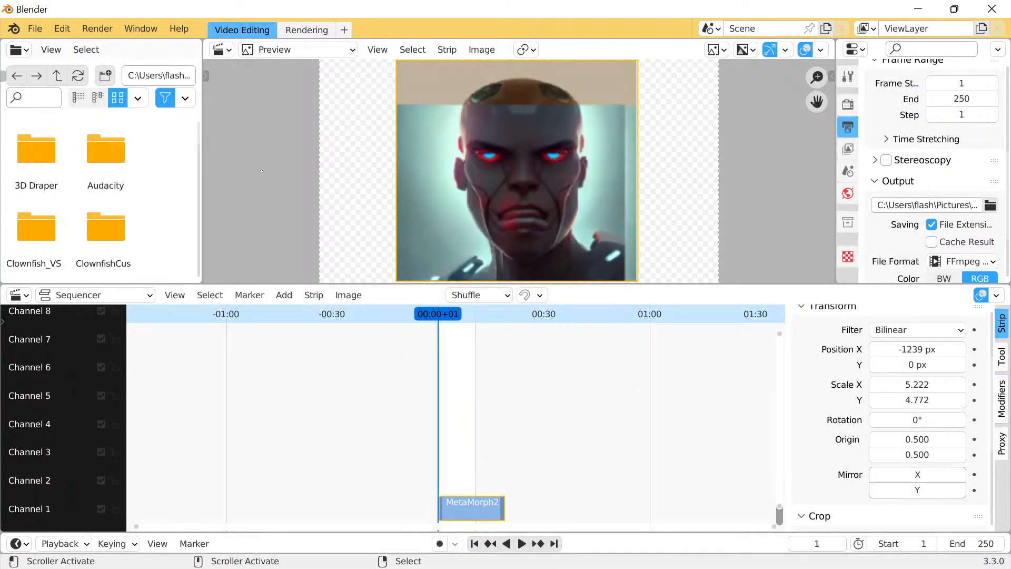
Render the cropped MetaMorph2.mp4 sequence as an animation and return to the window with the driving.mp4 sequence
left_click(97, 29)
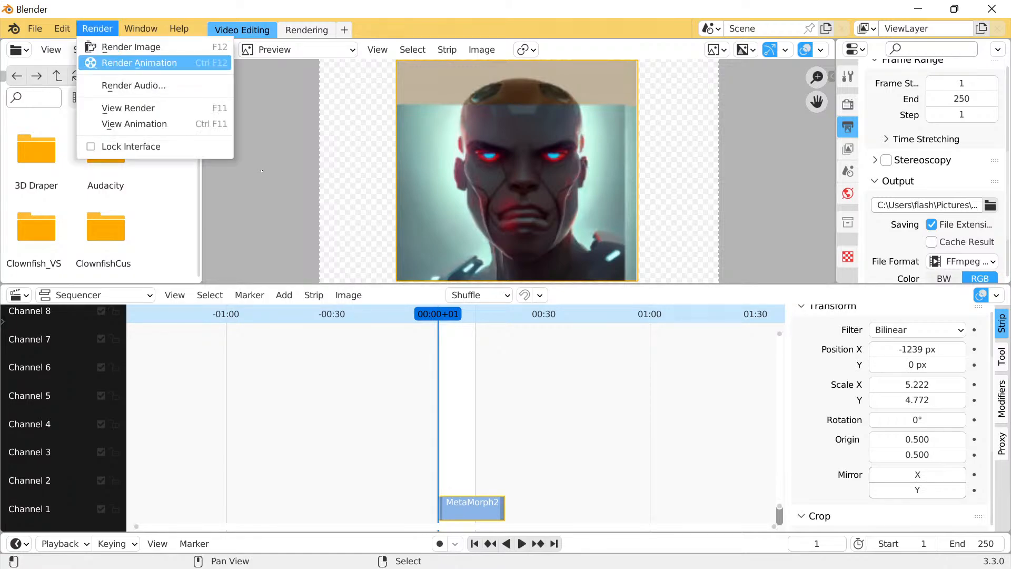
left_click(139, 62)
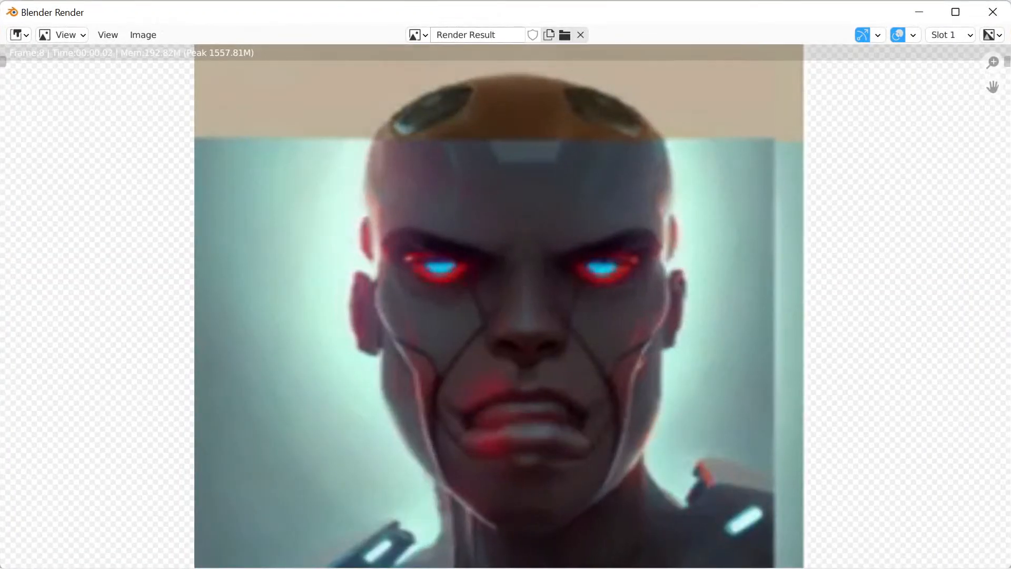
left_click(919, 11)
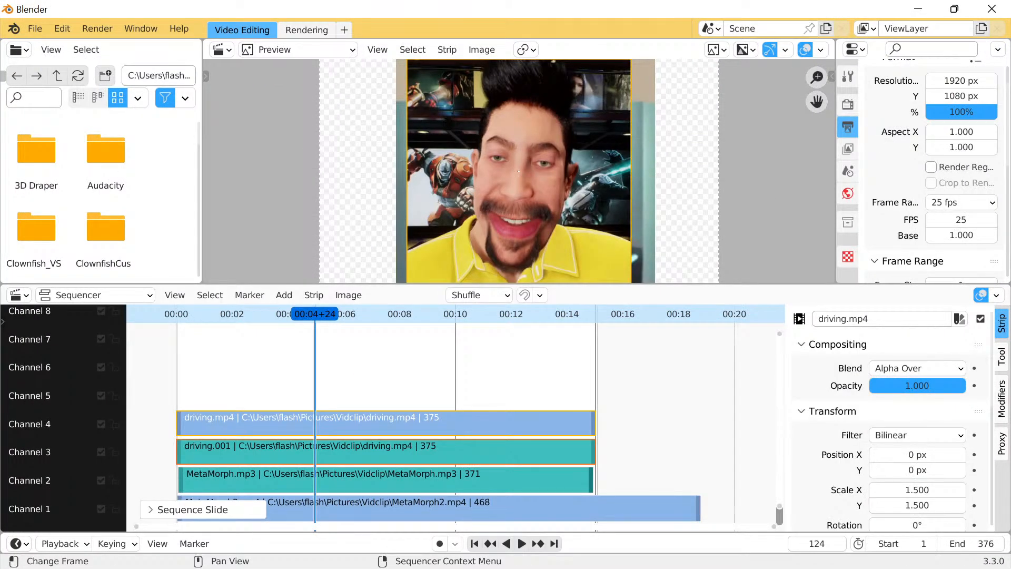
Delete the MetaMorph2.mp4, MetaMorph.mp3 and driving.mp4 strips, keeping only the driving.001 audio in the sequence
left_click(439, 509)
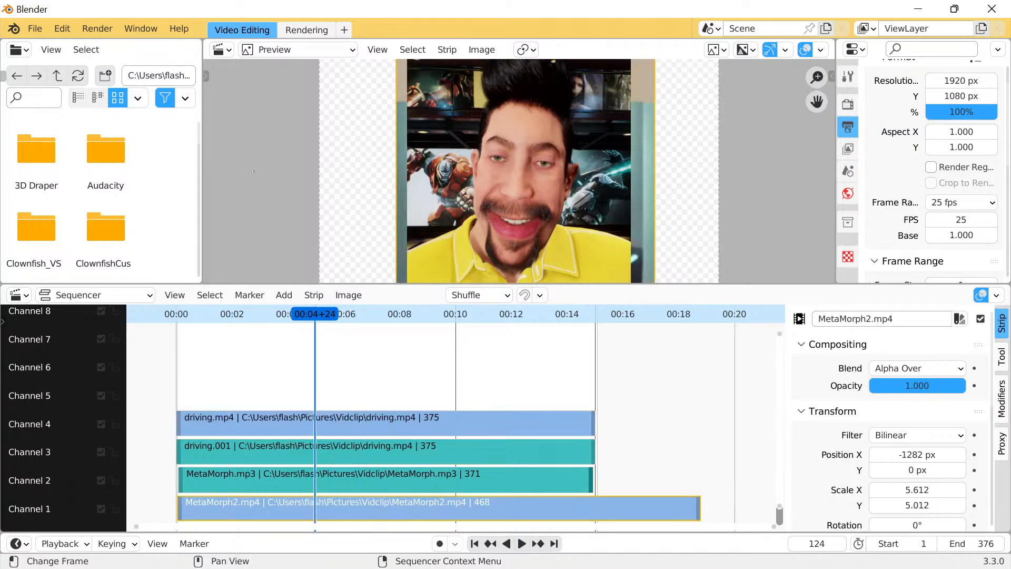
key("Delete")
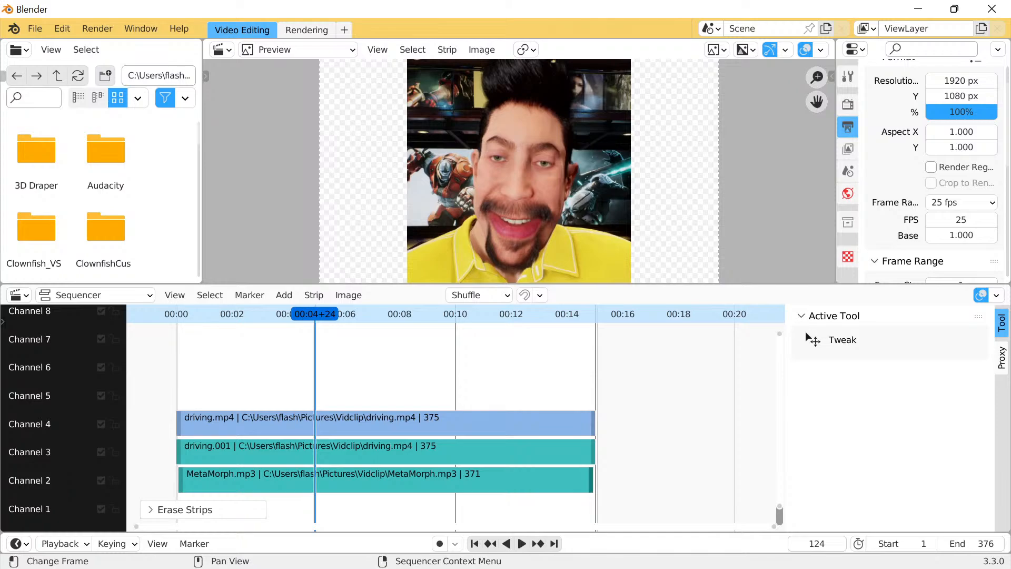
left_click(432, 481)
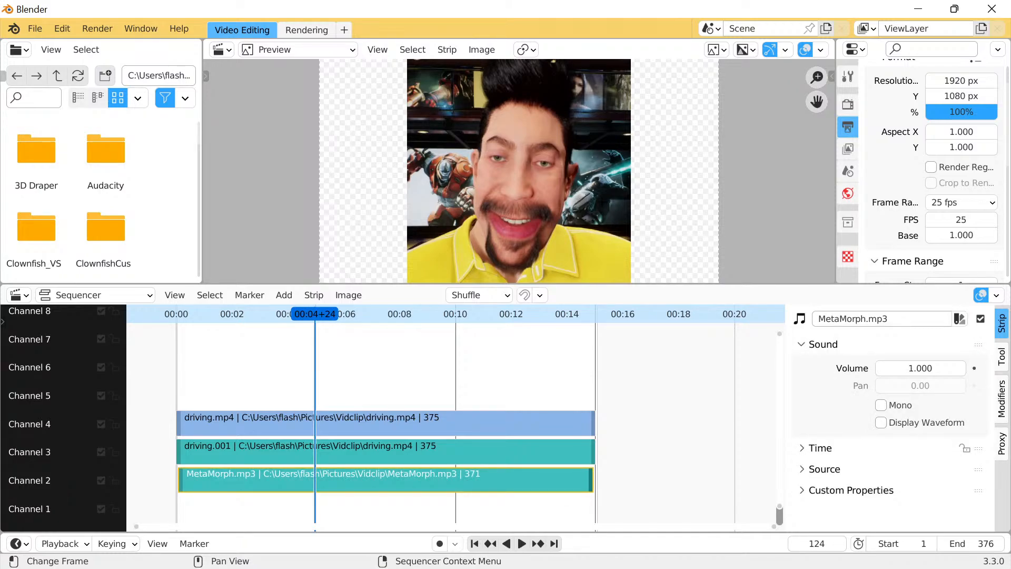
key("Delete")
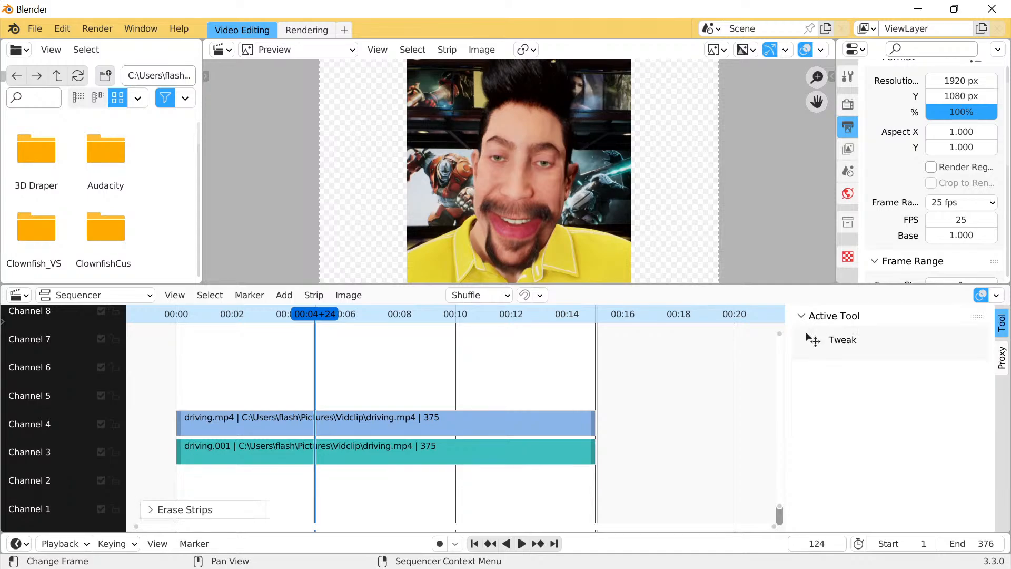
left_click(519, 171)
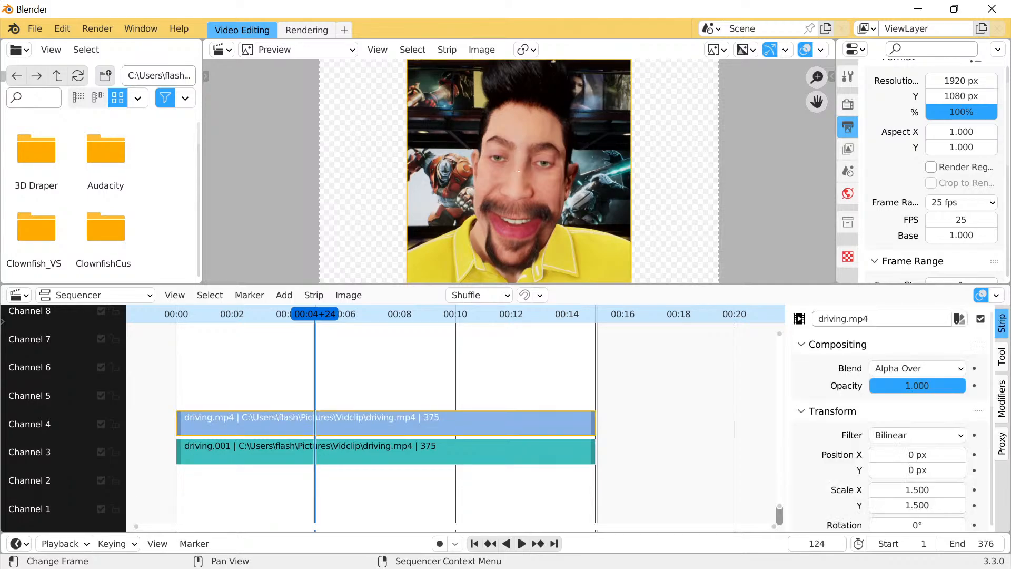
key("Delete")
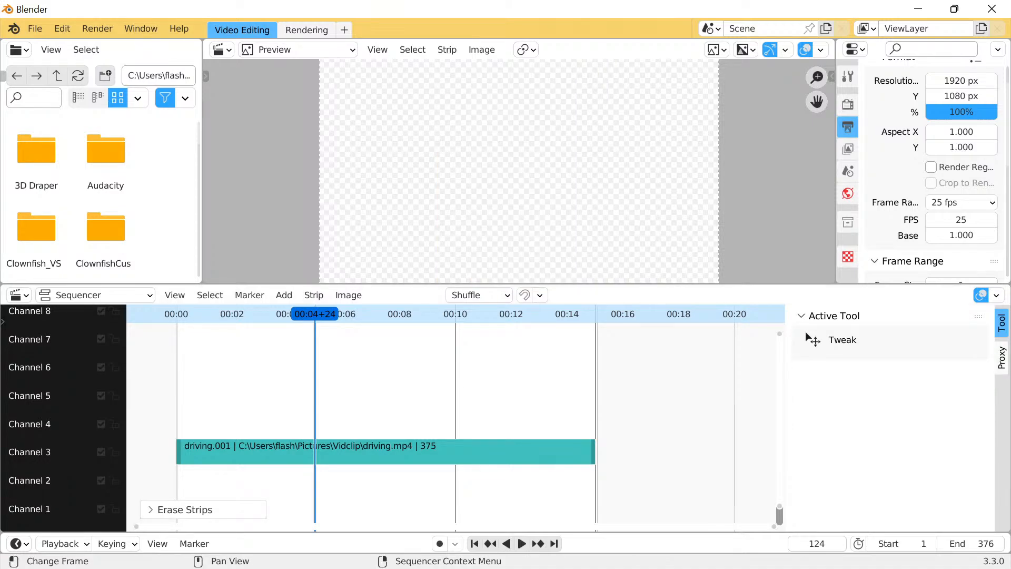
Play a short stretch of the remaining driving.001 audio and return the playhead to frame 1
key("space")
key("space")
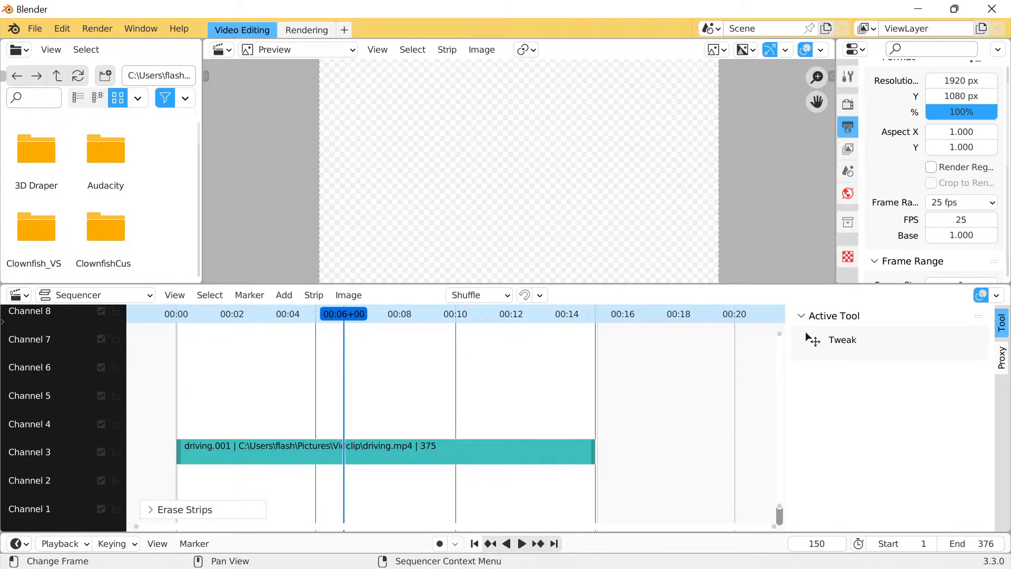
key("shift+Left")
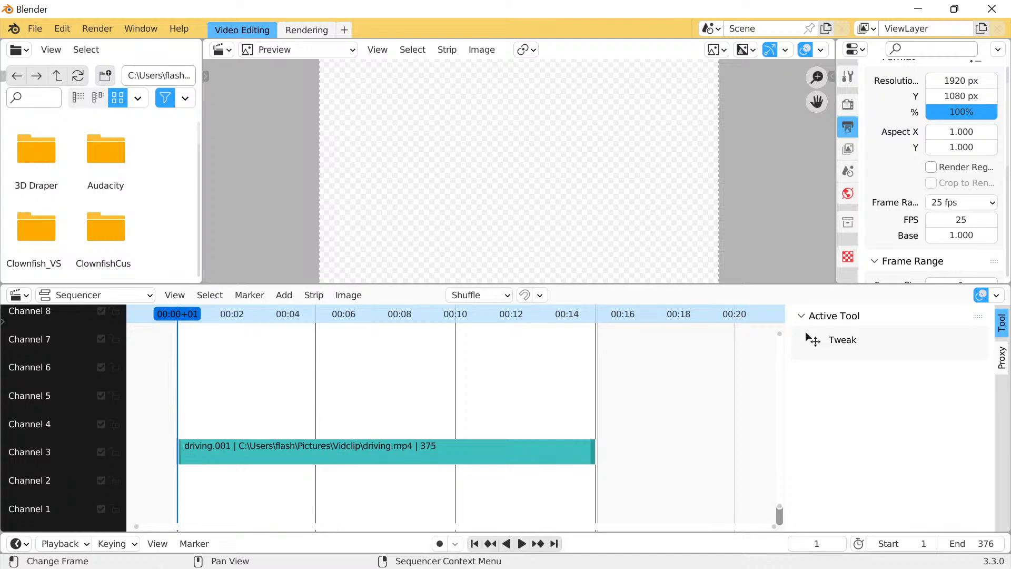
Add the rendered 0001-0250.mp4 from the Vidclip folder as a movie strip with sound, starting at frame 1
left_click(284, 294)
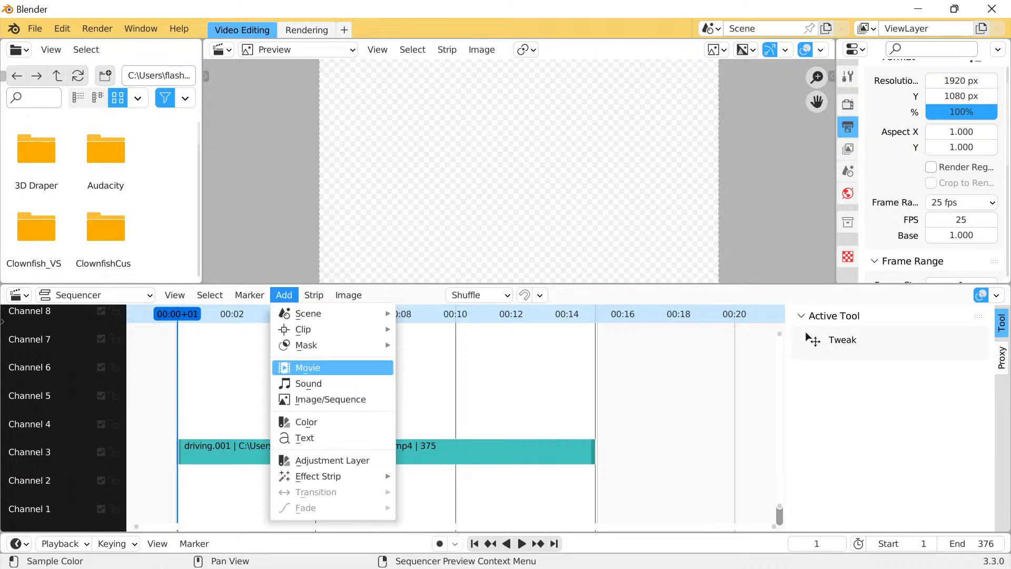
left_click(307, 367)
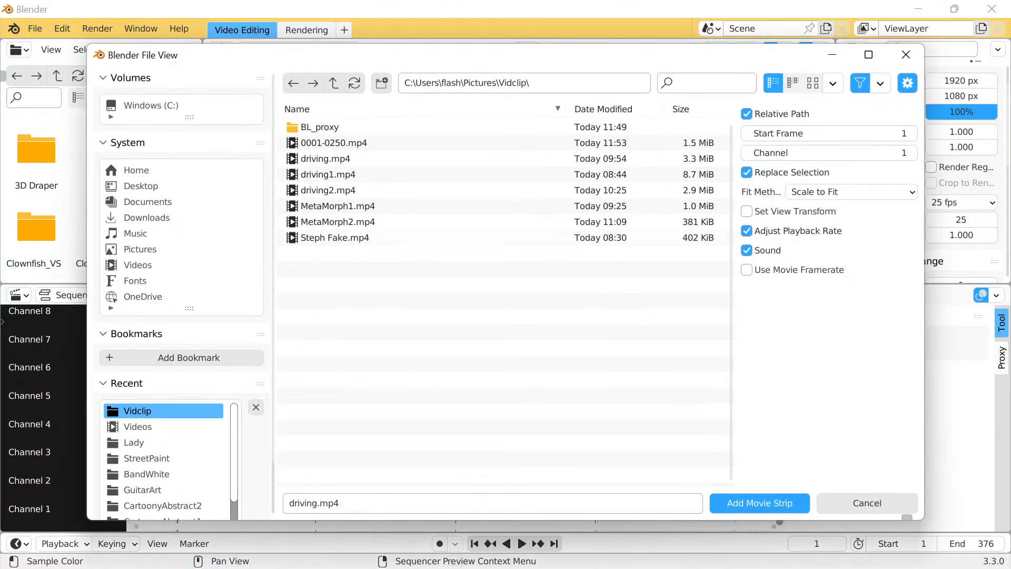
left_click(334, 143)
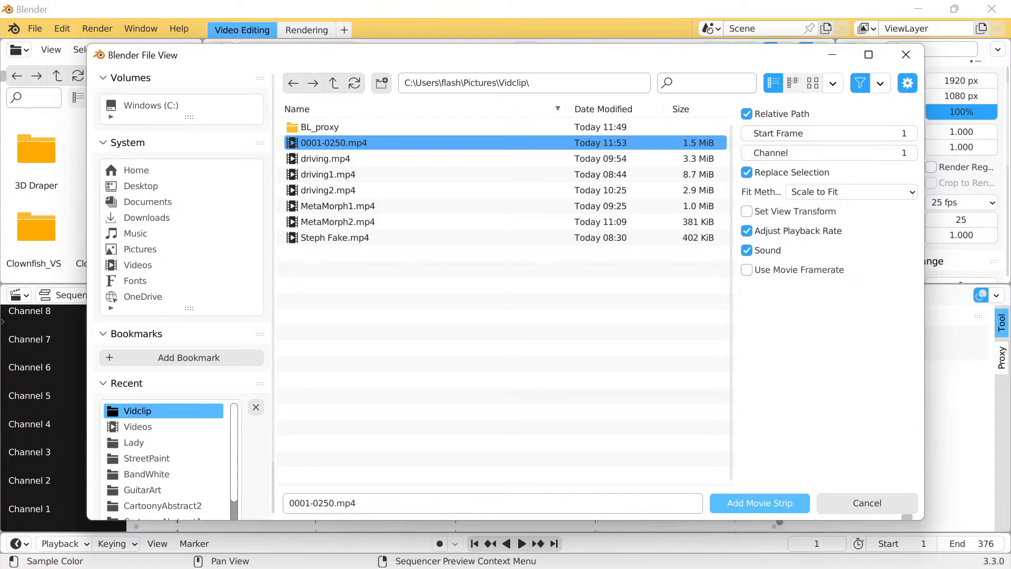
left_click(760, 502)
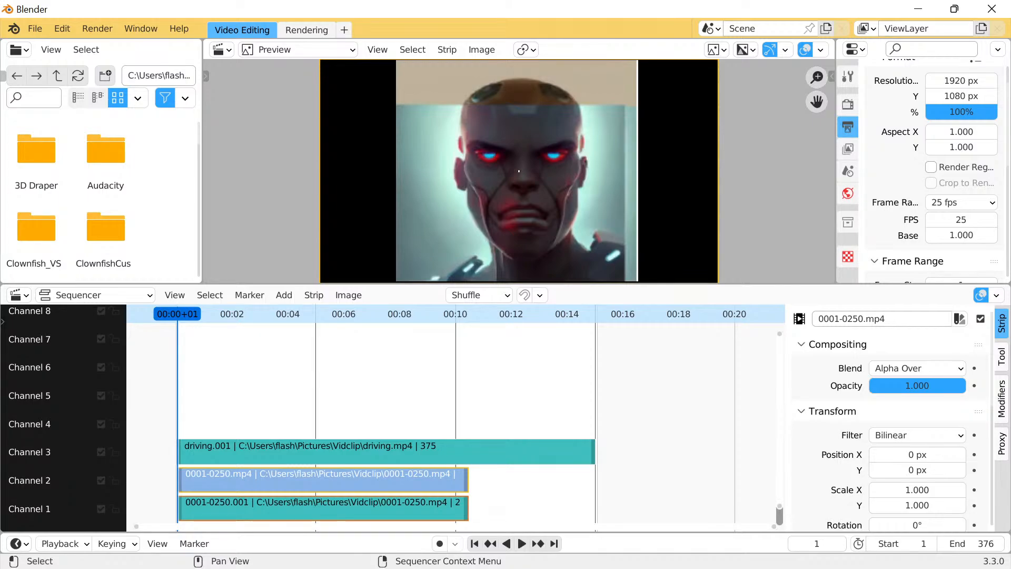
Switch to the window with the MetaMorph2 sequence, move the playhead to the strip's end and set the end frame to 449
mouse_move(636, 551)
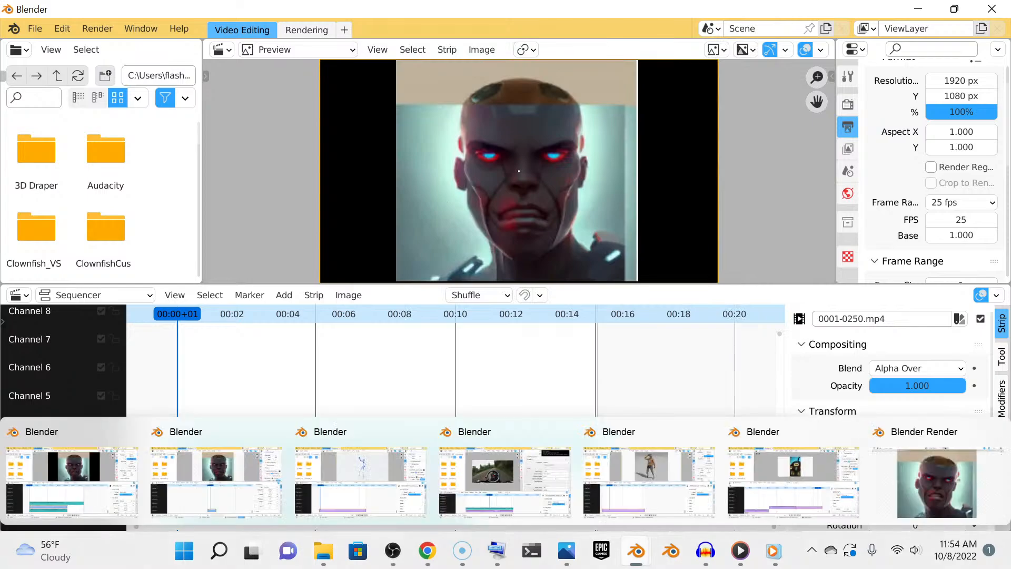
left_click(216, 482)
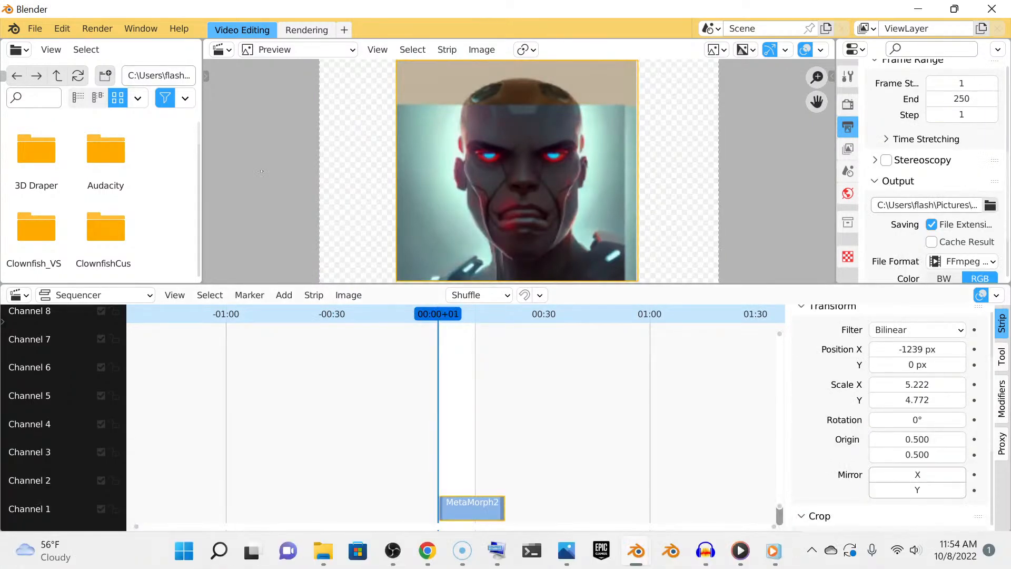
mouse_move(636, 551)
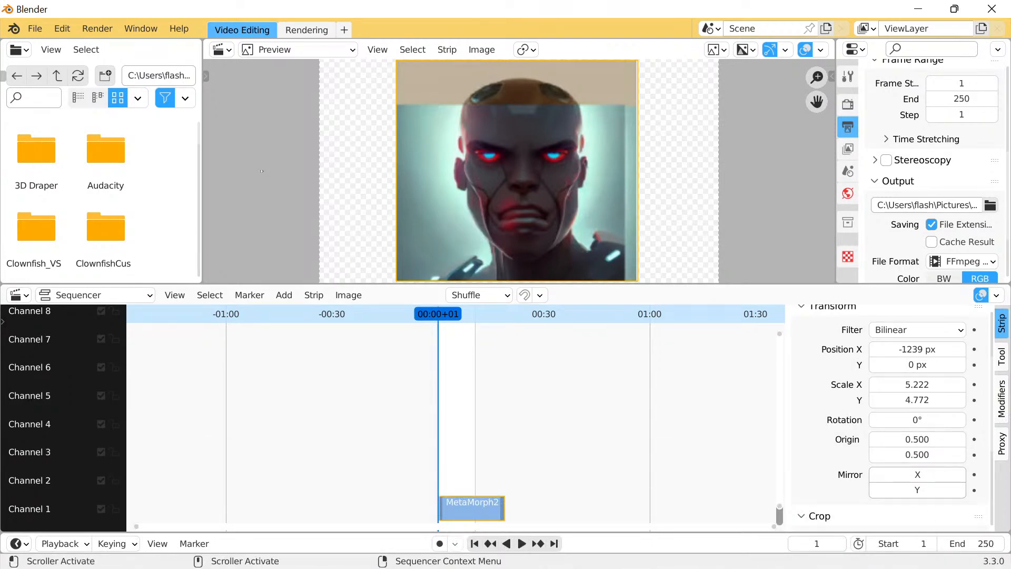
key("space")
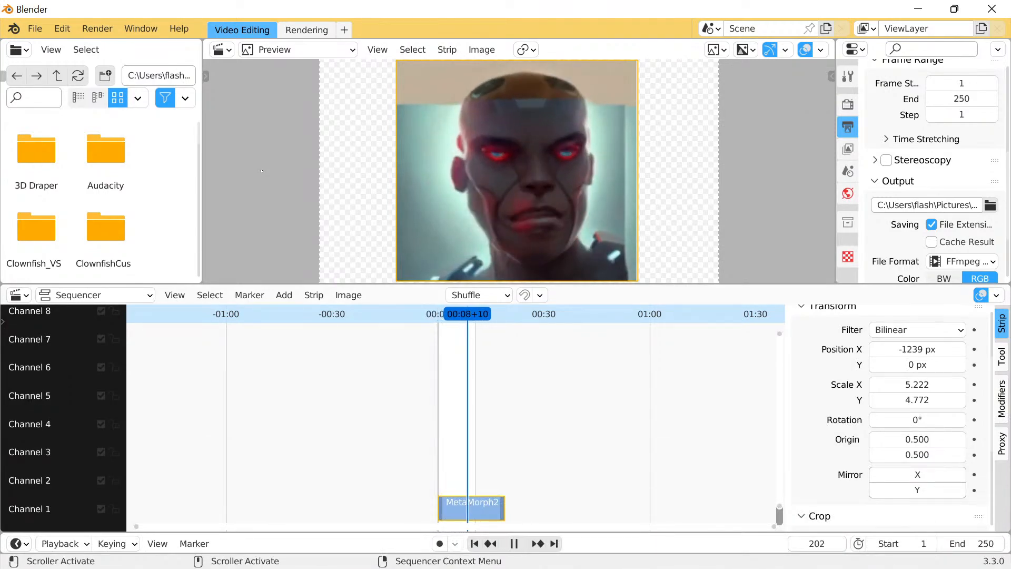
left_click_drag(504, 314, 504, 314)
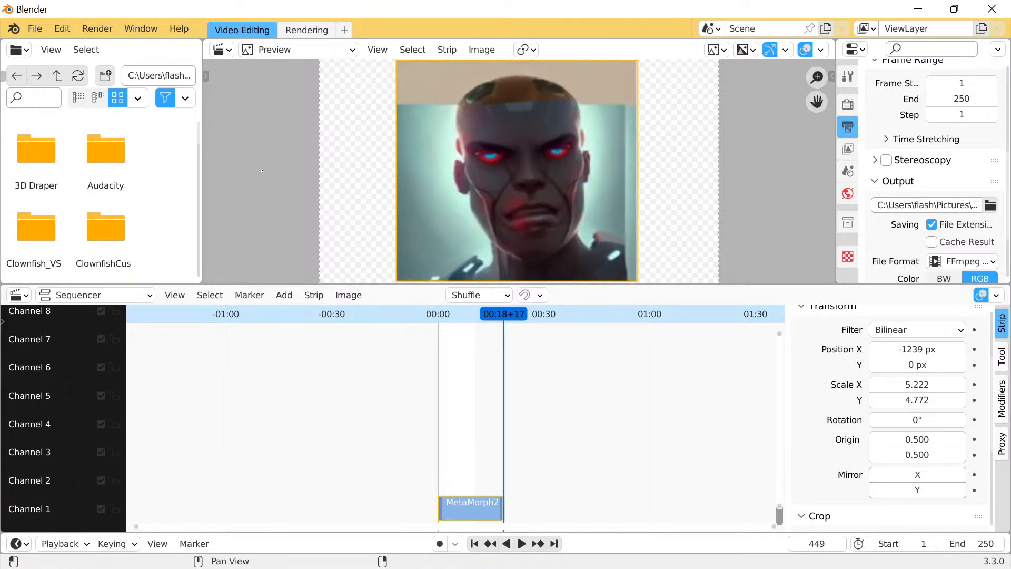
left_click(969, 543)
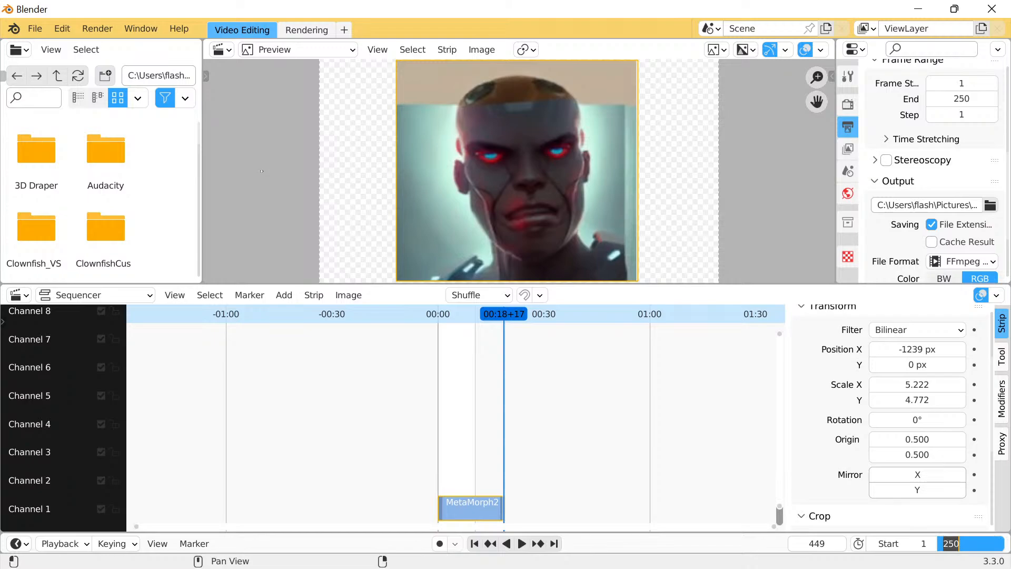
type("449")
key("Return")
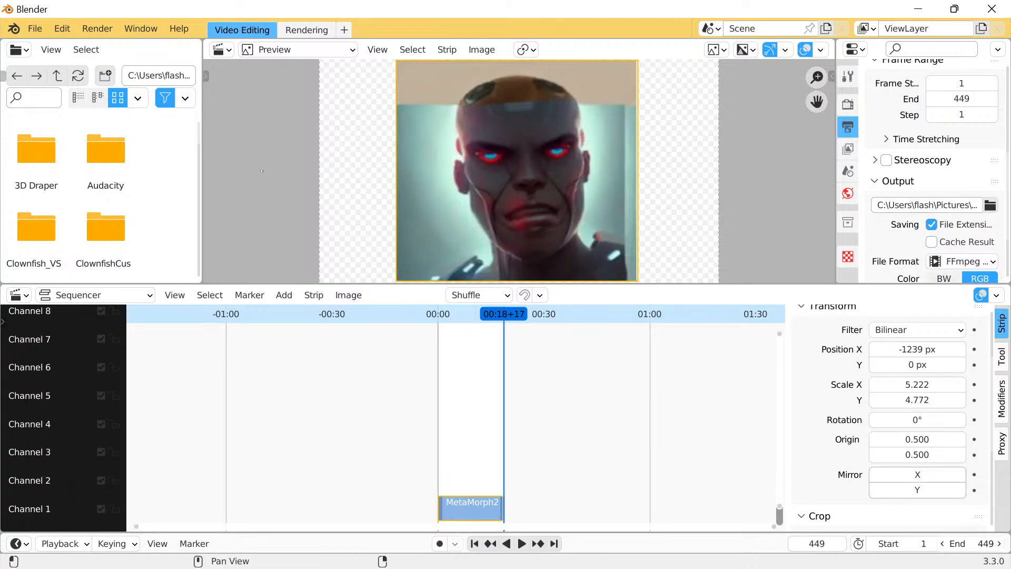
Render the MetaMorph2 sequence as an animation and return to the window with the driving.001 audio
left_click(97, 28)
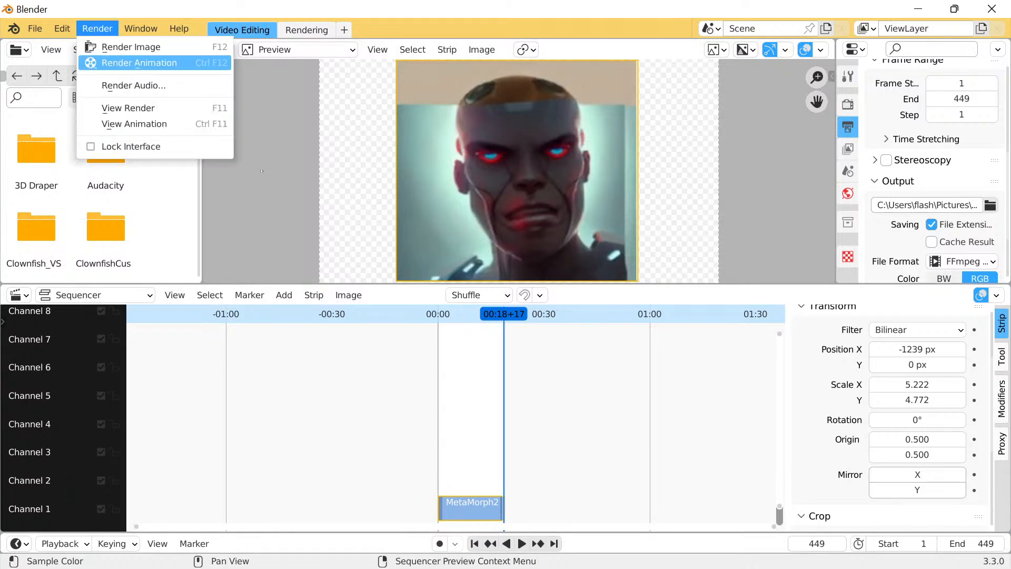
left_click(139, 62)
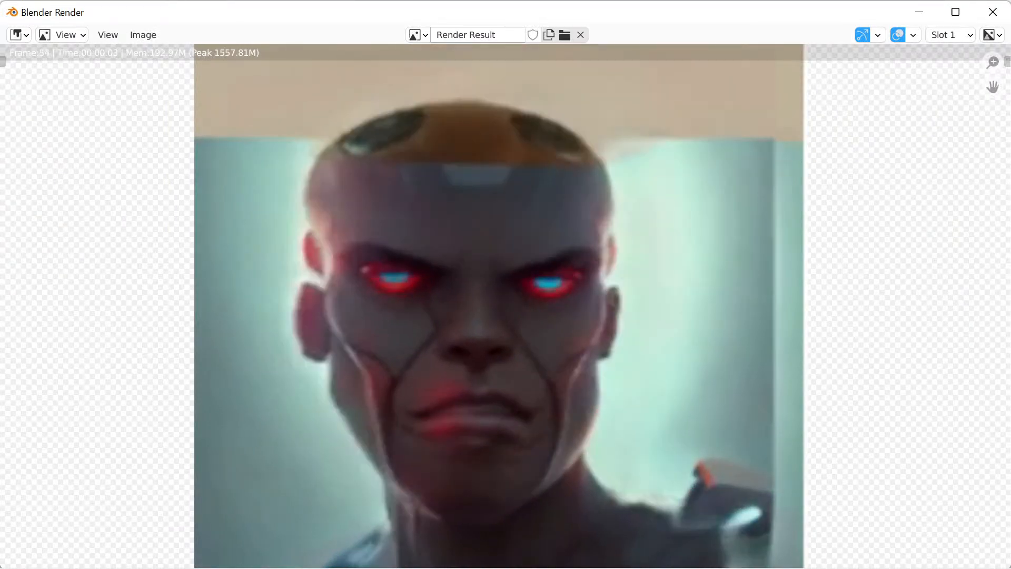
left_click(919, 12)
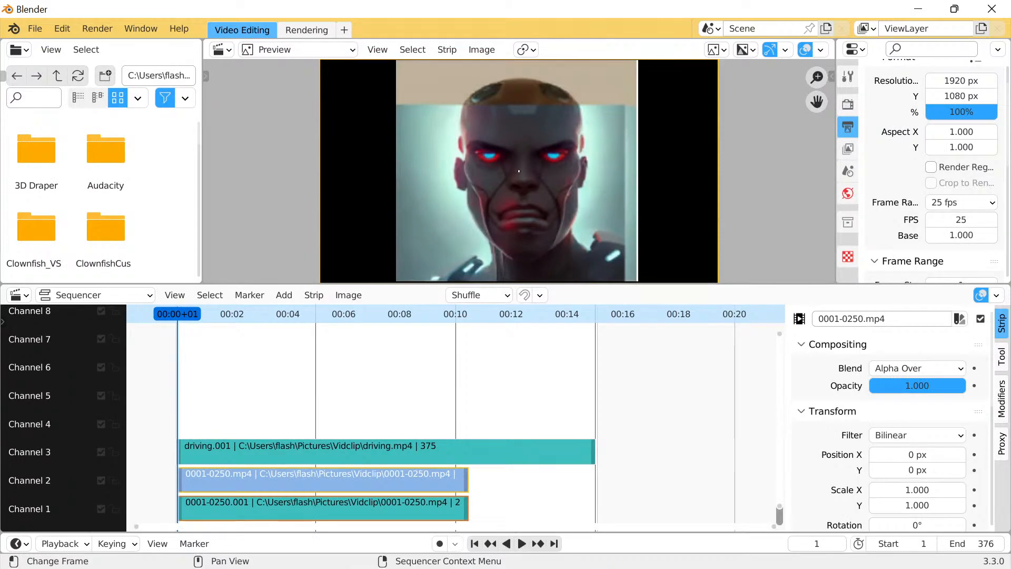
Delete the 0001-0250.mp4 movie strip and its sound strip, keeping the driving.001 audio
left_click(387, 453)
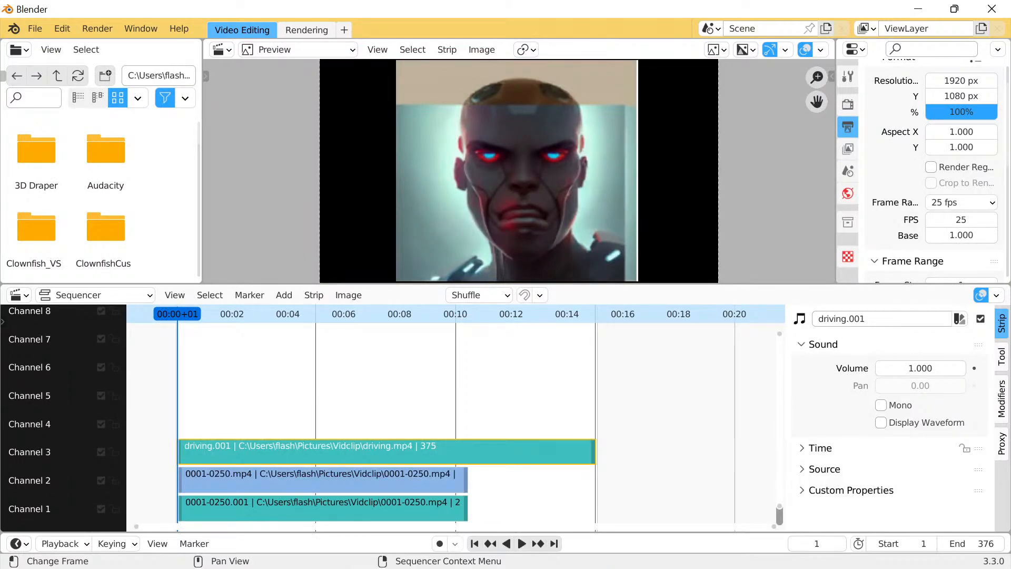
left_click(337, 480)
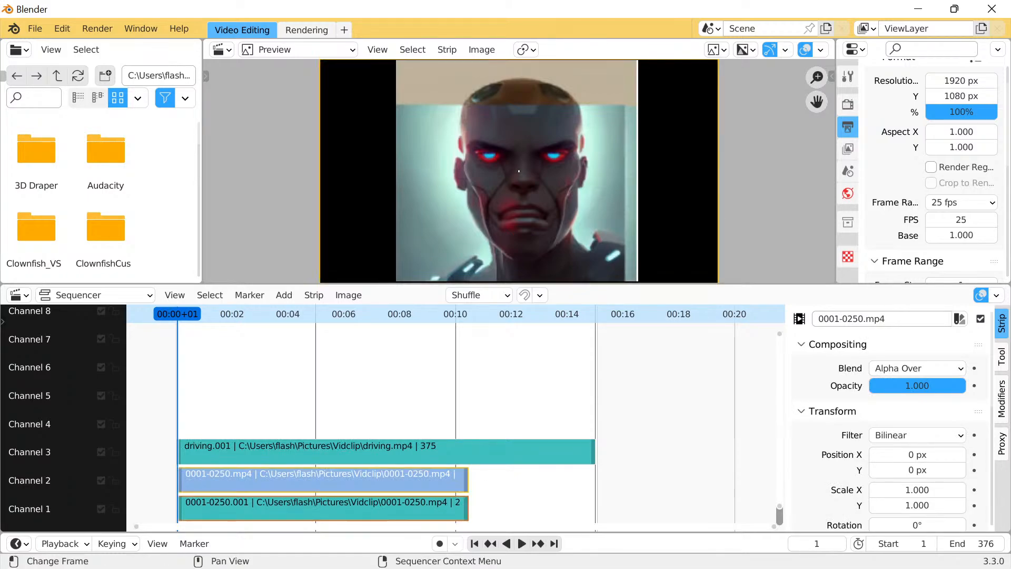
key("Delete")
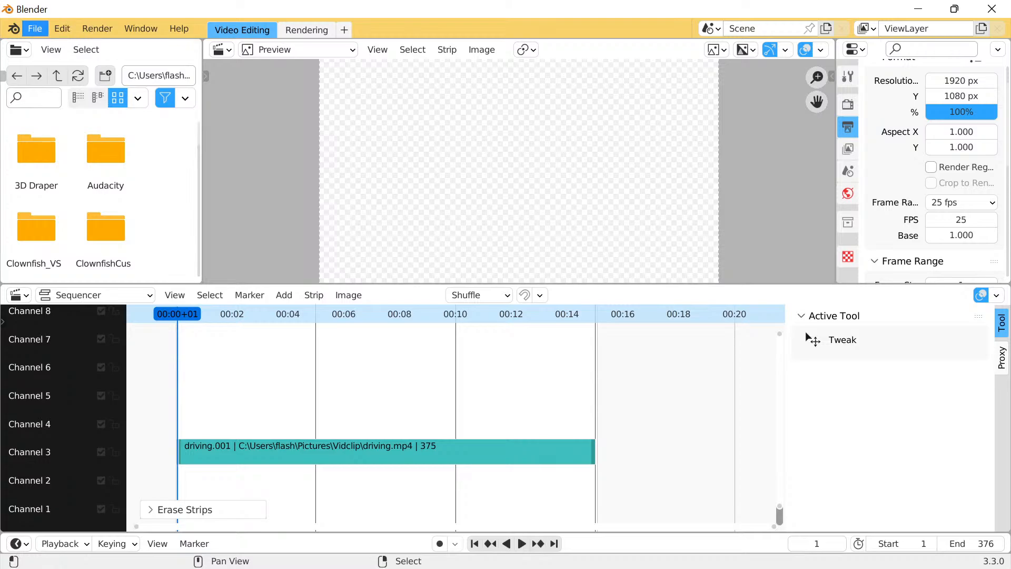
Add 0001-0449.mp4 from the Vidclip folder as a movie strip with sound, starting at frame 1 in channel 1
left_click(283, 295)
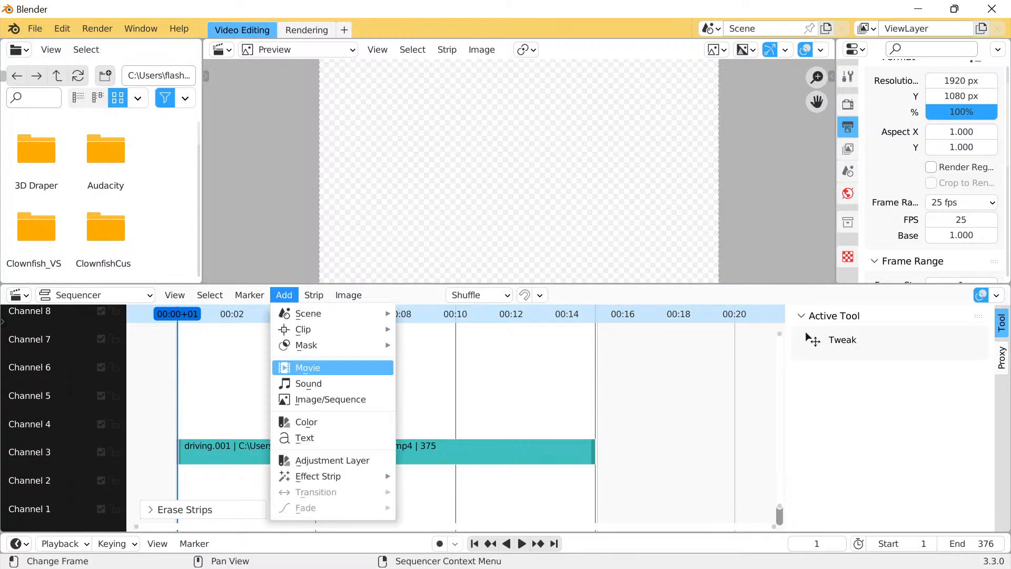
left_click(309, 366)
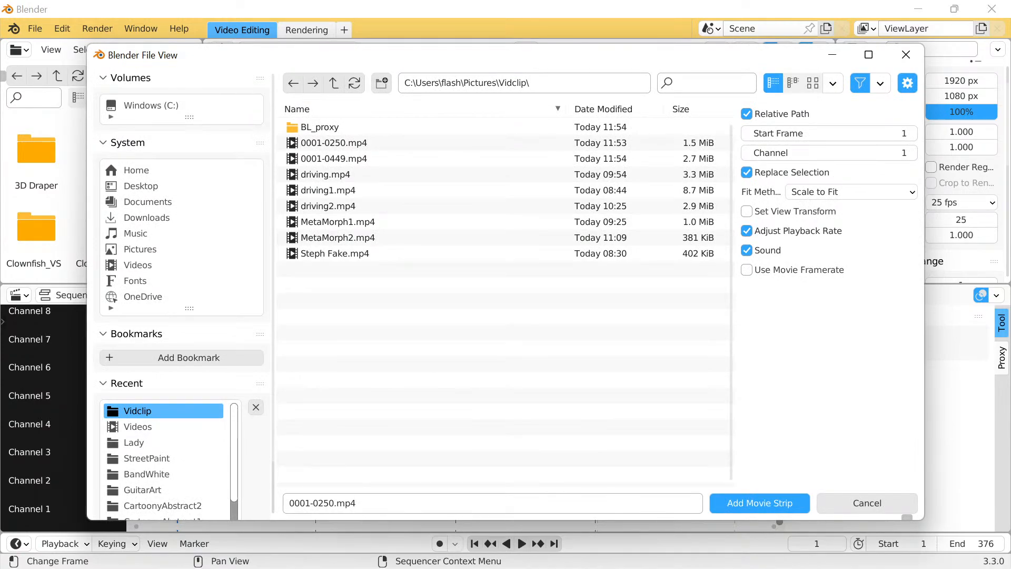
left_click(337, 159)
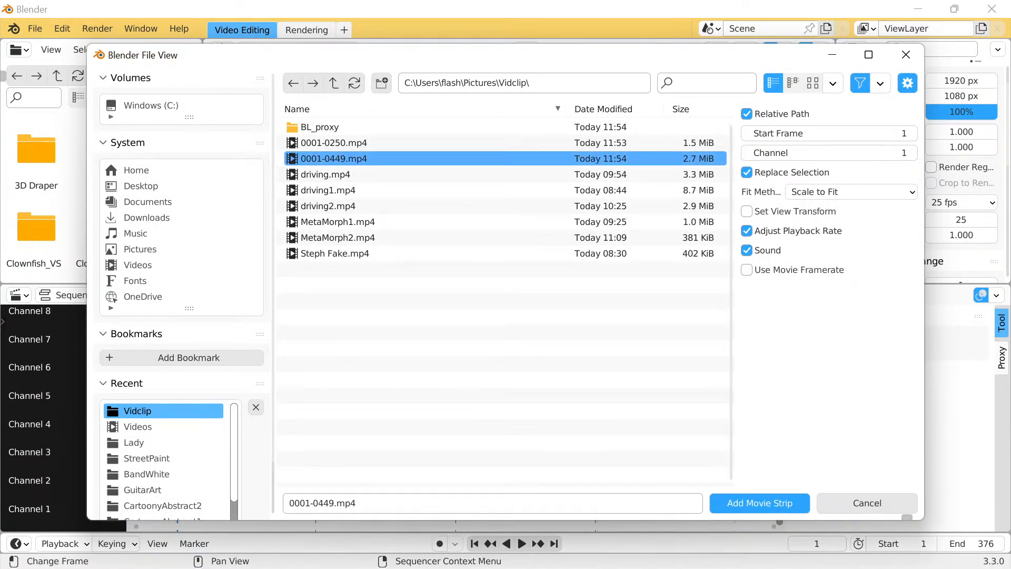
left_click(760, 503)
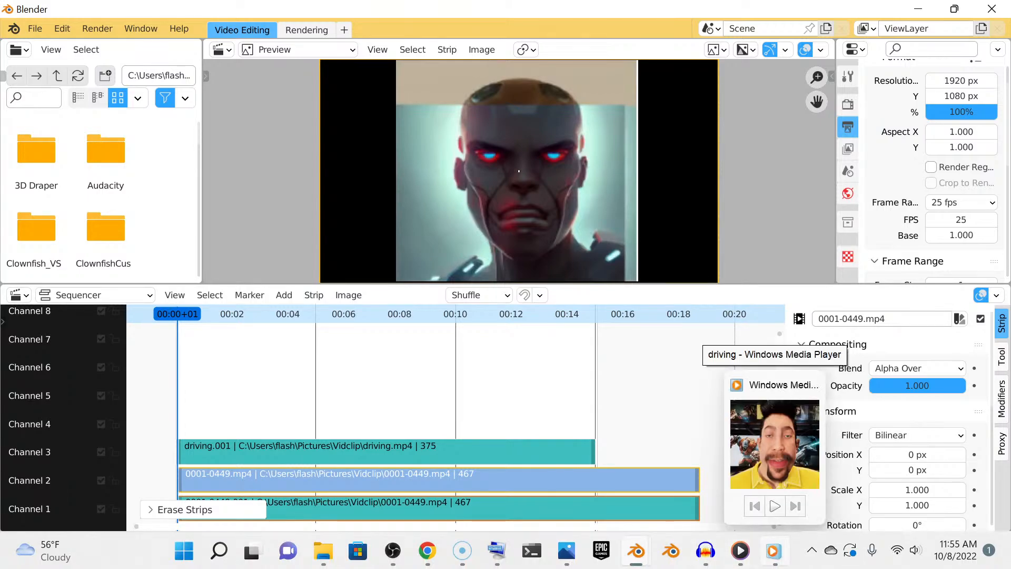
Switch to the window with the MetaMorph2 sequence and set a custom output frame rate of 19 FPS
mouse_move(706, 550)
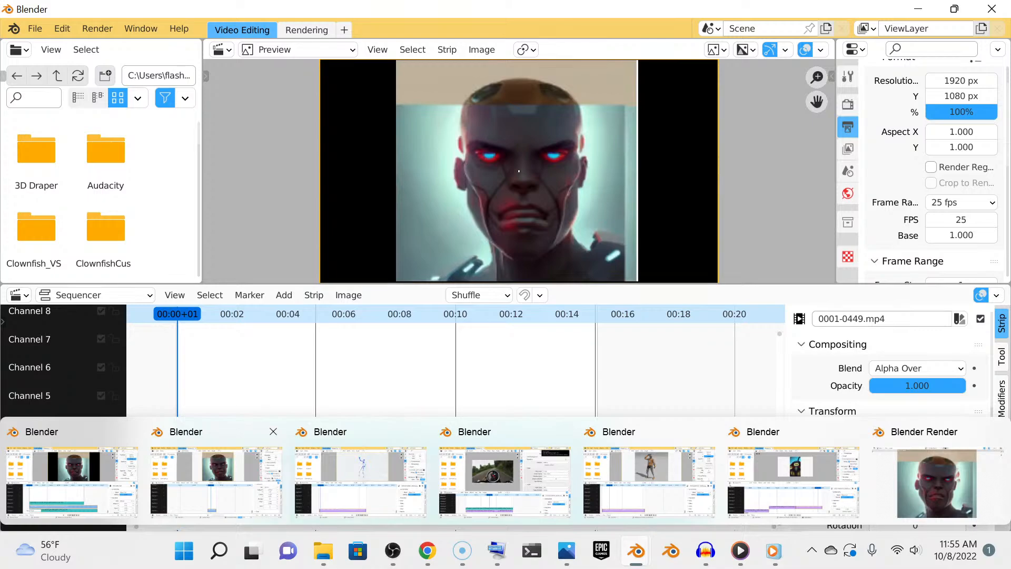
left_click(216, 482)
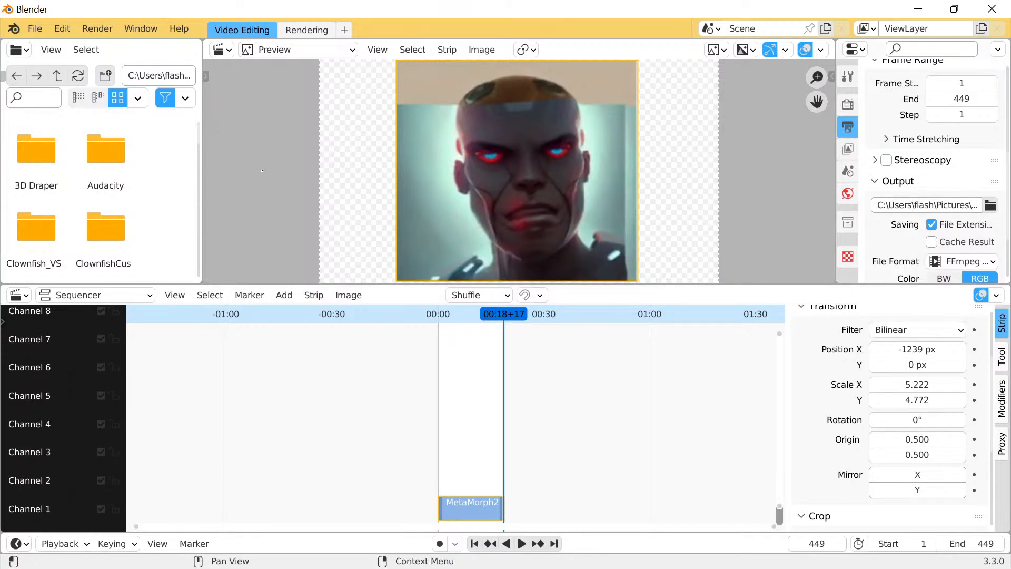
scroll(937, 158, "up", 5)
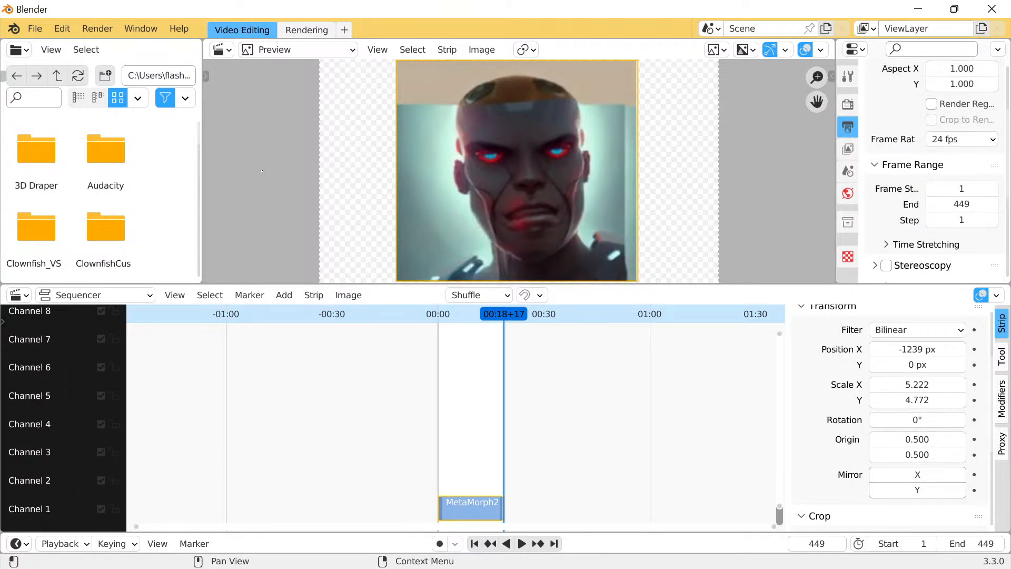
left_click(961, 139)
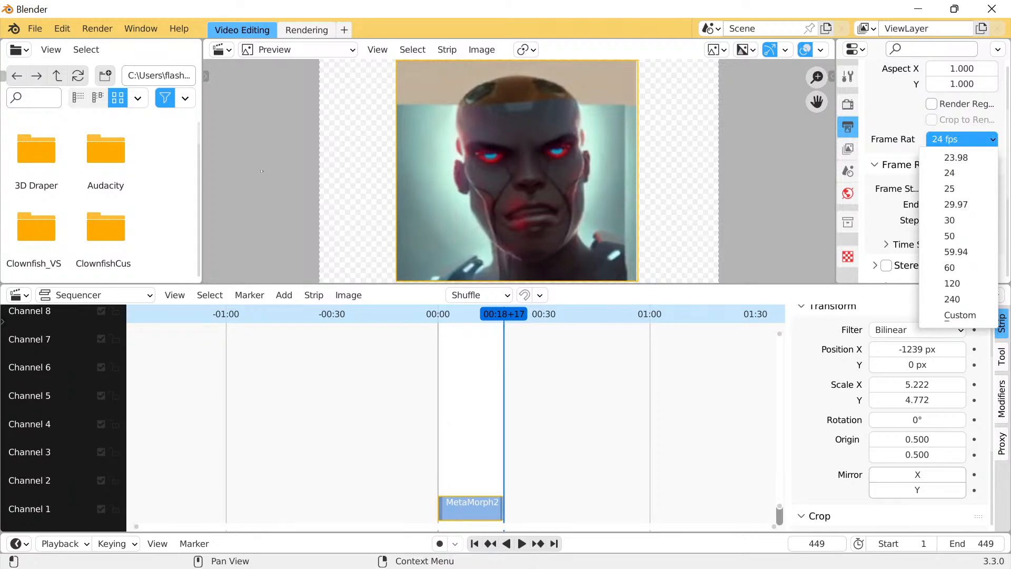
left_click(961, 139)
left_click(962, 139)
left_click(959, 315)
left_click_drag(961, 156, 946, 156)
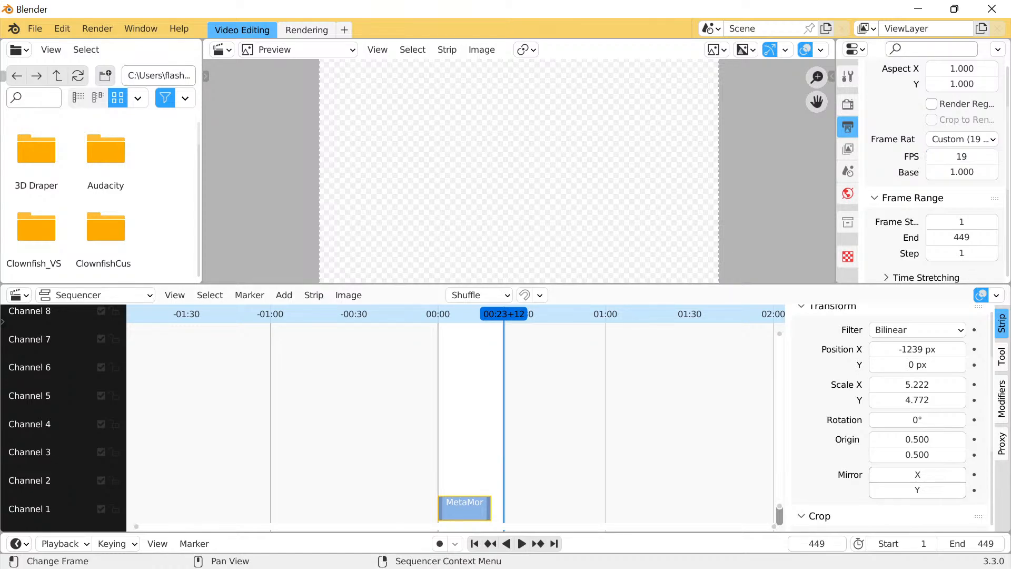
Render the MetaMorph2 sequence as an animation at 19 FPS and minimise the render window
left_click(97, 29)
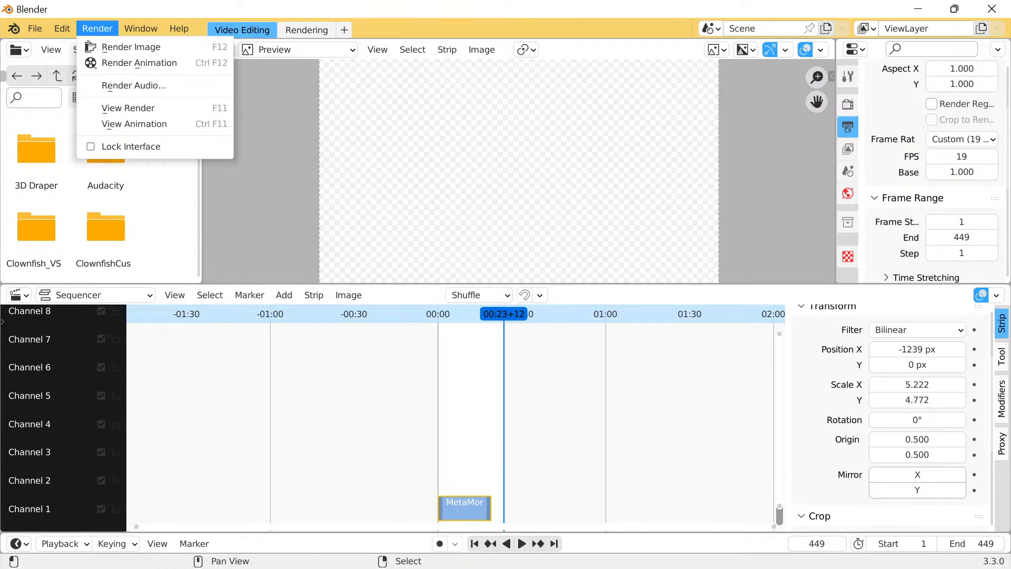
left_click(127, 64)
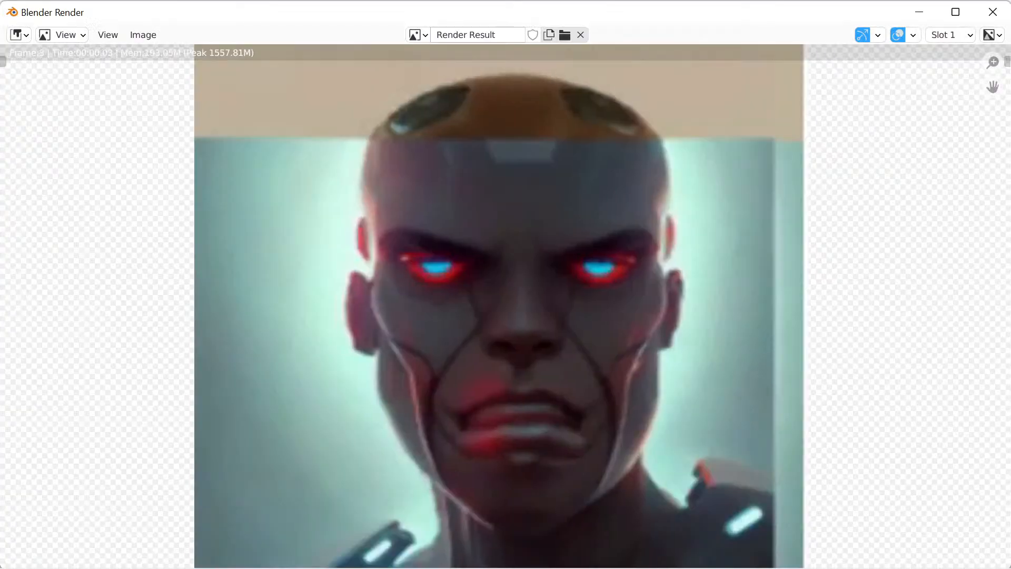
left_click(918, 12)
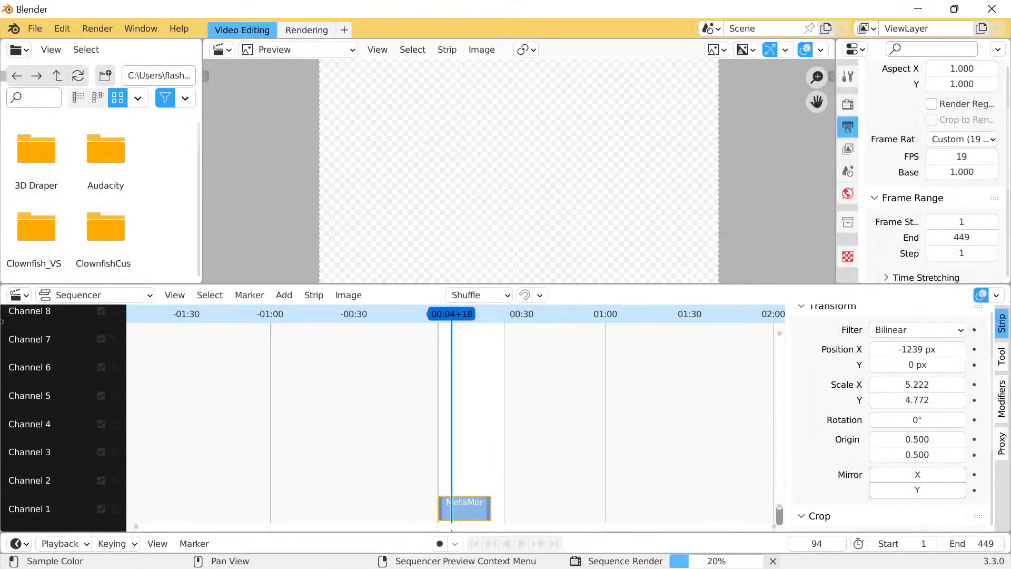
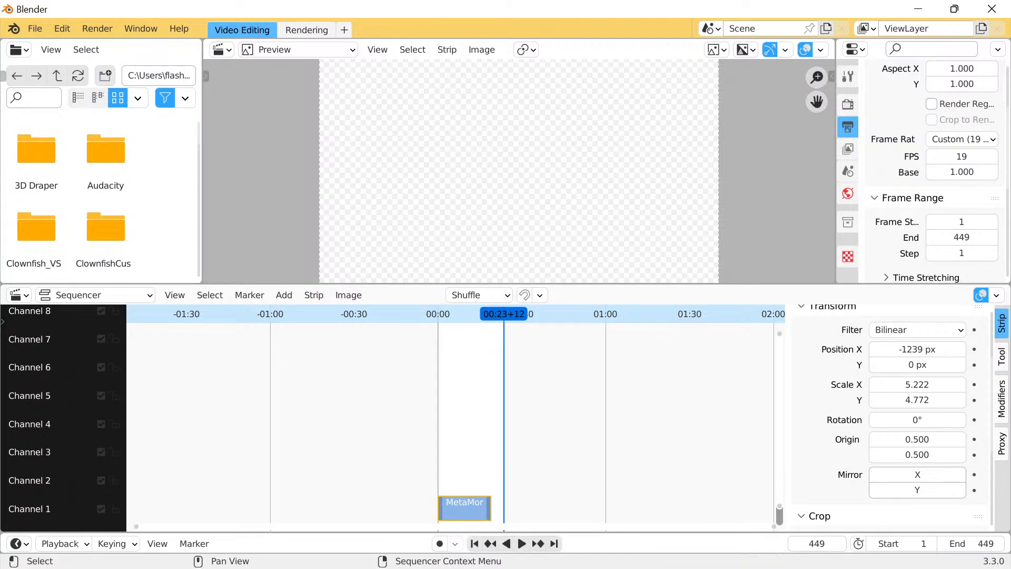
Find the frame where the MetaMorph2 strip ends by playing and stepping through it, and set the end frame to 357
key("ctrl+shift+space")
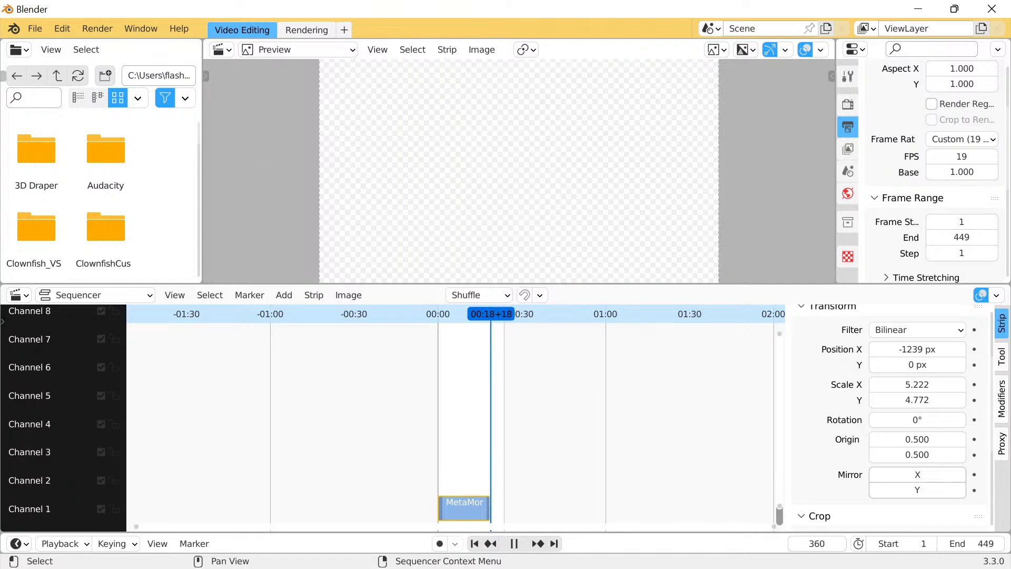
key("space")
key("Right")
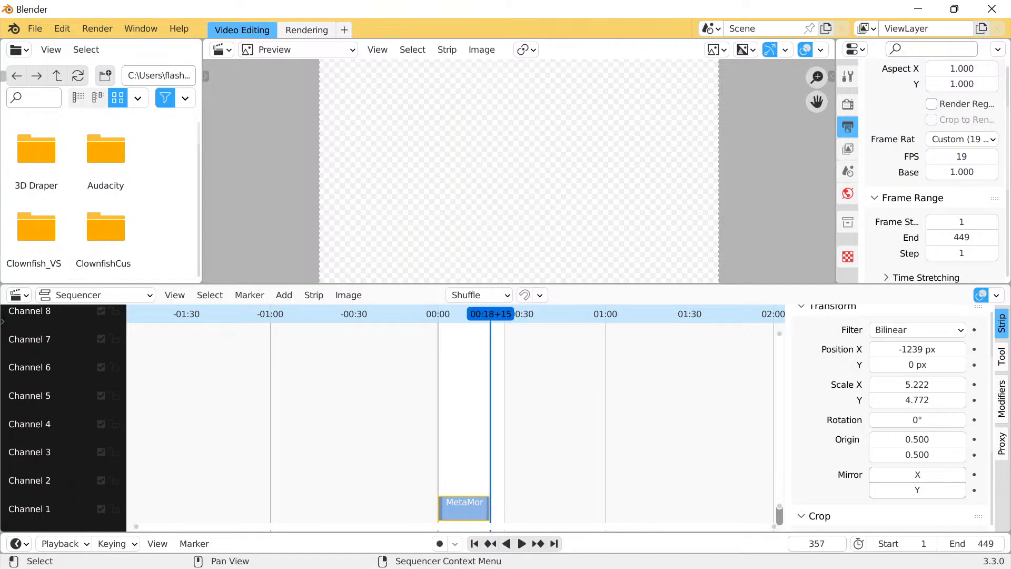
key("Left")
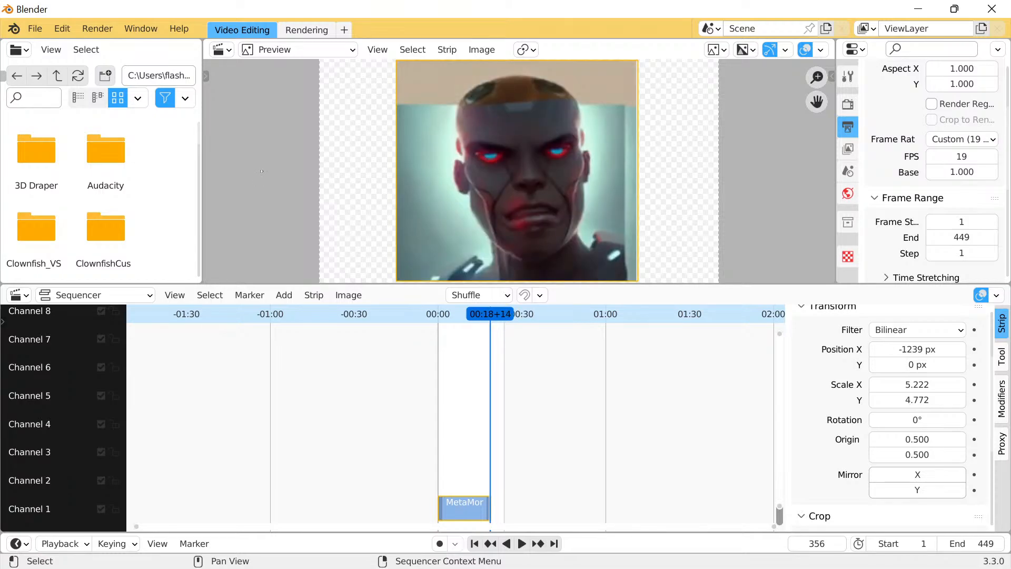
key("Right")
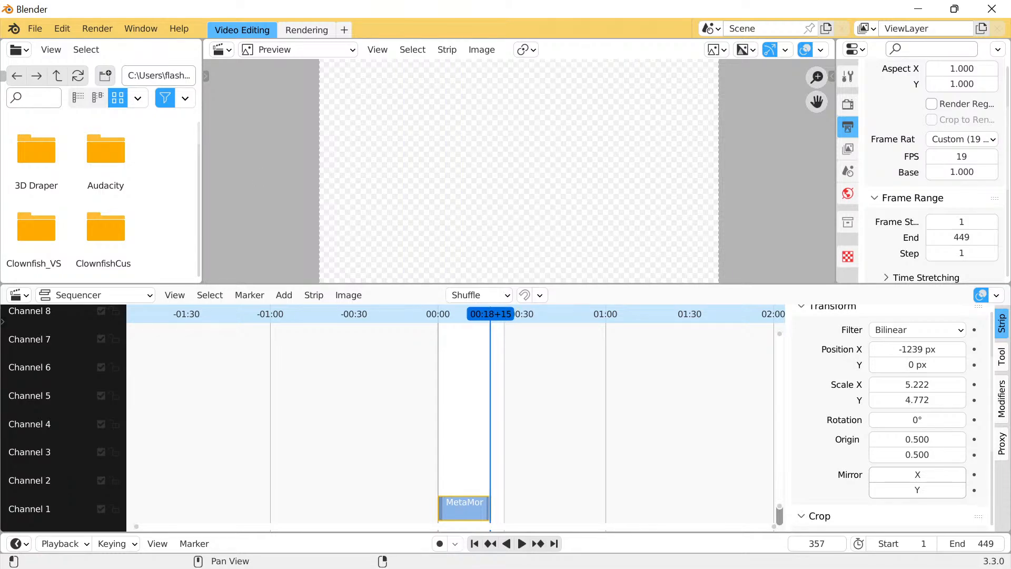
left_click(971, 543)
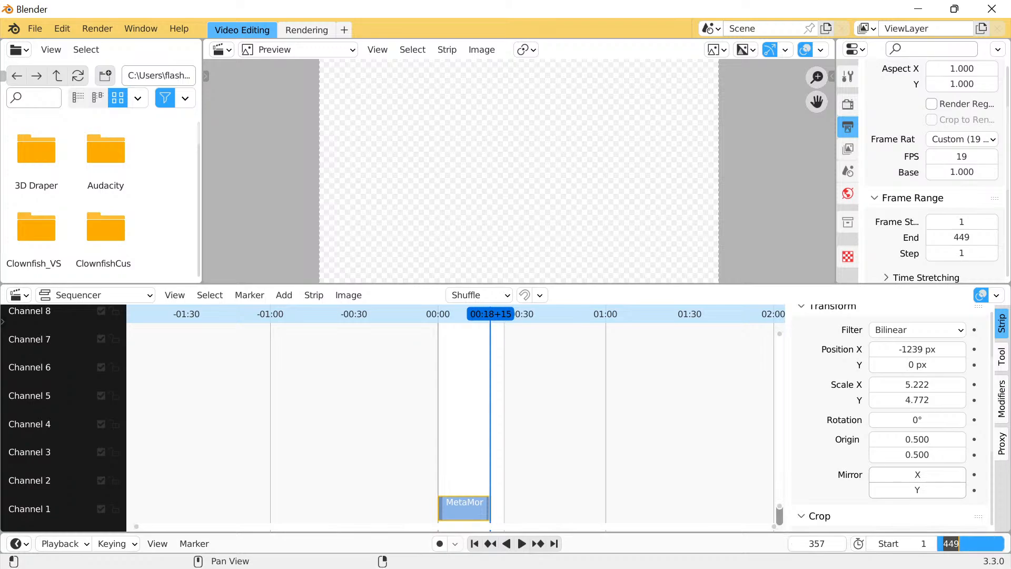
type("357")
key("Return")
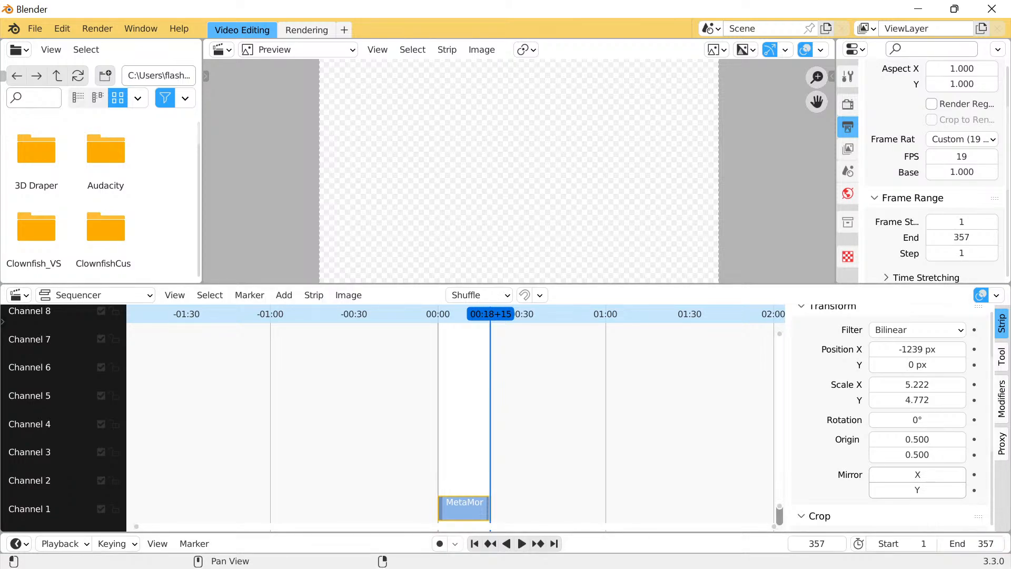
mouse_move(636, 551)
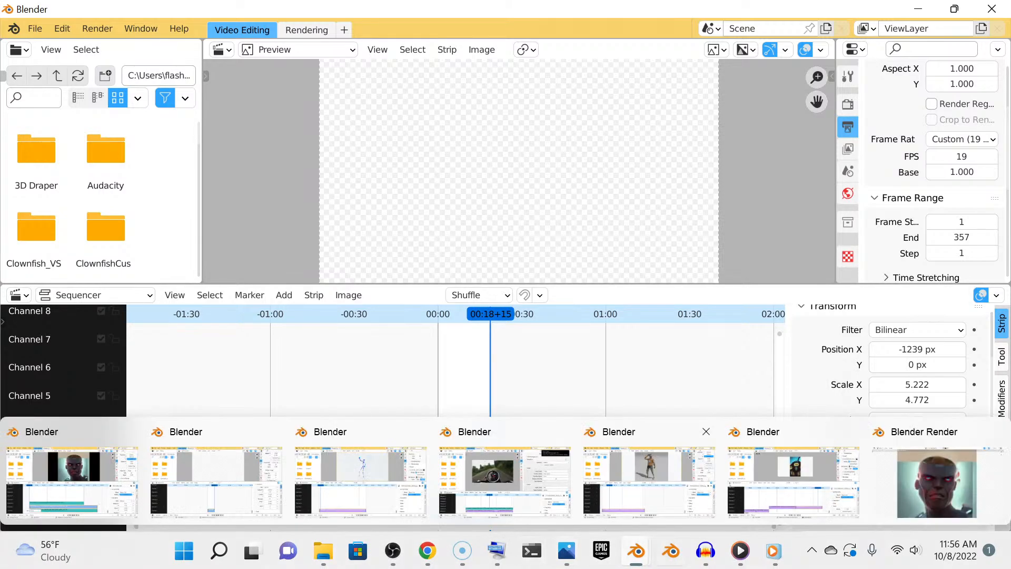
left_click(649, 481)
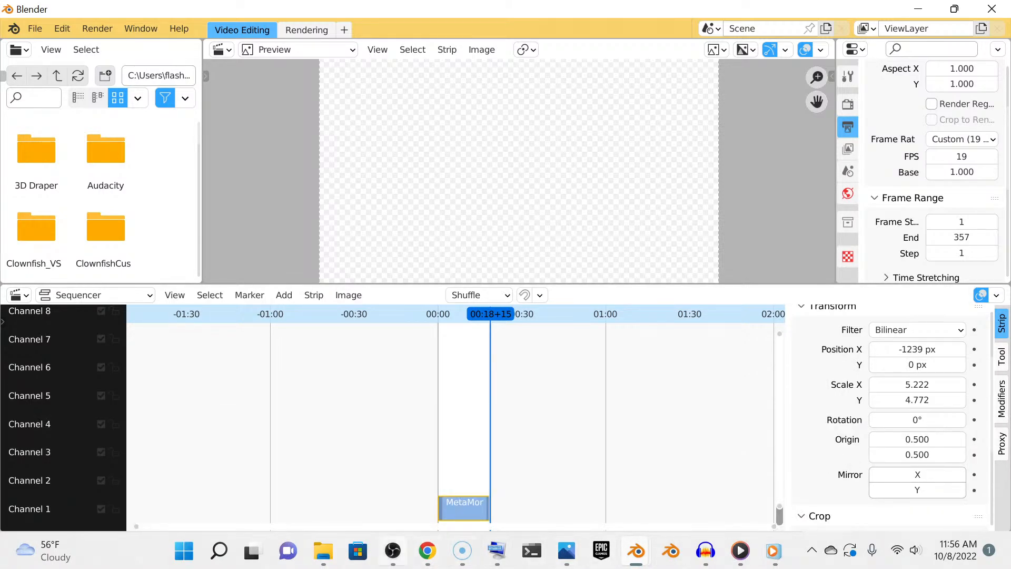
mouse_move(636, 550)
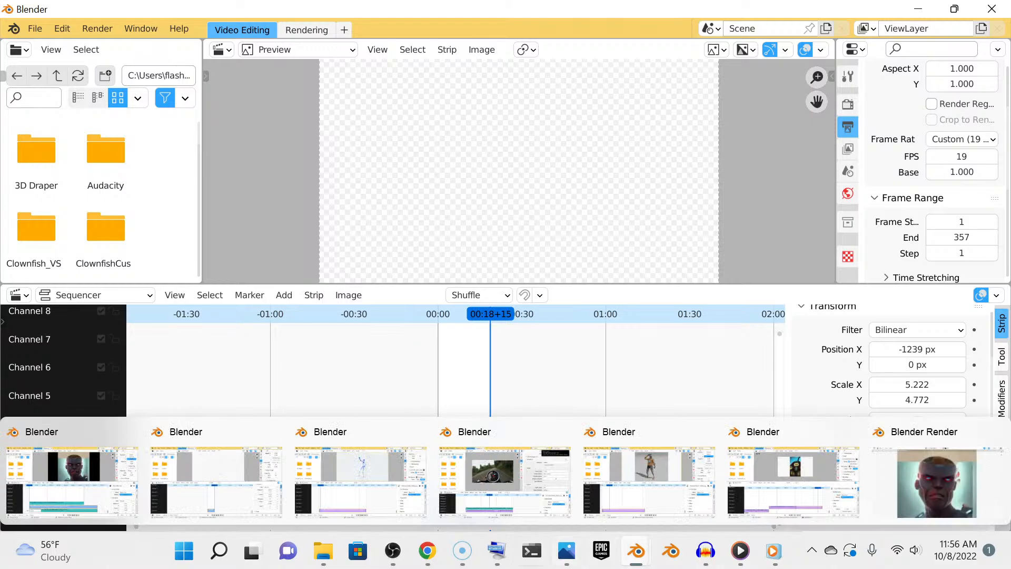
Switch to the window holding the 0001-0449.mp4 strips and delete its movie strip and matching sound strip
mouse_move(323, 551)
left_click(72, 481)
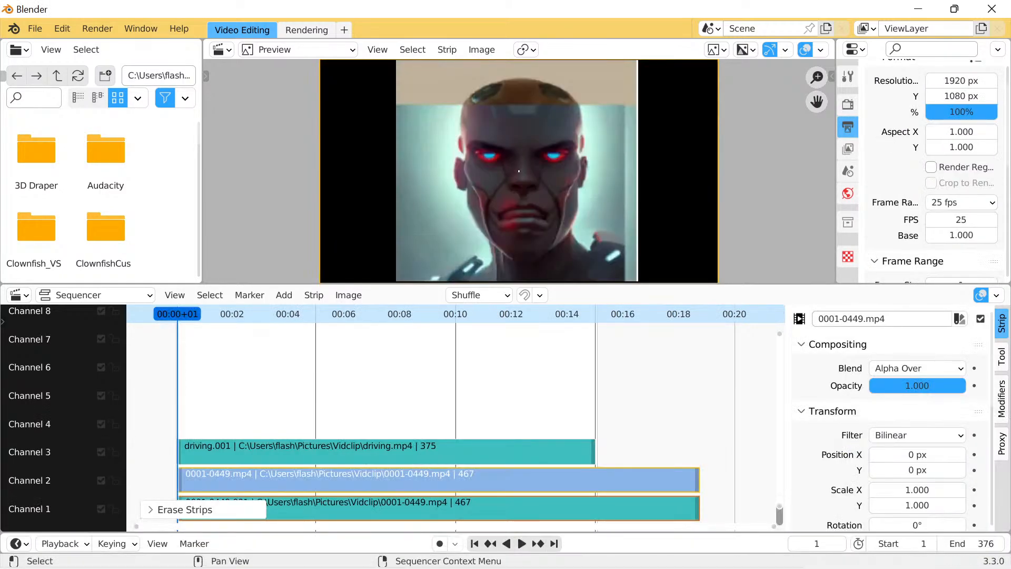
scroll(456, 406, "down", 1)
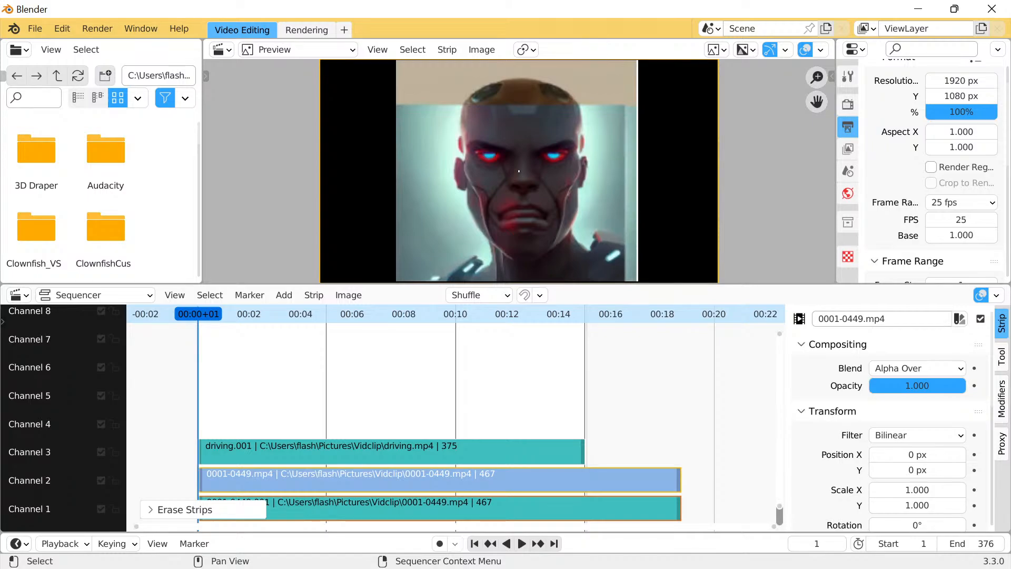
left_click_drag(706, 472, 658, 514)
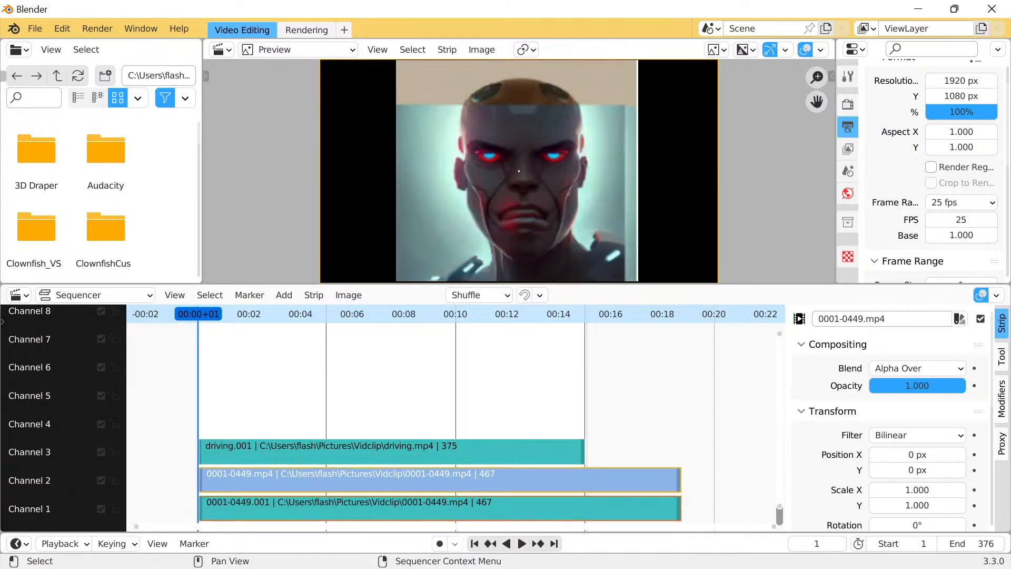
key("Delete")
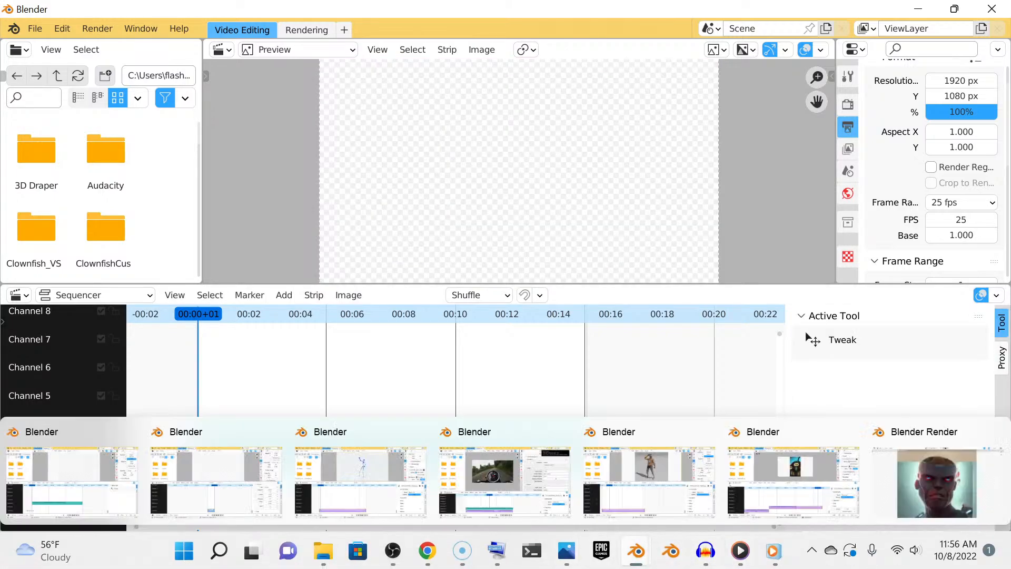
Switch back to the window with the MetaMorph2 sequence and set the end frame to 375
mouse_move(636, 550)
left_click(216, 480)
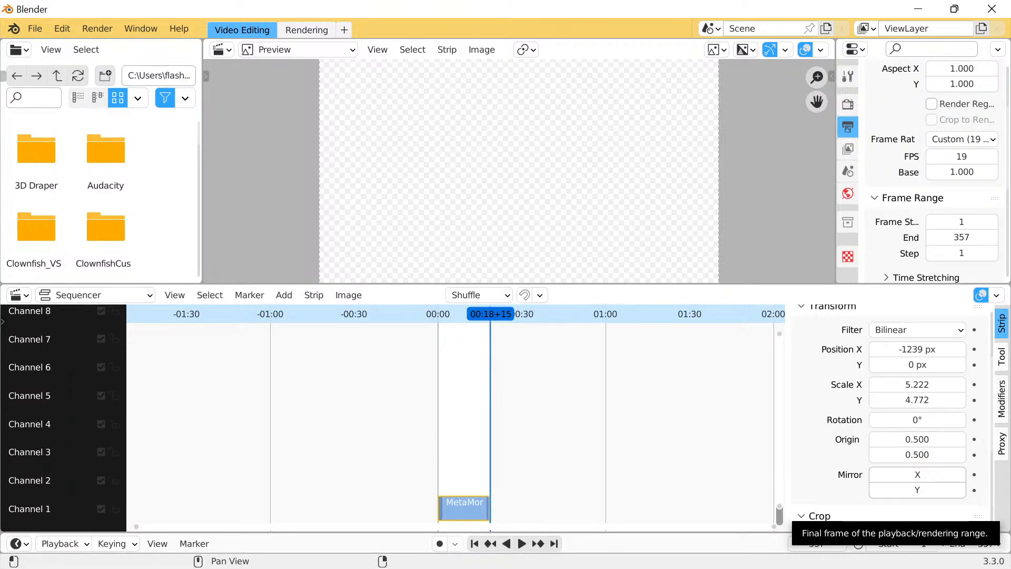
left_click(968, 543)
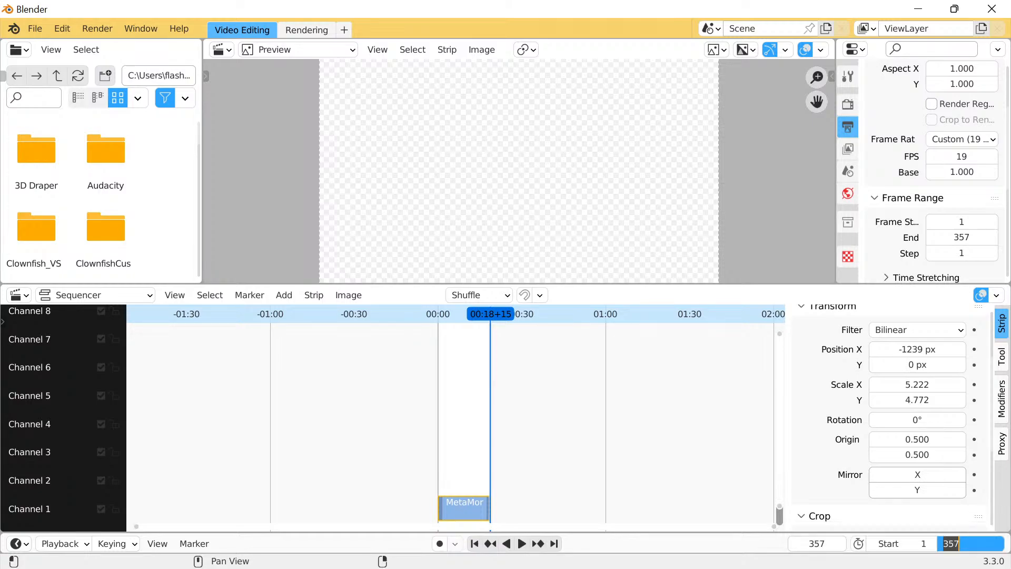
type("375")
key("Return")
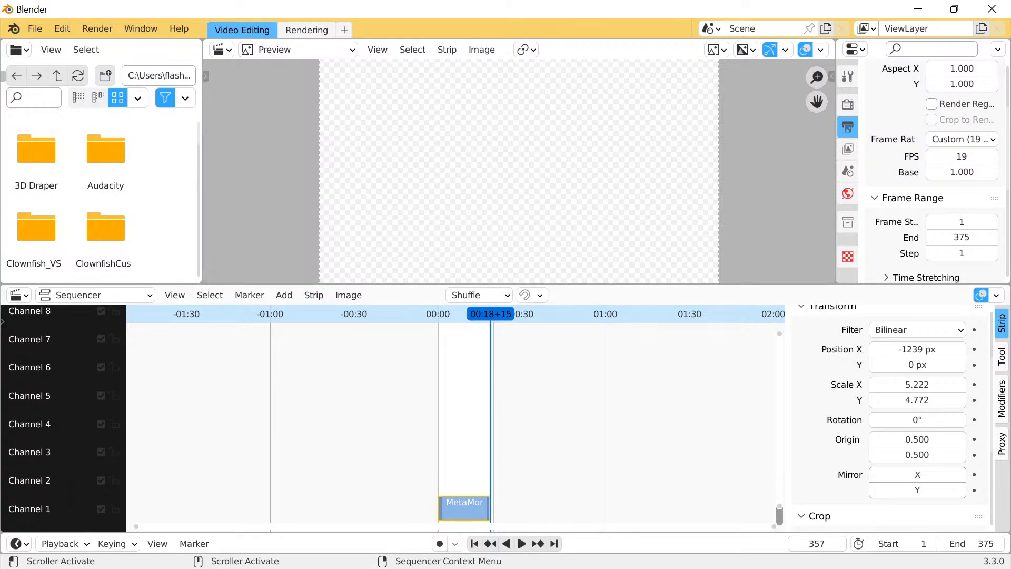
Examine where the MetaMorph2 strip ends on the timeline by stepping a few frames past its last frame
scroll(456, 421, "up", 20)
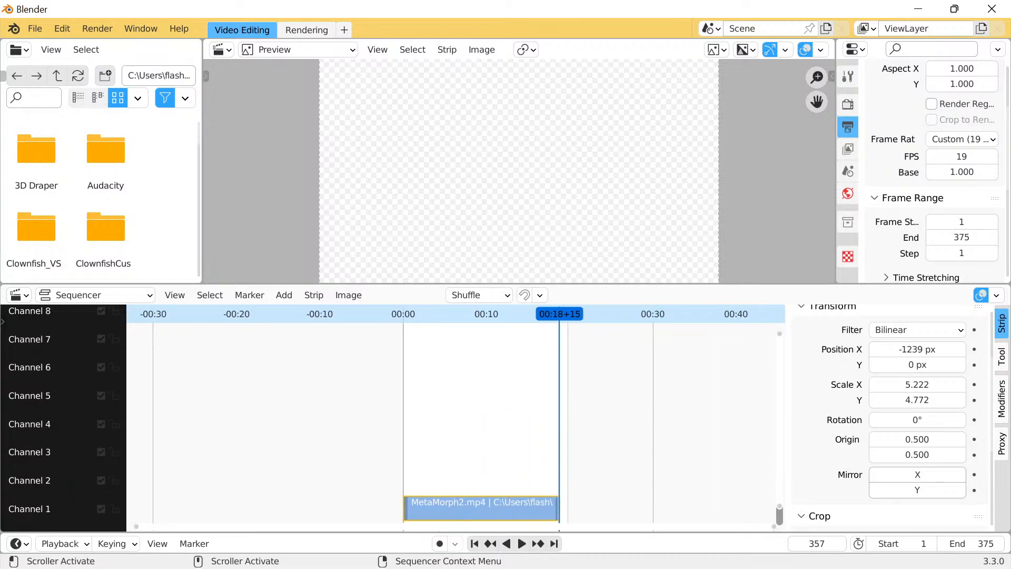
middle_click_drag(456, 421, 360, 422)
scroll(552, 421, "up", 12)
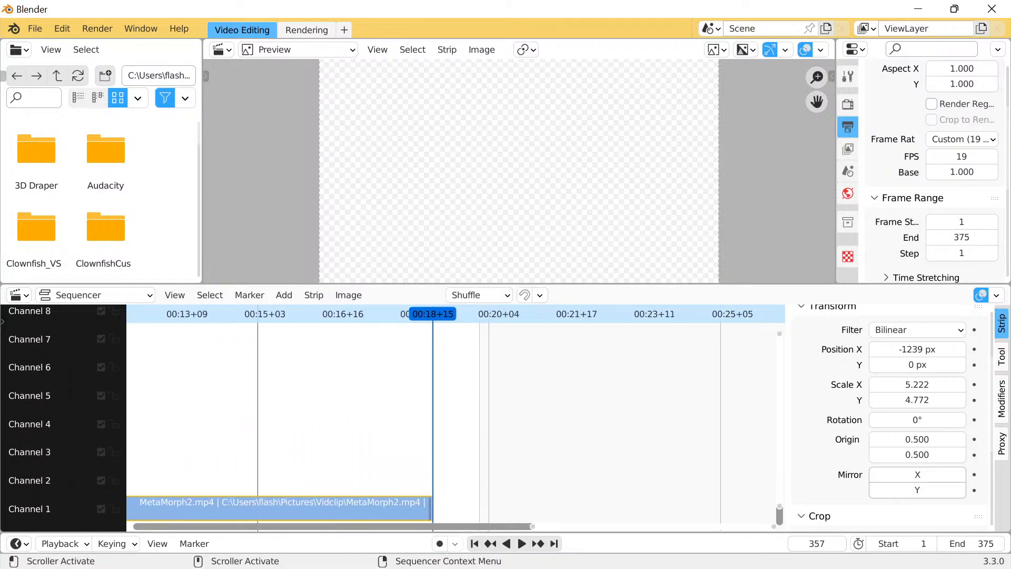
scroll(456, 416, "up", 8)
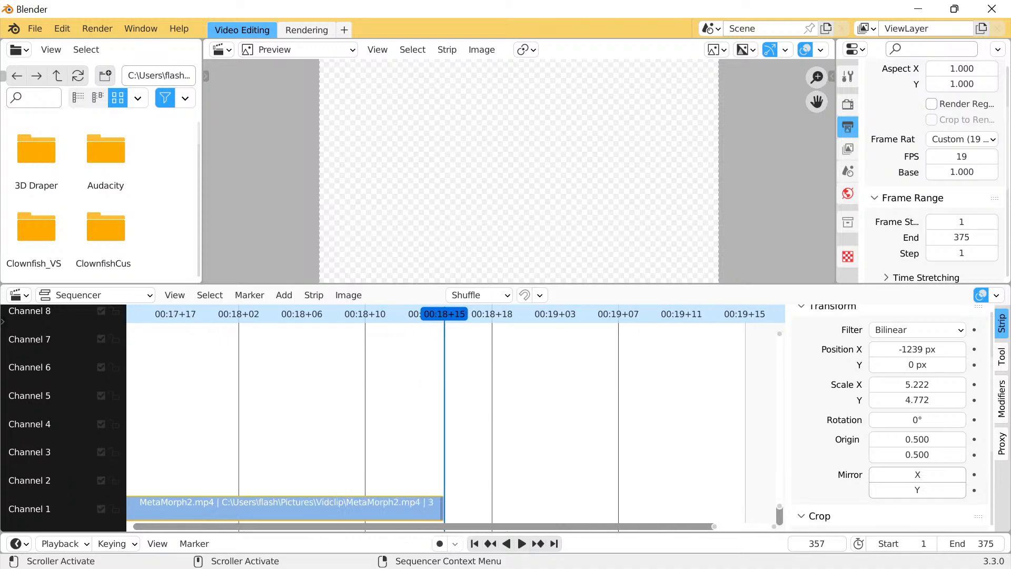
middle_click_drag(590, 421, 454, 421)
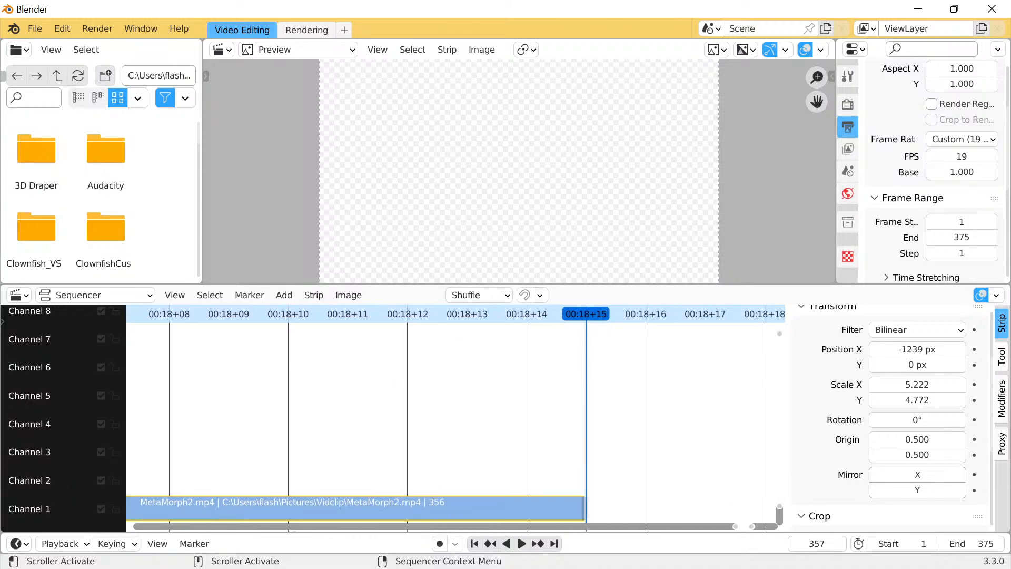
scroll(454, 421, "up", 1)
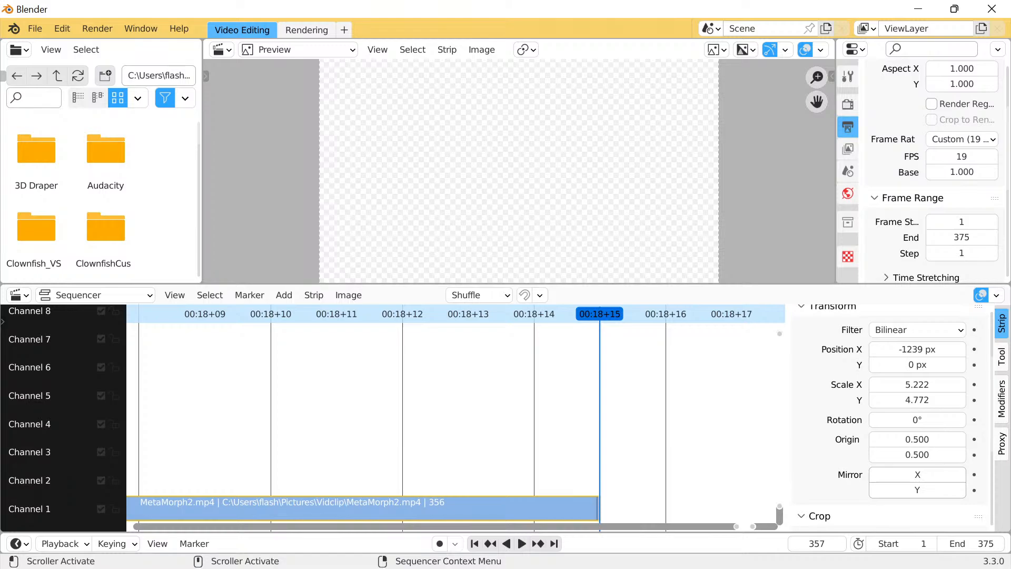
key("space")
key("space")
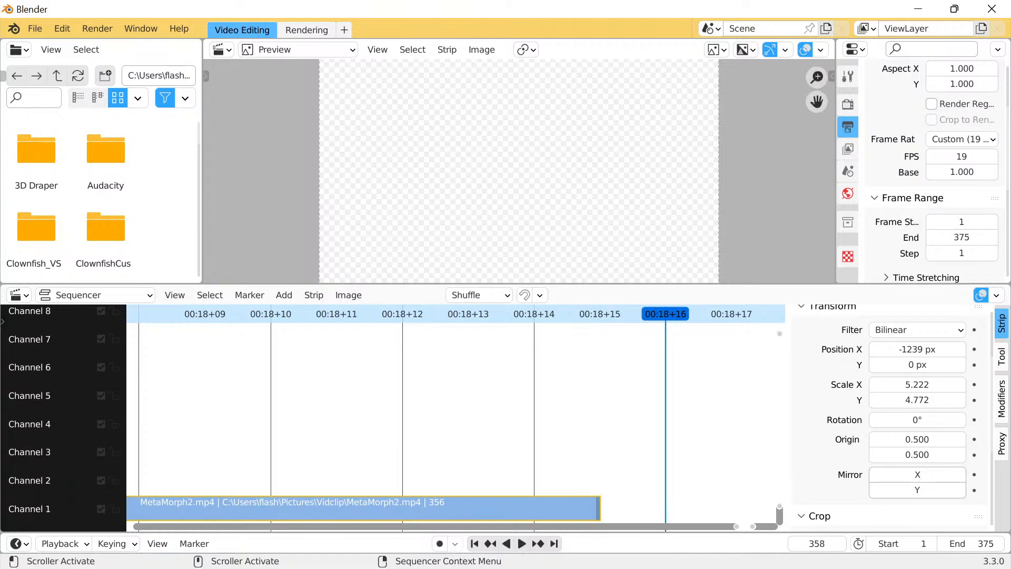
scroll(455, 418, "down", 5)
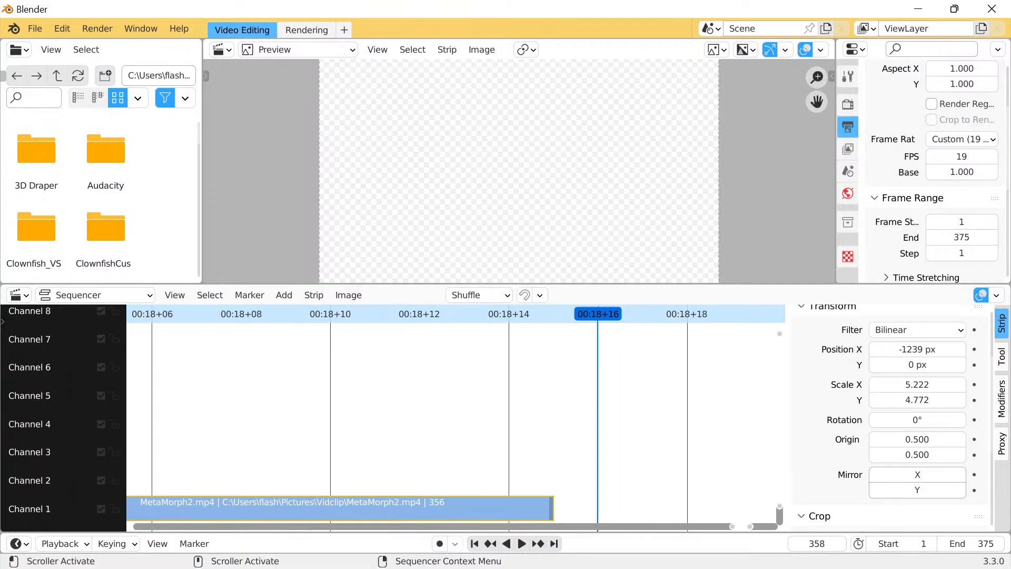
key("Right")
key("Right")
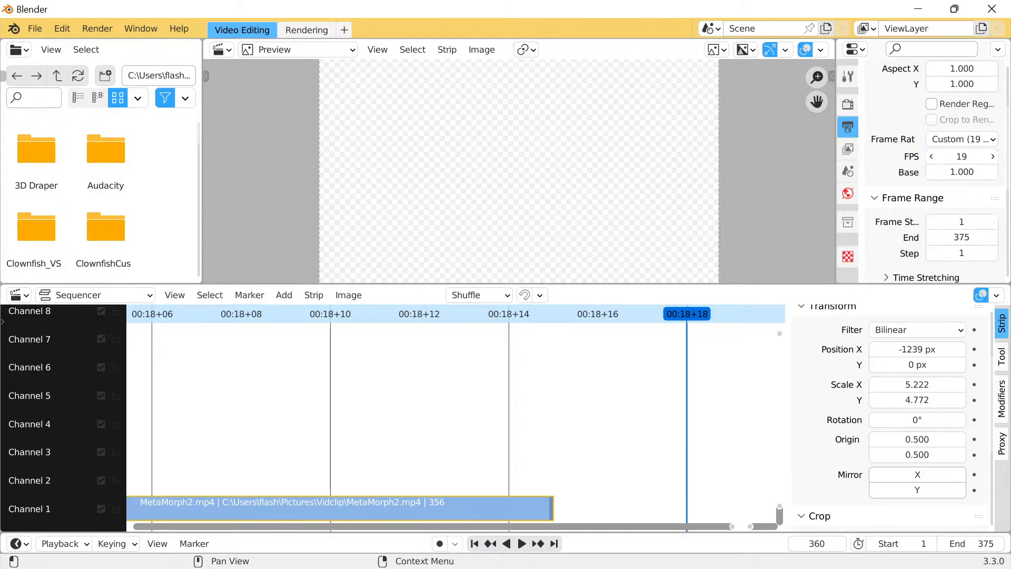
Try an output frame rate of 20 FPS, compare the strip's end with the frame range, and return to 19 FPS
left_click(962, 156)
mouse_move(962, 157)
left_mouse_down()
mouse_move(973, 157)
mouse_move(961, 157)
left_mouse_up()
left_click(993, 157)
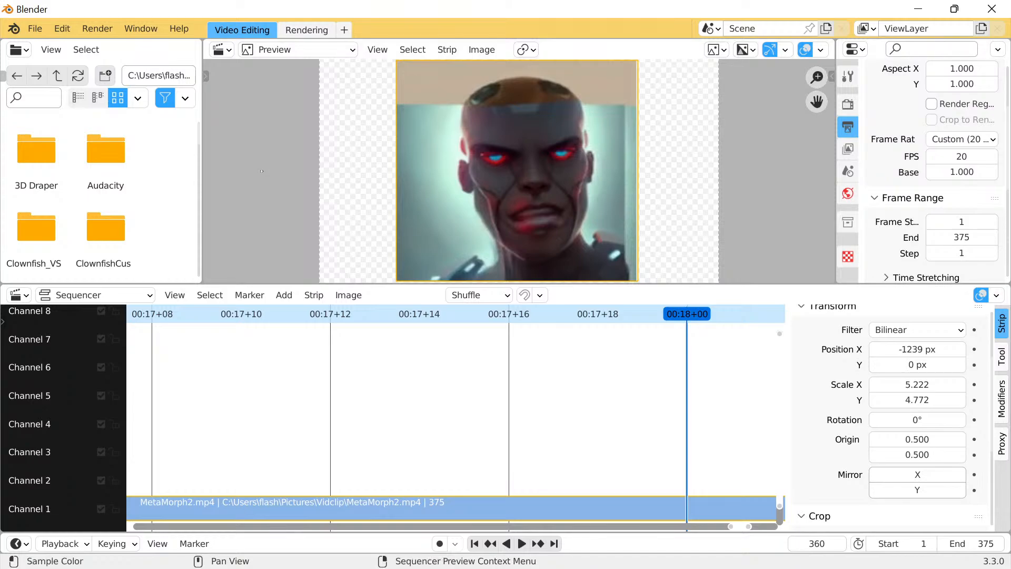
scroll(456, 405, "down", 6)
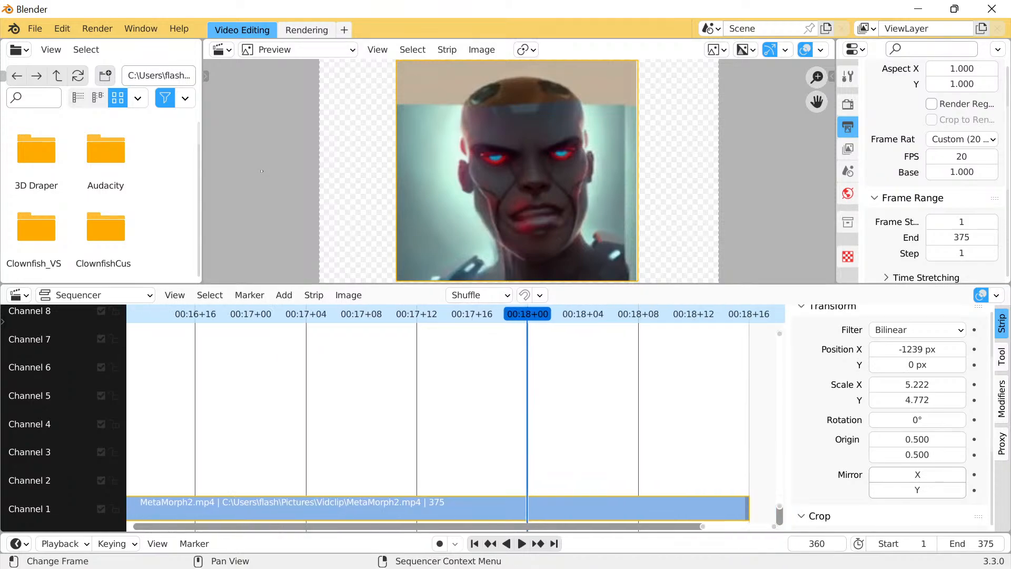
scroll(455, 406, "down", 3)
scroll(455, 405, "down", 1)
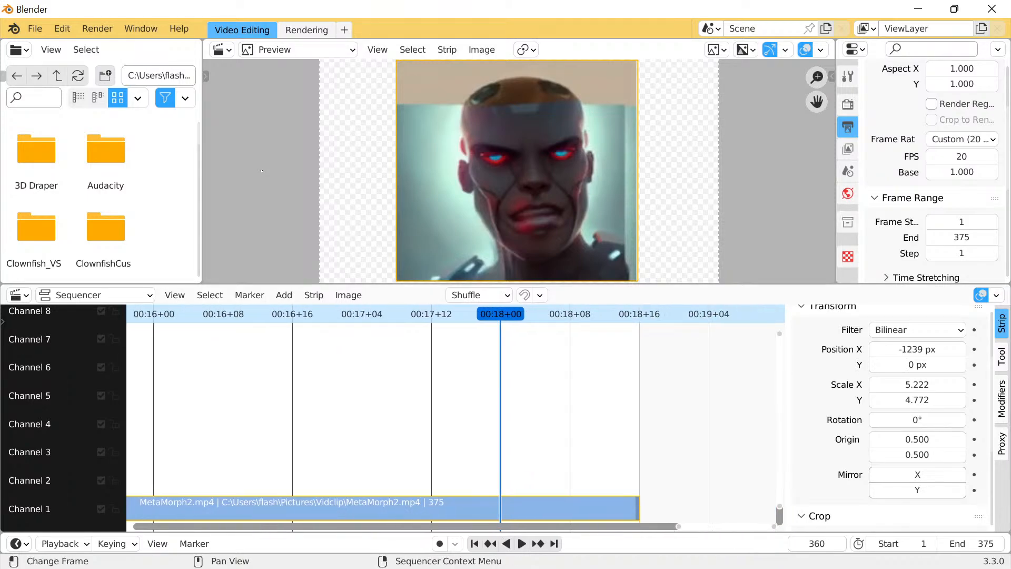
left_click(930, 156)
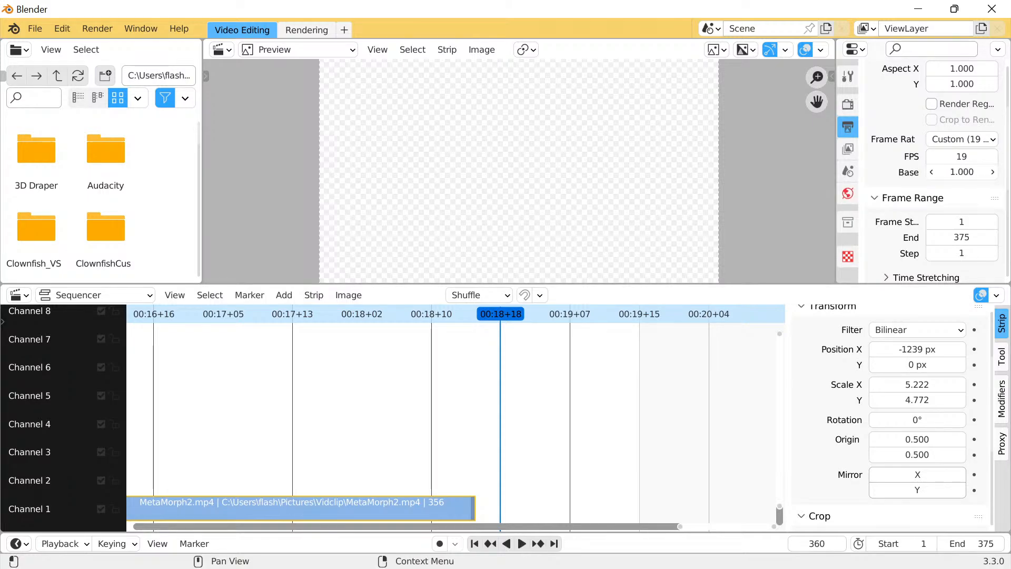
Try to enter a fractional output frame rate of 19.1 FPS
left_click(962, 156)
left_click(961, 156)
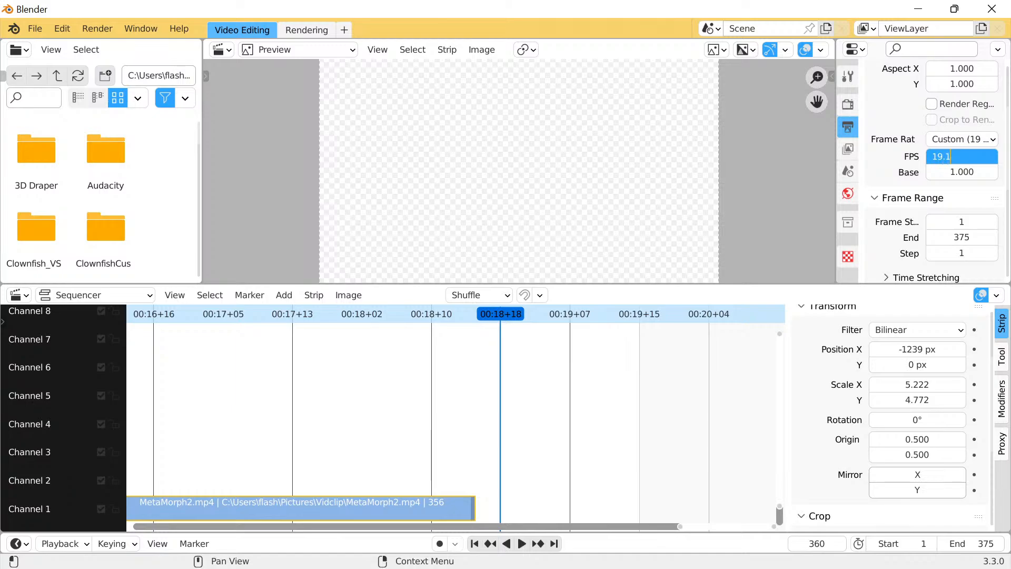
key("Return")
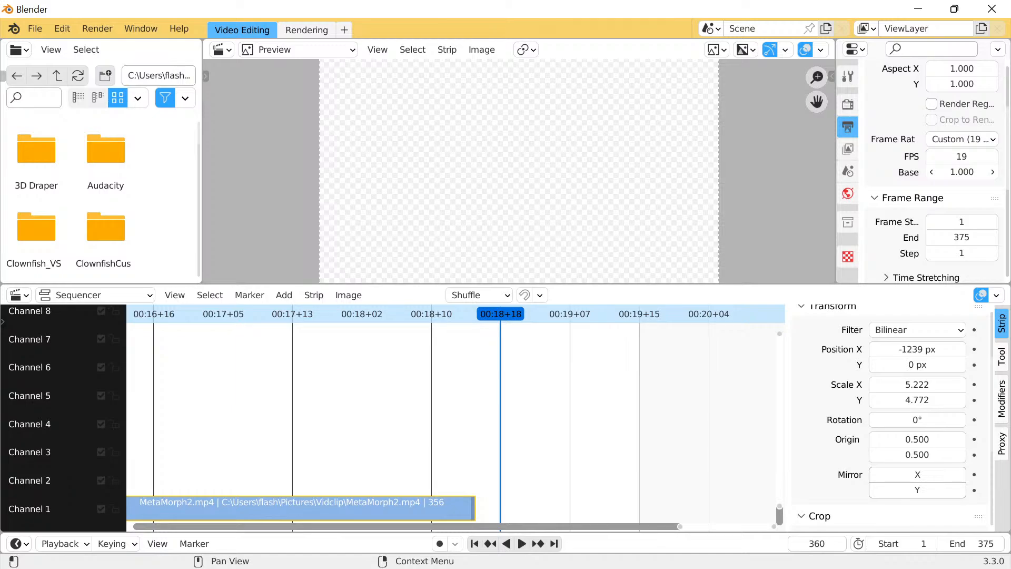
Try frame rate base values of 1.020 and 1.040, and lower the base to 0.980
left_click(992, 172)
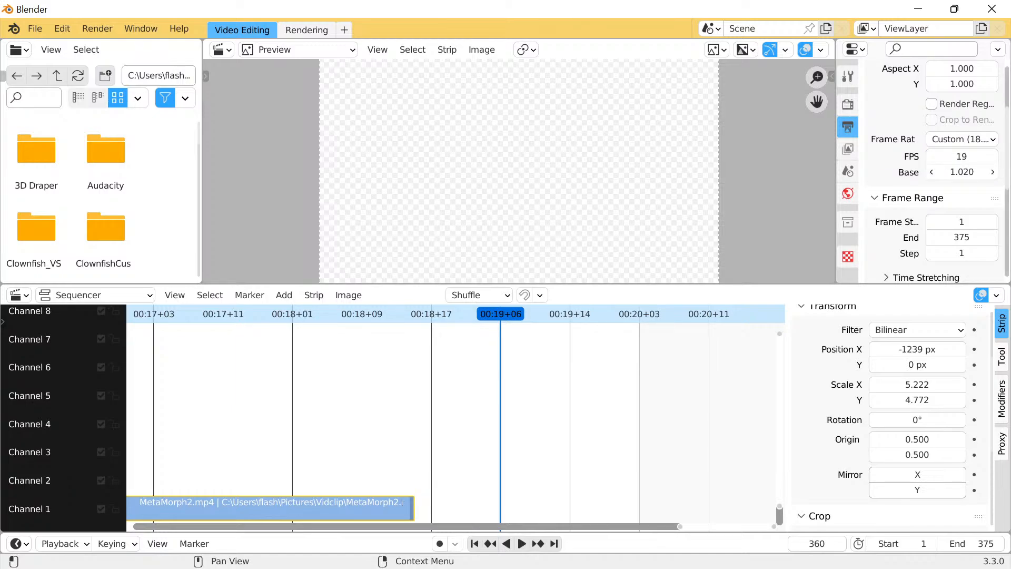
left_click(992, 173)
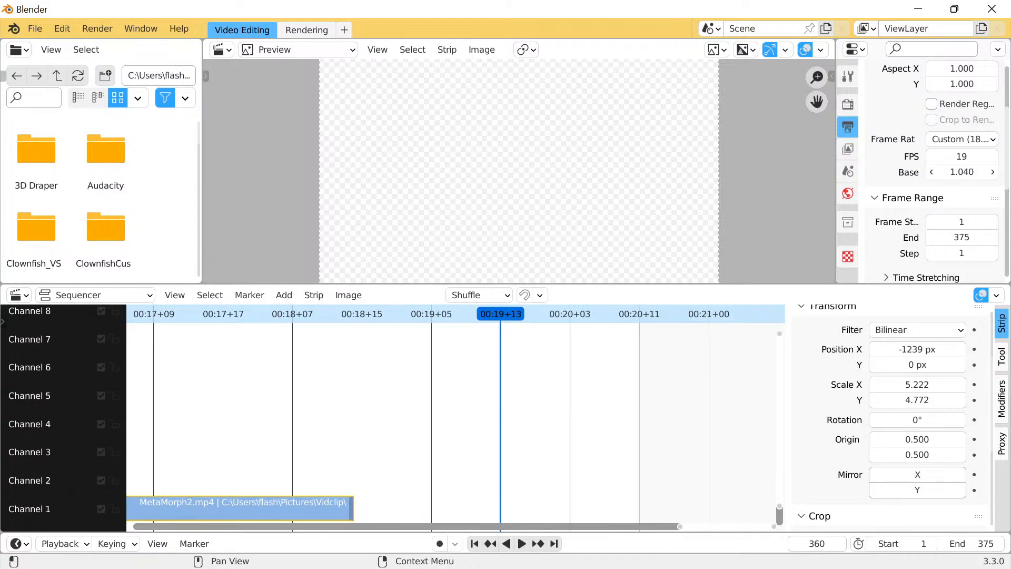
left_click(931, 172)
left_click(931, 172)
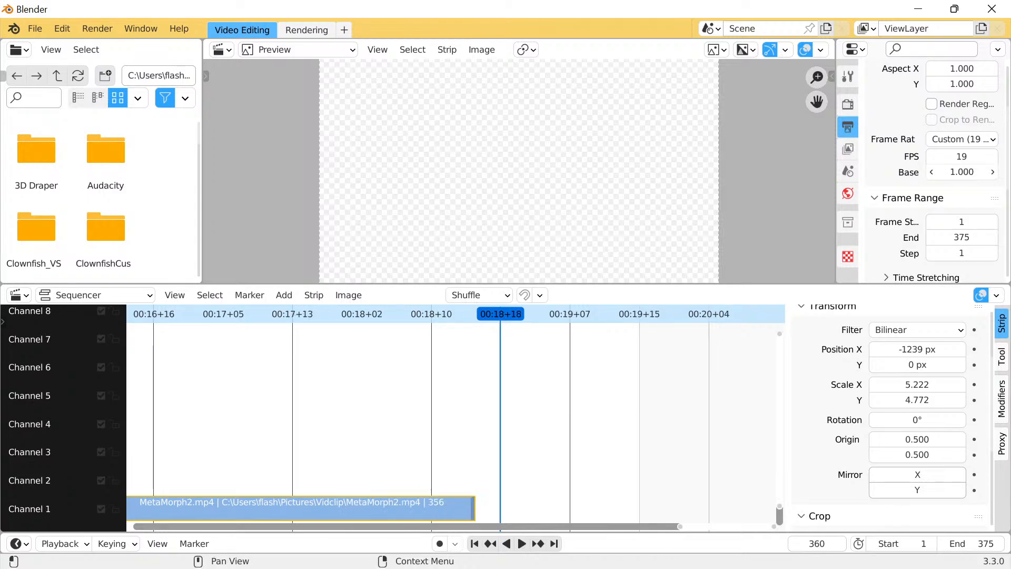
left_click(931, 172)
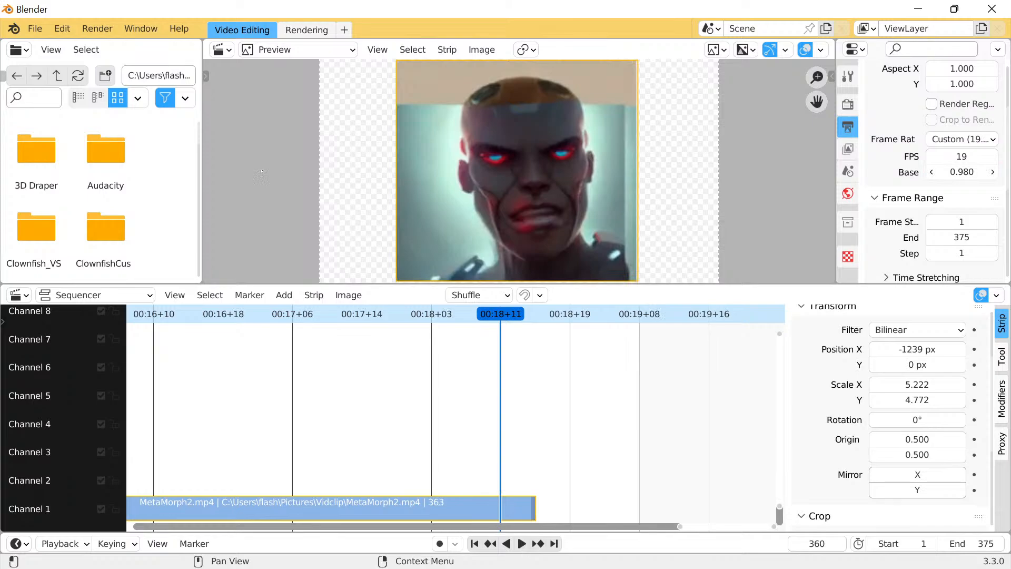
Set the frame rate base to 0.97 for the MetaMorph2 sequence
left_click(961, 172)
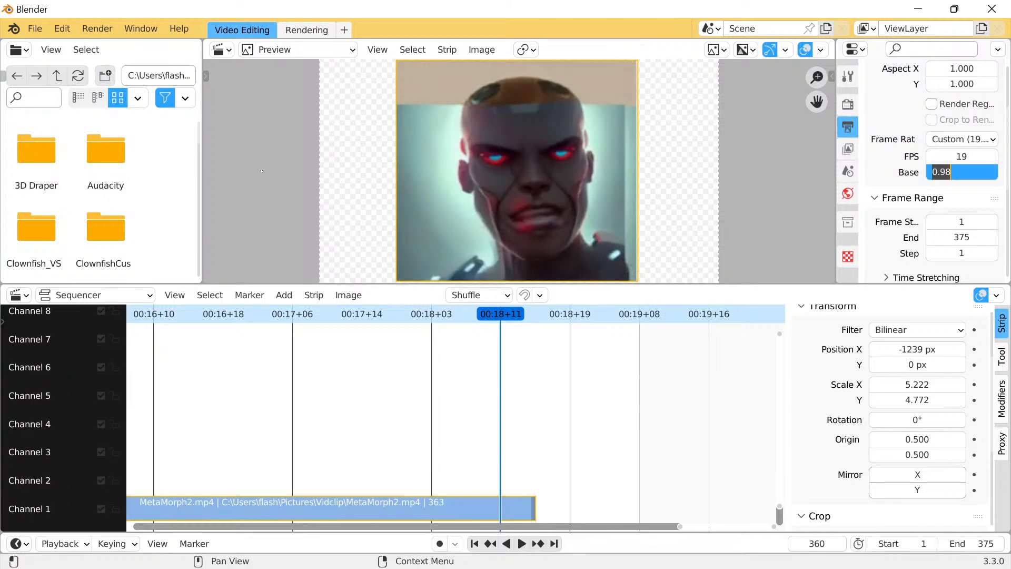
left_click(962, 172)
key("BackSpace")
type("7")
key("Return")
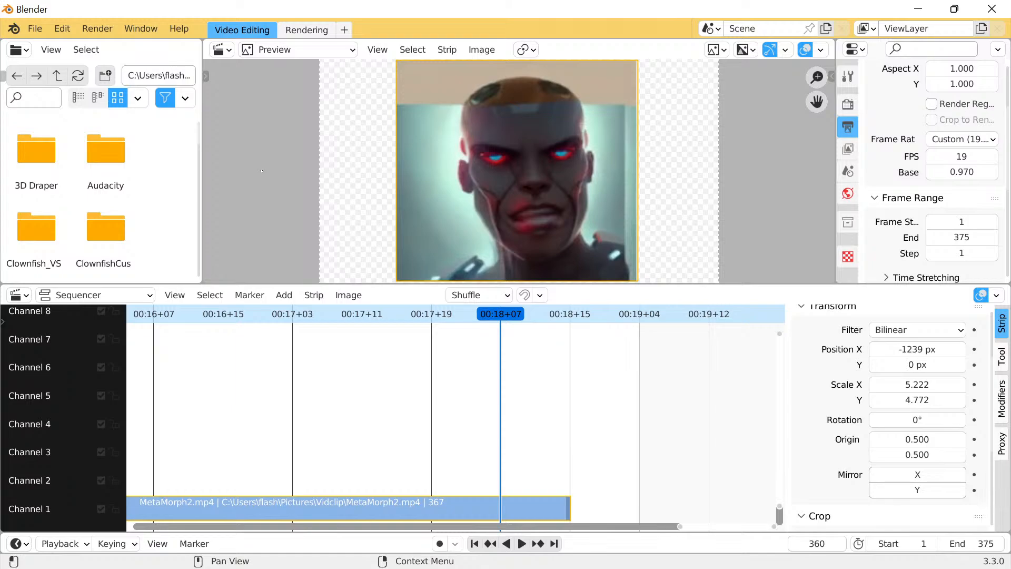
Try a frame rate base of 0.975 and step back to frame 357
left_click(954, 172)
left_click(940, 172)
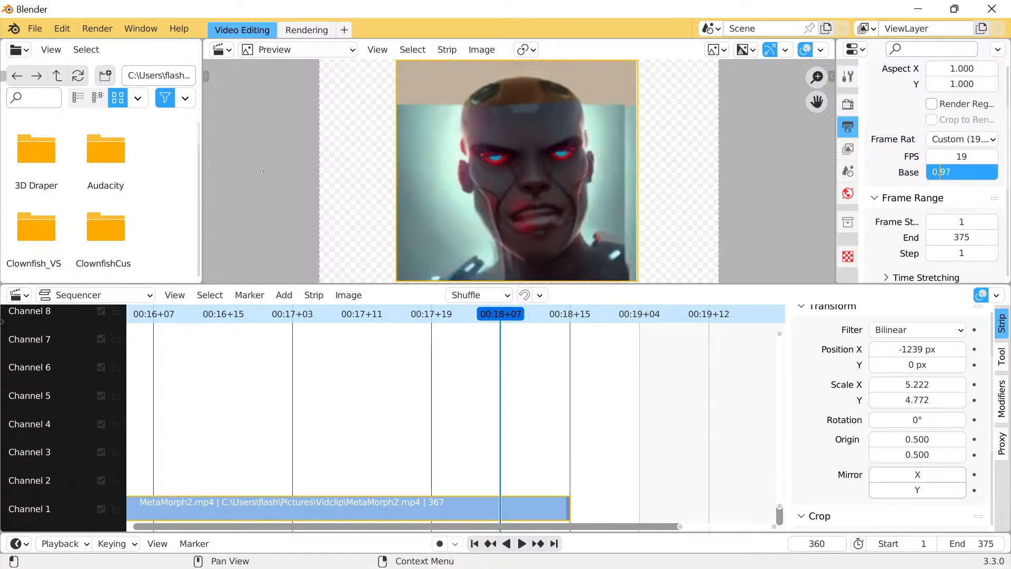
left_click_drag(945, 172, 951, 172)
type("75")
key("Return")
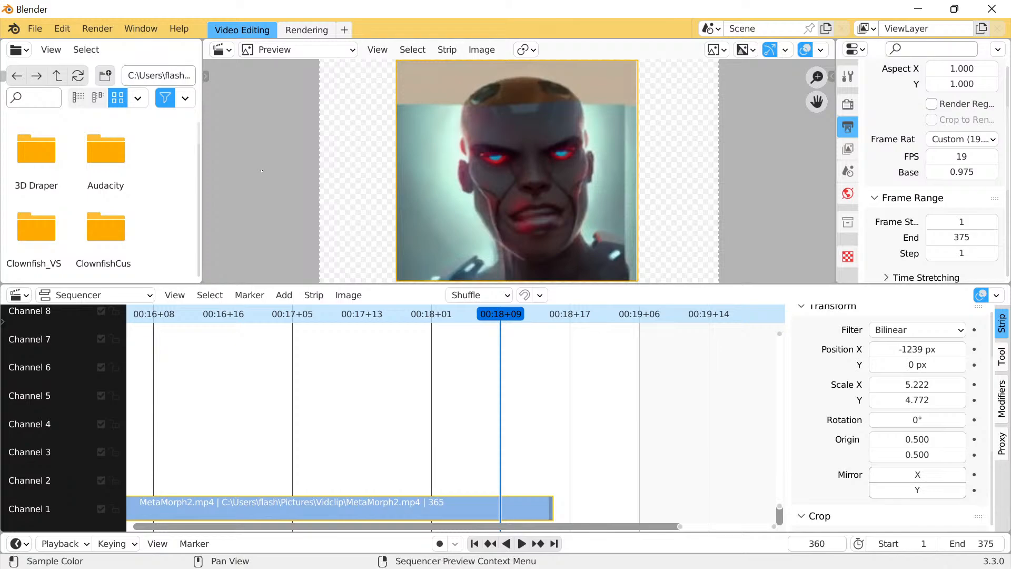
key("Left")
key("Left")
key("Left")
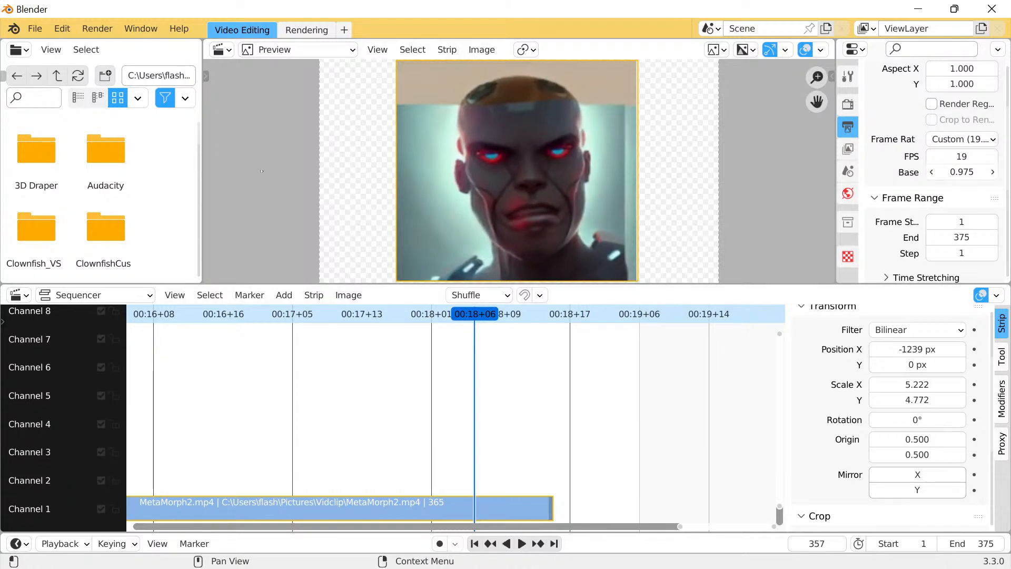
Reset the frame rate base to 0.970 and move the playhead to the MetaMorph2 strip's end at frame 368
left_click(961, 172)
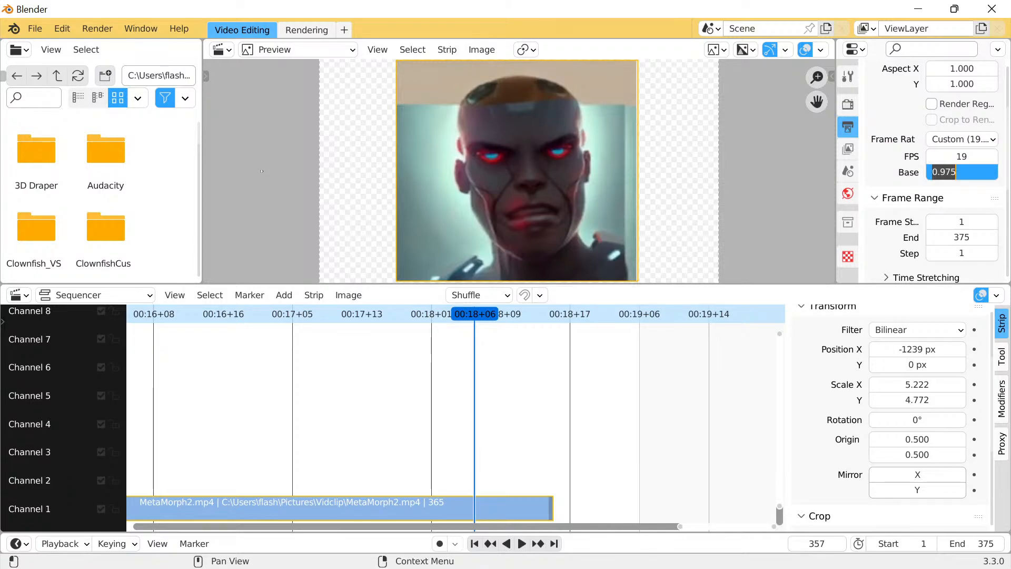
key("End")
key("BackSpace")
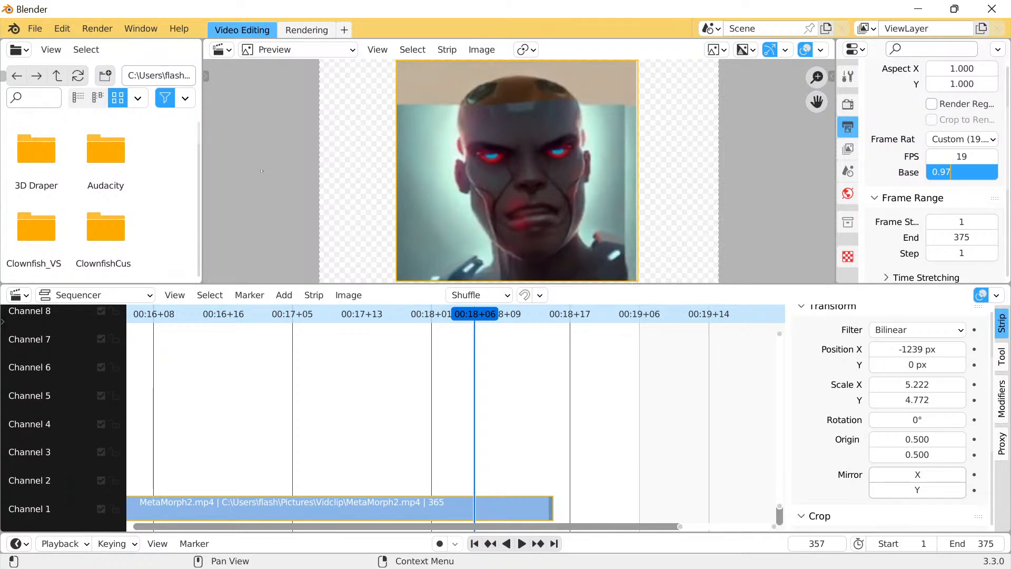
key("Return")
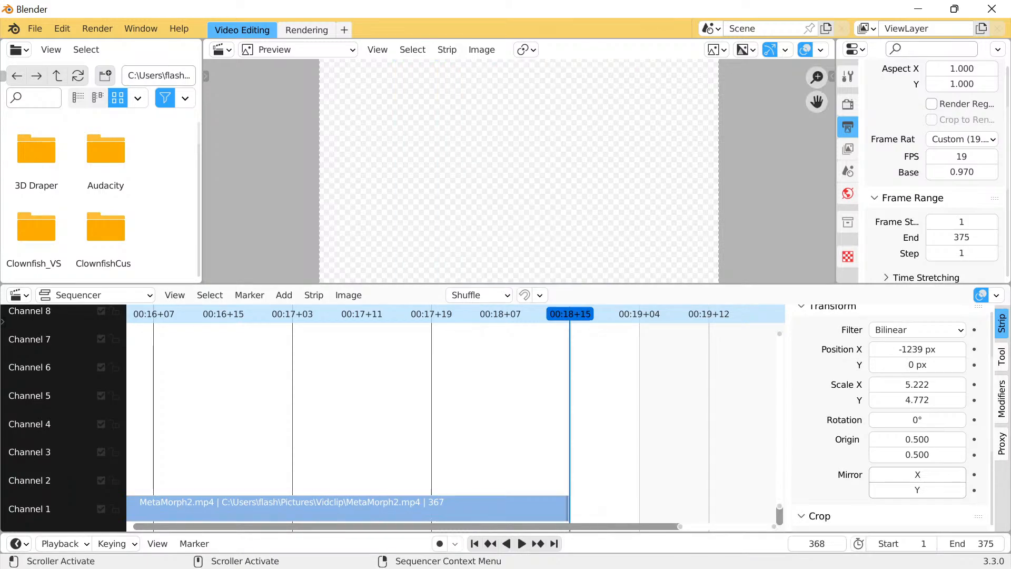
scroll(455, 419, "down", 5)
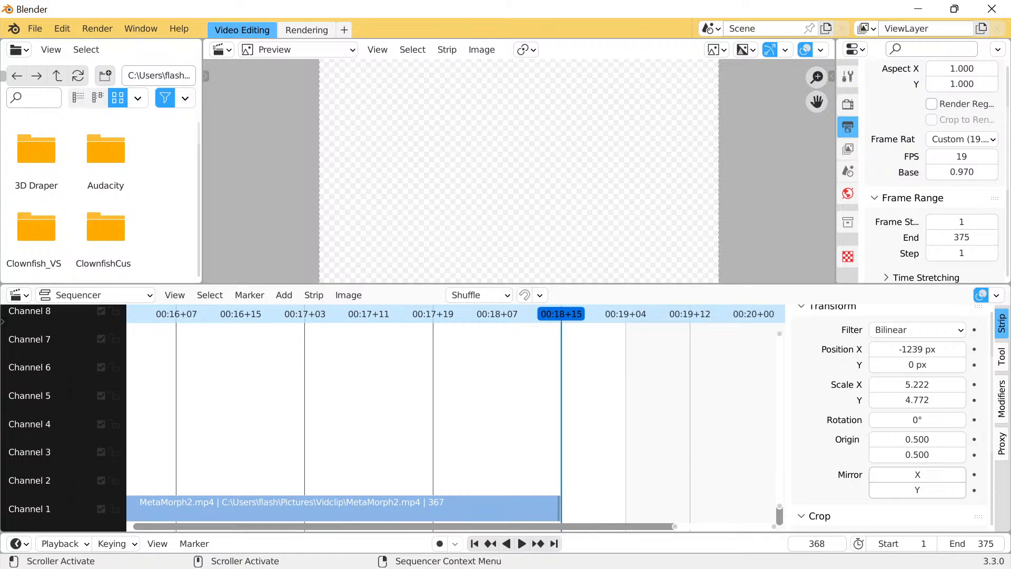
scroll(454, 419, "down", 1)
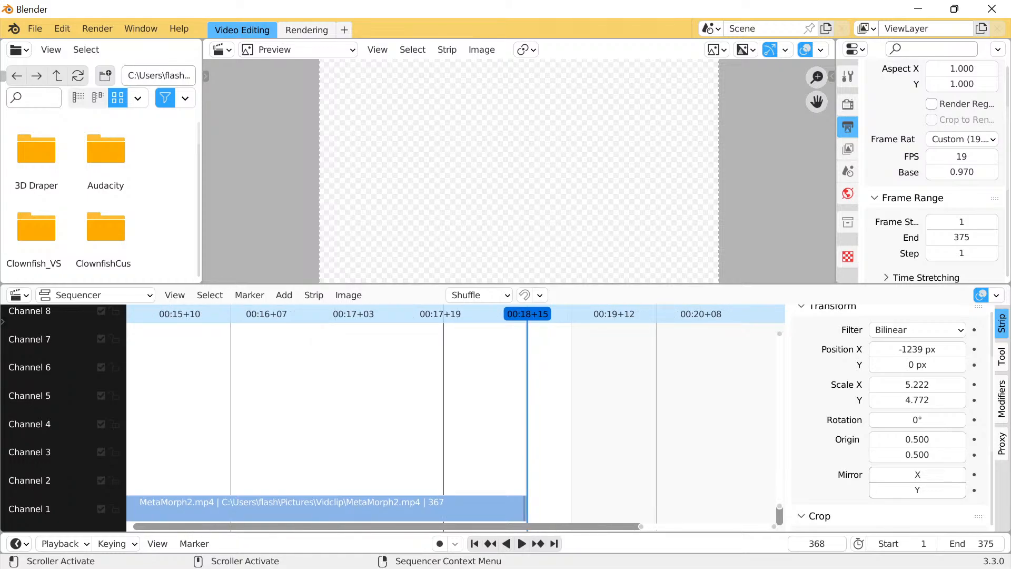
Move the sequencer playhead past the MetaMorph2 strip's end to frame 375
scroll(455, 419, "down", 2)
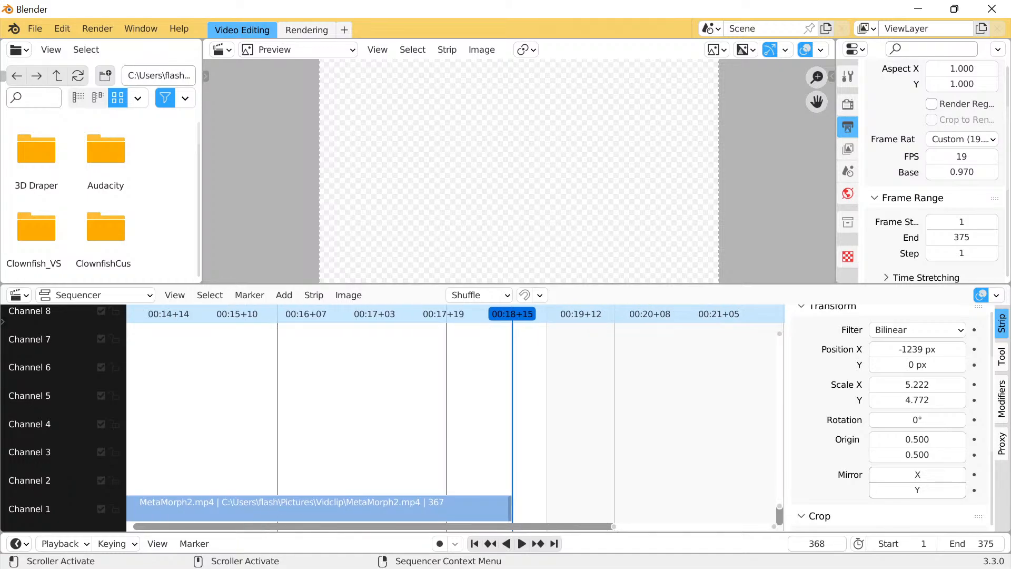
left_click(547, 313)
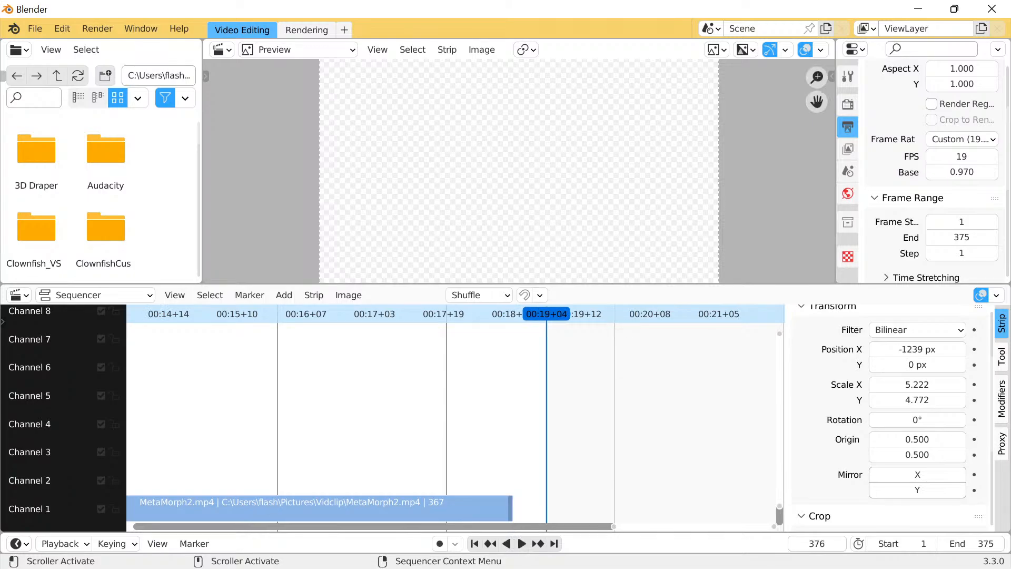
key("Left")
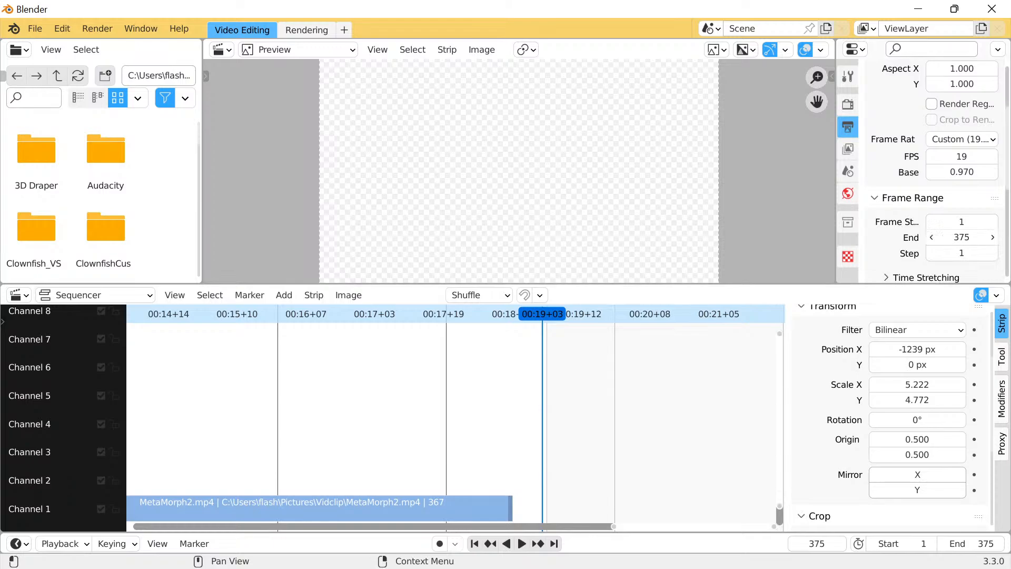
Set the frame rate base to 0.950 and place the playhead back on frame 375 at the strip's end
scroll(961, 237, "down", 1)
left_click(961, 232)
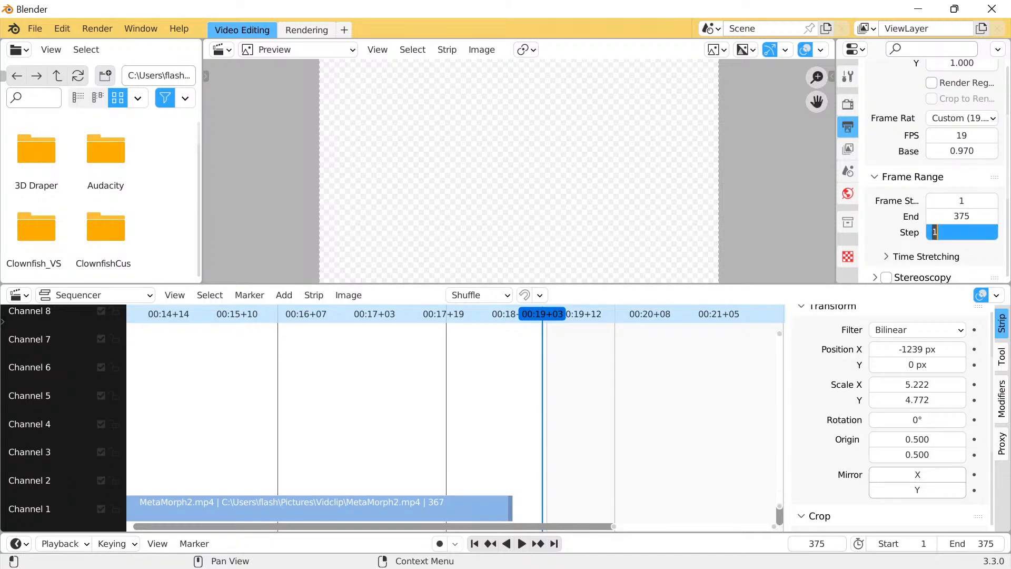
key("Return")
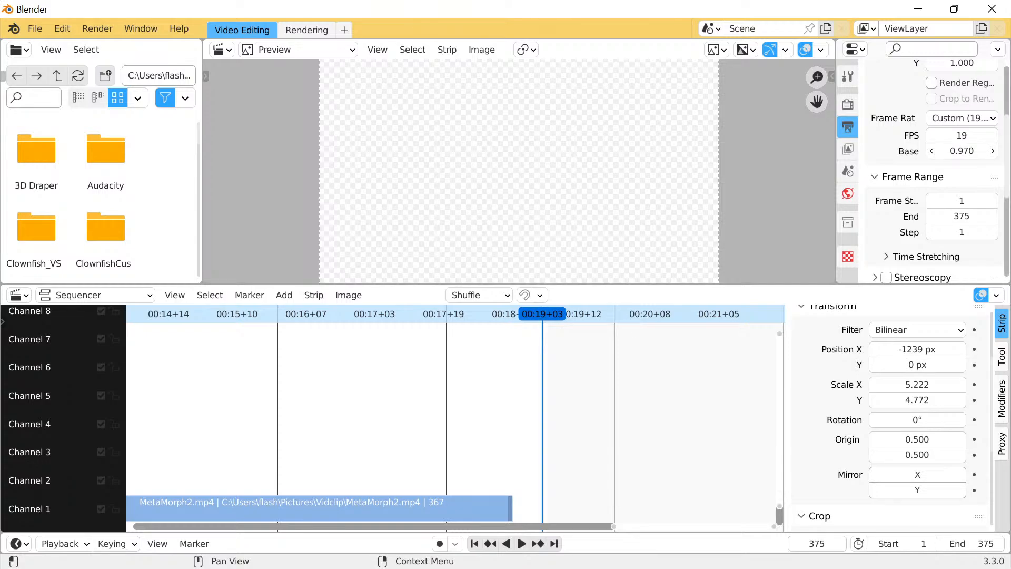
left_click(931, 151)
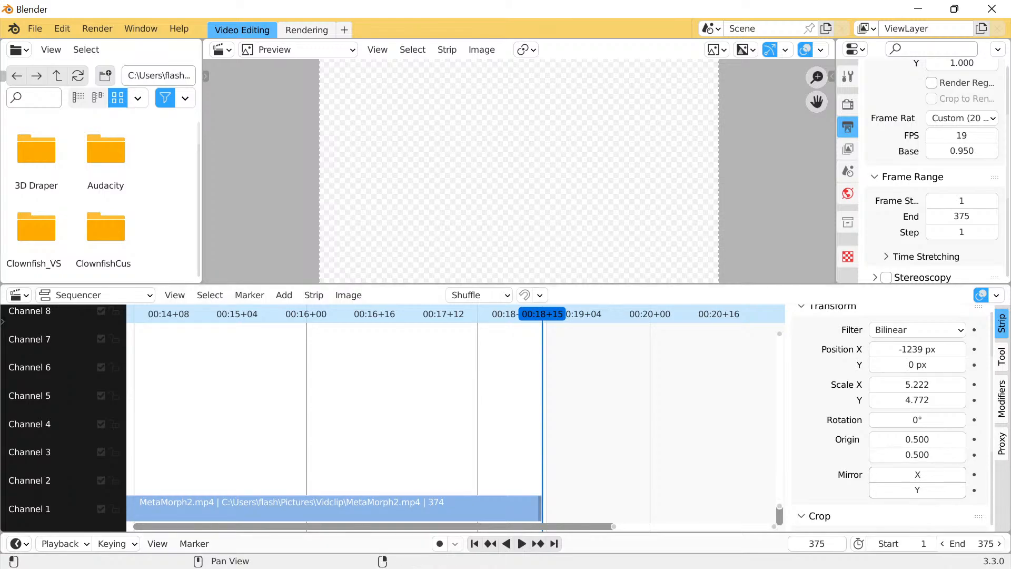
left_click(611, 314)
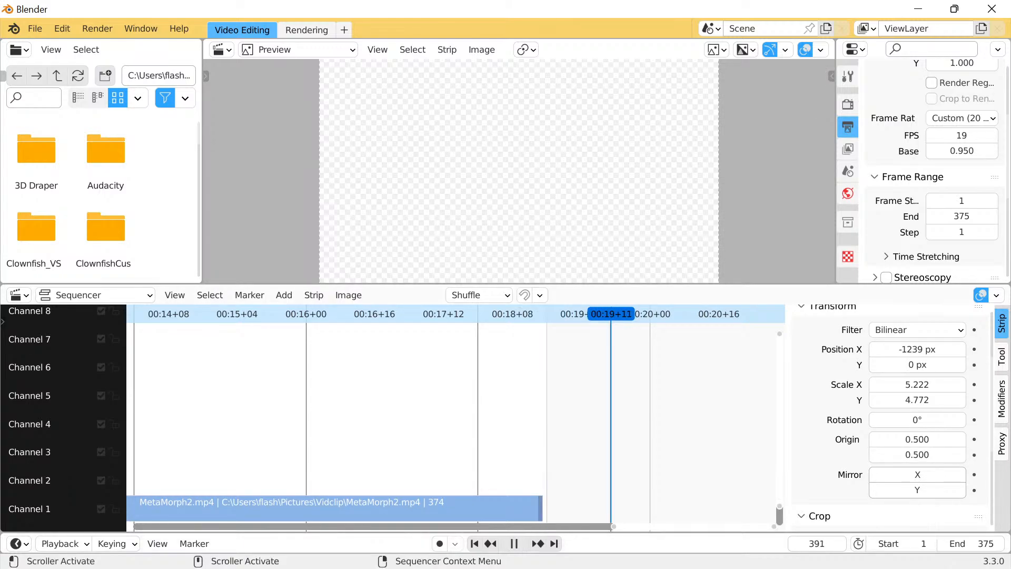
left_click(542, 314)
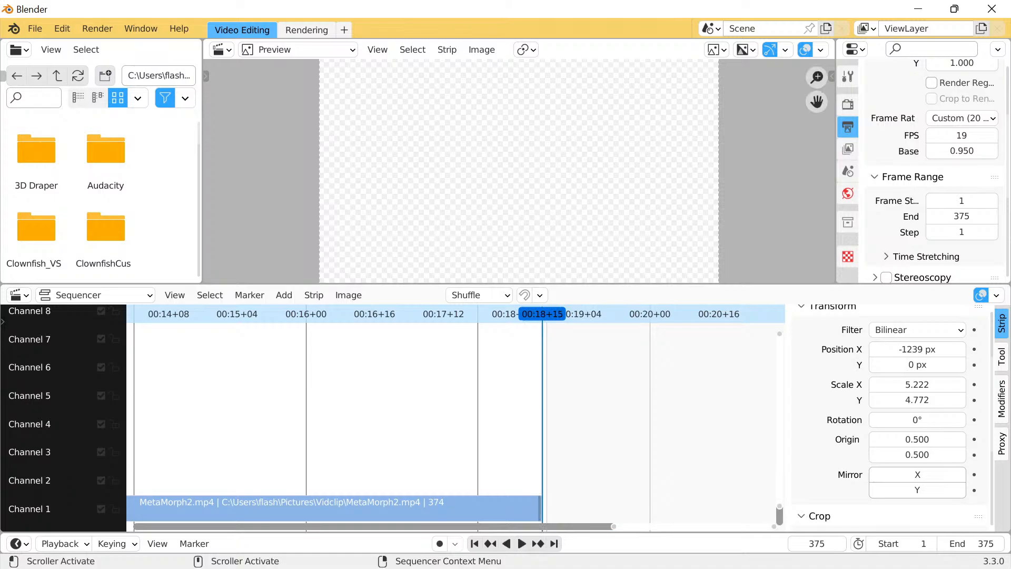
Bring the whole MetaMorph2 strip into view, render the animation, and return to the project window holding the driving audio
left_click_drag(614, 526, 134, 526)
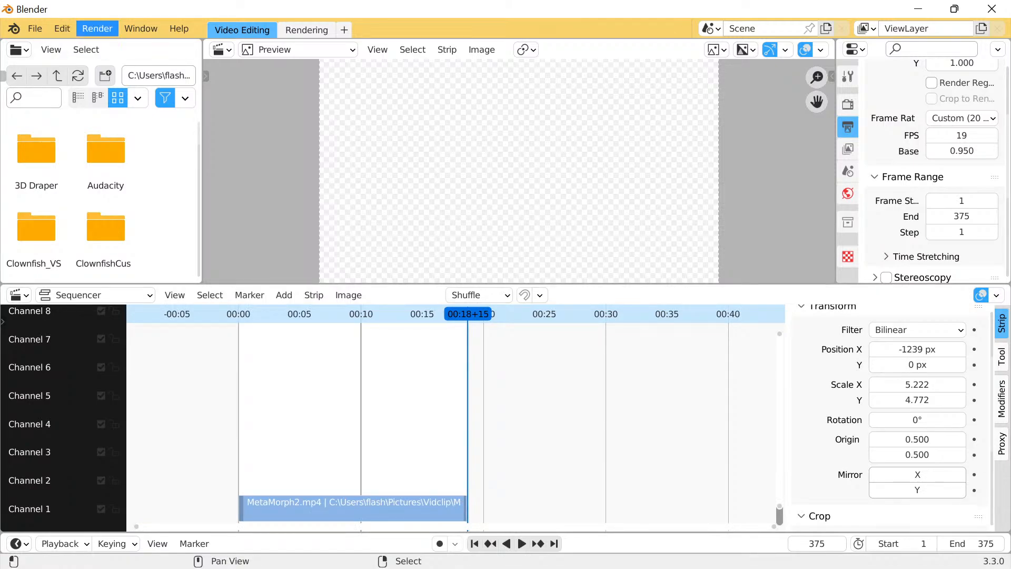
left_click(98, 28)
left_click(139, 62)
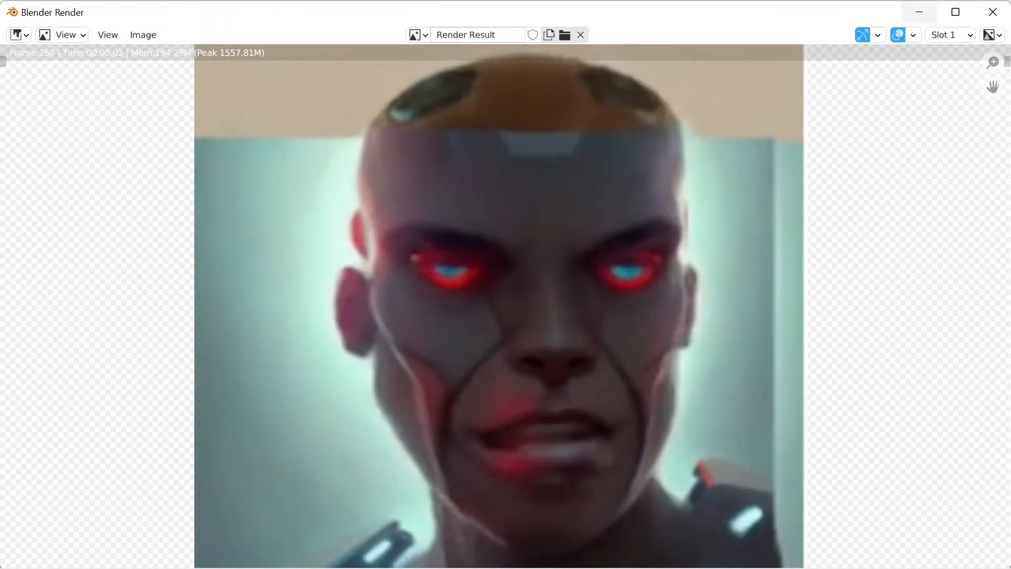
left_click(919, 12)
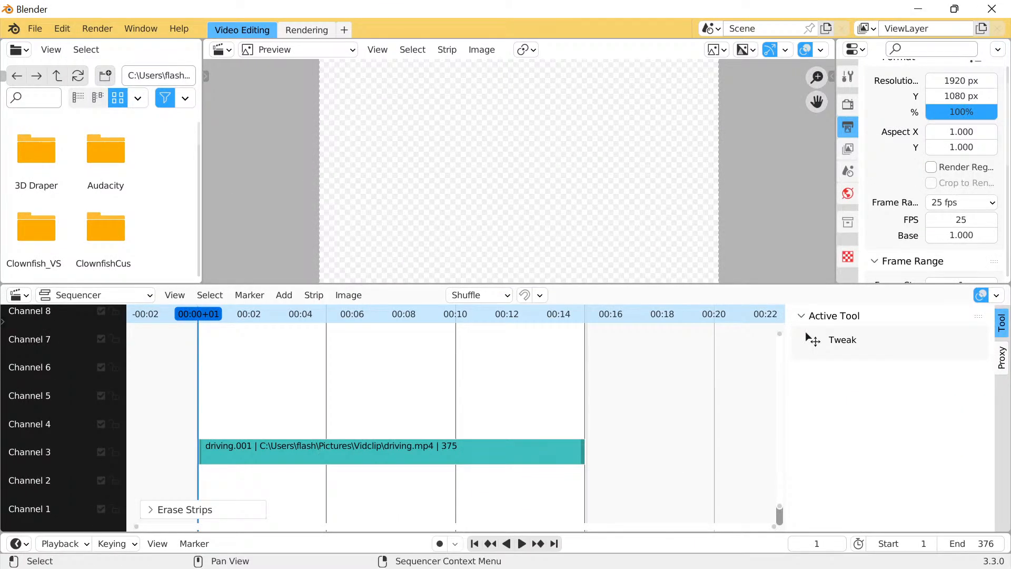
Add the rendered clip 0001-0375.mp4 as a movie strip at frame 1 beneath the driving.001 audio strip
left_click(284, 295)
left_click(303, 365)
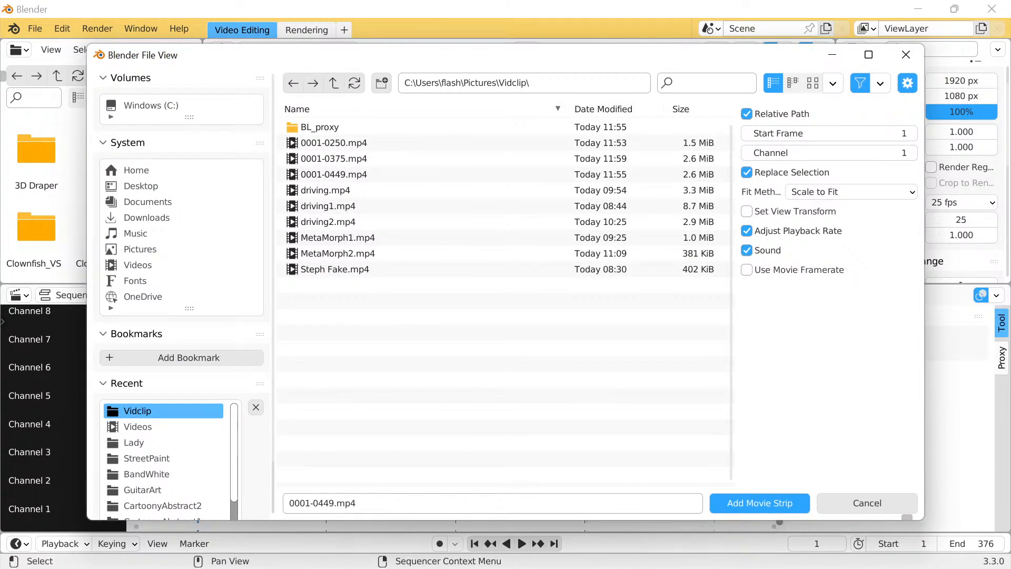
left_click(333, 158)
left_click(760, 503)
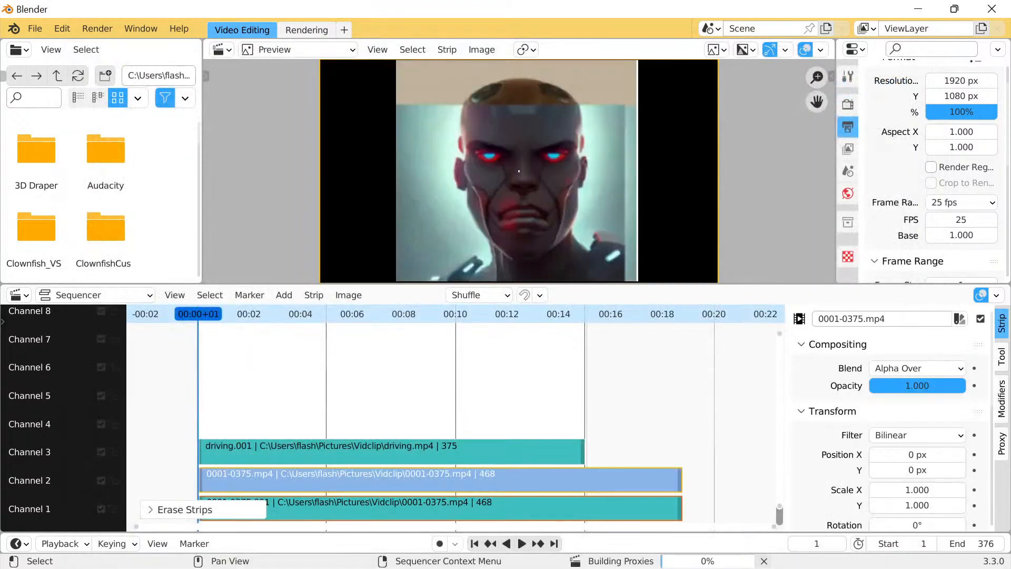
scroll(456, 411, "down", 5)
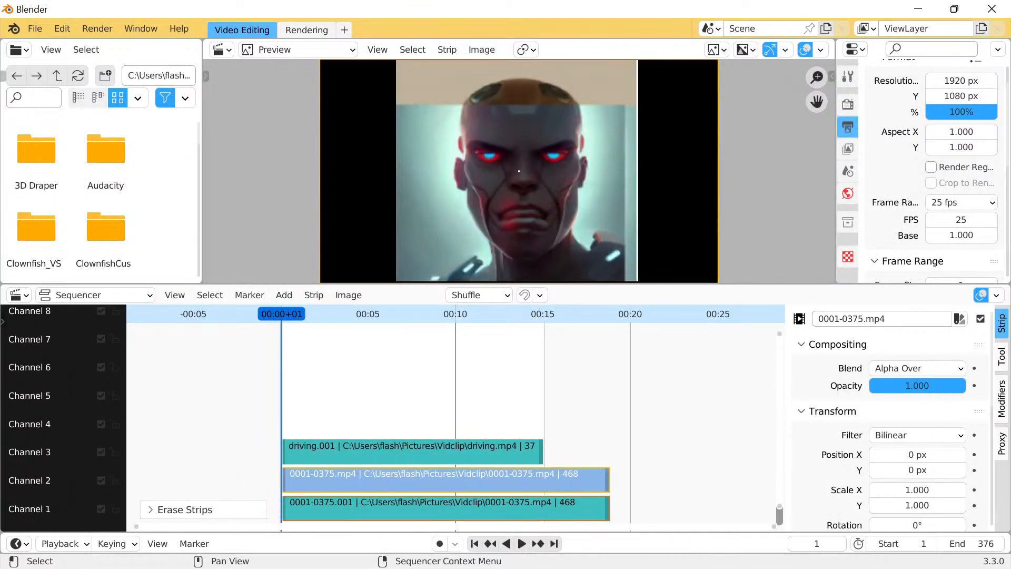
scroll(456, 411, "down", 1)
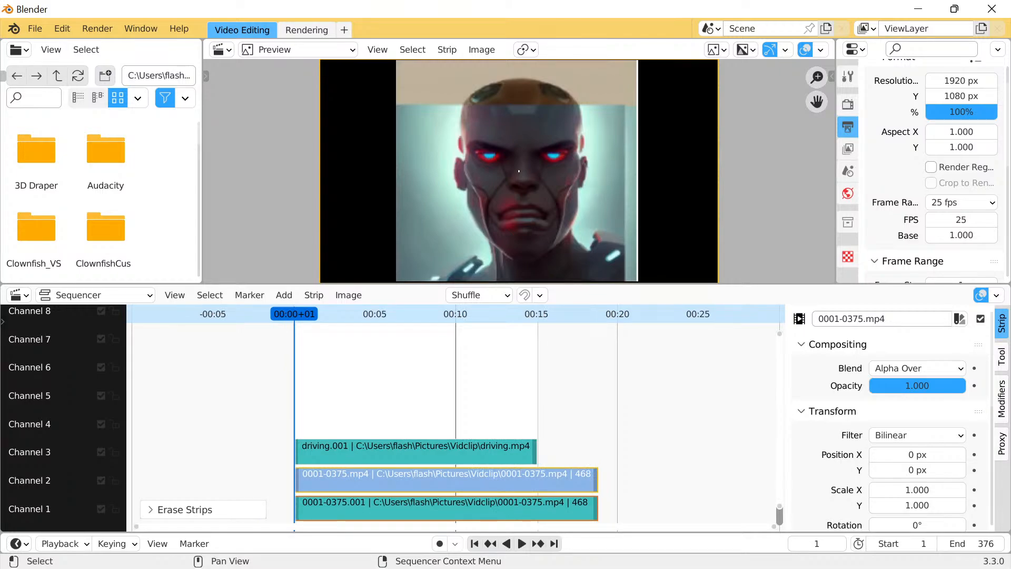
Select the driving.001 audio strip and play the sequence to frame 375 to check its sync with the clip
left_click(416, 452)
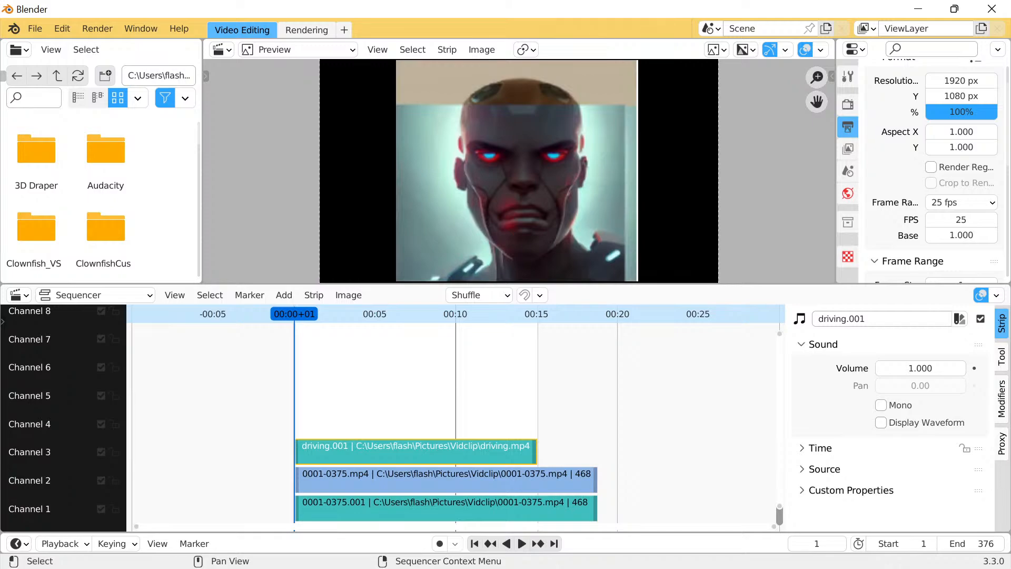
key("space")
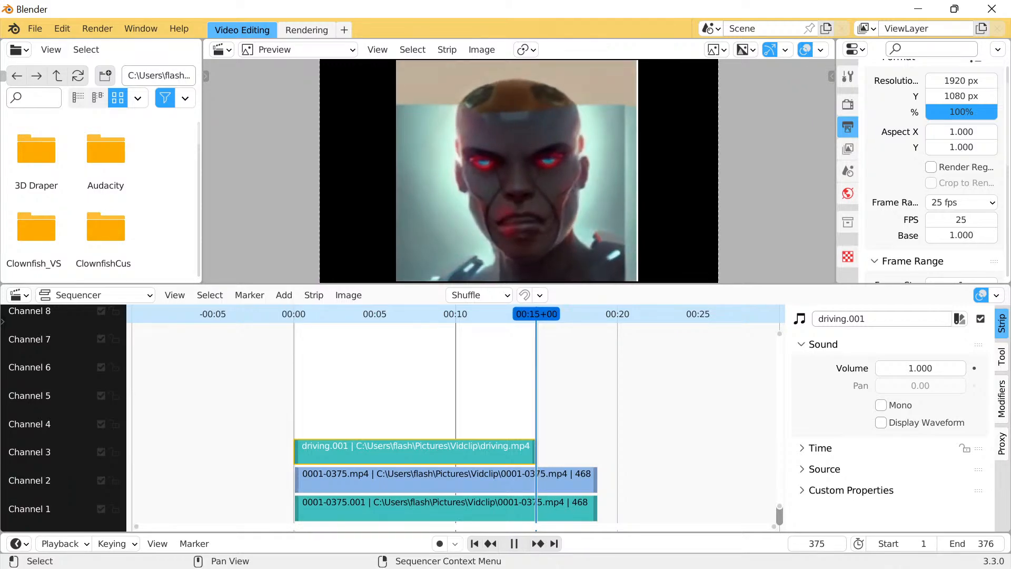
key("space")
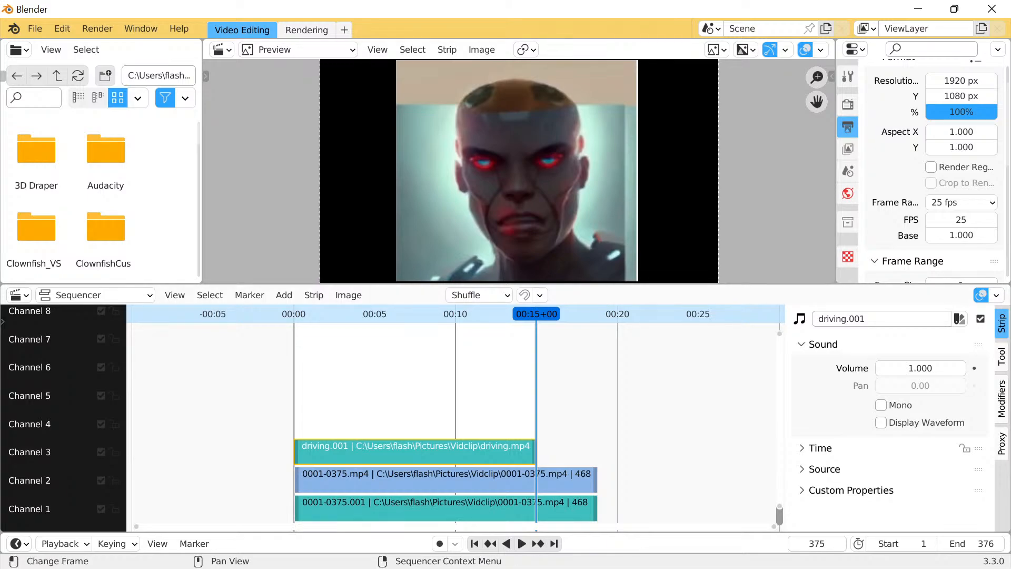
Switch to the MetaMorph2 project window and set its frame rate to 25 FPS
mouse_move(636, 551)
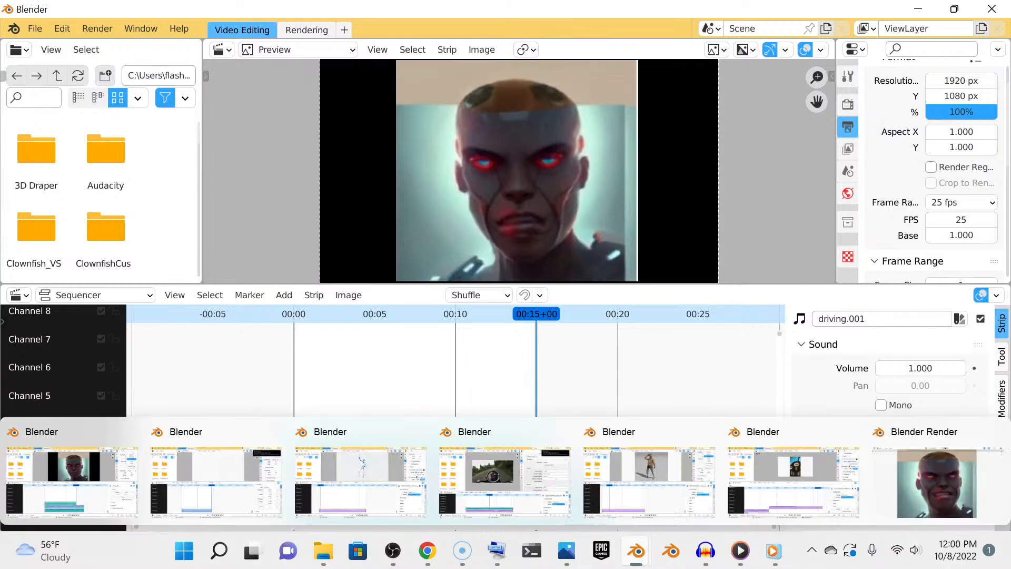
left_click(215, 481)
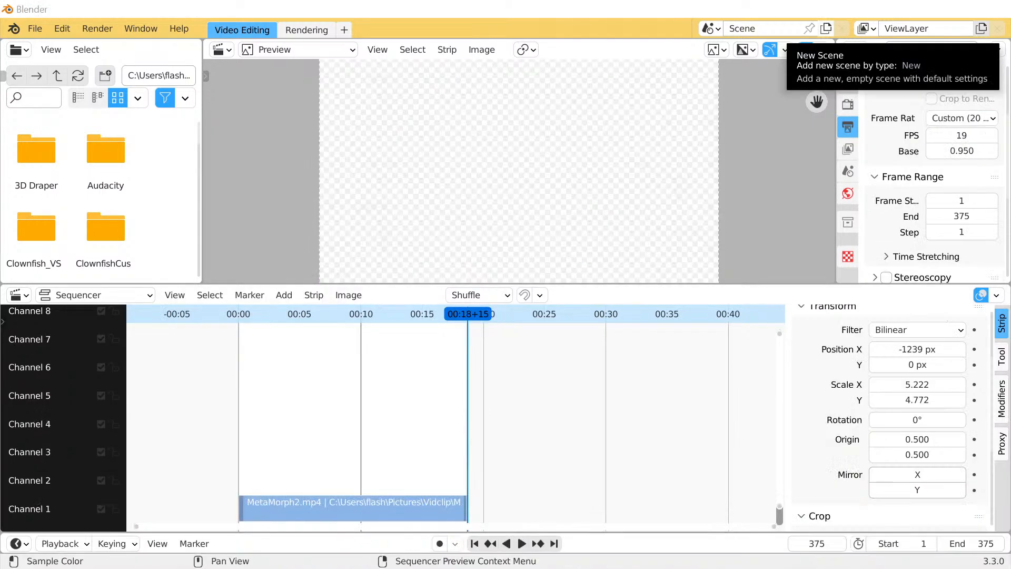
scroll(456, 418, "down", 2)
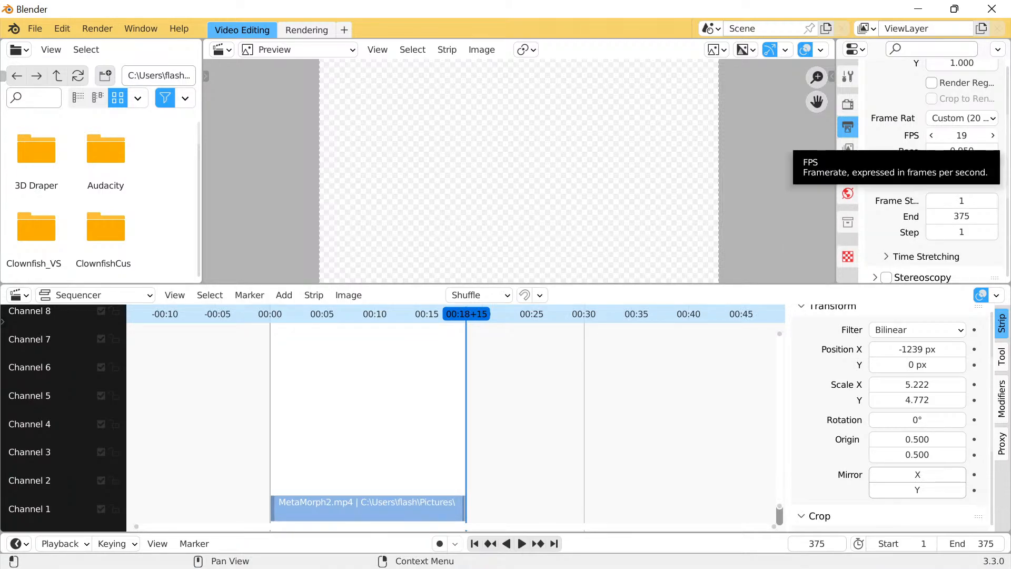
left_click_drag(961, 135, 989, 135)
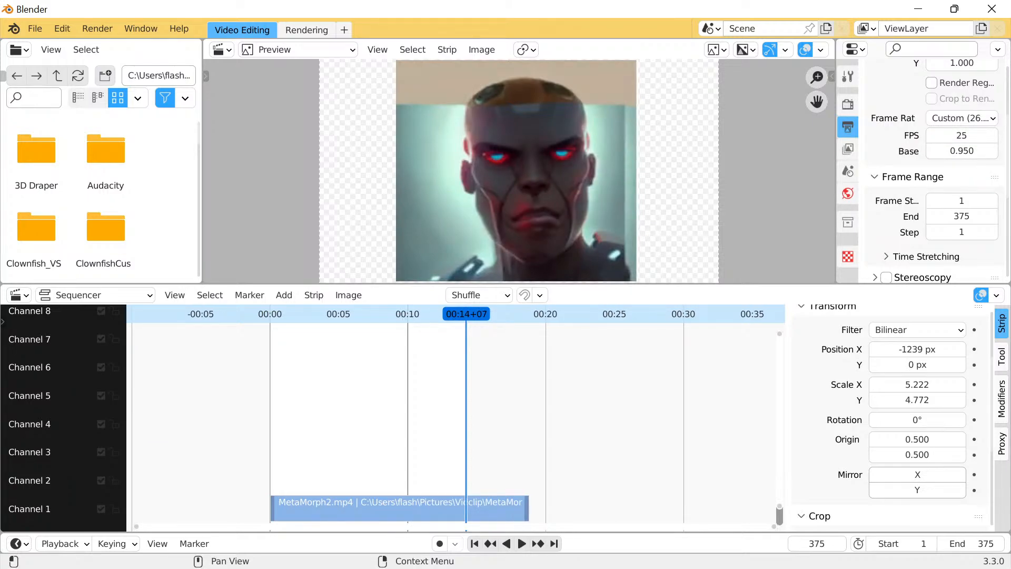
Raise the frame rate base to 1.230 and refine it to 1.250 so the MetaMorph2 strip ends near frame 375
scroll(454, 411, "down", 3)
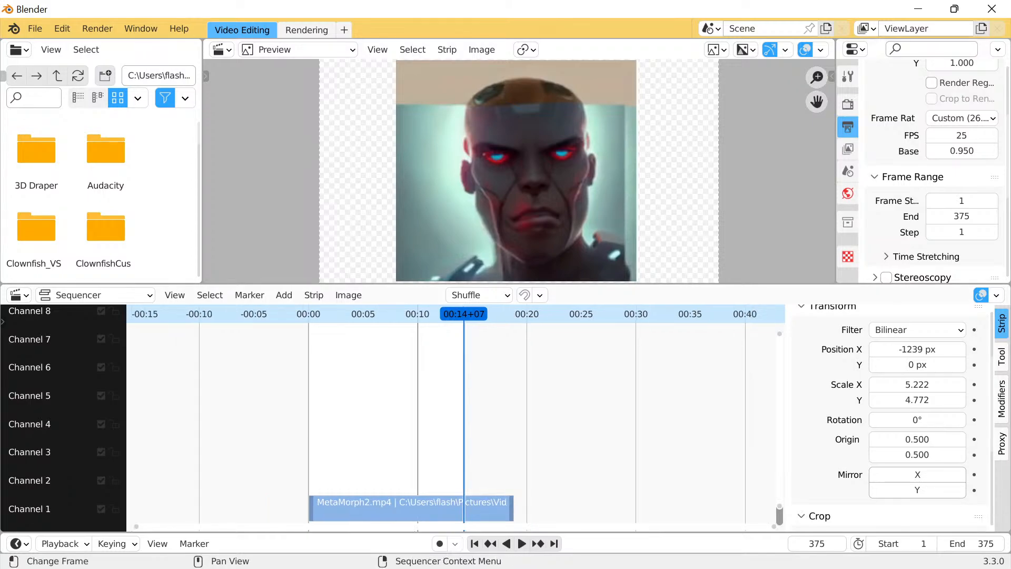
scroll(453, 411, "down", 1)
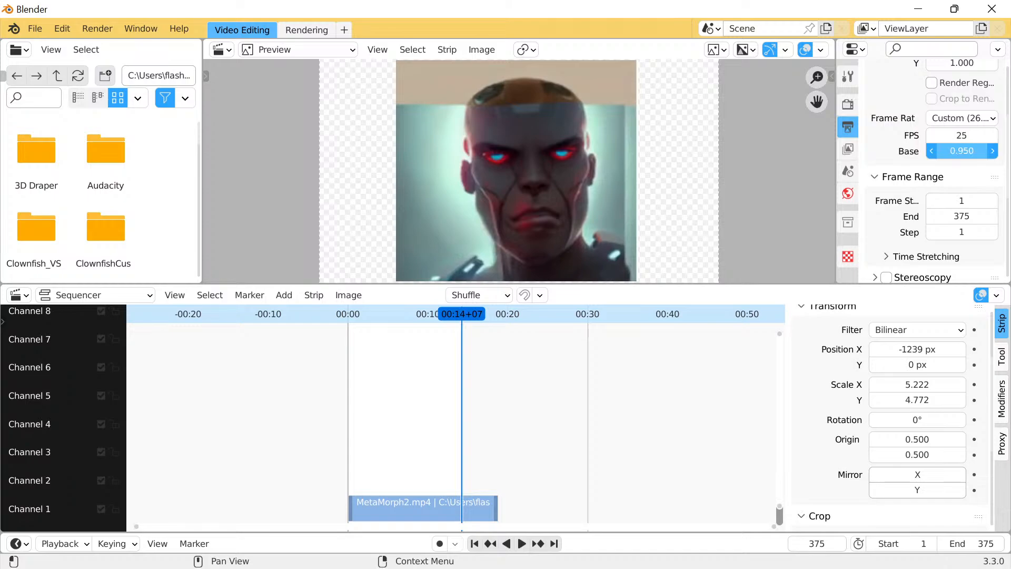
mouse_move(961, 151)
left_mouse_down()
mouse_move(952, 151)
mouse_move(979, 151)
left_mouse_up()
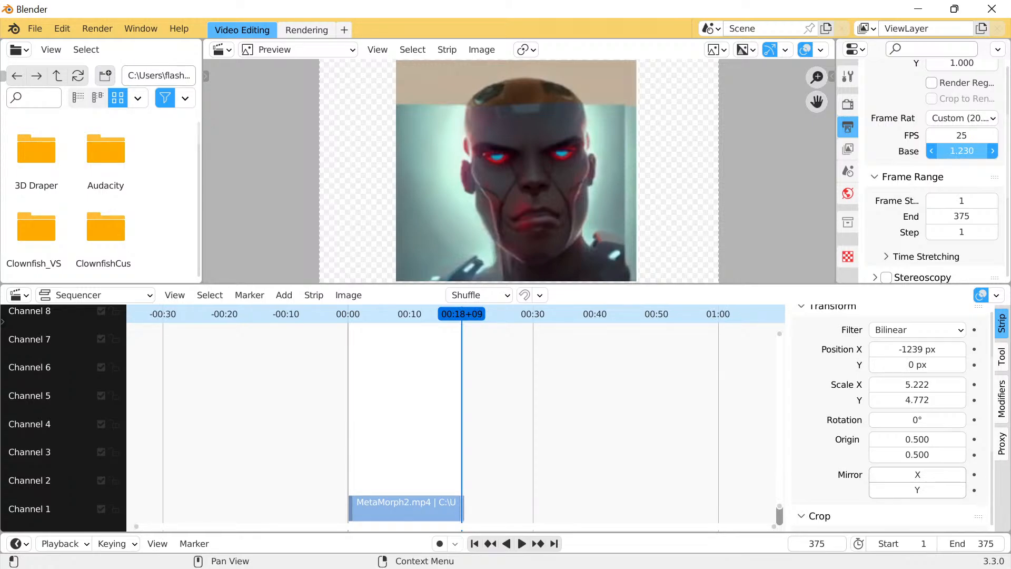
scroll(455, 411, "up", 8)
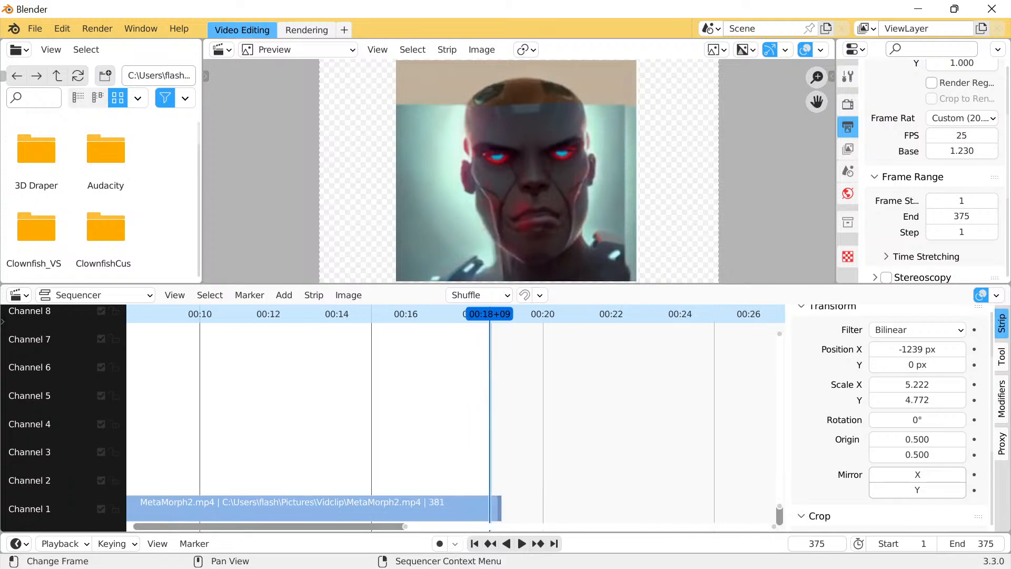
scroll(455, 411, "up", 6)
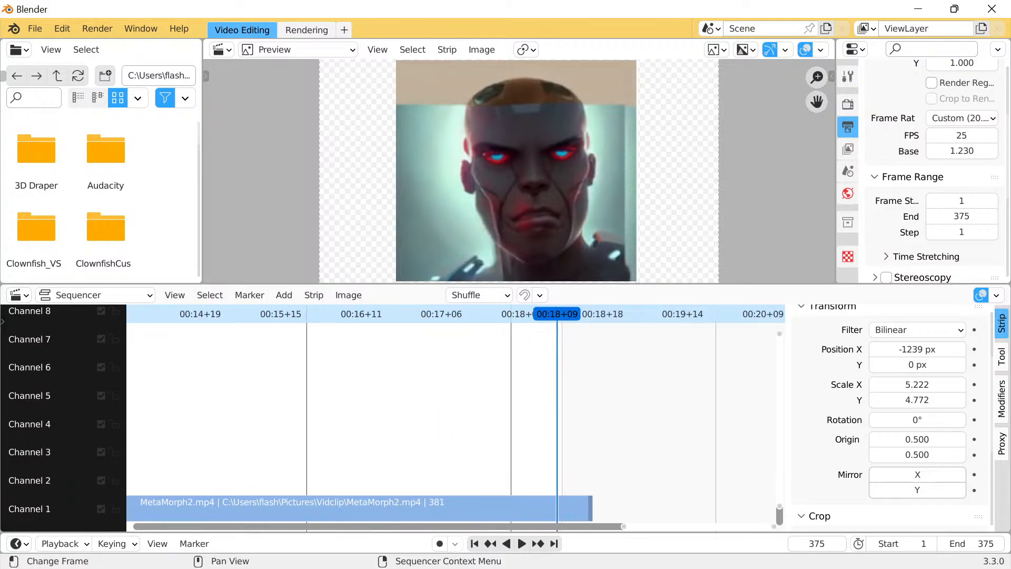
left_click_drag(963, 151, 965, 151)
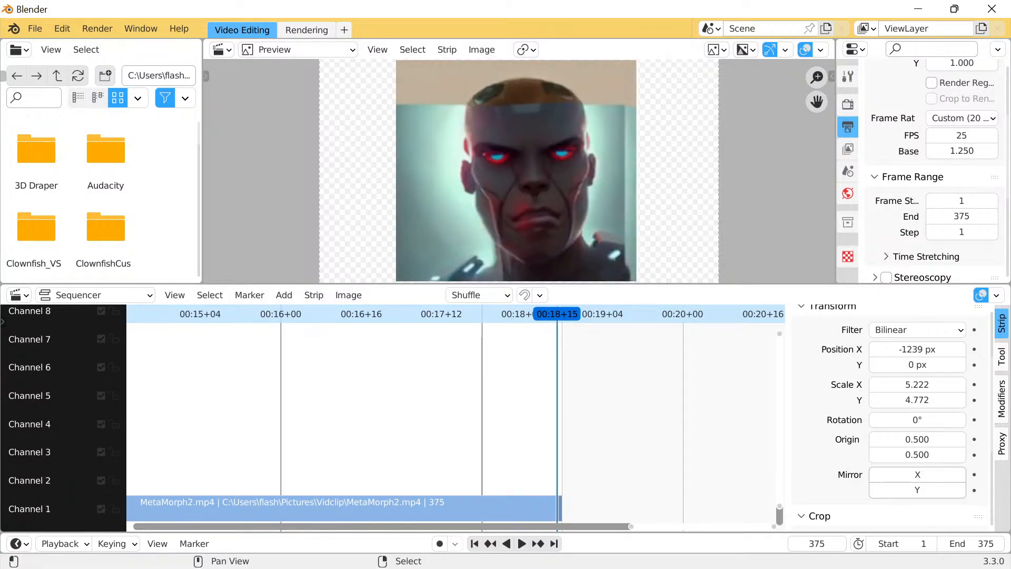
Render the MetaMorph2 animation again and return to the driving audio project window
left_click(97, 29)
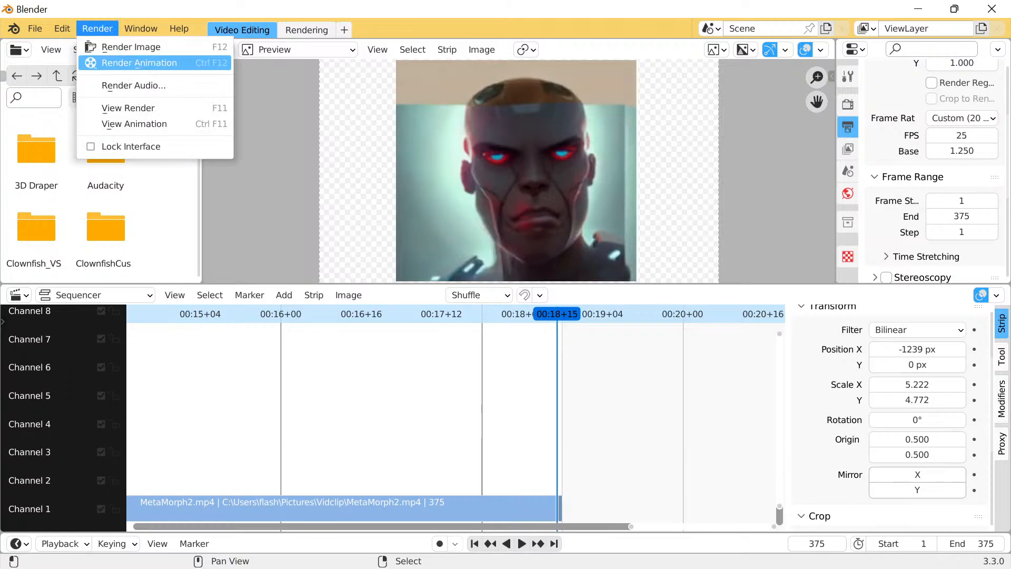
left_click(139, 62)
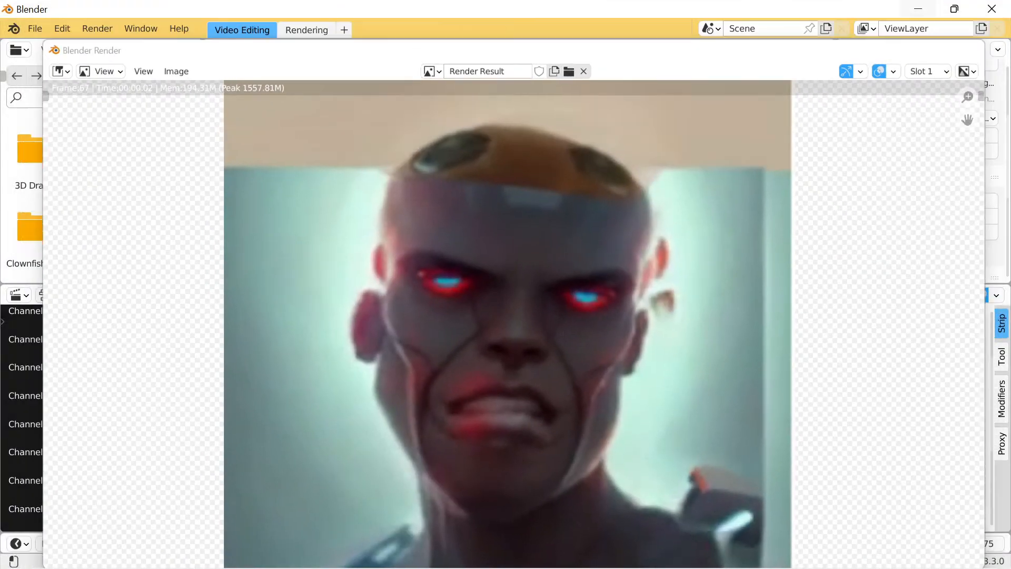
left_click(892, 51)
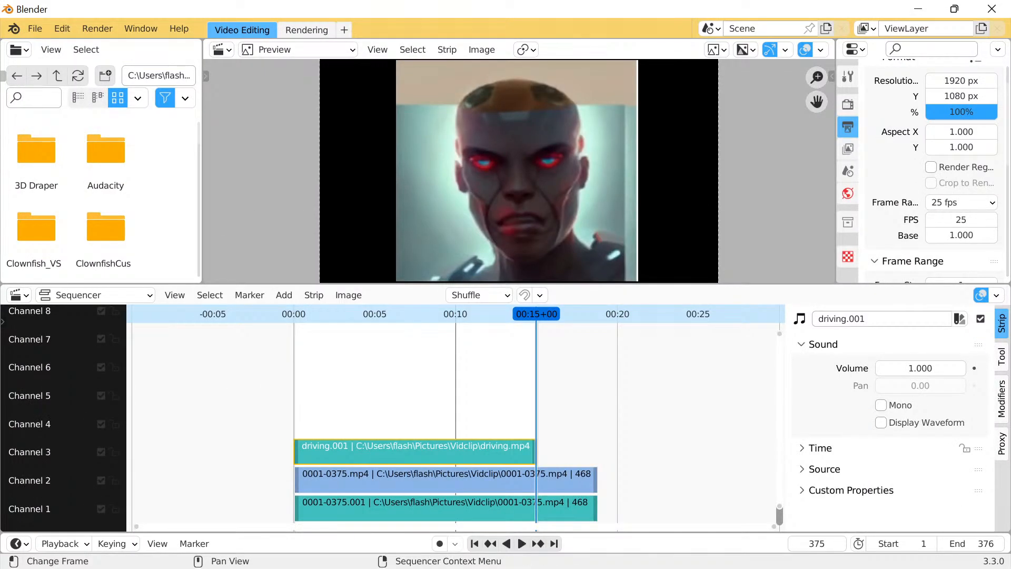
Delete both 0001-0375 strips, keeping the driving.001 audio, and return the playhead to frame 1
left_click_drag(629, 478, 576, 506)
key("Delete")
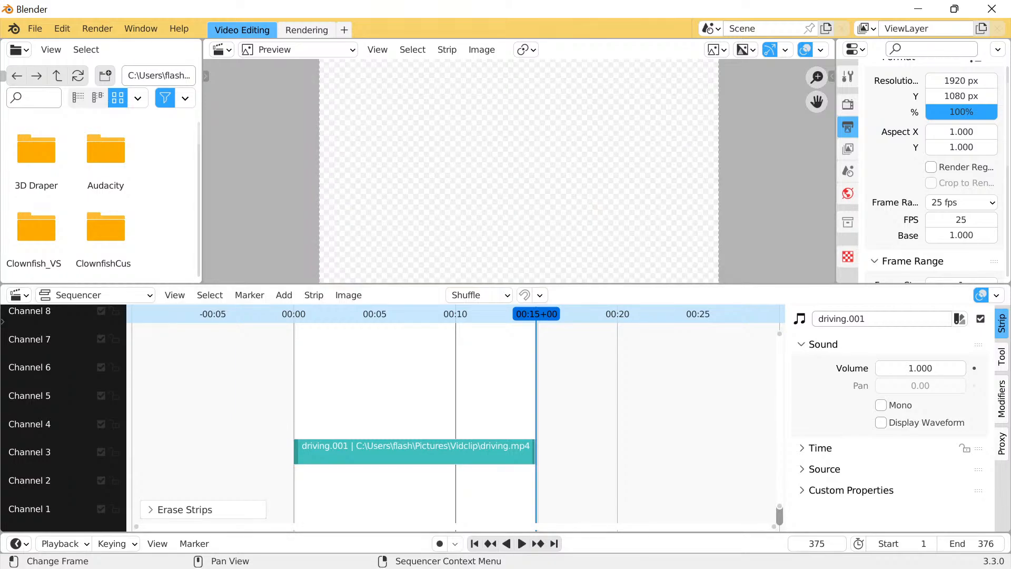
left_click(475, 543)
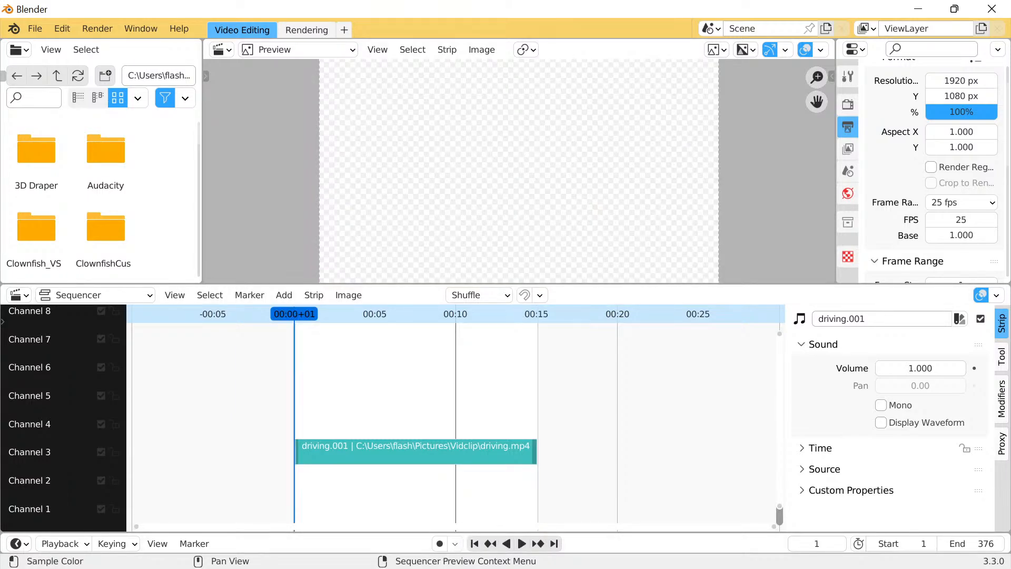
Add 0001-0375.mp4 from the Vidclip folder as a movie strip starting at frame 1 in channel 1
left_click(284, 294)
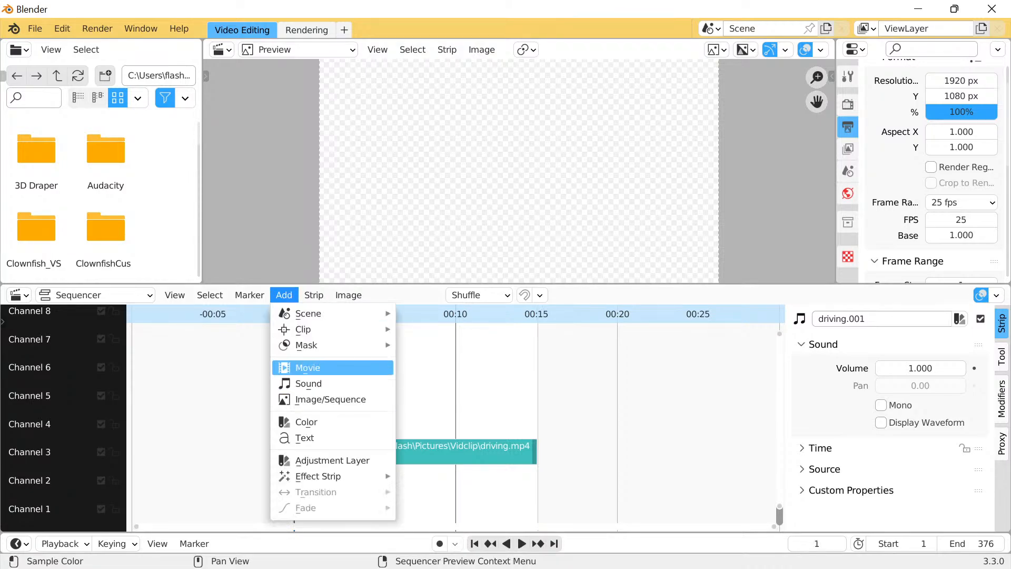
left_click(308, 367)
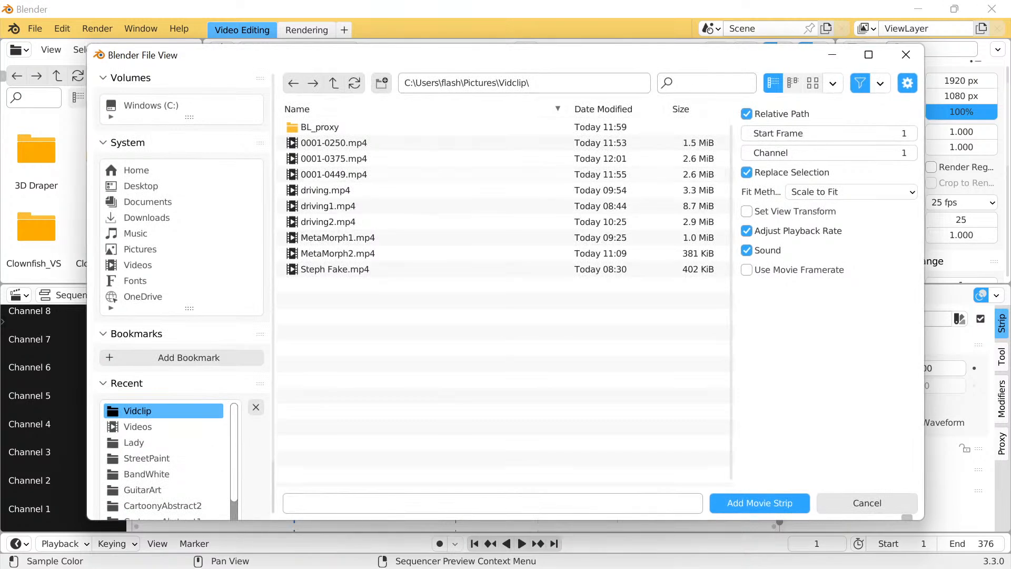
left_click(327, 158)
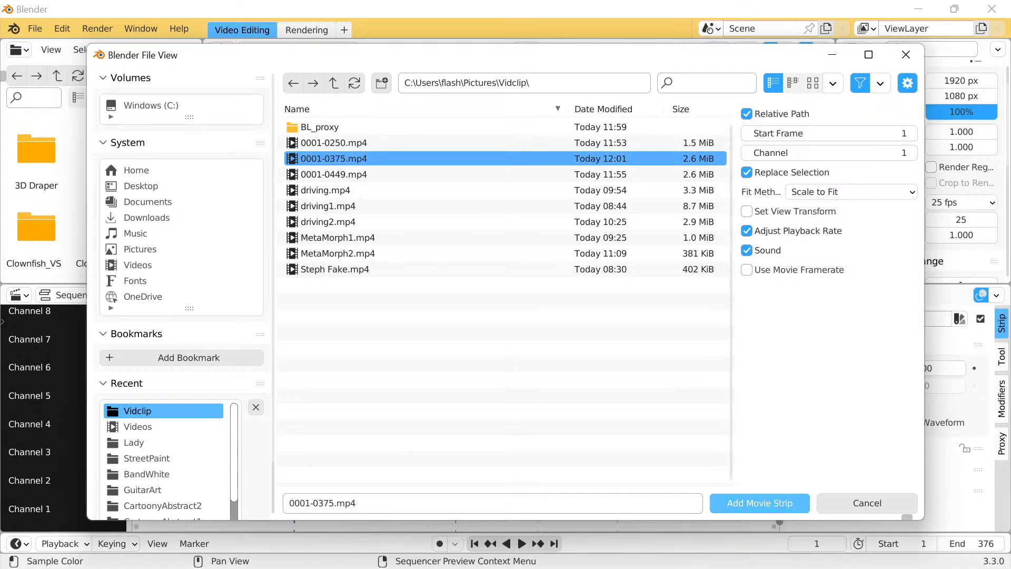
left_click(760, 502)
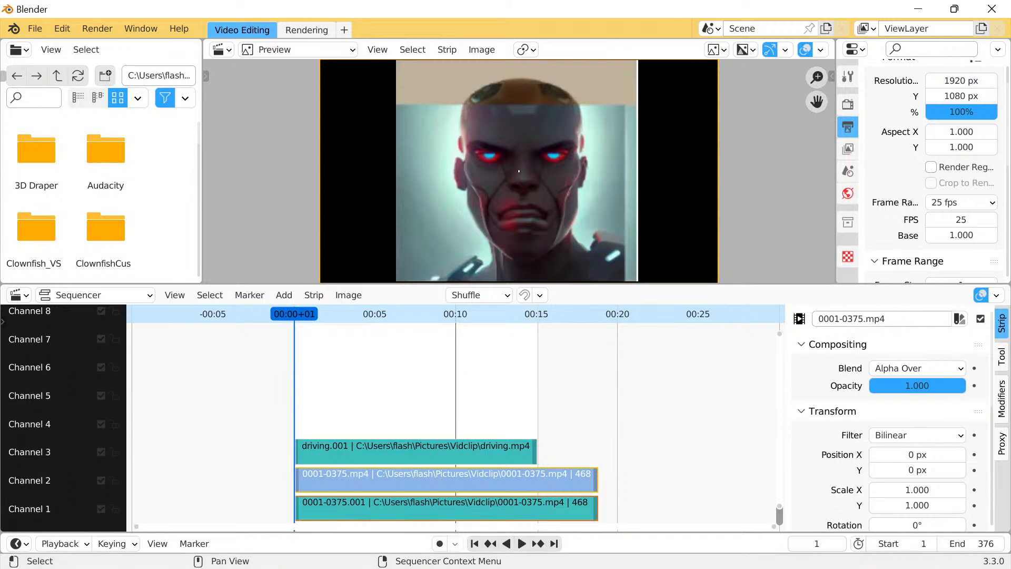
Try to add another movie strip with Use Movie Framerate enabled, without choosing a file
left_click(284, 295)
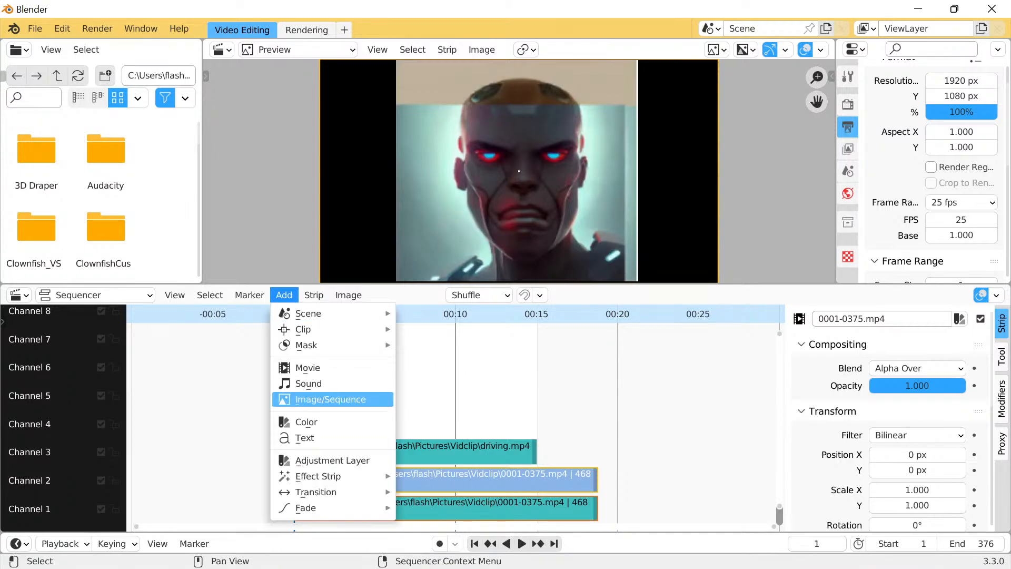
left_click(307, 367)
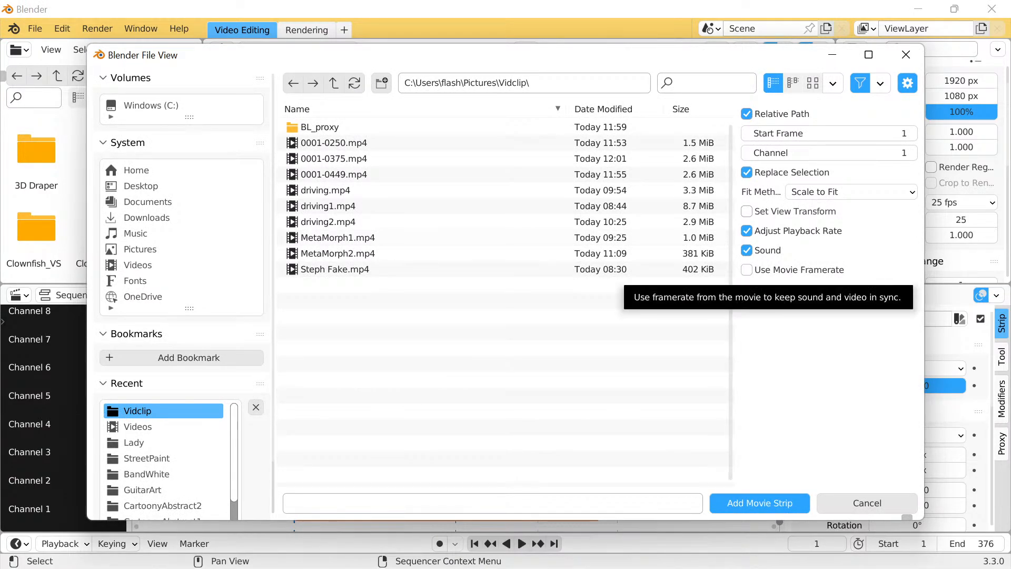
left_click(746, 269)
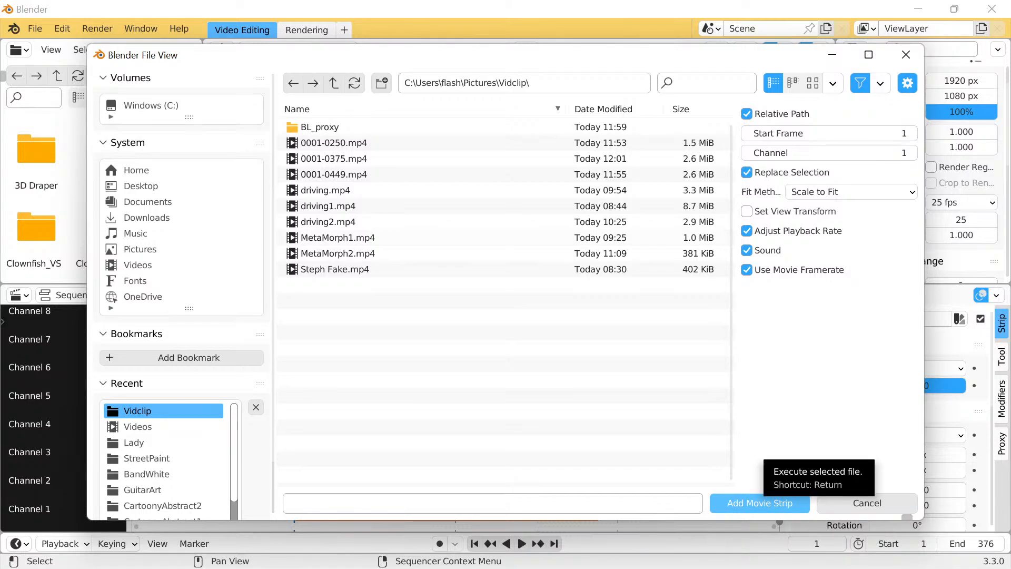
left_click(760, 503)
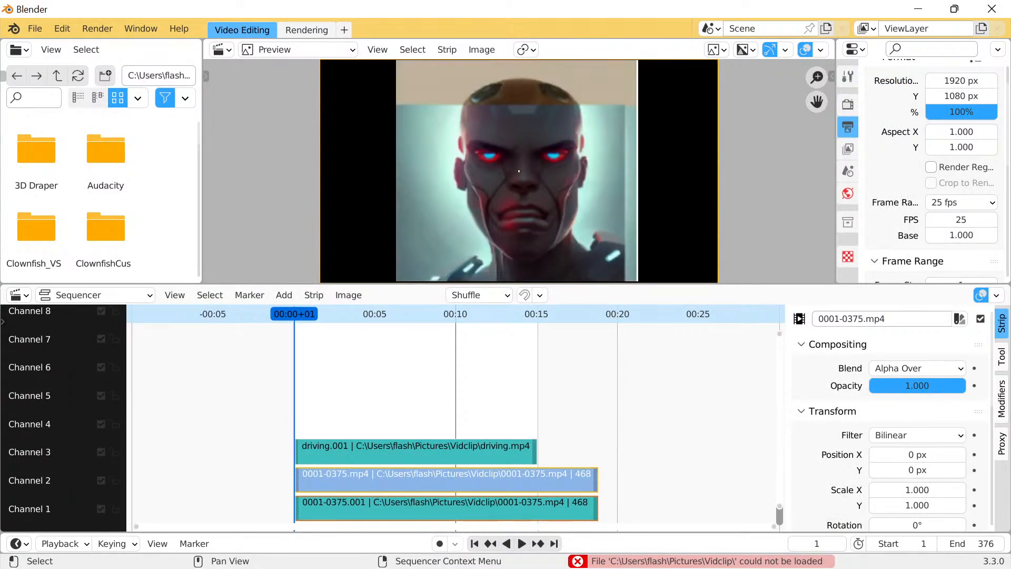
Try to delete the two 0001-0375 strips from channels 1 and 2
key("Delete")
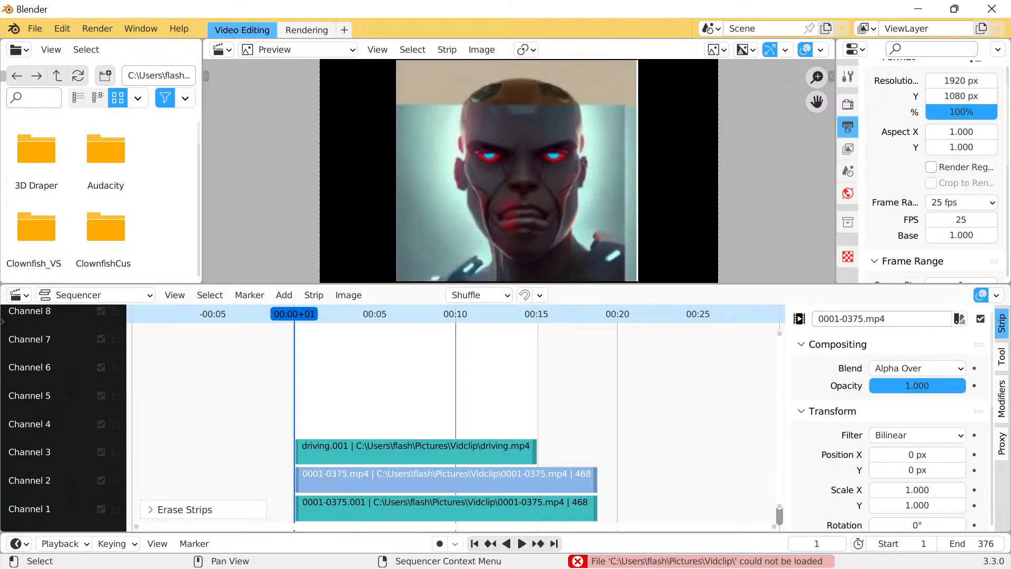
scroll(455, 419, "down", 2)
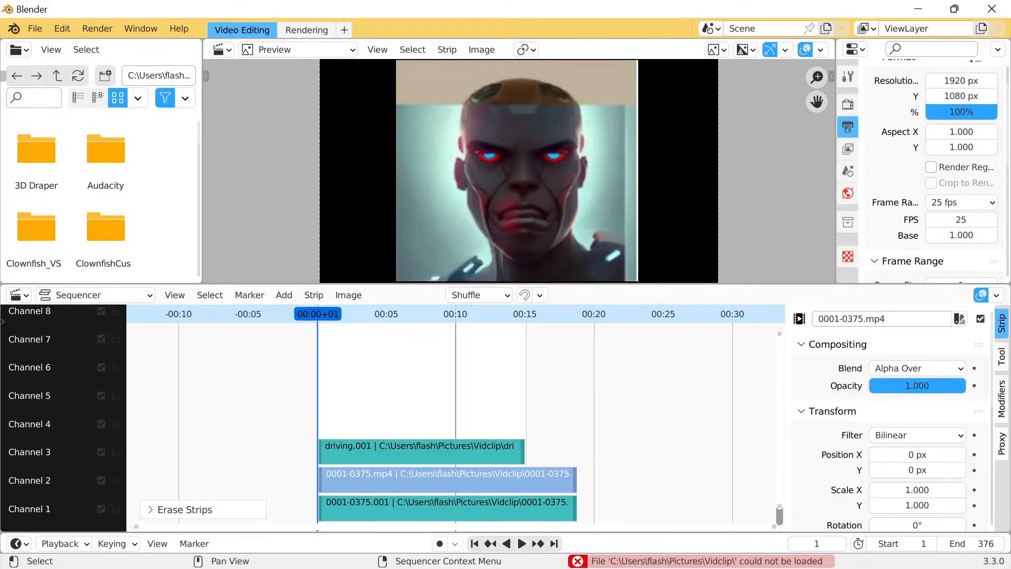
left_click_drag(616, 477, 543, 514)
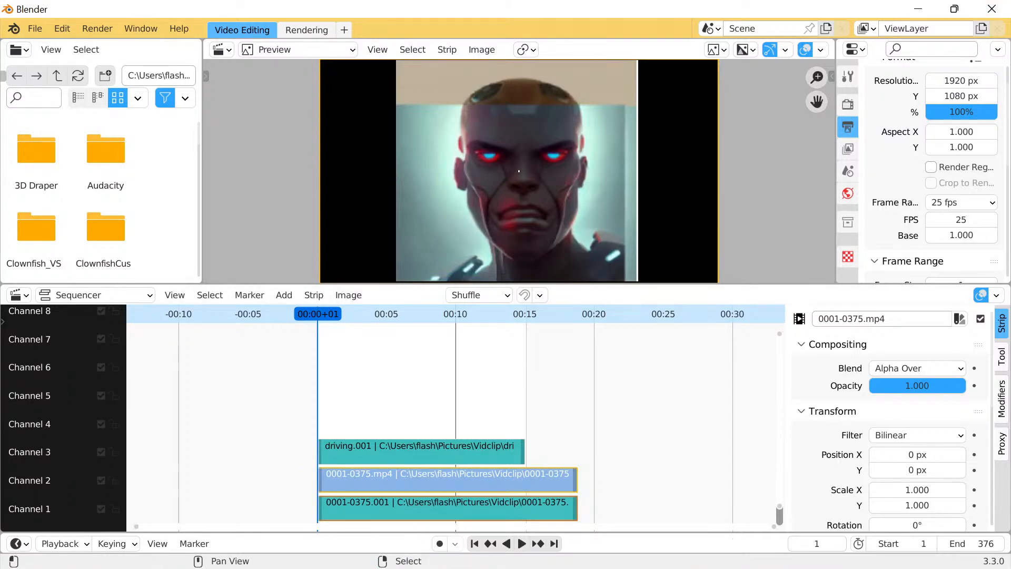
left_click(62, 29)
left_click(448, 480)
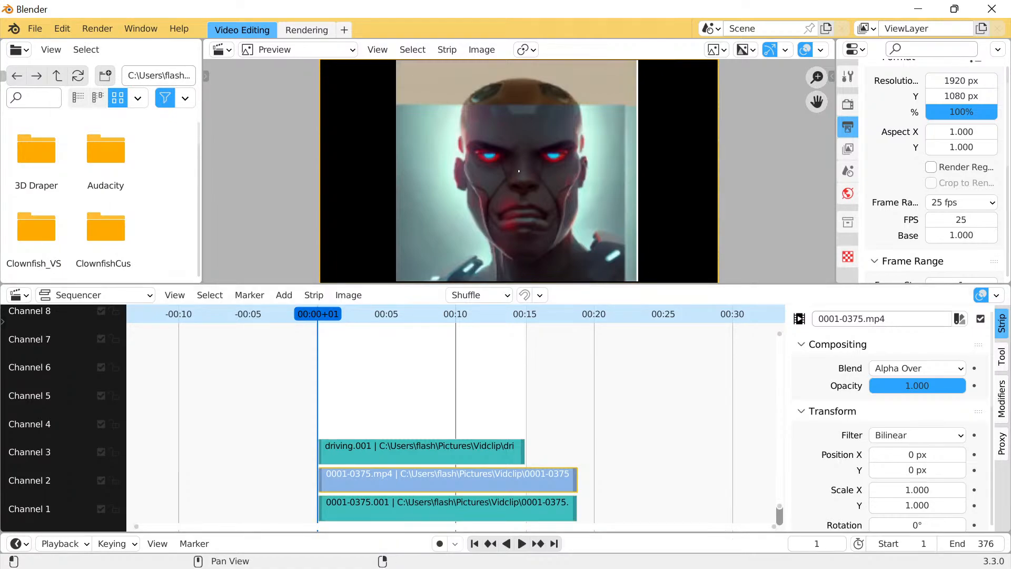
scroll(518, 171, "down", 1)
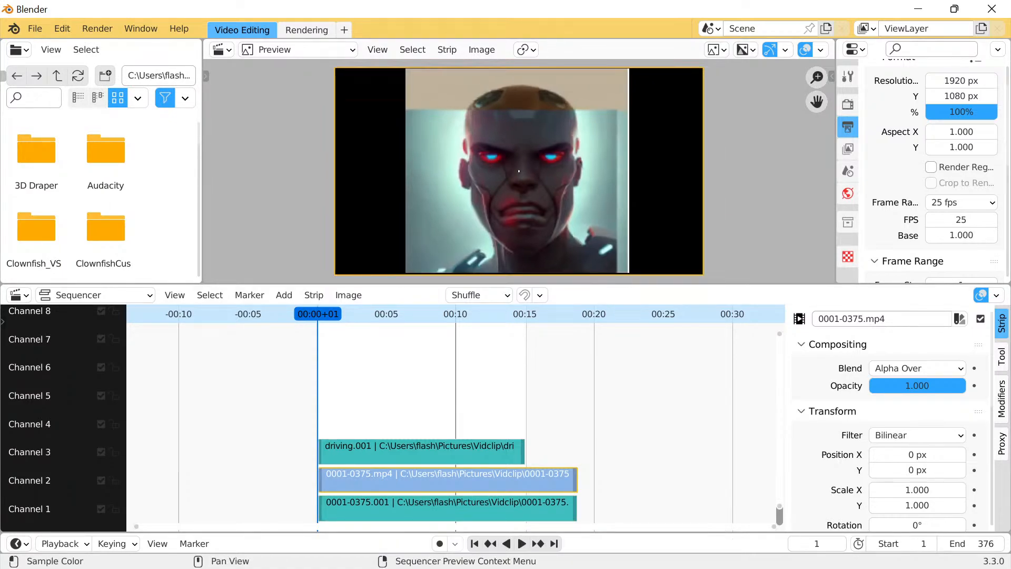
scroll(455, 411, "down", 2)
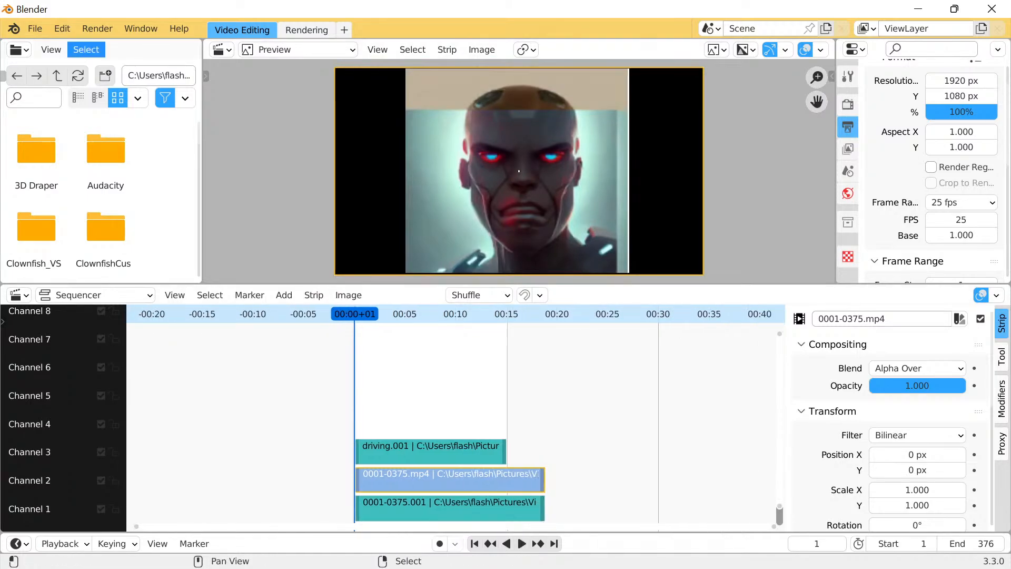
Undo the recent edits back to before the 0001-0375 strips were added, leaving only the driving.001 audio
left_click(62, 29)
left_click(63, 47)
left_click(62, 29)
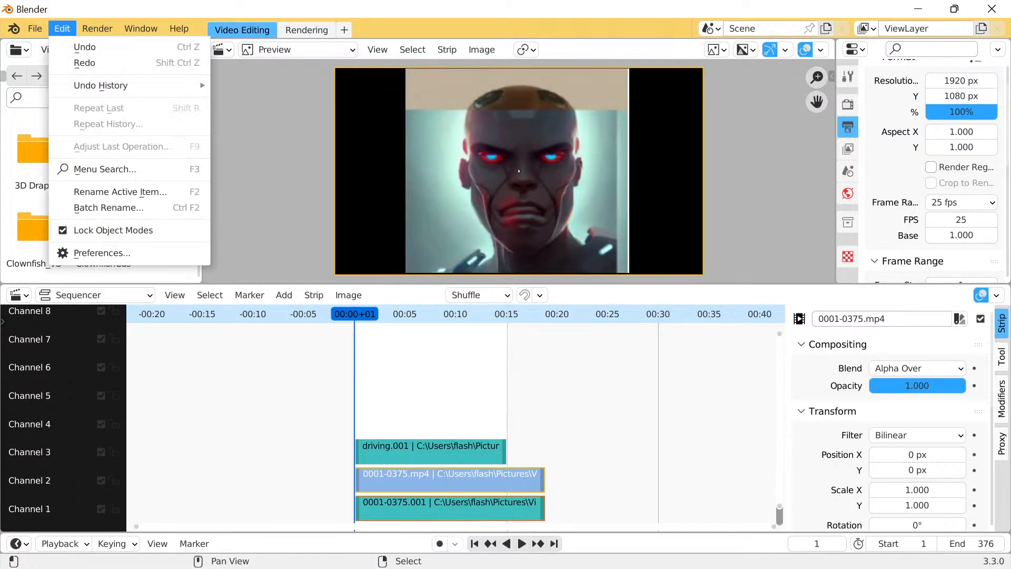
left_click(62, 28)
left_click(62, 29)
left_click(63, 47)
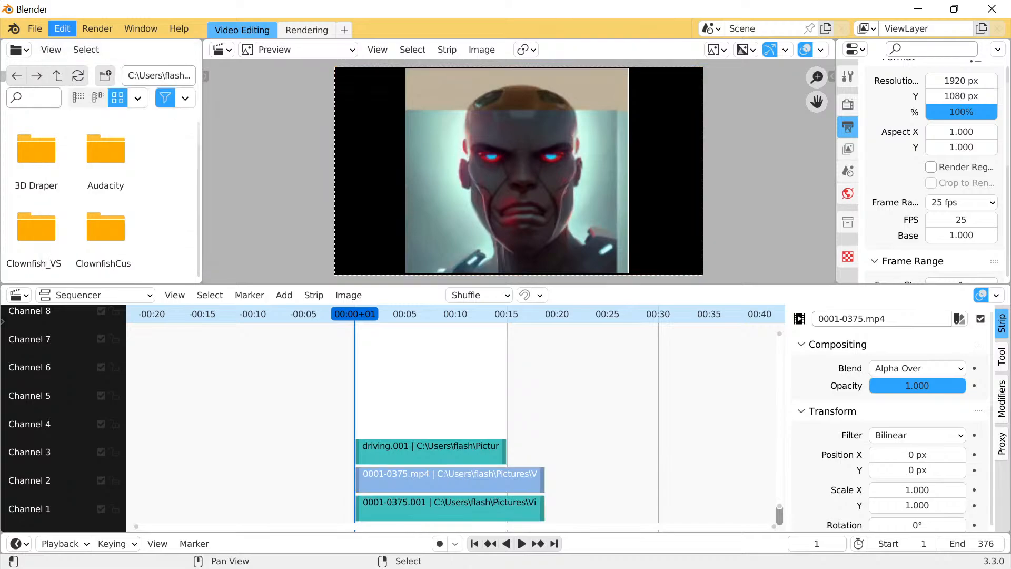
left_click(62, 28)
left_click(62, 28)
left_click(63, 28)
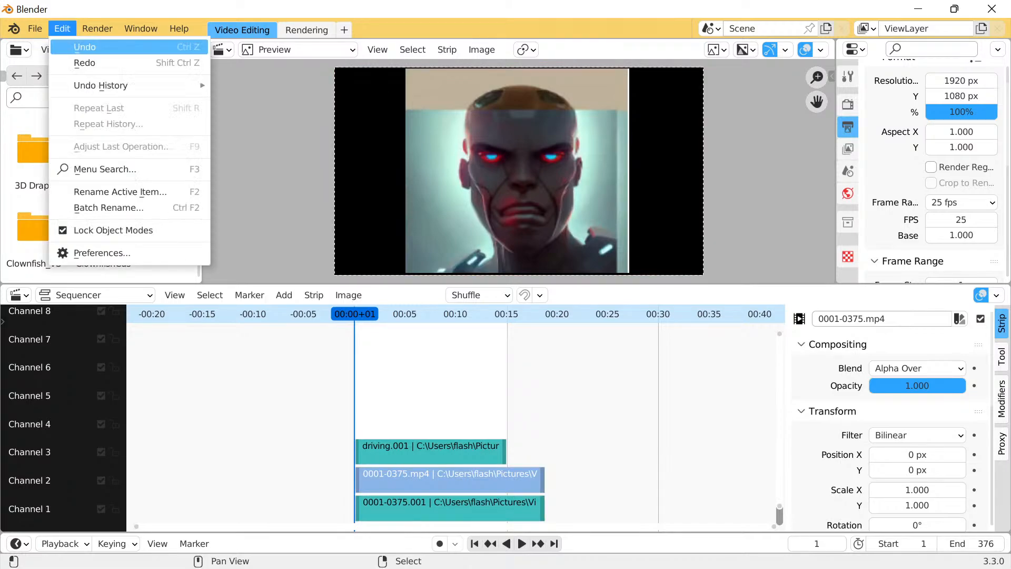
left_click(63, 47)
left_click(62, 28)
left_click(64, 47)
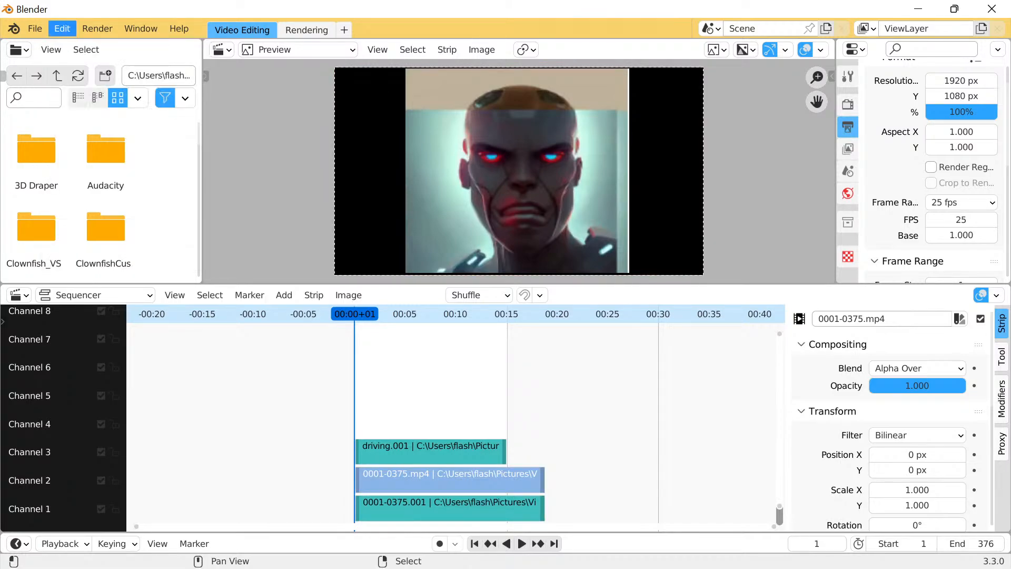
left_click(62, 29)
left_click(63, 46)
left_click(62, 29)
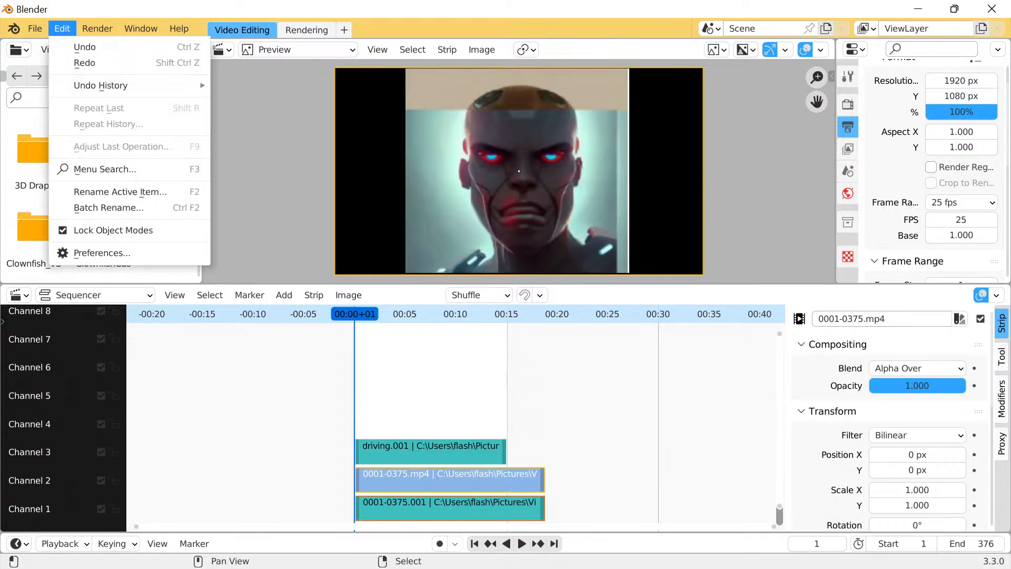
left_click(63, 47)
left_click(62, 29)
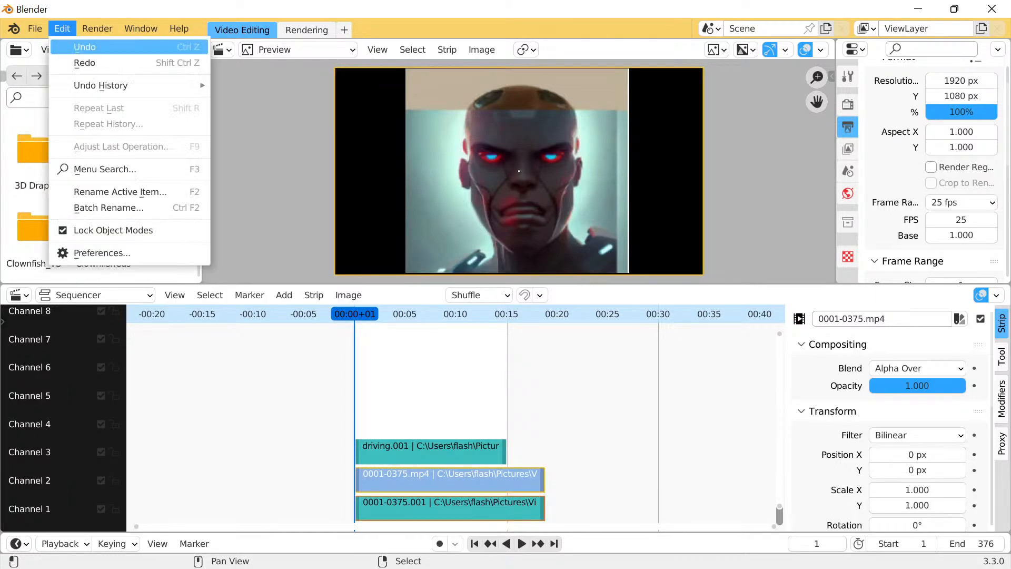
left_click(63, 47)
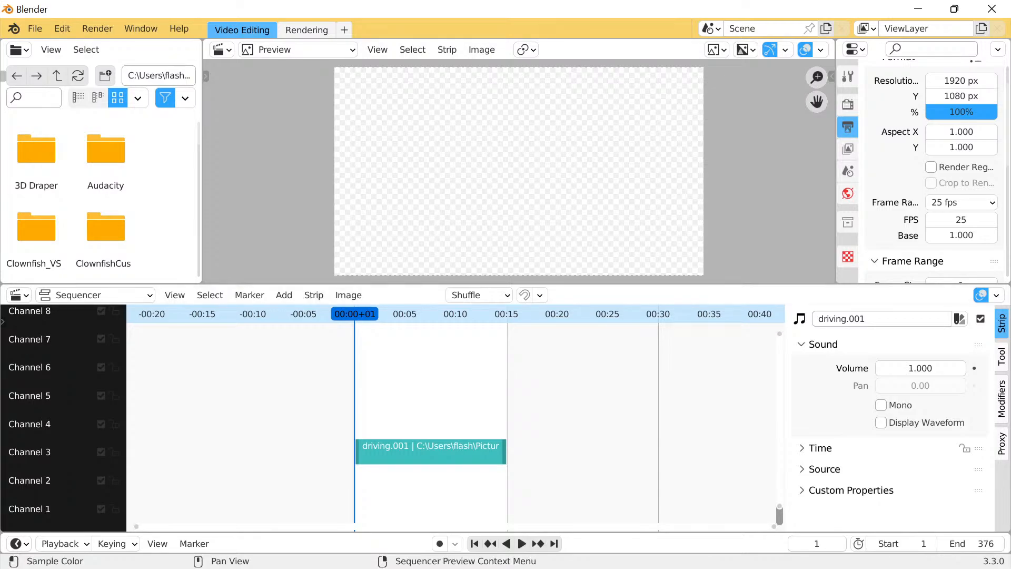
Add 0001-0375.mp4 as a movie strip at frame 1 with Adjust Playback Rate disabled, and briefly play the sequence
left_click(284, 295)
left_click(308, 367)
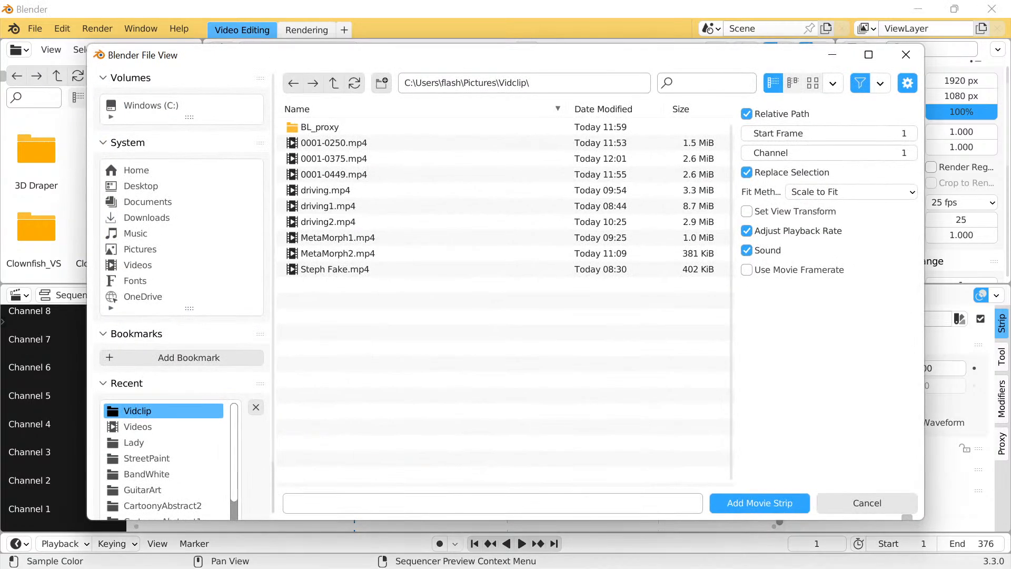
left_click(334, 158)
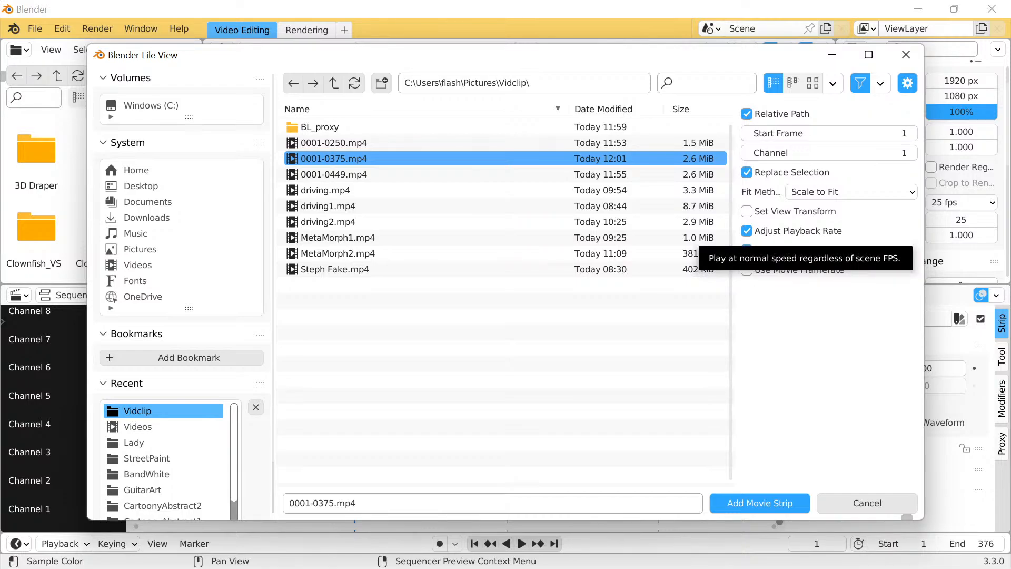
left_click(747, 231)
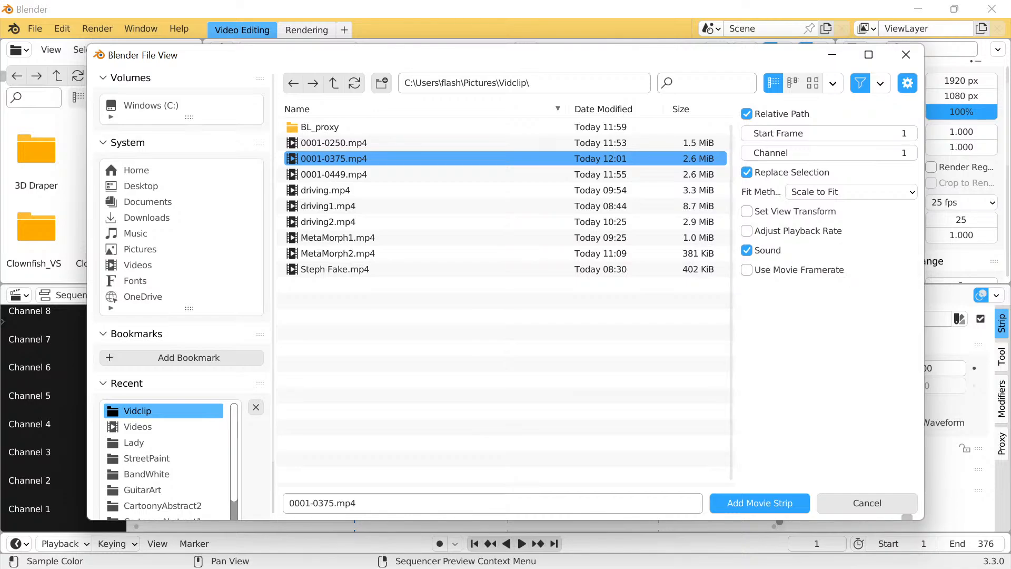
left_click(760, 503)
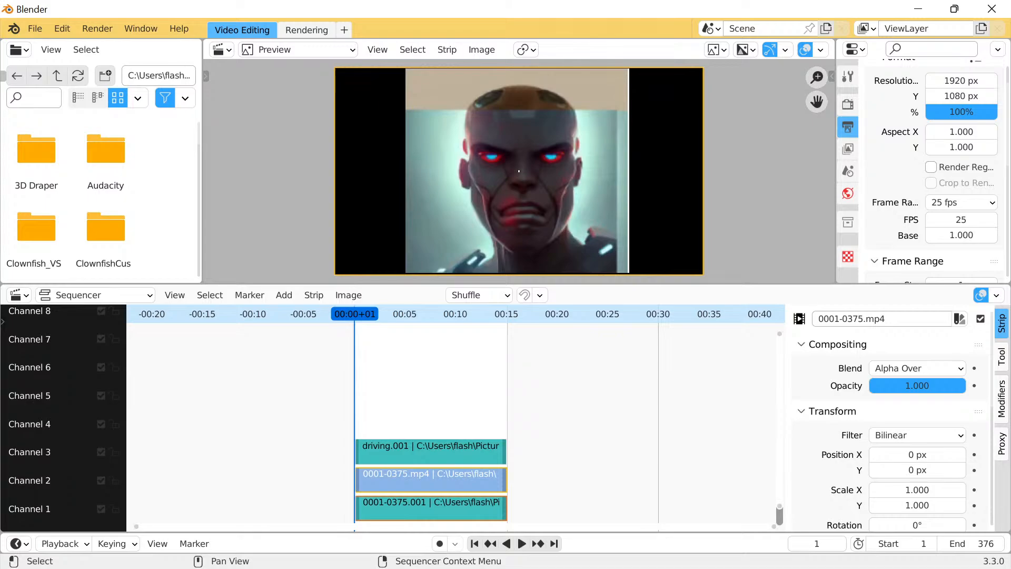
left_click(522, 543)
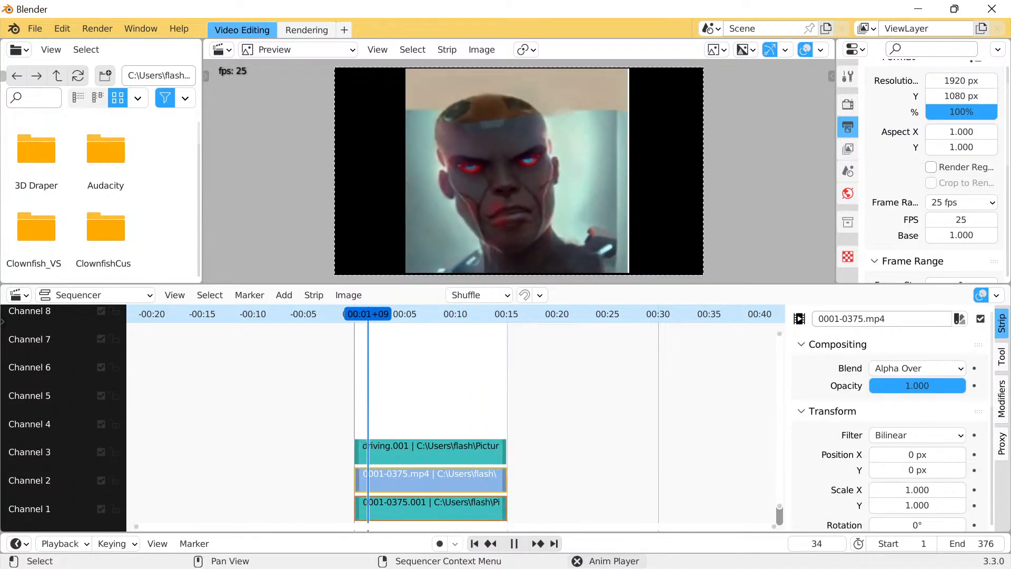
key("space")
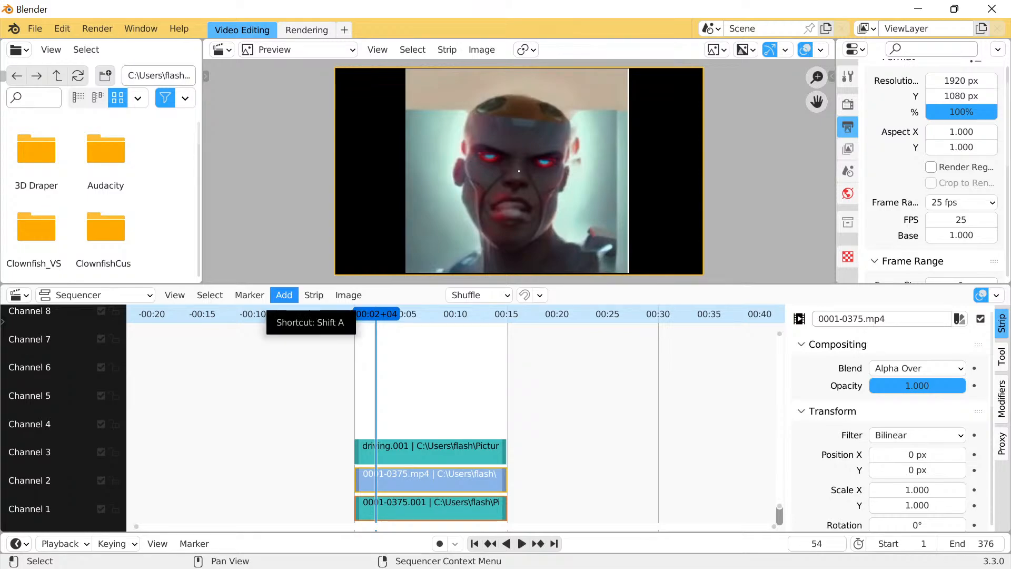
left_click(284, 295)
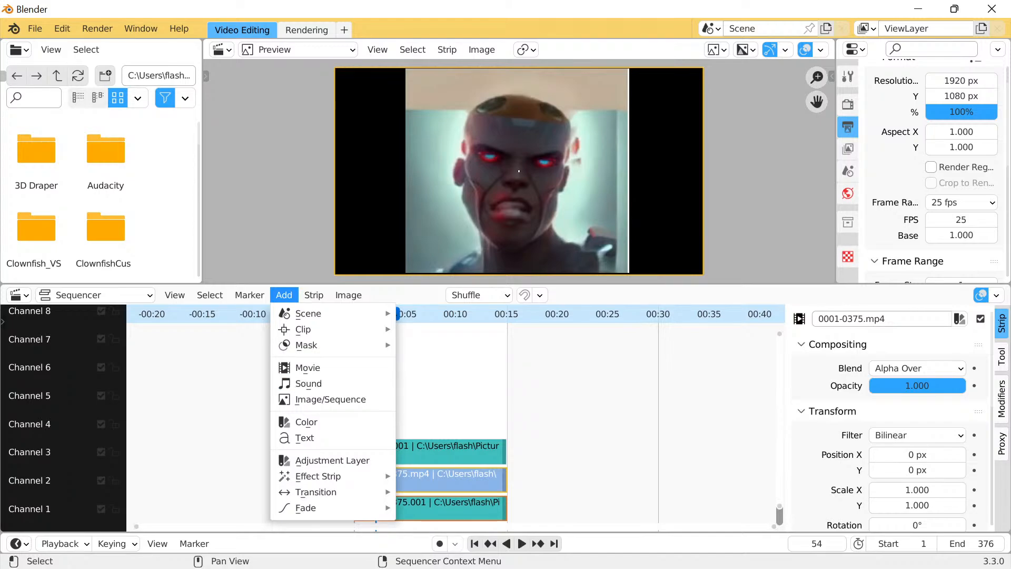
left_click(307, 367)
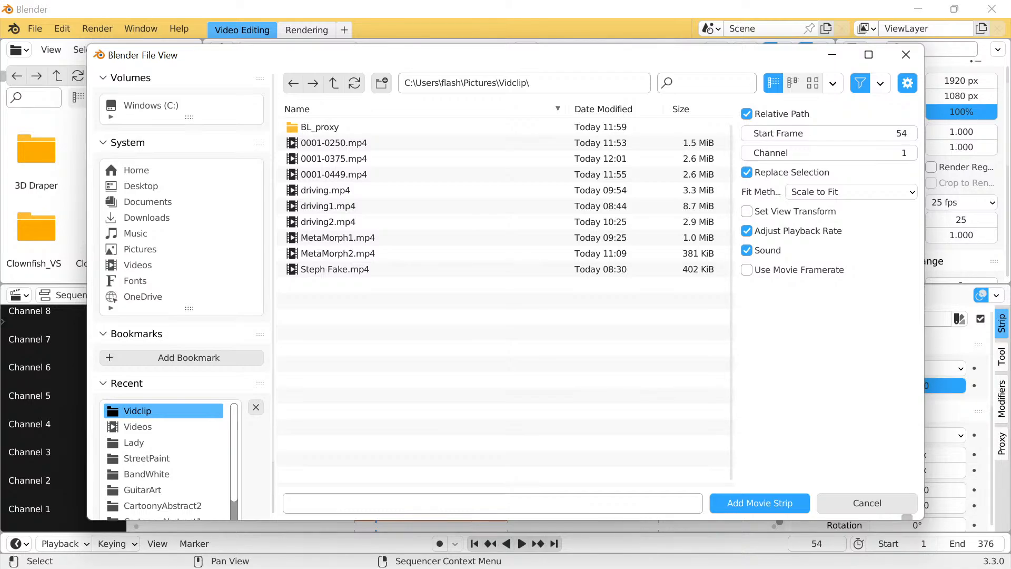
left_click(746, 231)
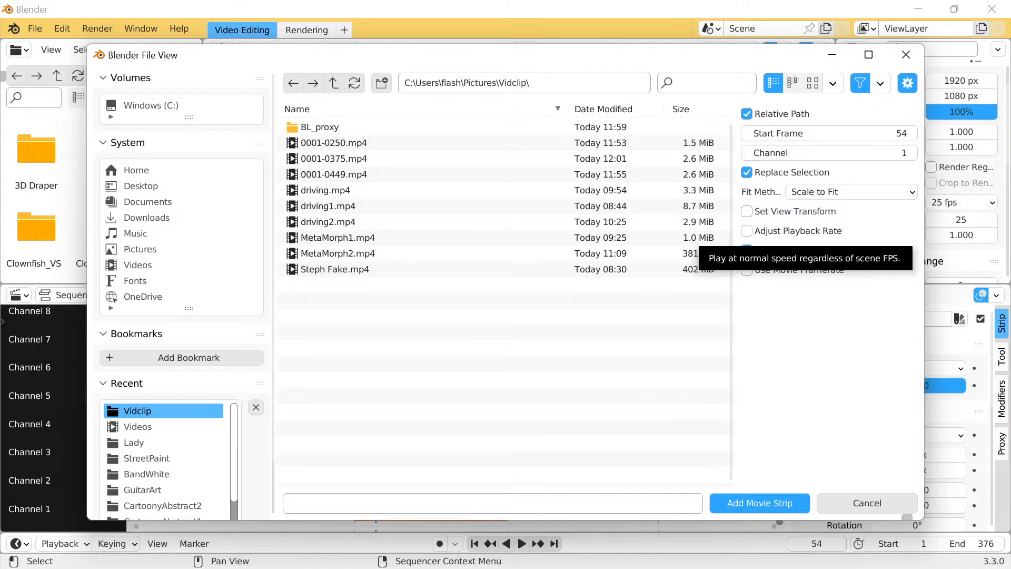
left_click(867, 503)
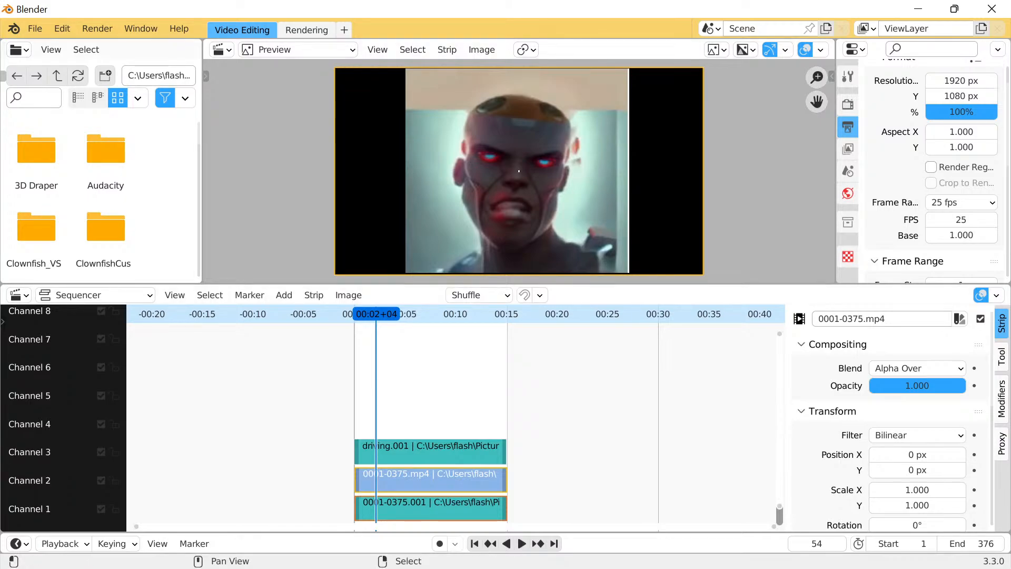
left_click(97, 29)
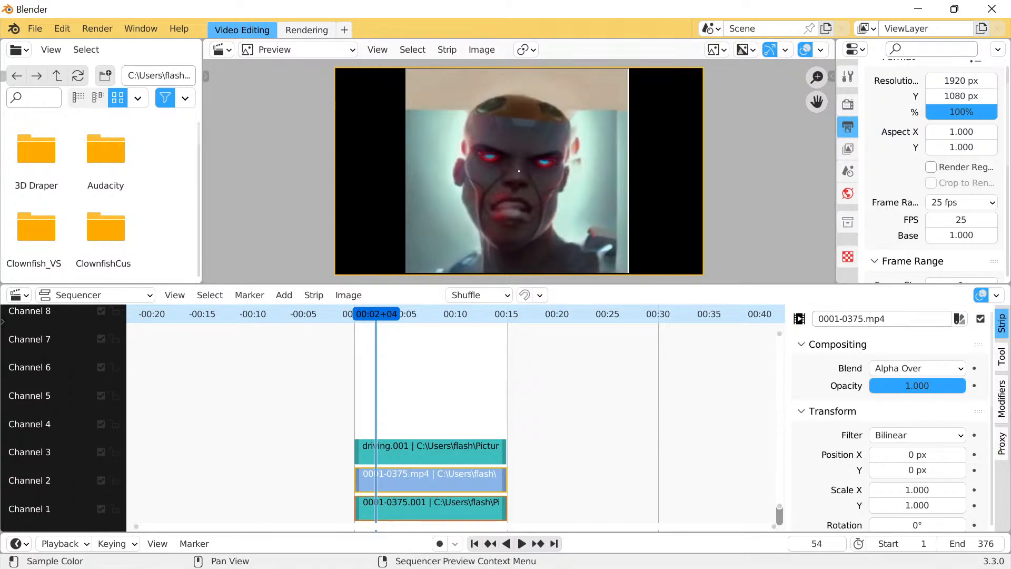
Switch to Audacity and select the first 0.081 seconds of the Audio 1 track
left_click(705, 550)
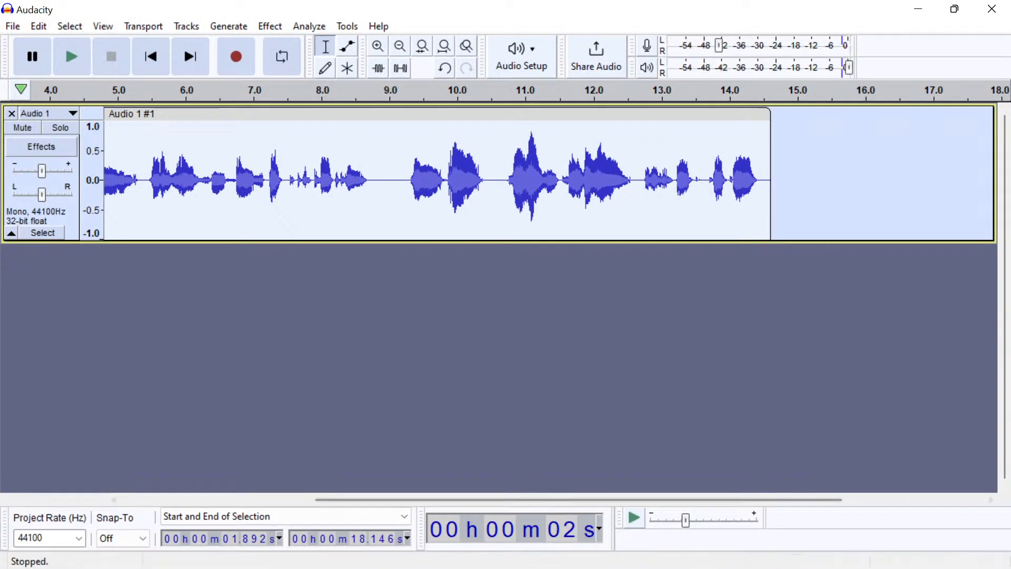
left_click_drag(584, 500, 389, 500)
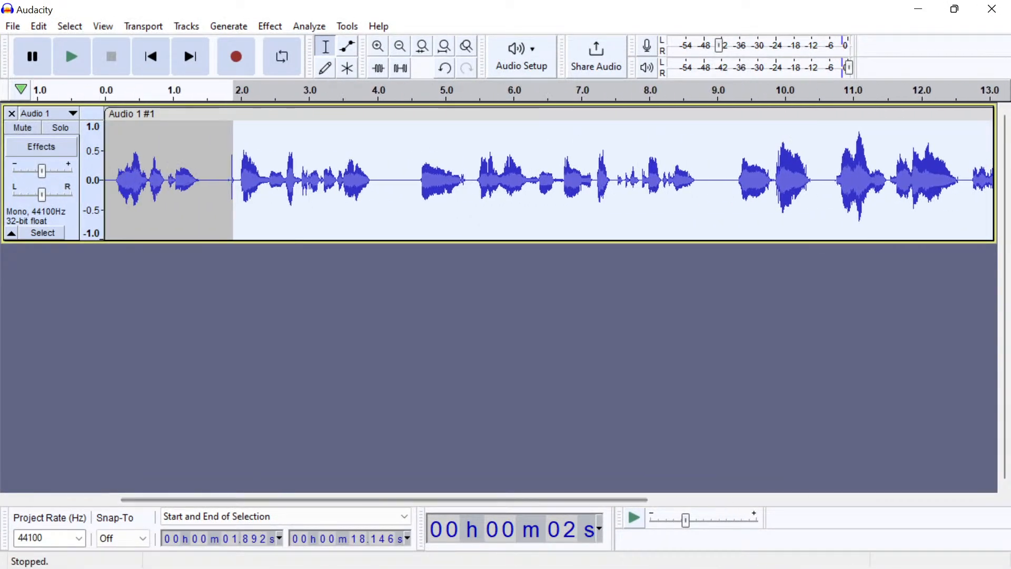
left_click_drag(110, 180, 105, 180)
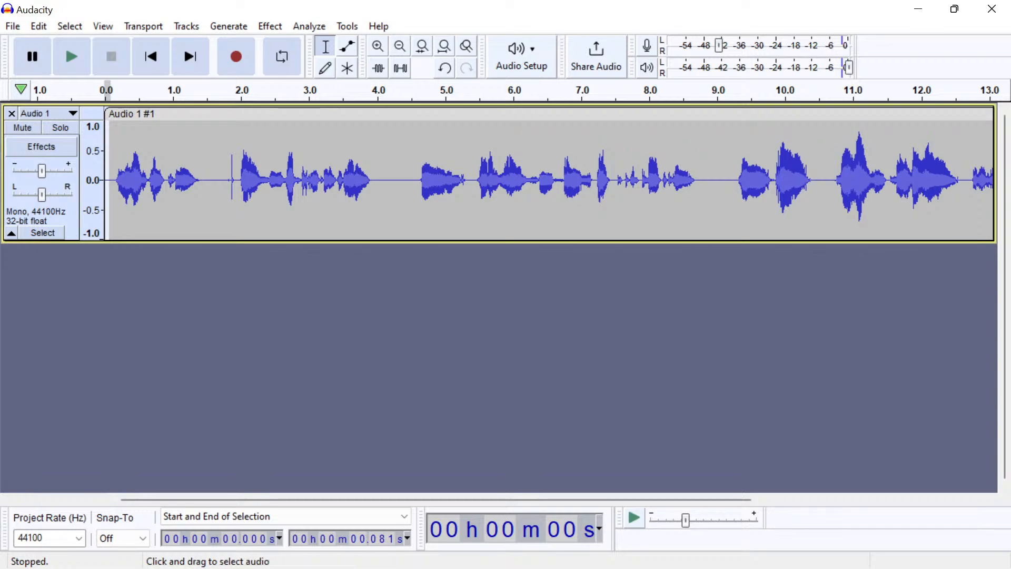
Try to lengthen the opening silence by copying the first 0.081 seconds and pasting it at 0.116 seconds on the Audio 1 track
right_click(113, 153)
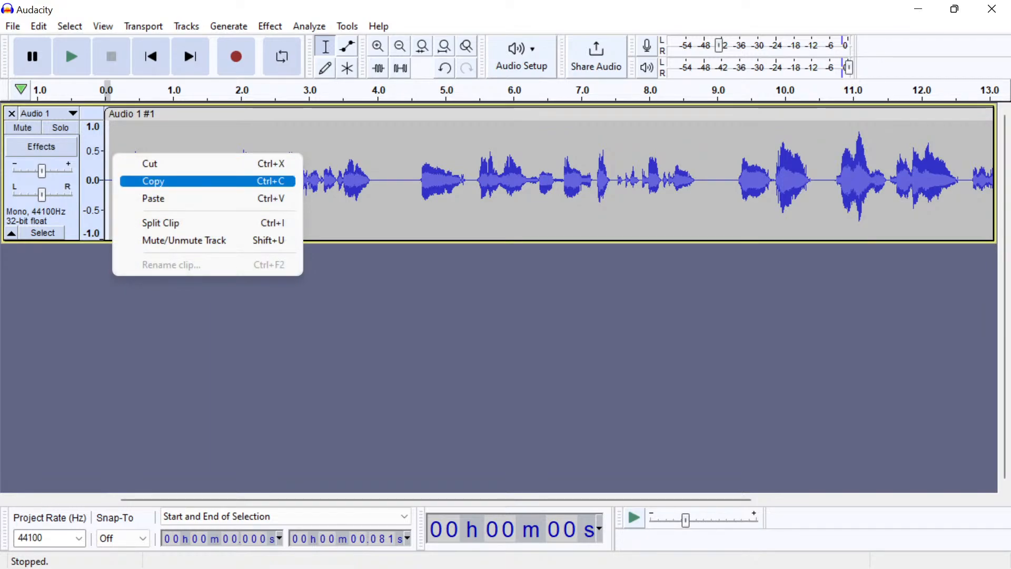
left_click(127, 182)
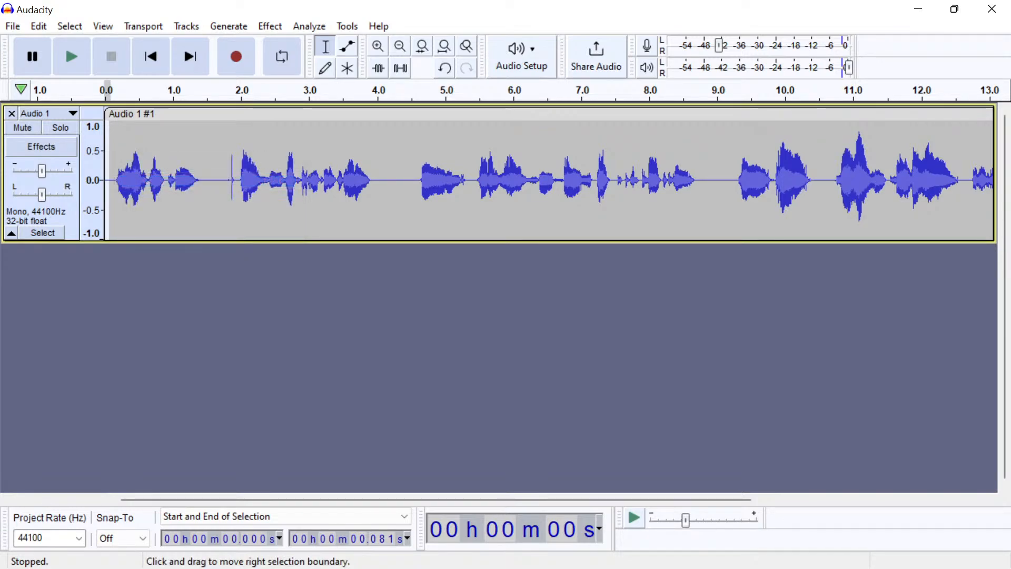
right_click(112, 145)
left_click(138, 190)
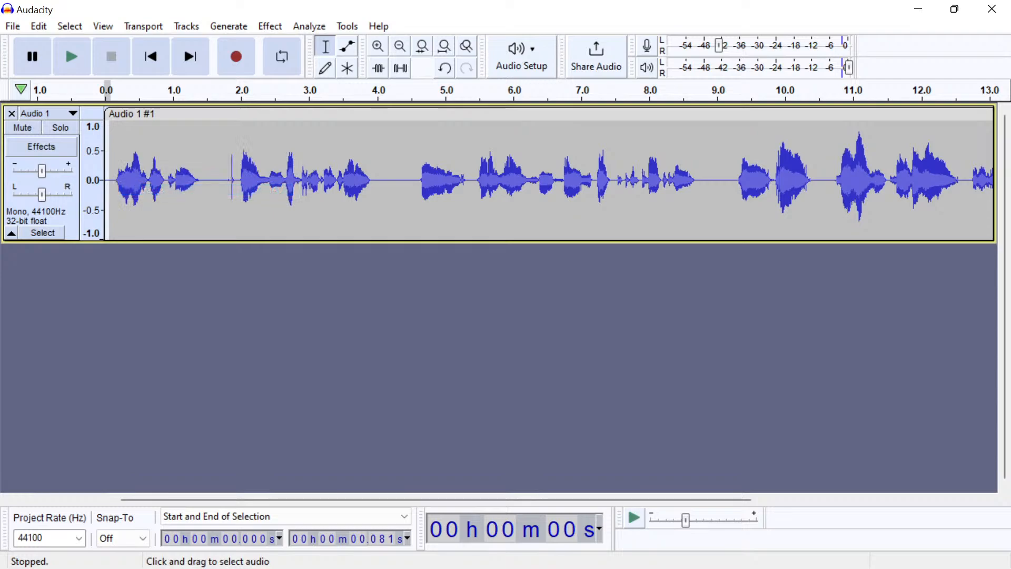
left_click(115, 158)
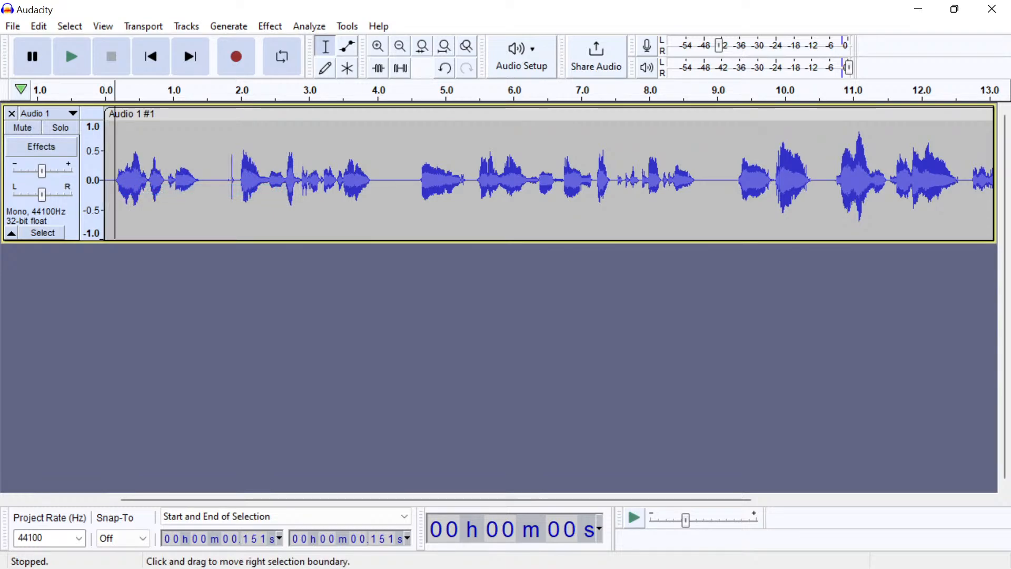
left_click(113, 158)
right_click(112, 149)
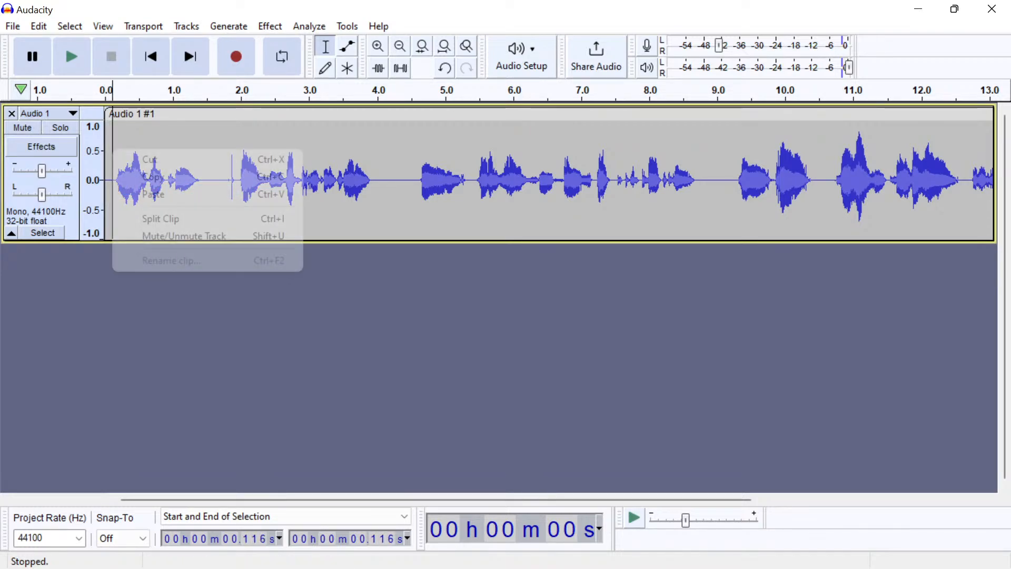
left_click(153, 194)
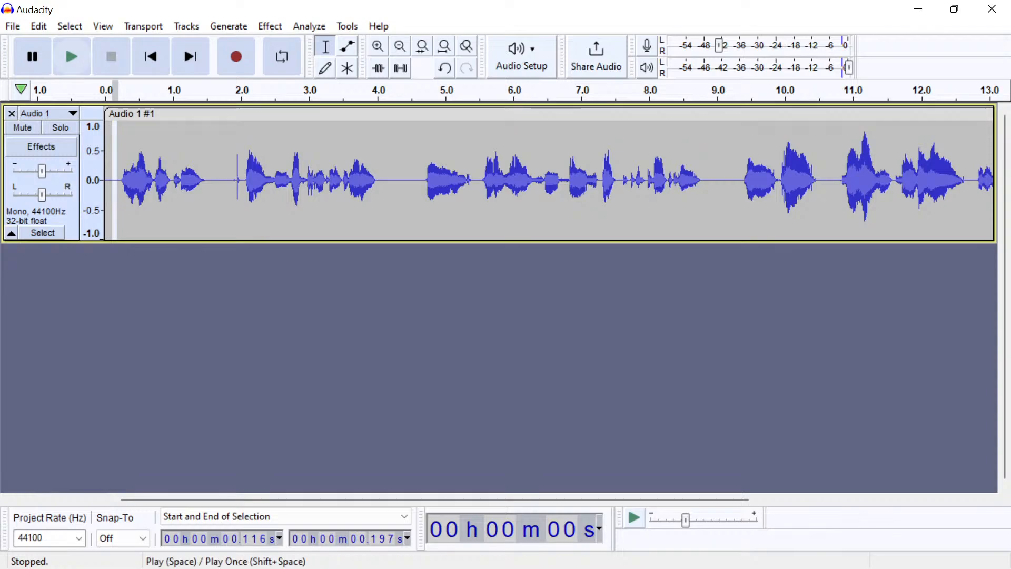
left_click(39, 26)
left_click(79, 44)
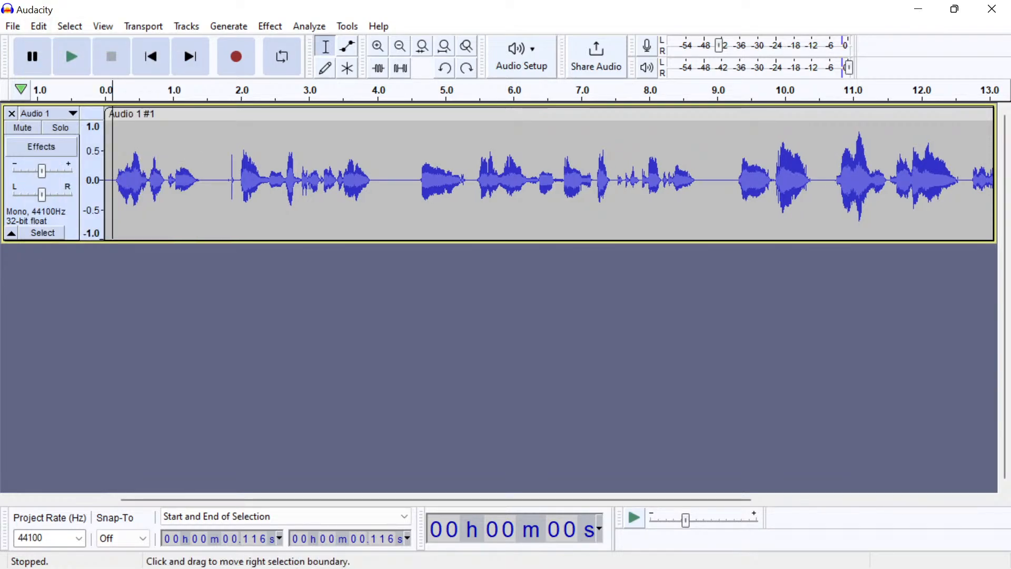
Cut the first 0.116 seconds from the start of the Audio 1 track
left_click_drag(112, 173, 105, 173)
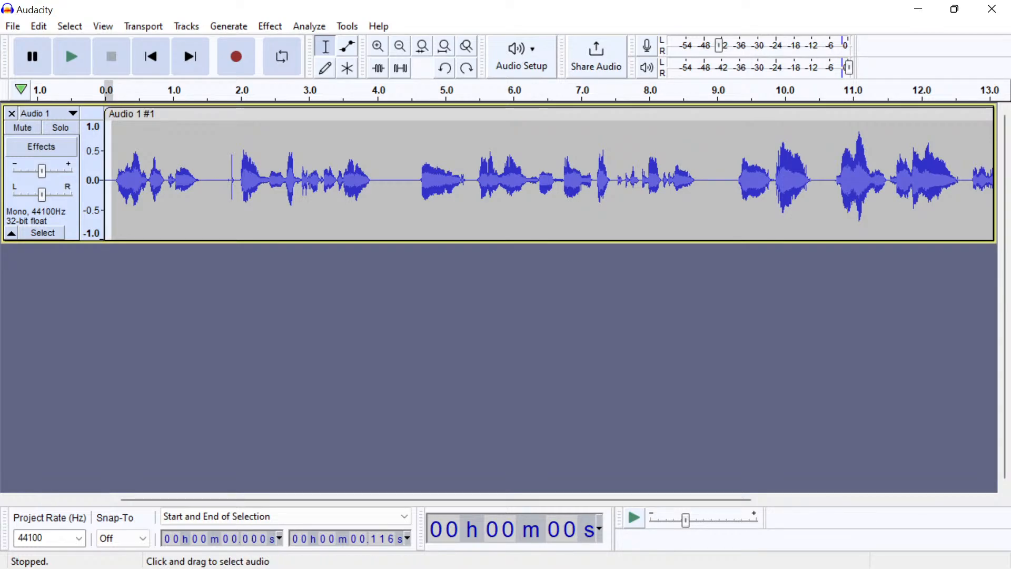
right_click(120, 145)
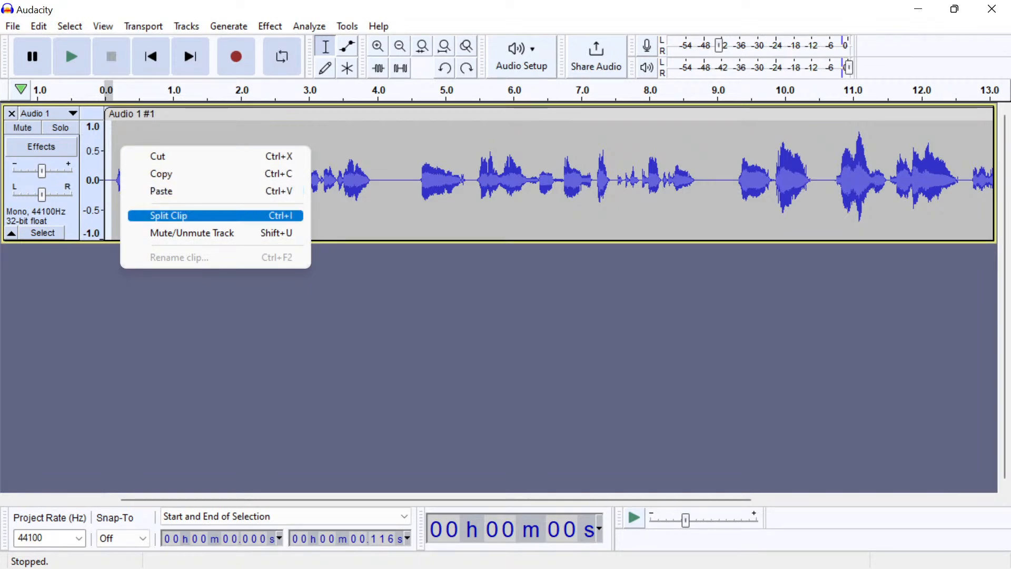
left_click(158, 156)
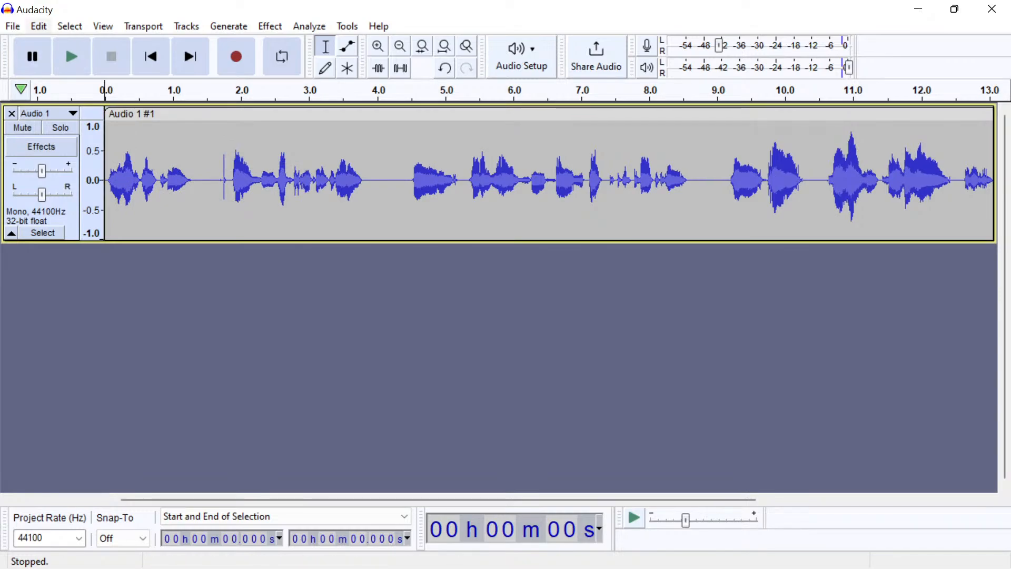
Export the trimmed audio as an MP3 to the Vidclip folder, replacing MetaMorph.mp3 and accepting the existing metadata tags
left_click(12, 26)
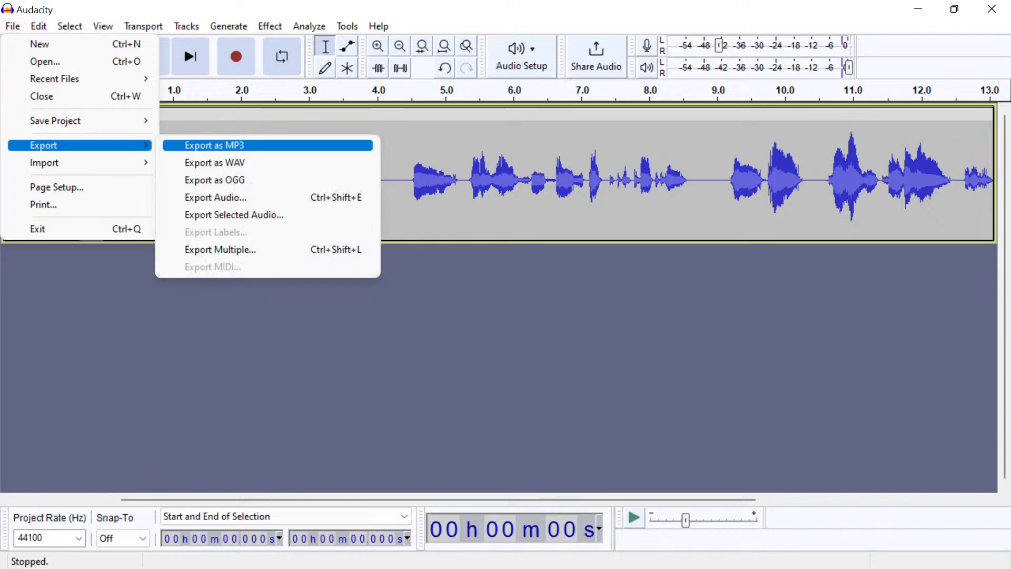
left_click(214, 145)
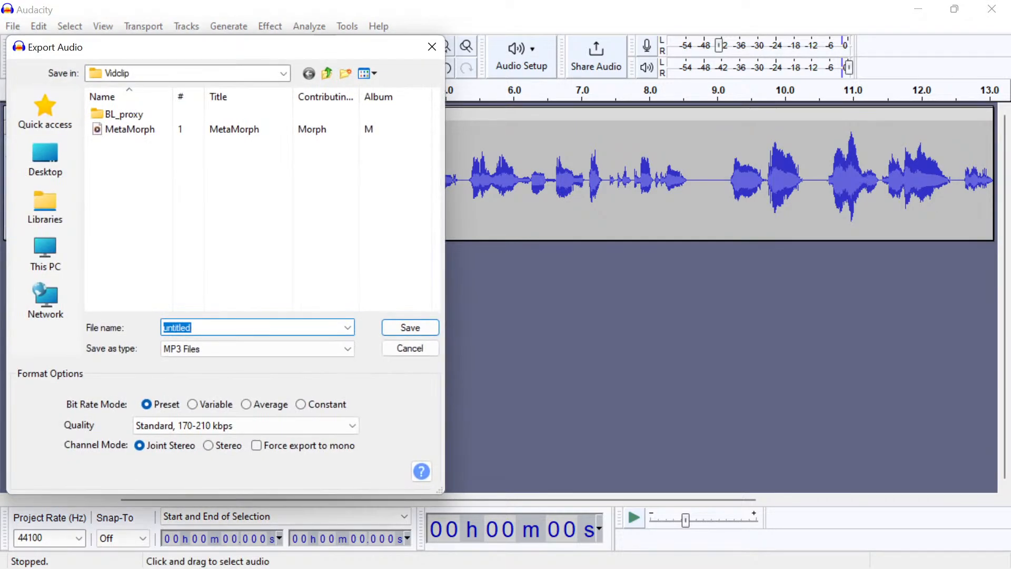
left_click(130, 129)
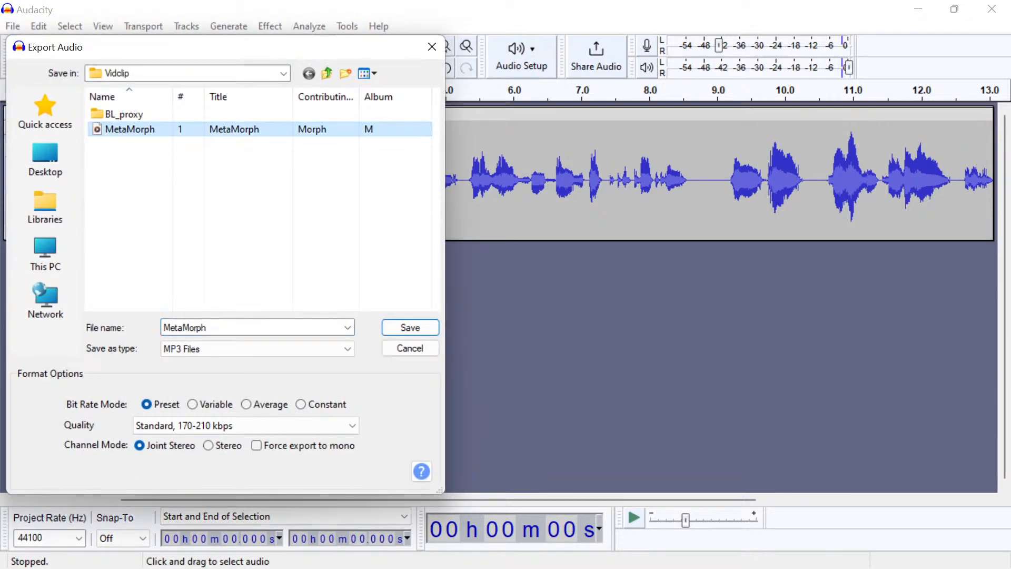
left_click(411, 327)
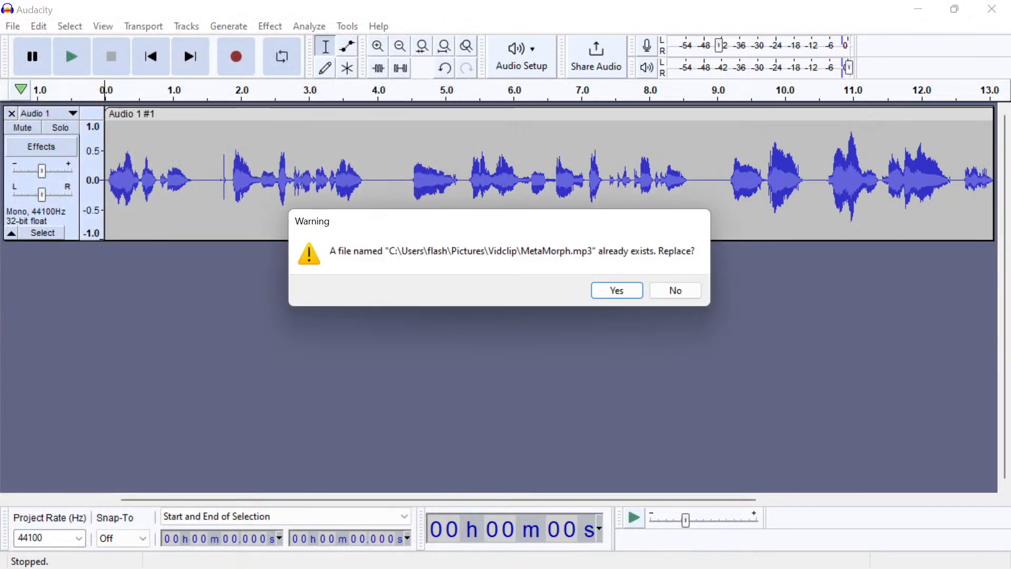
key("Return")
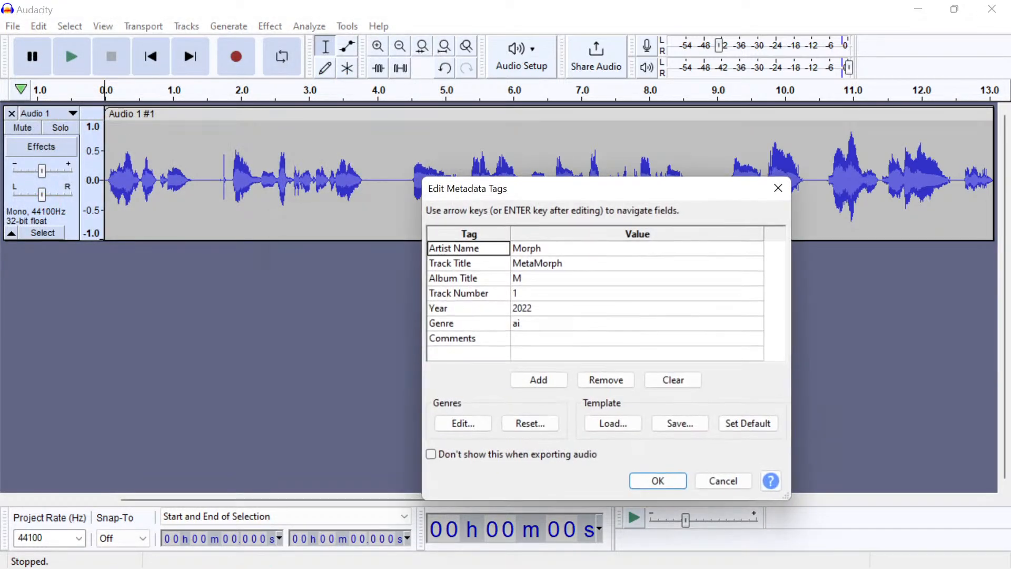
key("Return")
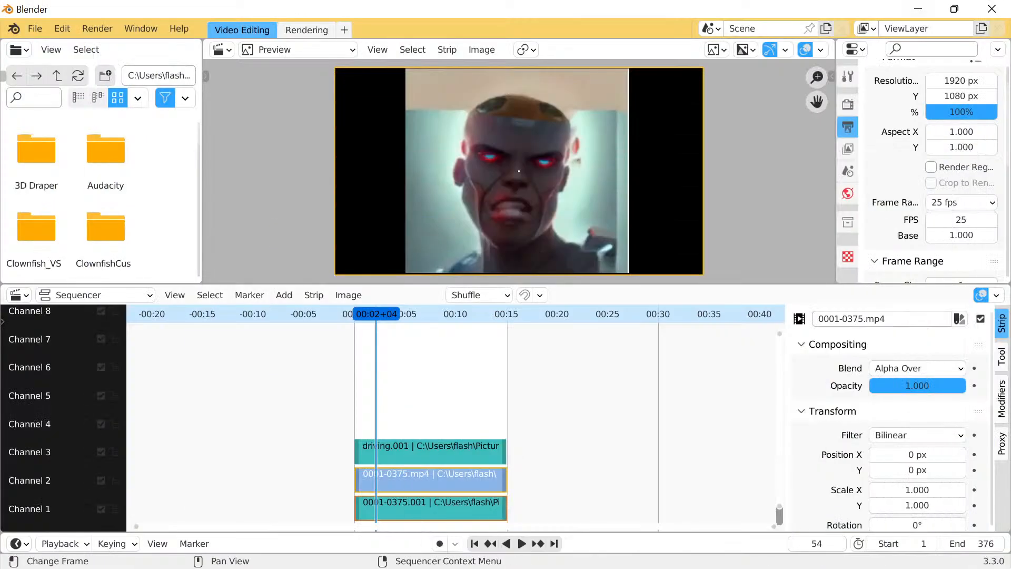
Switch to Blender and replace the driving.001 sound strip with MetaMorph.mp3 from the Vidclip folder at frame 2
left_click(431, 452)
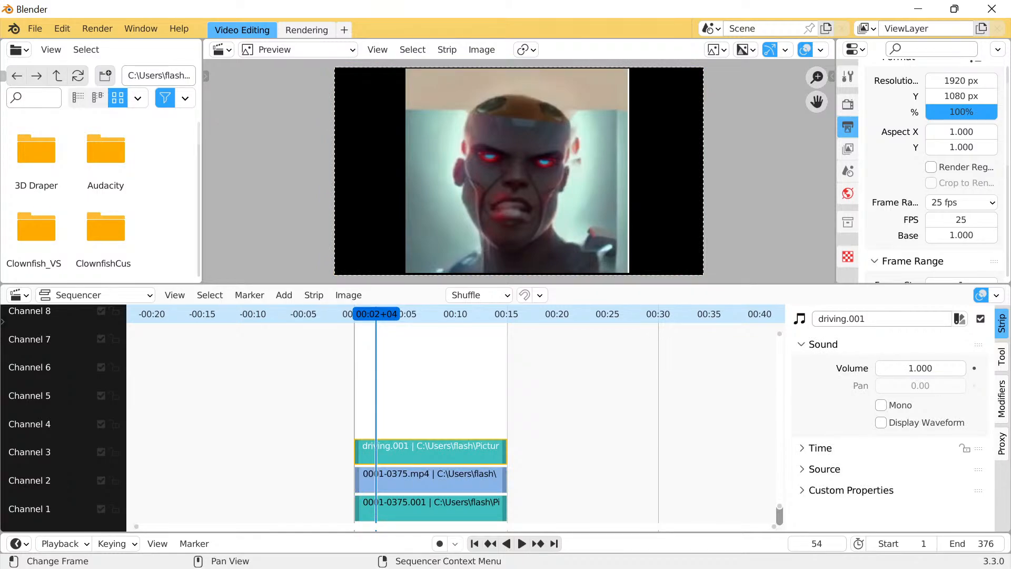
key("Delete")
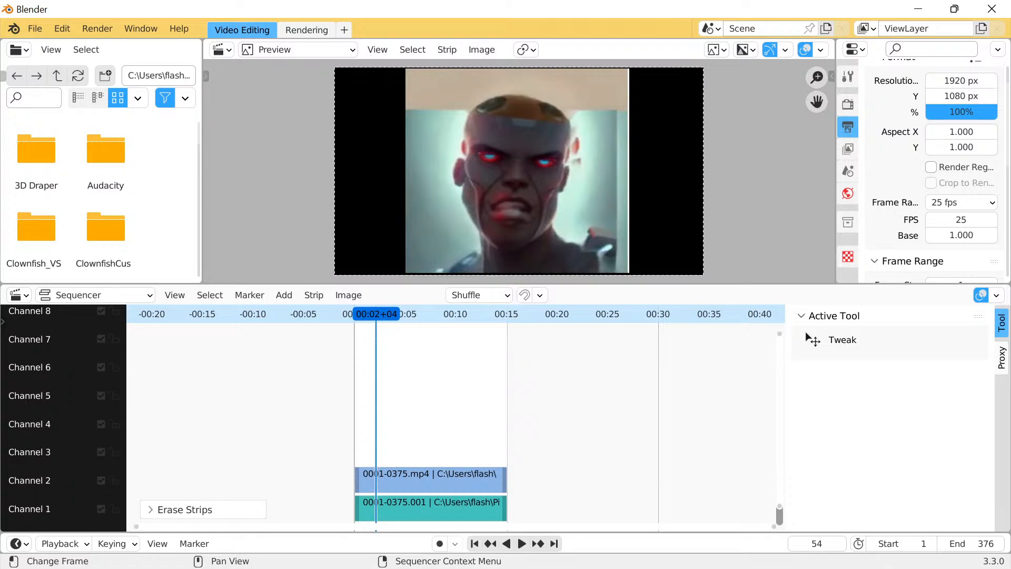
key("shift+Left")
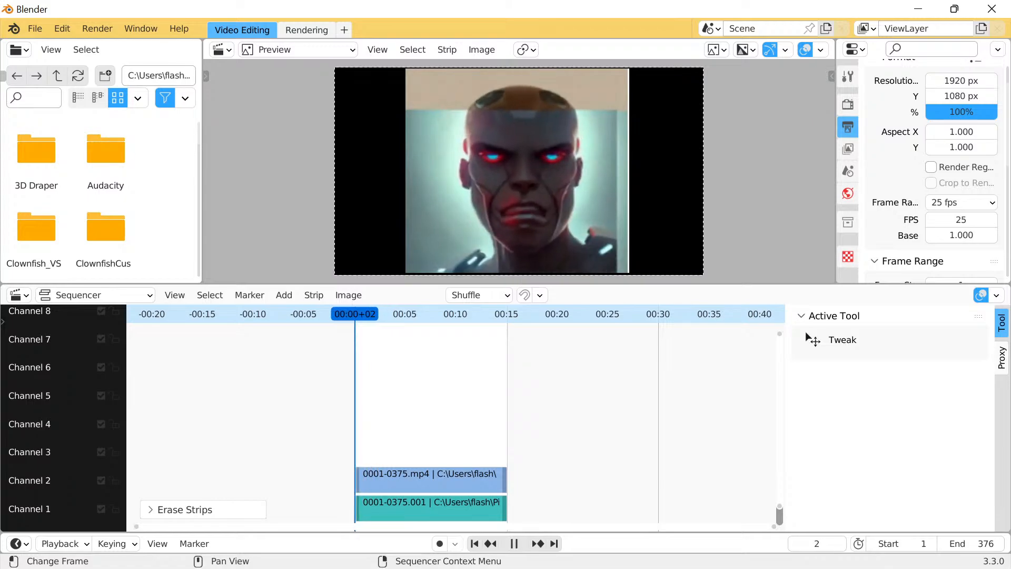
left_click(284, 295)
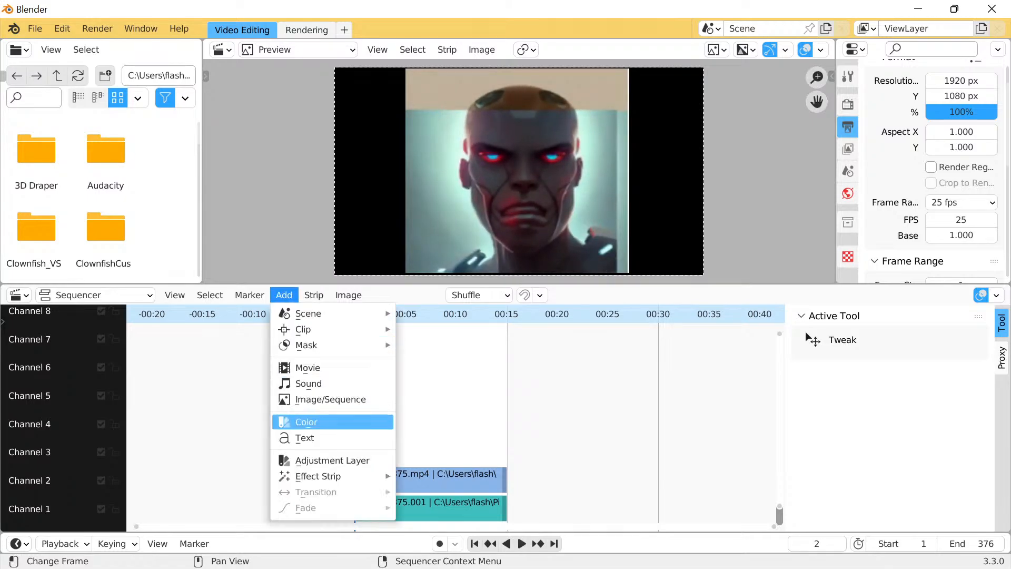
left_click(308, 383)
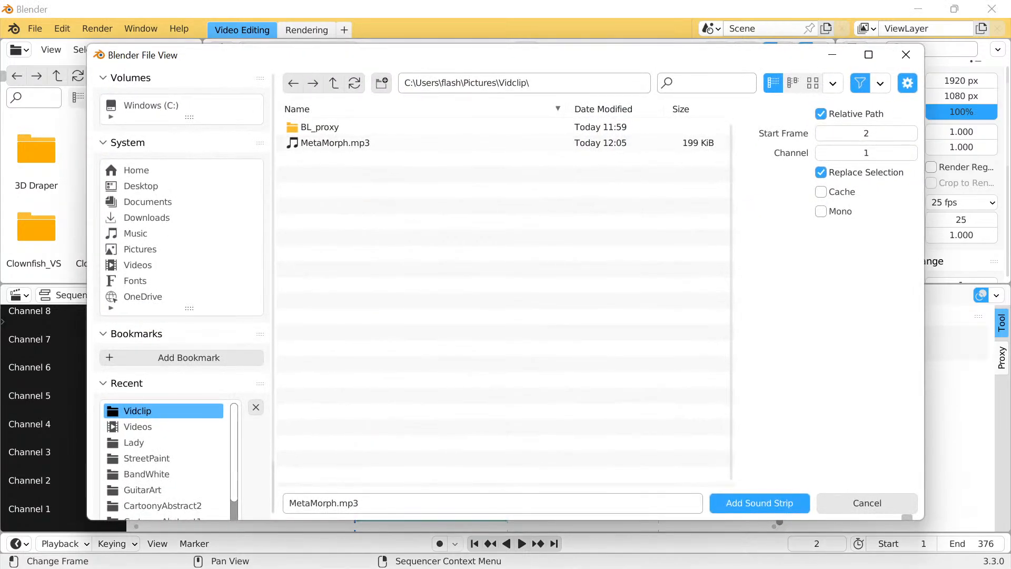
left_click(336, 142)
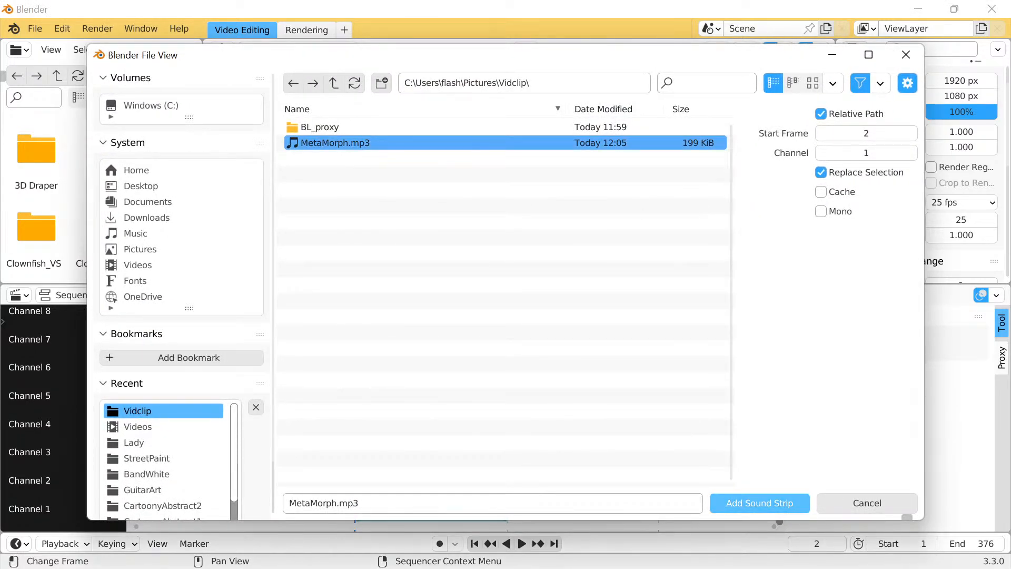
left_click(759, 503)
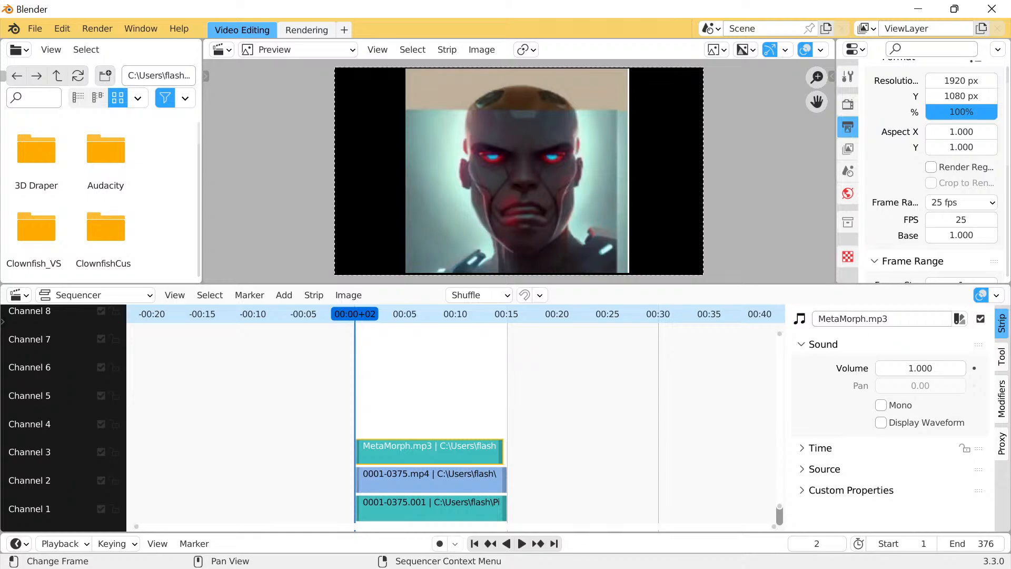
Play part of the sequence to check the sync, and render the animation
key("space")
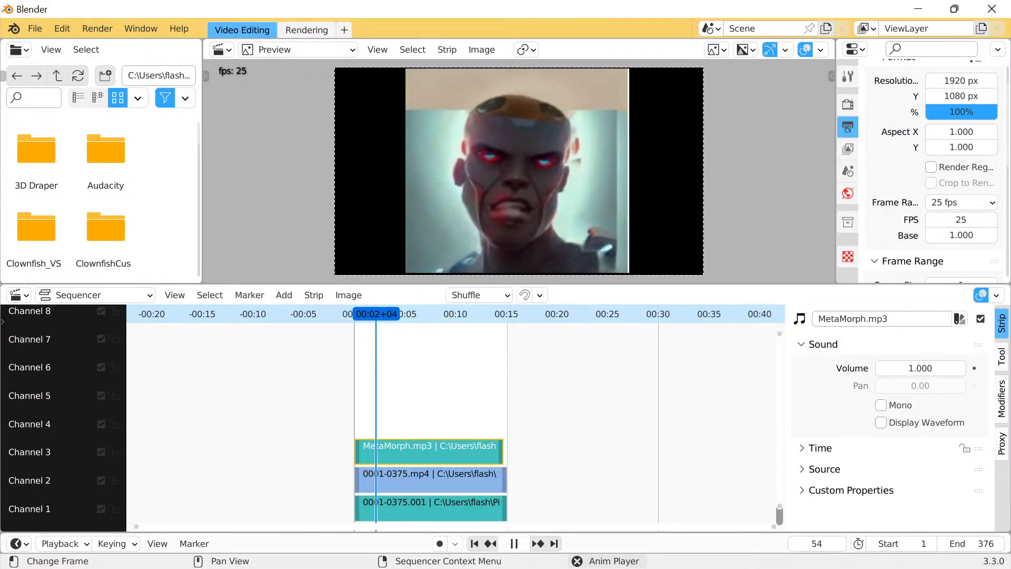
key("space")
left_click(97, 28)
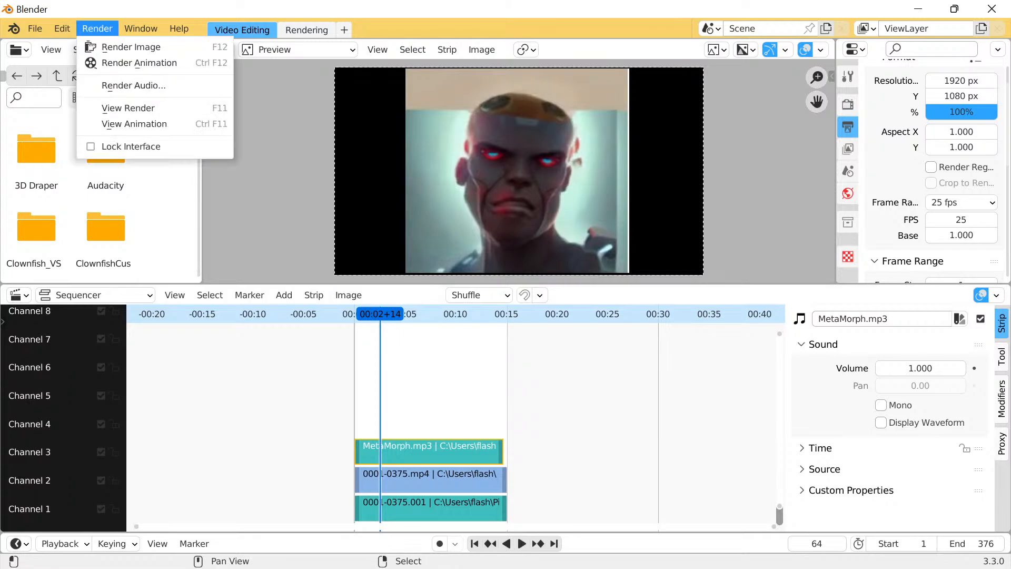
left_click(121, 63)
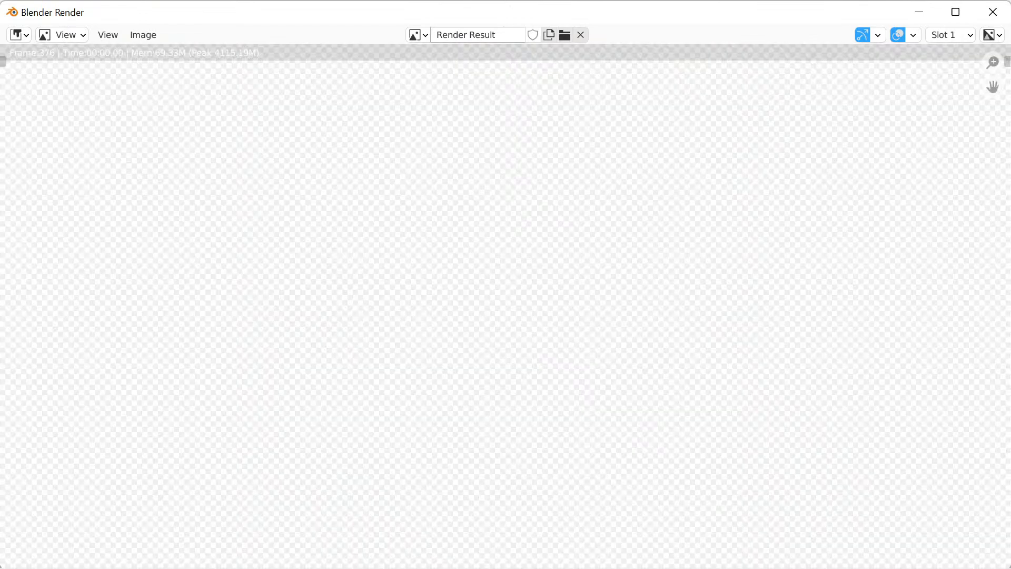
left_click(920, 12)
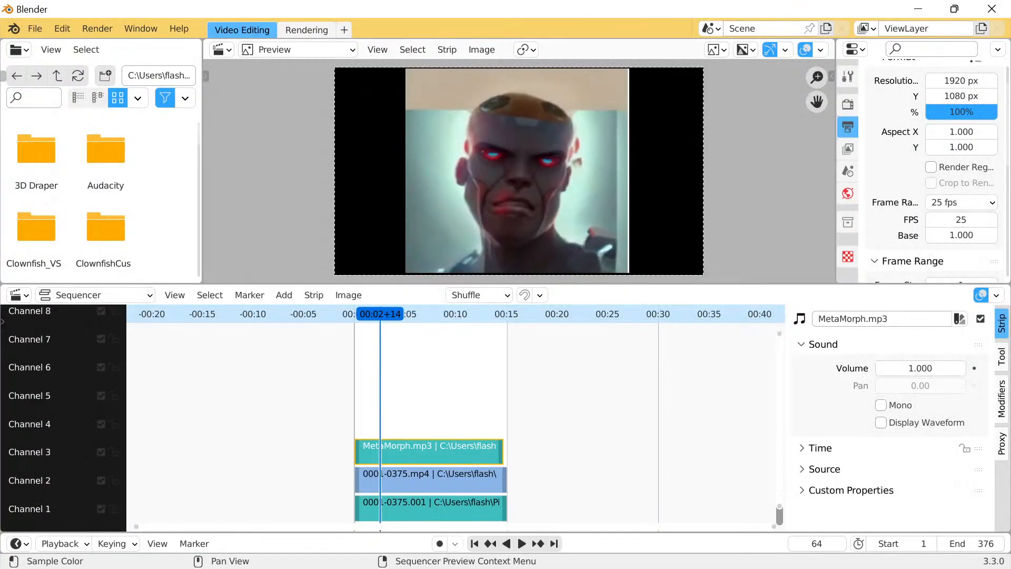
Browse the render output folder C:\tmp and select 0001-0376.mp4 to examine its file options
scroll(935, 168, "down", 8)
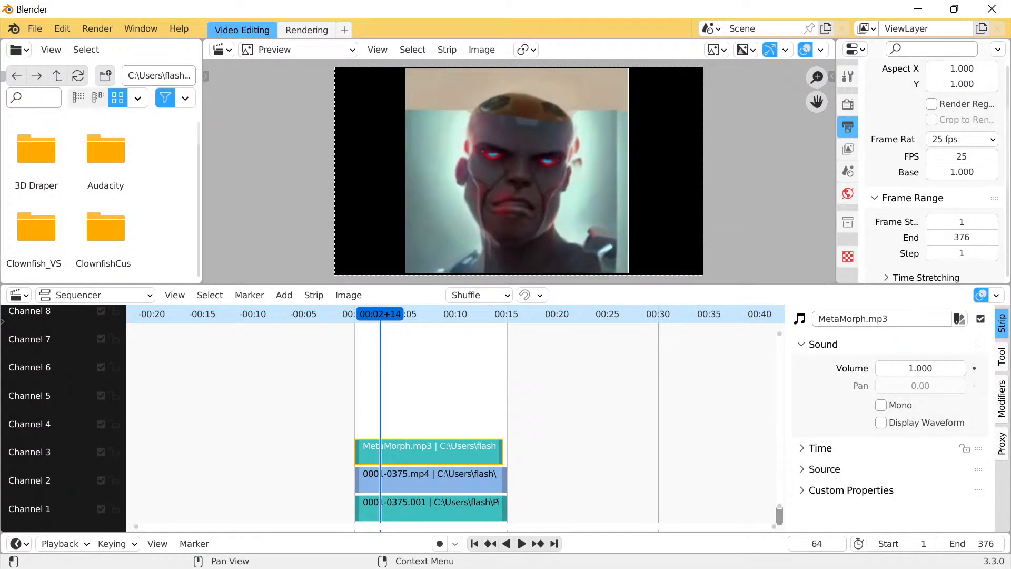
scroll(935, 168, "down", 1)
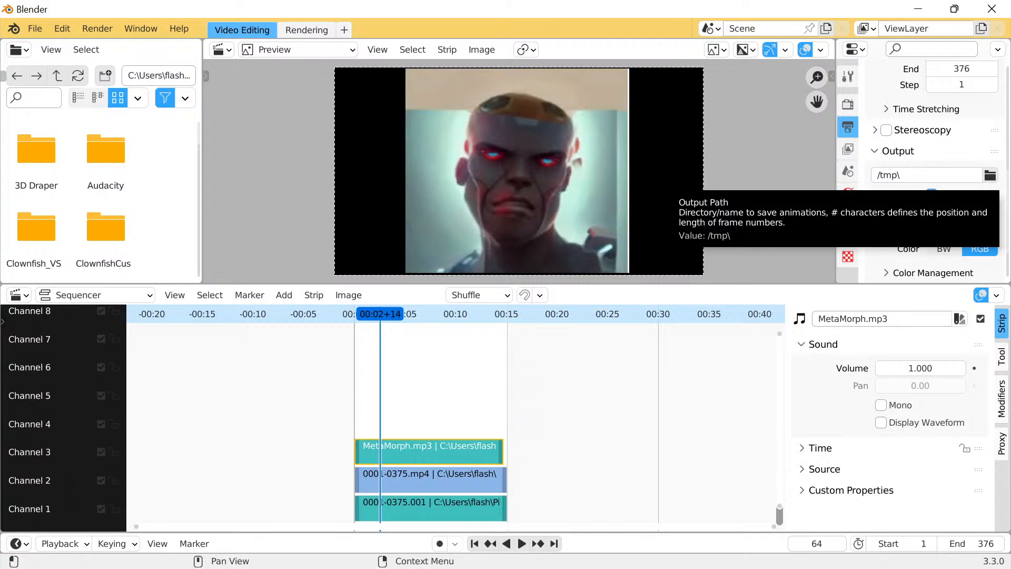
left_click(990, 175)
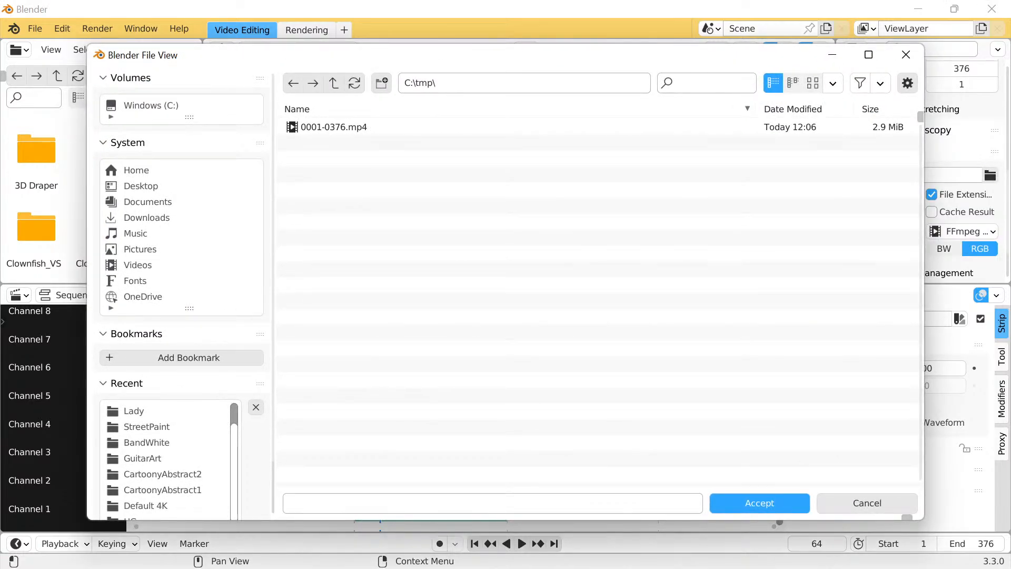
left_click(334, 127)
right_click(298, 125)
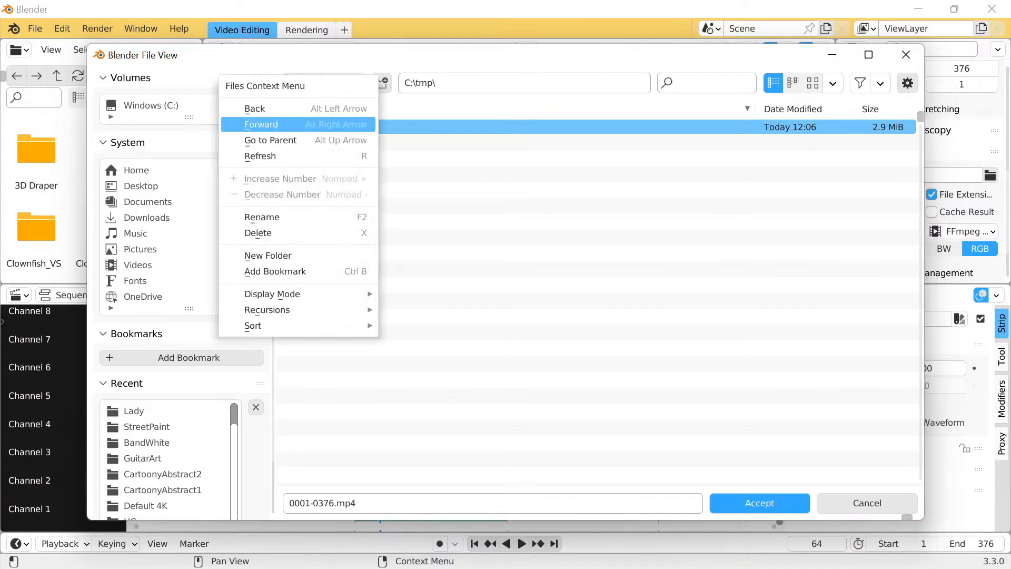
right_click(391, 125)
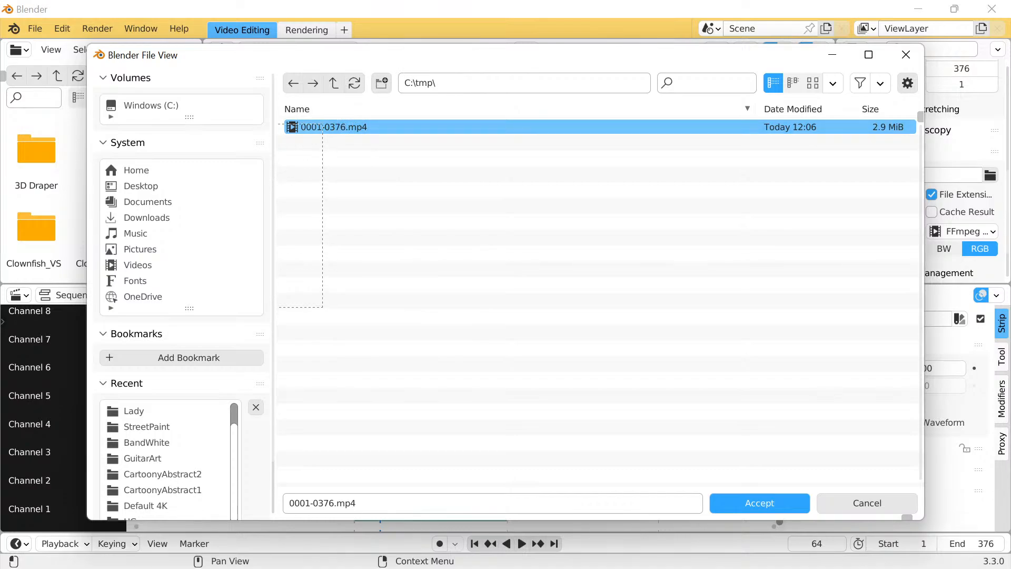
left_click_drag(389, 122, 278, 109)
right_click(295, 125)
key("Escape")
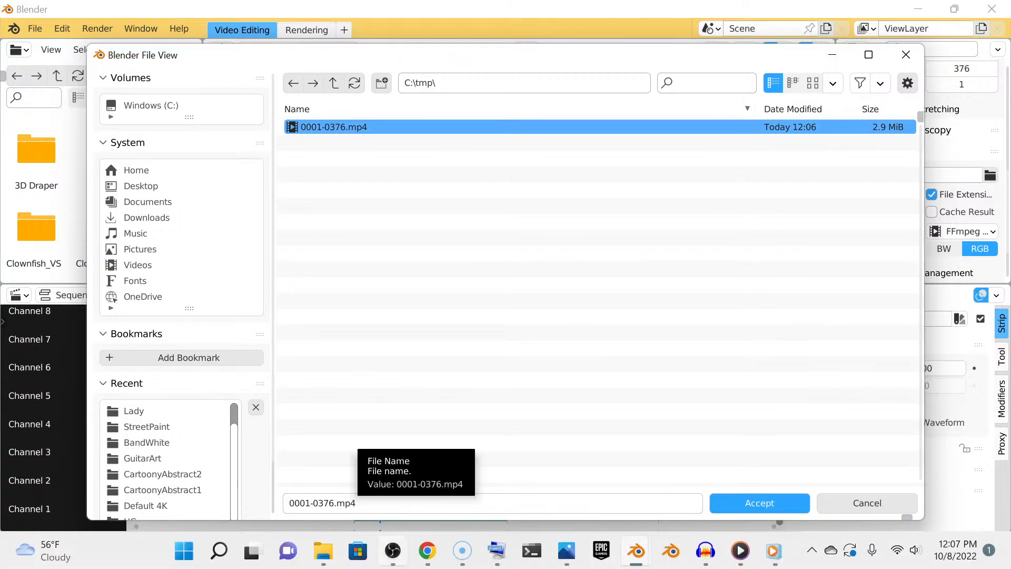
Switch to File Explorer, open C:\tmp, and place the rendered 0001-0376 video on the clipboard
left_click(323, 551)
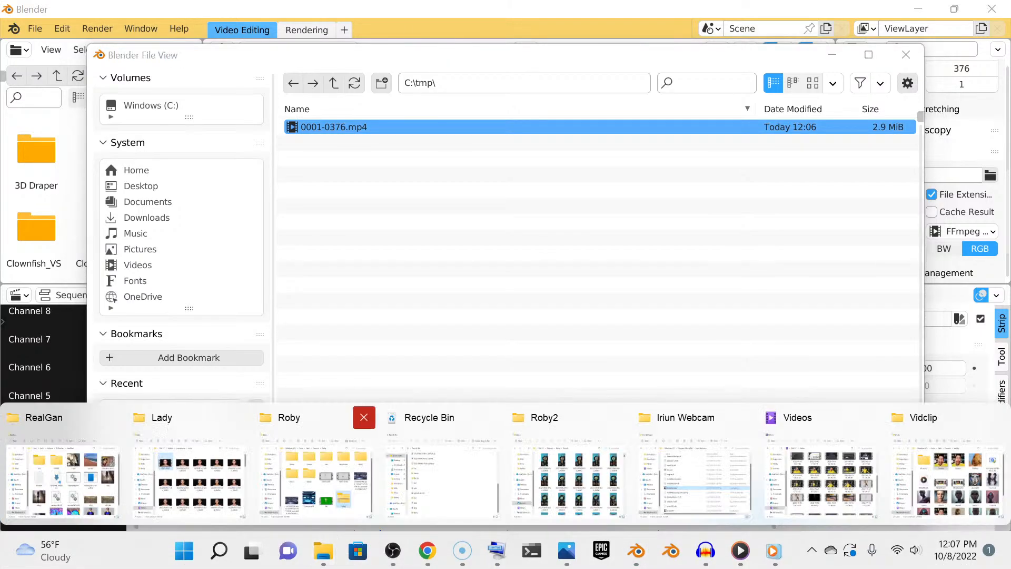
mouse_move(822, 473)
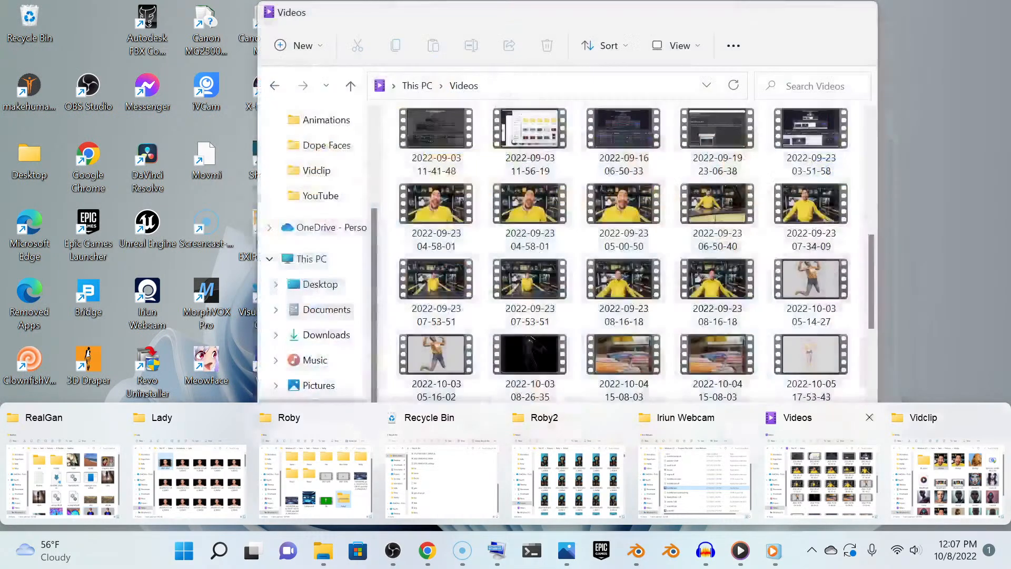
left_click(822, 473)
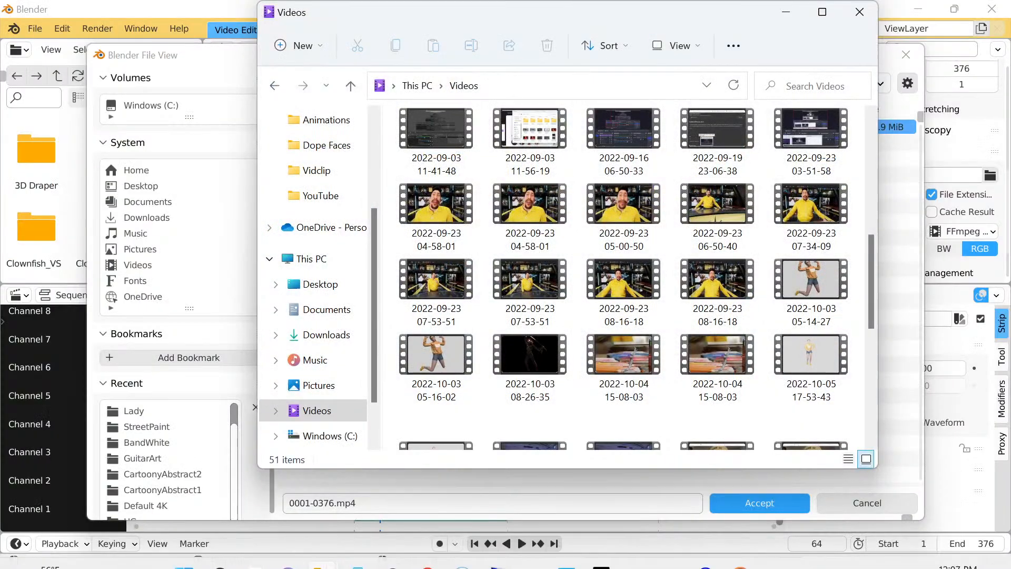
scroll(316, 368, "down", 2)
left_click(326, 385)
scroll(421, 352, "down", 1)
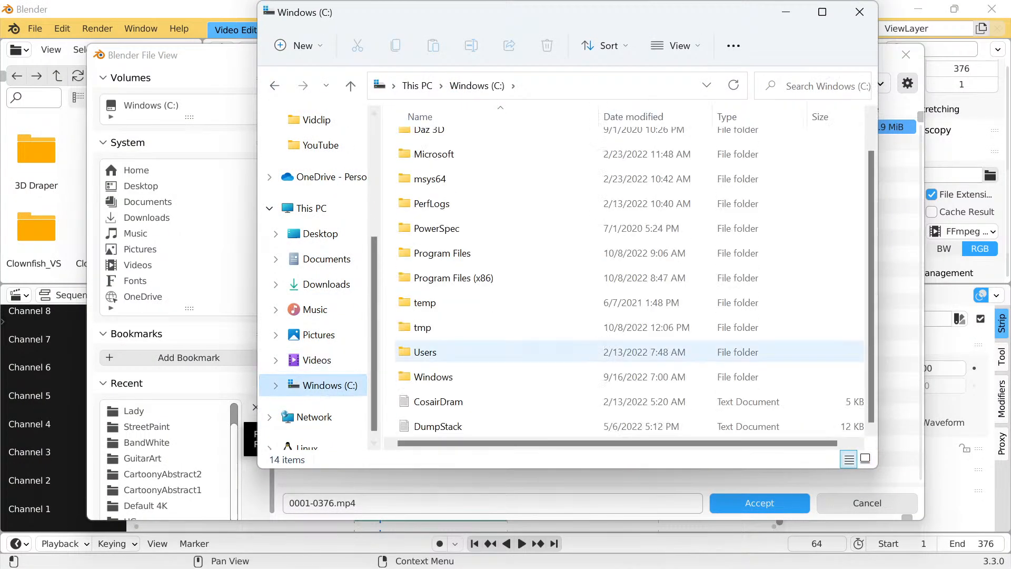
double_click(423, 328)
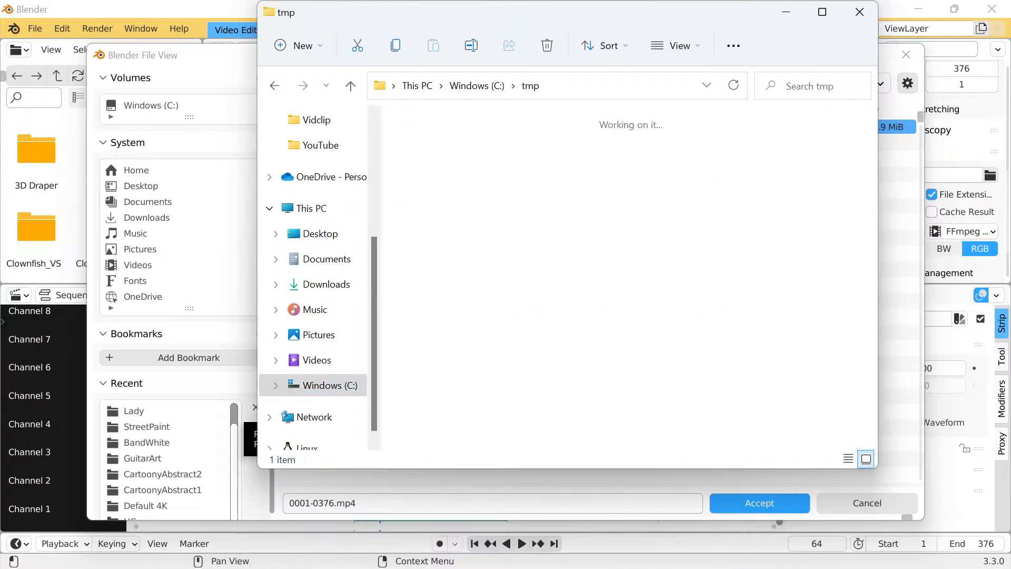
left_click(436, 166)
right_click(444, 180)
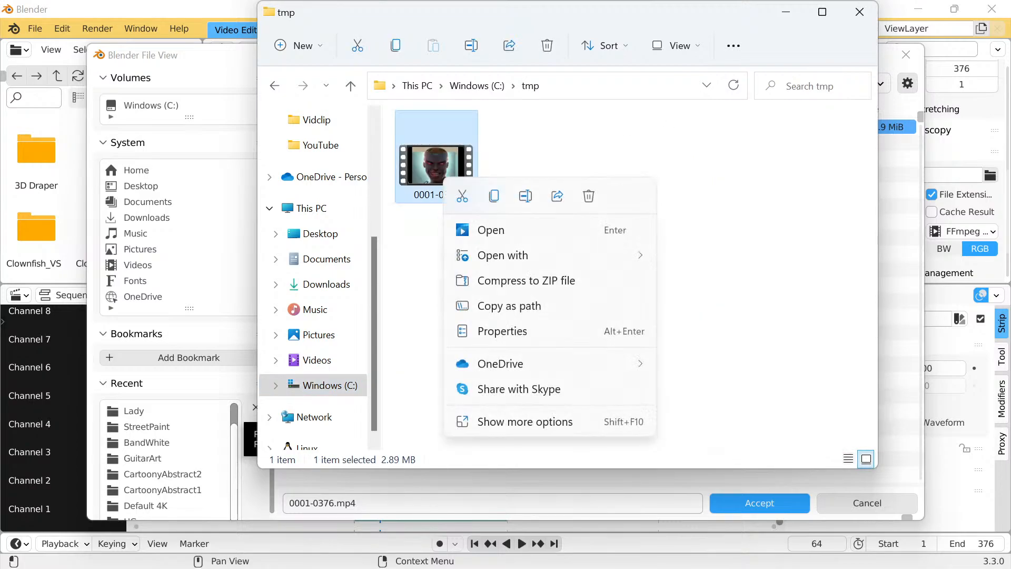
key("Escape")
Paste the 0001-0376 video into the Vidclip folder under Pictures
left_click(318, 334)
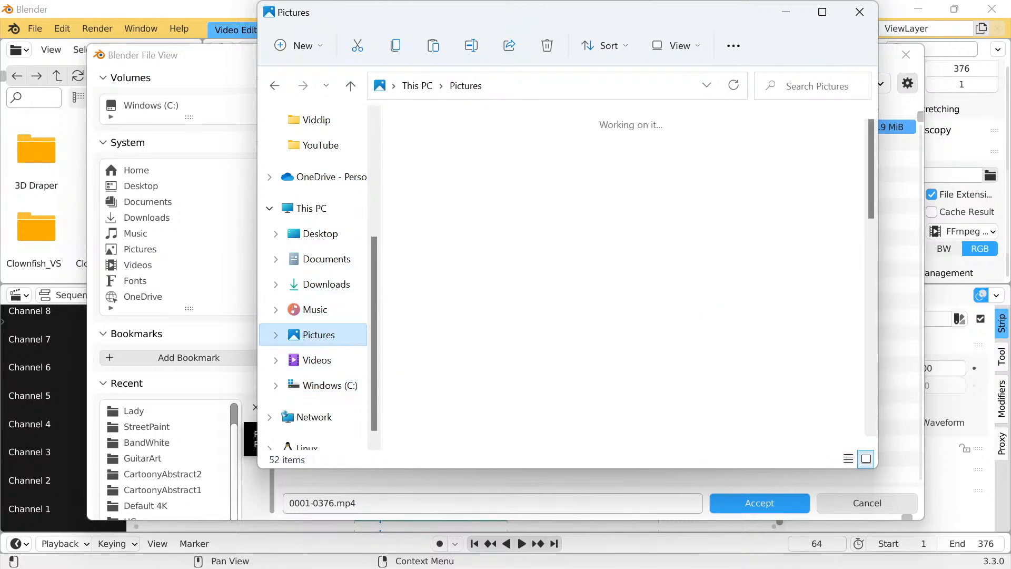
scroll(624, 285, "down", 5)
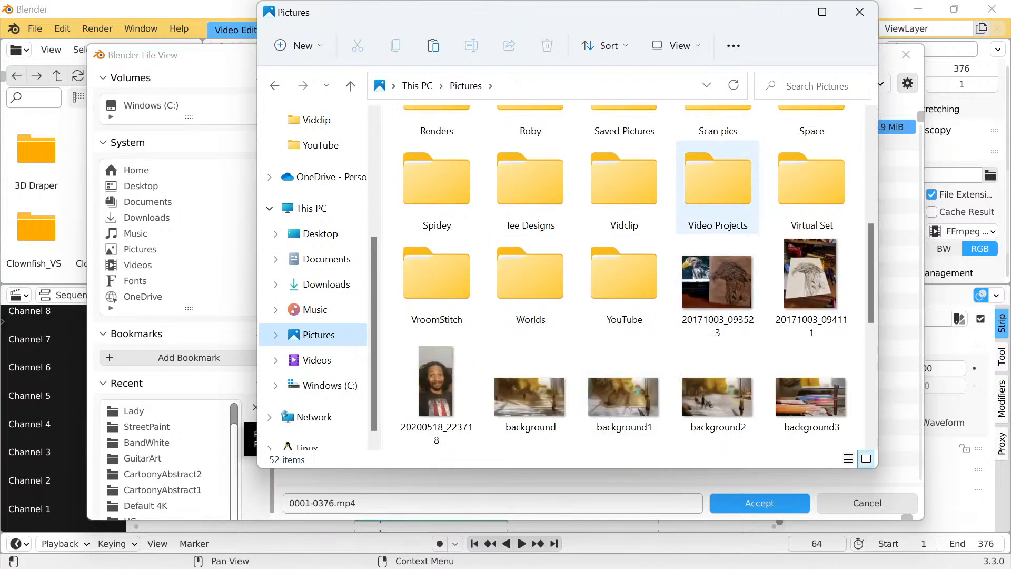
double_click(624, 182)
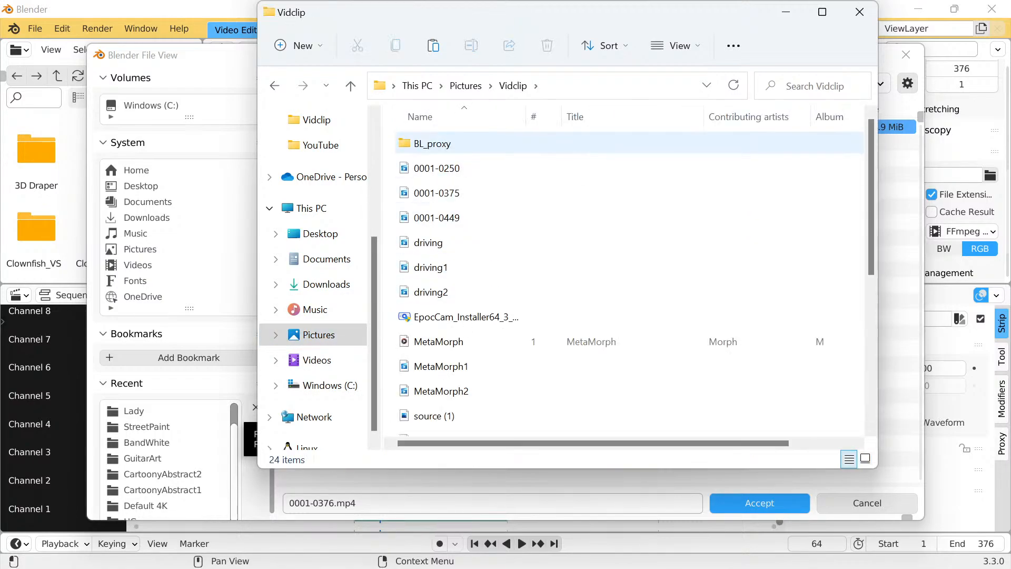
right_click(590, 155)
right_click(518, 167)
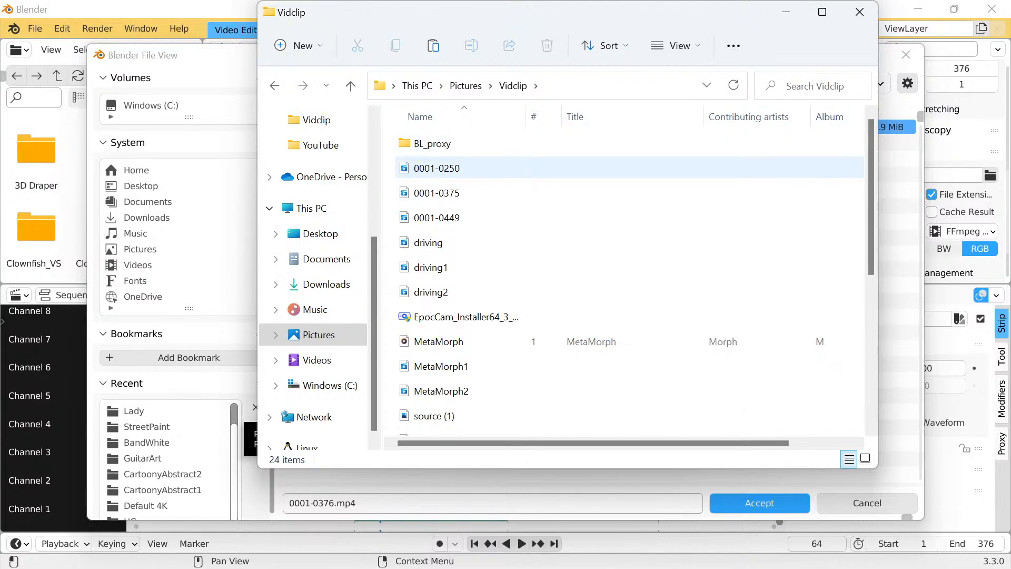
left_click(536, 186)
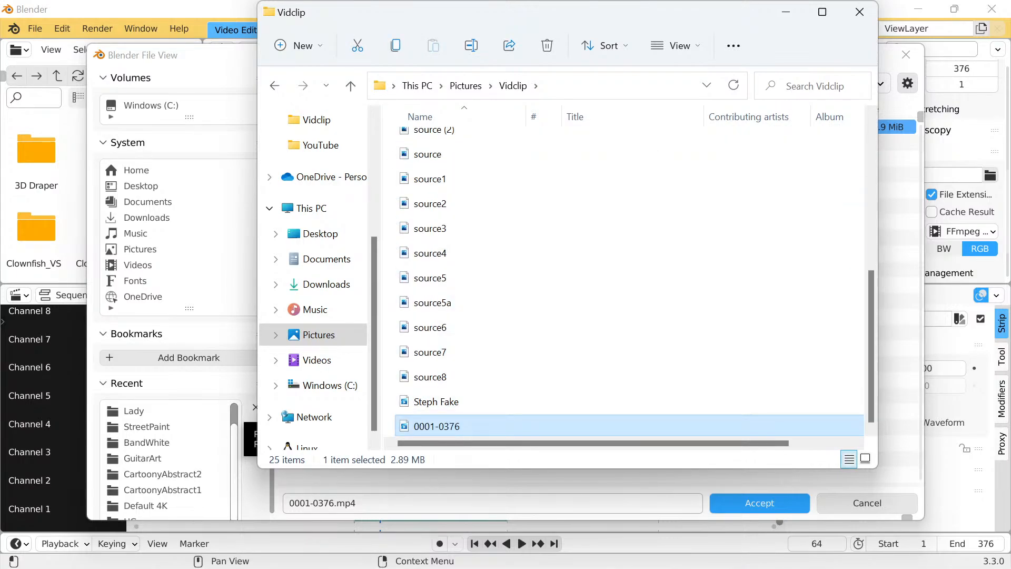
Play the pasted 0001-0376 video in Media Player, pause it partway, and minimize the player
right_click(535, 425)
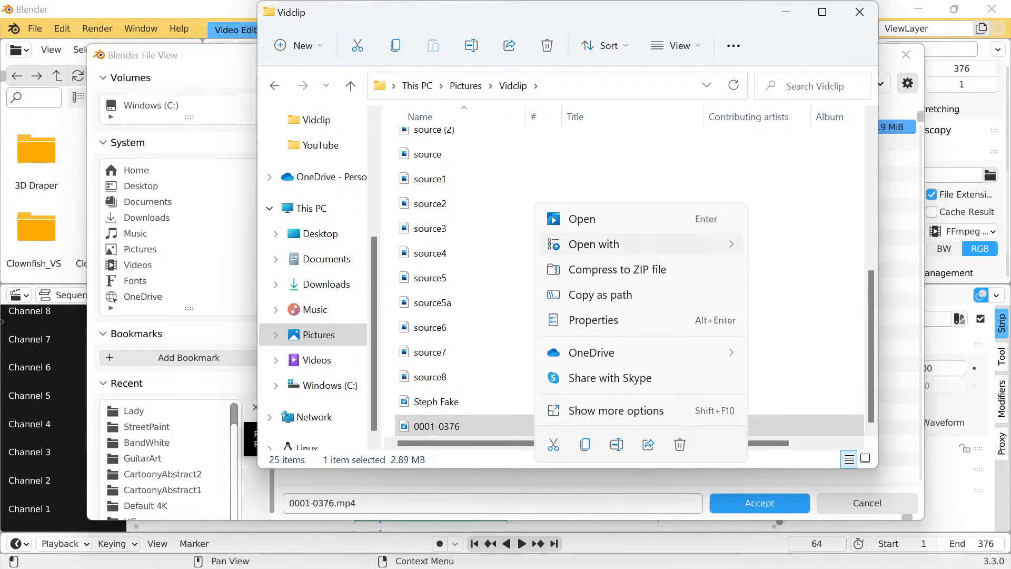
mouse_move(594, 244)
left_click(790, 210)
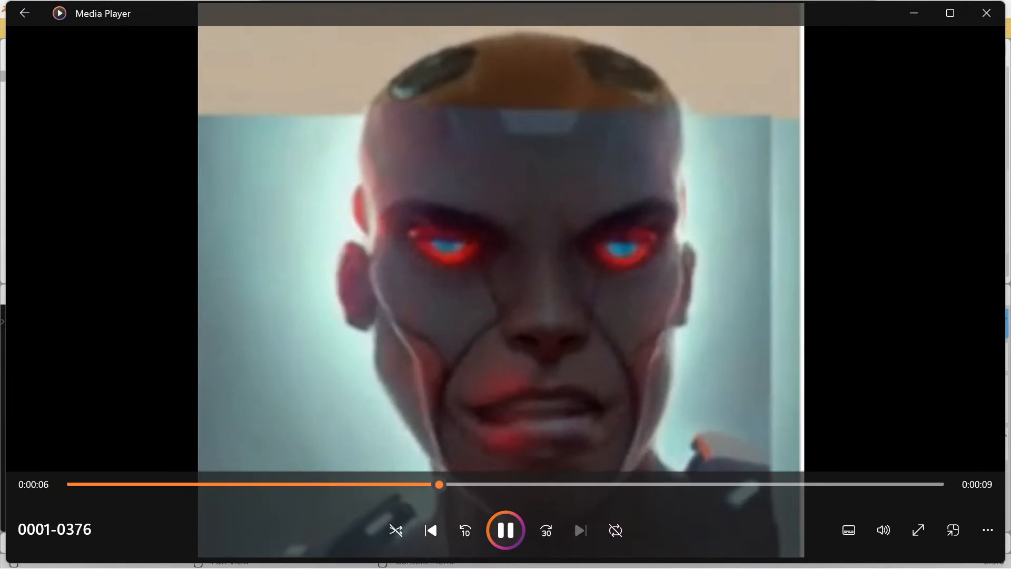
left_click(497, 516)
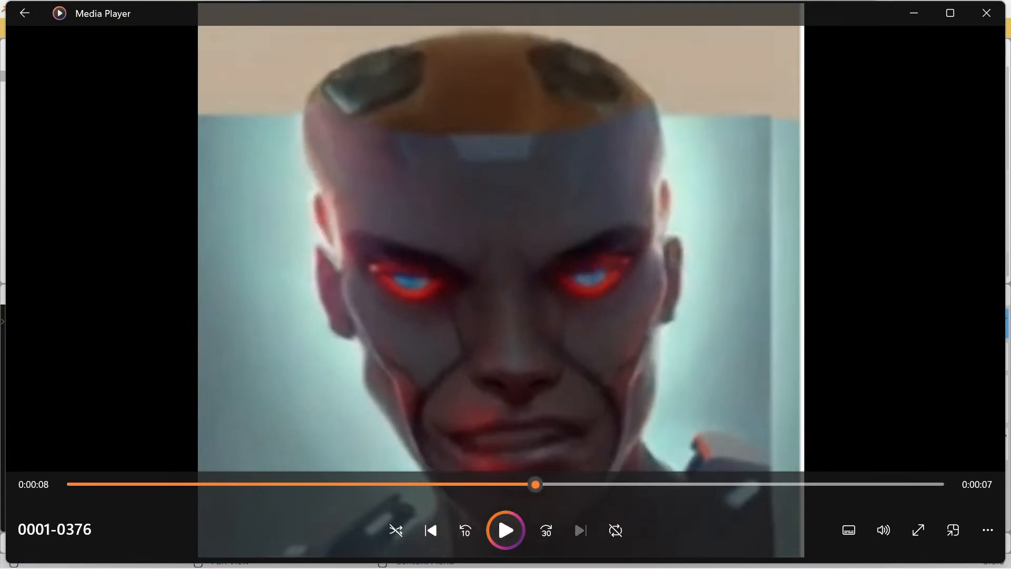
left_click(914, 13)
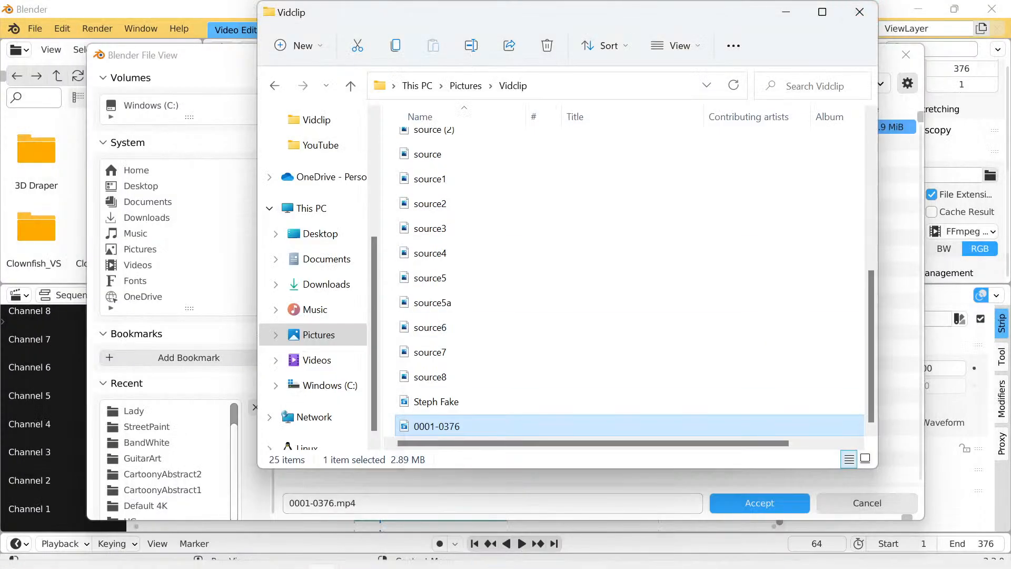
Switch to OBS and mute the Desktop Audio source in the audio mixer
mouse_move(462, 550)
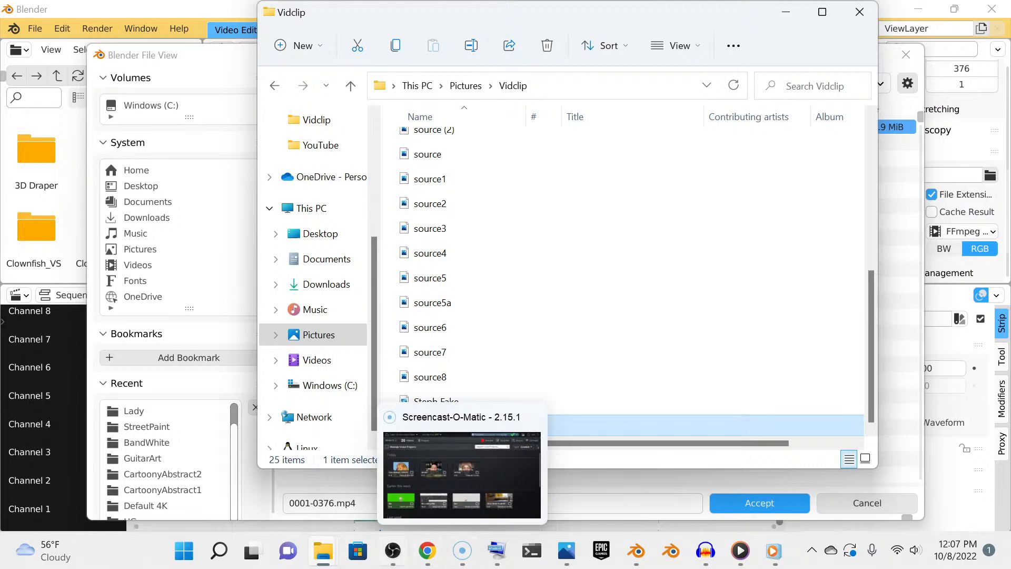
left_click(392, 551)
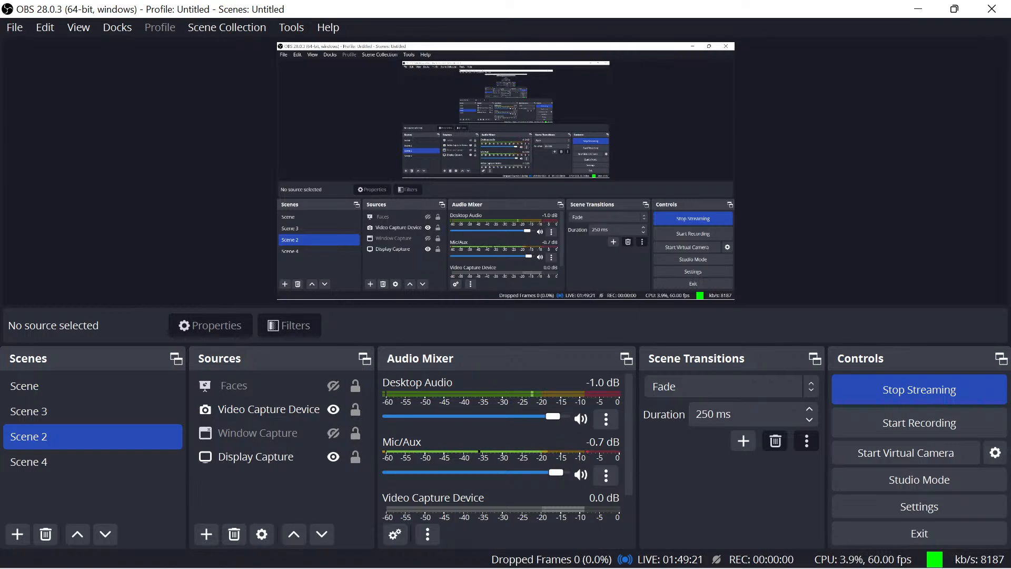
left_click(581, 474)
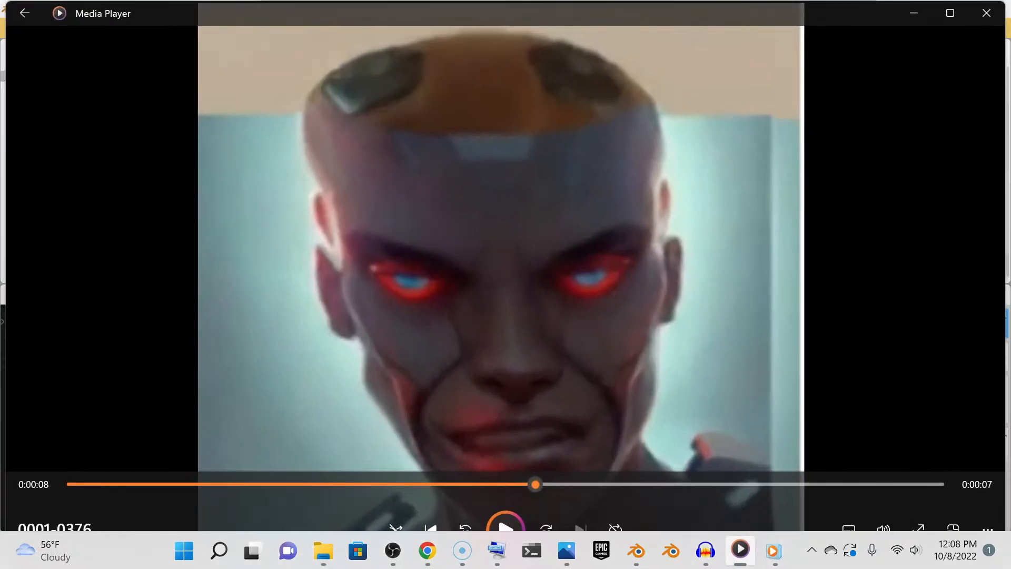
Resume 0001-0376 in Media Player, replay it from the beginning, and close the player and minimize the Vidclip folder window
left_click(497, 516)
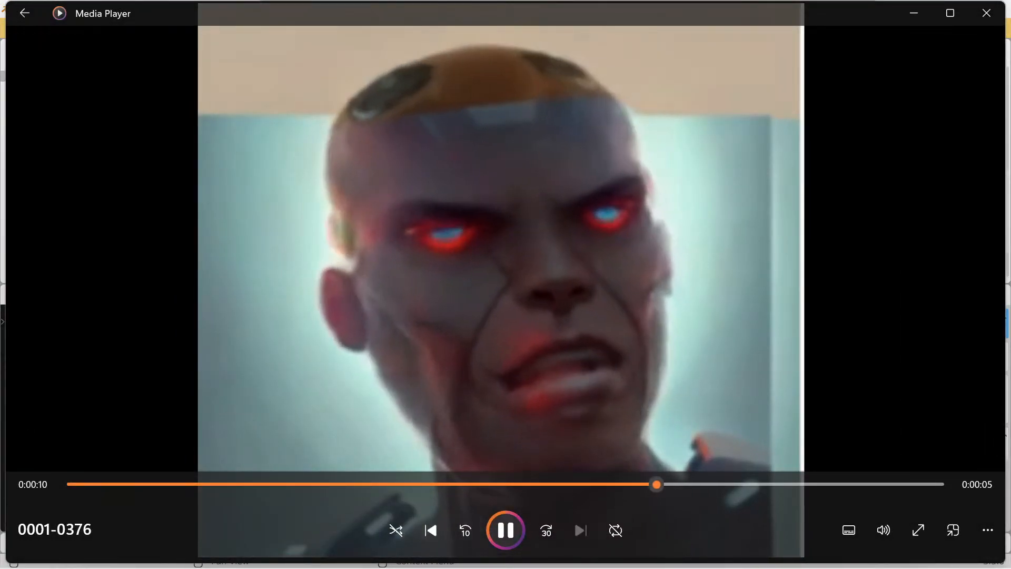
left_click(498, 516)
left_click(431, 530)
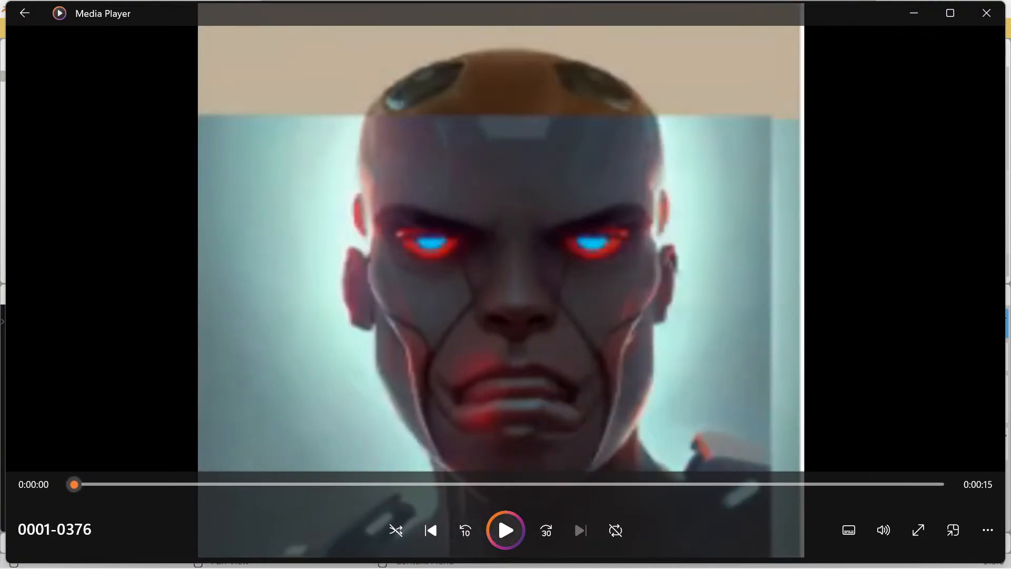
left_click(499, 521)
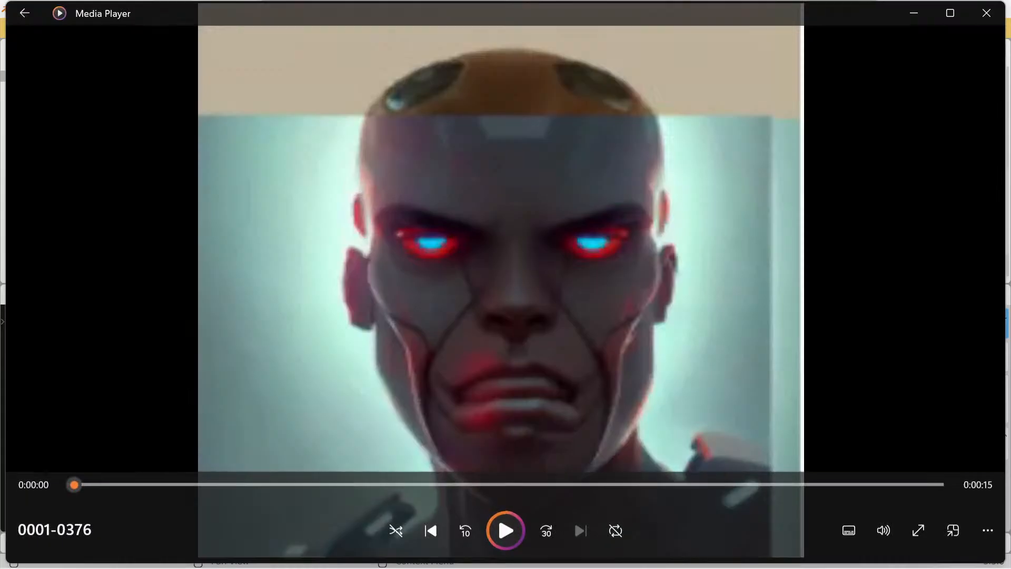
left_click(986, 13)
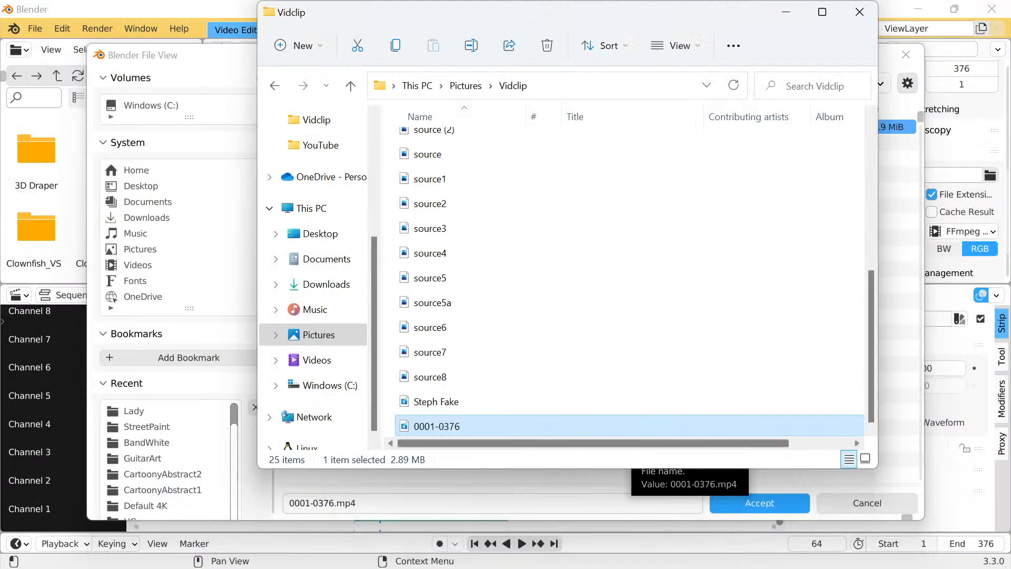
left_click(786, 12)
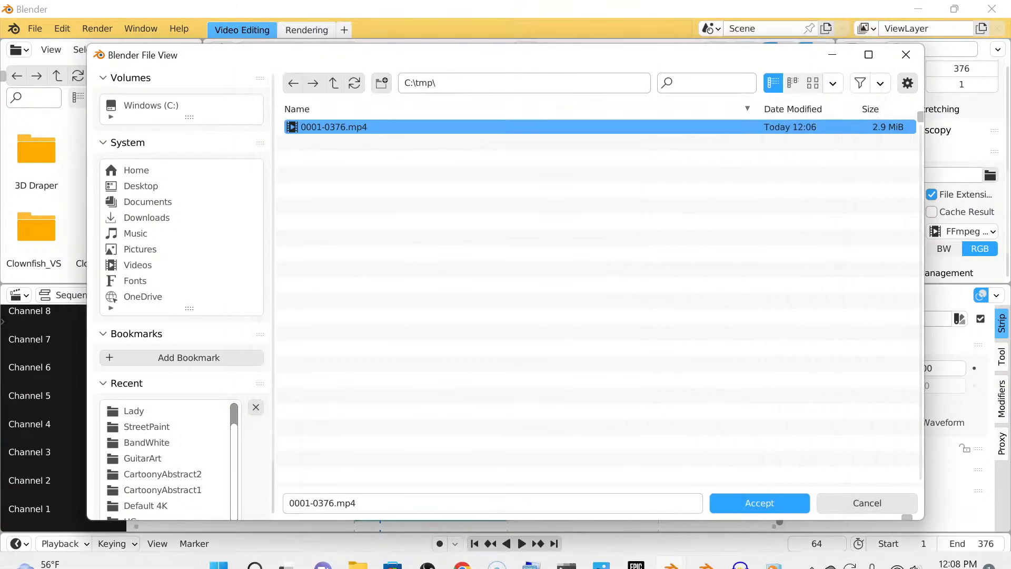
Check the audio mixer in OBS, and dismiss Blender's output file browser without accepting a file
mouse_move(462, 550)
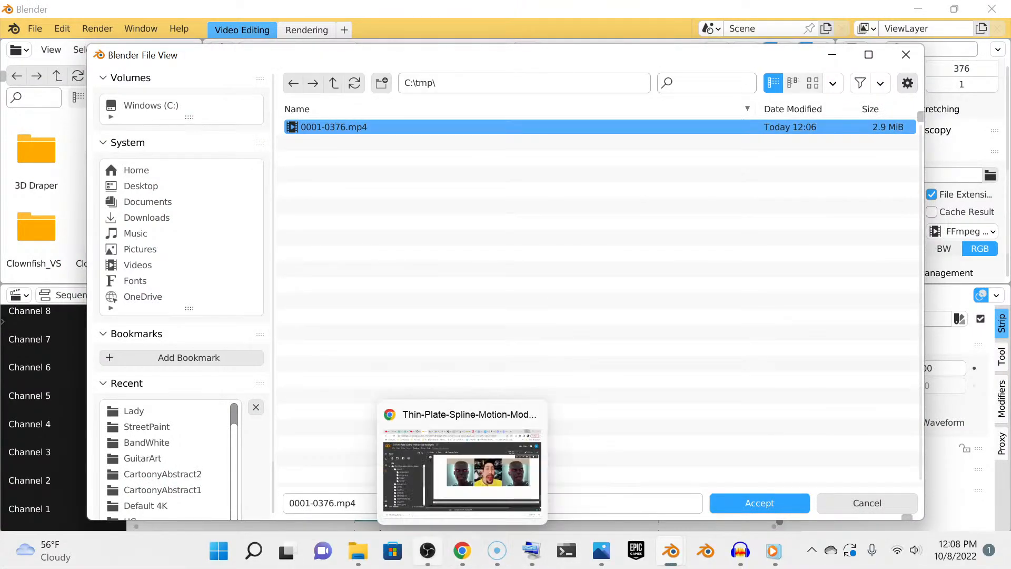
left_click(427, 550)
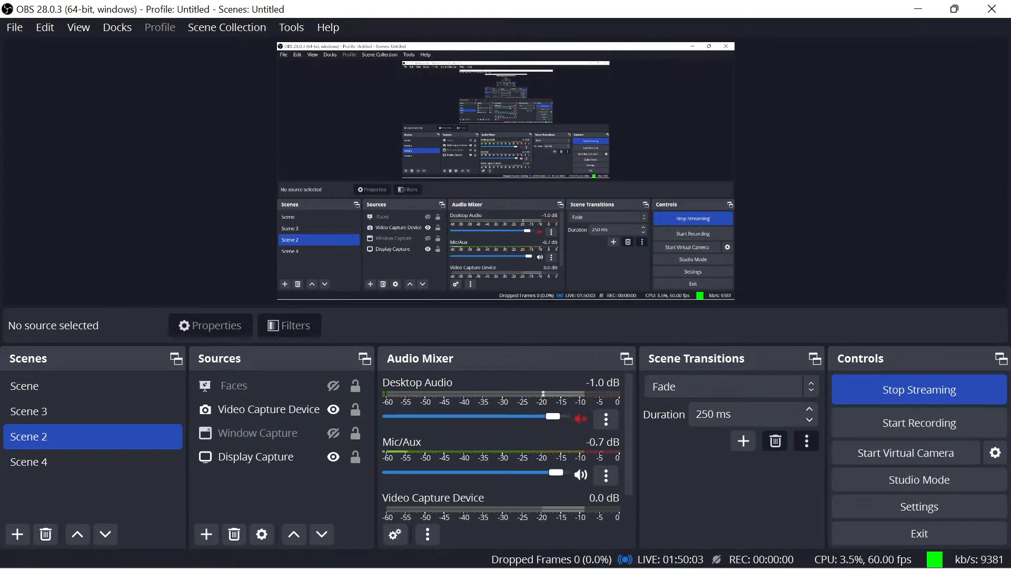
left_click(918, 9)
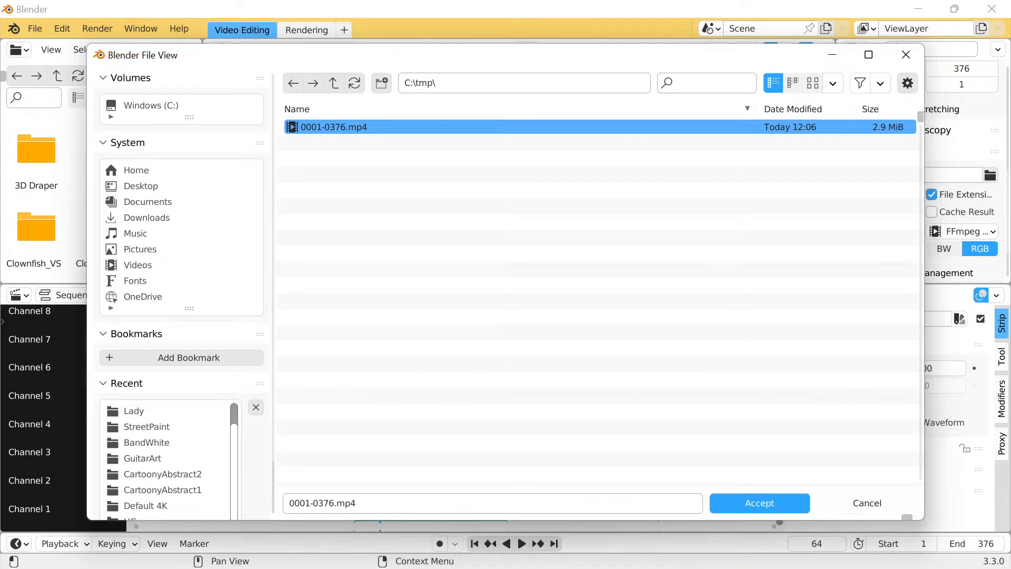
left_click(867, 503)
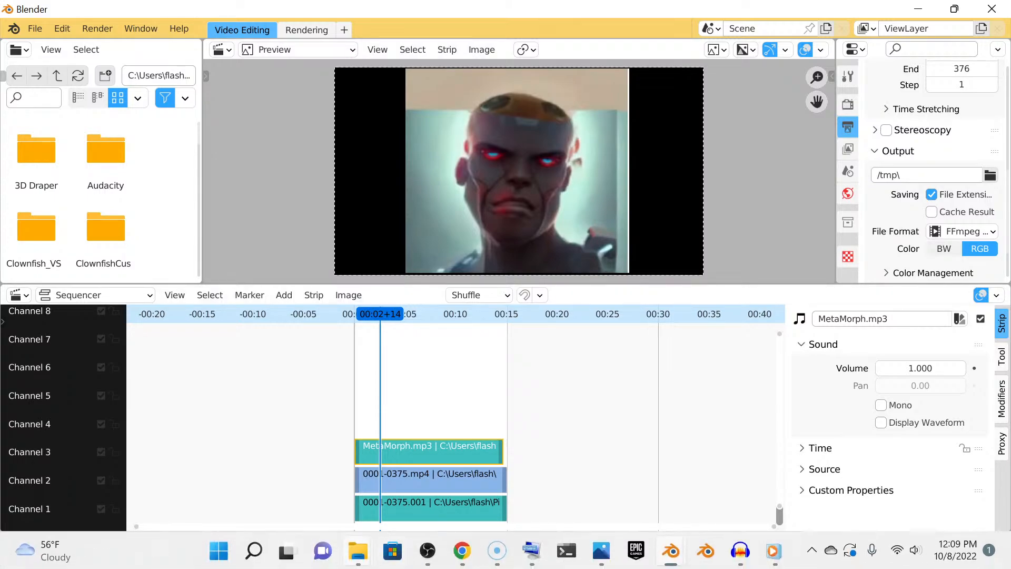
Switch to the Thin-Plate-Spline-Motion-Model notebook in Chrome, dismiss the runtime disconnected dialog, and review the generated comparison video
mouse_move(358, 550)
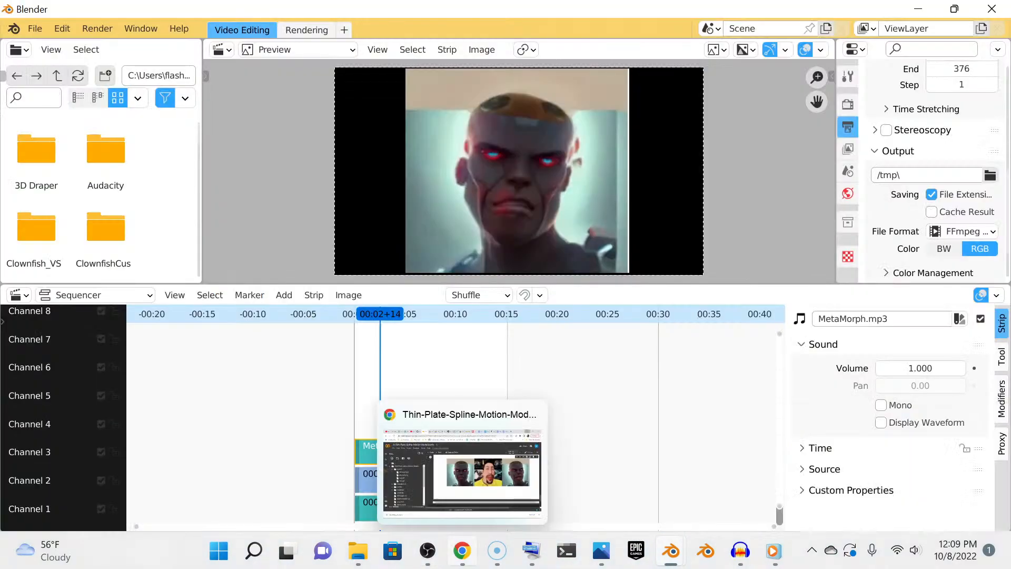
left_click(462, 550)
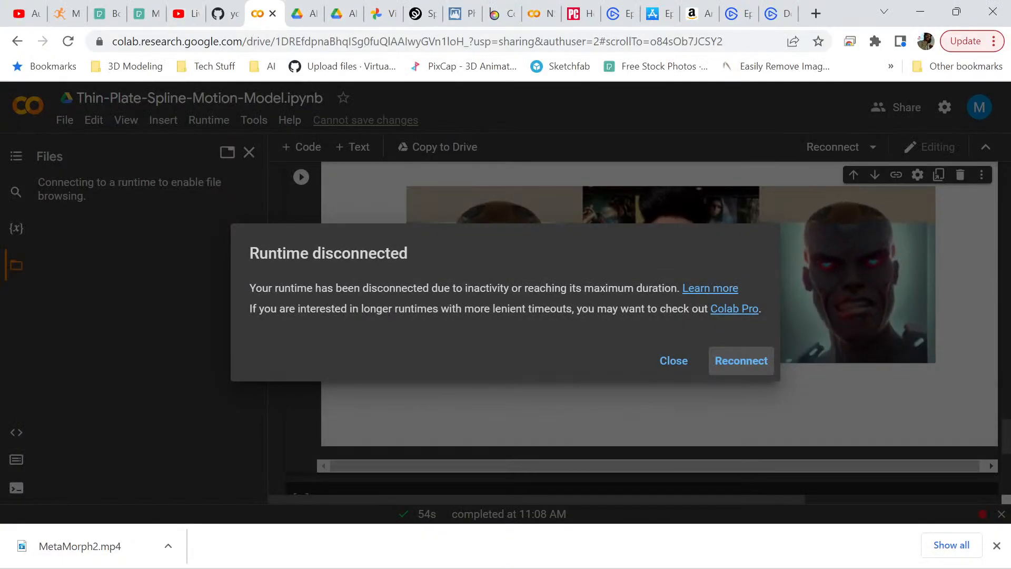
left_click(674, 360)
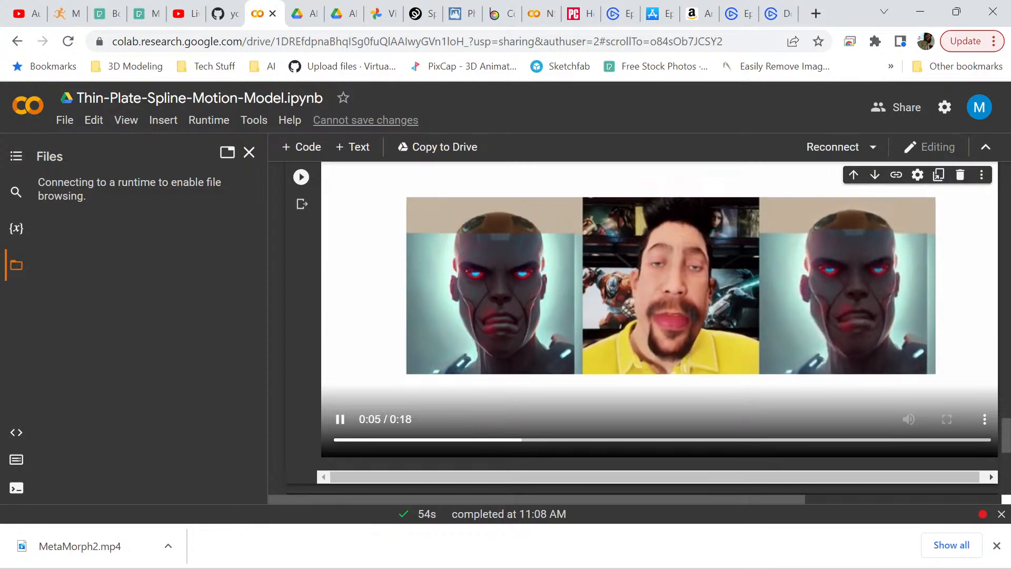
scroll(641, 326, "up", 3)
scroll(642, 327, "down", 2)
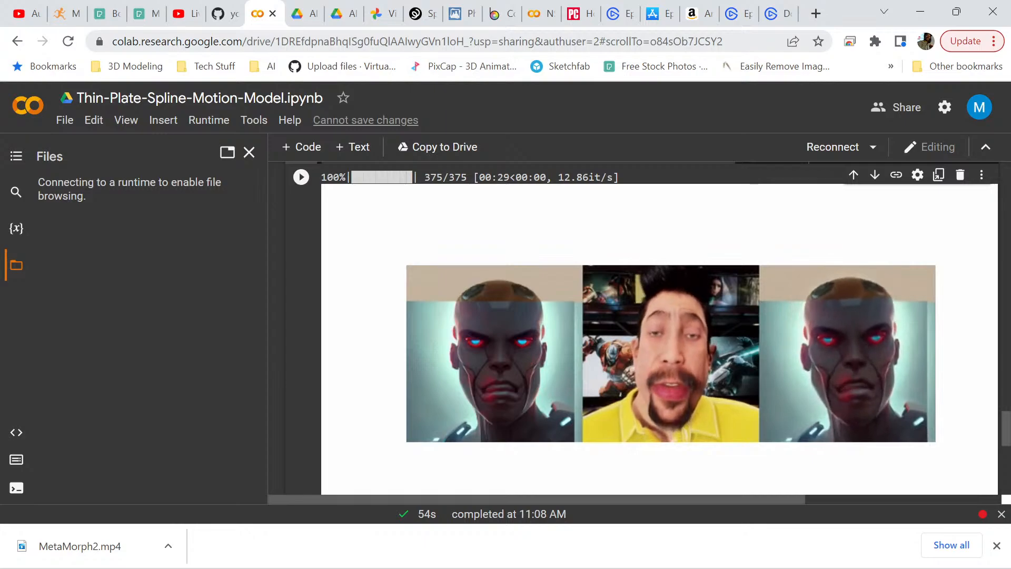
Open the bookmarked GFPGAN Hugging Face Space in a new tab and upload source8 from the Vidclip folder as the input image
left_click(815, 14)
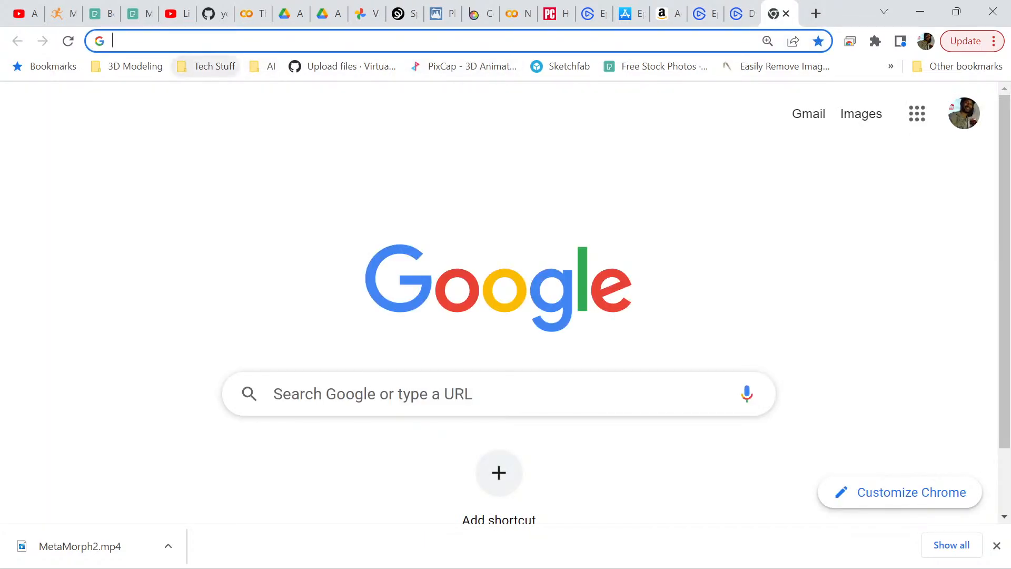
left_click(265, 66)
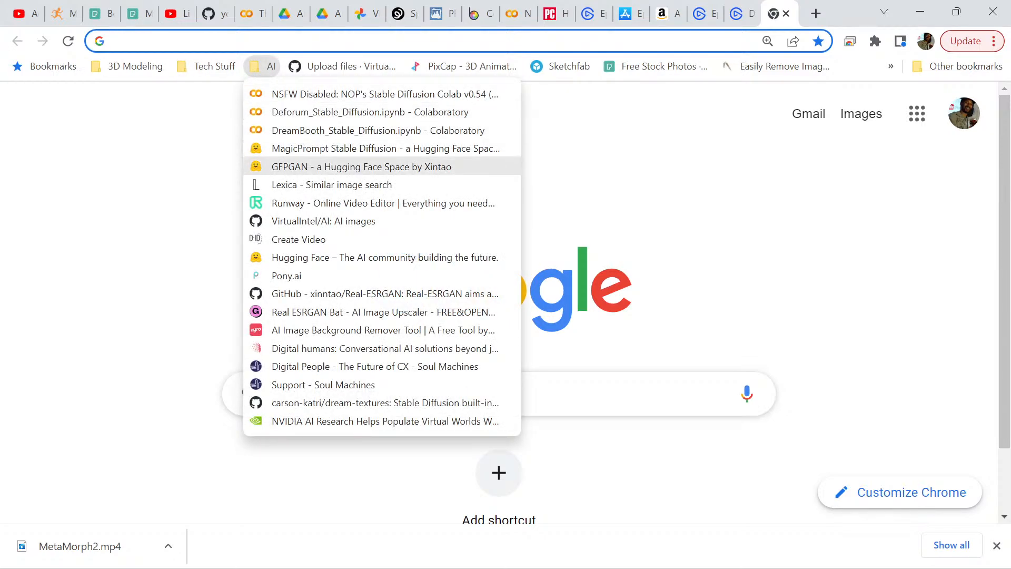
left_click(361, 167)
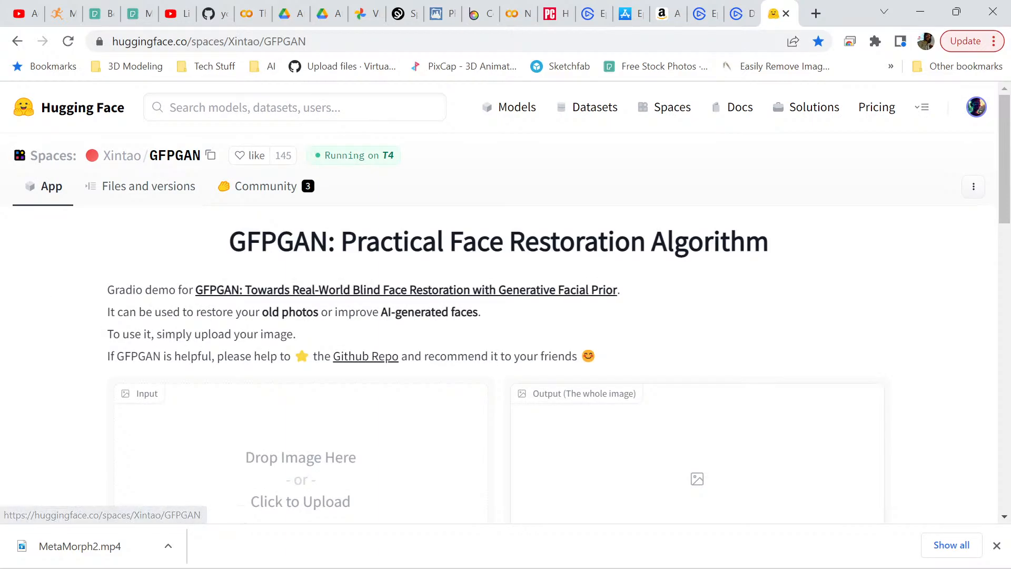
scroll(559, 308, "down", 4)
left_click(301, 264)
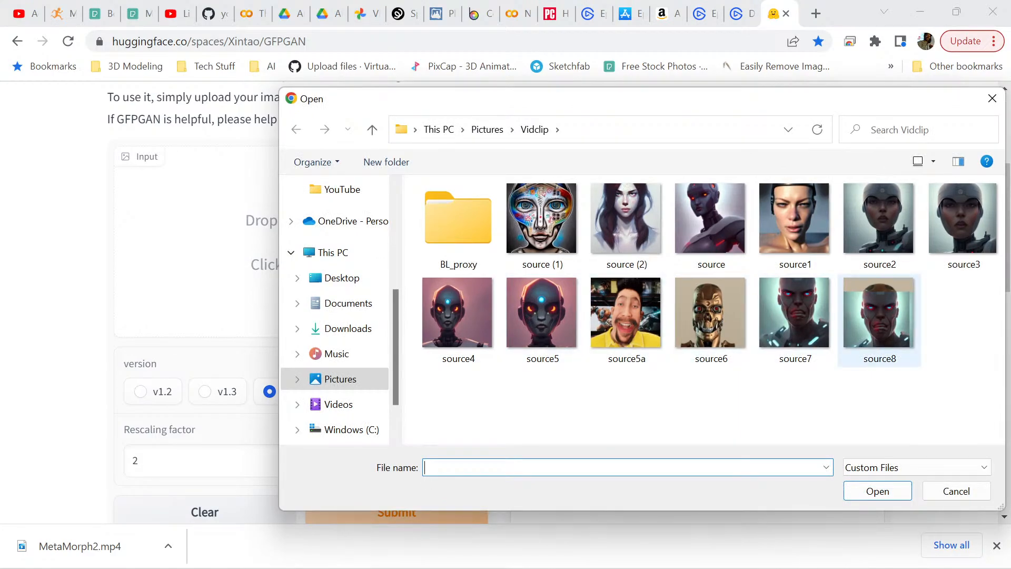
left_click(878, 314)
left_click(878, 491)
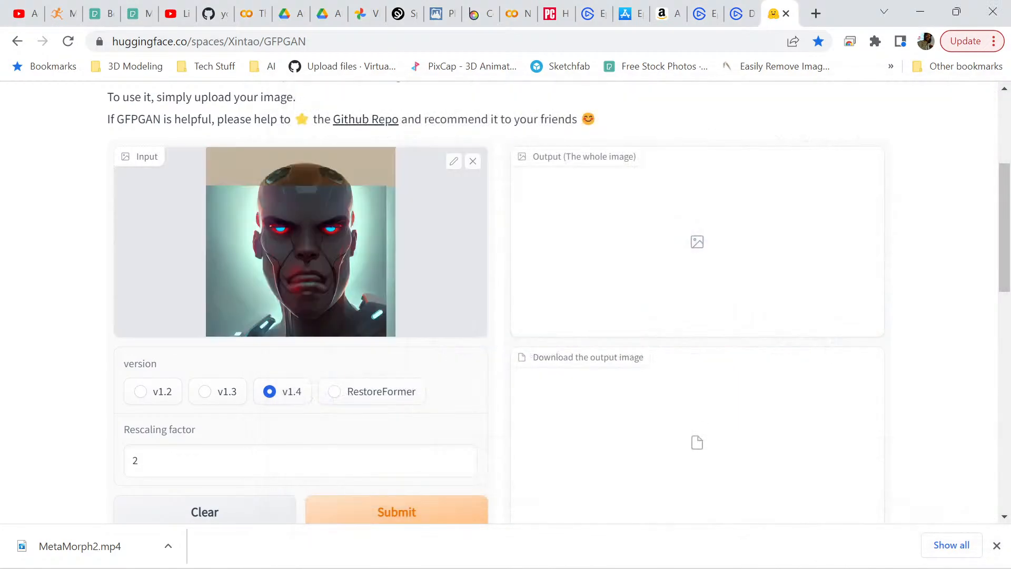
Set the rescaling factor to 8 and submit the image for face restoration
scroll(300, 315, "down", 2)
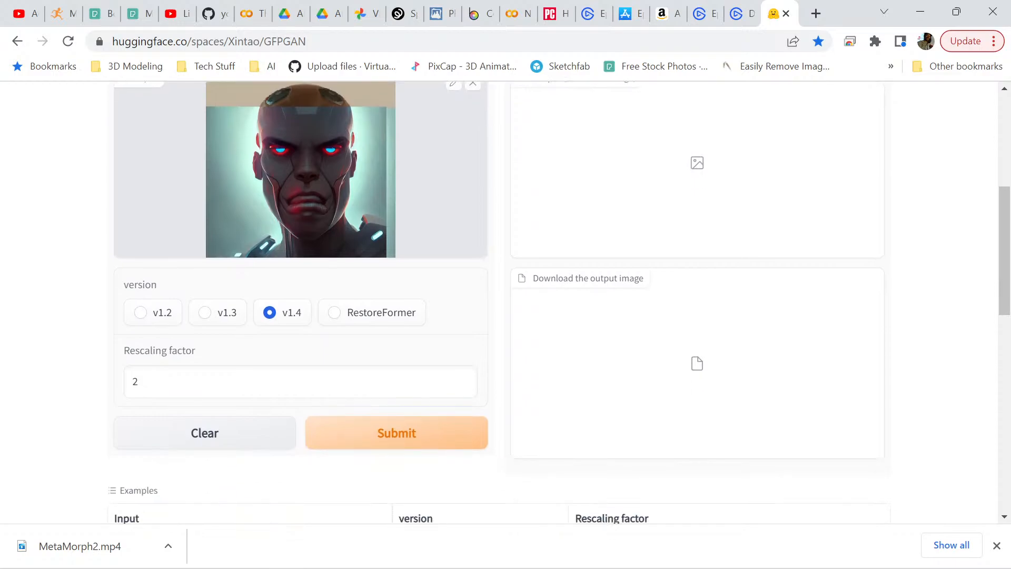
left_click_drag(154, 381, 129, 381)
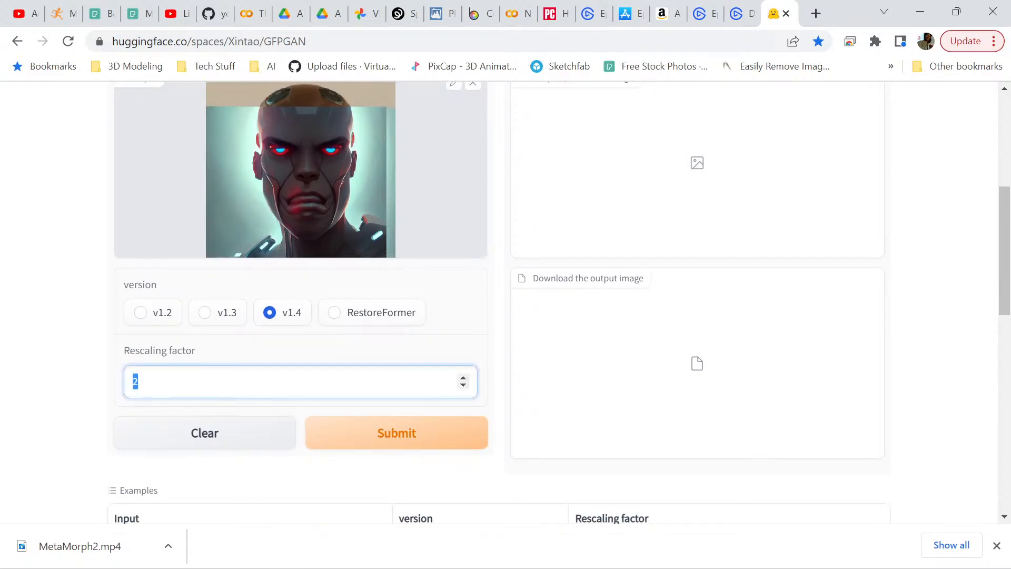
type("8")
left_click(397, 433)
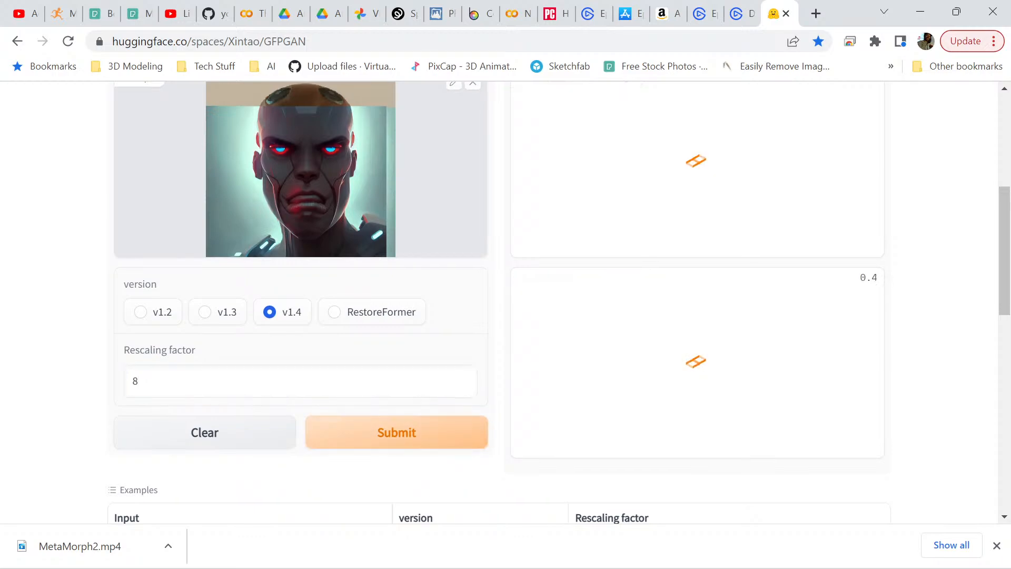
Review the GFPGAN page's description, processing queue and examples table while the restoration job runs
scroll(499, 302, "up", 1)
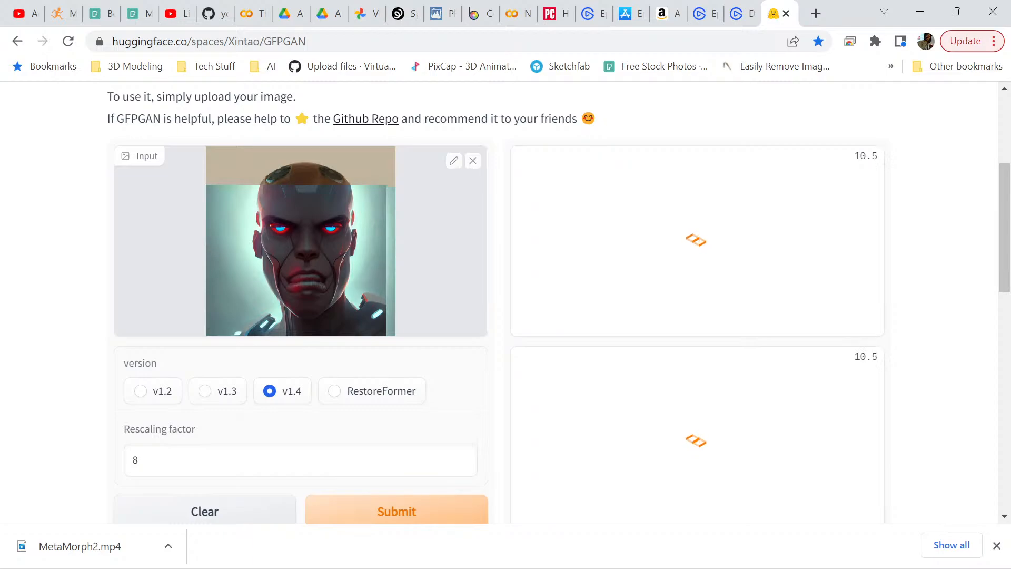
scroll(500, 300, "up", 2)
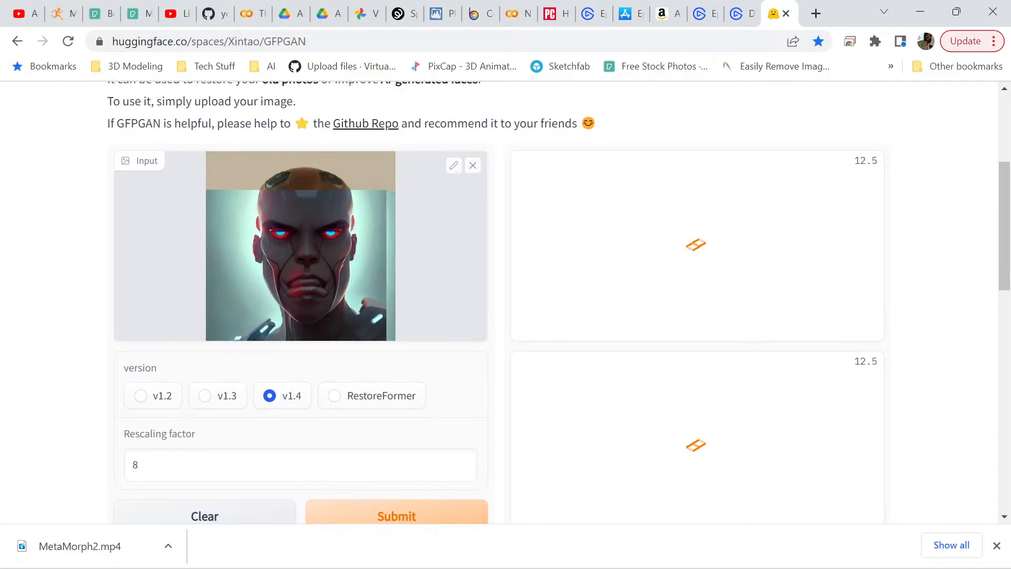
scroll(500, 300, "up", 2)
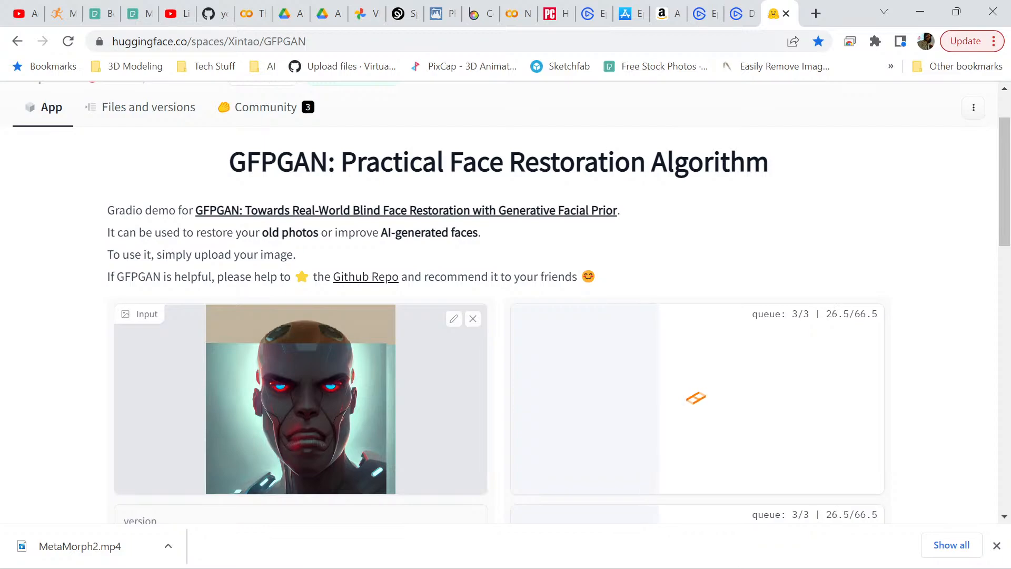
scroll(506, 303, "down", 3)
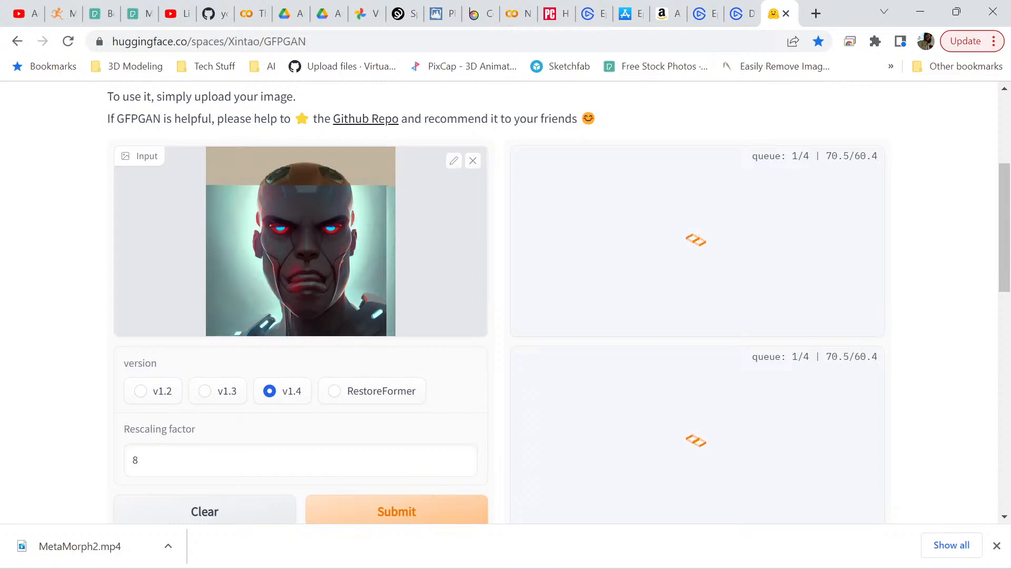
scroll(506, 303, "down", 4)
scroll(505, 316, "down", 2)
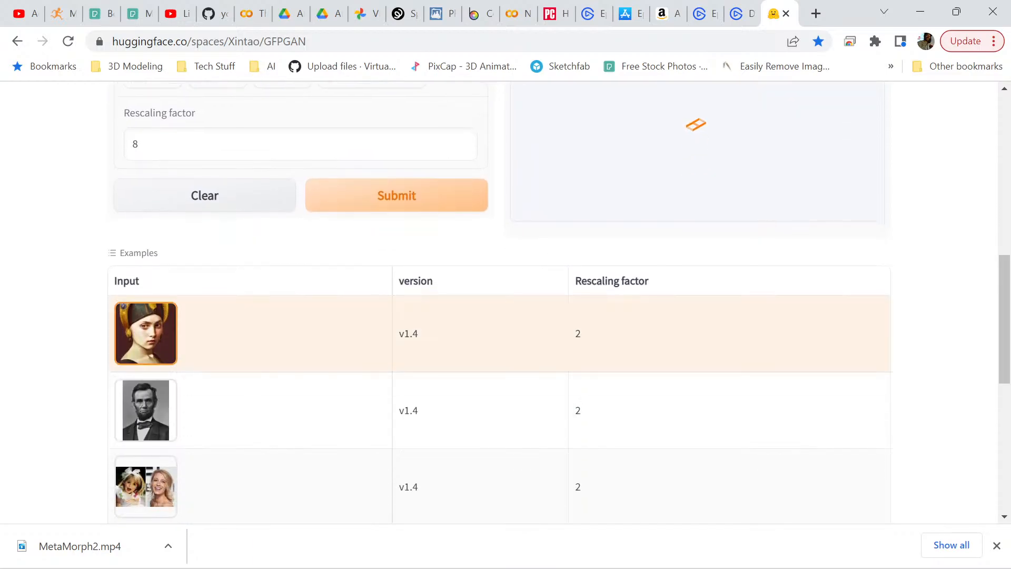
scroll(505, 411, "down", 2)
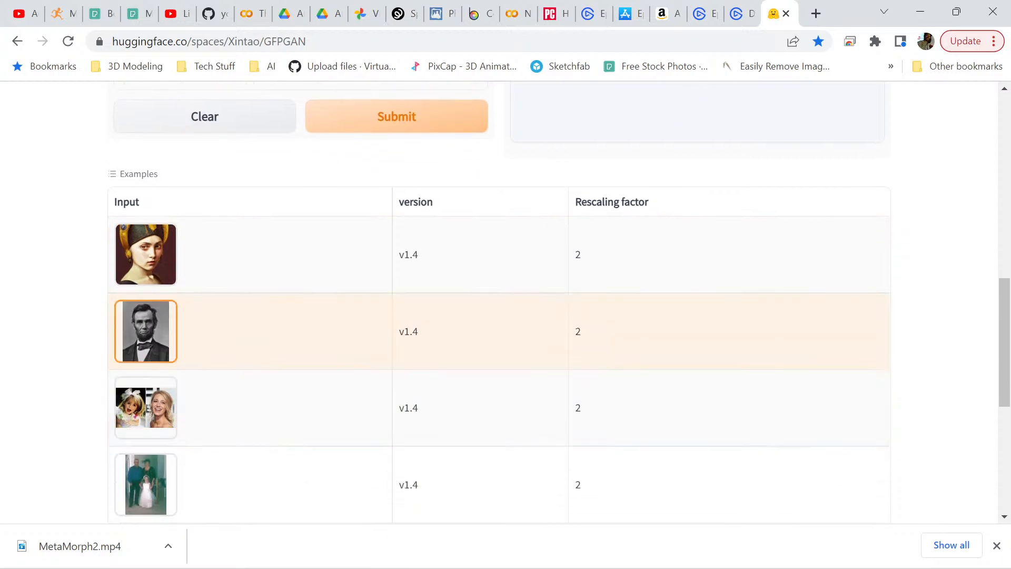
scroll(505, 337, "down", 3)
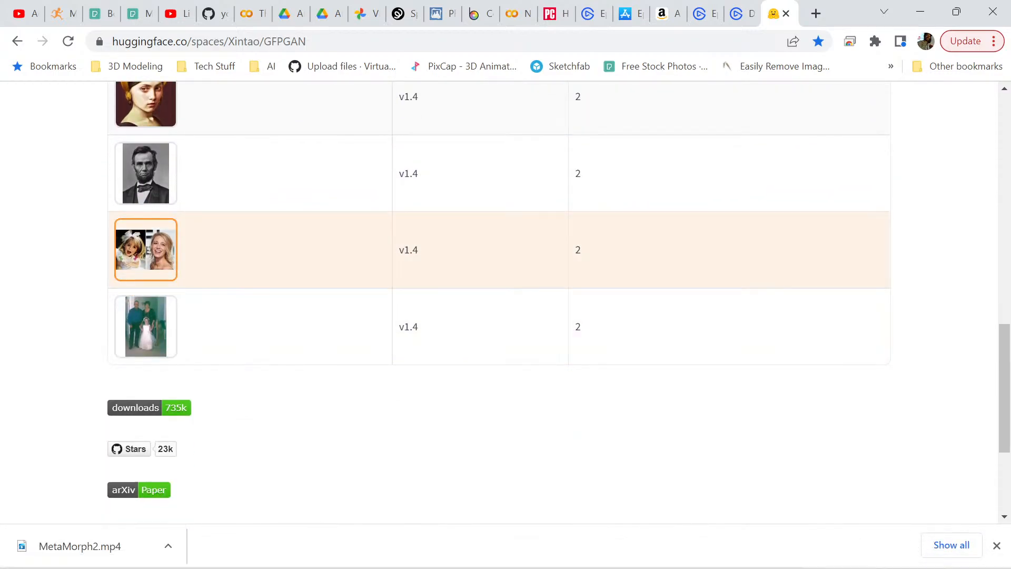
scroll(505, 327, "up", 3)
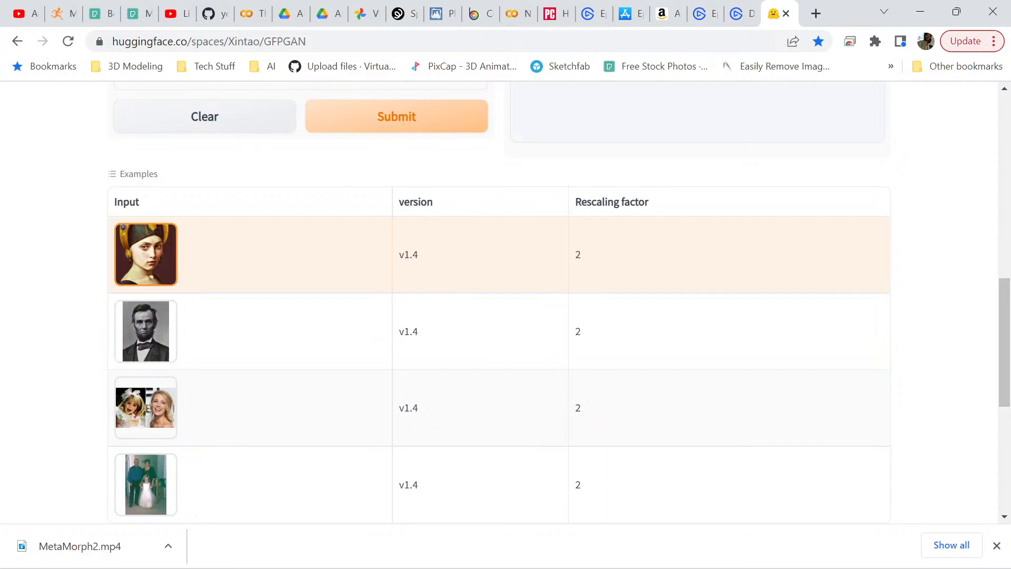
scroll(505, 300, "up", 7)
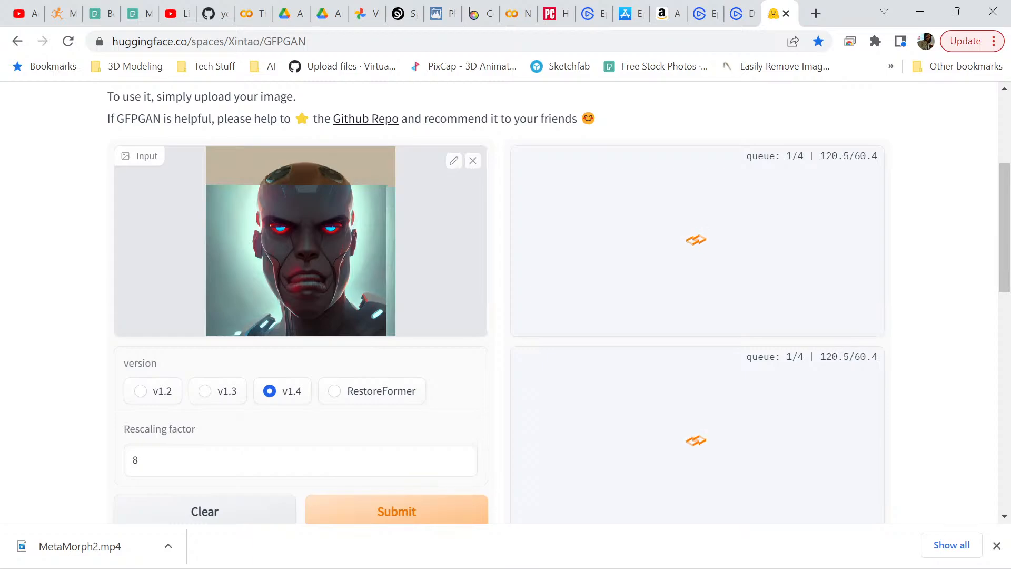
Switch to the NOP's Stable Diffusion Colab notebook, dismiss the runtime disconnected dialog, and examine the mouth and eyes of the enhanced cyborg face
left_click(516, 13)
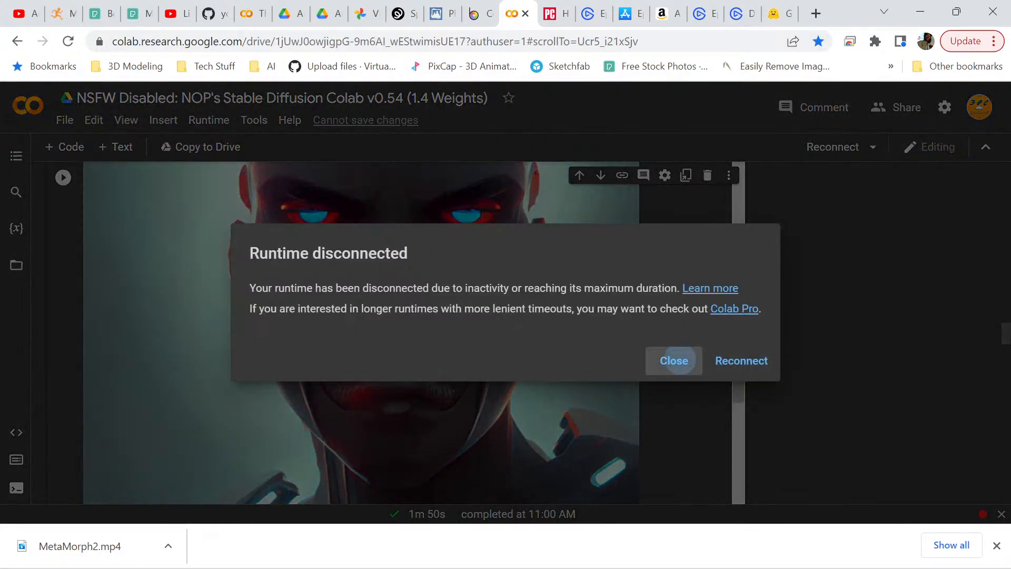
left_click(674, 360)
scroll(676, 360, "down", 5)
scroll(413, 331, "down", 4)
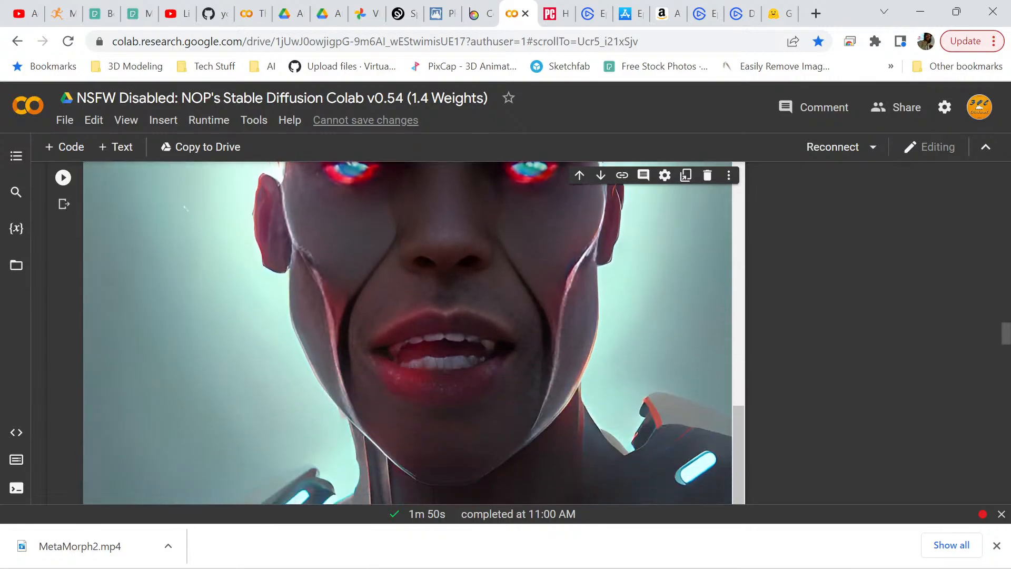
scroll(414, 332, "up", 4)
scroll(414, 331, "down", 2)
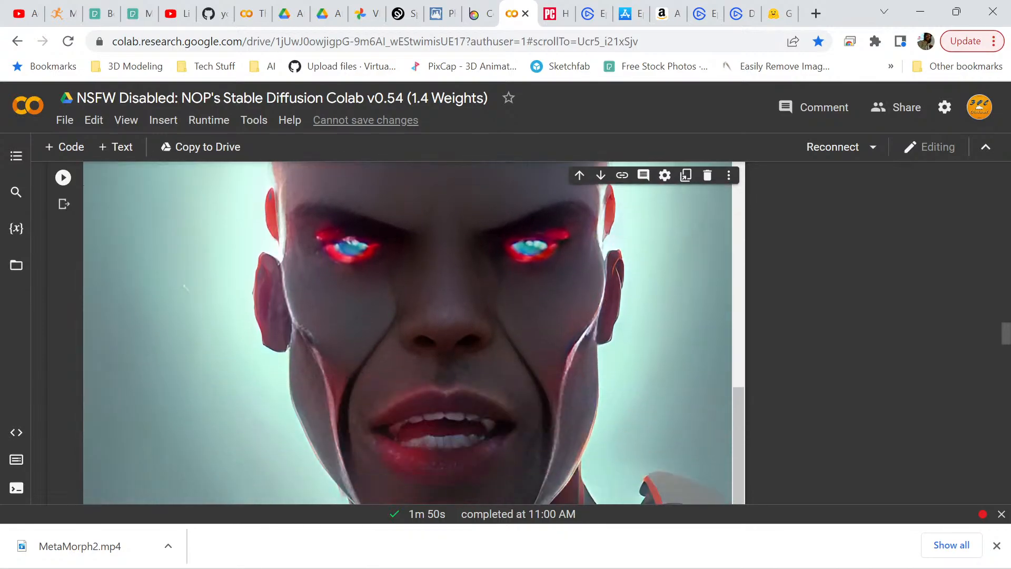
scroll(414, 331, "down", 1)
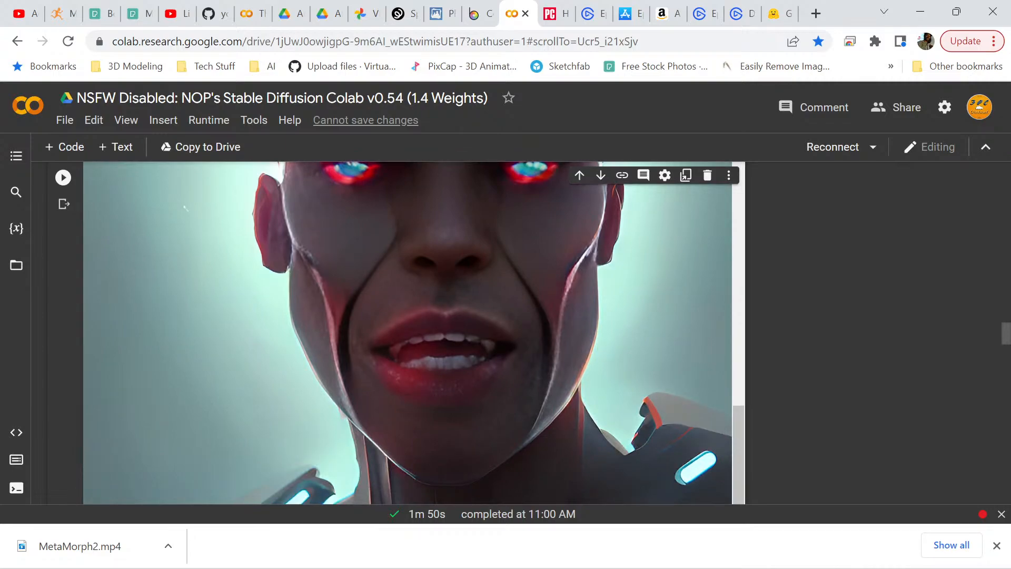
scroll(414, 332, "up", 2)
scroll(414, 331, "down", 2)
Compare the original cyborg image in the cell output with its enhanced and upscaled version
scroll(414, 332, "up", 9)
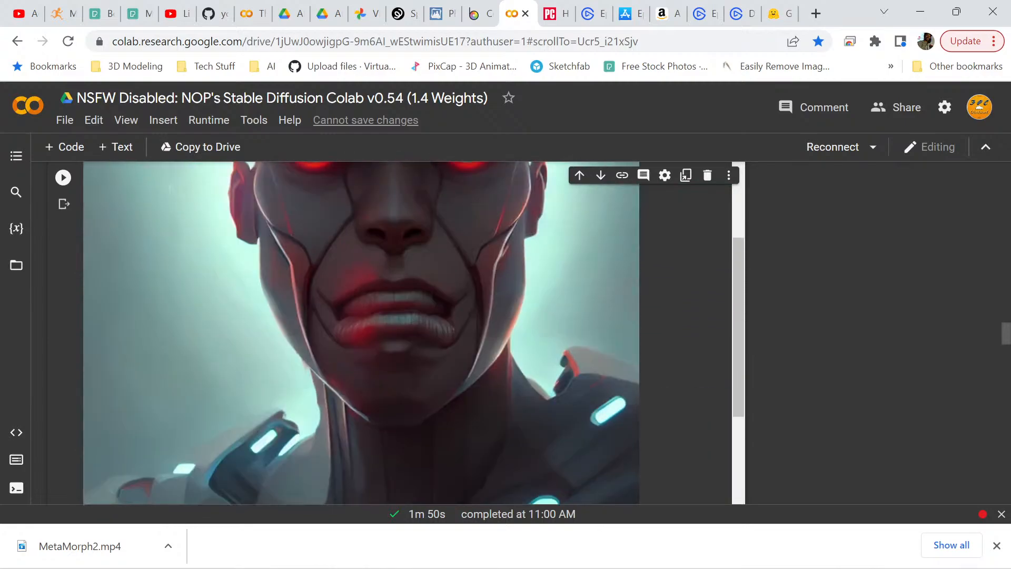
scroll(413, 332, "up", 2)
scroll(414, 332, "down", 2)
scroll(413, 332, "down", 8)
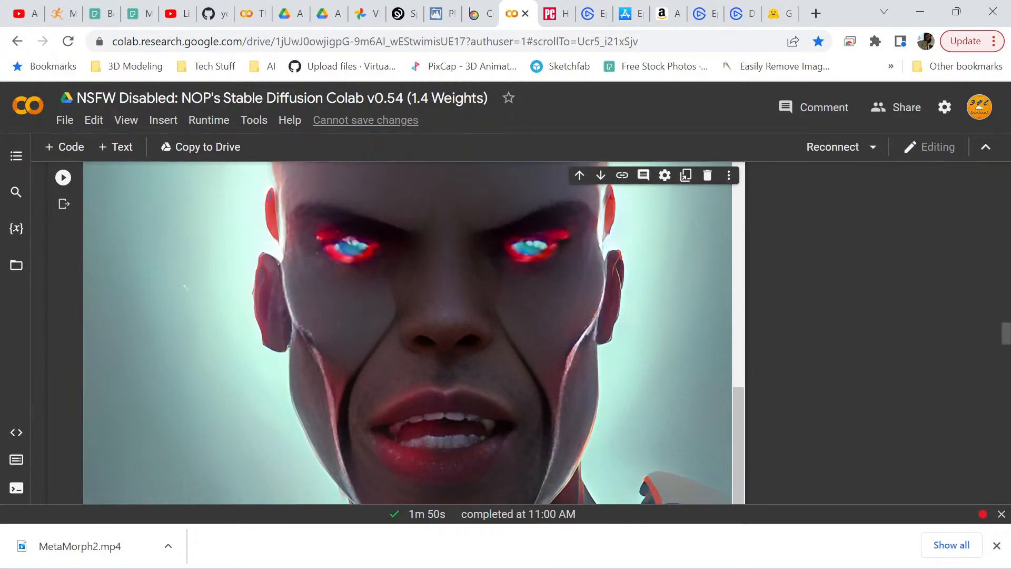
scroll(413, 332, "down", 10)
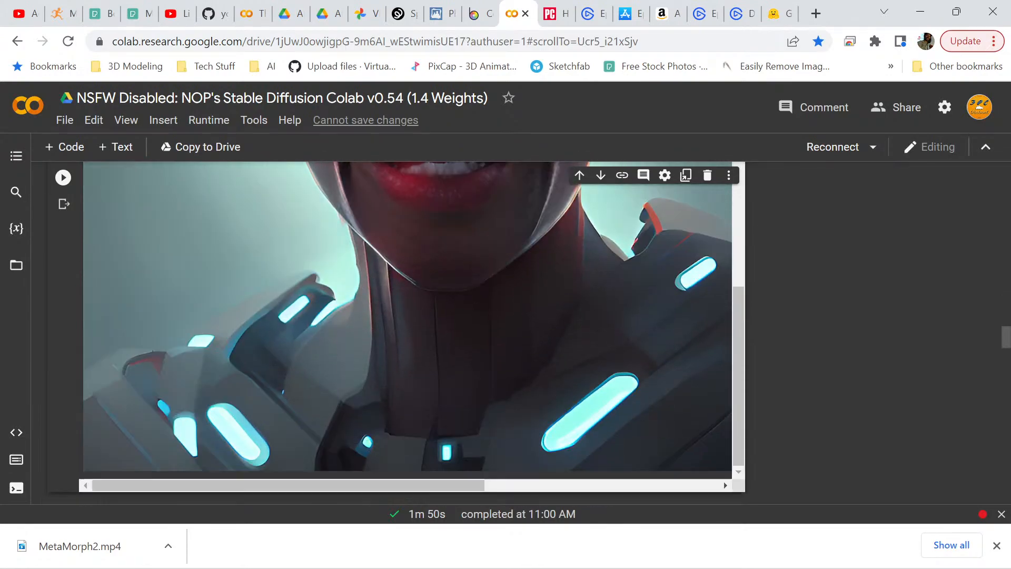
scroll(413, 331, "up", 10)
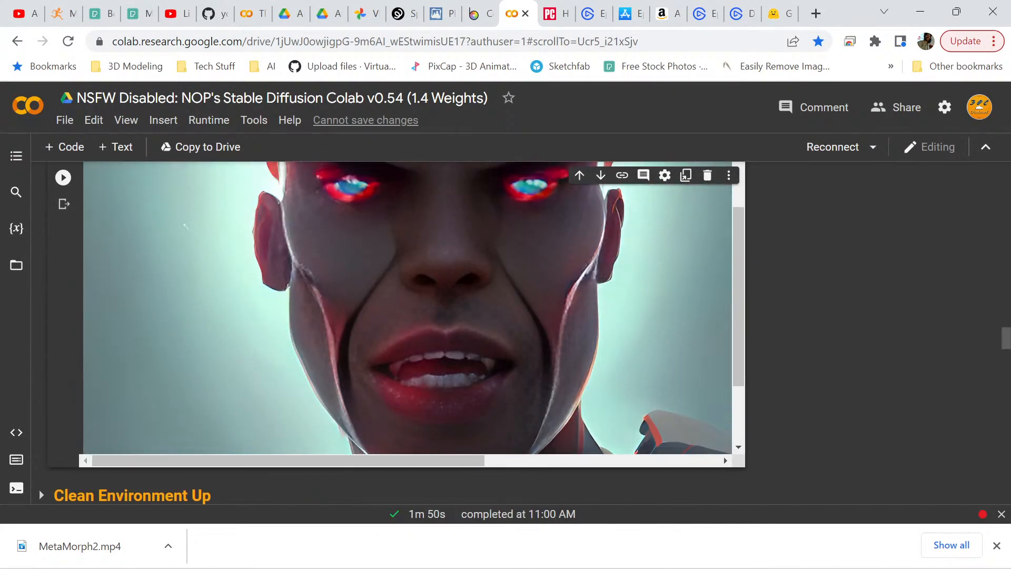
scroll(413, 332, "up", 1)
scroll(413, 332, "down", 5)
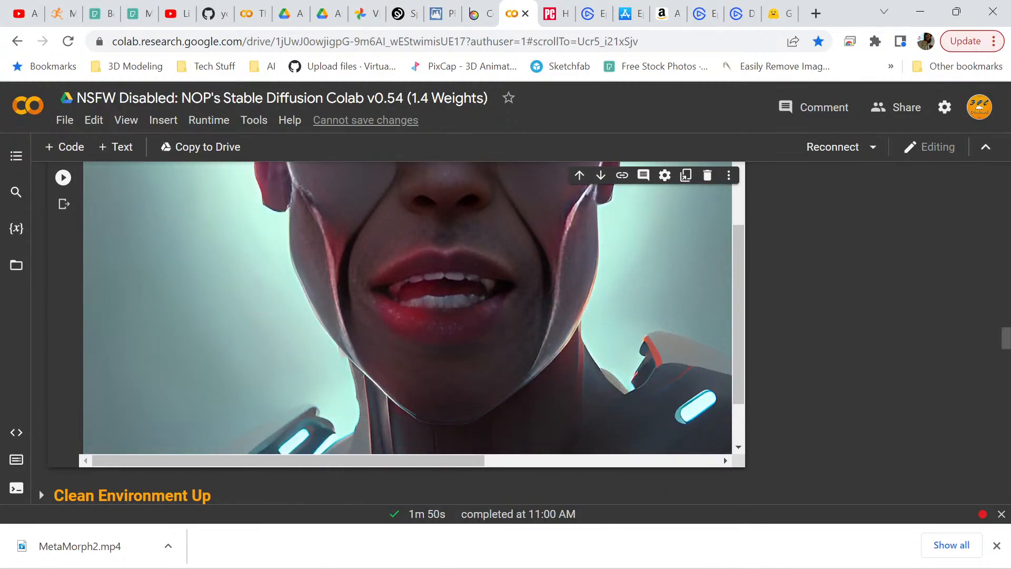
scroll(413, 308, "up", 3)
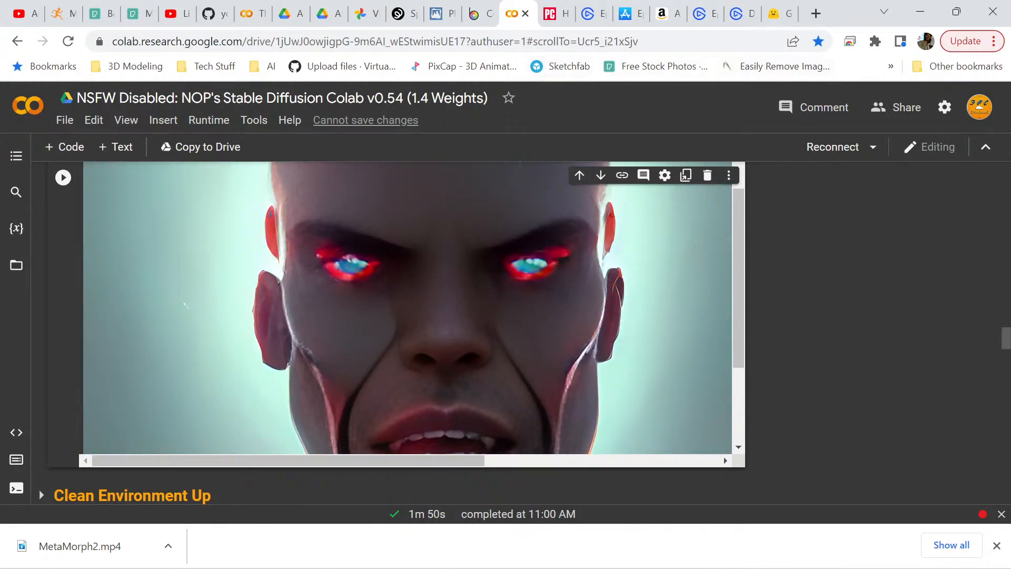
Check the restoration queue in the GFPGAN Space, and return to the Stable Diffusion notebook to re-examine the upscaled cyborg output
left_click(779, 13)
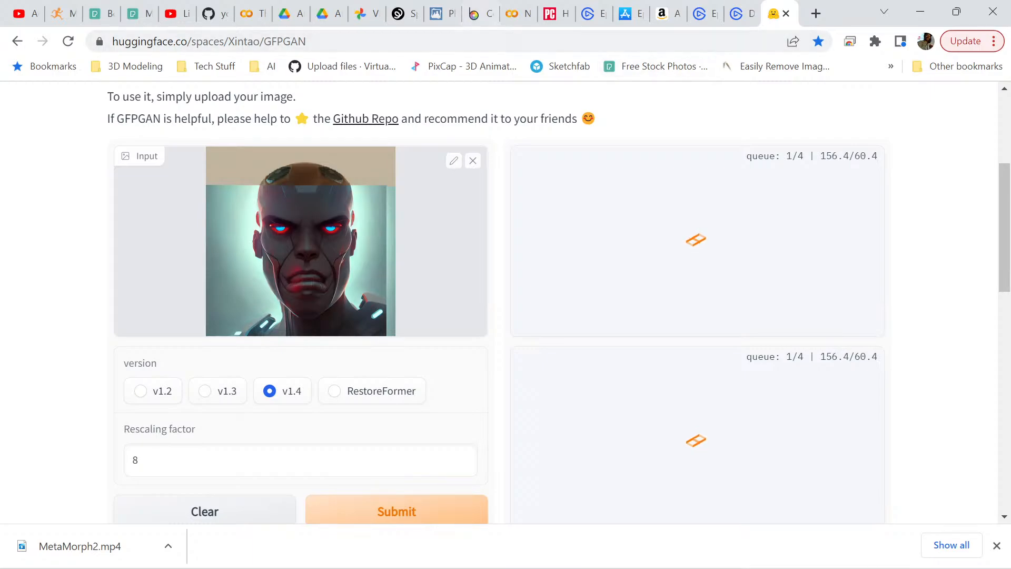
left_click(516, 13)
scroll(405, 308, "up", 1)
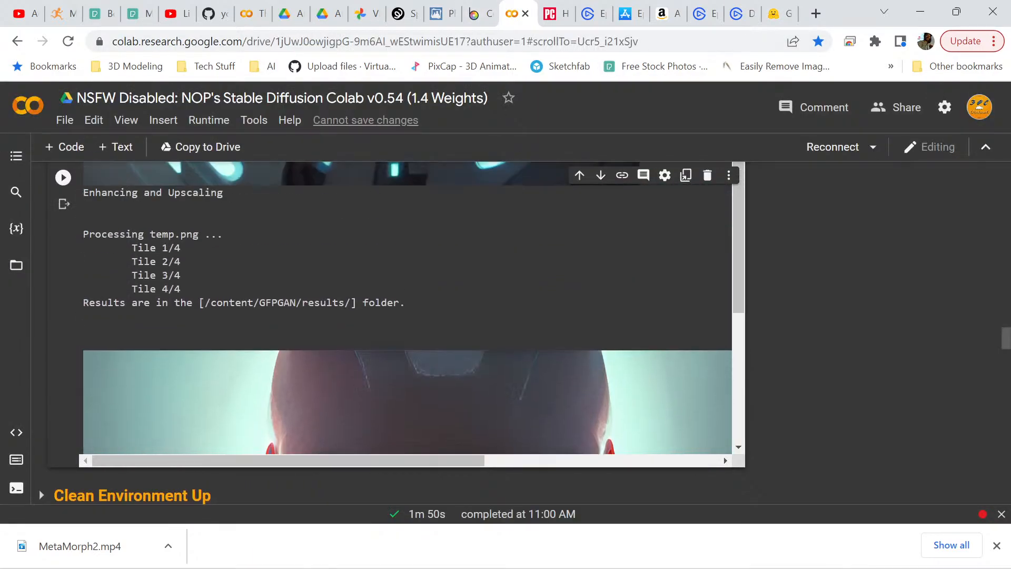
scroll(405, 308, "down", 4)
scroll(405, 308, "up", 3)
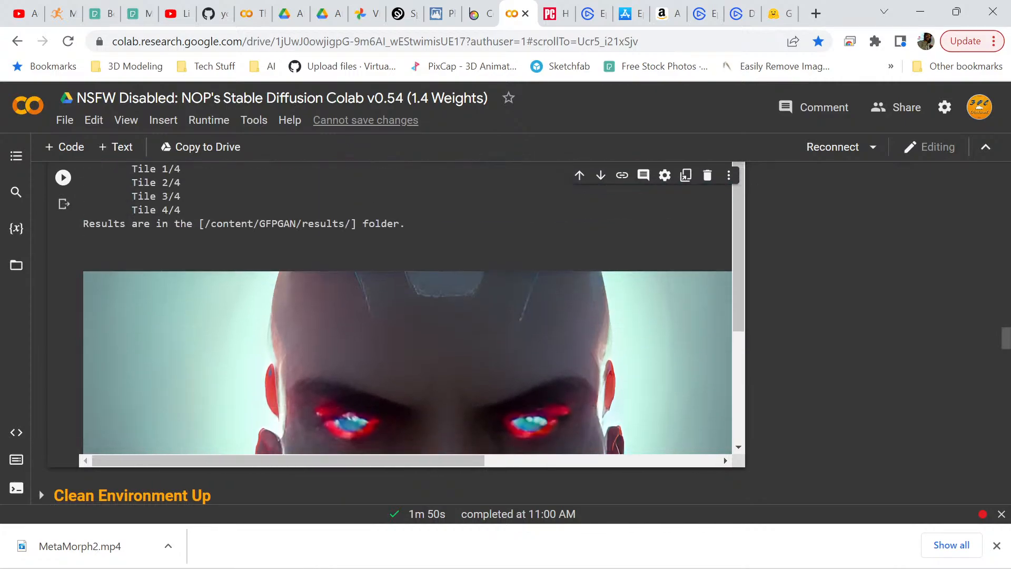
scroll(406, 308, "down", 4)
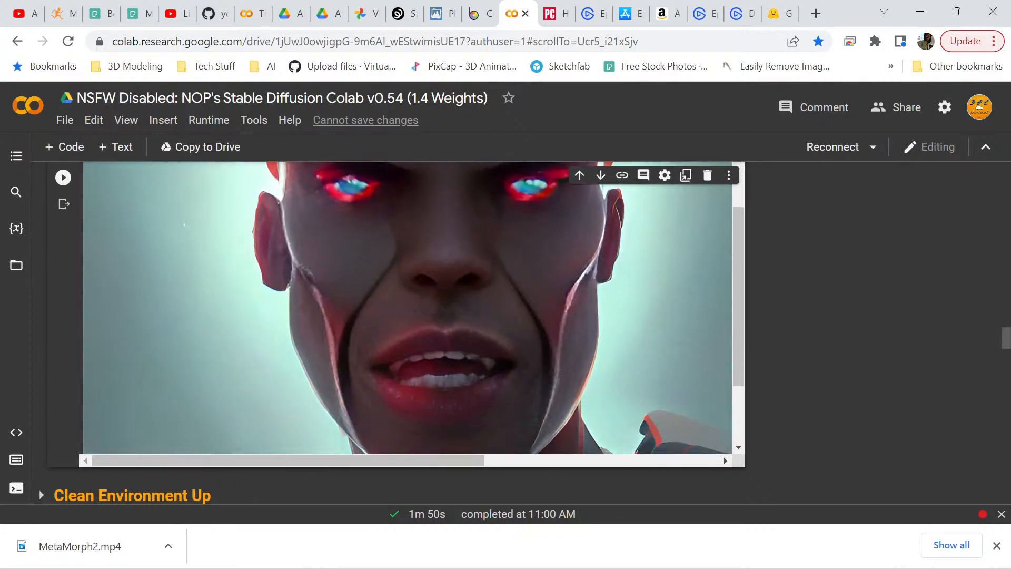
scroll(405, 308, "down", 5)
scroll(405, 308, "up", 10)
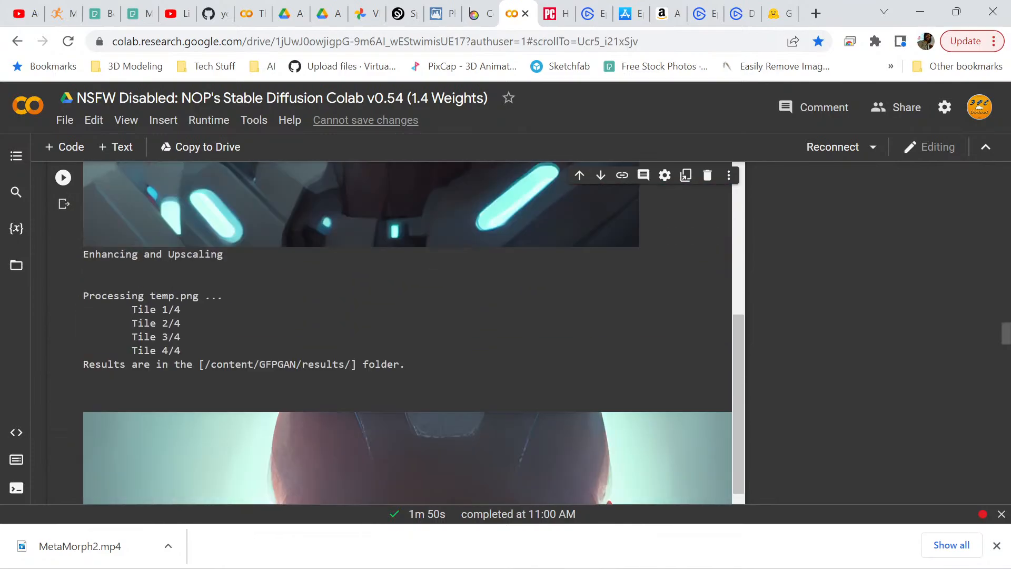
Look over the other generated image and the notebook's generation settings, back up to the cyborg text prompt
scroll(406, 308, "down", 12)
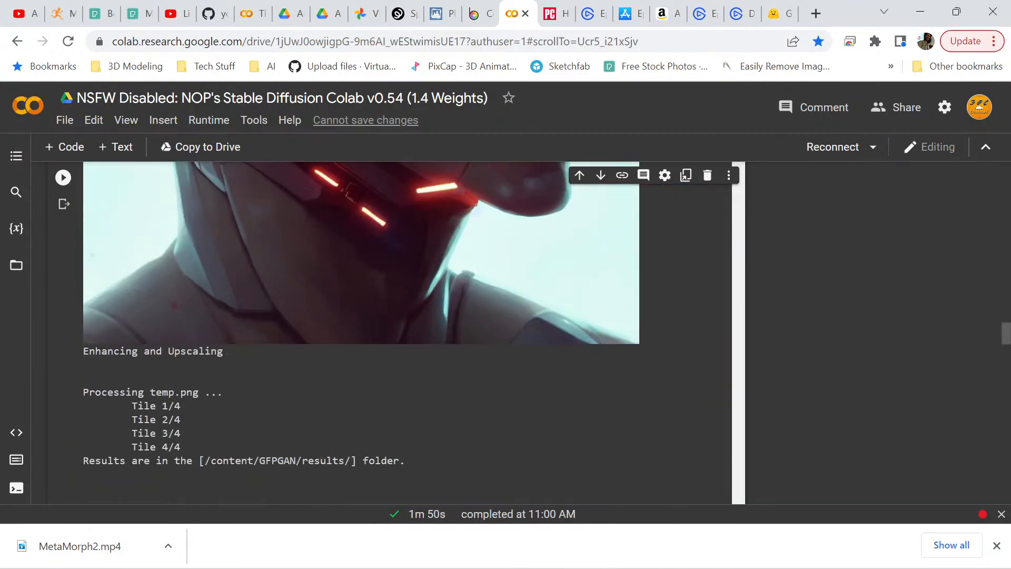
scroll(405, 308, "up", 15)
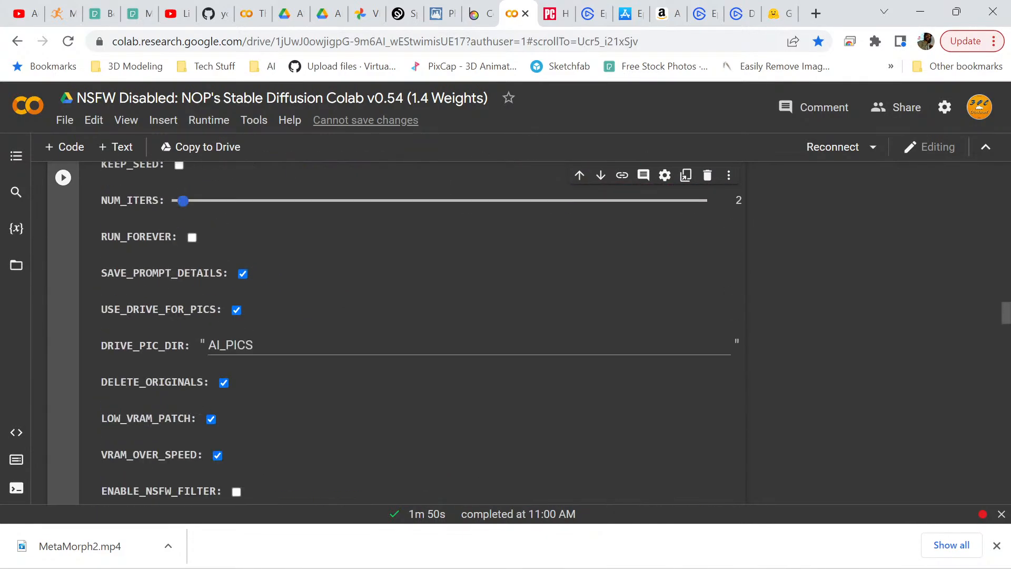
scroll(406, 331, "up", 20)
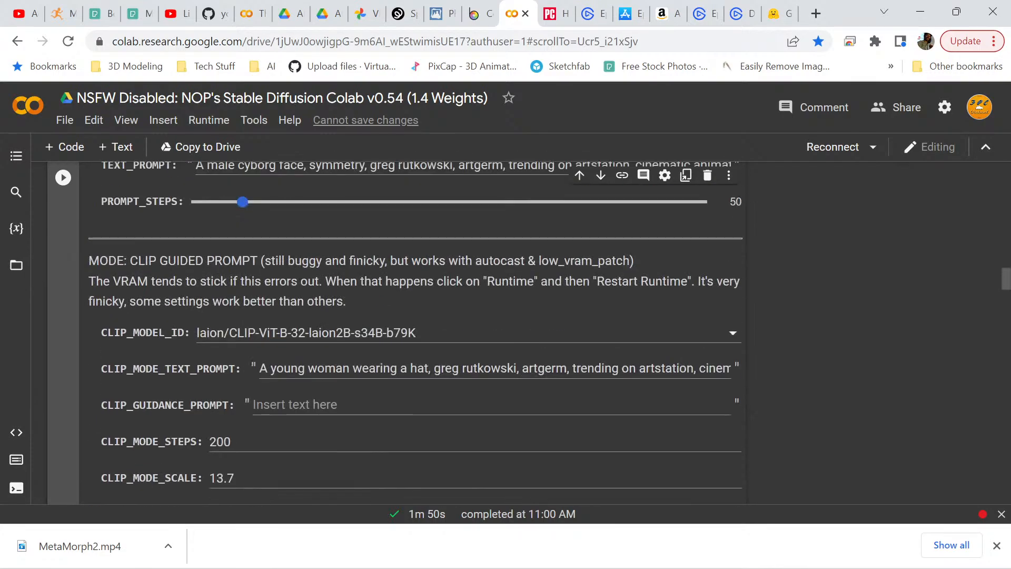
Set the seed in the notebook's general settings to 0
scroll(416, 331, "up", 10)
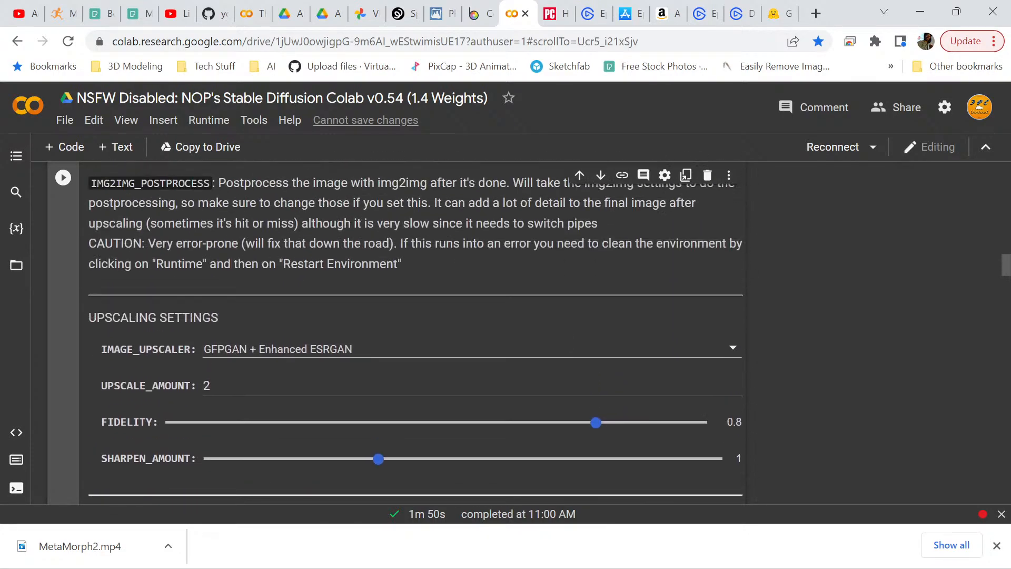
scroll(416, 332, "up", 6)
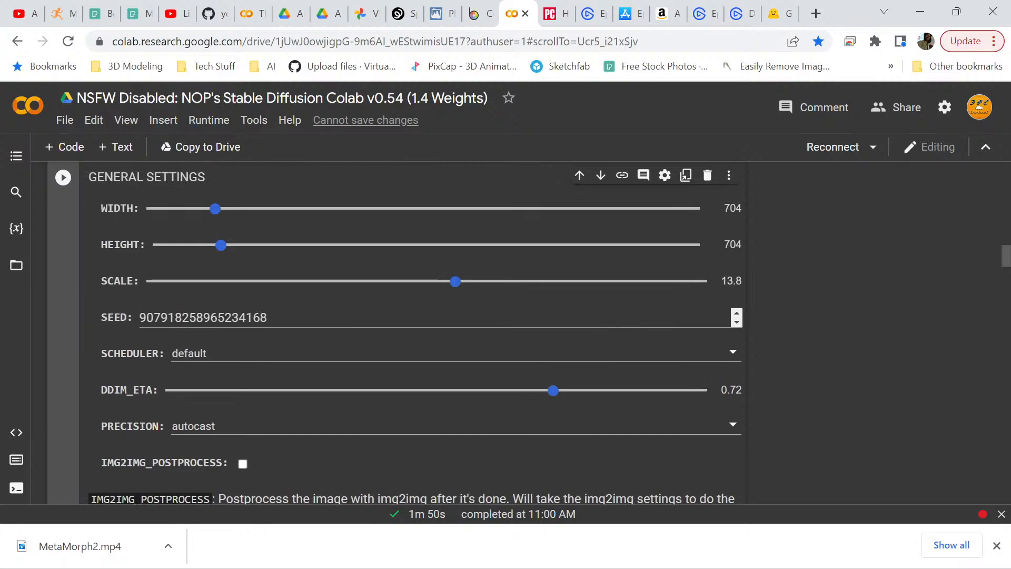
left_click_drag(441, 317, 138, 317)
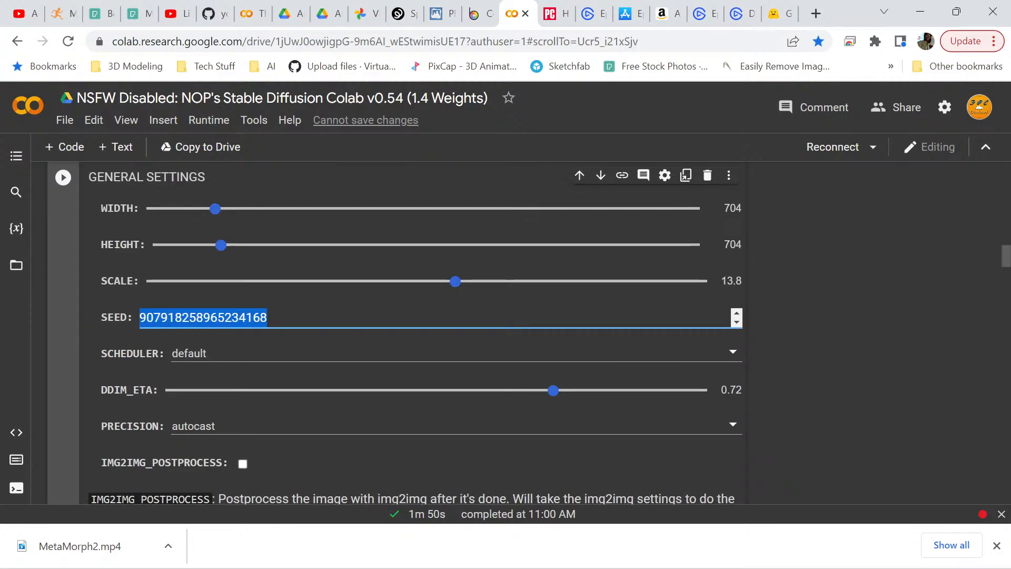
type("0")
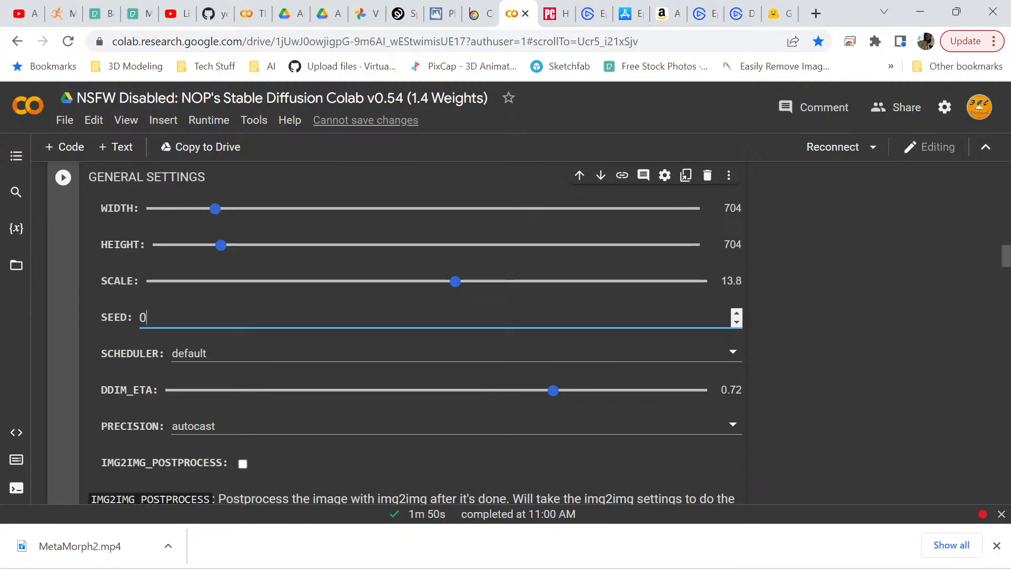
left_click(848, 295)
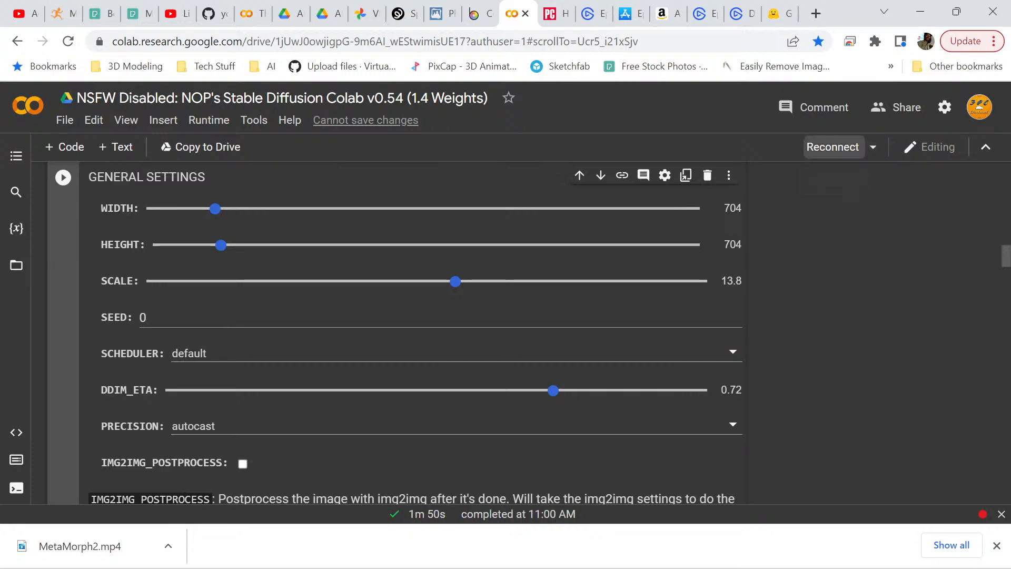
Reconnect the notebook to a Colab runtime, choosing to connect without a GPU
left_click(833, 147)
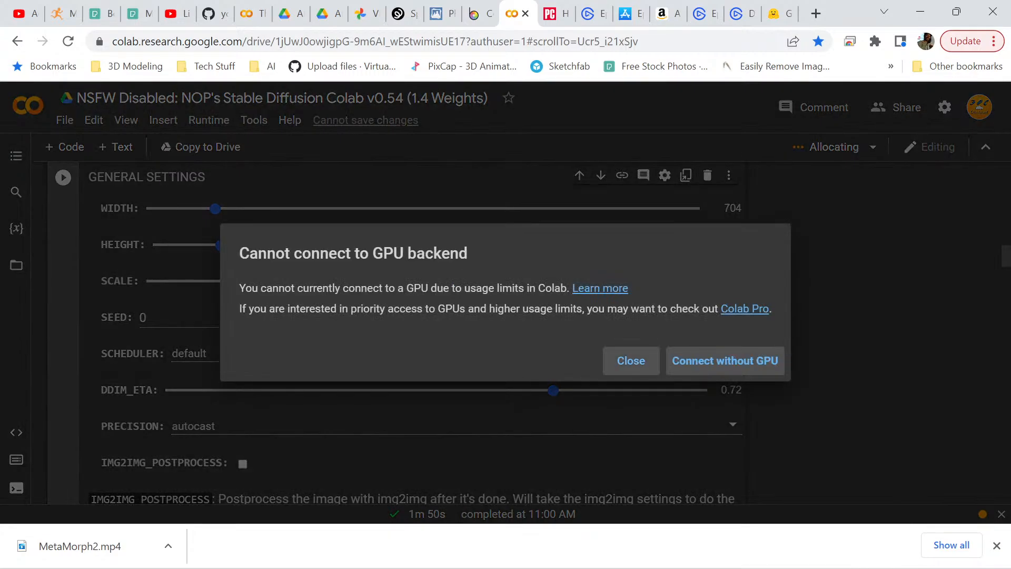
left_click(631, 360)
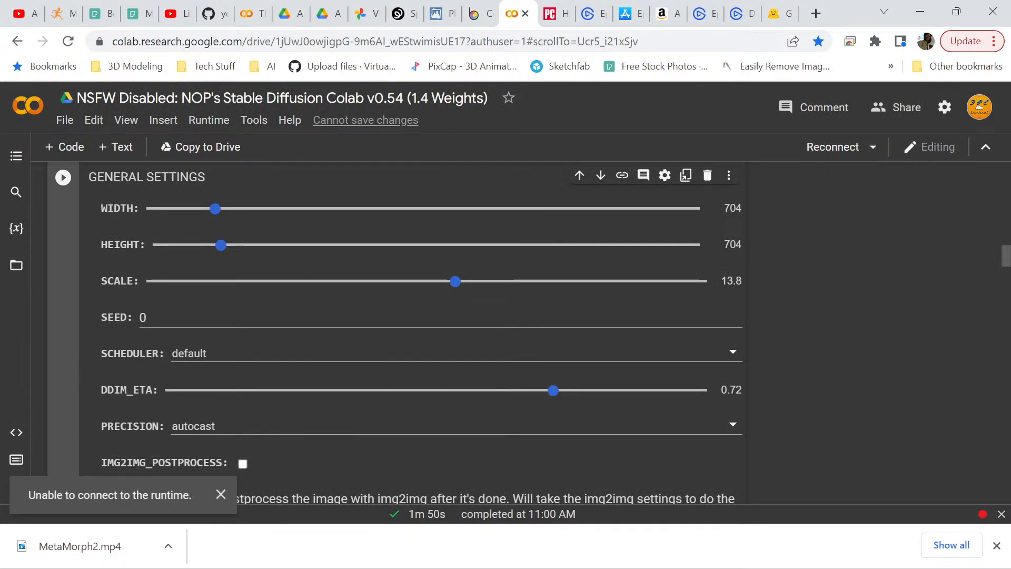
left_click(833, 147)
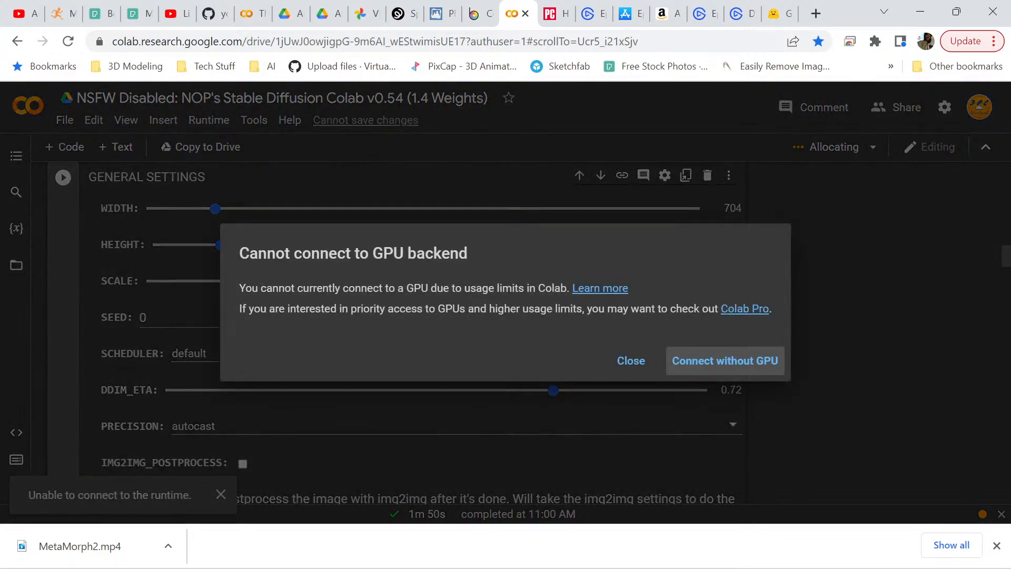
left_click(725, 361)
Disable the VRAM_OVER_SPEED option and run the Stable Diffusion generation cell with the male cyborg face prompt
scroll(416, 330, "down", 5)
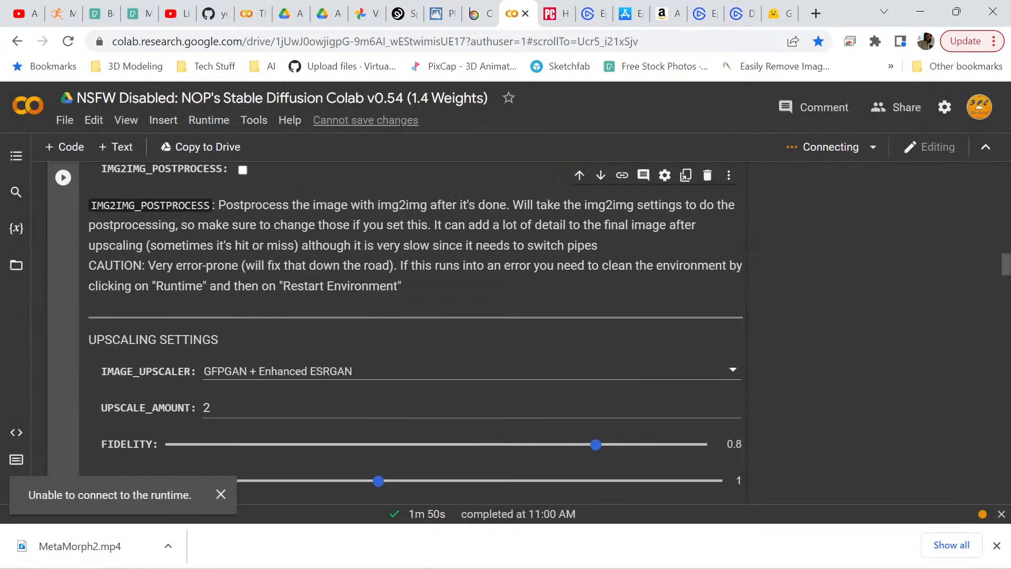
scroll(416, 330, "down", 20)
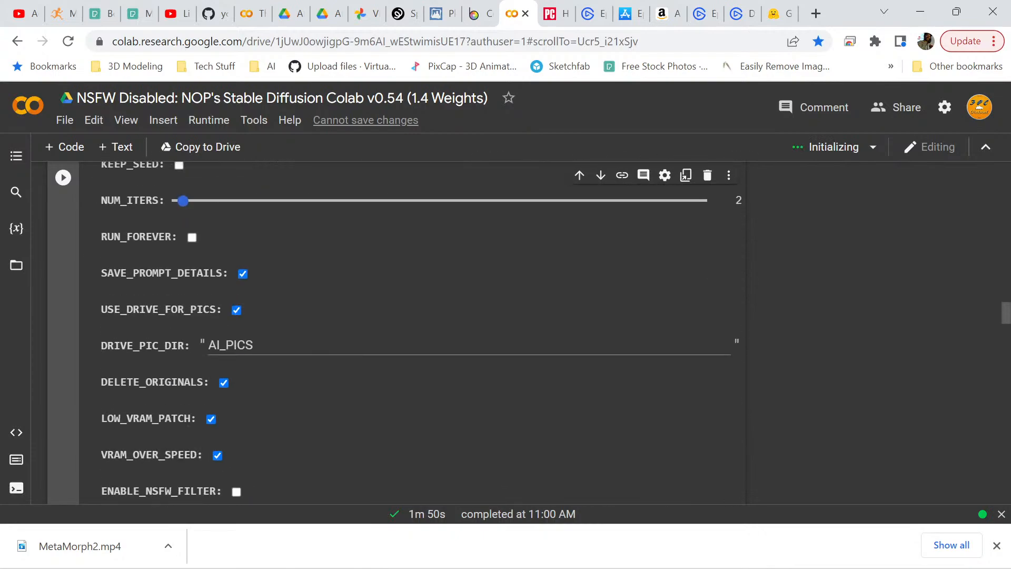
scroll(416, 331, "down", 8)
scroll(416, 330, "up", 9)
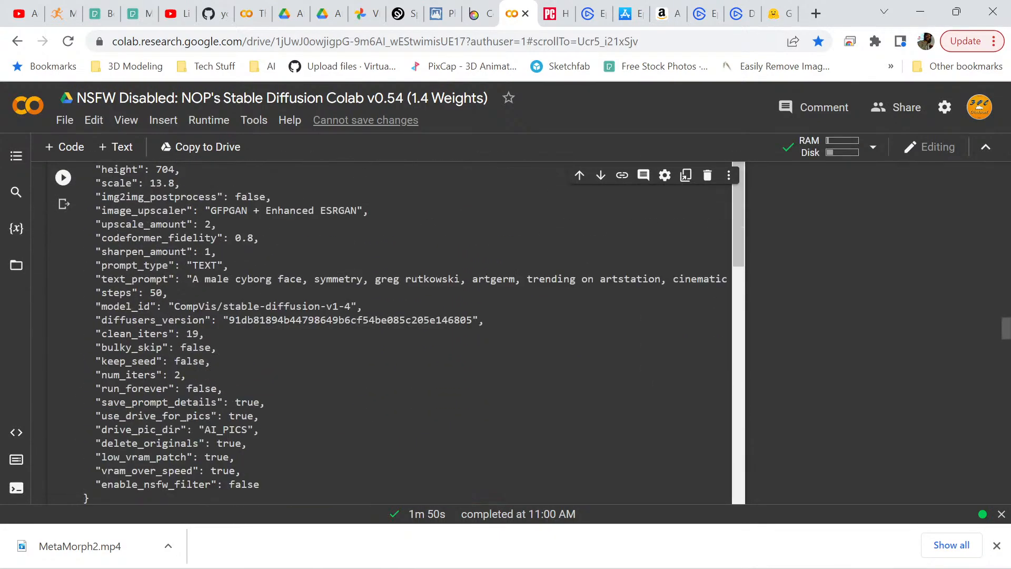
scroll(416, 330, "up", 3)
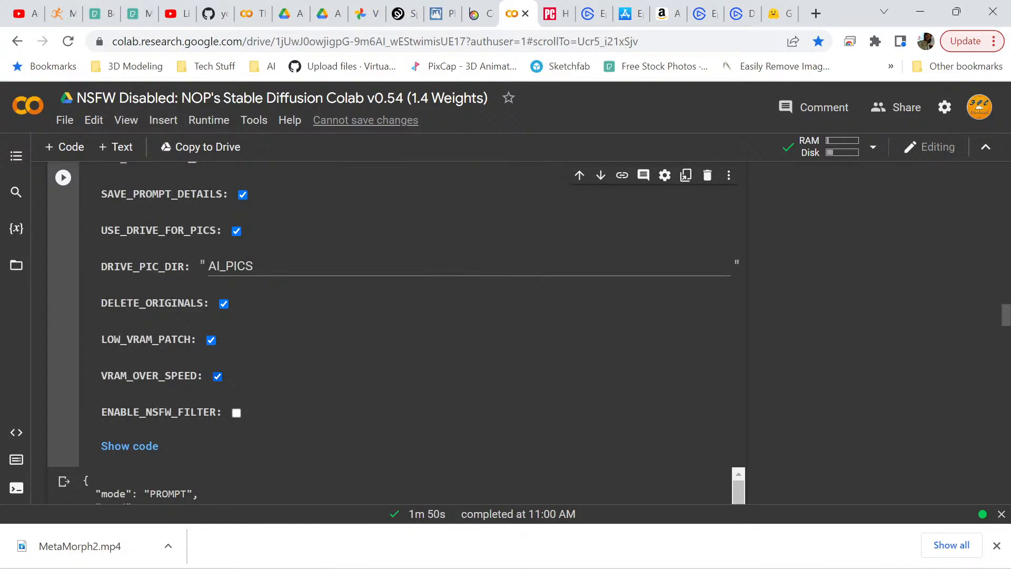
left_click(217, 376)
left_click(63, 177)
scroll(395, 332, "down", 4)
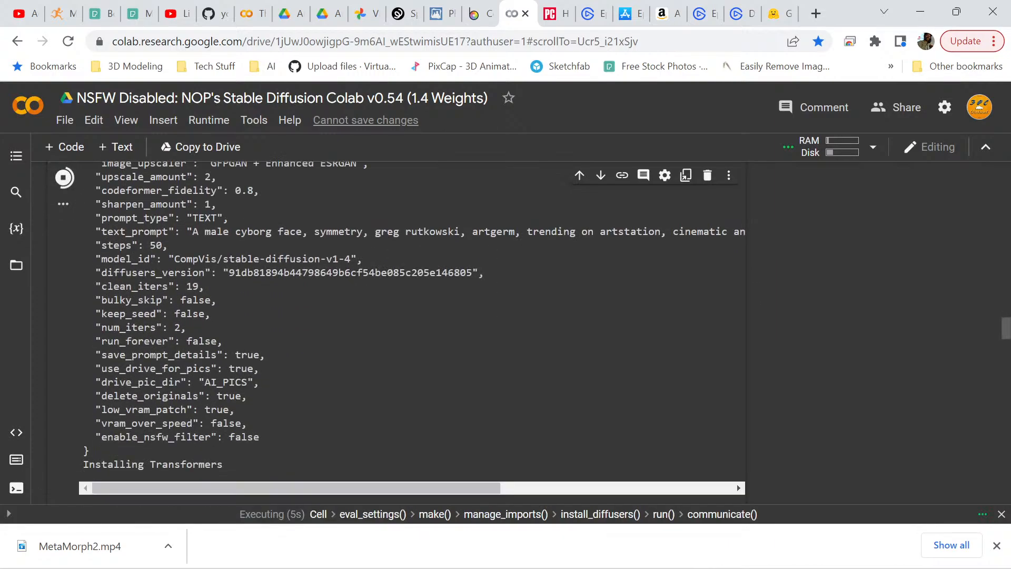
scroll(394, 332, "down", 1)
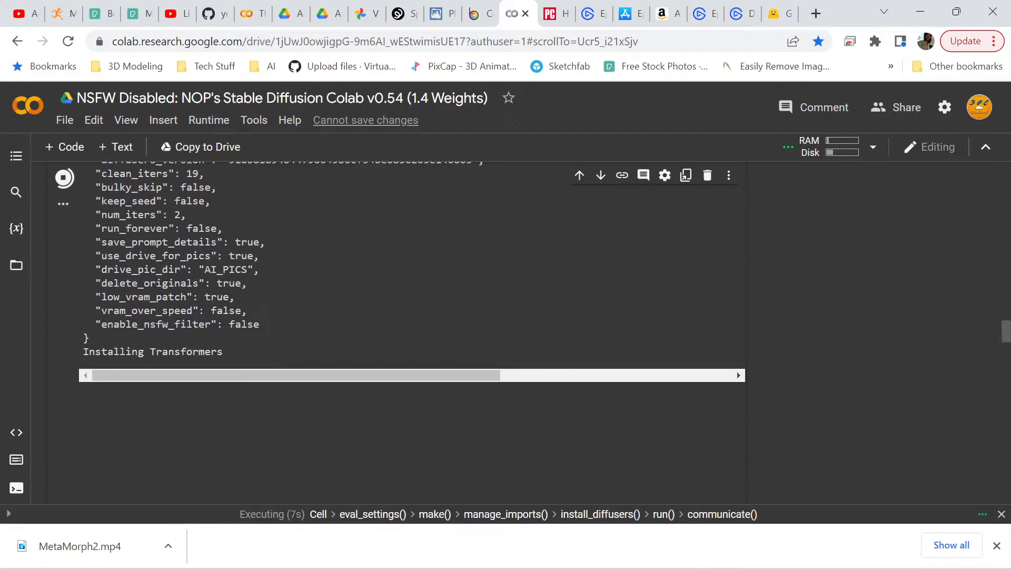
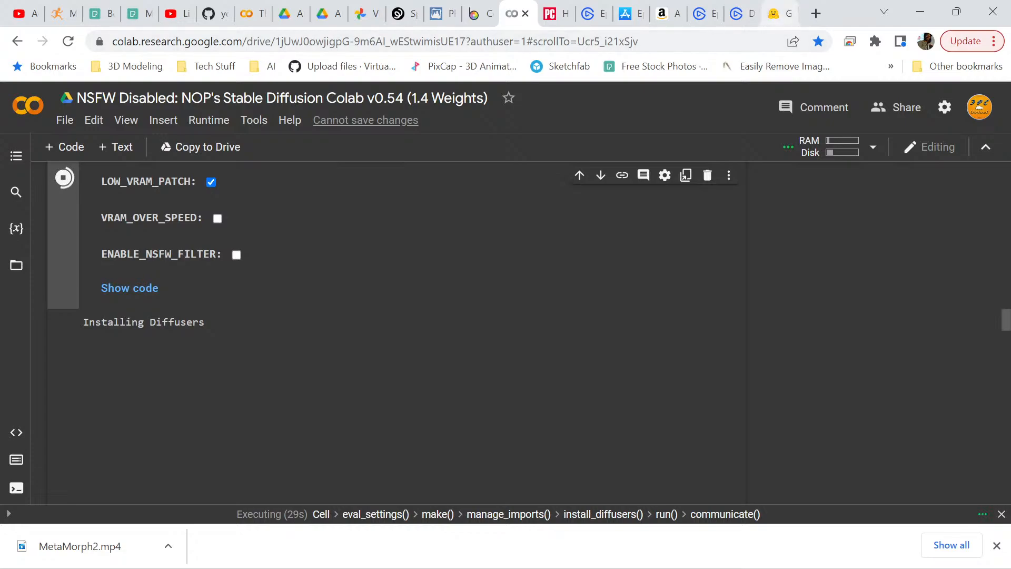
Switch to the GFPGAN Space and check the queue progress of the cyborg face restoration
left_click(779, 14)
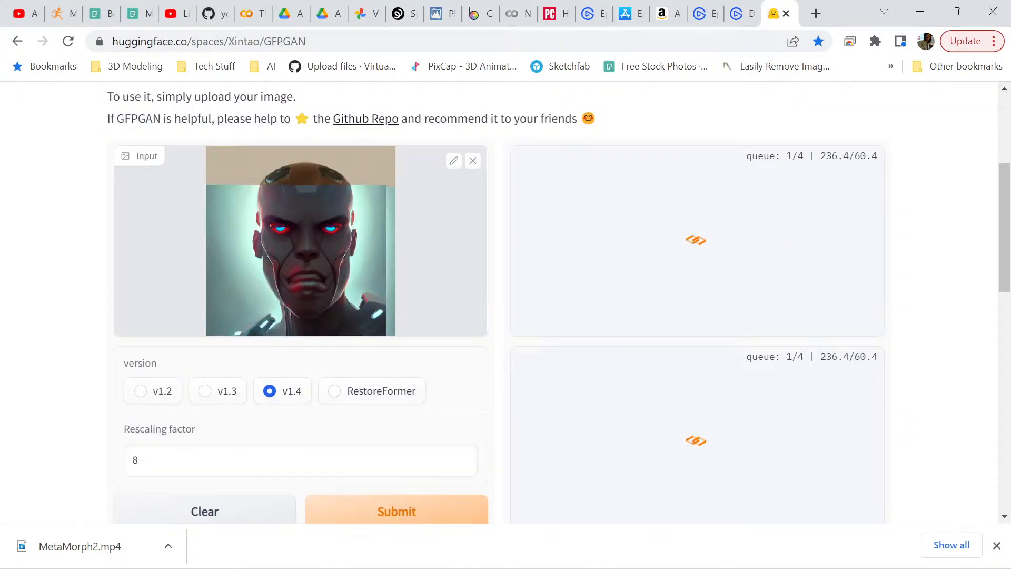
scroll(500, 300, "up", 3)
scroll(505, 300, "down", 3)
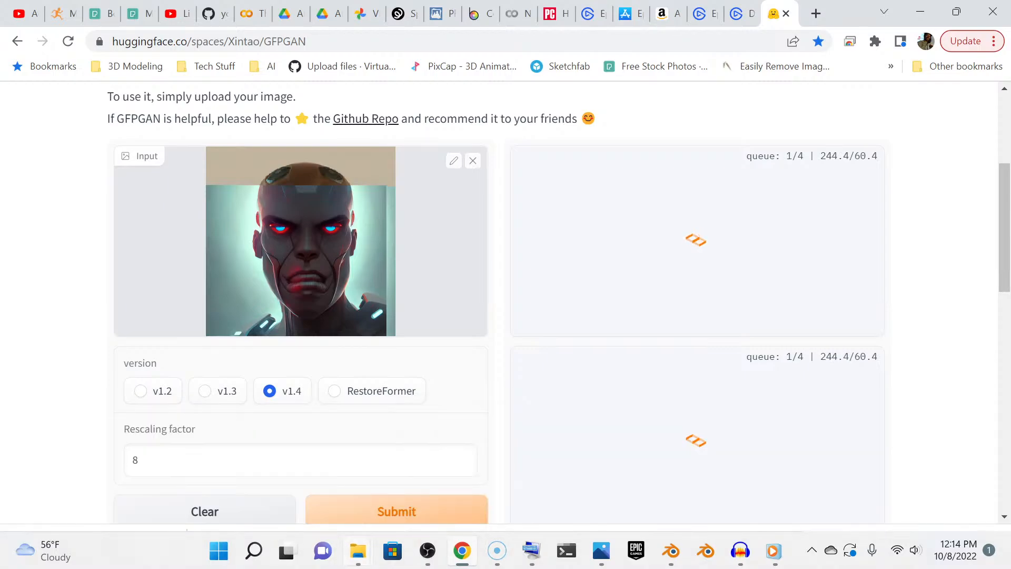
Open the source8 image from the Vidclip folder in Paint
mouse_move(358, 550)
mouse_move(568, 474)
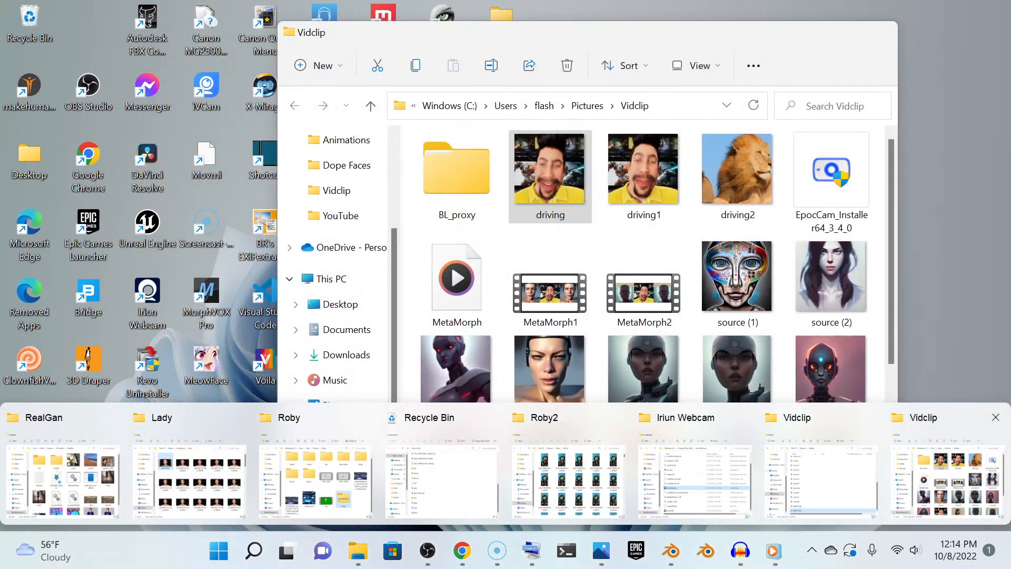
left_click(948, 474)
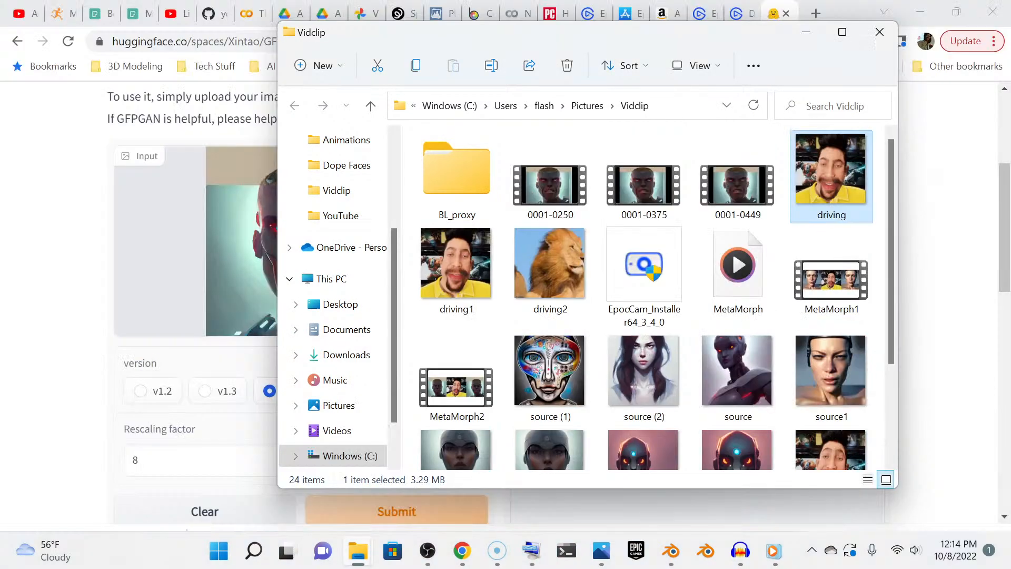
scroll(645, 369, "down", 2)
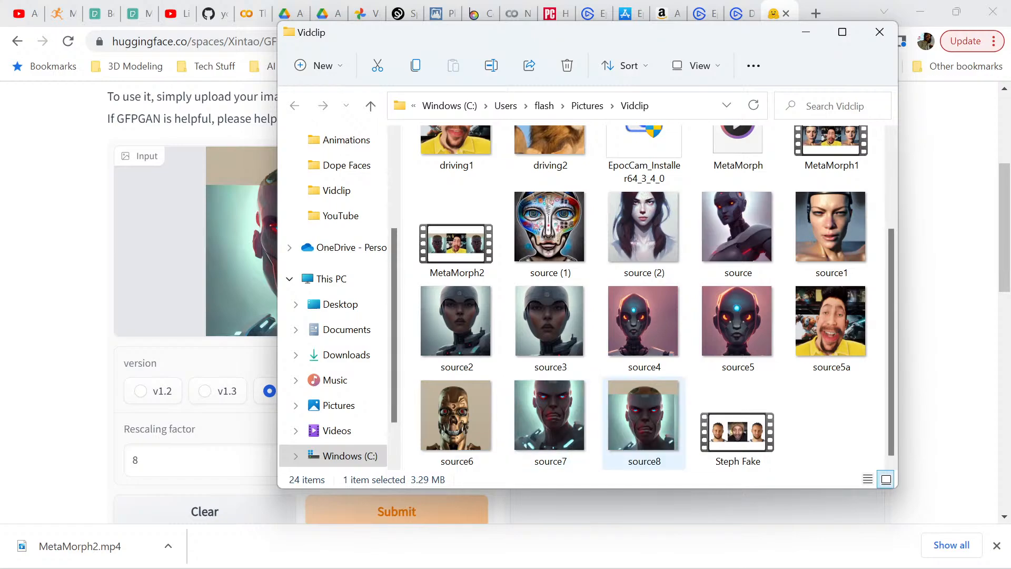
left_click(653, 443)
right_click(653, 442)
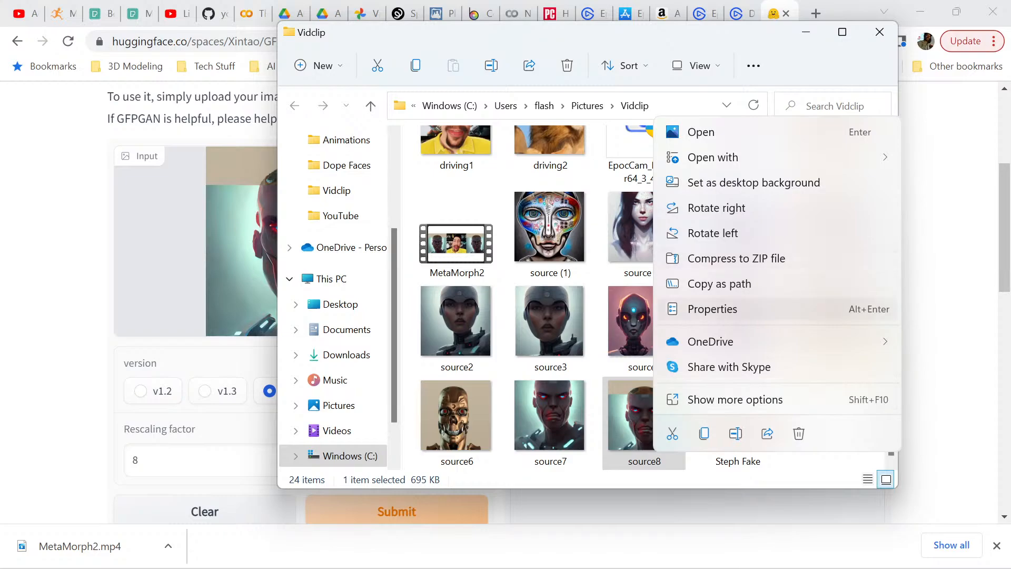
mouse_move(706, 157)
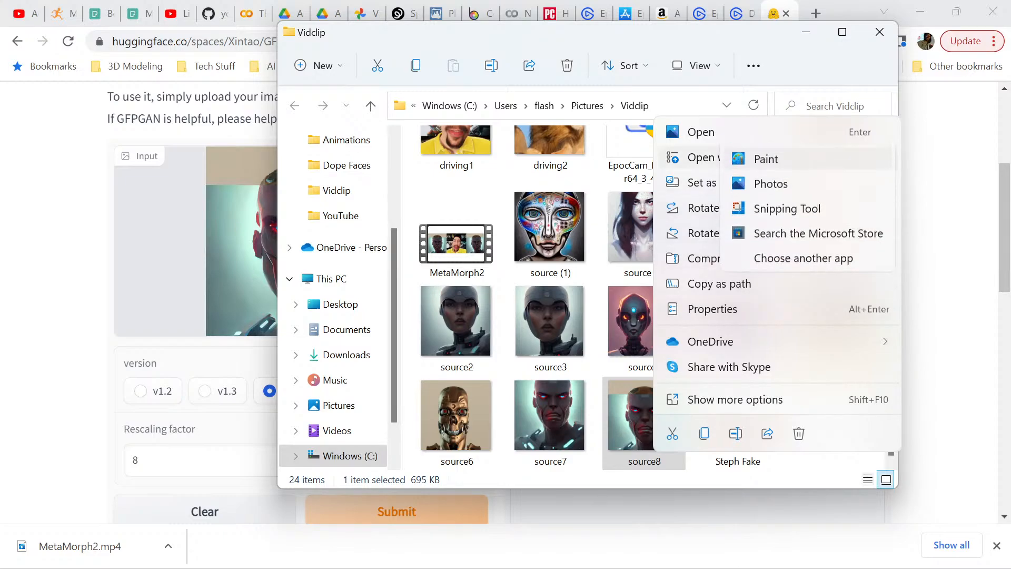
left_click(766, 159)
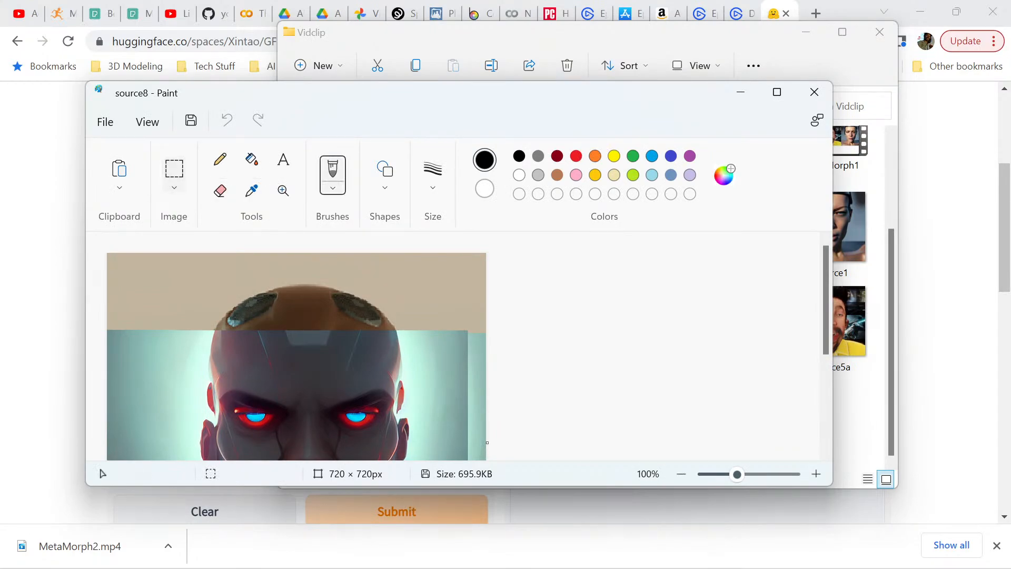
Resize the source8 image to 512 × 512 pixels, then put the Paint and folder windows out of the way
left_click(173, 164)
left_click(168, 245)
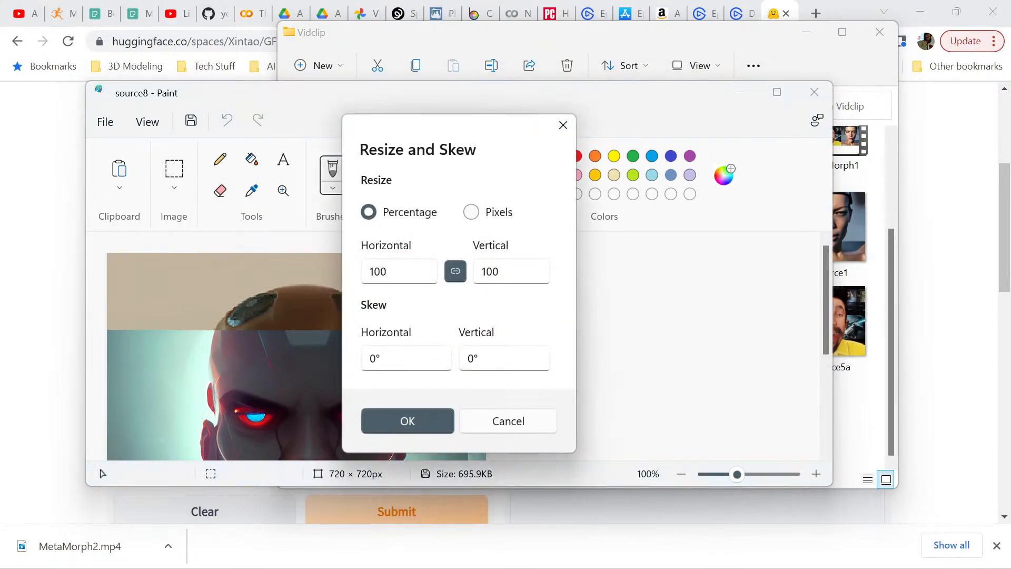
left_click(471, 211)
left_click(503, 271)
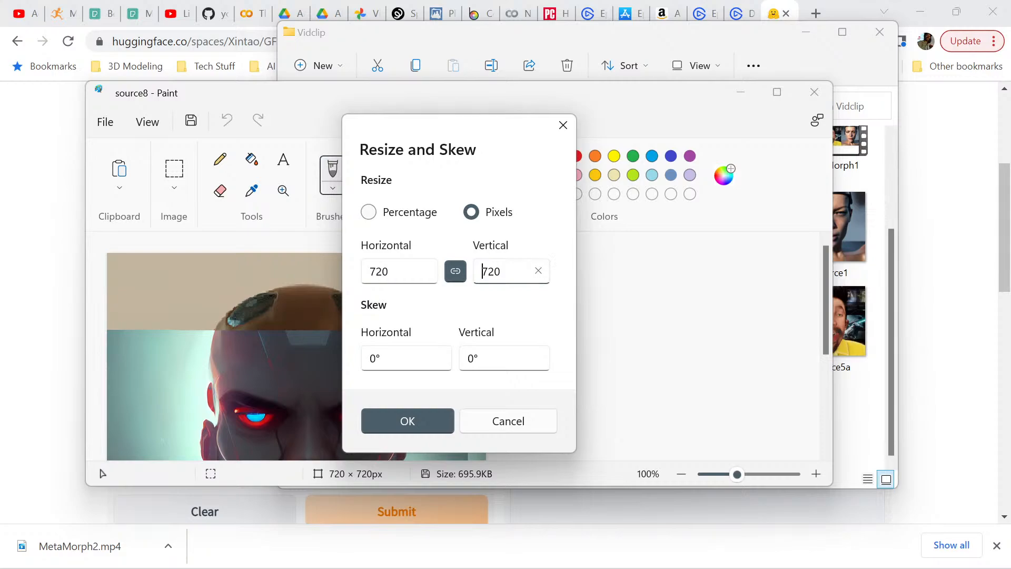
left_click_drag(504, 271, 479, 271)
type("512")
key("Return")
left_click(741, 93)
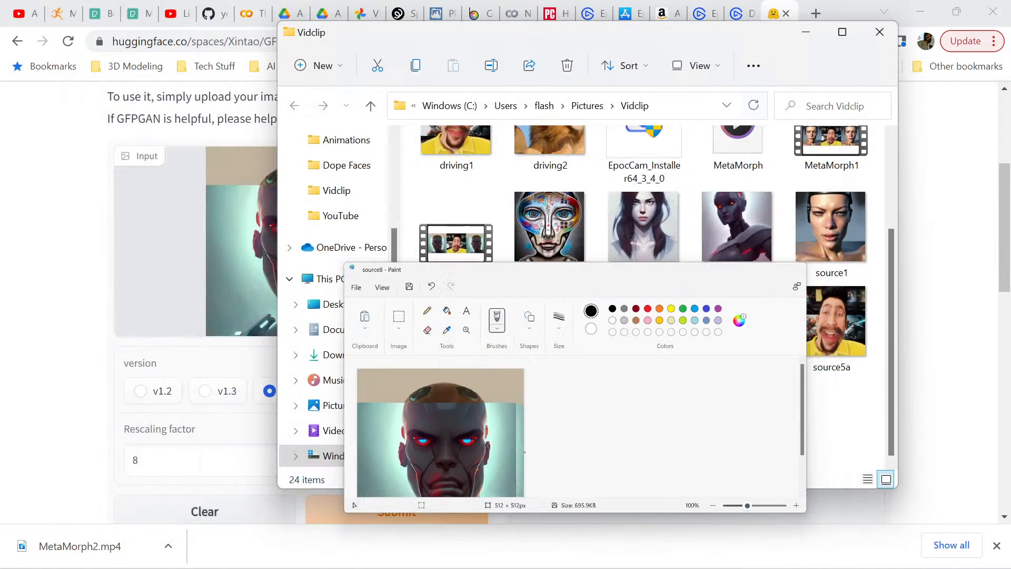
left_click(806, 33)
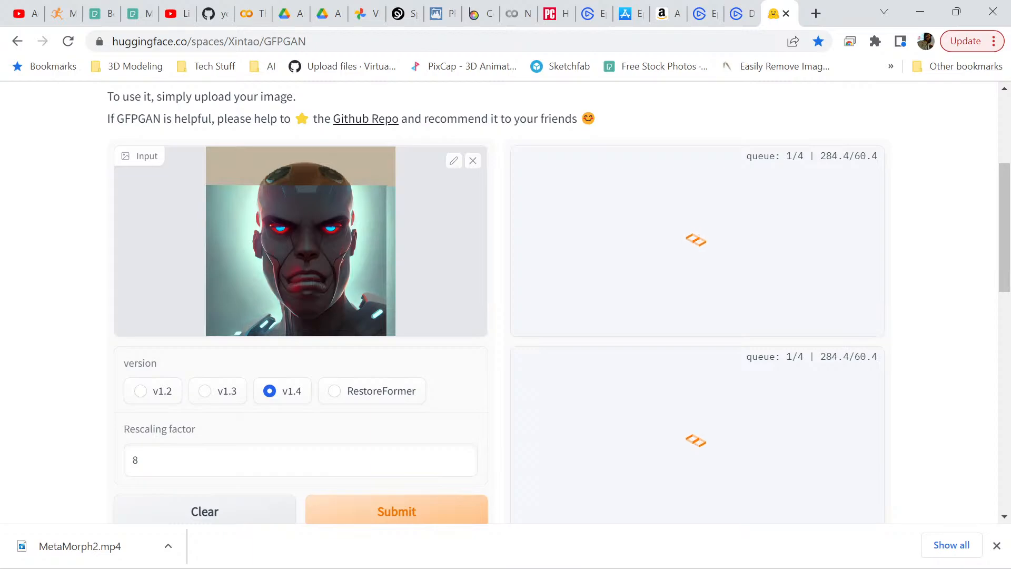
Return to Paint and save the resized image under its existing name, source8
mouse_move(775, 568)
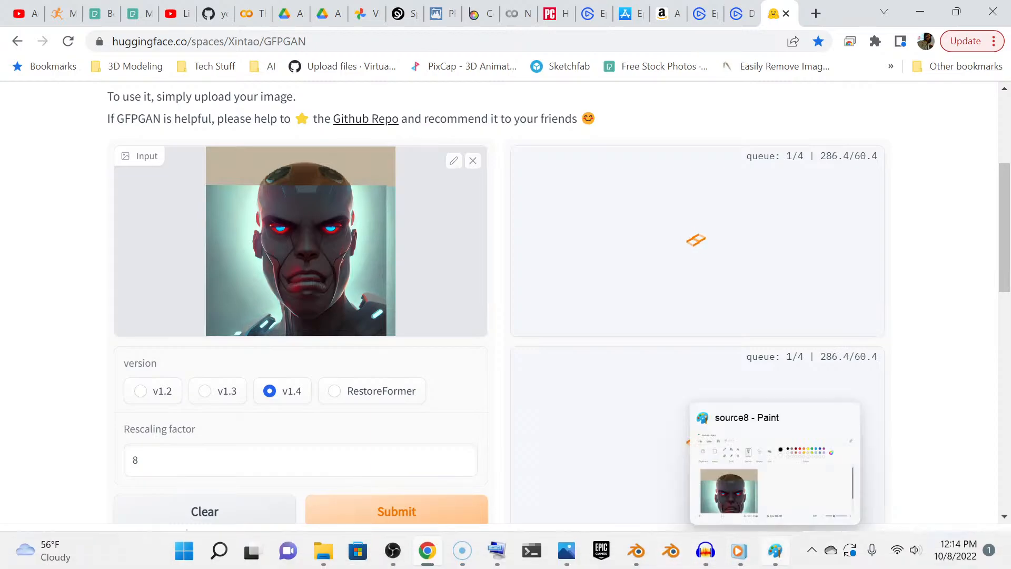
left_click(775, 550)
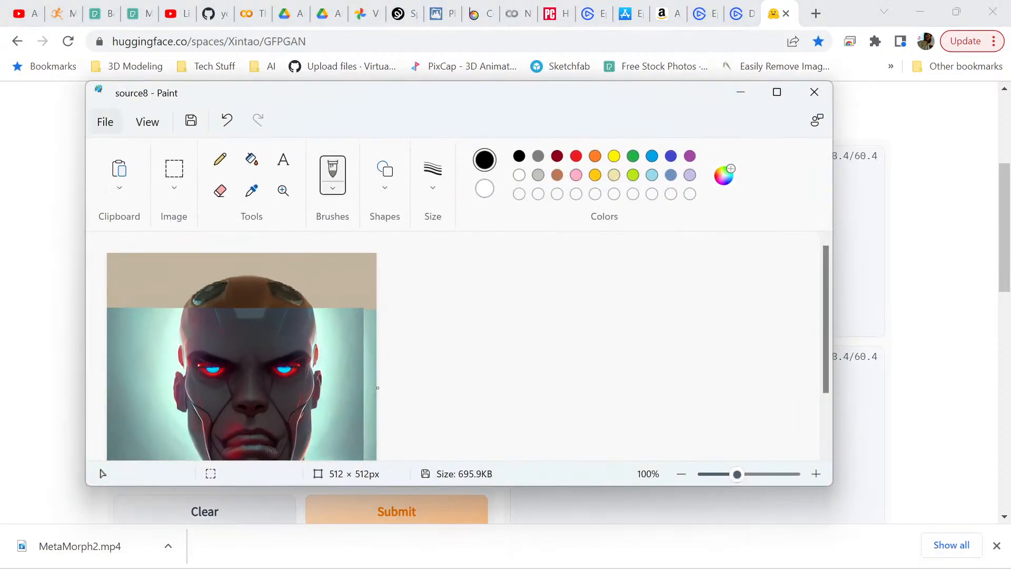
left_click(105, 122)
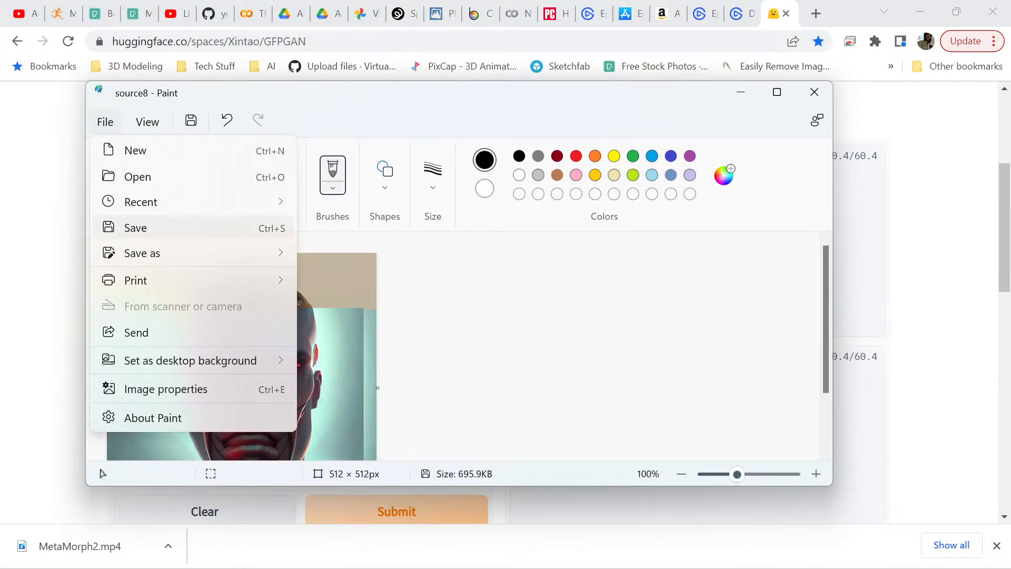
left_click(135, 228)
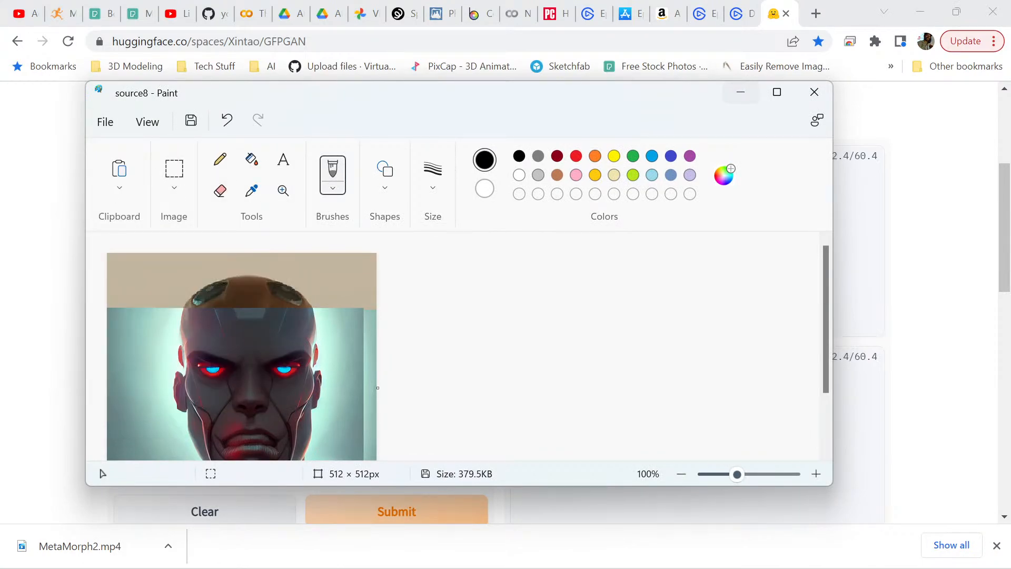
left_click(741, 92)
Clear the input image and settings from the GFPGAN form and reload the page to drop the queued job
scroll(499, 302, "up", 1)
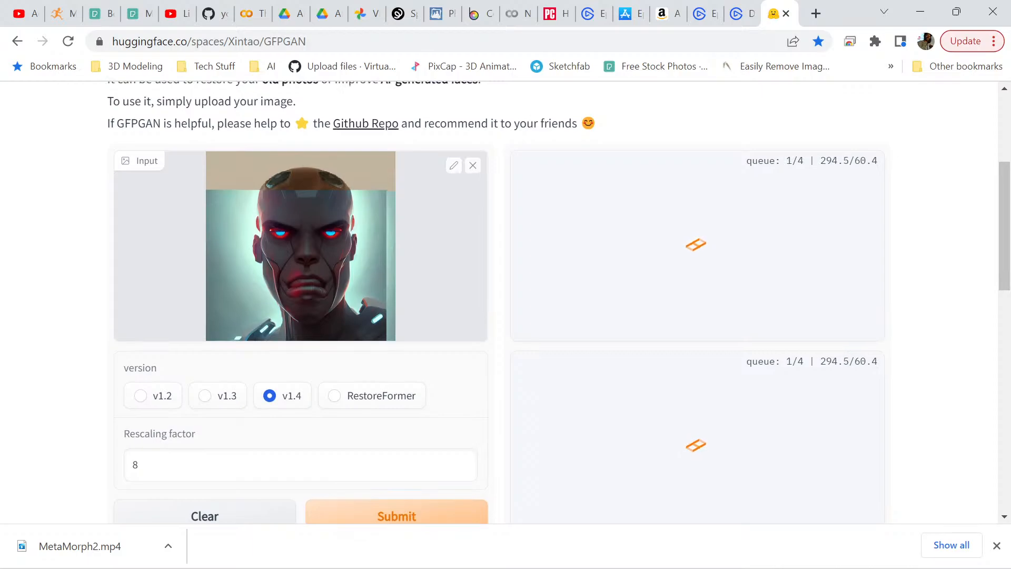
left_click(473, 240)
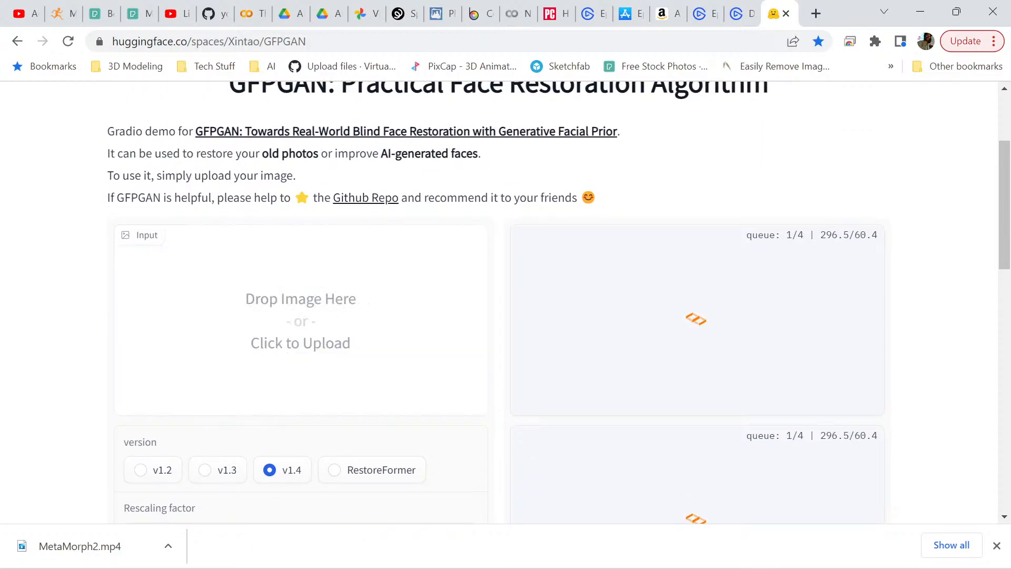
scroll(553, 303, "down", 3)
left_click(237, 433)
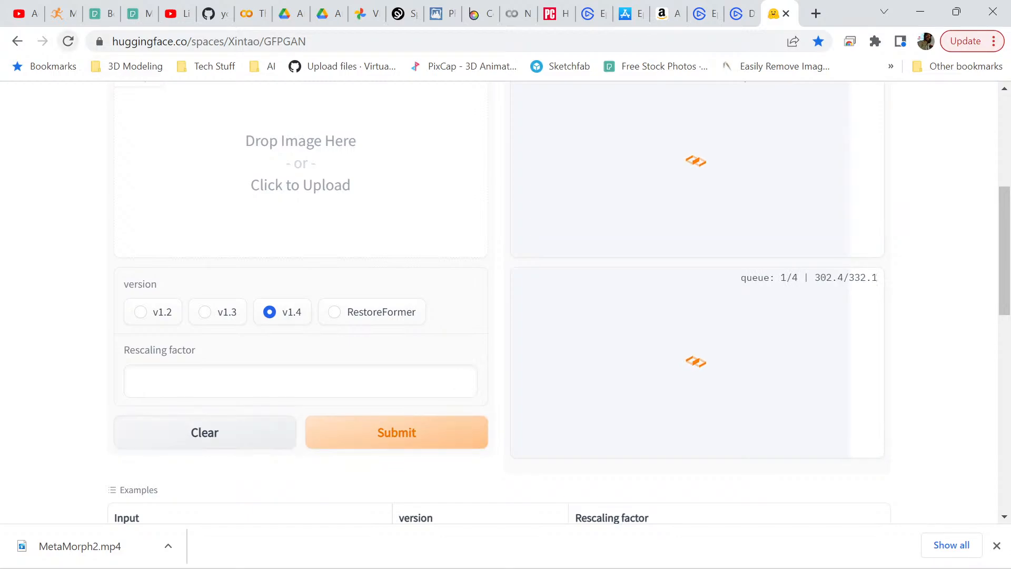
left_click(68, 41)
Upload the resized source8 image from the Vidclip folder as the GFPGAN input
scroll(506, 300, "up", 3)
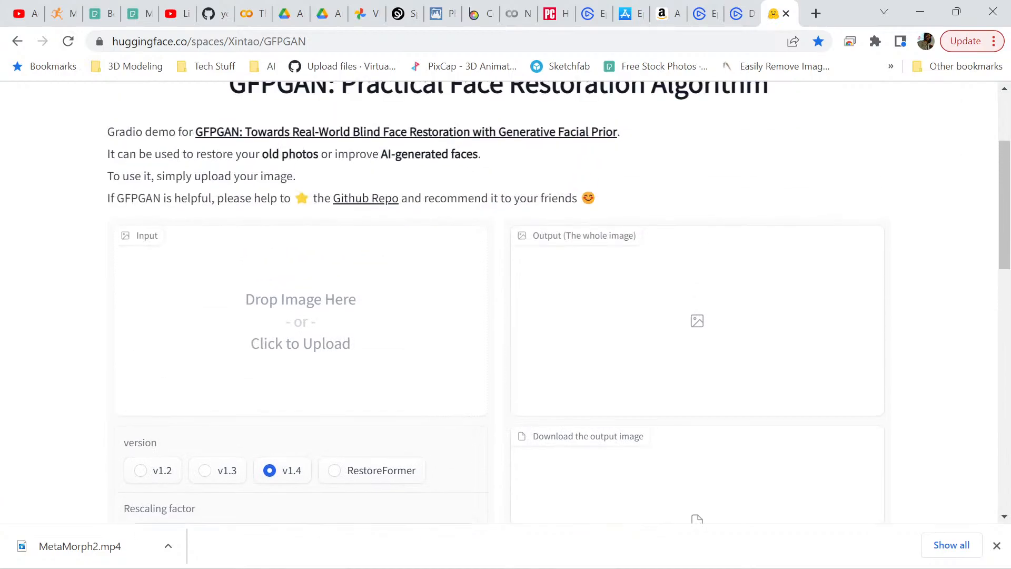
left_click(301, 331)
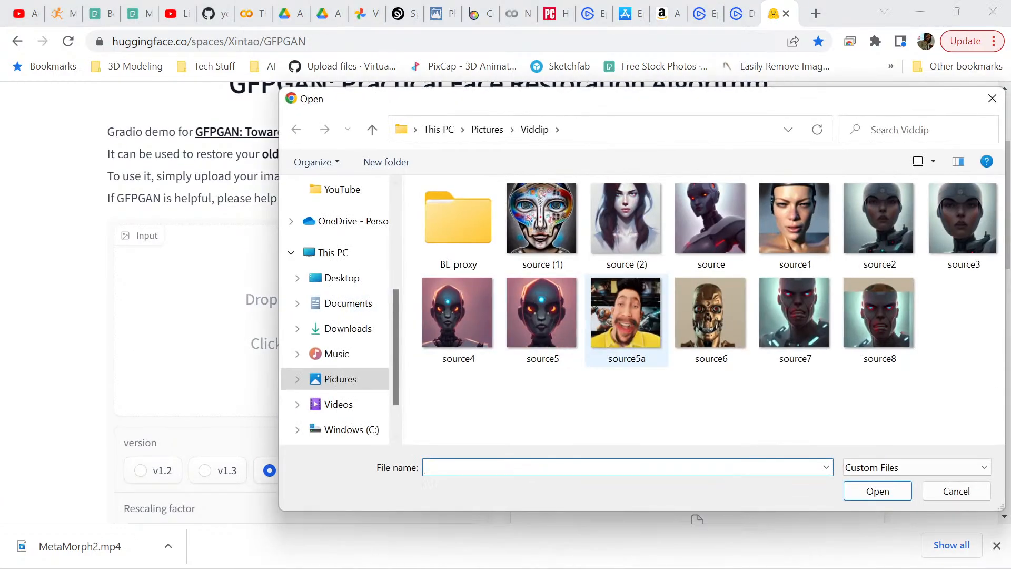
left_click(878, 316)
left_click(877, 491)
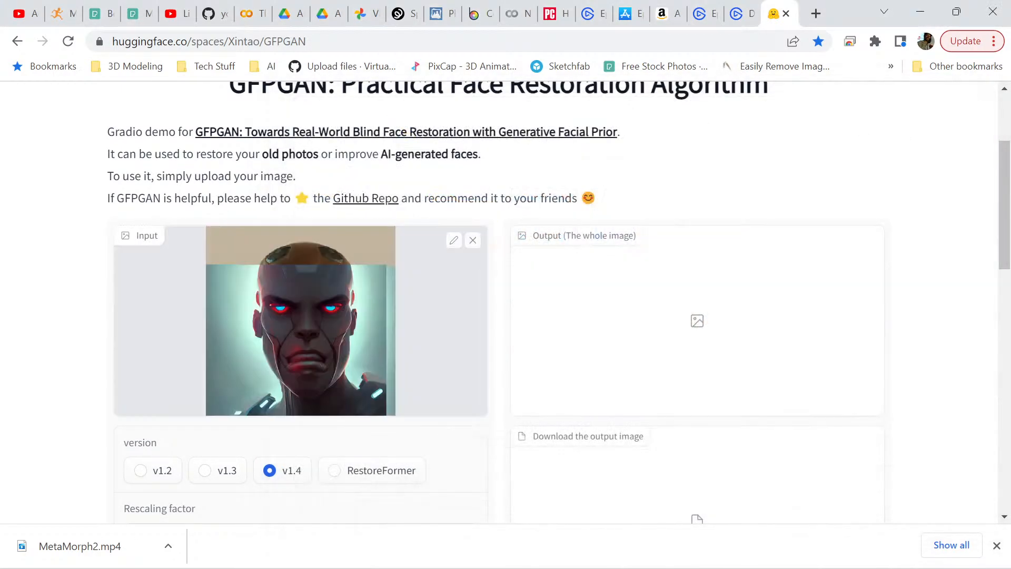
Set the rescaling factor to 4 and submit the image for face restoration with version v1.4
scroll(505, 300, "down", 3)
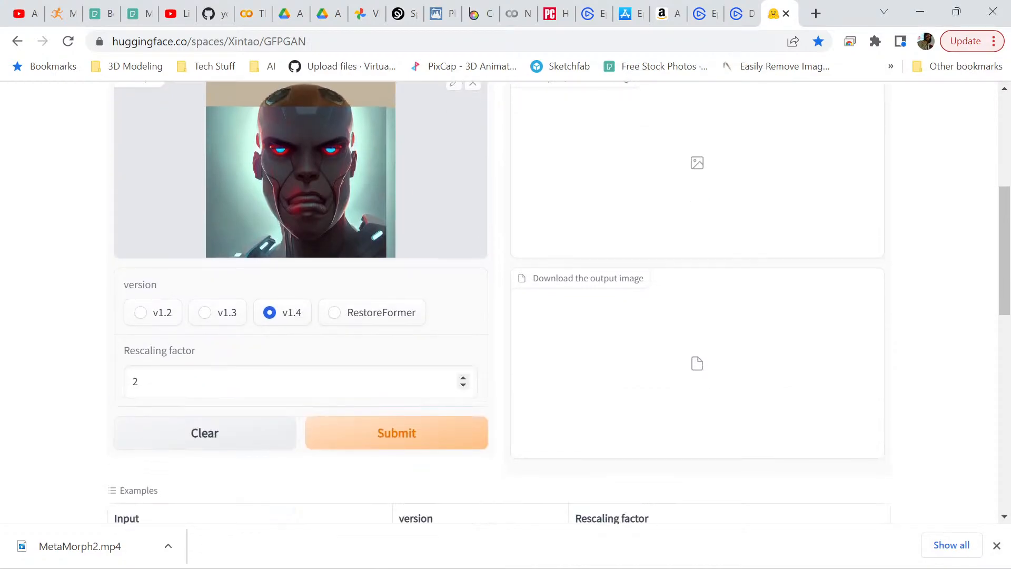
left_click(139, 381)
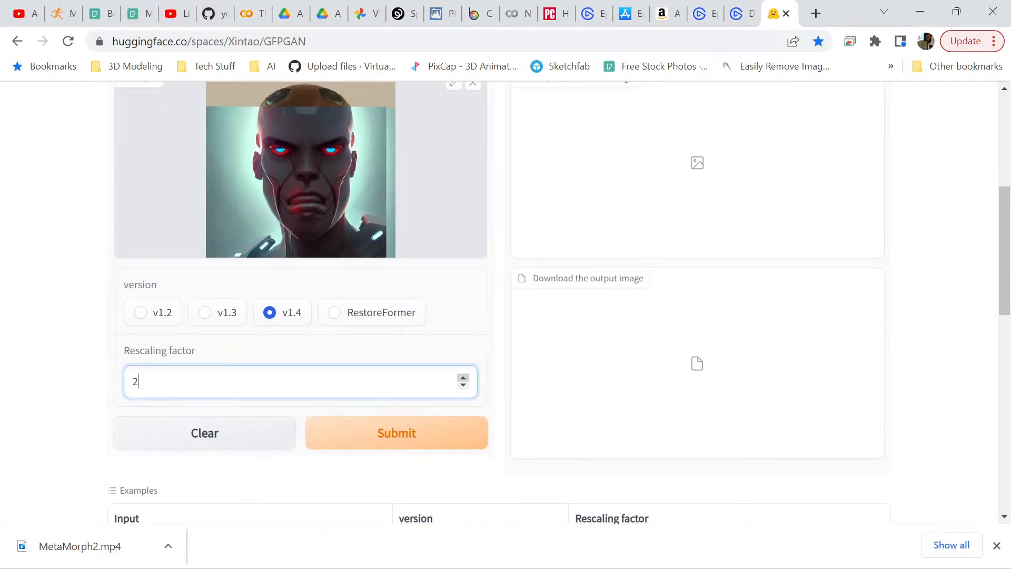
left_click(463, 378)
left_click(463, 378)
left_click(397, 433)
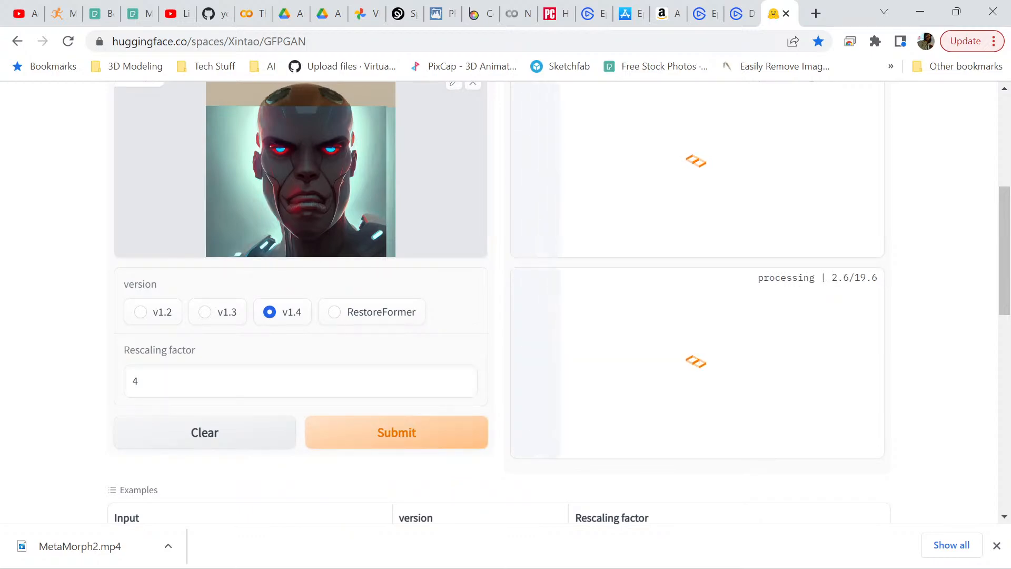
Save the restored output image as source8 PNG in the Vidclip folder, replacing the existing file
scroll(500, 300, "up", 3)
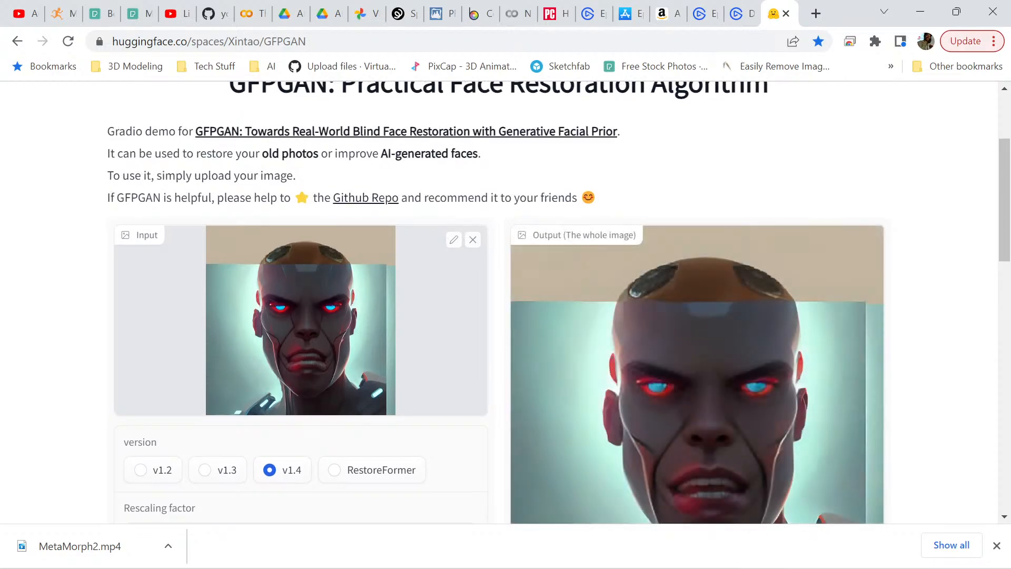
scroll(500, 301, "down", 2)
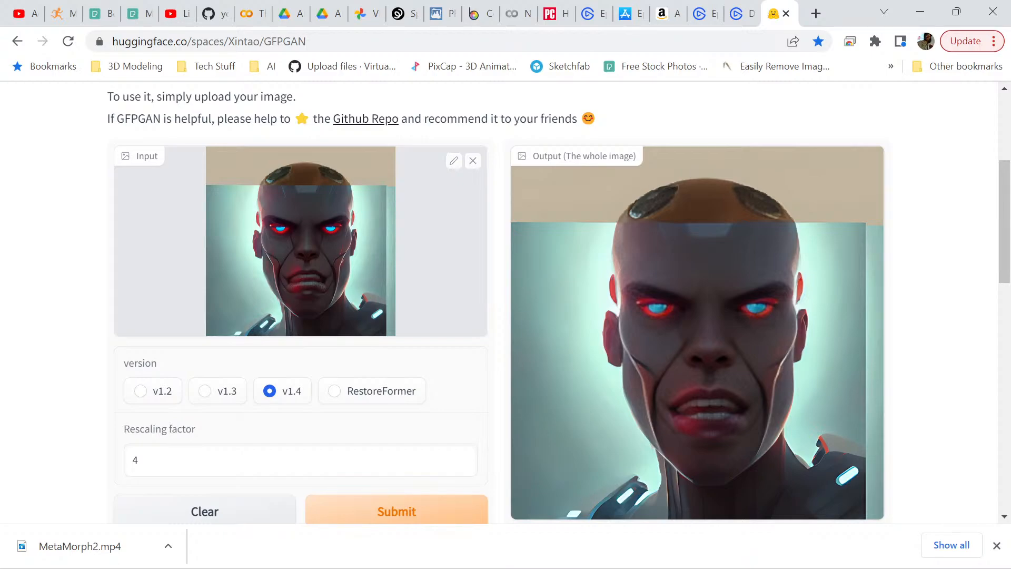
scroll(501, 300, "down", 1)
scroll(500, 301, "up", 1)
right_click(734, 327)
left_click(780, 362)
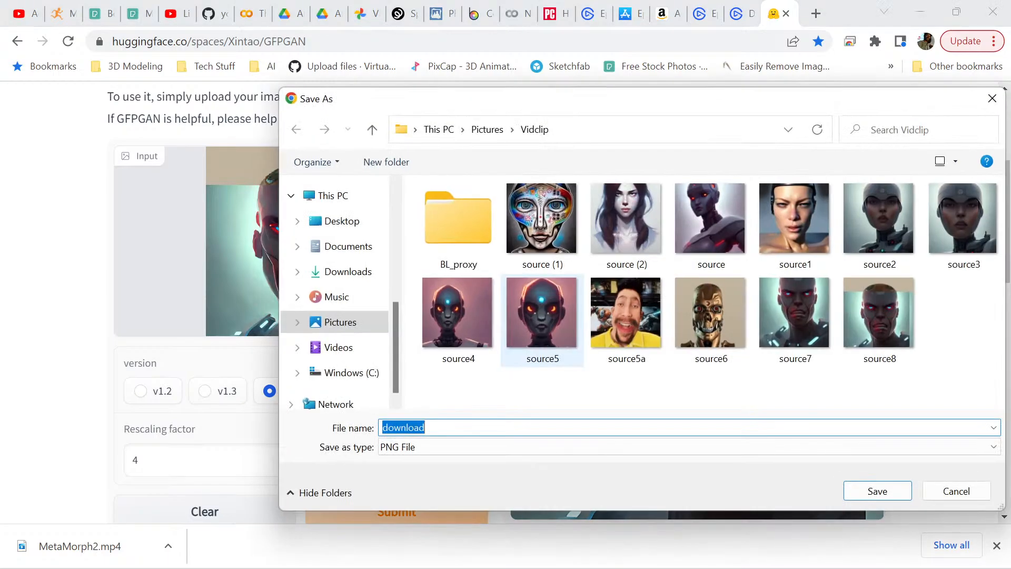
left_click(879, 321)
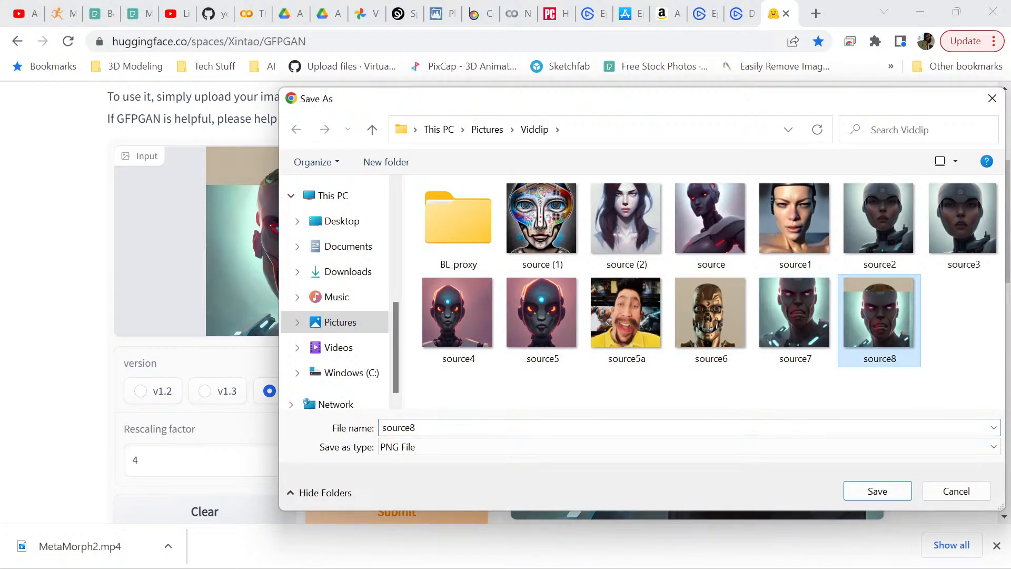
left_click(423, 428)
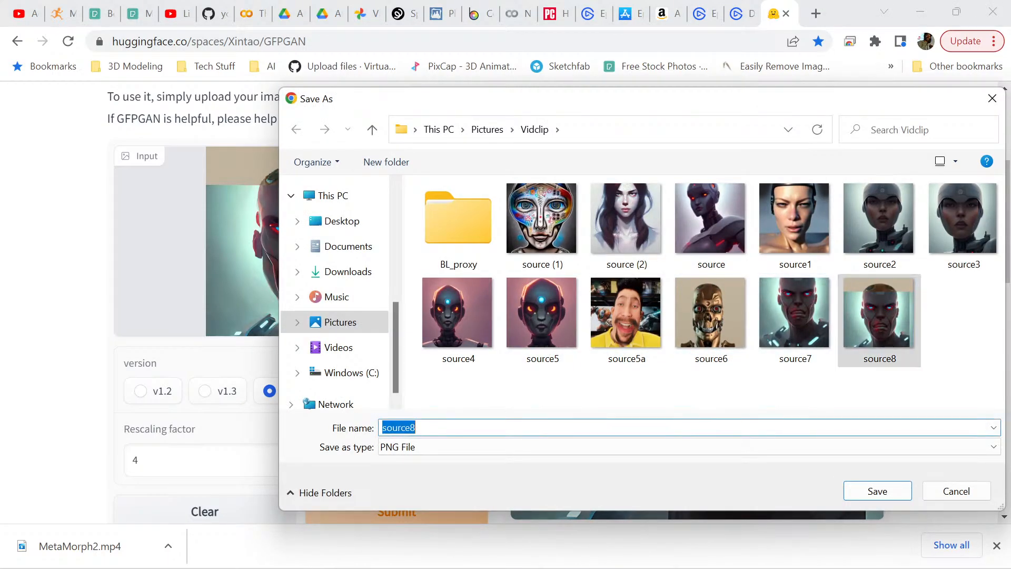
left_click(878, 491)
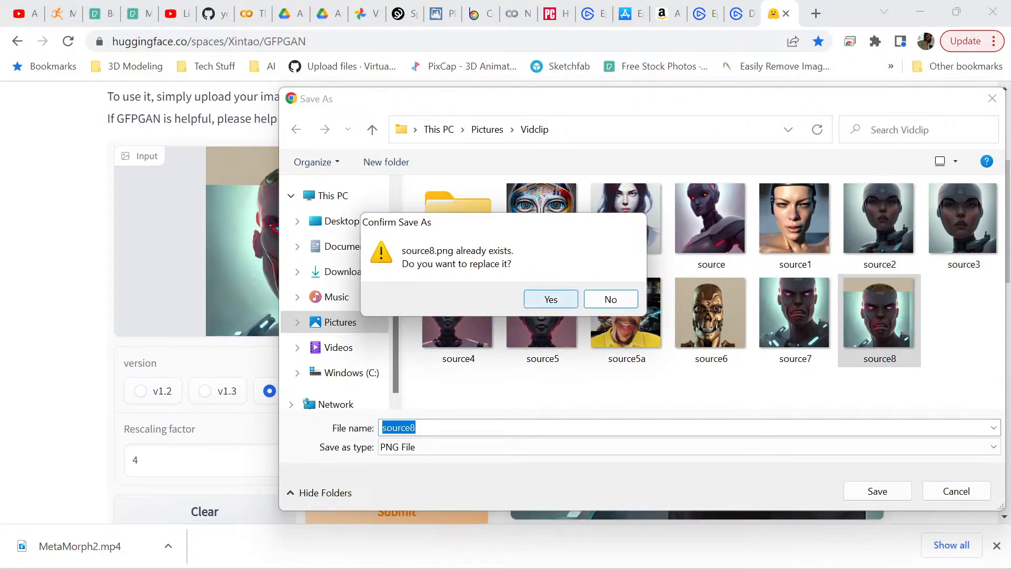
left_click(551, 299)
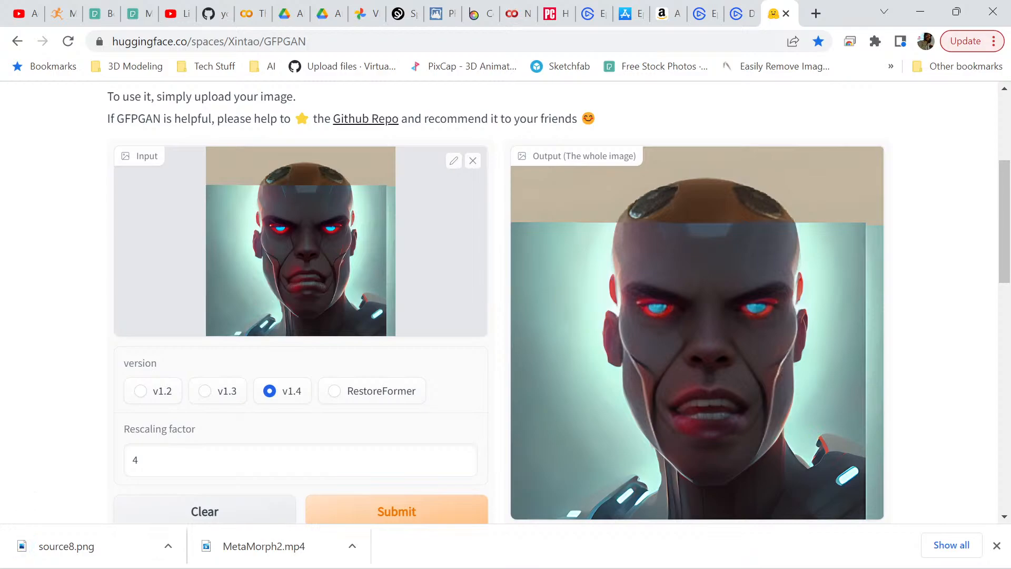
Switch to Paint and start a new blank image in place of the old source8 picture
left_click(920, 12)
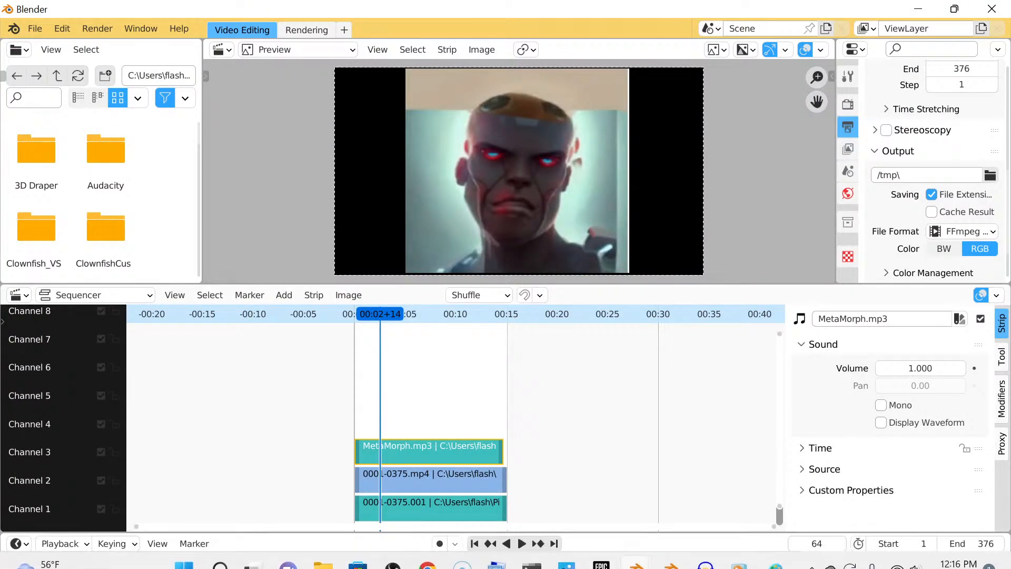
mouse_move(358, 562)
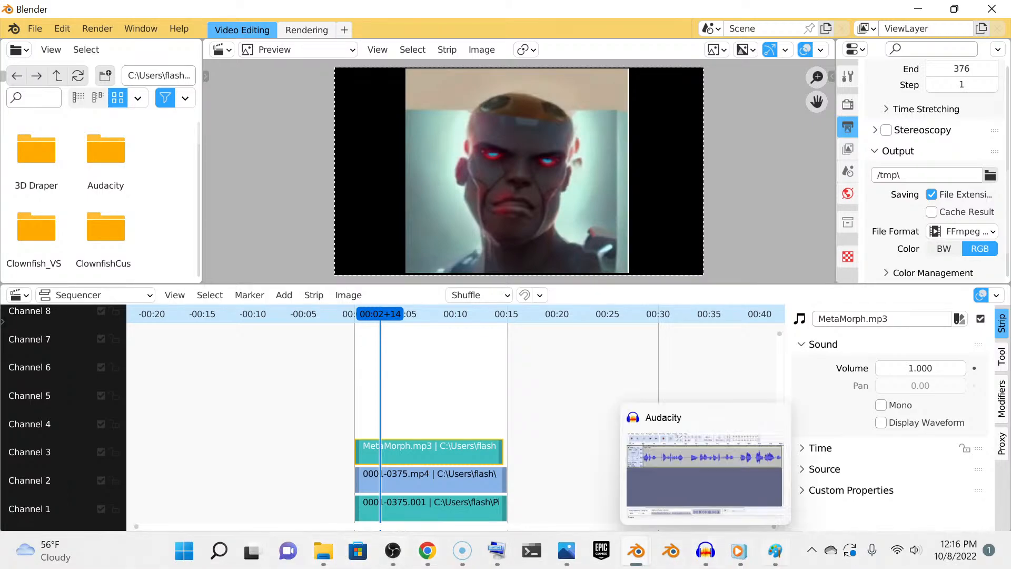
left_click(775, 550)
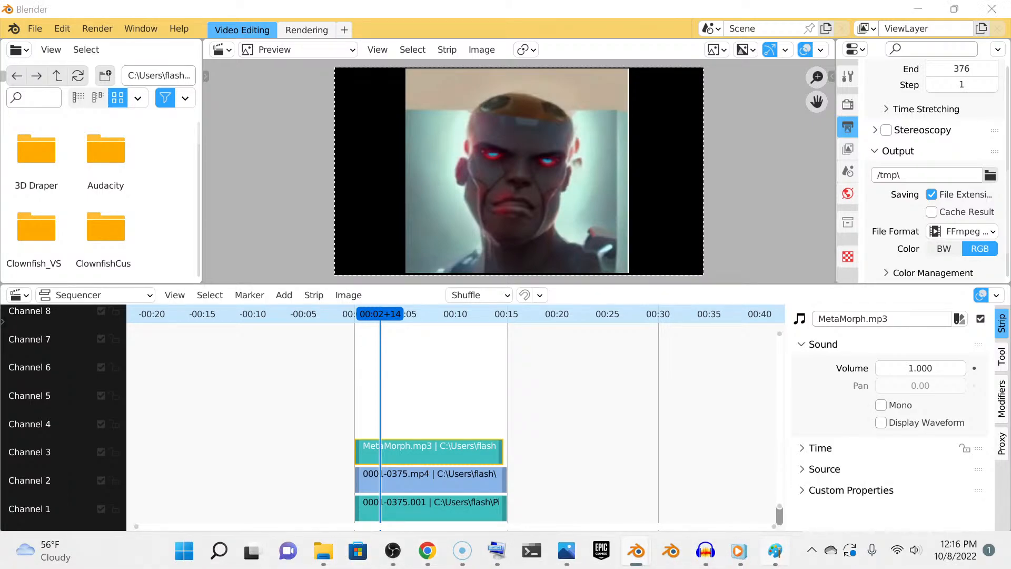
key("alt+f")
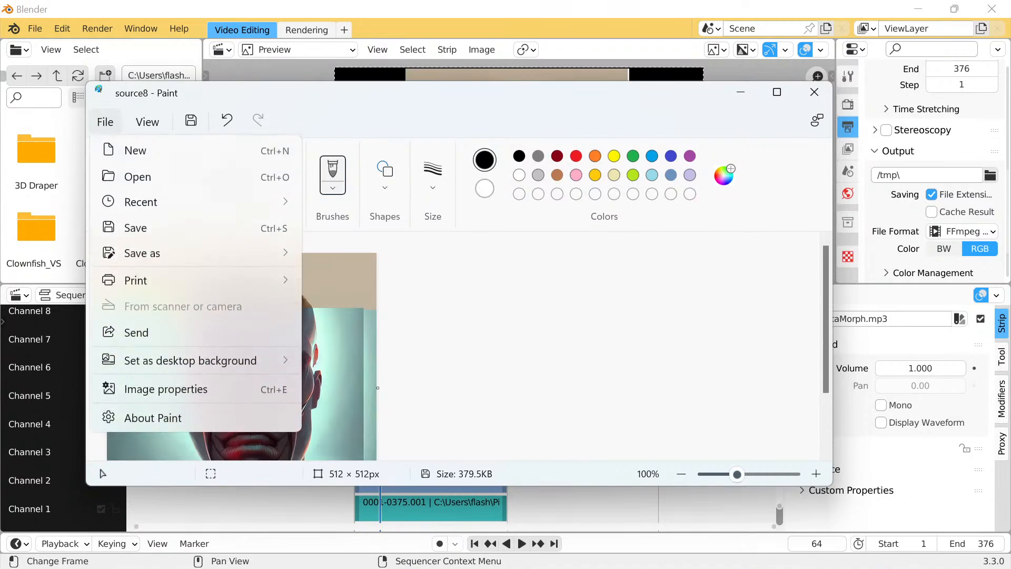
key("Down")
key("Down")
key("Right")
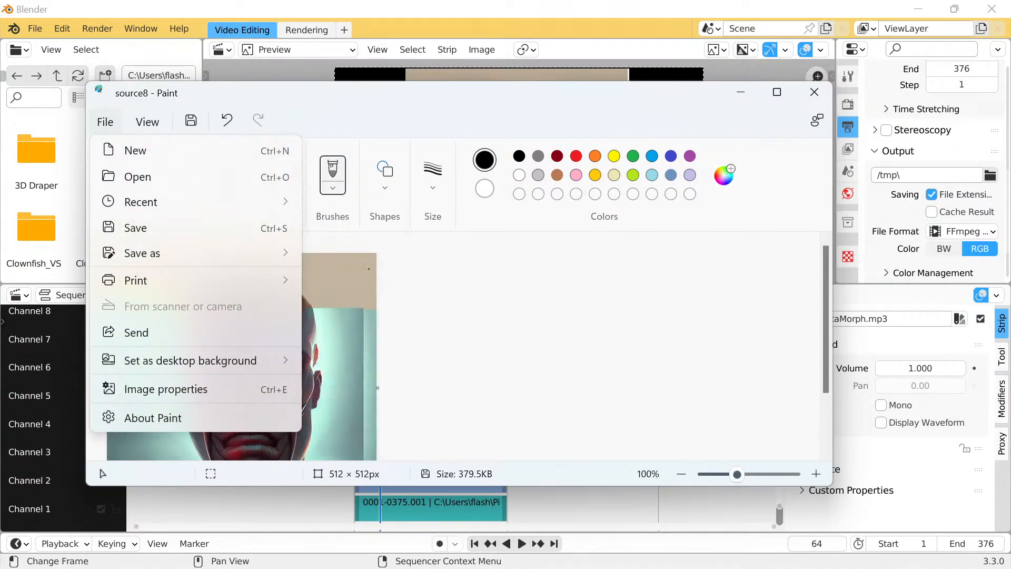
key("Return")
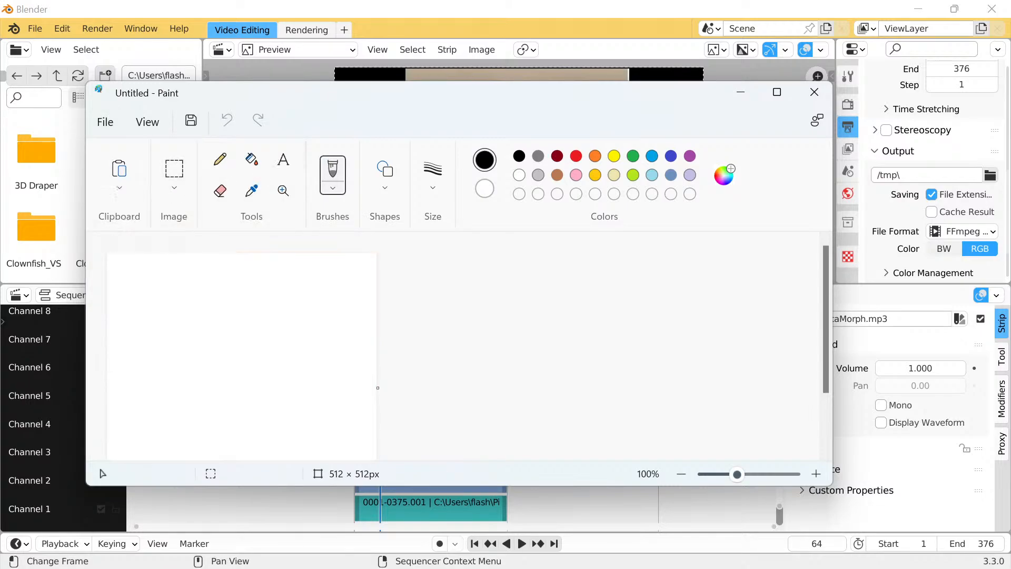
Open the upscaled source8 image from the Vidclip folder in Pictures
left_click(105, 121)
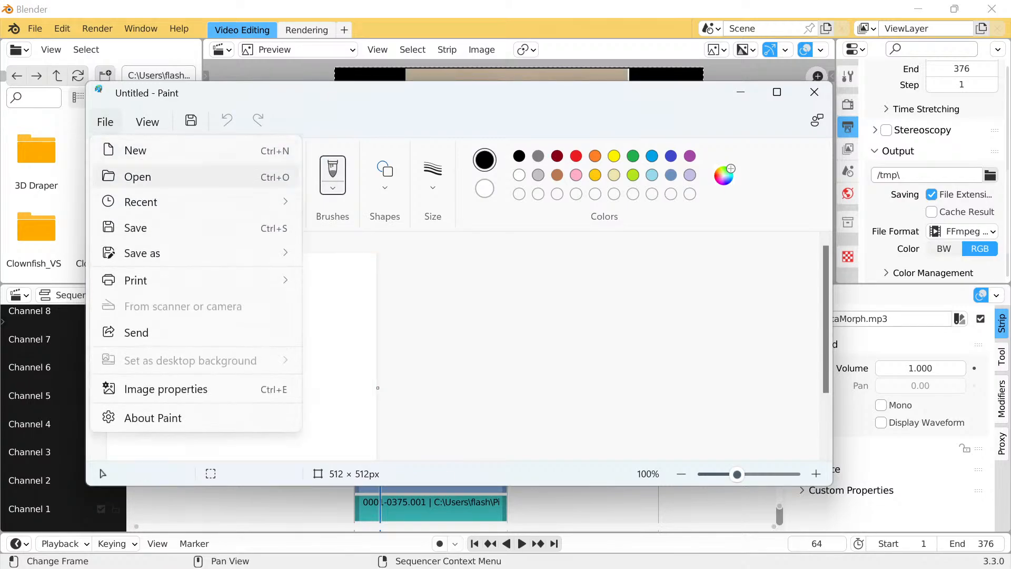
left_click(138, 177)
scroll(448, 279, "down", 5)
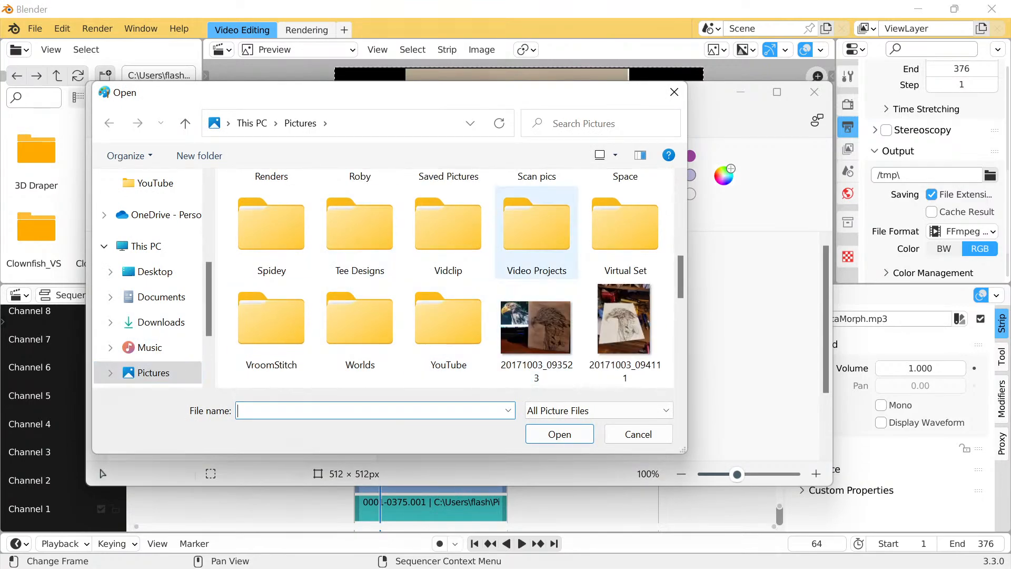
double_click(448, 232)
scroll(579, 295, "down", 2)
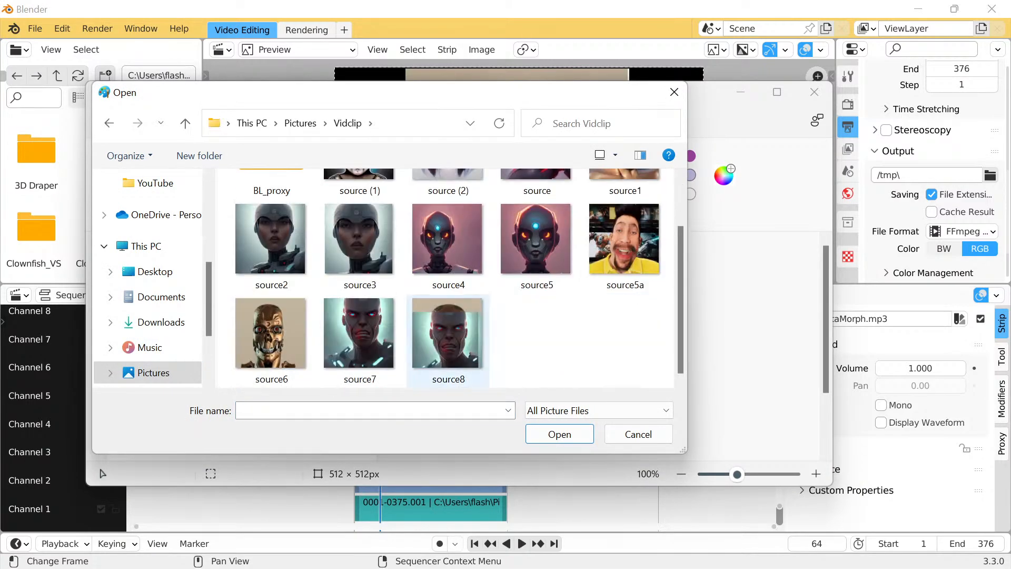
left_click(448, 337)
key("Return")
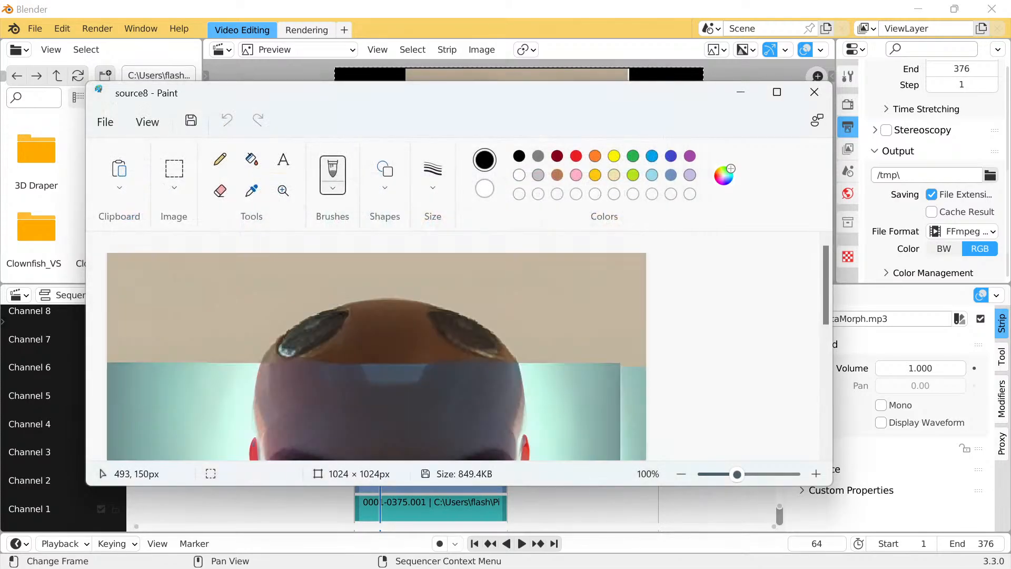
Resize the source8 image to 720 × 720 pixels and look over the scaled face
scroll(362, 311, "down", 5)
scroll(381, 363, "up", 5)
left_click(174, 174)
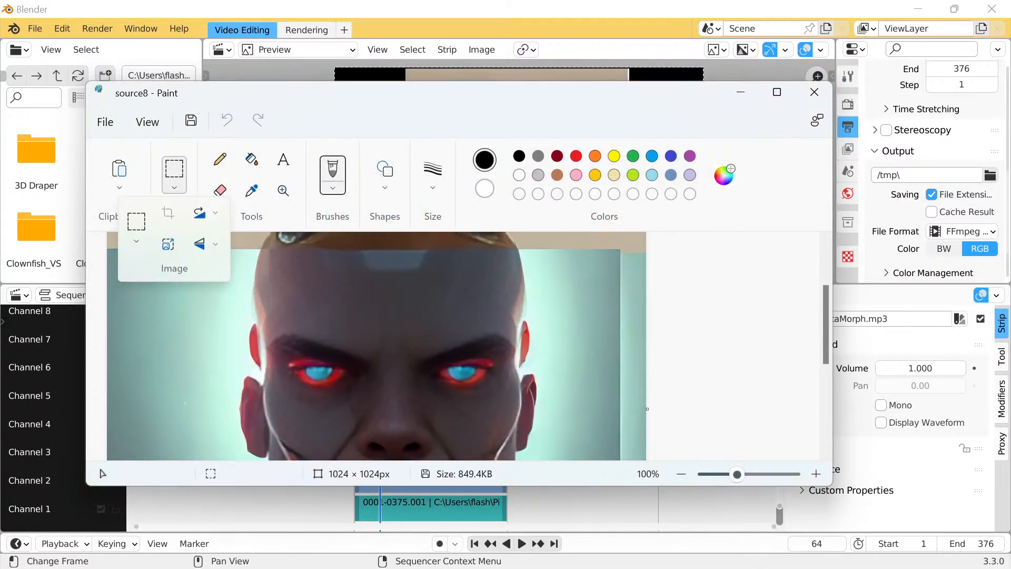
left_click(168, 246)
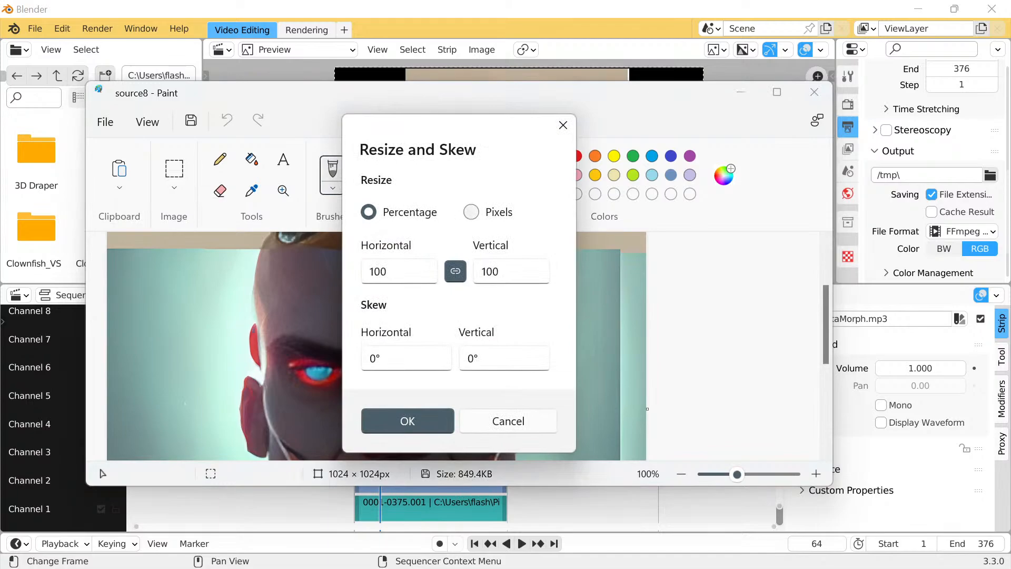
left_click(471, 212)
left_click(390, 271)
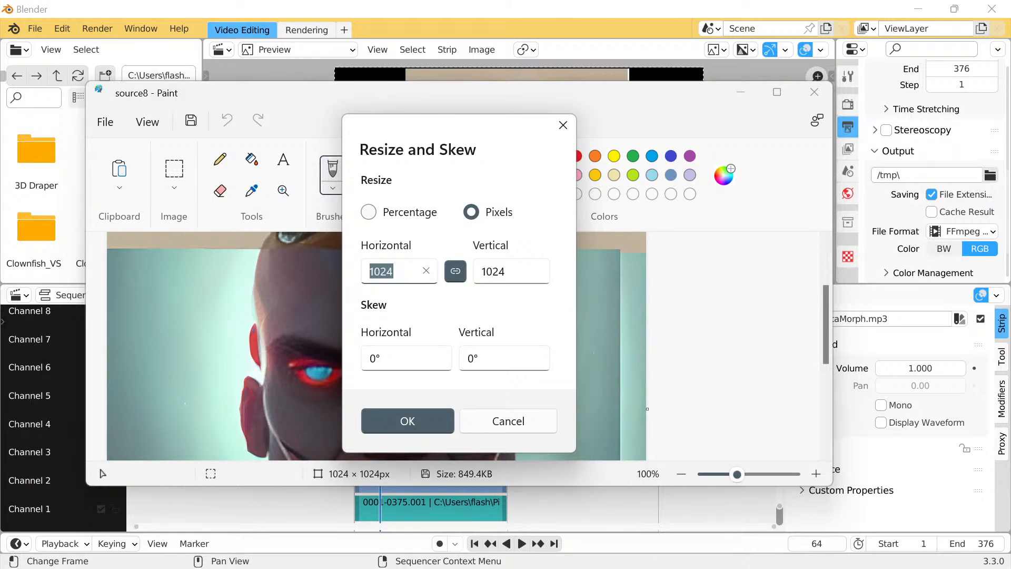
type("720")
left_click(408, 421)
scroll(431, 317, "down", 3)
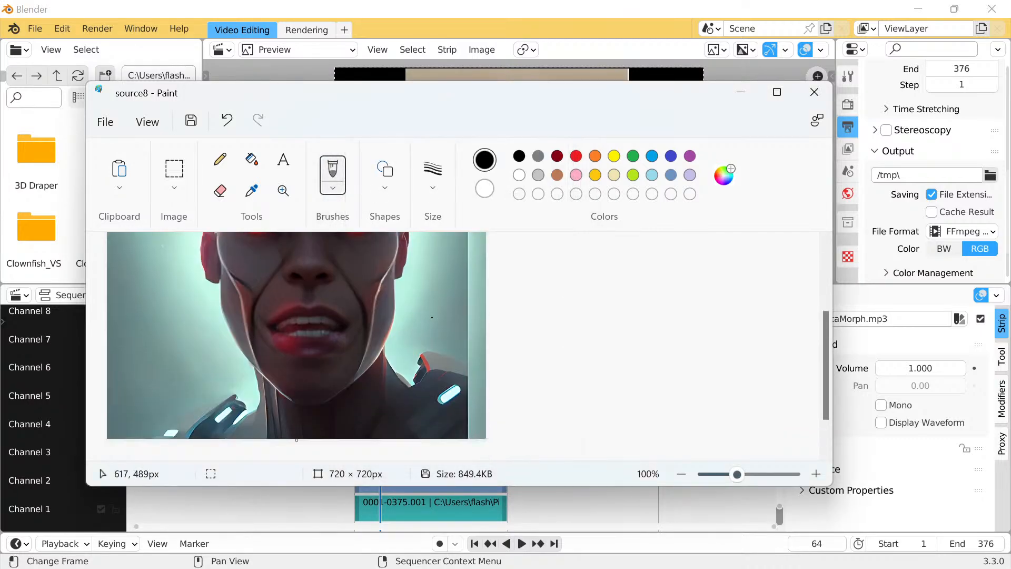
scroll(432, 317, "up", 3)
scroll(432, 317, "down", 3)
scroll(432, 317, "up", 3)
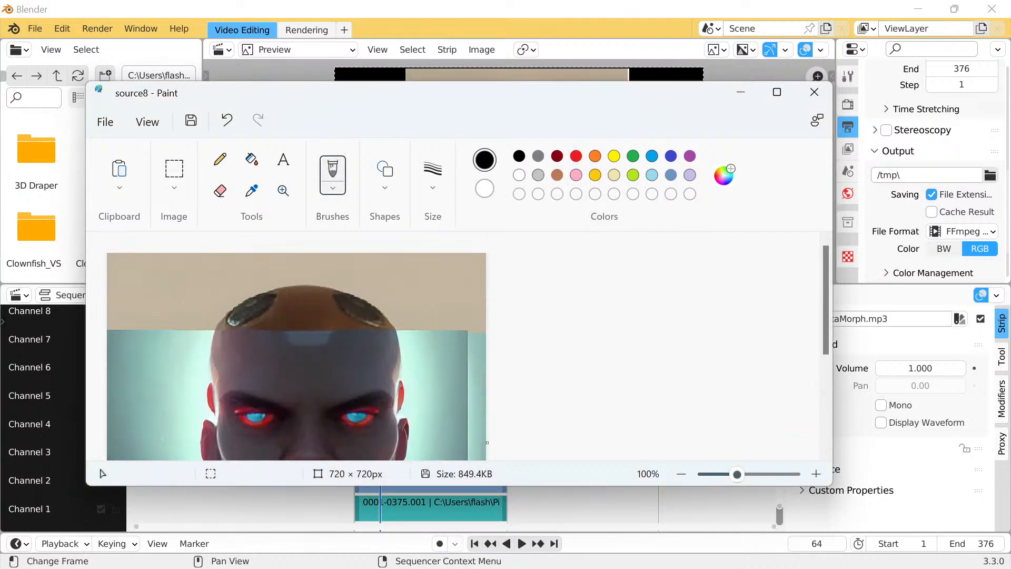
Save the resized image as a PNG named source9 in the Vidclip folder
left_click(105, 122)
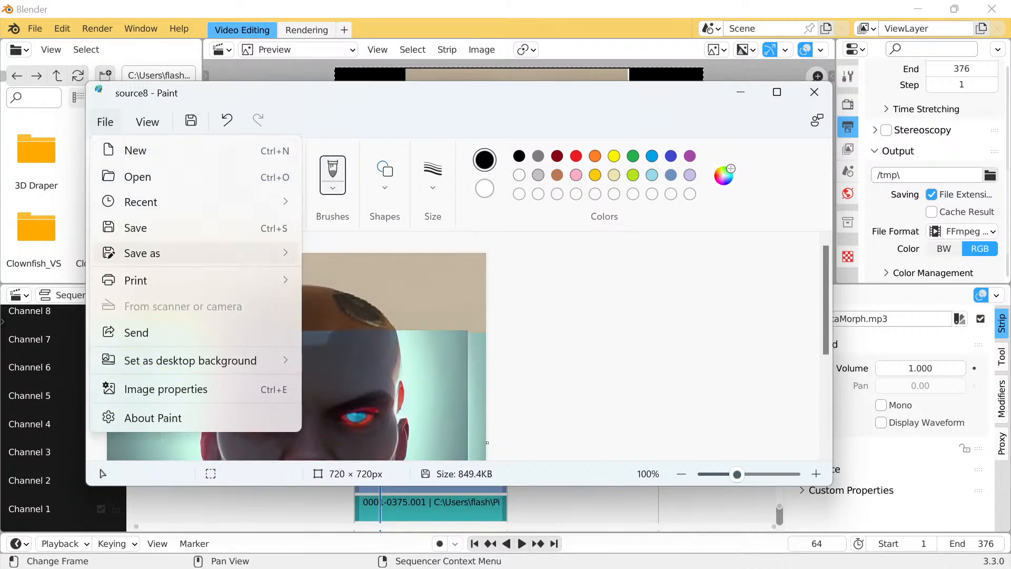
mouse_move(142, 253)
left_click(341, 255)
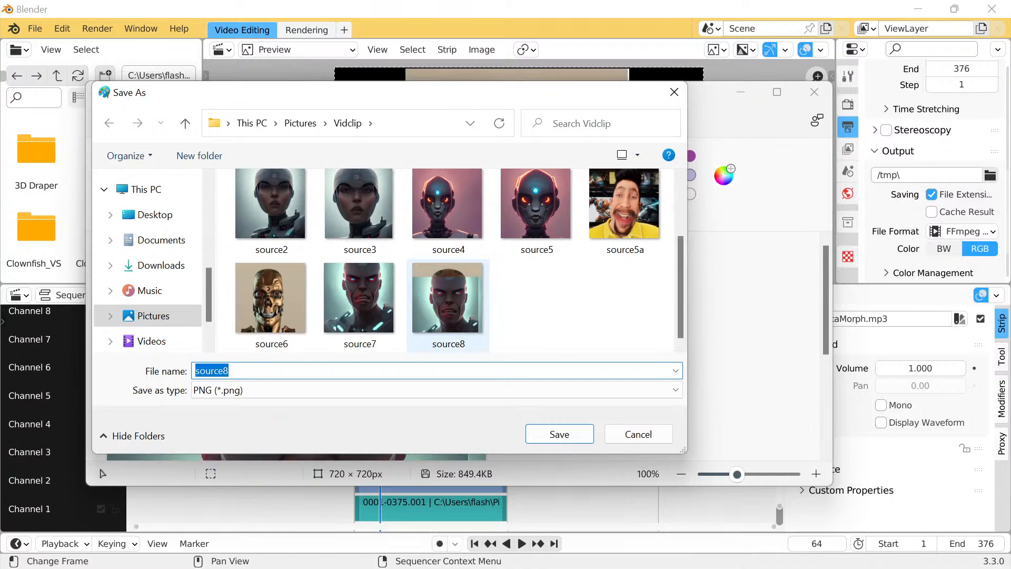
left_click(448, 305)
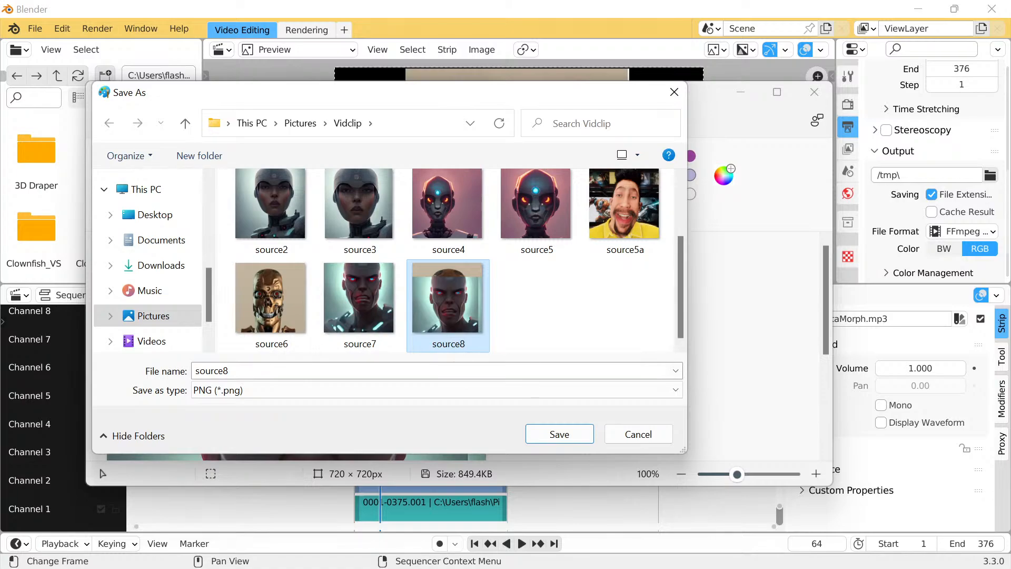
left_click(230, 370)
left_click(230, 370)
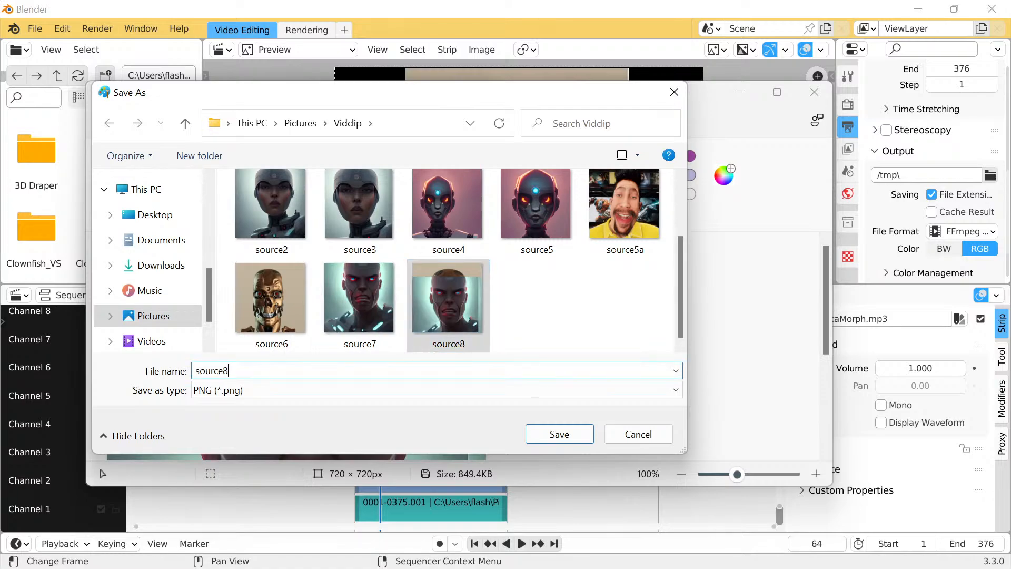
left_click_drag(229, 370, 224, 371)
type("9")
key("Return")
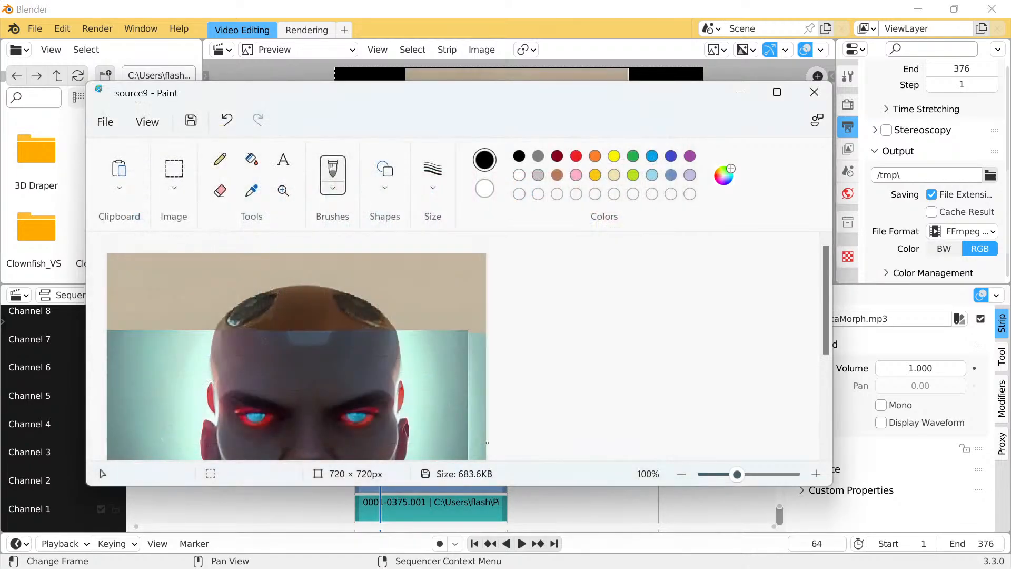
Minimize Paint and Blender and close the media player showing the driving video
left_click(740, 92)
left_click(918, 9)
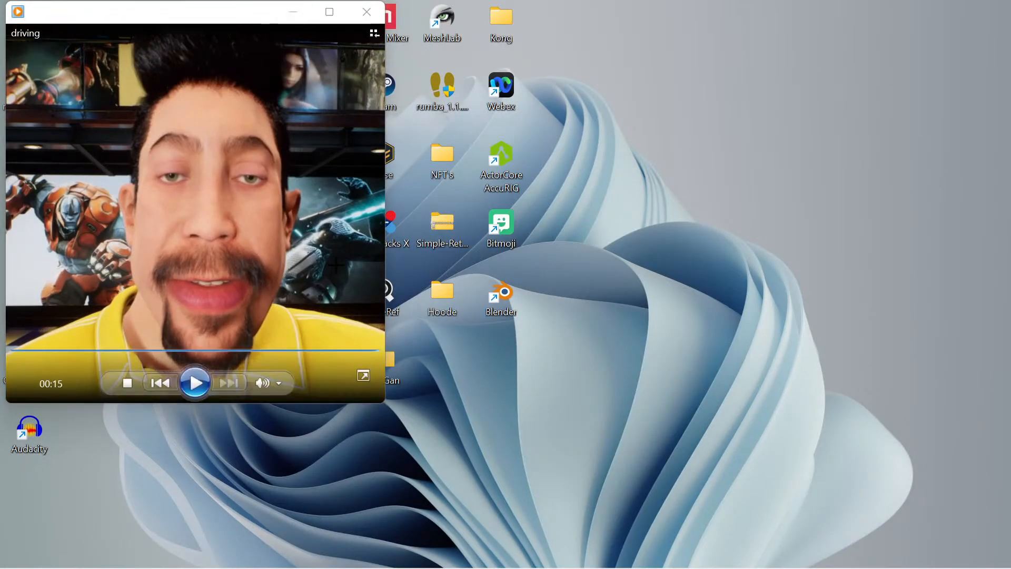
left_click(367, 12)
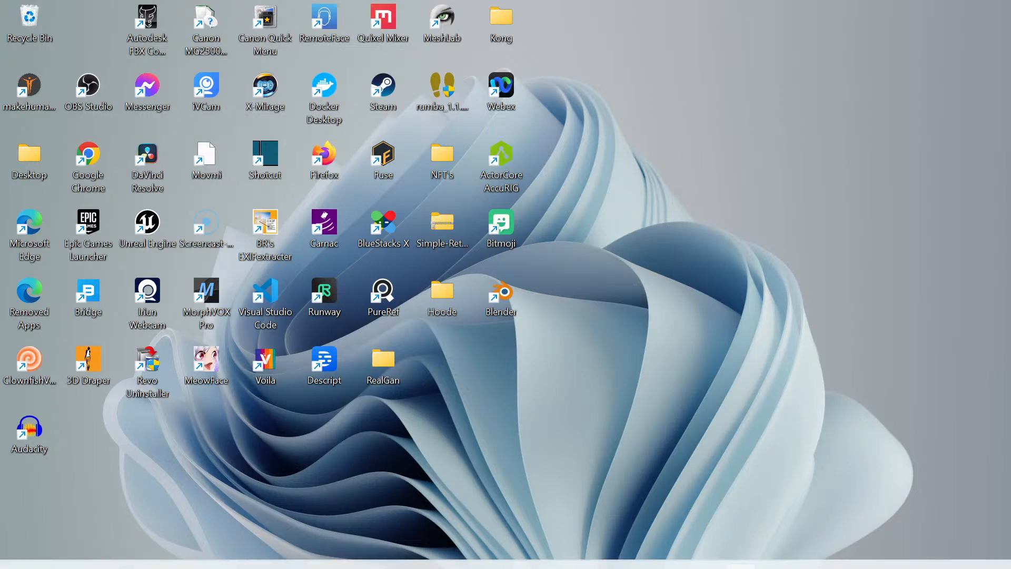
Bring up the RealGan and Vidclip folder windows side by side and run source8 through Real-ESRGAN to upscale it
mouse_move(324, 550)
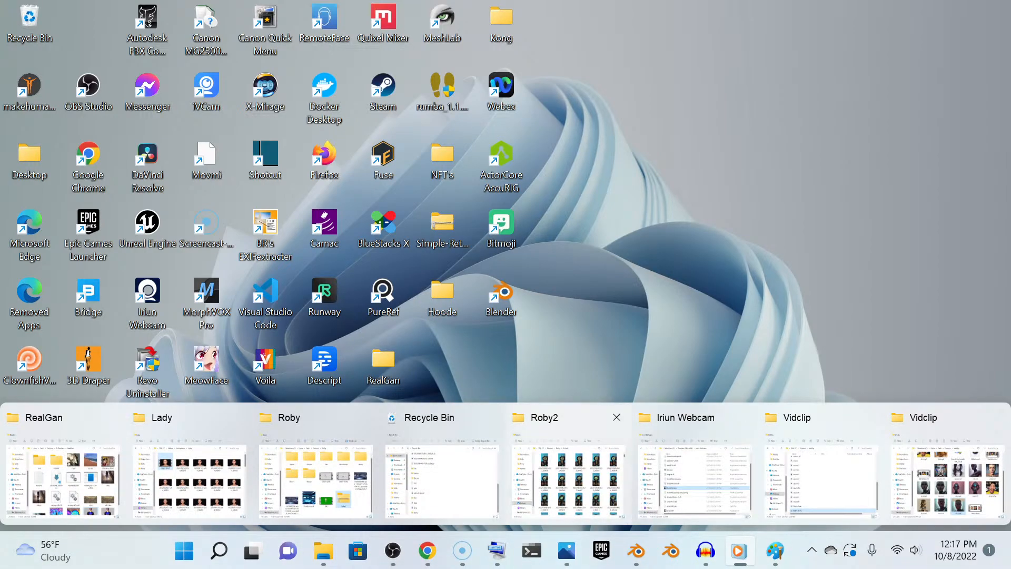
left_click(62, 474)
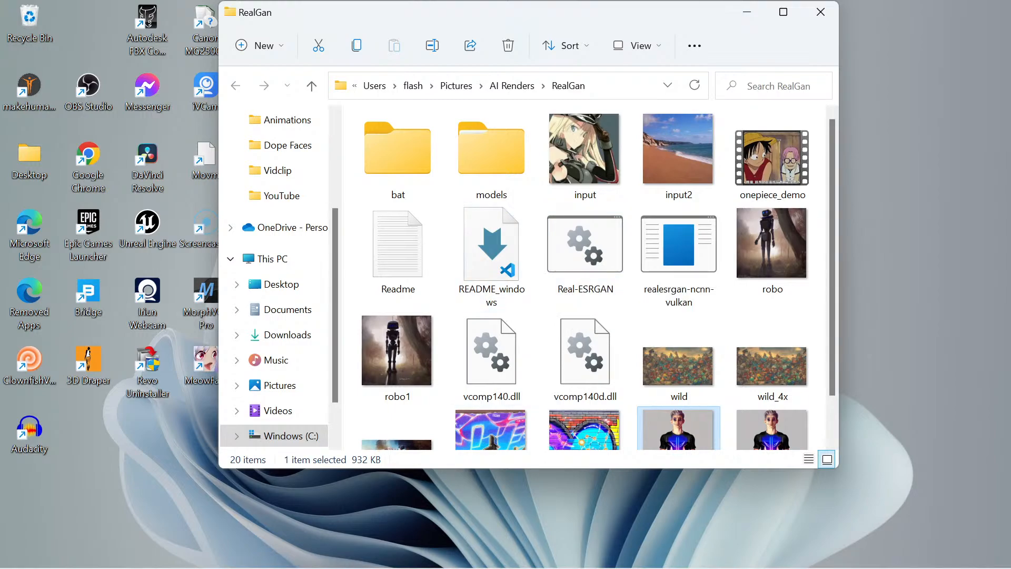
mouse_move(323, 550)
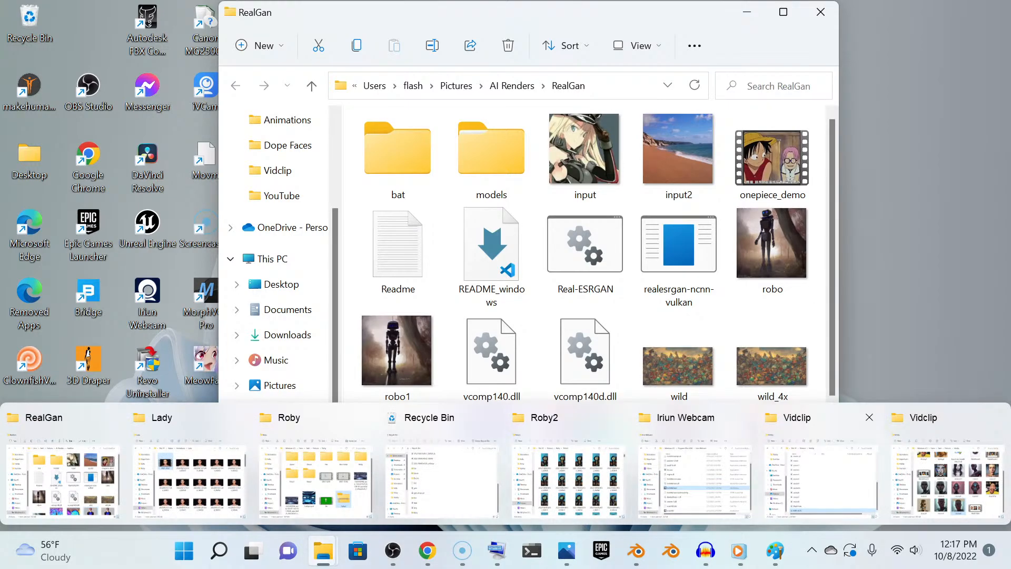
mouse_move(945, 473)
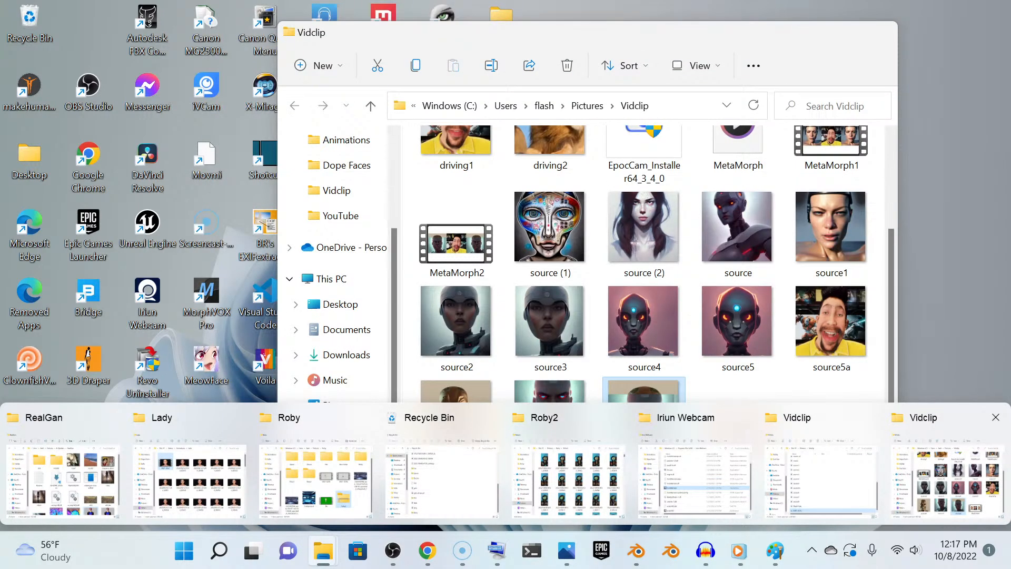
left_click(945, 474)
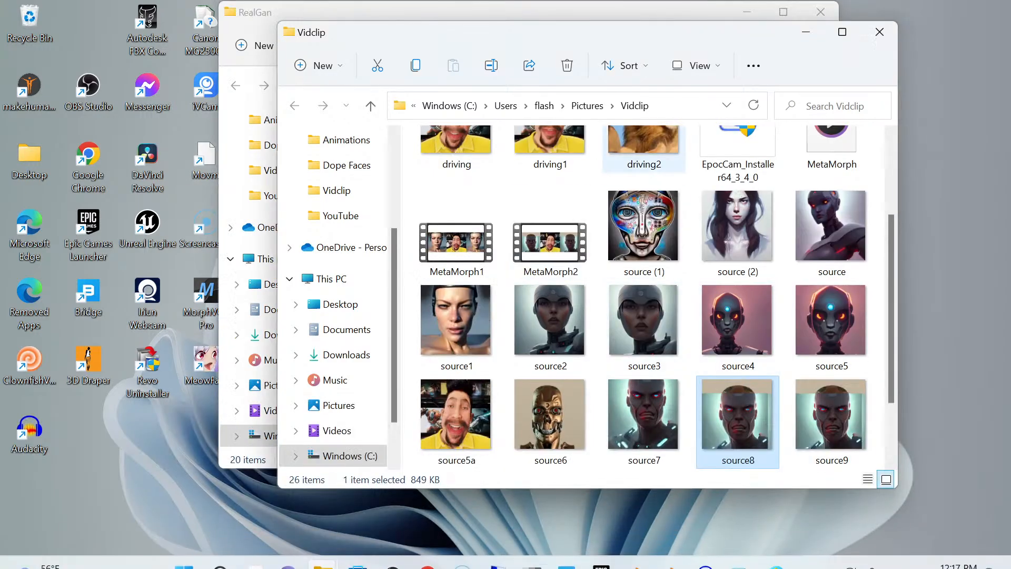
left_click_drag(631, 33, 860, 63)
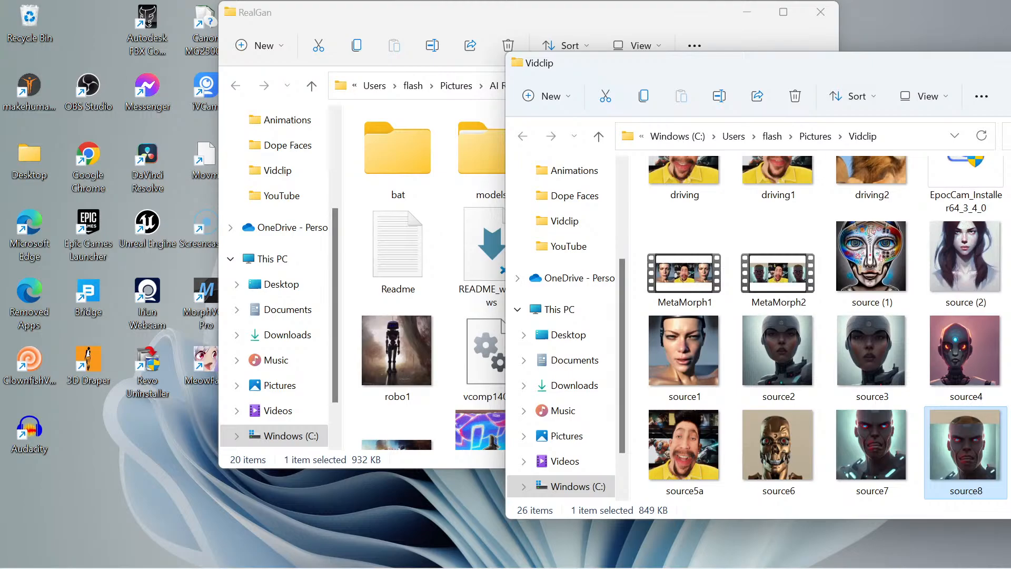
left_click_drag(806, 17, 629, 24)
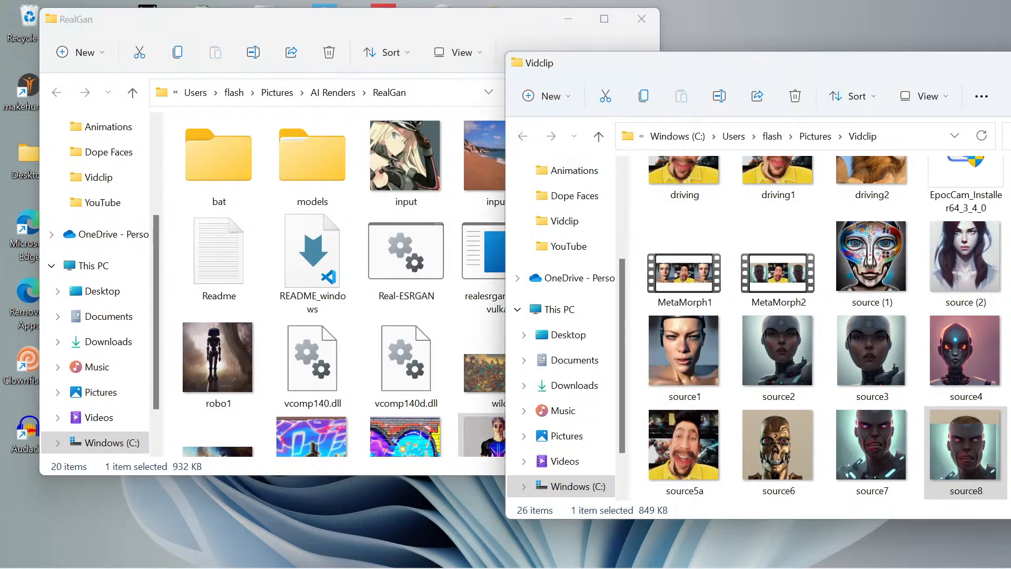
left_click_drag(965, 447, 421, 284)
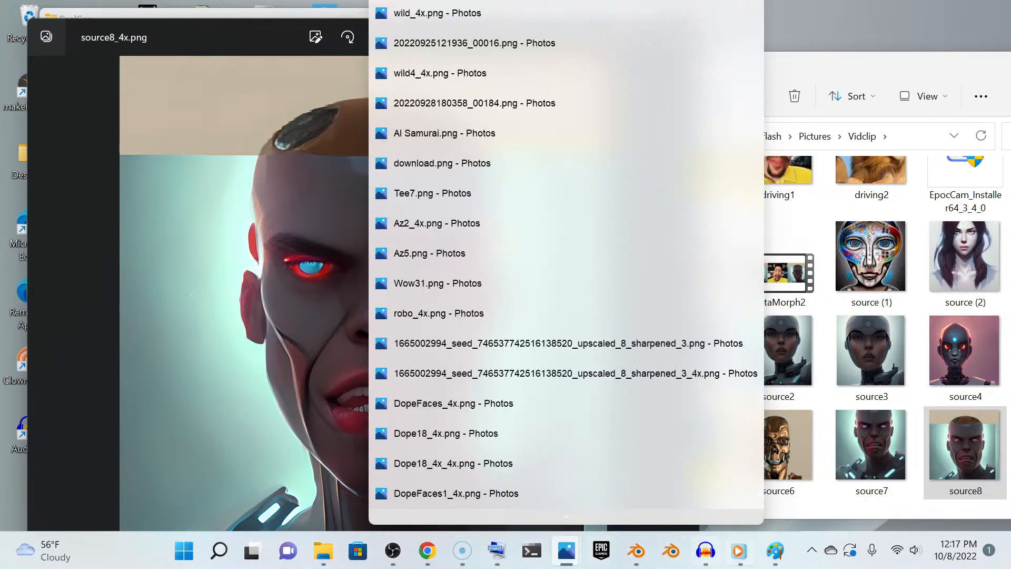
Switch to Paint and look over the resized source9 face from the eyes down to the shoulders
mouse_move(775, 551)
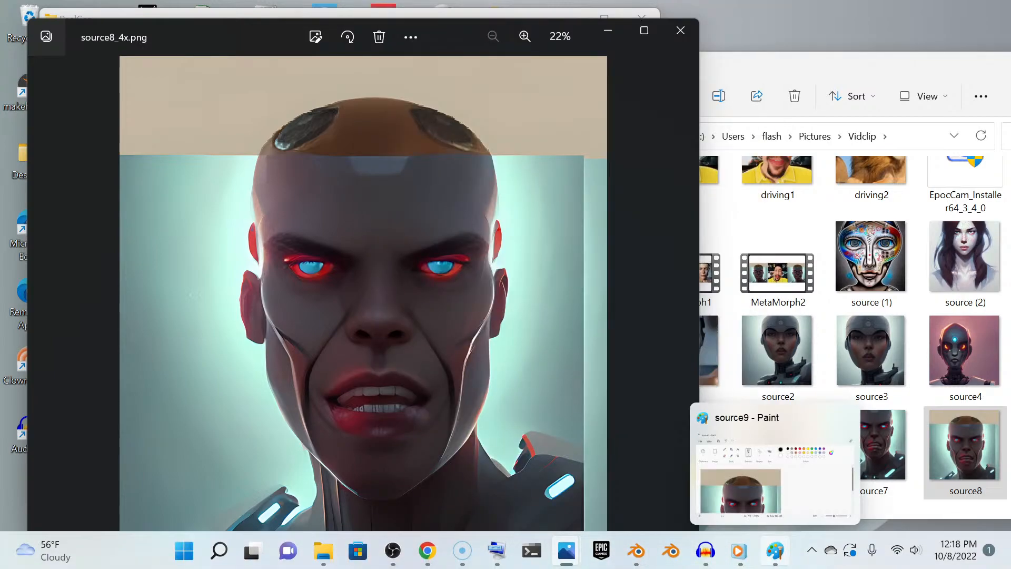
left_click(775, 551)
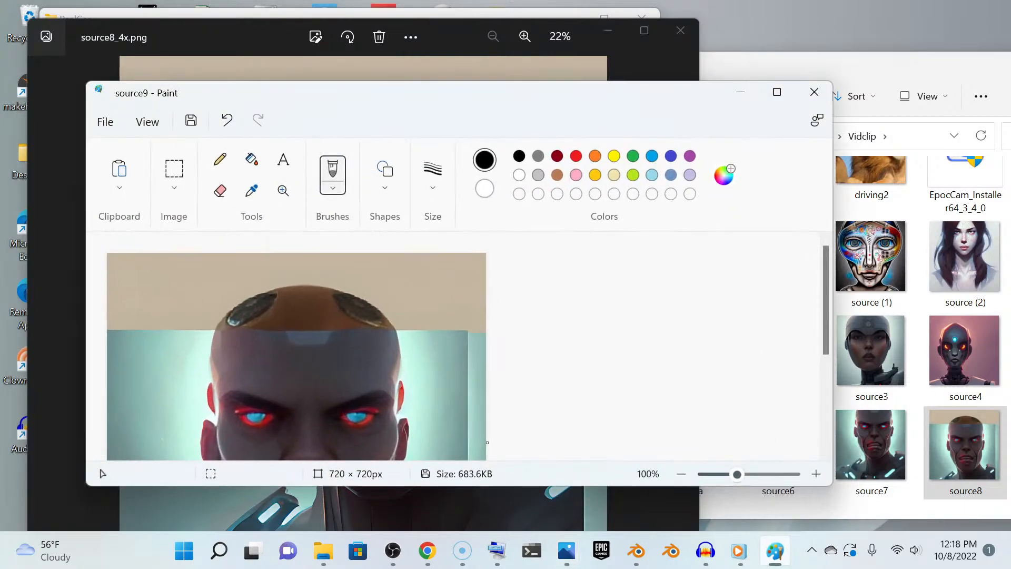
scroll(315, 363, "down", 3)
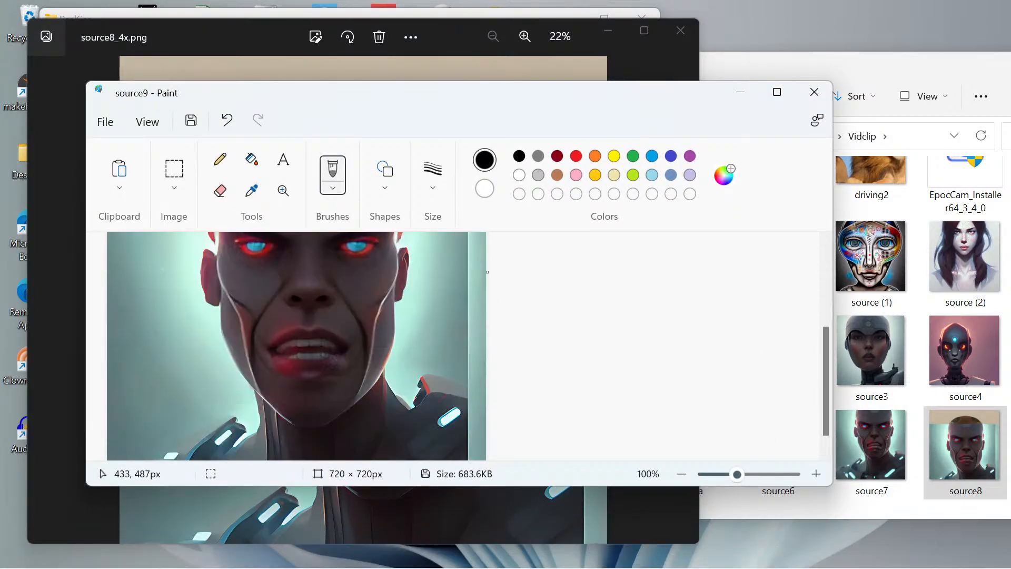
scroll(324, 348, "up", 2)
scroll(339, 330, "down", 3)
scroll(339, 316, "up", 2)
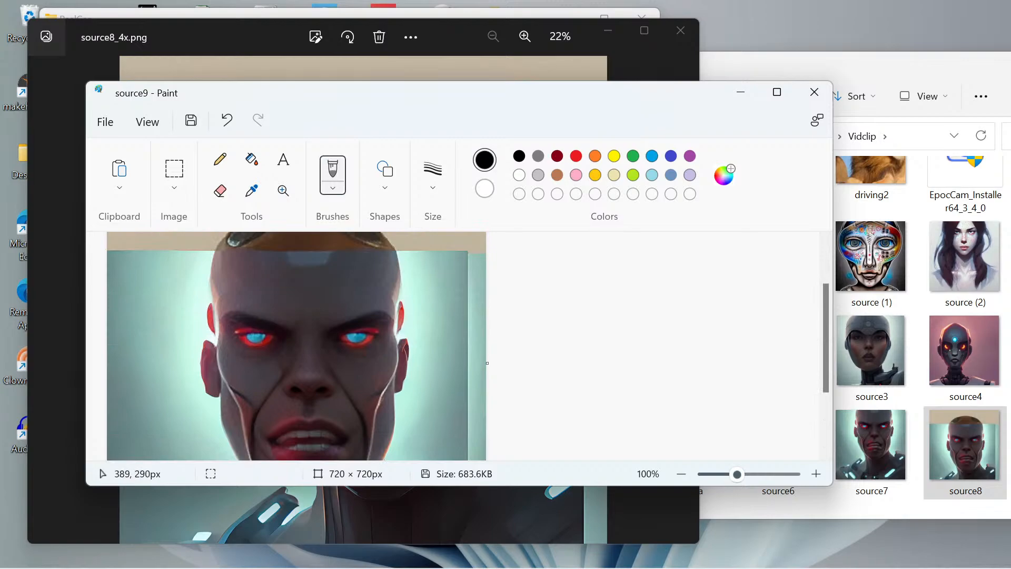
scroll(307, 316, "down", 2)
Start a new blank picture and open the upscaled source8_4x image from the Vidclip folder
left_click(105, 121)
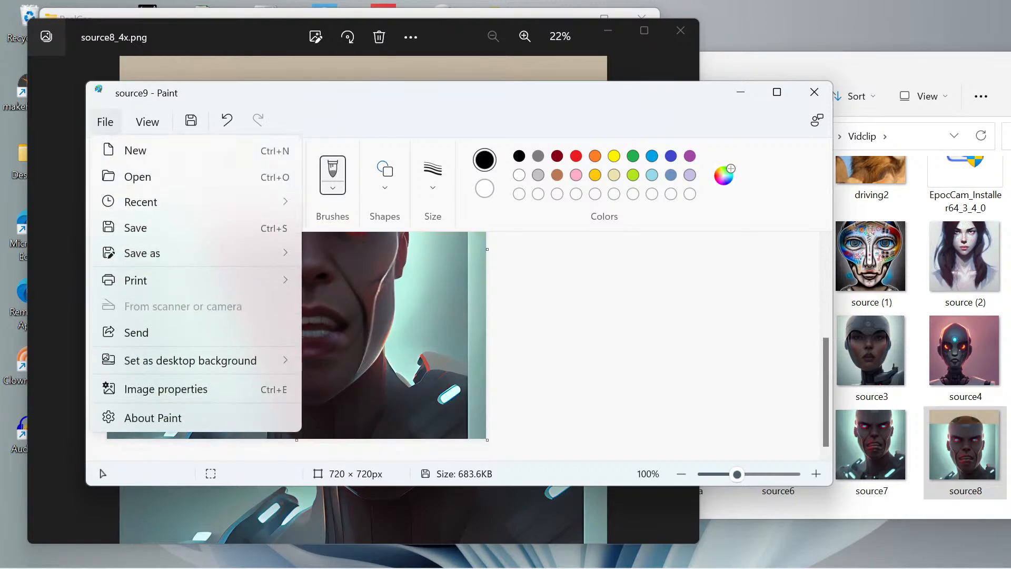
left_click(135, 150)
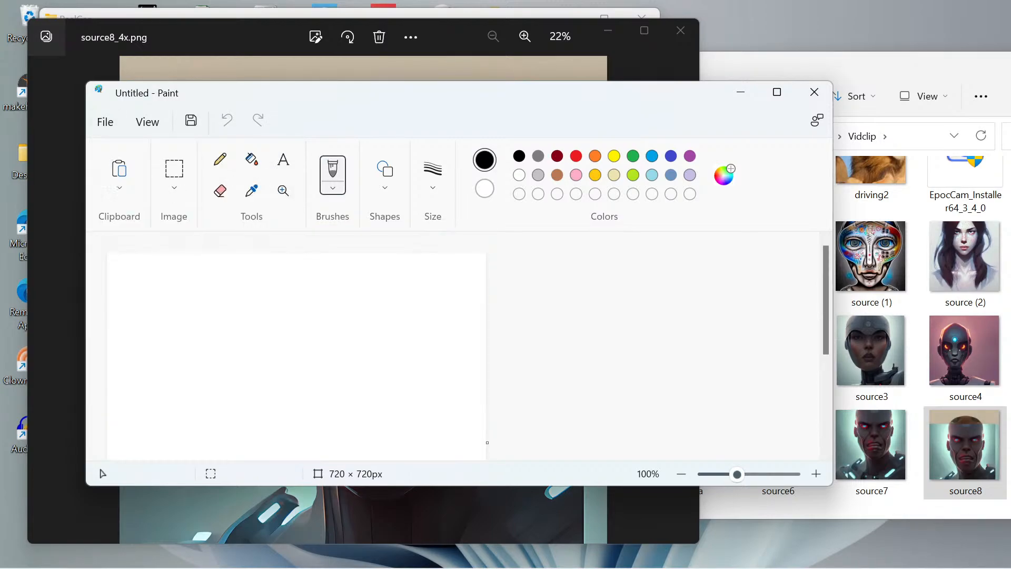
left_click(106, 122)
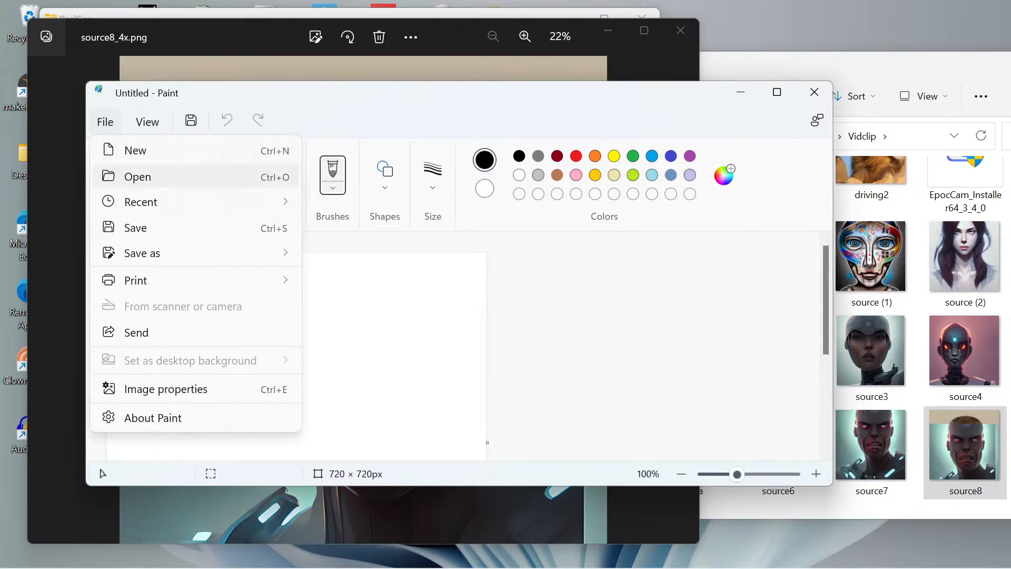
left_click(137, 176)
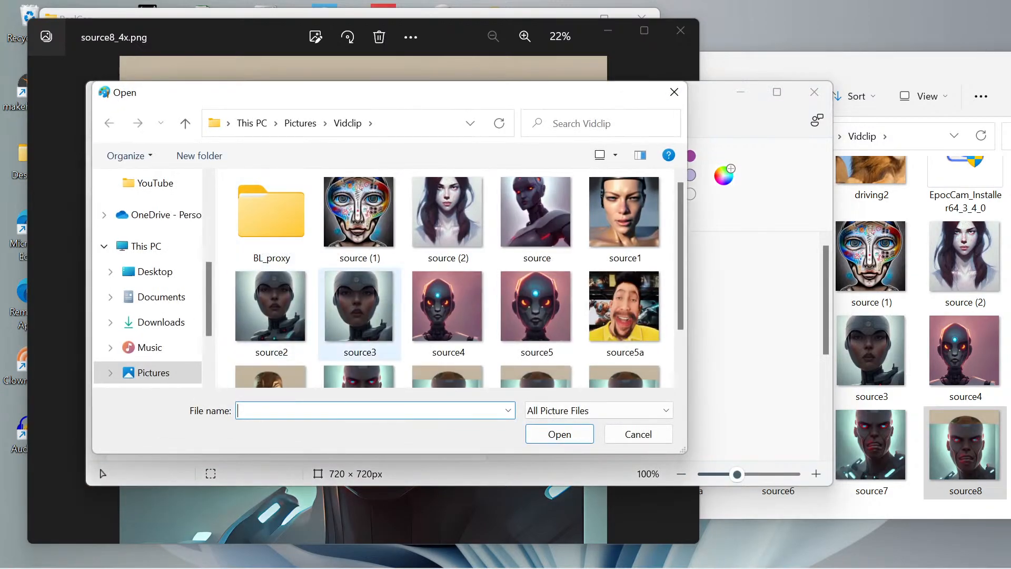
scroll(463, 337, "down", 2)
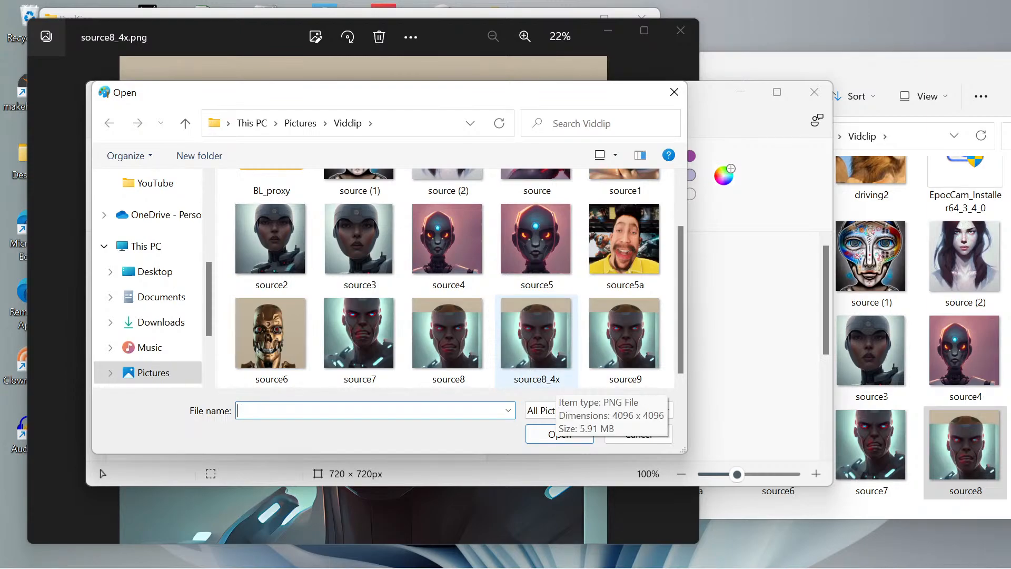
left_click(542, 368)
left_click(559, 433)
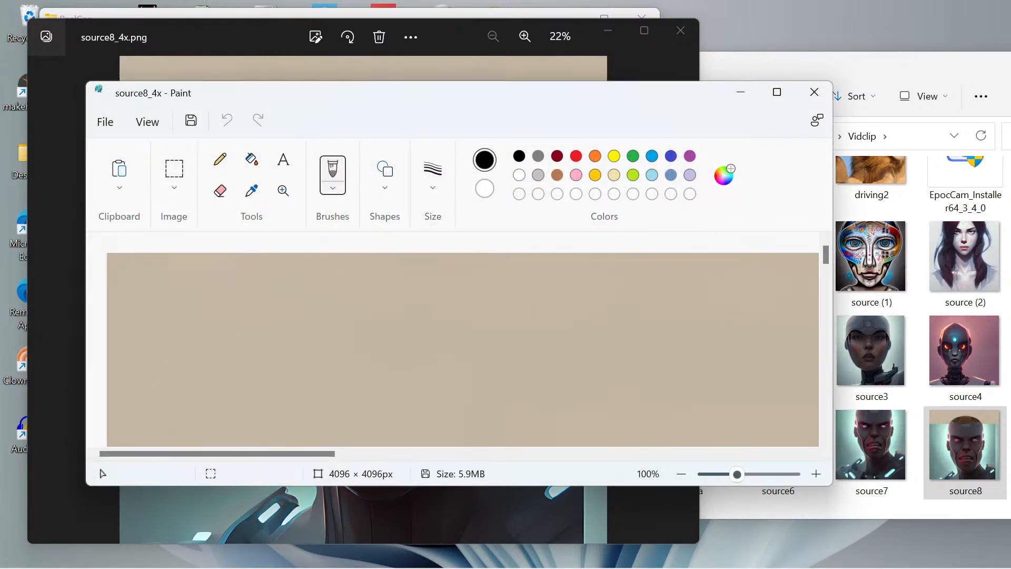
Inspect the eyes in the upscaled source8_4x image and resize the image to 720 × 720 pixels
scroll(521, 289, "down", 6)
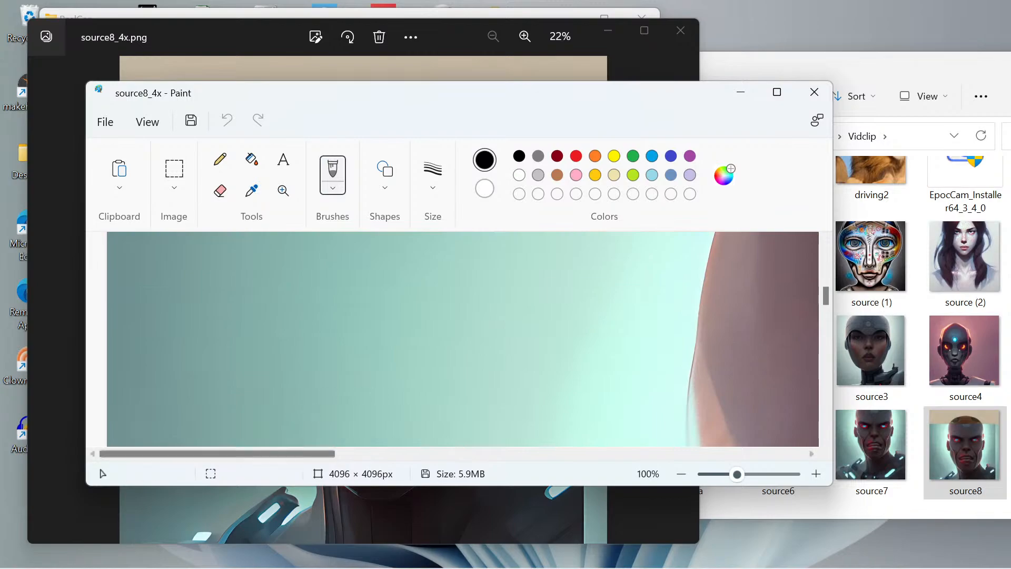
left_click_drag(304, 453, 518, 453)
scroll(518, 374, "down", 3)
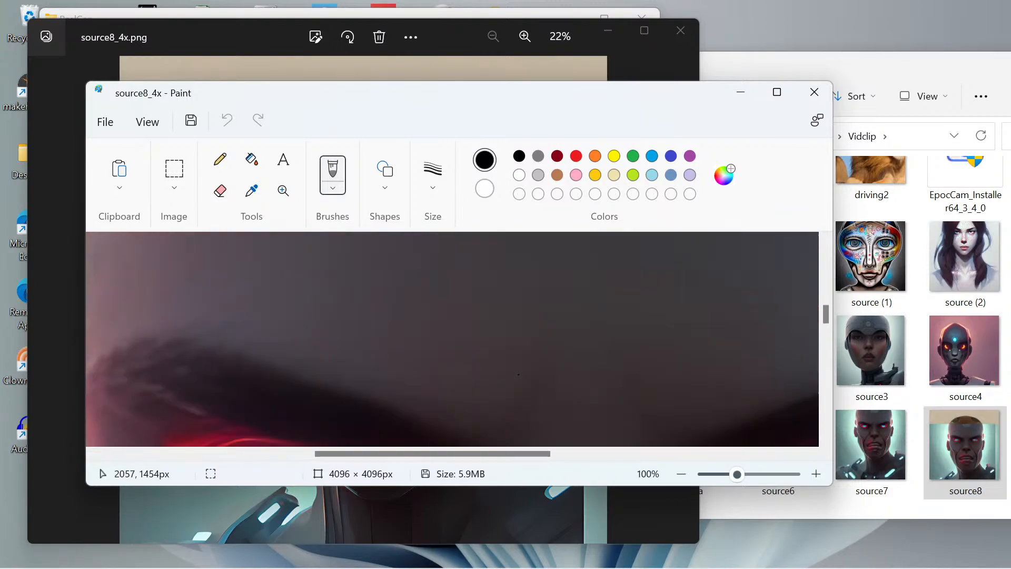
scroll(518, 374, "down", 3)
scroll(516, 374, "down", 1)
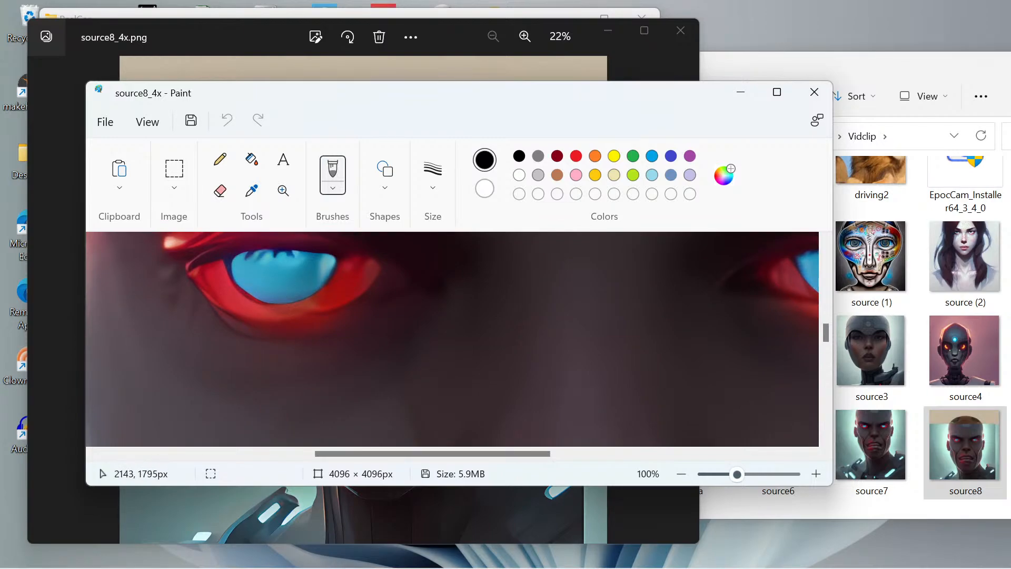
left_click(174, 173)
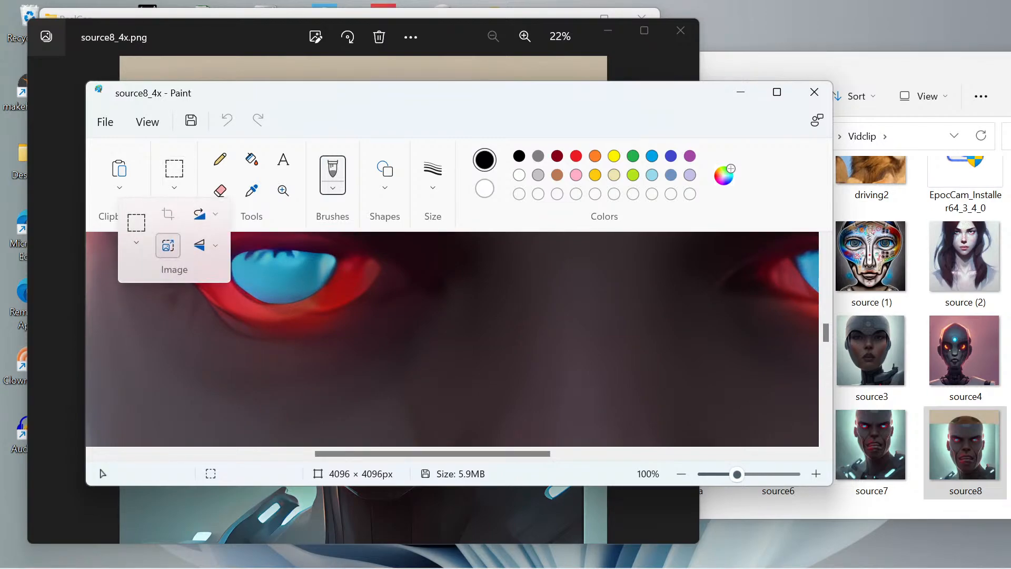
left_click(168, 244)
left_click(471, 212)
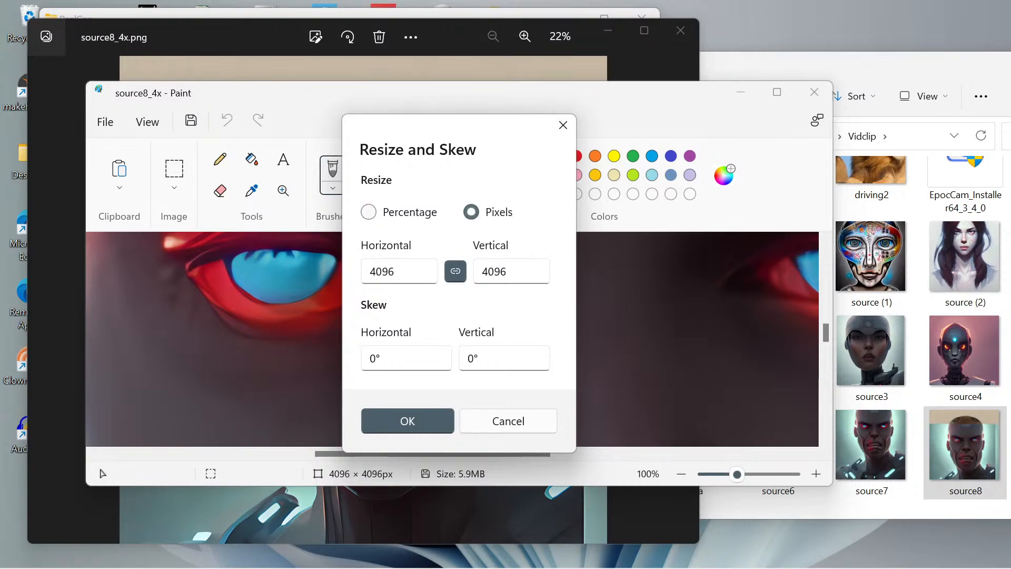
left_click(392, 271)
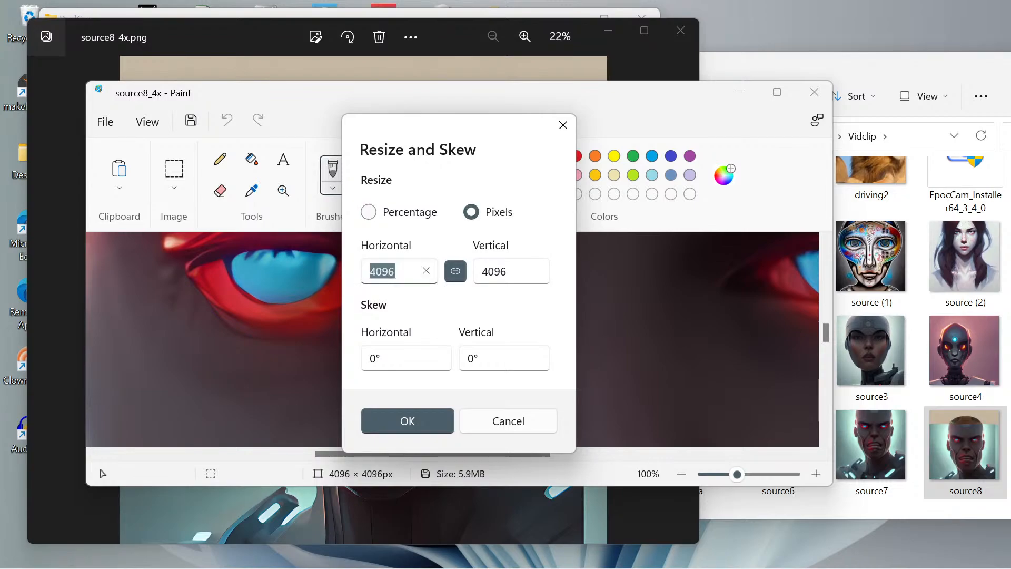
type("720")
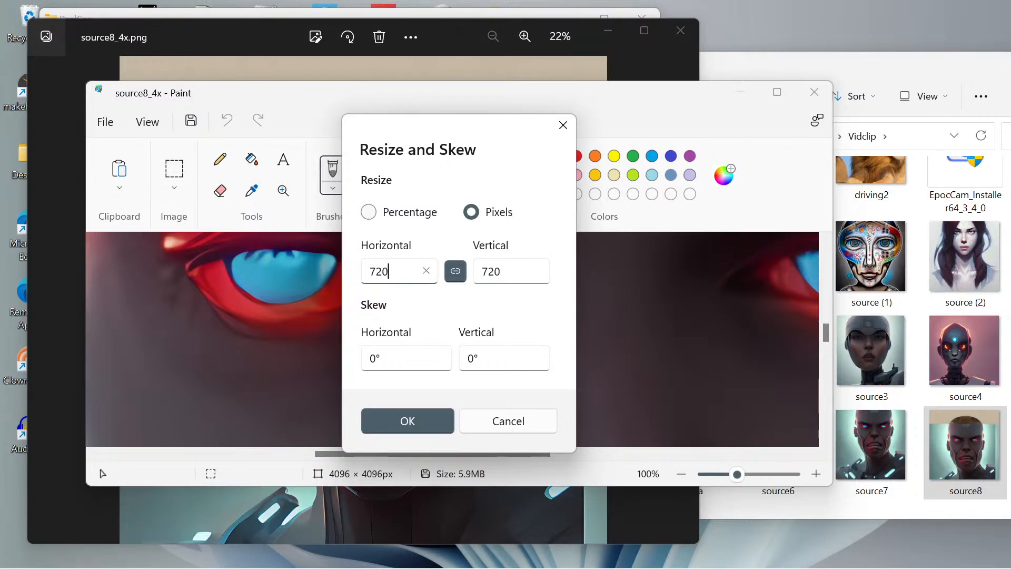
left_click(408, 420)
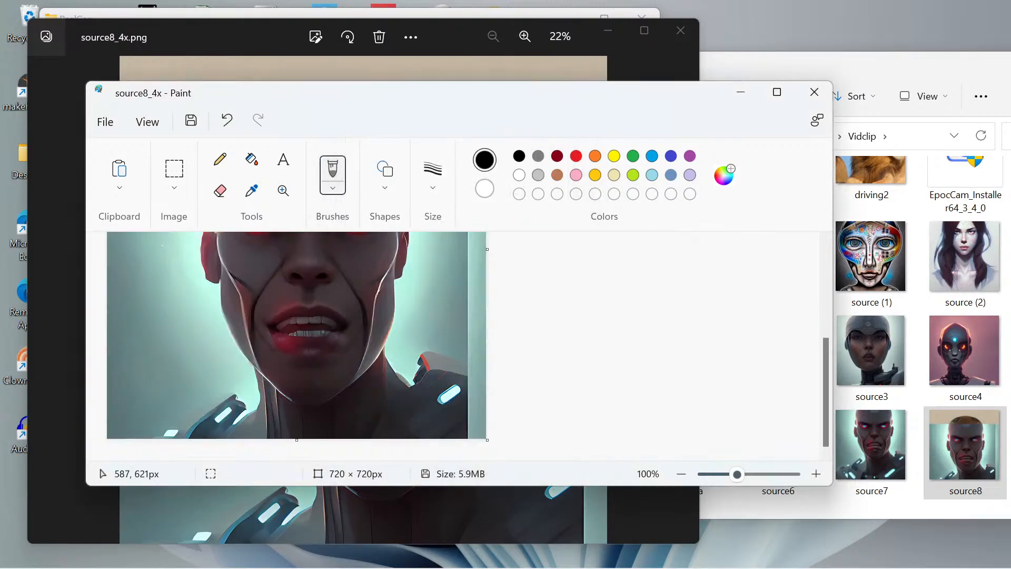
Look over the scaled-down face and save it as a PNG named source in the Vidclip folder, replacing the existing file
scroll(316, 274, "up", 3)
scroll(355, 264, "down", 3)
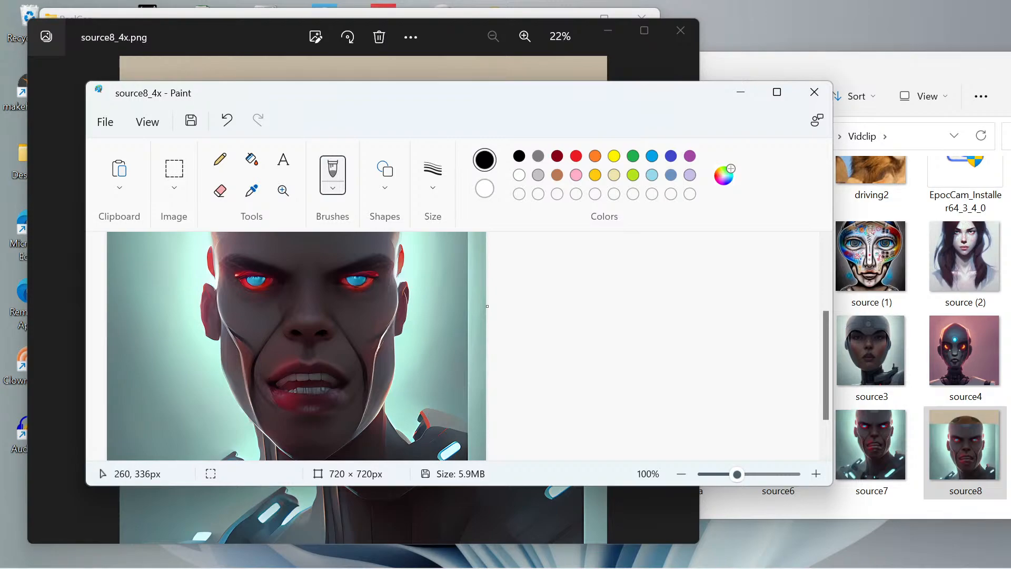
scroll(338, 307, "up", 3)
scroll(368, 321, "down", 3)
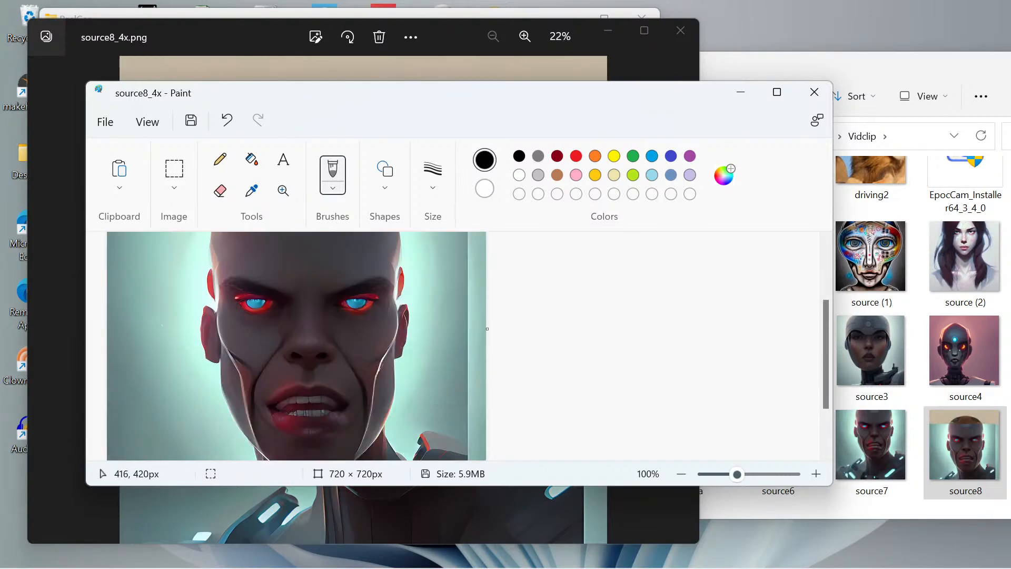
scroll(331, 335, "down", 2)
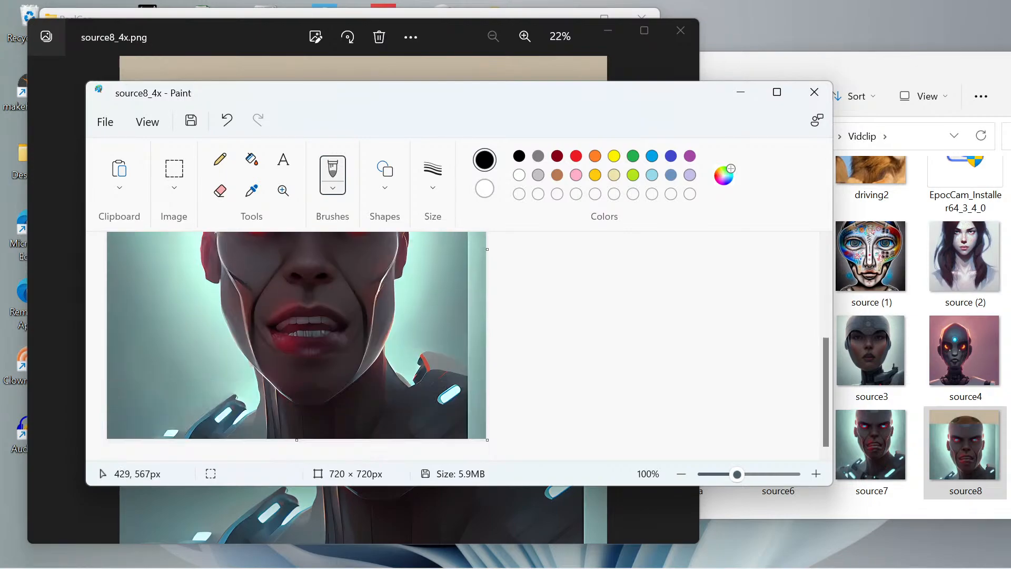
scroll(333, 358, "up", 3)
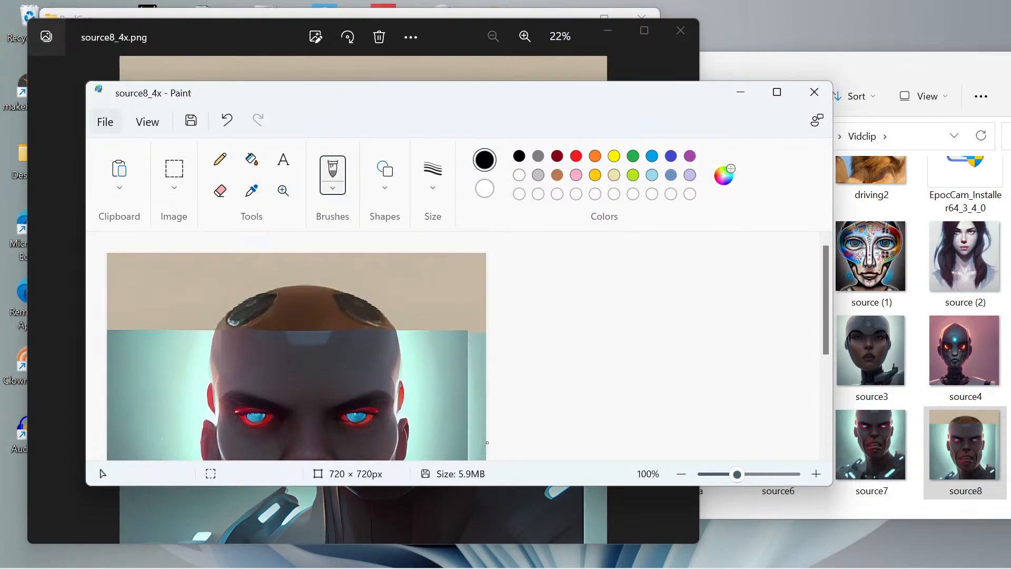
left_click(105, 122)
mouse_move(195, 253)
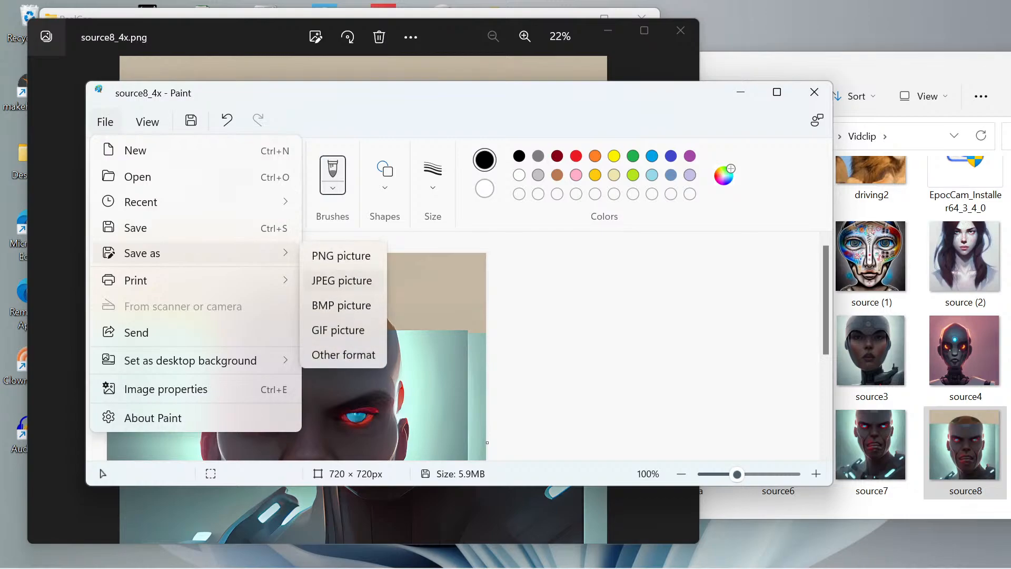
left_click(343, 256)
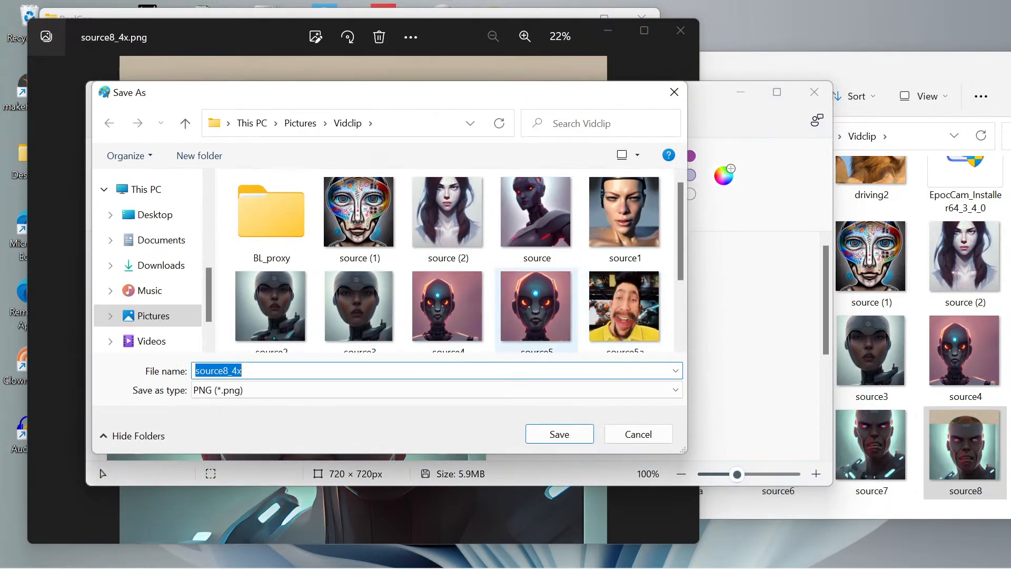
left_click(537, 216)
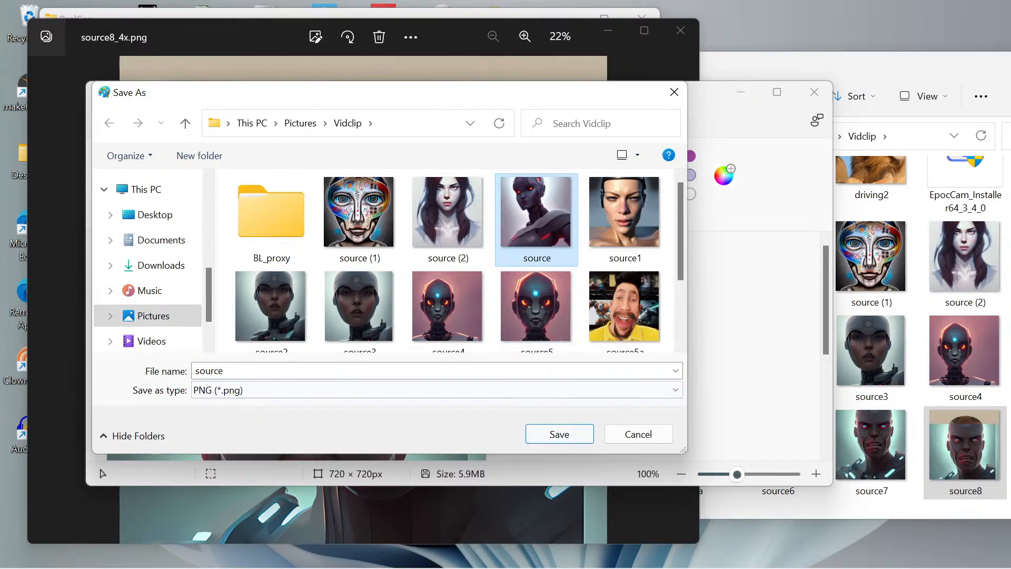
left_click(560, 434)
left_click(539, 293)
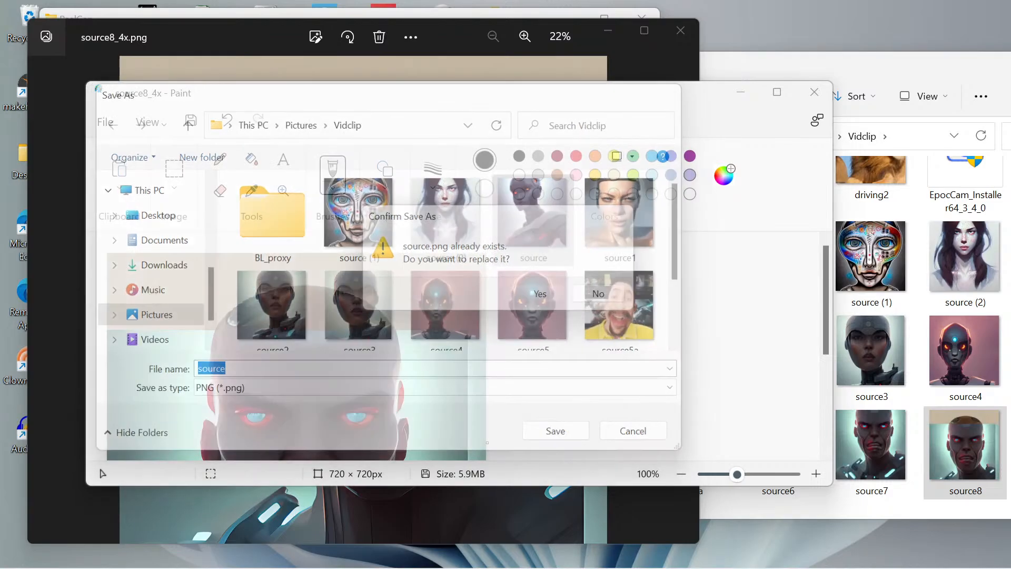
Minimize Paint and the source8_4x photo preview, and move the Vidclip folder window fully into view
left_click(740, 92)
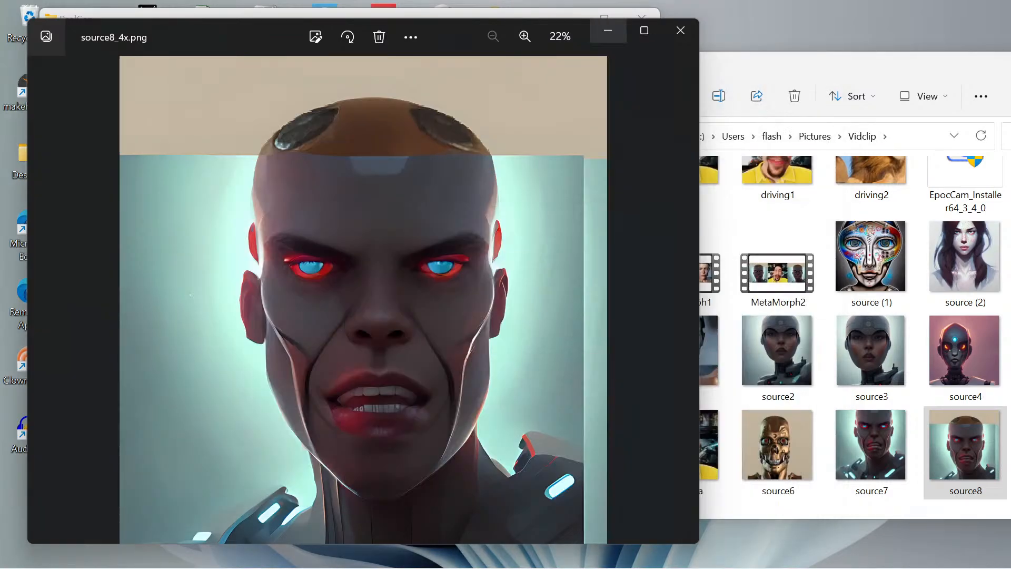
left_click(607, 30)
left_click_drag(684, 63, 568, 78)
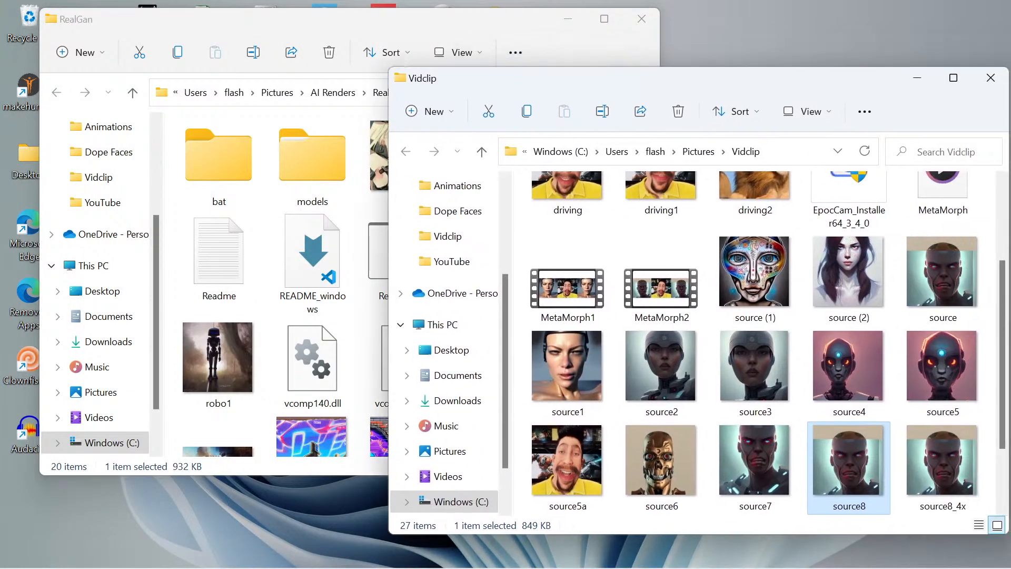
Switch to the Thin-Plate-Spline-Motion-Model Colab notebook in Chrome and reconnect it to a runtime
mouse_move(532, 565)
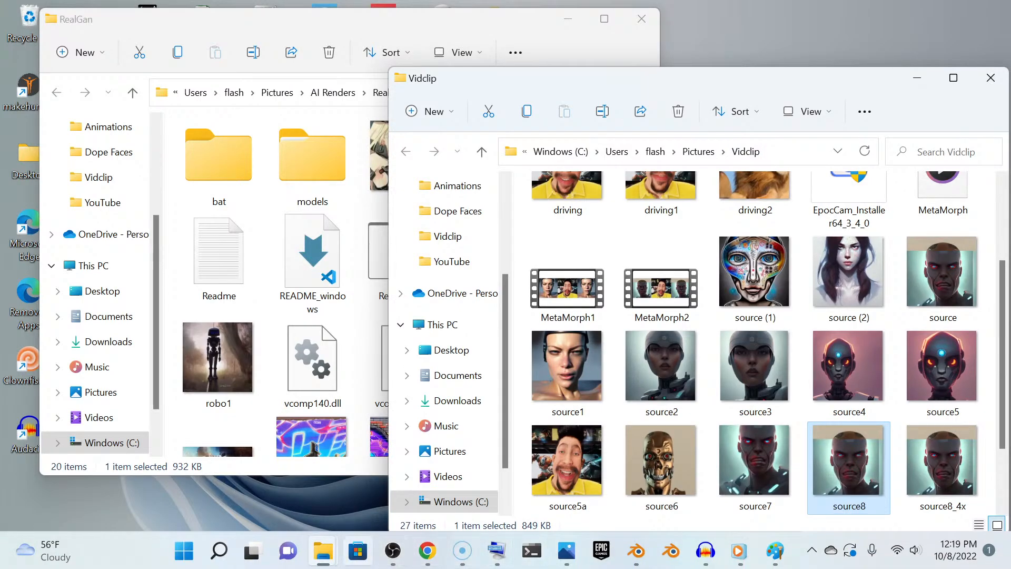
mouse_move(427, 551)
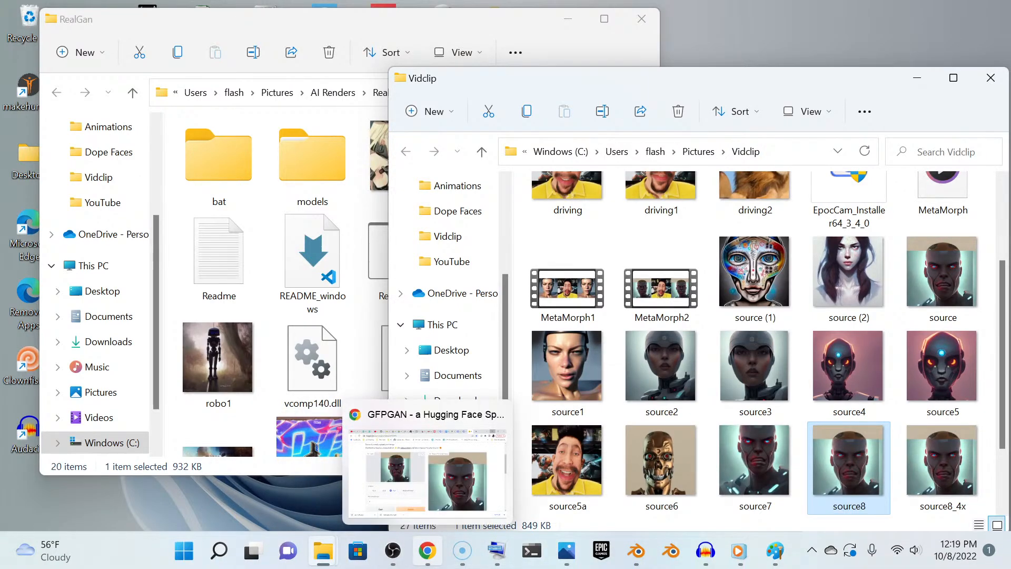
left_click(416, 463)
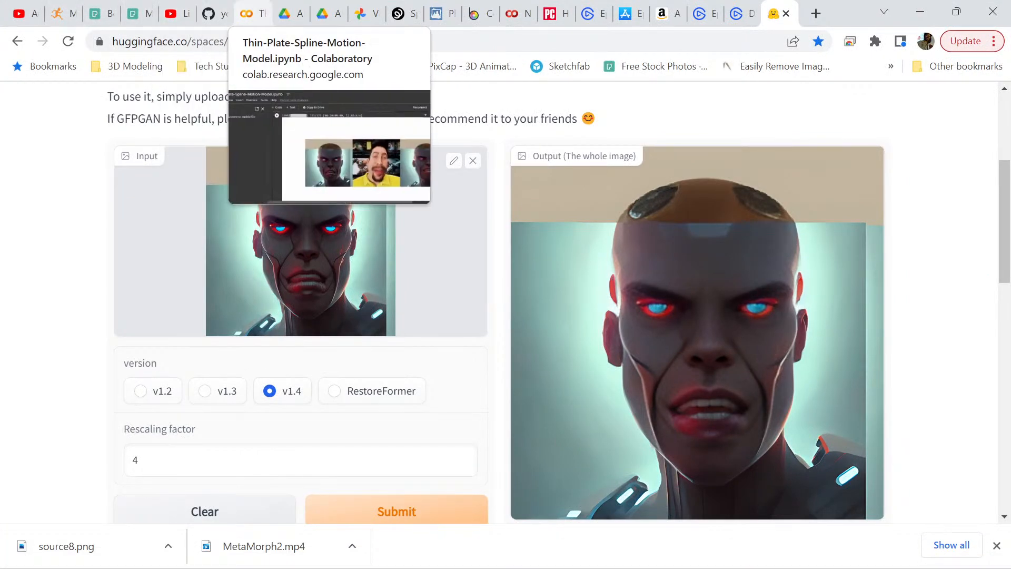
left_click(252, 13)
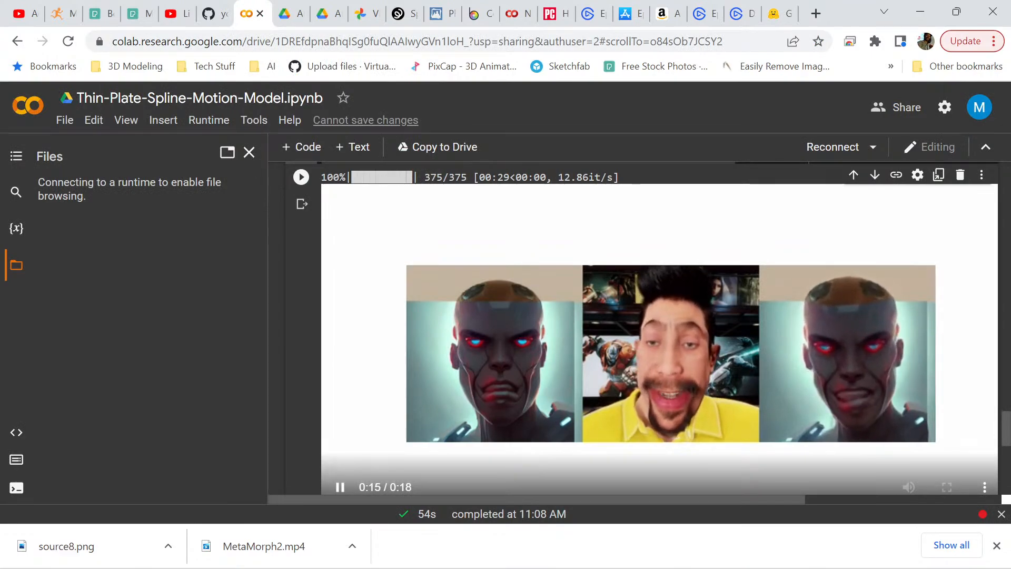
scroll(658, 326, "up", 4)
scroll(642, 327, "up", 15)
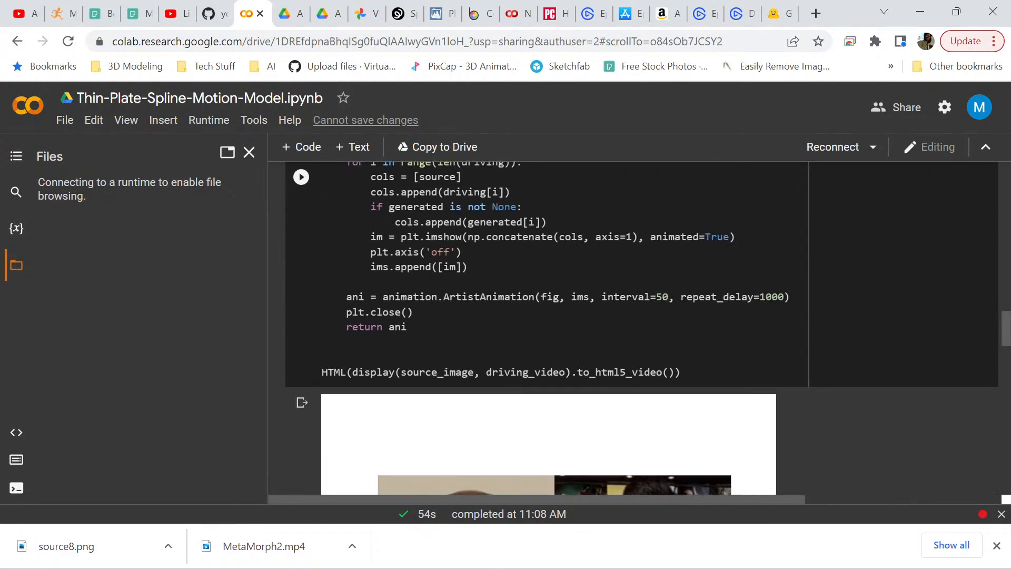
scroll(642, 326, "up", 15)
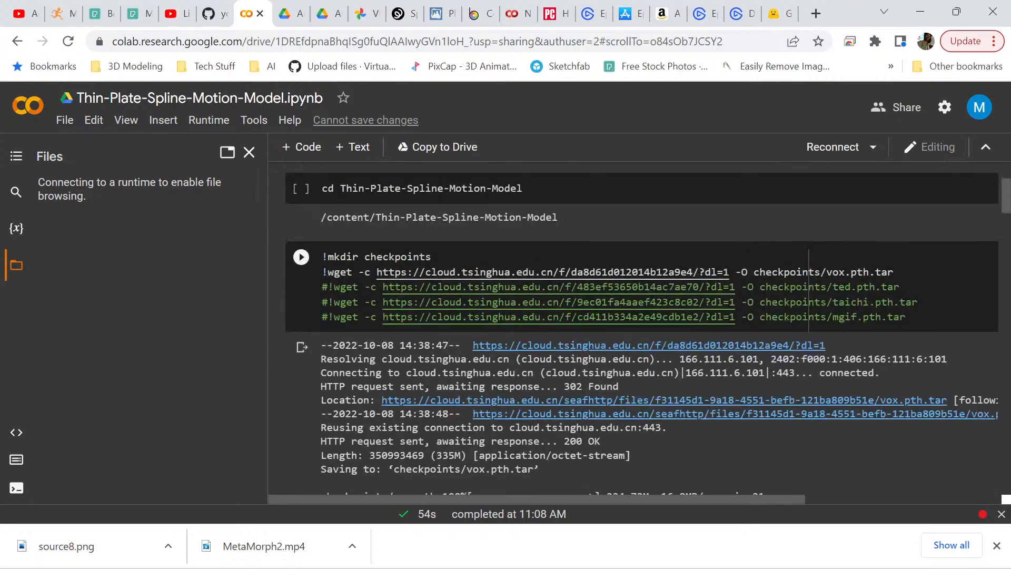
left_click(833, 147)
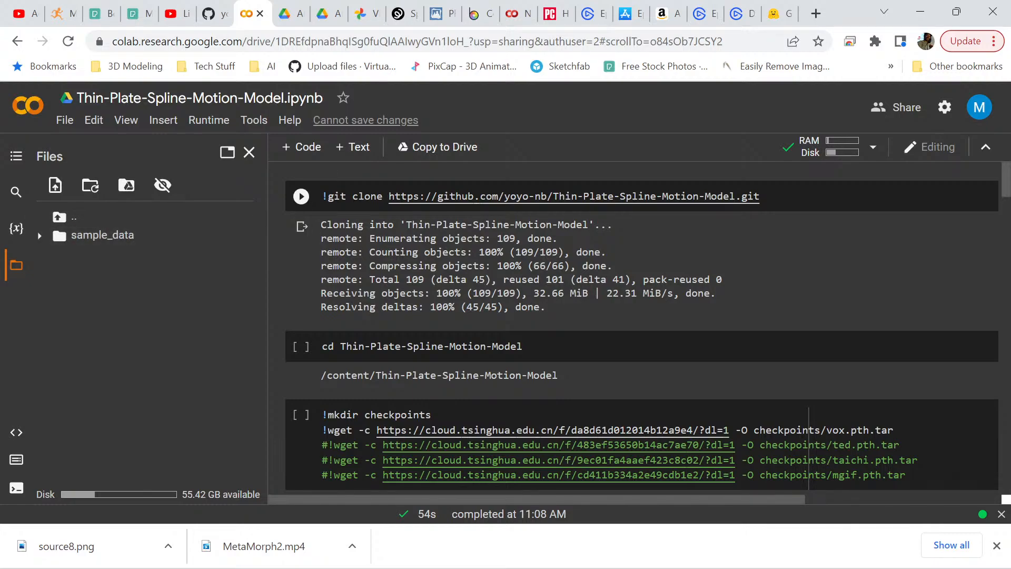
Run the cells that clone the Thin-Plate-Spline-Motion-Model repository, enter its folder and download the vox checkpoint
left_click(300, 196)
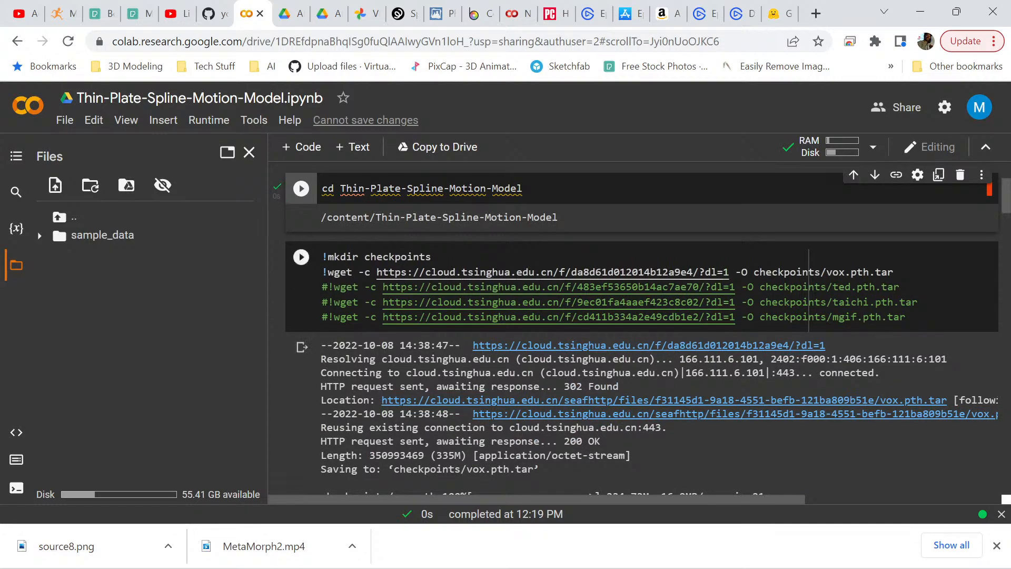
left_click(301, 256)
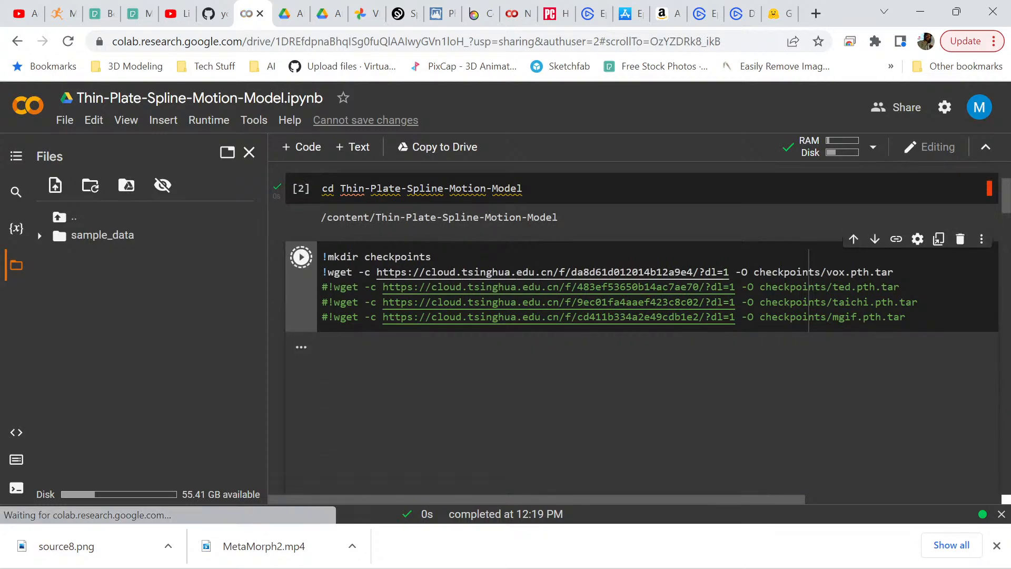
scroll(301, 256, "down", 2)
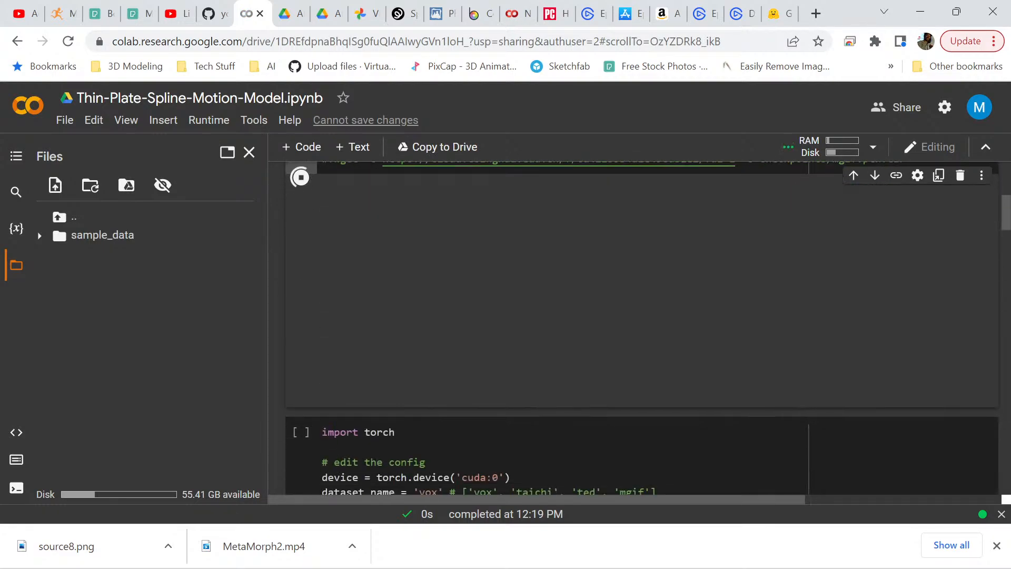
scroll(641, 326, "up", 2)
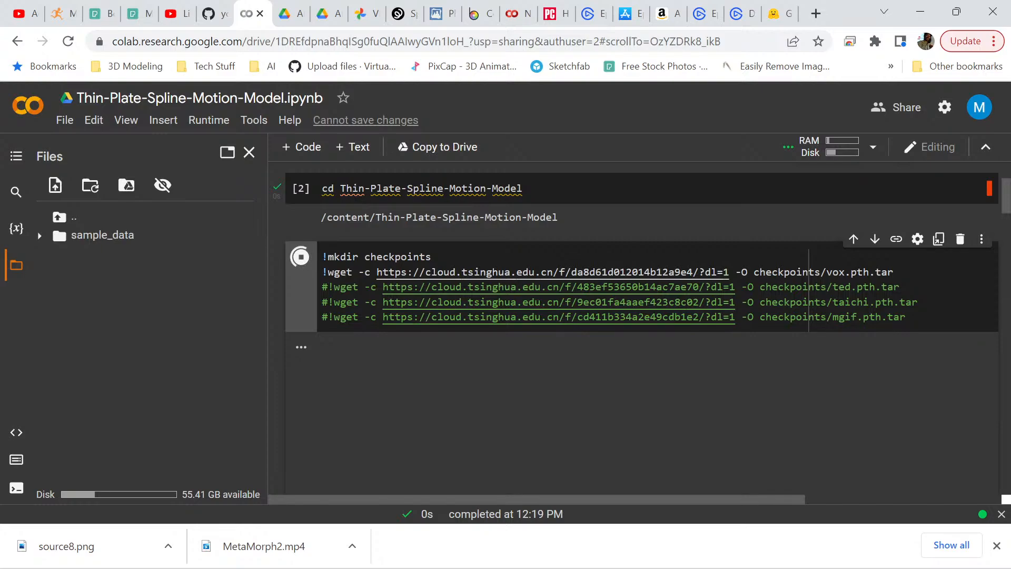
scroll(641, 326, "down", 3)
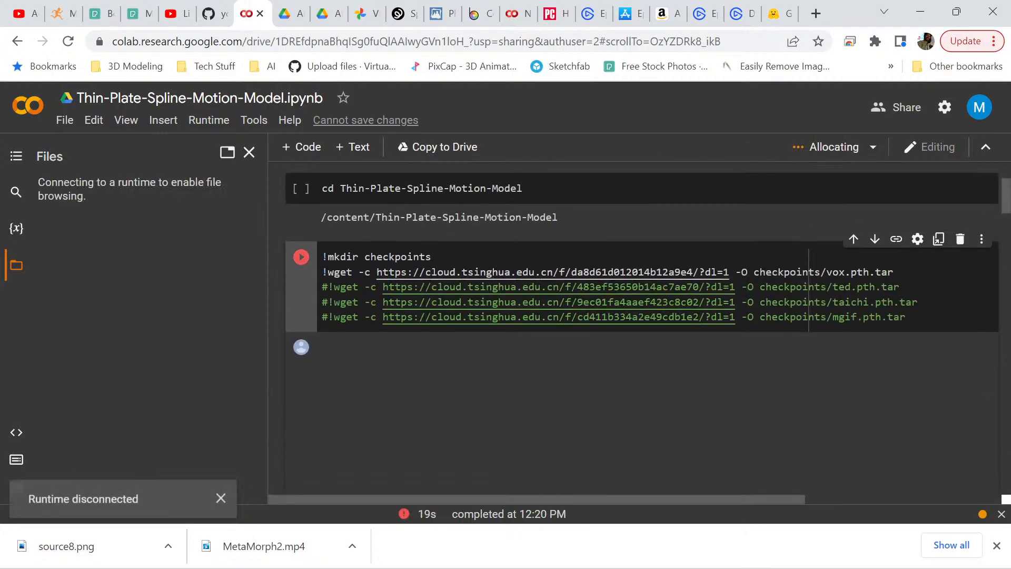
scroll(641, 326, "down", 6)
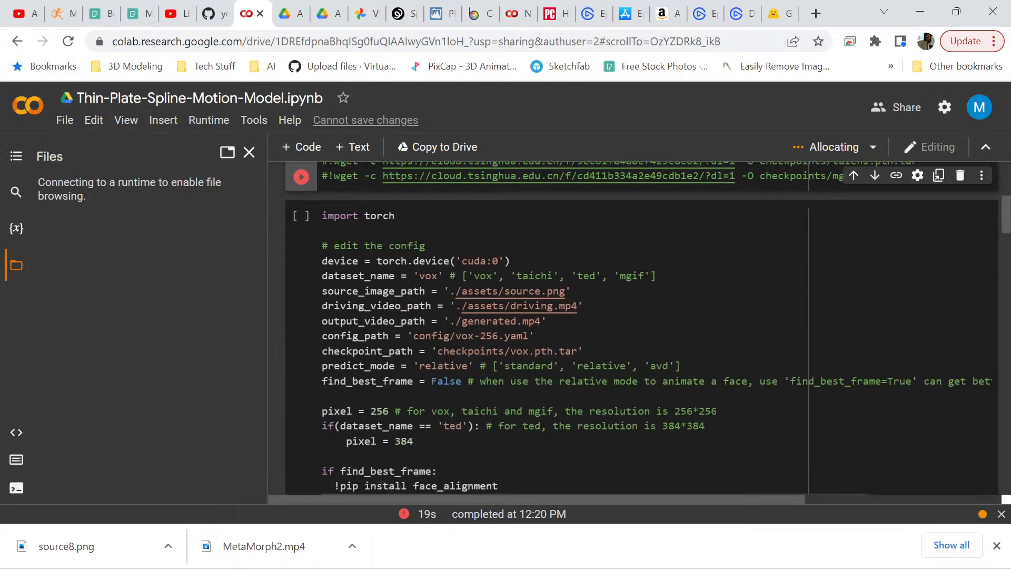
scroll(641, 326, "up", 8)
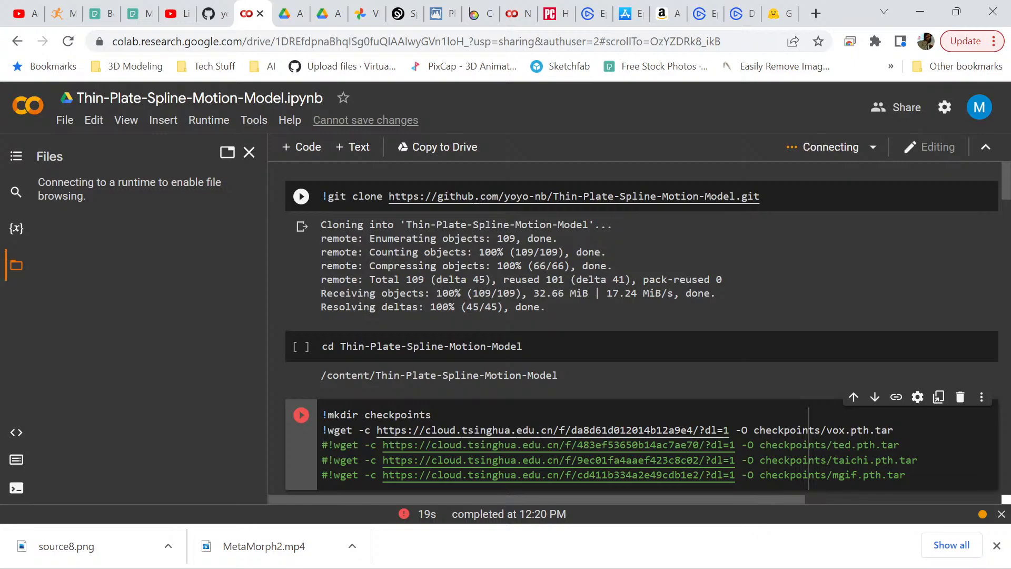
scroll(641, 326, "down", 3)
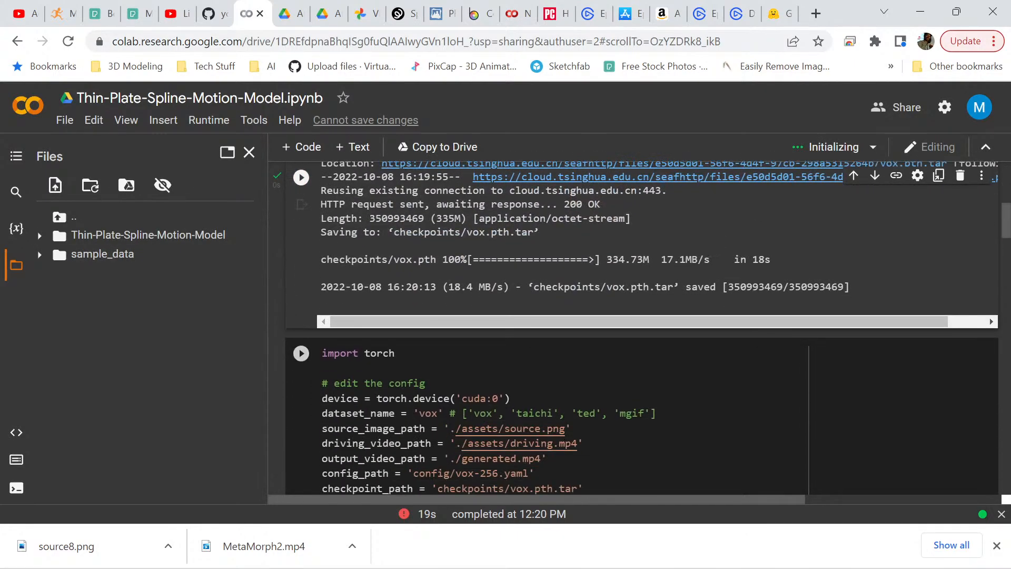
scroll(641, 327, "up", 6)
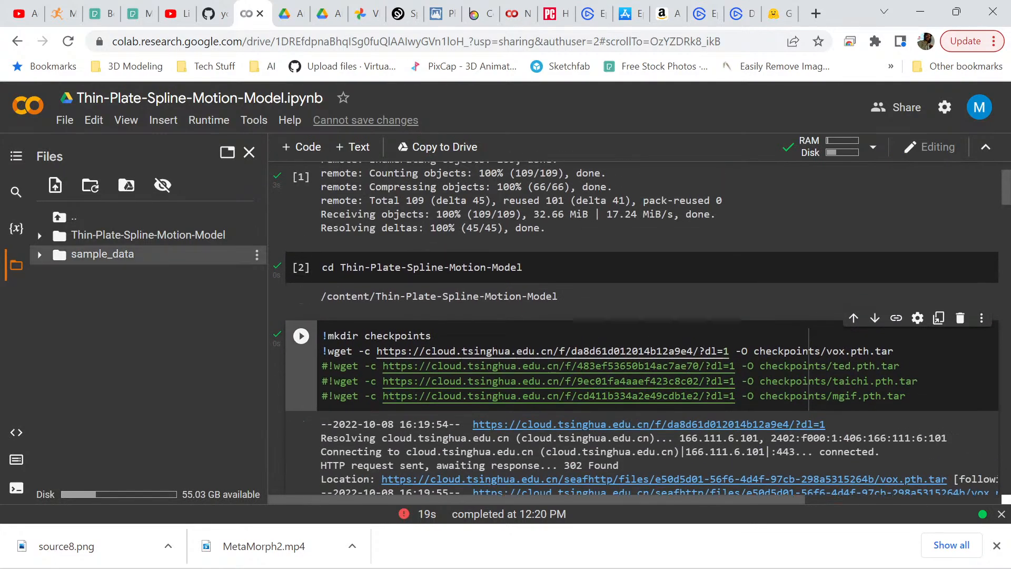
Expand the Thin-Plate-Spline-Motion-Model folder and delete source.png from its assets folder
left_click(40, 235)
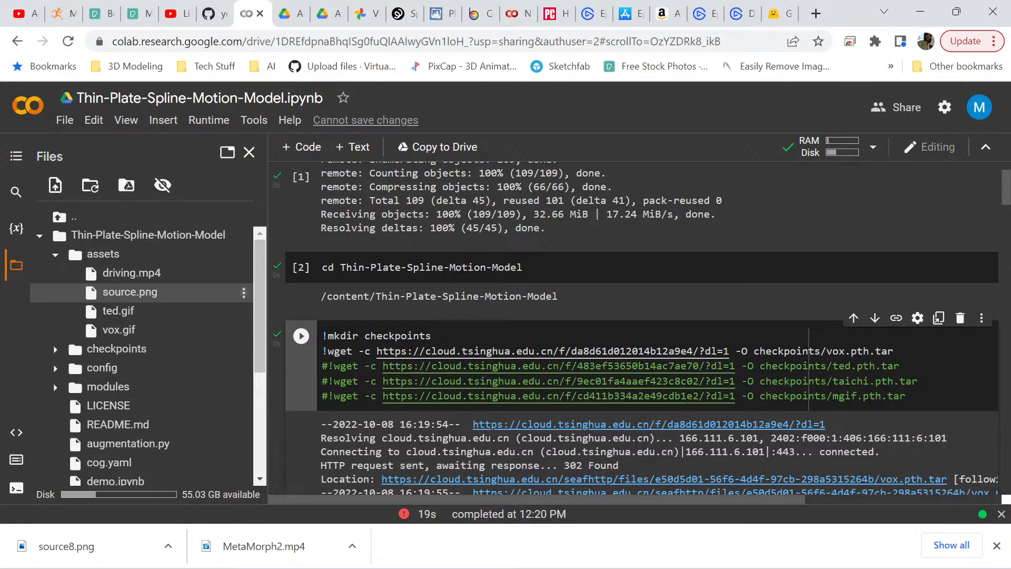
left_click(243, 292)
left_click(285, 361)
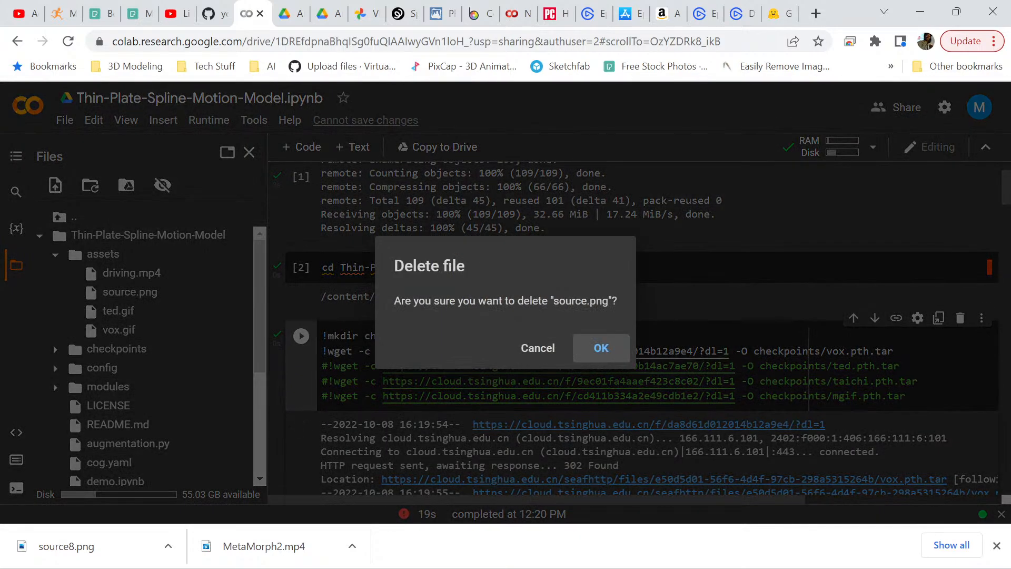
left_click(601, 347)
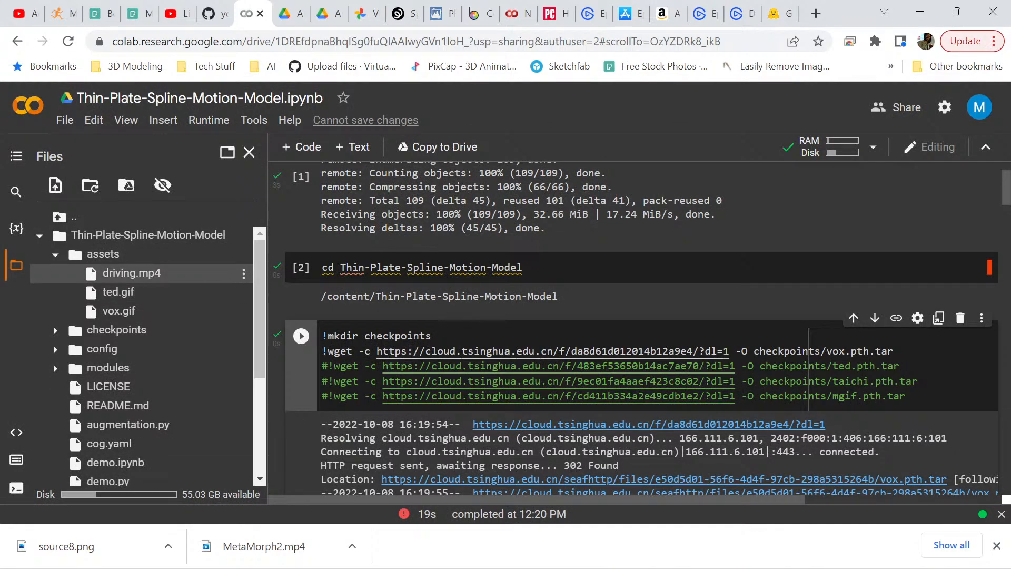
Upload the robot face image named source from the Vidclip folder into the assets folder
right_click(246, 255)
left_click(276, 269)
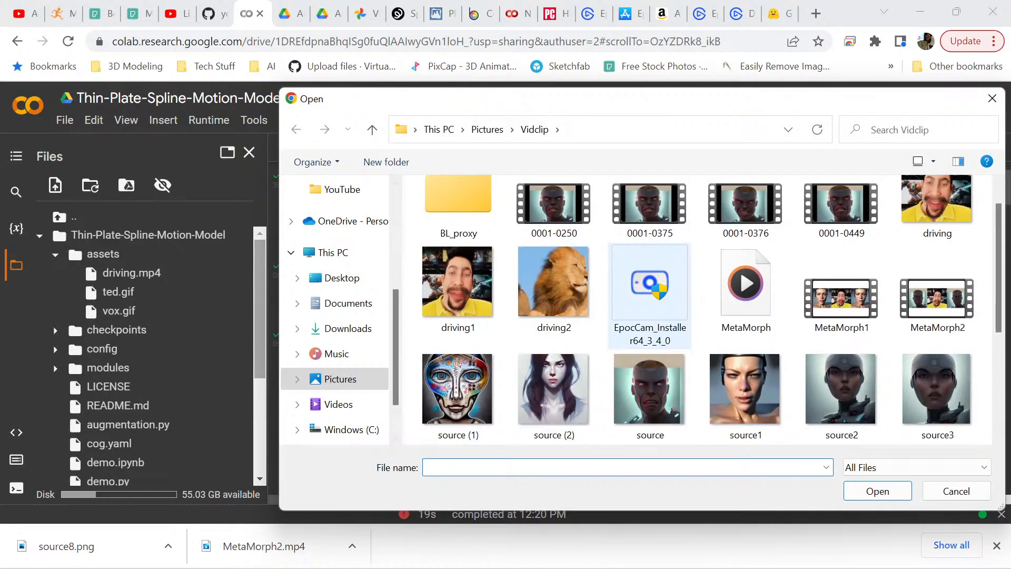
left_click(649, 390)
left_click(877, 491)
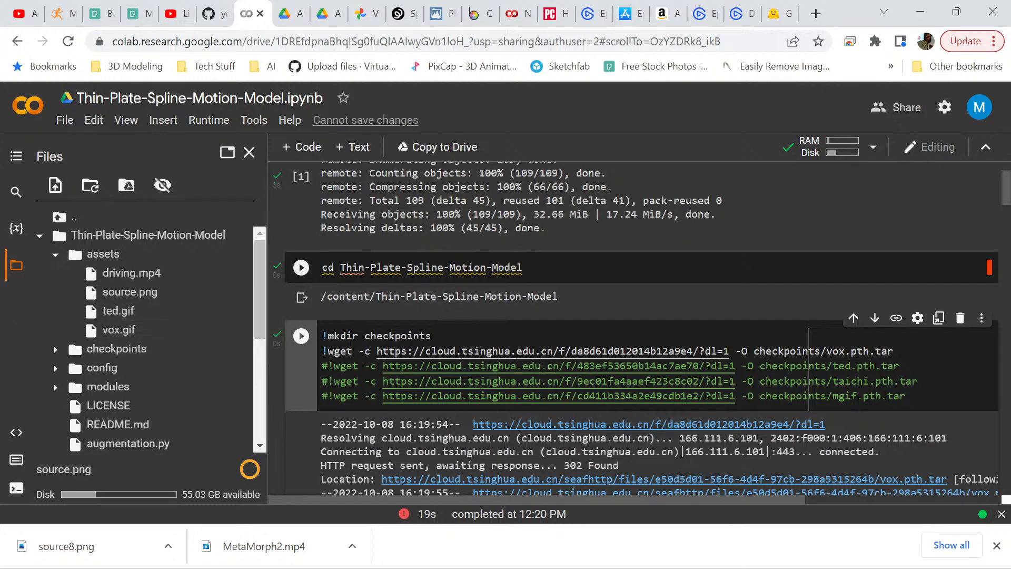
Run the configuration cell that sets the vox dataset, the source and driving paths and the relative prediction mode
scroll(527, 269, "down", 2)
scroll(642, 327, "down", 1)
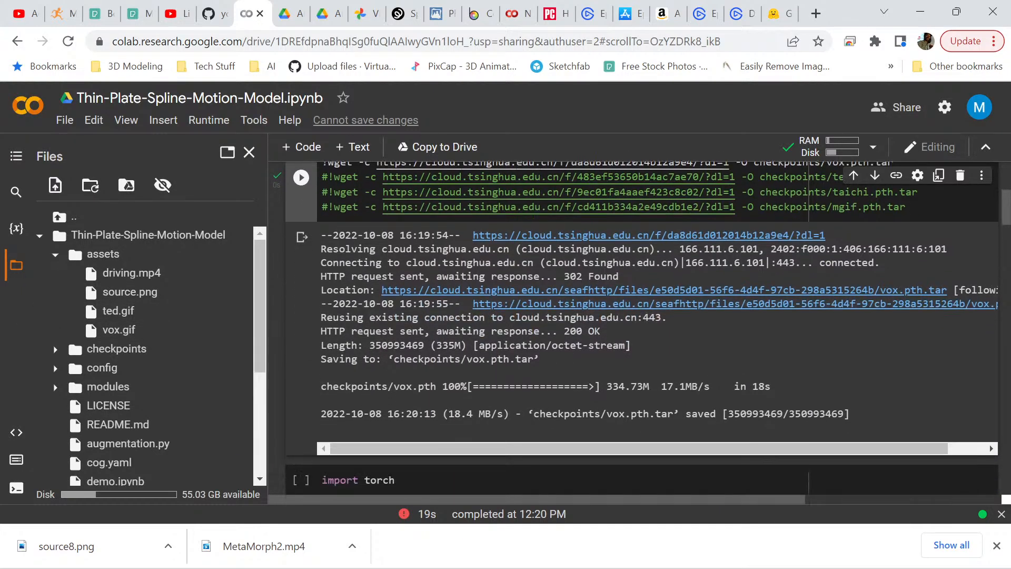
scroll(641, 327, "down", 2)
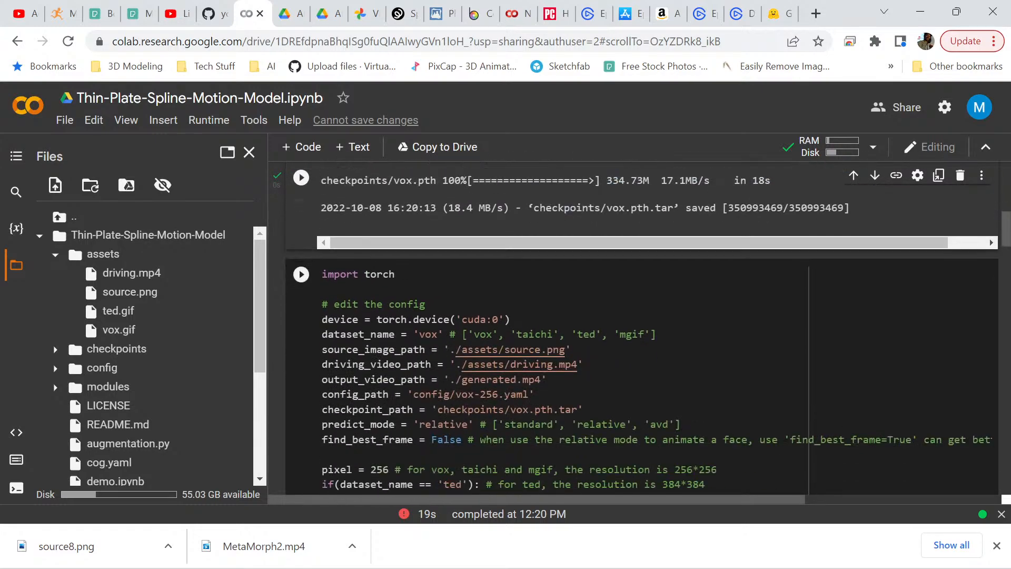
left_click(300, 273)
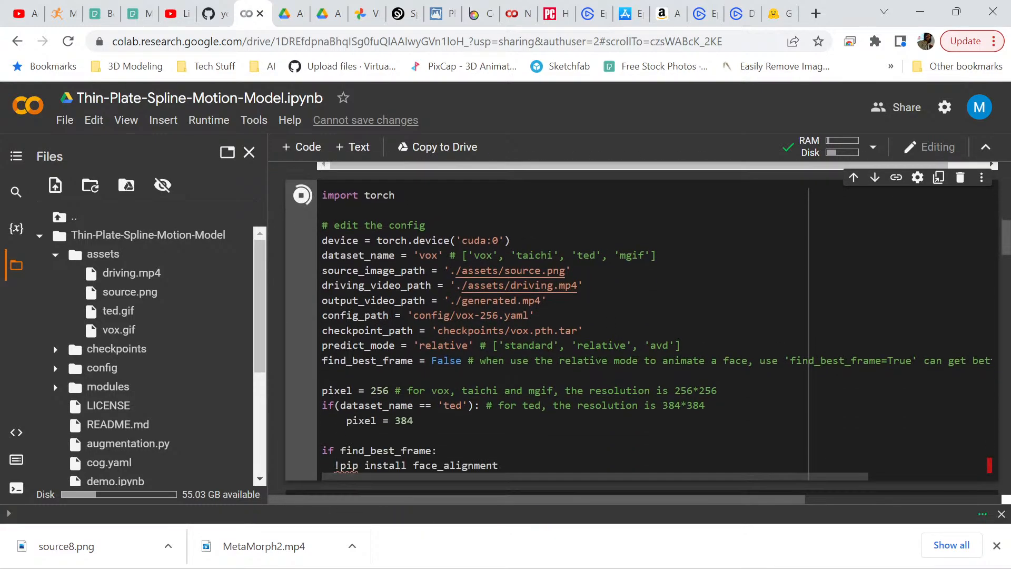
Run the cell that installs imageio_ffmpeg, loads the source image and driving video, and displays them side by side
scroll(641, 327, "down", 3)
scroll(641, 327, "up", 1)
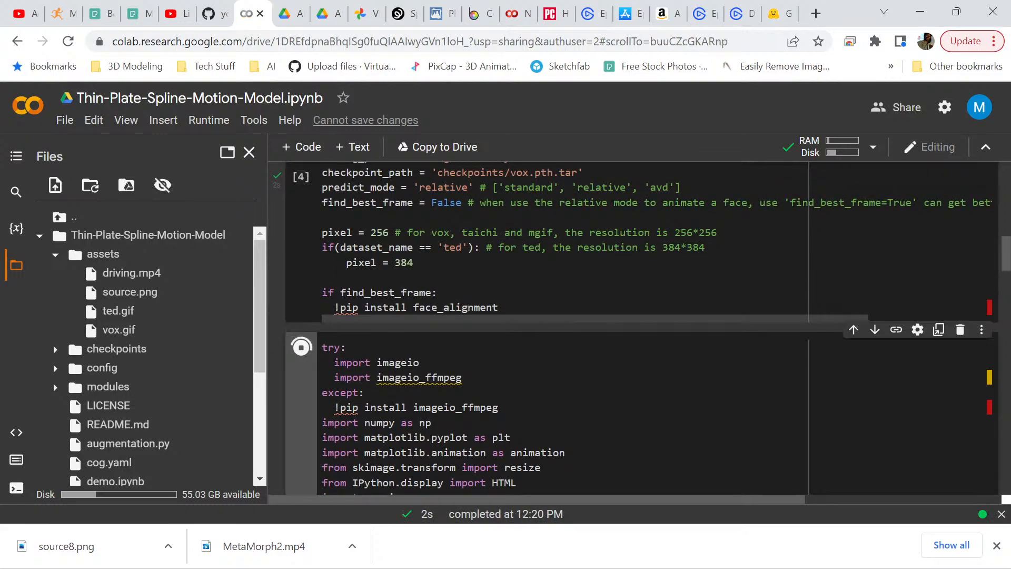
left_click(301, 347)
scroll(526, 321, "down", 13)
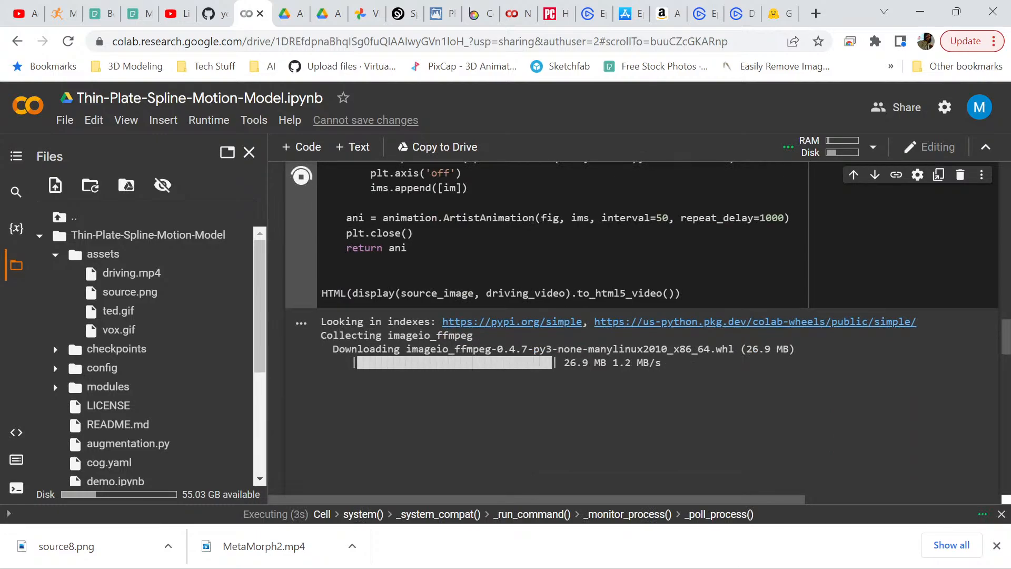
scroll(527, 321, "down", 3)
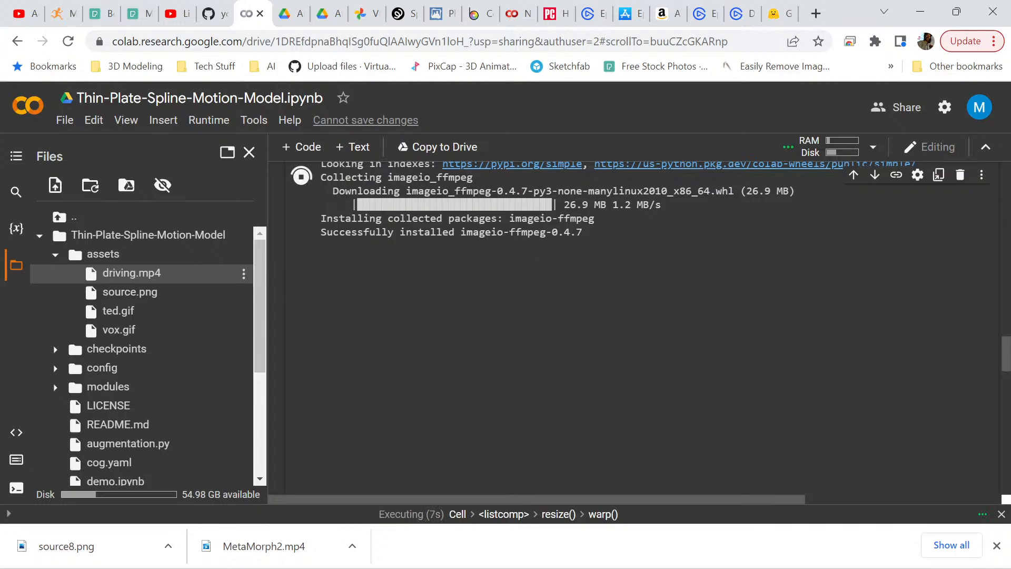
Download driving.mp4 from the assets folder and save it as driving2 in the Vidclip folder, replacing the existing file
left_click(243, 273)
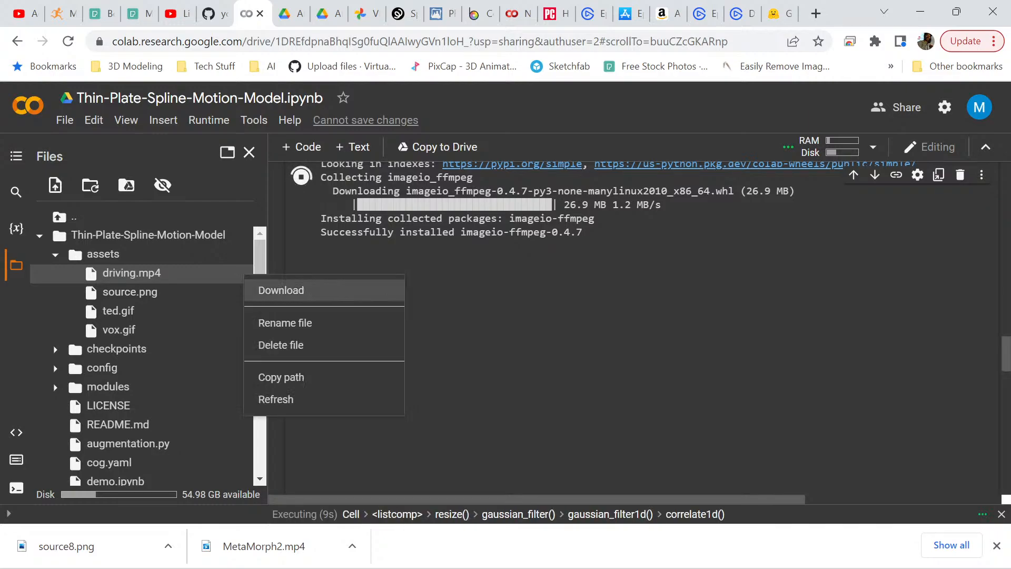
left_click(279, 289)
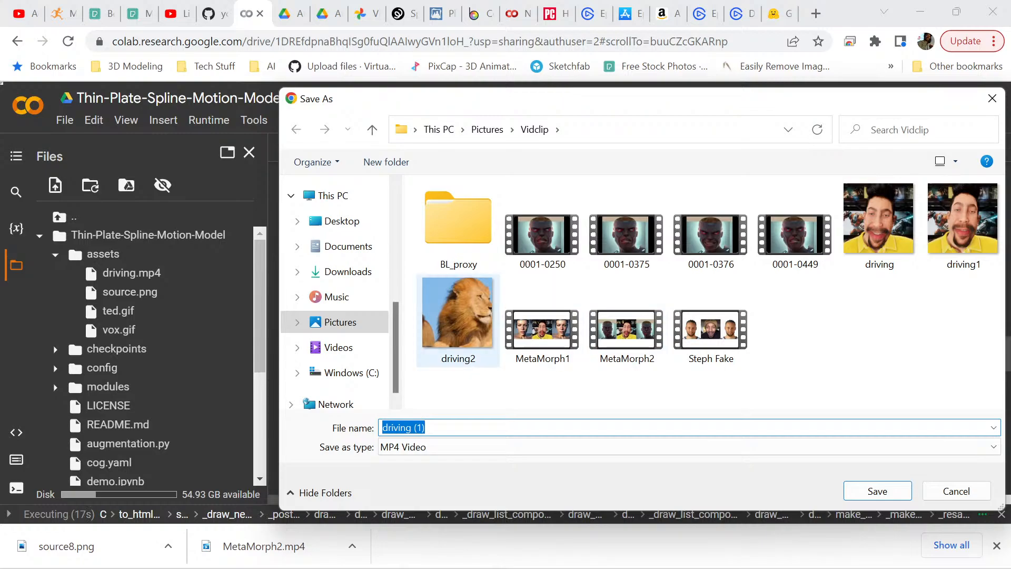
left_click(458, 321)
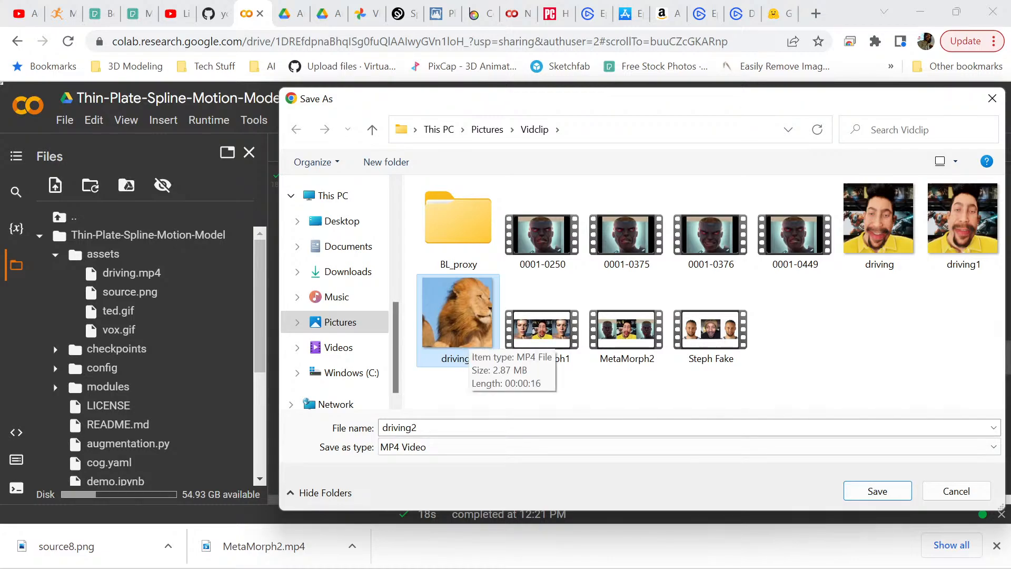
left_click(877, 491)
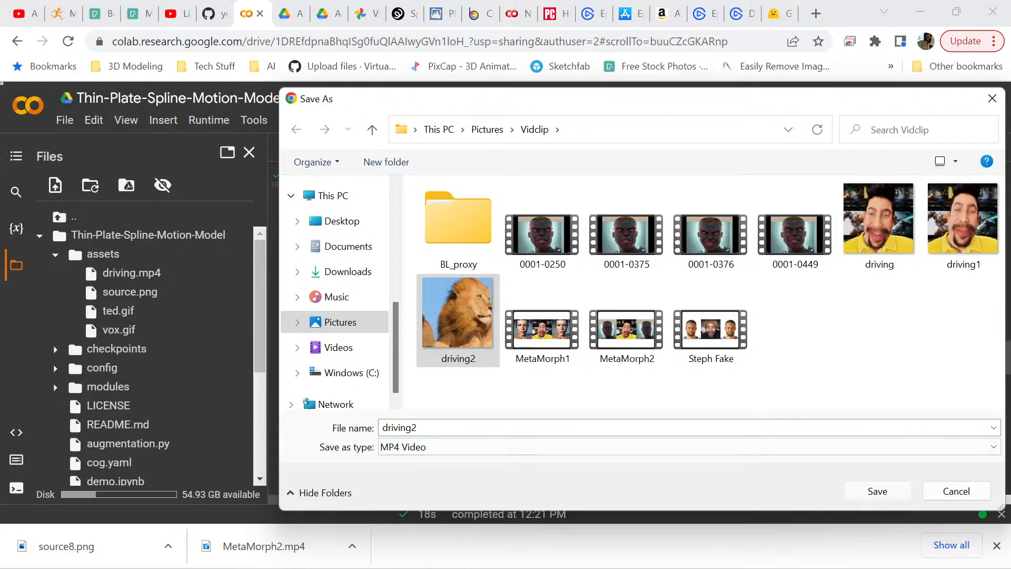
left_click(551, 299)
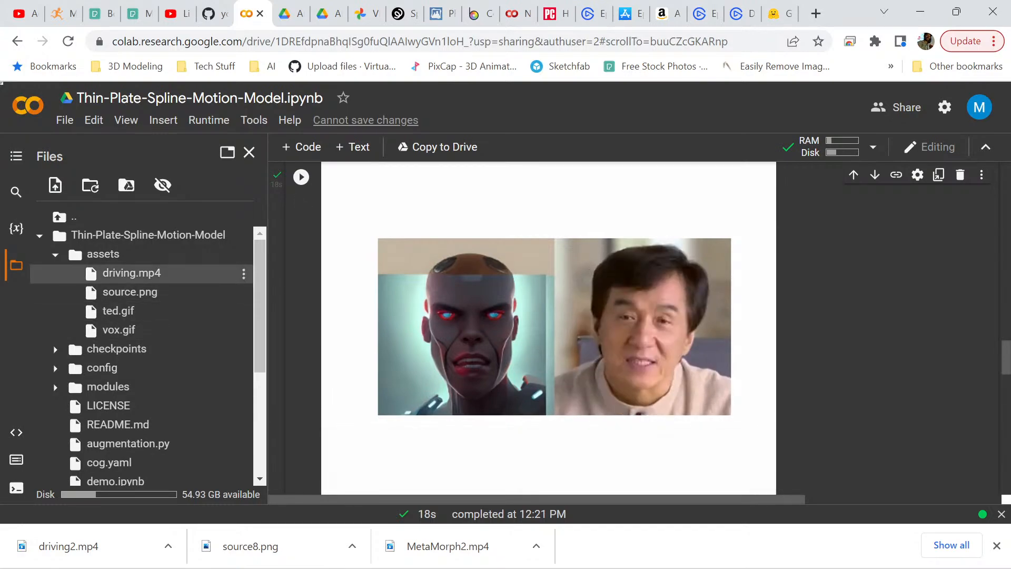
Briefly play the source-and-driving preview and delete driving.mp4 from the assets folder
left_click(340, 460)
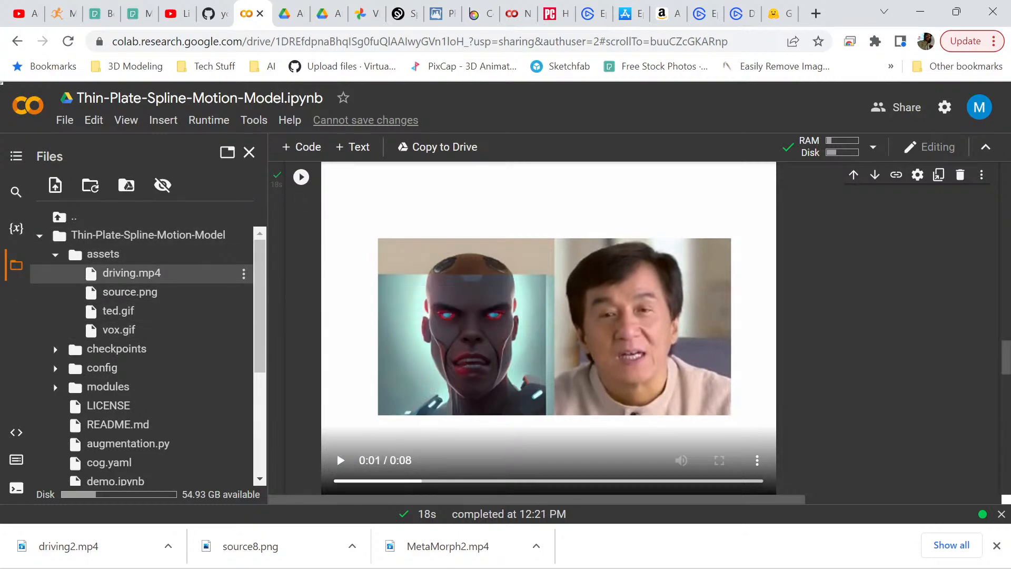
left_click(243, 272)
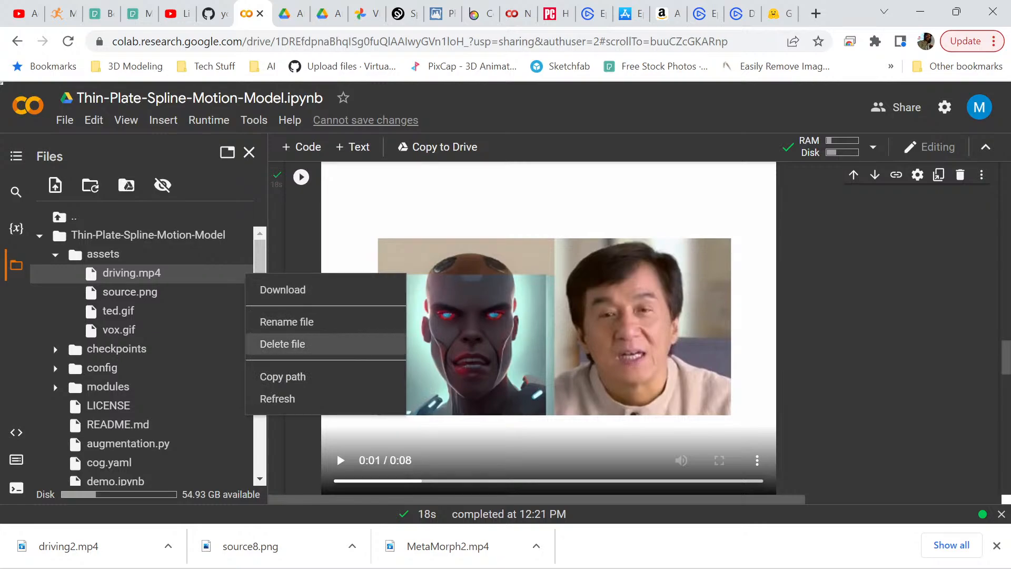
left_click(282, 343)
key("Return")
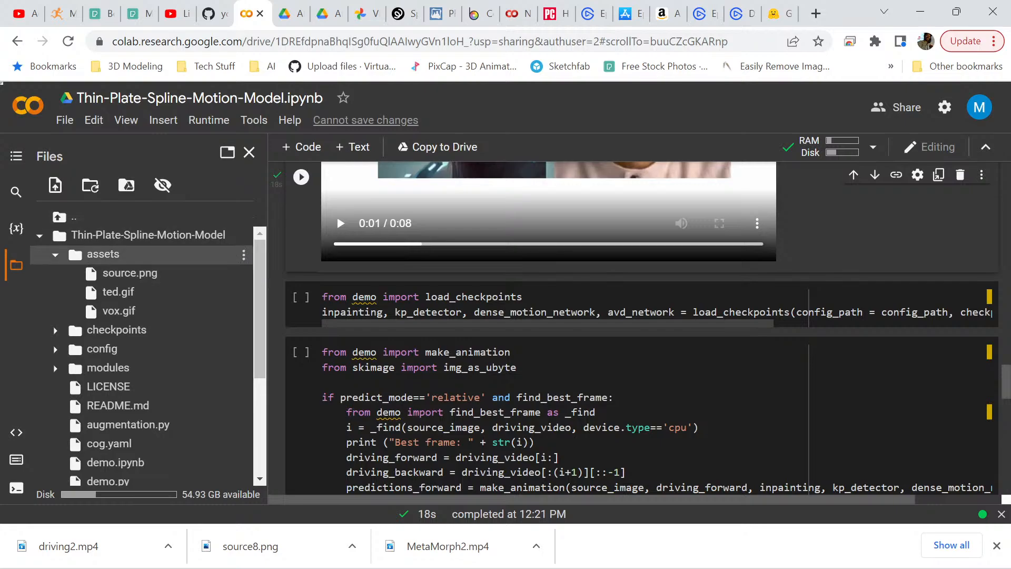
Upload the video named driving from the Vidclip folder into the assets folder
left_click(244, 254)
left_click(263, 268)
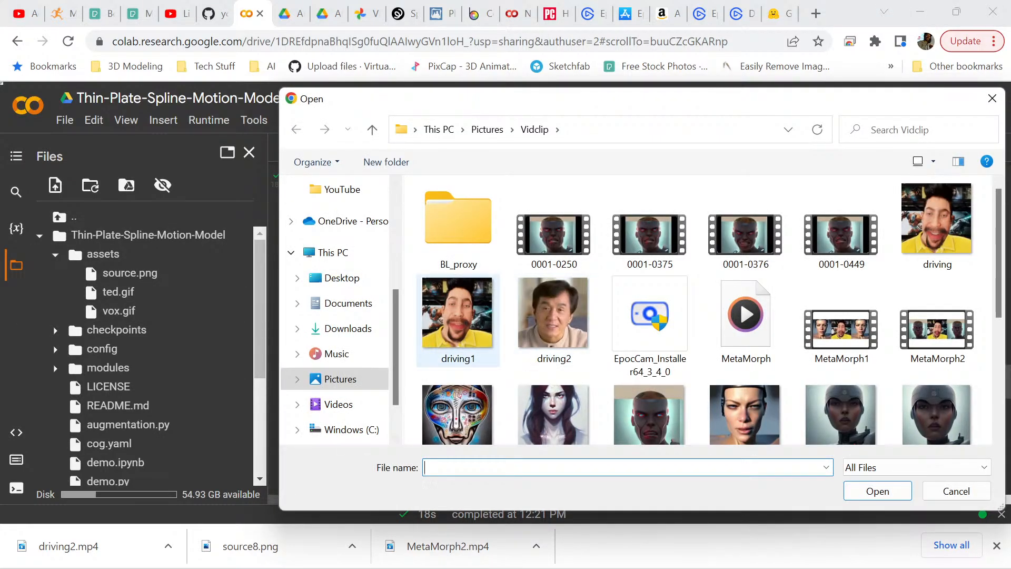
left_click(458, 322)
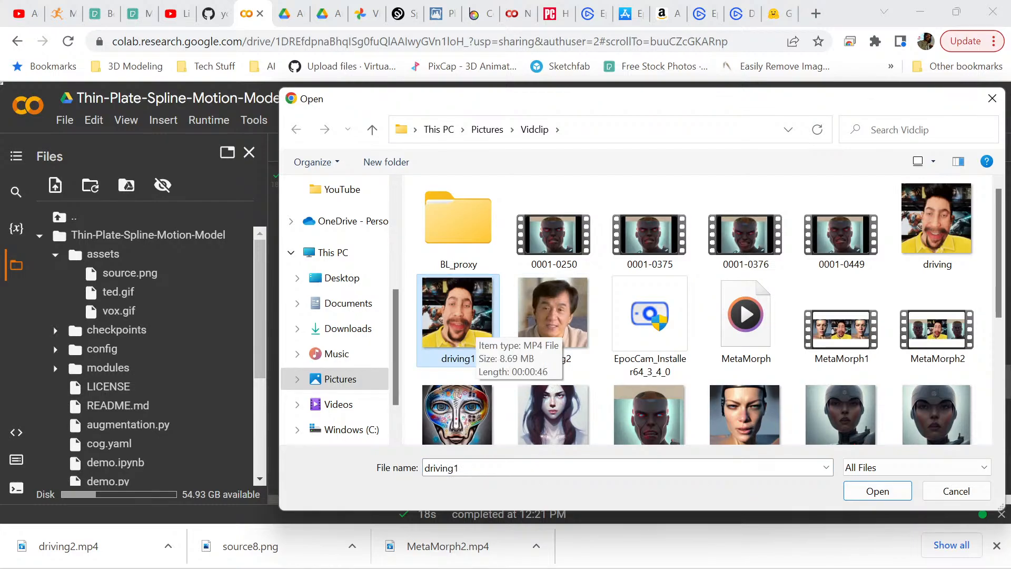
left_click(936, 224)
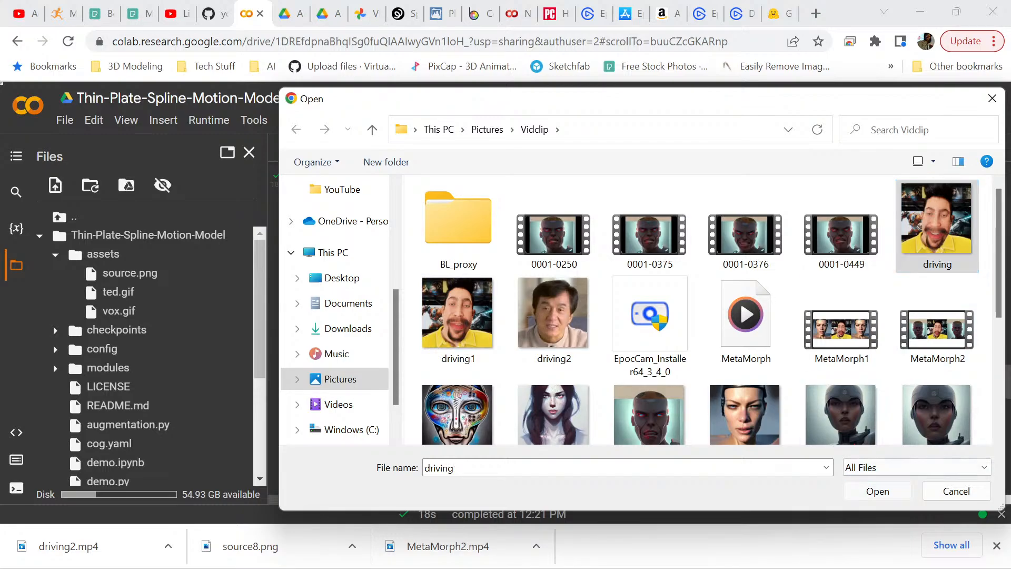
left_click(877, 490)
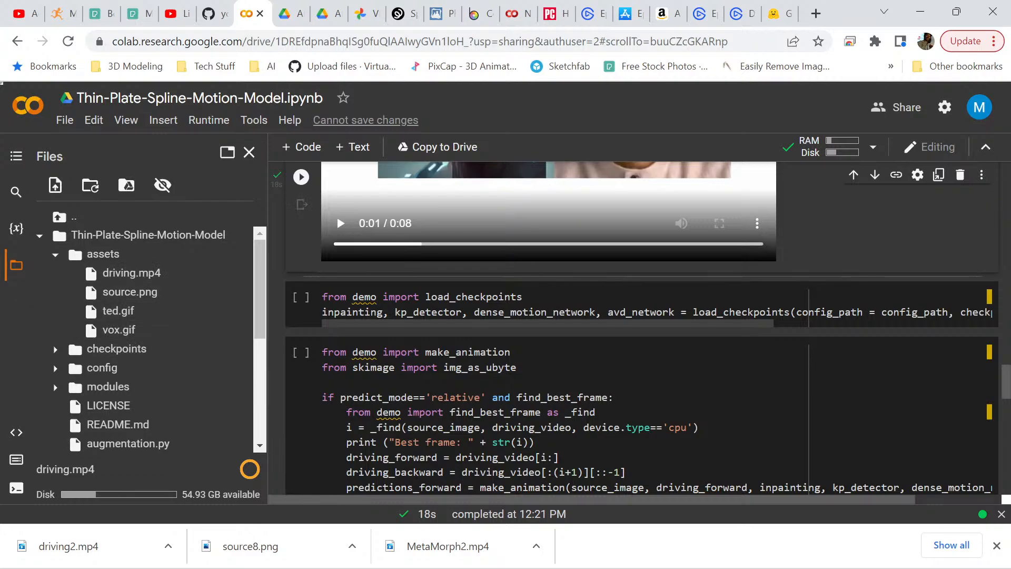
Rerun the cell that loads the source image and driving video so it uses the uploaded driving.mp4
scroll(526, 274, "up", 6)
scroll(527, 316, "up", 7)
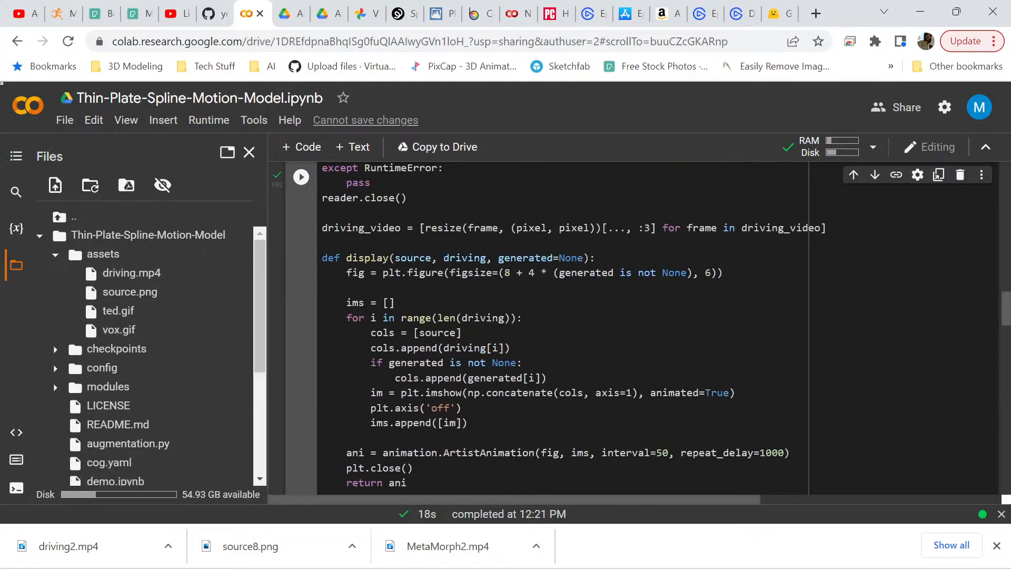
scroll(563, 327, "up", 5)
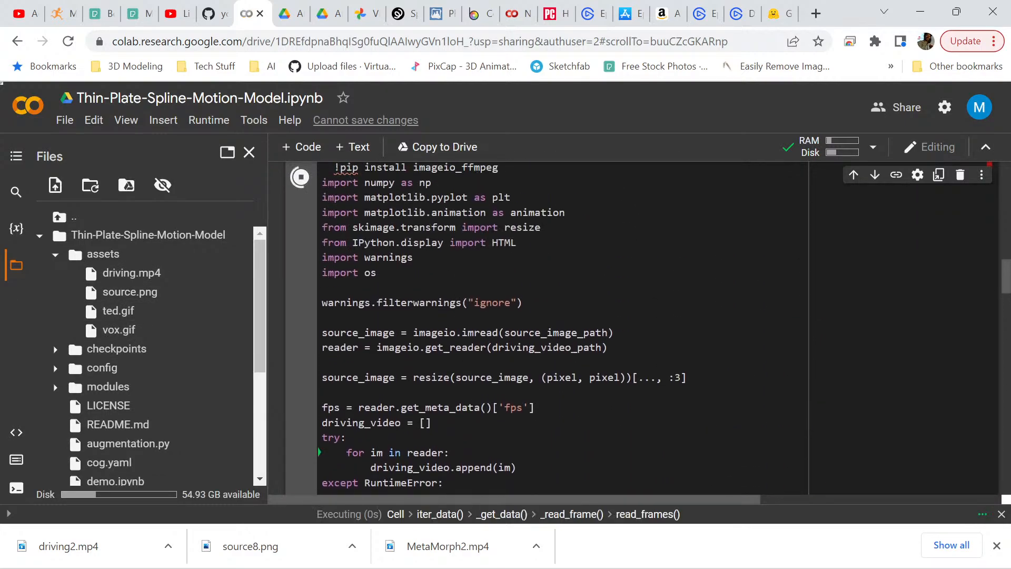
scroll(563, 326, "down", 4)
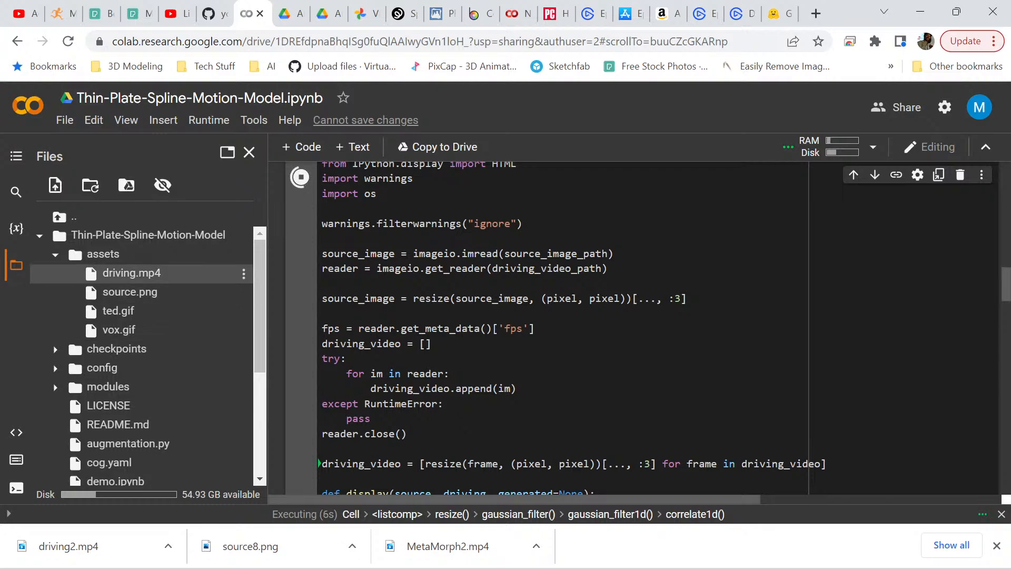
Review the refreshed source-and-driving preview below the cell and pause its playback
scroll(526, 315, "down", 10)
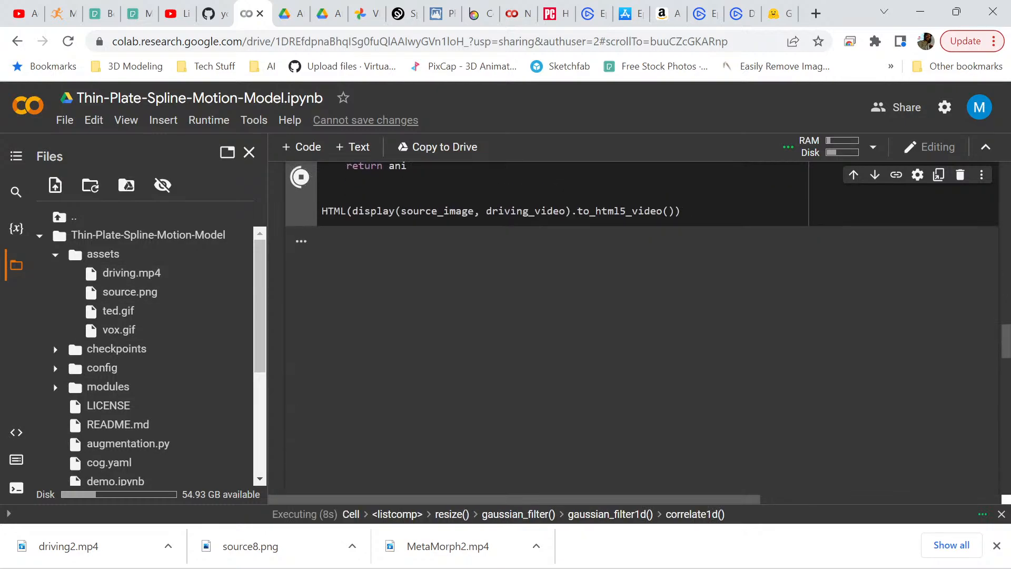
scroll(527, 316, "down", 1)
scroll(632, 326, "up", 1)
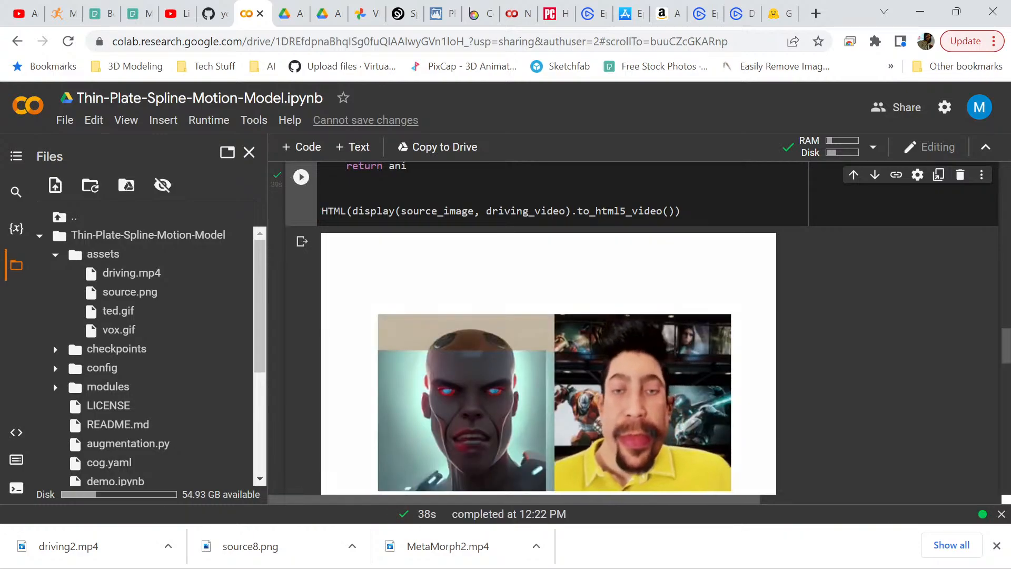
scroll(549, 337, "down", 2)
left_click(340, 378)
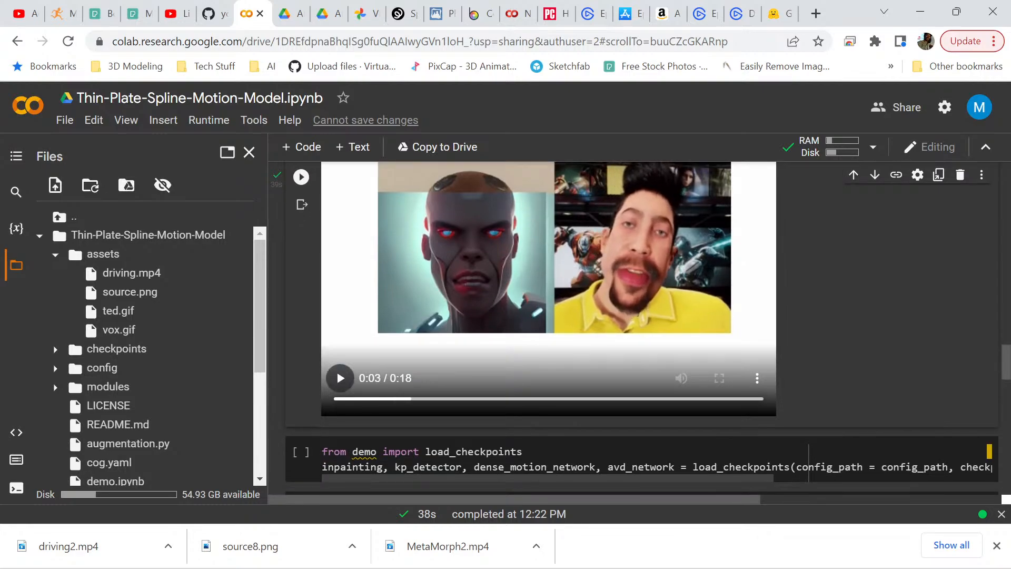
Run the load_checkpoints cell and the make_animation cell to generate the animated face video
scroll(340, 378, "down", 3)
left_click(301, 215)
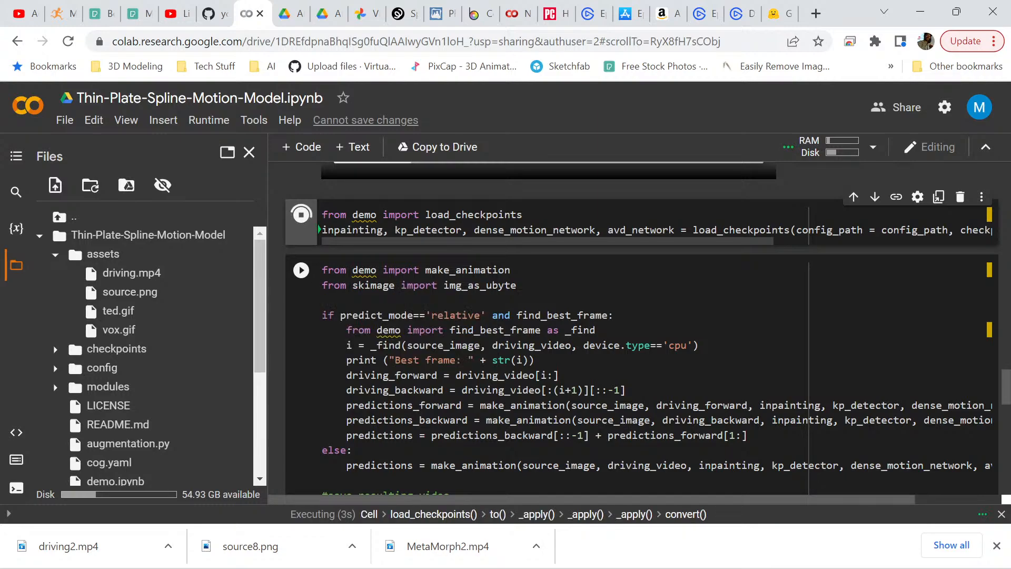
scroll(632, 326, "up", 3)
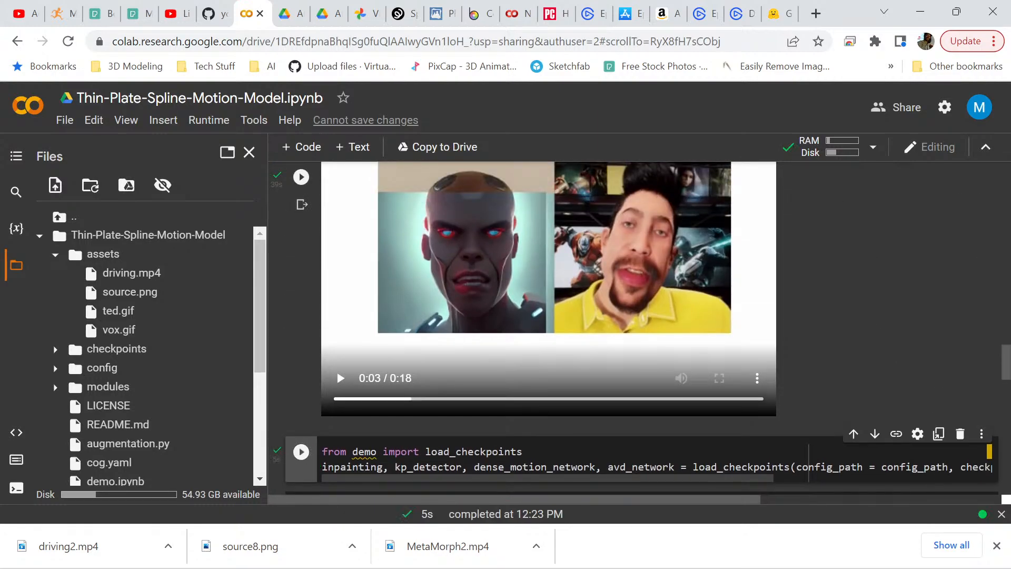
scroll(302, 269, "down", 4)
left_click(302, 269)
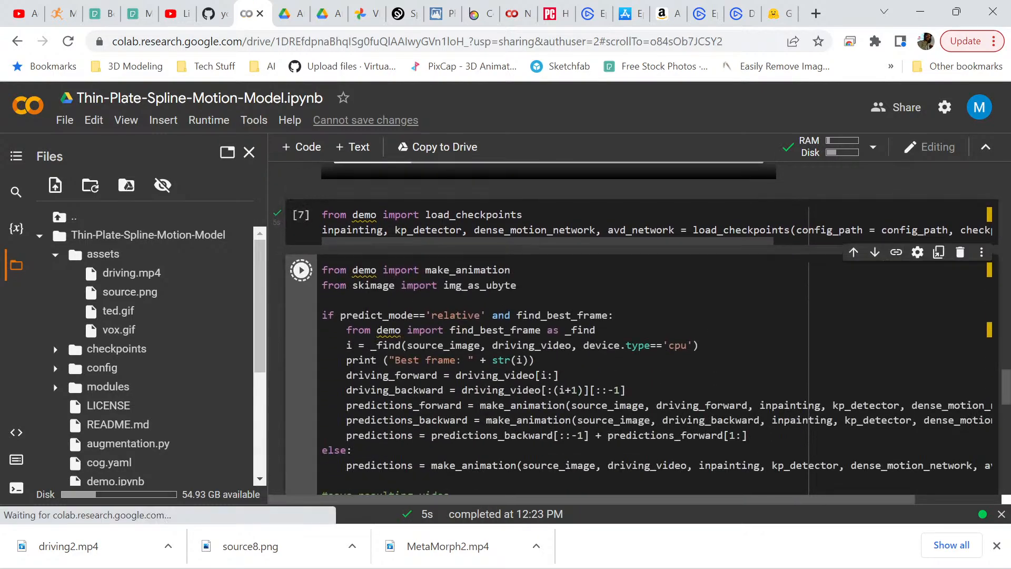
scroll(301, 269, "down", 3)
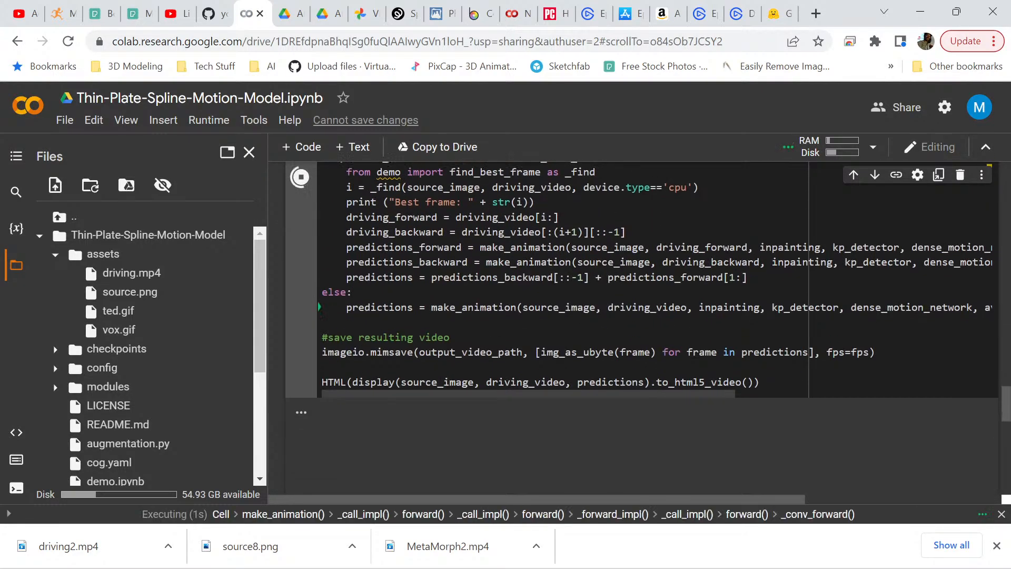
Close the open driving video player and switch to the Blender video editing project containing the MetaMorph.mp3 strip
left_click(739, 550)
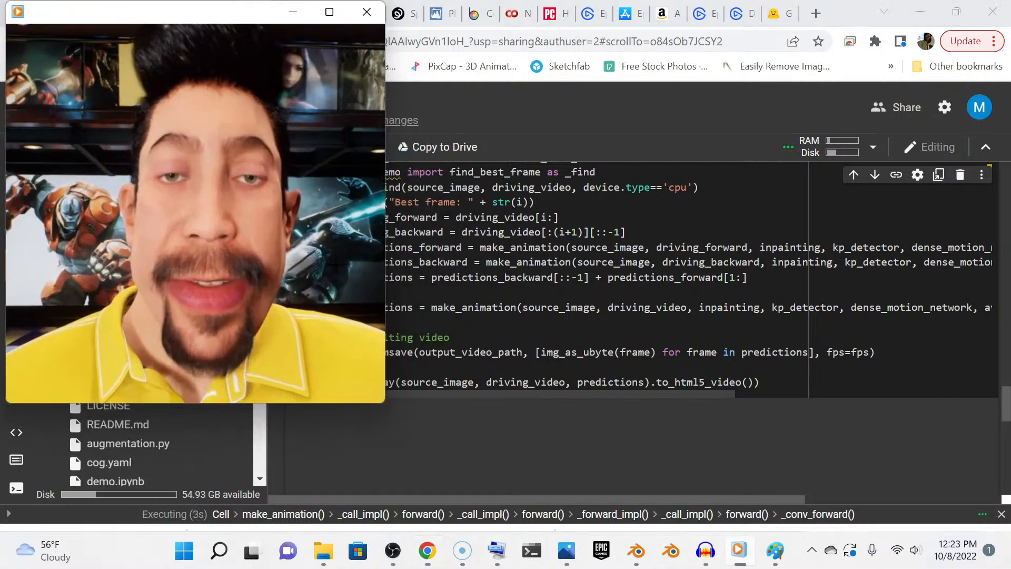
left_click(367, 11)
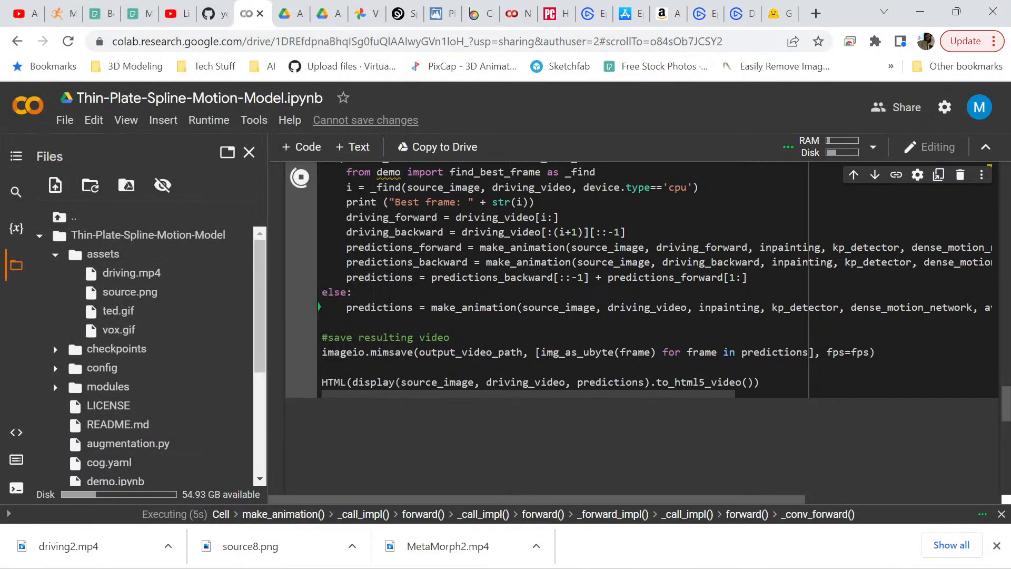
mouse_move(671, 551)
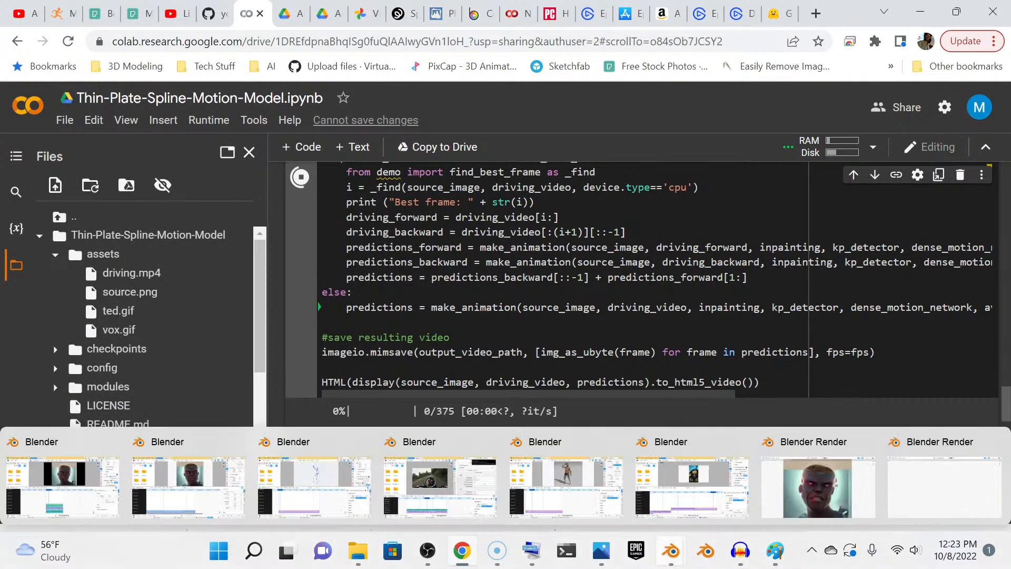
left_click(62, 487)
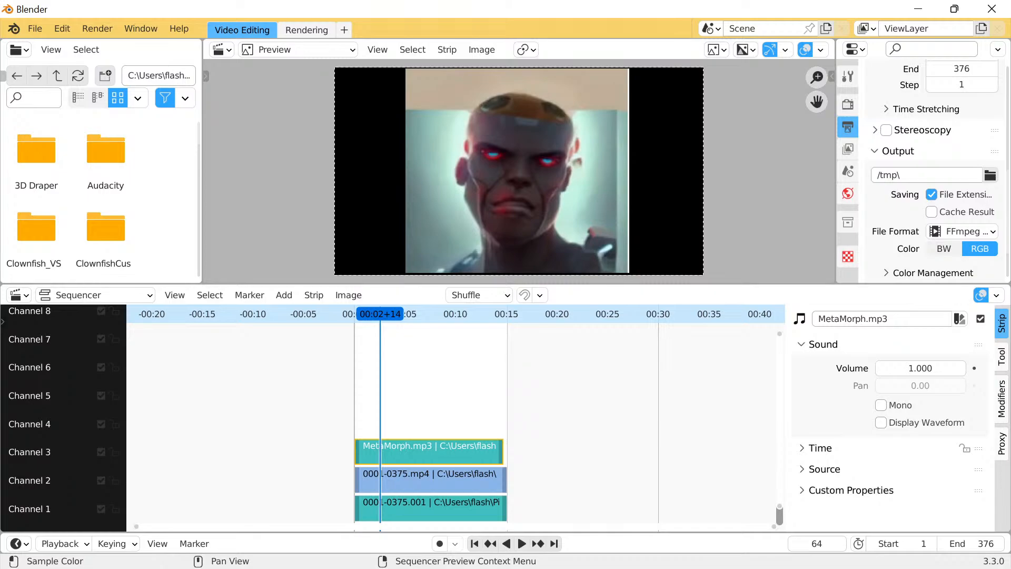
Enlarge the Blender preview area to examine the robot face close up, and minimize Blender to return to the notebook
left_click_drag(519, 284, 519, 512)
scroll(519, 284, "up", 1)
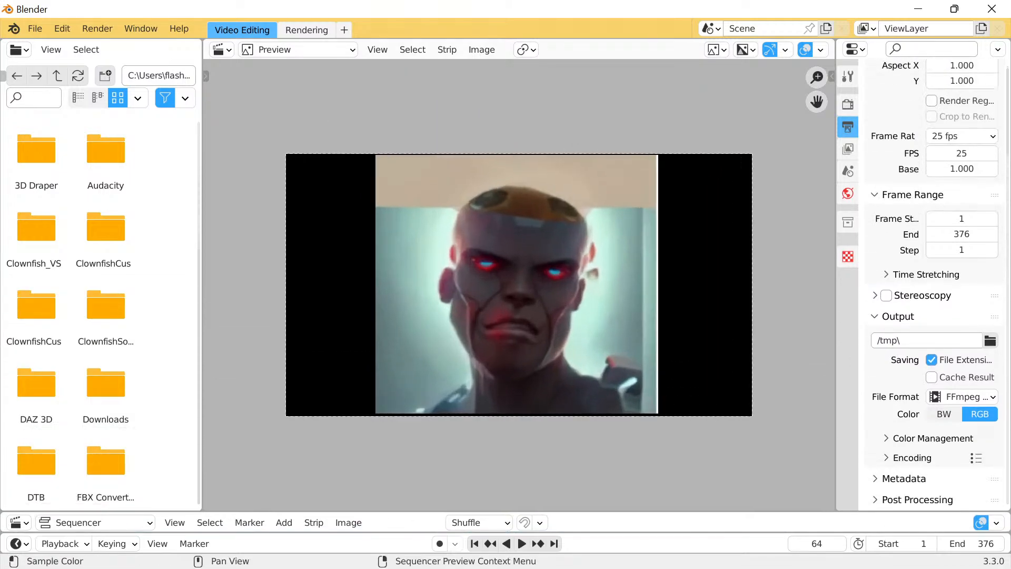
scroll(519, 285, "up", 3)
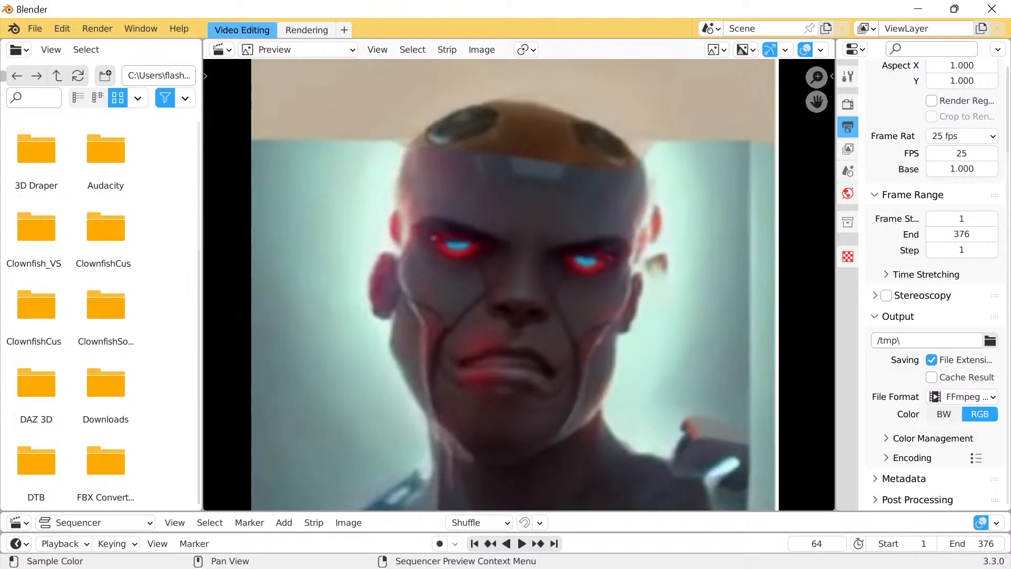
scroll(519, 285, "down", 2)
scroll(519, 285, "up", 1)
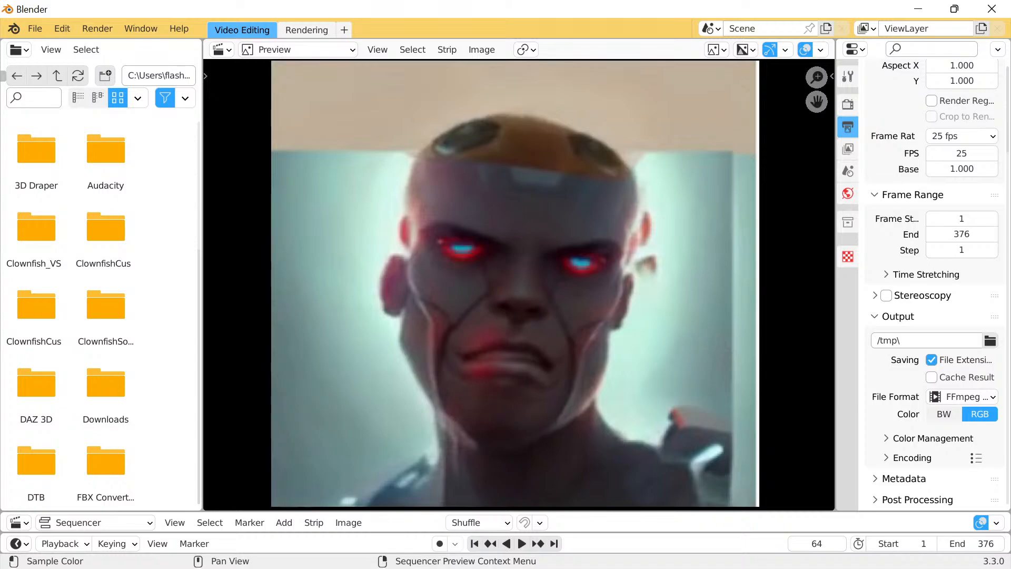
left_click(917, 9)
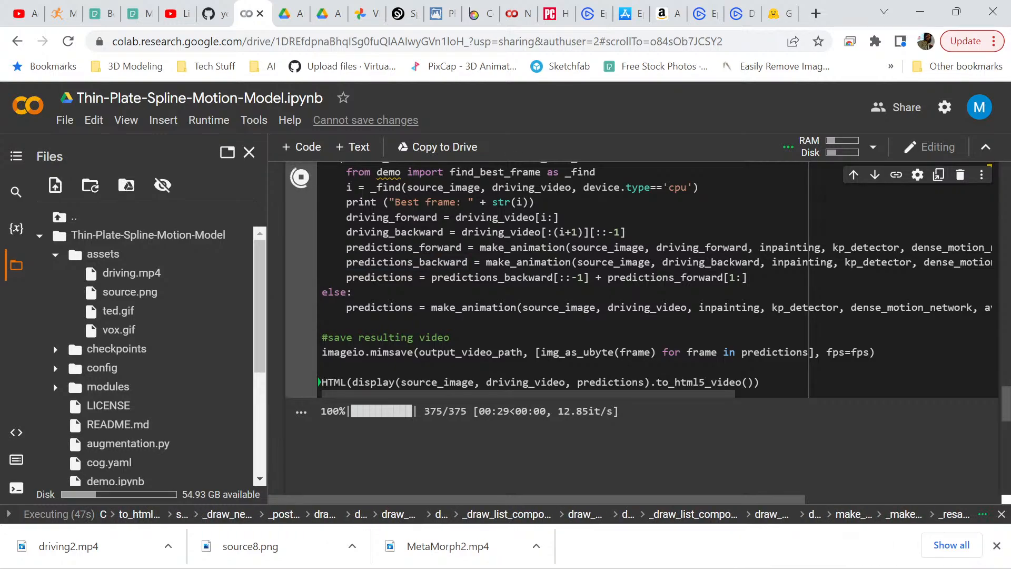
Try to download the generated comparison video as MetaMorph2 into the Vidclip folder, replacing the existing file
scroll(641, 331, "down", 2)
scroll(642, 332, "down", 1)
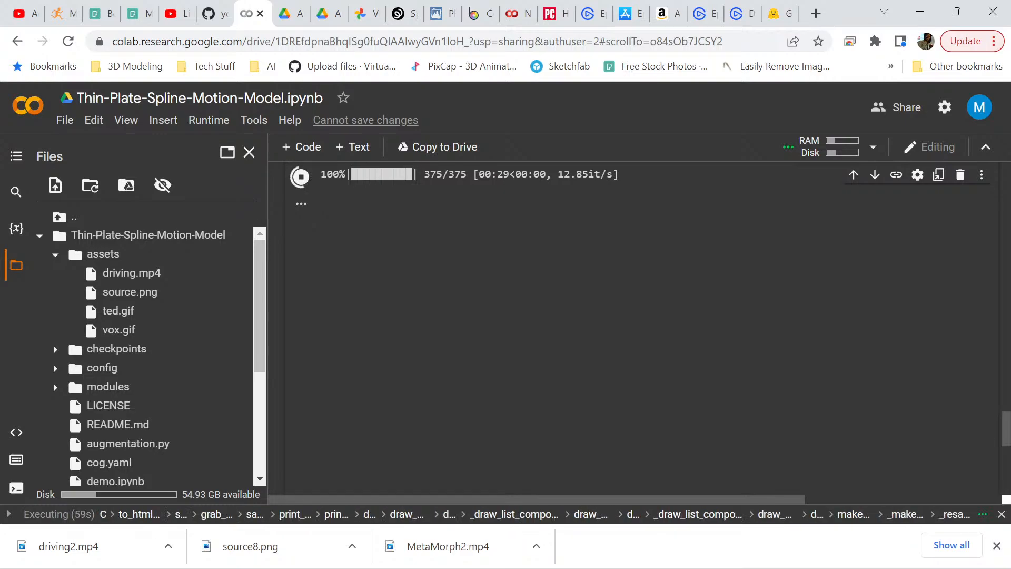
left_click(996, 546)
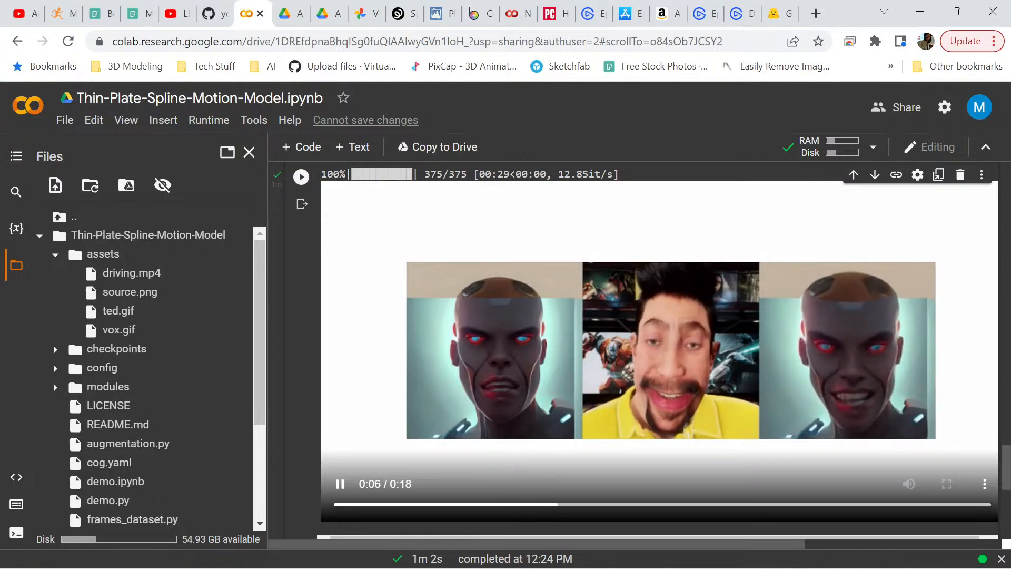
left_click(984, 484)
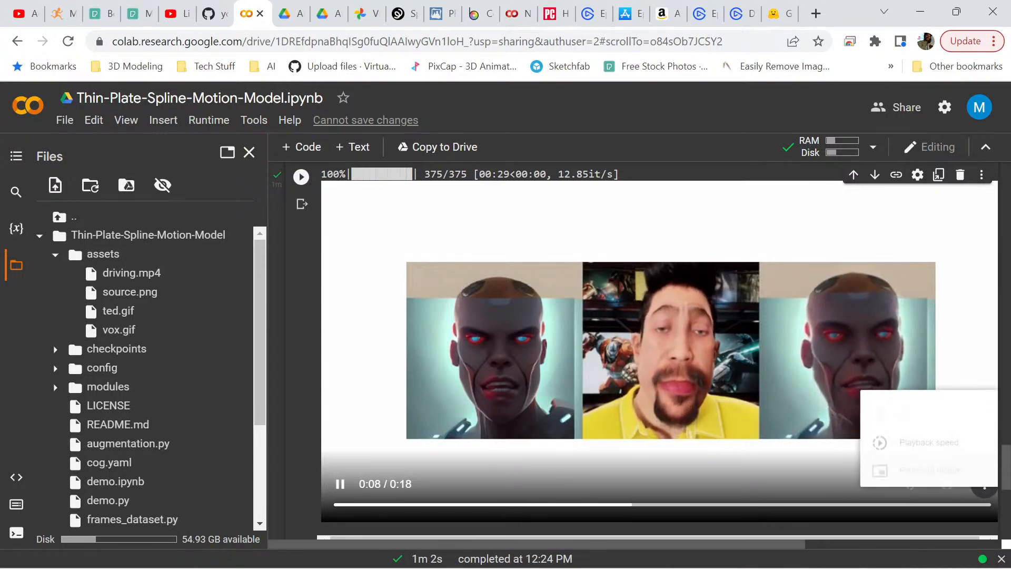
left_click(907, 395)
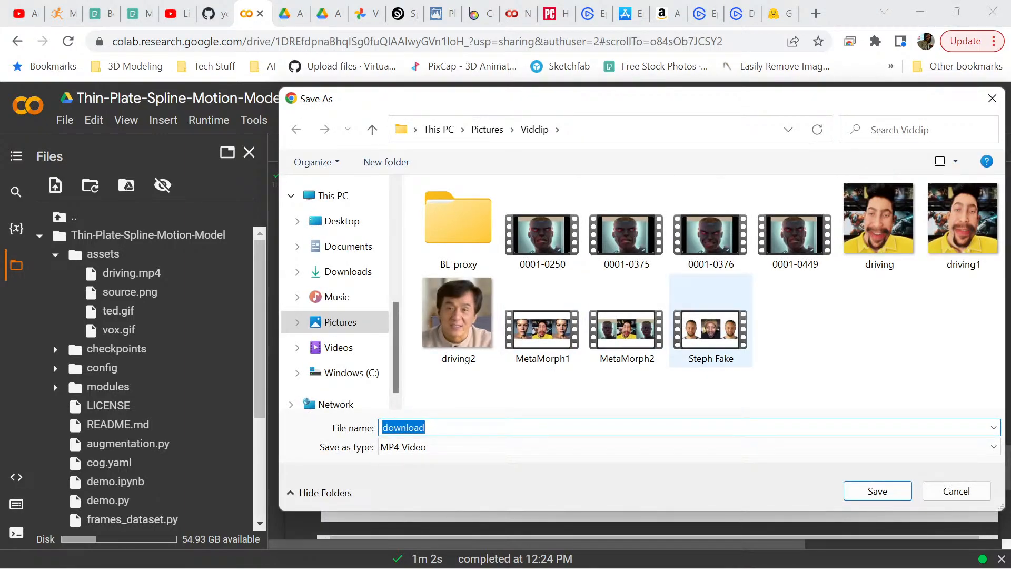
left_click(626, 329)
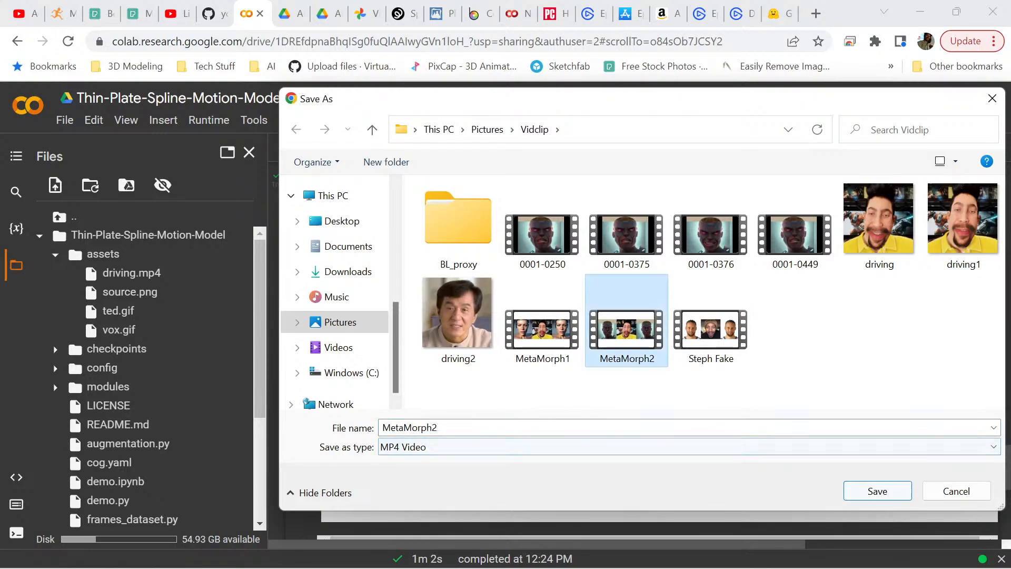
left_click(878, 491)
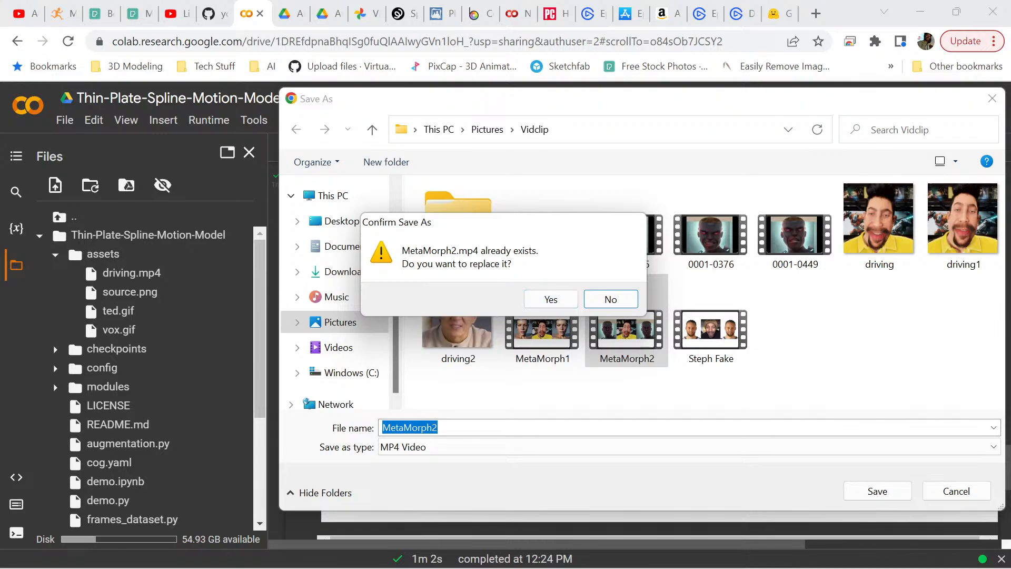
left_click(551, 299)
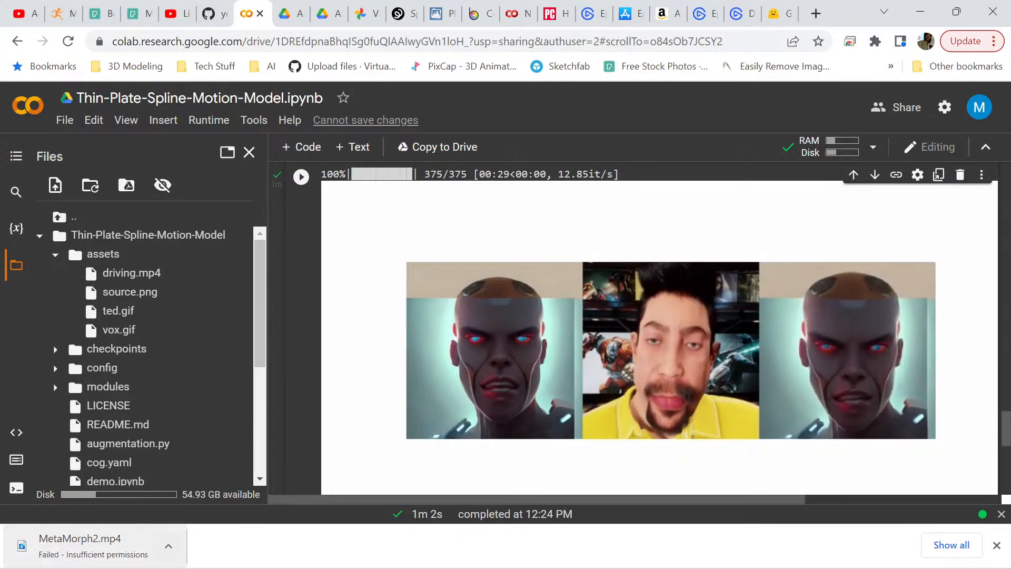
Check the MetaMorph2.mp4 download's options and retry saving the generated video over MetaMorph2 in Vidclip
left_click(168, 546)
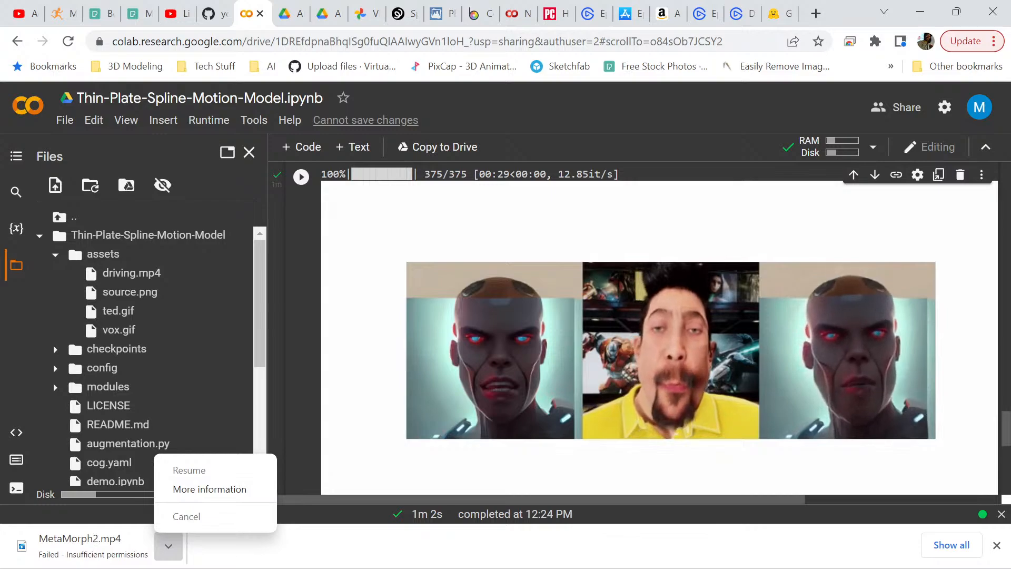
left_click(168, 546)
right_click(604, 142)
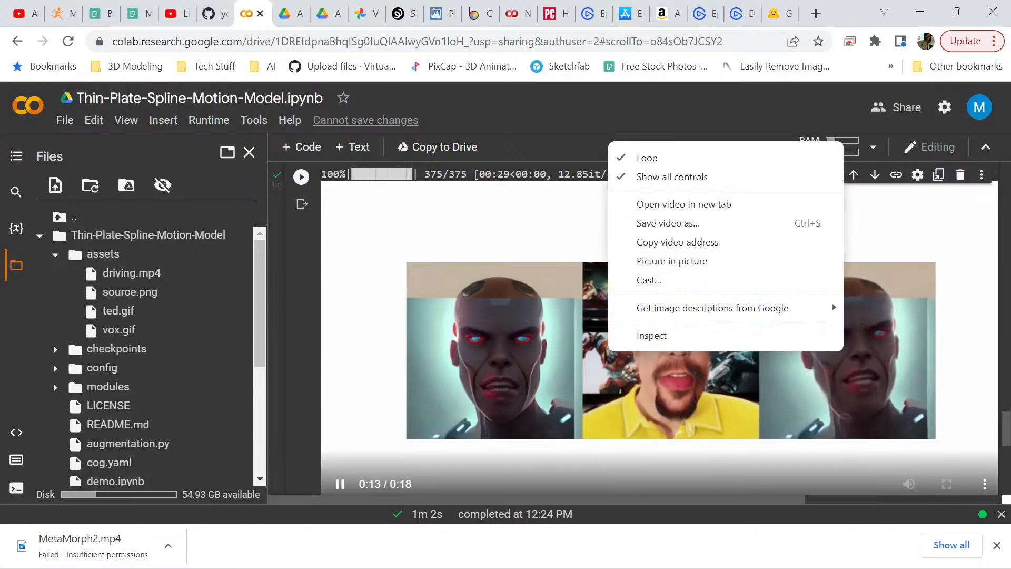
left_click(640, 221)
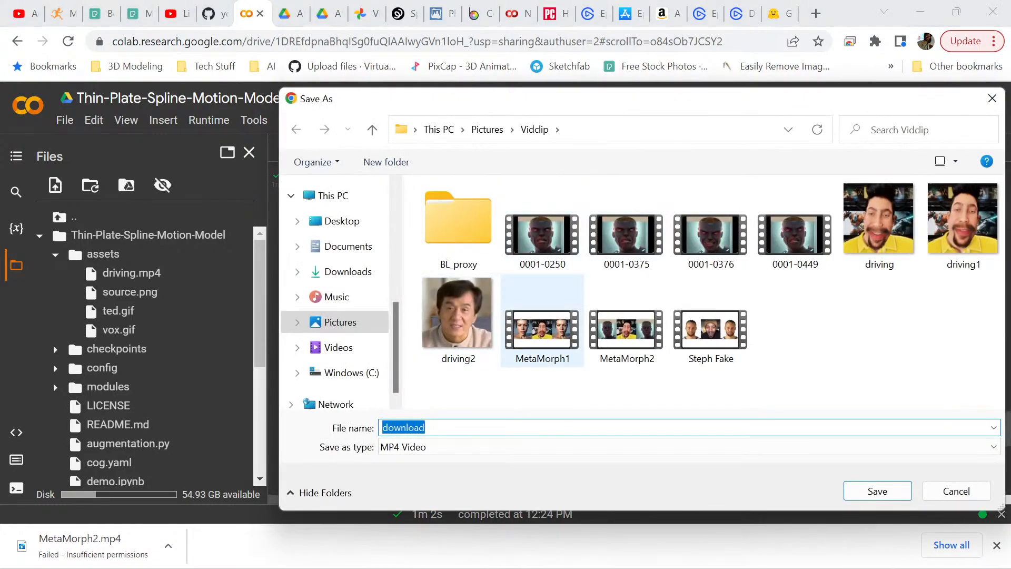
left_click(627, 330)
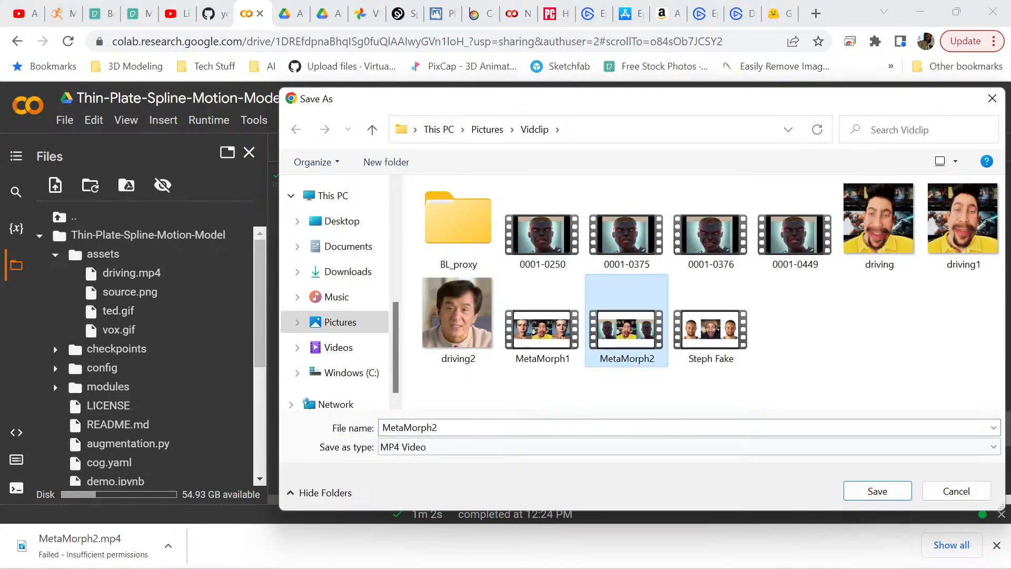
left_click(877, 490)
left_click(550, 299)
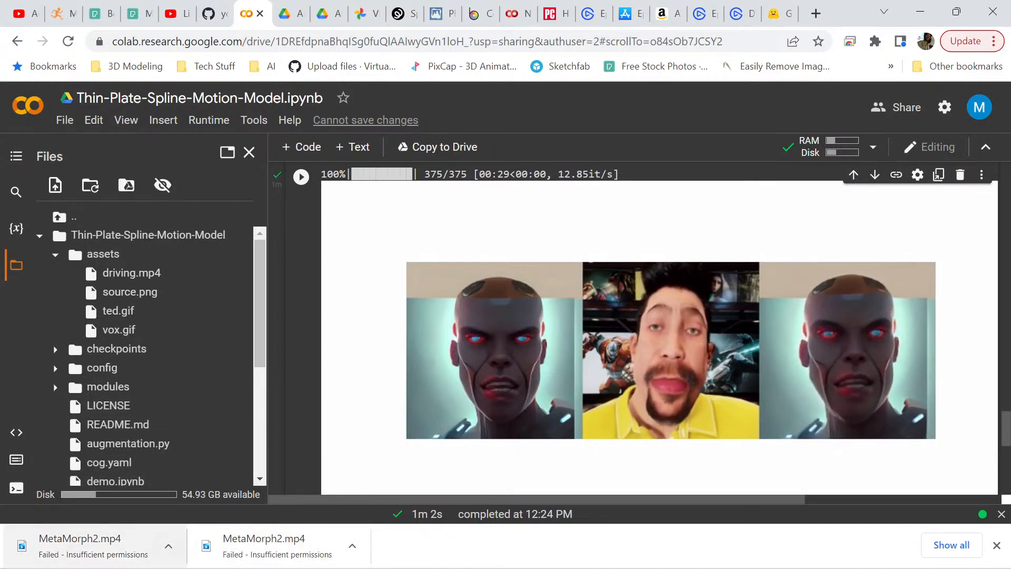
Try to delete the existing MetaMorph2 video from the Vidclip folder, look over the open Blender windows, and close the folder window
mouse_move(169, 568)
mouse_move(358, 551)
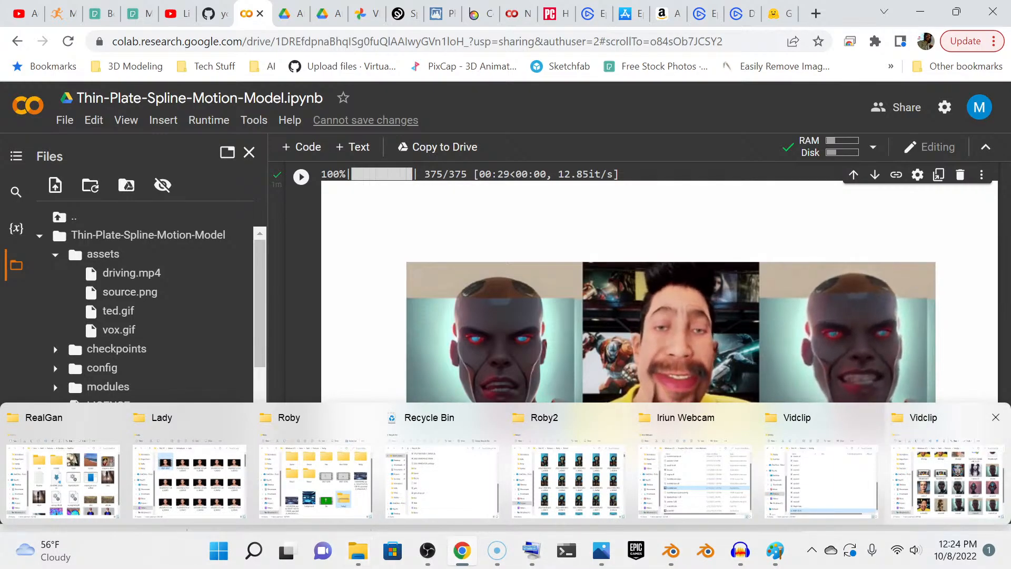
left_click(946, 480)
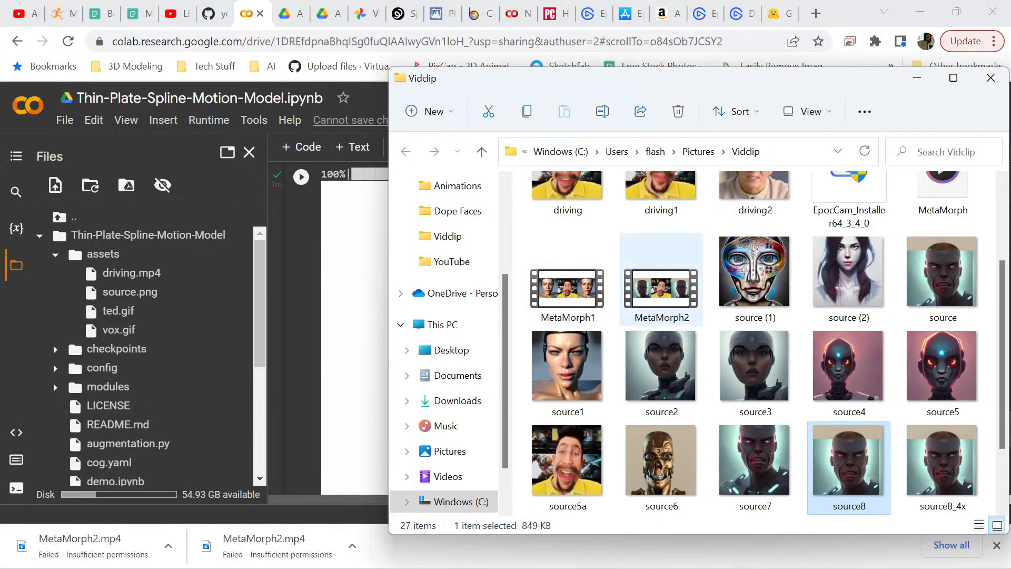
right_click(665, 296)
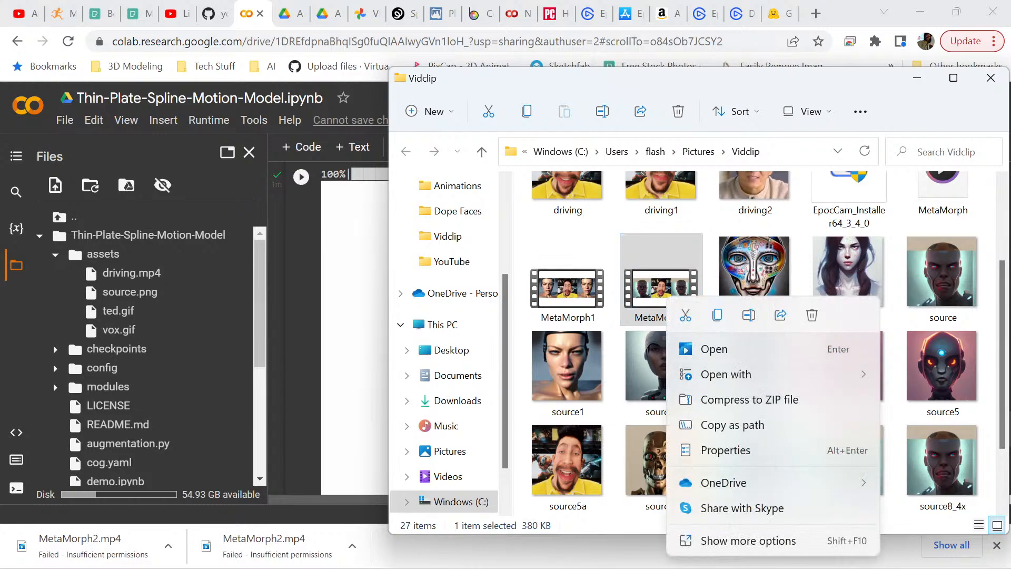
left_click(812, 315)
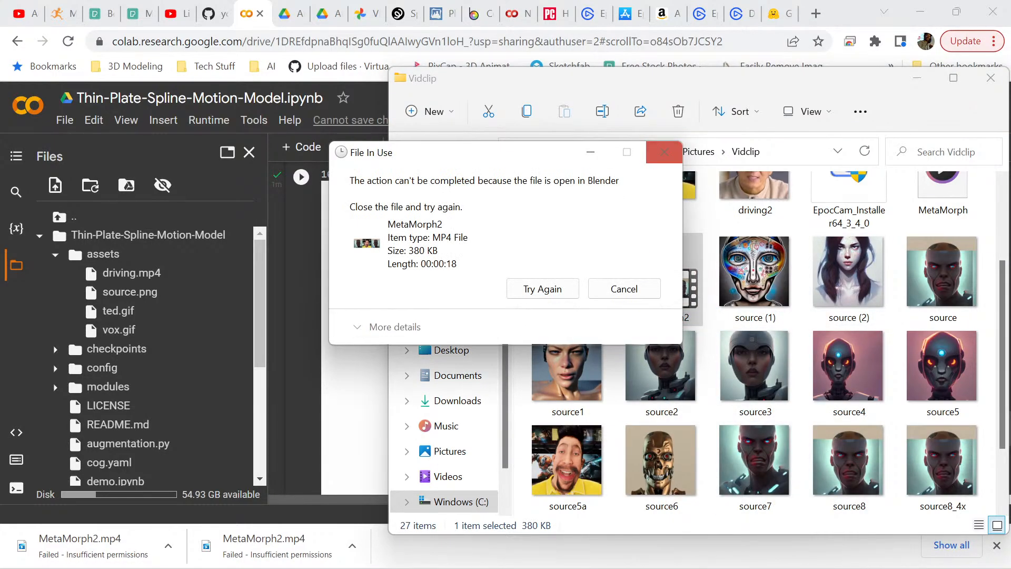
left_click(664, 152)
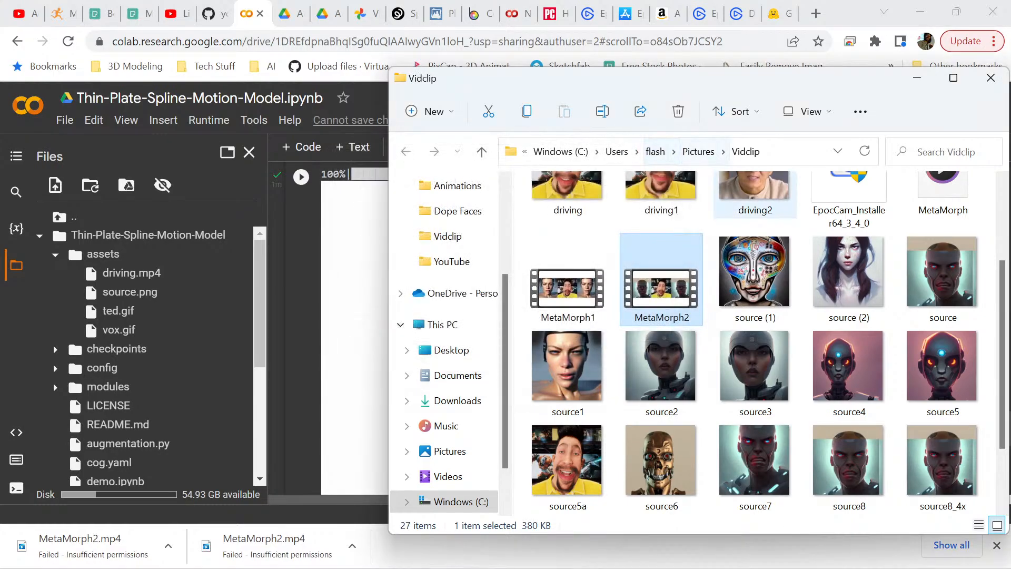
mouse_move(775, 565)
mouse_move(740, 550)
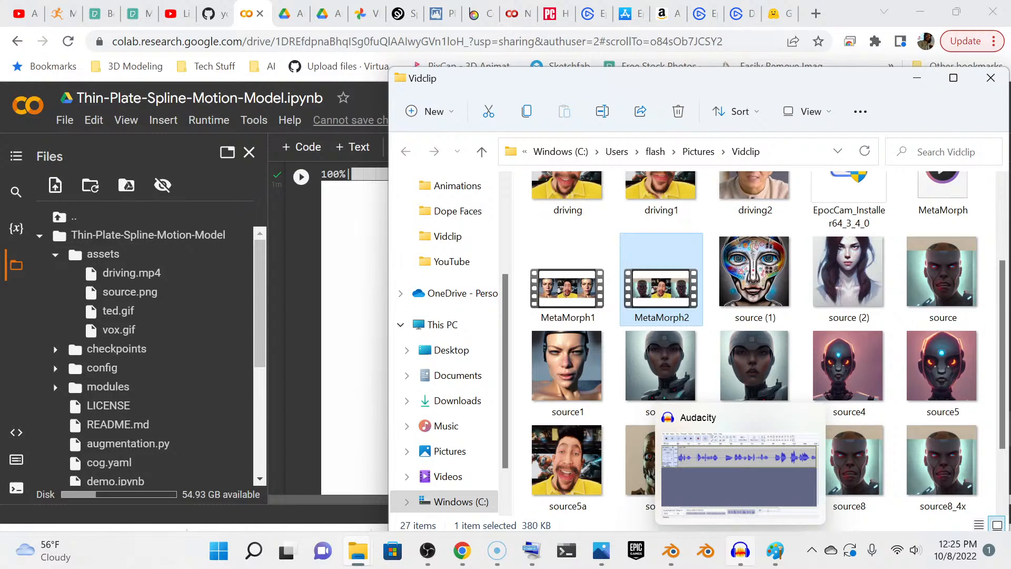
mouse_move(671, 550)
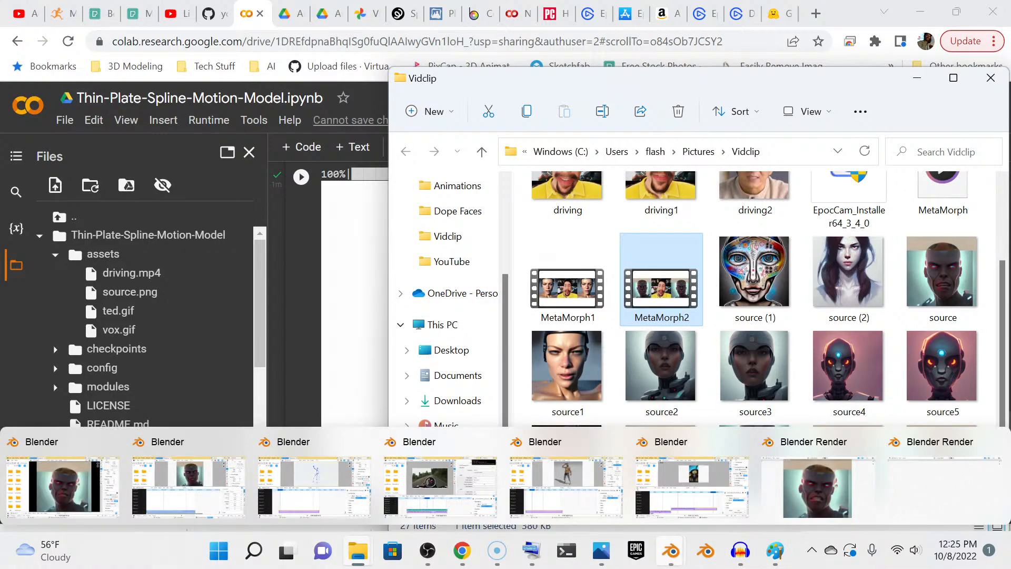
left_click(990, 78)
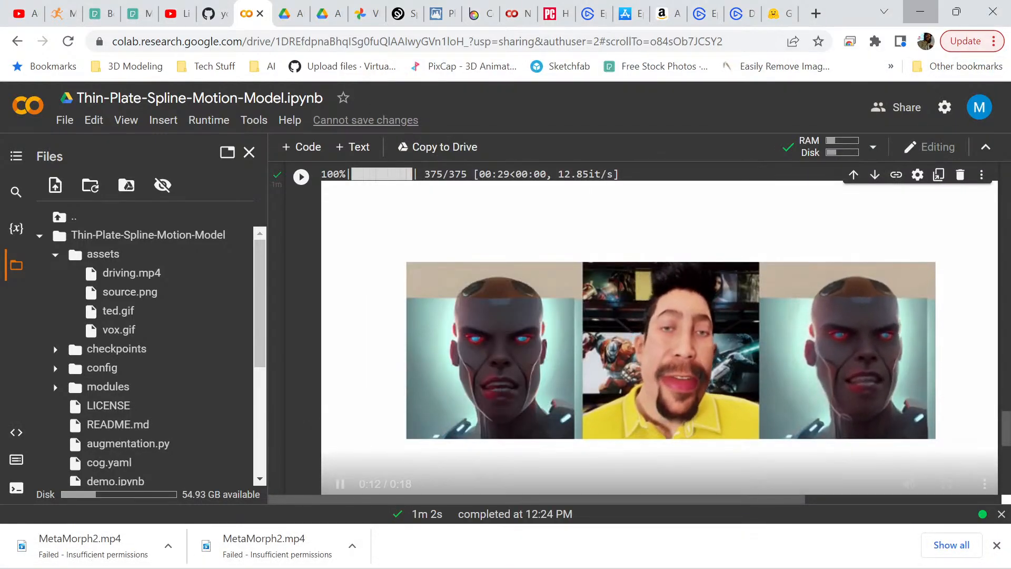
Close the RealGan folder window and look over the open Photos windows and the background programs
left_click(919, 11)
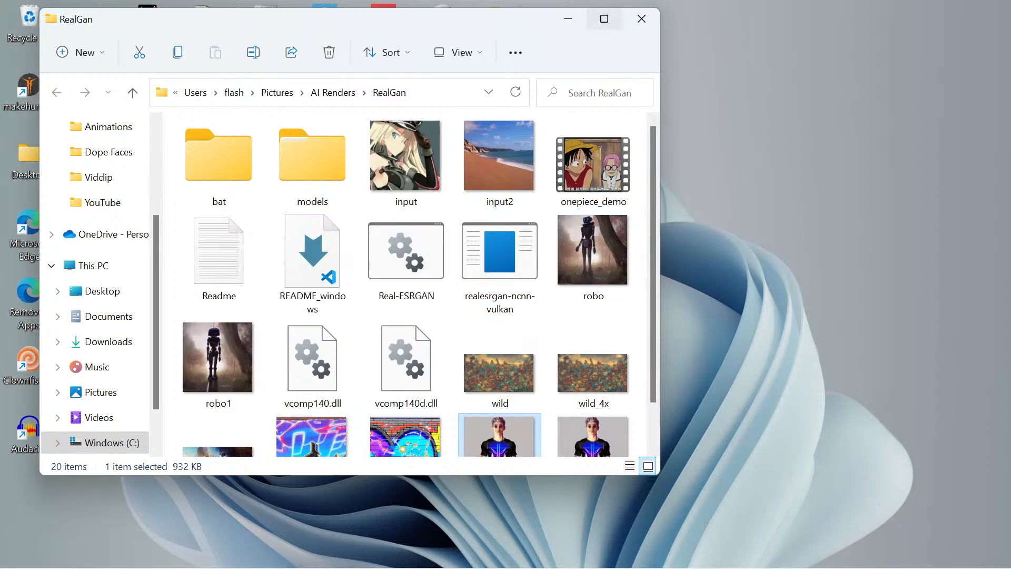
left_click(641, 19)
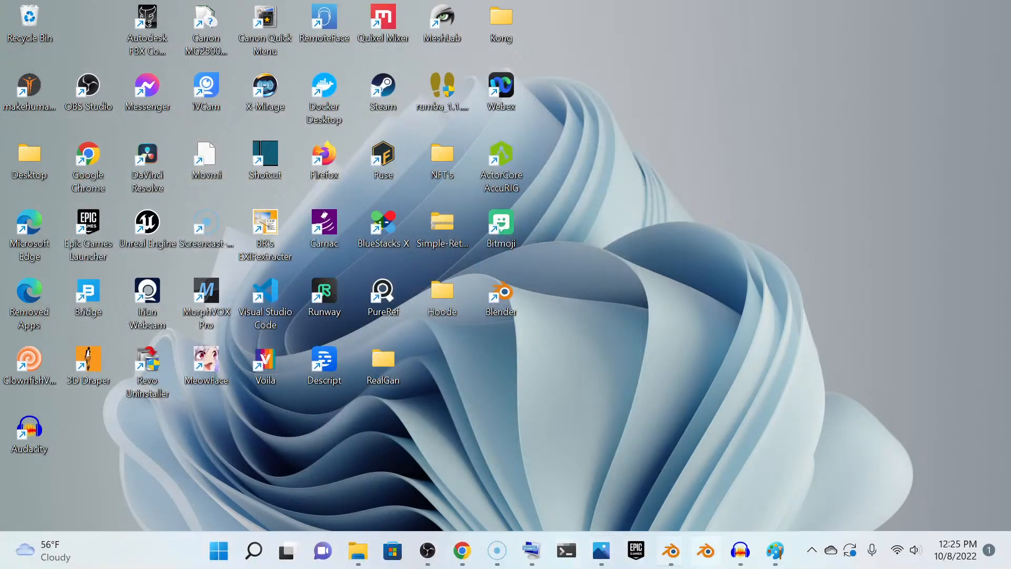
right_click(600, 550)
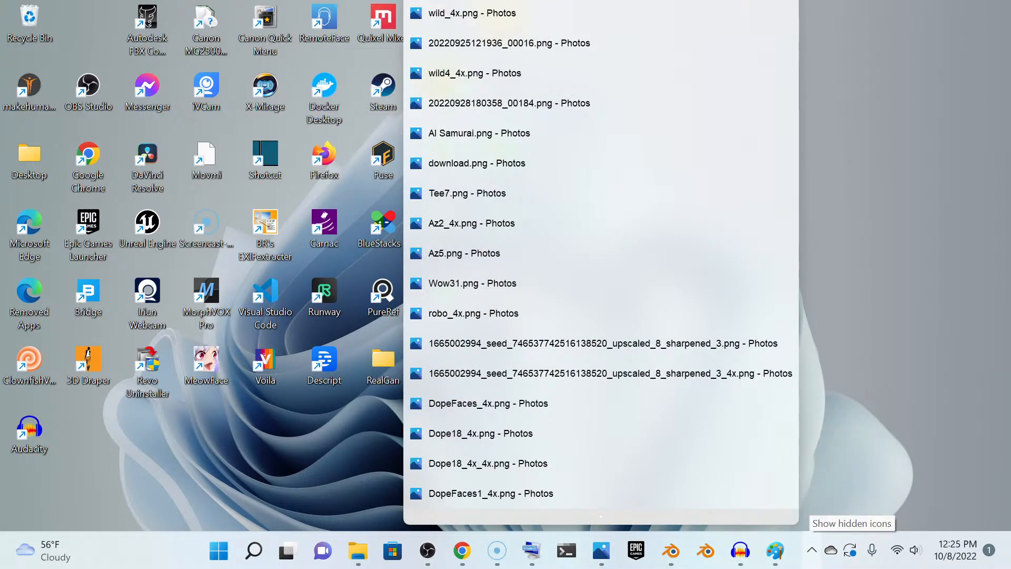
left_click(811, 549)
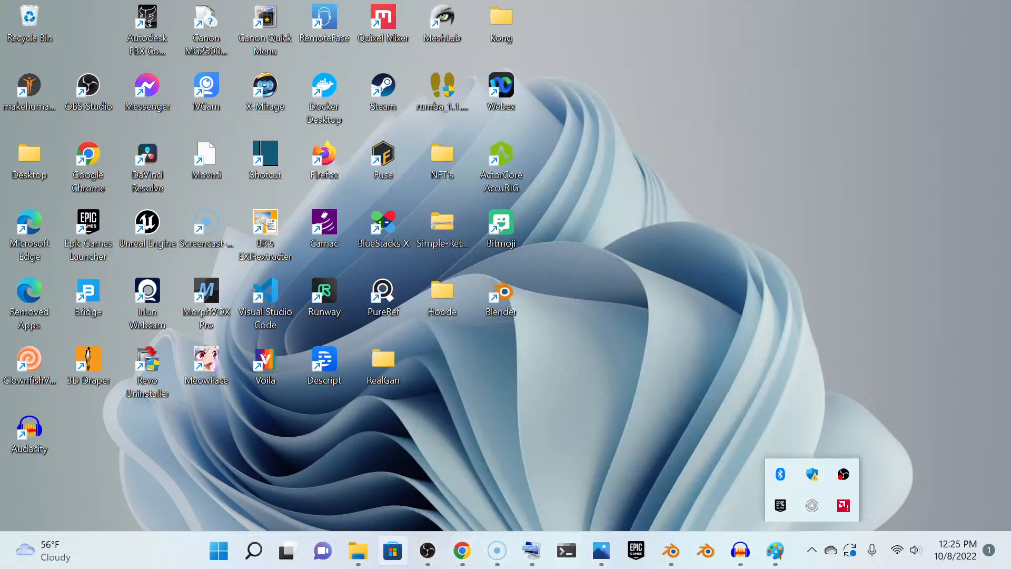
left_click(427, 550)
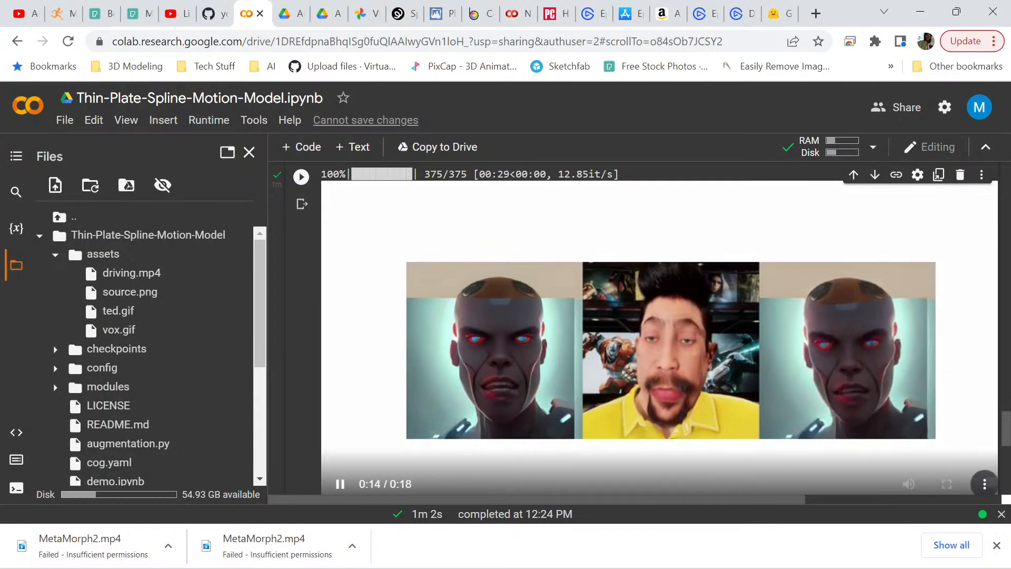
Download the generated comparison video into the Vidclip folder under the name MetaMorph3
left_click(984, 483)
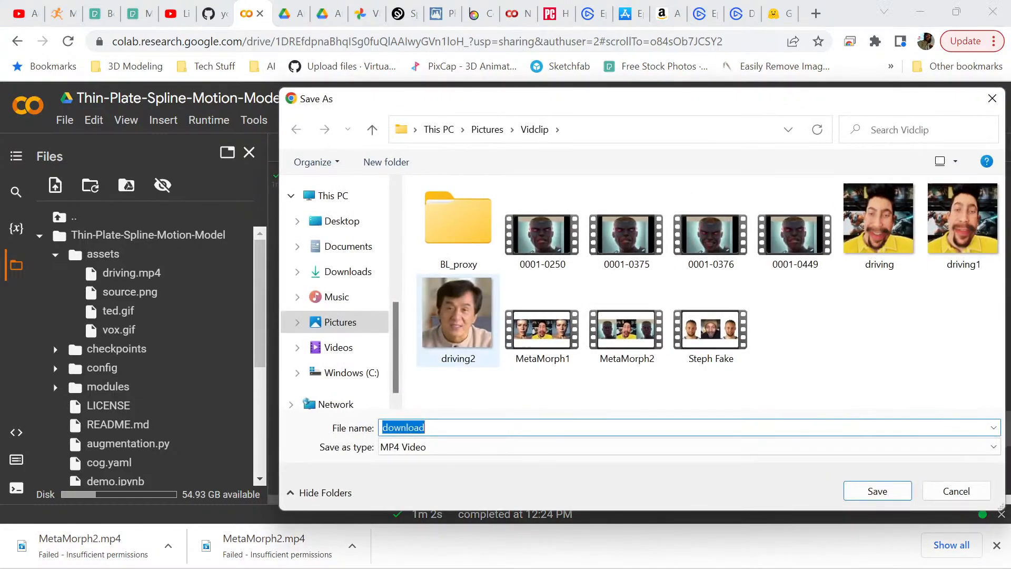
left_click(627, 329)
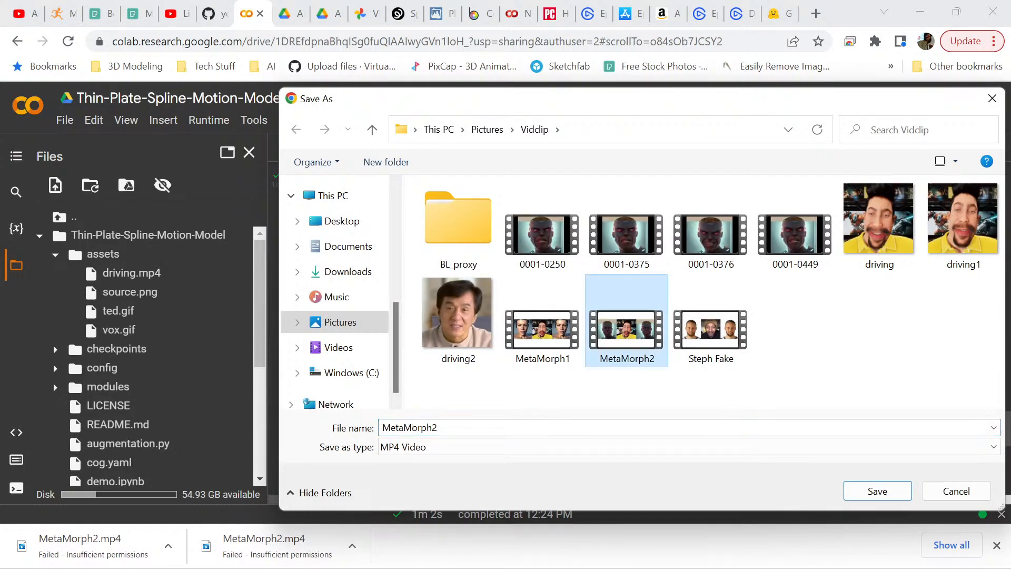
left_click(438, 428)
left_click_drag(439, 428, 431, 427)
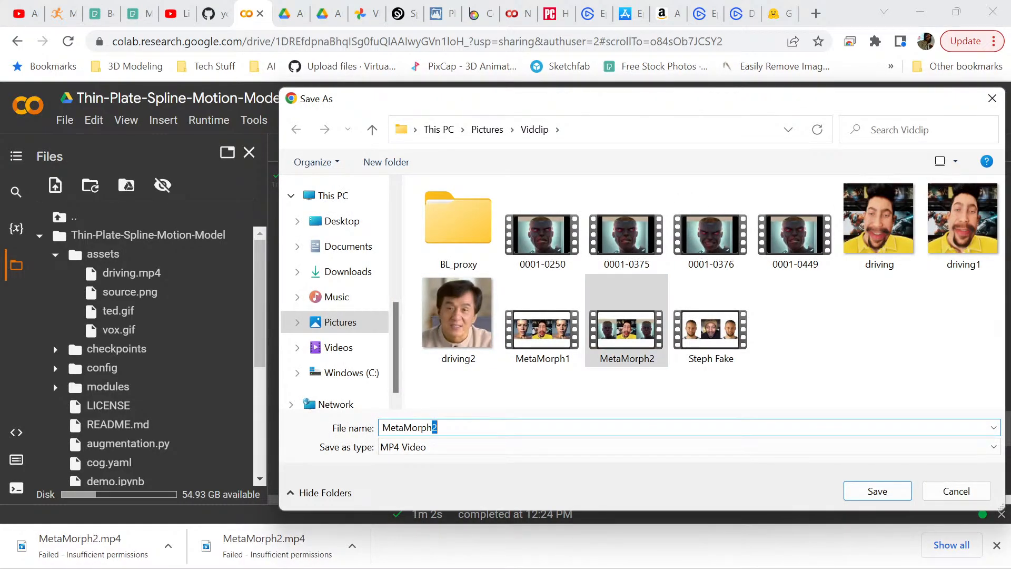
type("3")
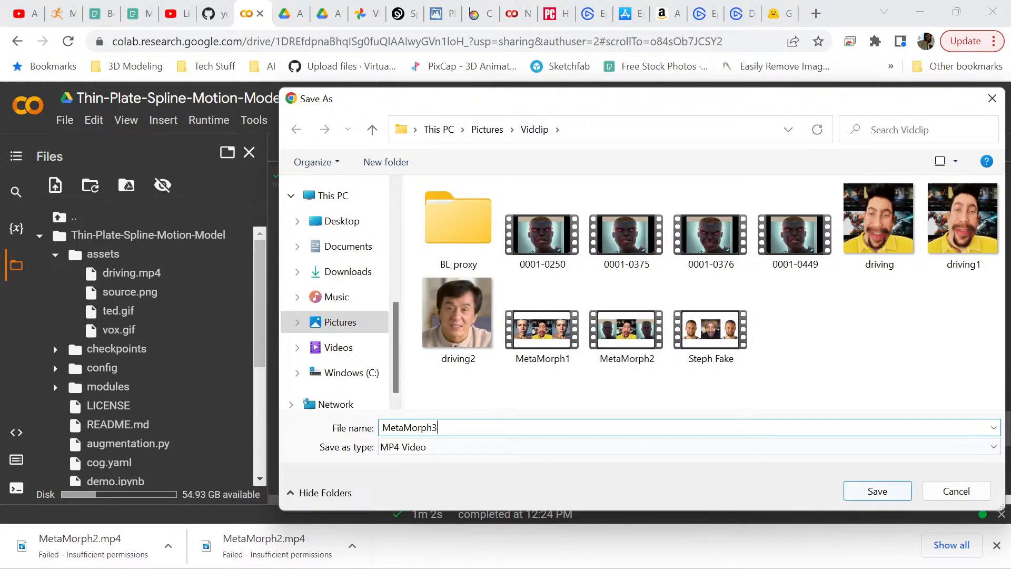
key("Return")
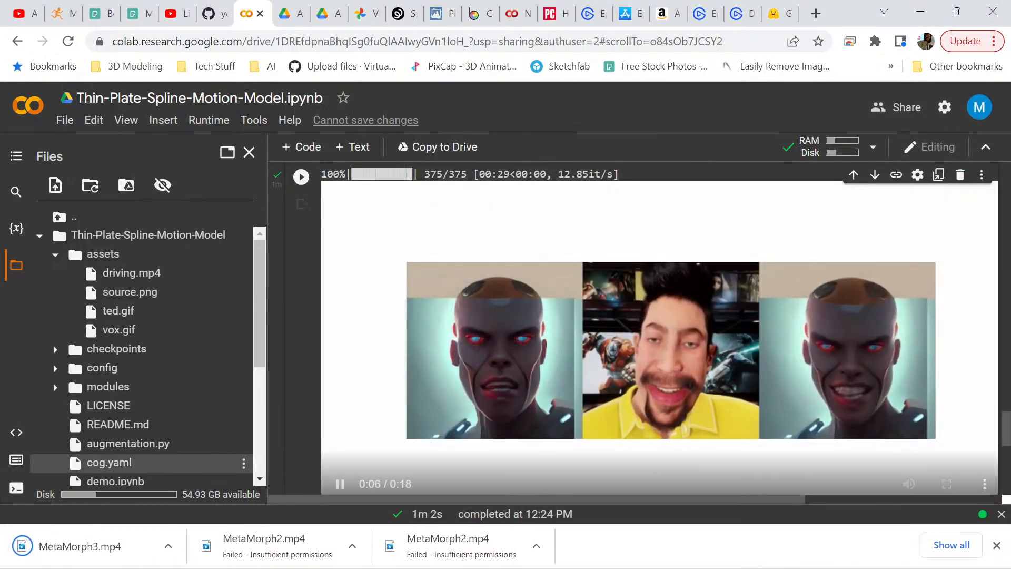
Show the MetaMorph3.mp4 download in its folder and try to delete the MetaMorph2 video there
left_click(168, 546)
left_click(213, 487)
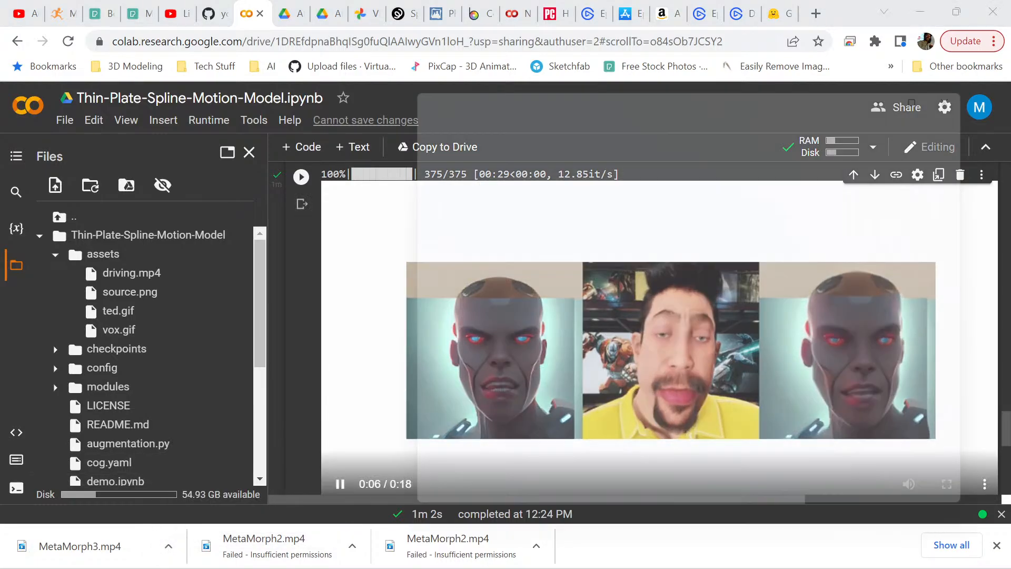
scroll(658, 279, "down", 3)
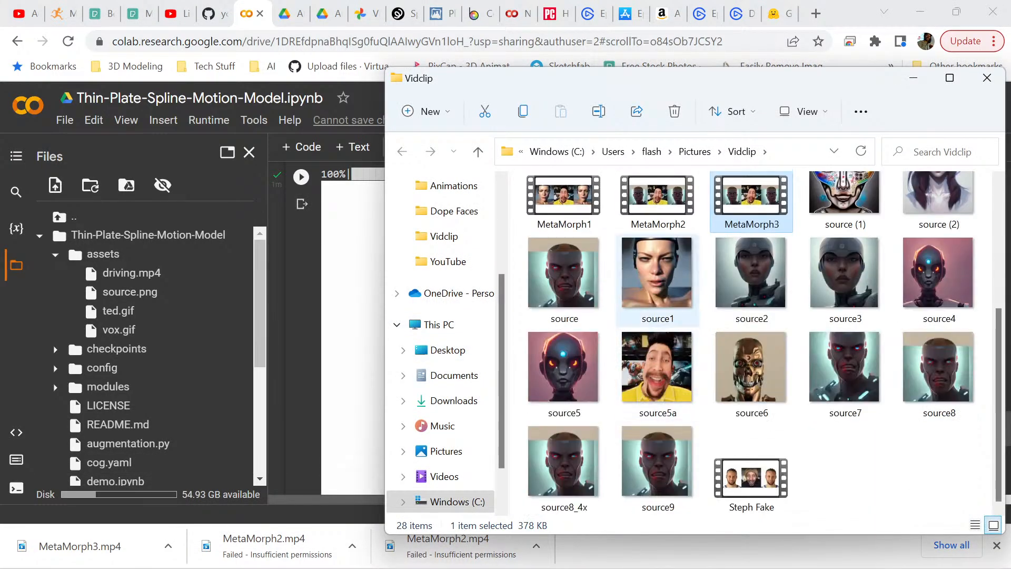
scroll(658, 279, "up", 1)
right_click(675, 214)
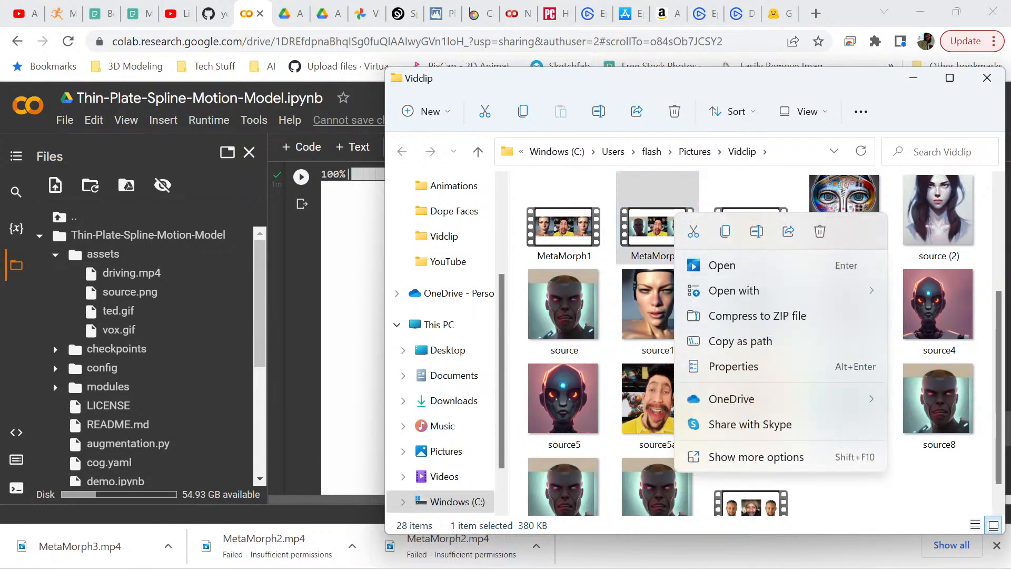
left_click(820, 231)
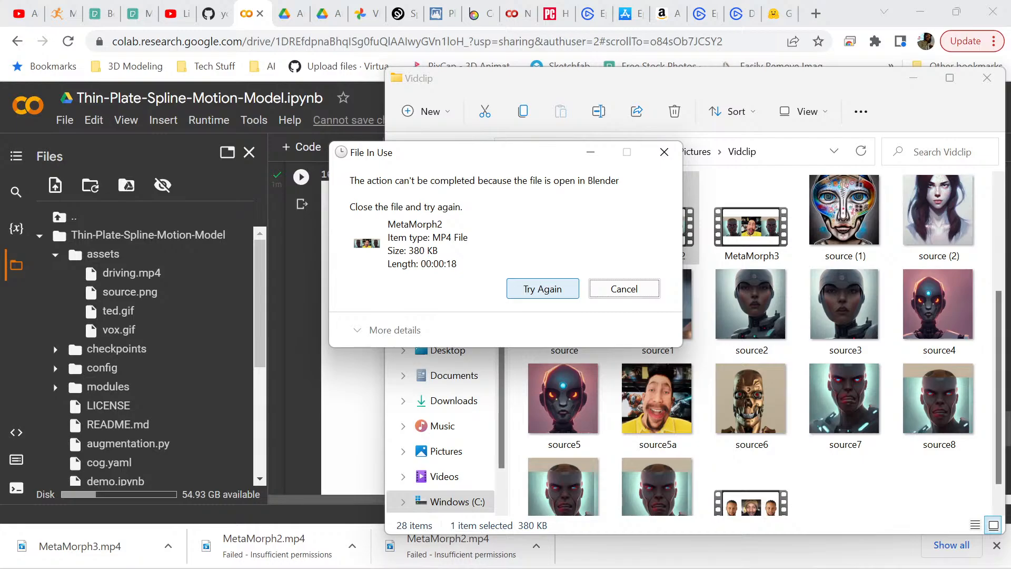
left_click(664, 153)
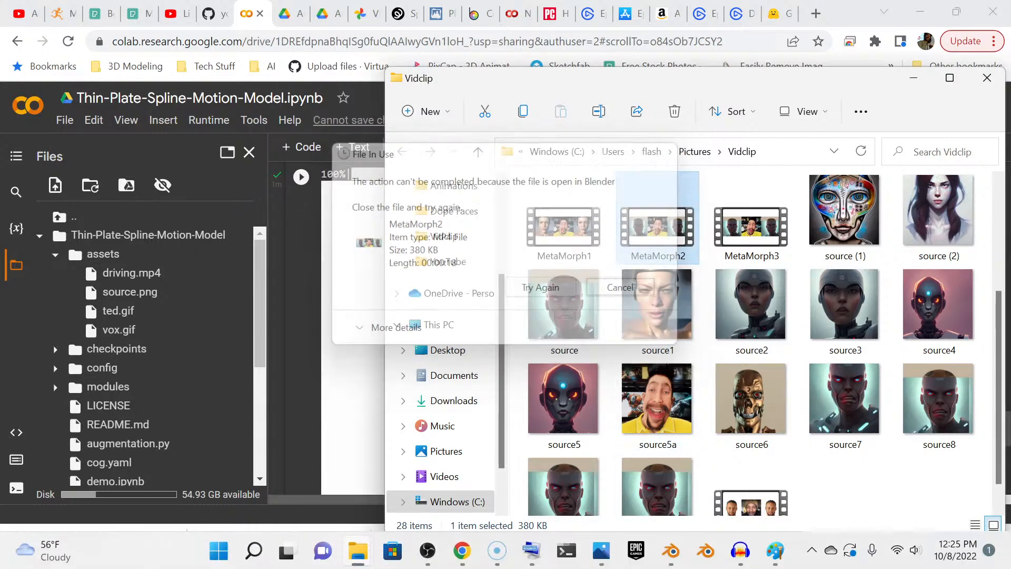
Switch to the Blender video editing window, enlarge its sequencer area, and delete the MetaMorph.mp3 sound strip
mouse_move(671, 551)
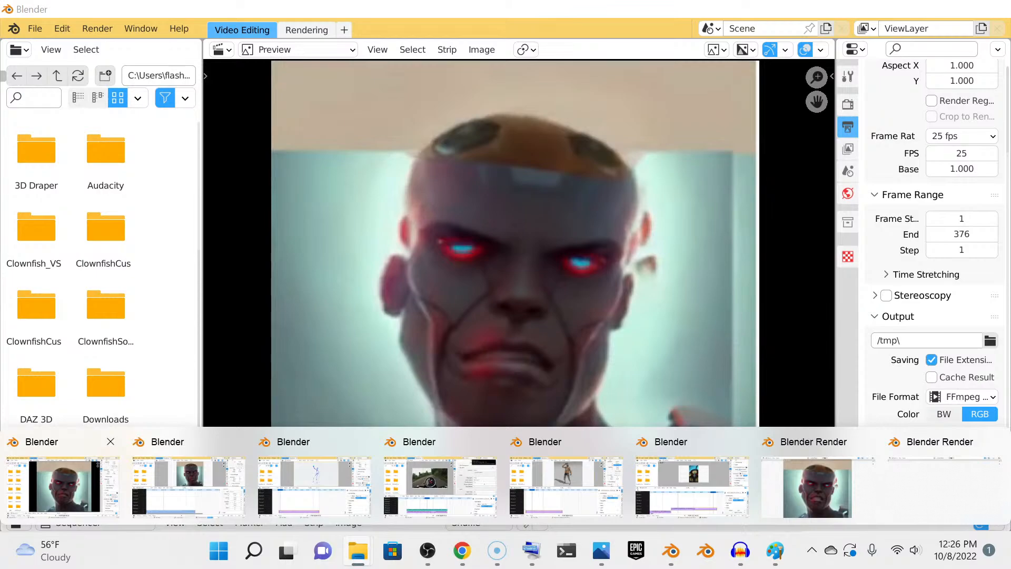
left_click(62, 487)
scroll(519, 284, "down", 2)
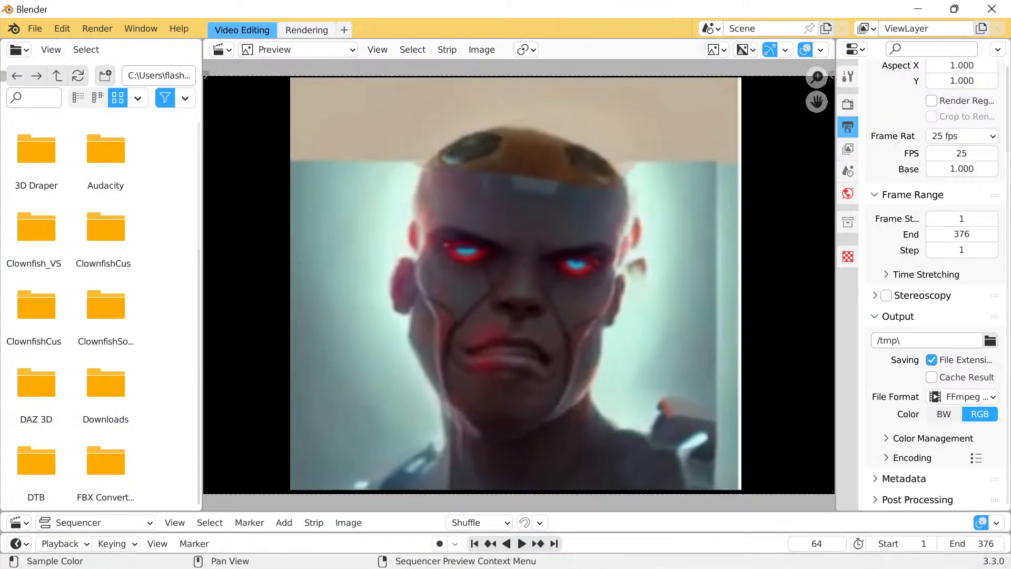
scroll(519, 284, "up", 2)
scroll(519, 285, "down", 1)
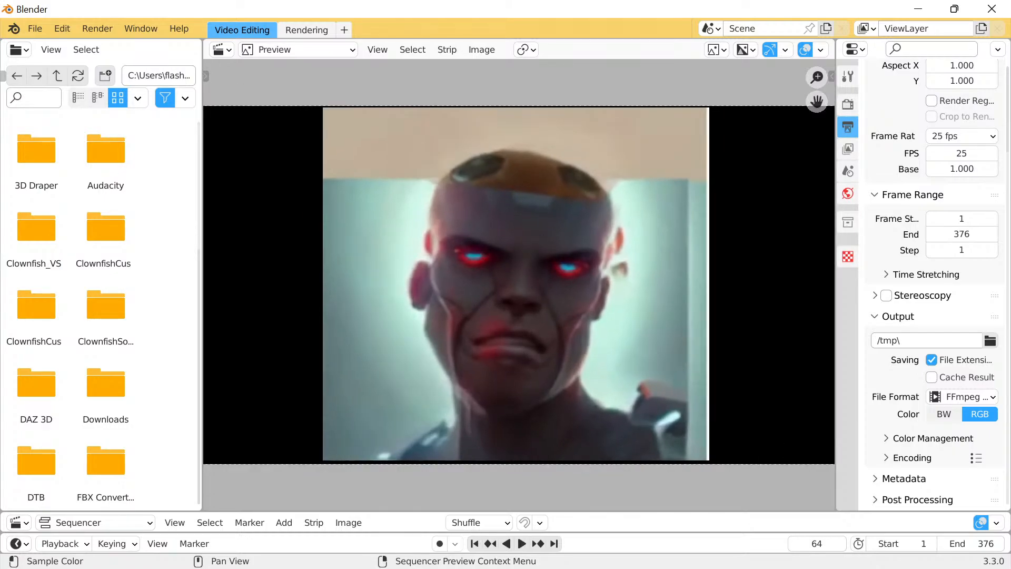
scroll(519, 284, "down", 1)
scroll(519, 285, "up", 1)
left_click_drag(519, 511, 519, 271)
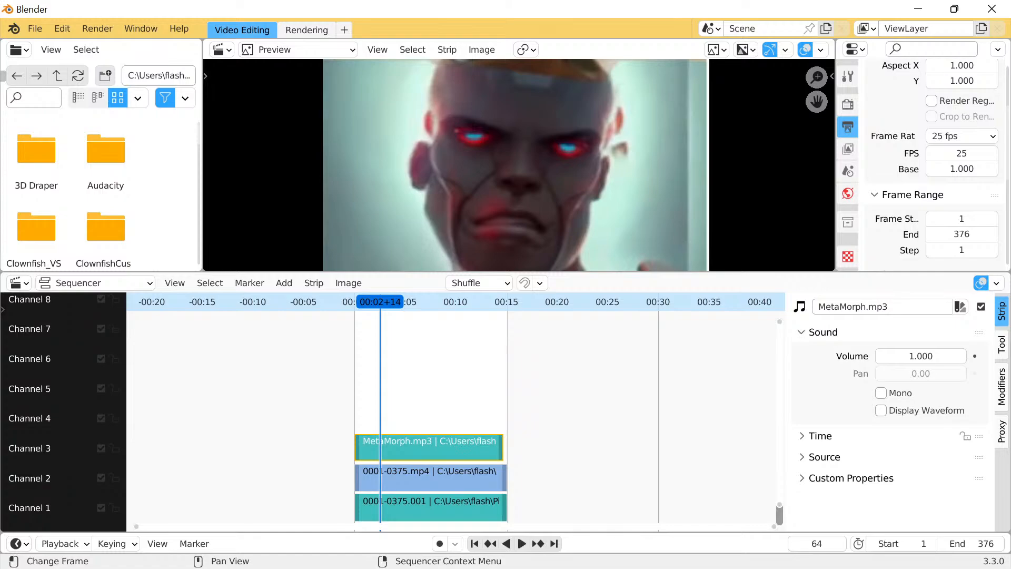
key("Delete")
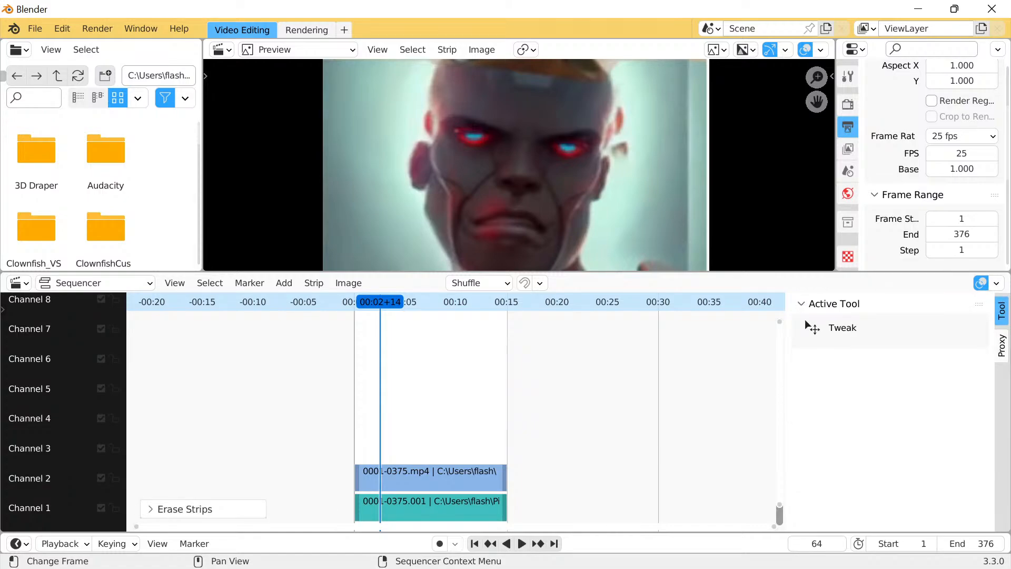
Select the 0001-0375 sound and movie strips in turn and play short stretches of the sequence to check them
mouse_move(428, 567)
left_click(429, 477)
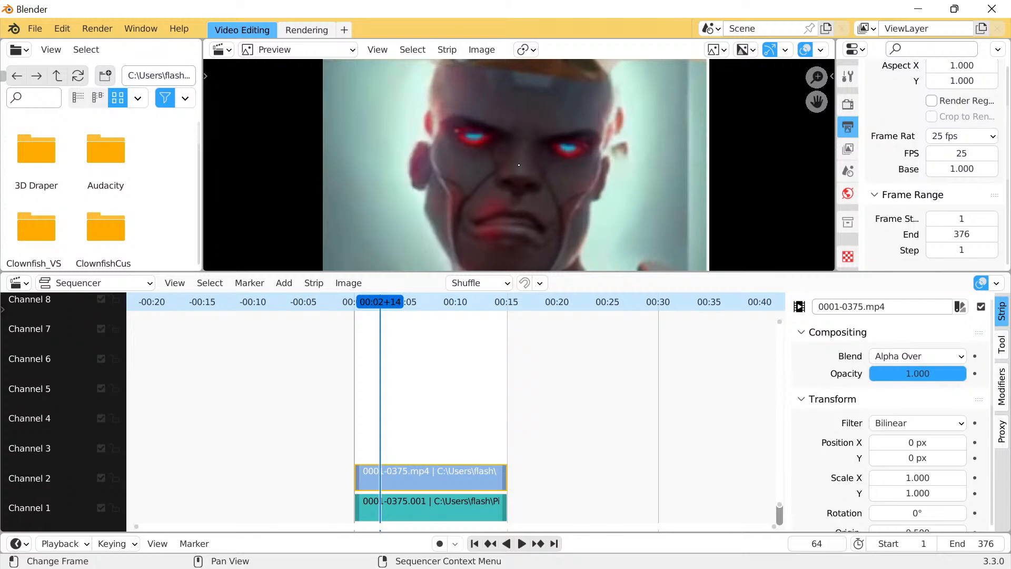
left_click(431, 508)
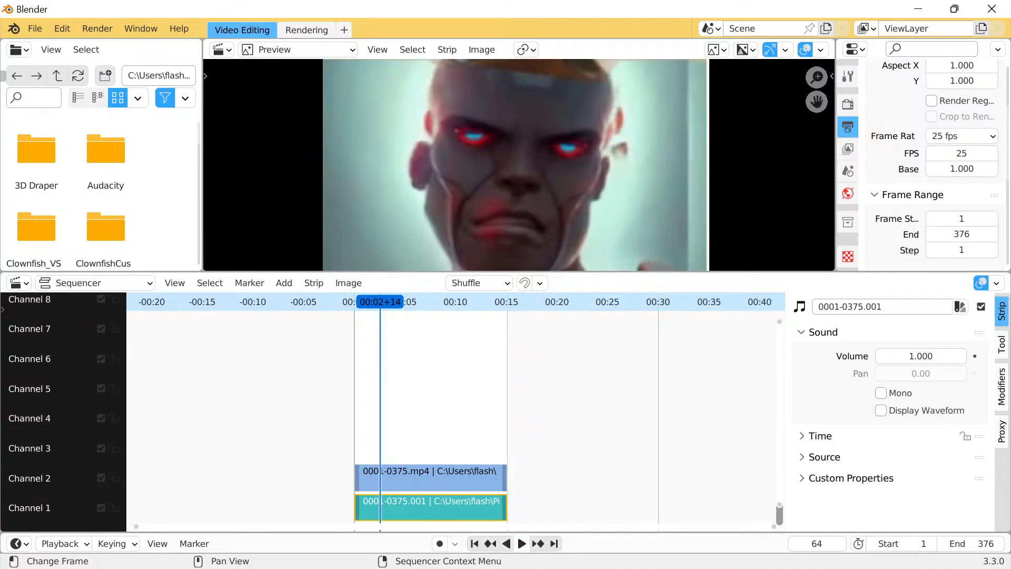
left_click(522, 544)
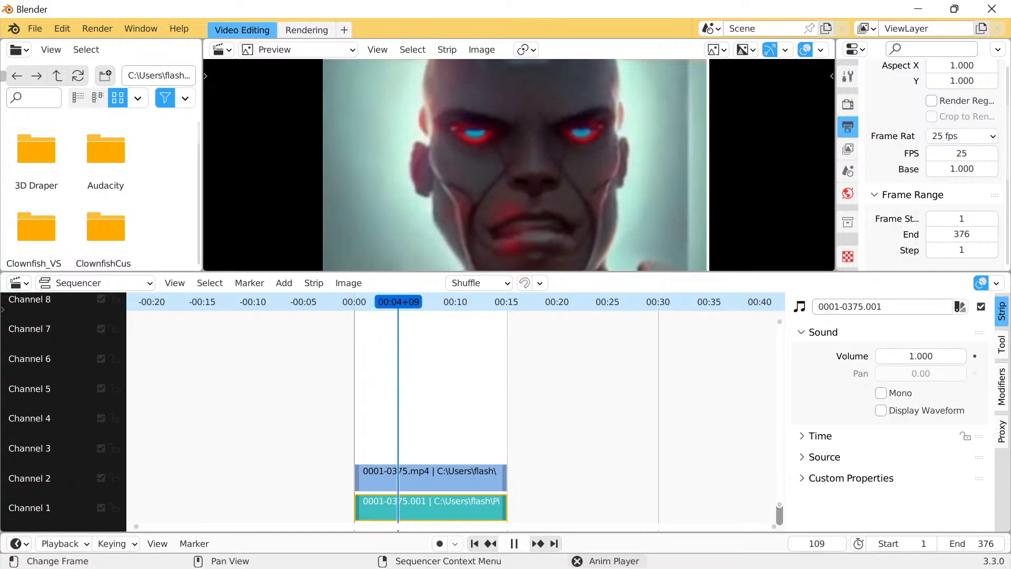
key("space")
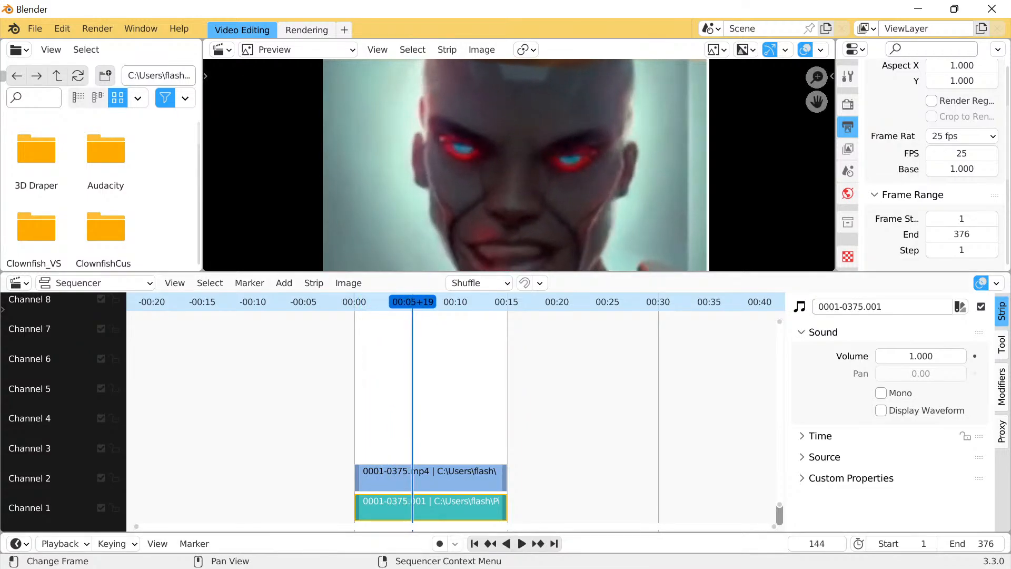
left_click(431, 478)
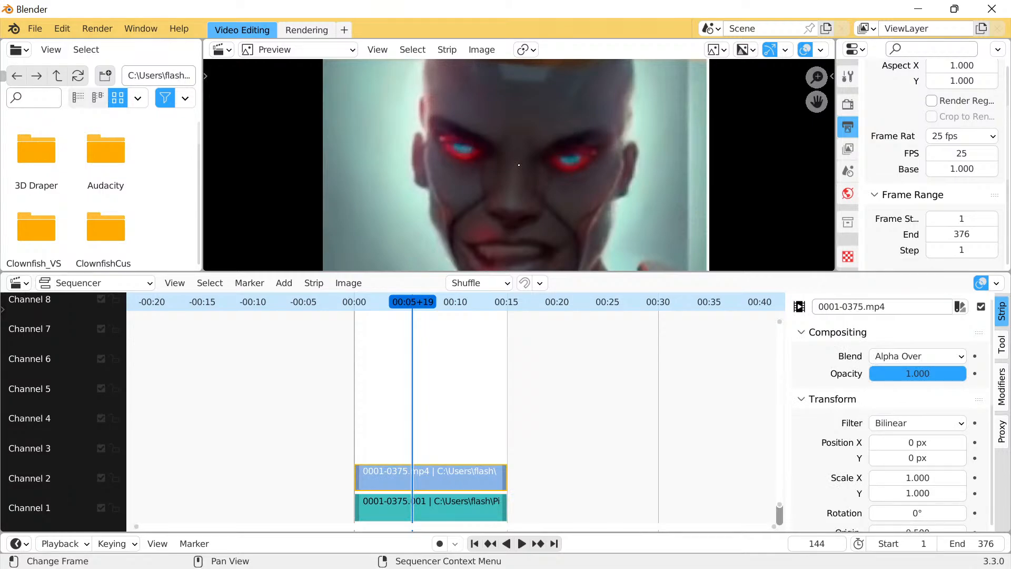
key("space")
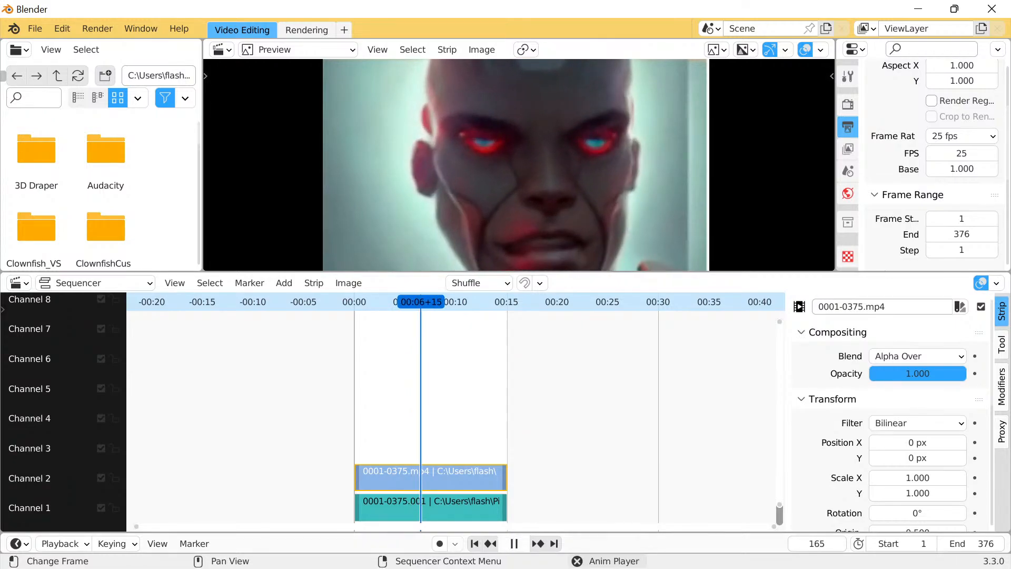
key("space")
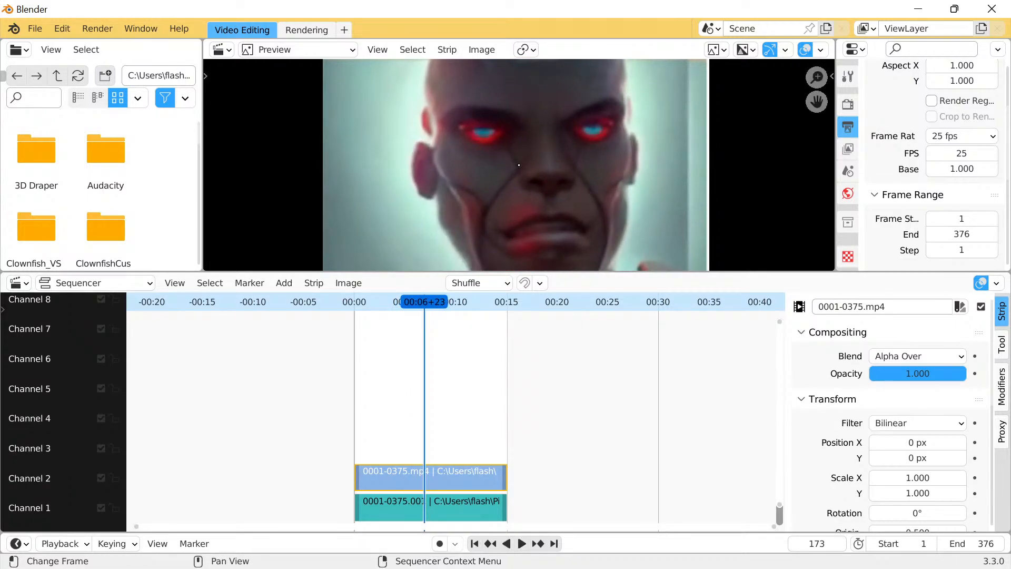
Delete the 0001-0375.001 sound strip, play the sequence briefly, and delete the 0001-0375.mp4 movie strip
left_click(430, 508)
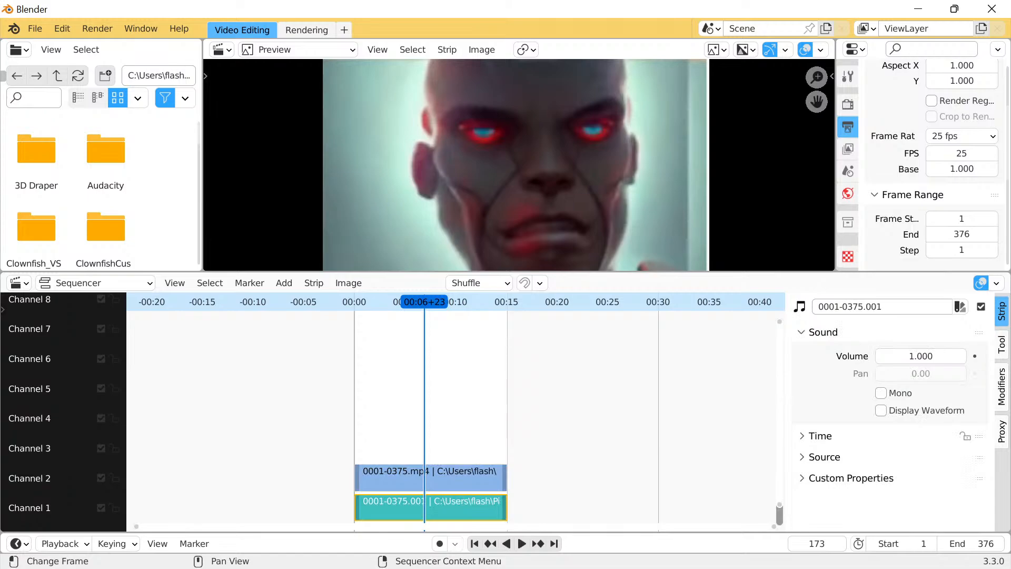
key("Delete")
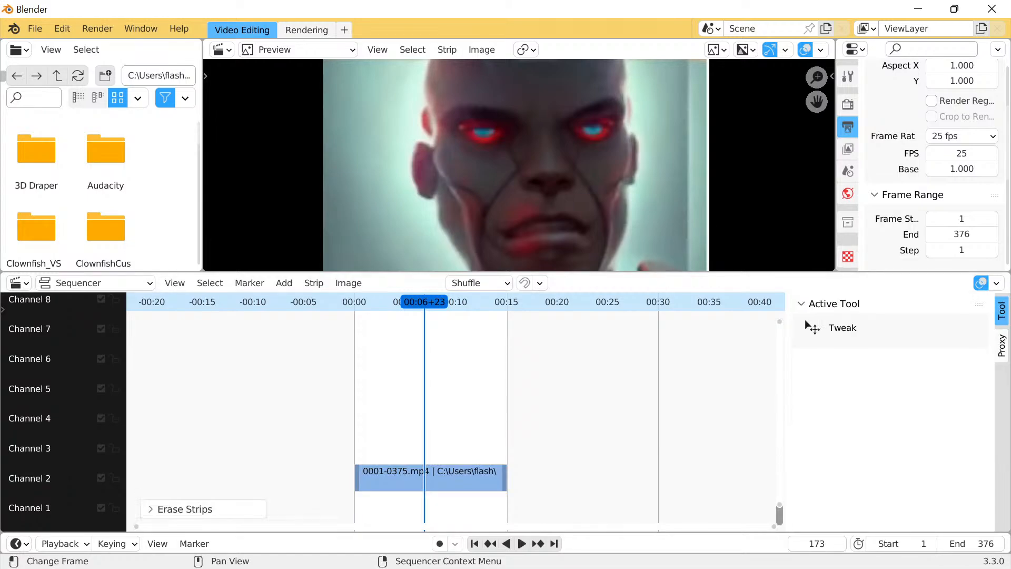
key("space")
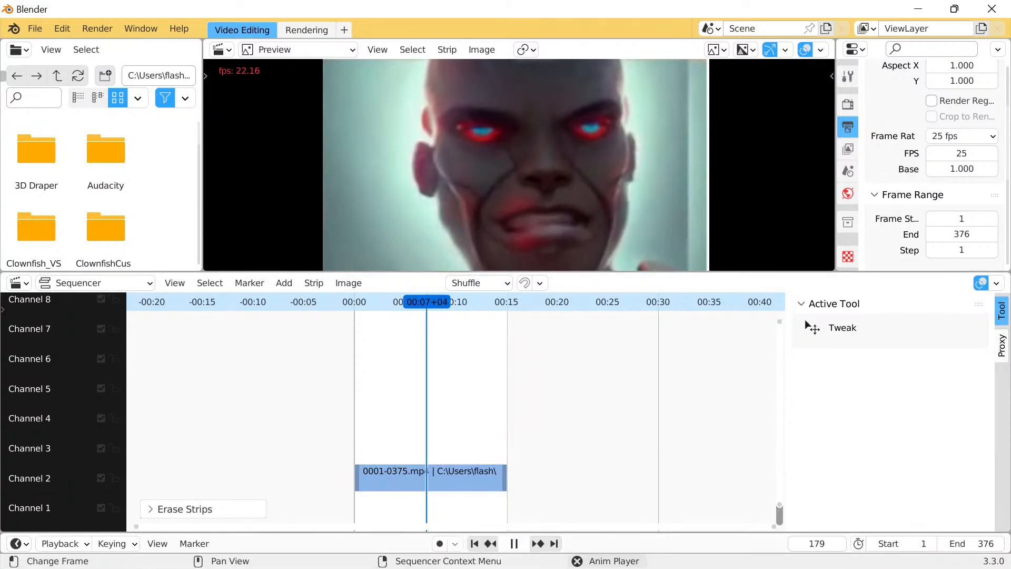
key("space")
mouse_move(433, 301)
left_mouse_down()
mouse_move(354, 302)
mouse_move(416, 302)
left_mouse_up()
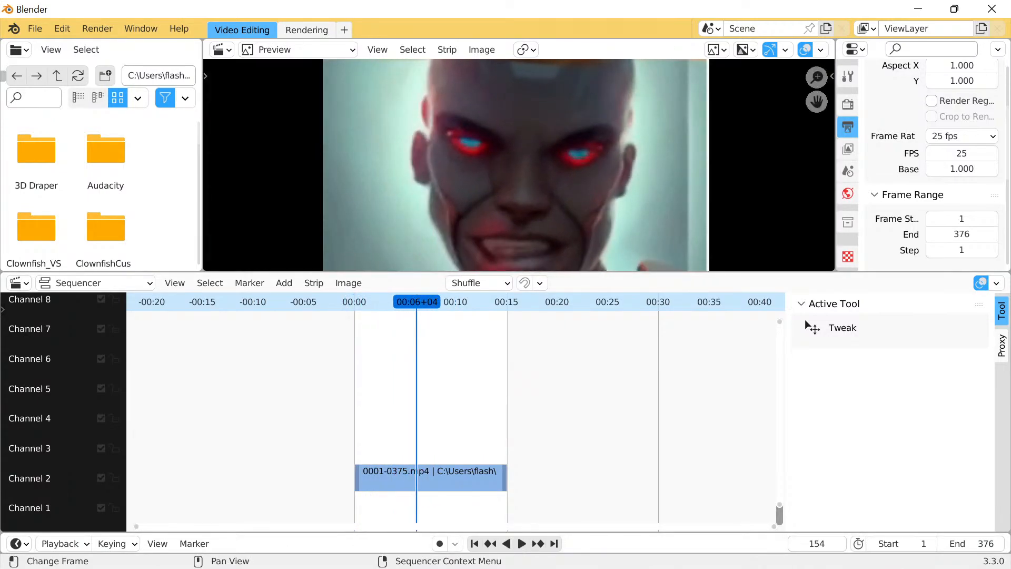
left_click(431, 478)
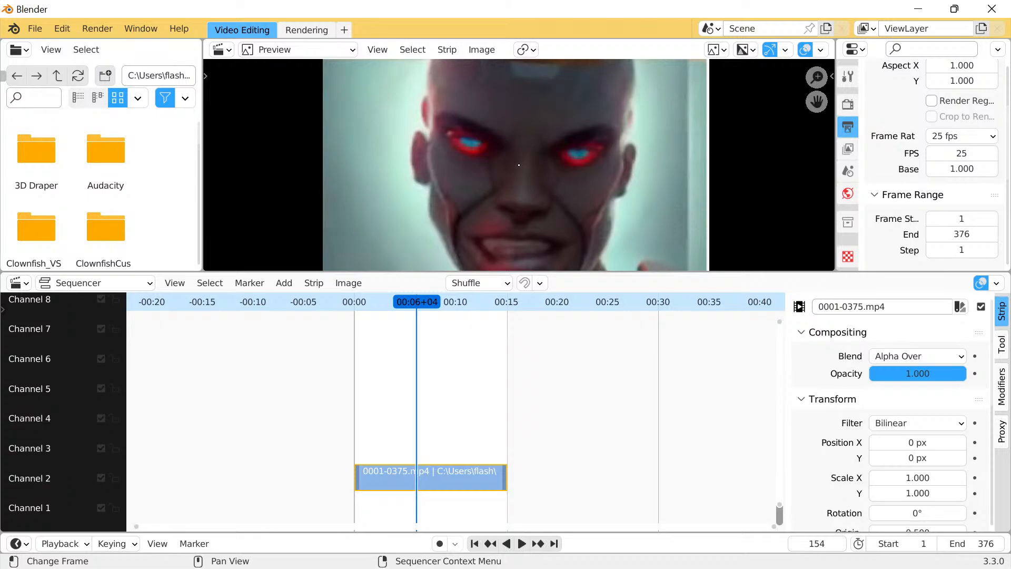
key("Delete")
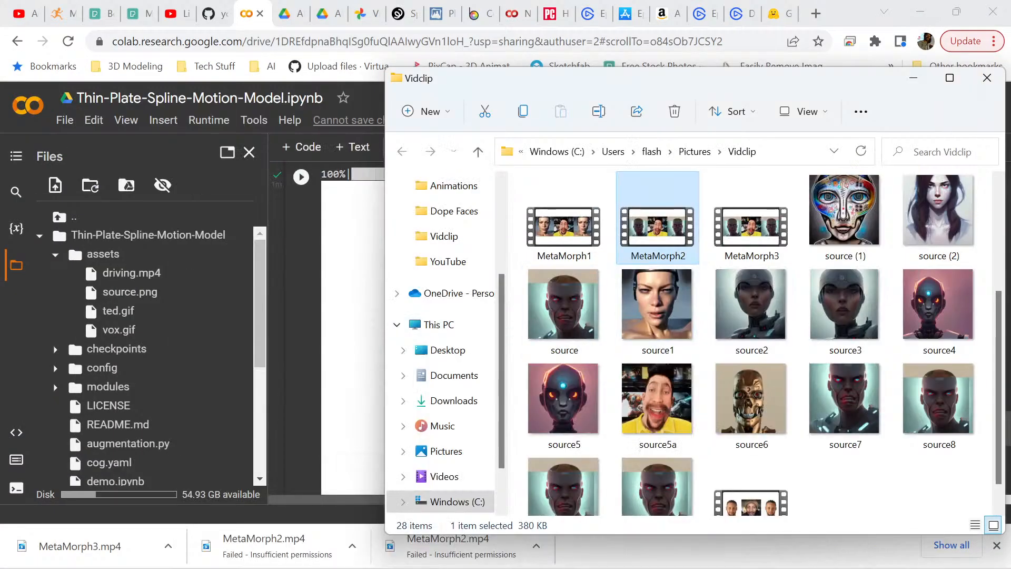
Try again to delete the MetaMorph2 video from the Vidclip folder, retry once, and cancel the deletion
right_click(660, 241)
left_click(806, 259)
left_click(574, 286)
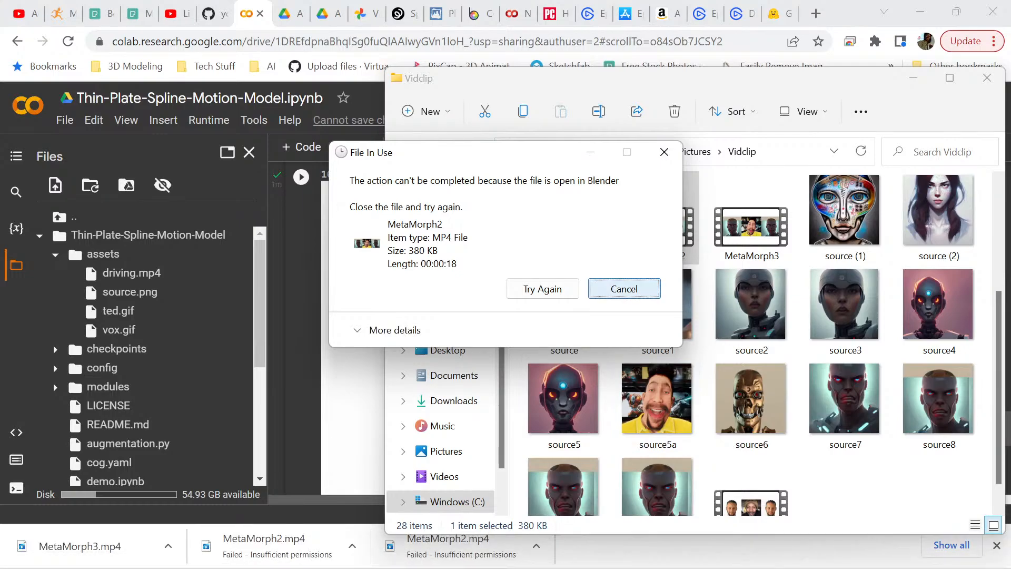
left_click(624, 289)
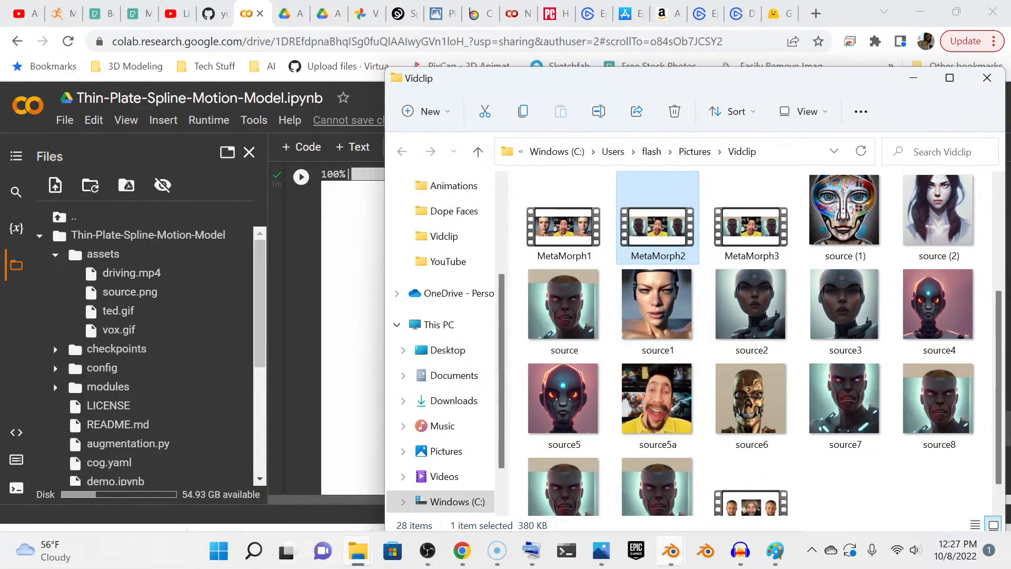
Switch to the other Blender video editing window, delete its MetaMorph2.mp4 movie strip, and minimize the window
mouse_move(670, 551)
left_click(188, 485)
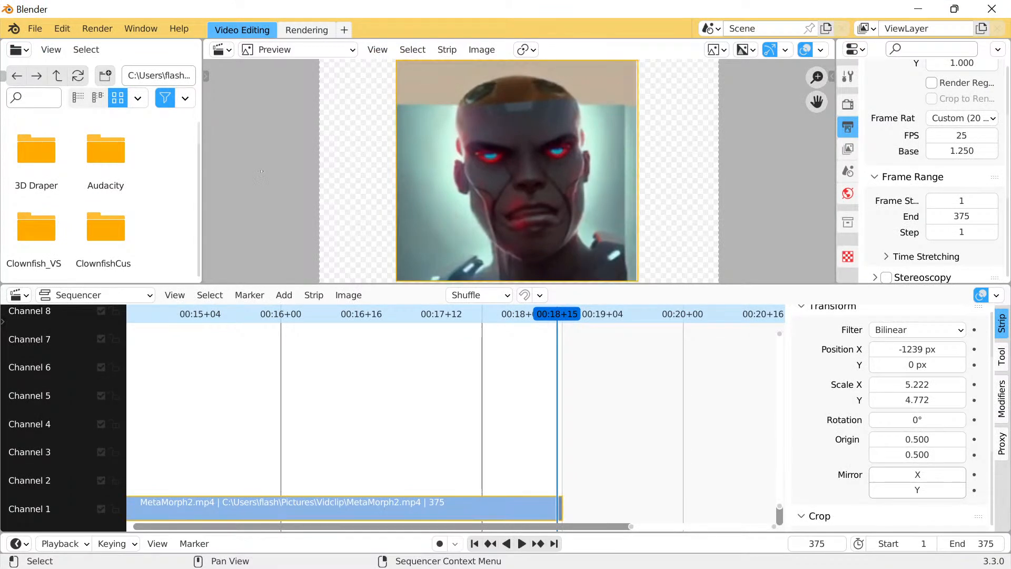
key("Delete")
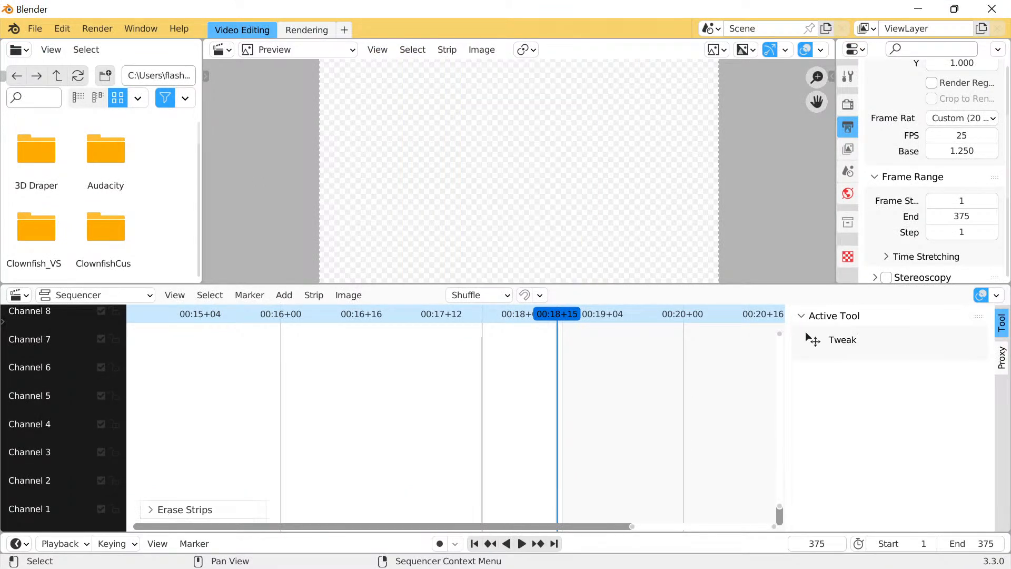
left_click(918, 9)
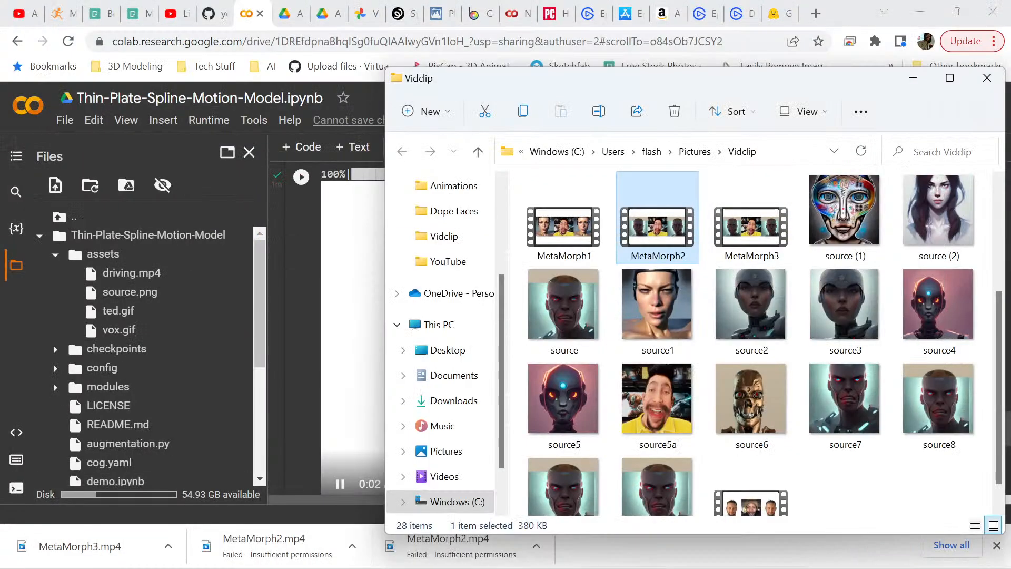
Delete the MetaMorph2 video from the Vidclip folder and minimize the folder window
right_click(672, 236)
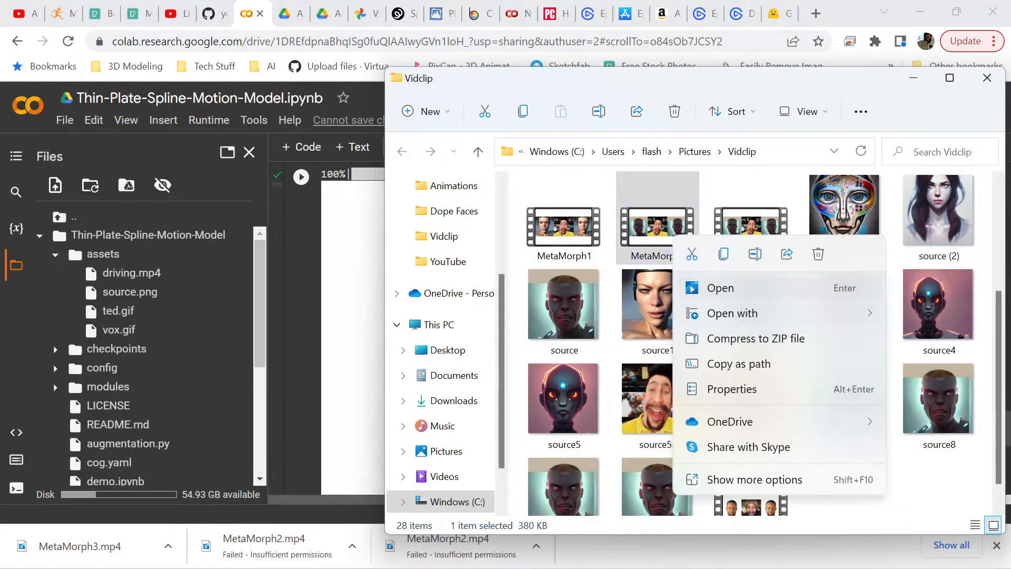
left_click(818, 254)
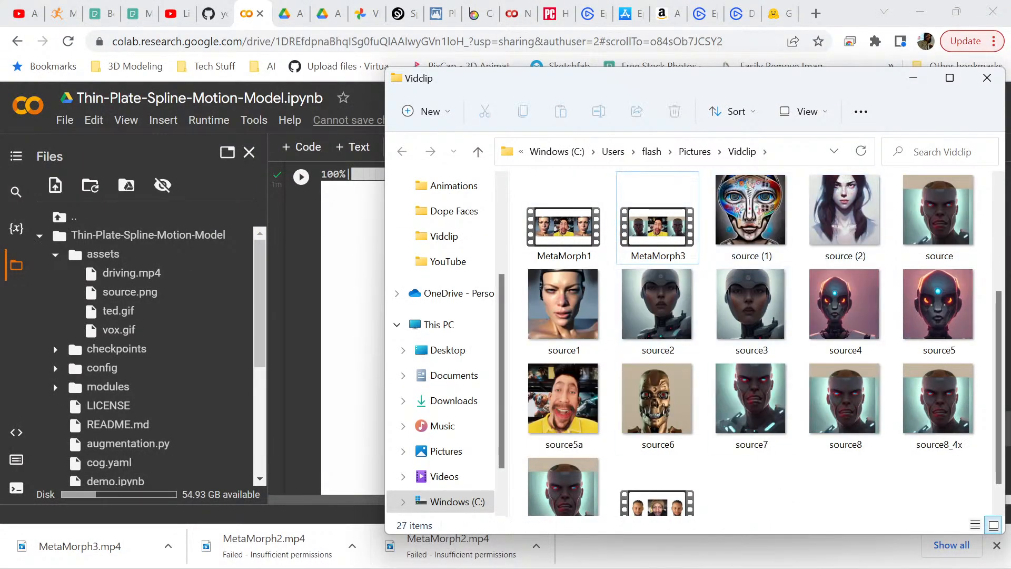
left_click(913, 78)
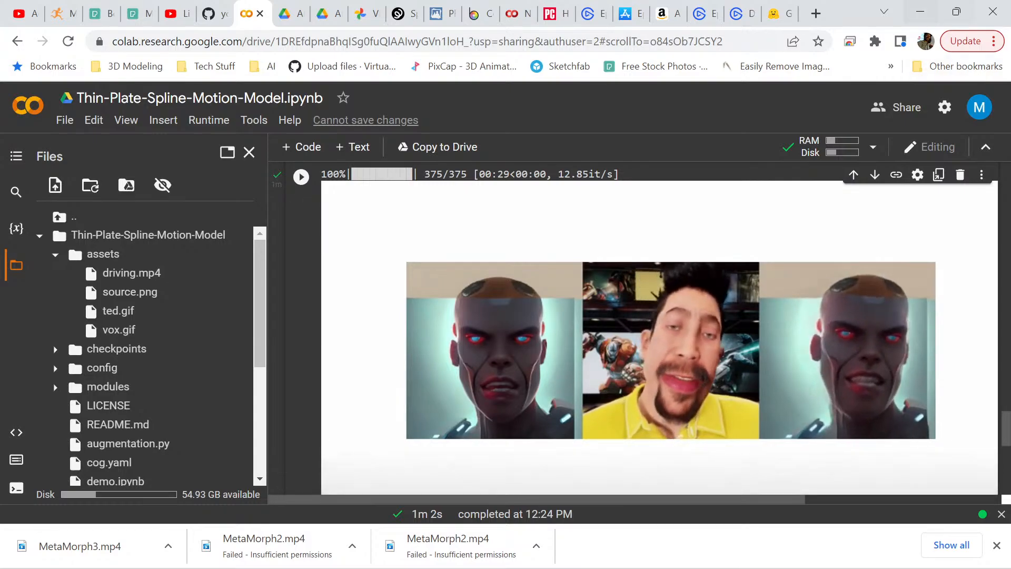
Switch to the Blender video editing window with the 376-frame range and return the playhead to frame 1
left_click(920, 12)
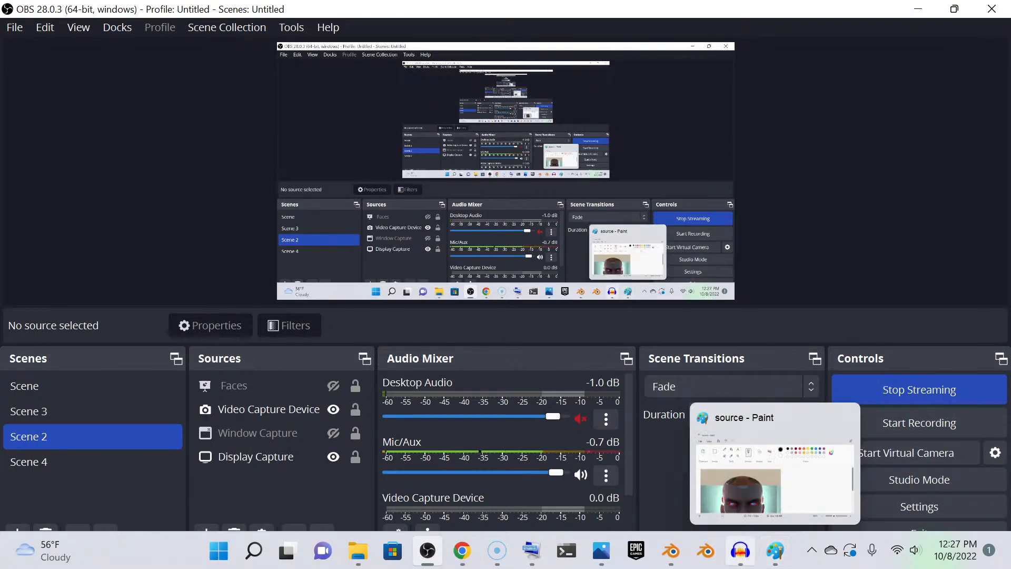
mouse_move(671, 550)
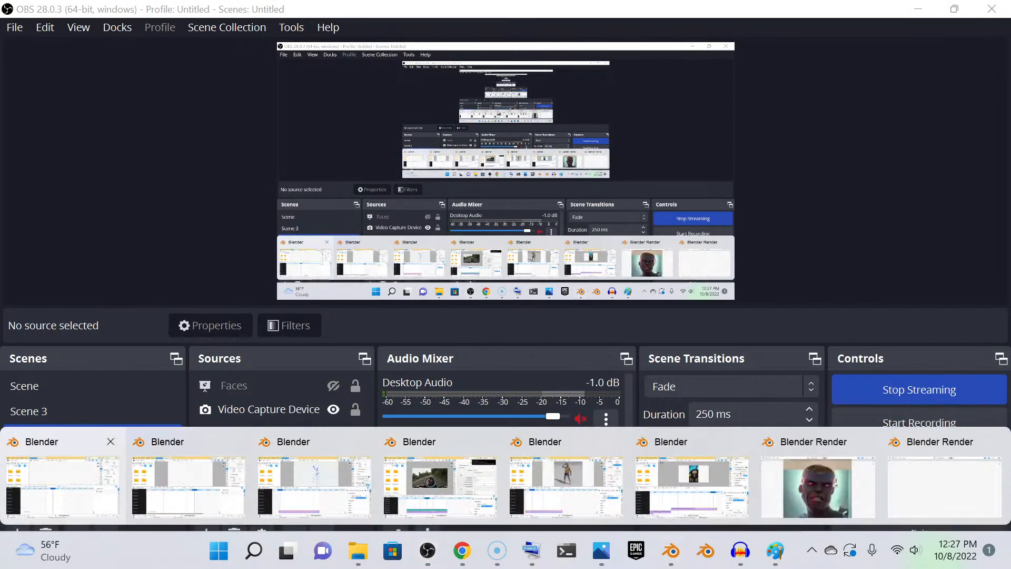
left_click(63, 484)
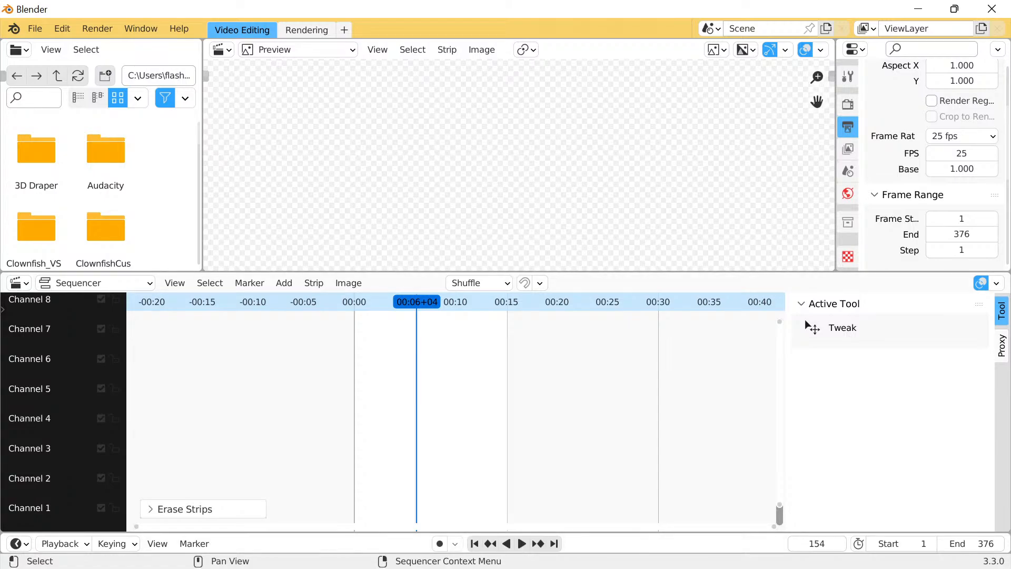
left_click(554, 544)
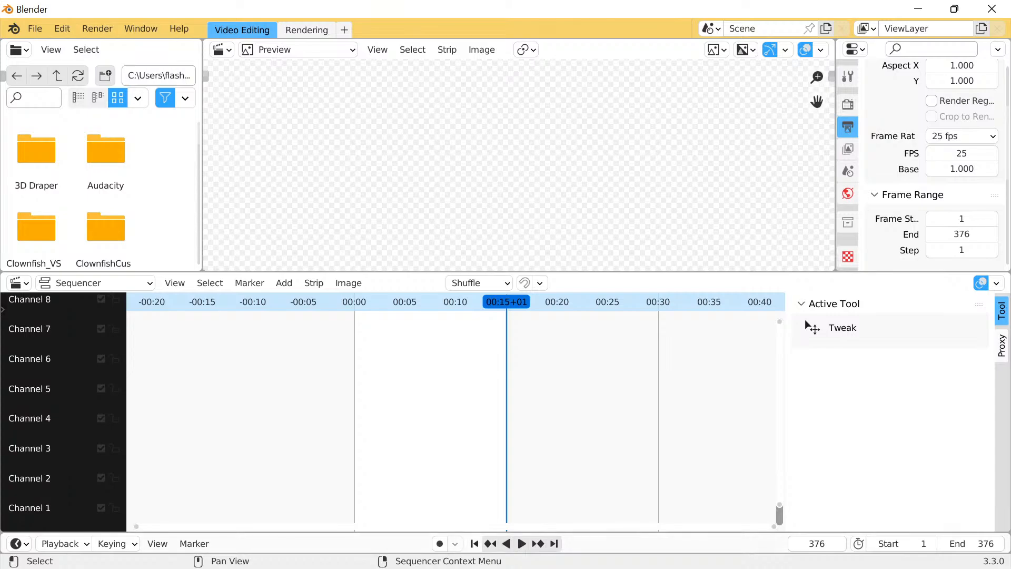
left_click(475, 543)
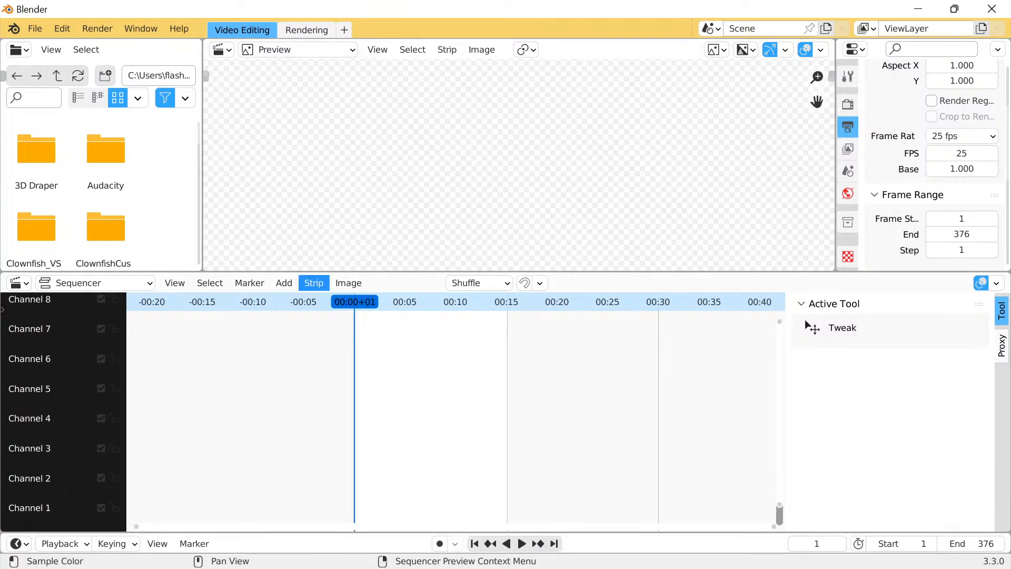
Add MetaMorph3.mp4 from the Vidclip folder as a movie strip in channel 1, starting at frame 1
left_click(284, 283)
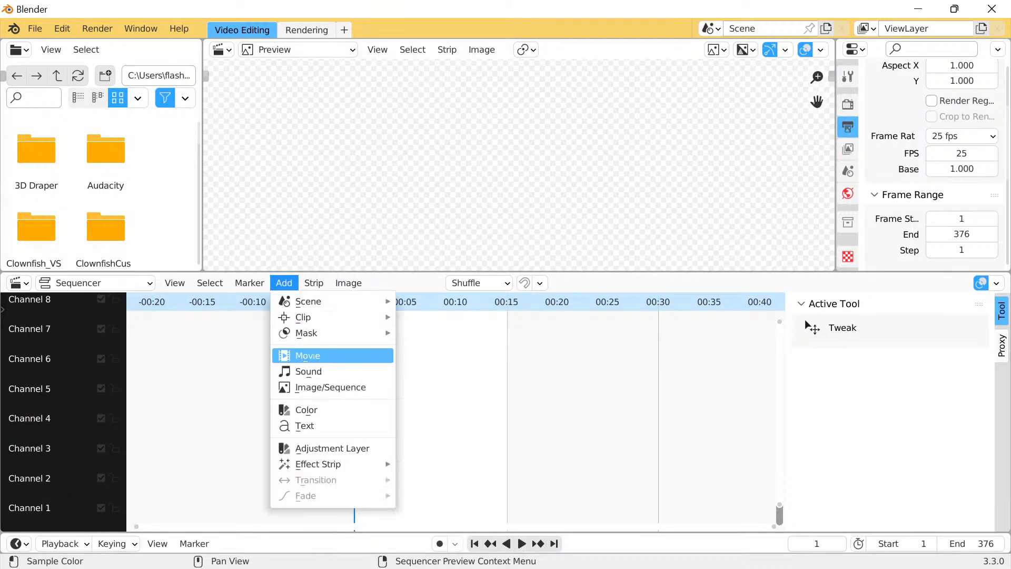
left_click(307, 356)
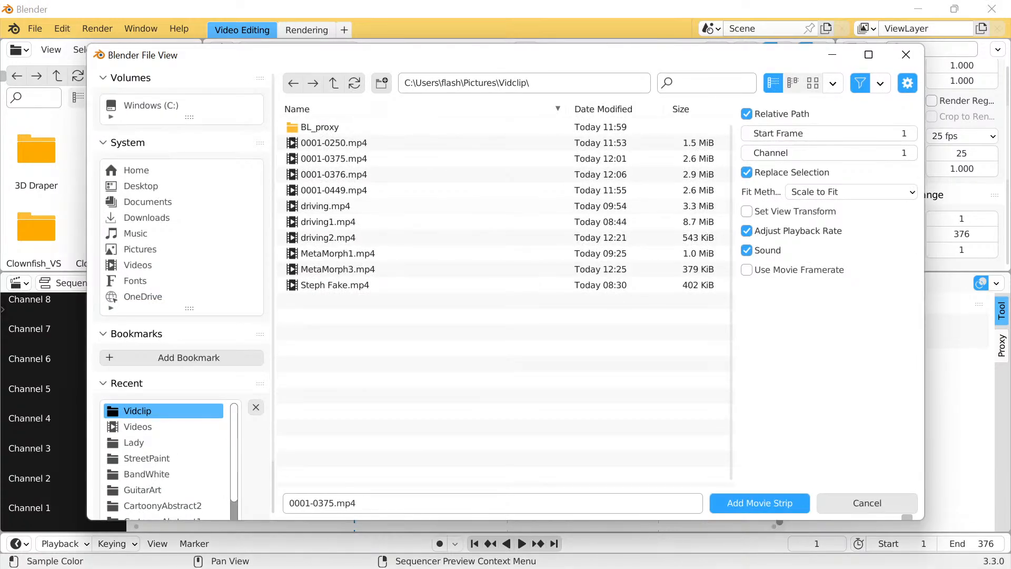
left_click(338, 269)
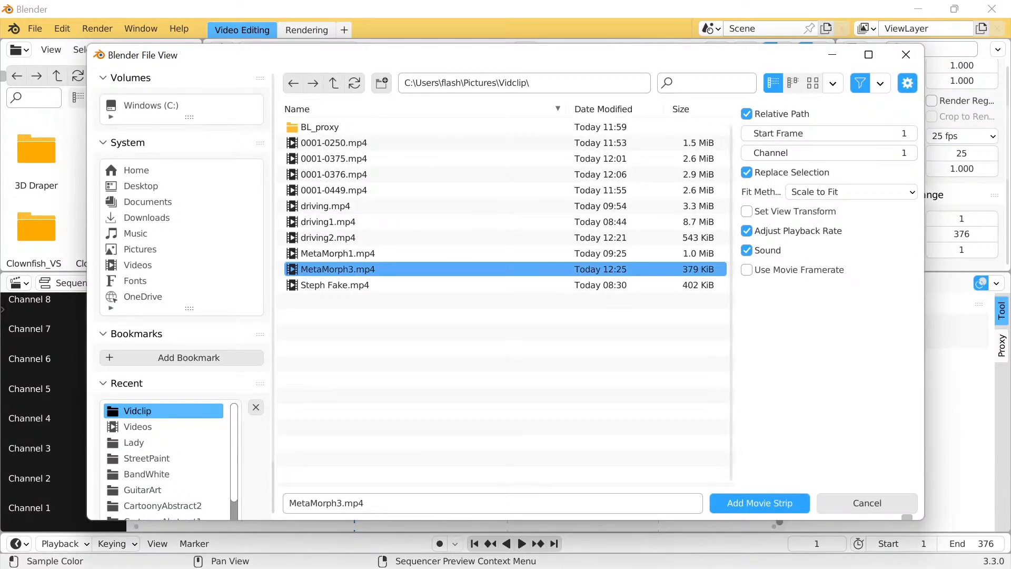
left_click(759, 503)
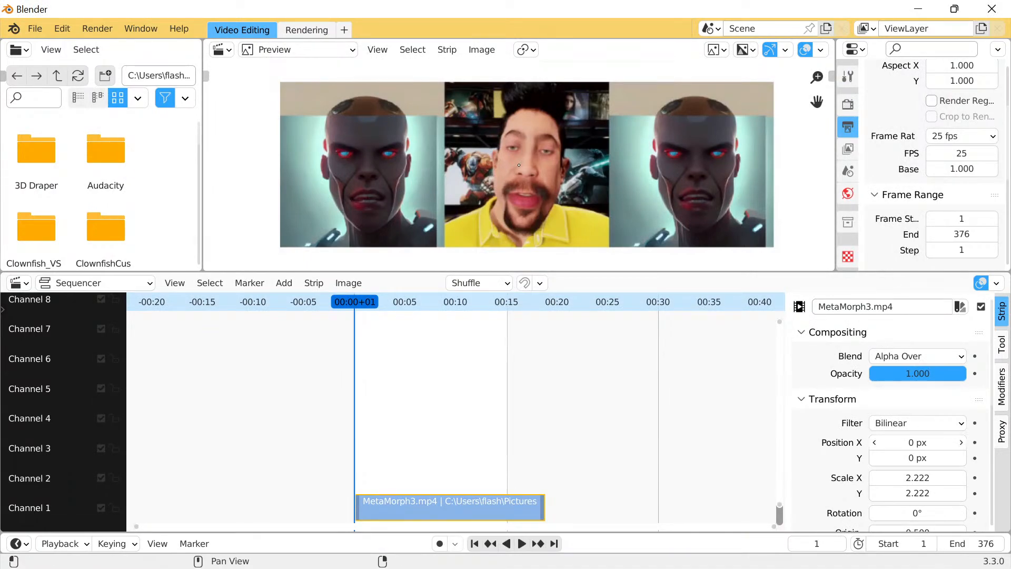
Set the MetaMorph3.mp4 strip's Position X to -687 px, Scale X to 3.092 and Scale Y to 2.852
left_click_drag(918, 442, 723, 442)
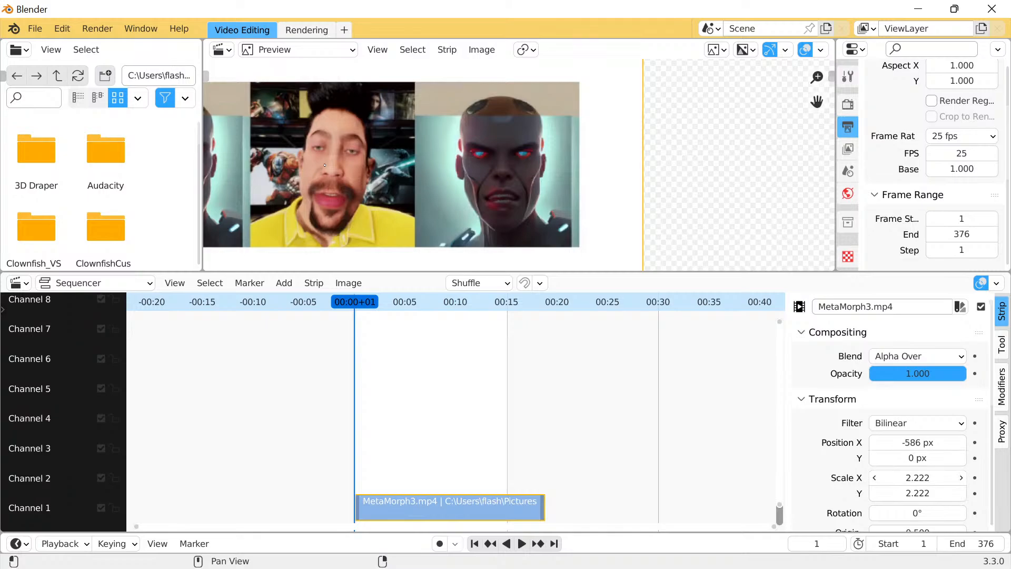
left_click_drag(918, 477, 984, 479)
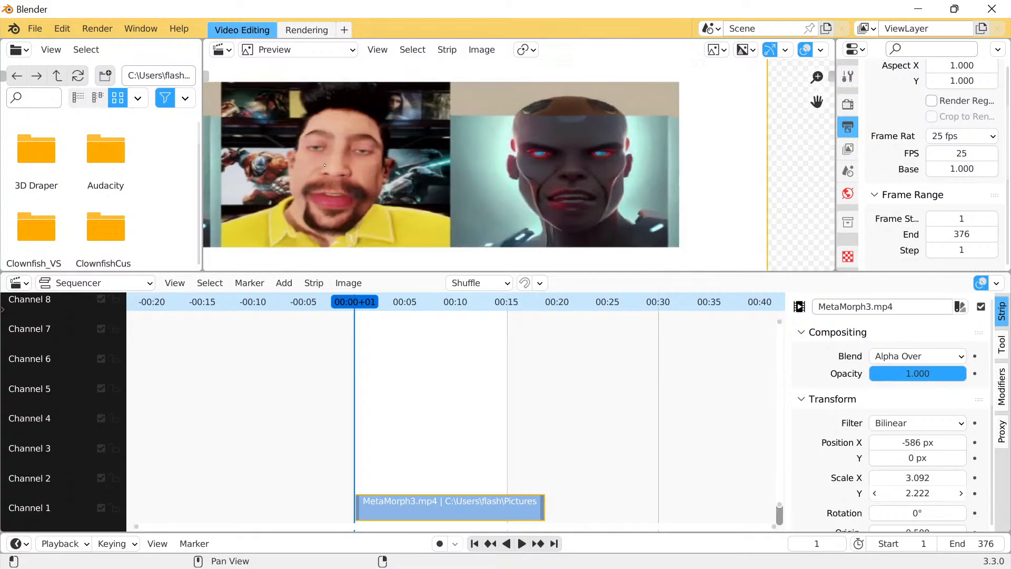
left_click_drag(917, 493, 962, 493)
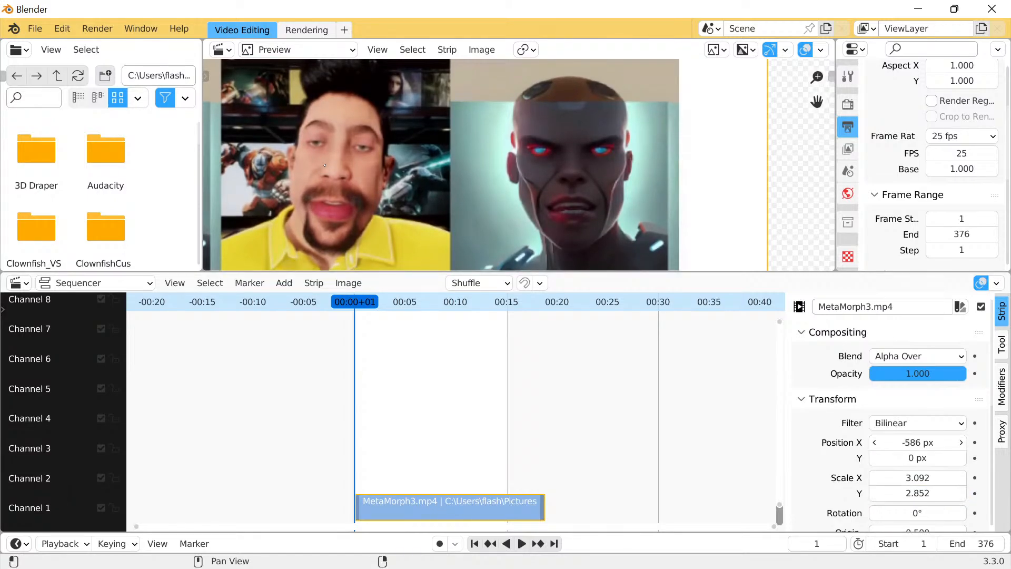
left_click_drag(917, 442, 864, 443)
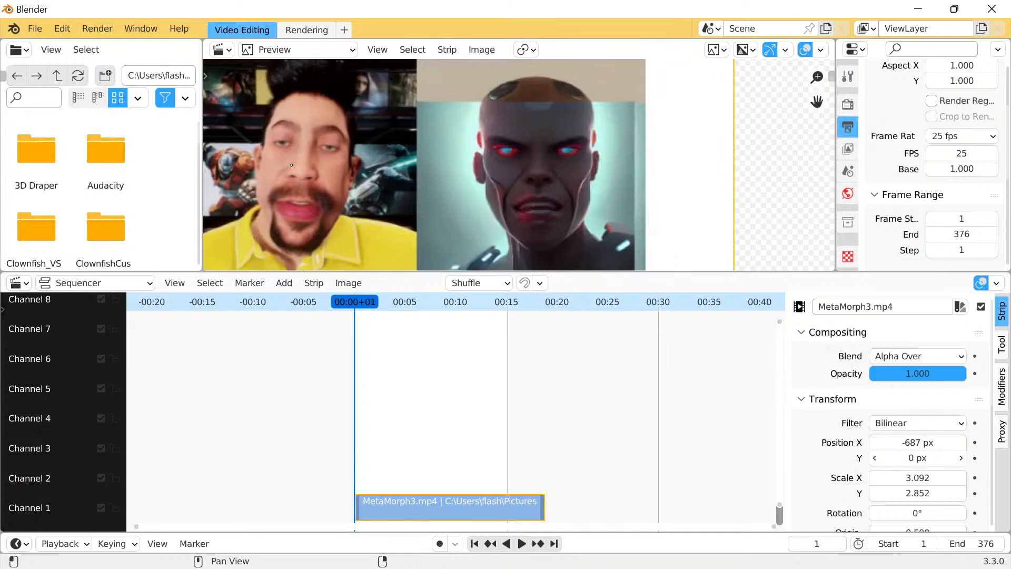
Crop the MetaMorph3.mp4 strip to the animated robot face with 555 px off the left and 86 px off the right
scroll(917, 458, "down", 8)
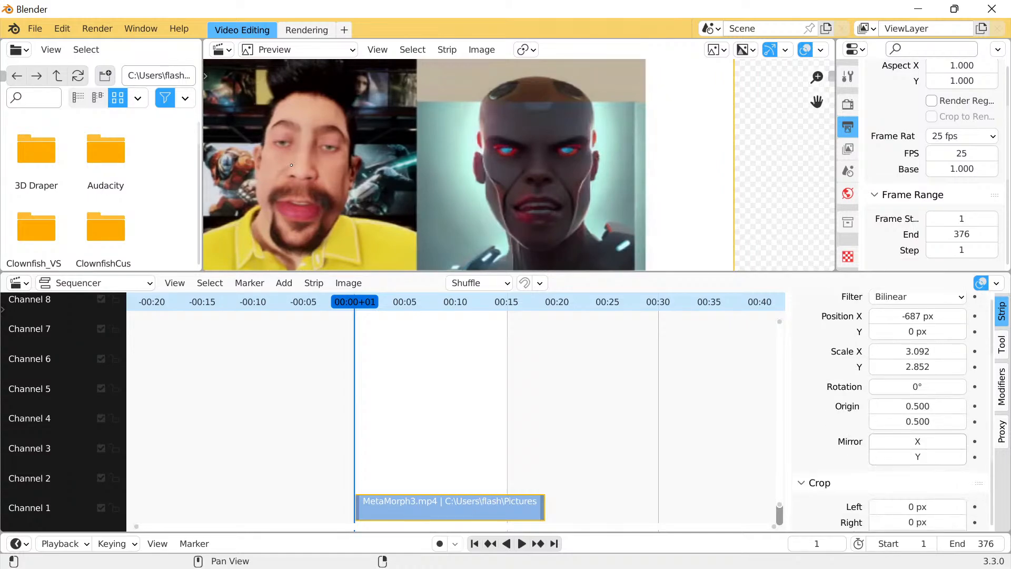
left_click_drag(917, 443, 987, 443)
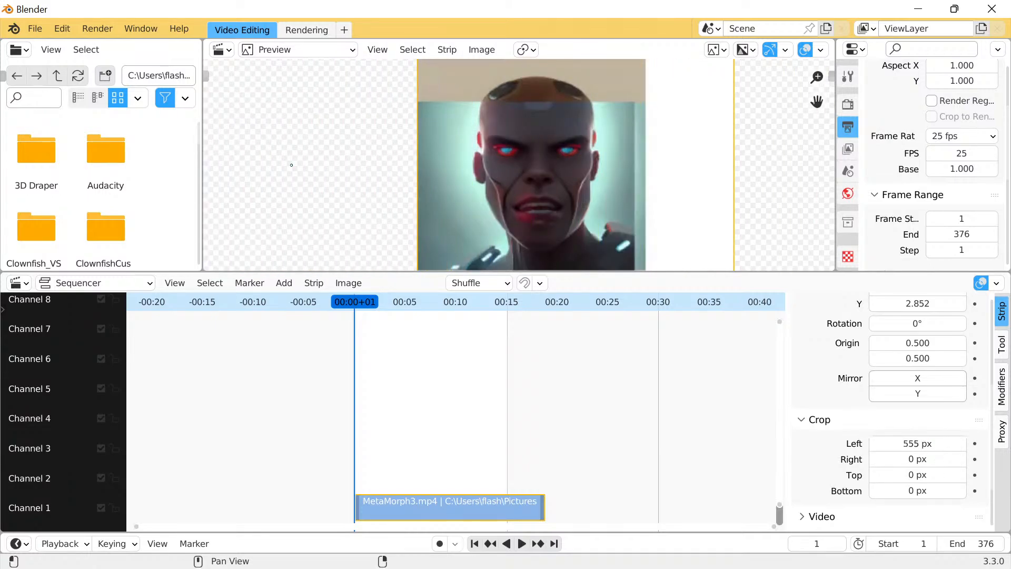
left_click_drag(917, 458, 955, 458)
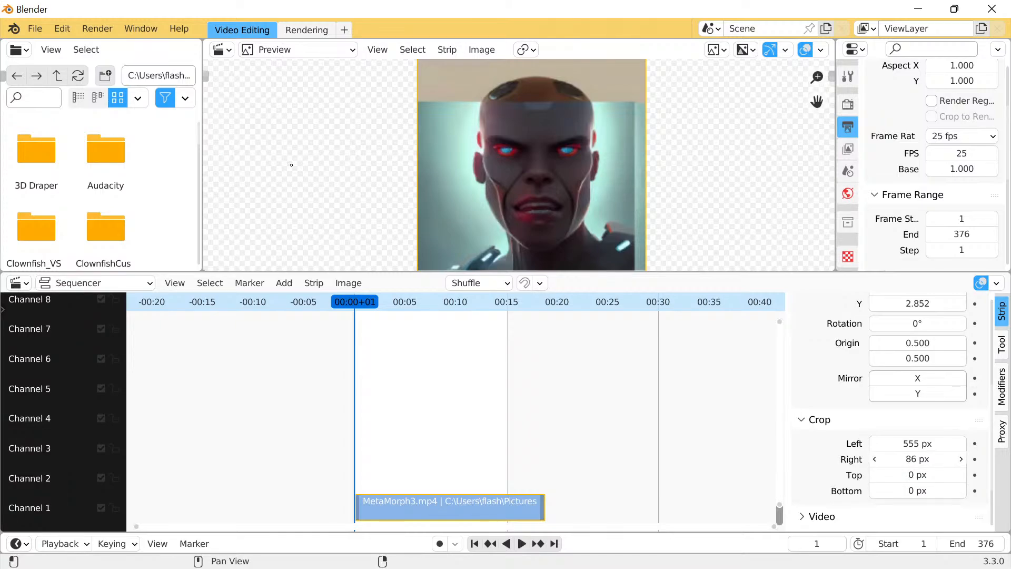
left_click(918, 444)
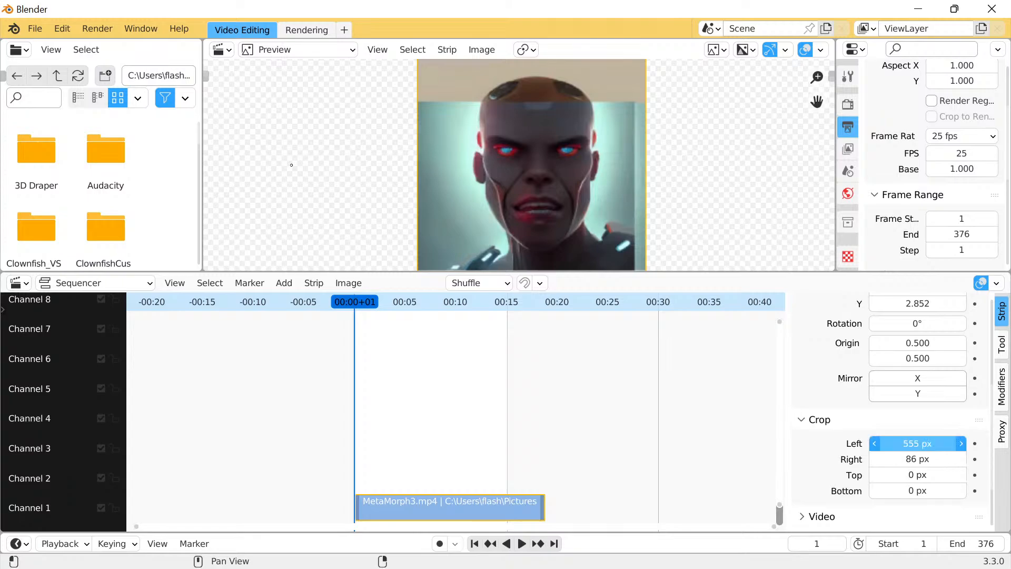
key("Return")
Enlarge the cropped strip to Scale X 4.922 and Y 4.952, and center the face with Position X -1163 px
scroll(895, 411, "up", 5)
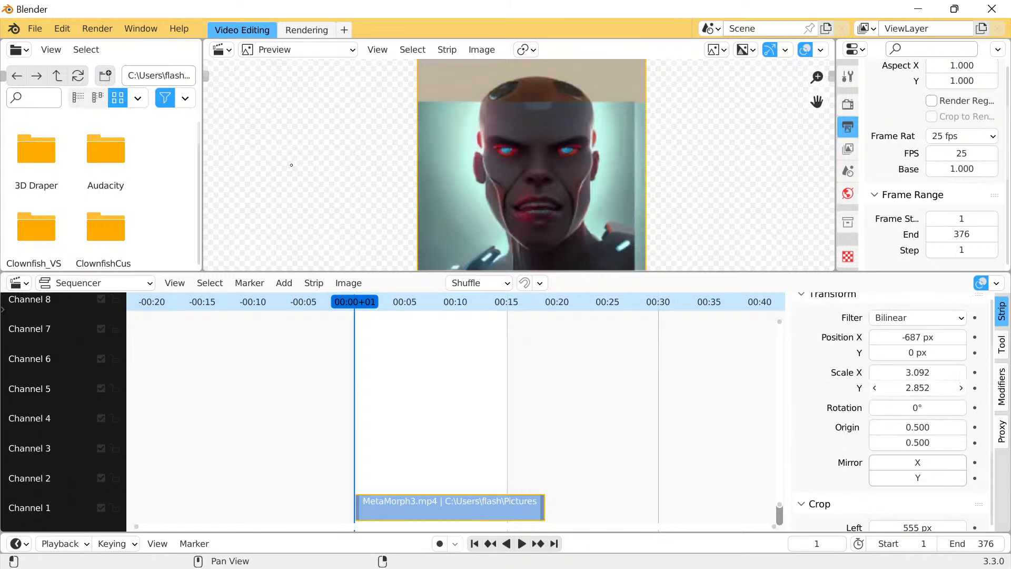
mouse_move(918, 358)
left_mouse_down()
mouse_move(884, 358)
mouse_move(901, 358)
left_mouse_up()
key("Home")
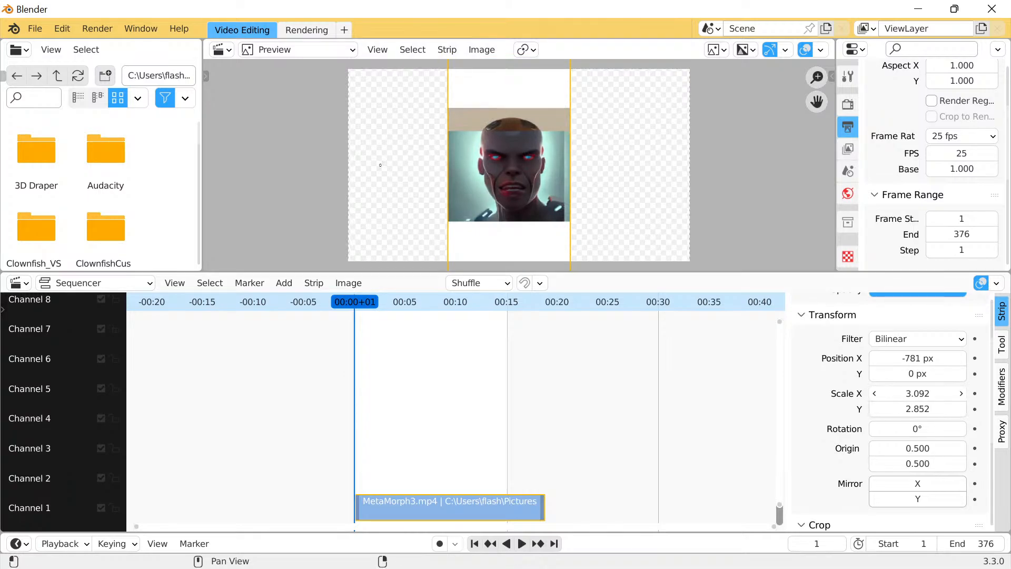
left_click(917, 393)
mouse_move(917, 393)
left_mouse_down()
mouse_move(972, 394)
mouse_move(937, 408)
mouse_move(966, 408)
mouse_move(922, 408)
mouse_move(924, 393)
mouse_move(937, 393)
left_mouse_up()
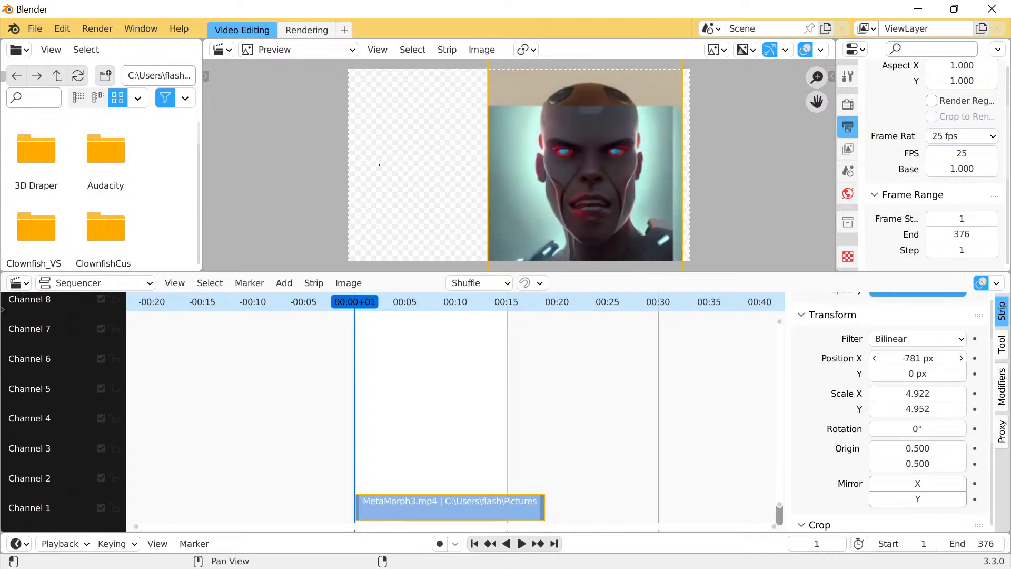
left_click_drag(917, 358, 876, 358)
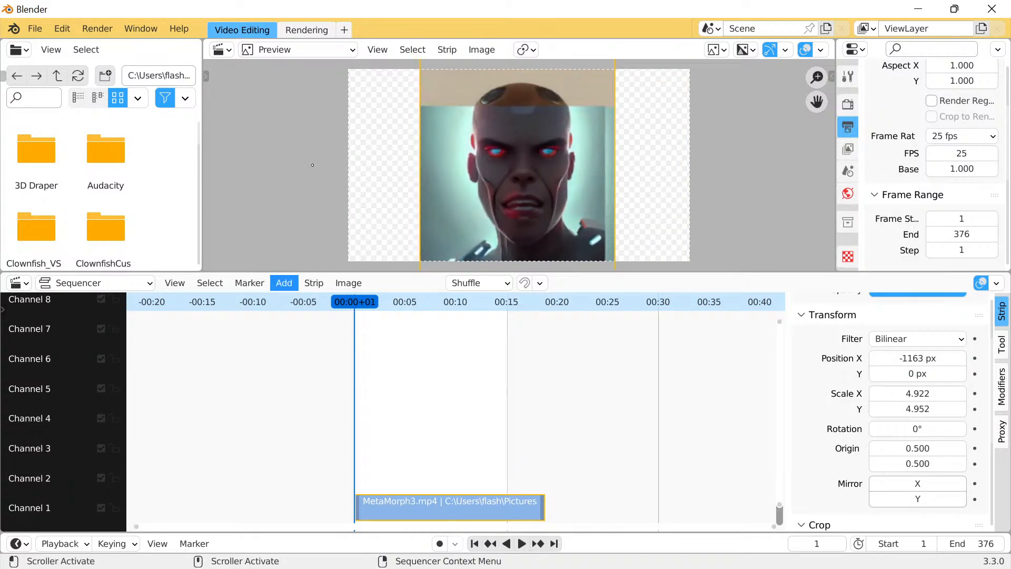
Add MetaMorph.mp3 from the Vidclip folder as a sound strip starting at frame 1
left_click(283, 283)
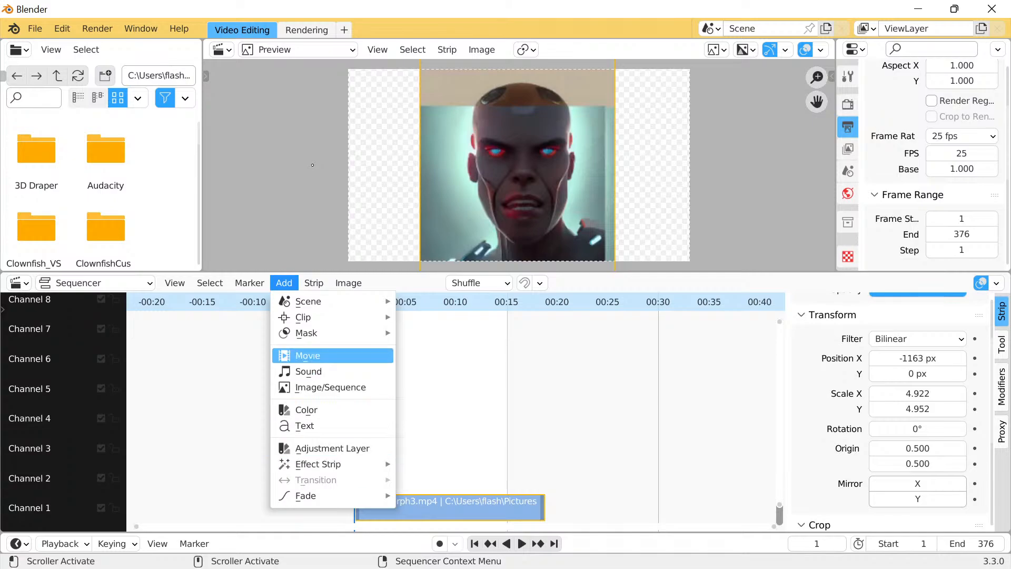
left_click(309, 371)
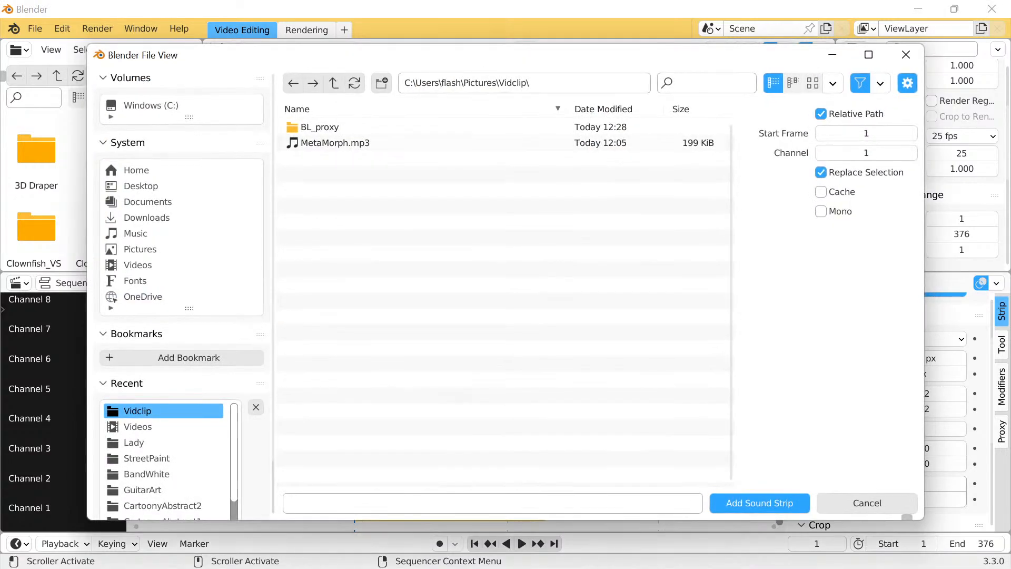
left_click(337, 143)
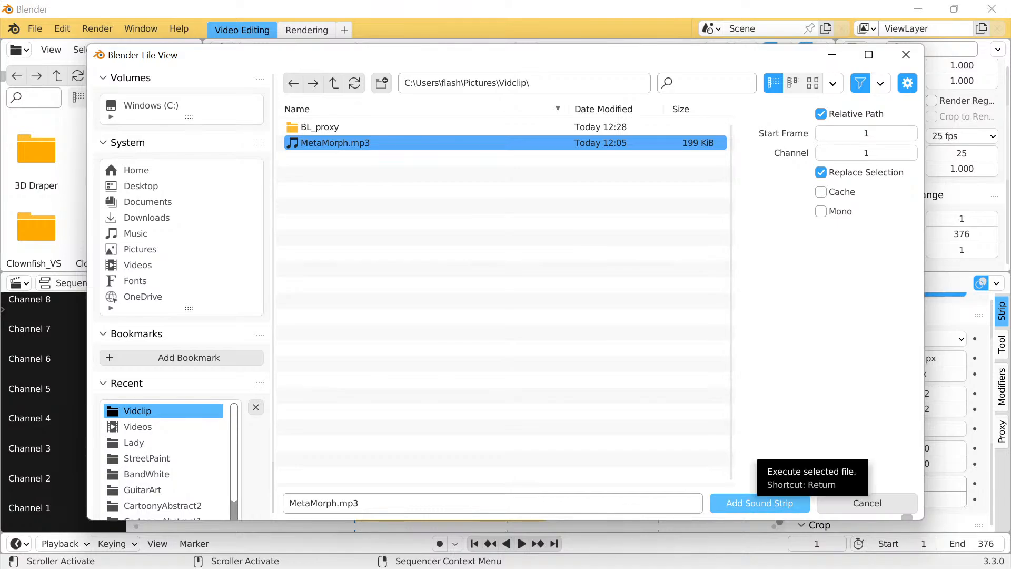
left_click(760, 503)
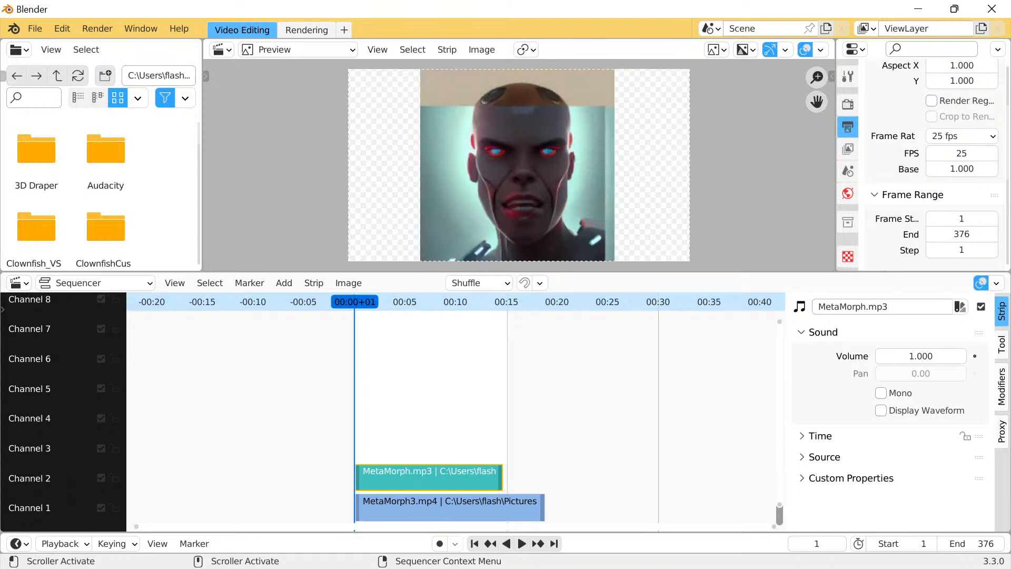
Replace the MetaMorph3.mp4 strip with a fresh import on channel 1 with Adjust Playback Rate off, and preview it with the sound
left_click(450, 509)
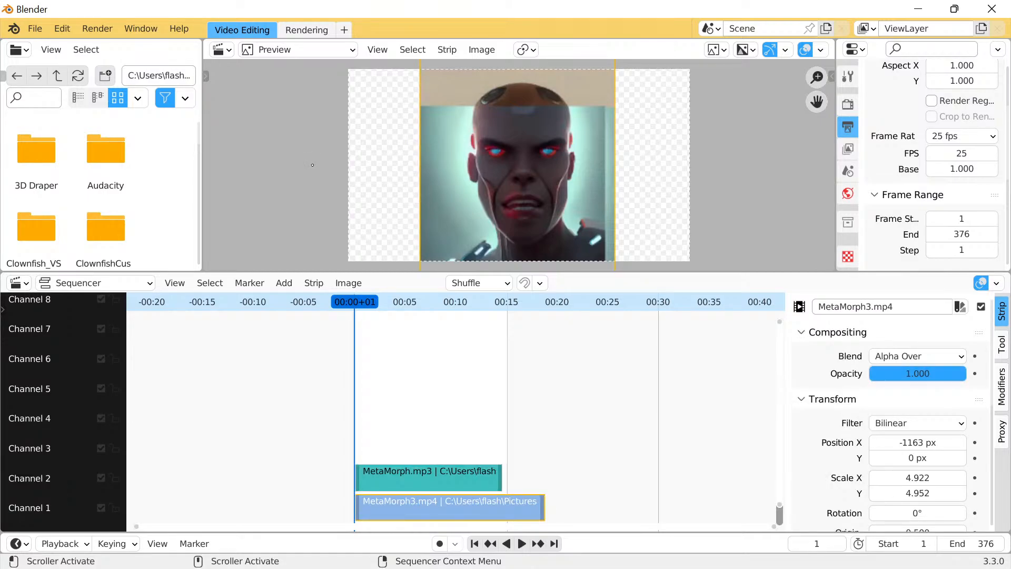
key("Delete")
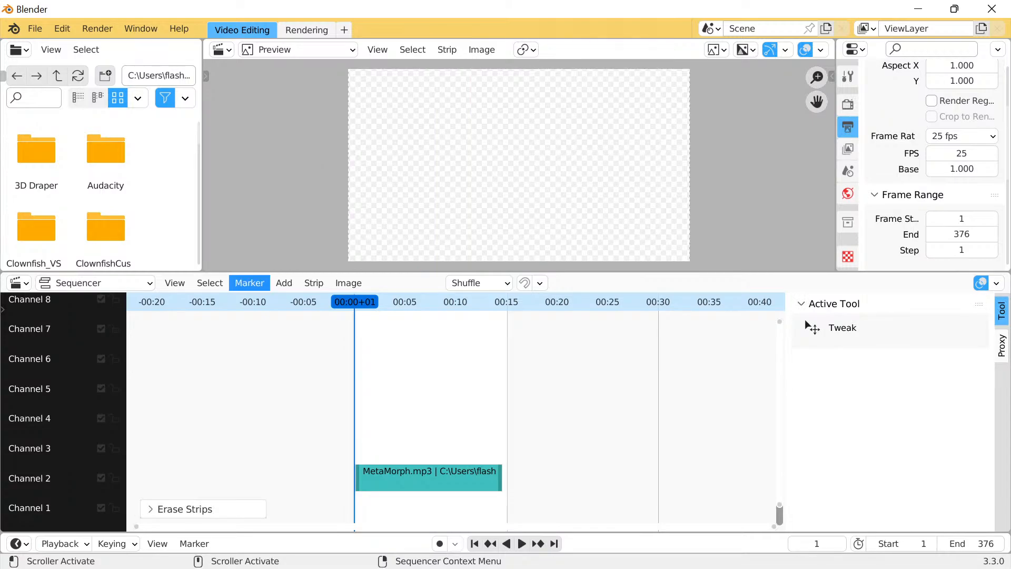
left_click(284, 283)
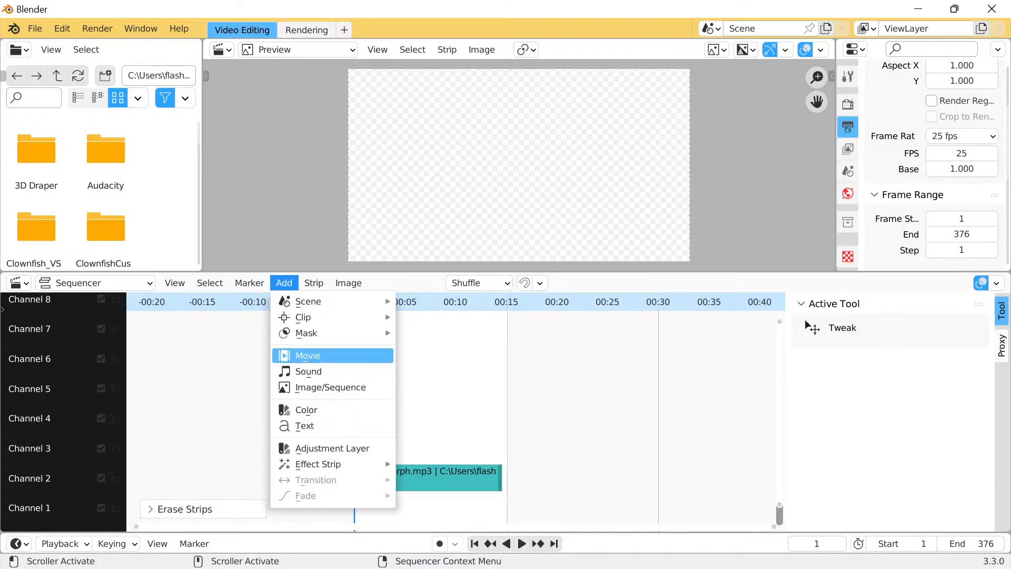
left_click(308, 356)
left_click(338, 269)
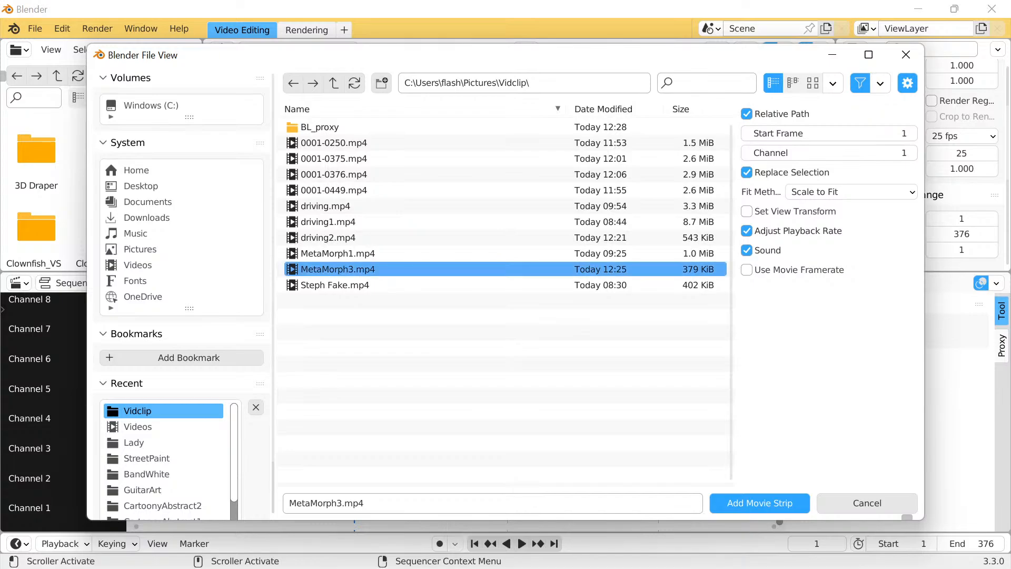
left_click(747, 230)
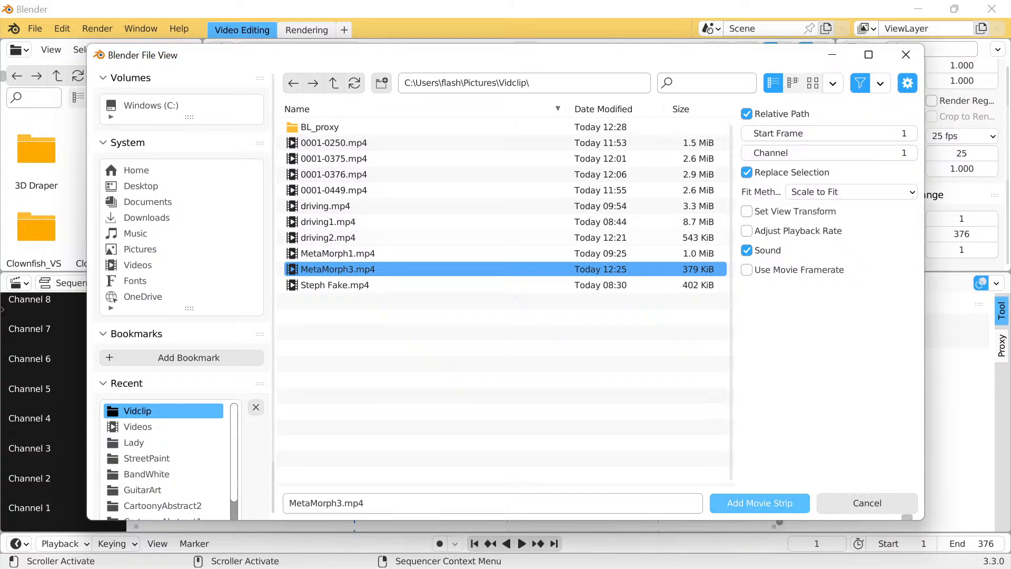
left_click(759, 503)
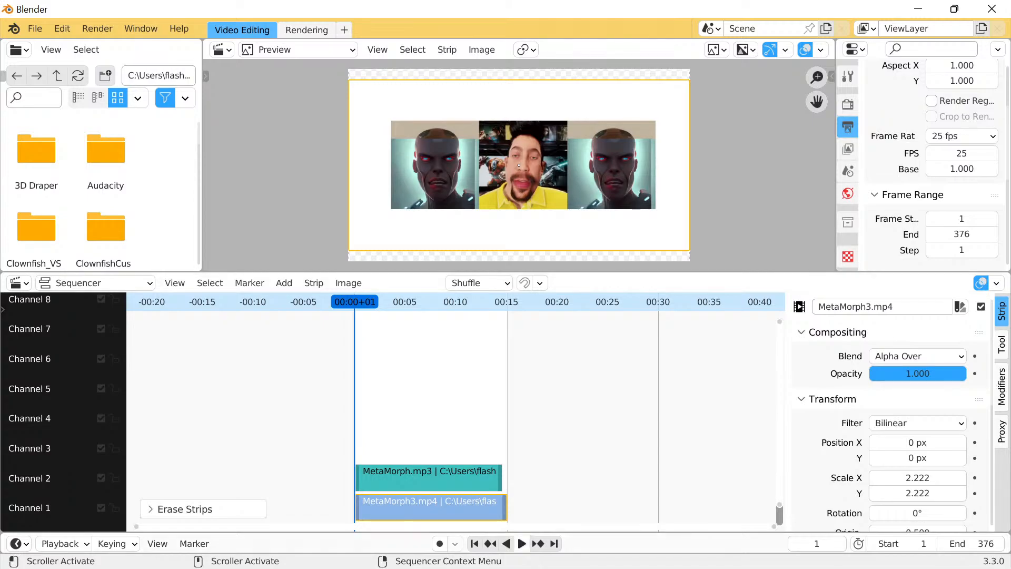
left_click(521, 544)
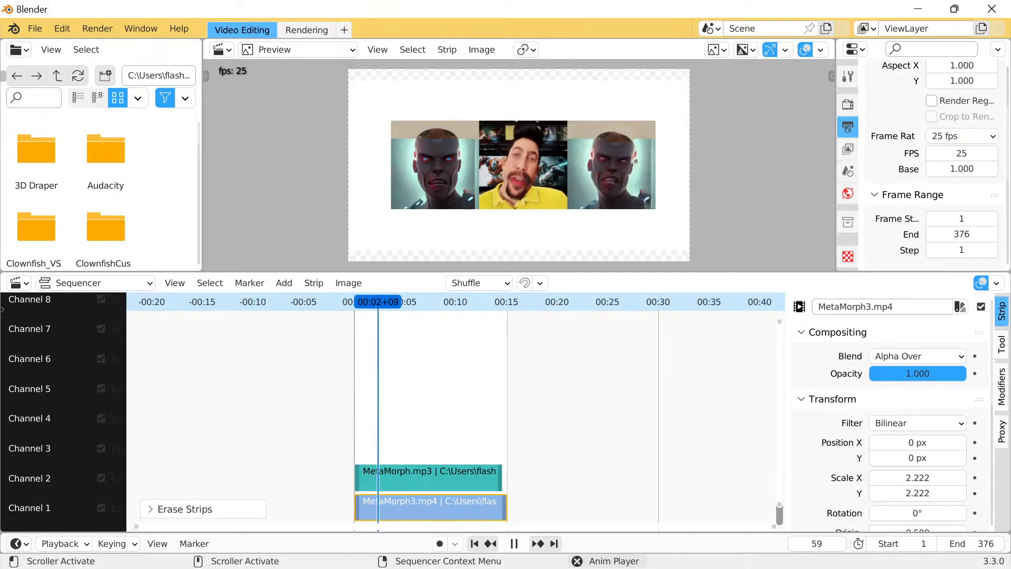
key("space")
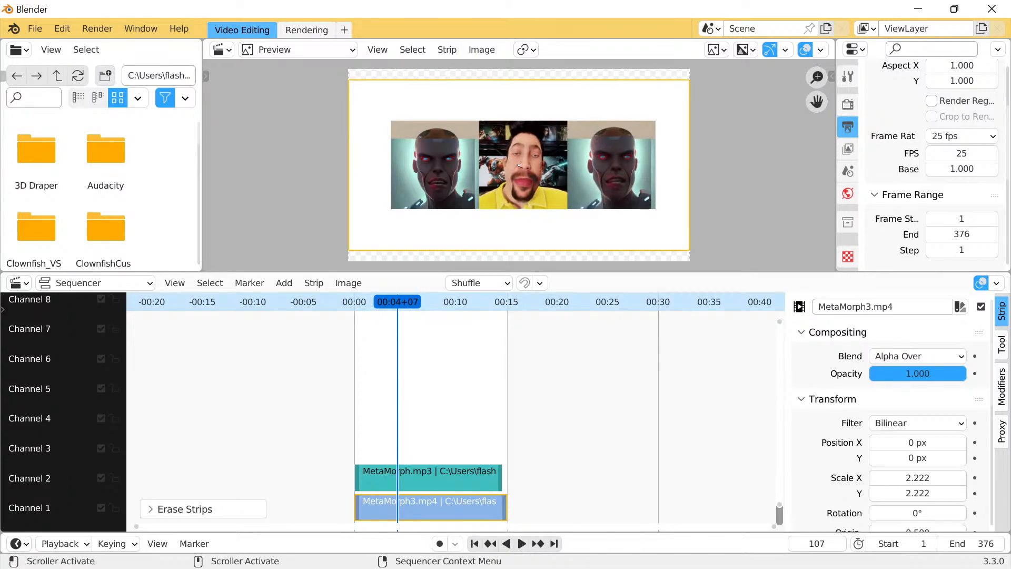
Enlarge the MetaMorph3.mp4 strip to Scale X 5.492 and Y 4.802, and shift it to Position X -1292 px
left_click(519, 165)
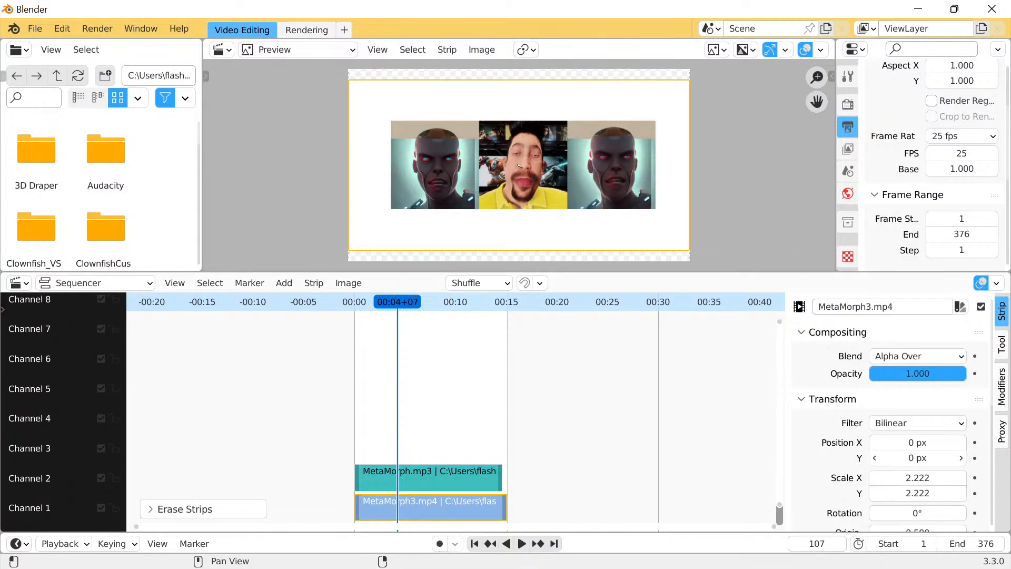
scroll(917, 408, "down", 4)
left_click_drag(918, 393, 984, 393)
left_click_drag(917, 409, 977, 409)
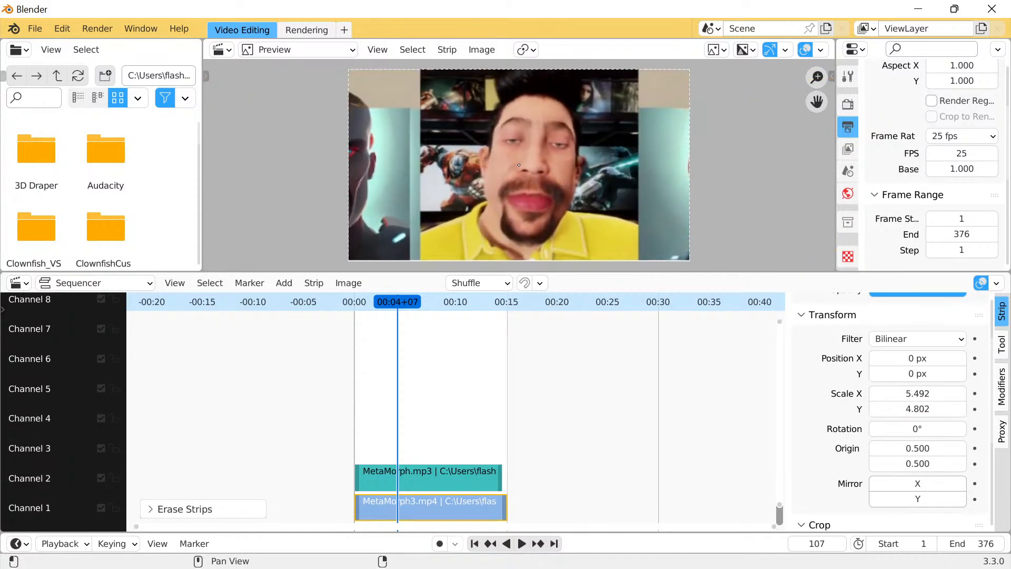
left_click_drag(917, 358, 853, 358)
left_click_drag(275, 165, 289, 165)
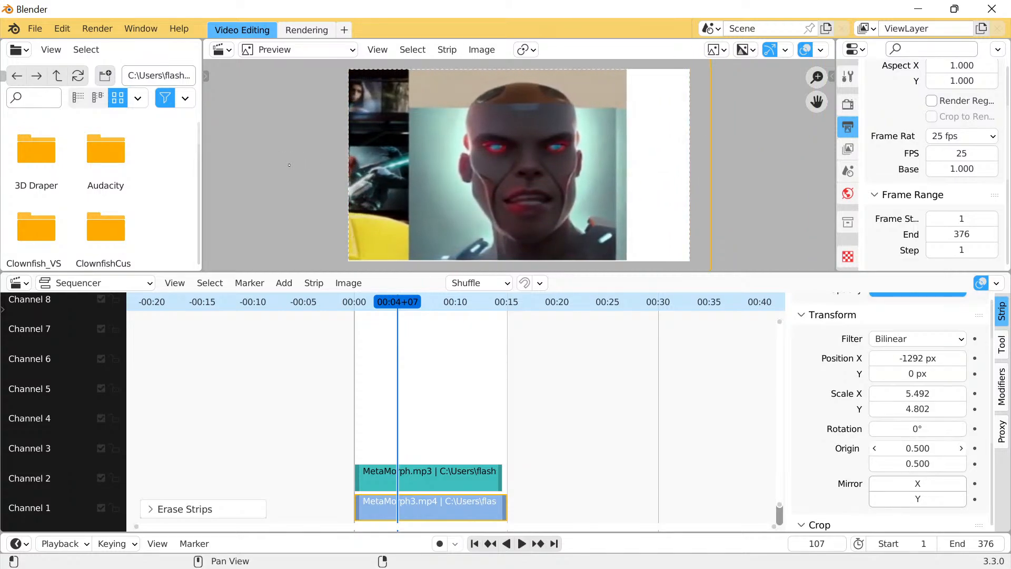
Crop the MetaMorph3.mp4 strip by 554 px off the left and 9 px off the top, and set Scale Y to 4.952
scroll(917, 466, "down", 4)
left_click_drag(917, 465, 943, 464)
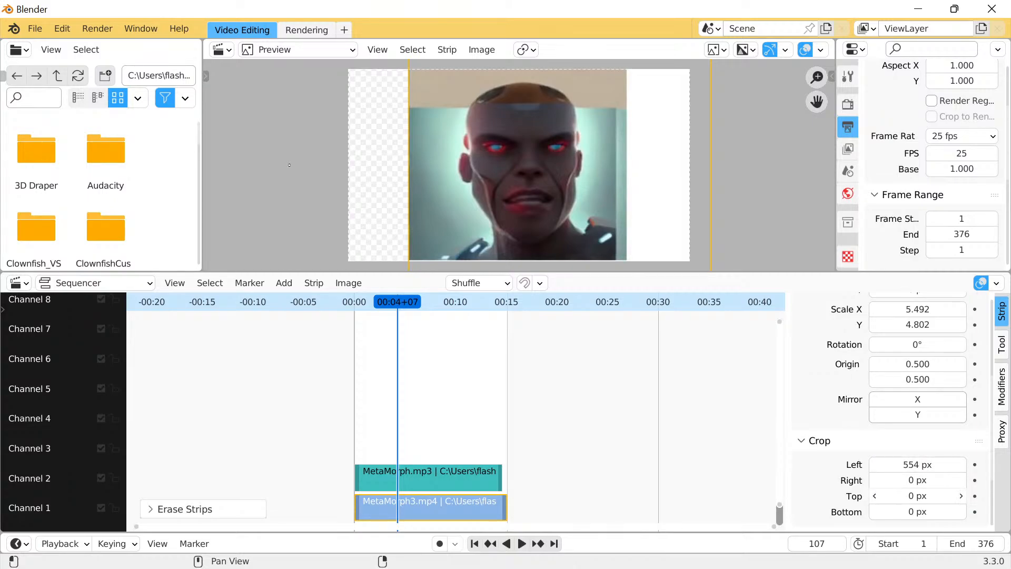
left_click_drag(917, 496, 932, 495)
left_click_drag(917, 324, 918, 324)
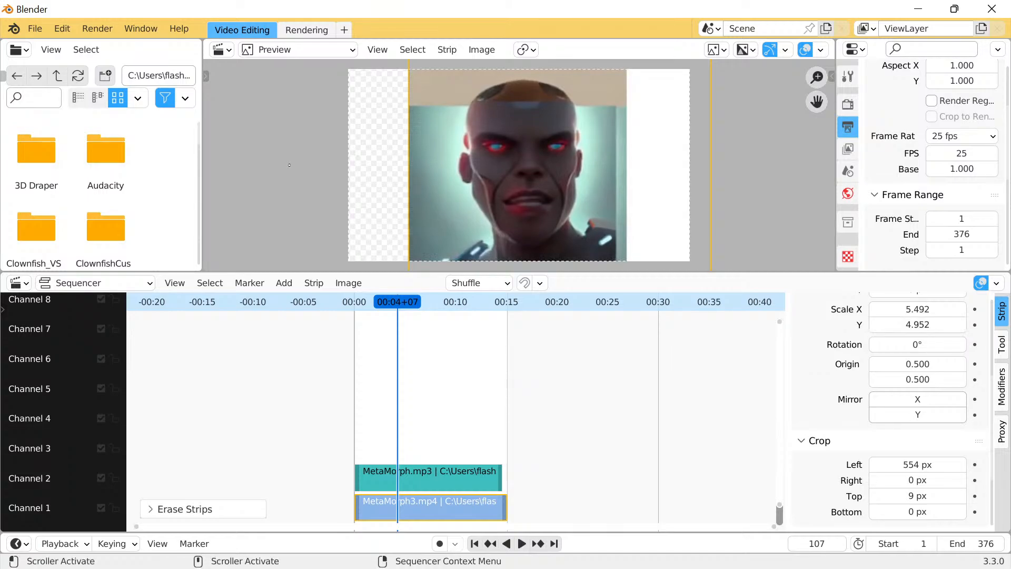
Return the playhead to frame 0, render the animation, and minimize the render window
left_click_drag(398, 302, 354, 301)
key("space")
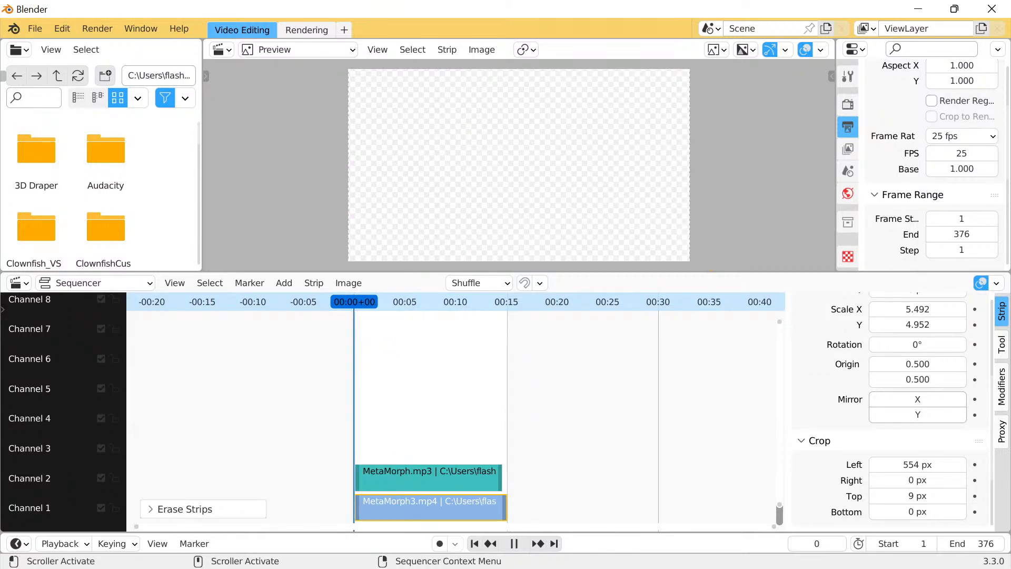
left_click(98, 28)
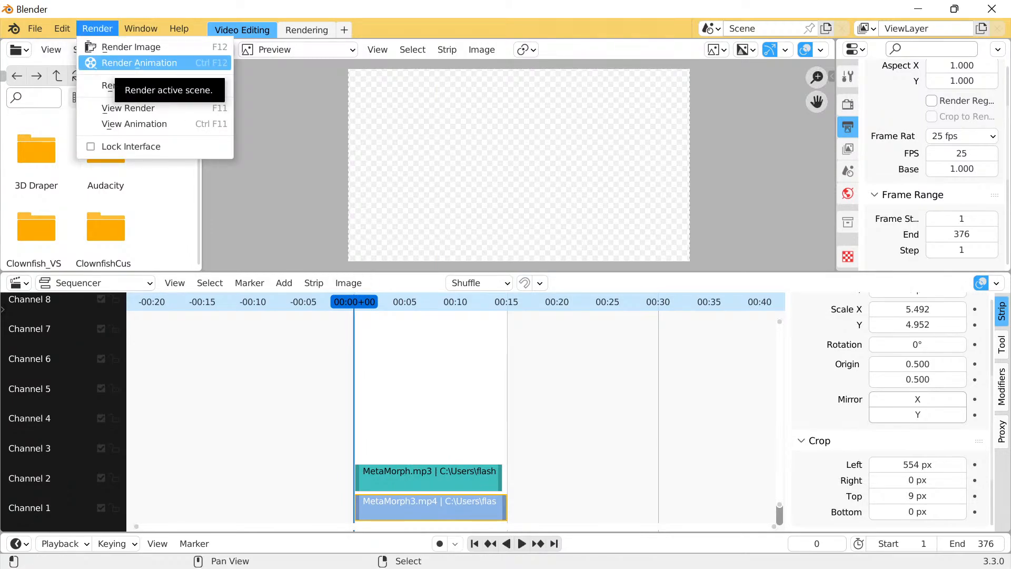
left_click(139, 63)
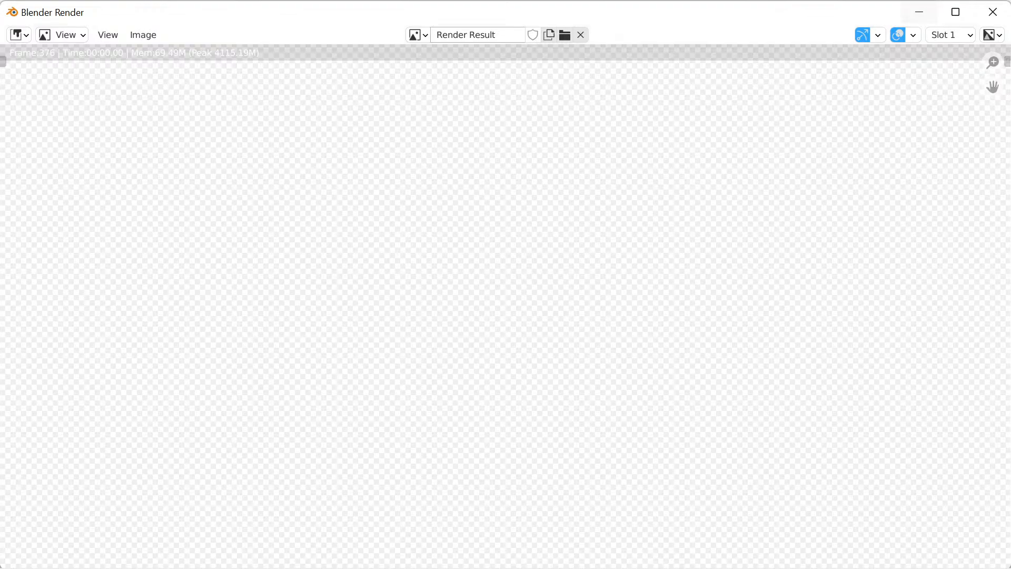
left_click(919, 12)
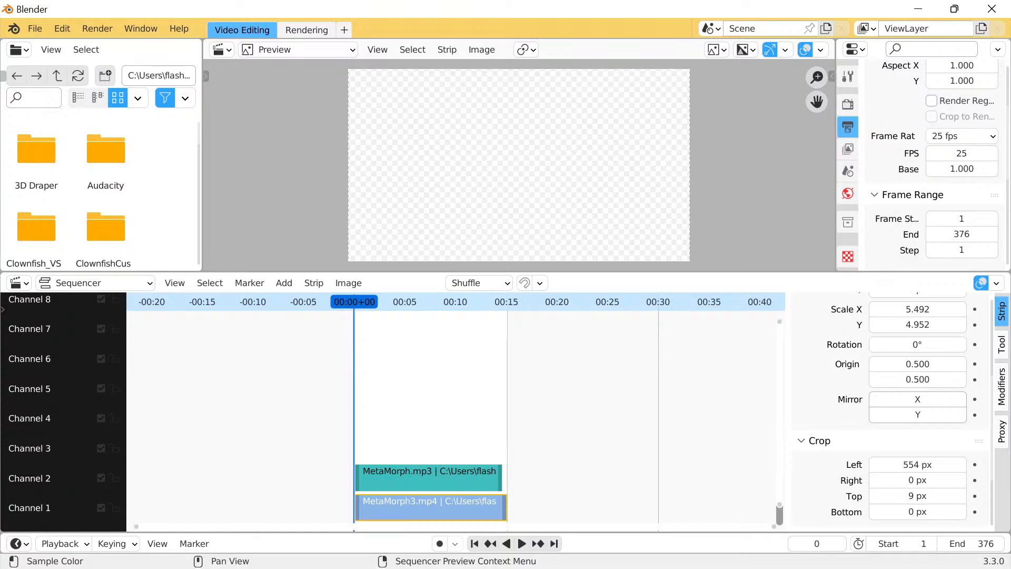
Minimize Blender and OBS, and switch to Paint with the source robot face image
left_click(918, 9)
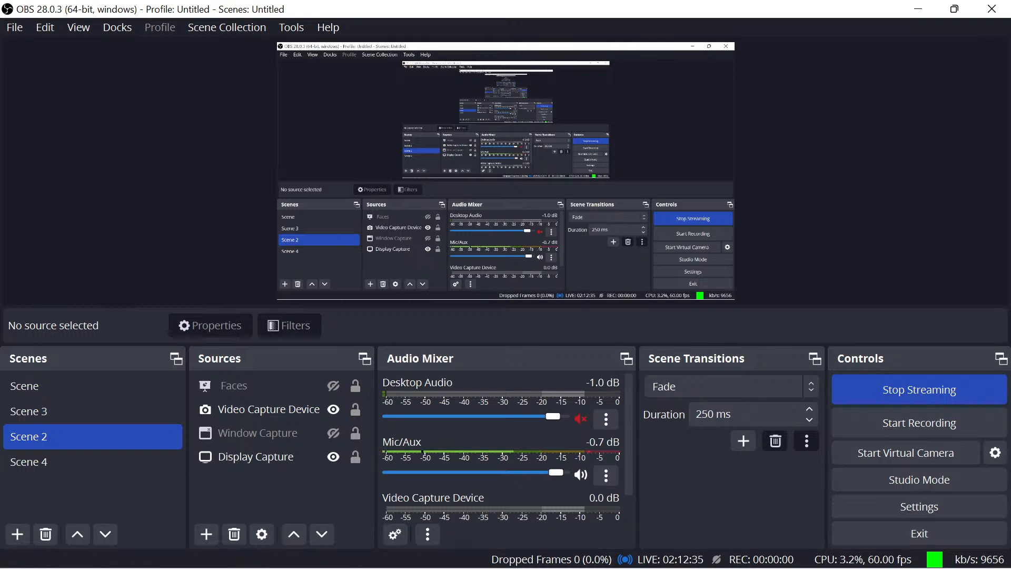
left_click(918, 9)
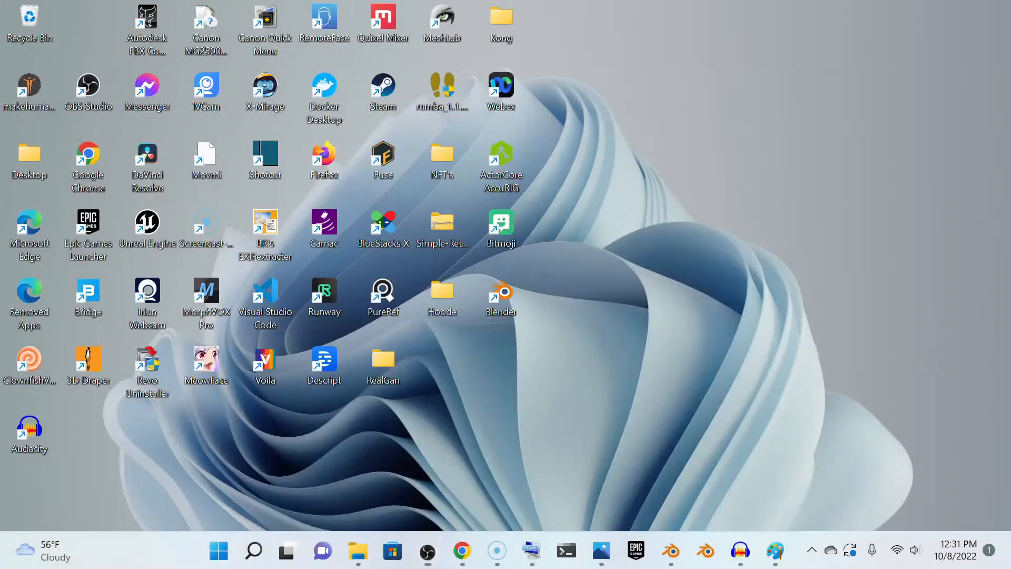
mouse_move(462, 550)
mouse_move(601, 550)
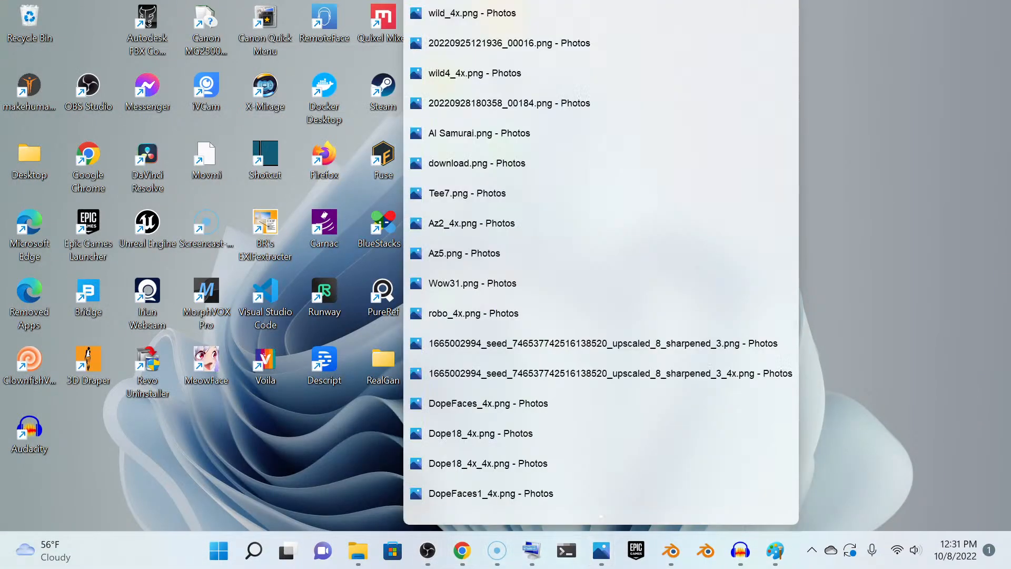
left_click(658, 463)
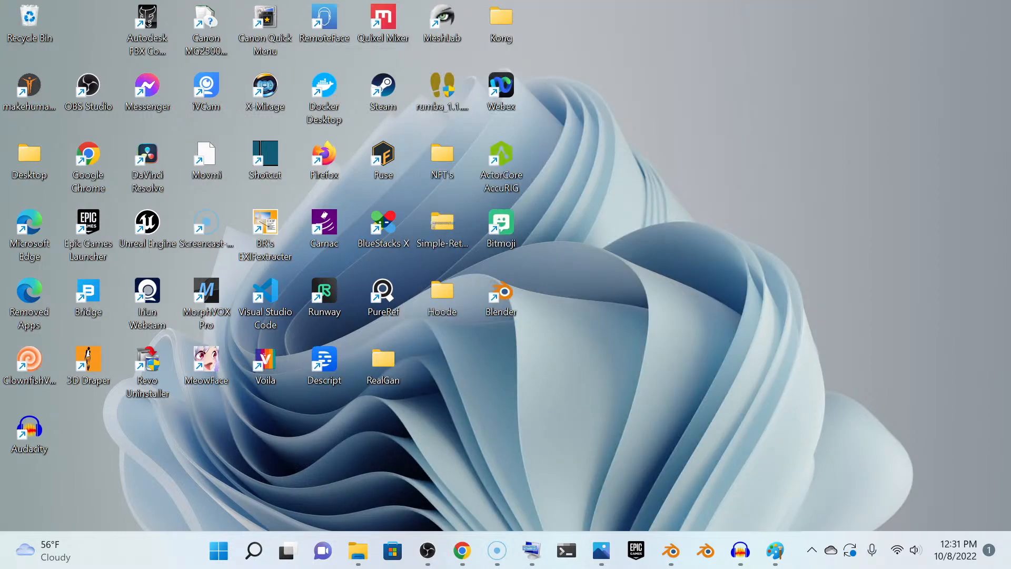
mouse_move(775, 551)
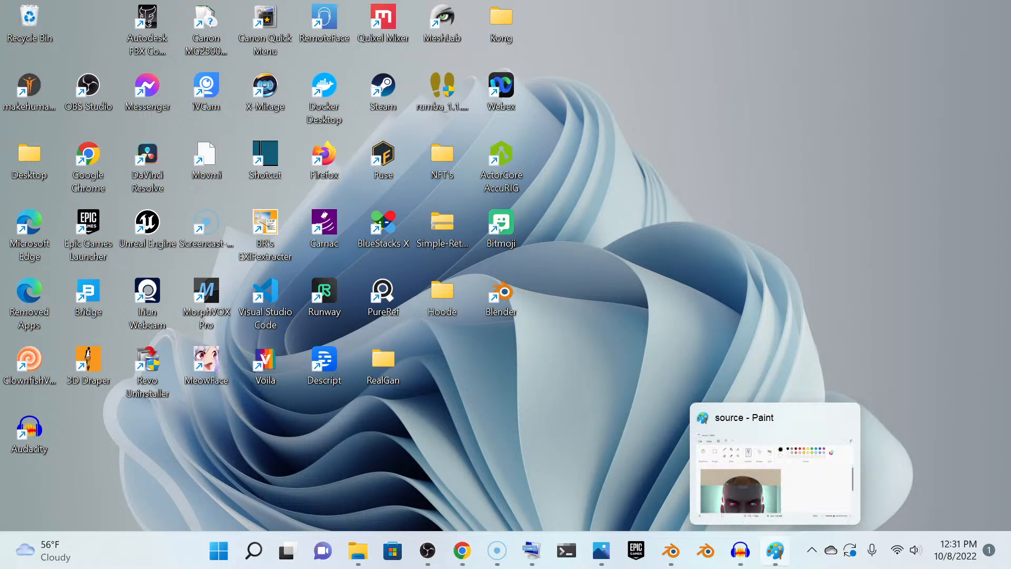
left_click(774, 550)
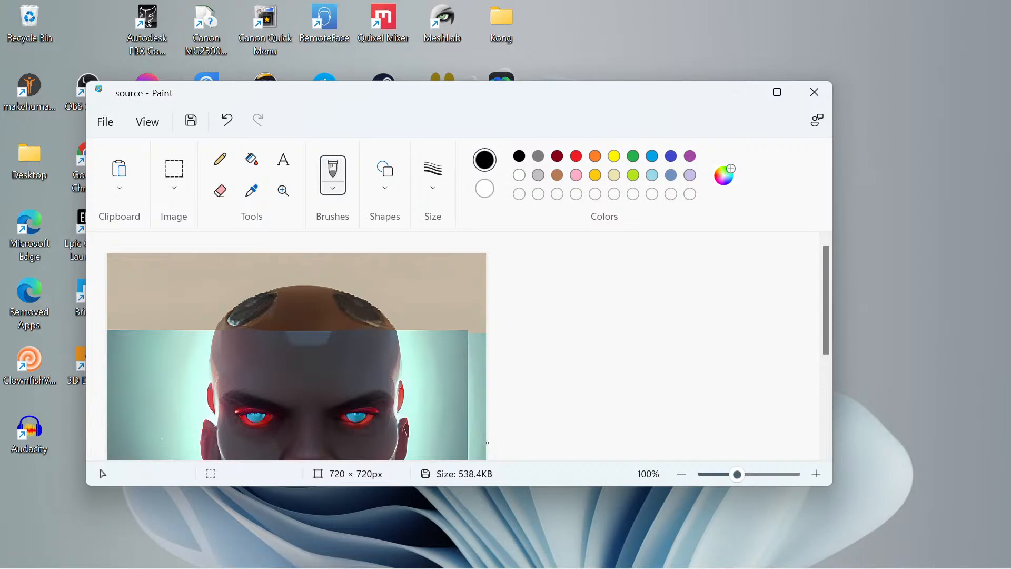
Widen the source image's canvas to 1280 × 720 px by extending its right edge
left_click(105, 122)
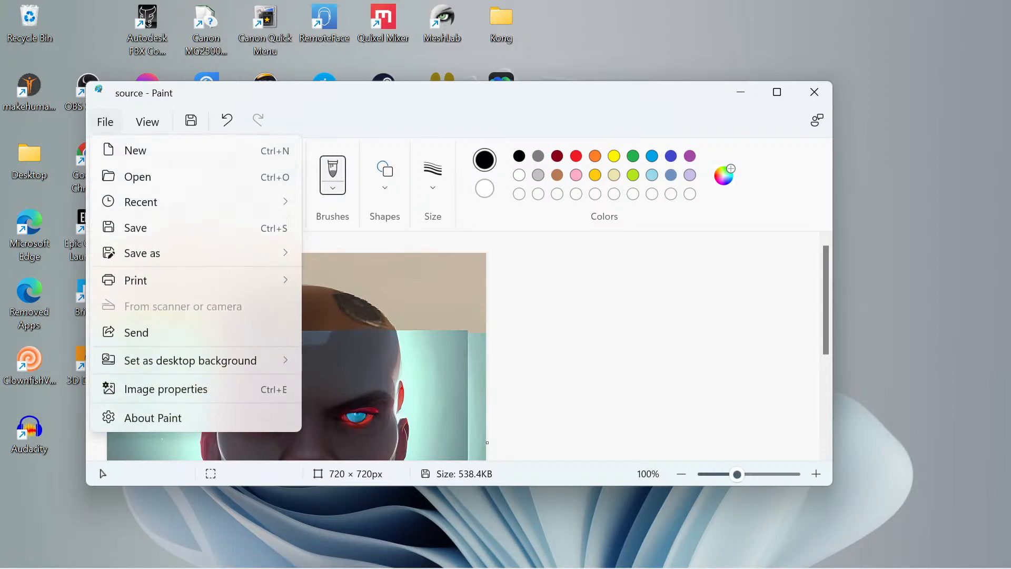
left_click(138, 177)
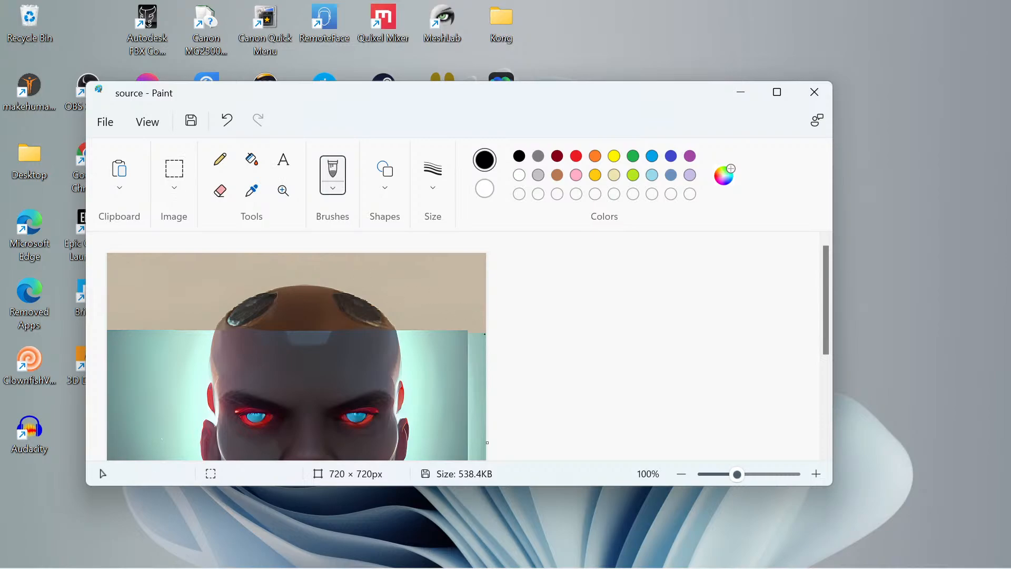
scroll(485, 334, "down", 4)
scroll(485, 307, "up", 1)
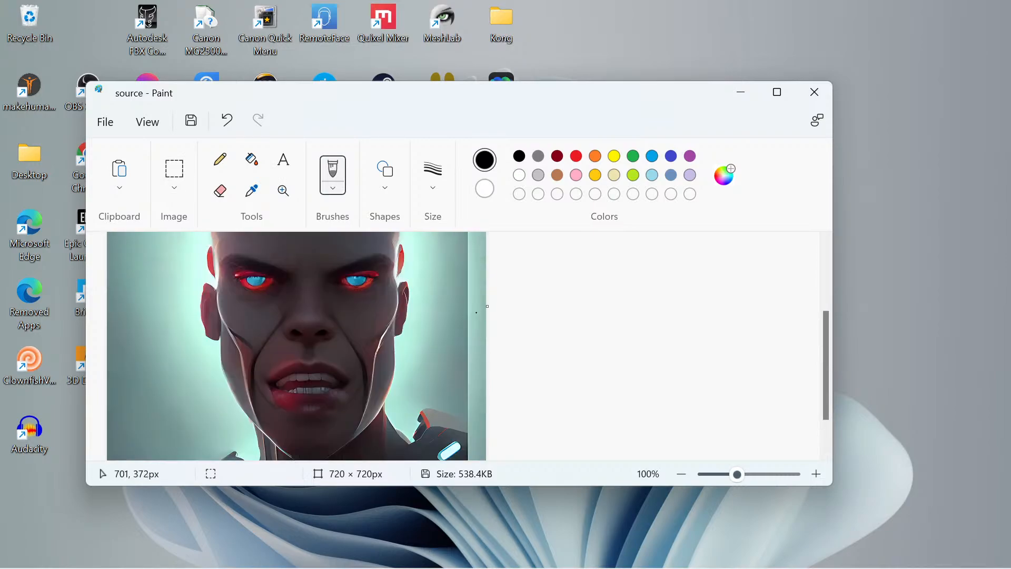
left_click_drag(486, 306, 781, 306)
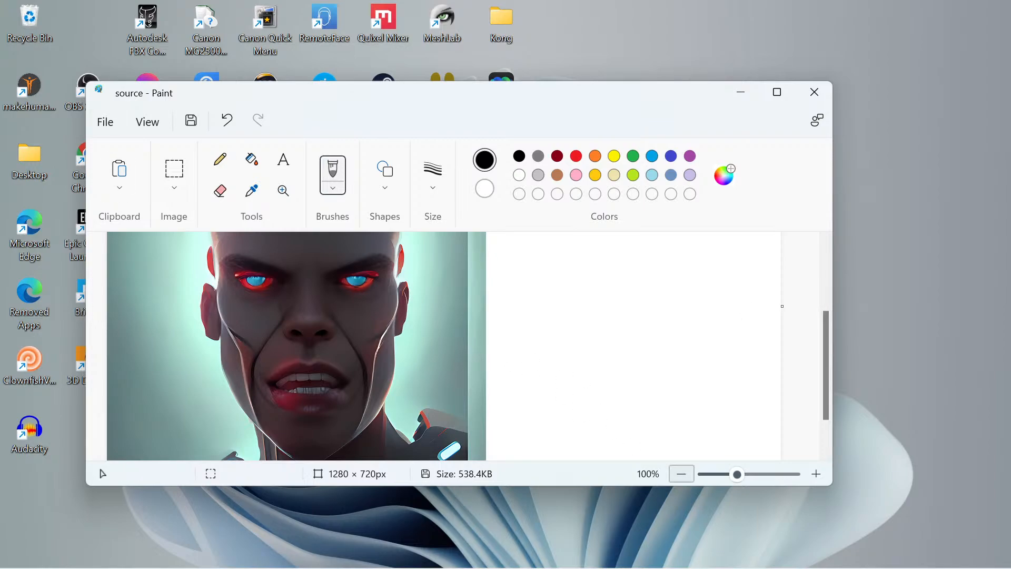
left_click(680, 473)
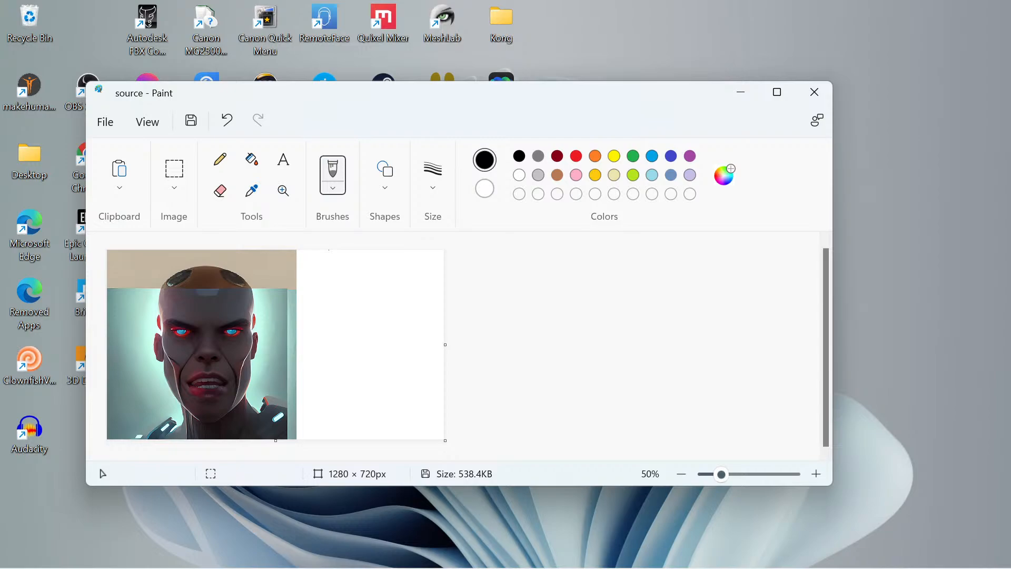
Select the robot face picture and move it to the middle of the widened canvas with white margins on both sides
left_click(174, 173)
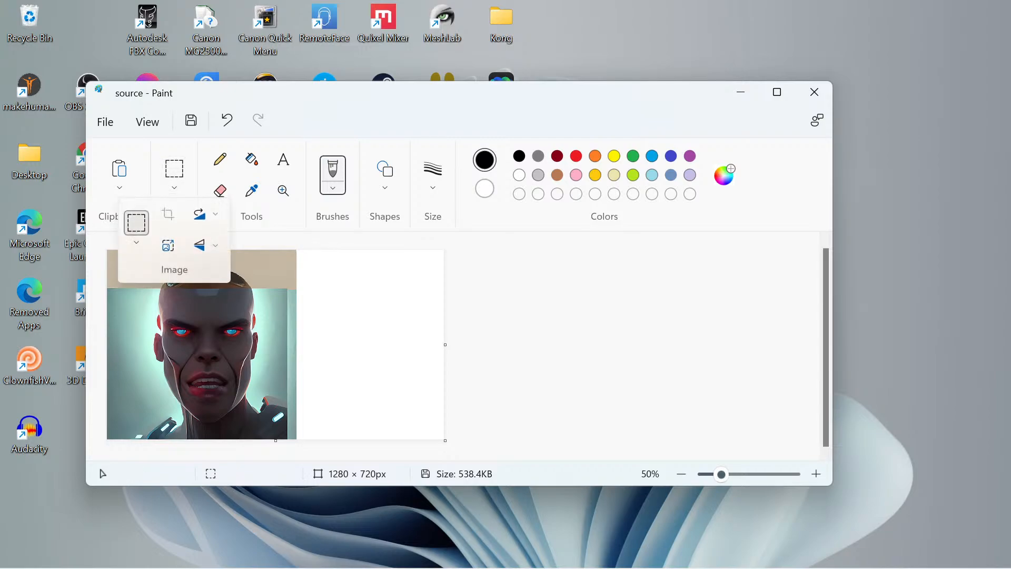
left_click(136, 222)
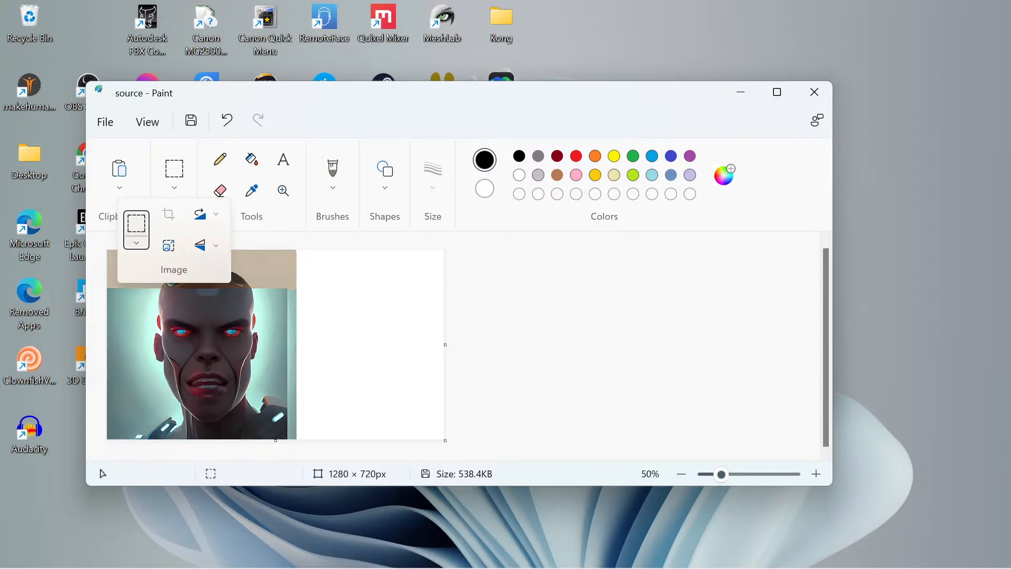
left_click_drag(321, 250, 106, 440)
left_click_drag(206, 361, 279, 360)
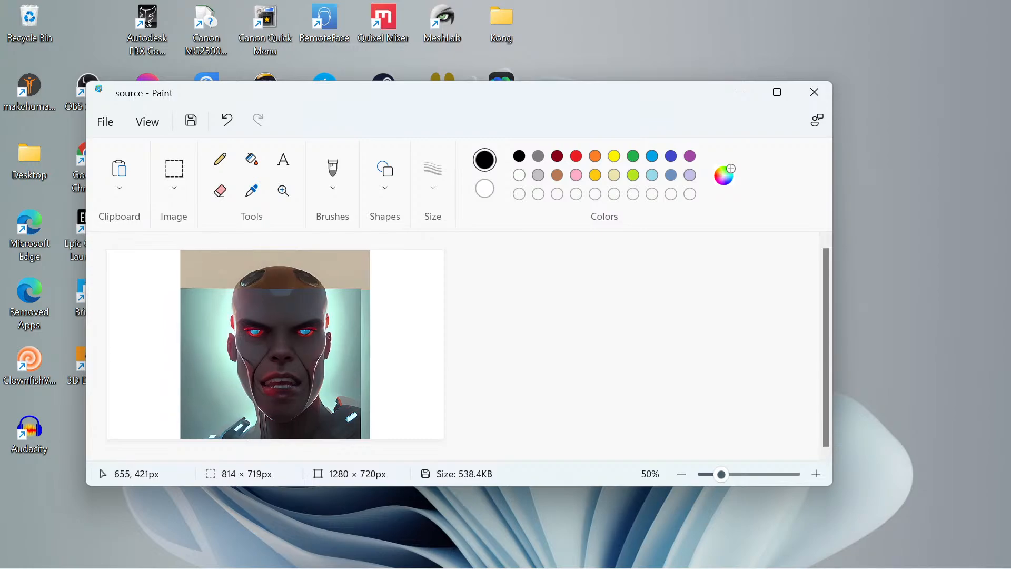
left_click_drag(279, 361, 279, 361)
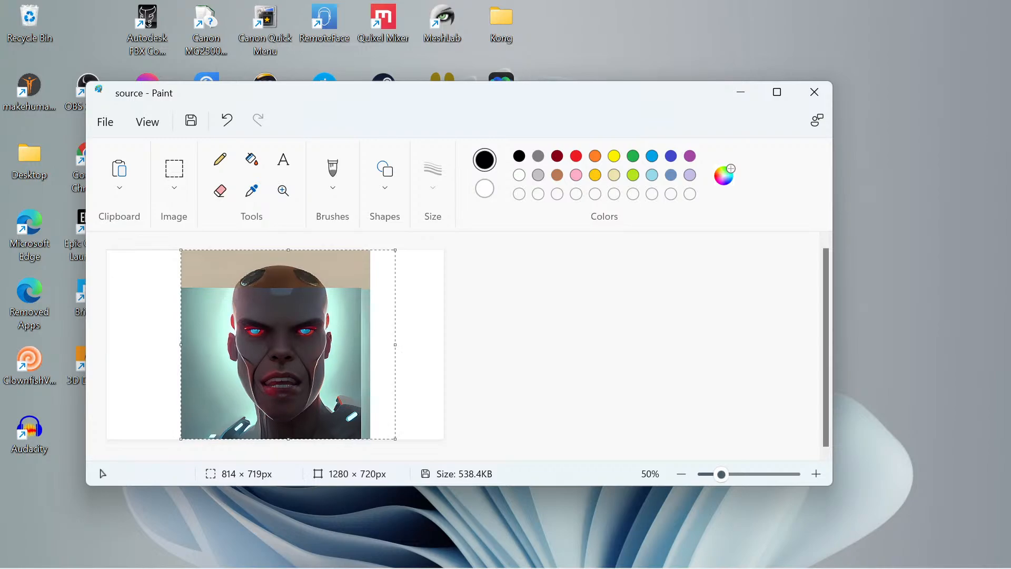
left_click(156, 287)
left_click_drag(180, 261, 30, 161)
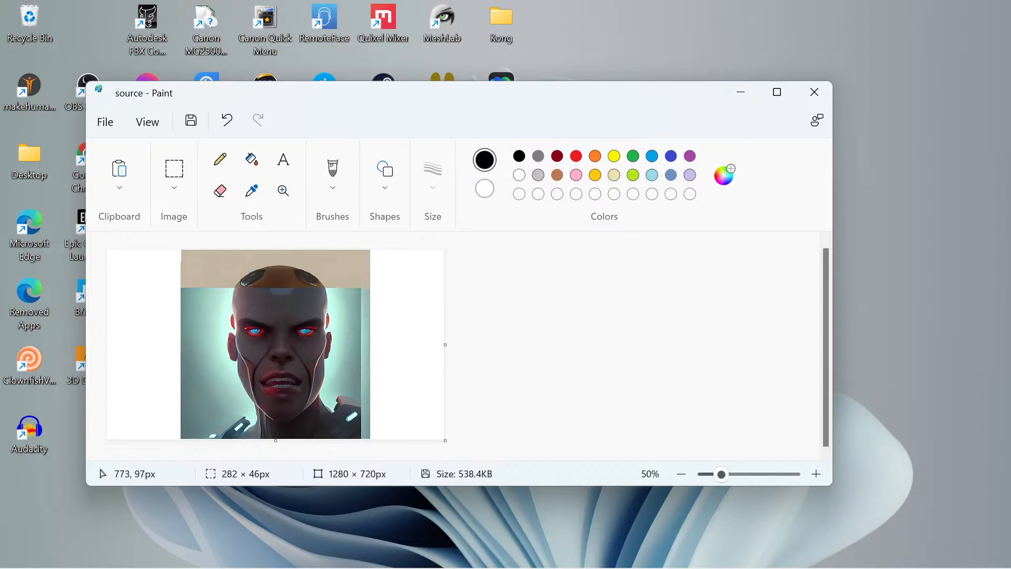
left_click(416, 298)
Save a copy of the widened robot face image as PNG file source10 in the Vidclip folder
left_click(105, 122)
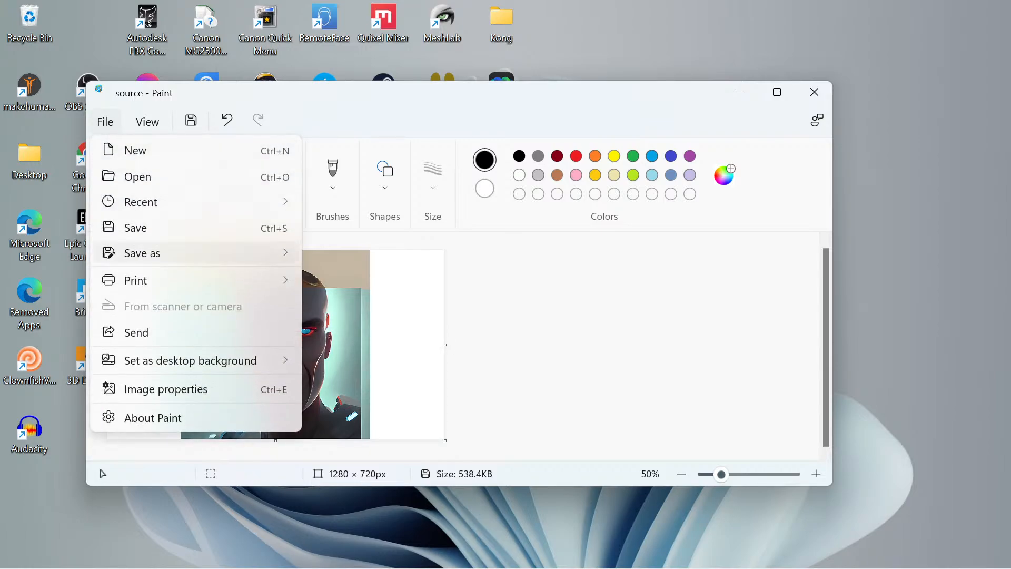
mouse_move(158, 252)
left_click(342, 254)
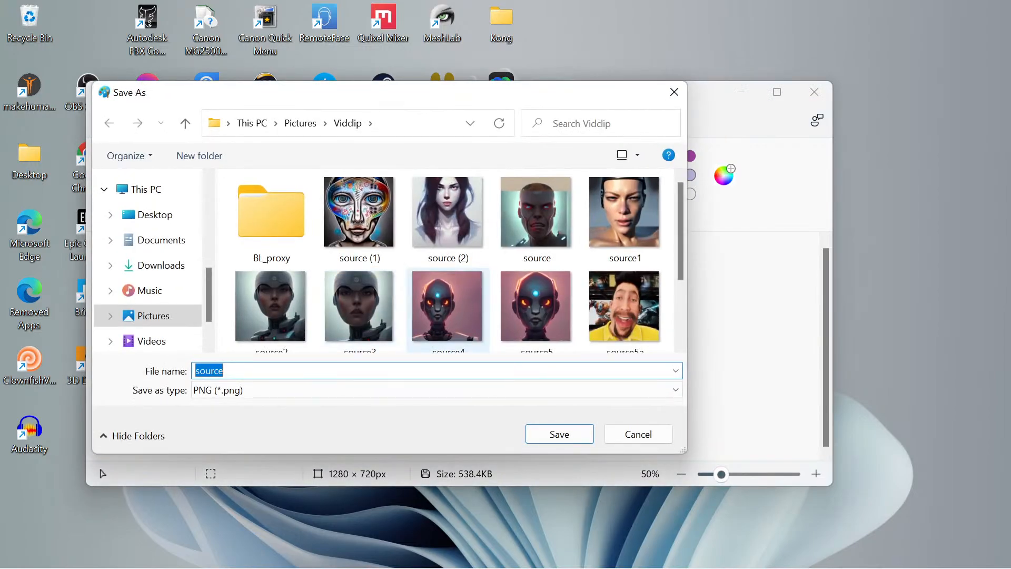
scroll(447, 306, "down", 2)
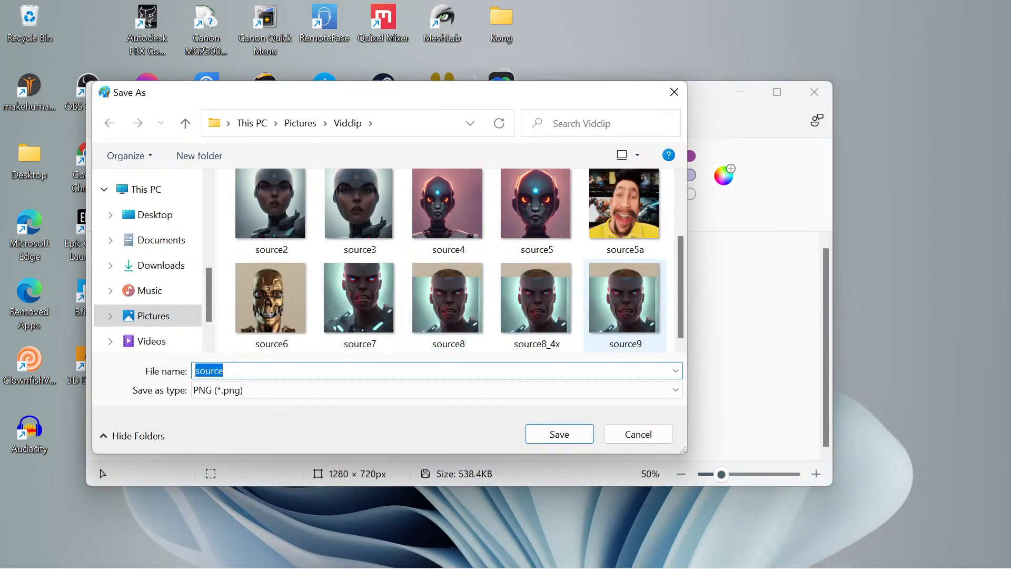
left_click(625, 311)
left_click(253, 370)
left_click(224, 371)
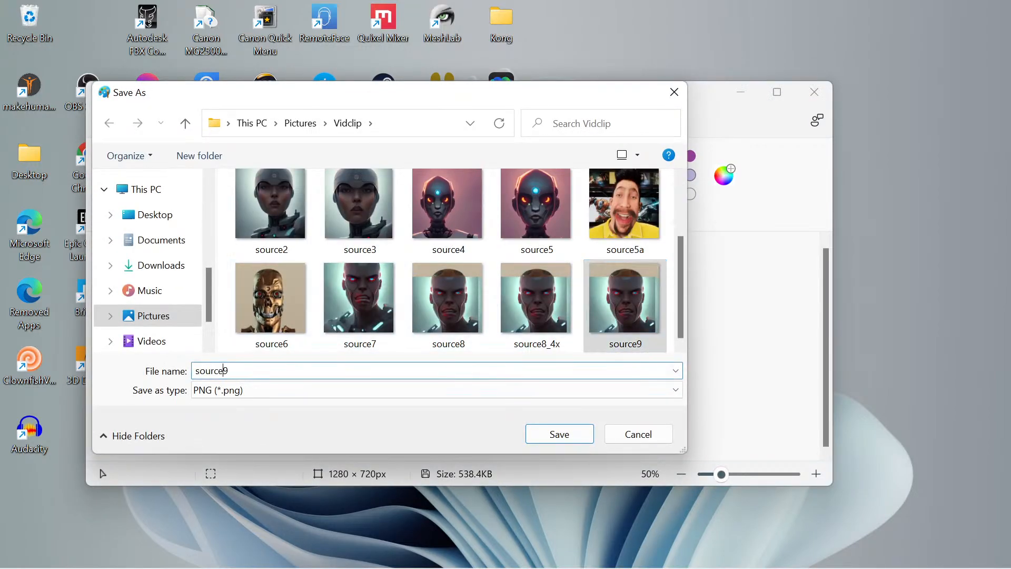
key("shift+Right")
type("10")
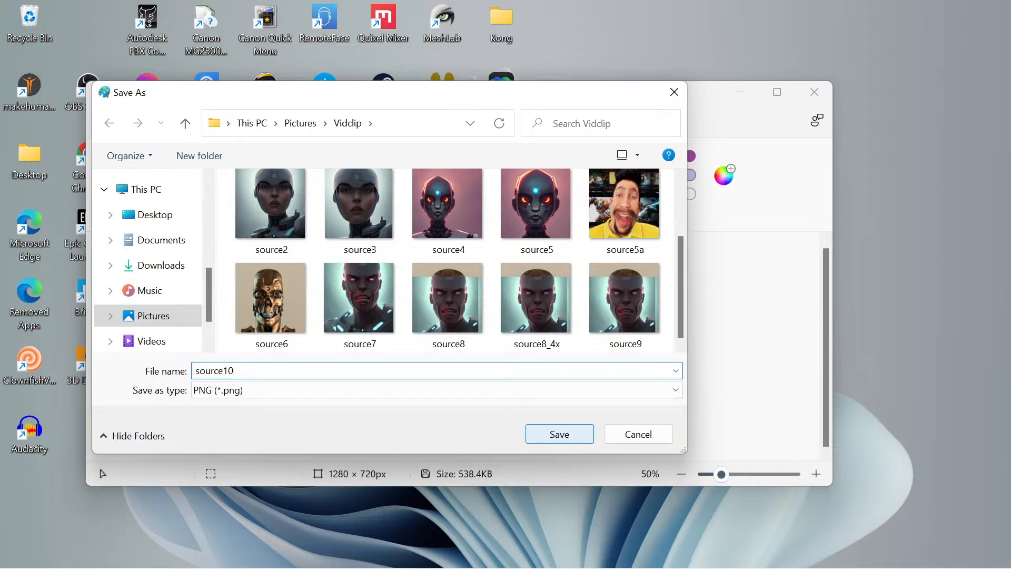
left_click(559, 434)
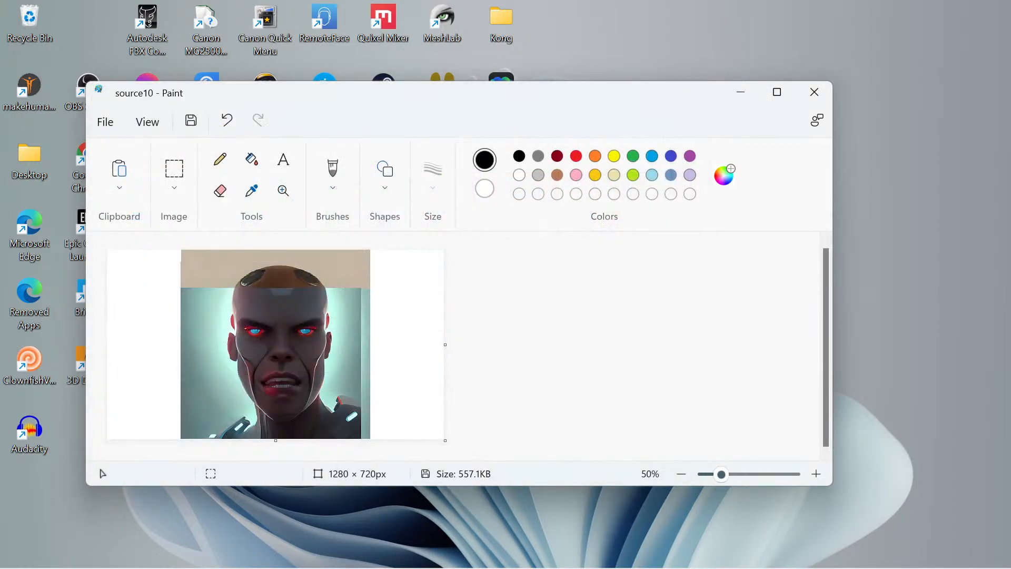
Minimize Paint and bring up the File Explorer window of the Vidclip folder
left_click(740, 92)
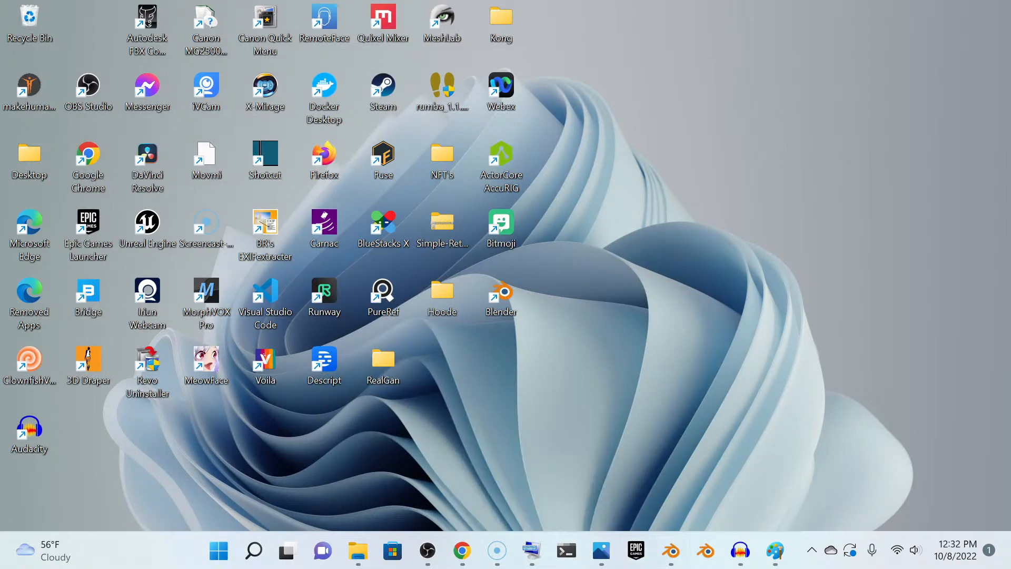
mouse_move(357, 550)
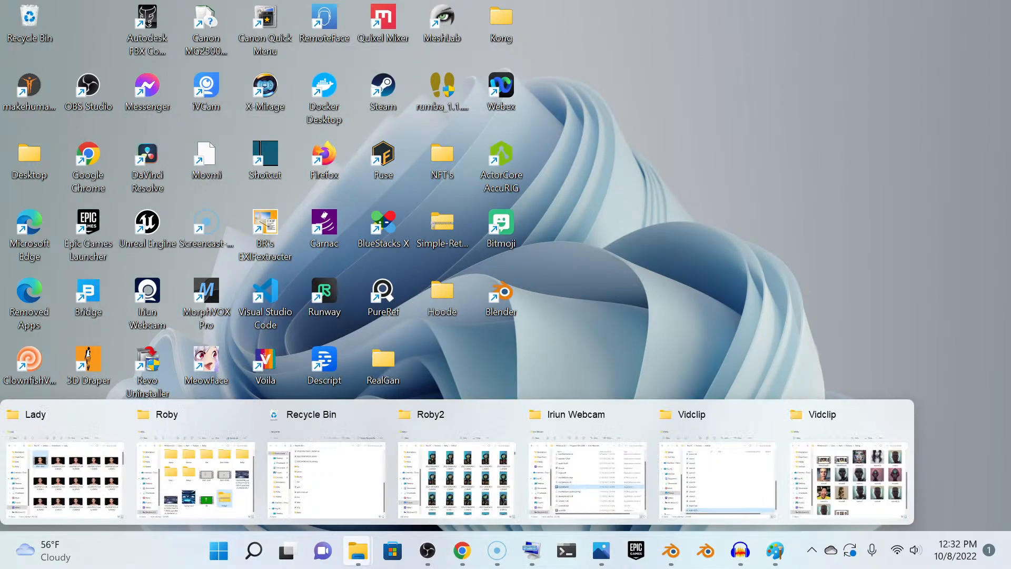
left_click(679, 421)
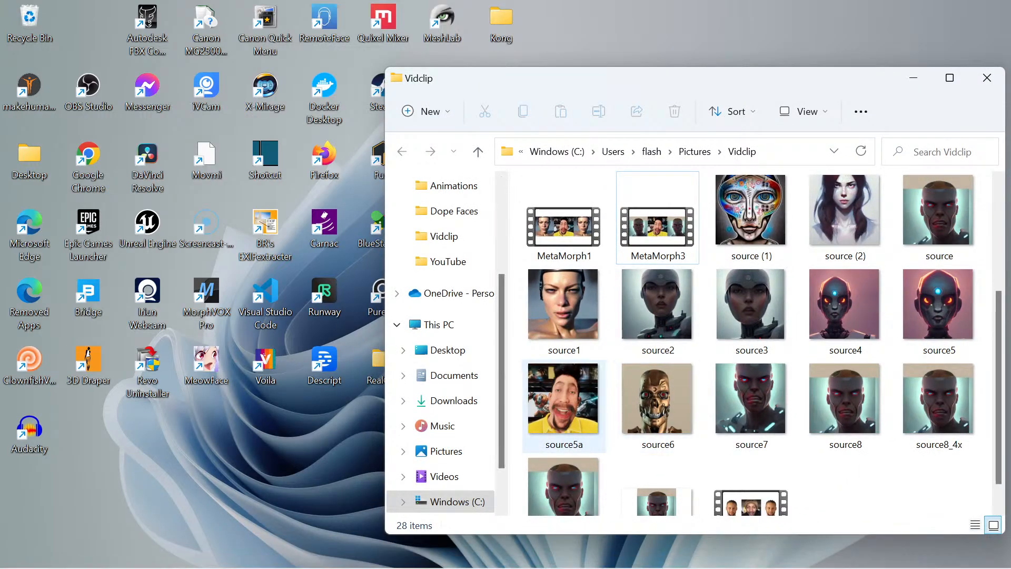
mouse_move(671, 550)
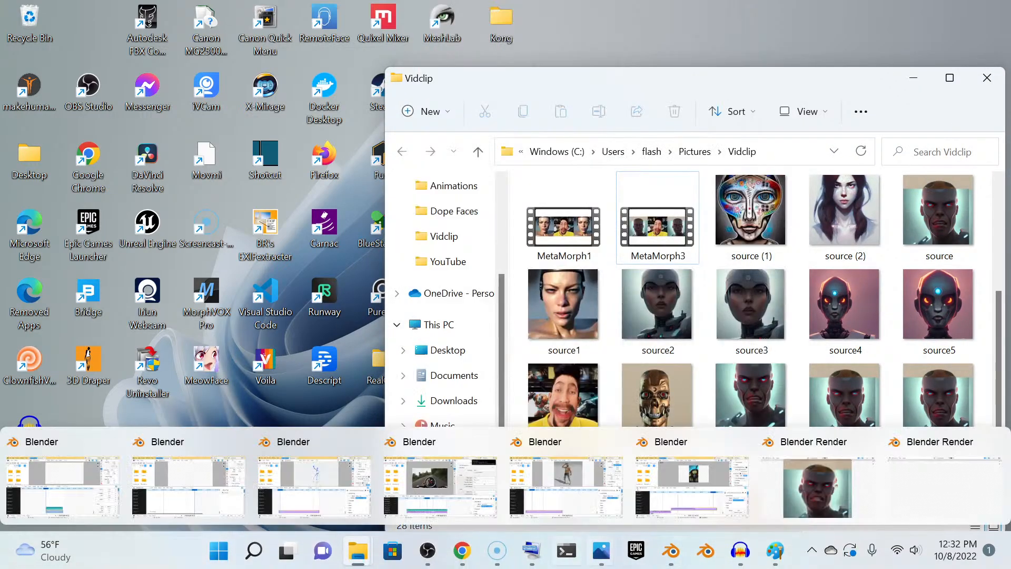
mouse_move(357, 550)
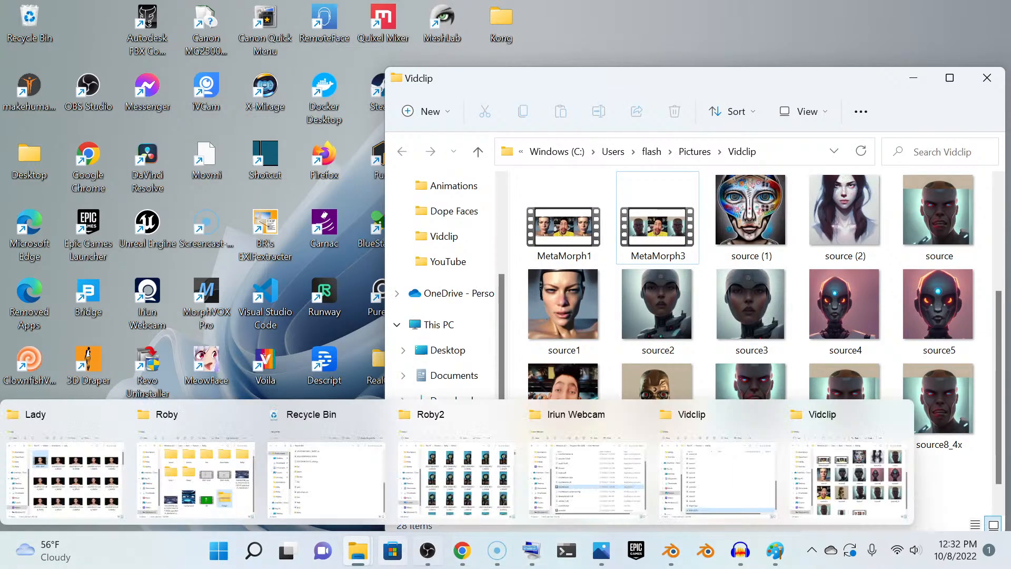
mouse_move(427, 550)
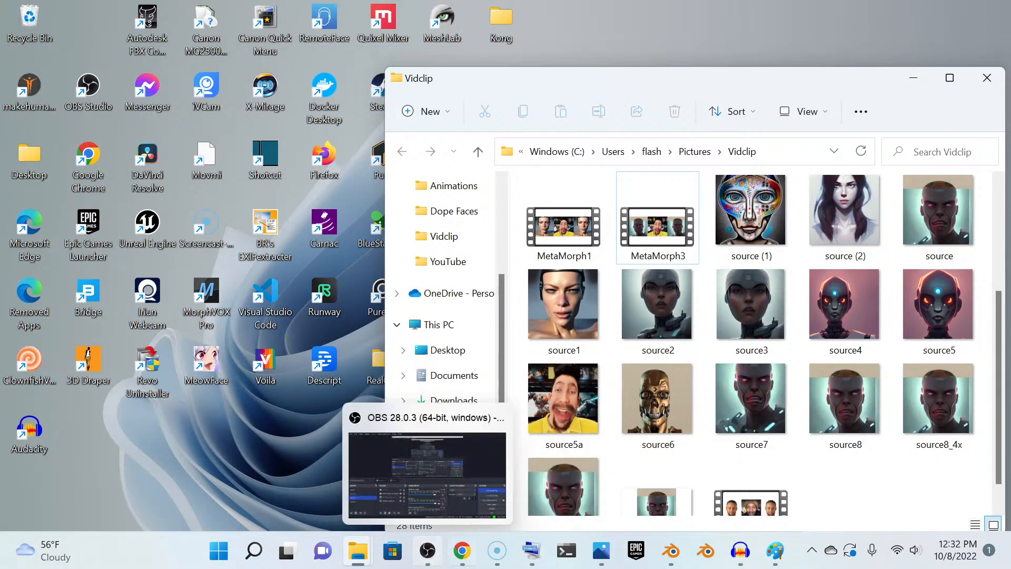
Switch to Screencast-O-Matic and open today's driver video project for editing
left_click(497, 550)
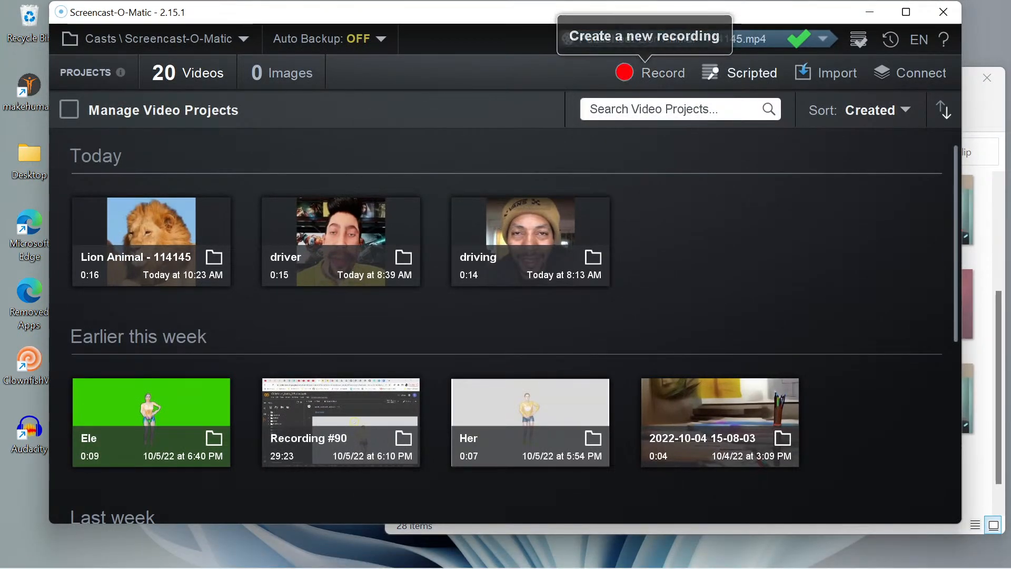
left_click(340, 241)
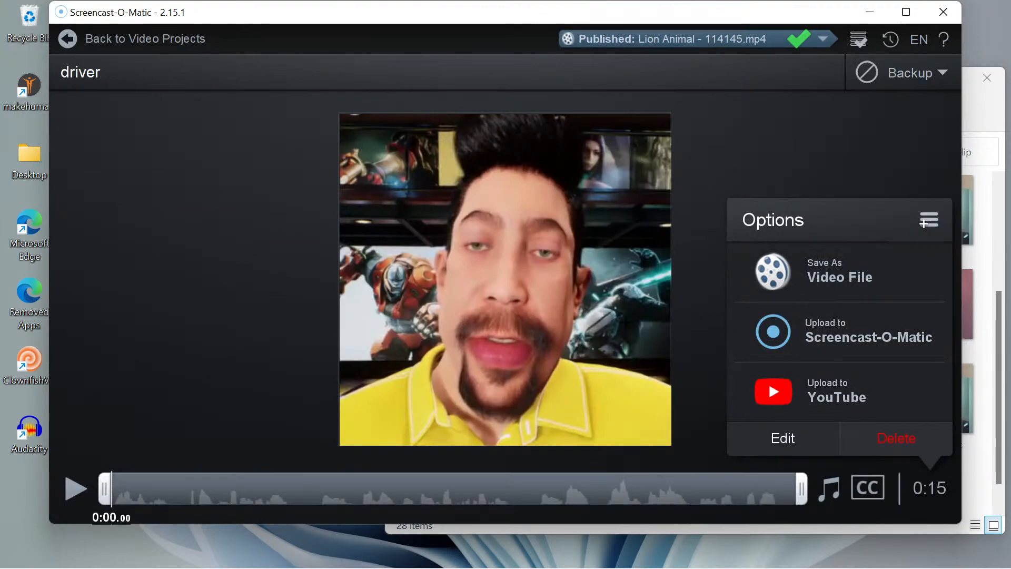
left_click(782, 438)
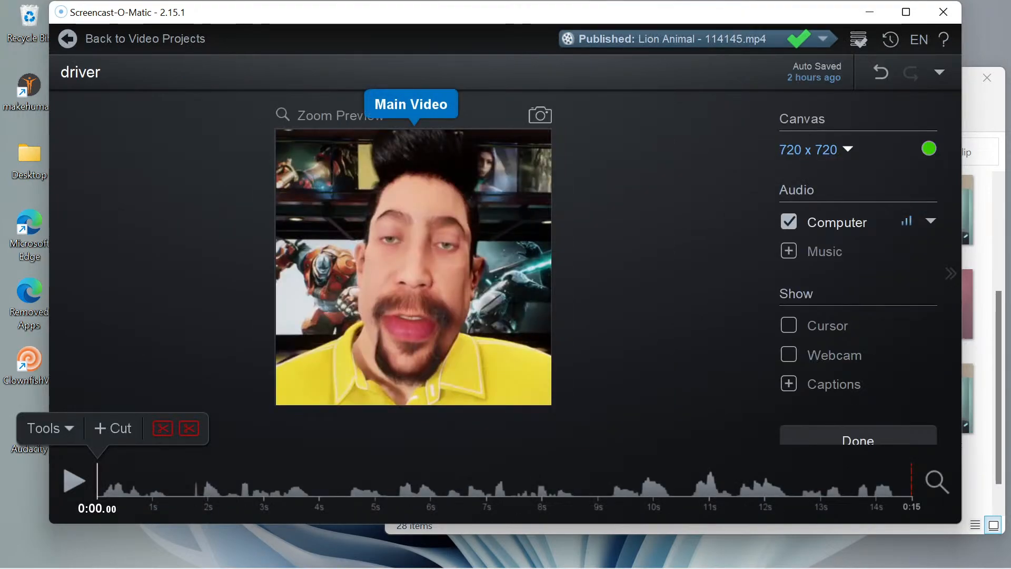
Enter 1280 as the custom canvas width of the driver video
left_click(820, 150)
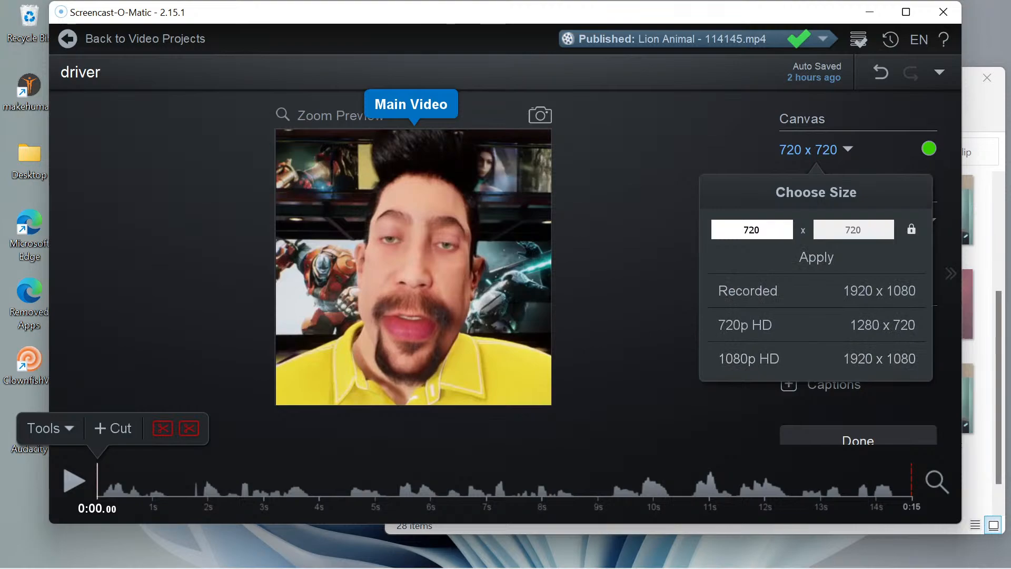
left_click(744, 229)
double_click(753, 230)
left_click(760, 230)
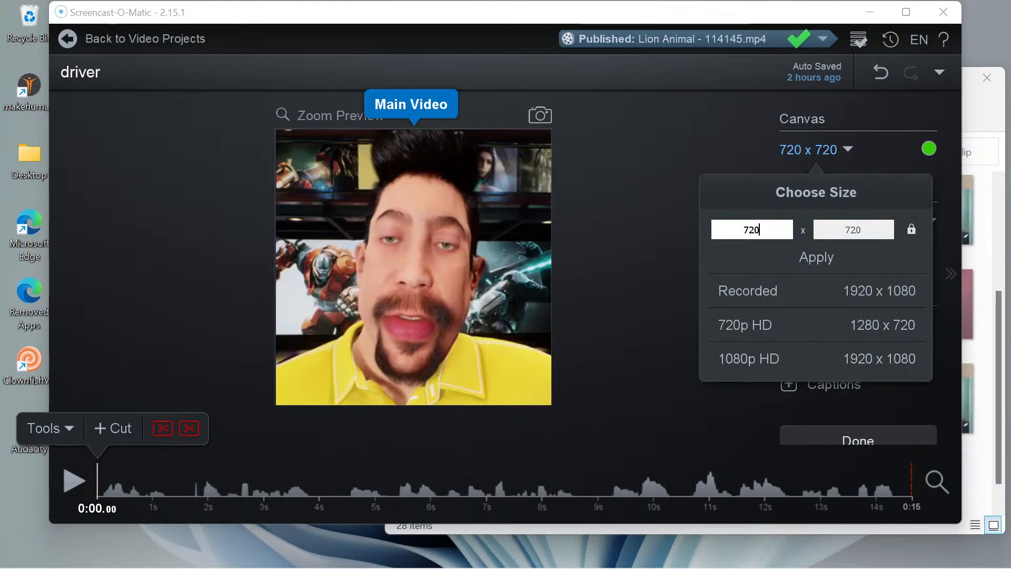
key("BackSpace")
key("BackSpace")
key("BackSpace")
type("120")
key("BackSpace")
type("80")
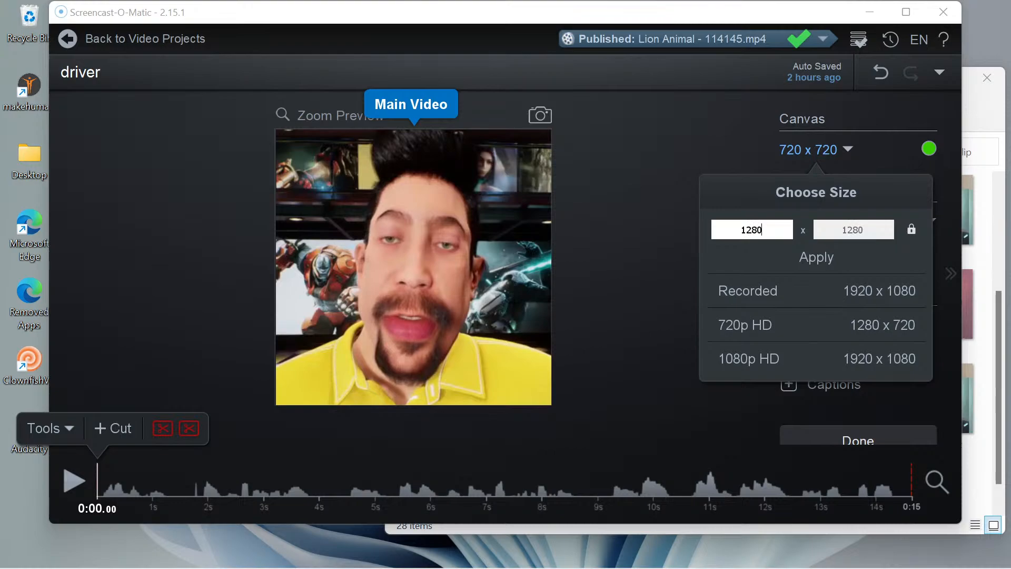
Unlock the canvas proportions, apply a canvas height of 720, and finish editing the driver video
left_click(912, 229)
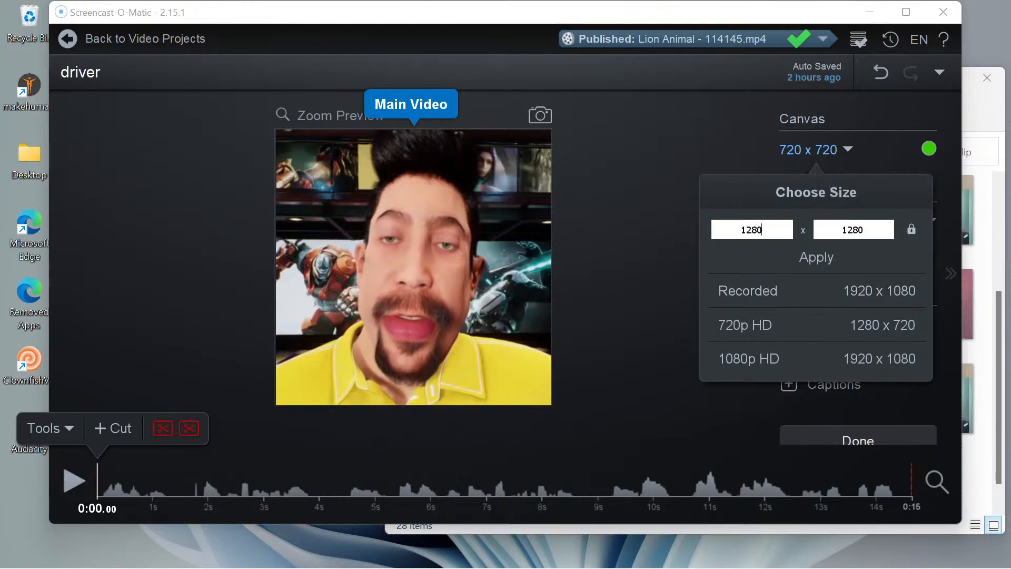
left_click_drag(841, 230, 865, 230)
type("720")
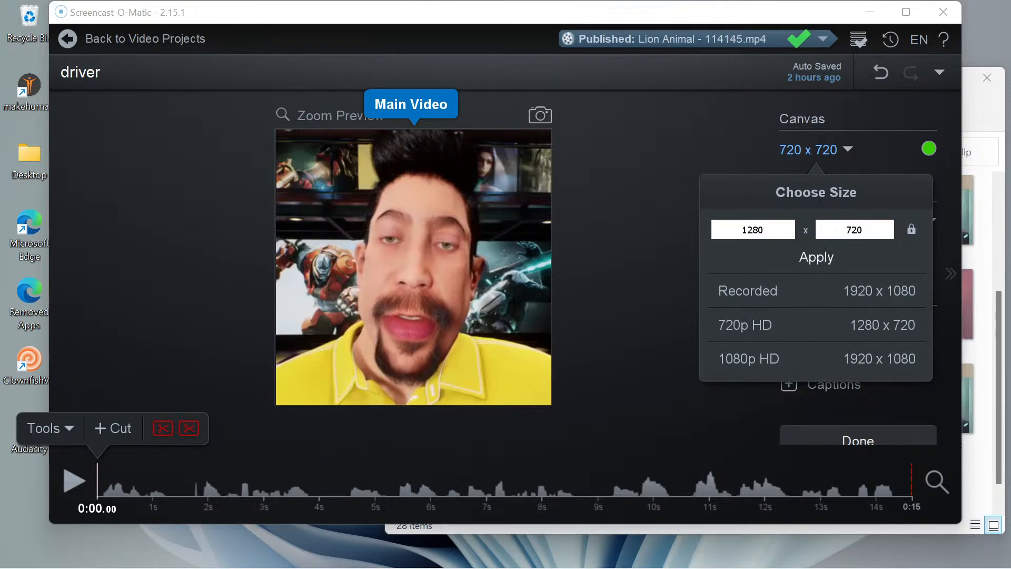
left_click(817, 257)
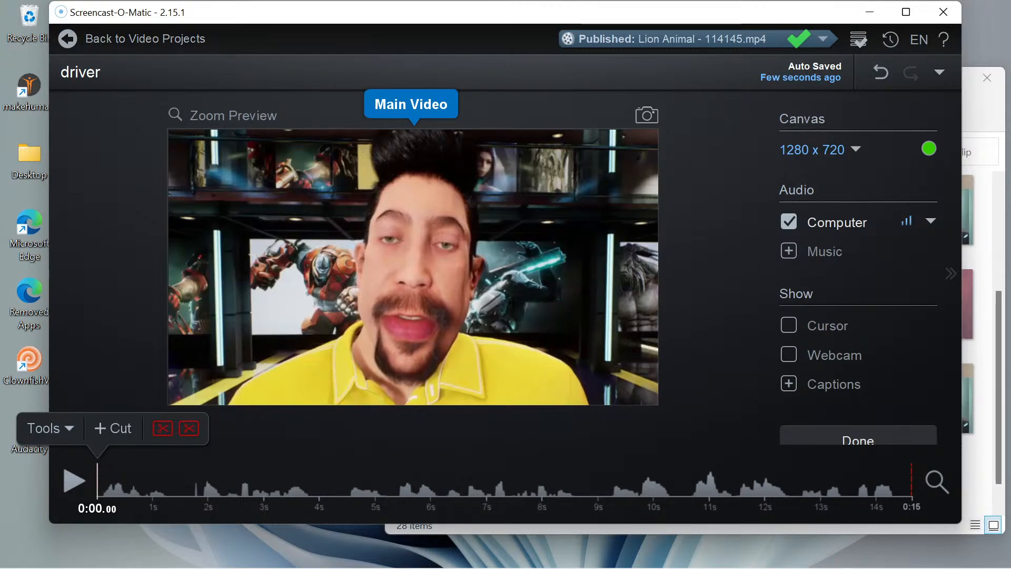
left_click(858, 438)
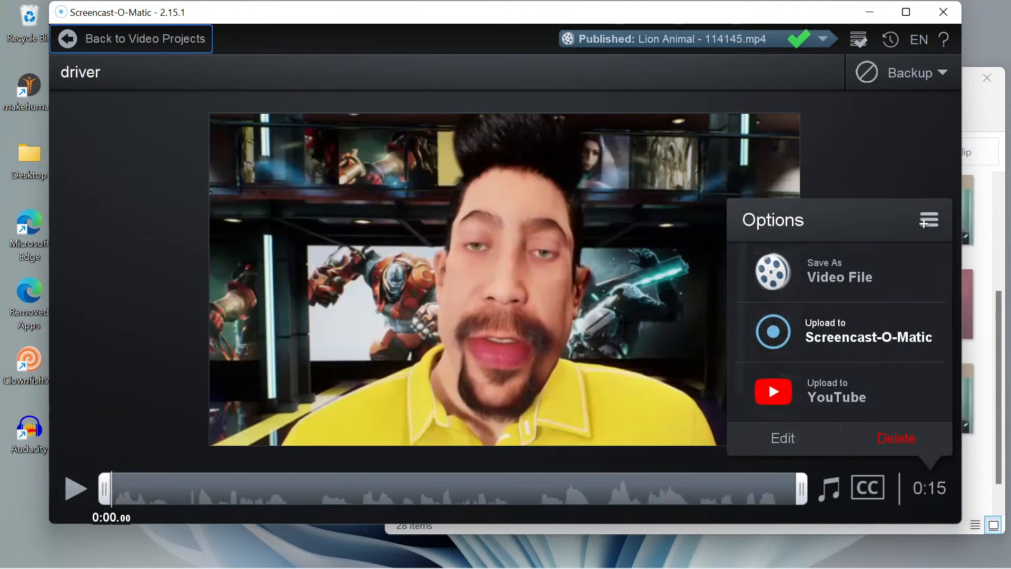
Rename the project driver3 and publish it in the background as driver3.mp4 in the Vidclip folder
left_click(839, 274)
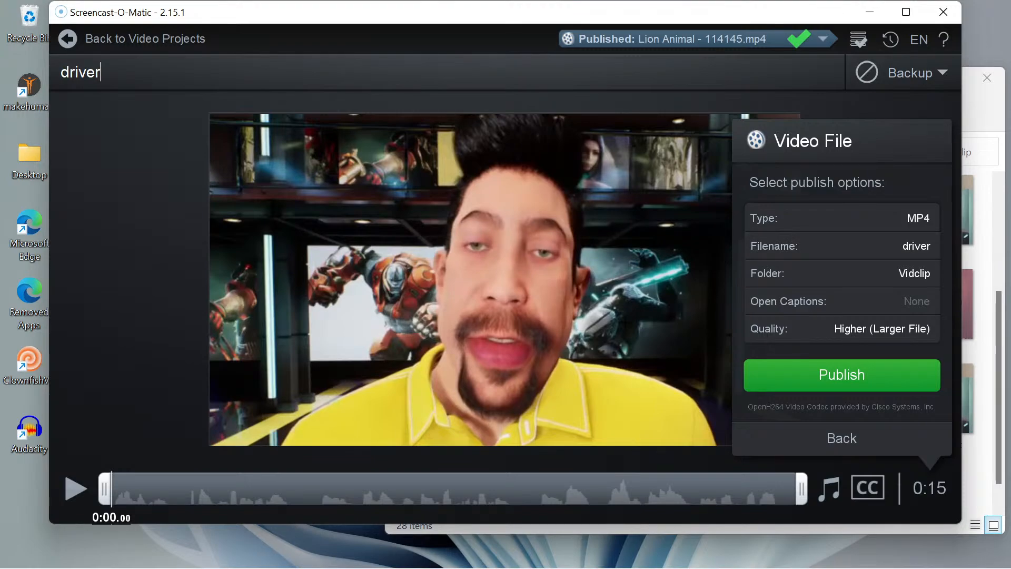
type("3")
left_click(841, 245)
left_click(542, 261)
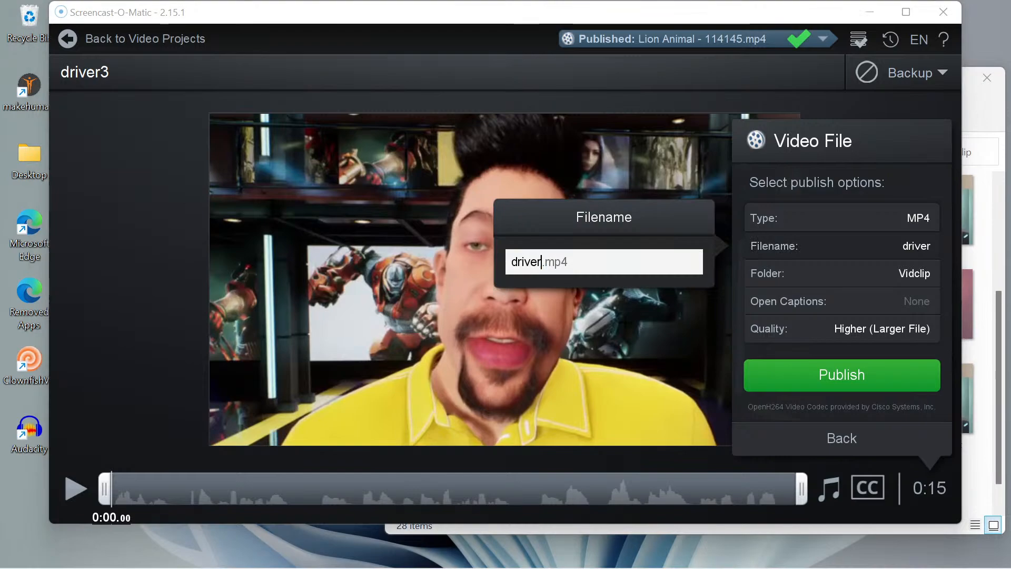
type("3")
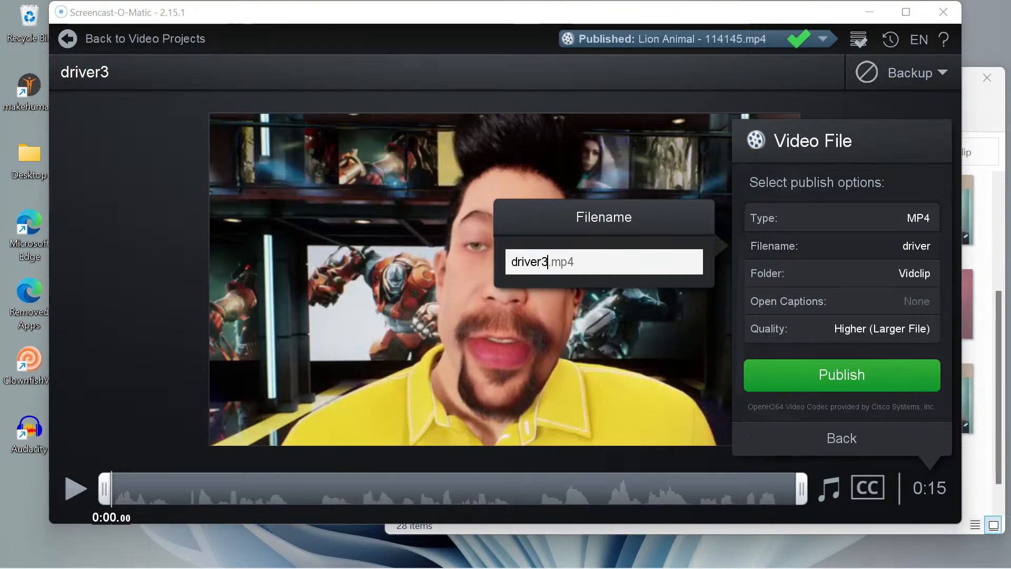
key("Return")
left_click(841, 375)
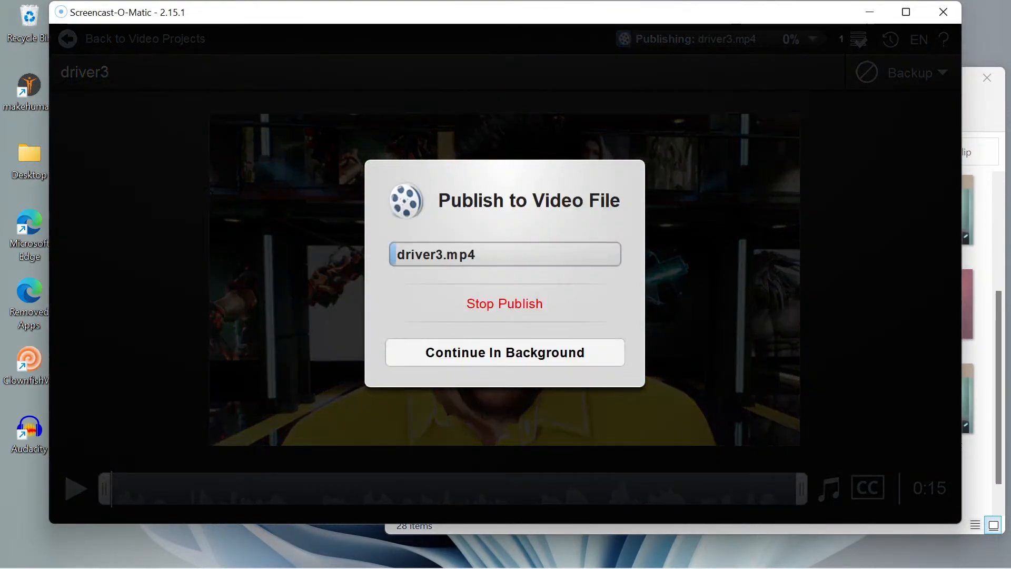
left_click(504, 353)
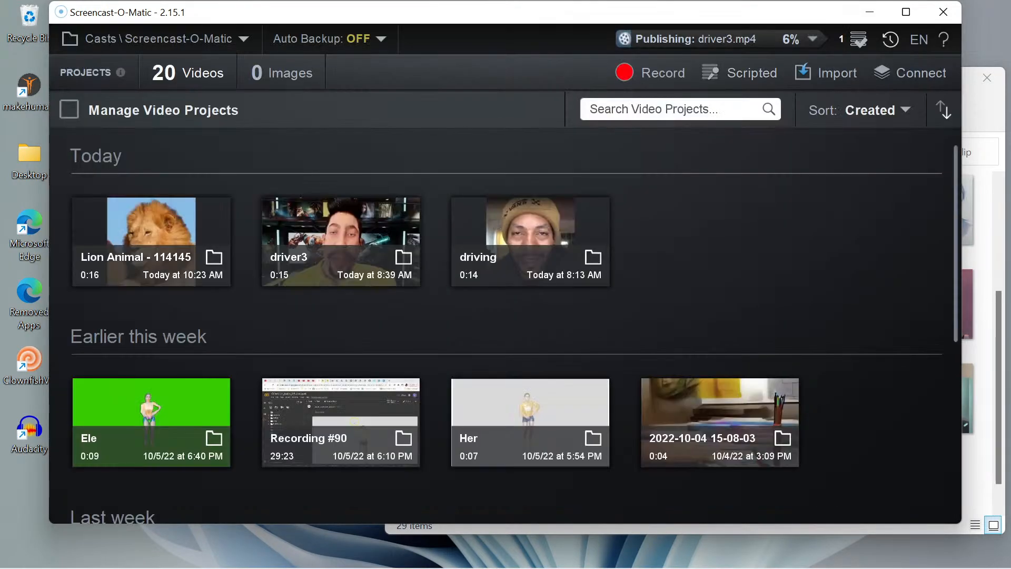
Minimize Screencast-O-Matic and locate the published driver3 video in the Vidclip folder
left_click(869, 11)
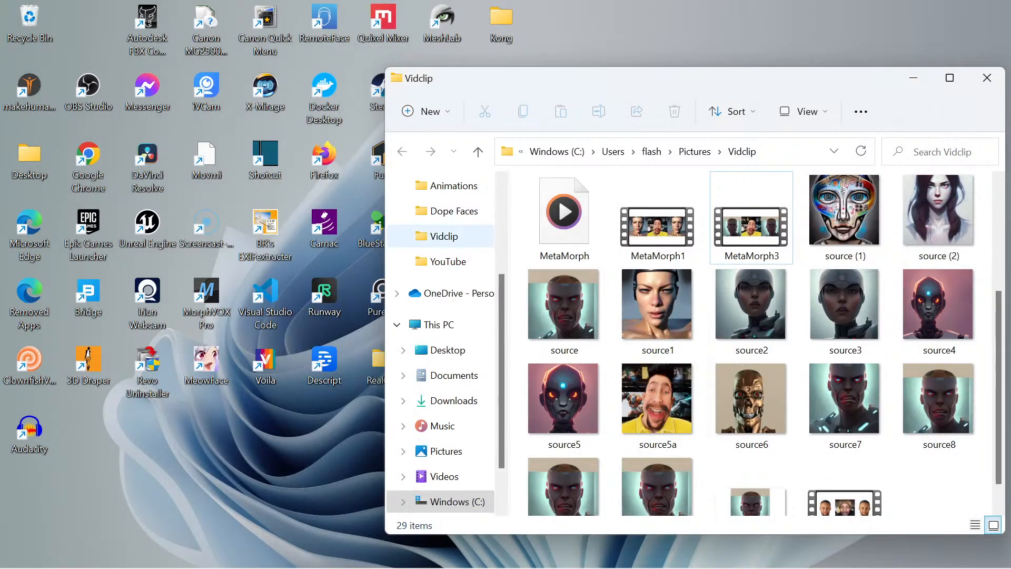
left_click(444, 236)
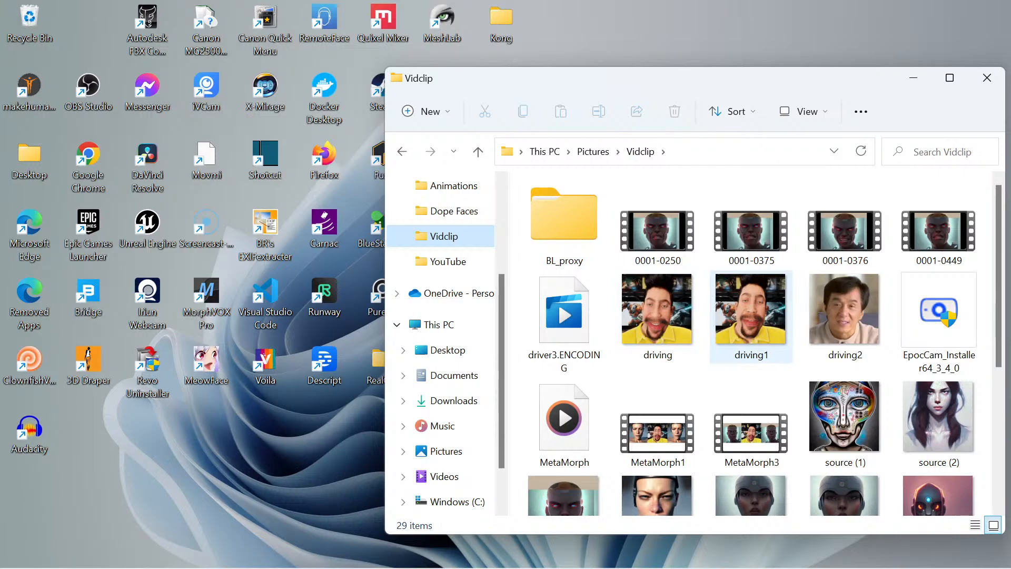
scroll(752, 358, "down", 3)
scroll(779, 348, "up", 3)
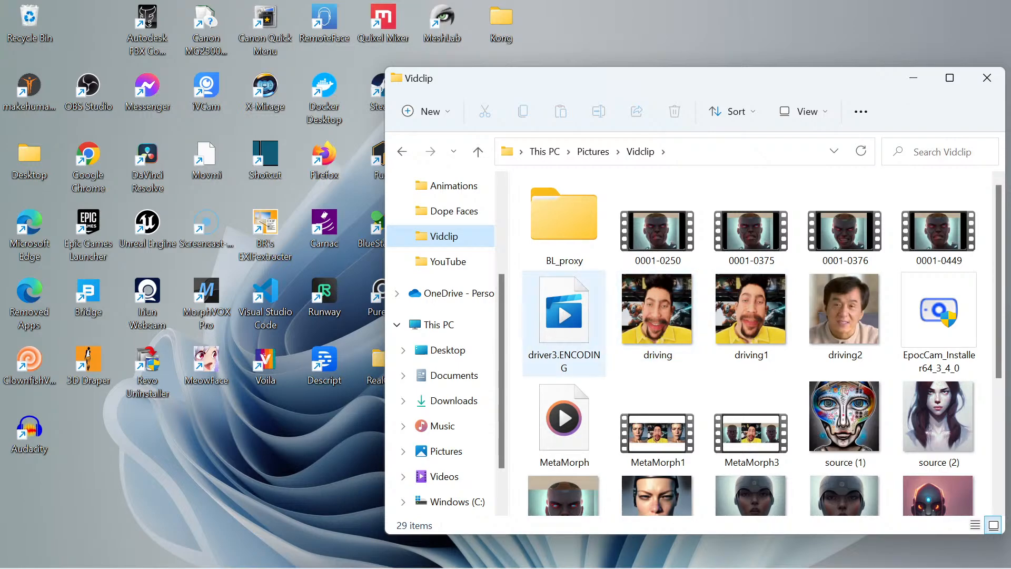
scroll(752, 368, "down", 3)
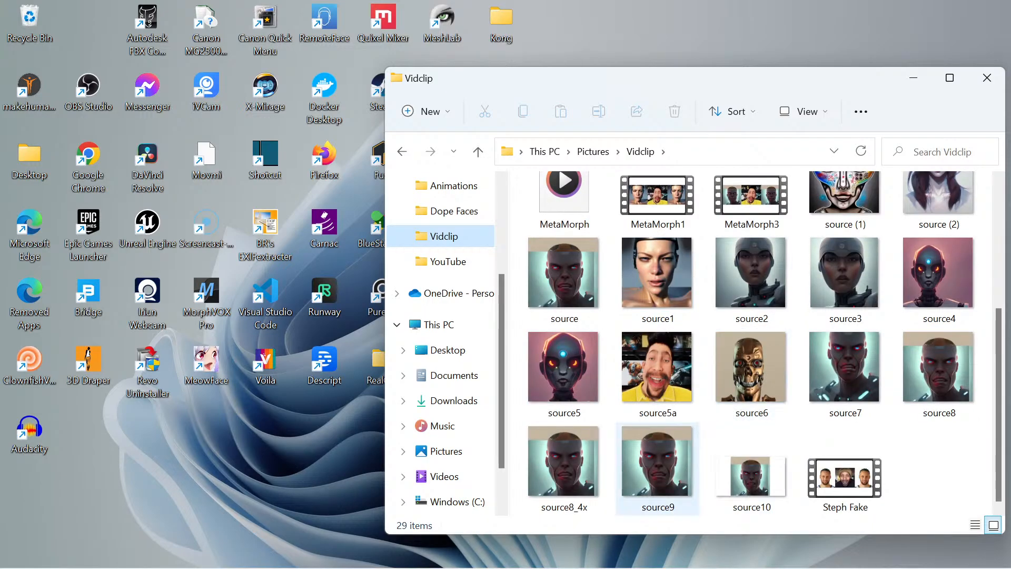
scroll(563, 316, "up", 3)
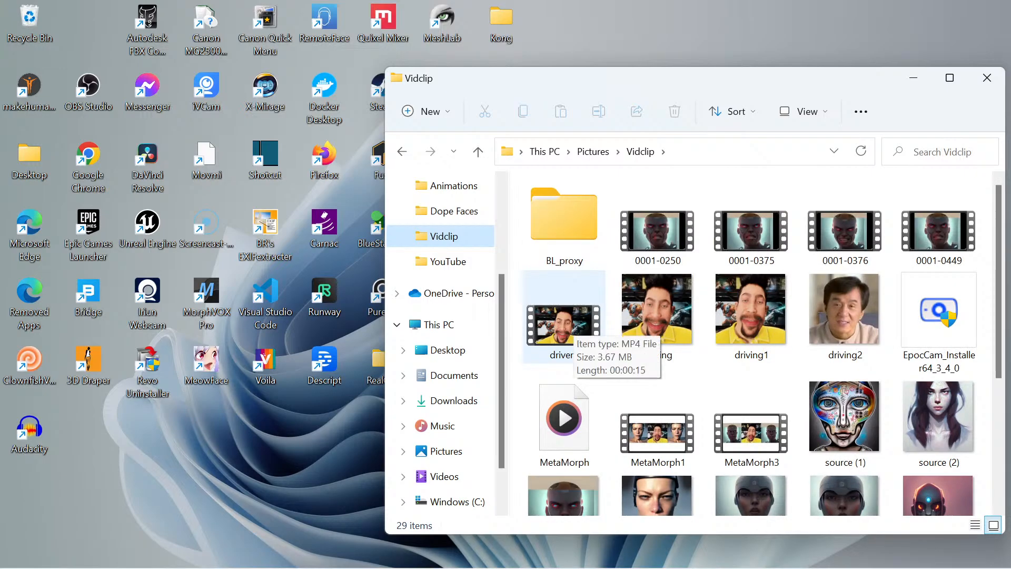
Rename the driver3 video in the Vidclip folder to driving3
right_click(594, 329)
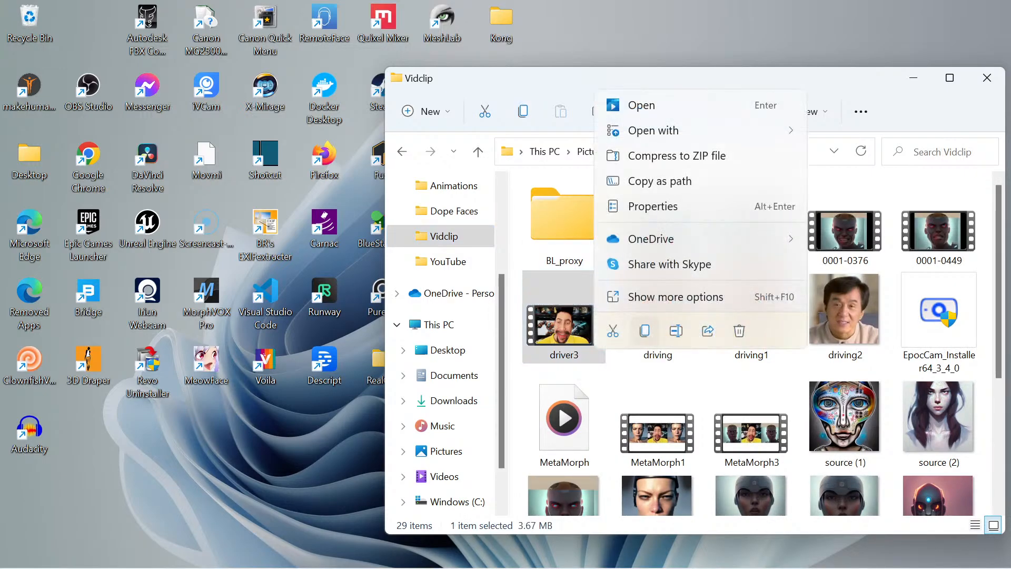
left_click(676, 296)
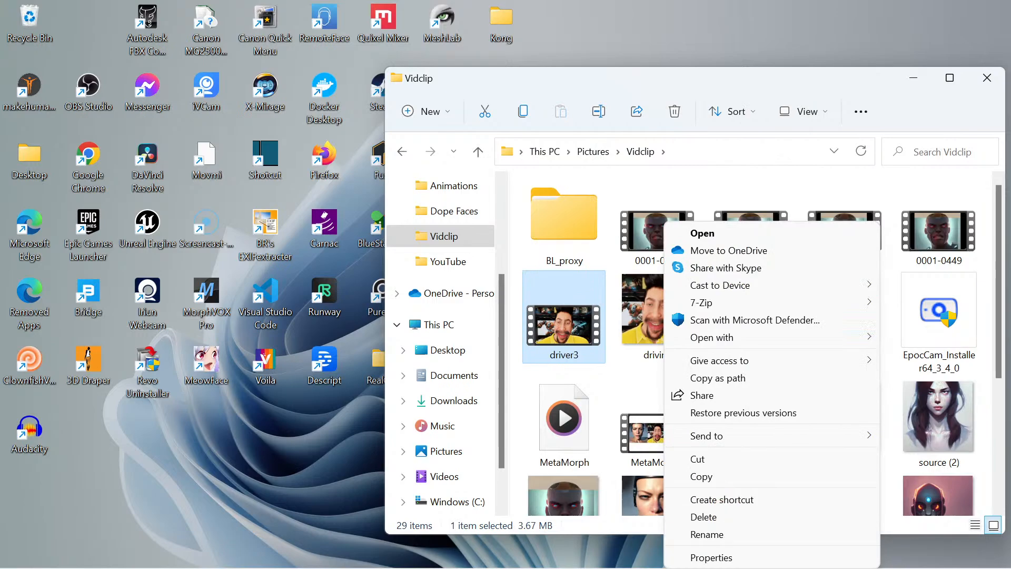
left_click(707, 533)
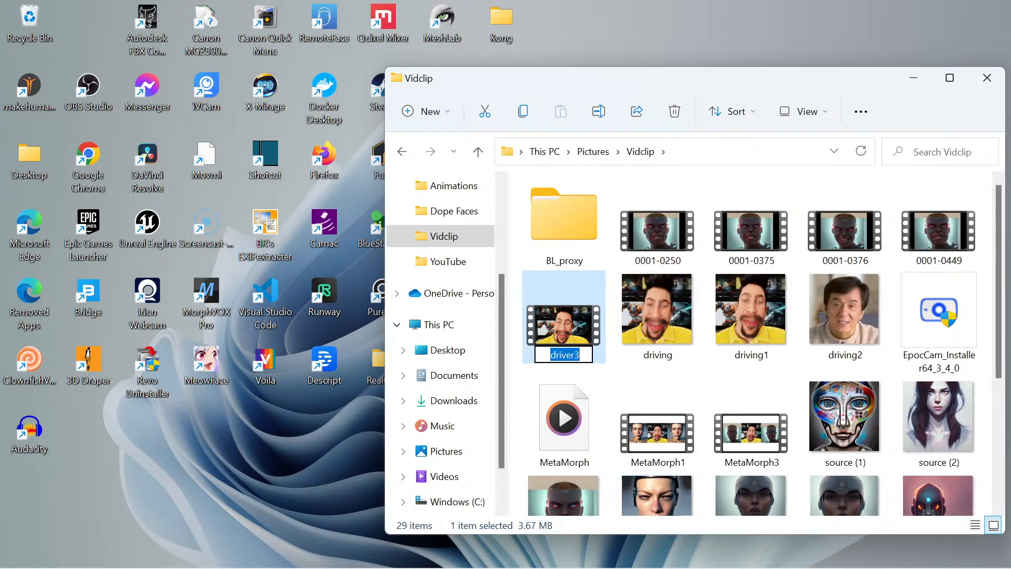
left_click(566, 354)
left_click_drag(566, 355, 572, 355)
type("ing")
key("Return")
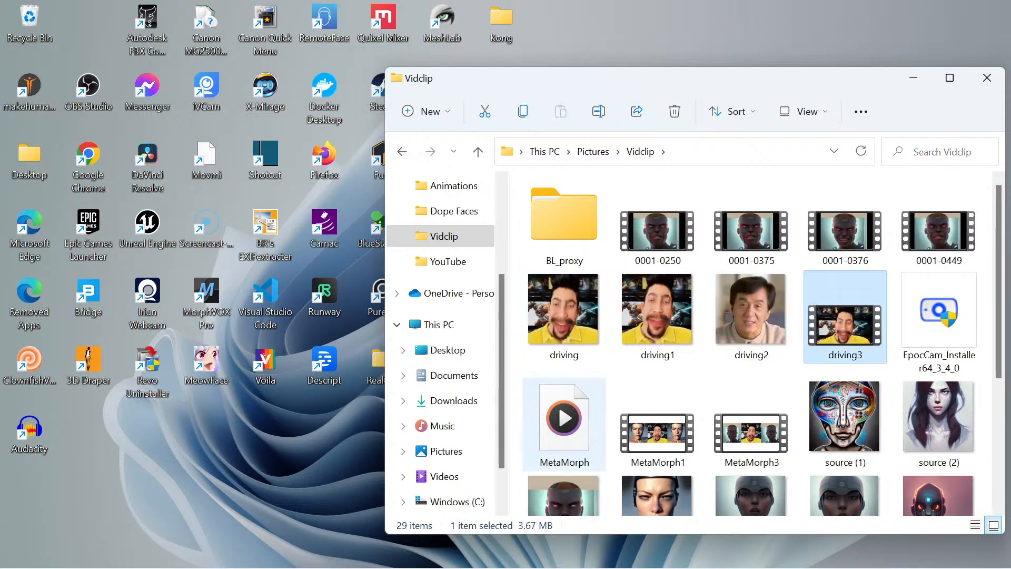
Minimize the Vidclip folder, switch to the Thin-Plate-Spline-Motion-Model notebook in Chrome and pause its output video
left_click(913, 78)
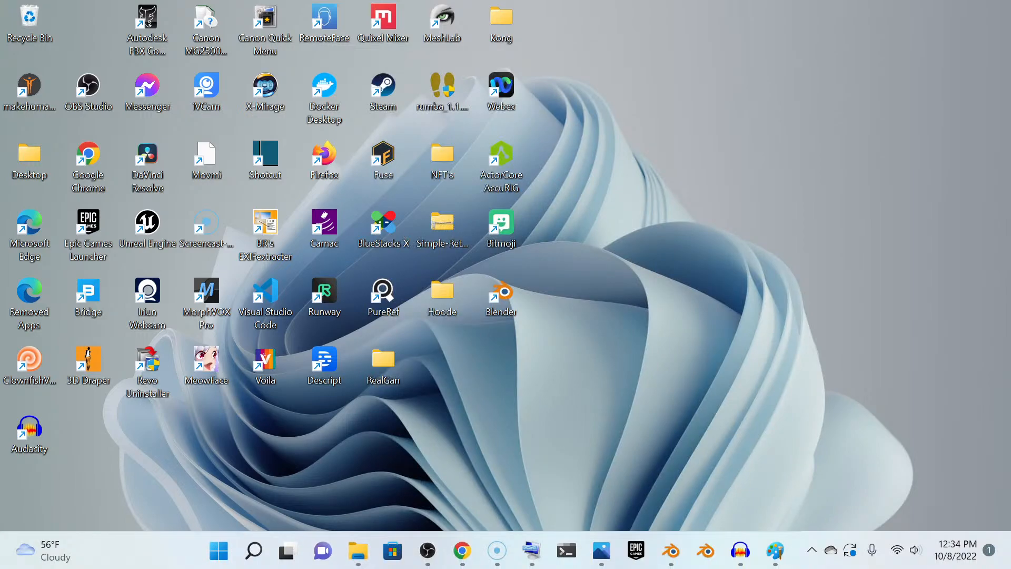
mouse_move(461, 550)
left_click(461, 463)
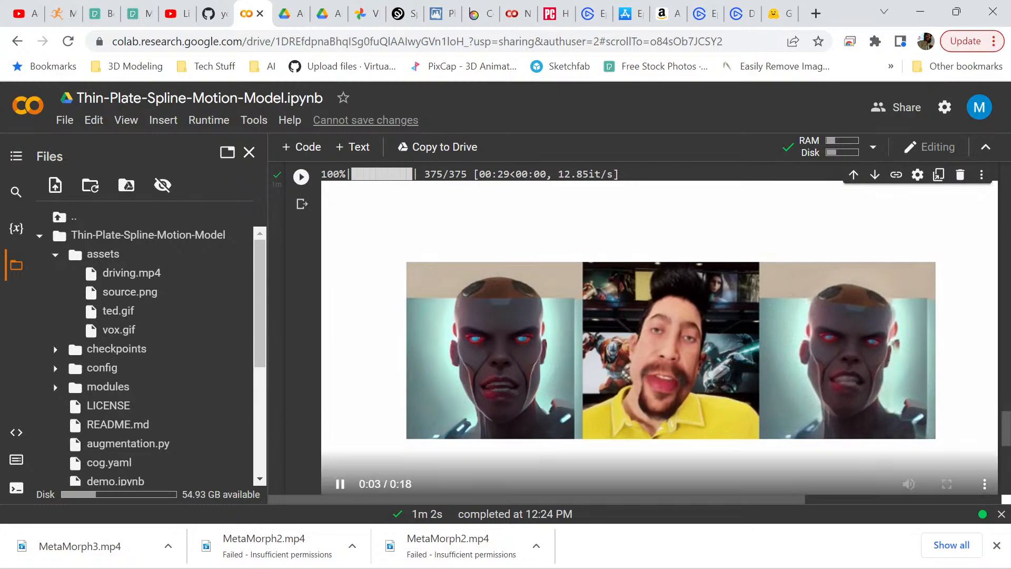
scroll(659, 327, "down", 1)
left_click(341, 405)
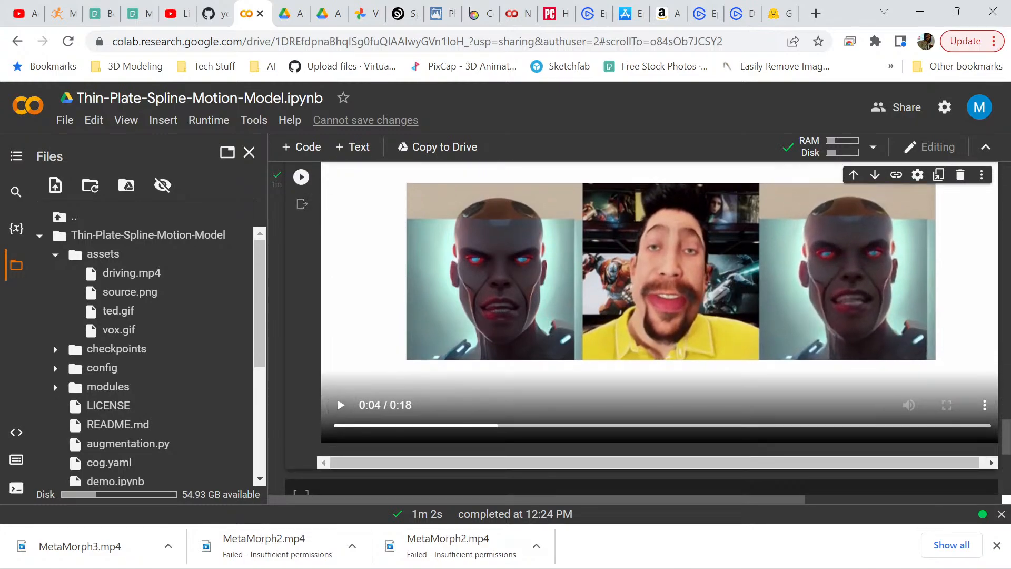
Check the live stream status in OBS Studio, and return to the Colab notebook
mouse_move(426, 550)
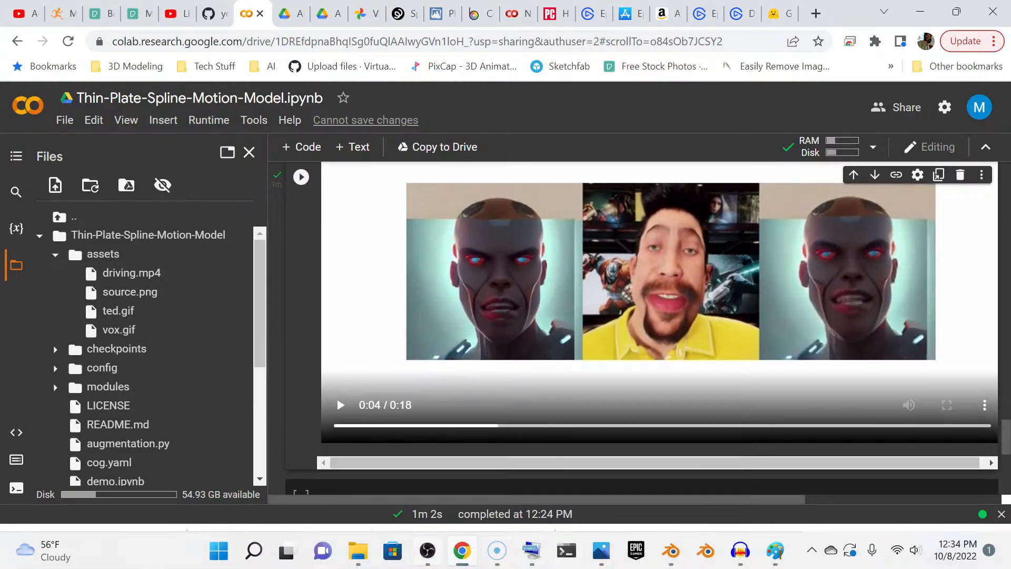
left_click(427, 550)
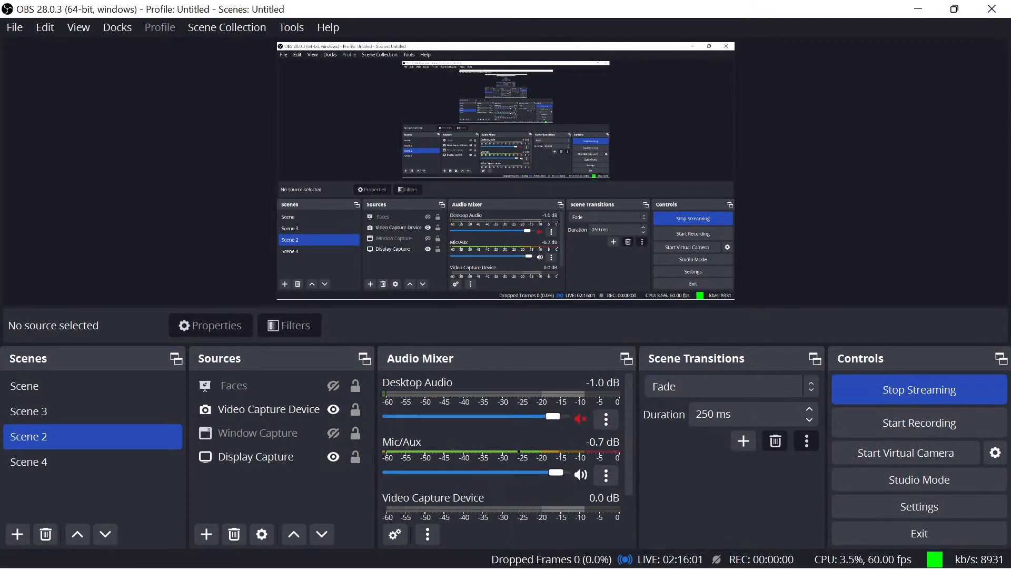
left_click(918, 9)
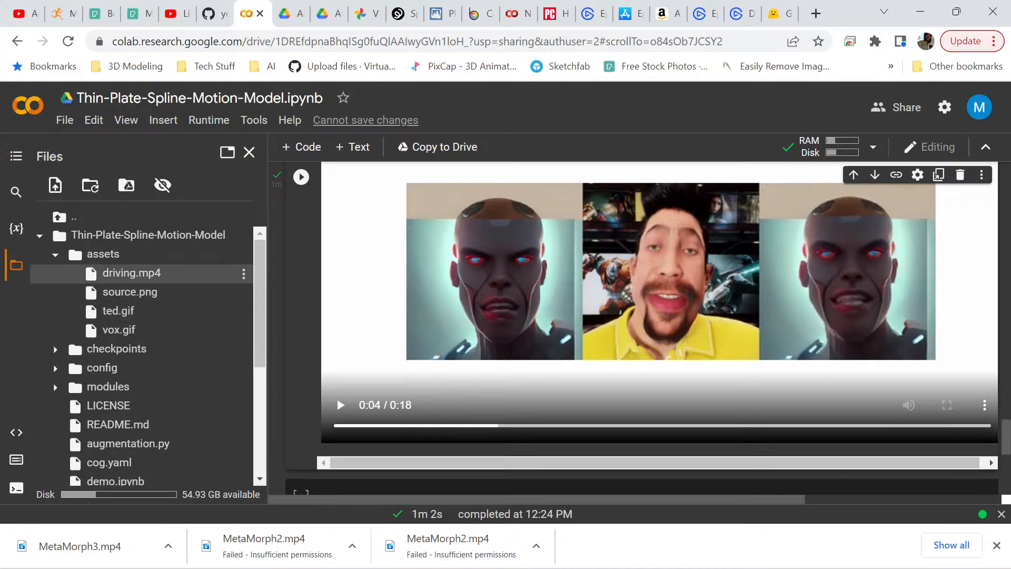
left_click(243, 273)
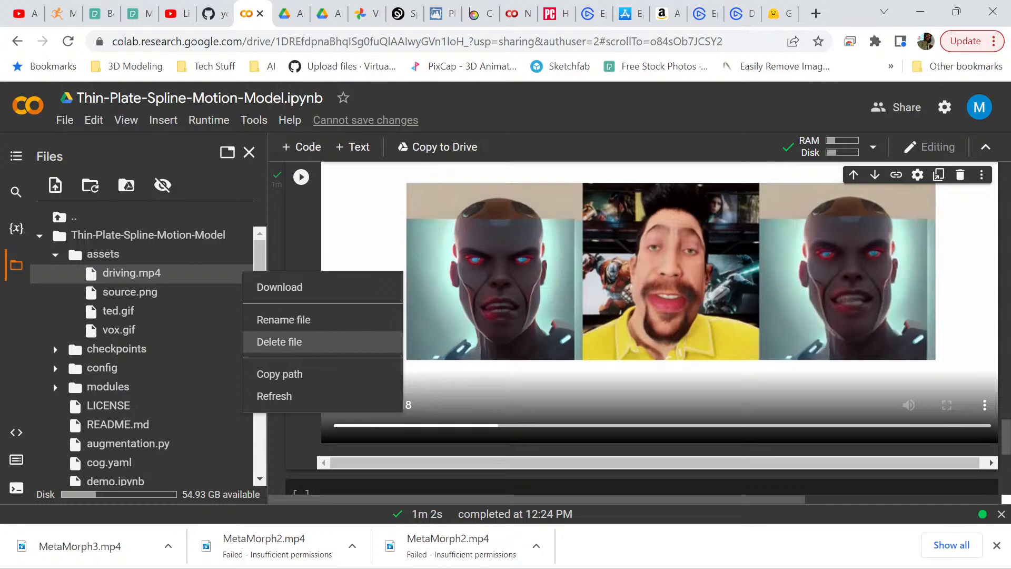
left_click(279, 342)
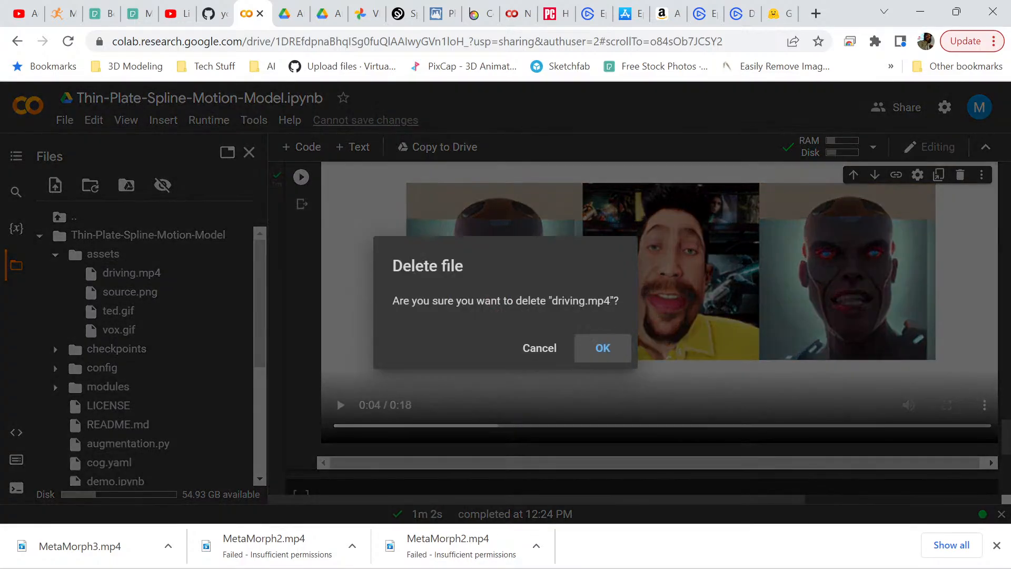
left_click(538, 348)
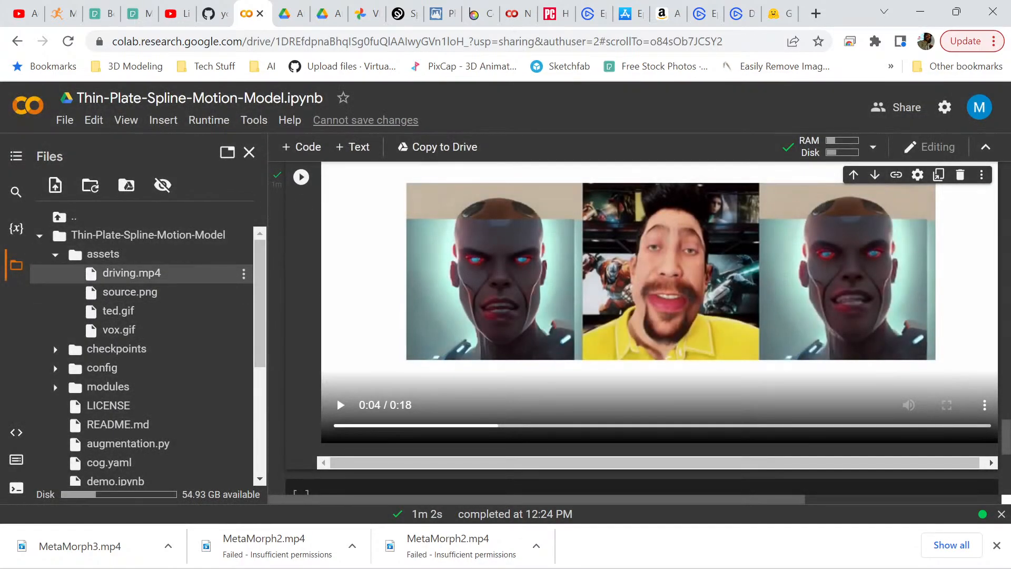
Rename driving.mp4 in the notebook's assets folder to drivinga.mp4
left_click(243, 274)
left_click(282, 321)
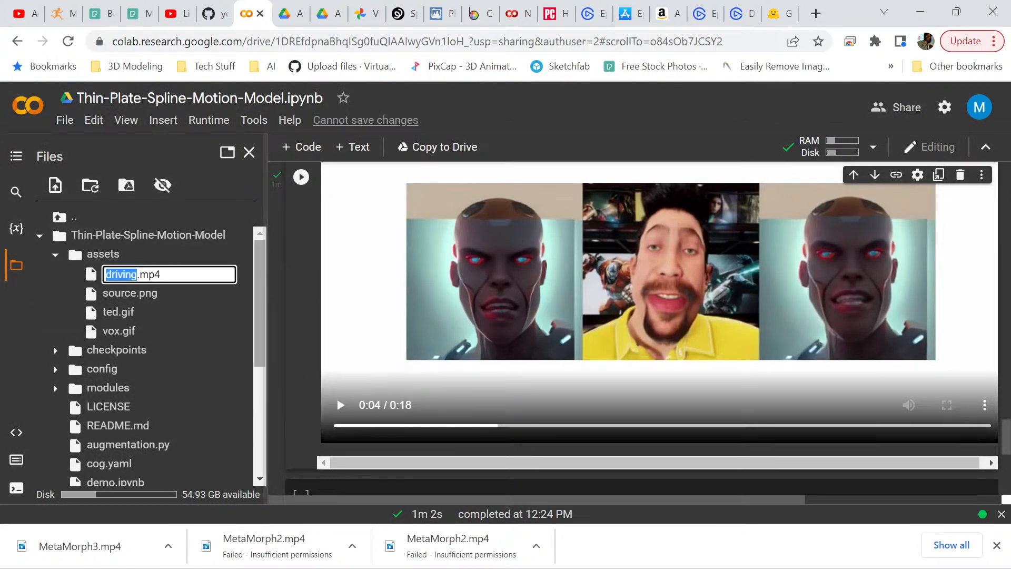
left_click(138, 274)
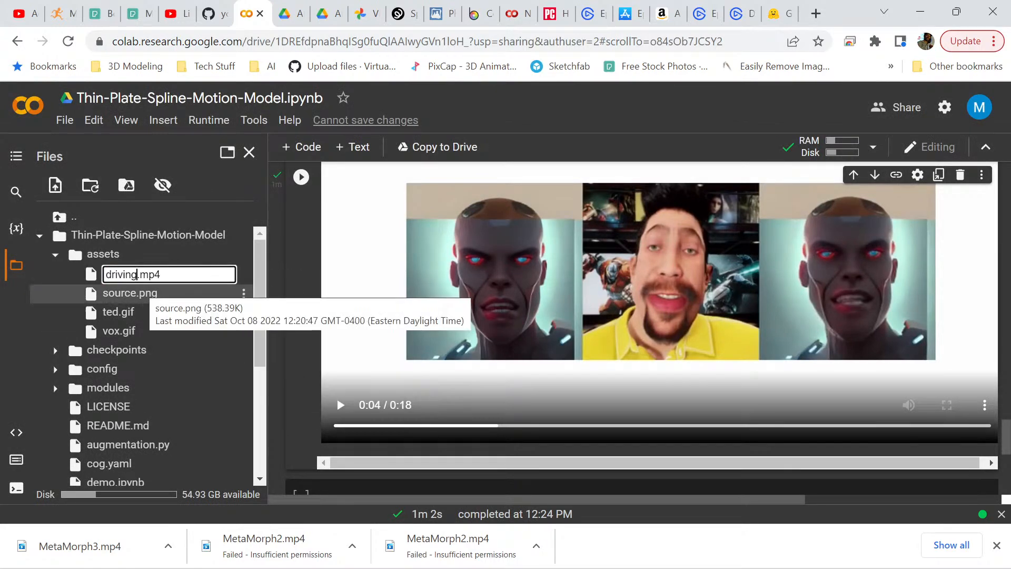
type("a")
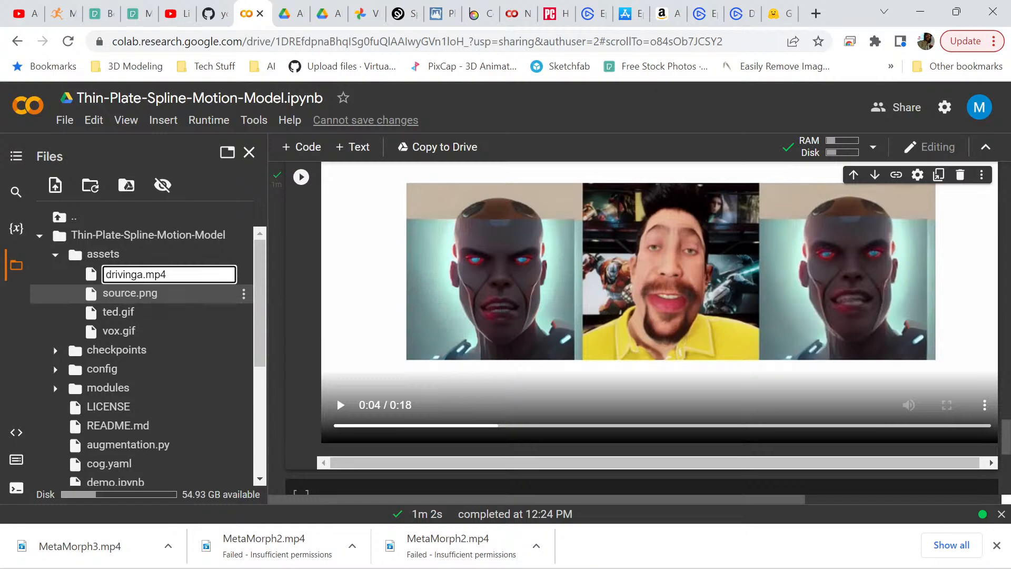
key("Return")
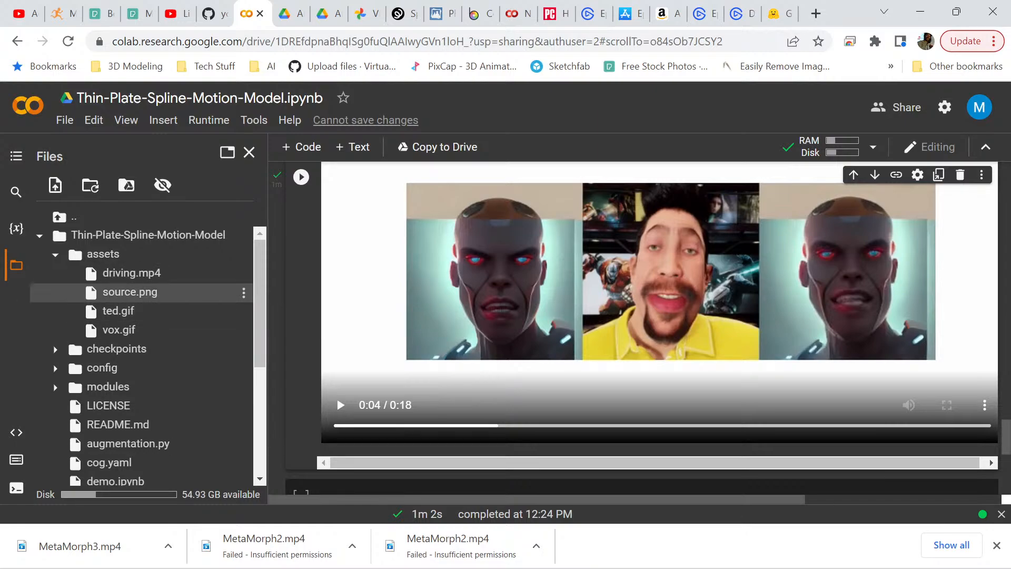
Rename source.png in the notebook's assets folder to sourcea.png
left_click(243, 292)
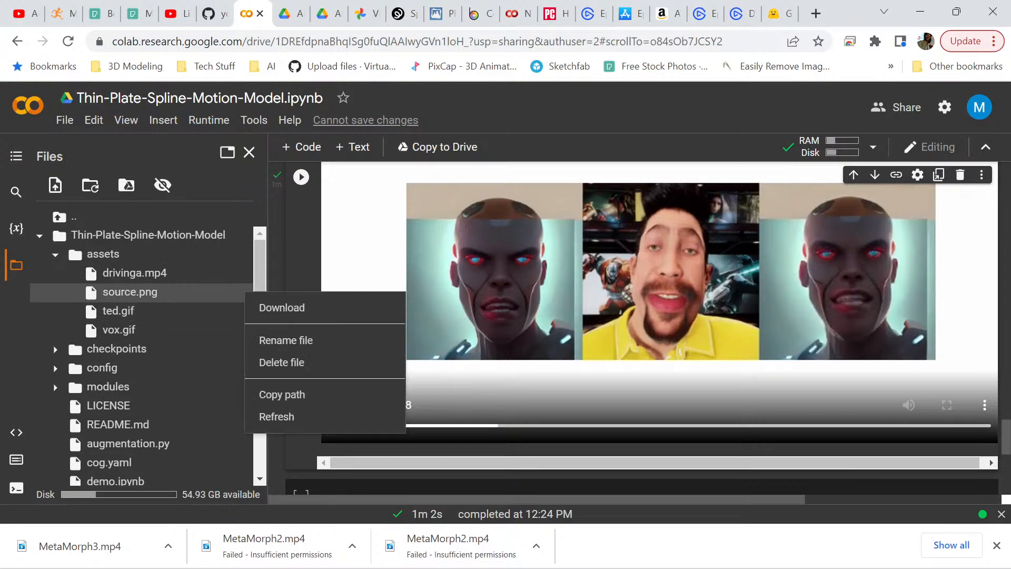
left_click(283, 338)
key("Right")
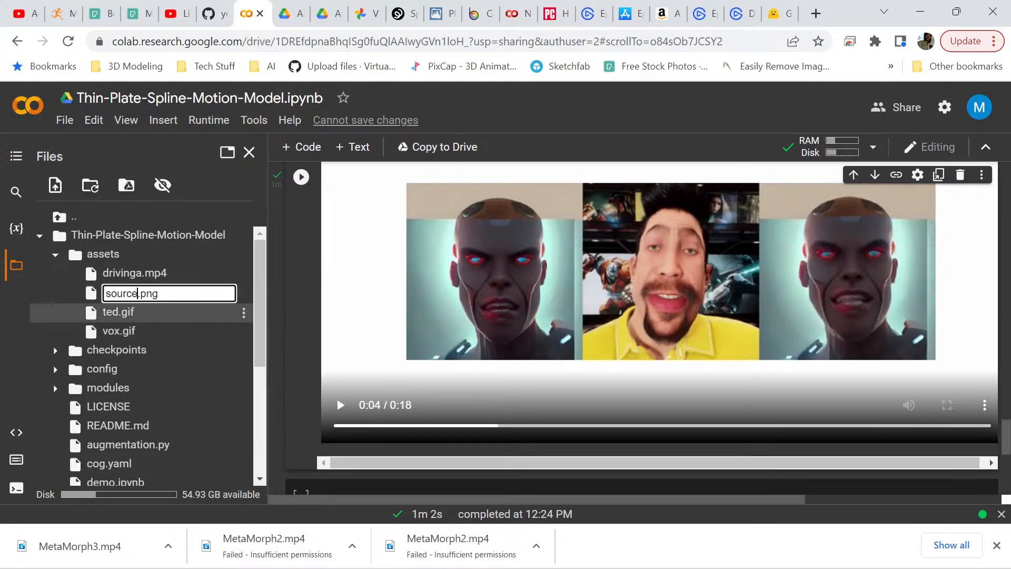
type("a")
key("Return")
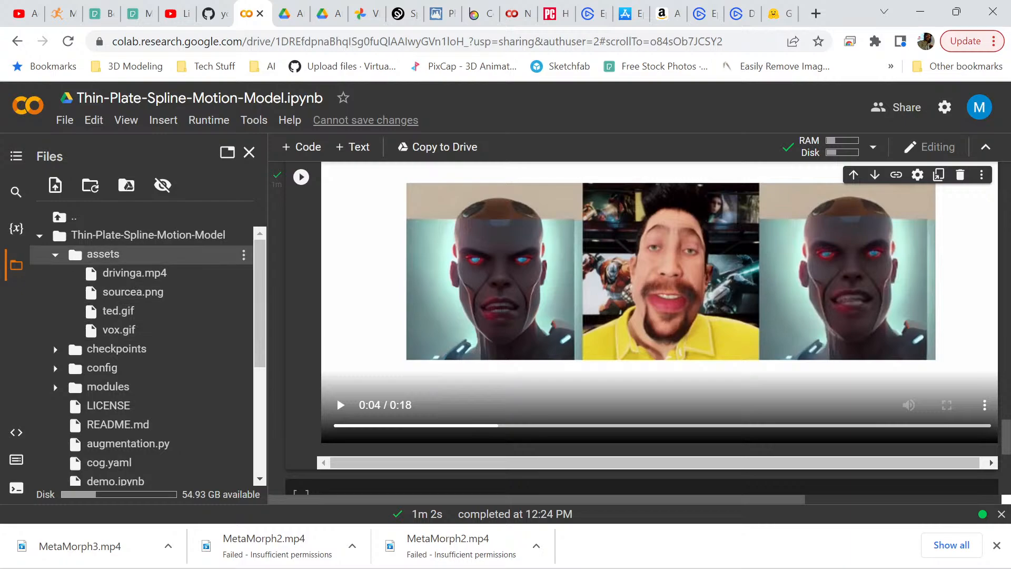
Upload the driving3 video from the Vidclip folder into the notebook's assets folder
left_click(243, 255)
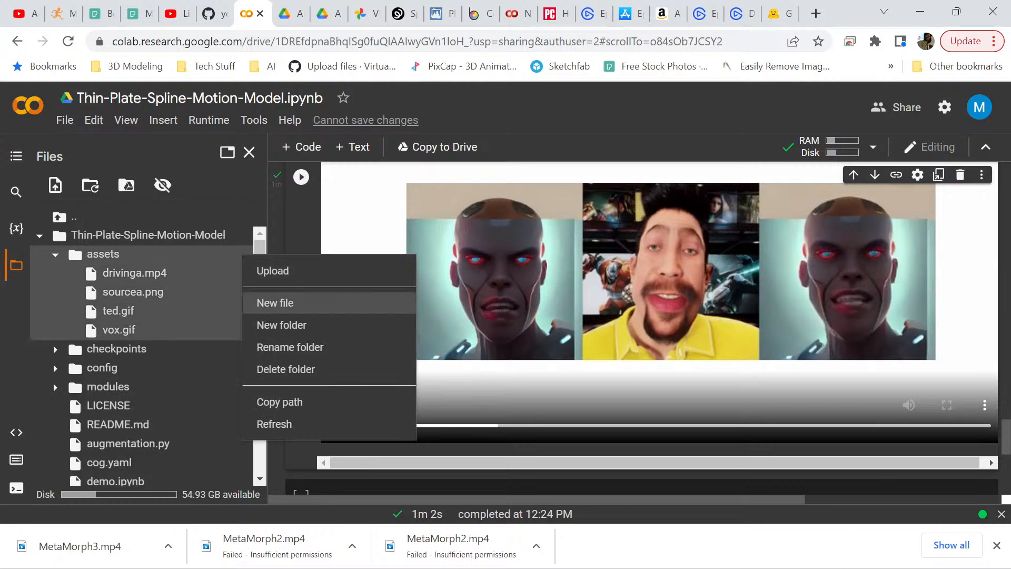
left_click(285, 270)
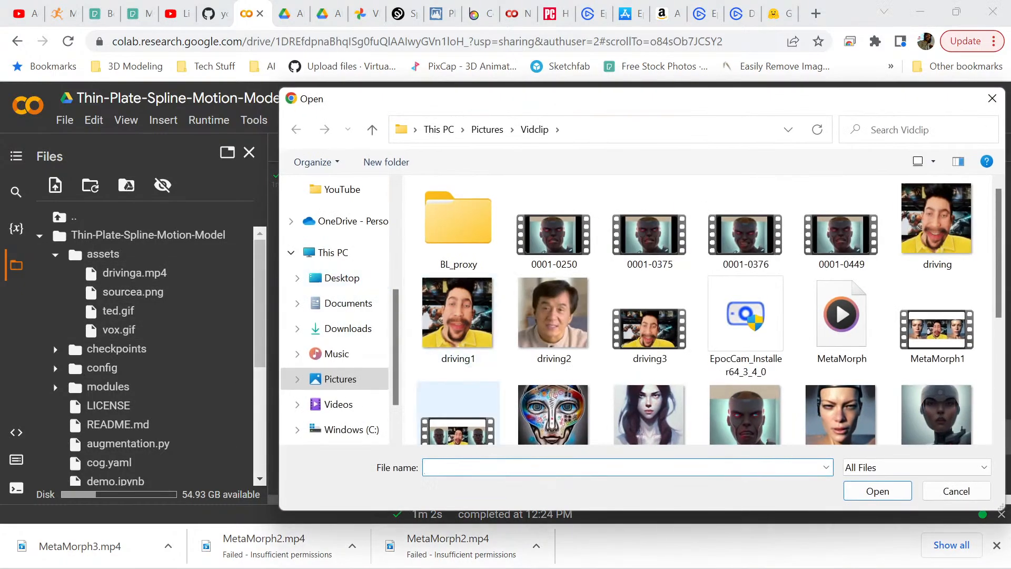
left_click(457, 313)
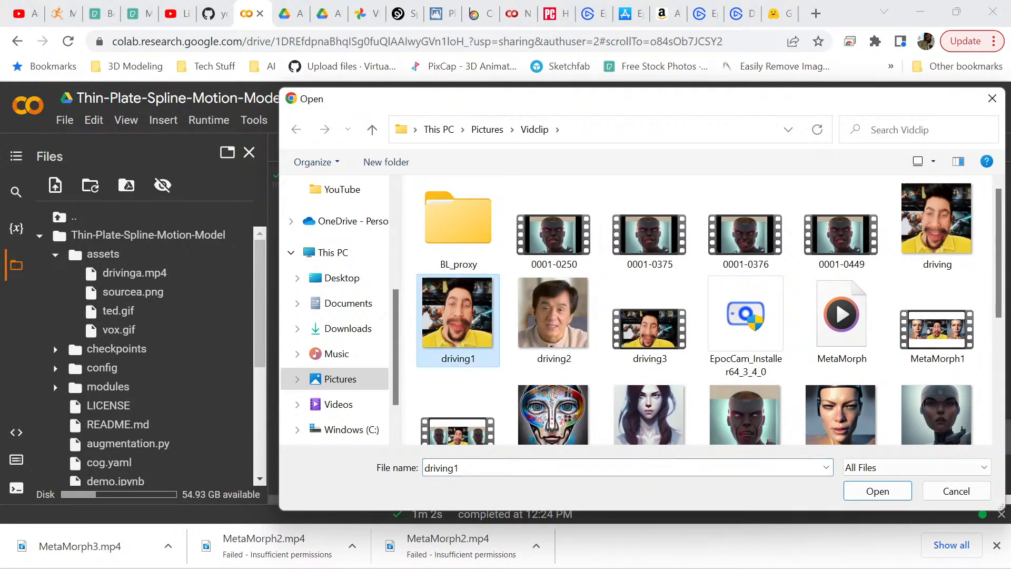
left_click(649, 326)
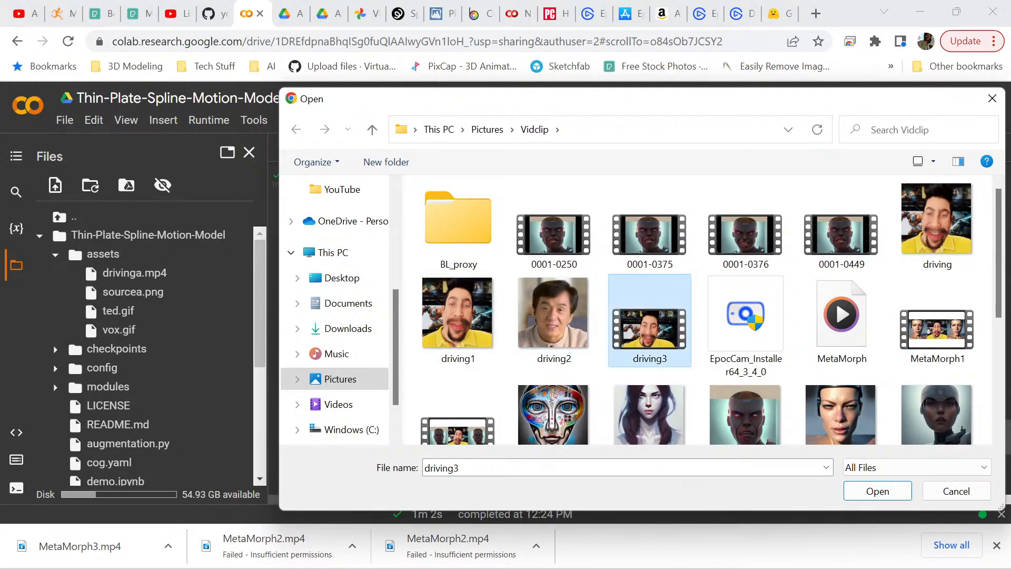
scroll(841, 416, "down", 2)
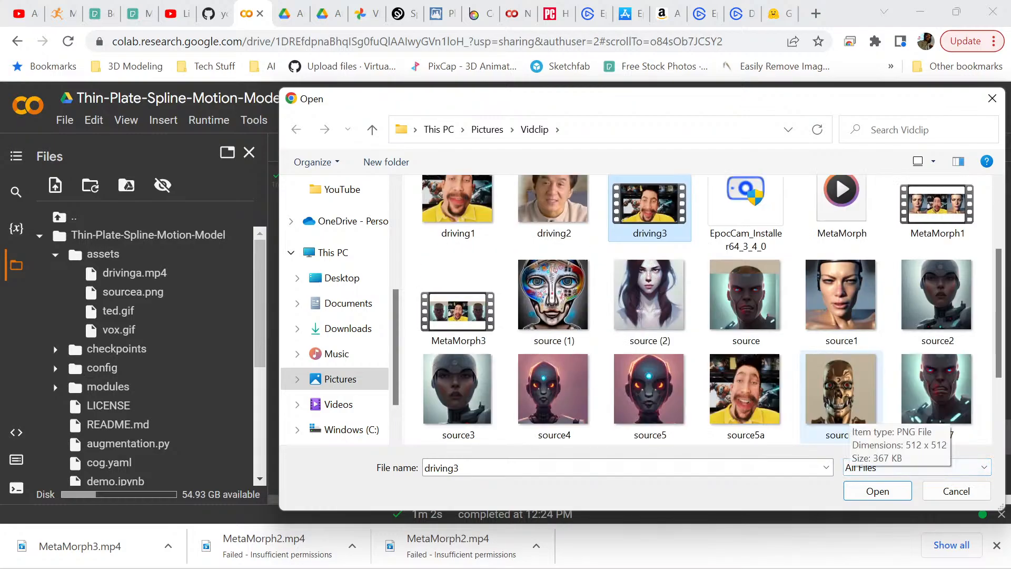
scroll(842, 416, "up", 1)
left_click(877, 491)
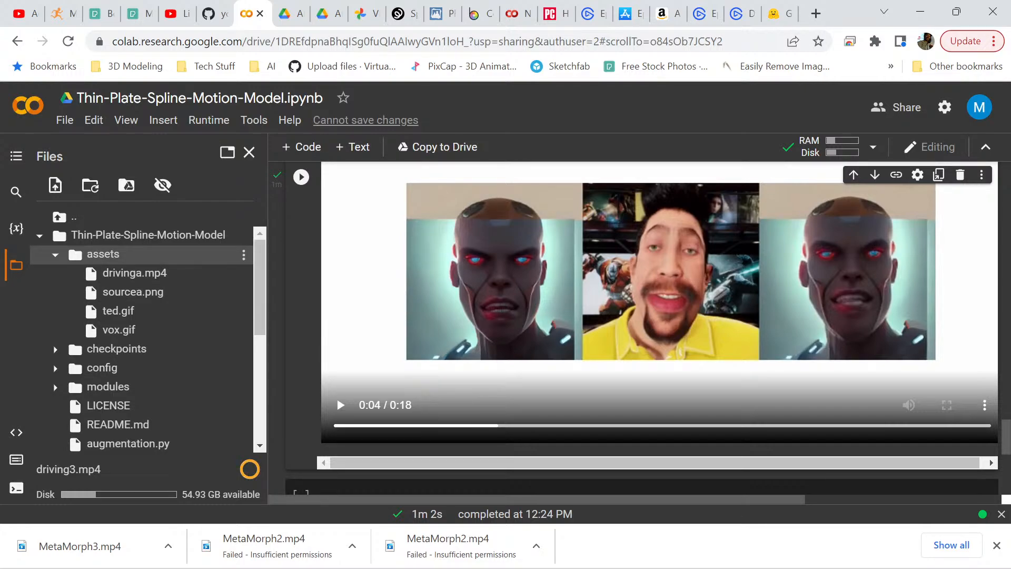
Upload the source10 image from the Vidclip folder into the notebook's assets folder
left_click(243, 254)
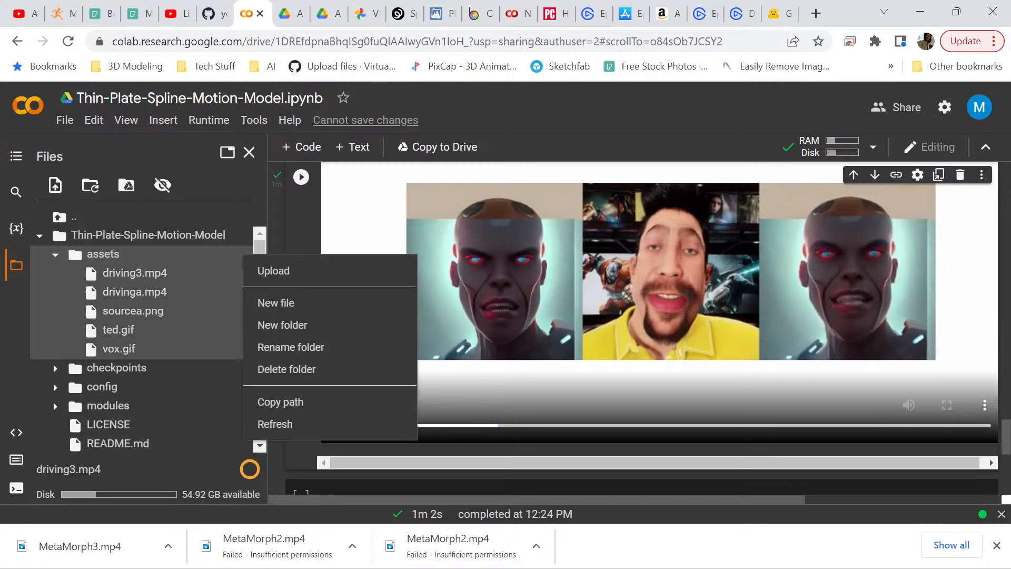
left_click(274, 269)
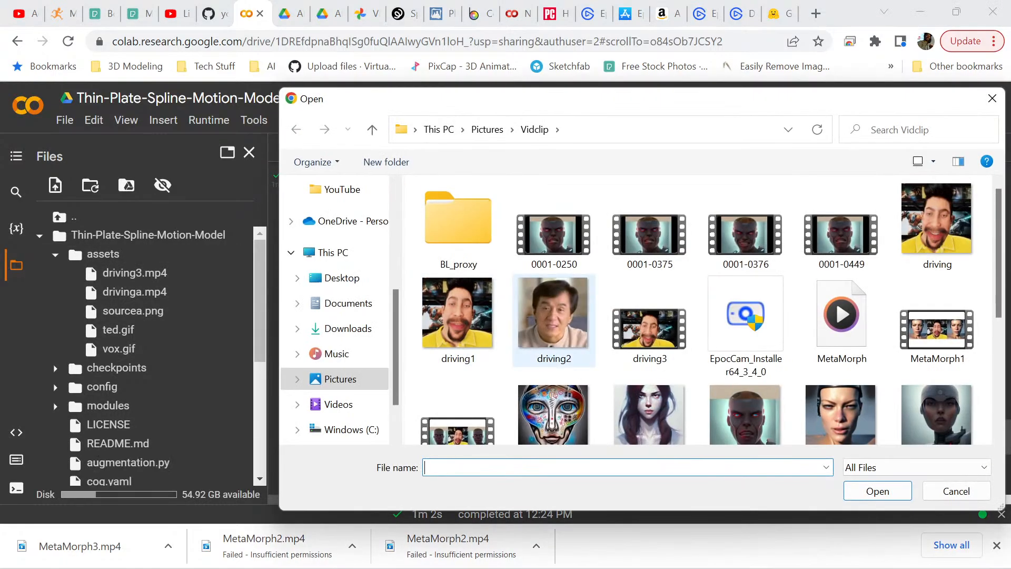
scroll(569, 347, "down", 3)
left_click(746, 400)
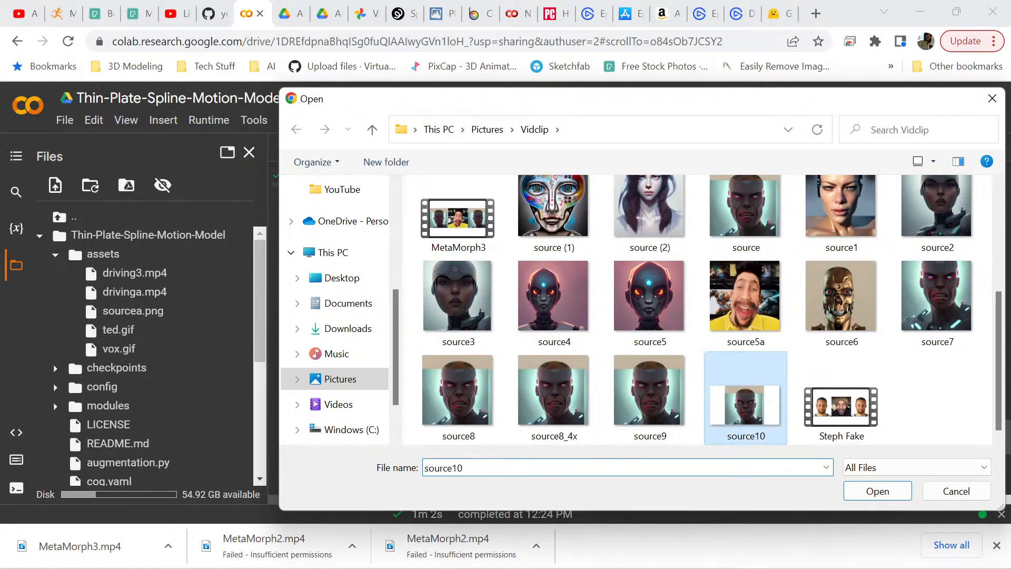
left_click(877, 491)
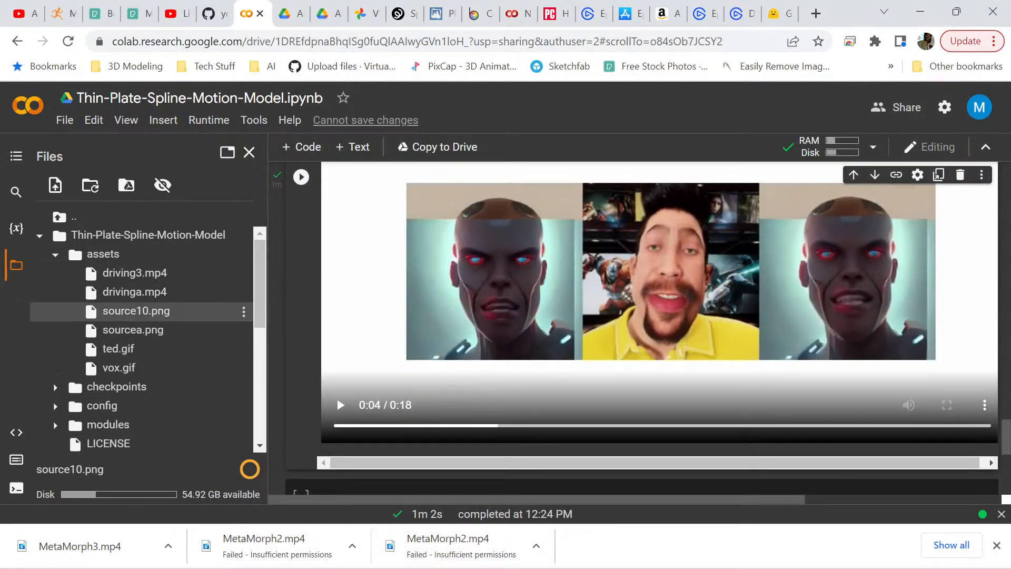
Rename the uploaded source10.png in the assets folder to source.png
left_click(243, 311)
left_click(279, 359)
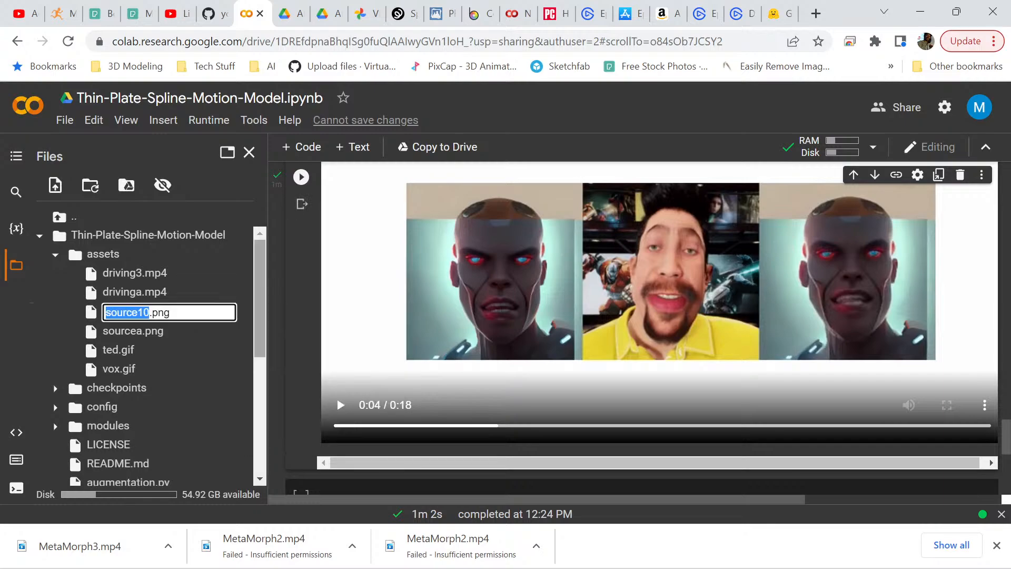
type("source0")
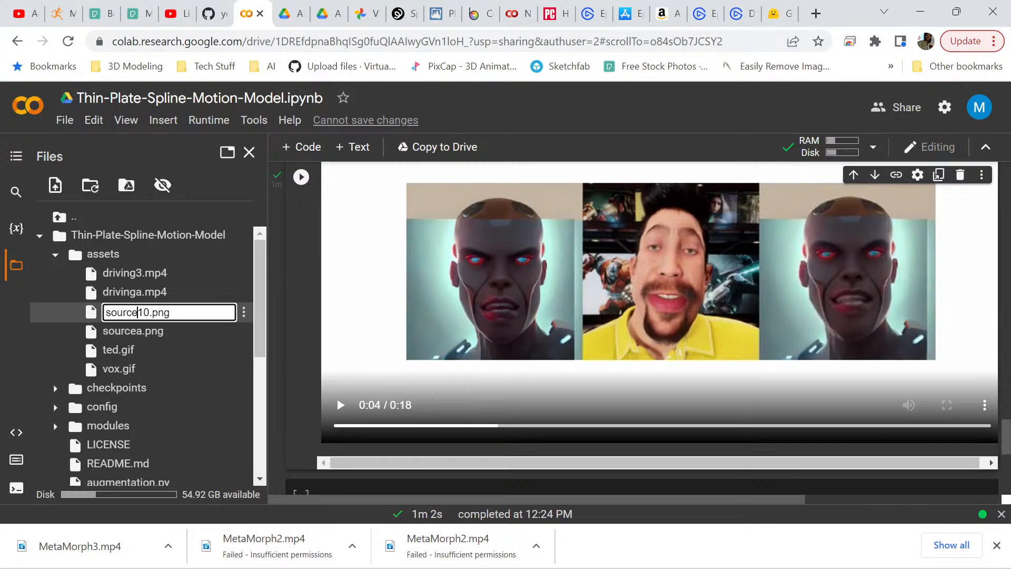
key("BackSpace")
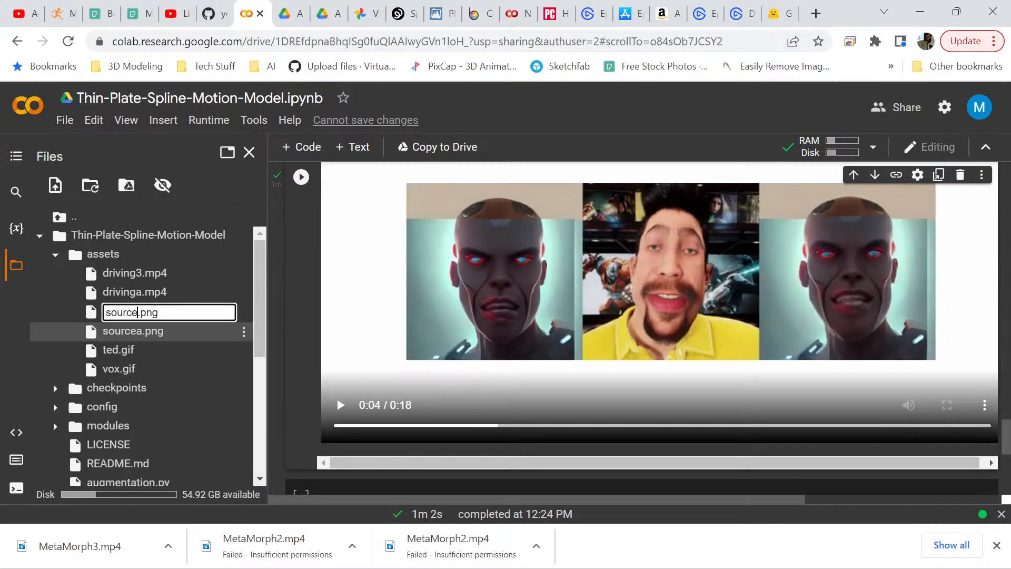
key("Return")
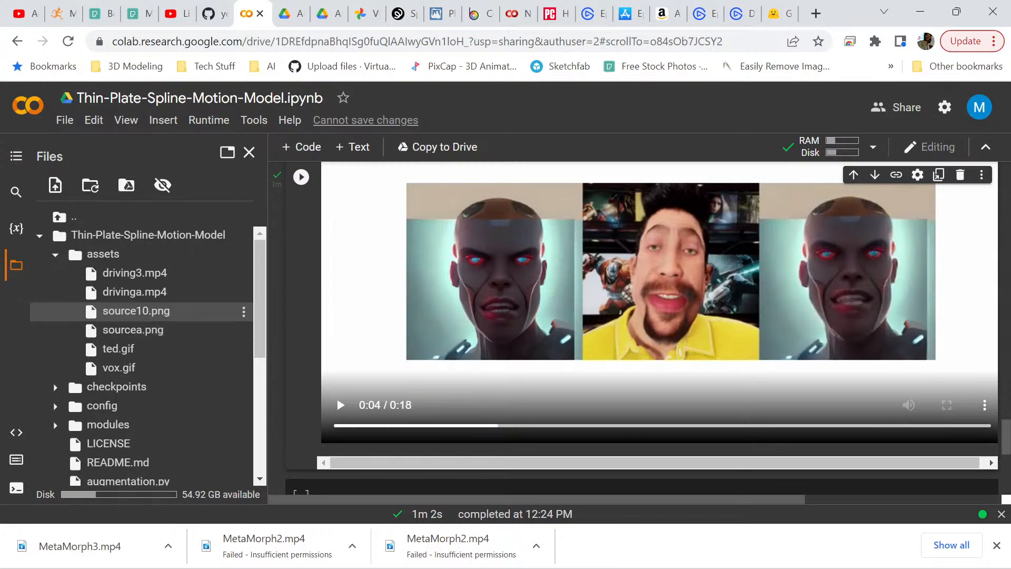
Rename driving3.mp4 in the notebook's assets folder to driving.mp4
left_click(243, 273)
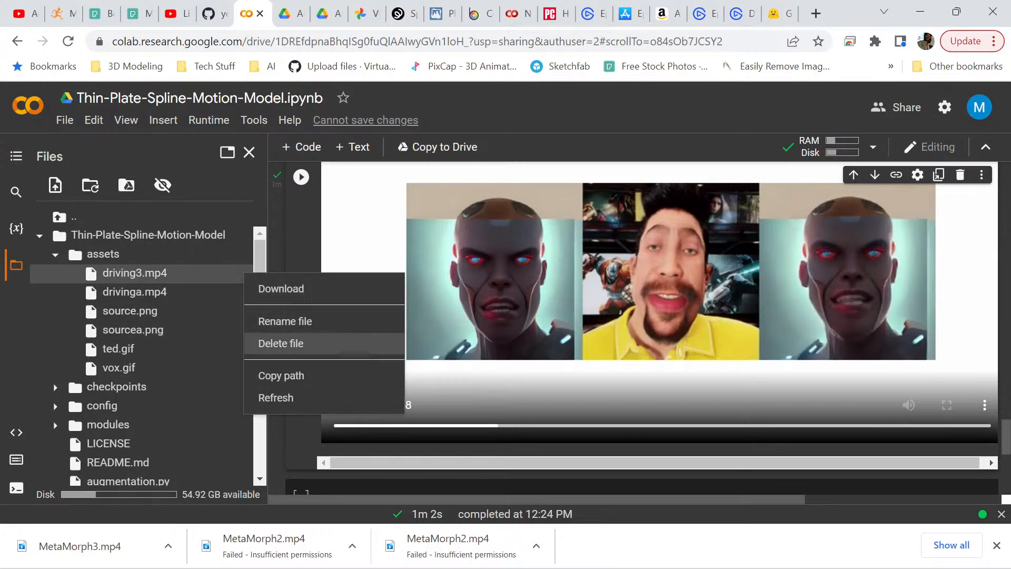
left_click(285, 321)
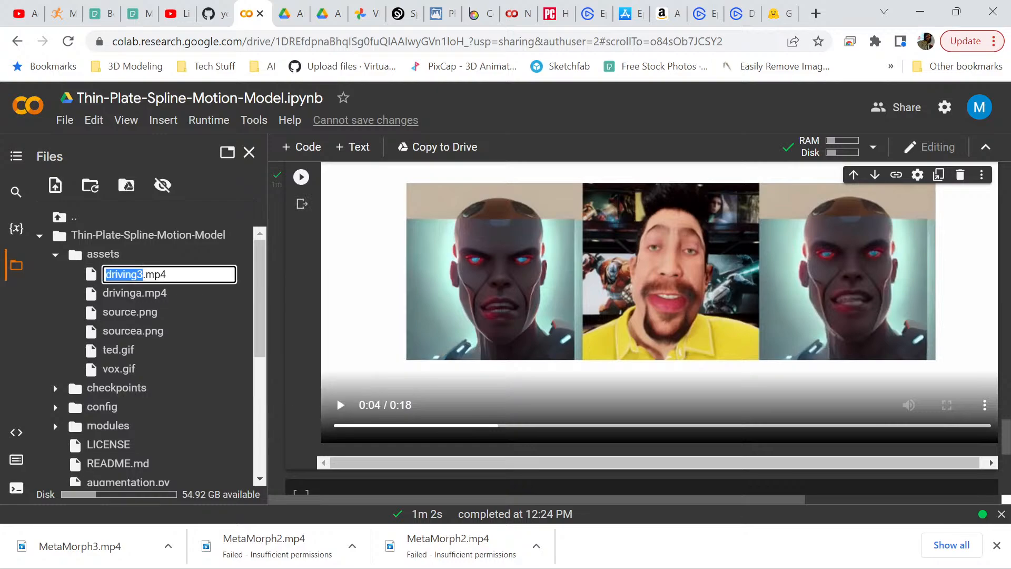
left_click(143, 274)
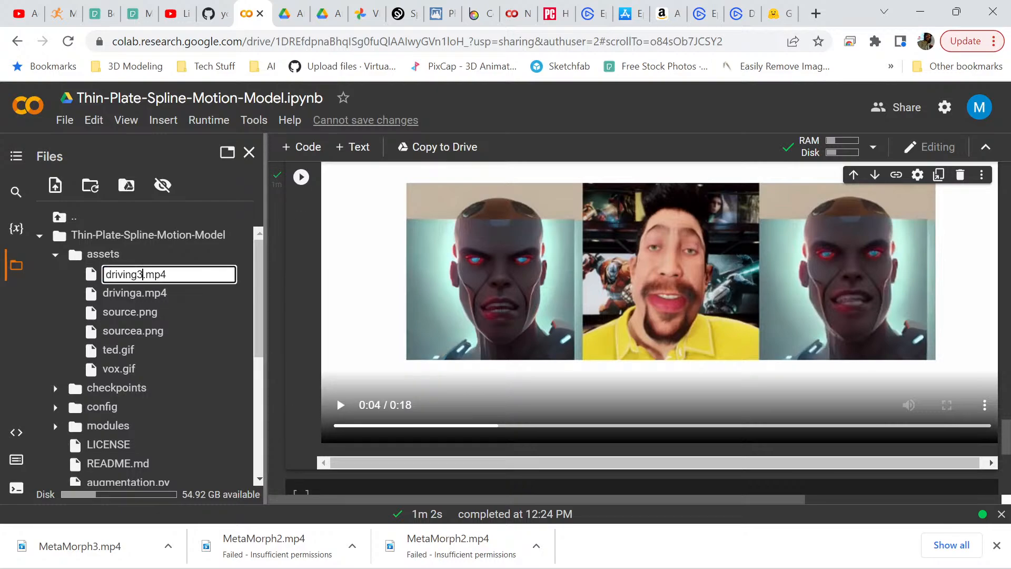
key("Return")
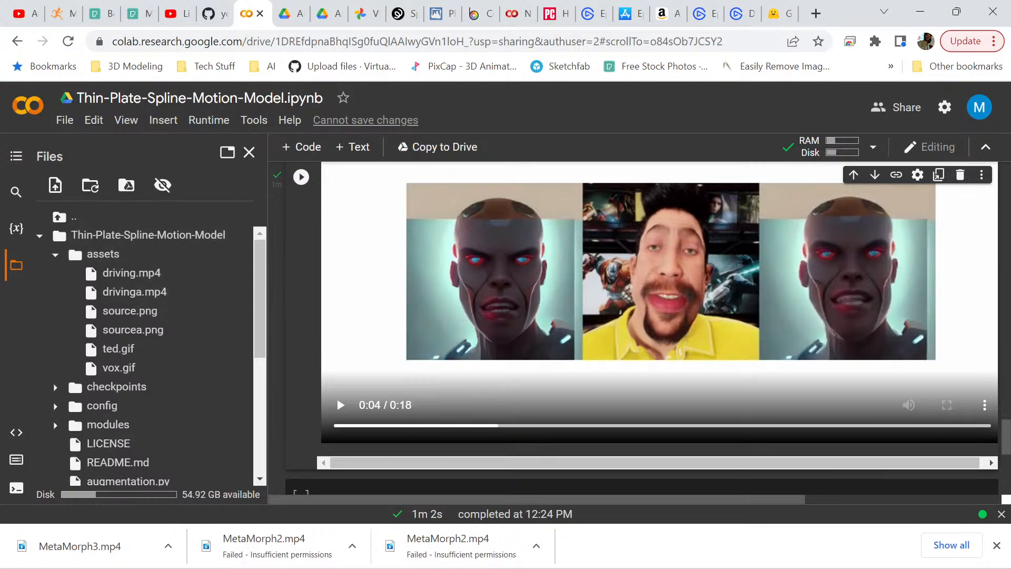
Rerun the notebook cell that reads and resizes the source image and driving video and displays them side by side
scroll(641, 328, "up", 10)
scroll(641, 329, "up", 15)
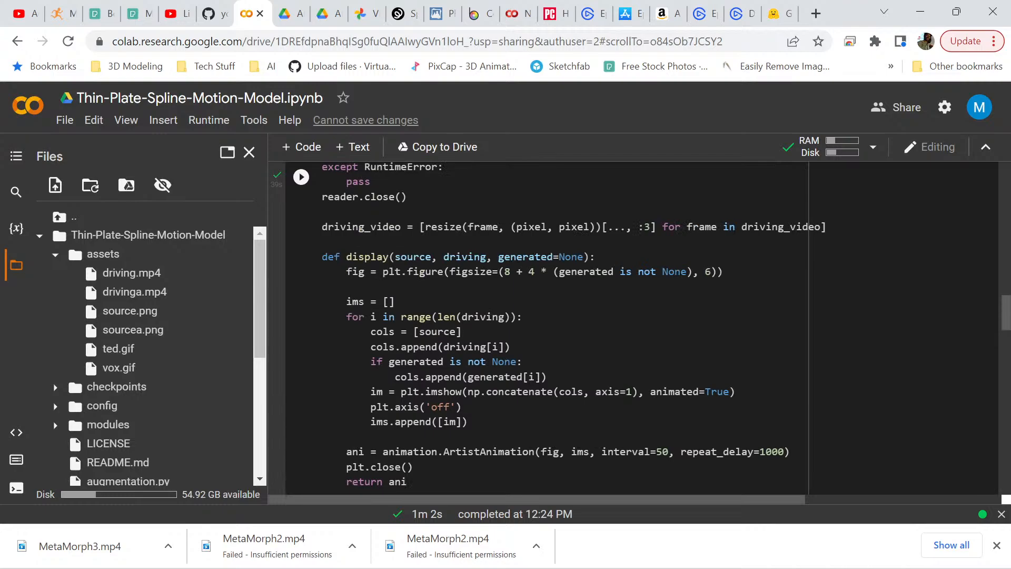
left_click(302, 177)
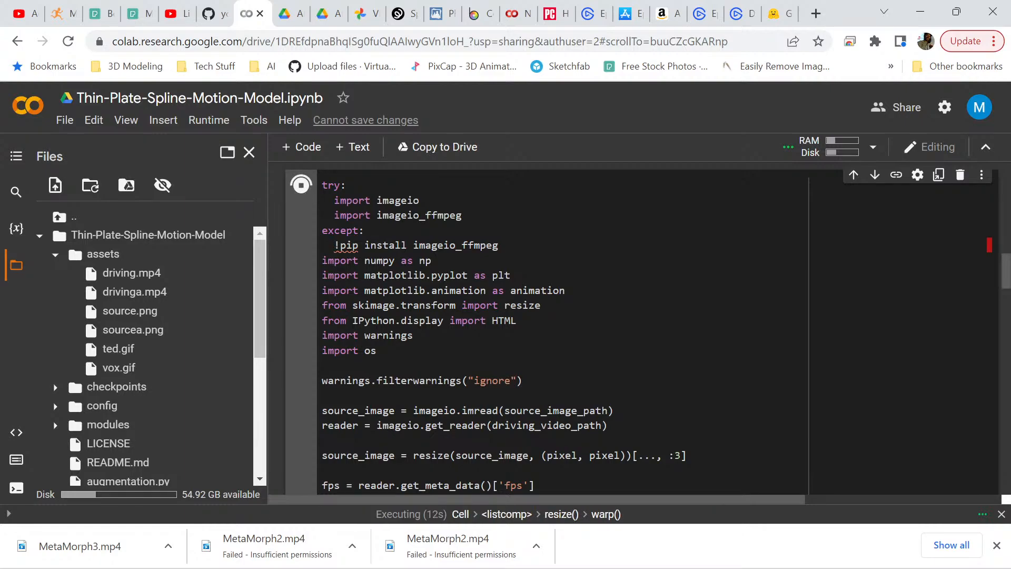
scroll(641, 327, "down", 9)
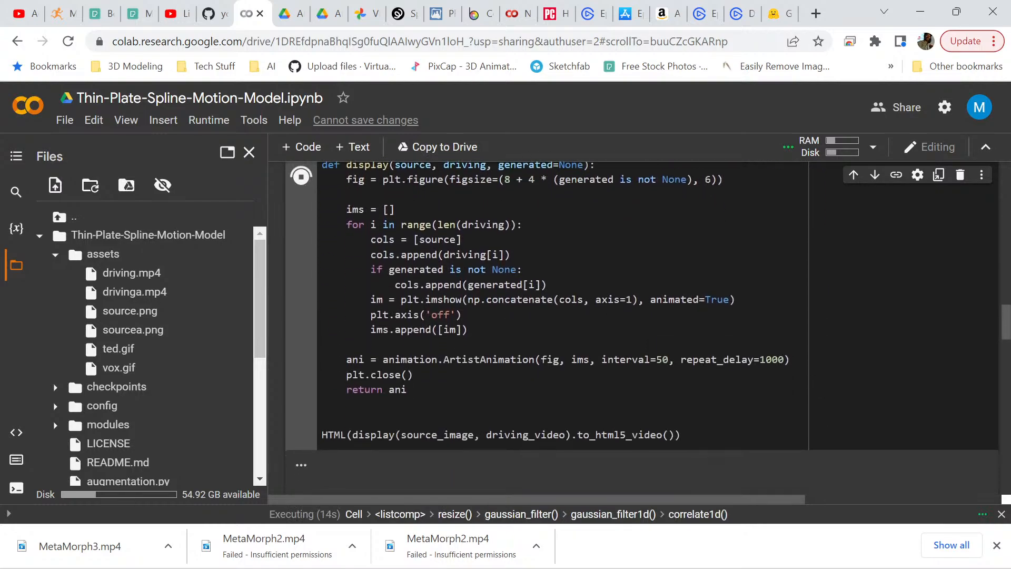
scroll(642, 327, "down", 4)
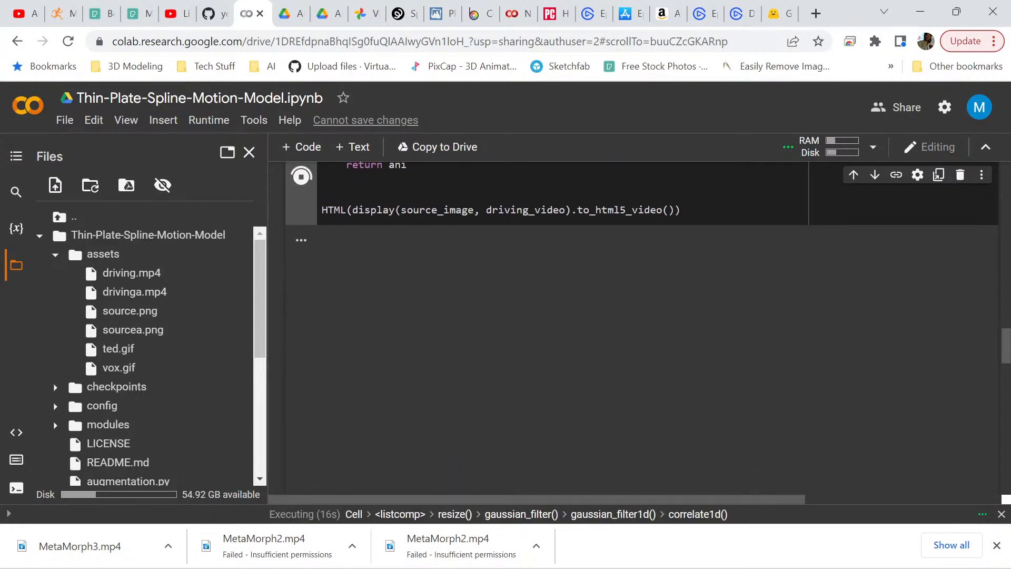
scroll(642, 327, "up", 6)
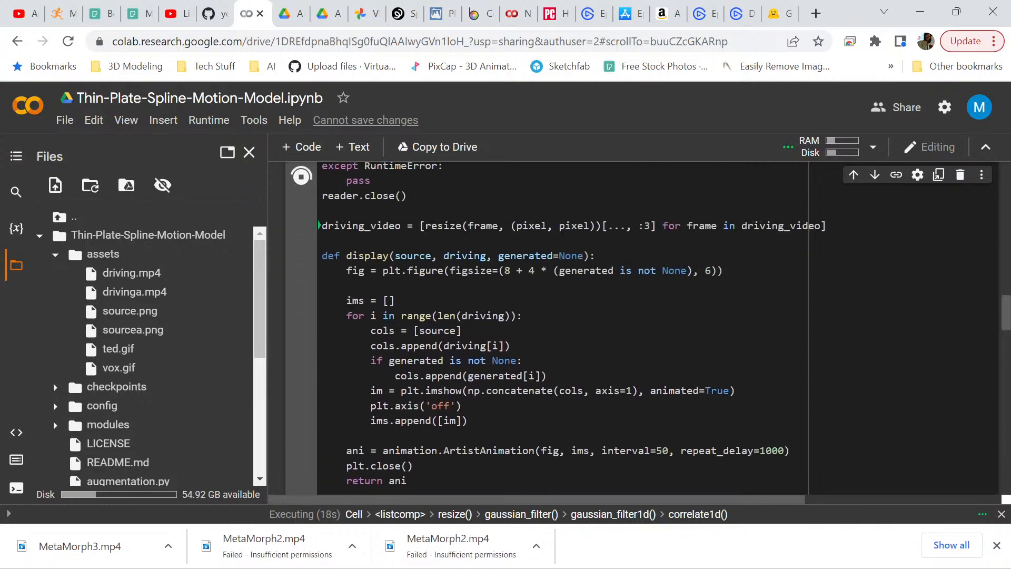
scroll(641, 326, "up", 7)
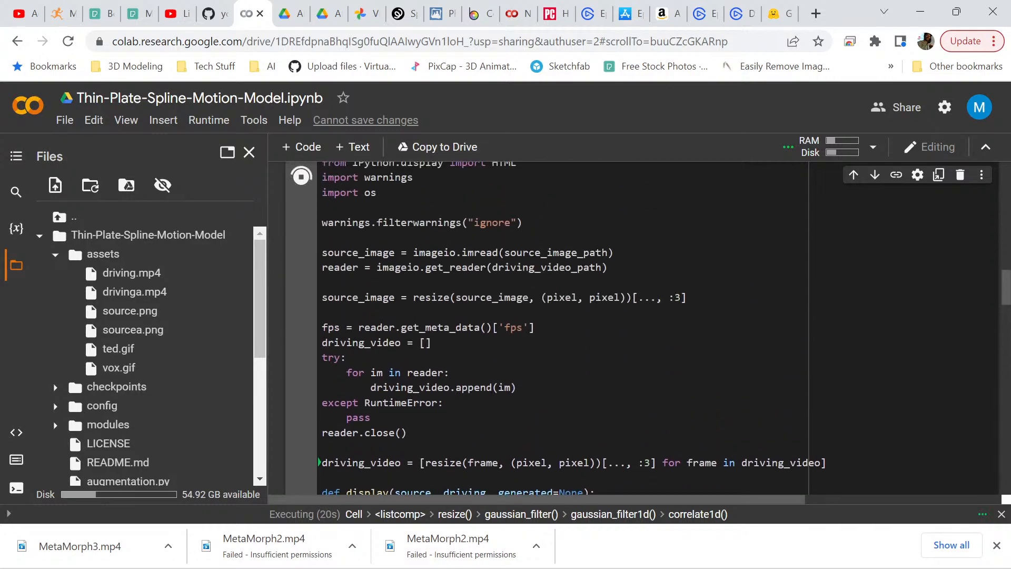
scroll(641, 327, "down", 6)
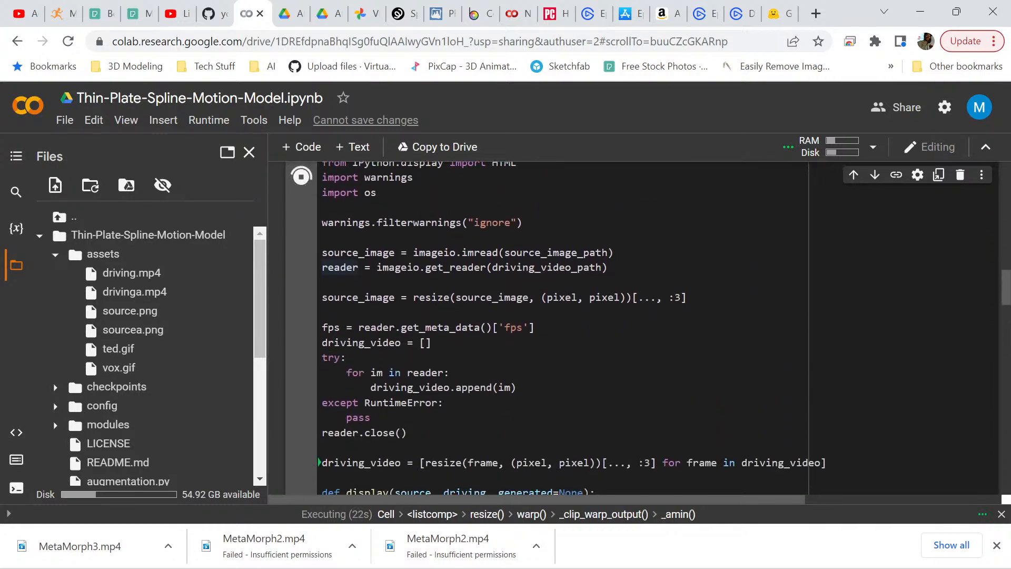
scroll(641, 327, "down", 1)
scroll(642, 327, "down", 2)
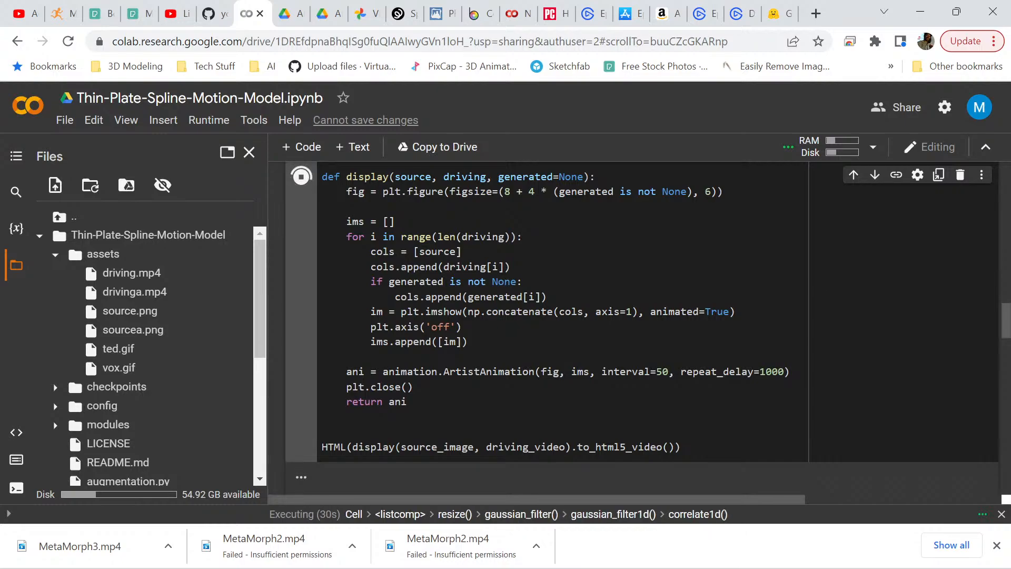
Switch to OBS, mute the Mic/Aux audio channel and open its audio filters
mouse_move(427, 559)
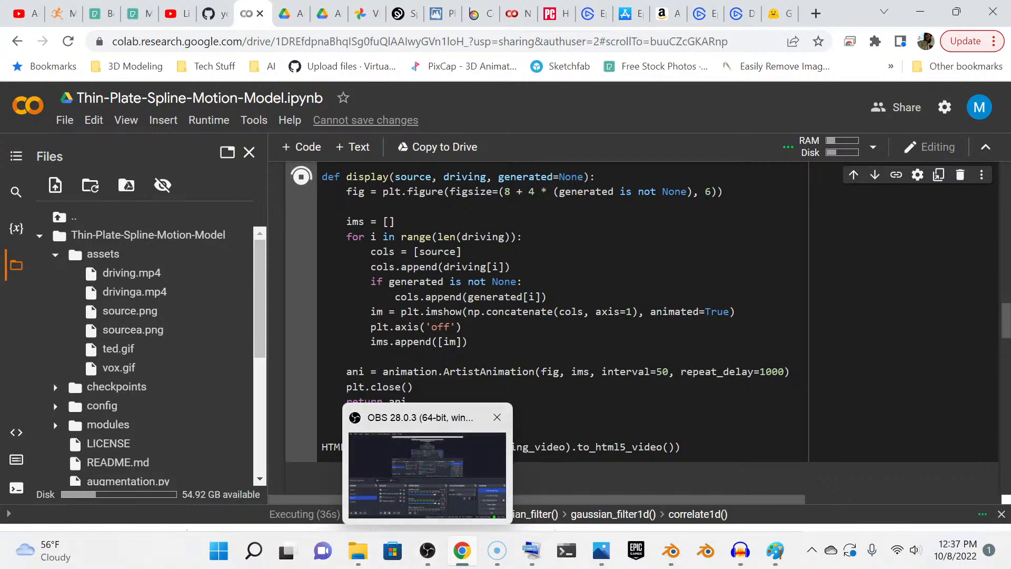
left_click(428, 550)
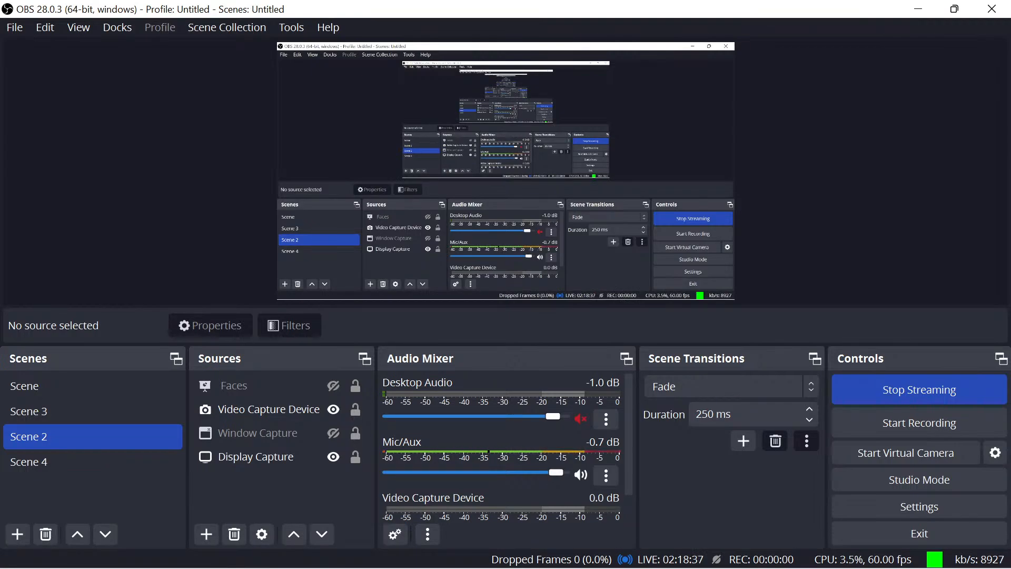
left_click(581, 475)
left_click(606, 476)
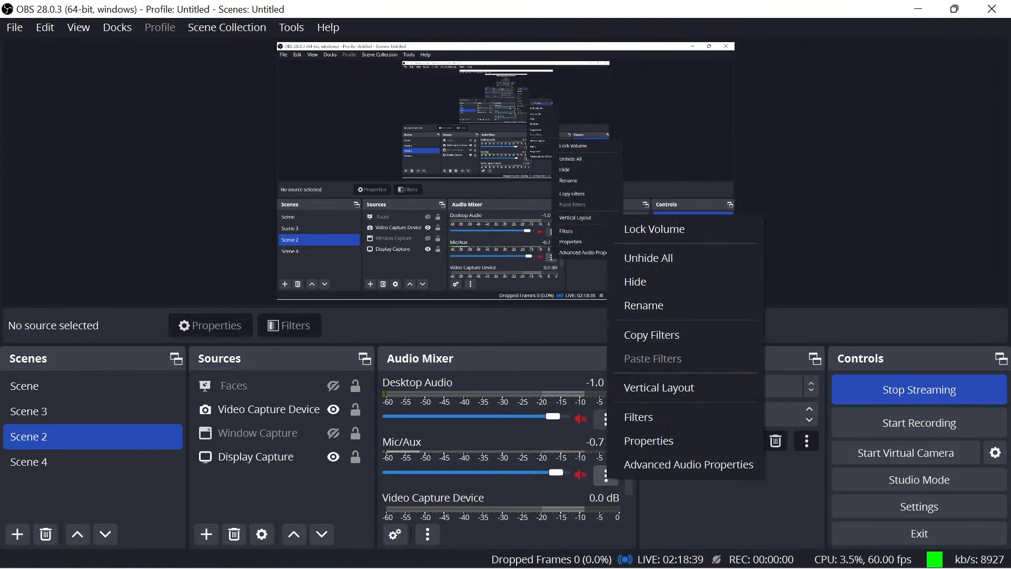
left_click(638, 416)
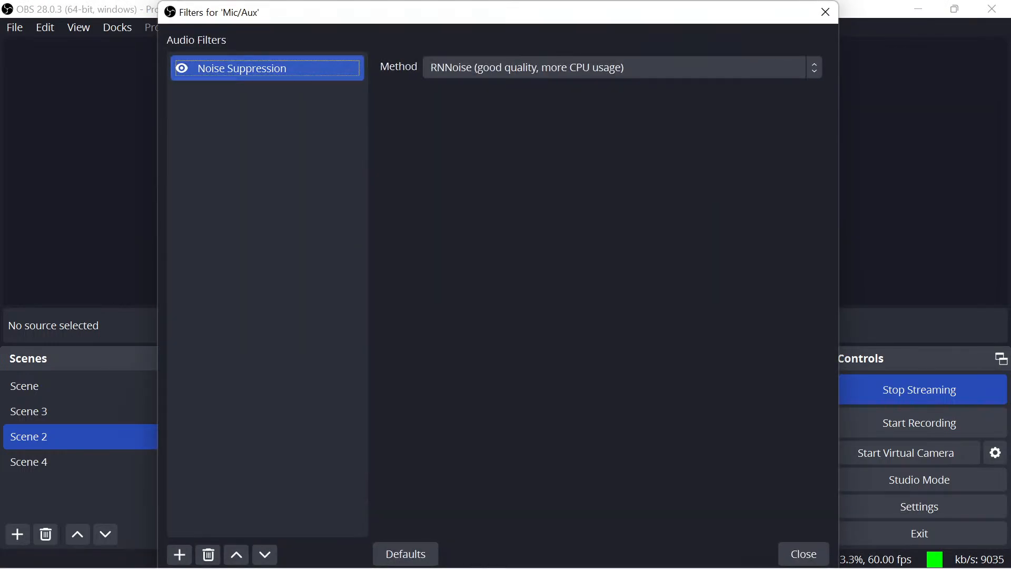
Review the method options of the Mic/Aux Noise Suppression filter, keeping RNNoise (good quality, more CPU usage)
left_click(621, 67)
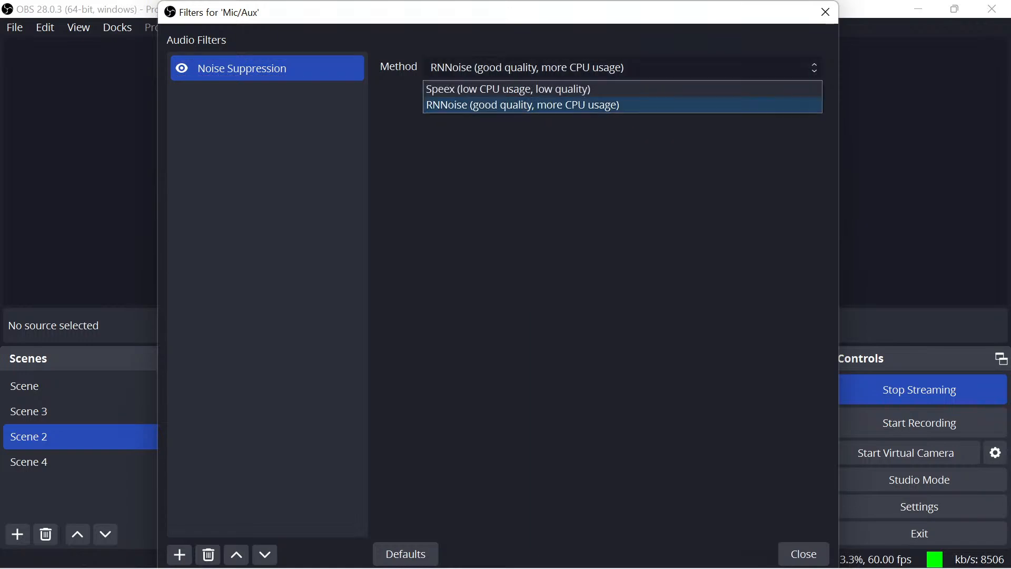
left_click(527, 105)
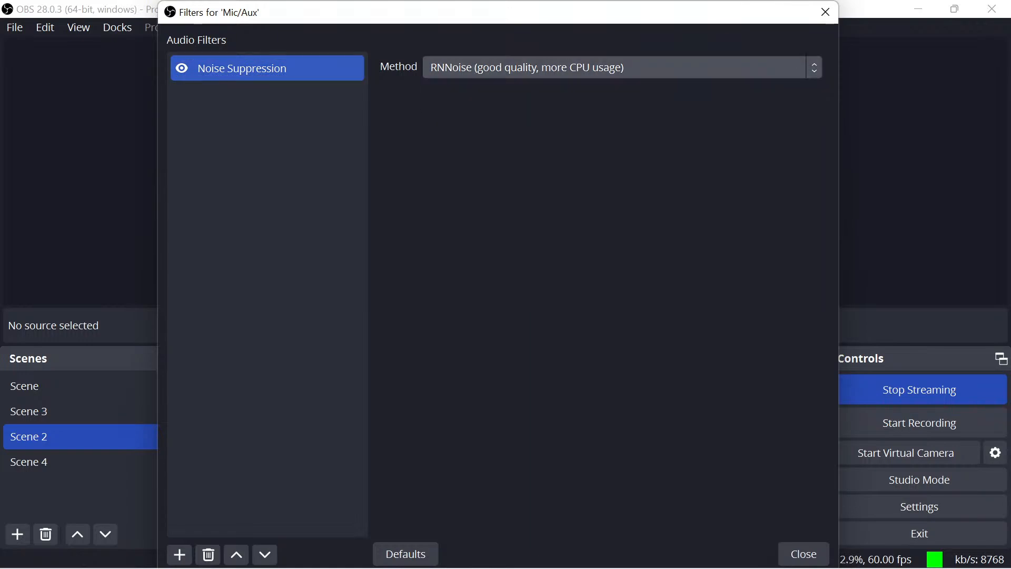
right_click(240, 67)
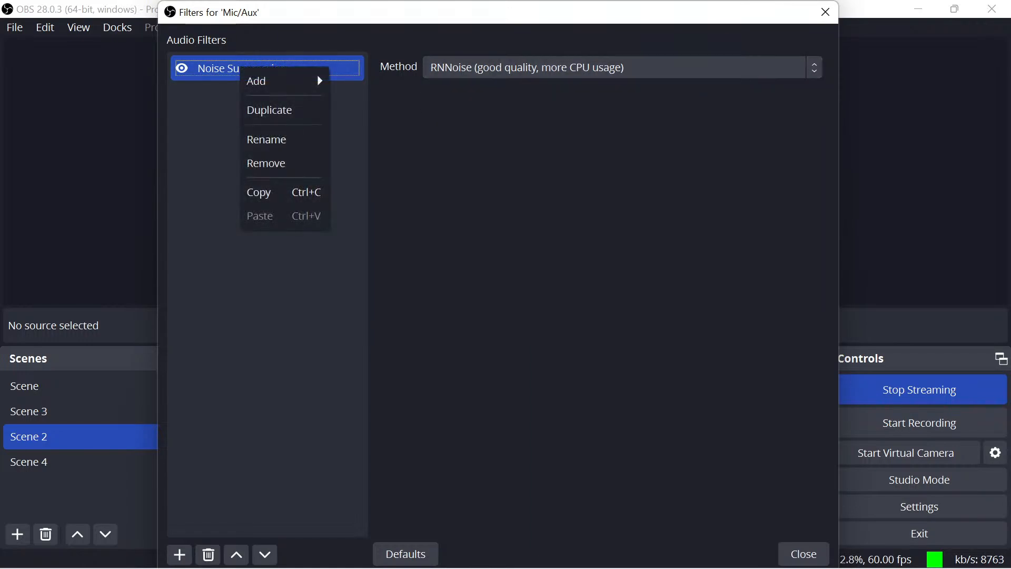
key("Escape")
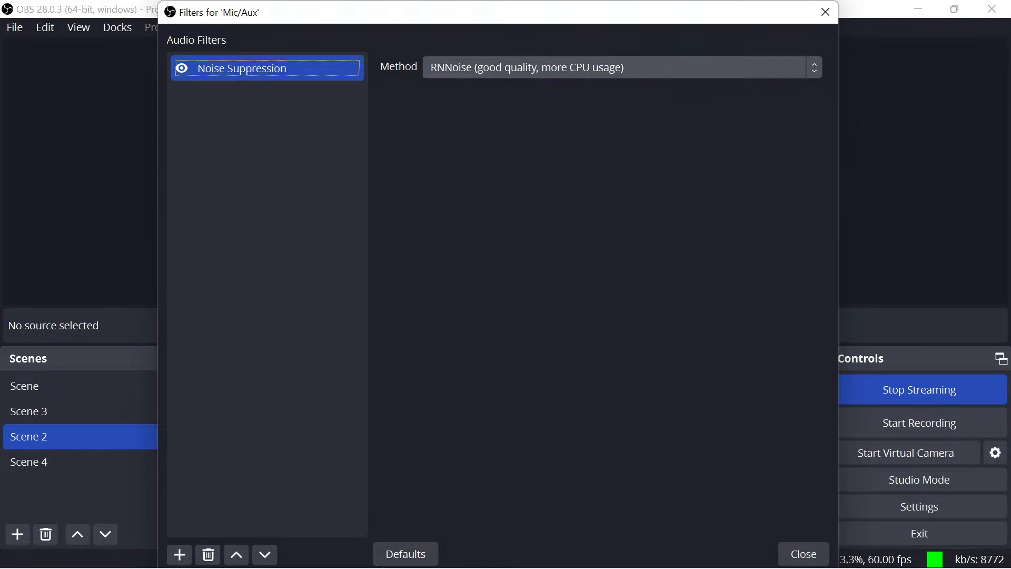
left_click(622, 67)
left_click(622, 67)
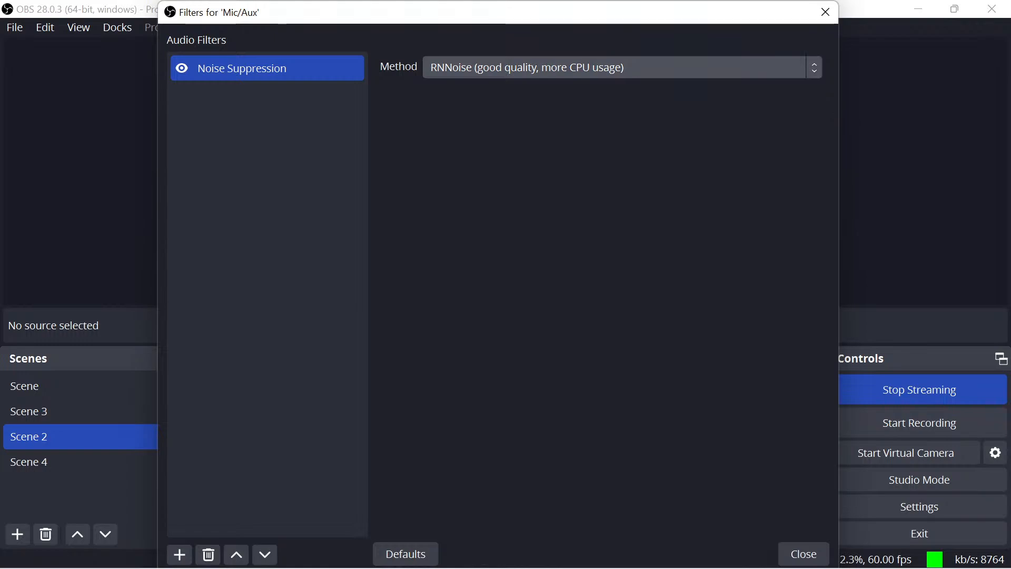
Add a Noise Gate filter to the Mic/Aux channel with its default settings and close the filters window
left_click(179, 554)
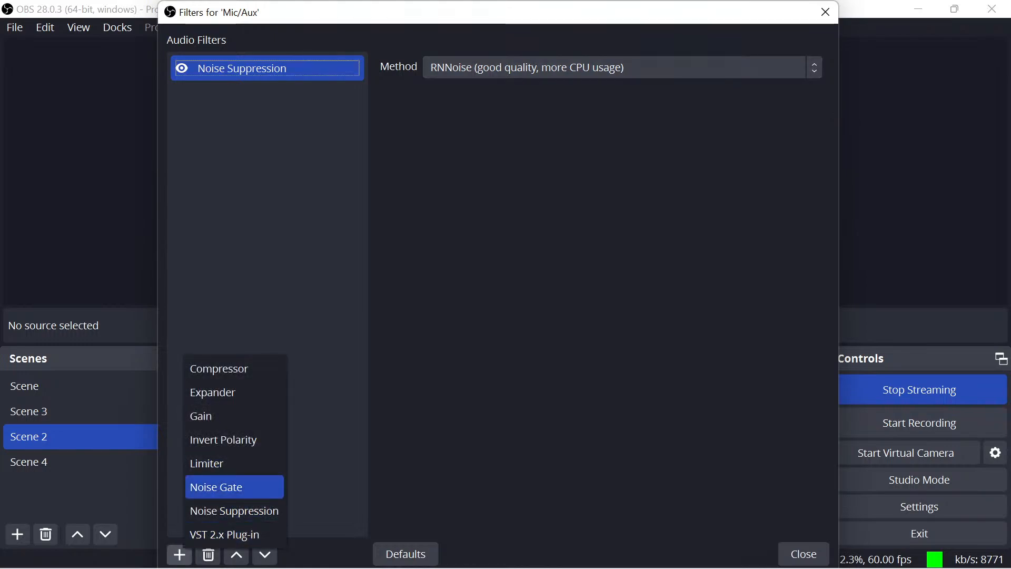
left_click(234, 487)
left_click(458, 318)
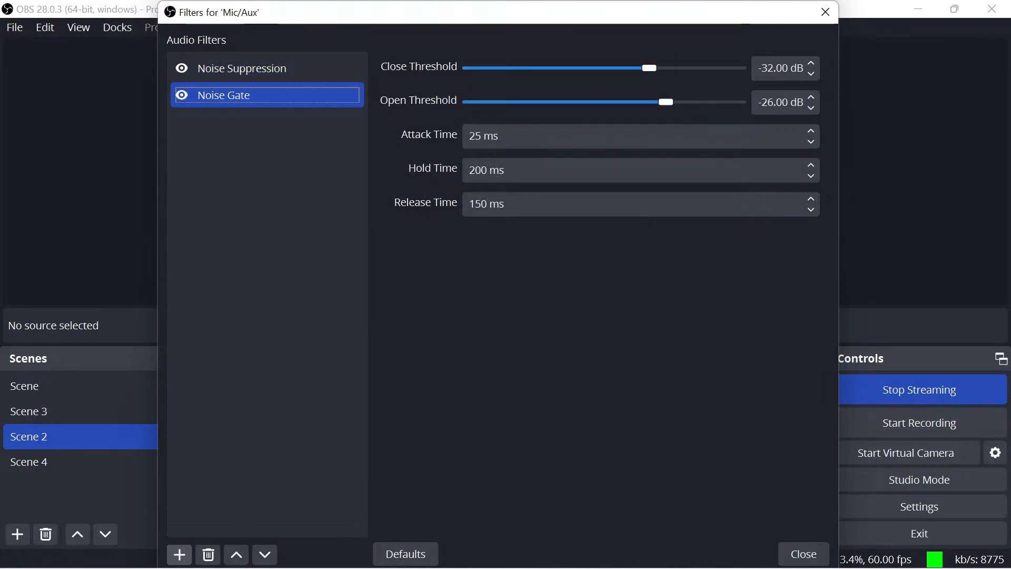
left_click(804, 553)
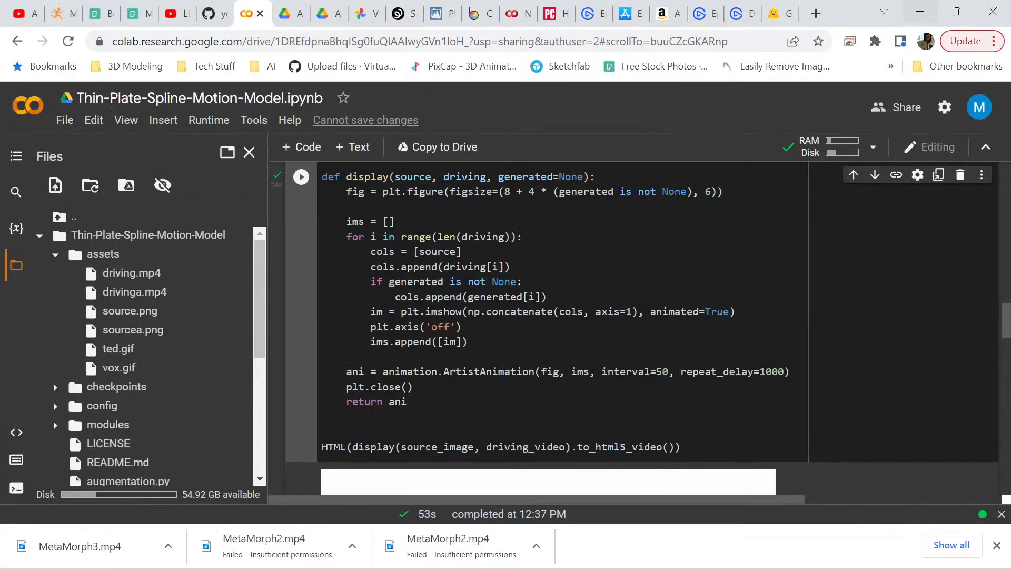
Check the source and driving preview in the Colab notebook, and rerun the make_animation cell to generate the animated face video
scroll(548, 337, "down", 2)
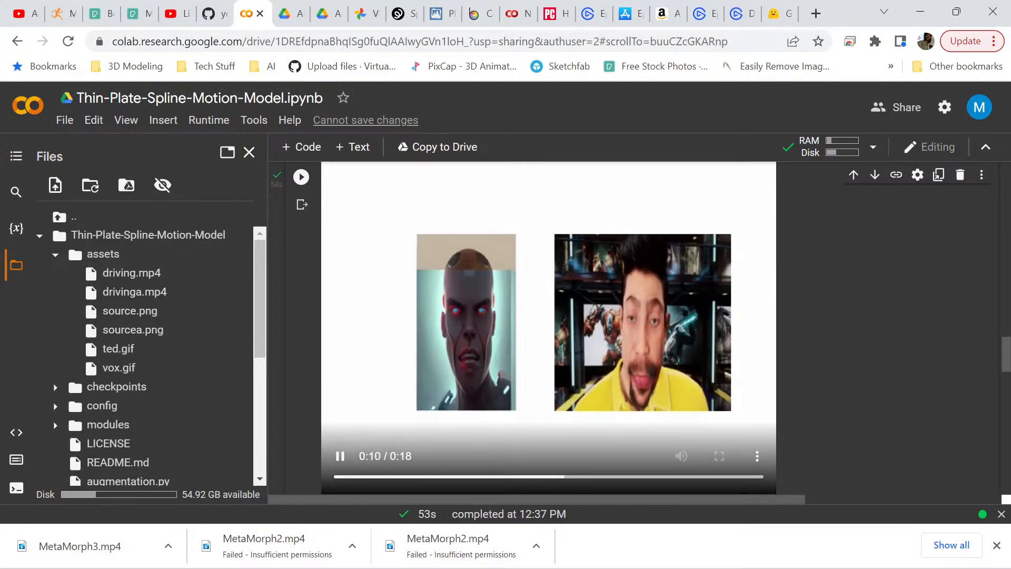
scroll(548, 327, "down", 3)
scroll(548, 326, "down", 3)
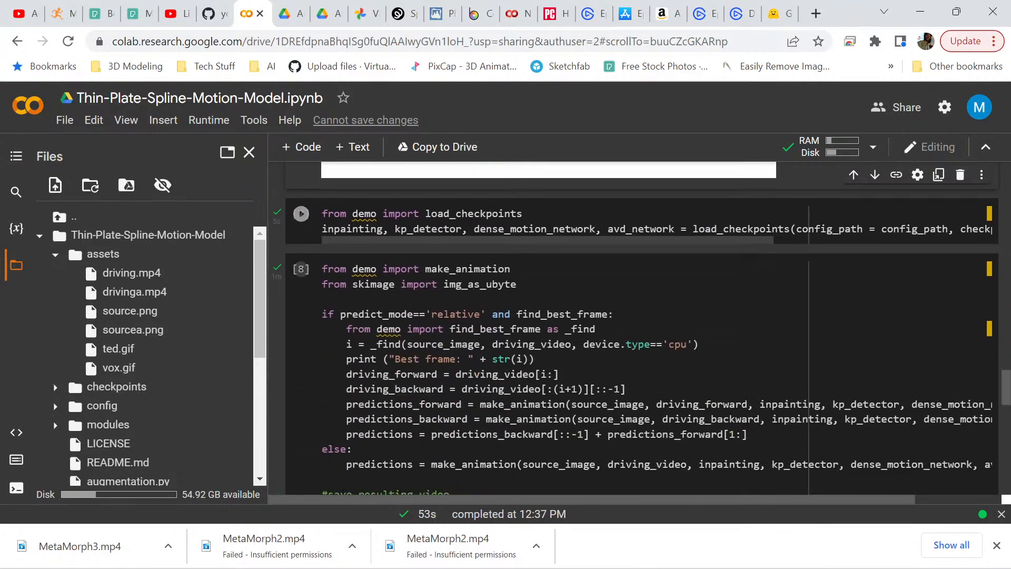
scroll(548, 326, "up", 6)
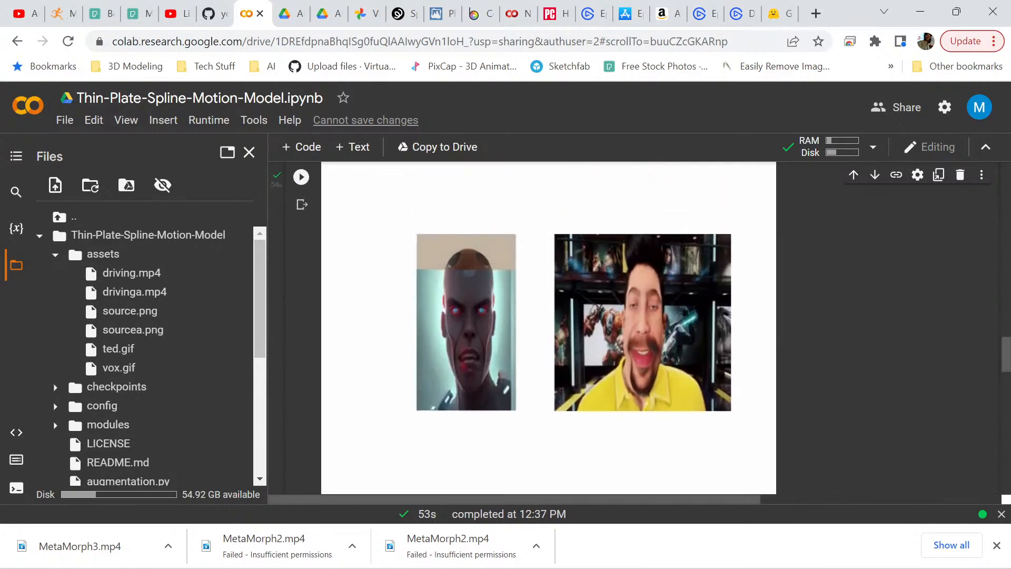
scroll(548, 326, "down", 6)
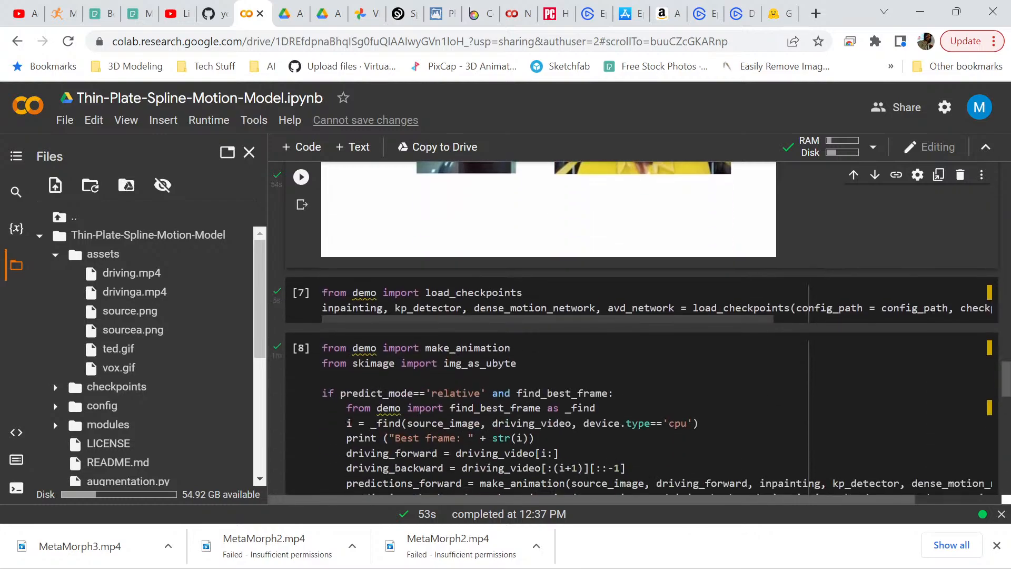
scroll(549, 326, "down", 3)
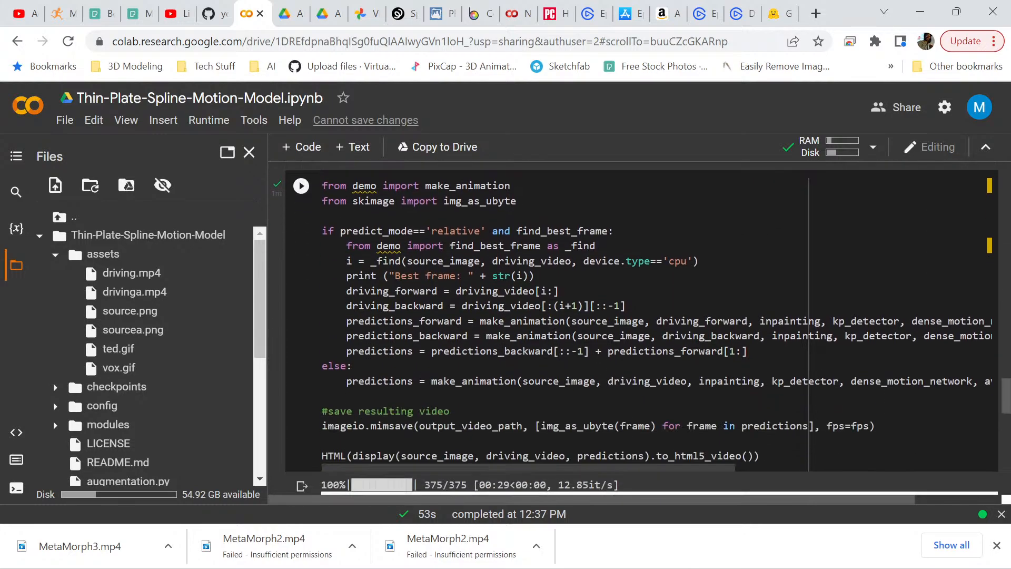
left_click(301, 177)
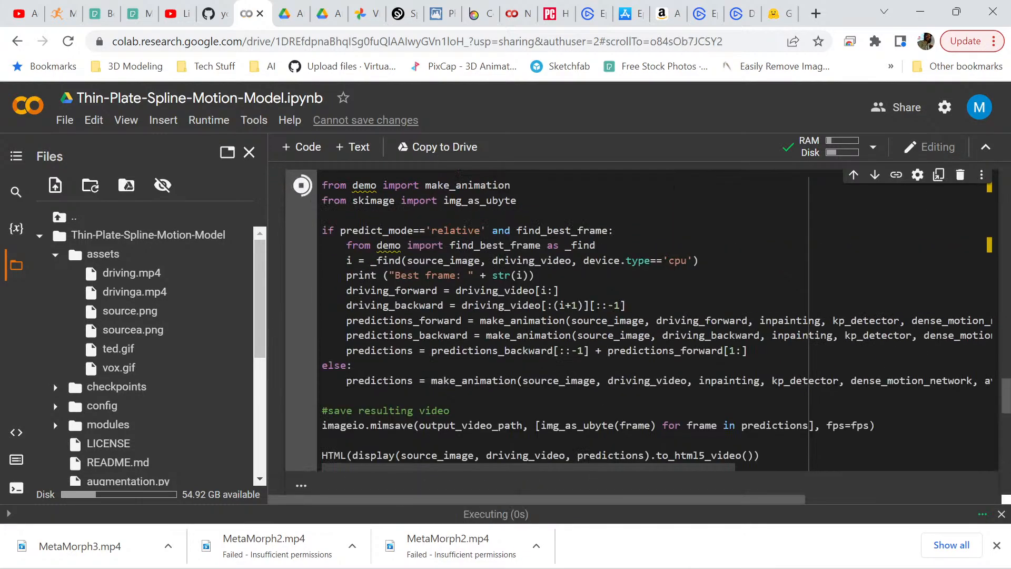
scroll(641, 327, "down", 3)
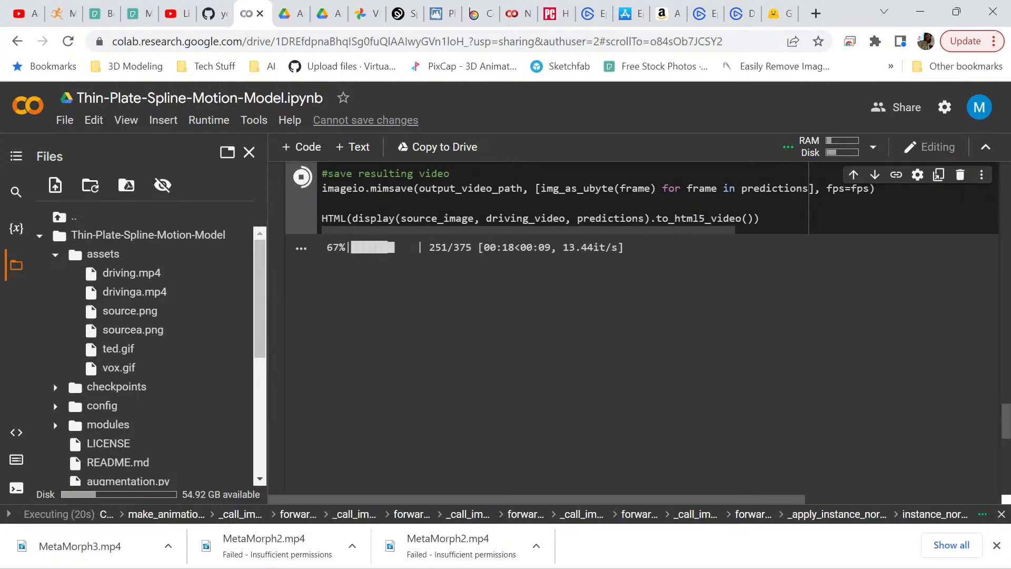
Switch to OBS, unmute the Mic/Aux channel and return to the Colab notebook
mouse_move(427, 550)
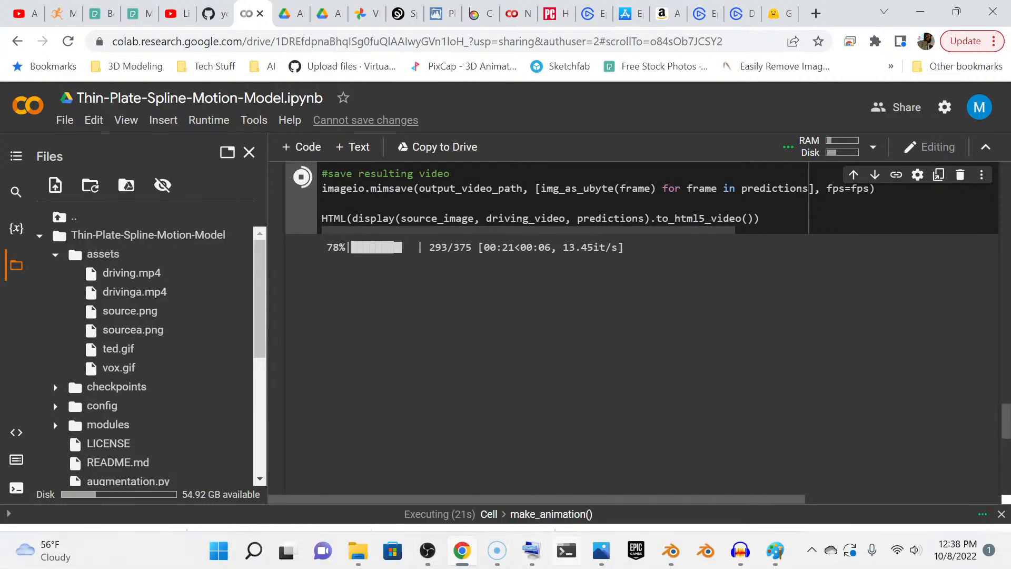
left_click(427, 550)
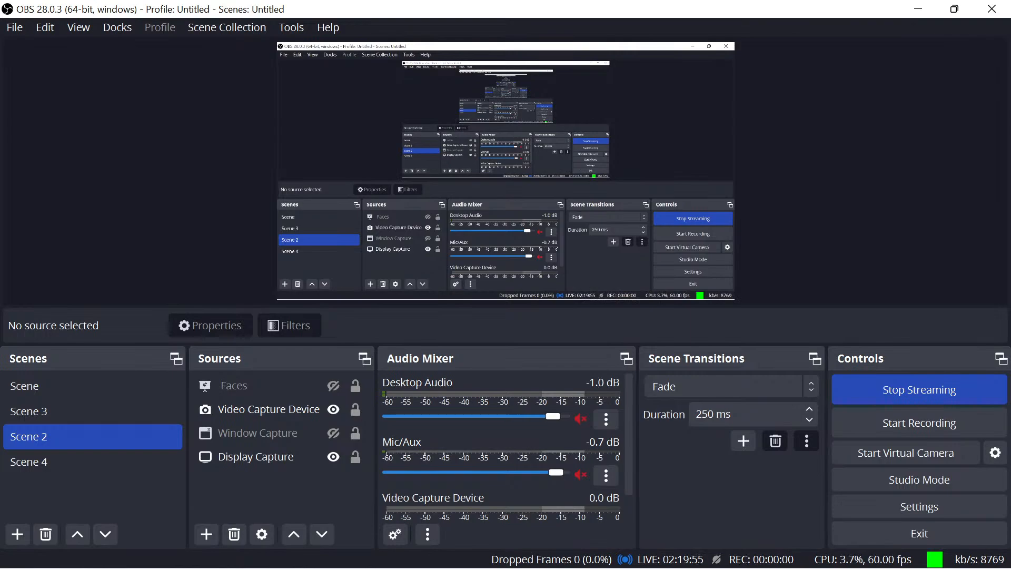
left_click(580, 475)
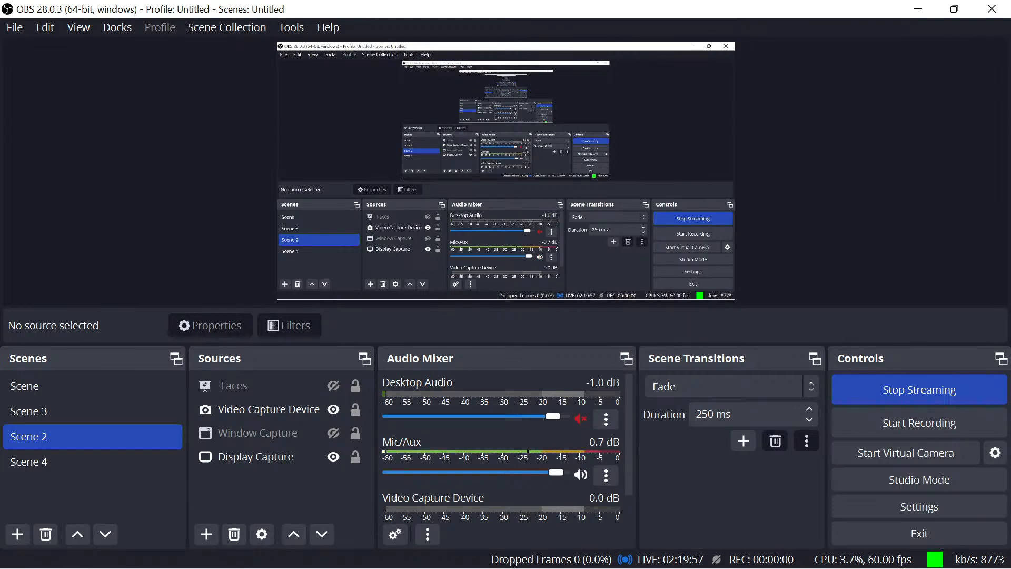
left_click(917, 9)
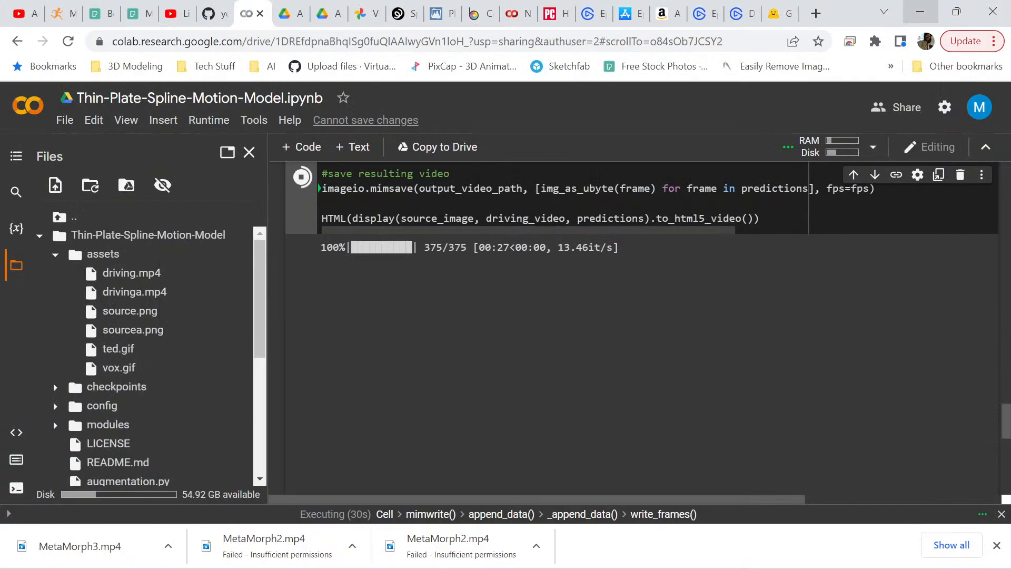
Monitor the make_animation cell until it finishes and view the generated comparison video
scroll(641, 326, "up", 1)
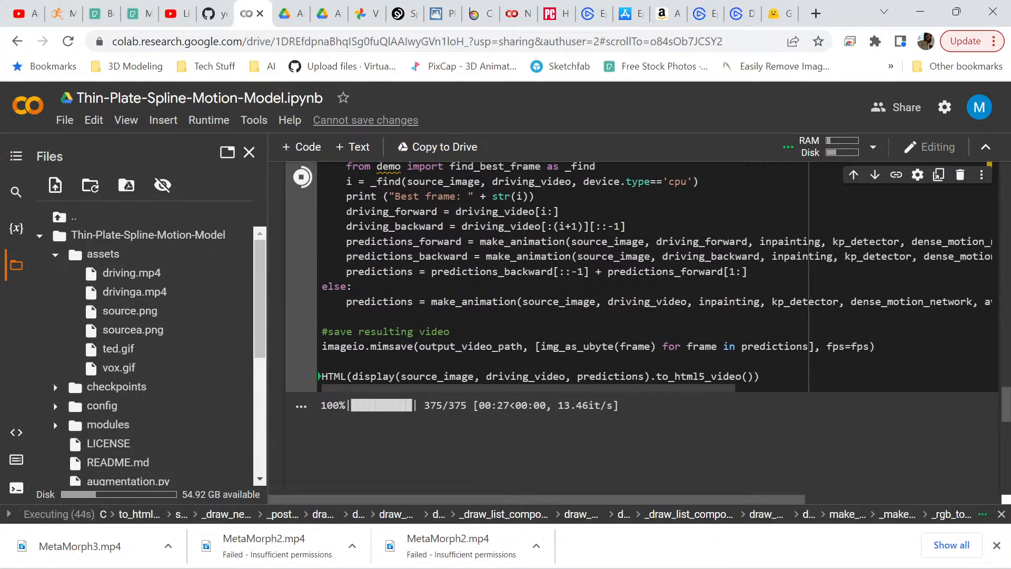
scroll(642, 331, "down", 2)
scroll(641, 327, "up", 4)
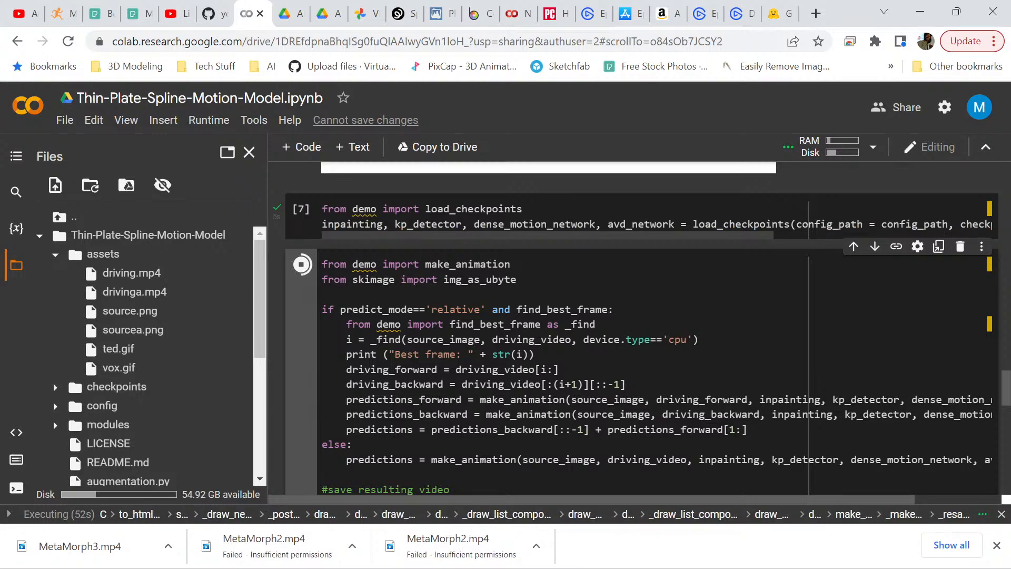
scroll(641, 327, "down", 5)
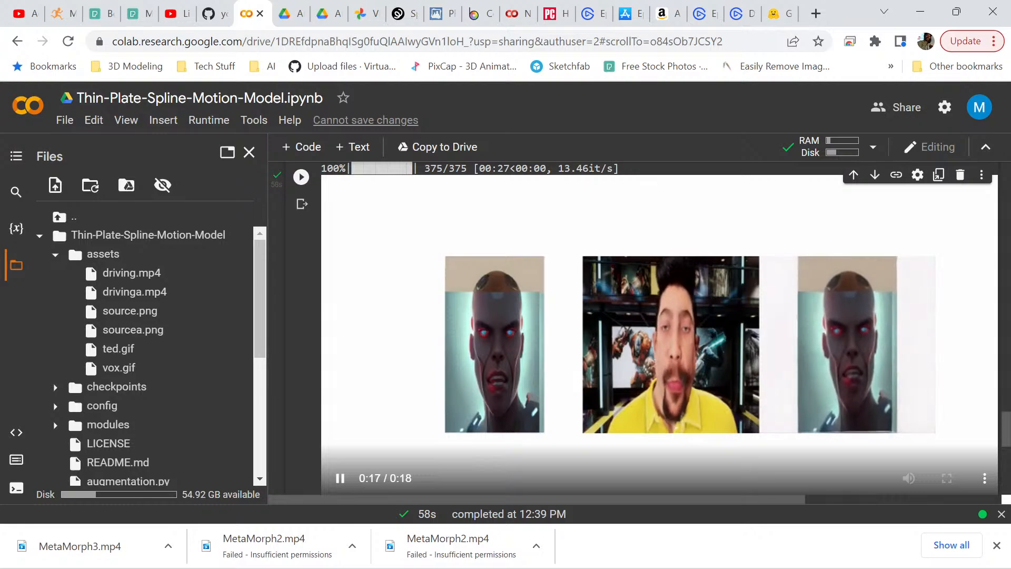
Check the file options of driving.mp4 in the assets folder and the preview of the source image and driving video
scroll(641, 328, "up", 3)
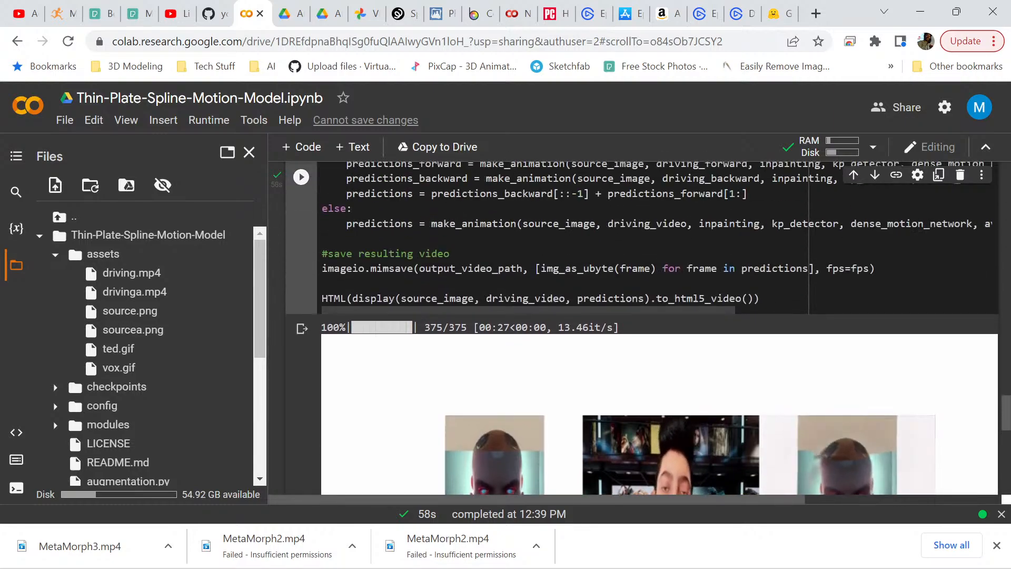
scroll(641, 329, "up", 15)
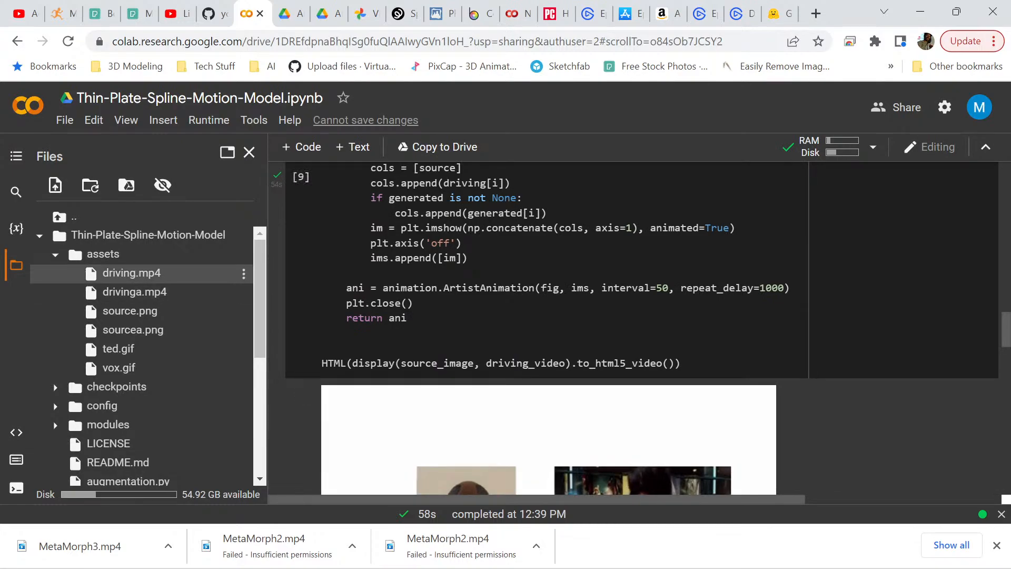
left_click(244, 273)
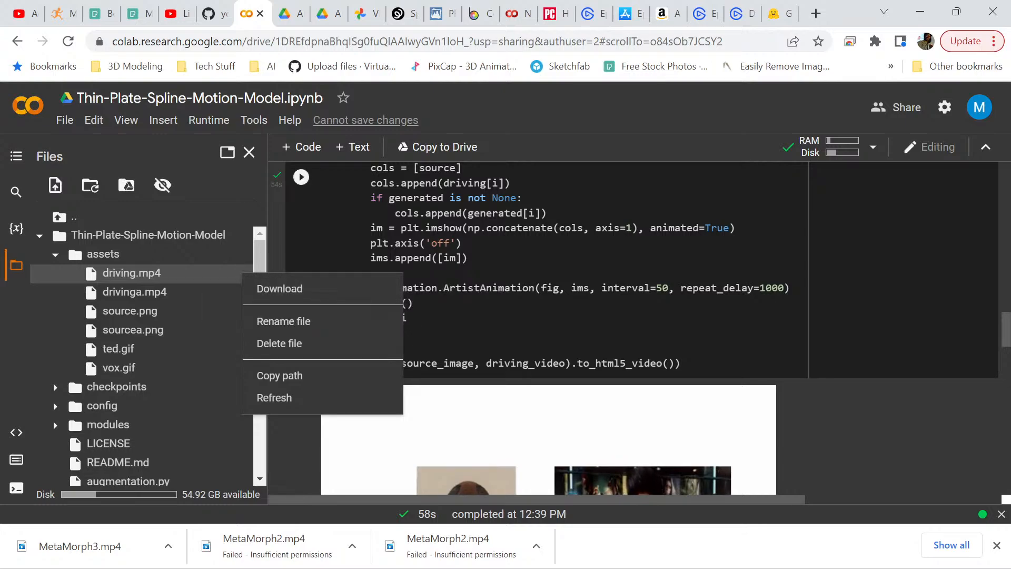
left_click(681, 363)
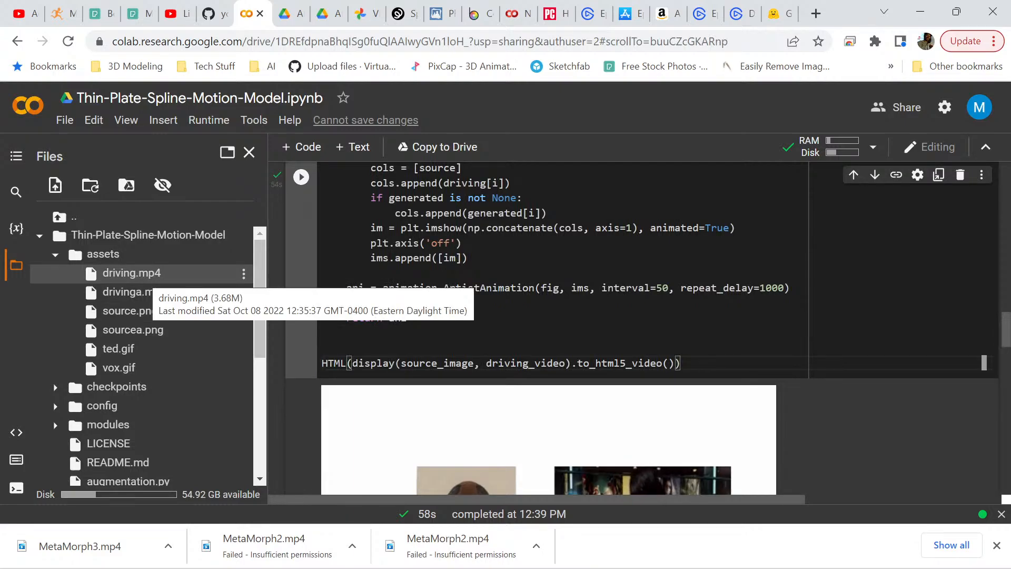
scroll(547, 368, "down", 2)
scroll(547, 368, "down", 1)
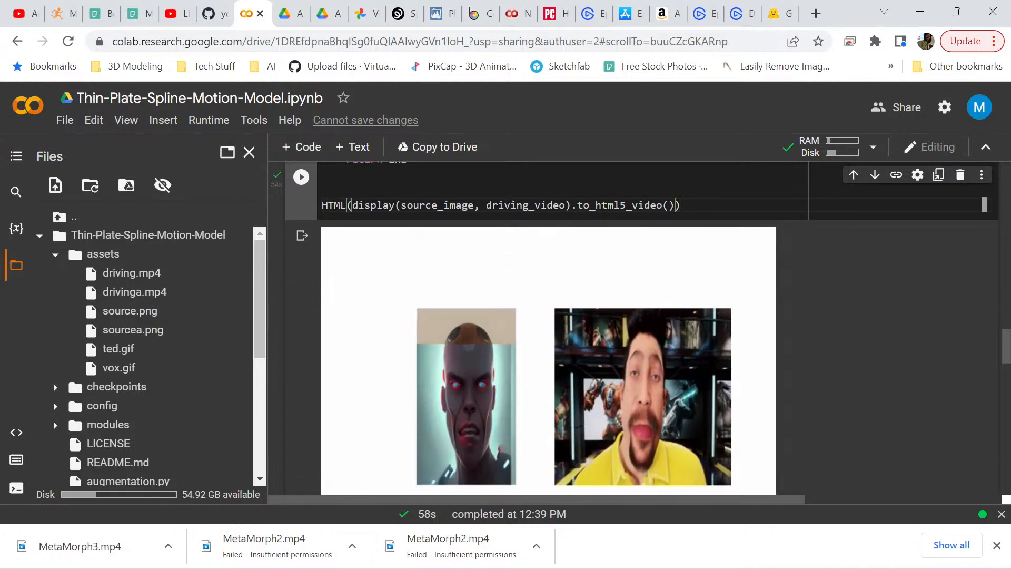
Examine the output video of the make_animation cell, comparing the source face, driving video and animated result
scroll(632, 327, "down", 15)
scroll(658, 342, "down", 3)
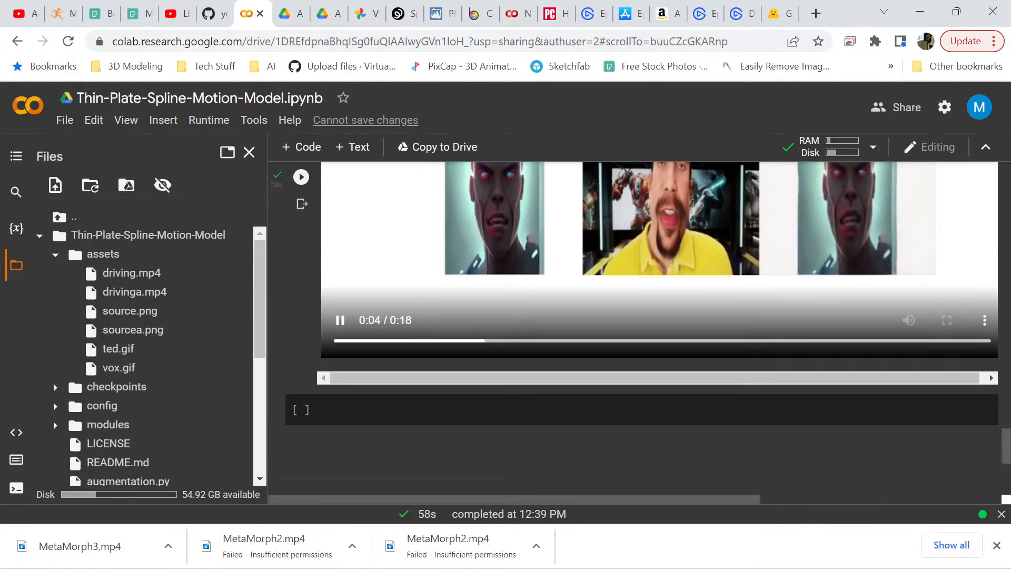
scroll(658, 342, "up", 3)
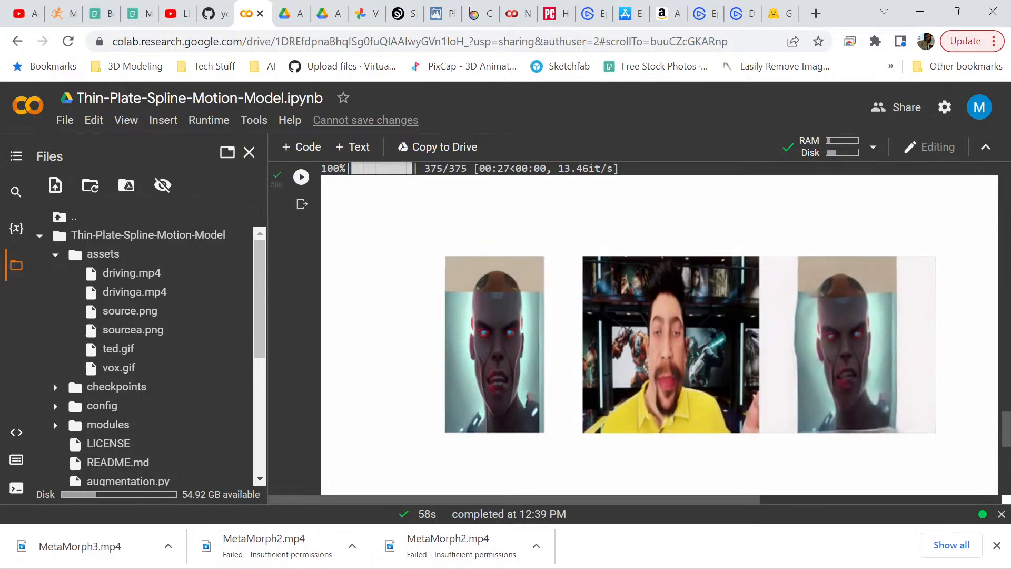
scroll(659, 337, "down", 1)
scroll(659, 337, "down", 5)
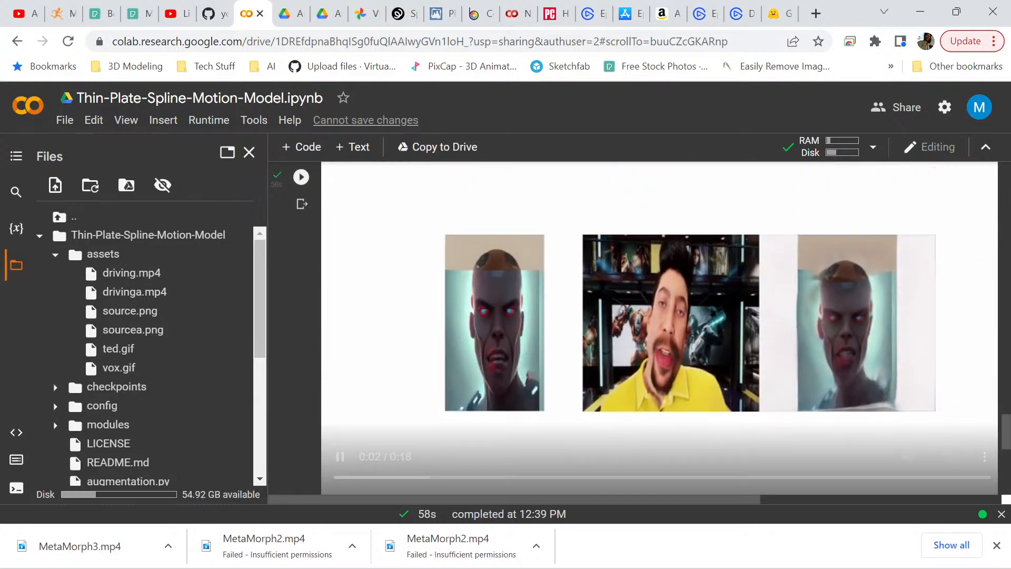
scroll(659, 327, "up", 2)
scroll(659, 327, "down", 3)
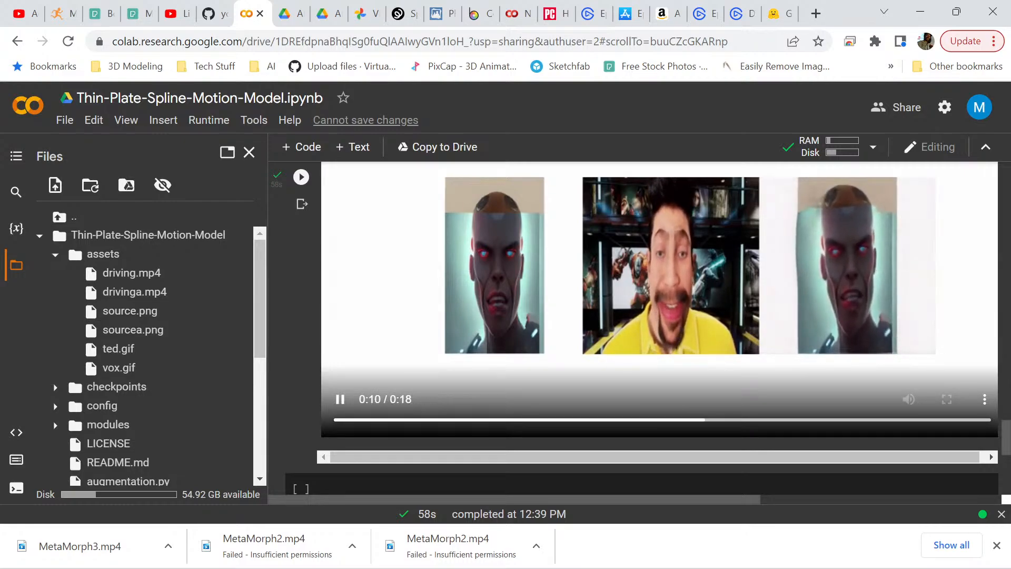
scroll(641, 316, "down", 3)
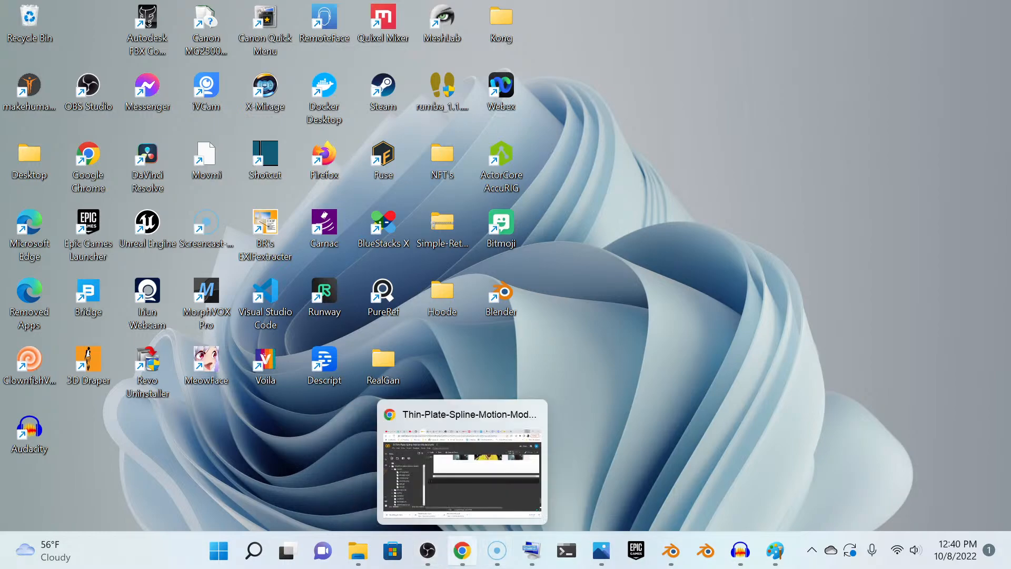
Return to Chrome, search Google in a new tab for "upscale video to 4k" and look through the results
left_click(462, 551)
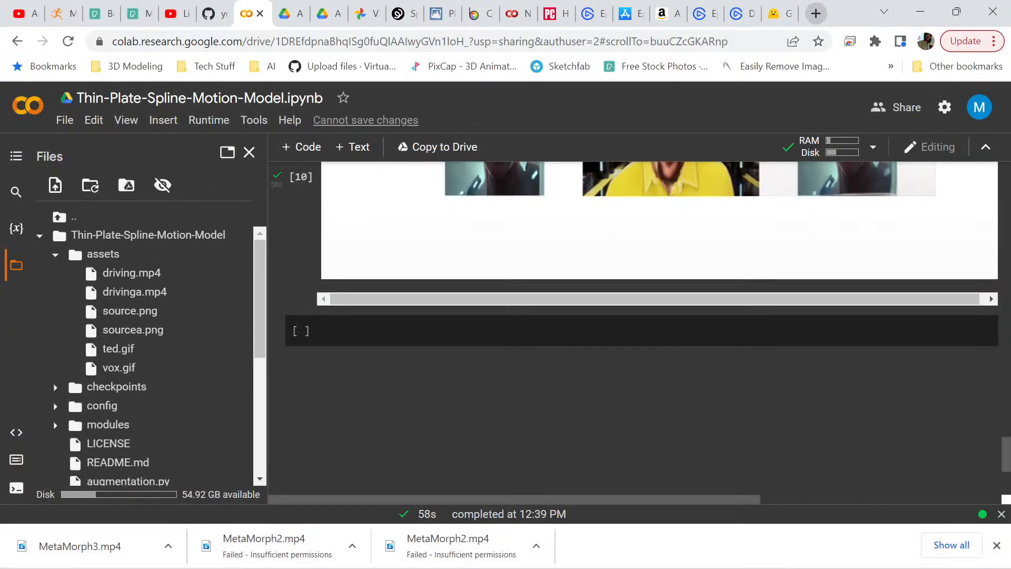
left_click(815, 13)
left_click(442, 394)
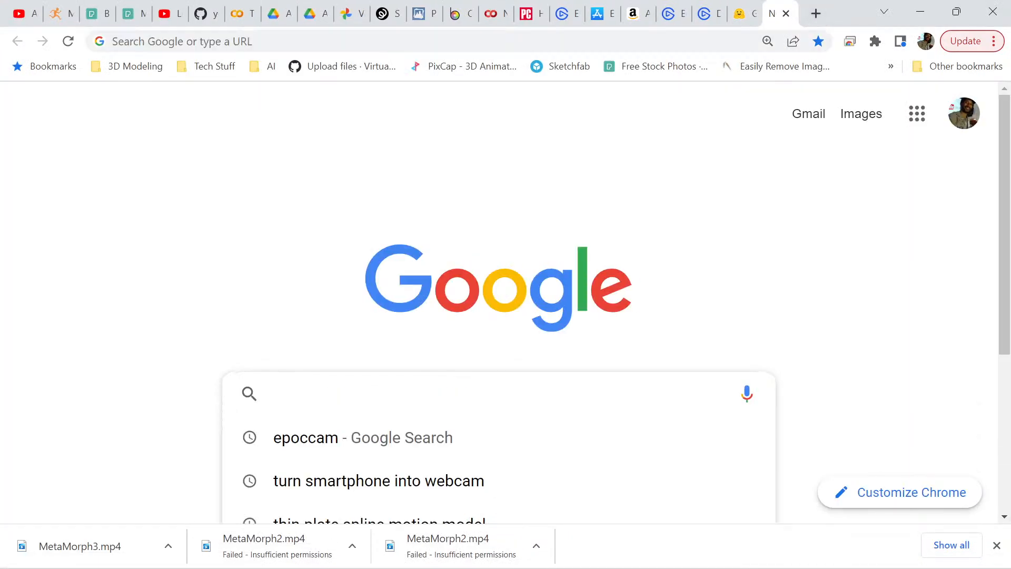
type("ups")
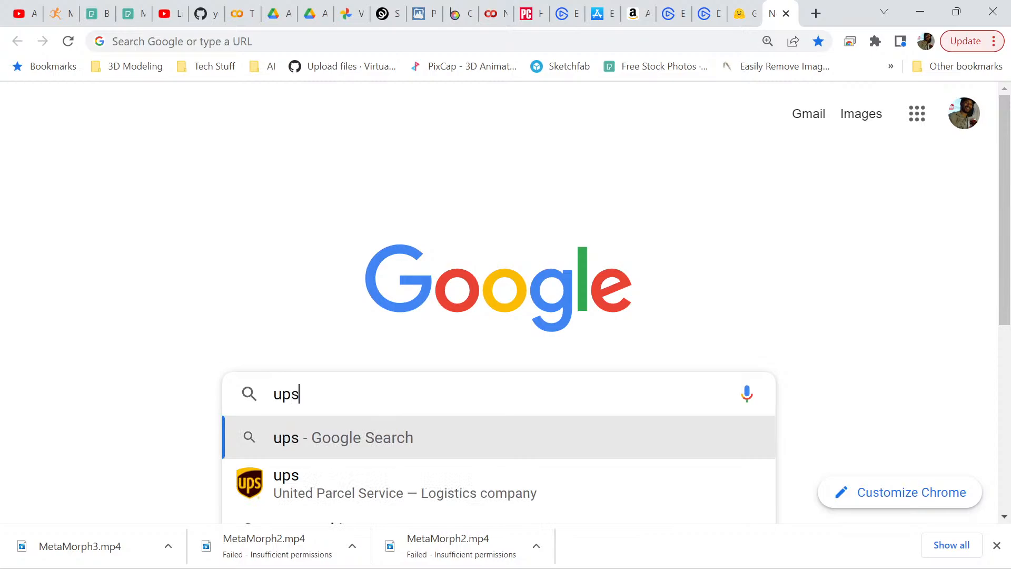
type("cale")
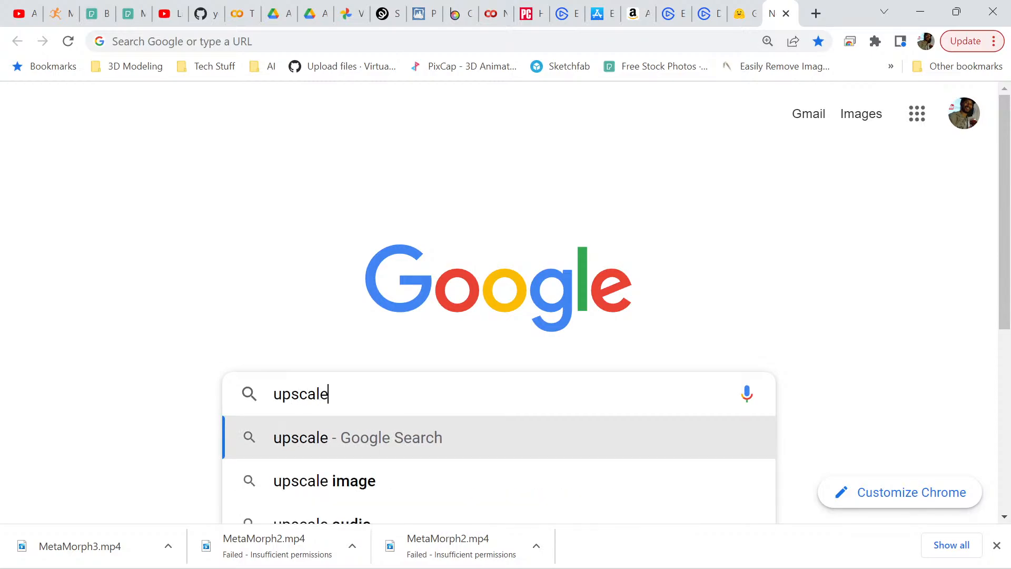
type(" vi")
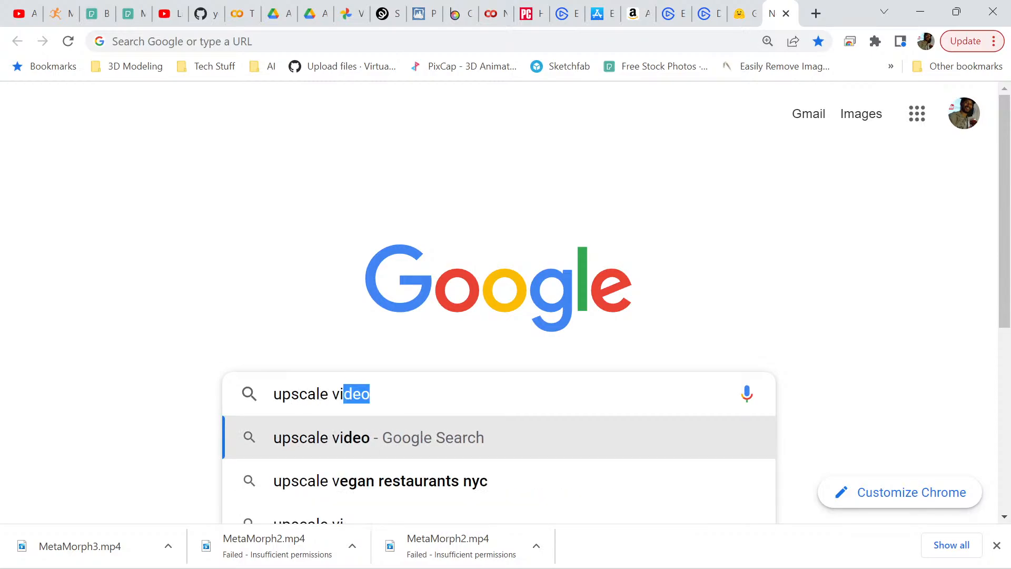
type("deo")
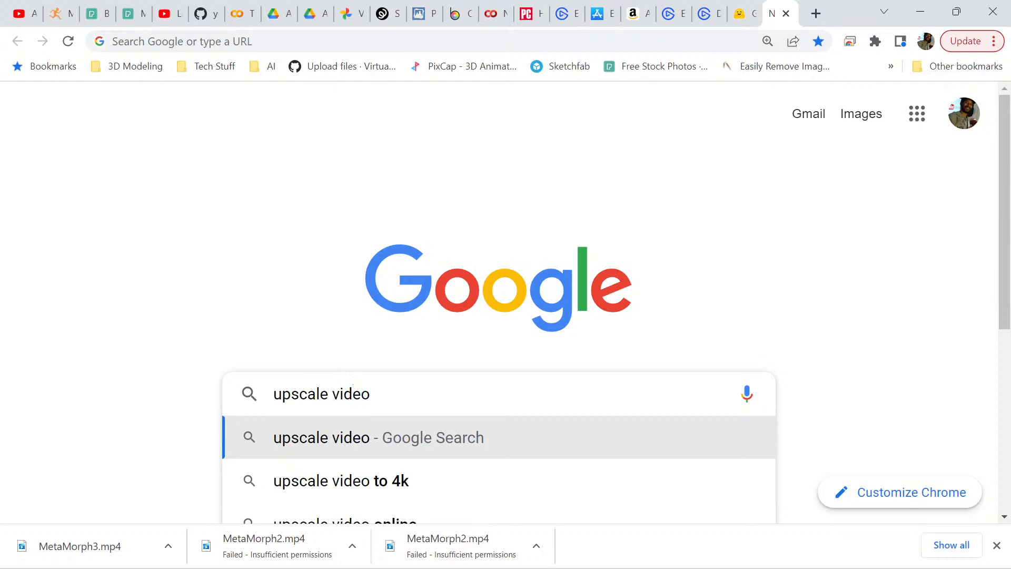
scroll(498, 463, "down", 3)
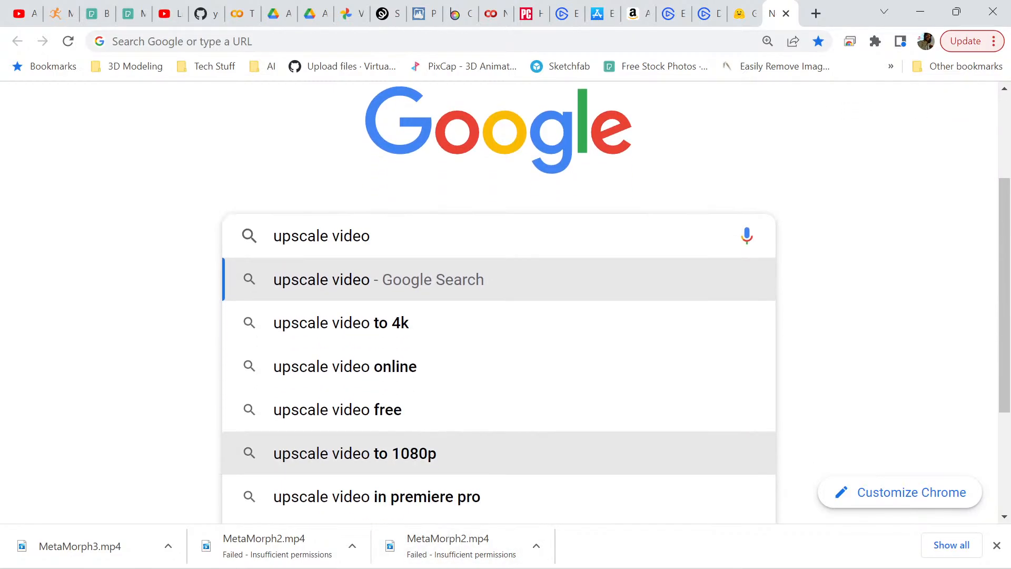
left_click(342, 322)
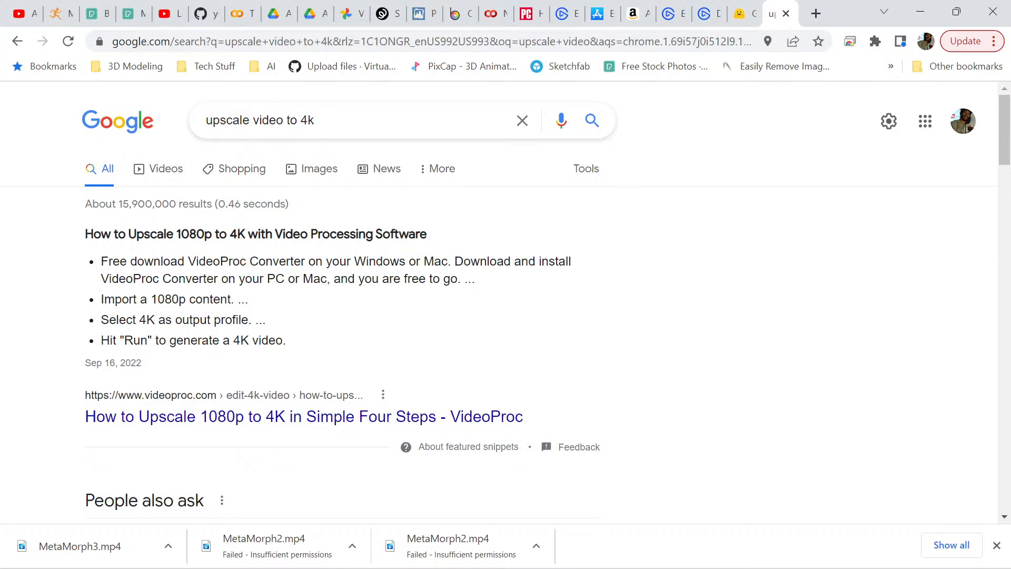
scroll(227, 338, "down", 8)
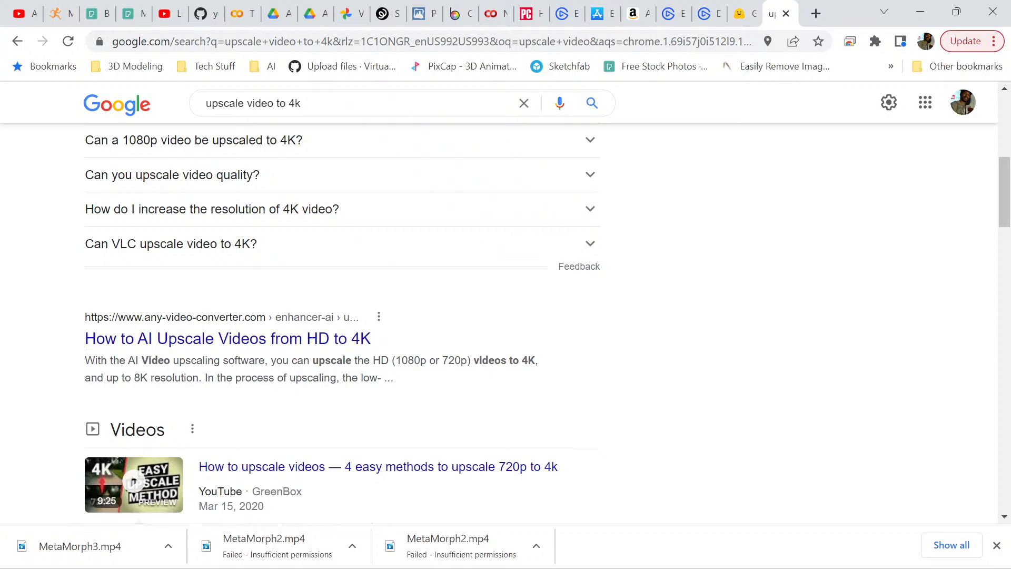
scroll(228, 338, "down", 6)
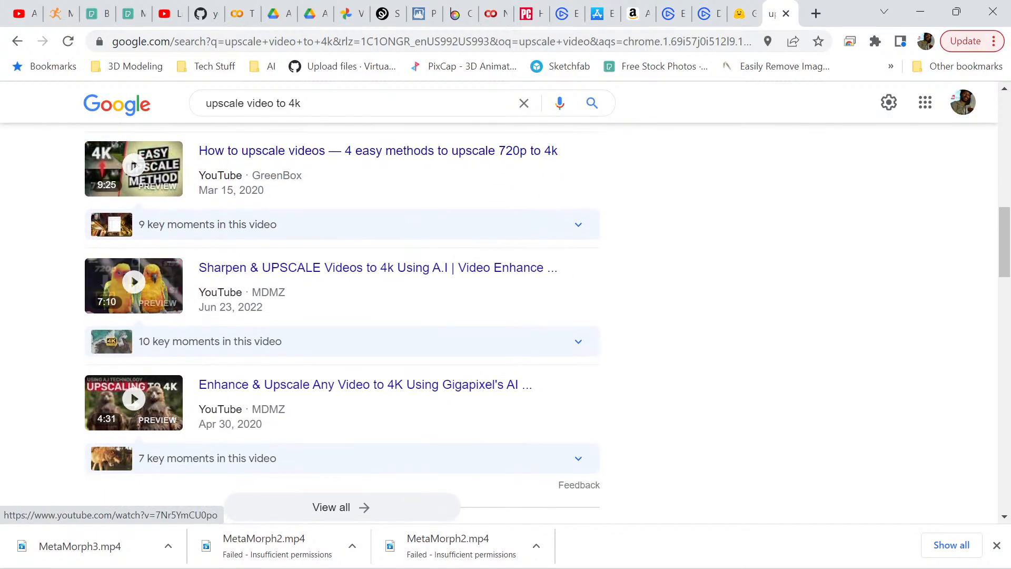
scroll(134, 287, "up", 4)
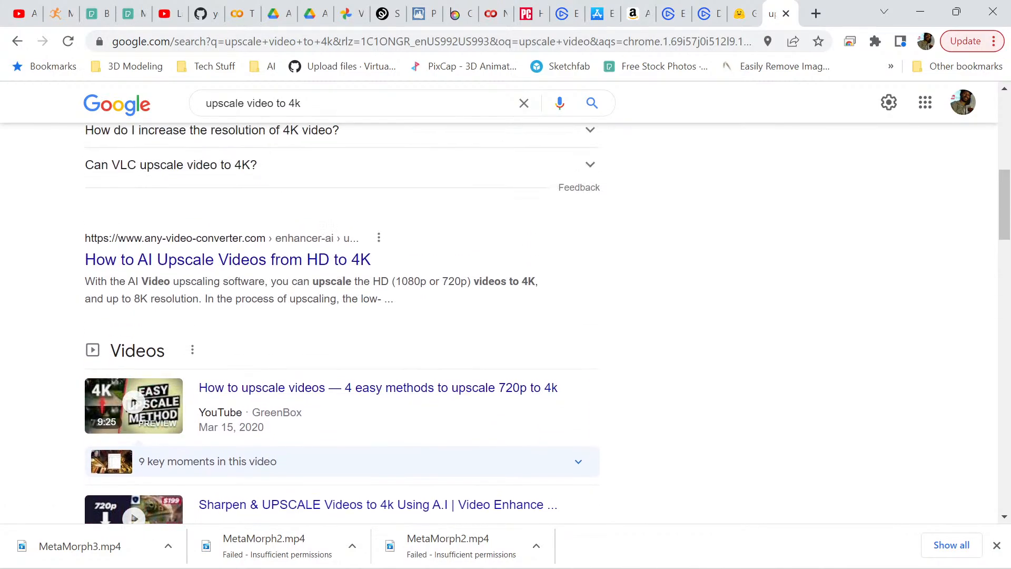
Switch to OBS
mouse_move(462, 567)
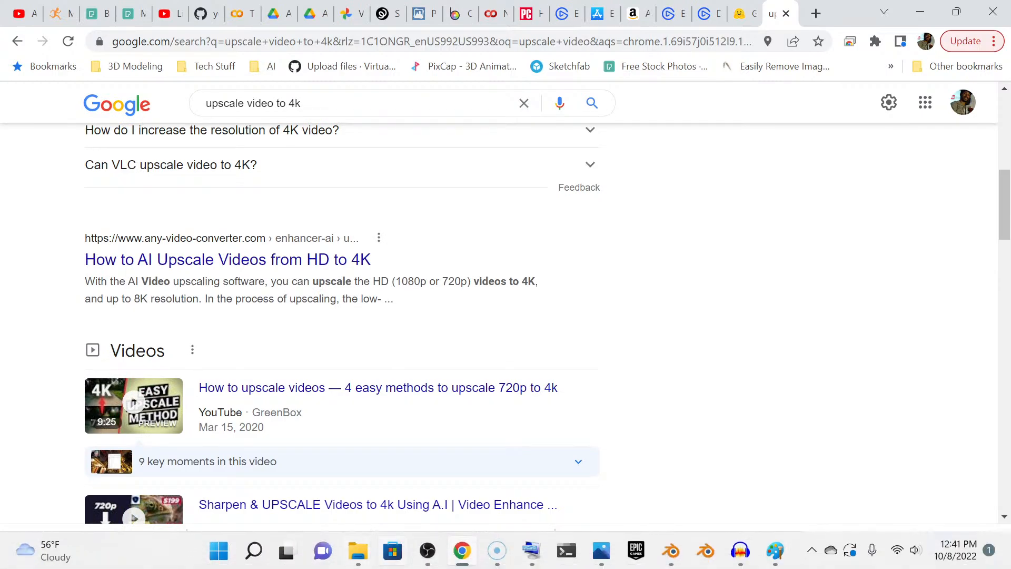
mouse_move(428, 550)
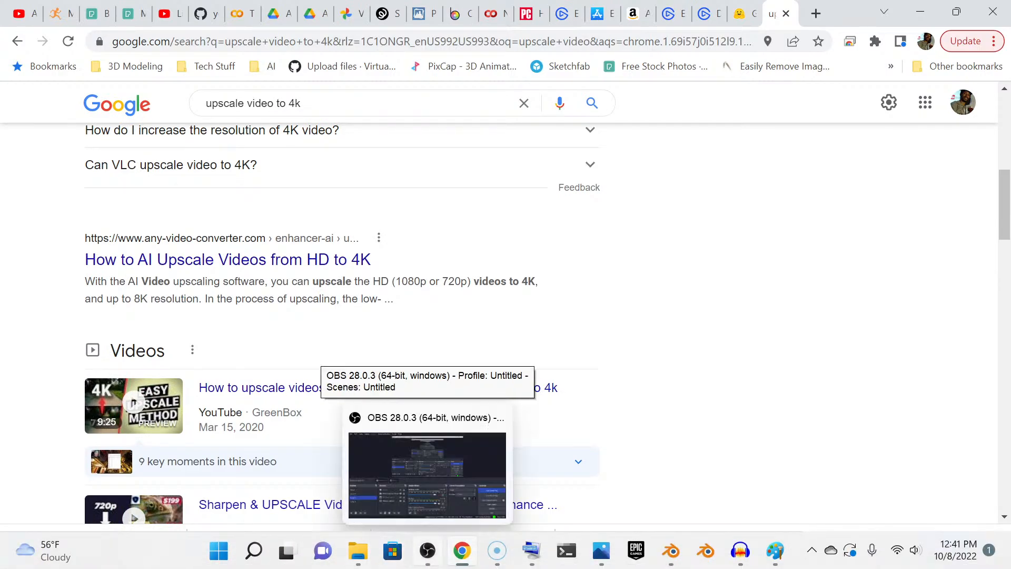